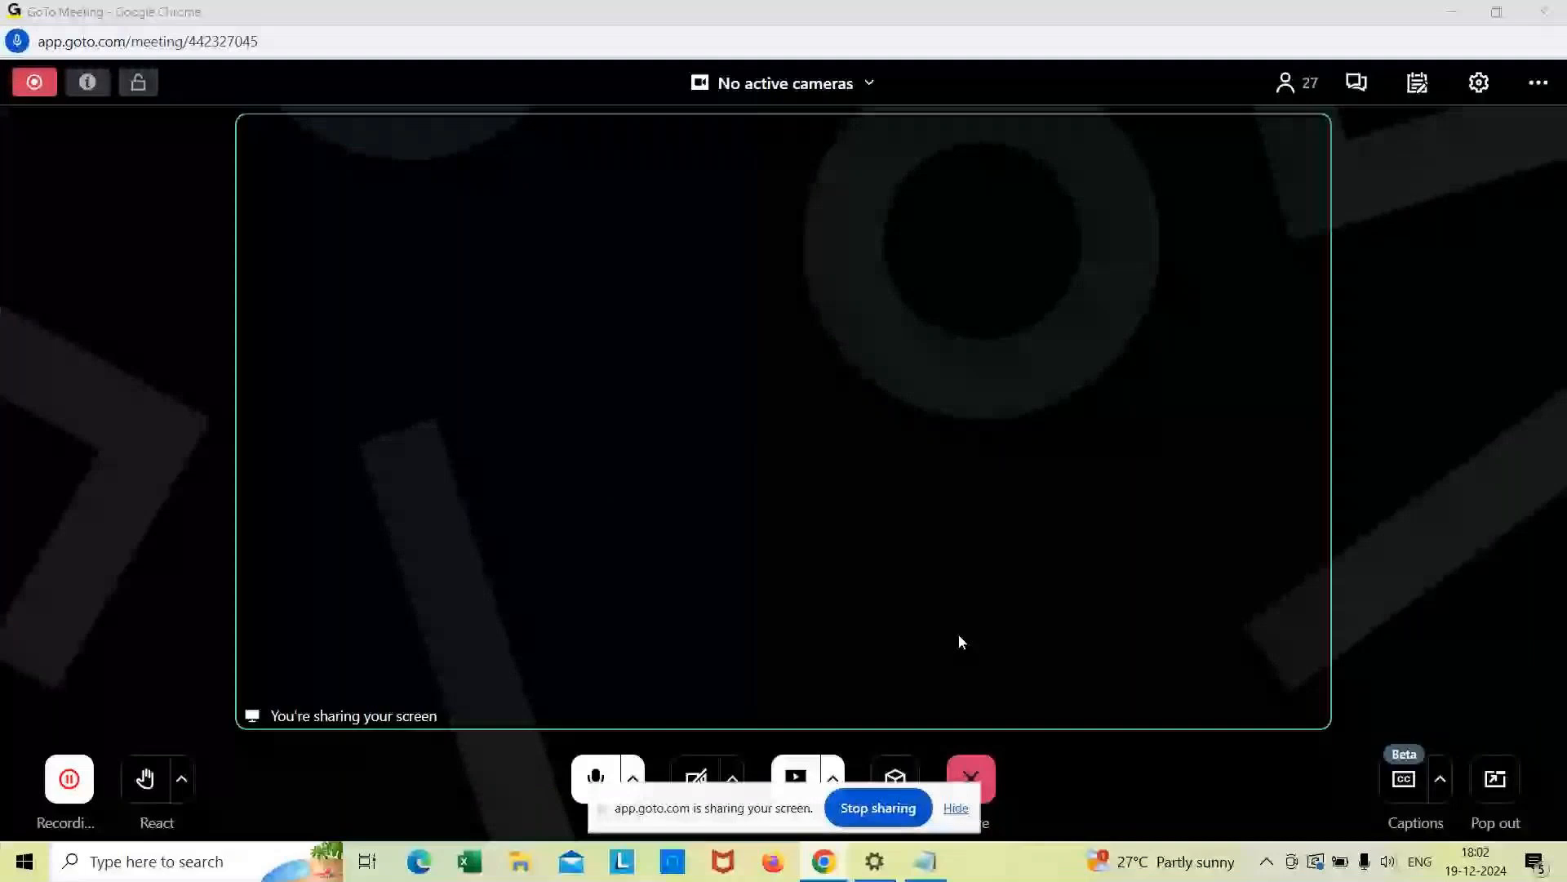
# Step: Minimize the meeting and Bluetooth settings windows, and bring up the Tally note MCC file in Notepad at full-screen size
pyautogui.click(1450, 17)
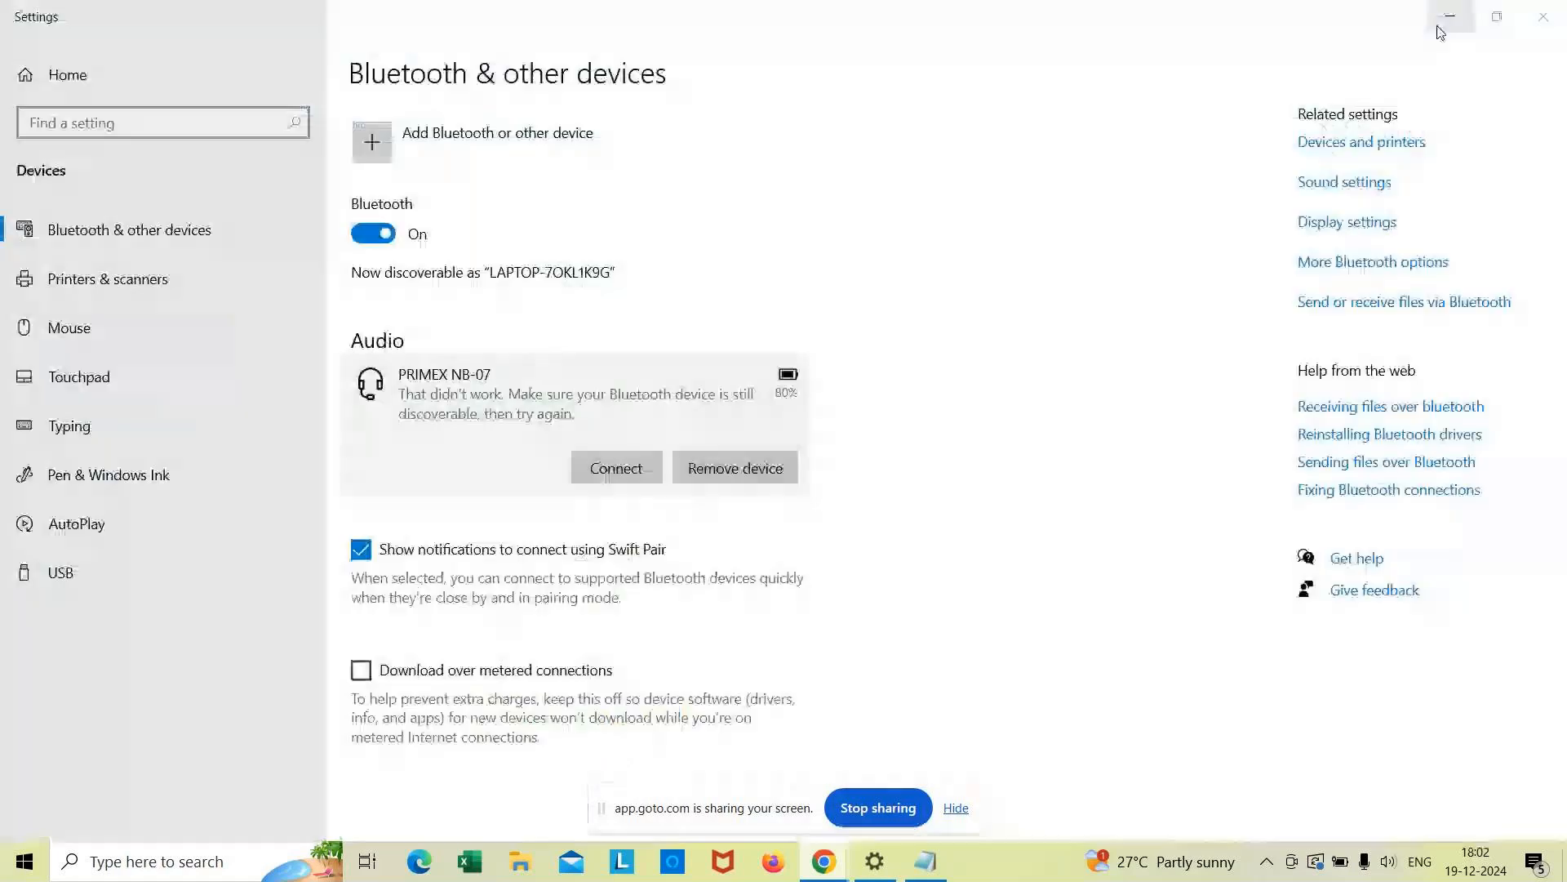
pyautogui.click(1450, 21)
pyautogui.click(1451, 23)
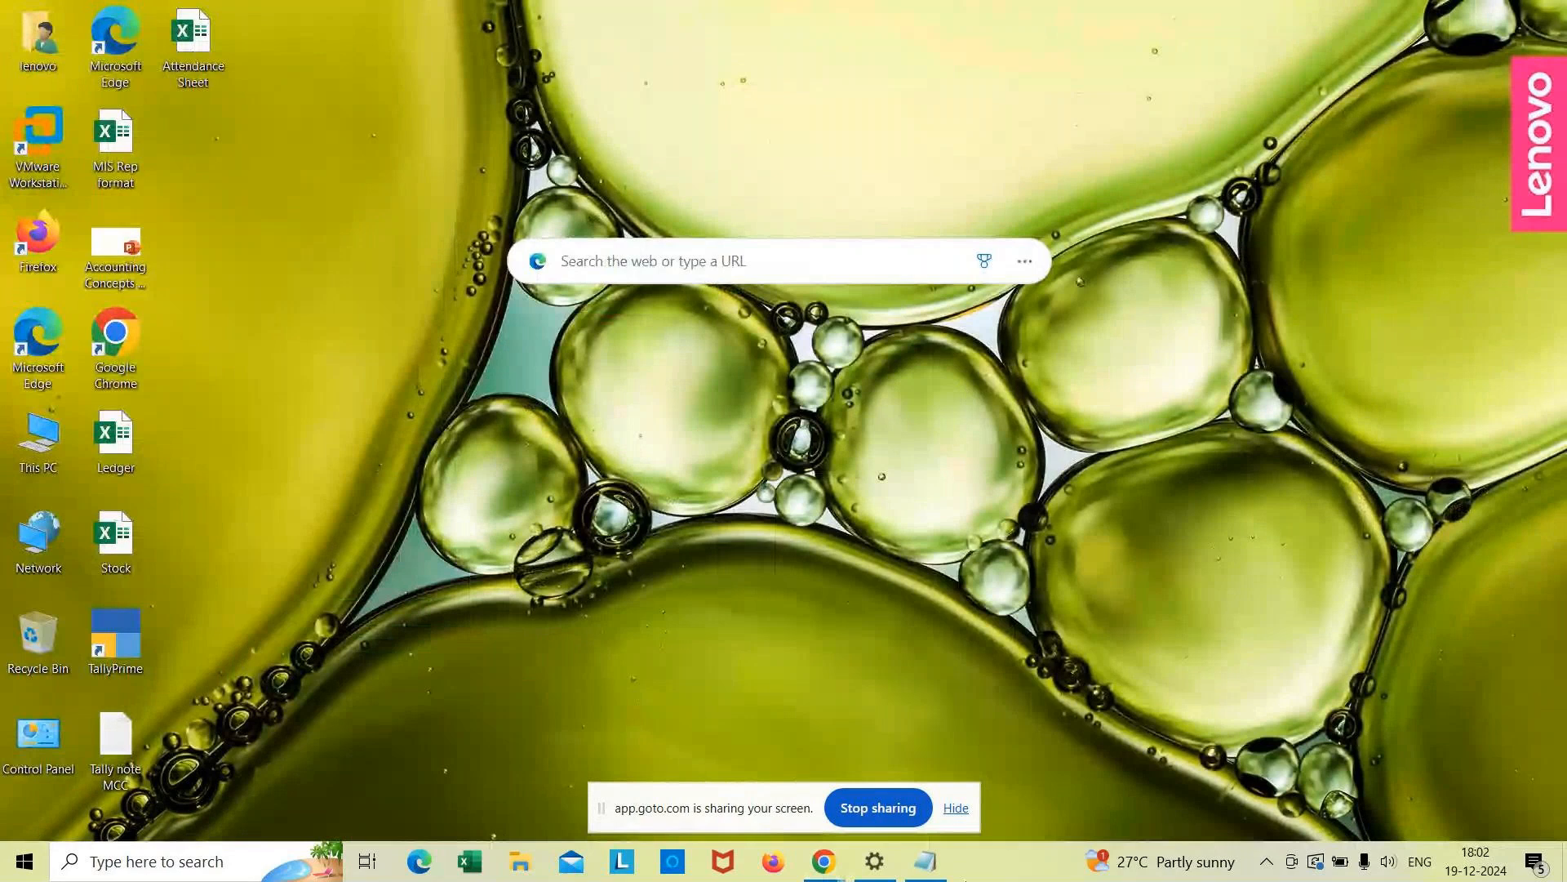
pyautogui.click(918, 857)
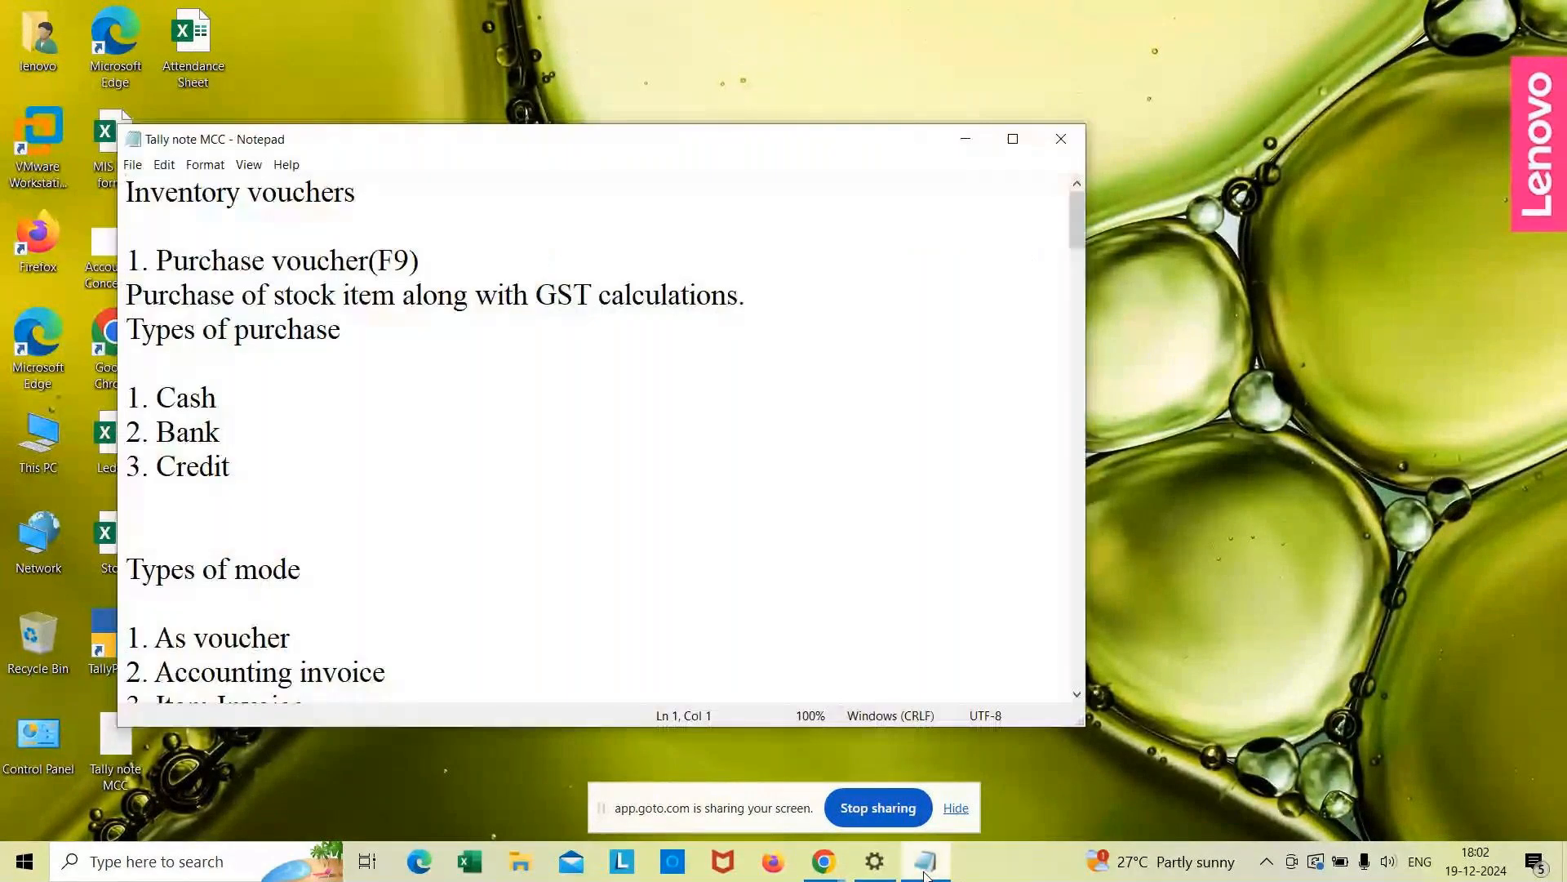
pyautogui.click(1014, 145)
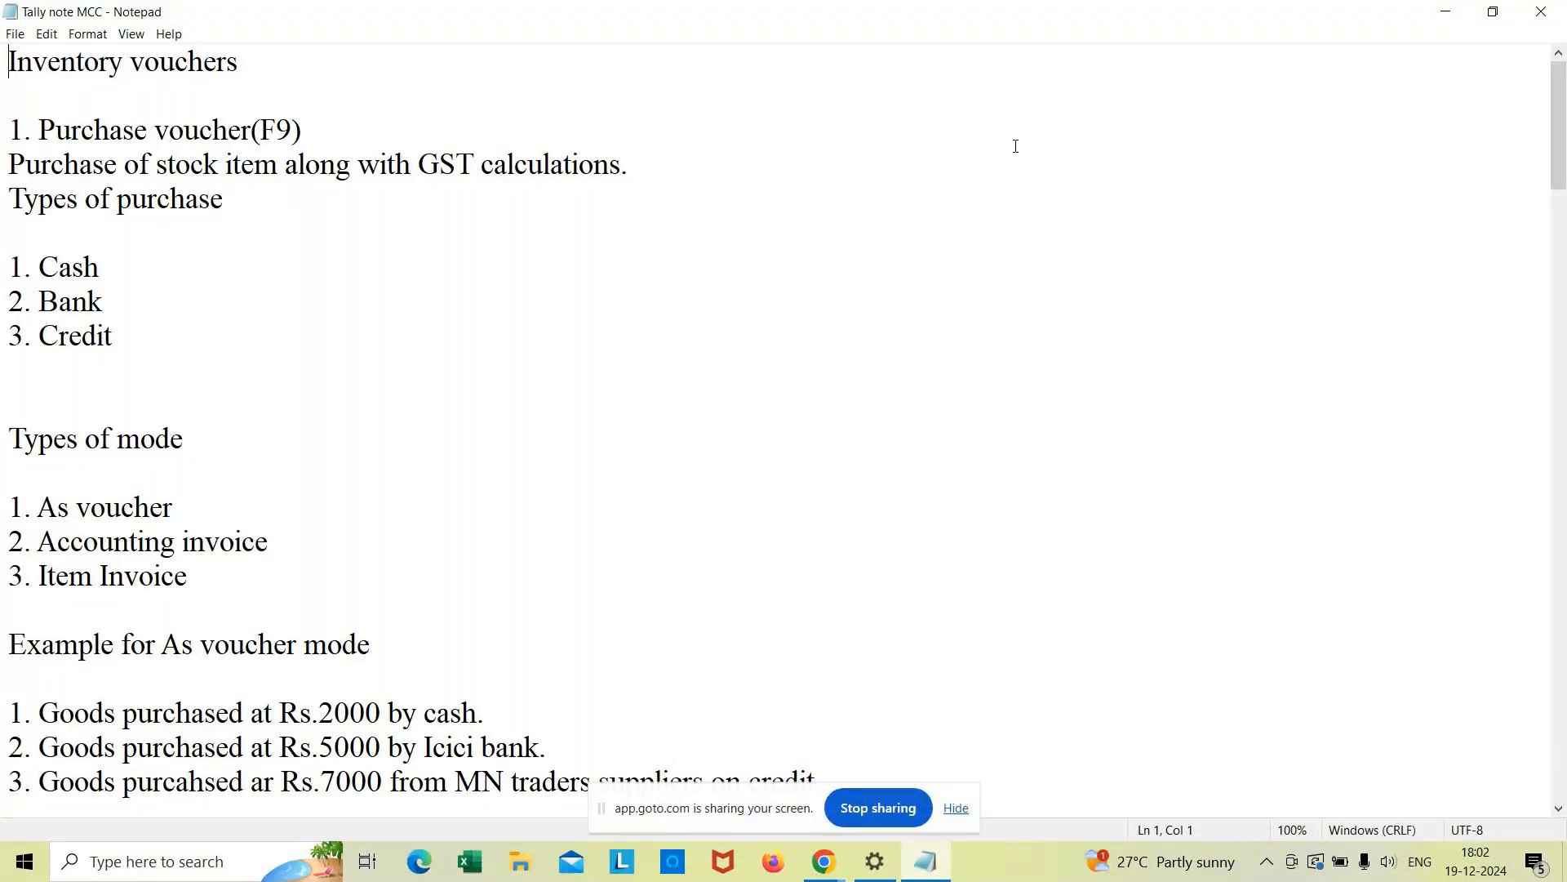
# Step: Review the inventory voucher notes from the purchase voucher section through to the Item Invoice examples of the Sales Voucher section
pyautogui.press('Down')
pyautogui.press('Down')
pyautogui.press('Down')
pyautogui.press('Down')
pyautogui.press('Down')
pyautogui.press('Down')
pyautogui.press('Down')
pyautogui.press('Down')
pyautogui.press('Down')
pyautogui.press('Down')
pyautogui.press('Down')
pyautogui.press('Down')
pyautogui.press('Down')
pyautogui.press('Down')
pyautogui.press('Down')
pyautogui.press('Down')
pyautogui.press('Down')
pyautogui.press('Down')
pyautogui.press('Down')
pyautogui.press('Down')
pyautogui.press('Down')
pyautogui.press('Down')
pyautogui.press('Down')
pyautogui.press('Down')
pyautogui.press('Down')
pyautogui.press('Down')
pyautogui.press('Down')
pyautogui.press('Down')
pyautogui.press('Down')
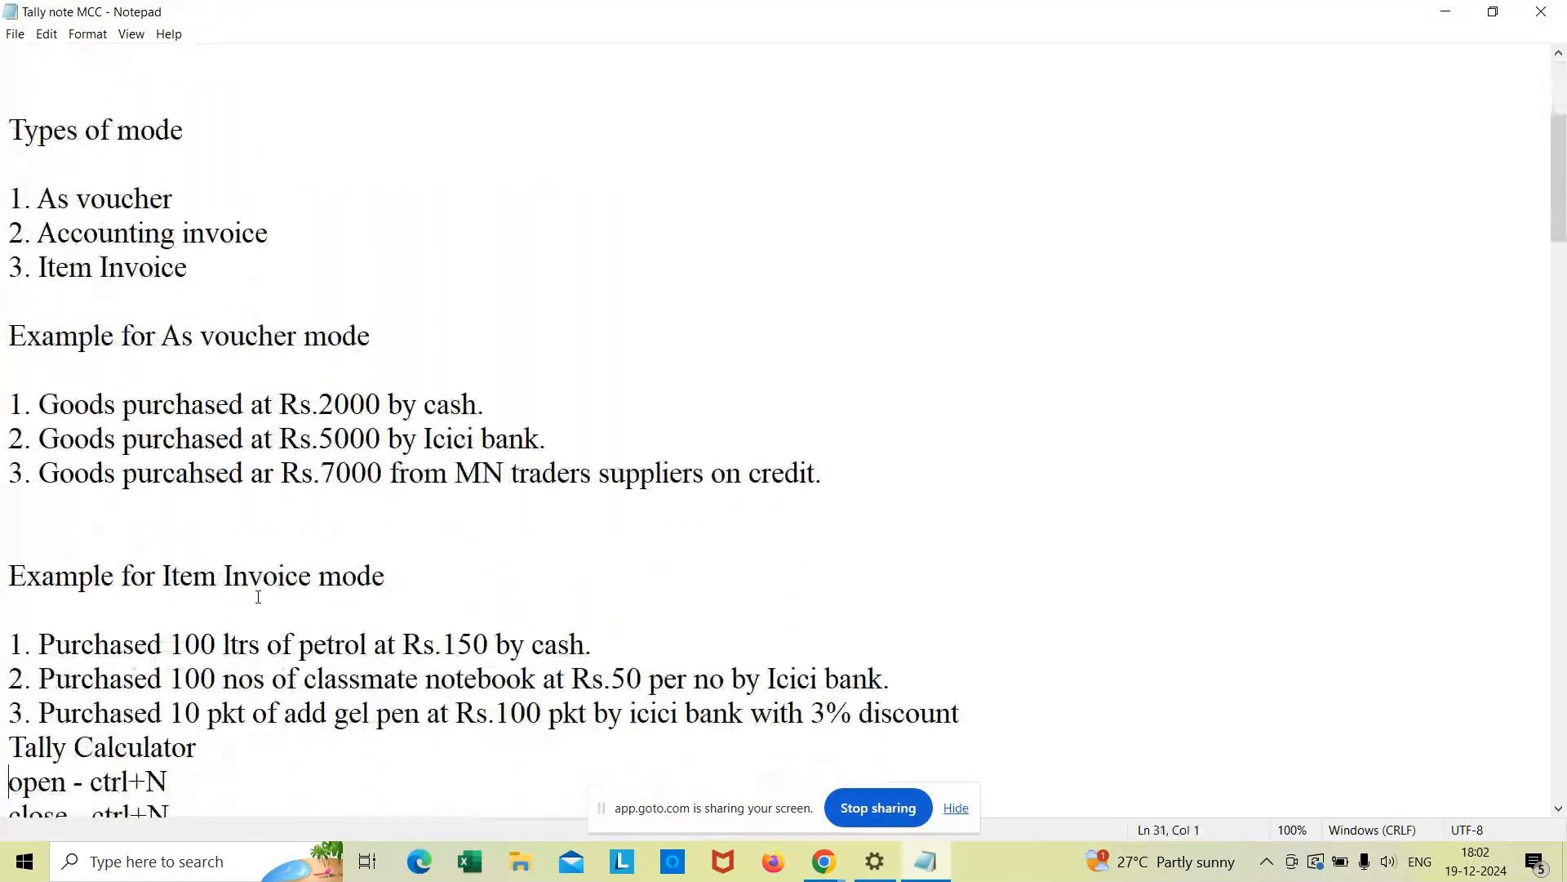
pyautogui.press('Down')
pyautogui.press('Down')
pyautogui.press('Down')
pyautogui.press('Down')
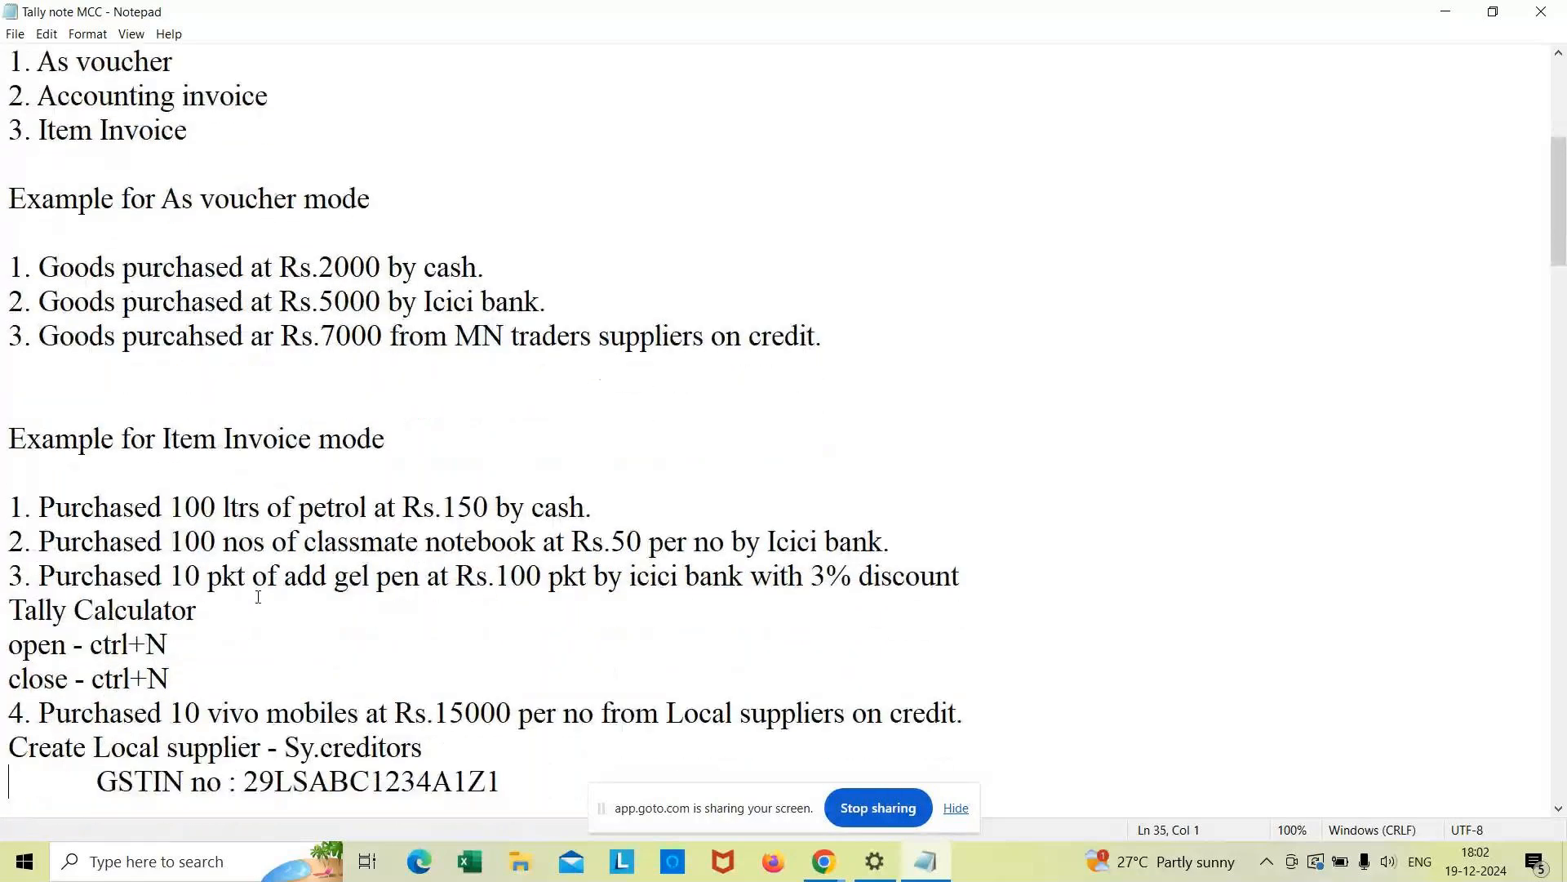
pyautogui.press('Down')
pyautogui.press('Down')
pyautogui.press('Down')
pyautogui.press('Down')
pyautogui.press('Down')
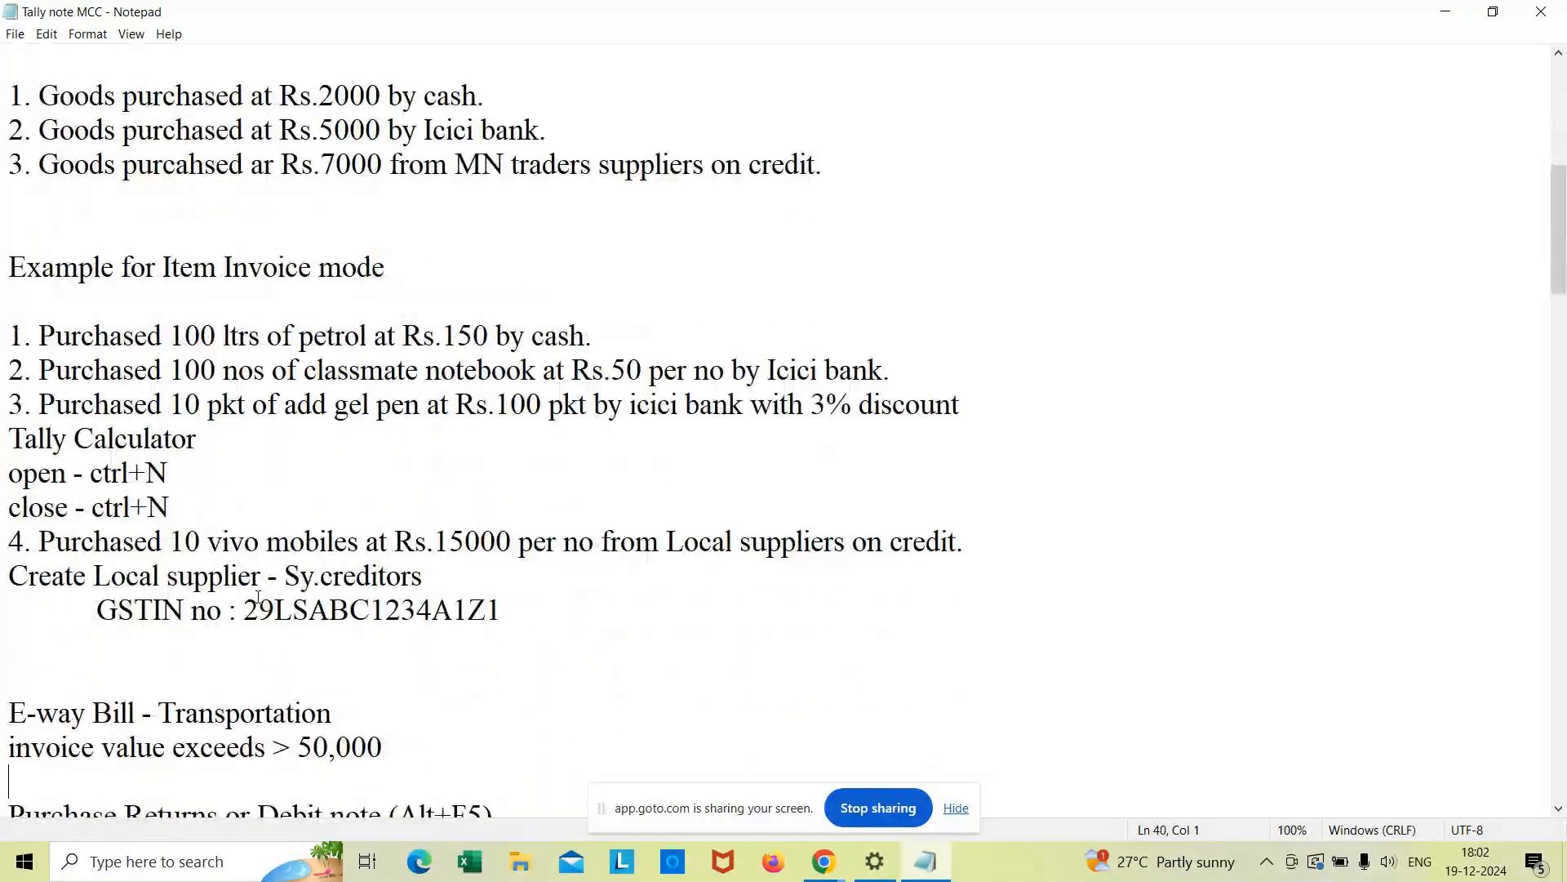
pyautogui.press('Down')
pyautogui.press('Down')
pyautogui.press('Down')
pyautogui.press('Down')
pyautogui.press('Down')
pyautogui.press('Down')
pyautogui.press('Down')
pyautogui.press('Down')
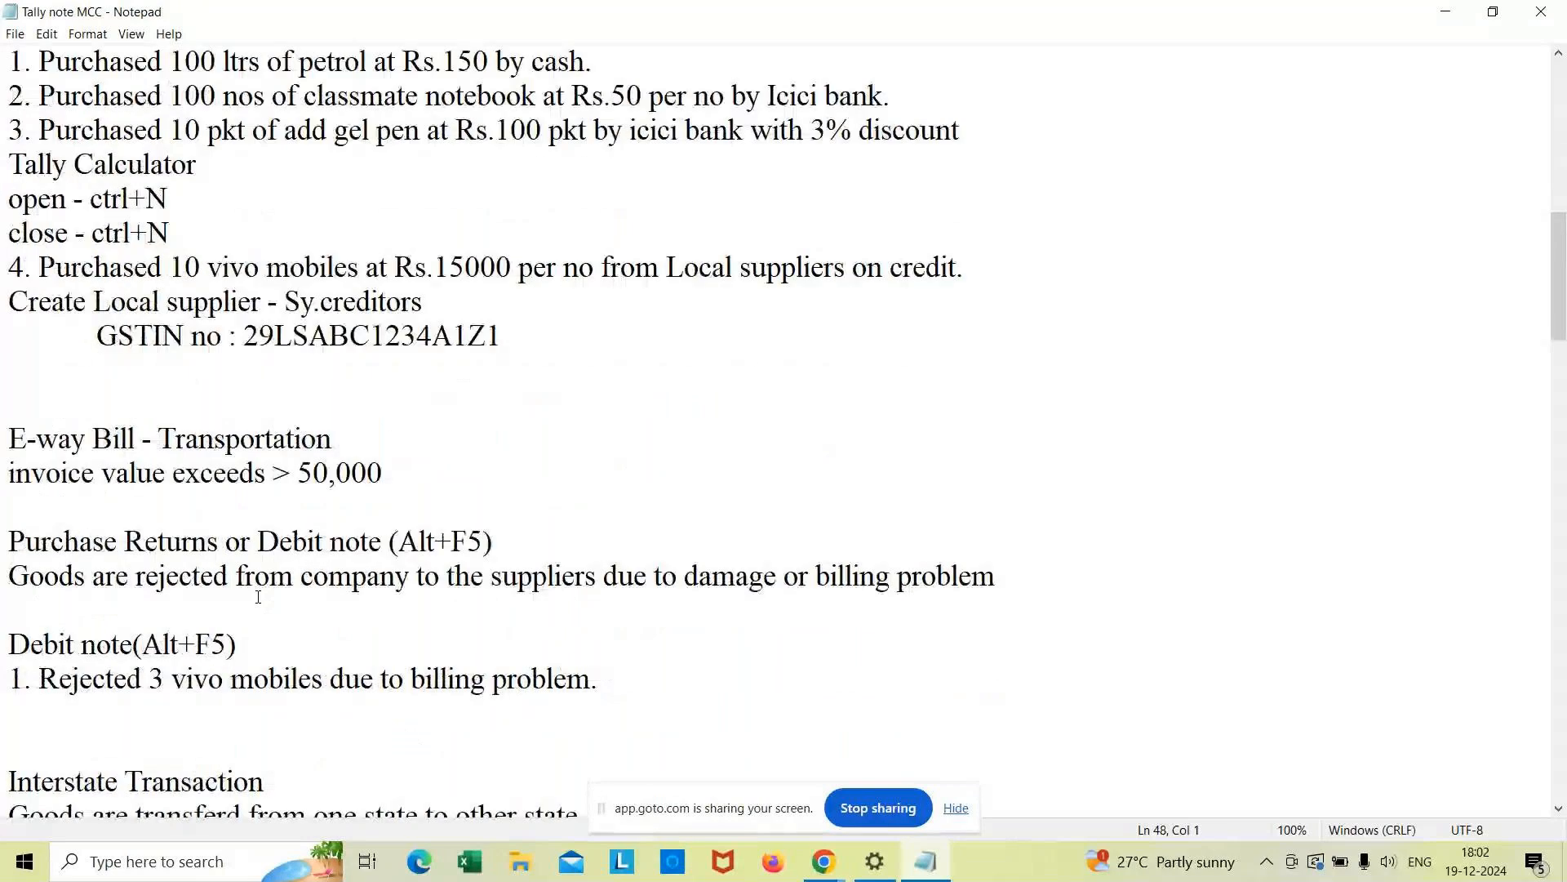
pyautogui.press('Down')
pyautogui.press('Down')
pyautogui.press('Down')
pyautogui.press('Down')
pyautogui.press('Down')
pyautogui.press('Down')
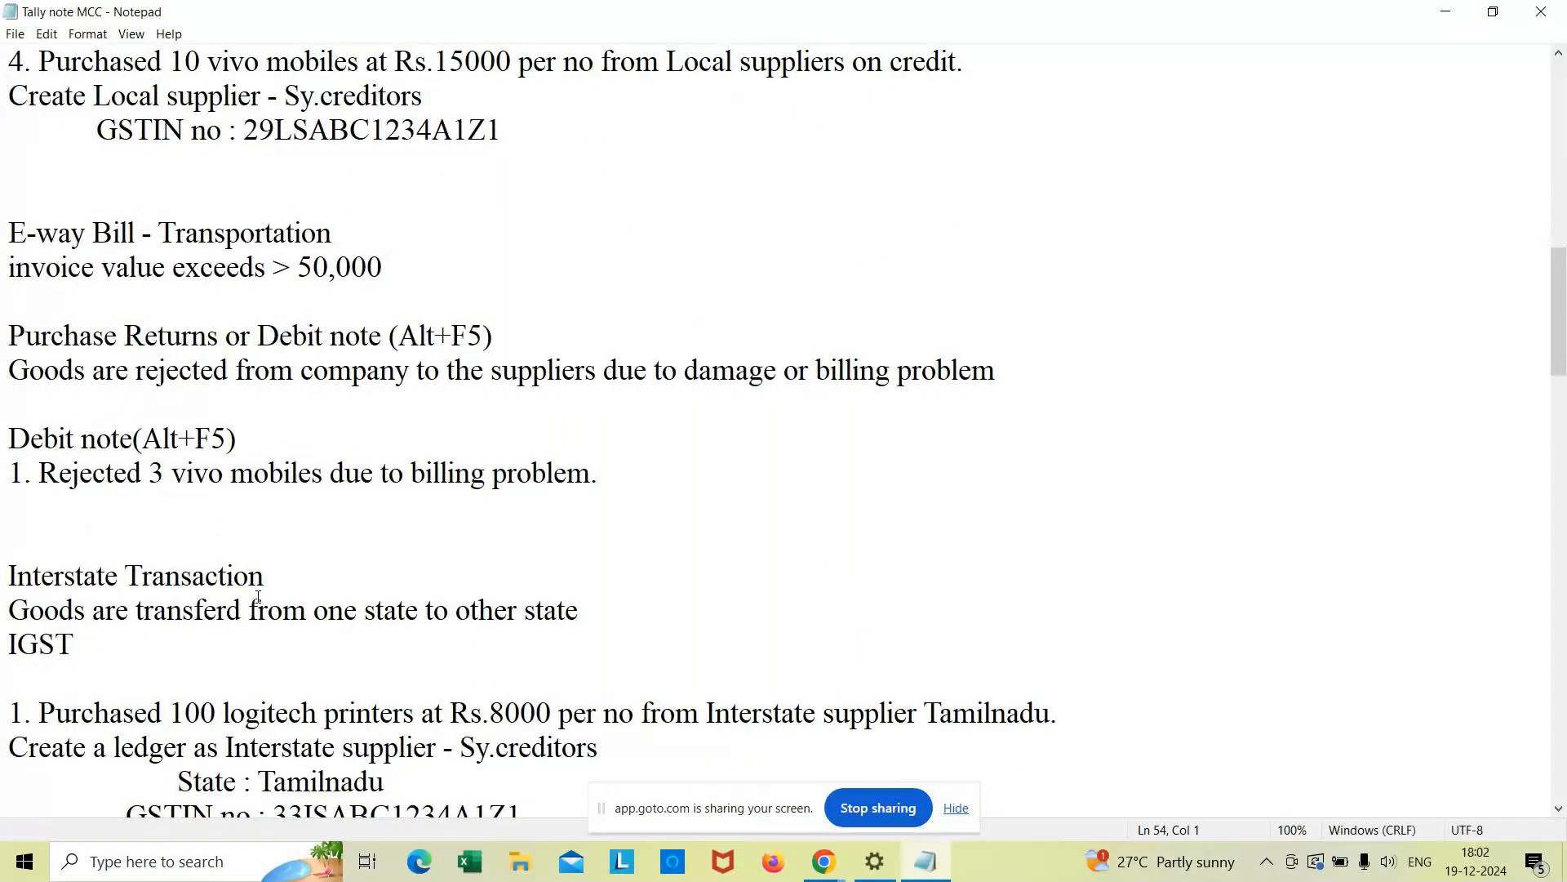
pyautogui.press('Down')
pyautogui.press('Down')
pyautogui.press('Down')
pyautogui.press('Down')
pyautogui.press('Down')
pyautogui.press('Down')
pyautogui.press('Down')
pyautogui.press('Down')
pyautogui.press('Down')
pyautogui.press('Down')
pyautogui.press('Down')
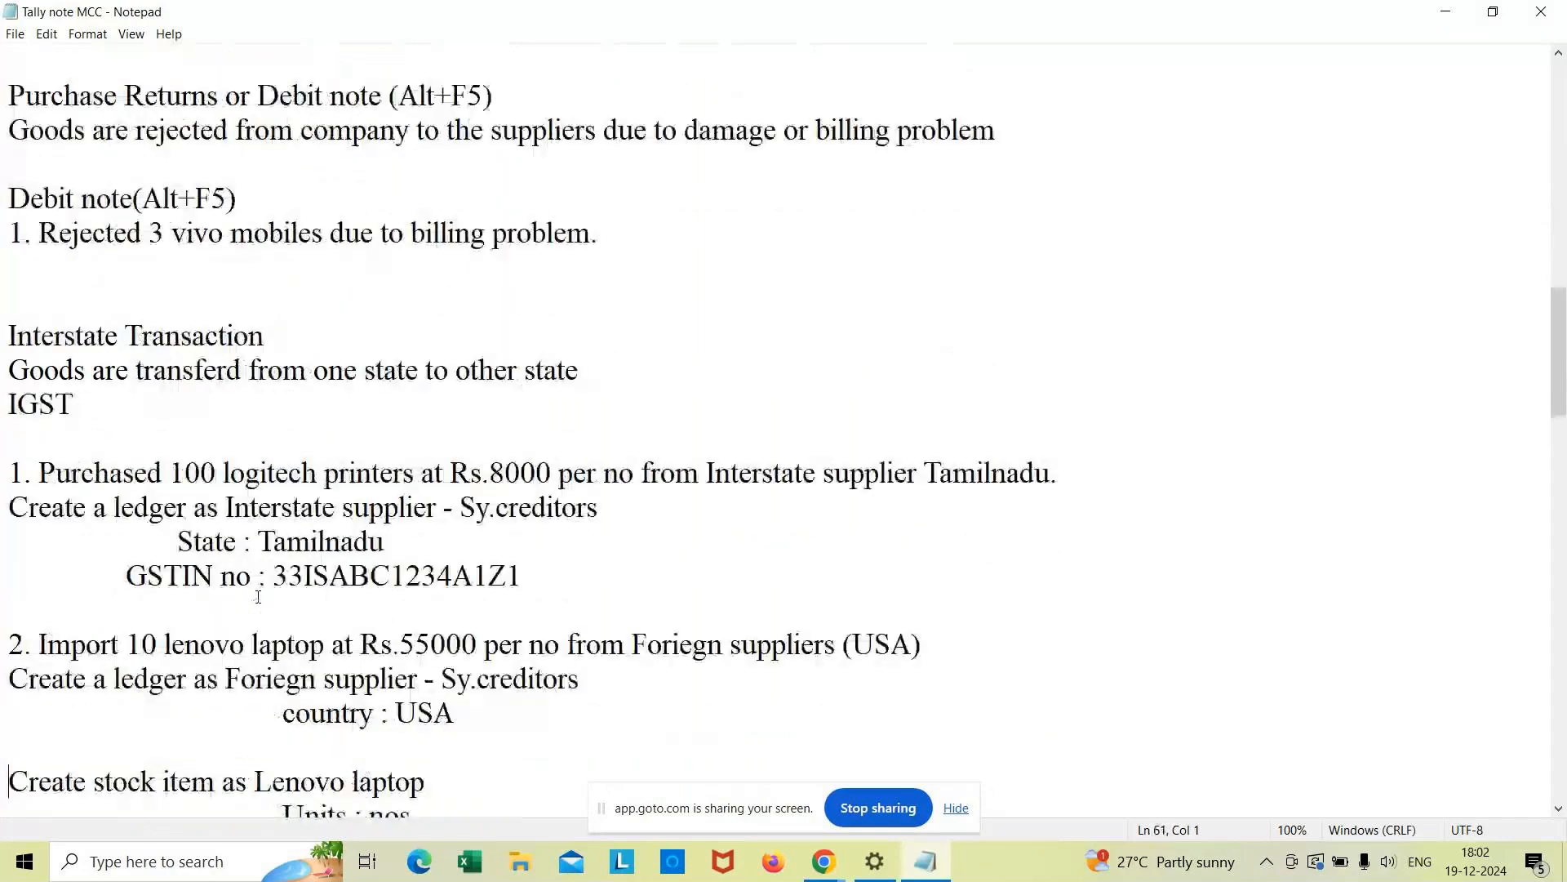
pyautogui.press('Down')
pyautogui.press('Down')
pyautogui.press('Down')
pyautogui.press('Down')
pyautogui.press('Down')
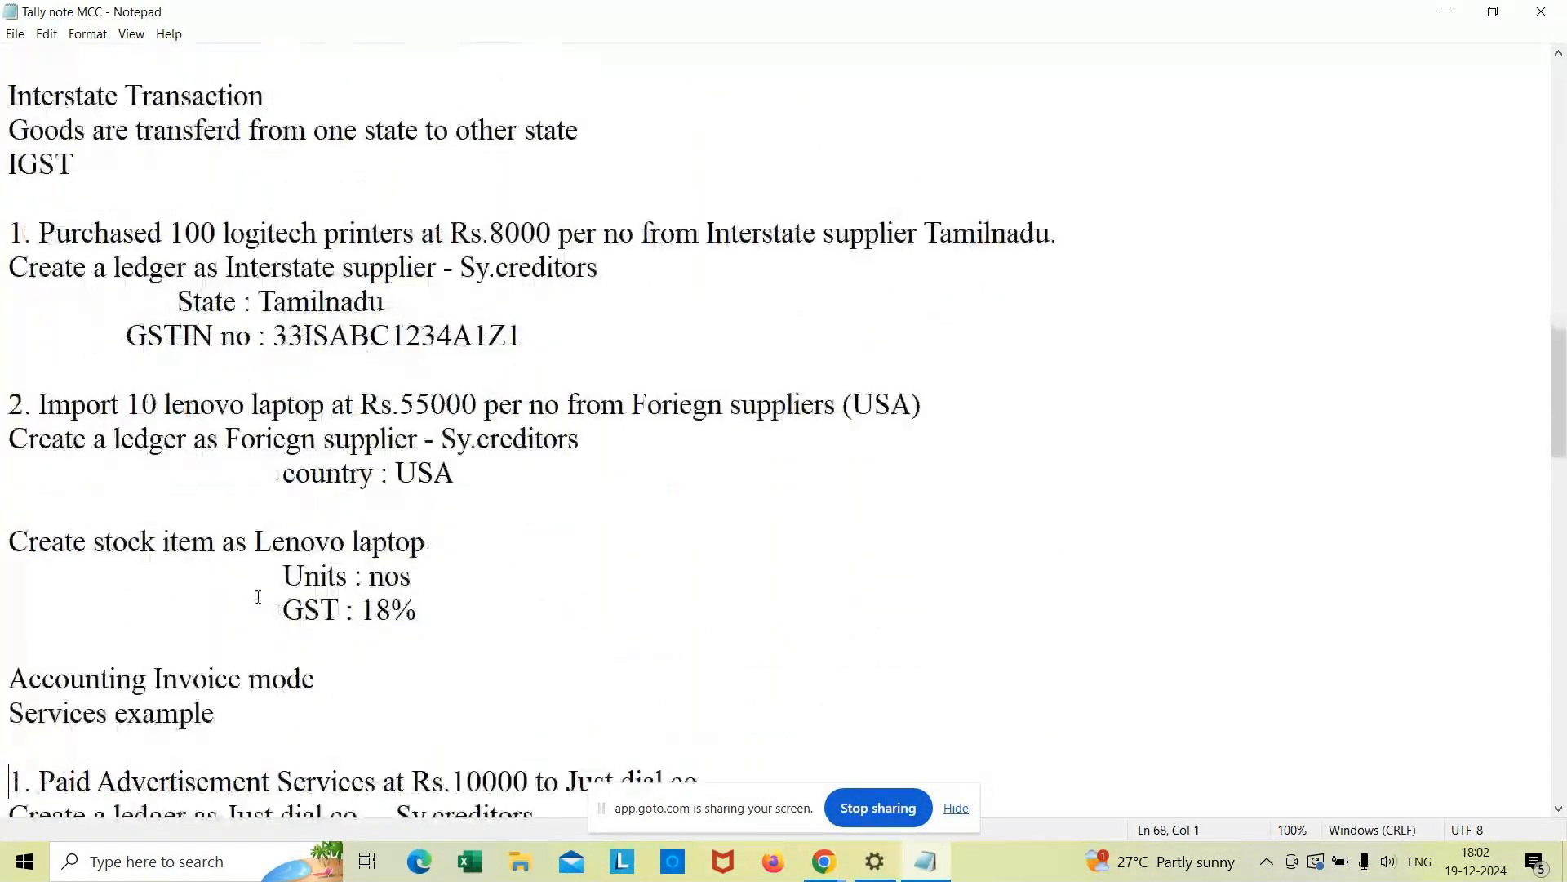
pyautogui.press('Down')
pyautogui.press('Down')
pyautogui.press('Down')
pyautogui.press('Down')
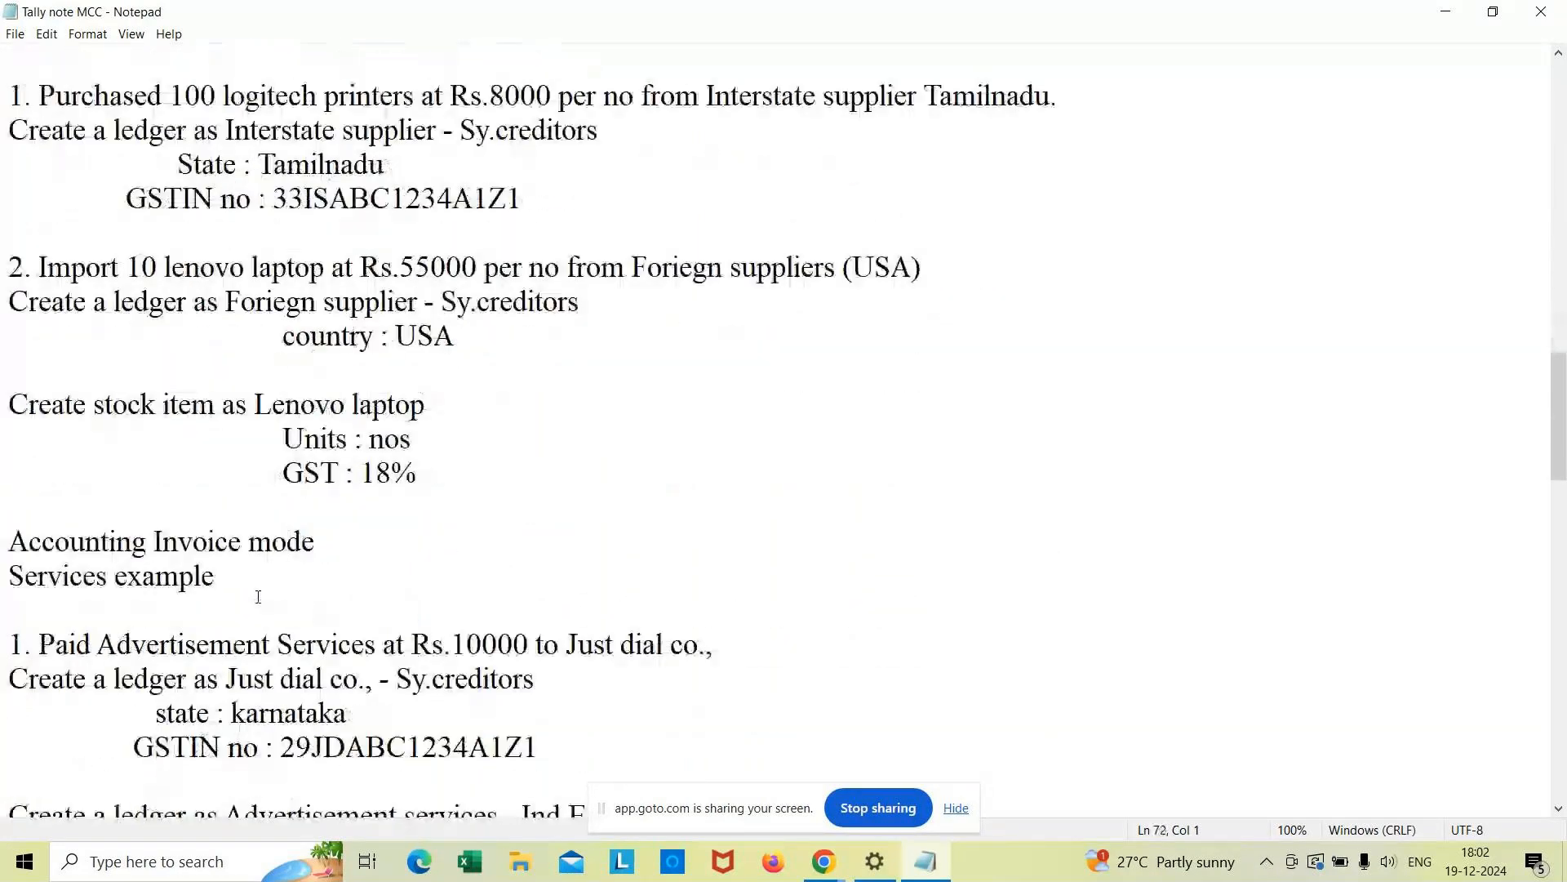
pyautogui.press('Down')
pyautogui.press('Down')
pyautogui.press('Down')
pyautogui.press('Down')
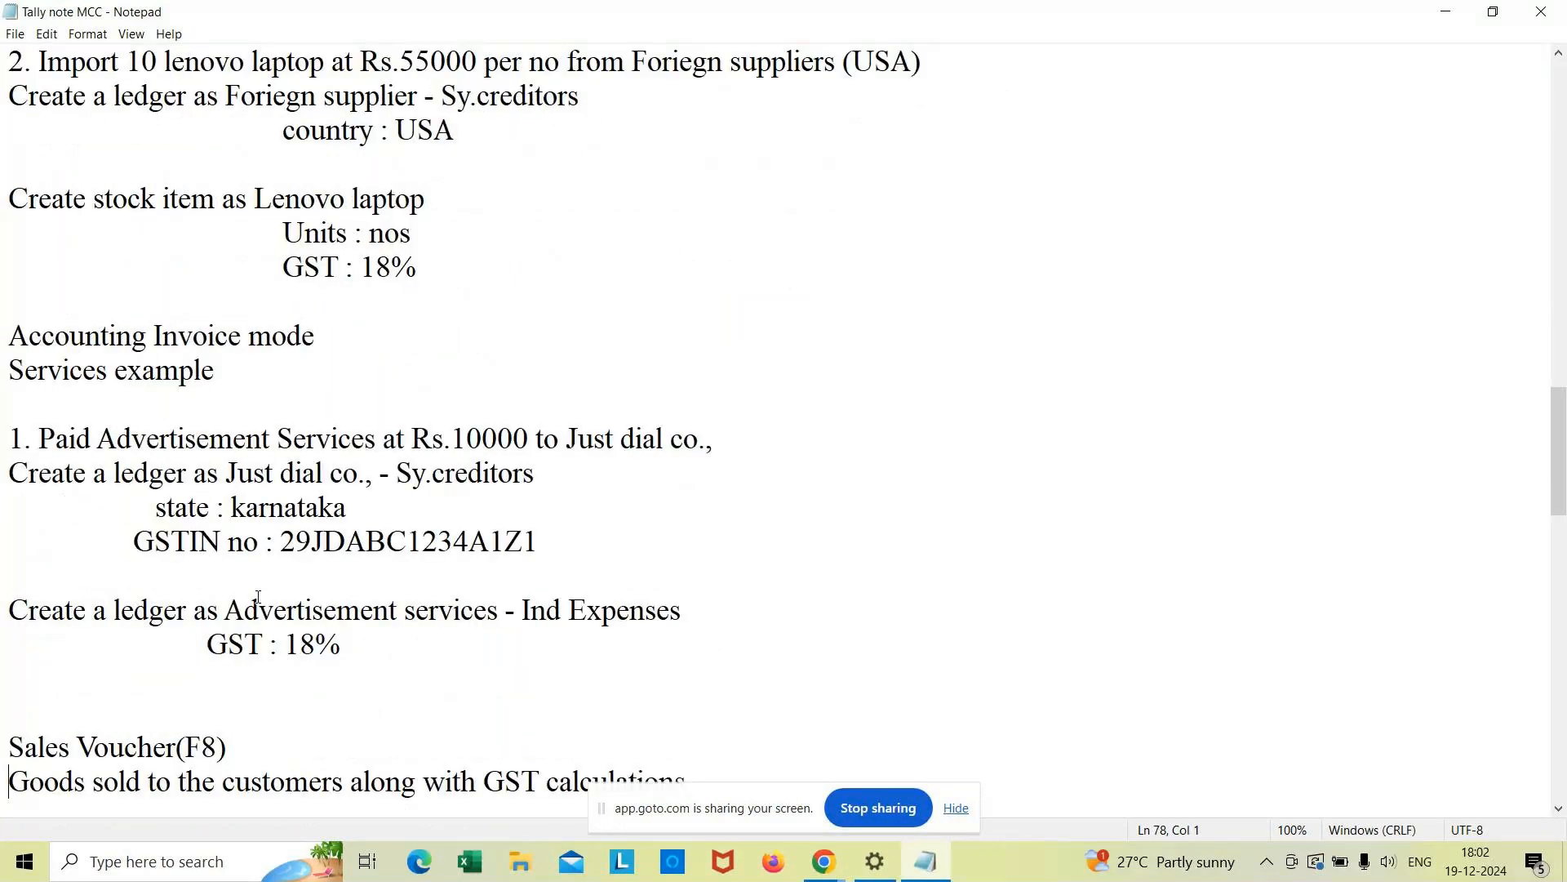
pyautogui.press('Down')
pyautogui.press('Down')
pyautogui.press('Down')
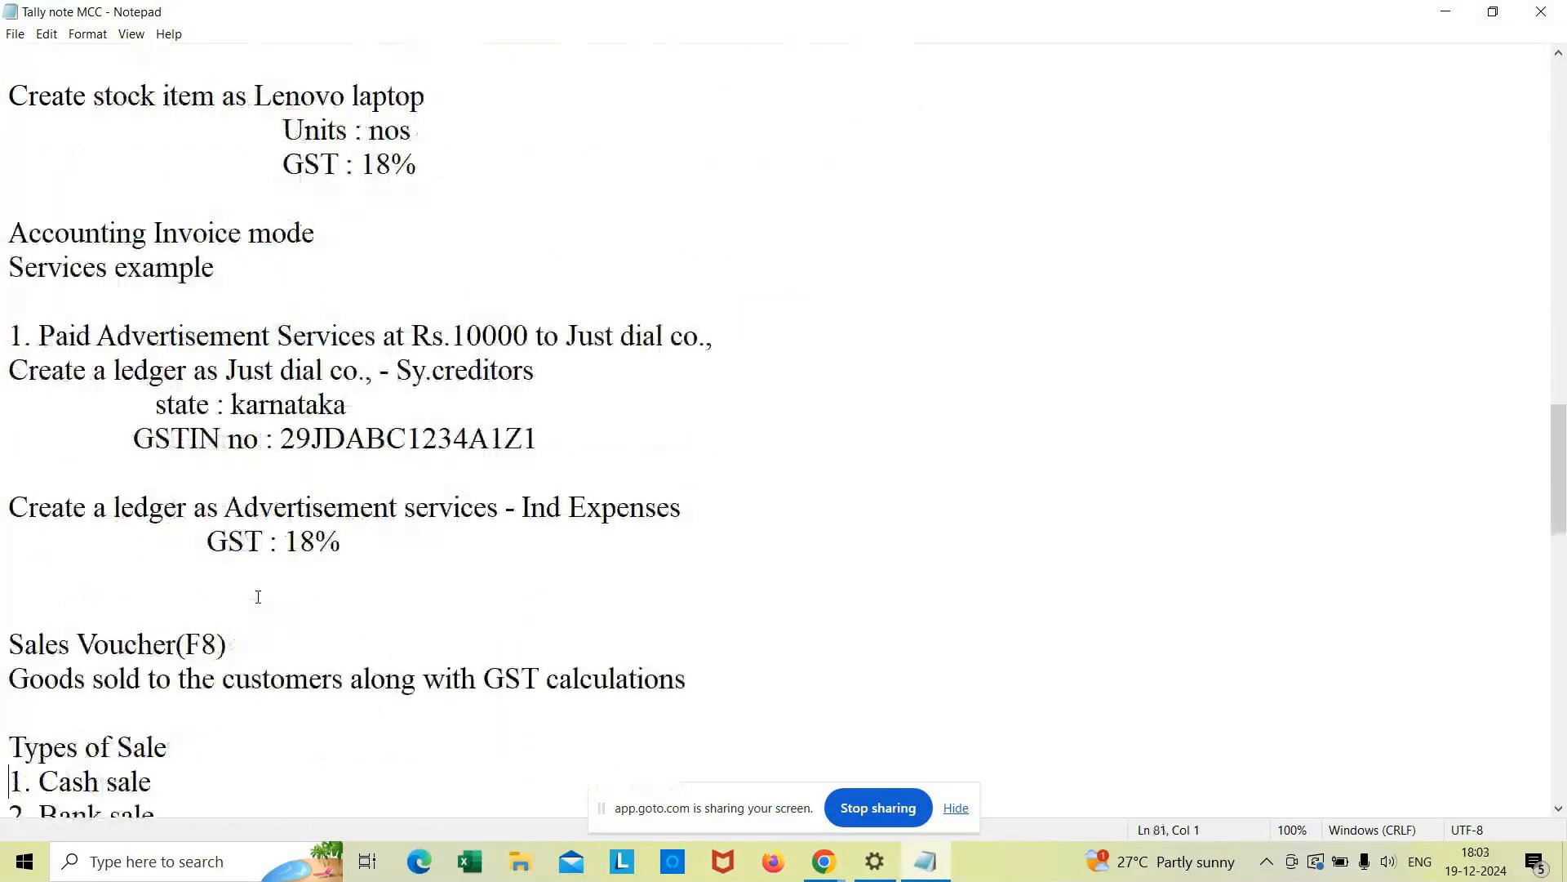
pyautogui.press('Down')
pyautogui.press('Down')
pyautogui.press('Down')
pyautogui.press('Down')
pyautogui.press('Down')
pyautogui.press('Down')
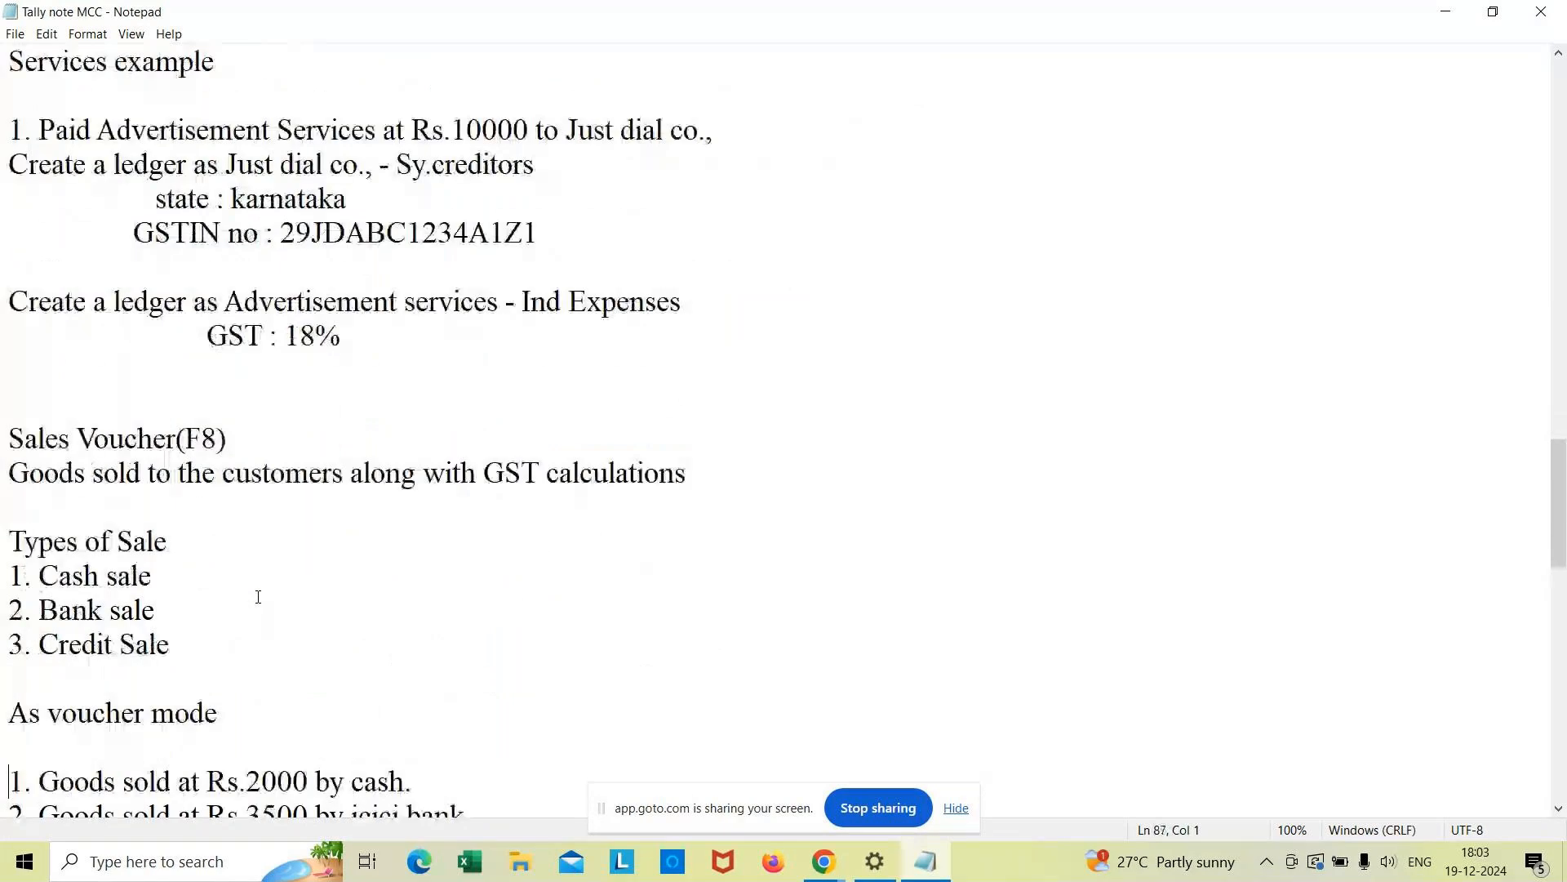
pyautogui.press('Down')
pyautogui.press('Down')
pyautogui.press('Down')
pyautogui.press('Down')
pyautogui.press('Down')
pyautogui.press('Down')
pyautogui.press('Down')
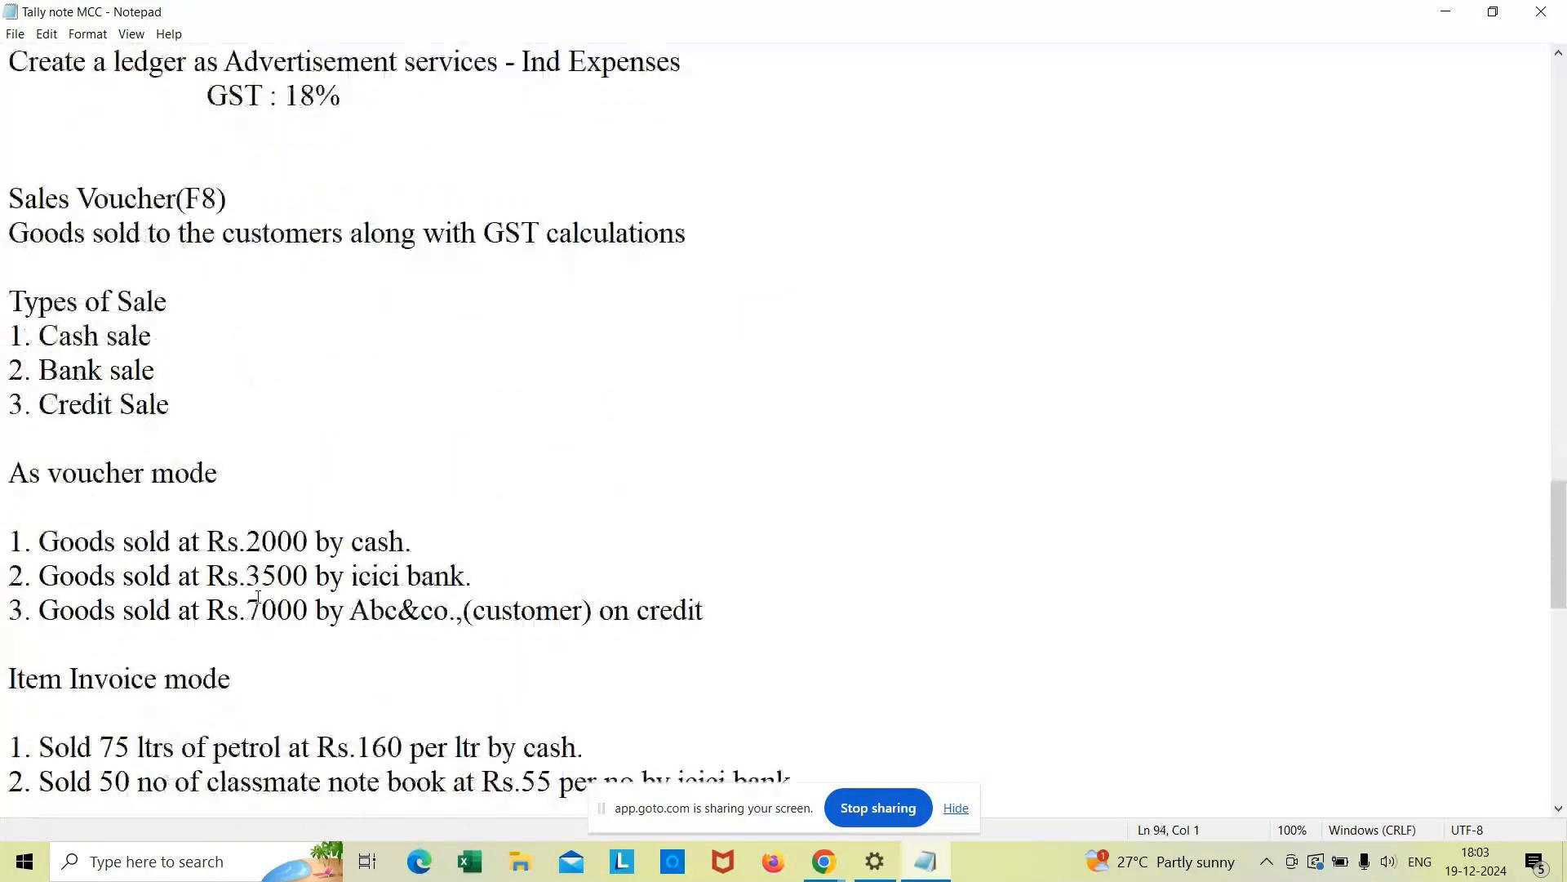
pyautogui.press('Down')
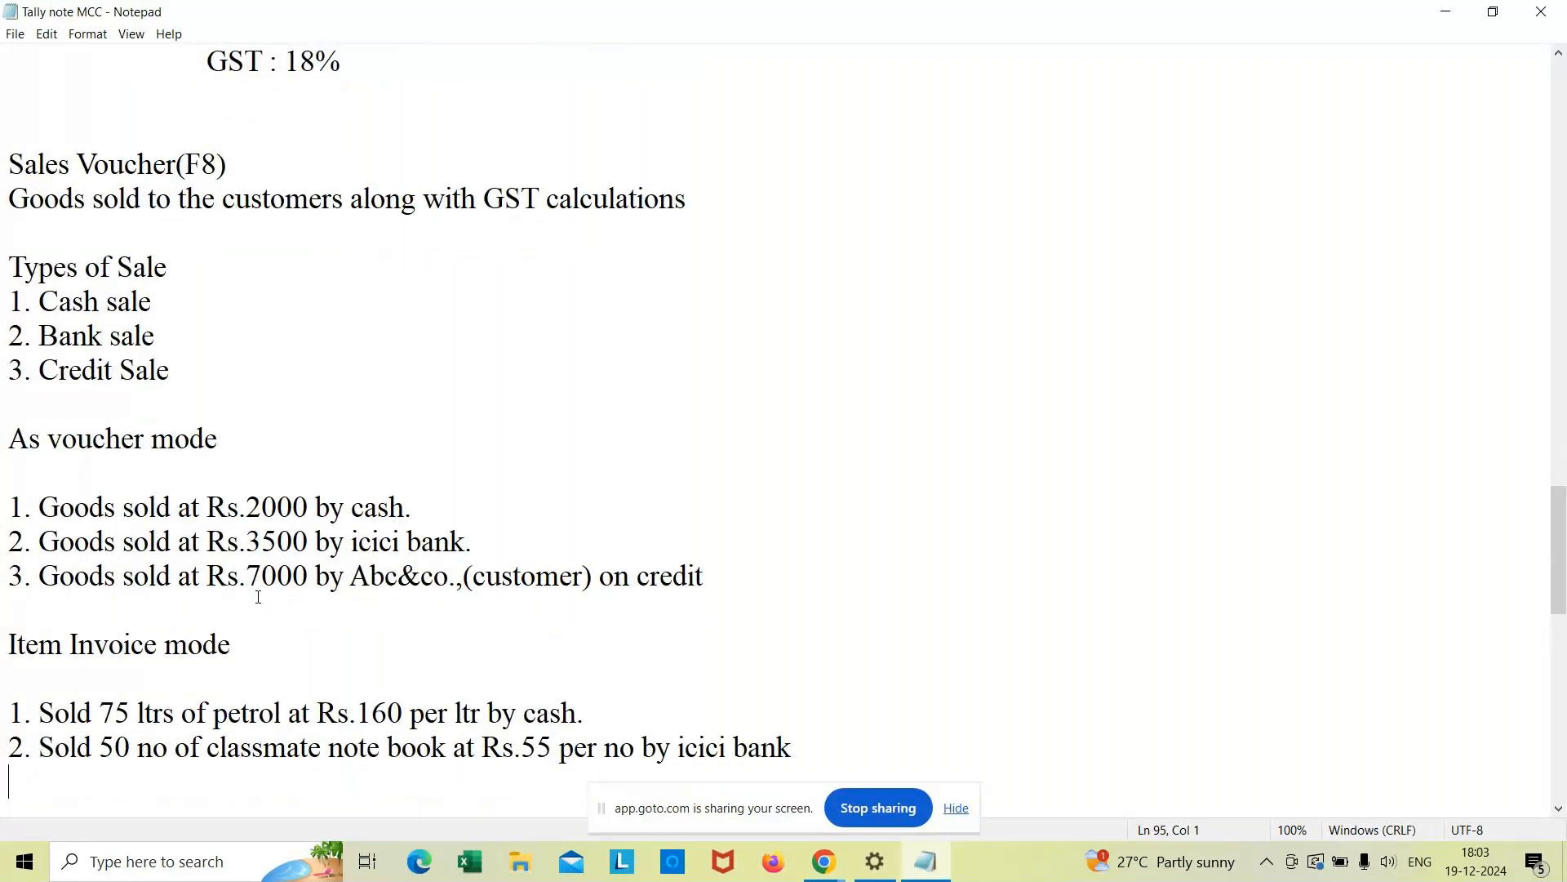
pyautogui.press('Down')
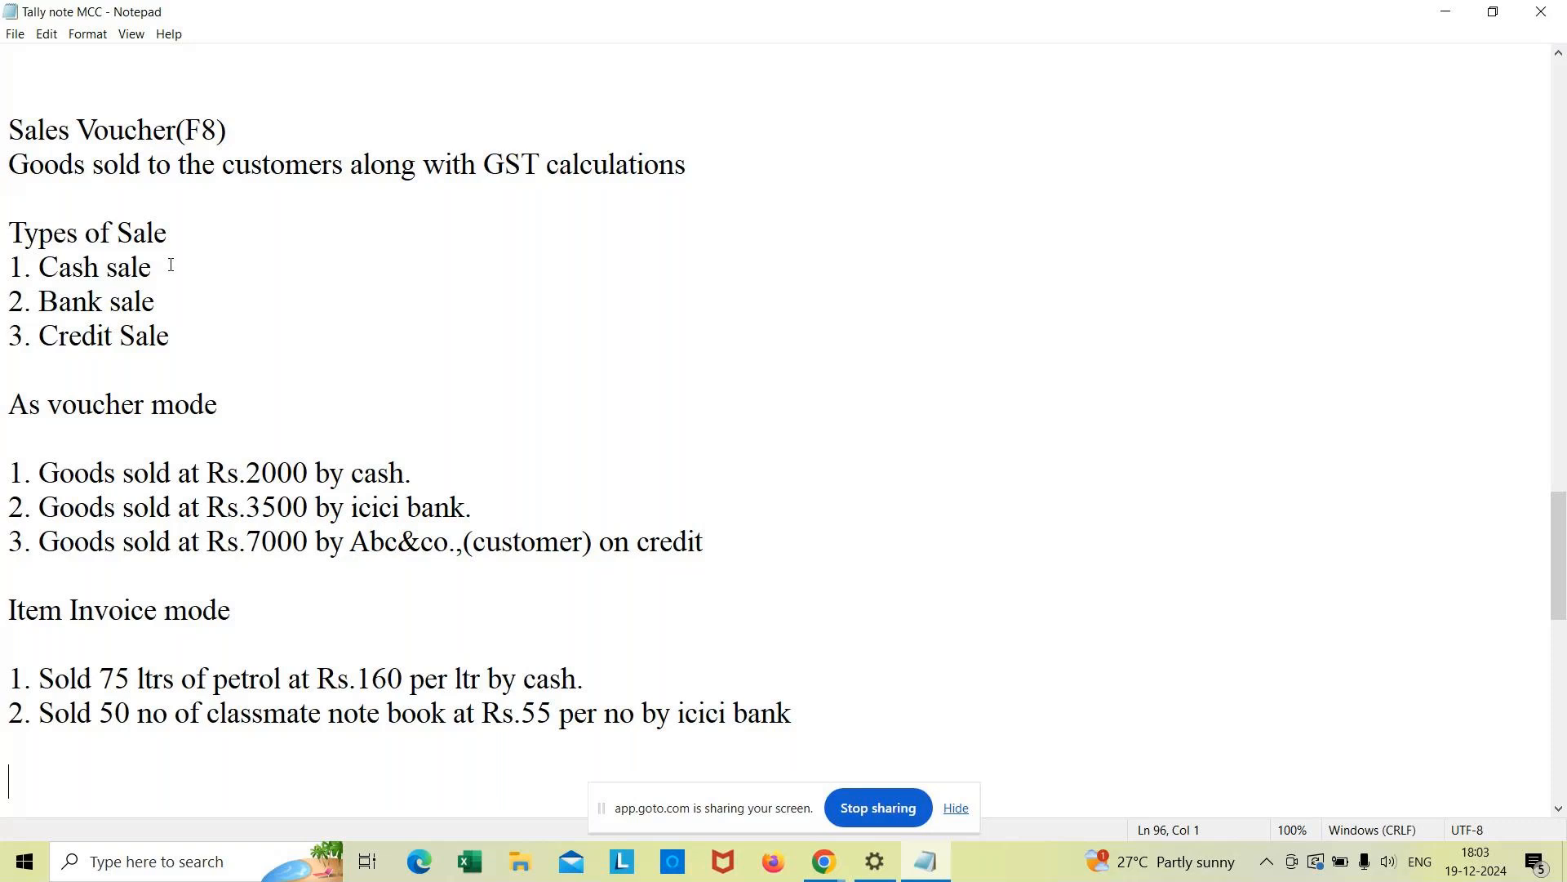
# Step: Add a new line below the second Item Invoice mode example, the classmate note book sale
pyautogui.click(278, 576)
pyautogui.click(817, 707)
pyautogui.press('Return')
# Step: Check the GoTo Meeting window, and minimize the open windows to get back to the desktop
pyautogui.moveTo(824, 873)
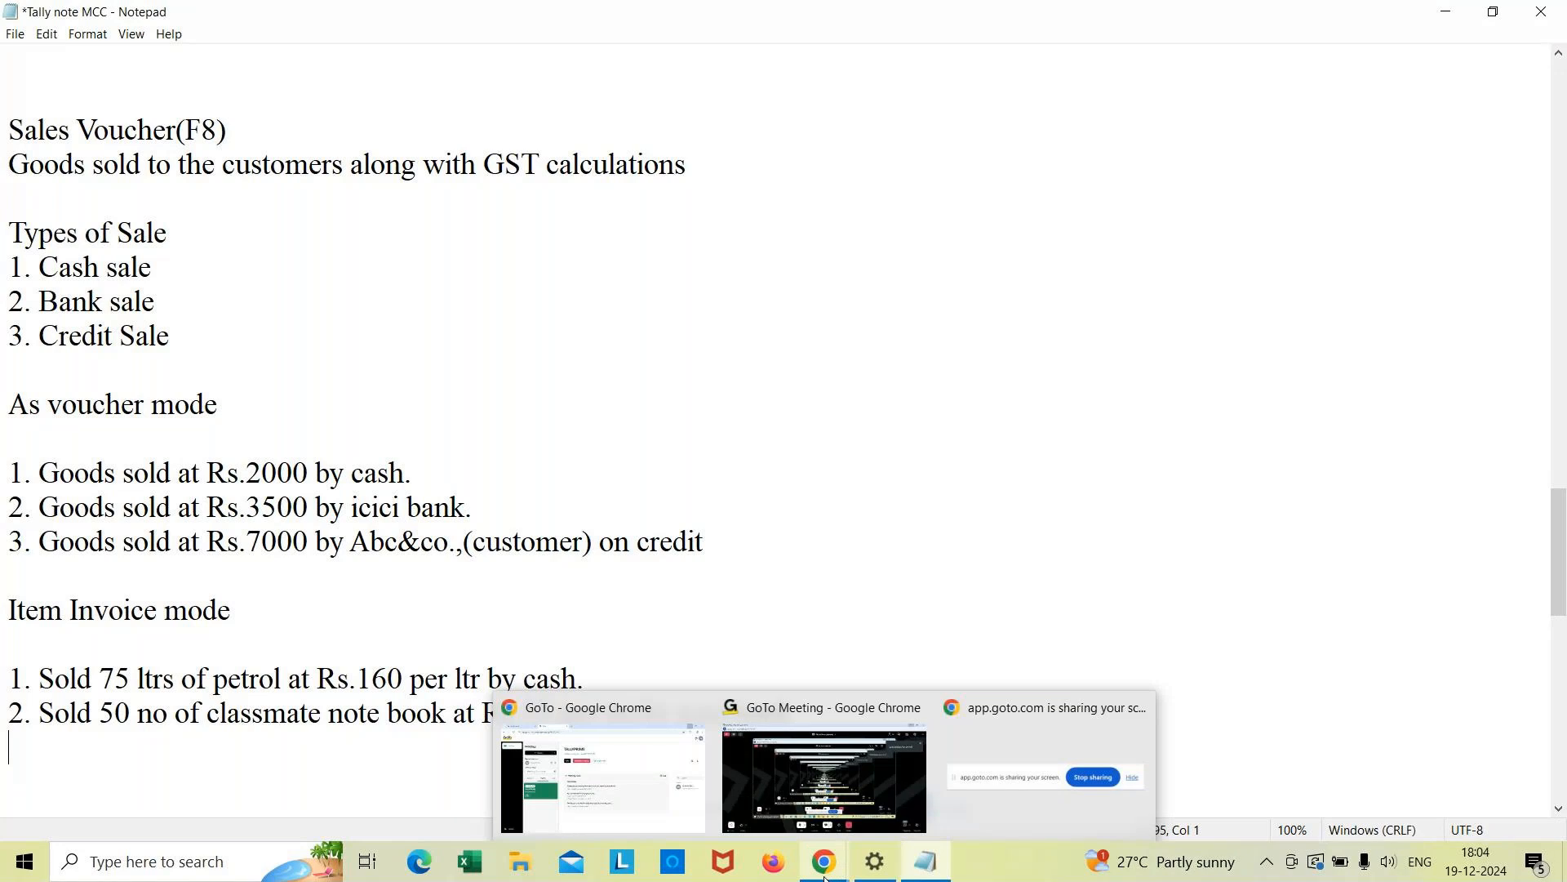
pyautogui.click(761, 747)
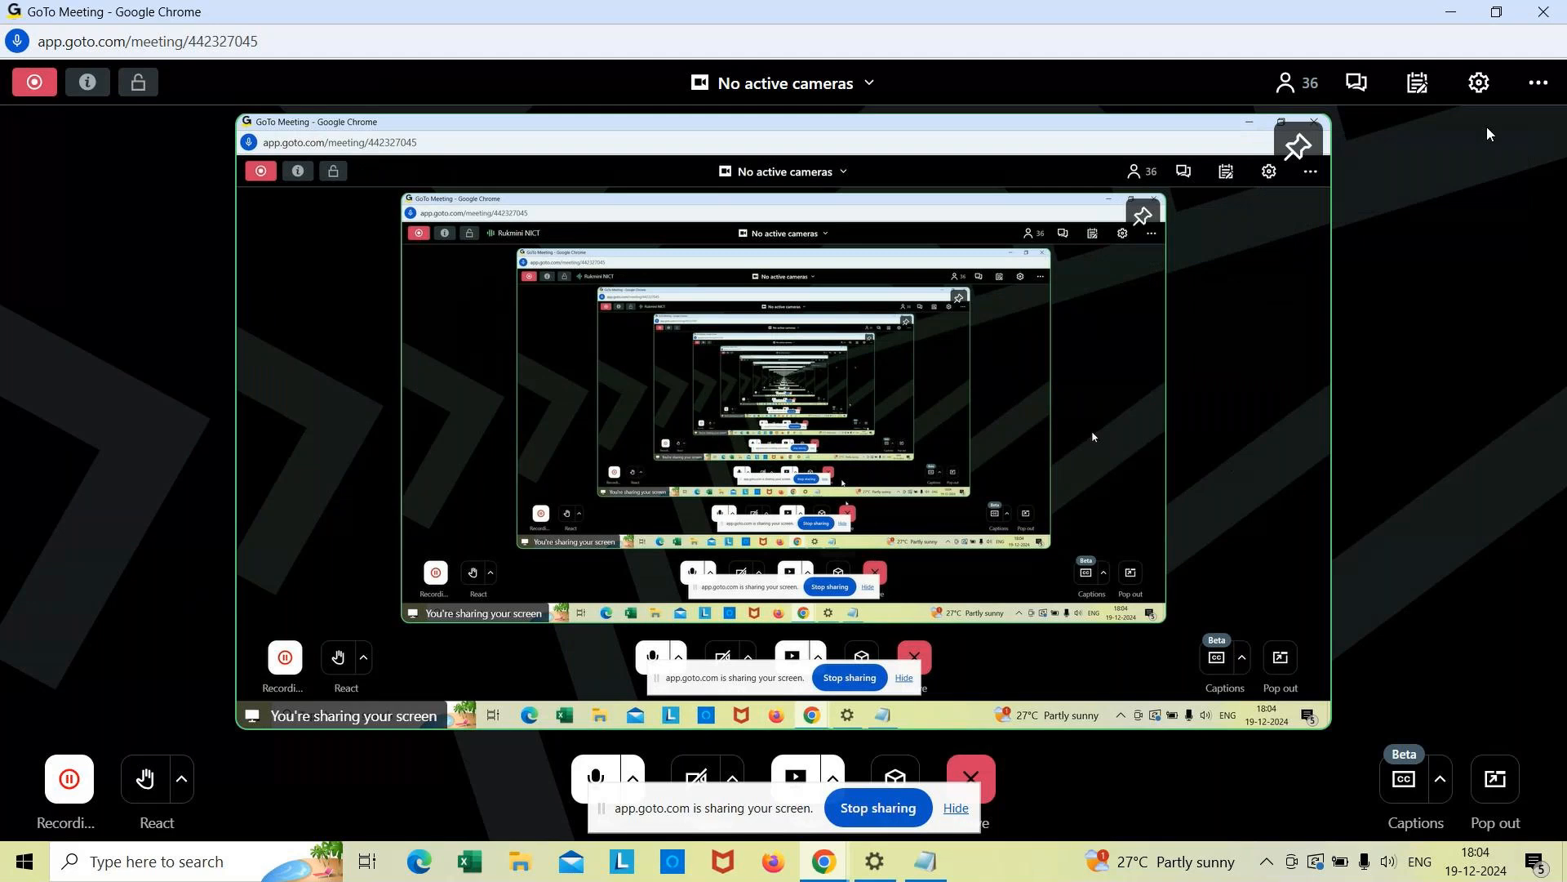
pyautogui.click(1450, 12)
pyautogui.click(1450, 15)
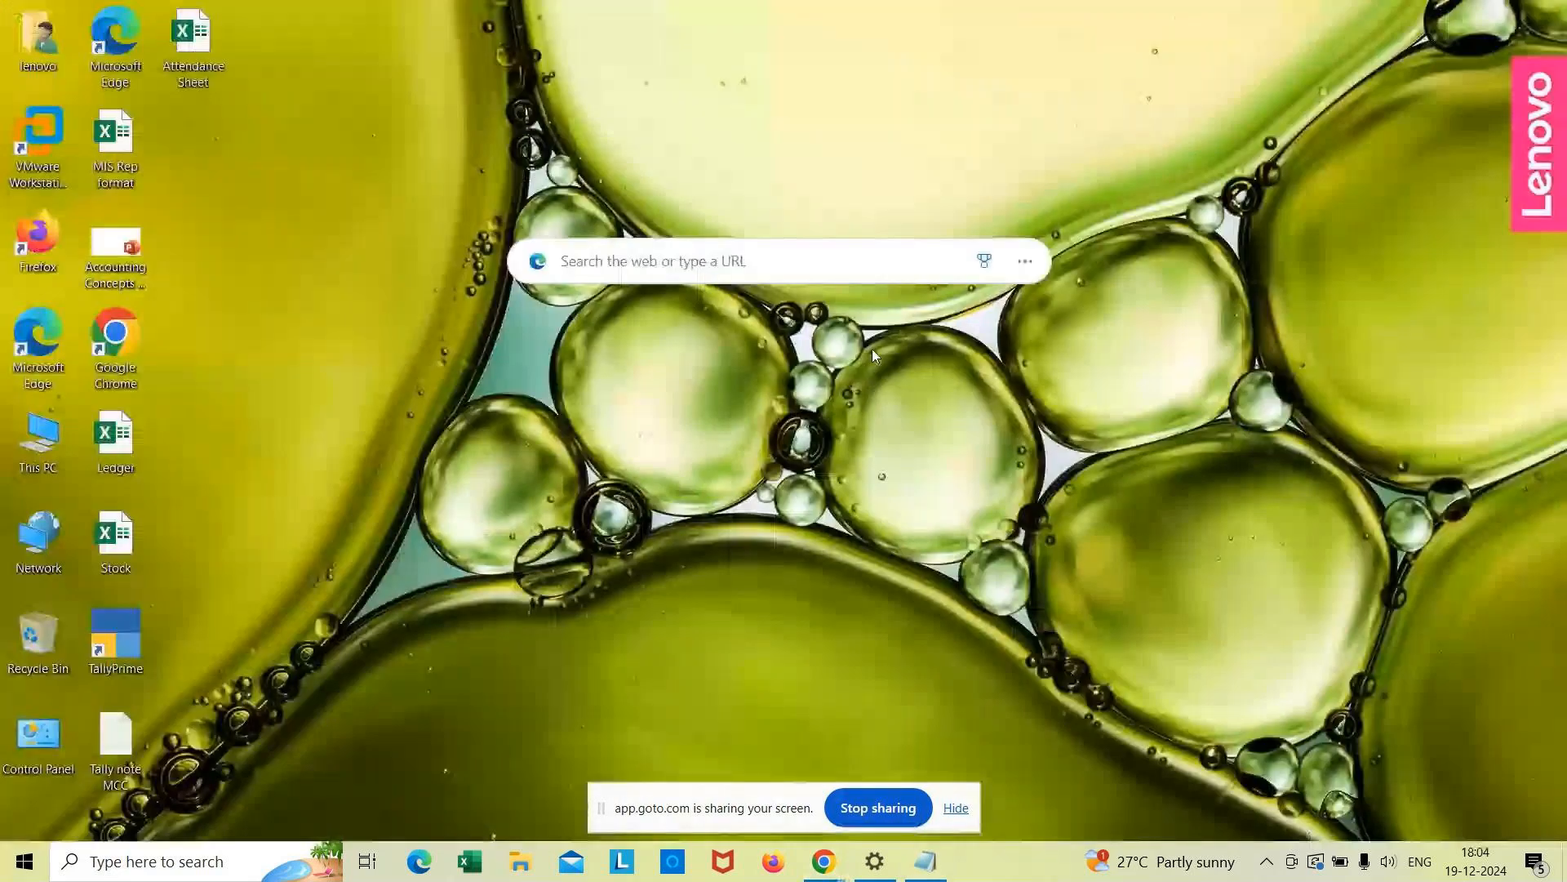
# Step: Launch TallyPrime in educational mode and load the company MCC 2024
pyautogui.doubleClick(107, 647)
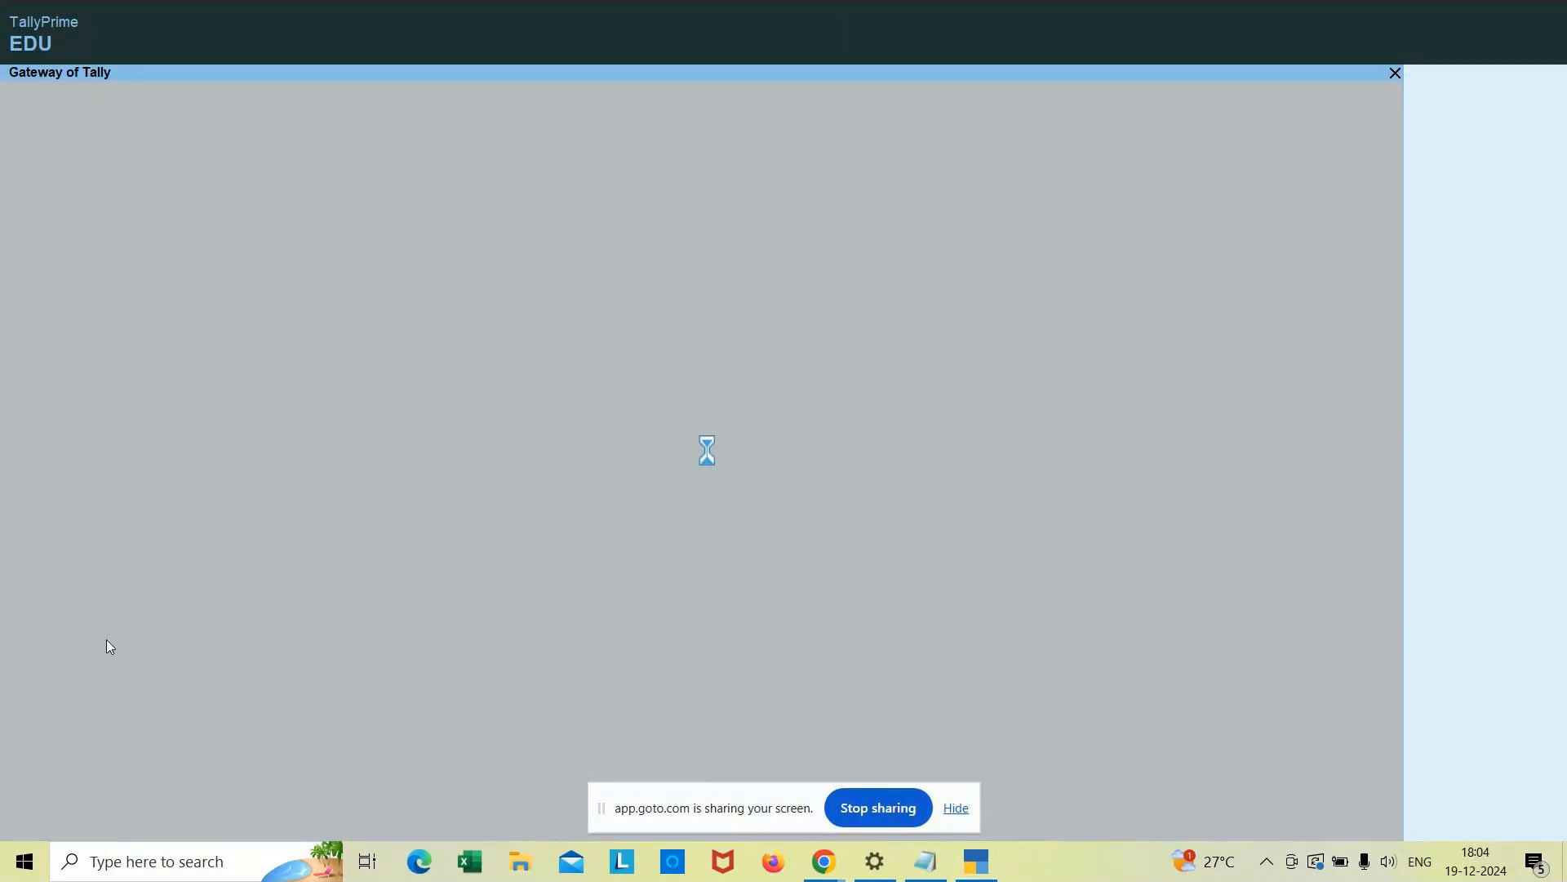
pyautogui.click(439, 495)
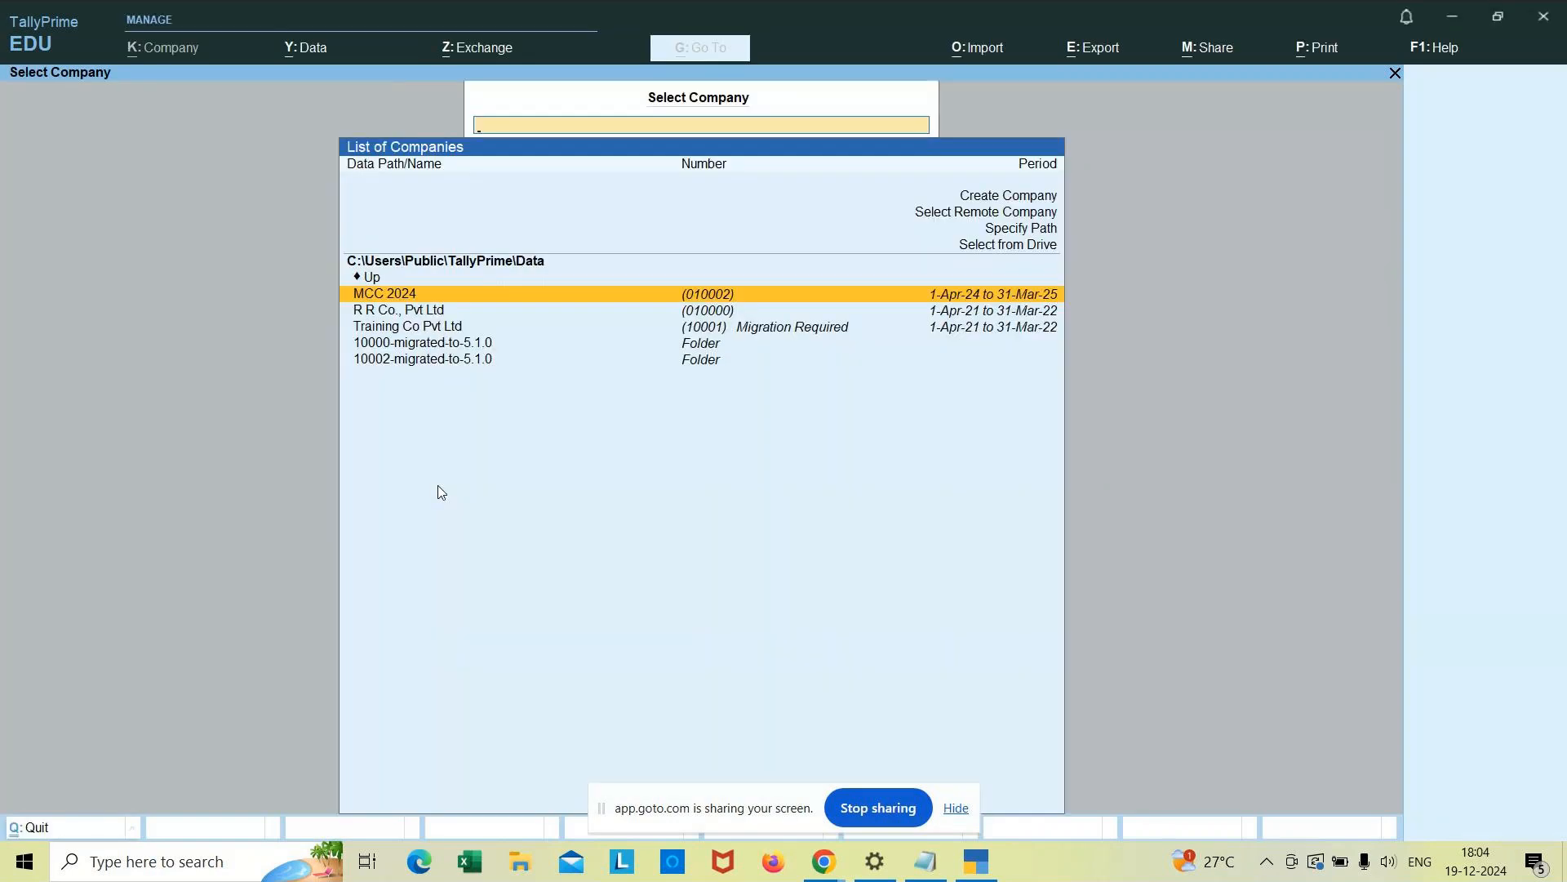
pyautogui.click(519, 294)
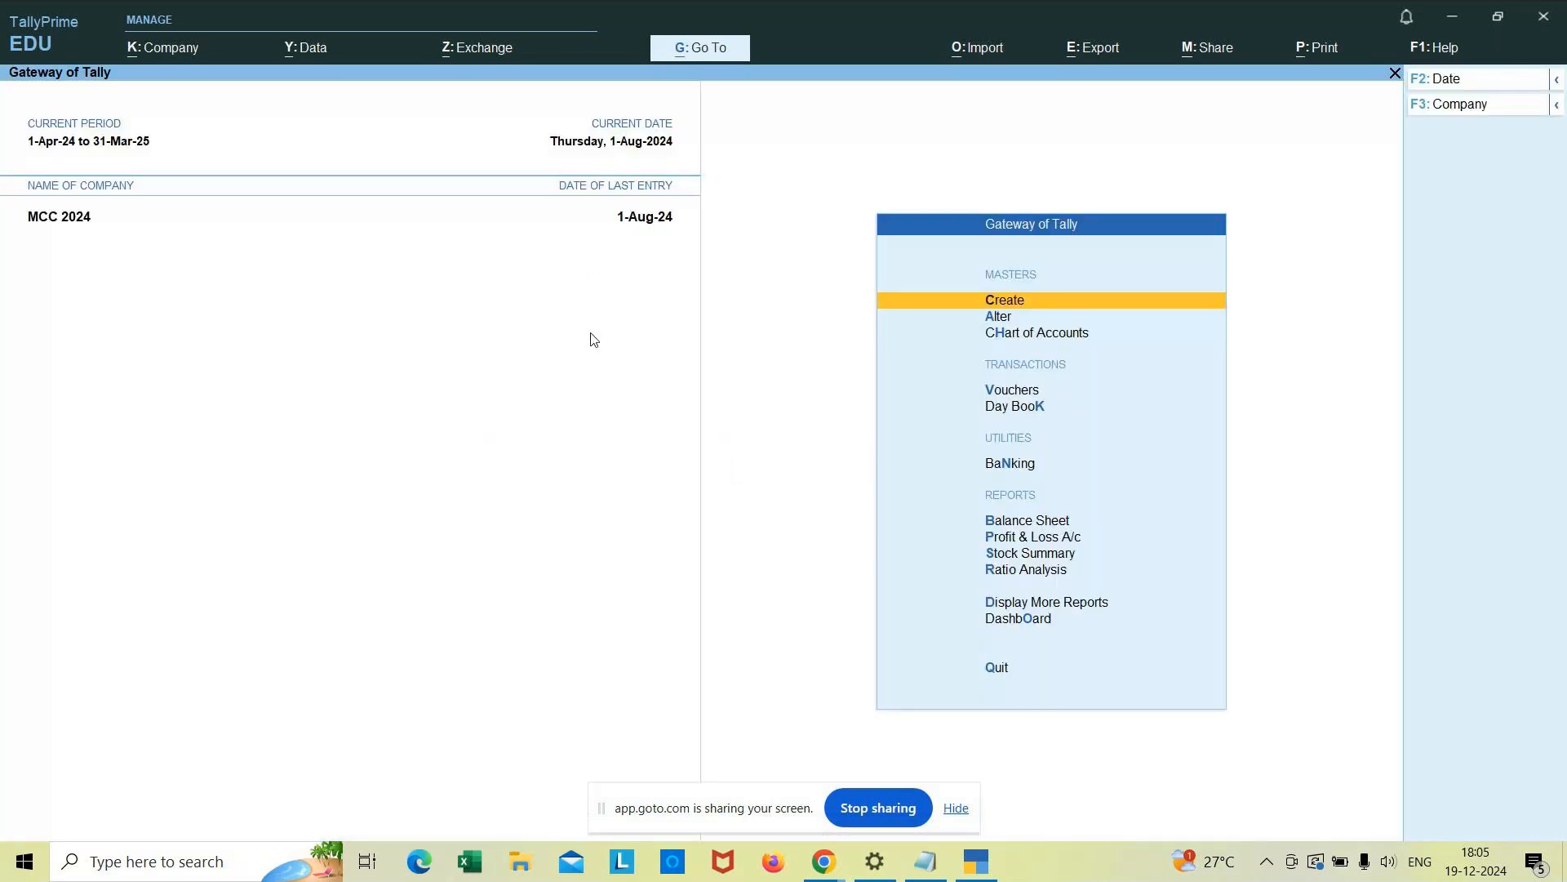
# Step: Examine sales voucher no. 5 for Icici Bank in the Day Book, and return to the Gateway of Tally without altering it
pyautogui.press('Down')
pyautogui.press('Down')
pyautogui.press('Down')
pyautogui.press('Down')
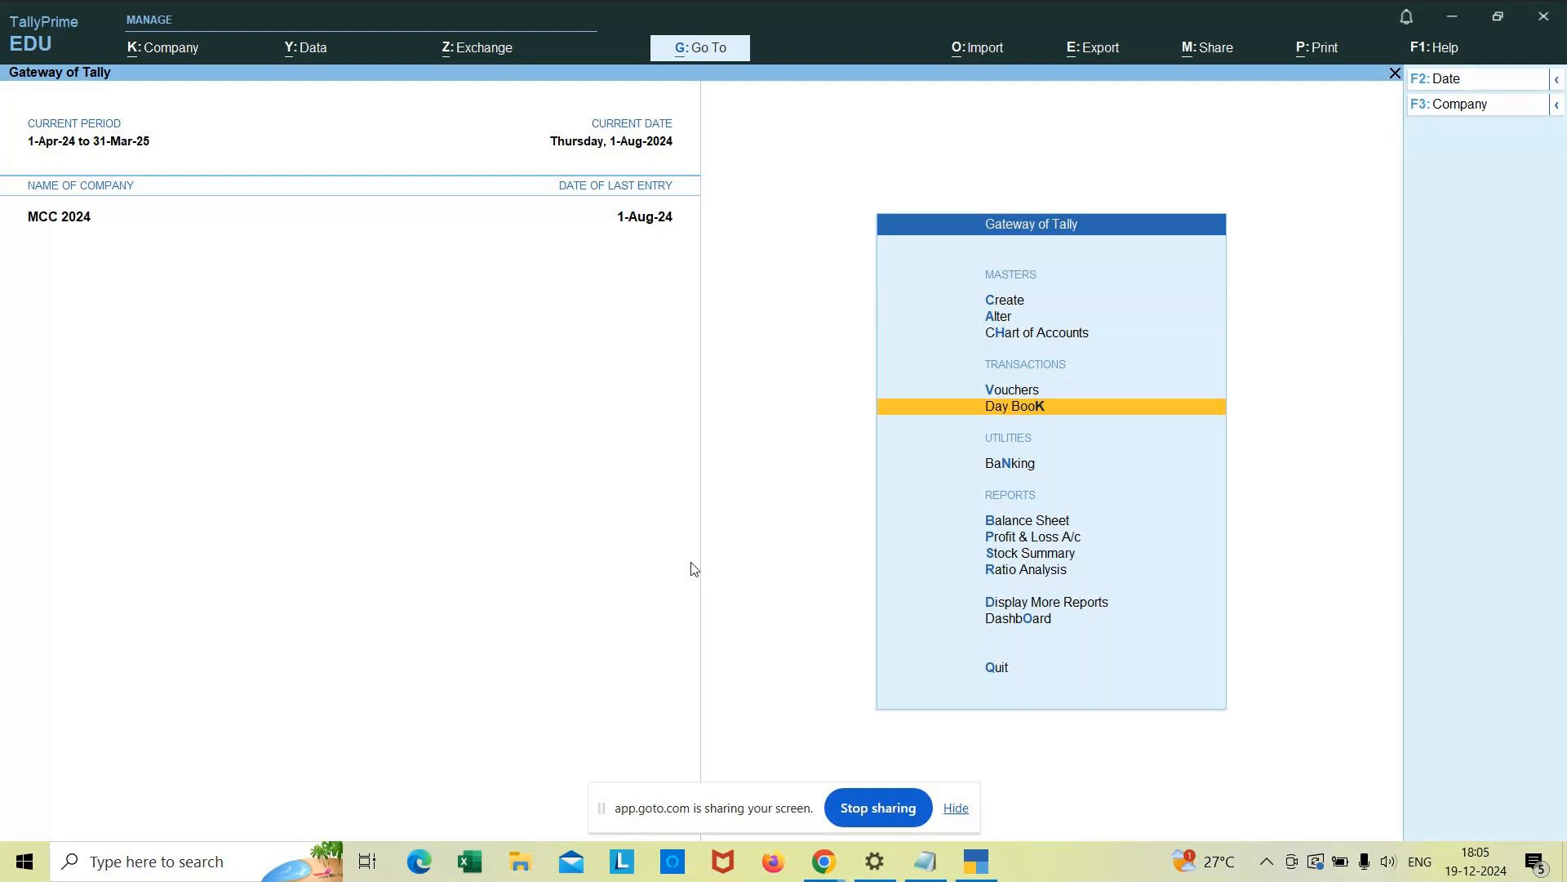
pyautogui.press('Return')
pyautogui.press('Down')
pyautogui.press('Down')
pyautogui.press('Down')
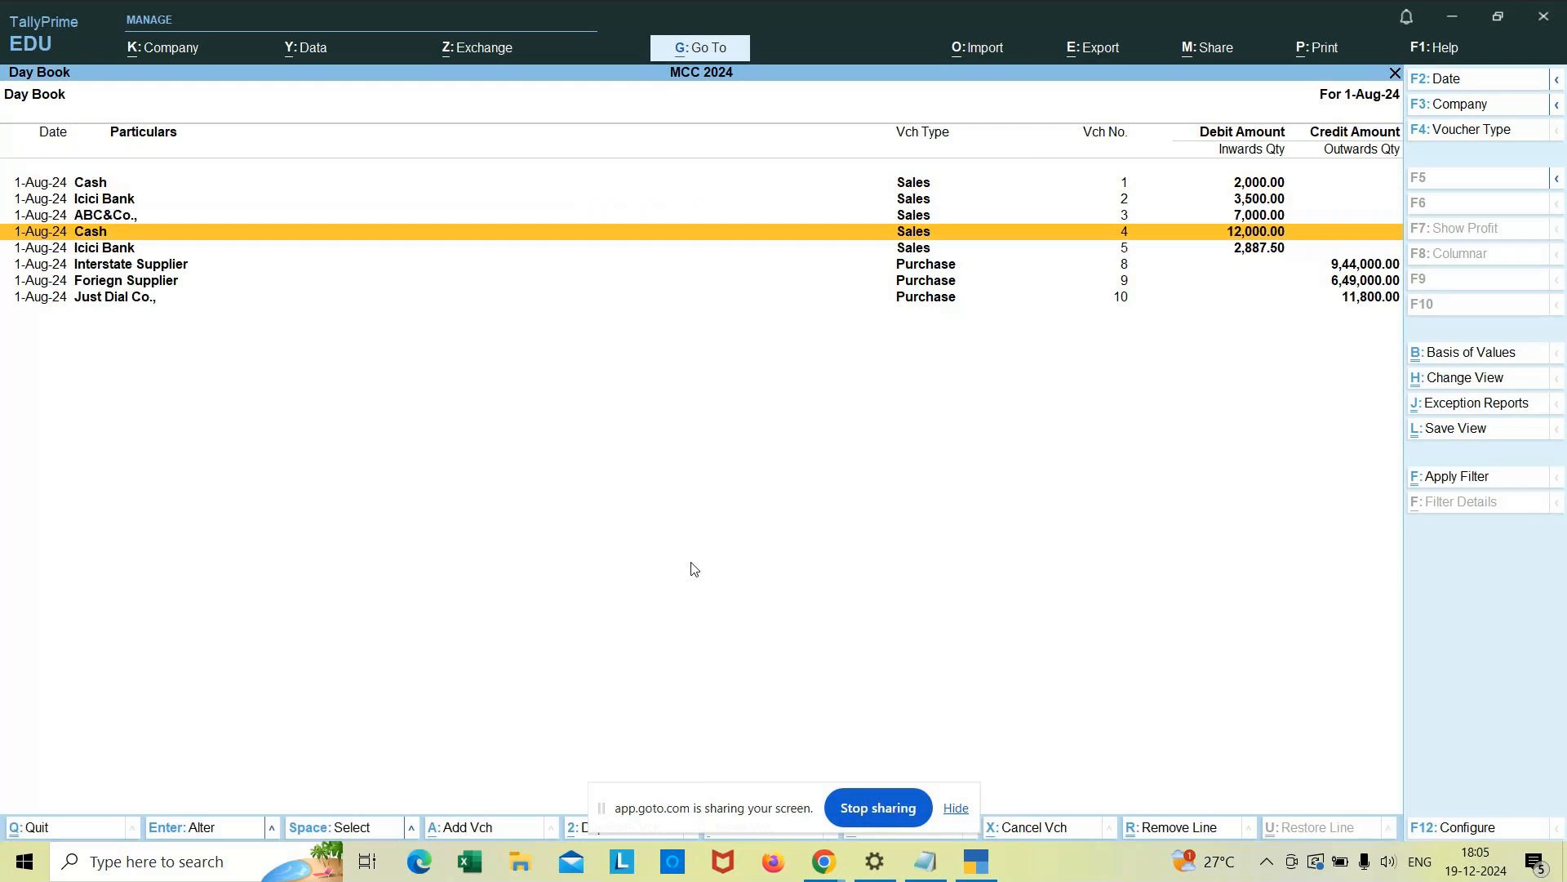
pyautogui.press('Down')
pyautogui.press('Return')
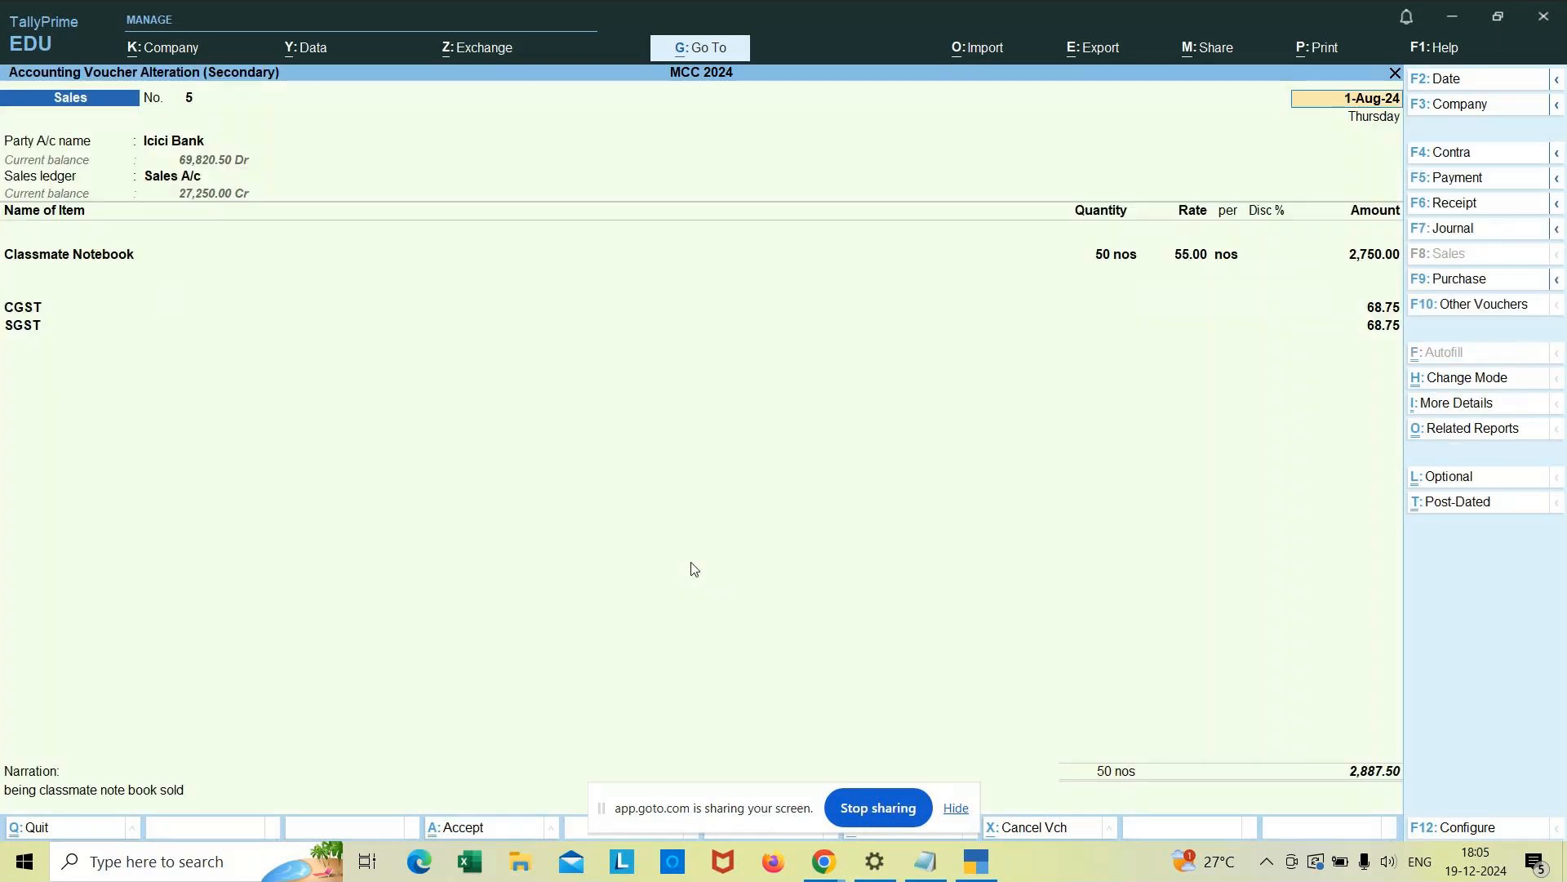
pyautogui.press('Escape')
pyautogui.press('y')
pyautogui.press('Escape')
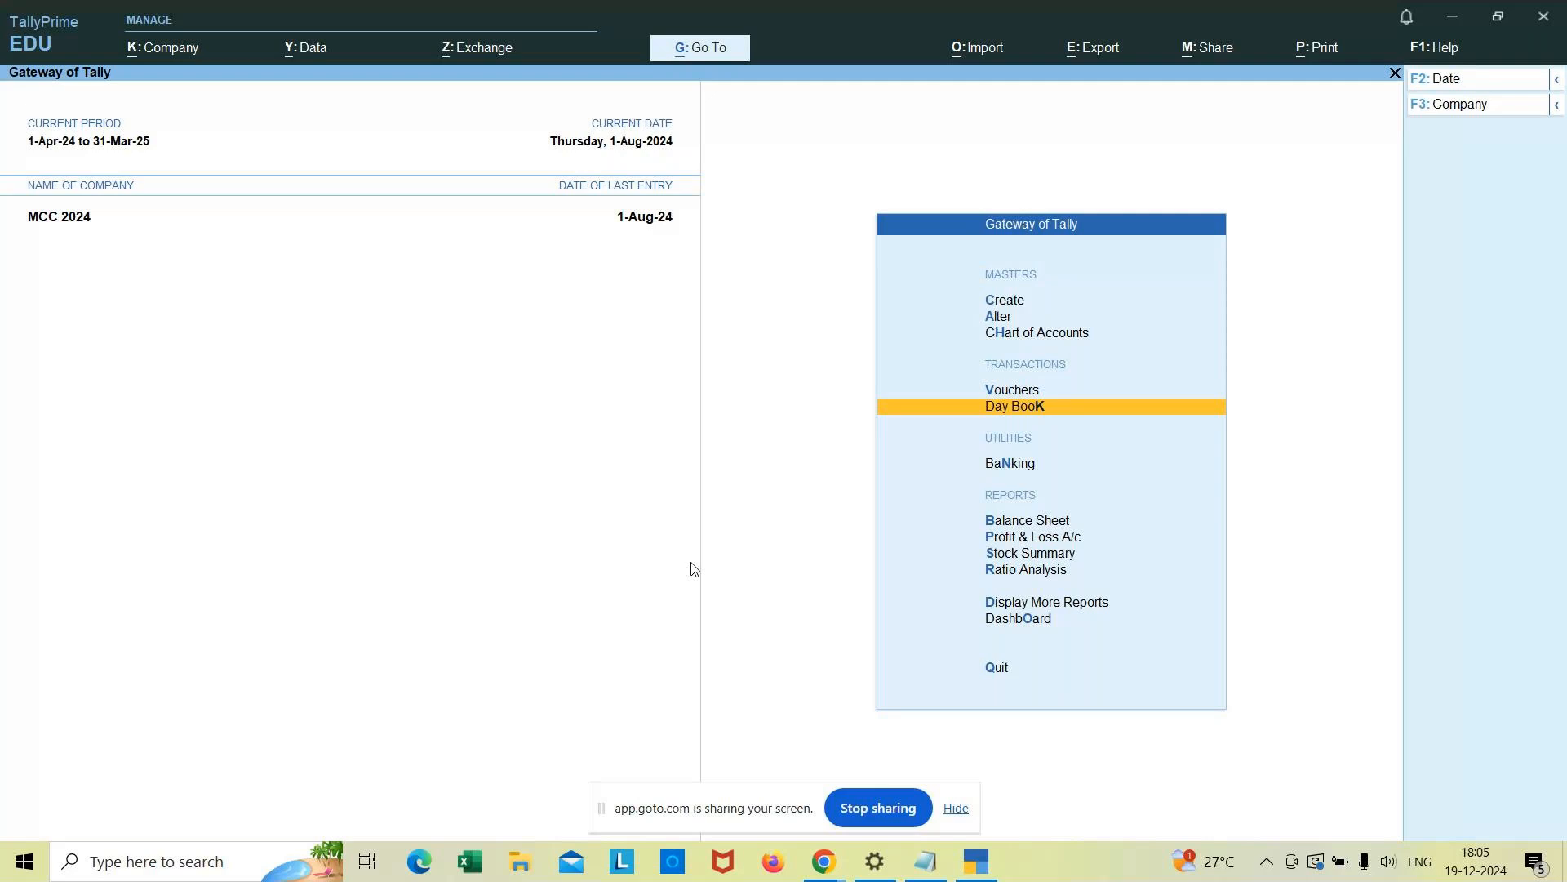
pyautogui.press('Down')
pyautogui.press('Down')
pyautogui.press('Down')
pyautogui.press('Down')
pyautogui.press('Down')
pyautogui.press('Down')
pyautogui.press('Down')
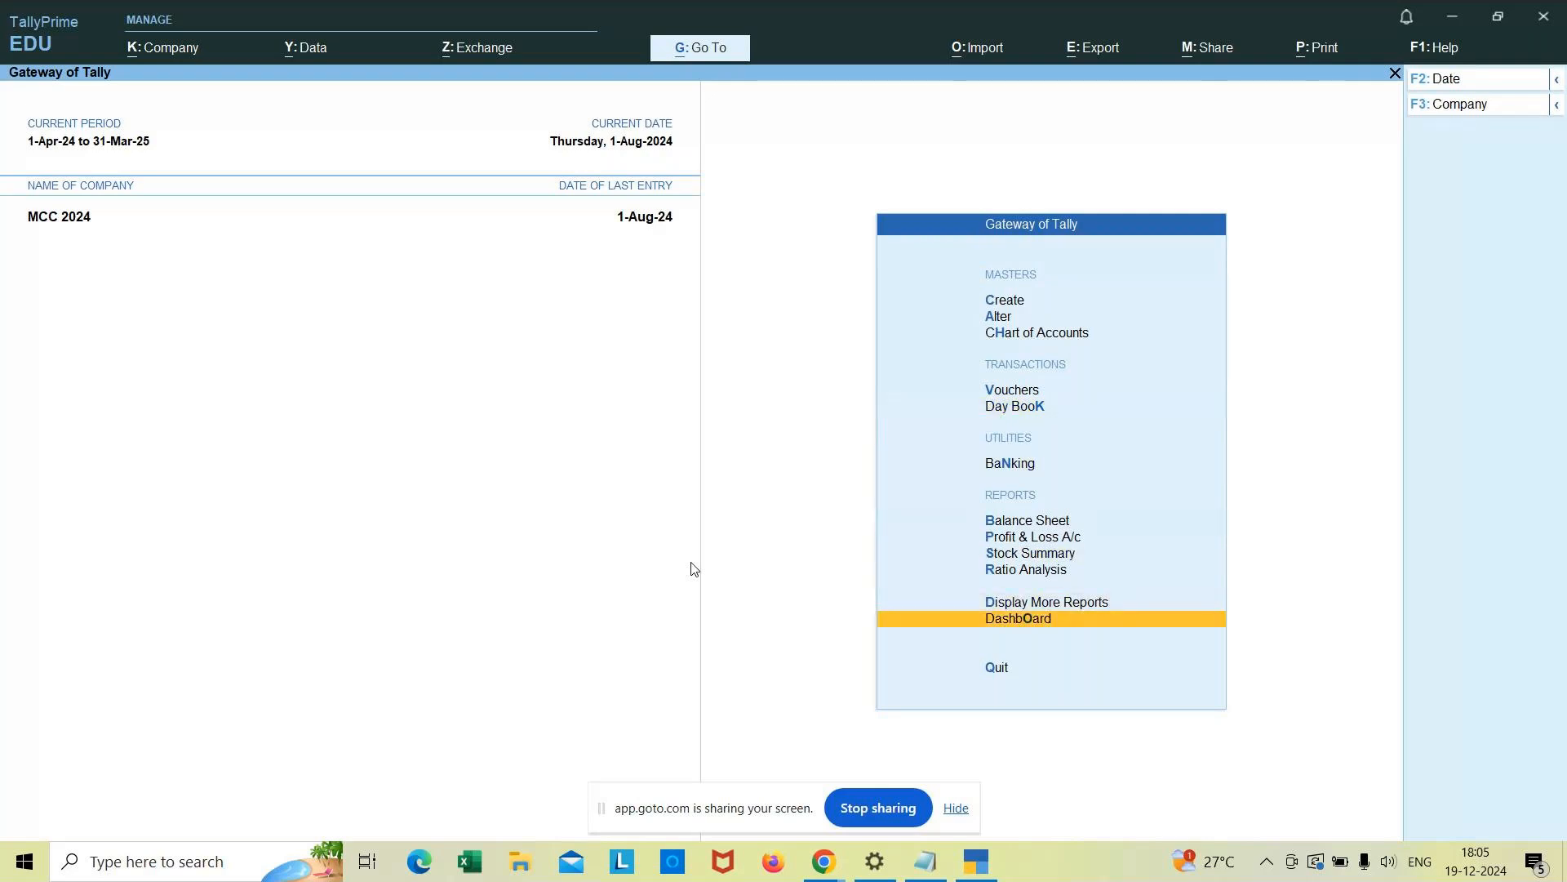
pyautogui.press('Up')
pyautogui.press('Up')
pyautogui.press('Up')
pyautogui.press('Up')
pyautogui.press('Up')
pyautogui.press('Up')
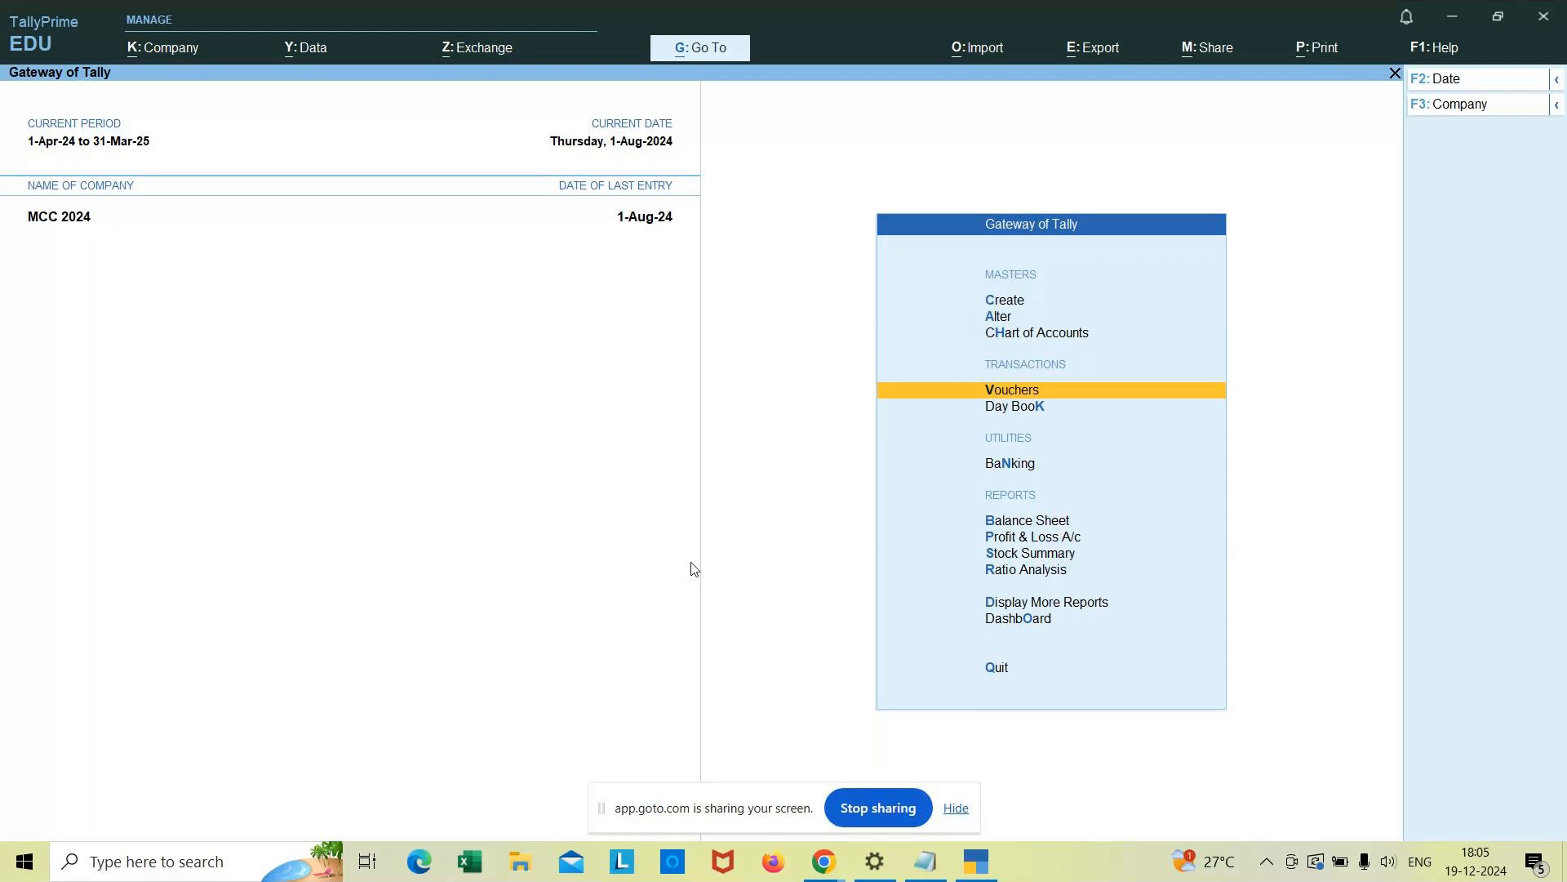
# Step: Switch to the Notepad notes and add Item Invoice example "3. Sold 5 pkt of Add gel pen at Rs.130 per pkt by icici bank."
pyautogui.hotkey('alt', 'Tab')
pyautogui.press('Return')
pyautogui.write('3')
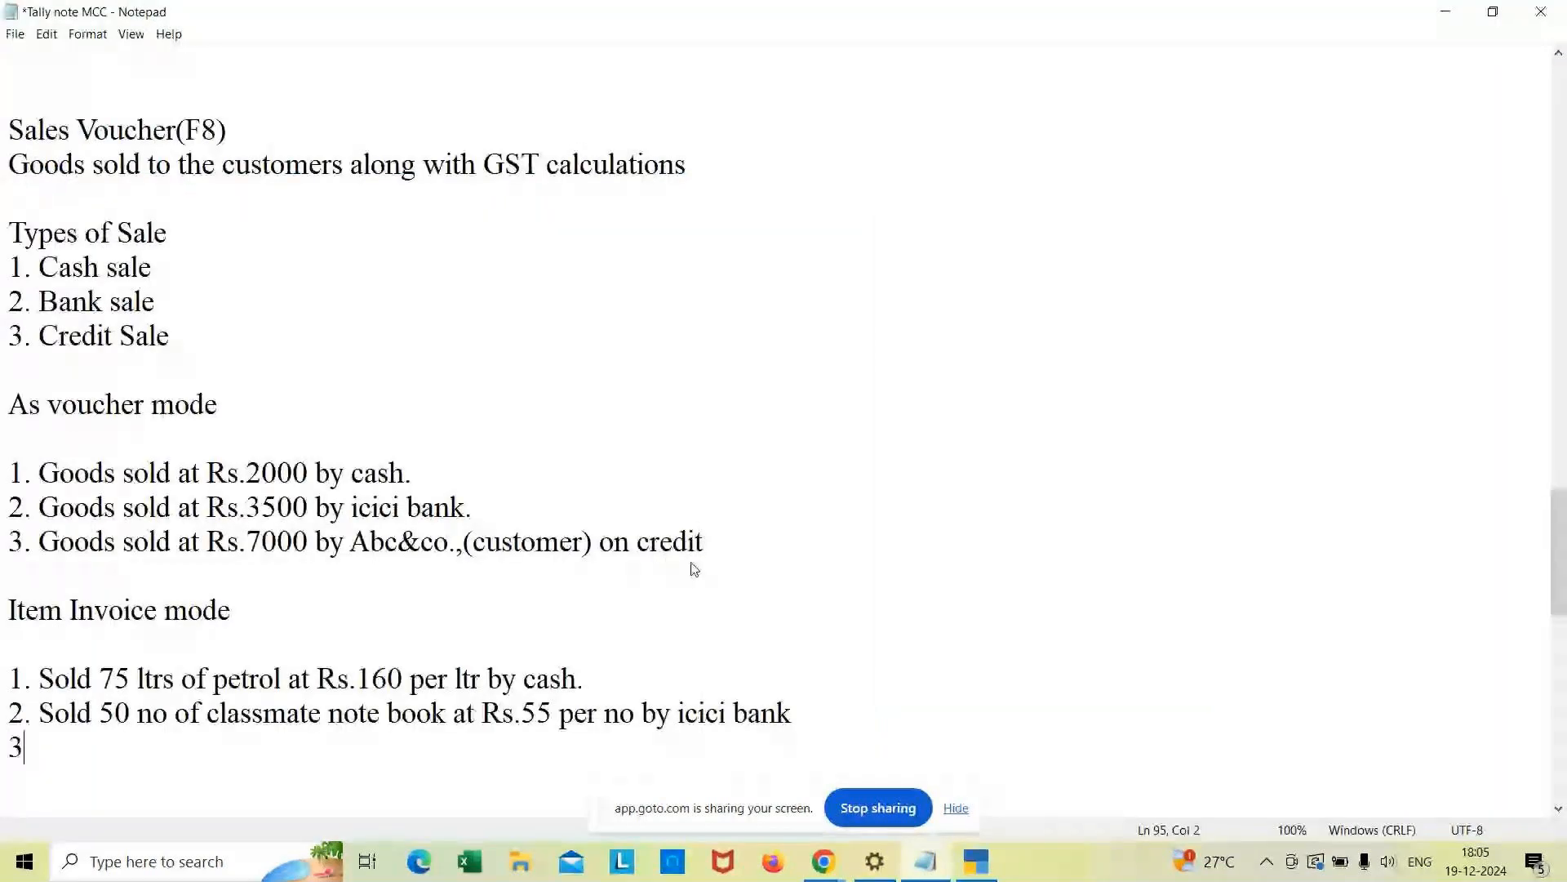
pyautogui.write('. Sold 5 pkt')
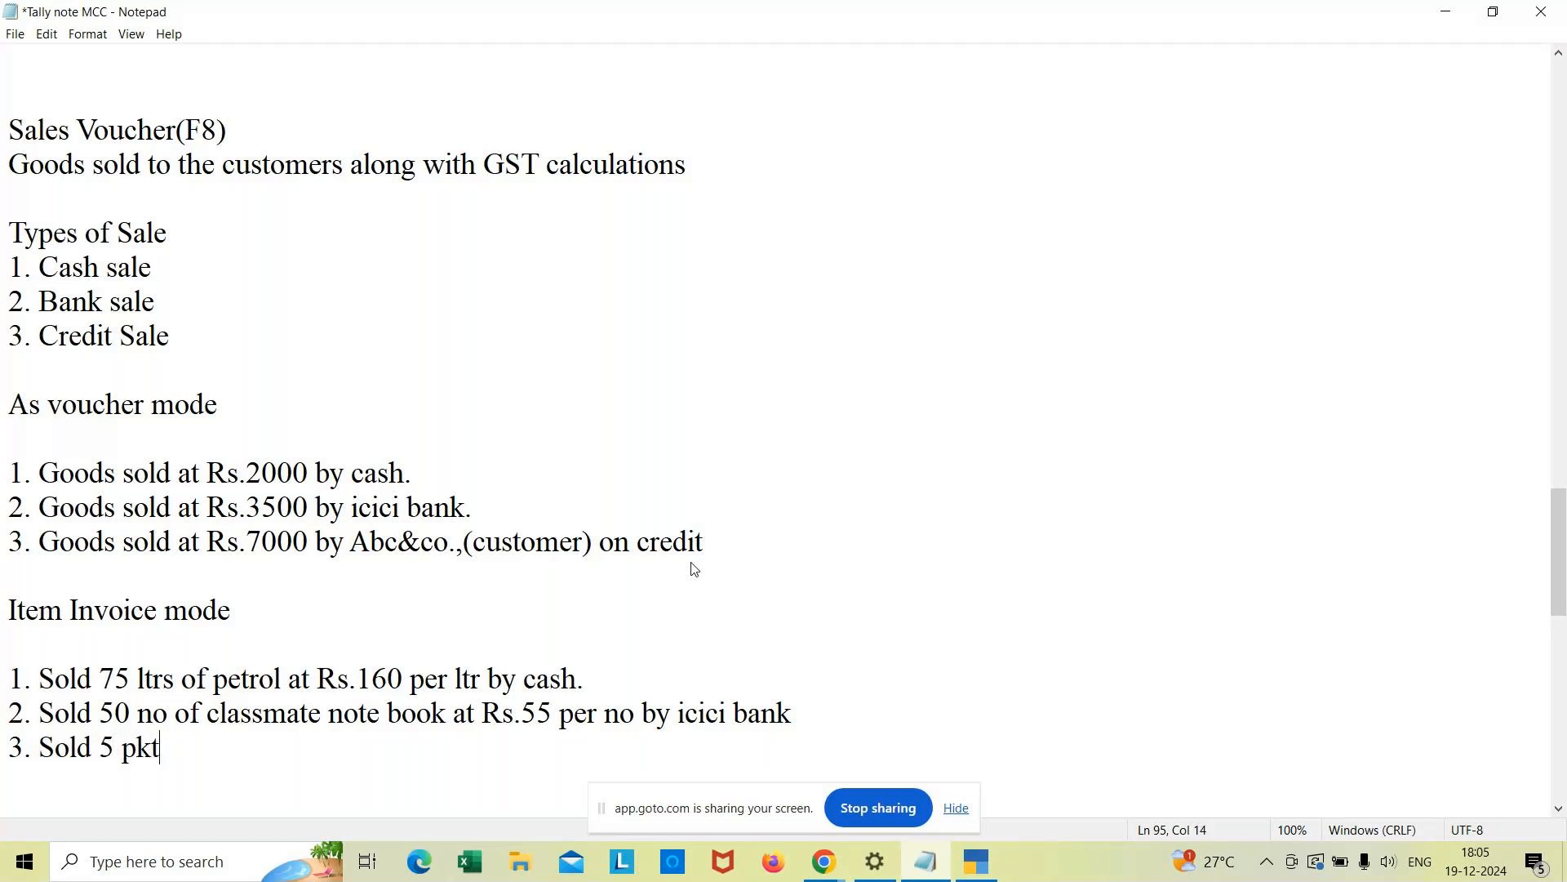
pyautogui.write(' of Add gel')
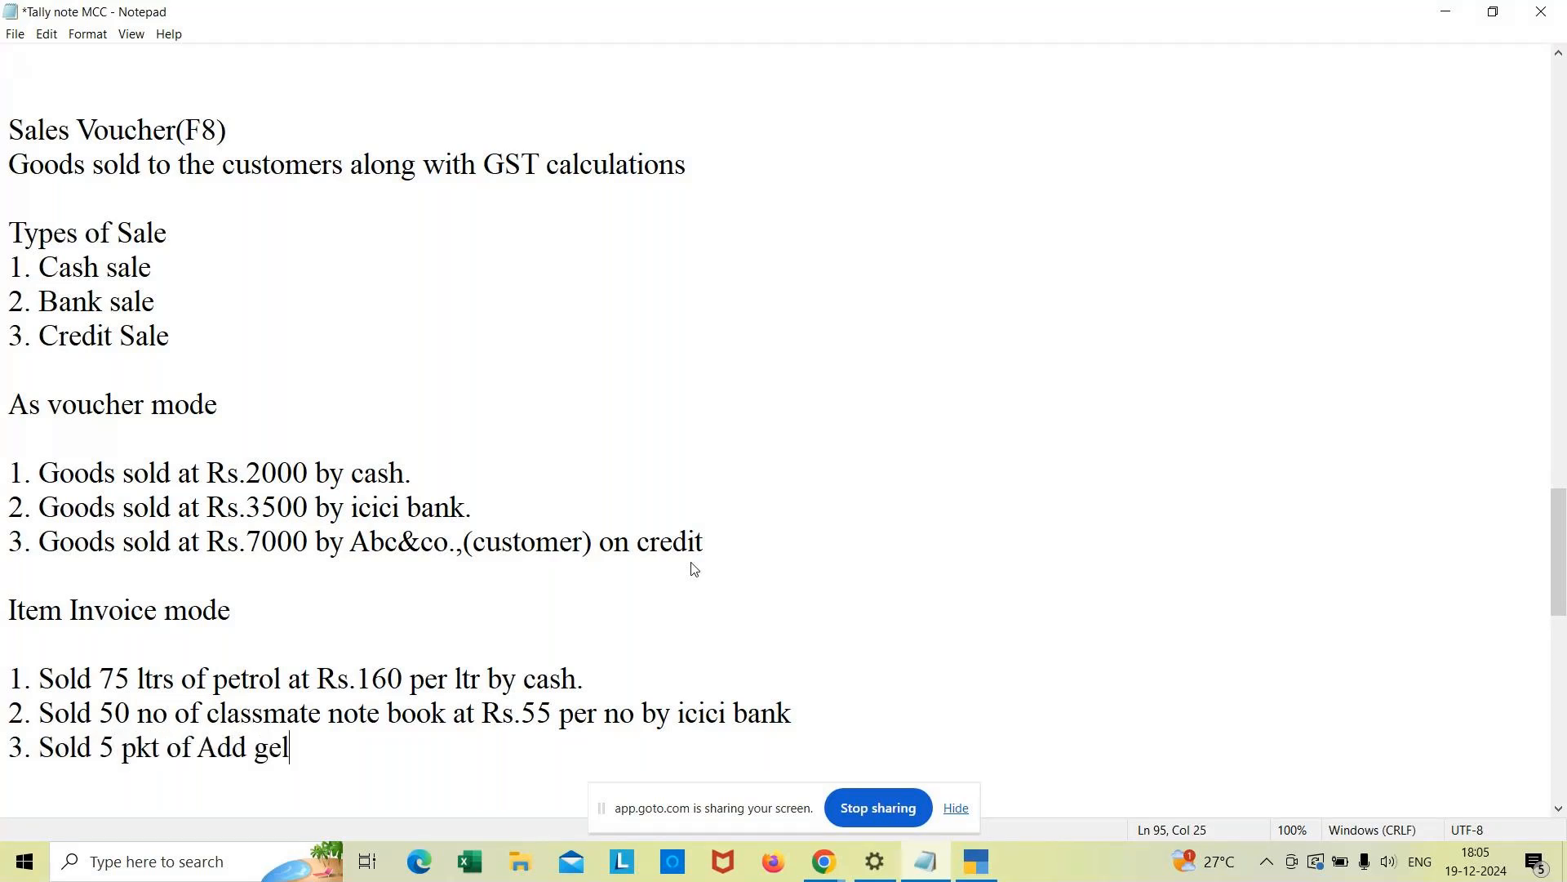
pyautogui.write(' pen at Rs.')
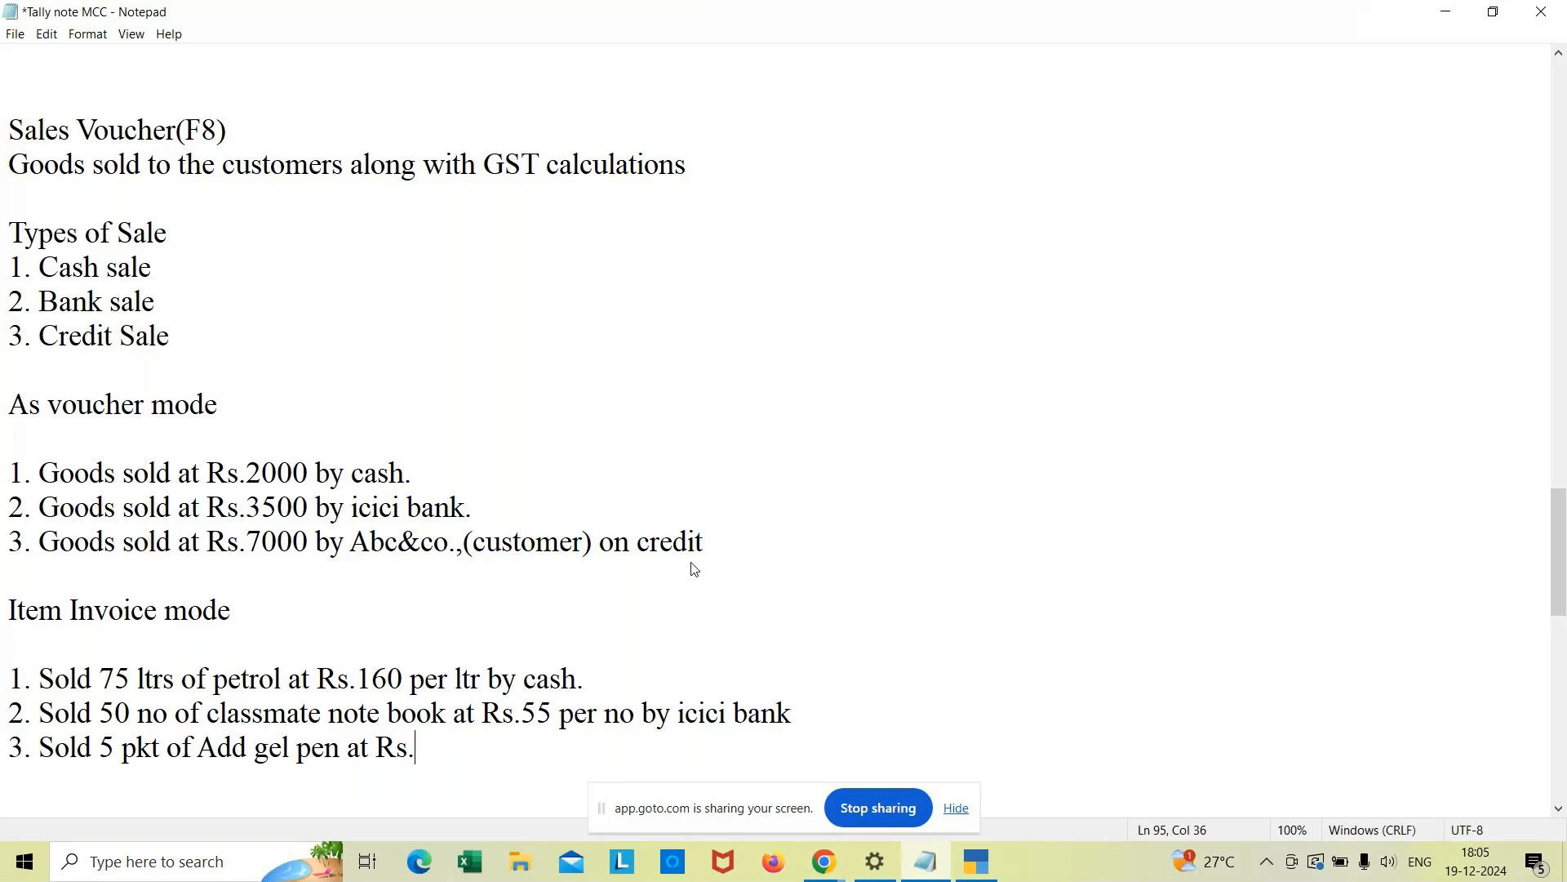
pyautogui.write('130 per pkt')
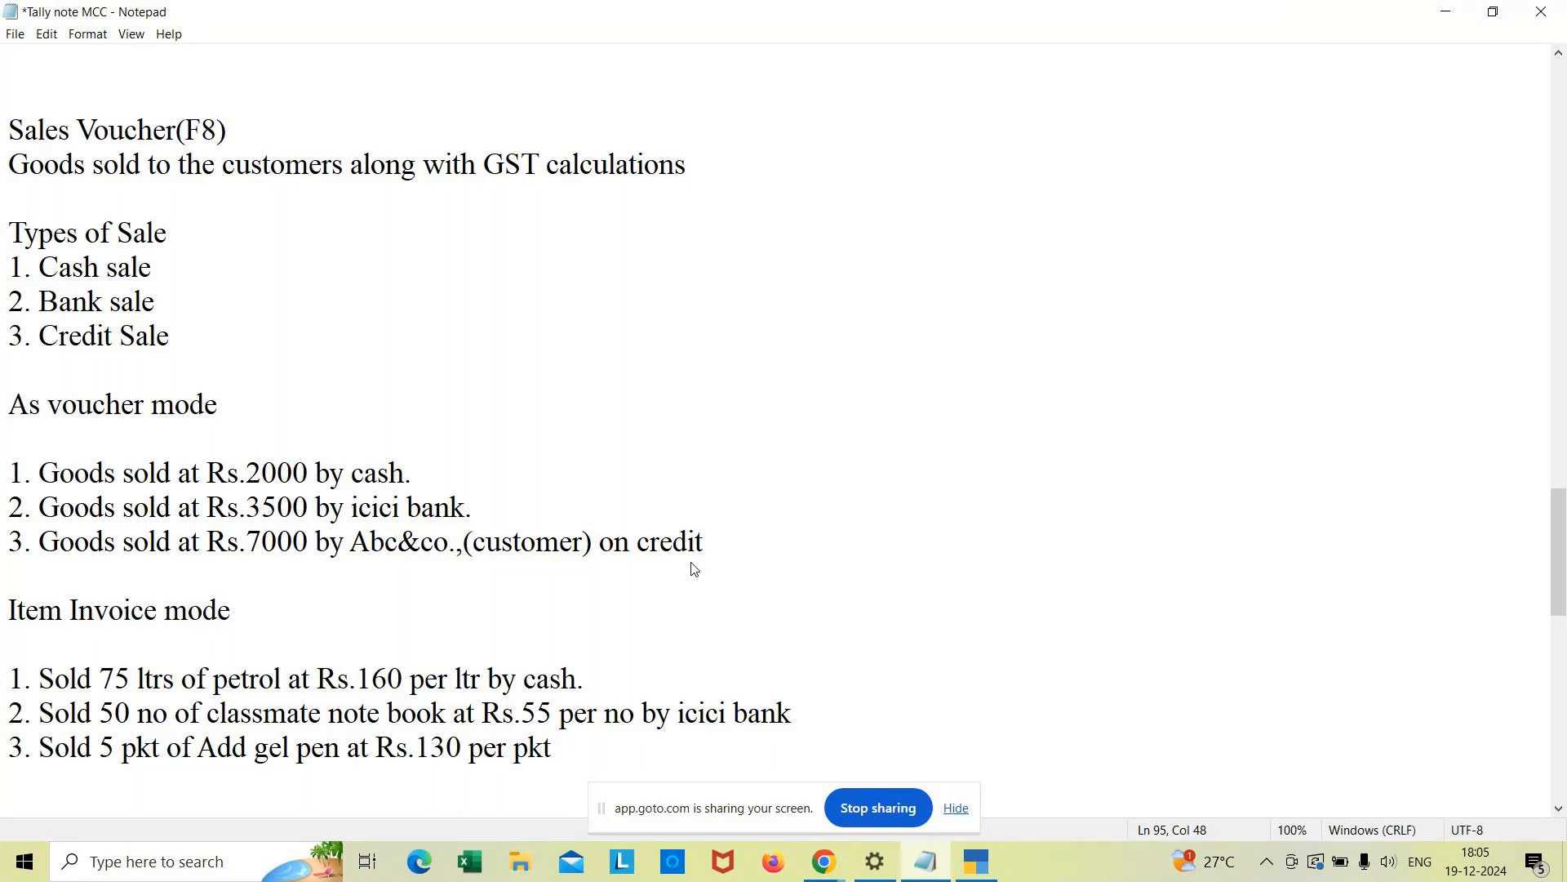
pyautogui.write(' by icici bank.')
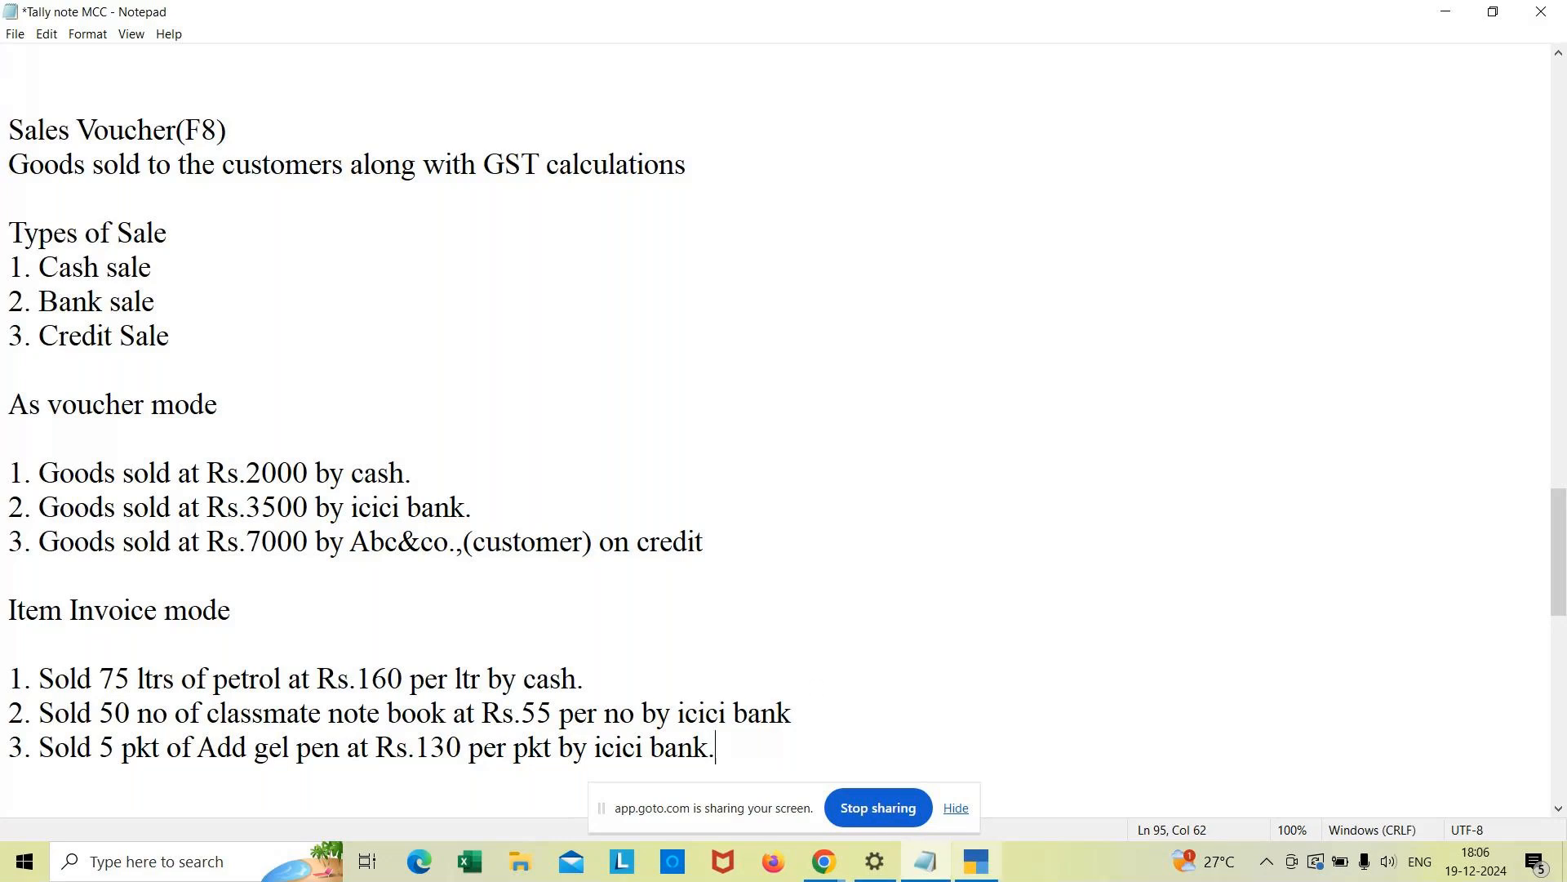
# Step: Switch to TallyPrime, start a new sales voucher with Icici Bank as the party account, and leave all dispatch details blank
pyautogui.moveTo(969, 874)
pyautogui.click(974, 868)
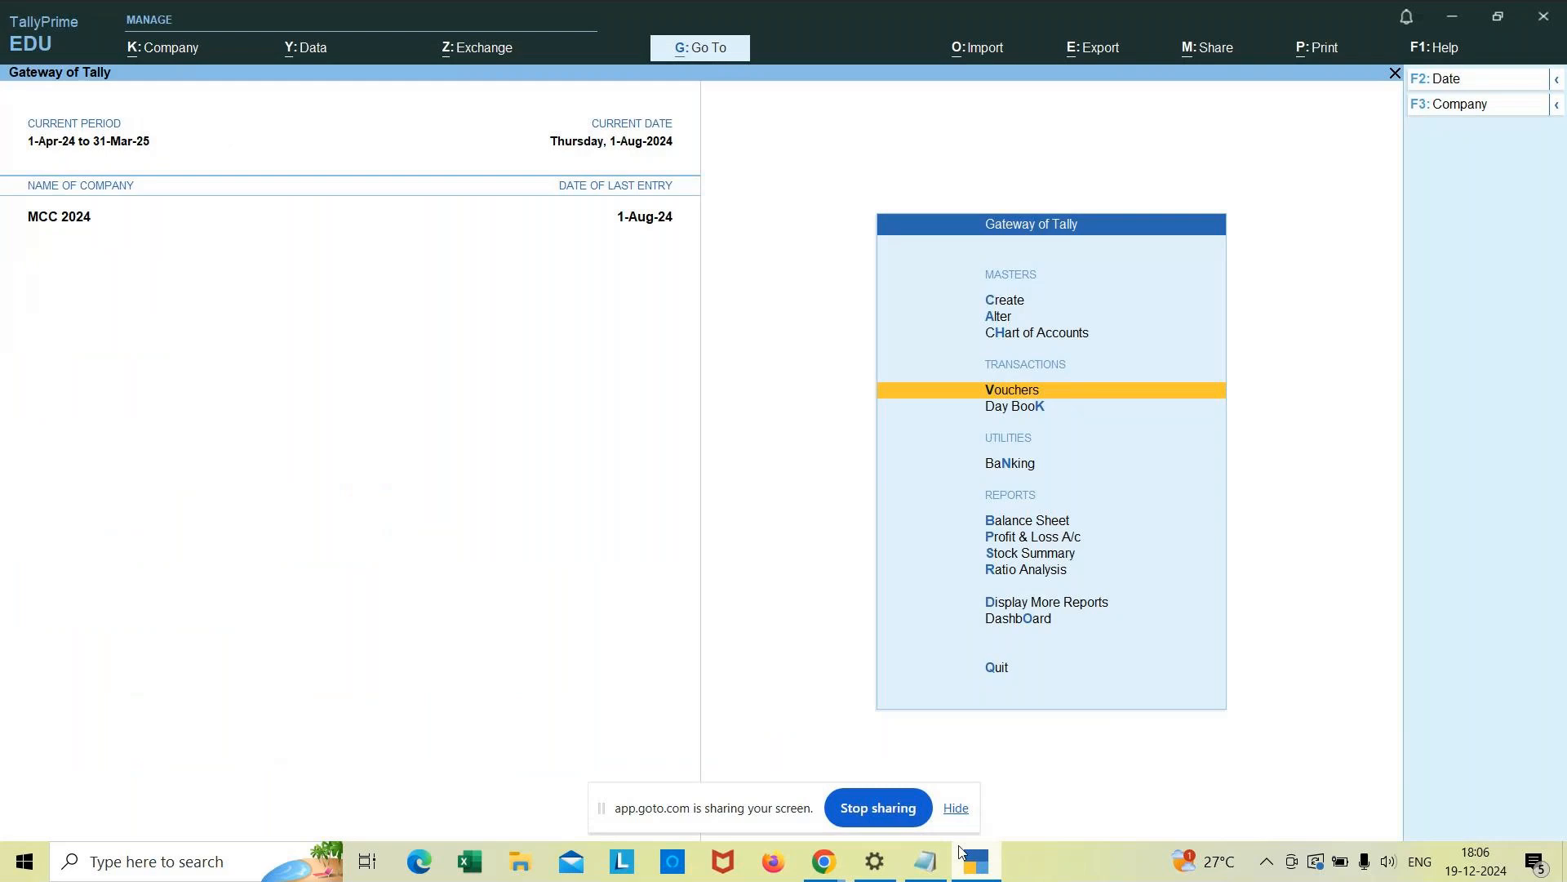
pyautogui.press('v')
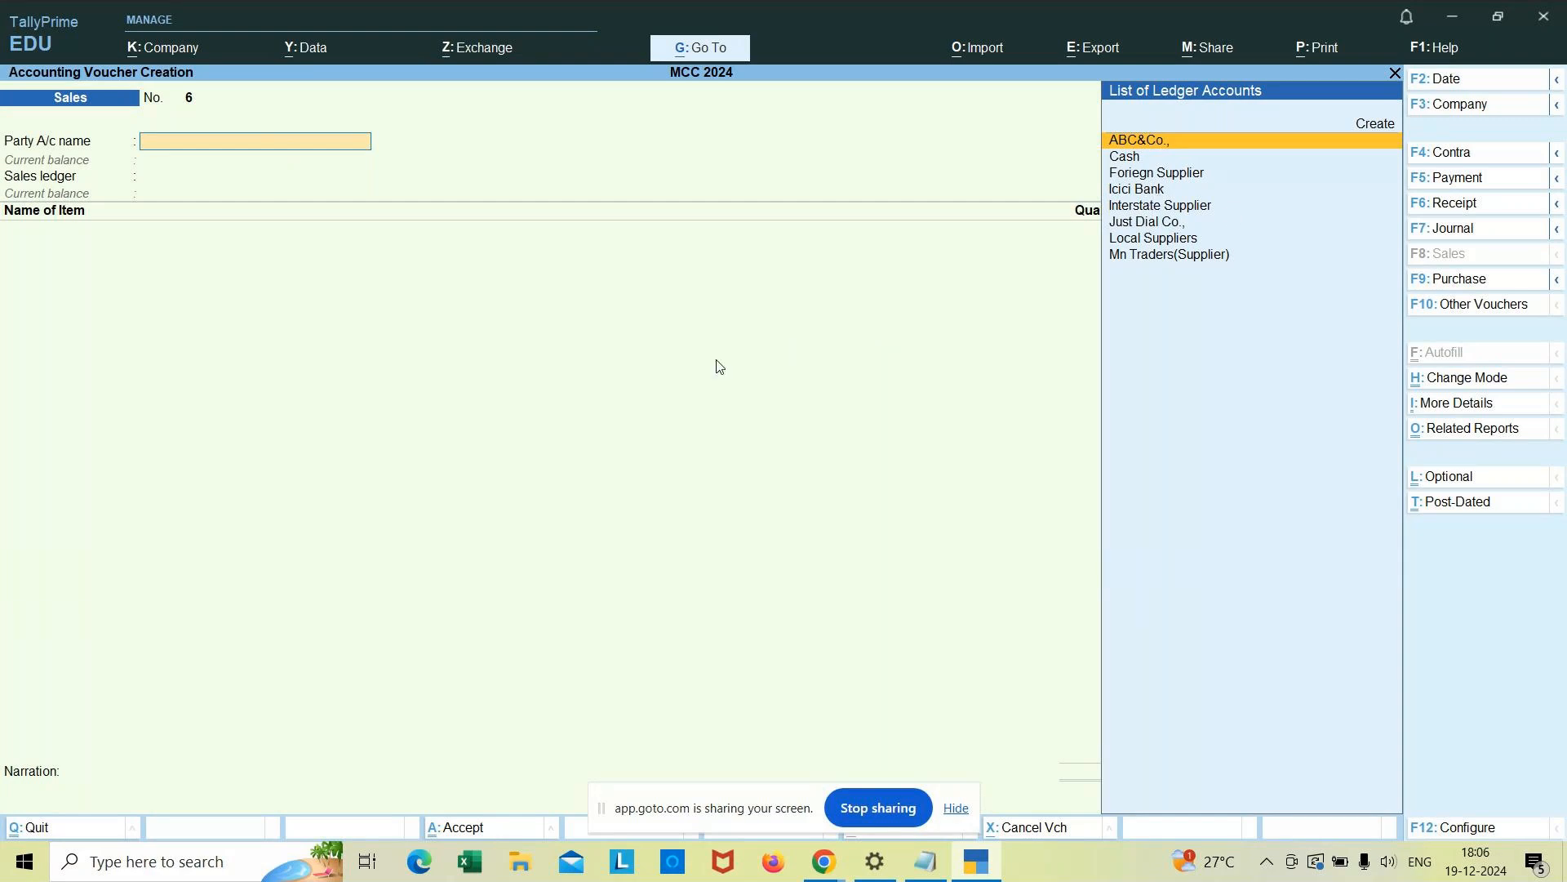
pyautogui.write('Icic')
pyautogui.press('Return')
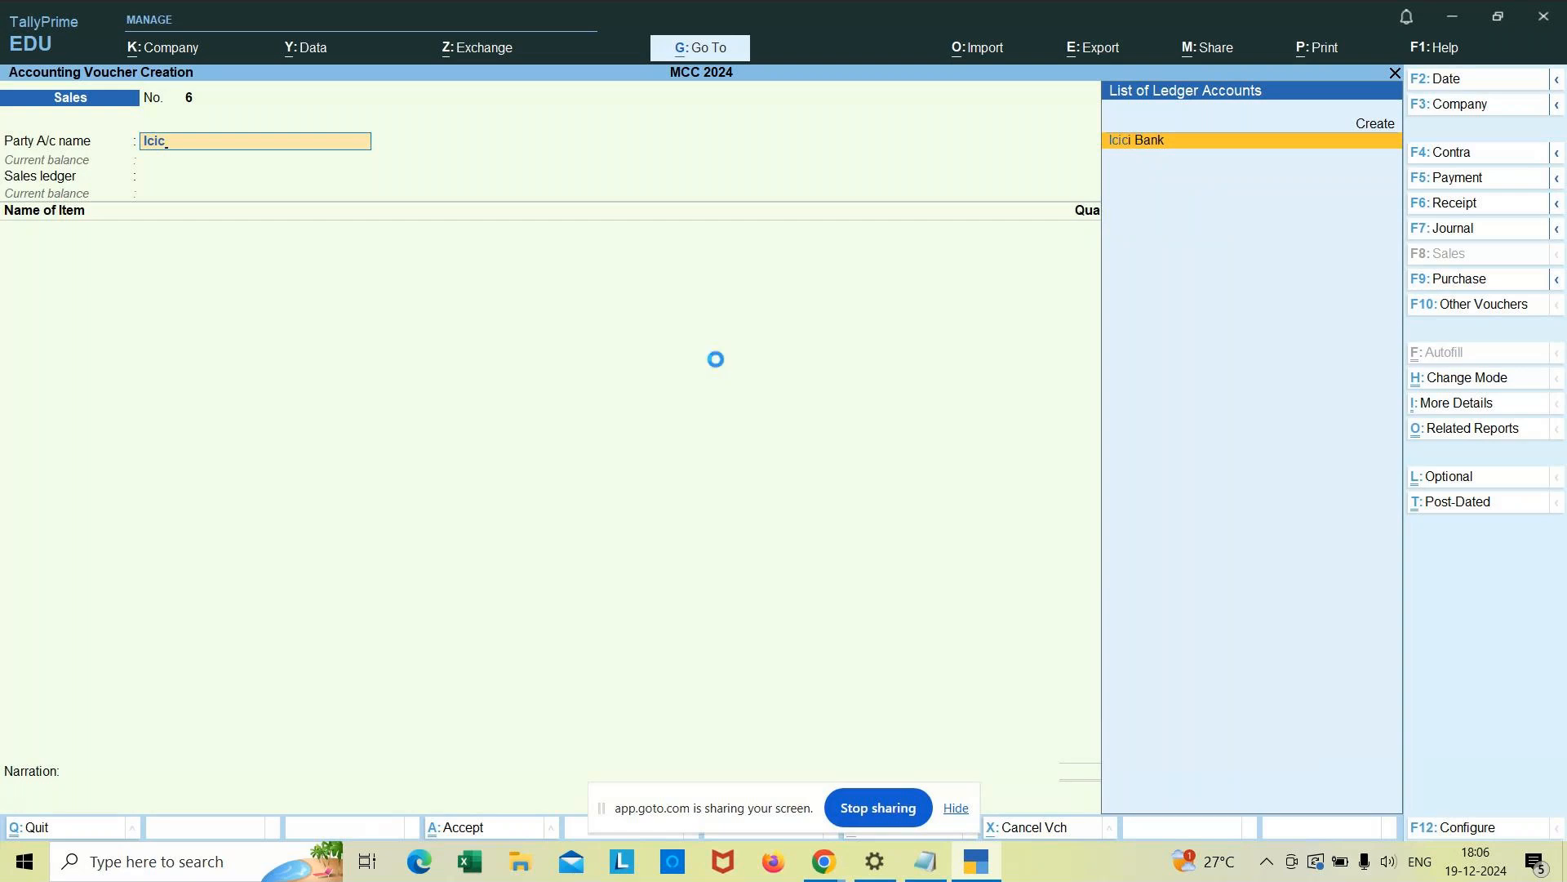
pyautogui.press('Return')
pyautogui.press('Return')
pyautogui.press('Return')
pyautogui.press('Return')
pyautogui.press('Return')
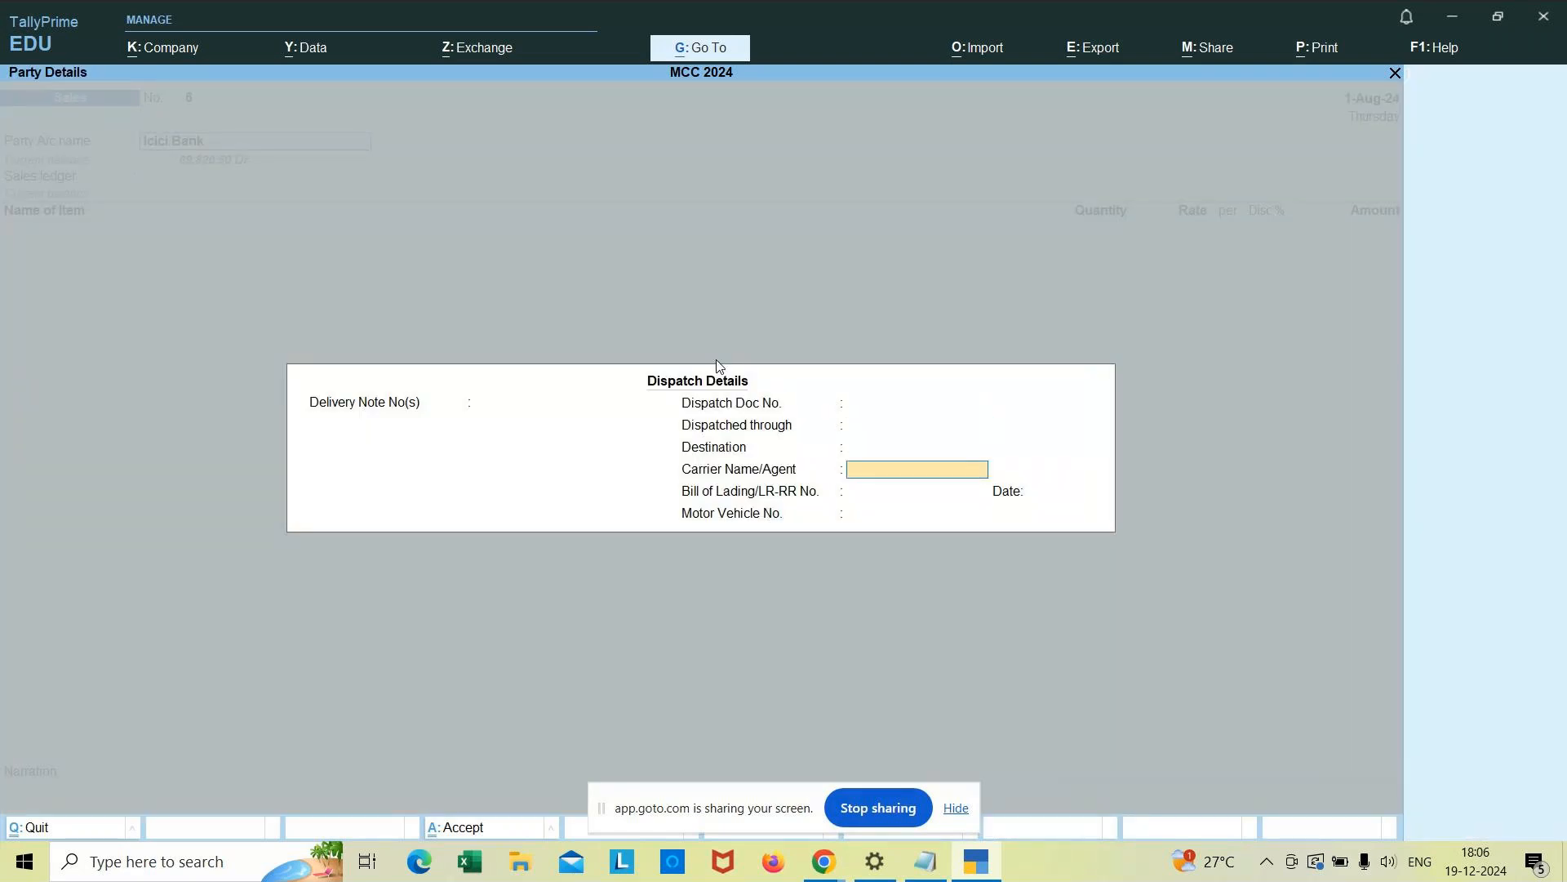
pyautogui.press('Return')
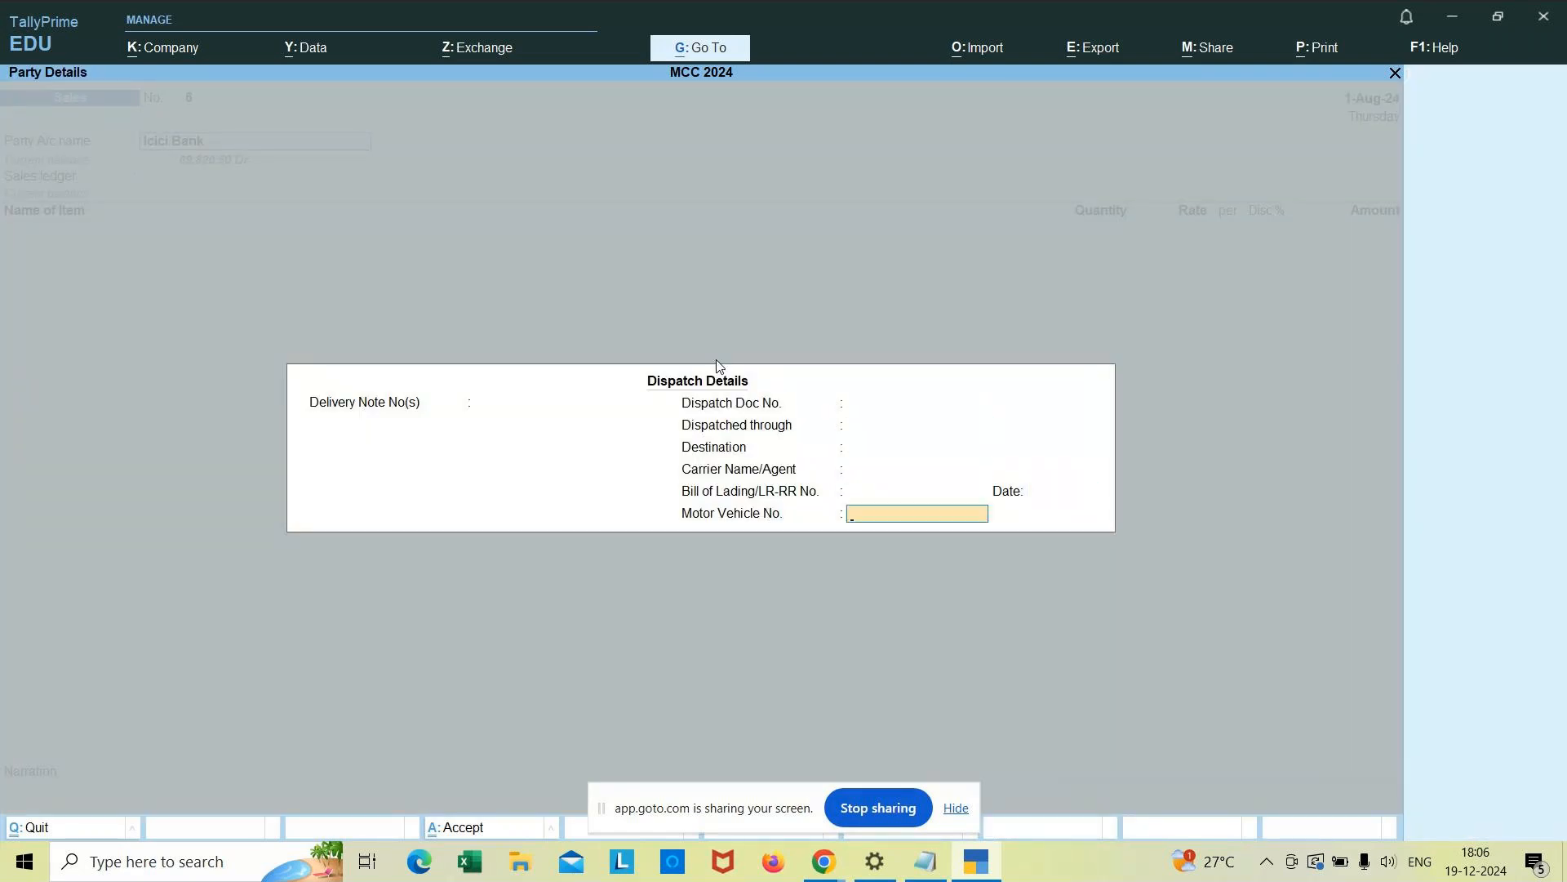
pyautogui.press('Return')
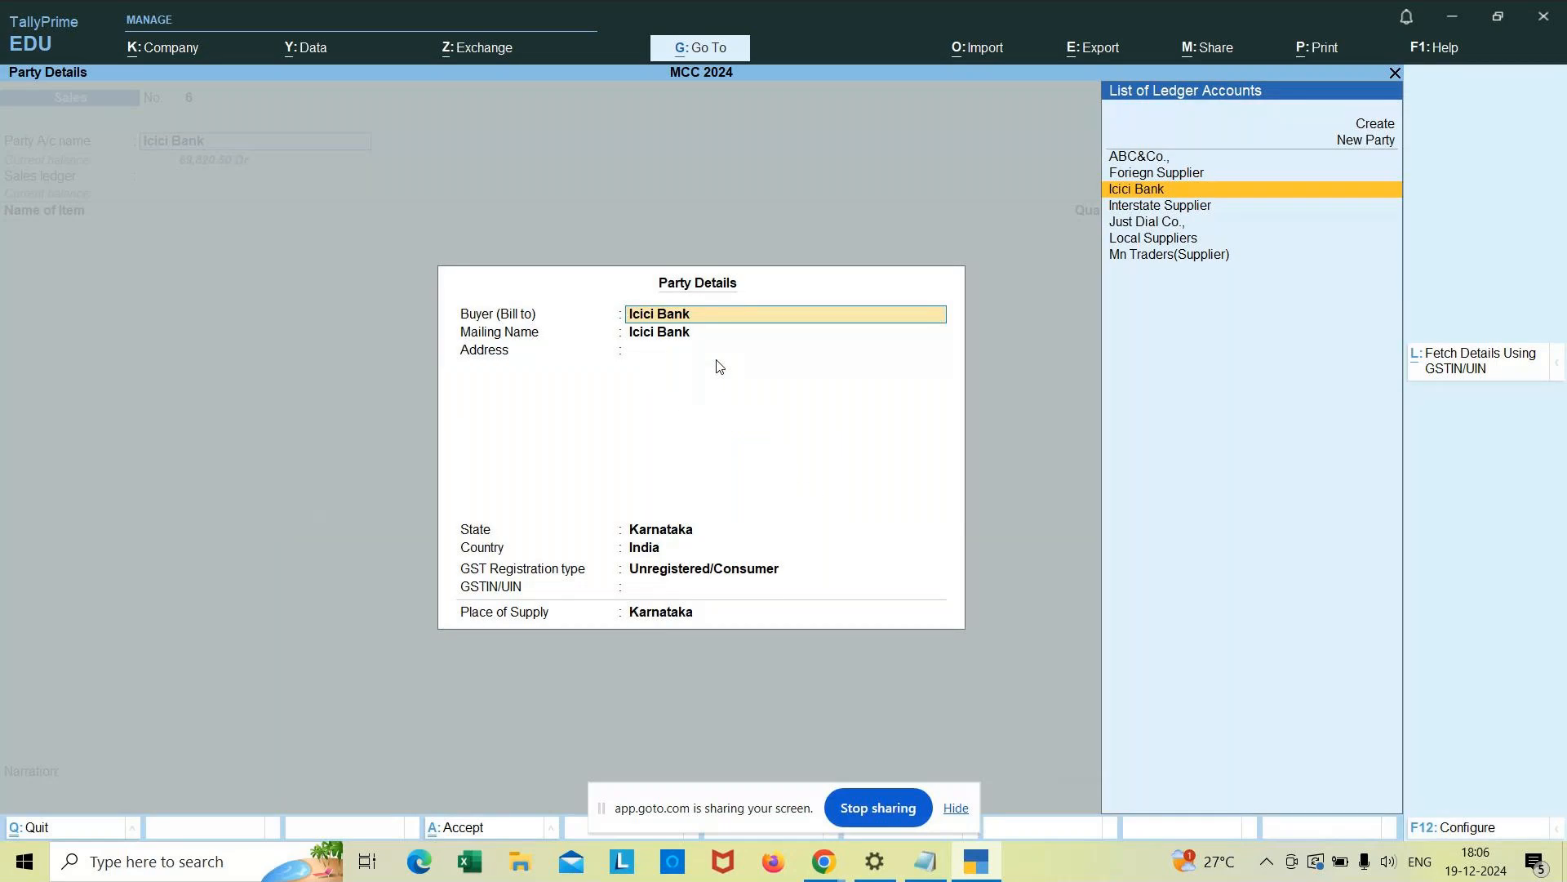
# Step: Accept the default party details for Icici Bank, with Karnataka as place of supply, and choose Sales A/c as the sales ledger
pyautogui.press('Return')
pyautogui.press('Return')
pyautogui.press('Return')
pyautogui.press('Return')
pyautogui.press('Return')
pyautogui.press('Return')
pyautogui.press('Return')
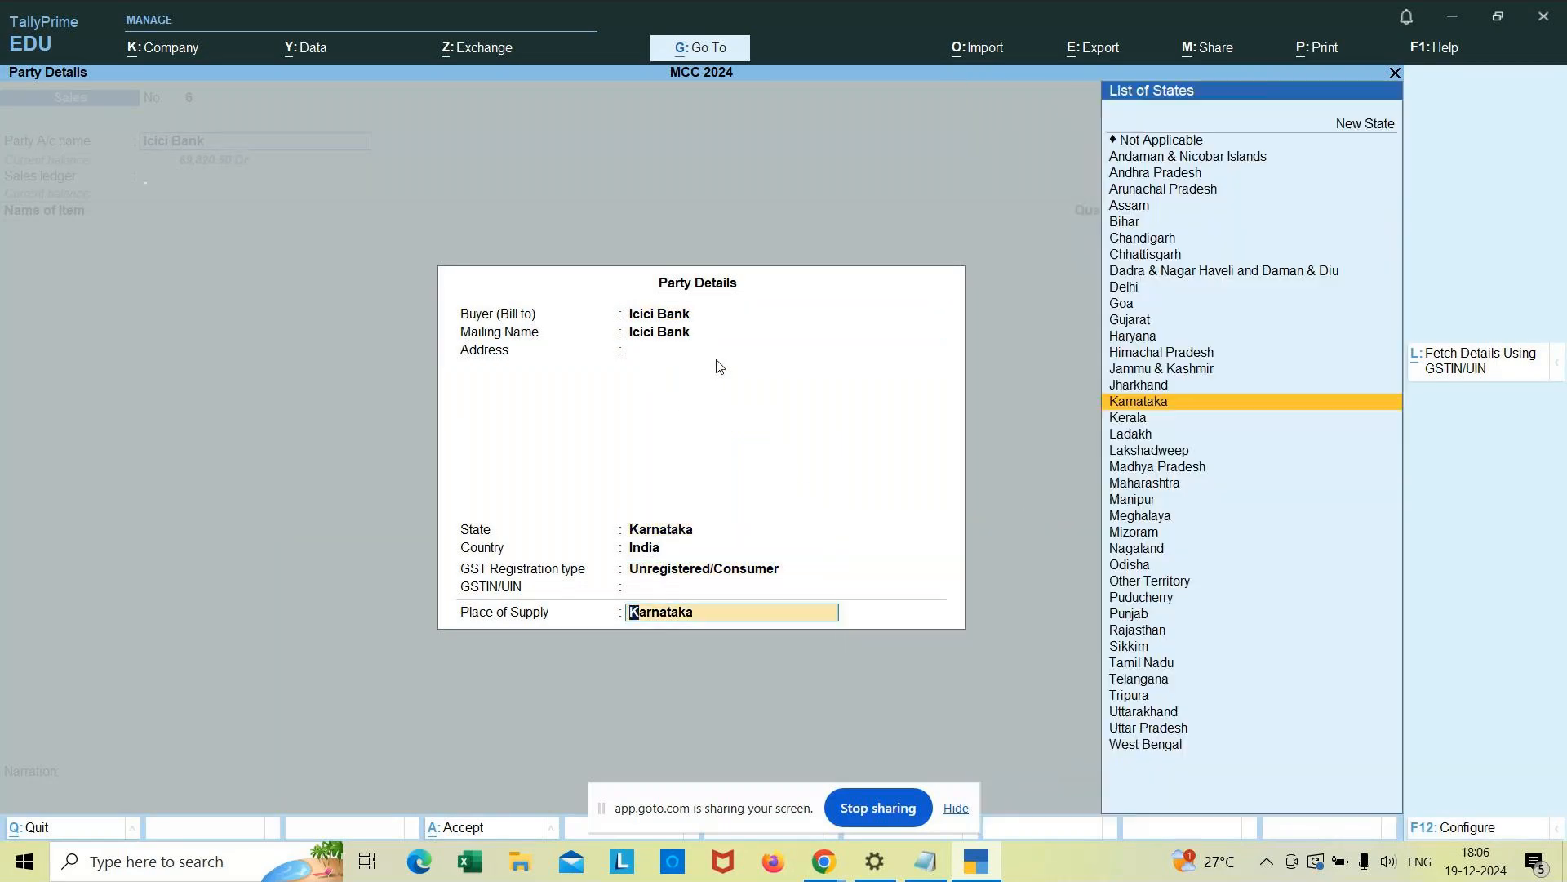
pyautogui.press('Return')
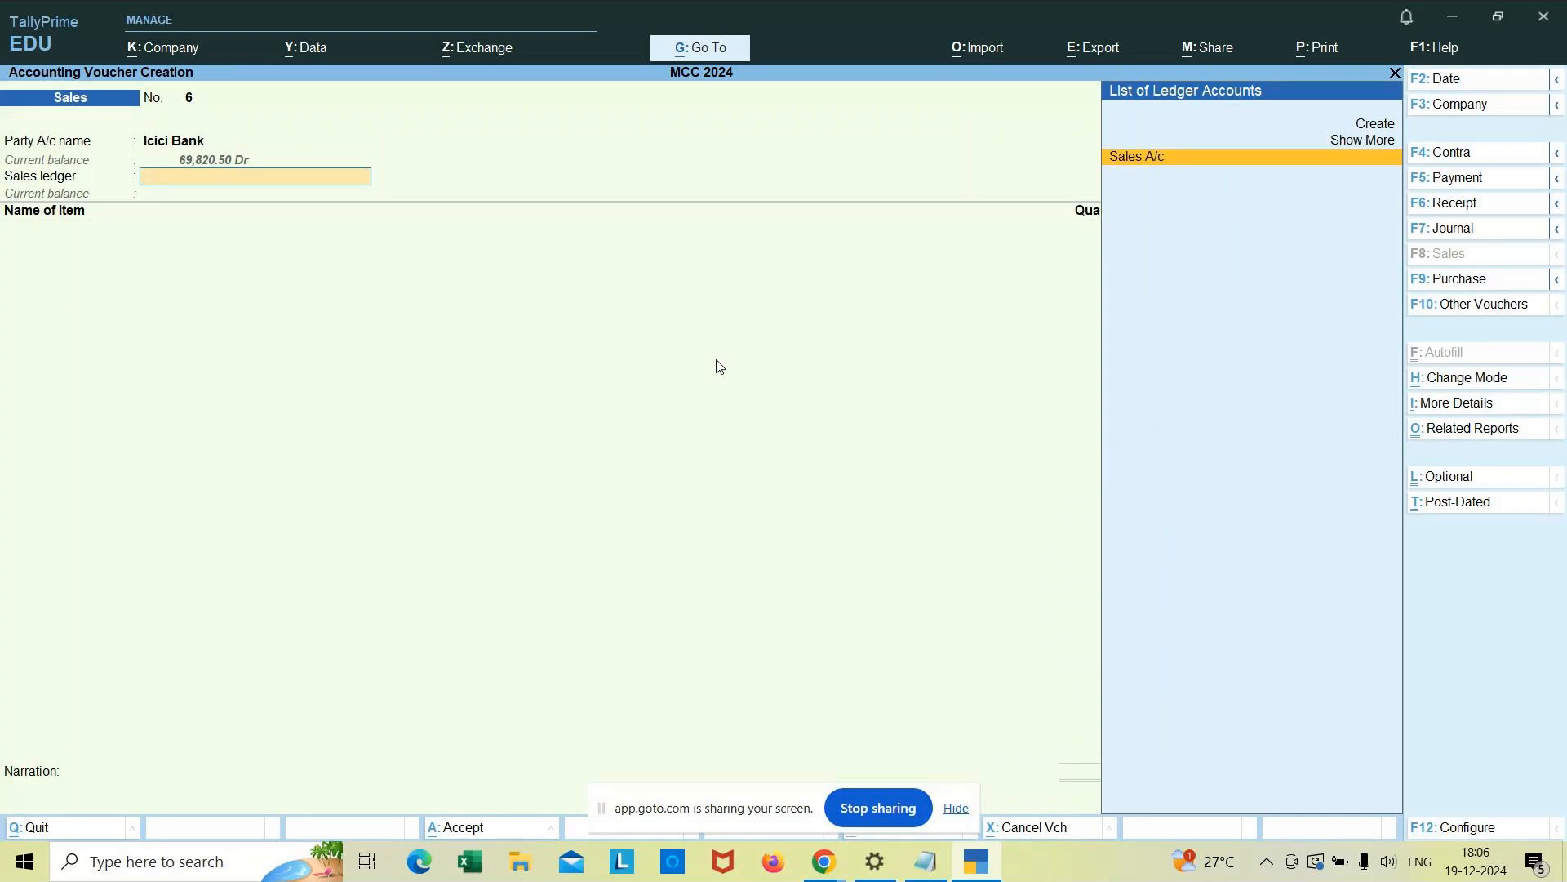
pyautogui.press('Return')
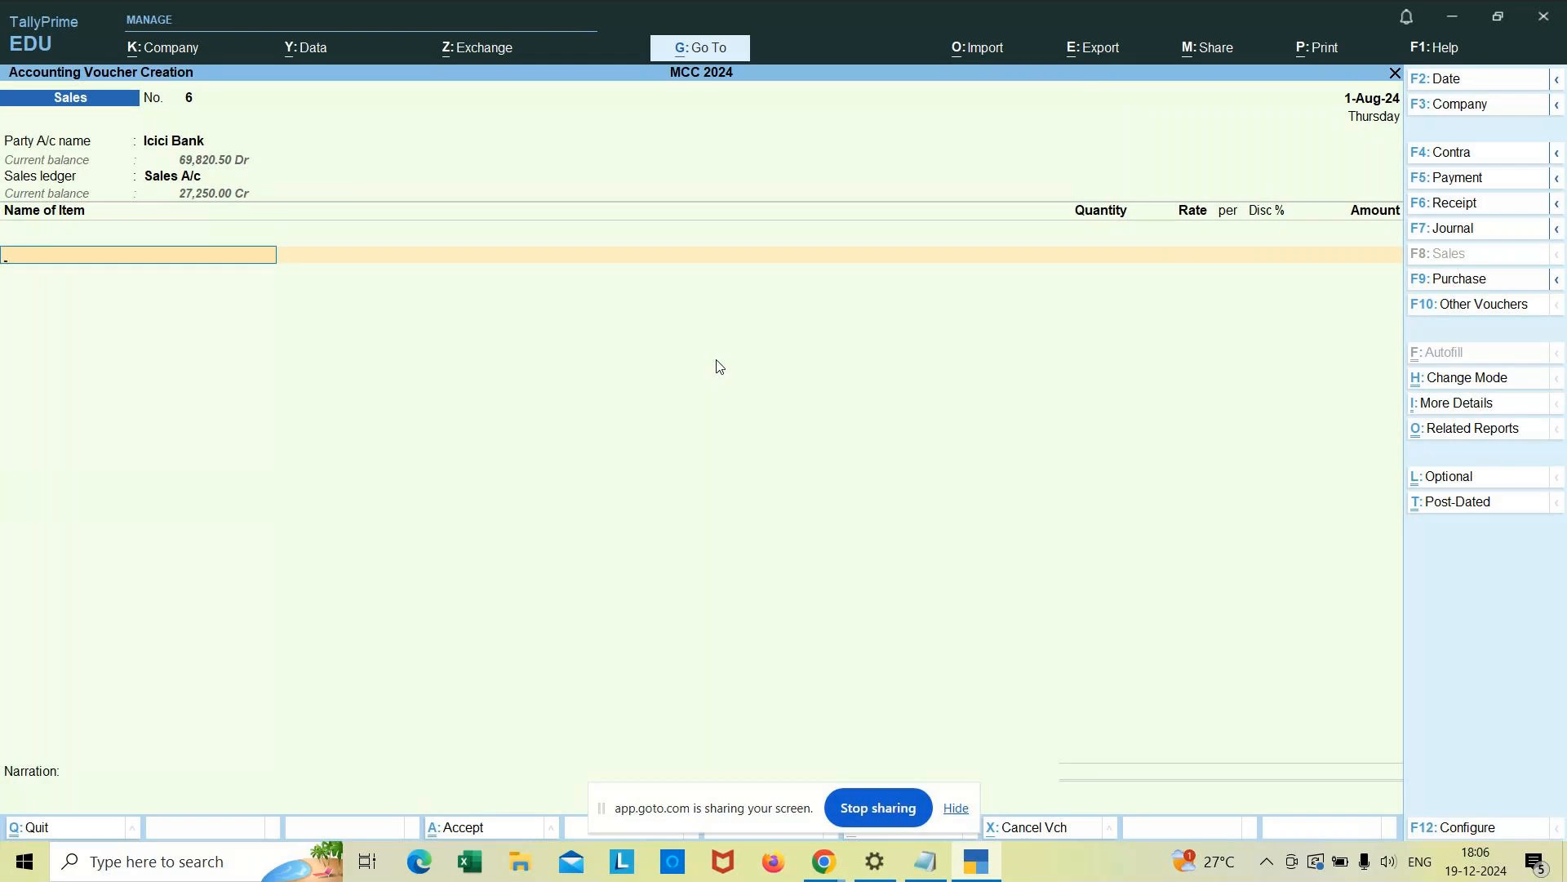
# Step: Select Add Gel Pen as the voucher's stock item, and quit its item allocations without filling them in
pyautogui.write('Add')
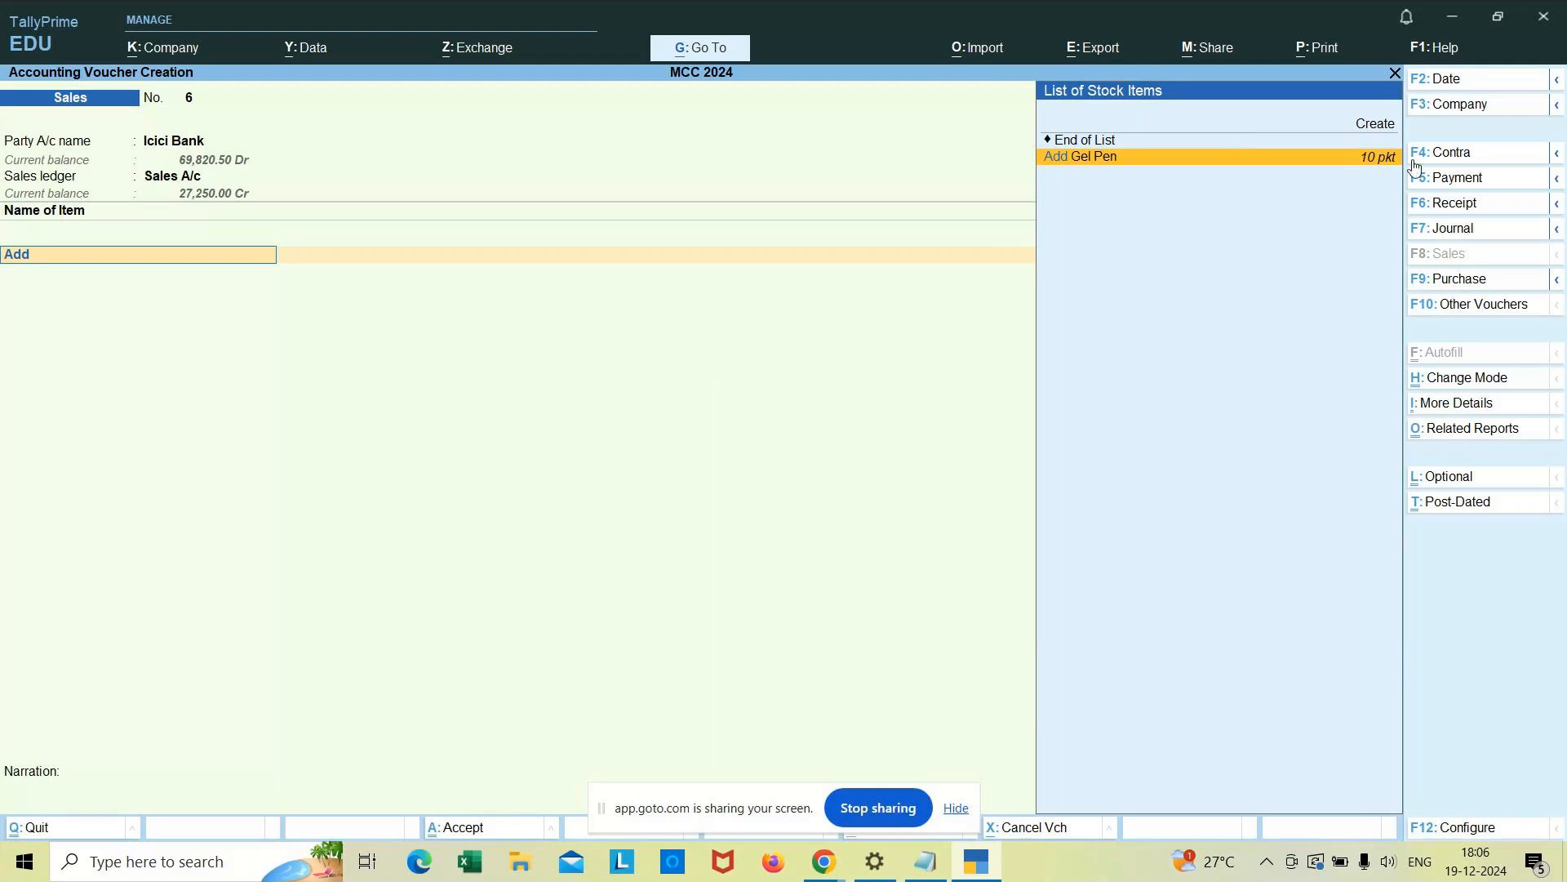
pyautogui.press('Return')
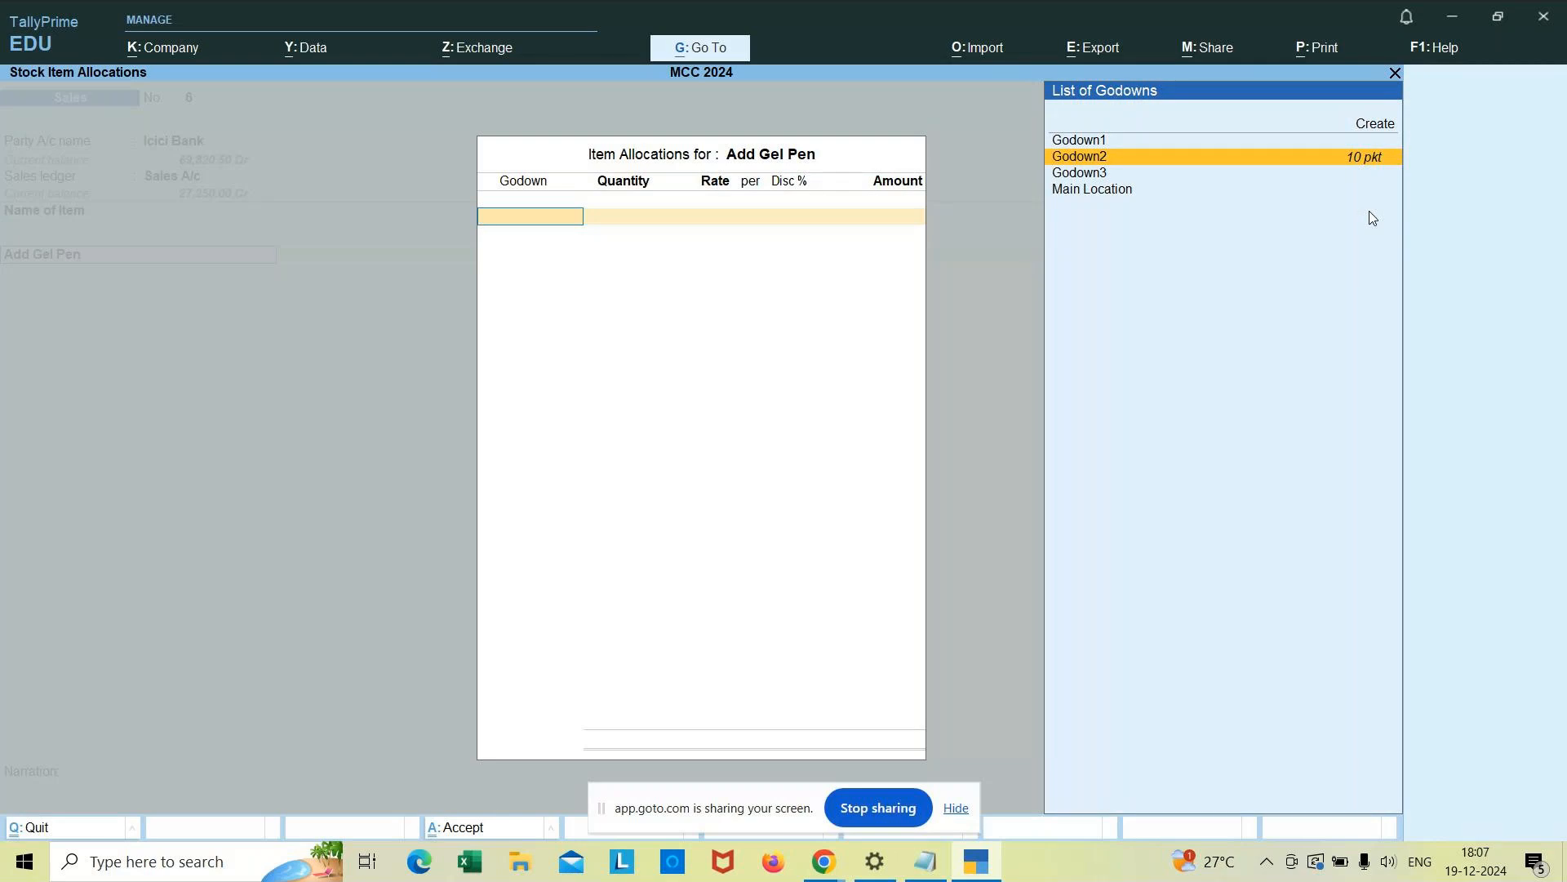
pyautogui.press('Escape')
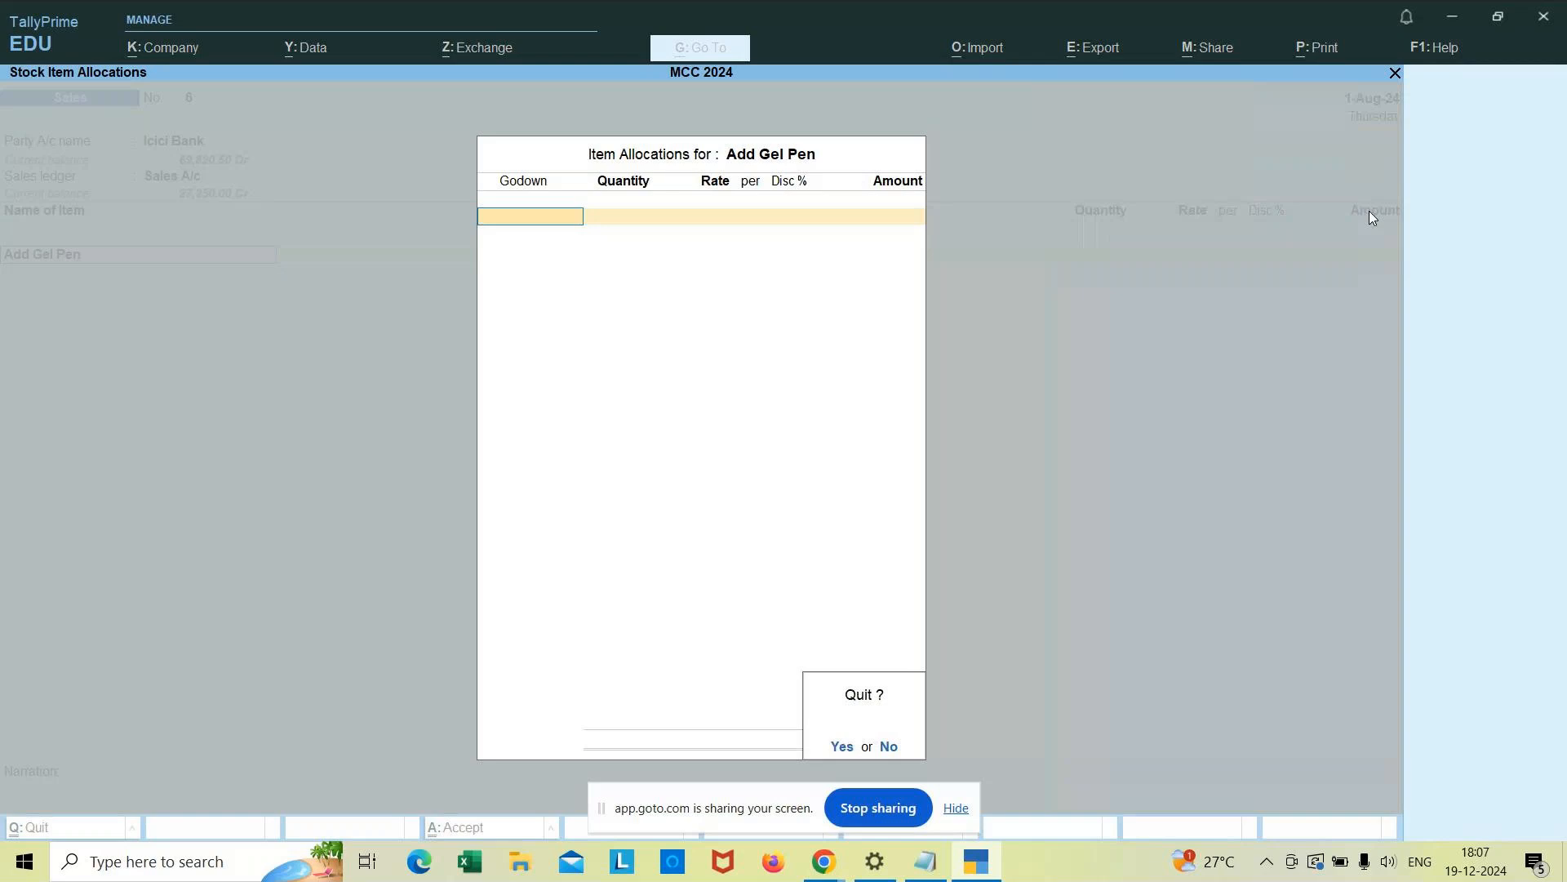
pyautogui.press('y')
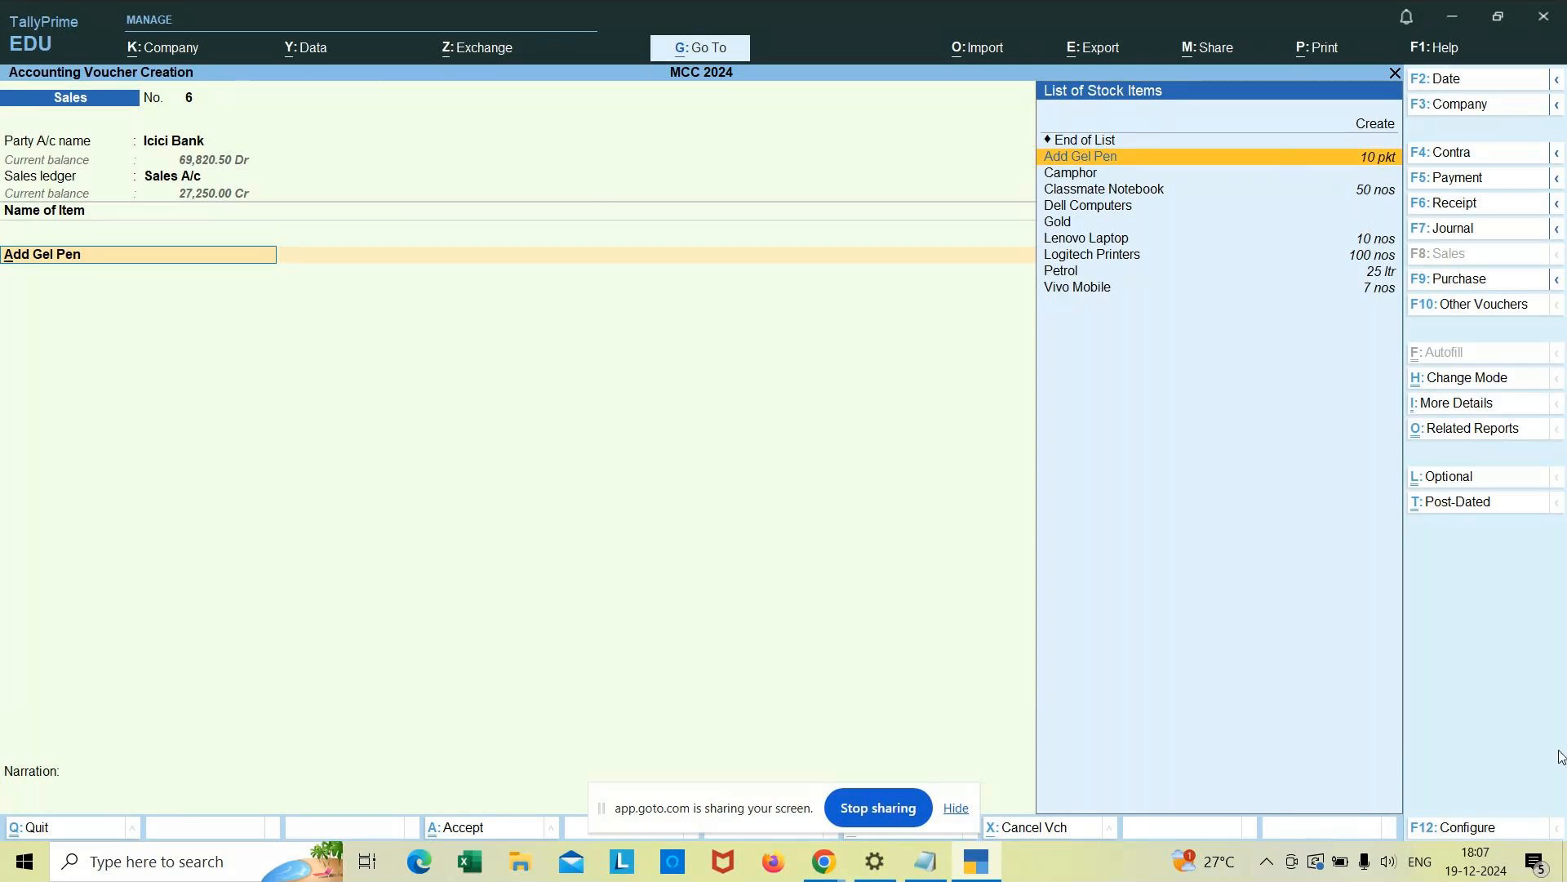
# Step: Examine the sales voucher's configuration options and the available voucher modes, keeping the Item Invoice mode
pyautogui.click(1462, 830)
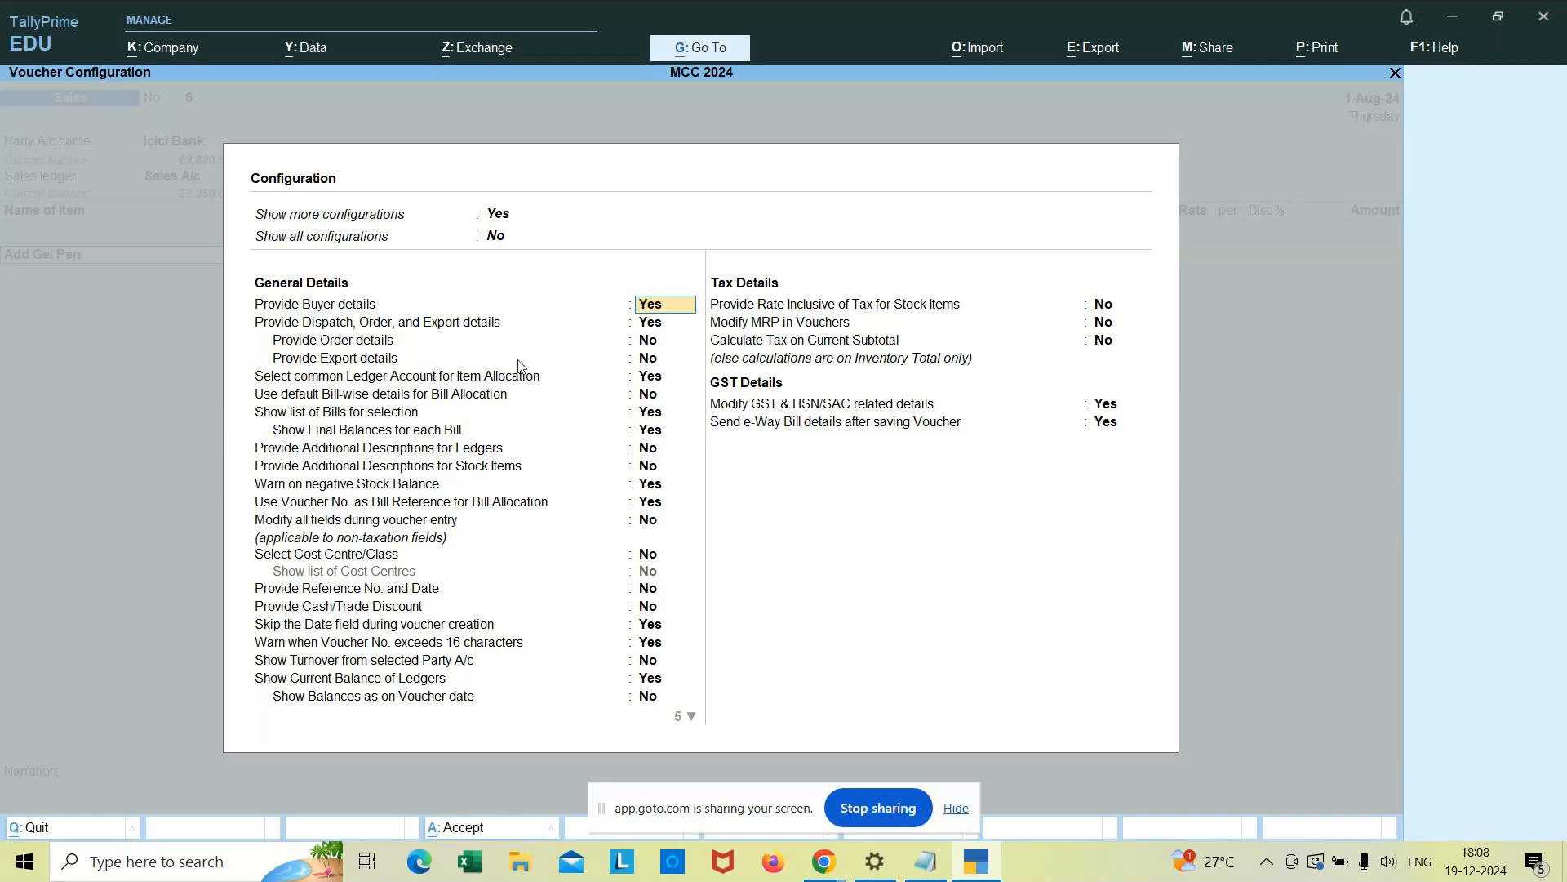
pyautogui.hotkey('ctrl', 'a')
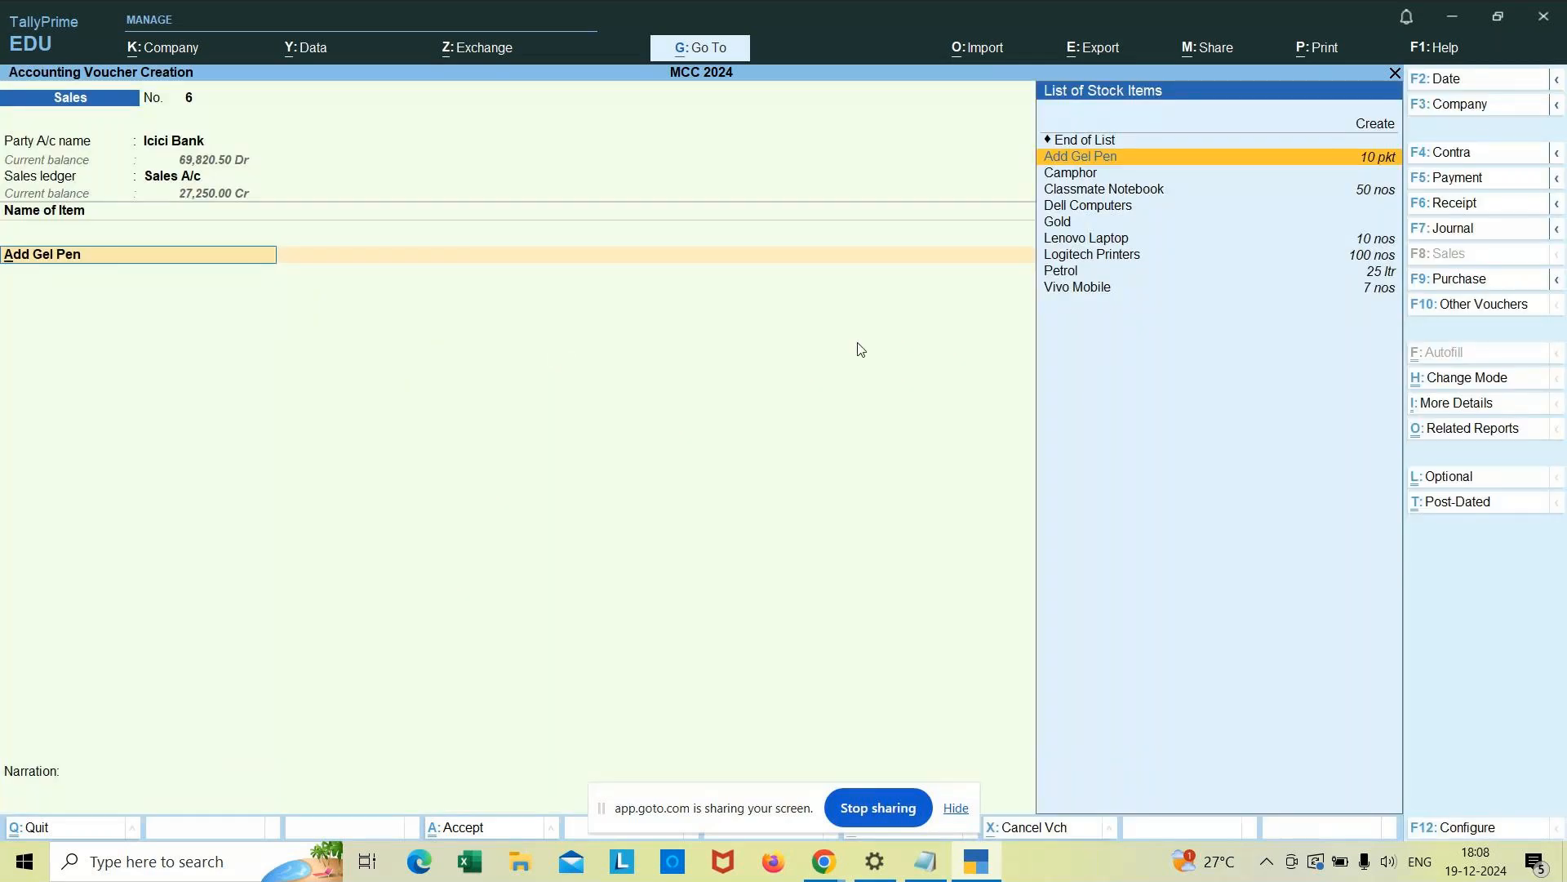
pyautogui.click(1474, 830)
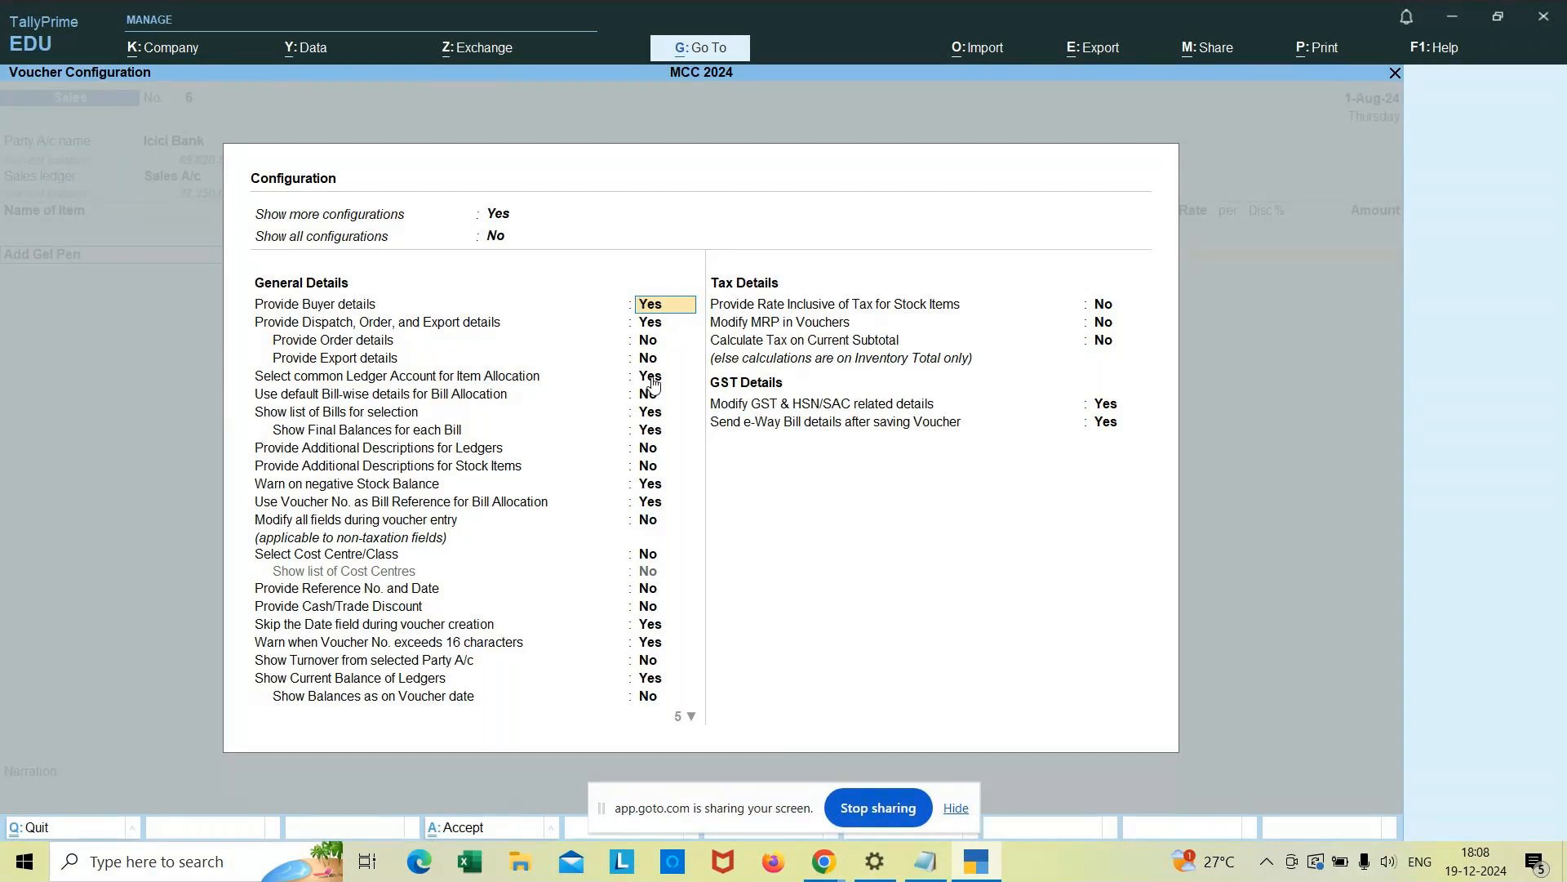
pyautogui.press('BackSpace')
pyautogui.press('Escape')
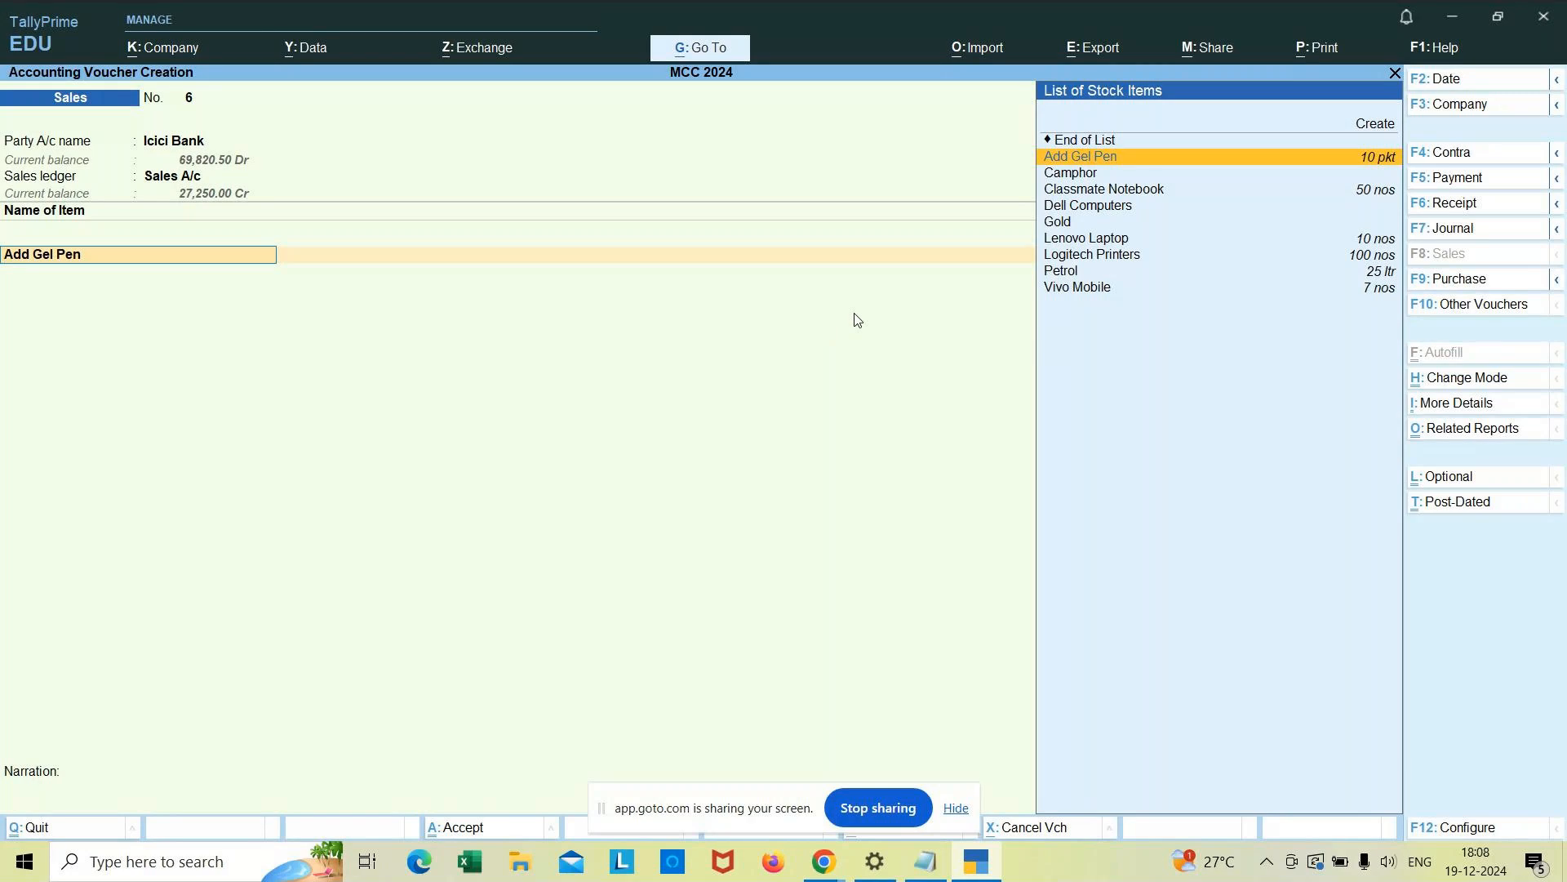
pyautogui.click(1469, 380)
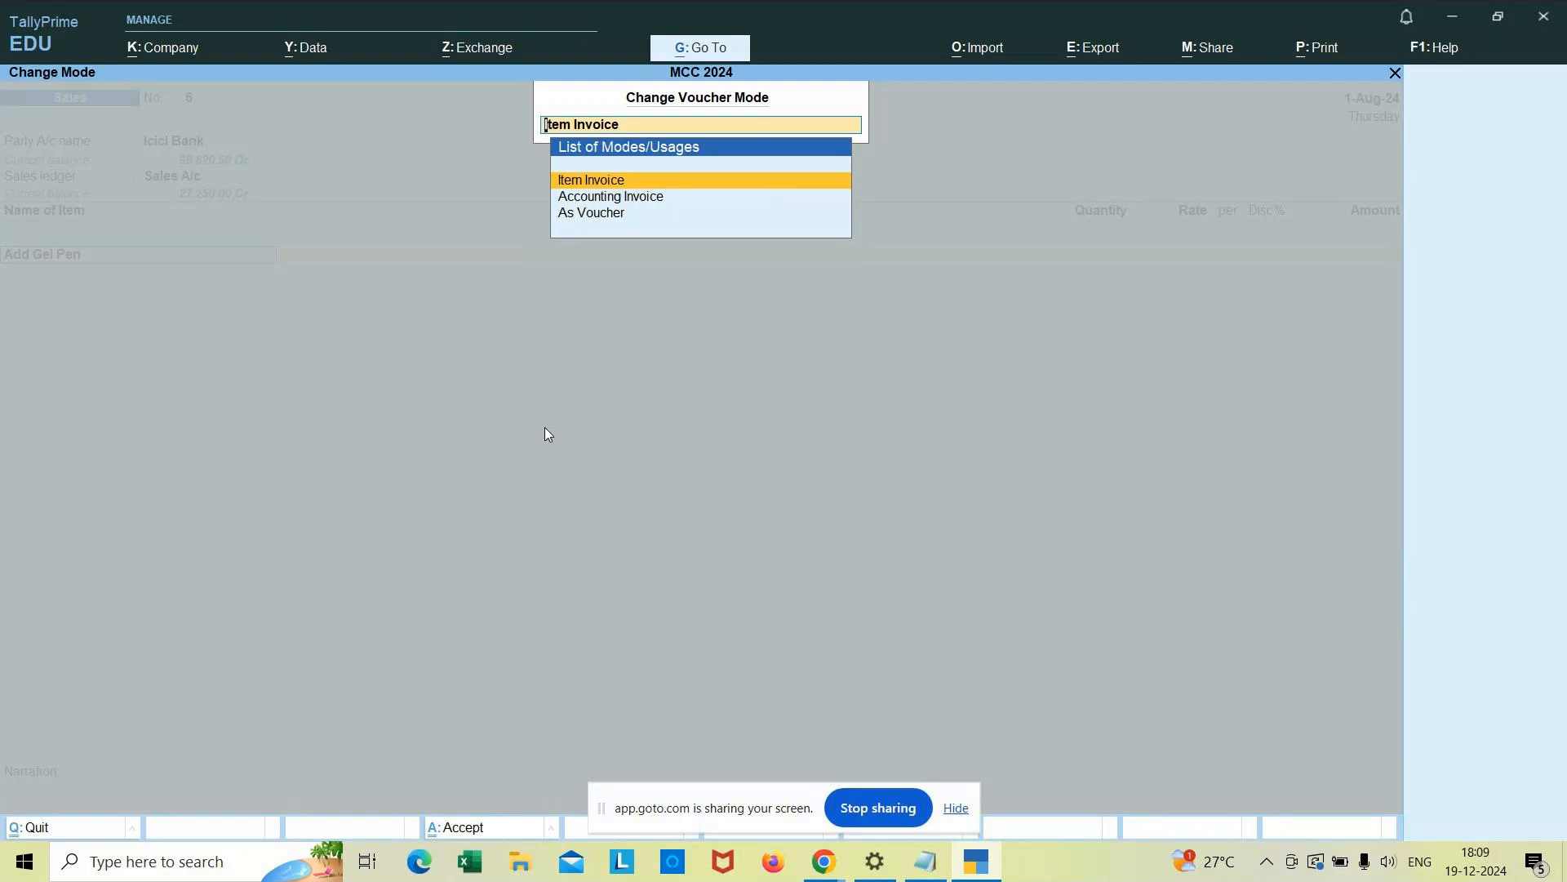
pyautogui.press('Return')
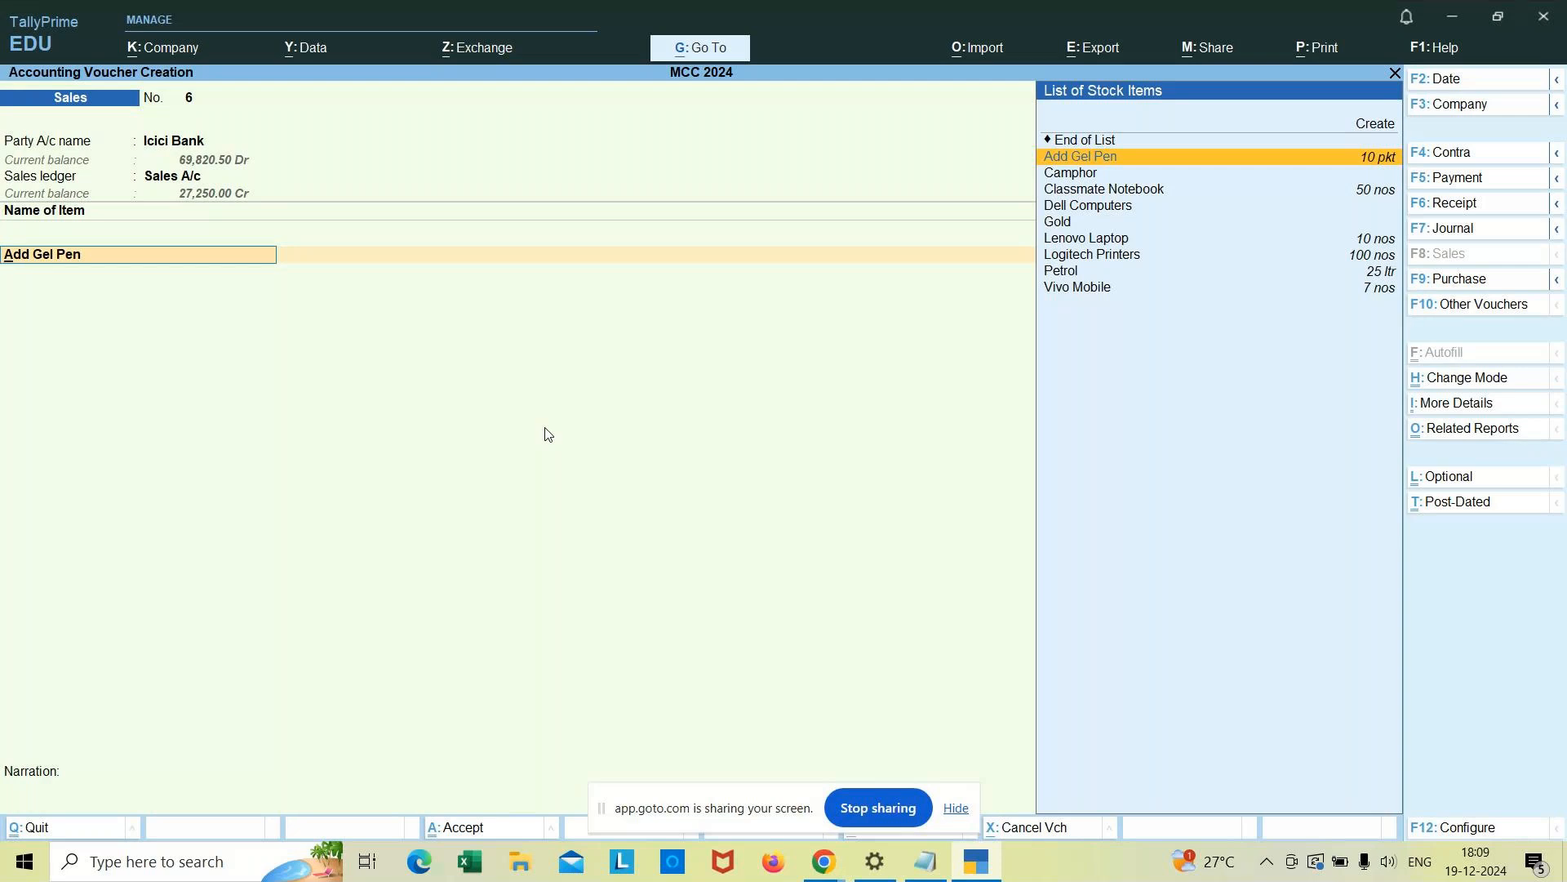
# Step: Allocate 5 pkt of Add Gel Pen from Godown2 at a rate of 130 per pkt, and accept the item line
pyautogui.press('Return')
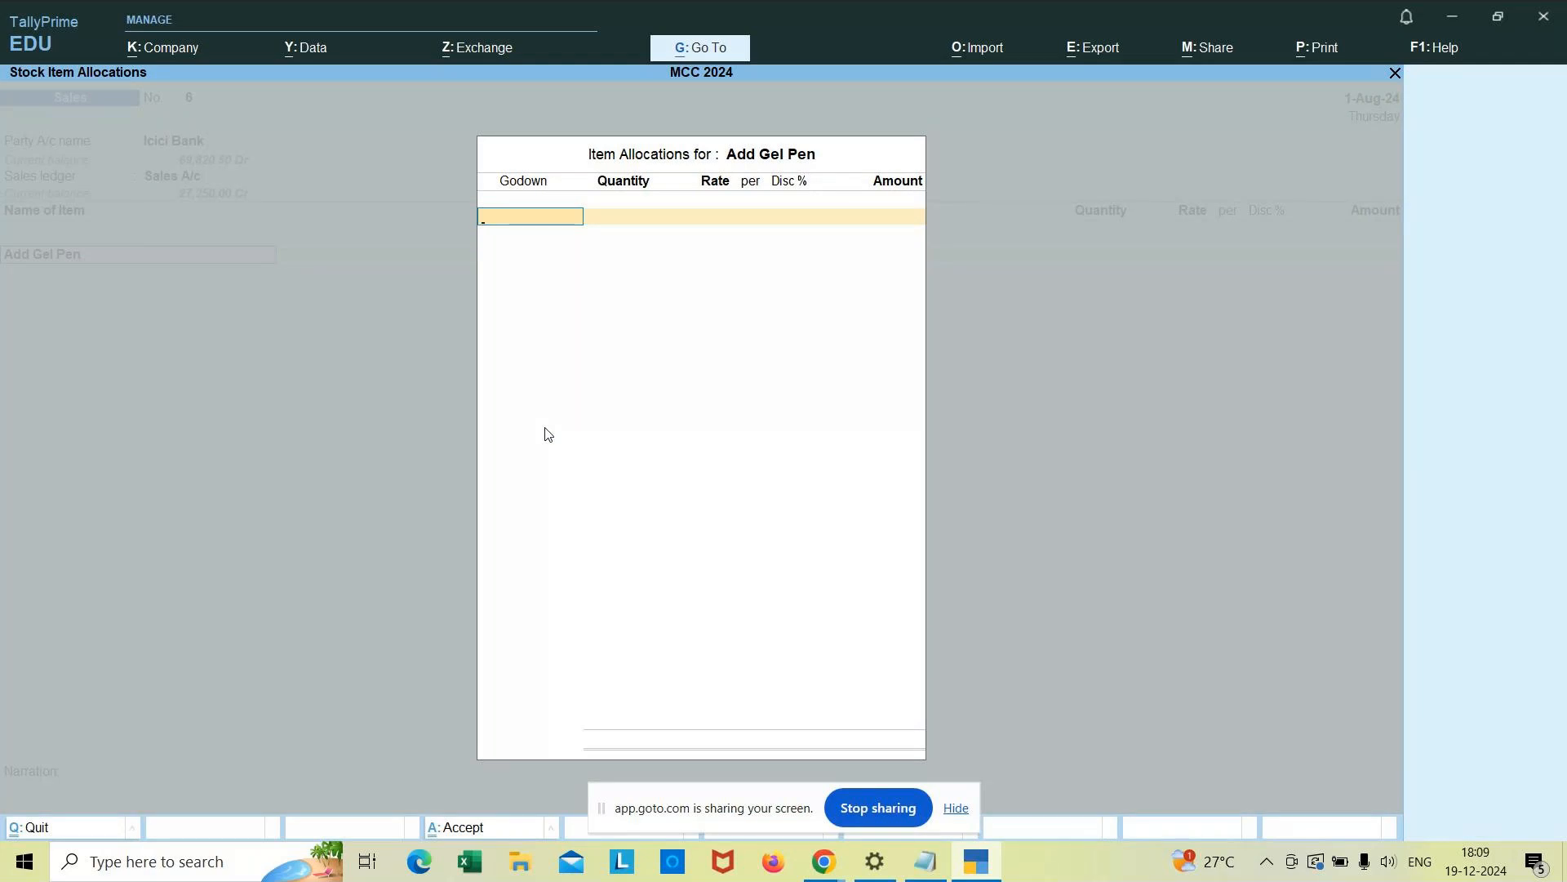
pyautogui.write('G')
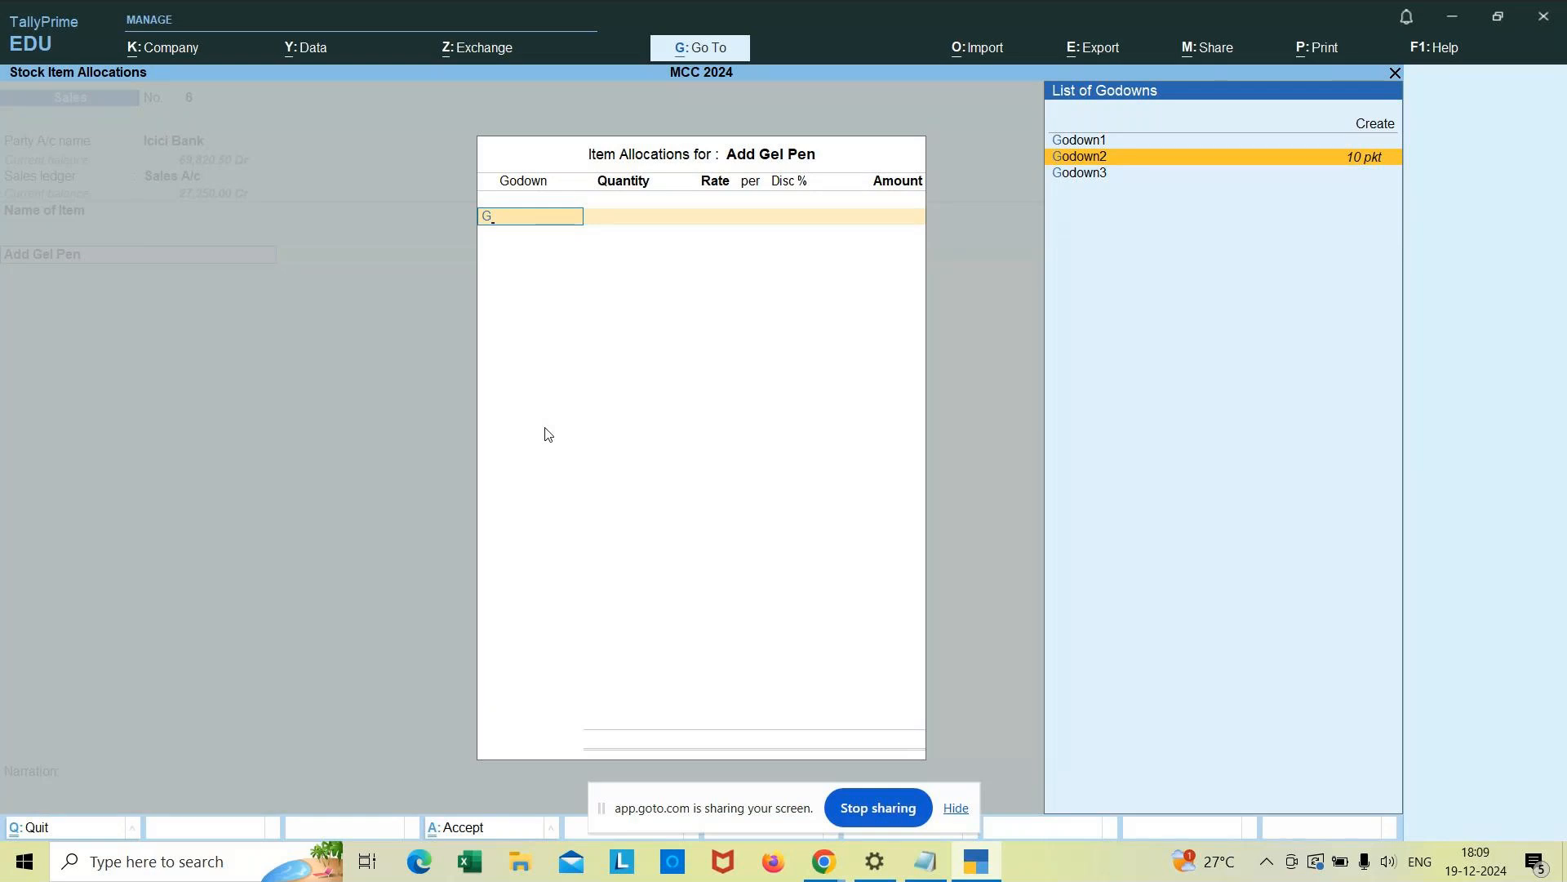
pyautogui.press('Return')
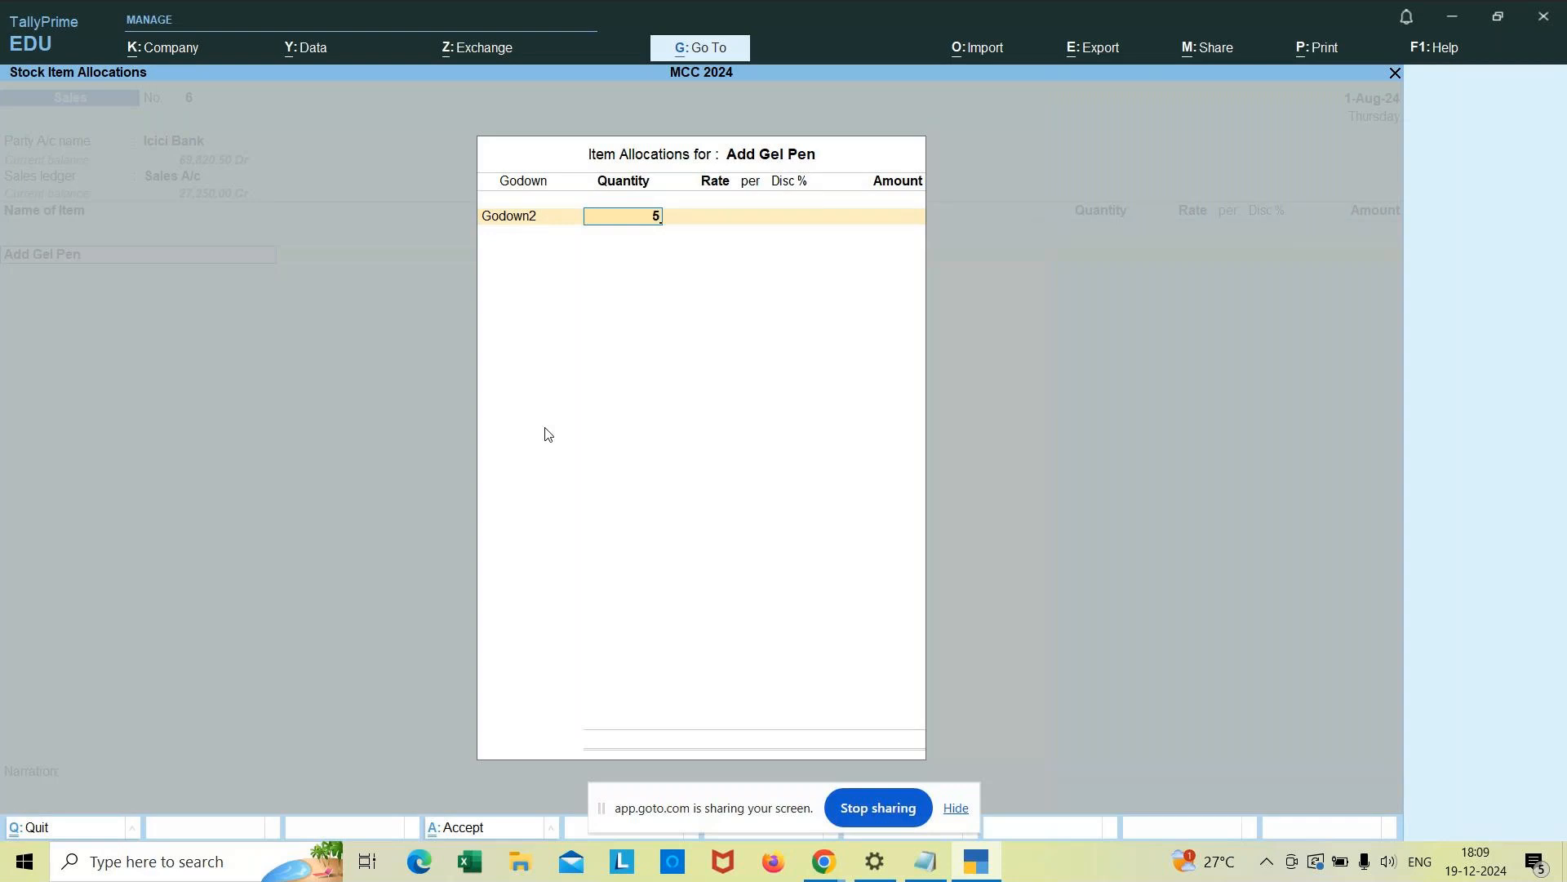
pyautogui.press('Return')
pyautogui.write('130')
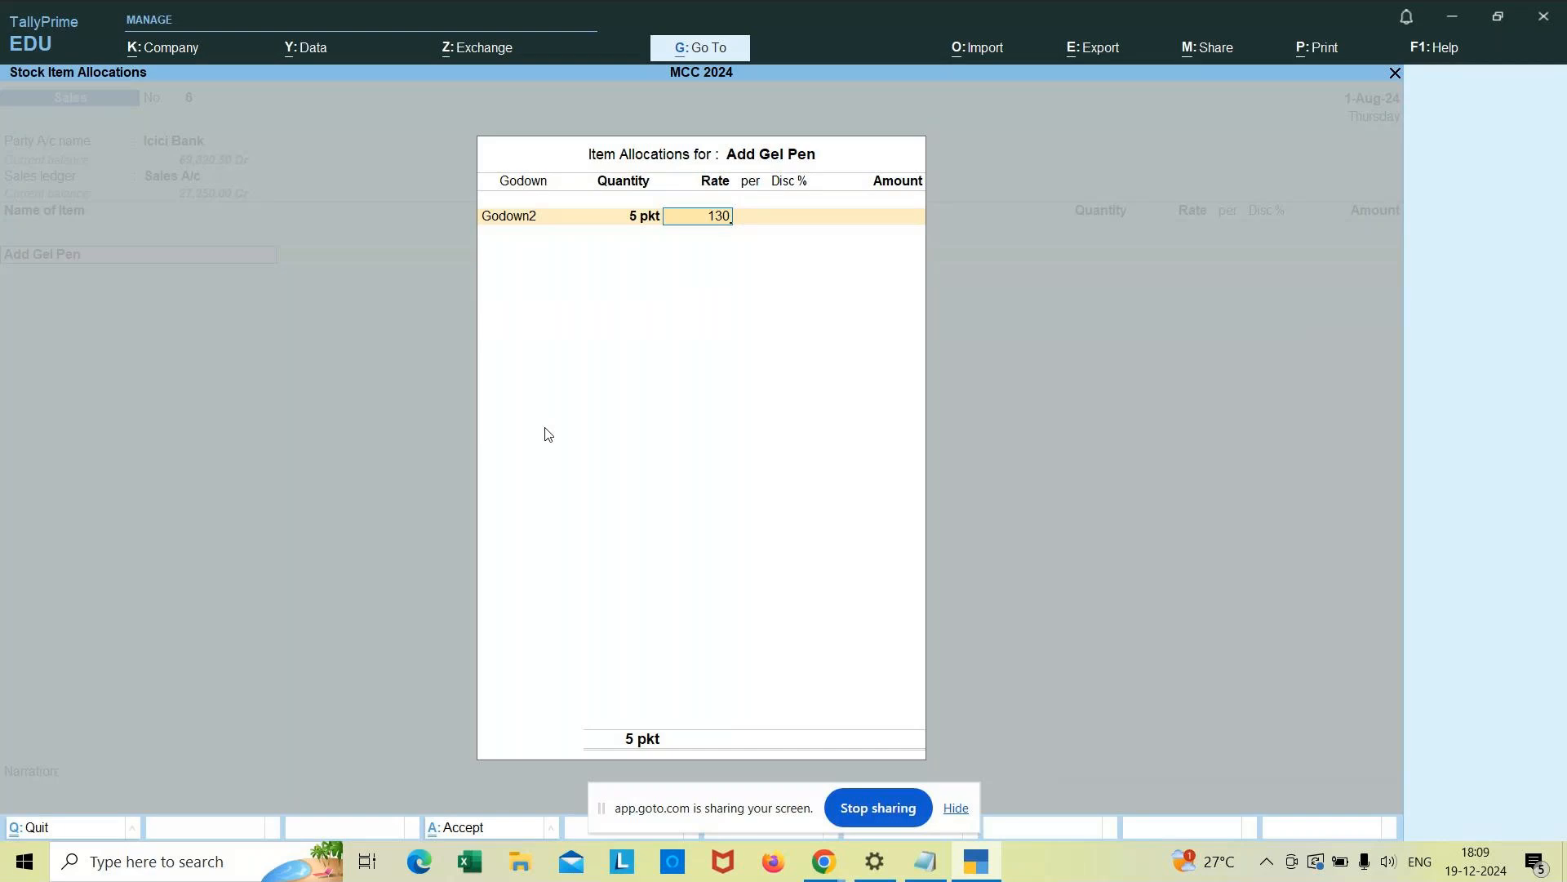
pyautogui.press('Return')
pyautogui.press('Return')
pyautogui.press('Return')
pyautogui.press('Return')
pyautogui.press('Return')
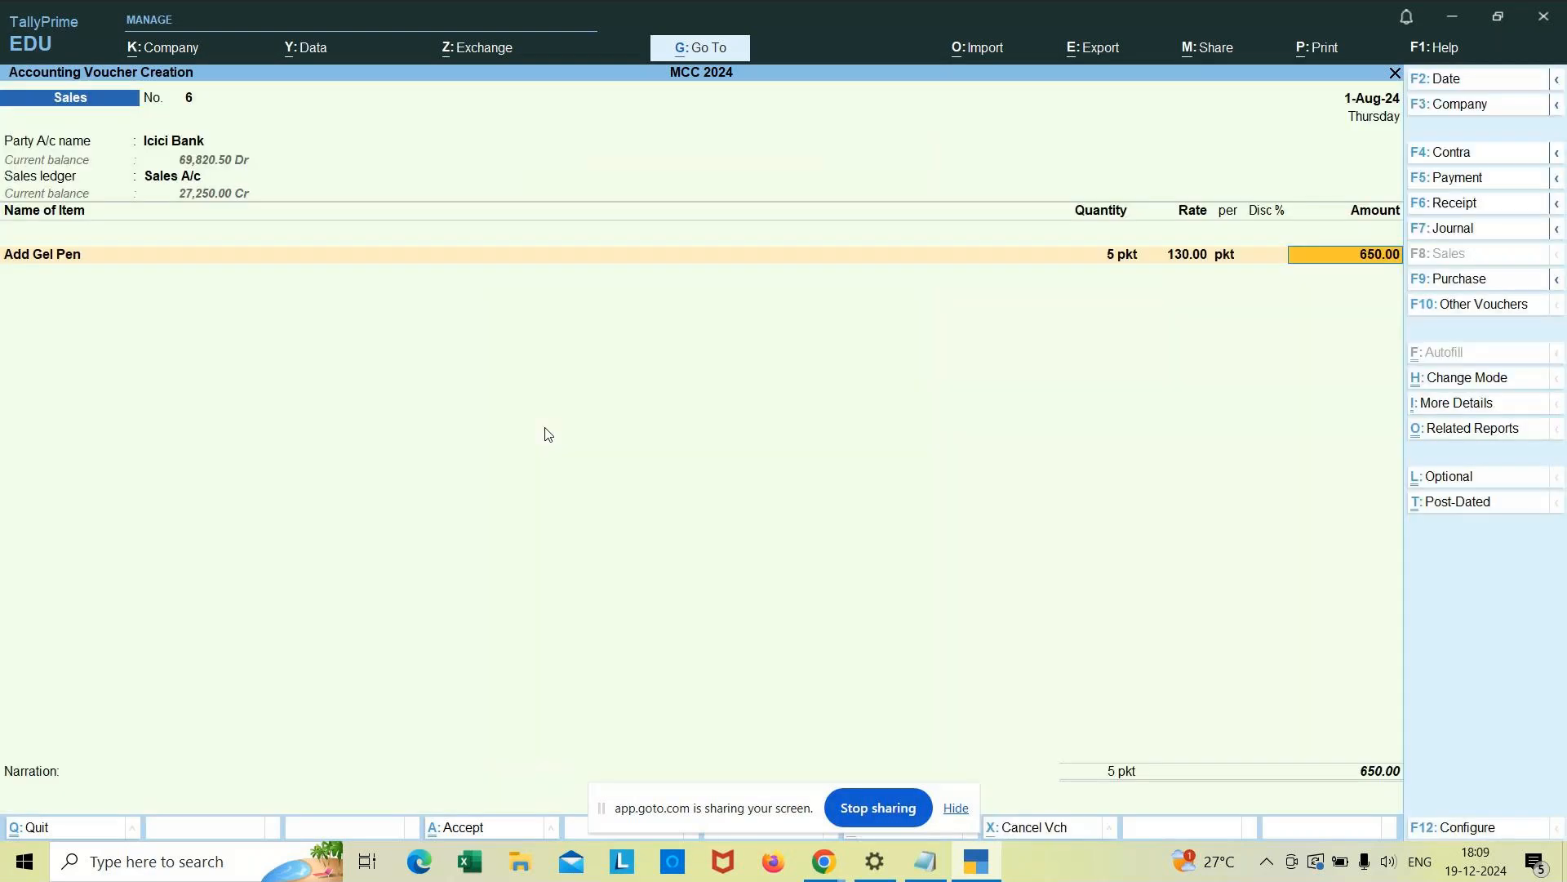
pyautogui.press('Return')
pyautogui.press('Return')
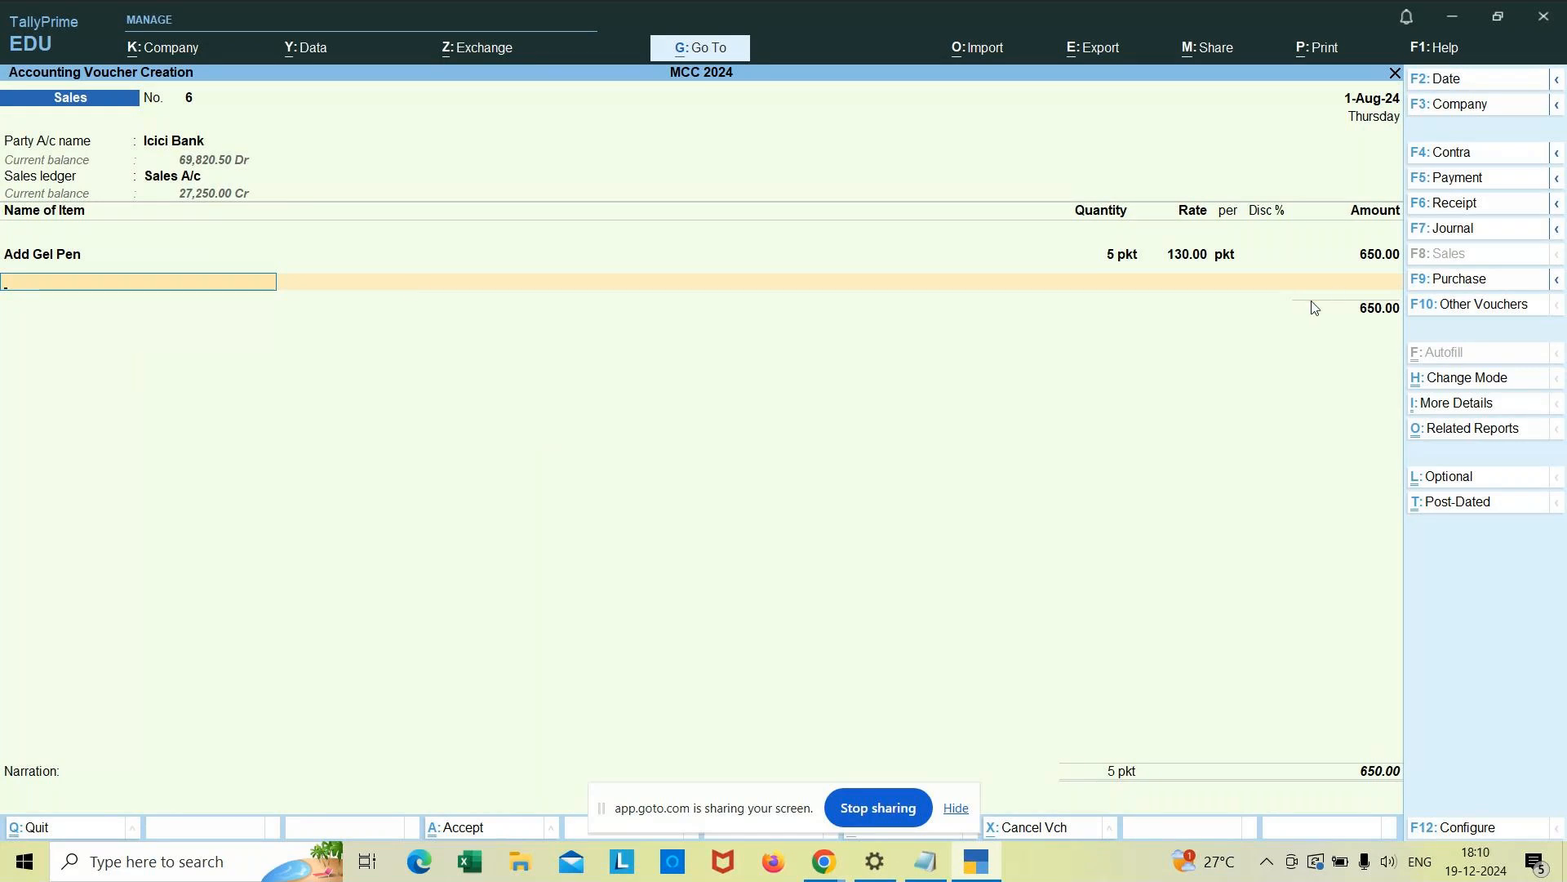
# Step: End the item list and add the CGST and SGST tax ledgers below the Add Gel Pen line
pyautogui.press('Return')
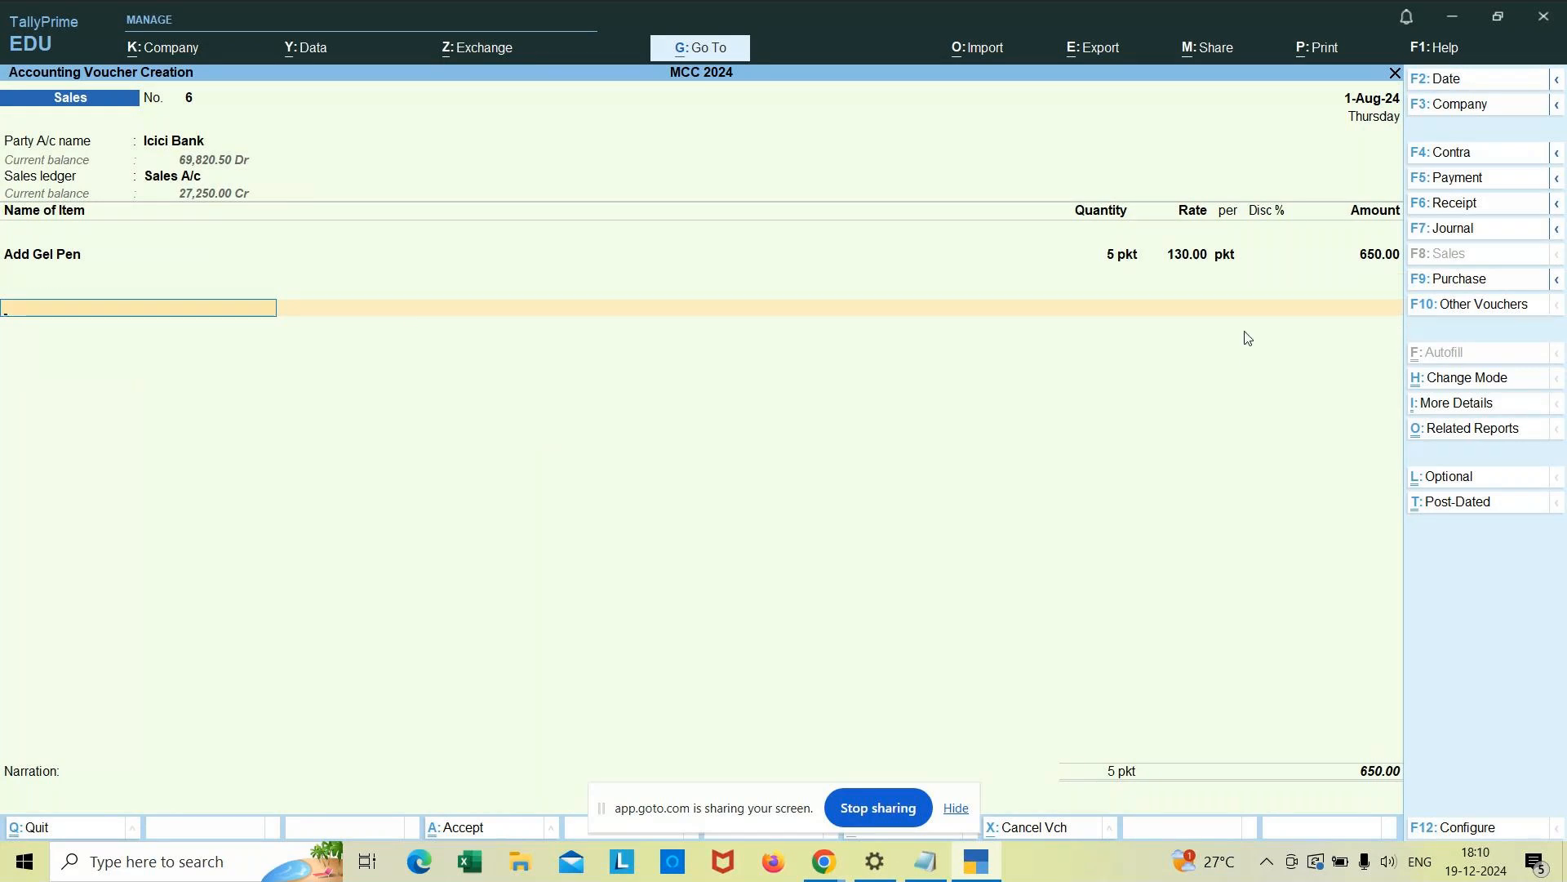
pyautogui.write('Cgst')
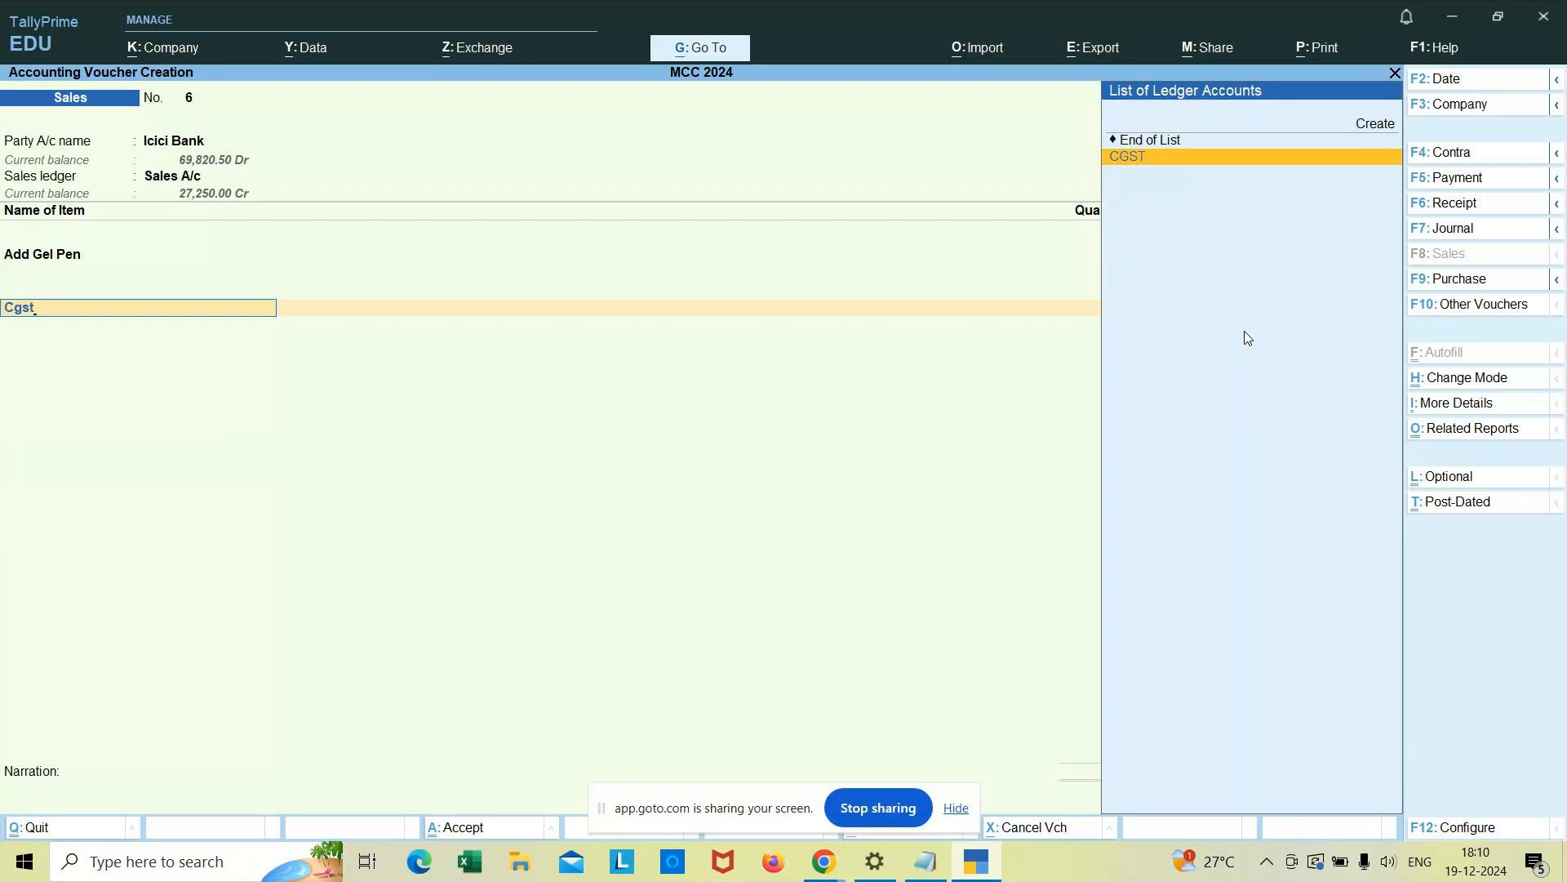
pyautogui.press('Return')
pyautogui.press('Return')
pyautogui.write('Sgst')
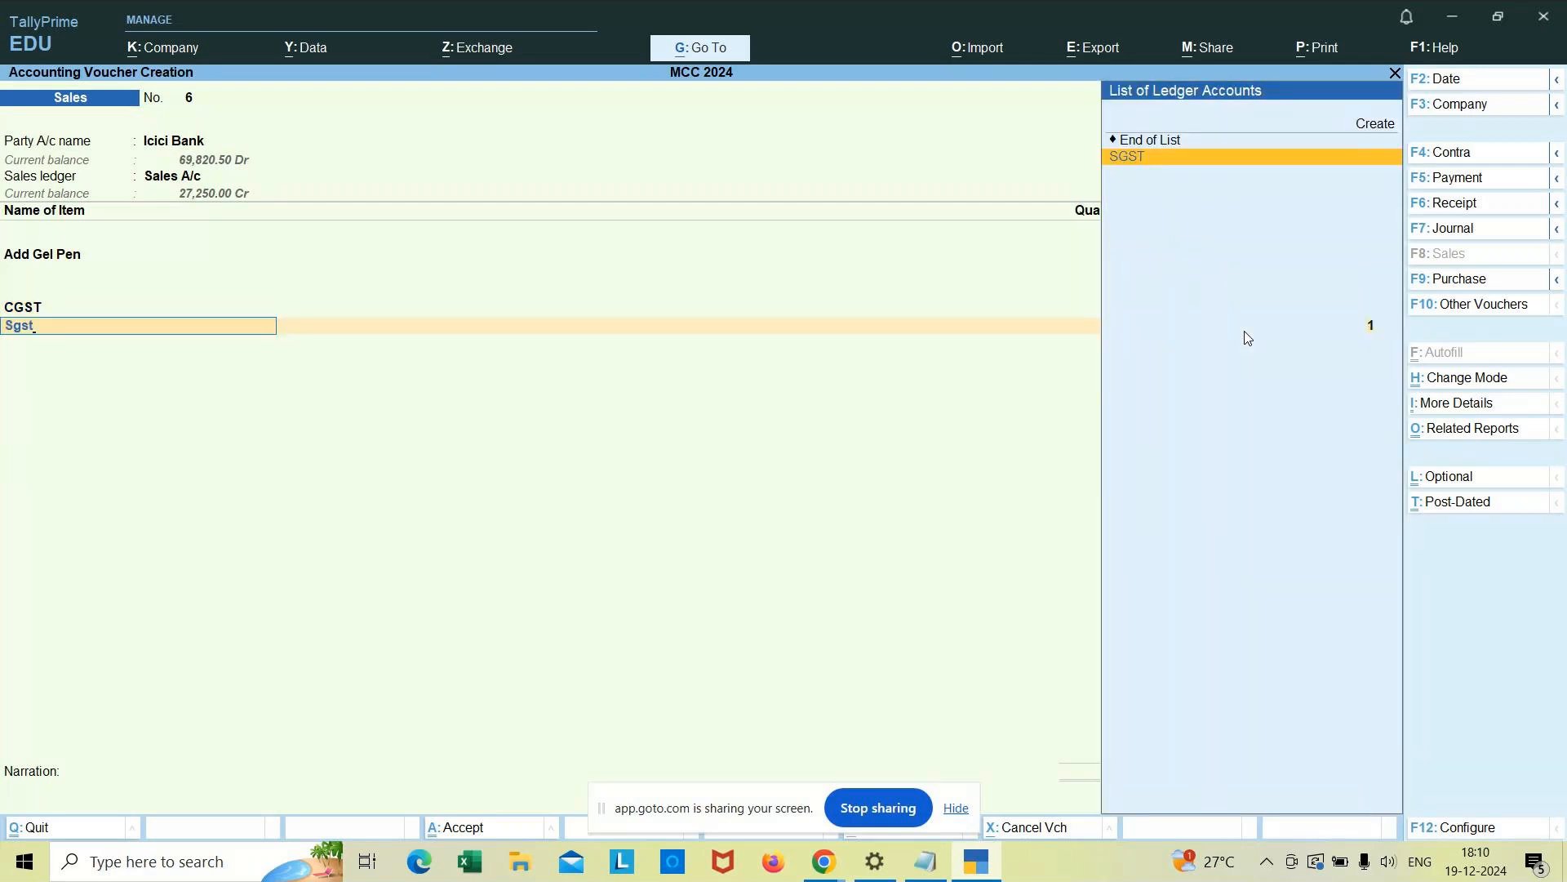
pyautogui.press('Return')
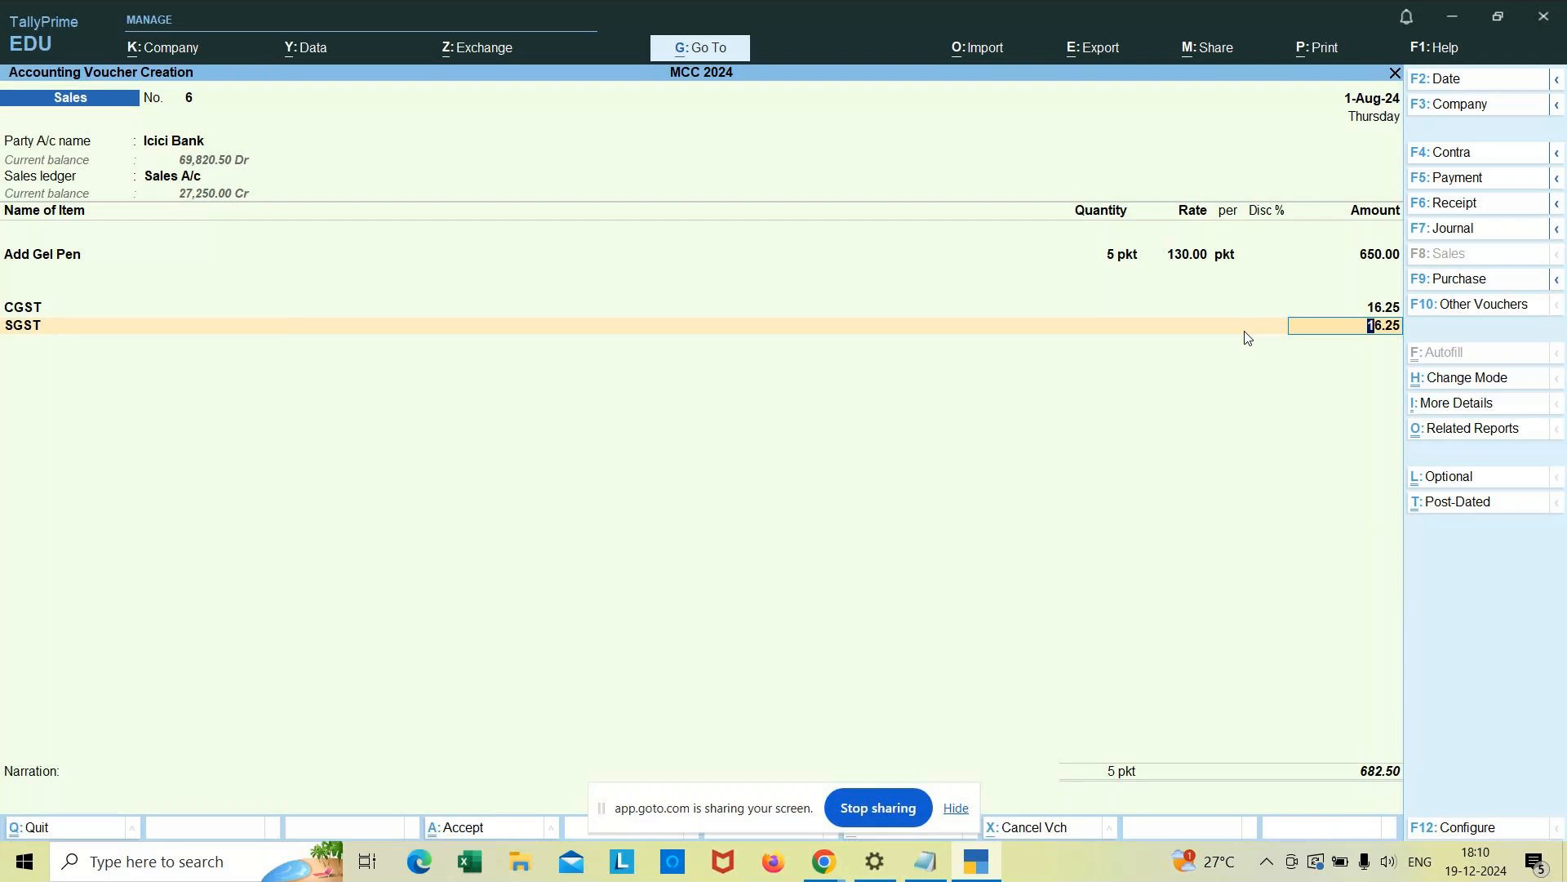
# Step: Accept the CGST and SGST lines and complete the Icici Bank allocation as Cheque/DD without an instrument number or bank name
pyautogui.press('Return')
pyautogui.press('Return')
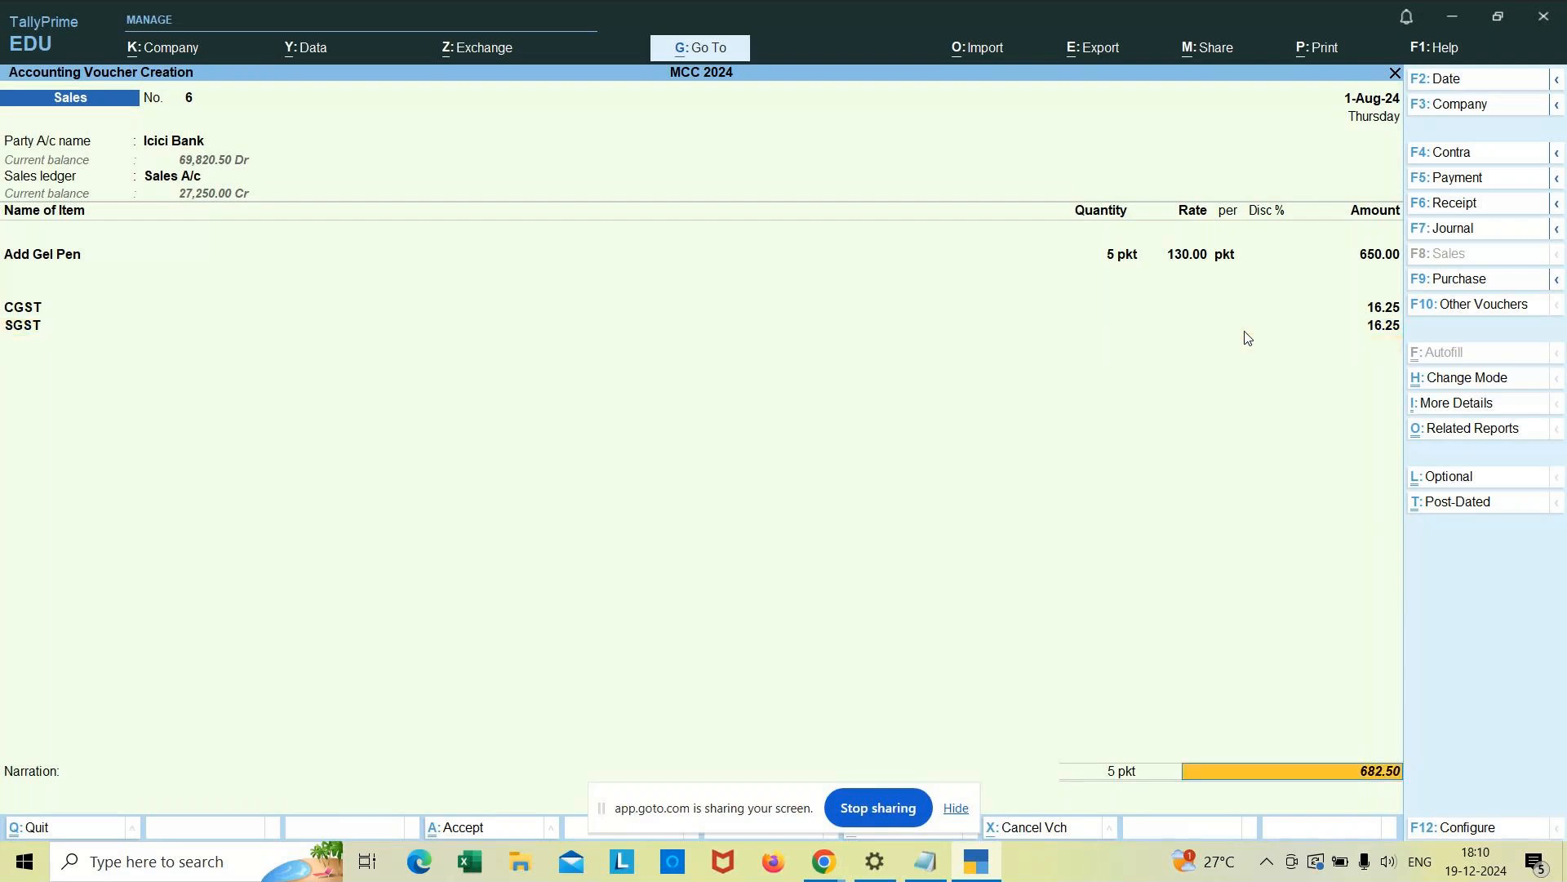
pyautogui.press('Return')
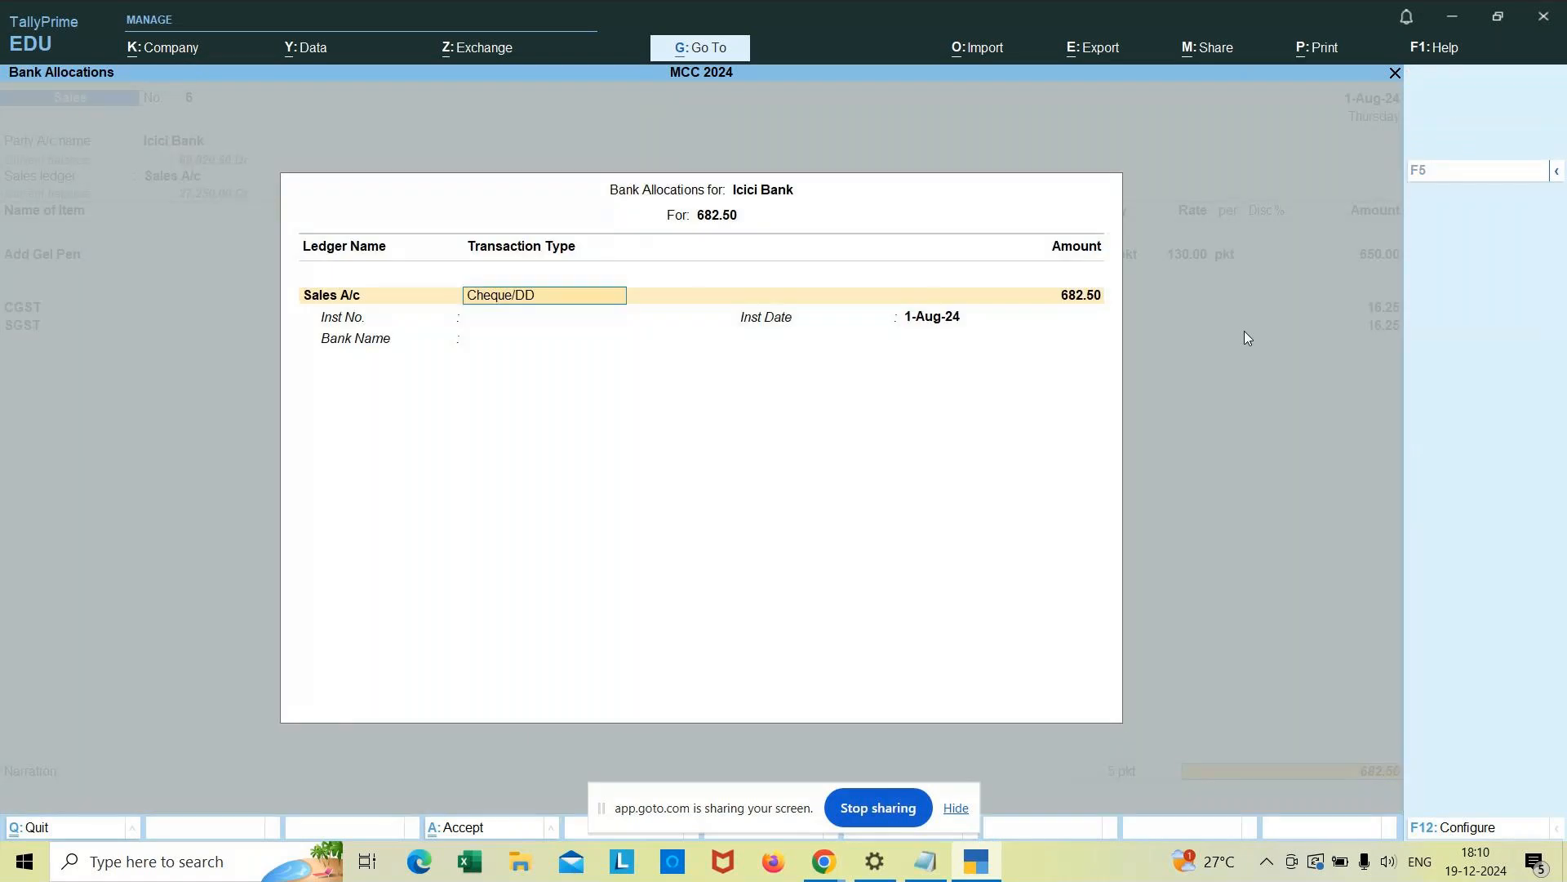
pyautogui.press('Return')
pyautogui.press('Return')
pyautogui.press('Return')
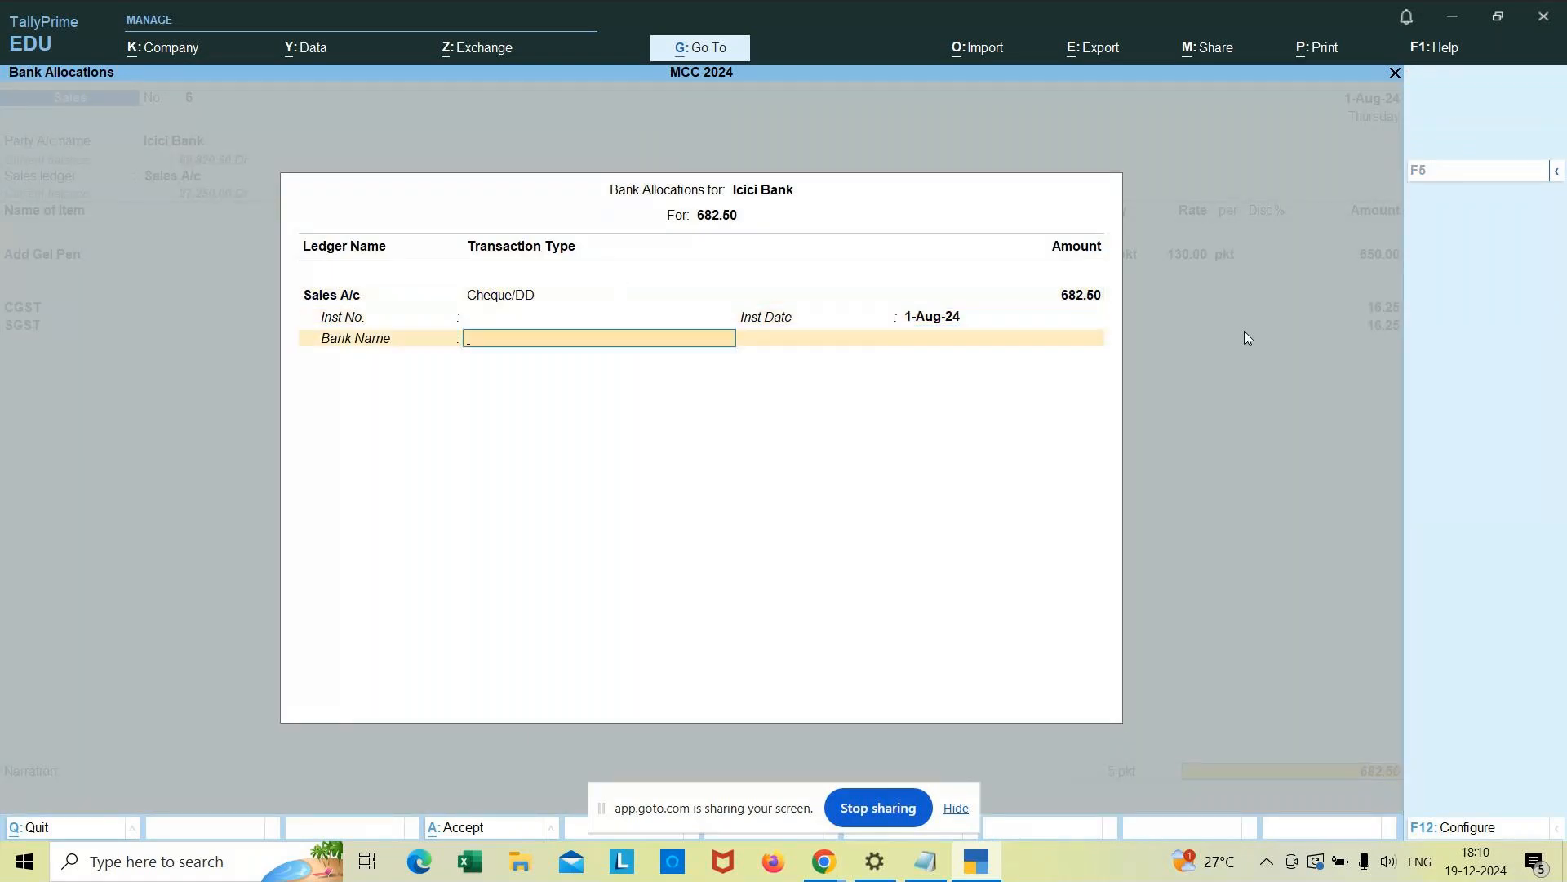
pyautogui.press('Return')
# Step: Enter the voucher narration "being add gel pen sold"
pyautogui.write('being')
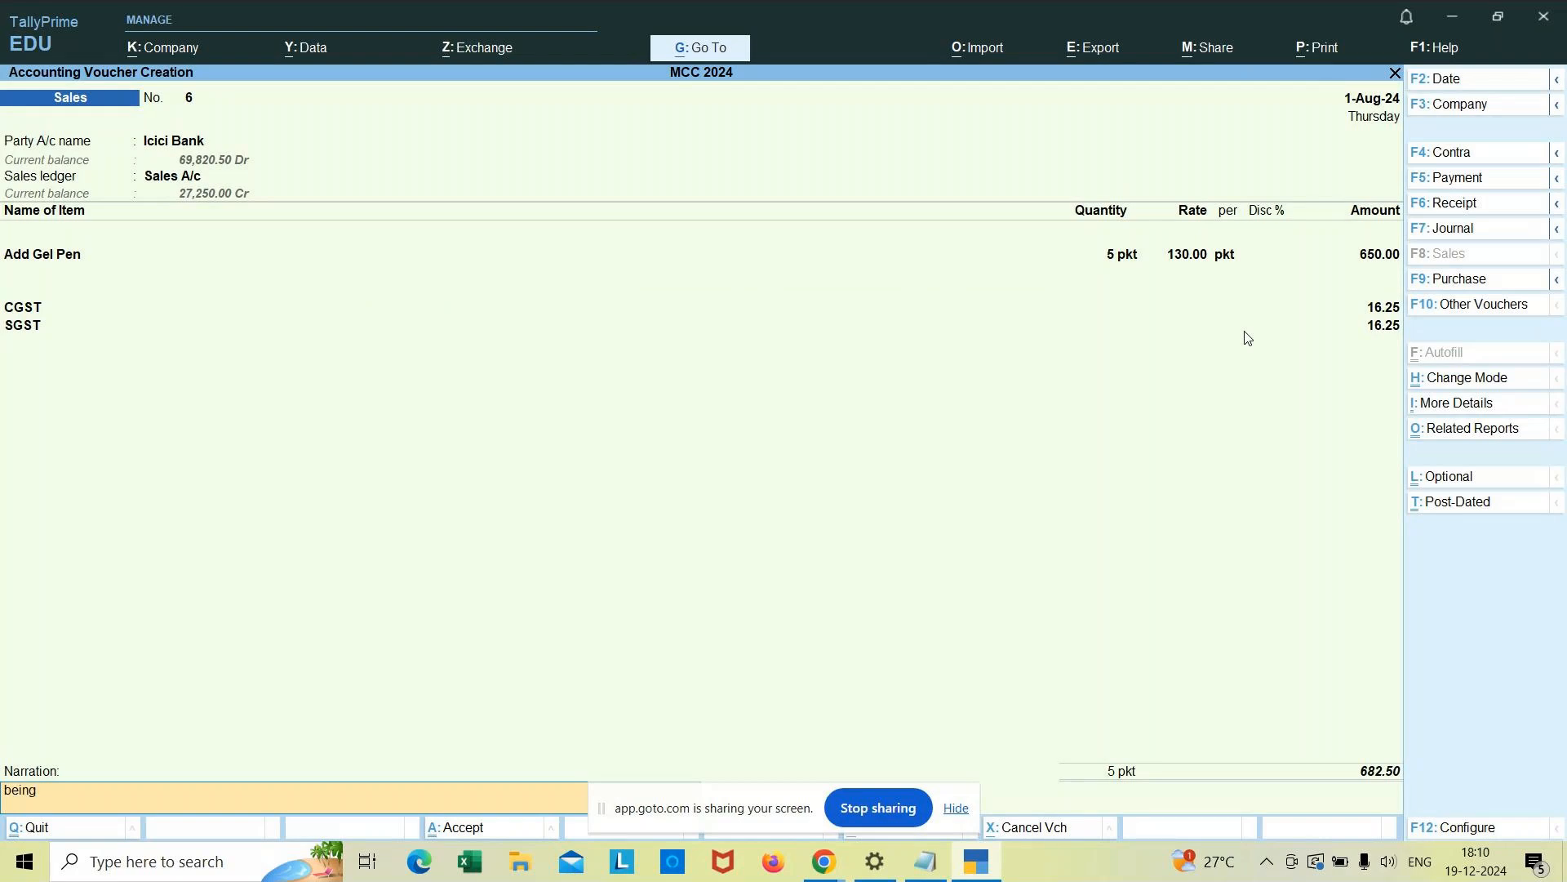
pyautogui.write(' add gel')
pyautogui.write('pen sold')
# Step: Review the voucher's CGST line and examine the GST rate details in the Add Gel Pen stock item master
pyautogui.click(28, 310)
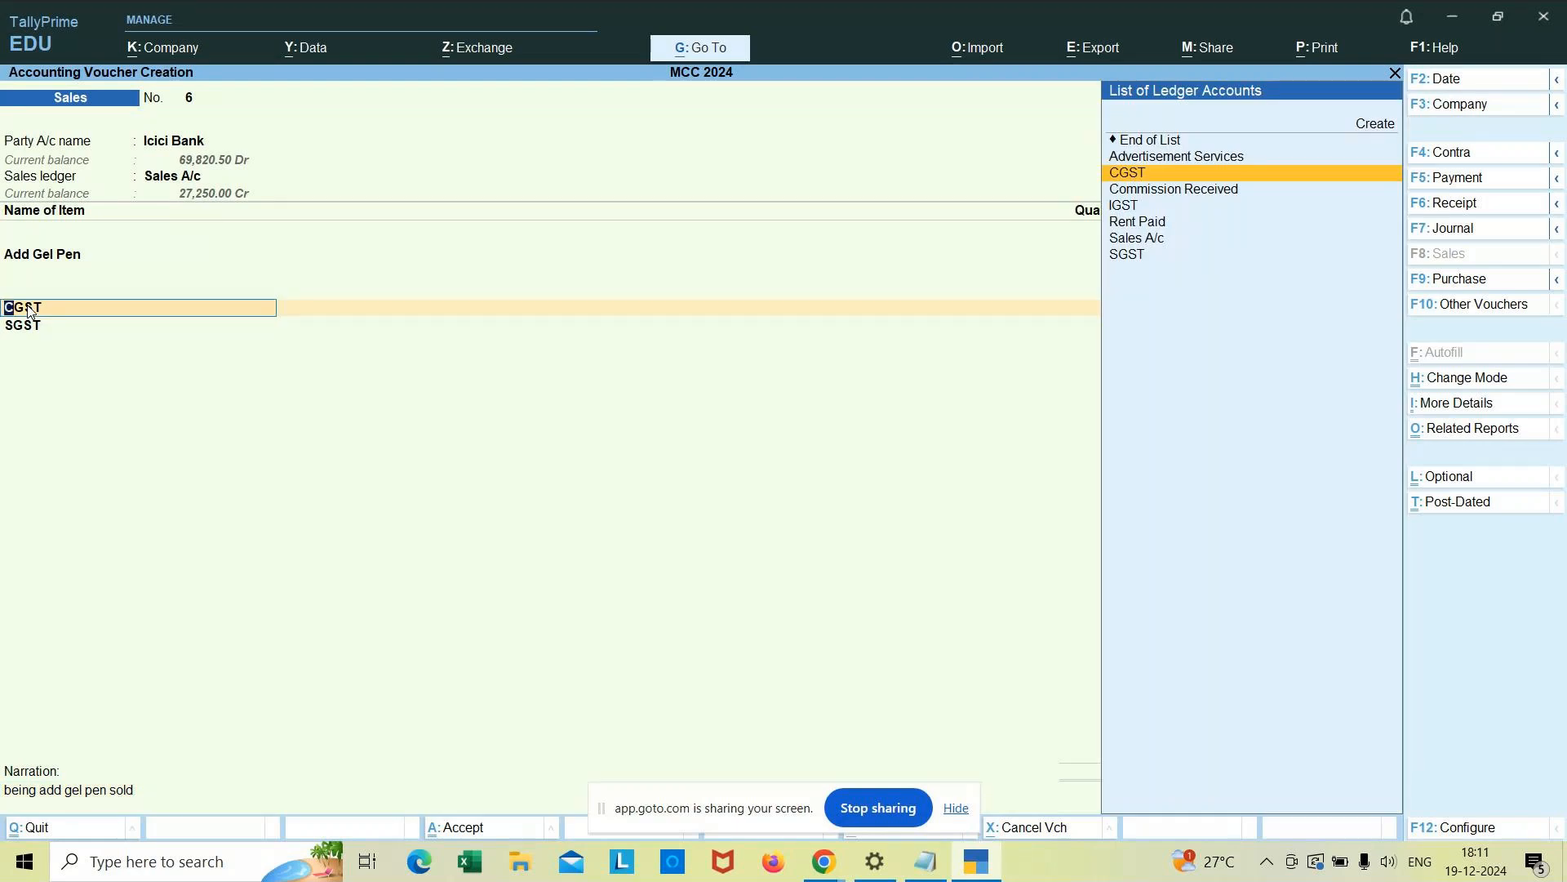
pyautogui.press('Return')
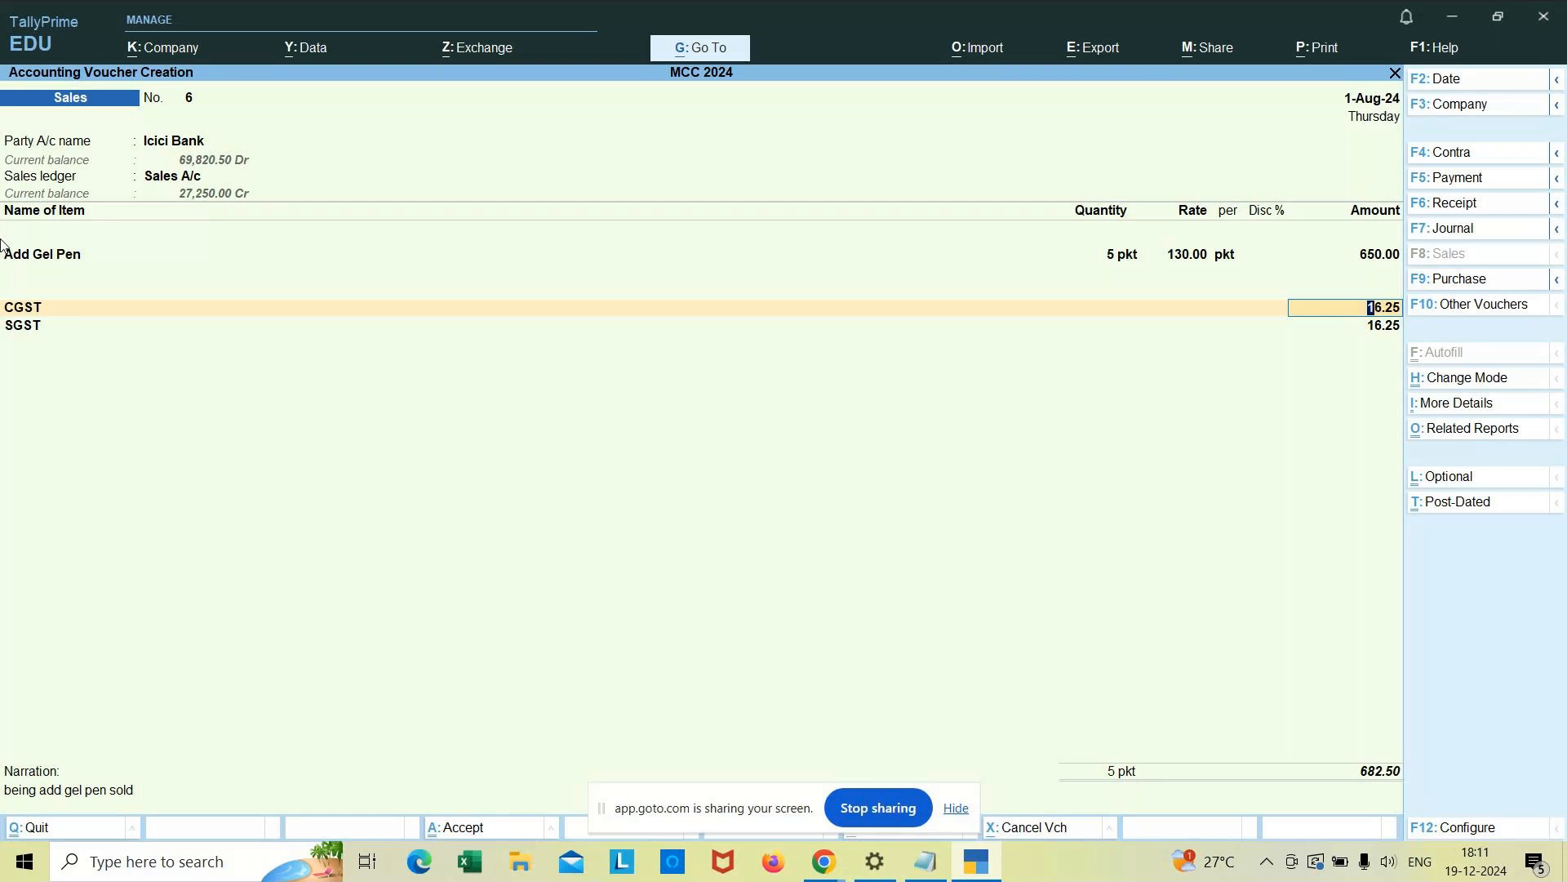
pyautogui.click(59, 255)
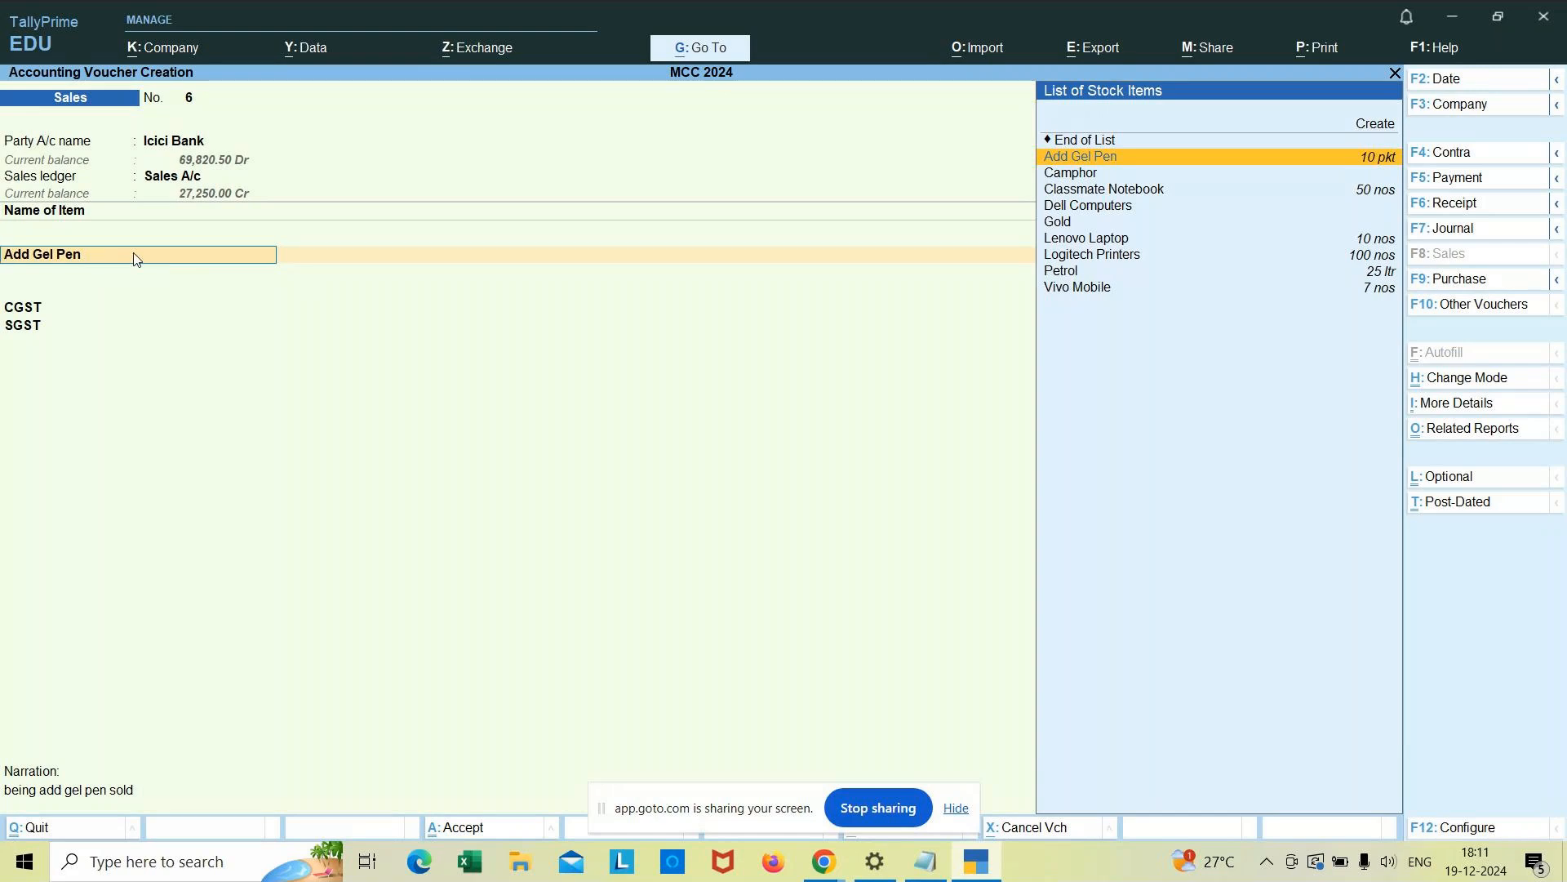
pyautogui.press('ctrl')
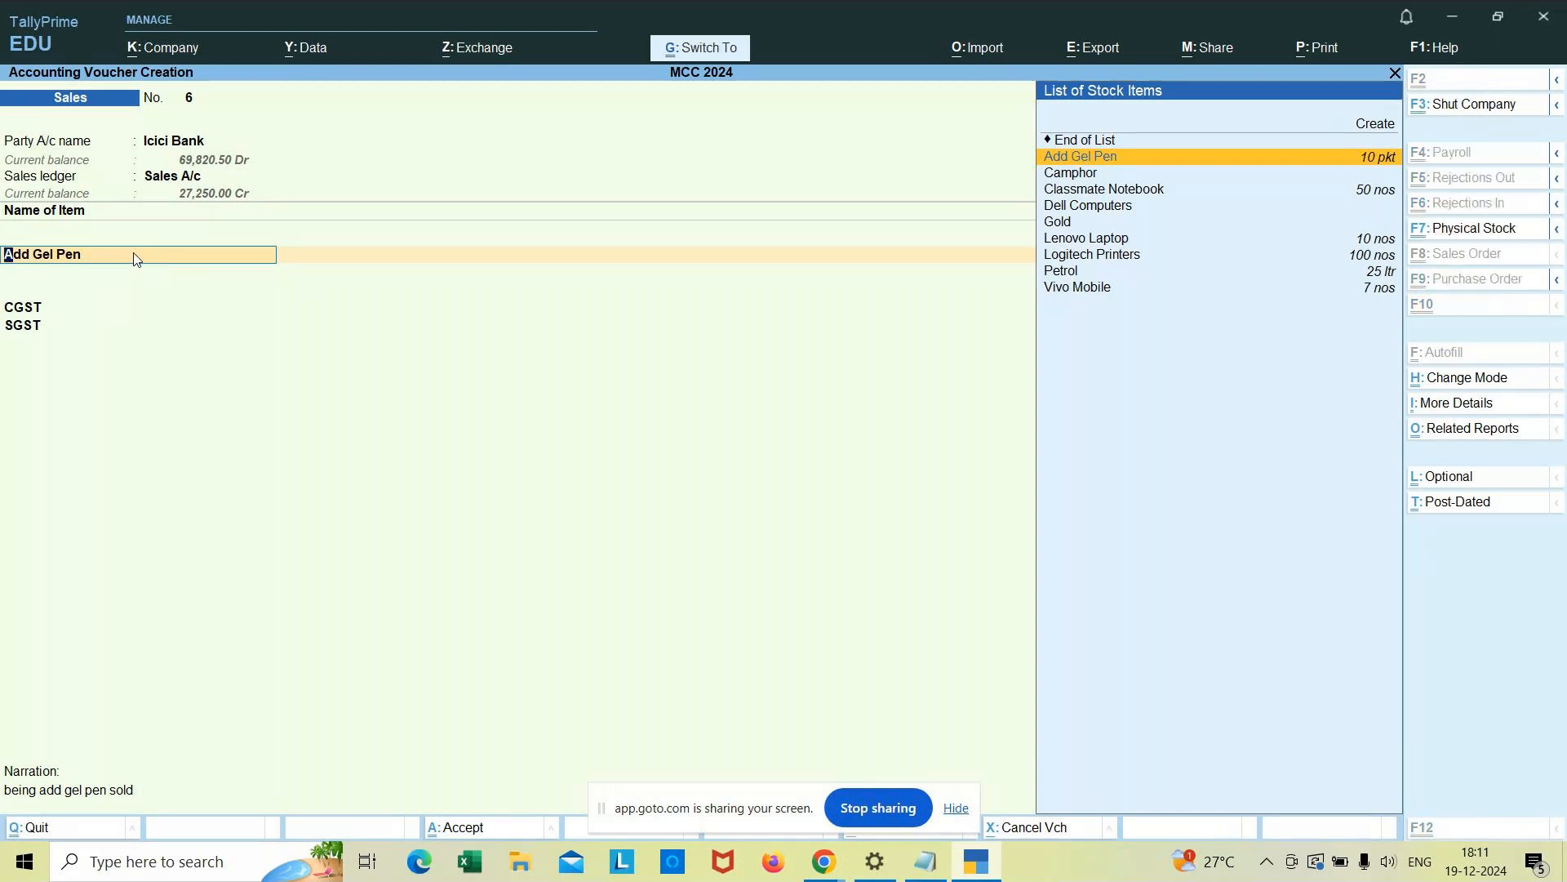
pyautogui.hotkey('ctrl', 'Return')
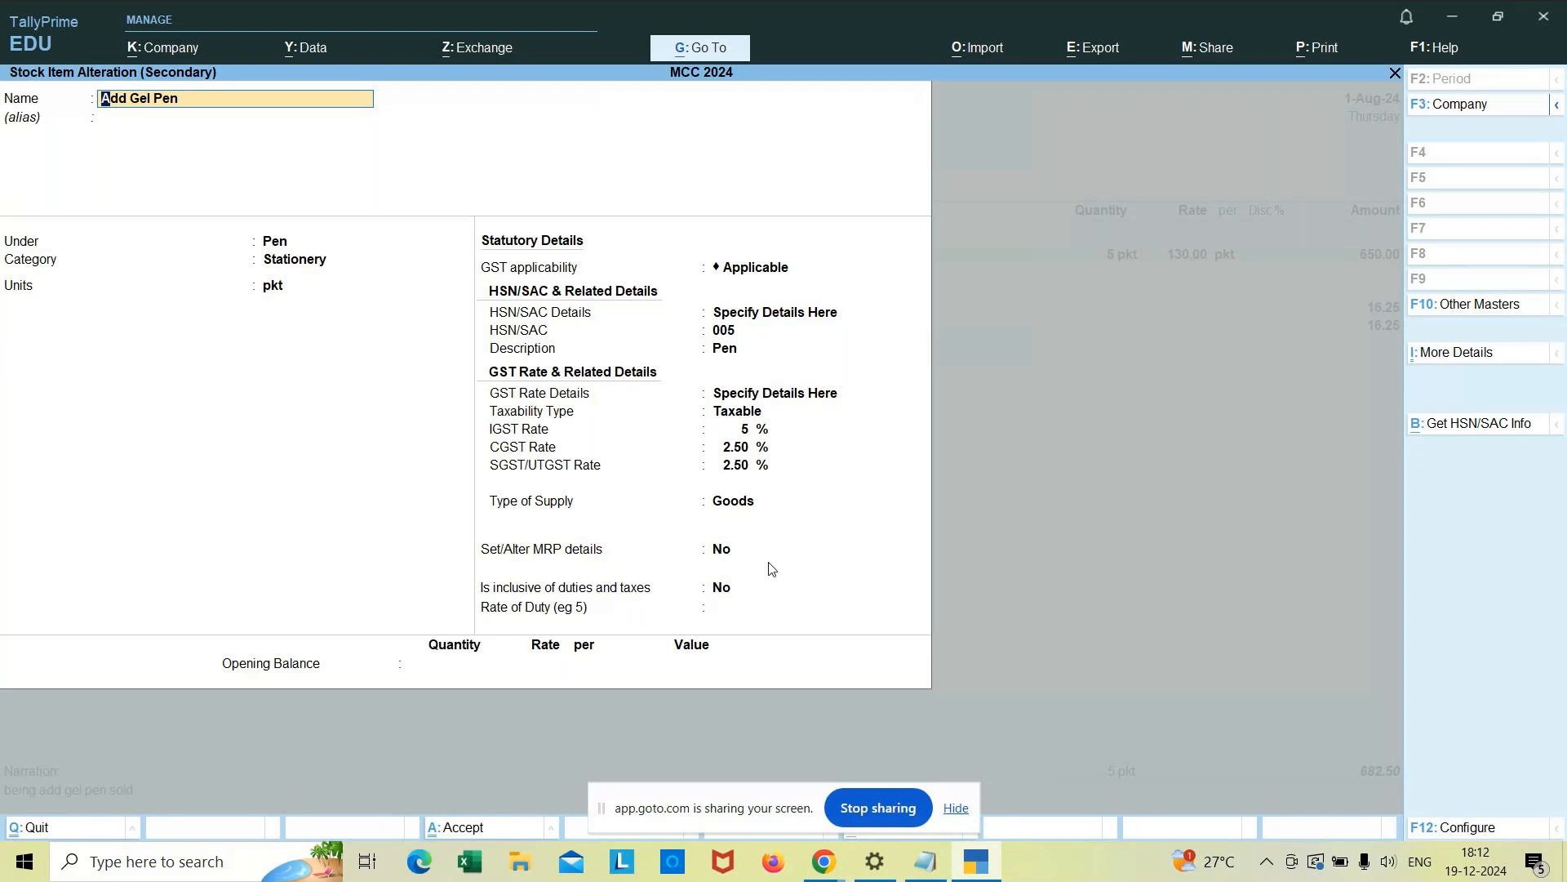
pyautogui.press('ctrl')
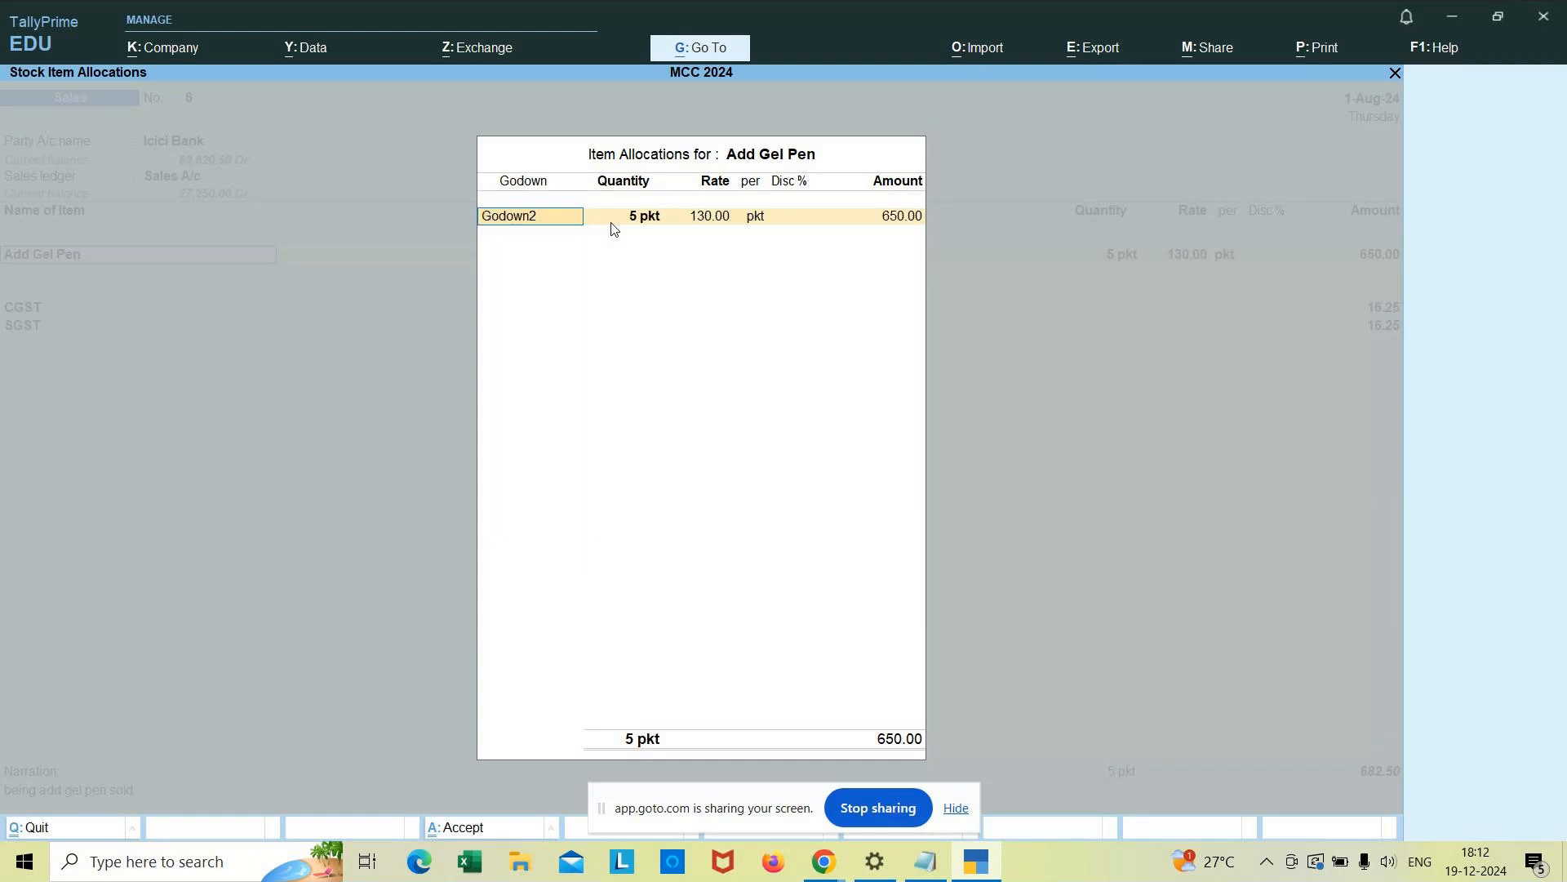
# Step: Clear the godown in the Add Gel Pen allocation, reselect Godown2 and keep 5 pkt at 130 per pkt
pyautogui.press('BackSpace')
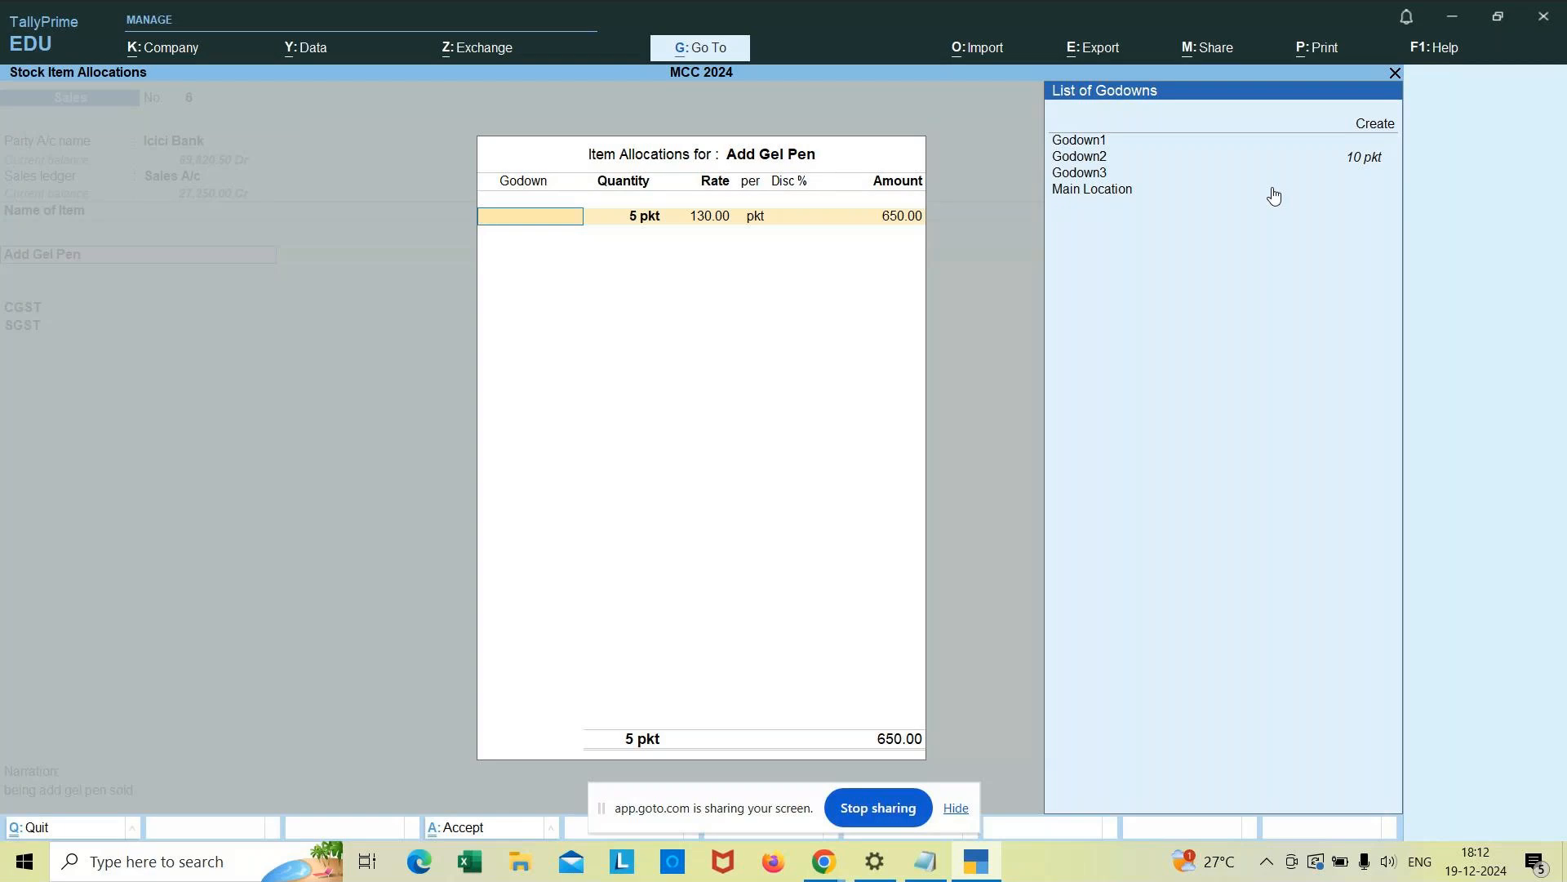
pyautogui.click(1371, 161)
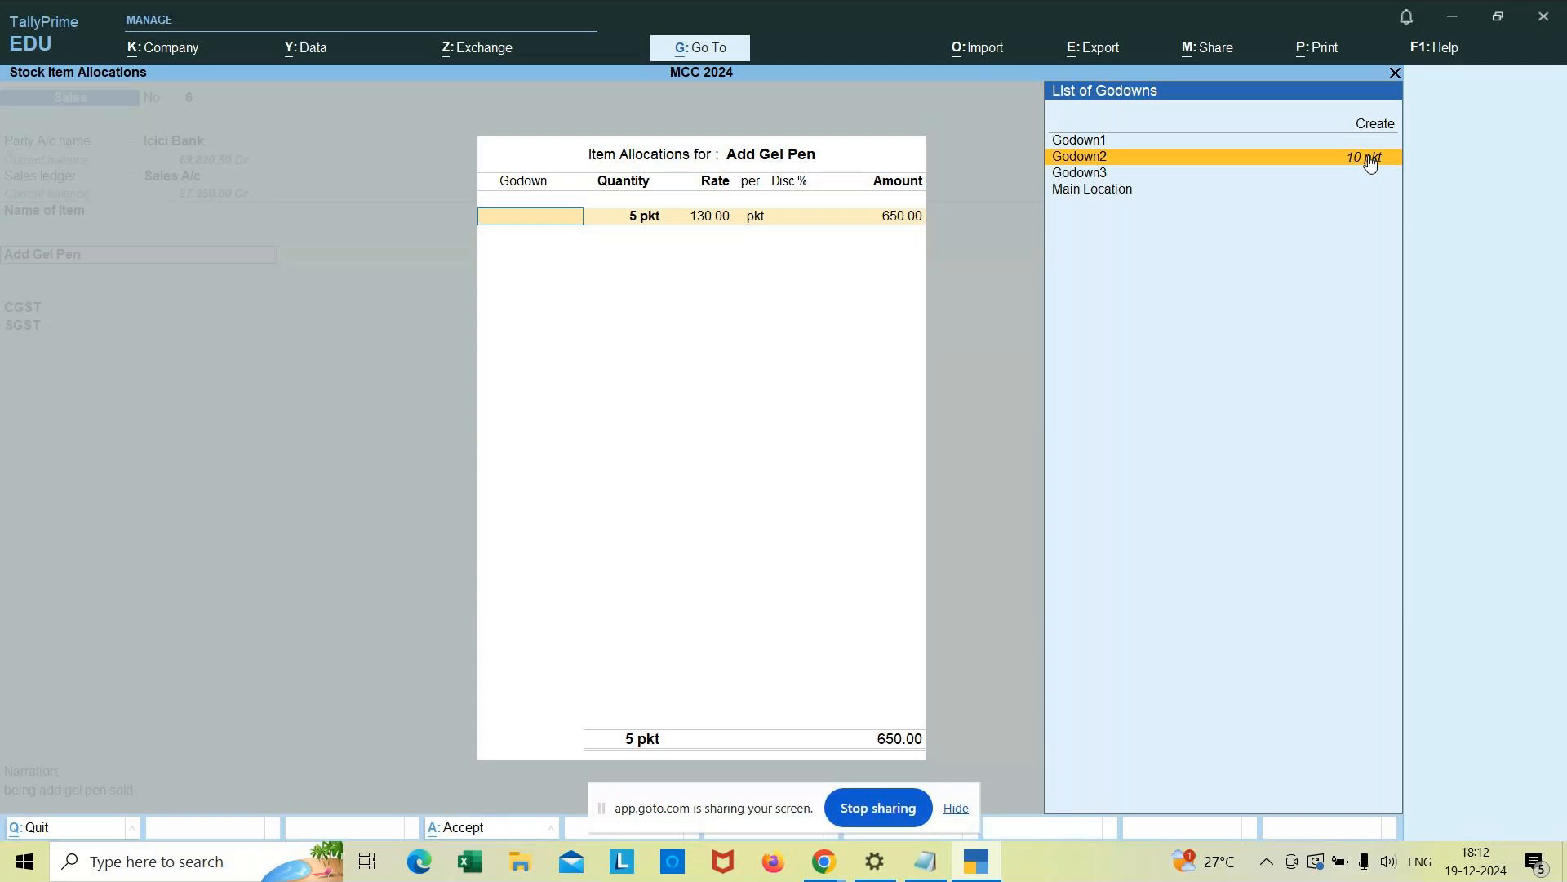
pyautogui.click(1370, 162)
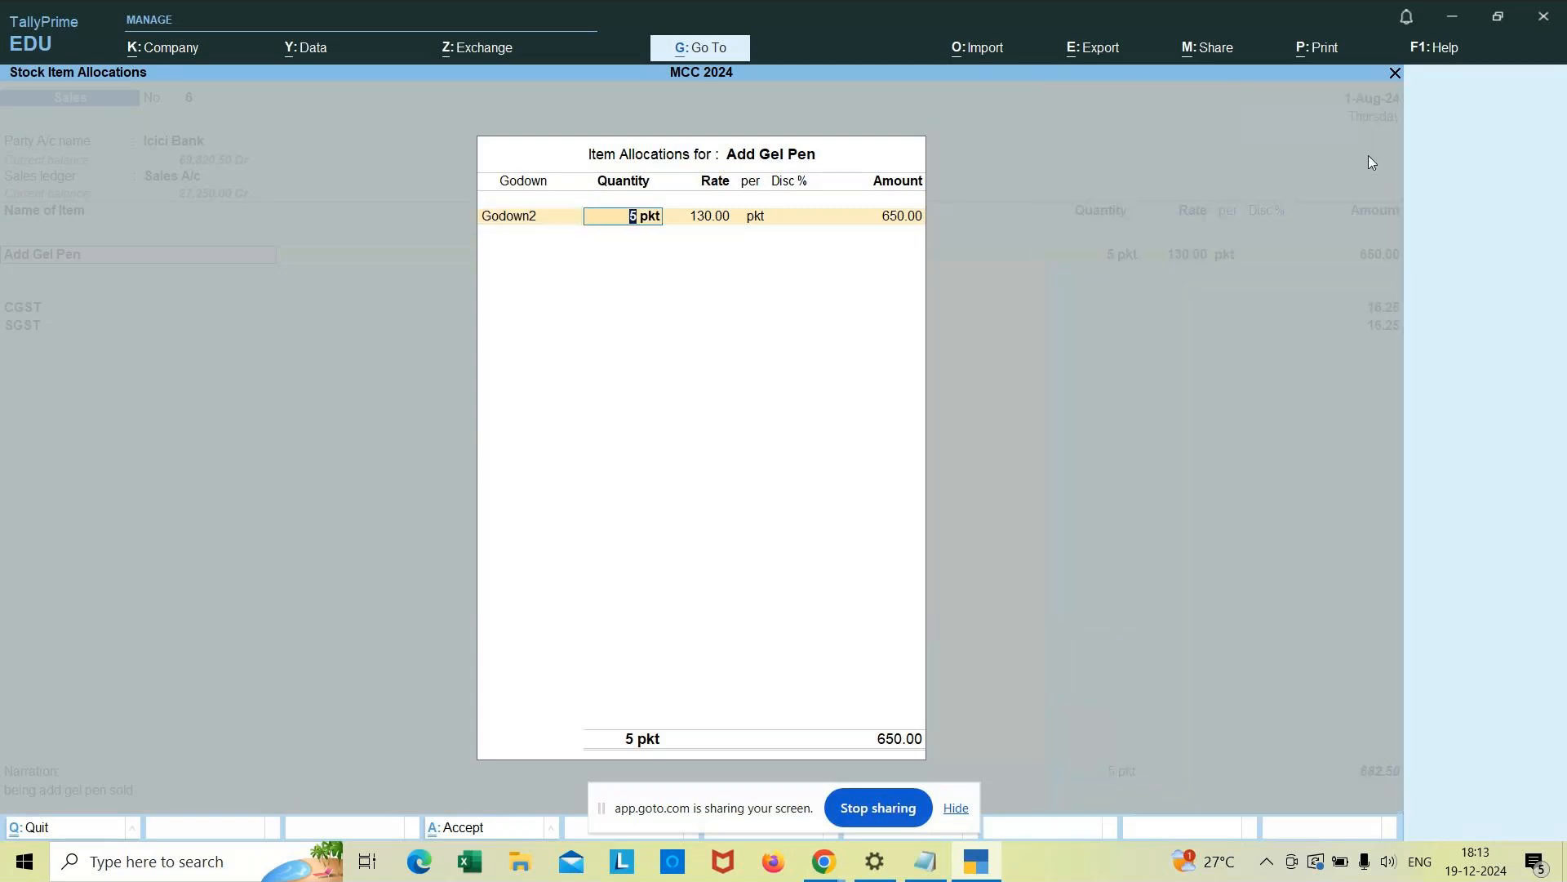
pyautogui.press('Return')
pyautogui.press('Return')
pyautogui.press('Return')
pyautogui.press('Return')
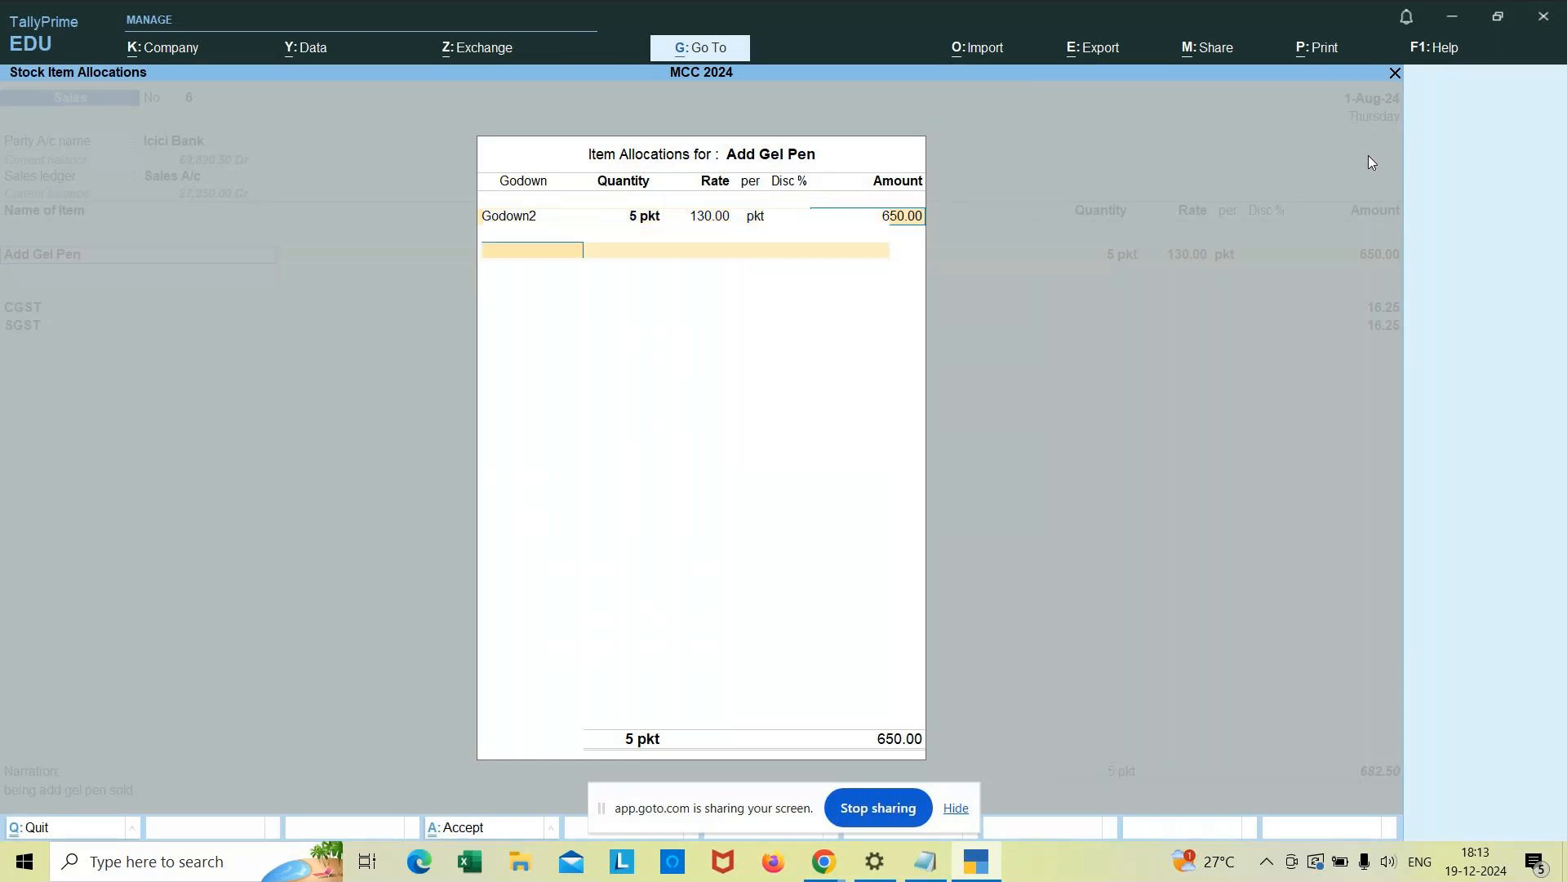
pyautogui.press('Return')
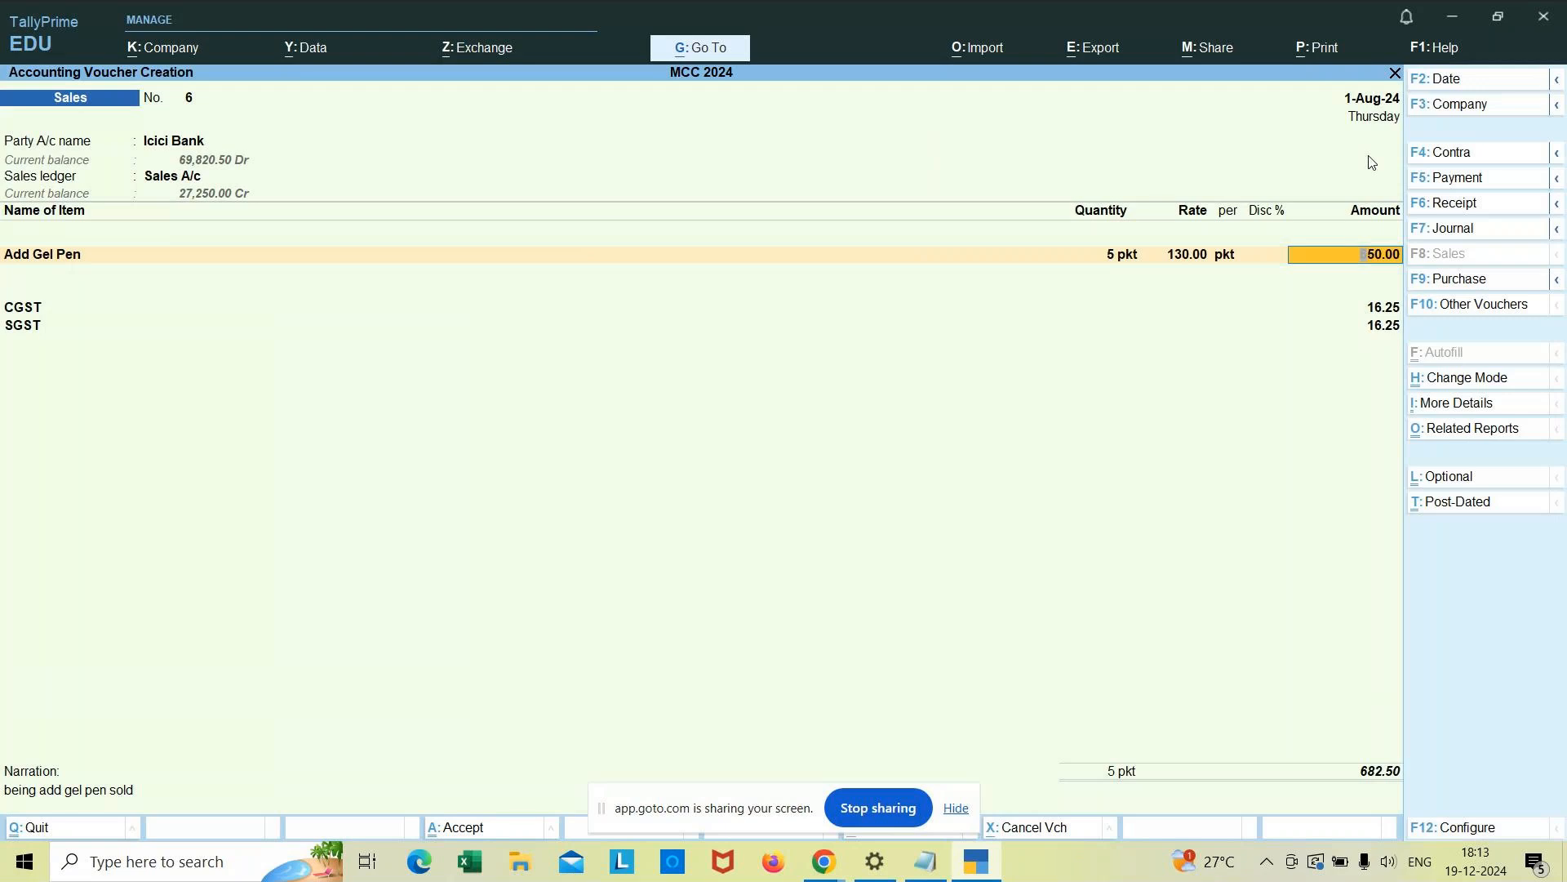
# Step: Confirm the remaining lines, bank allocation and narration, save the Add Gel Pen sales voucher, and quit voucher entry to the Gateway of Tally
pyautogui.press('Return')
pyautogui.press('Return')
pyautogui.press('Return')
pyautogui.press('Return')
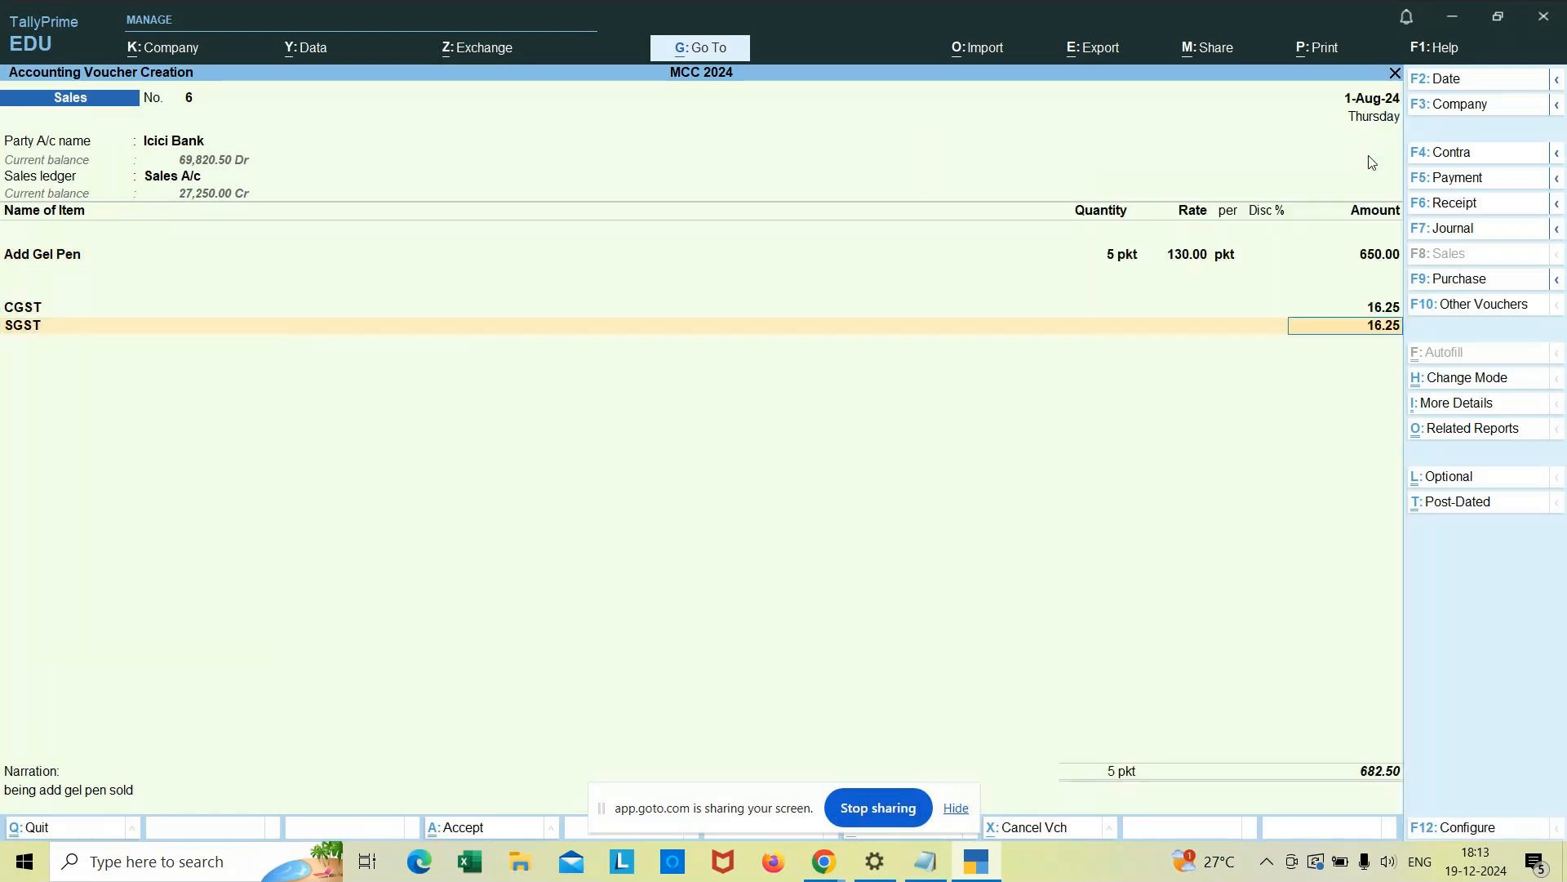
pyautogui.press('Return')
pyautogui.press('Return')
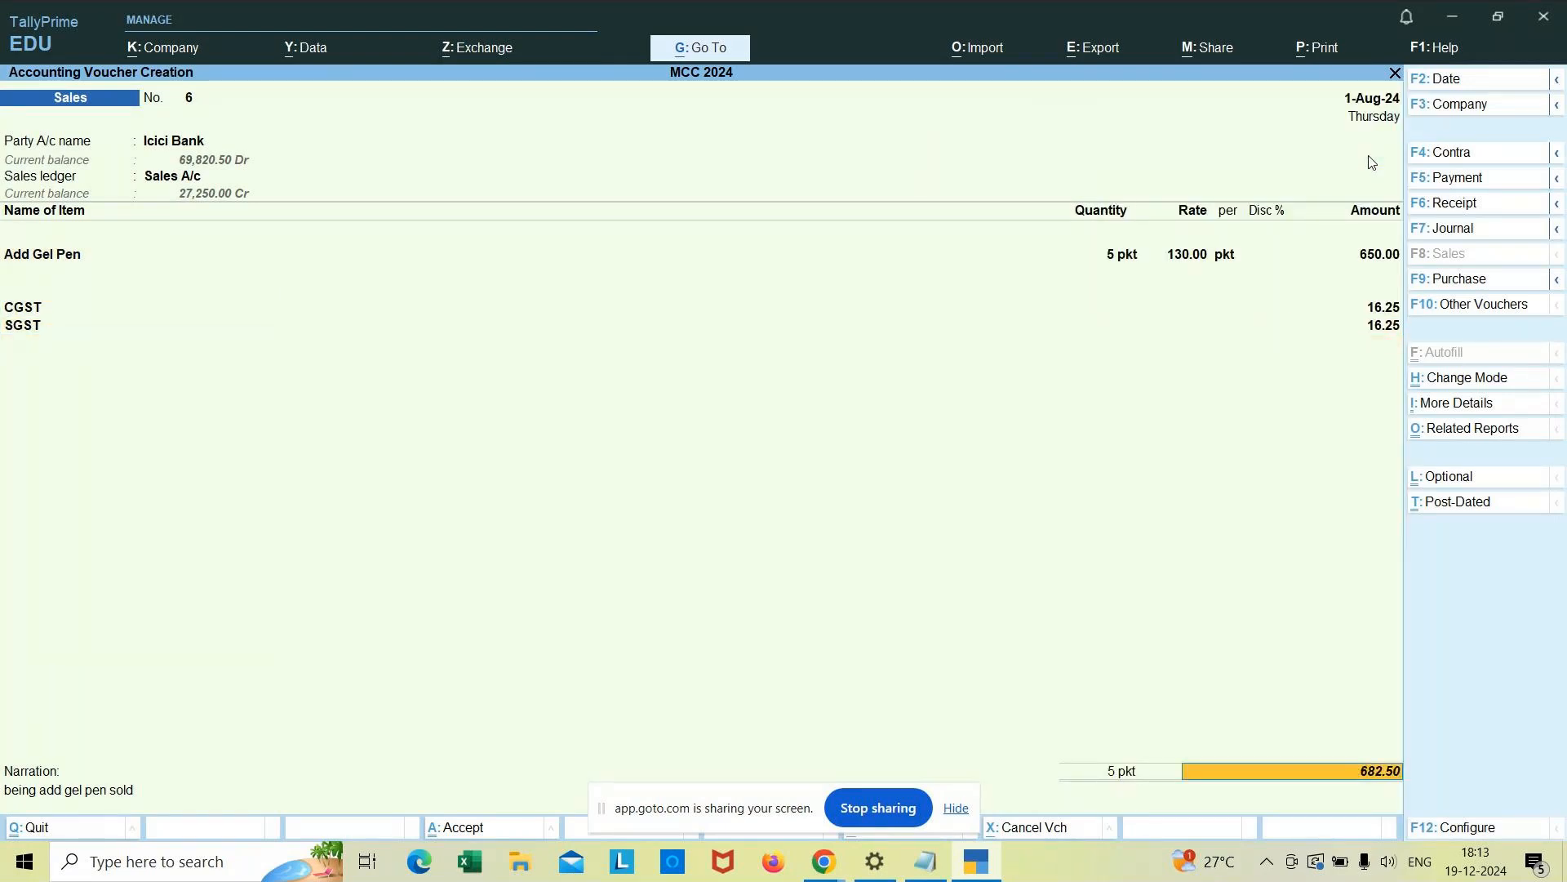
pyautogui.press('Return')
pyautogui.press('Return')
pyautogui.press('Return')
pyautogui.press('Return')
pyautogui.press('Return')
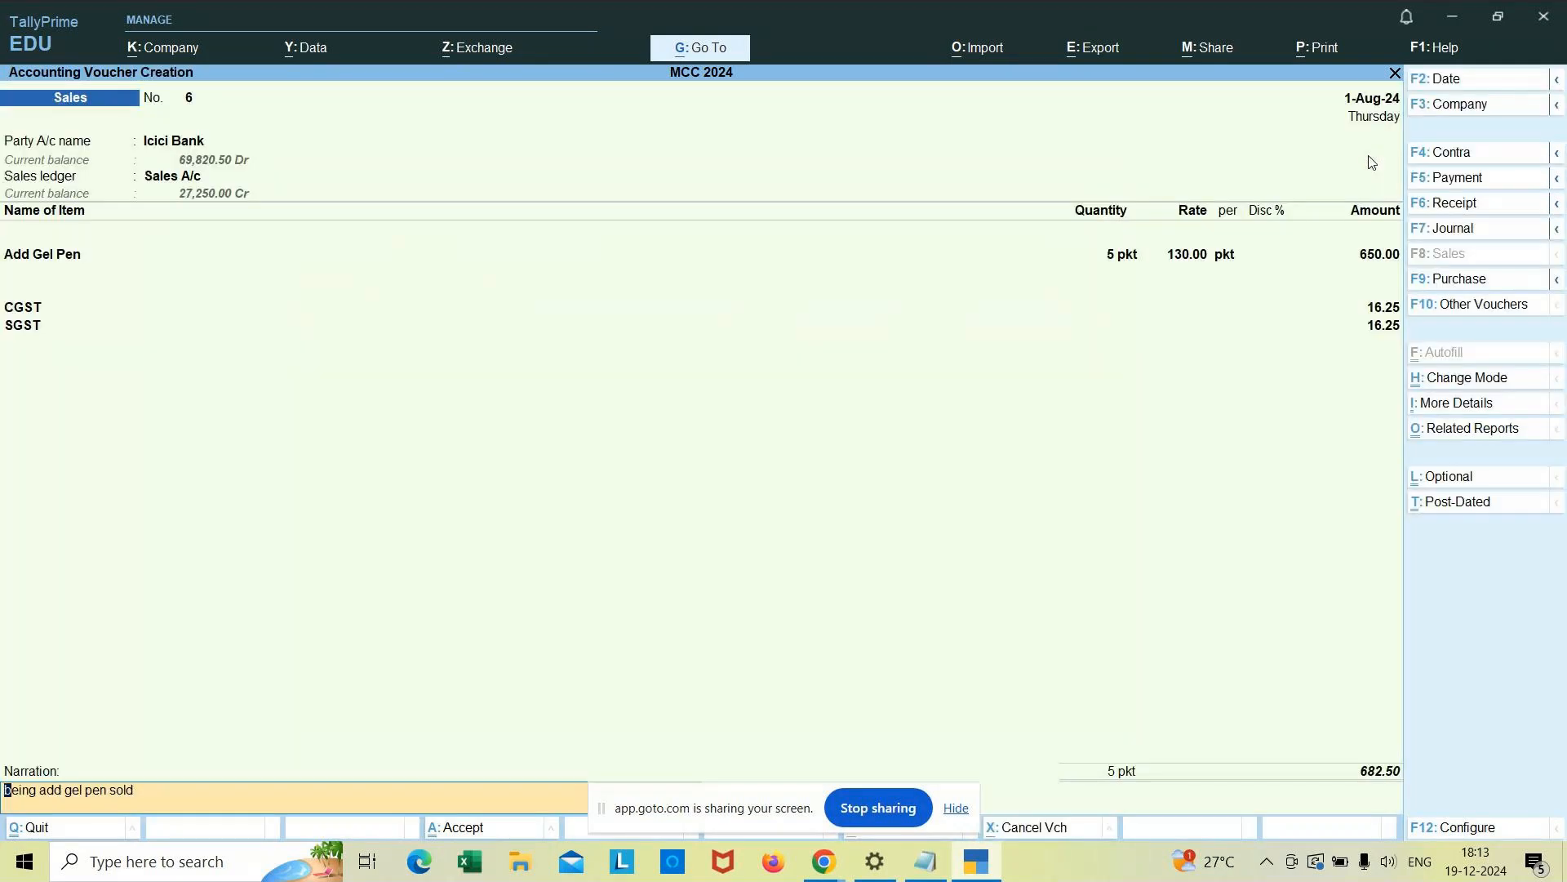
pyautogui.press('Return')
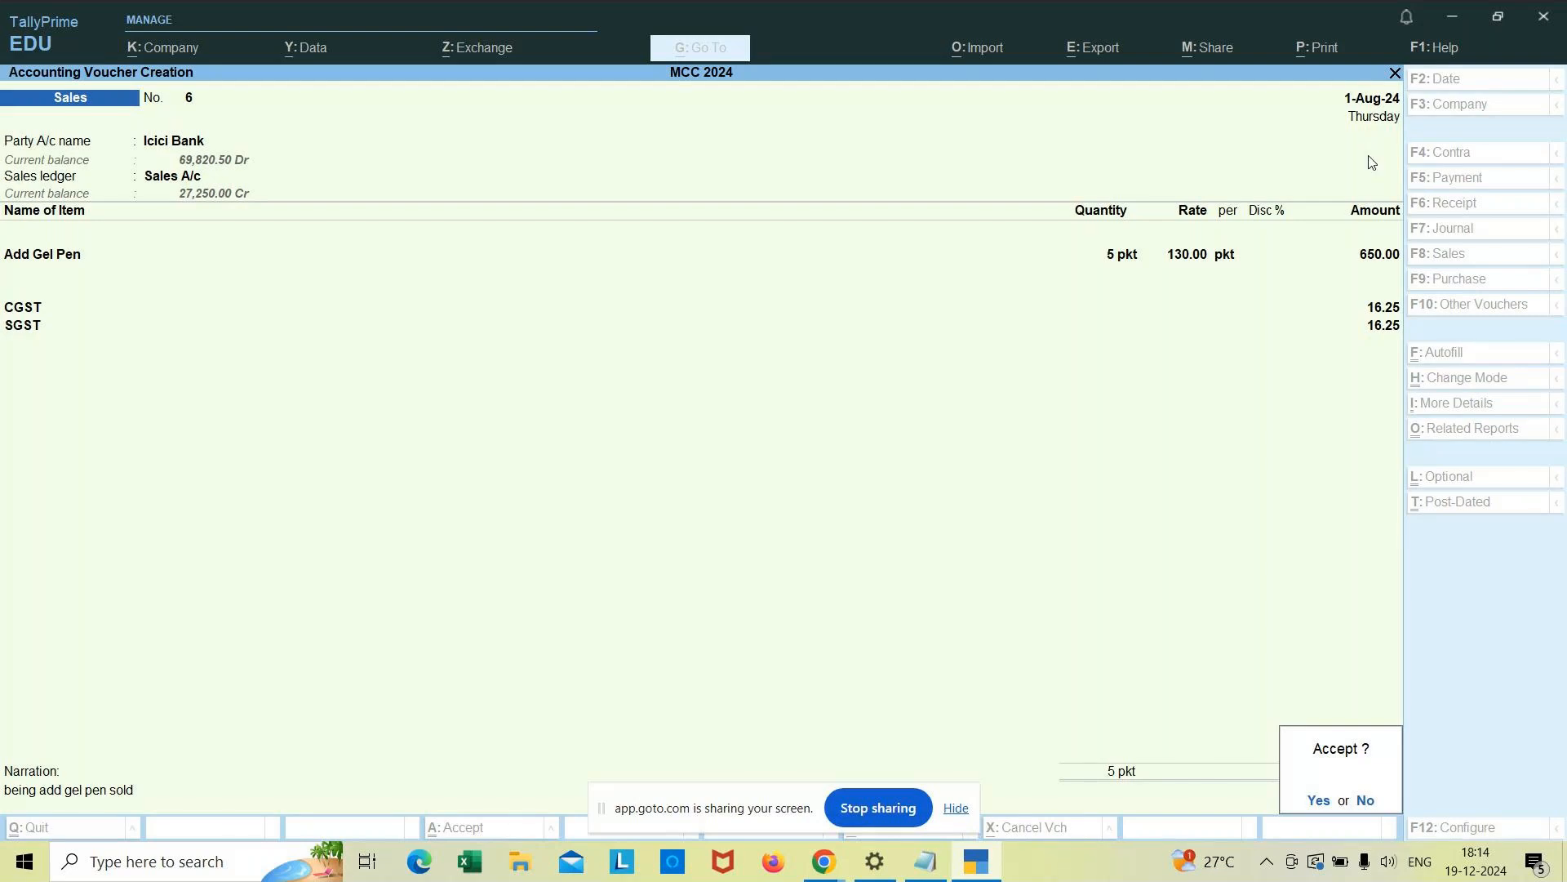
pyautogui.press('Return')
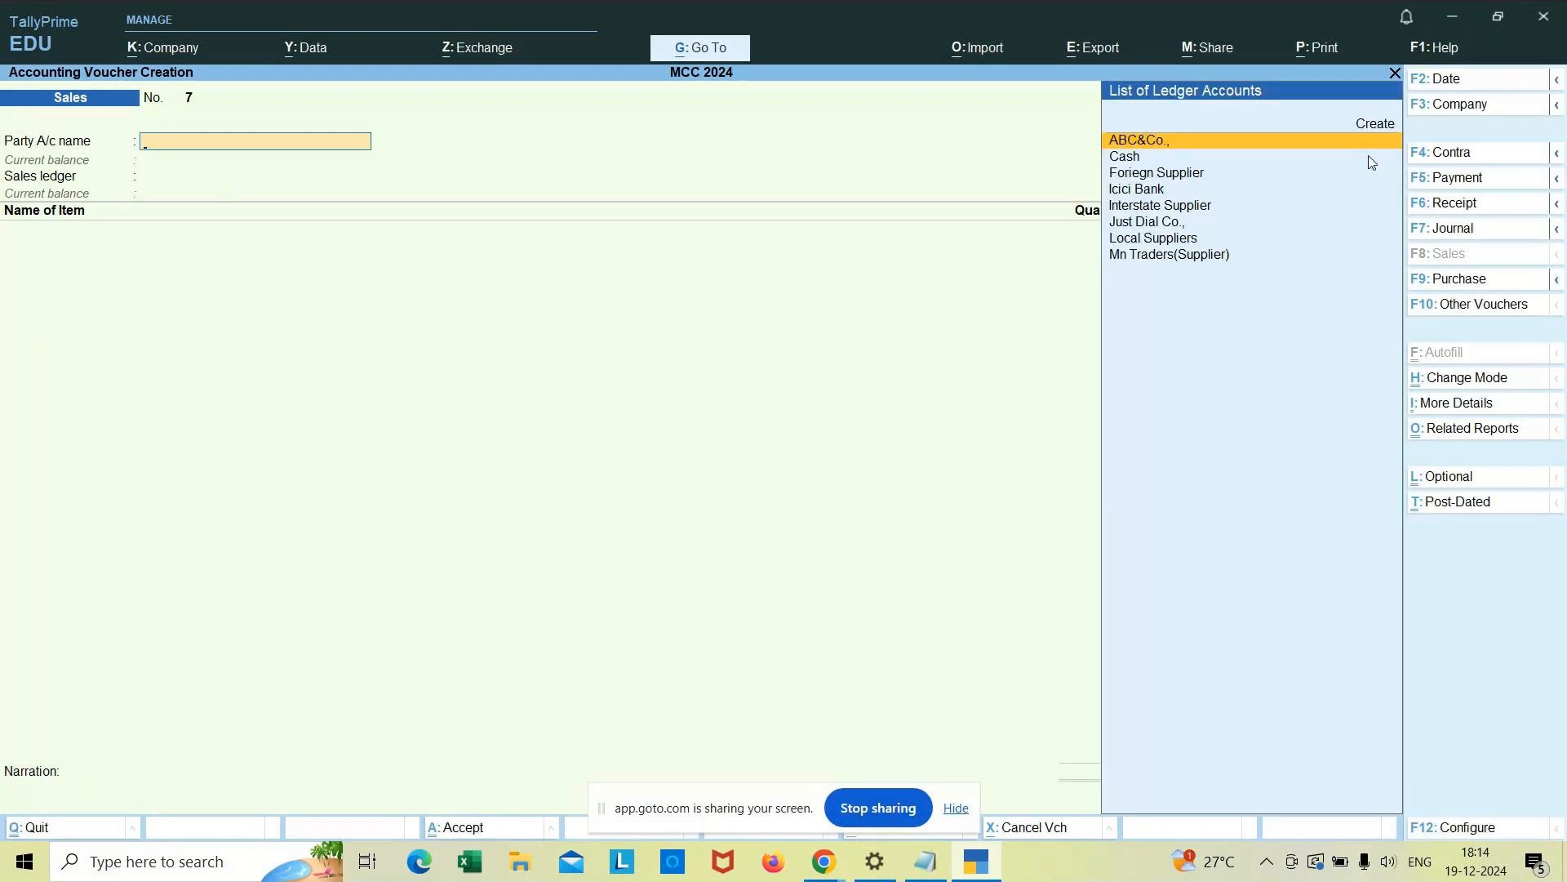
pyautogui.press('Escape')
pyautogui.press('Return')
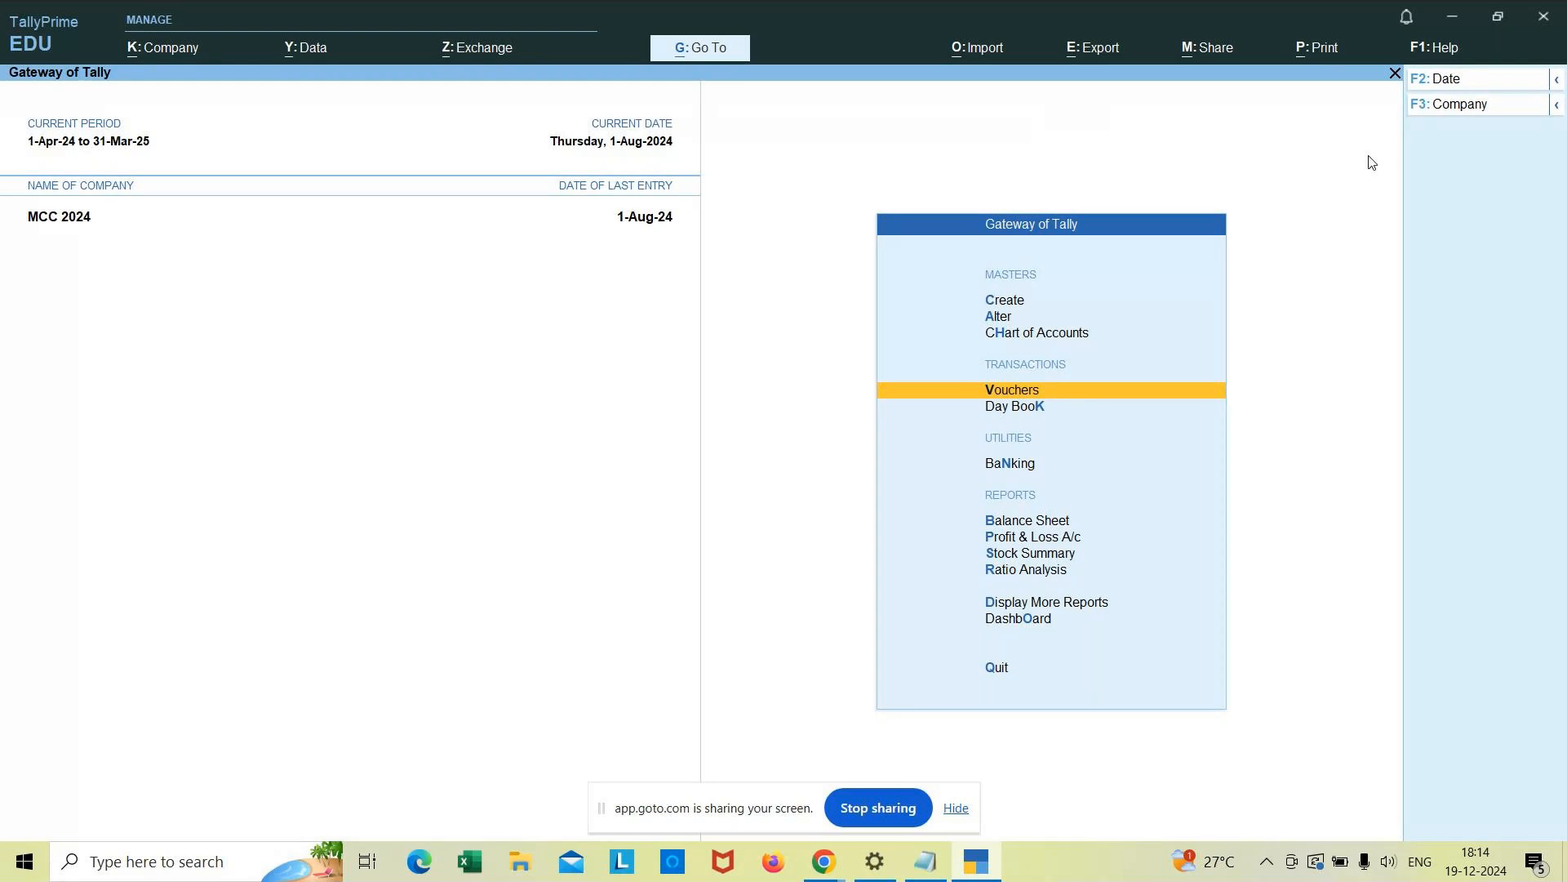
# Step: Open the company details of MCC 2024 for alteration, examine the financial year and books beginning dates, and close them
pyautogui.press('Up')
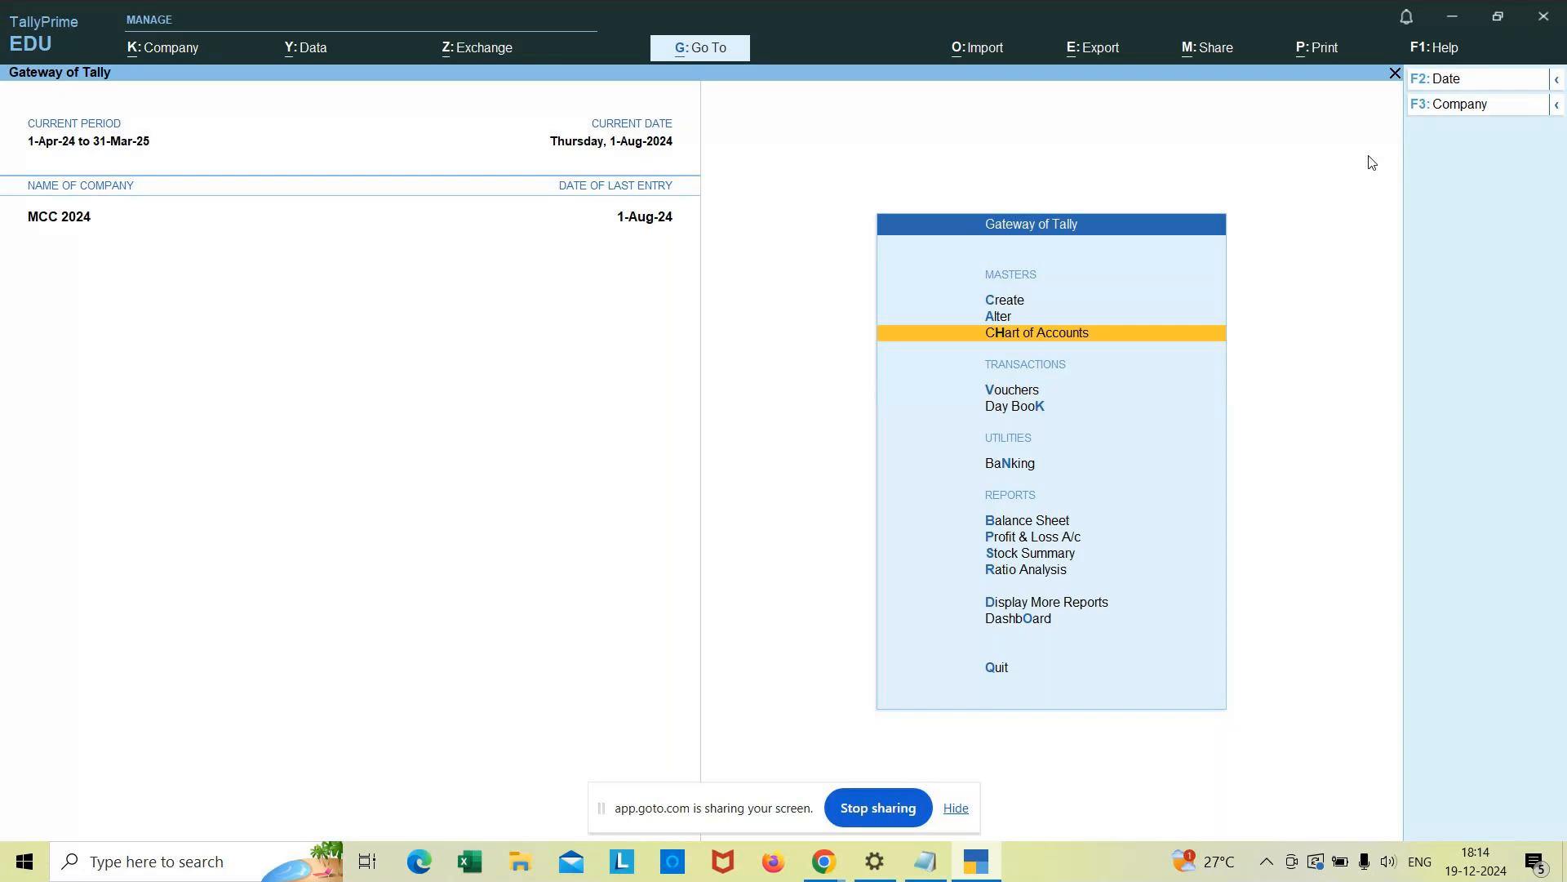
pyautogui.press('Up')
pyautogui.press('Up')
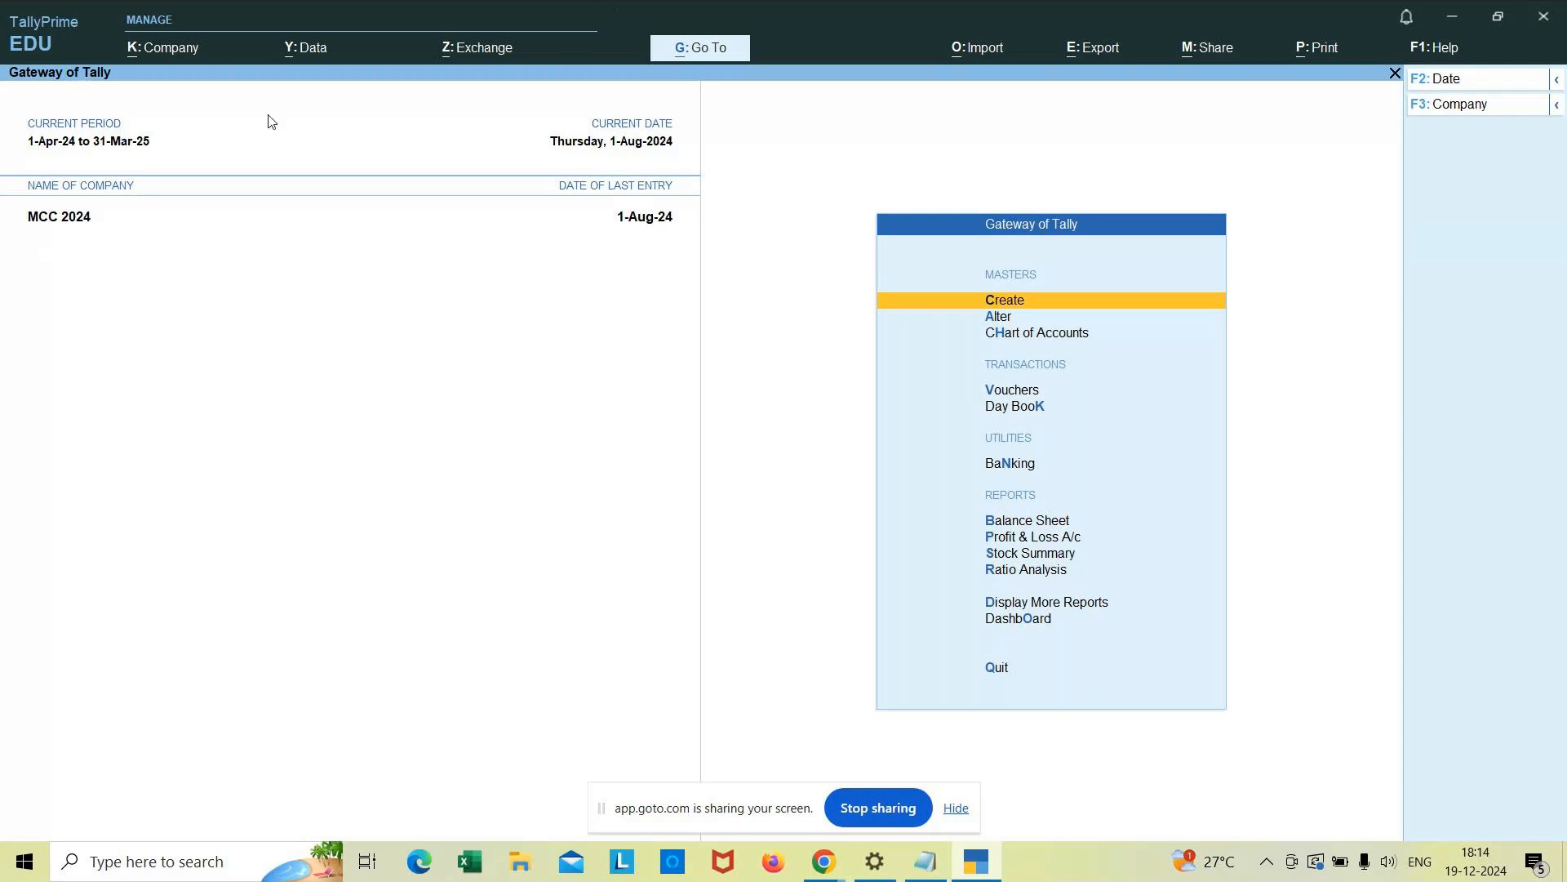
pyautogui.click(168, 53)
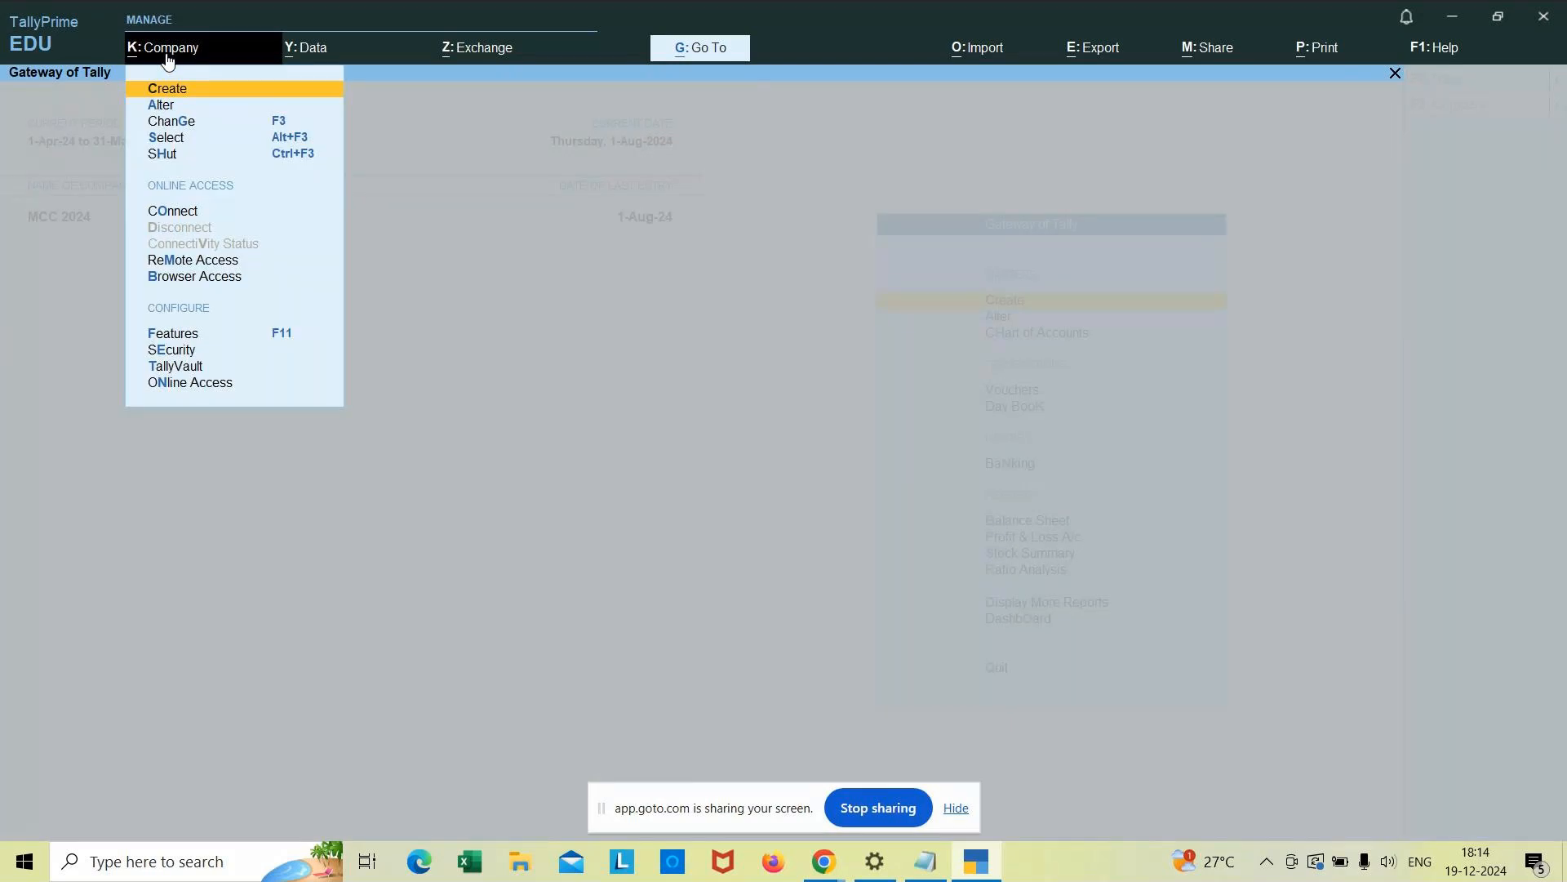
pyautogui.click(164, 107)
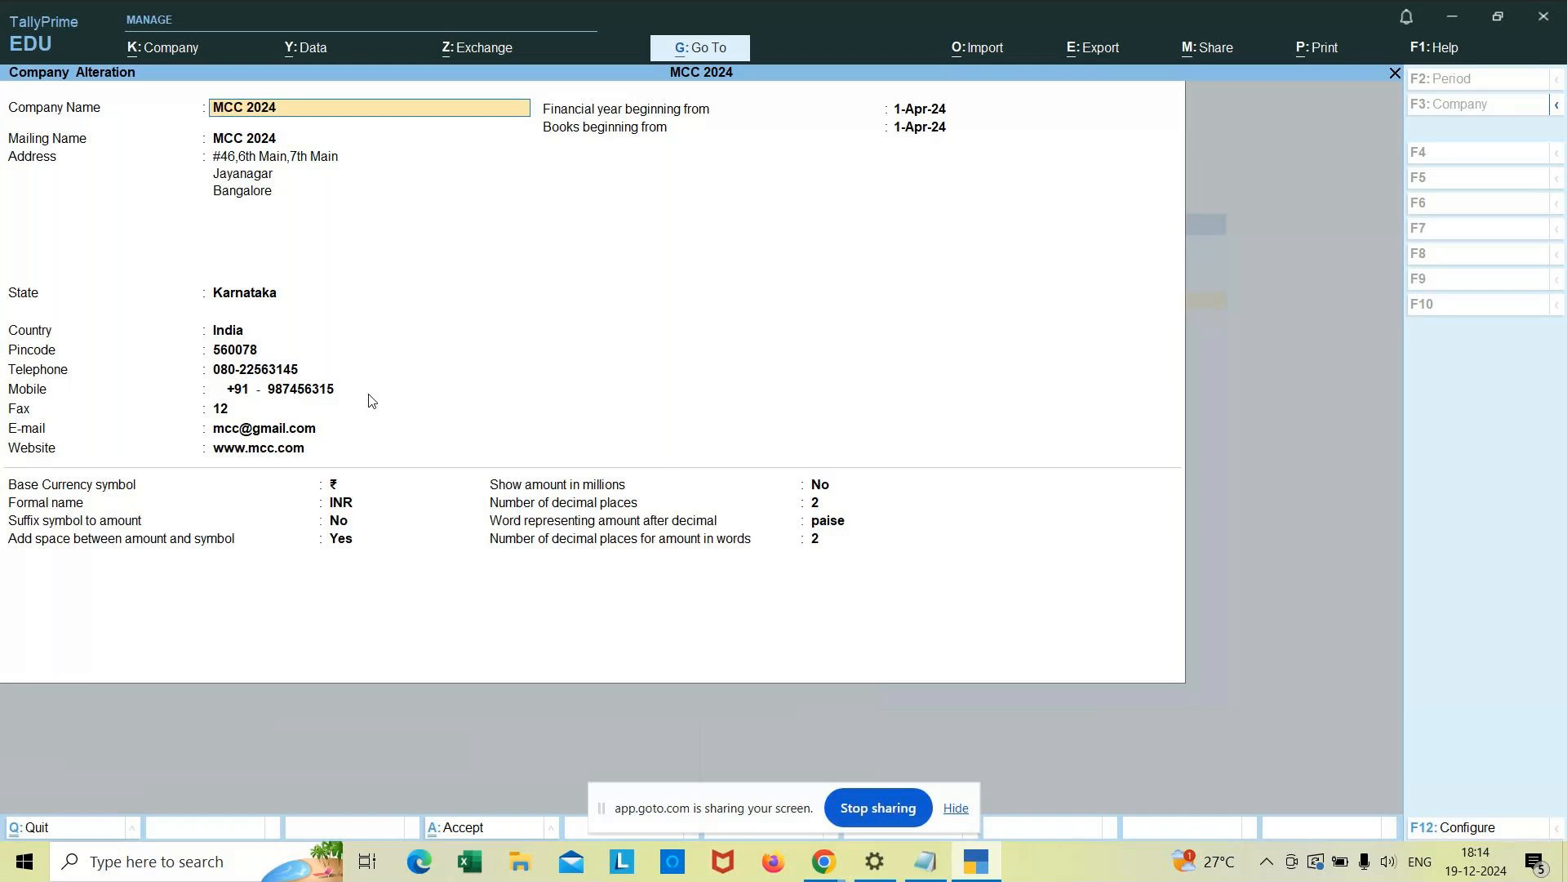
pyautogui.click(904, 134)
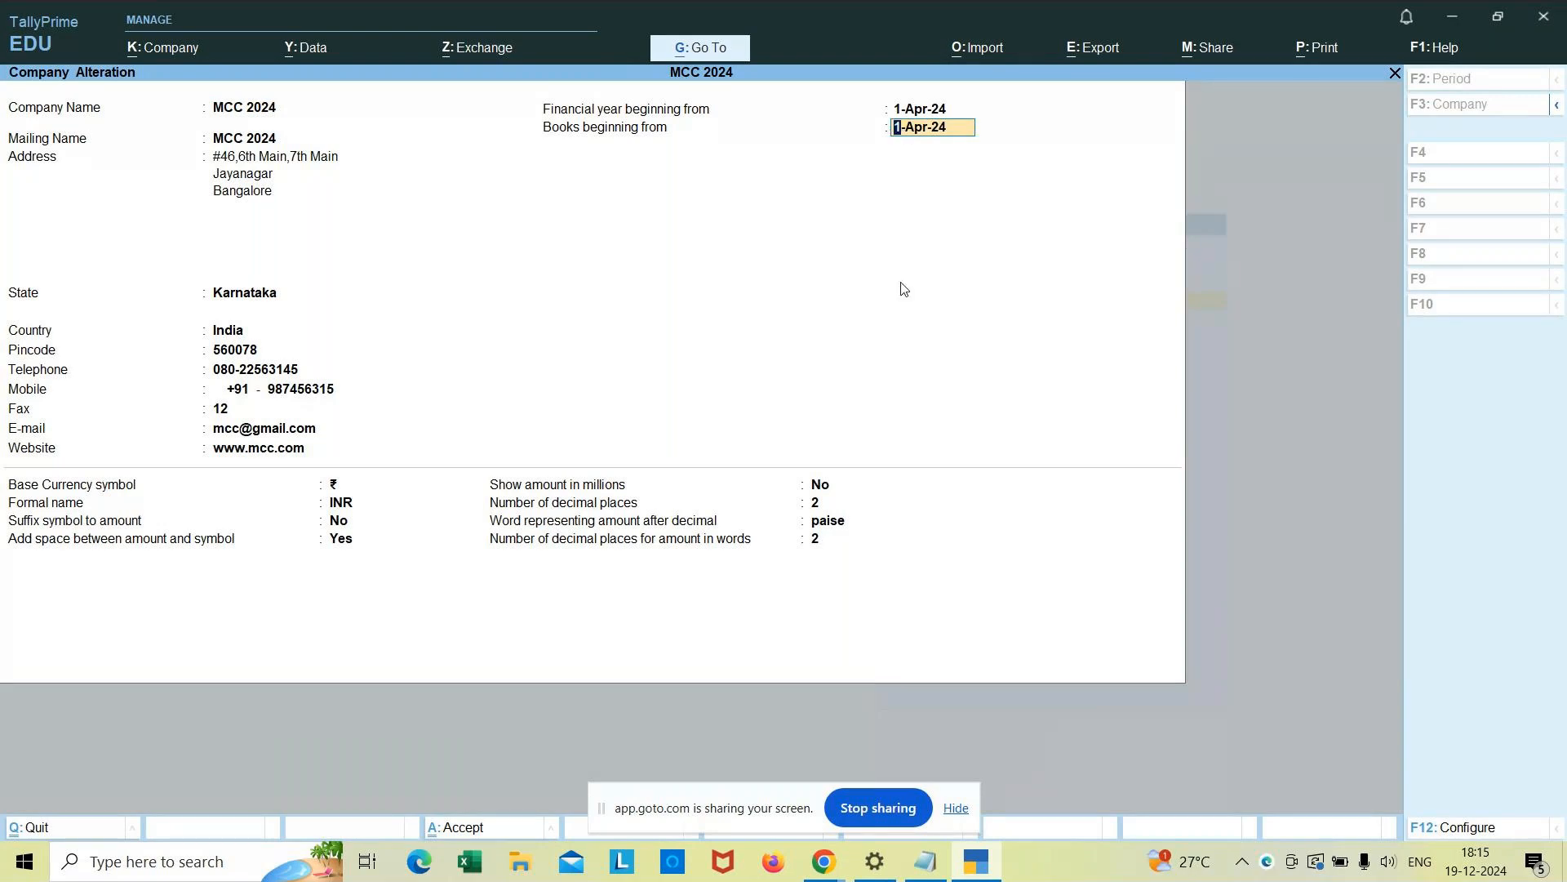
pyautogui.press('ctrl')
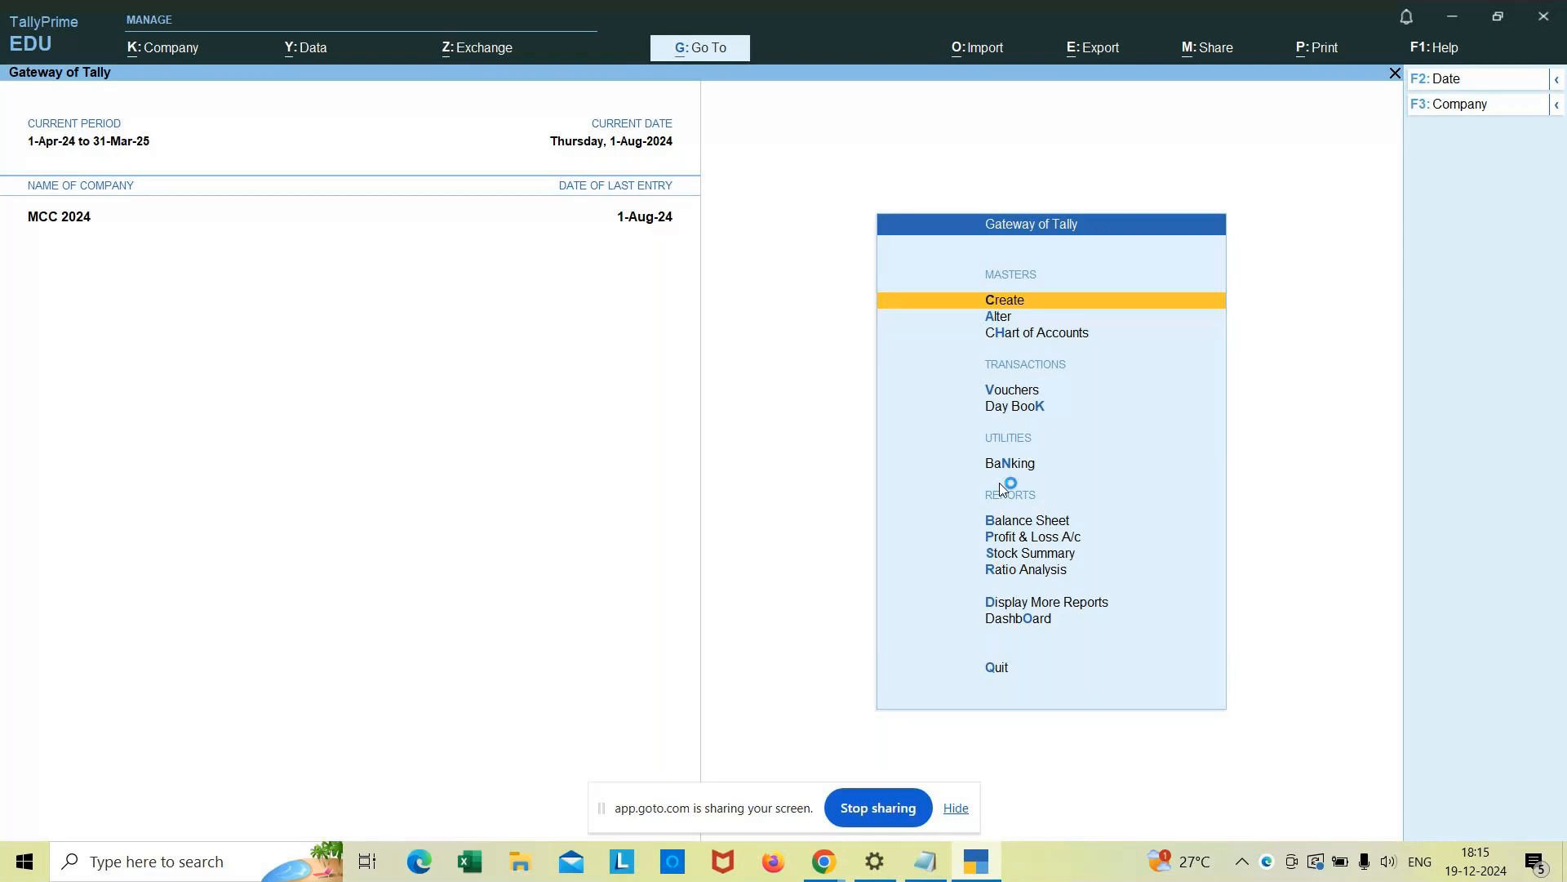
# Step: Open the list of masters for creation and expand it to show all masters, including the inactive ones
pyautogui.click(1063, 306)
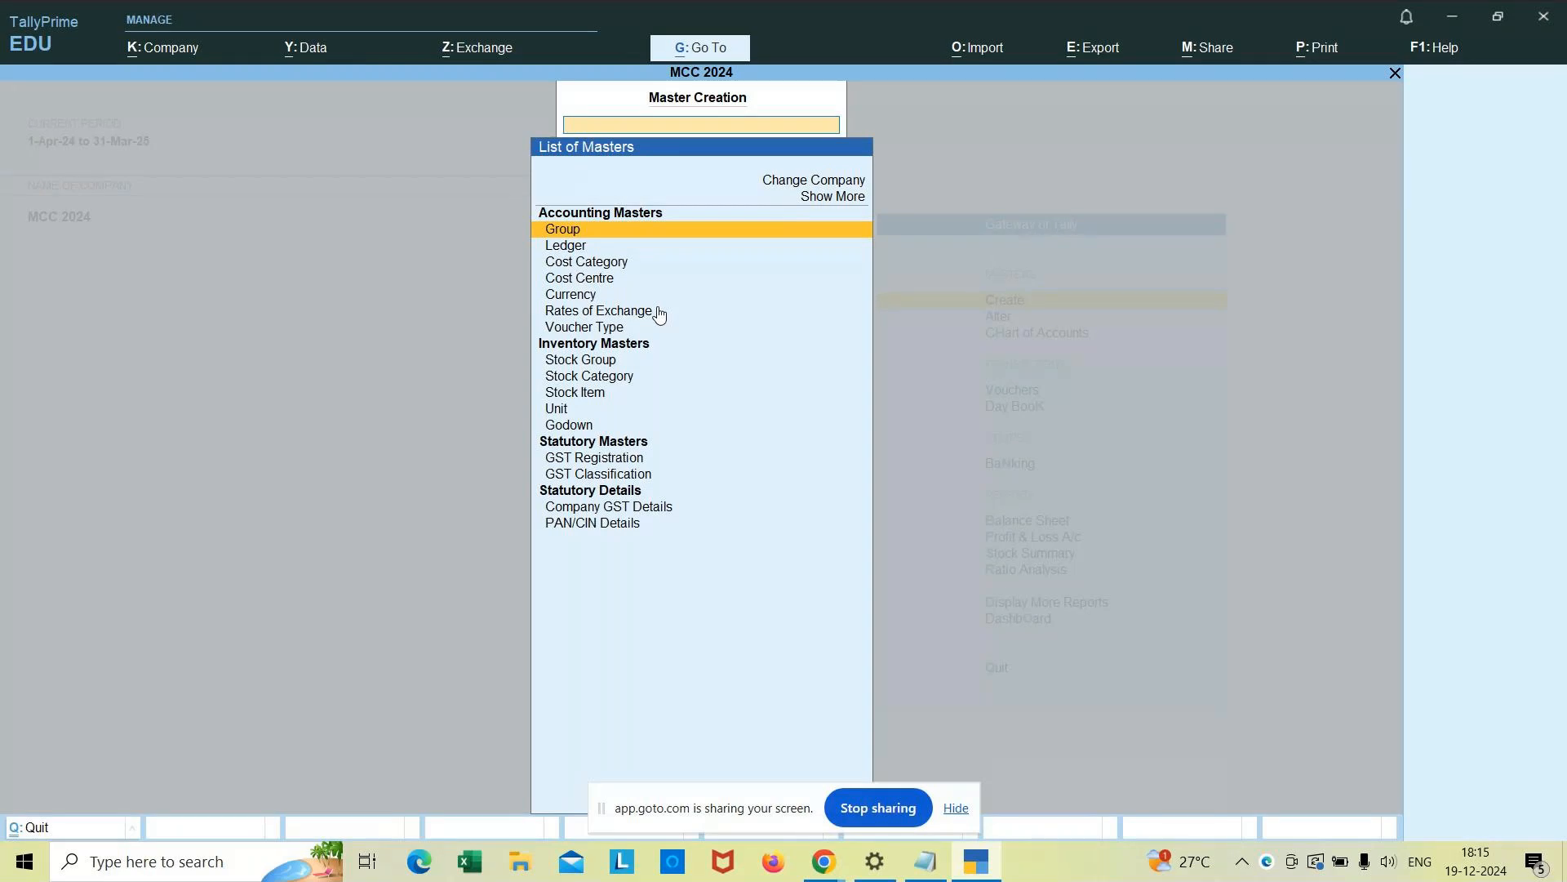
pyautogui.click(828, 202)
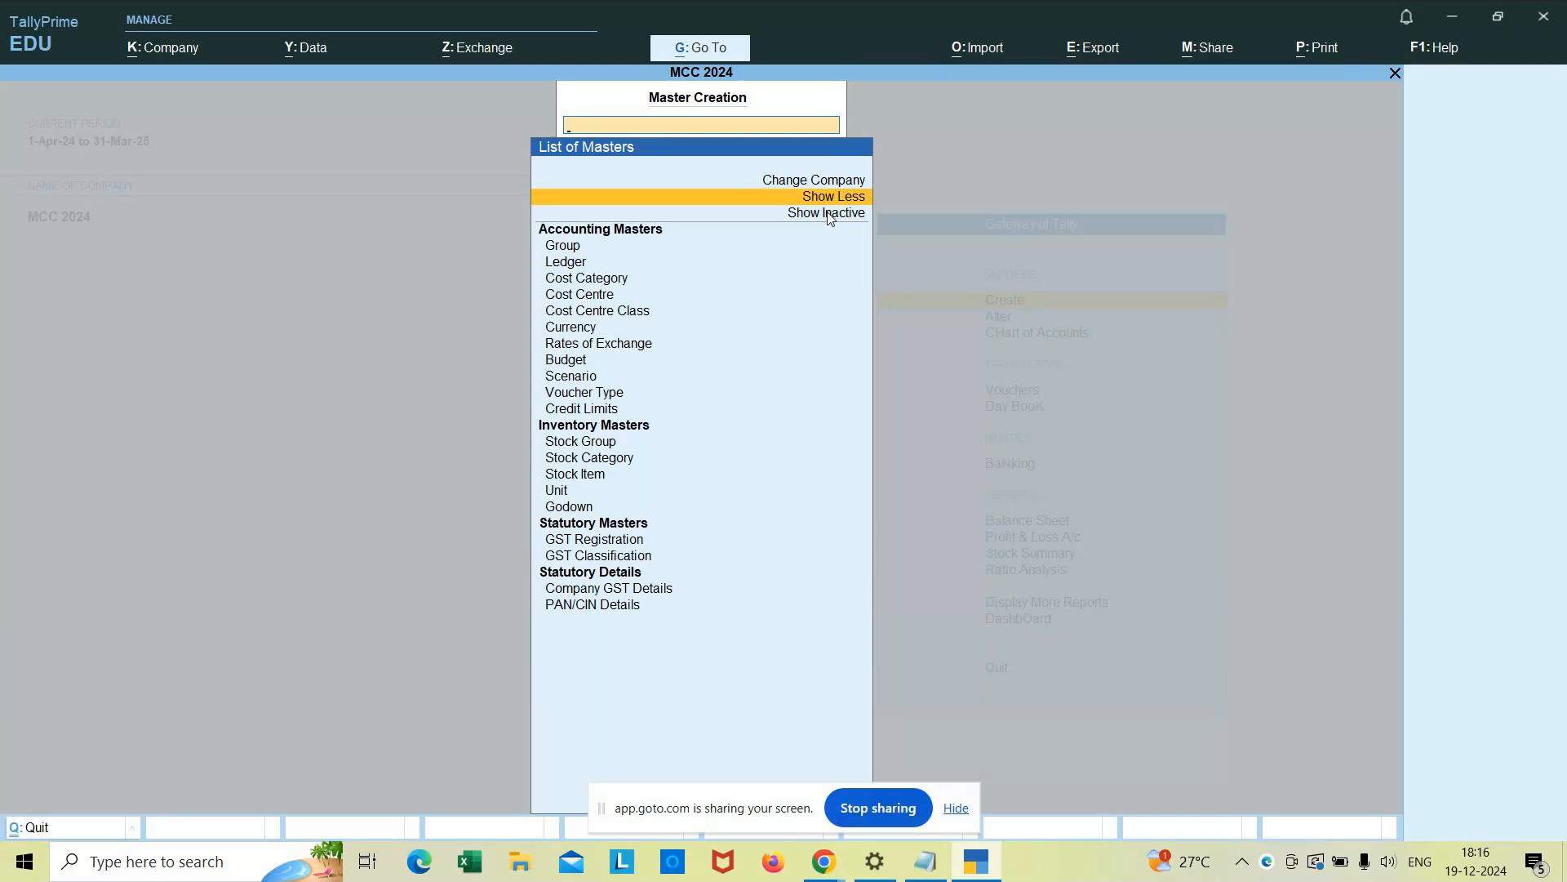
pyautogui.click(829, 218)
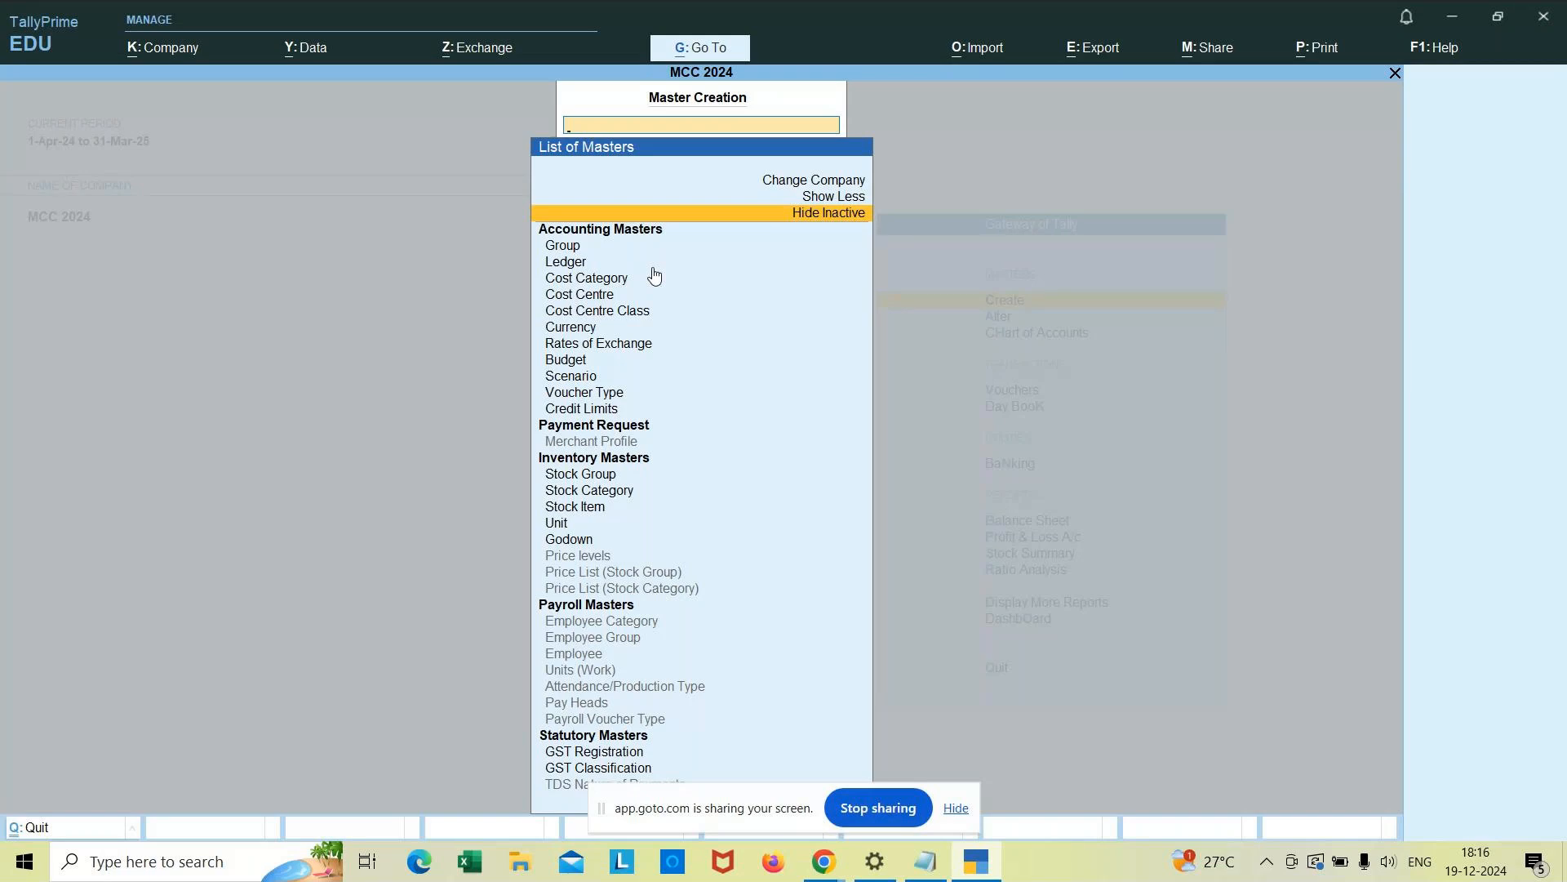
# Step: Create a cost category named Karnataka, allocating revenue items but not non-revenue items
pyautogui.click(654, 277)
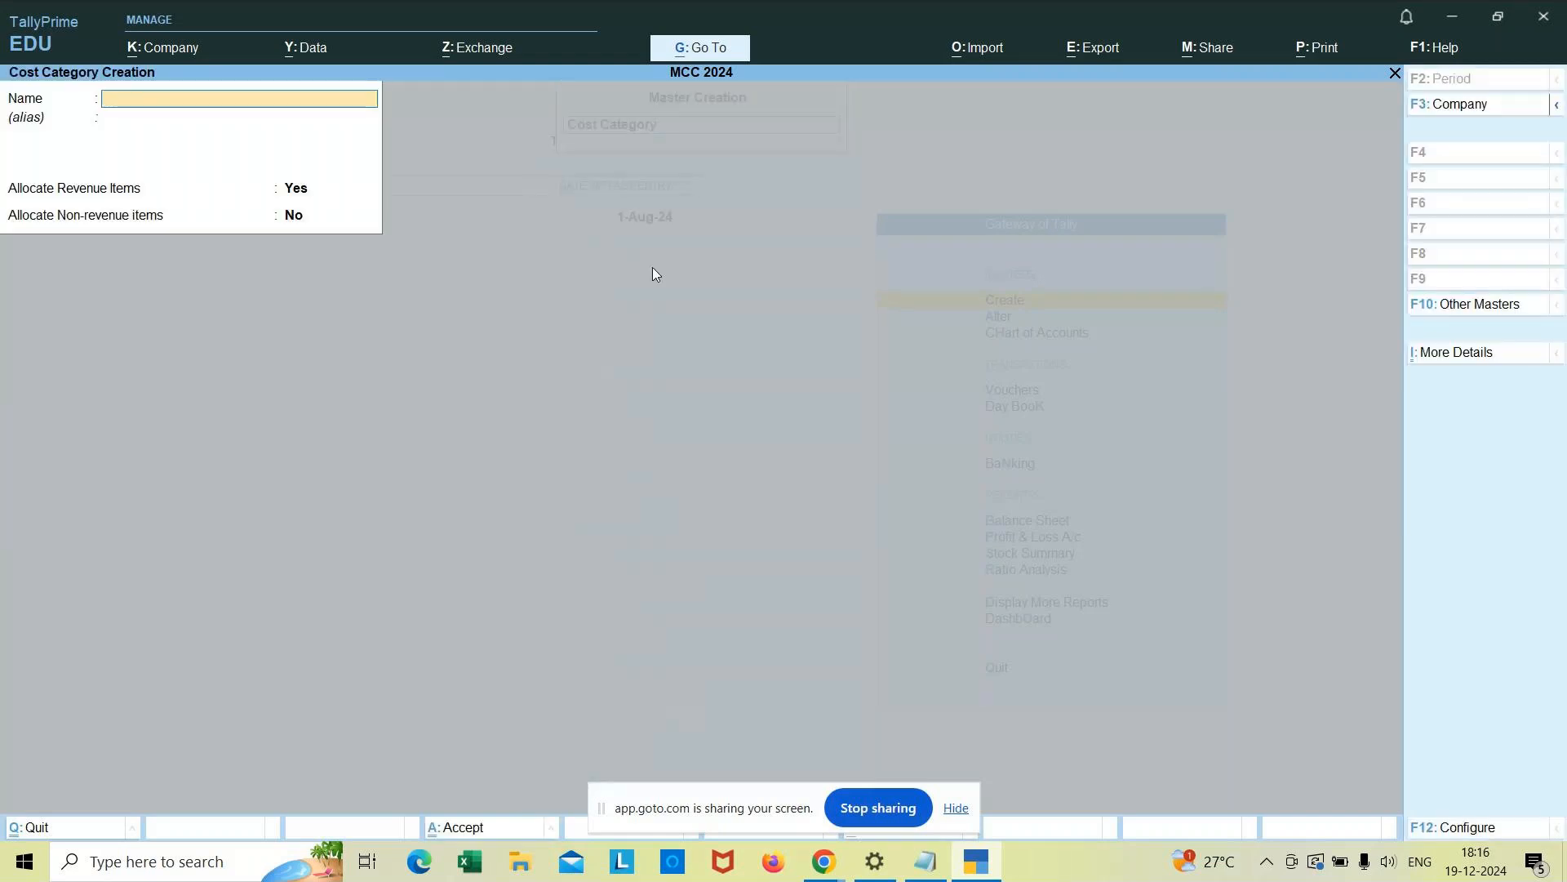
pyautogui.write('Karnataka')
pyautogui.press('Return')
pyautogui.press('Return')
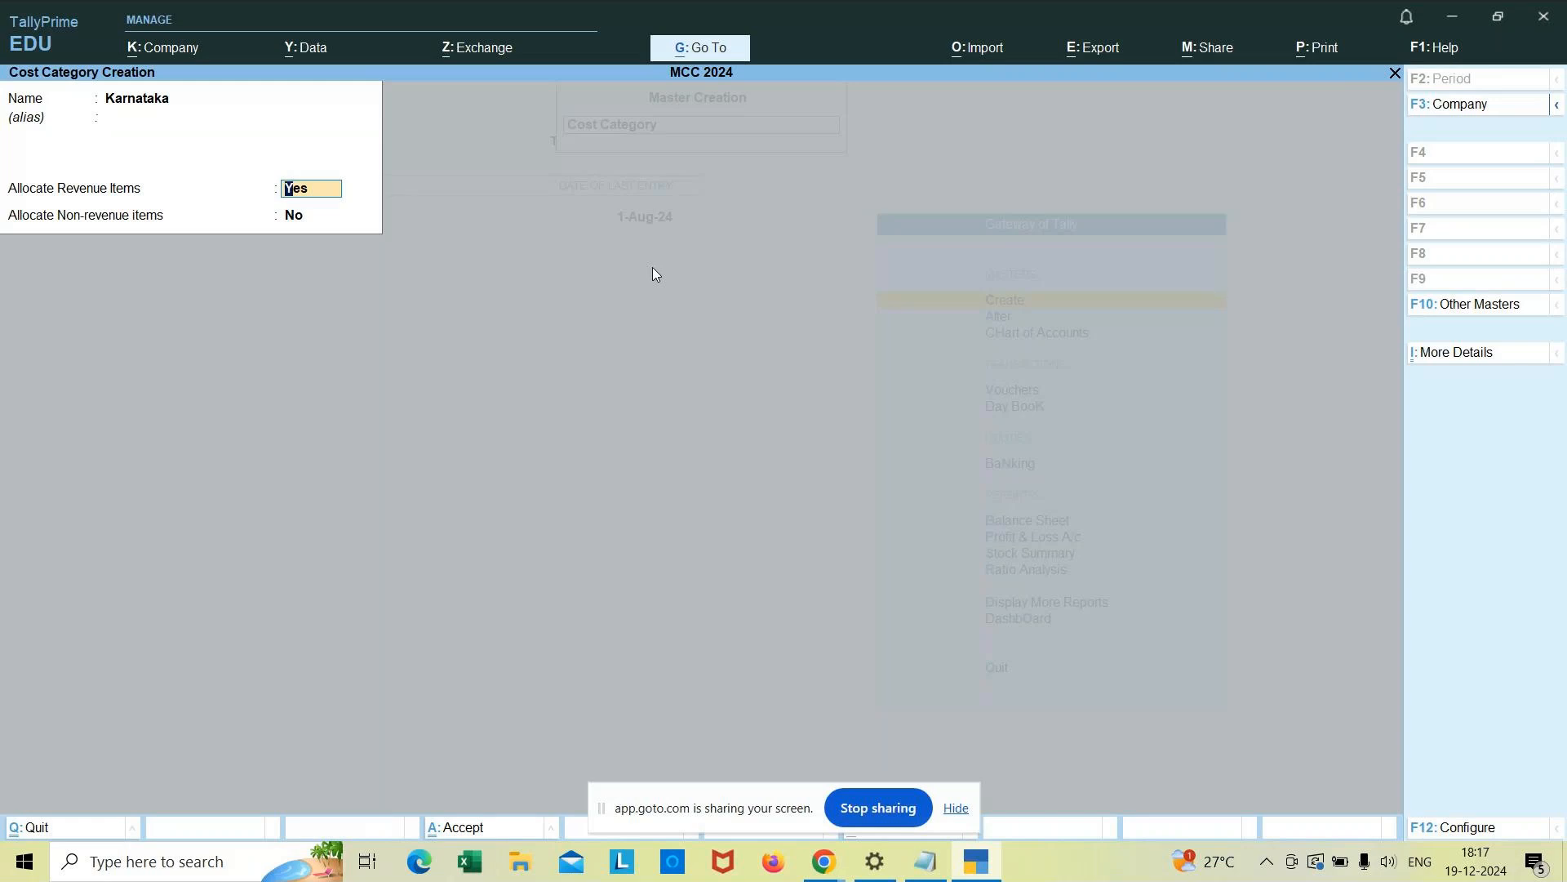
pyautogui.press('Return')
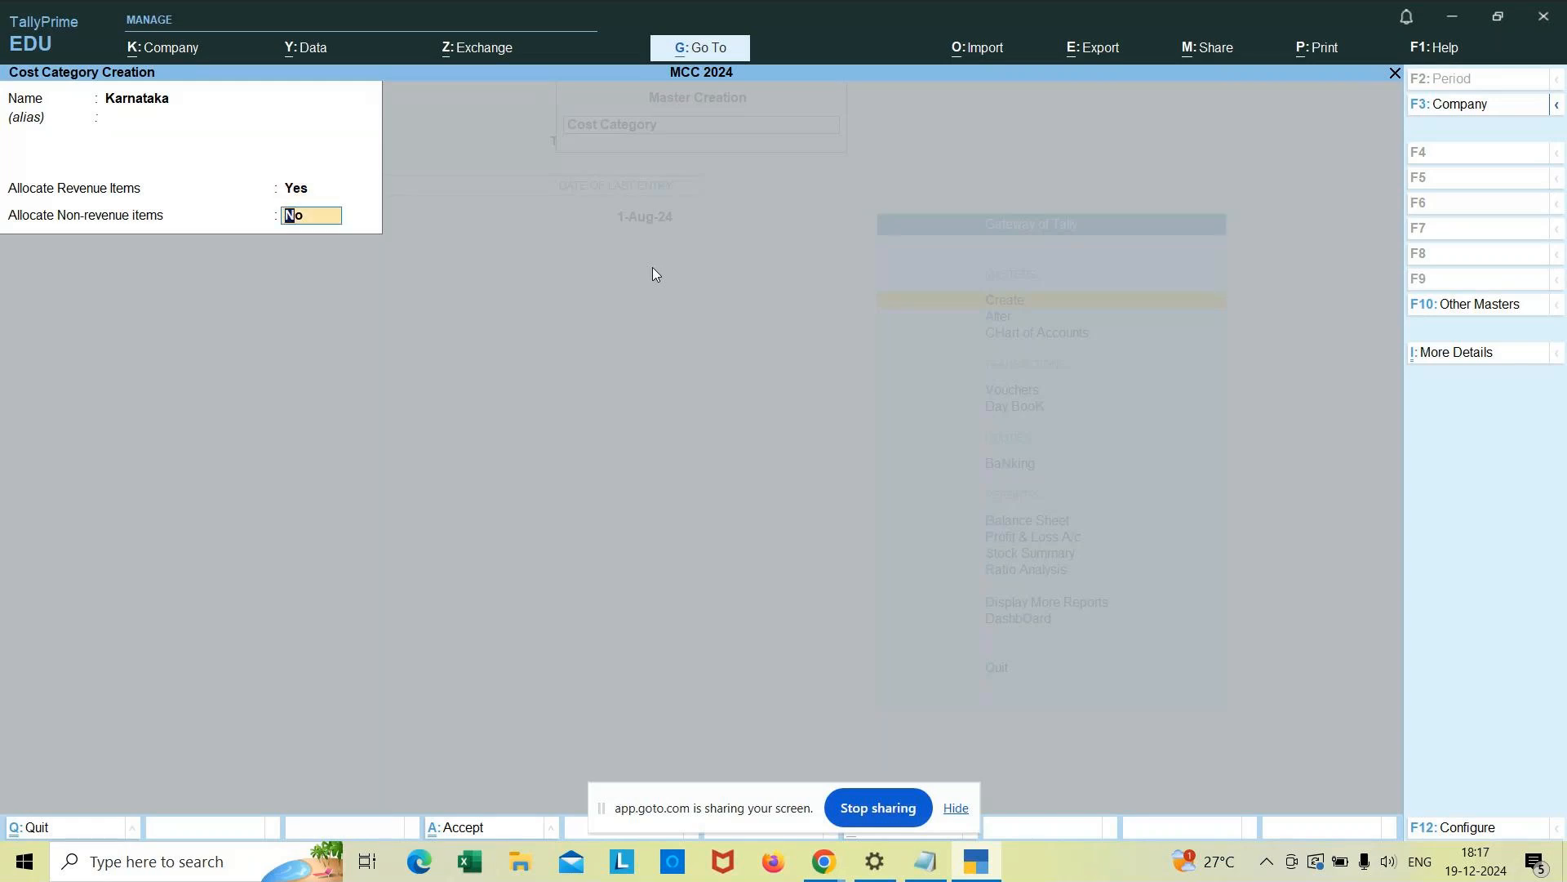
pyautogui.press('Return')
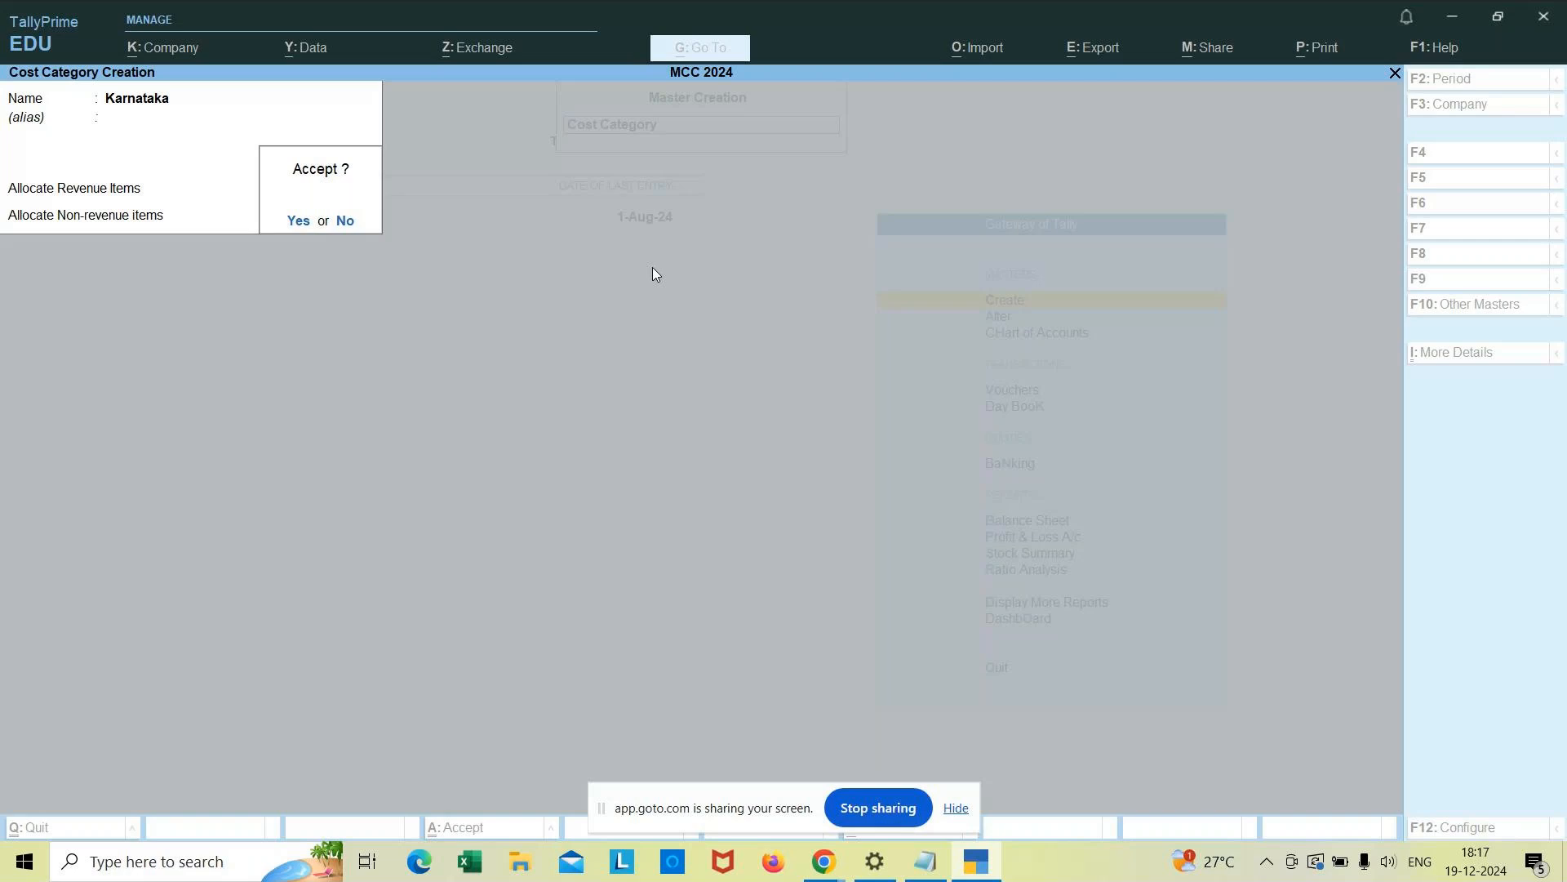
pyautogui.press('Return')
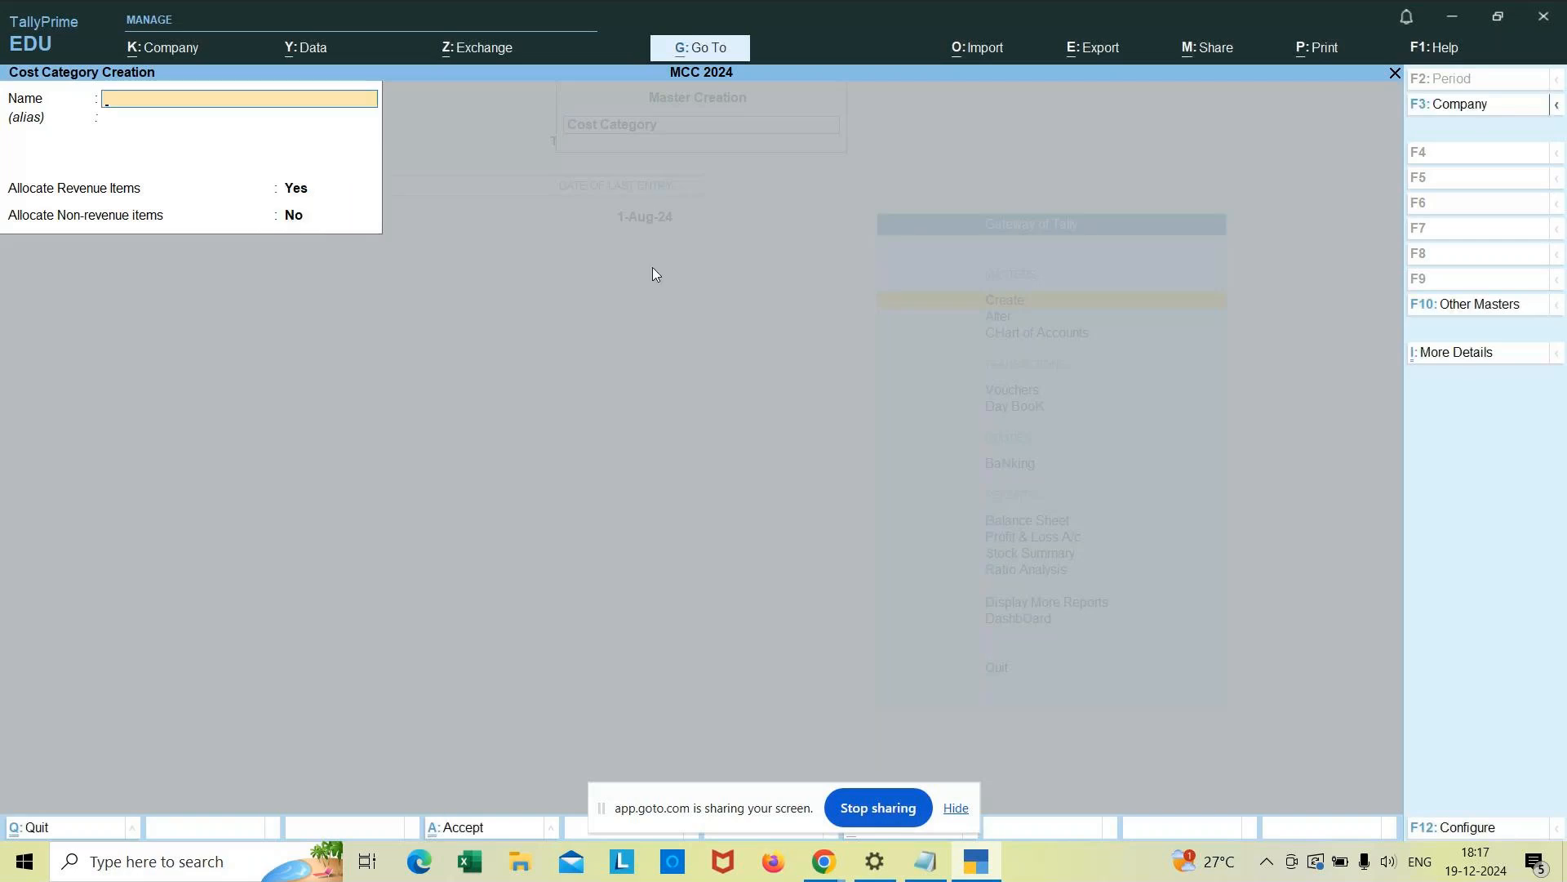
# Step: Quit the blank cost category form to the Gateway of Tally and switch to the GoTo Meeting window
pyautogui.press('Escape')
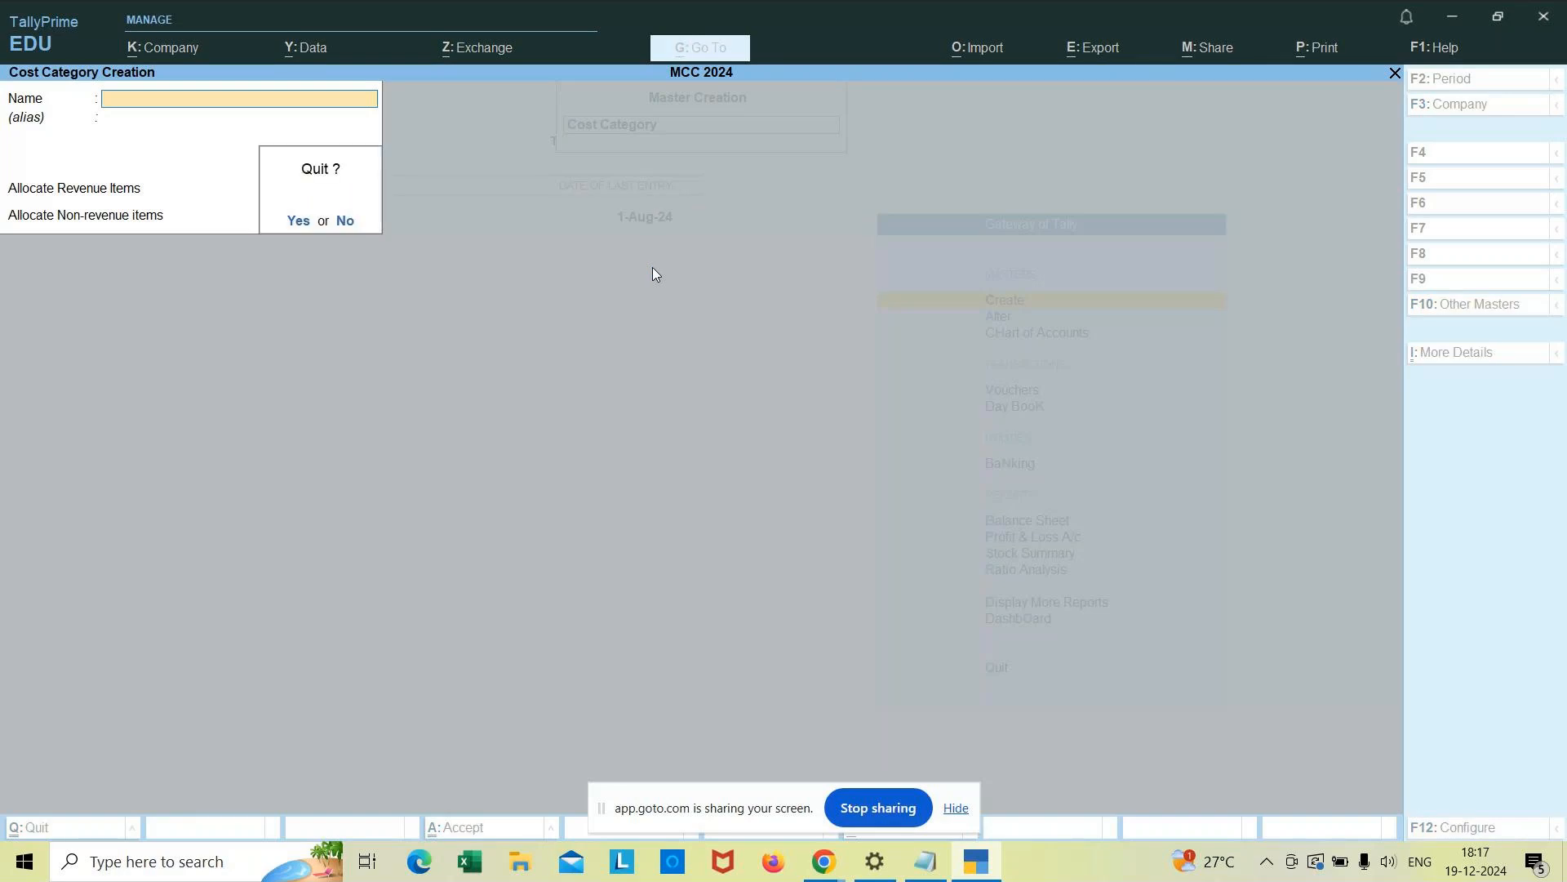
pyautogui.press('y')
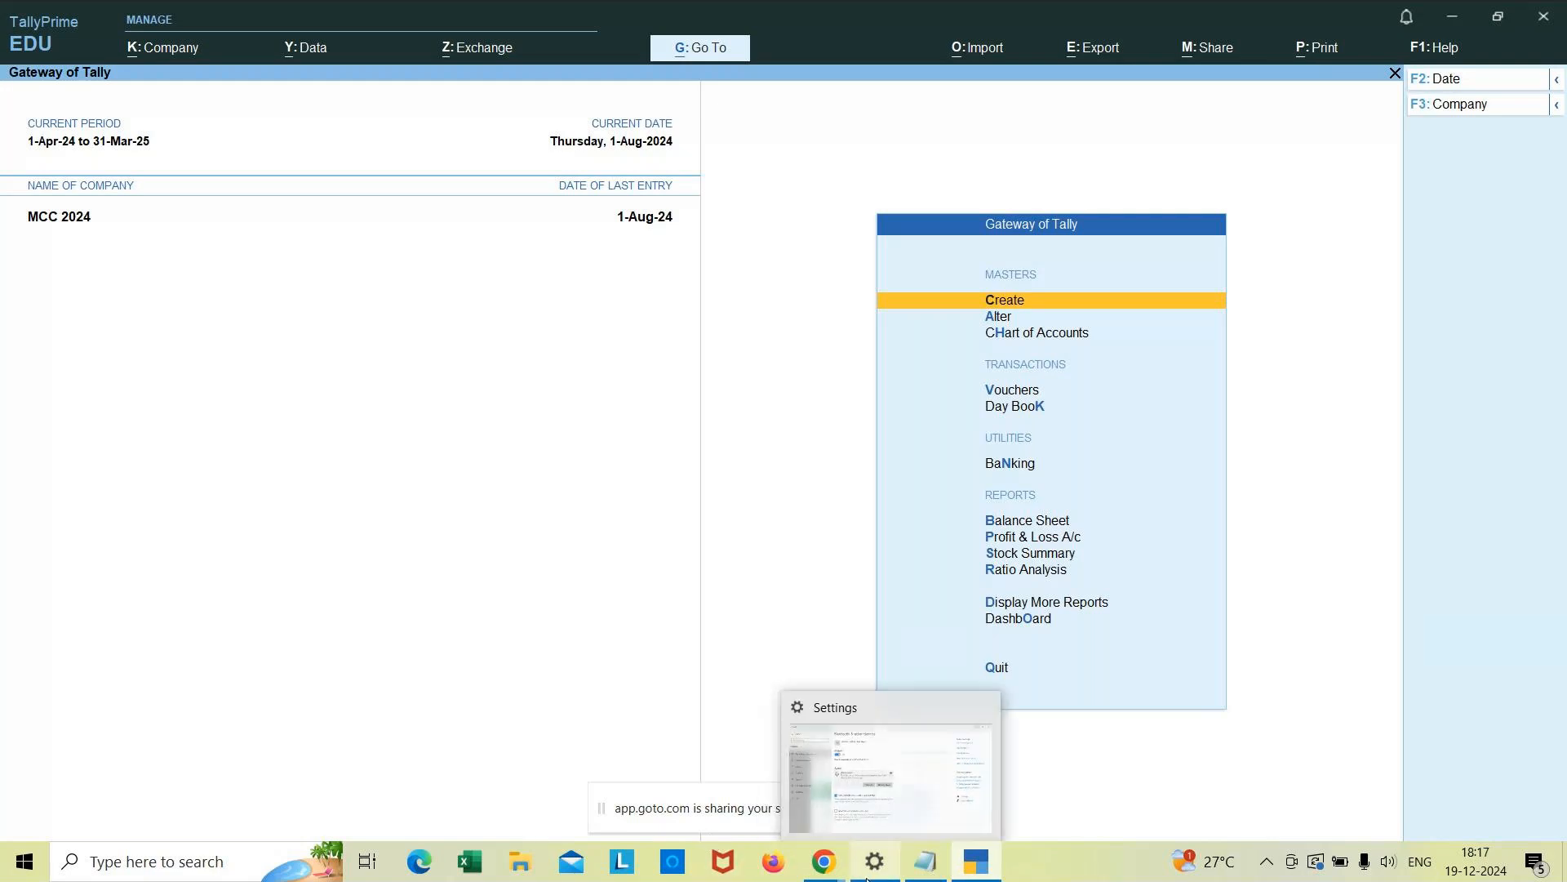
pyautogui.moveTo(826, 862)
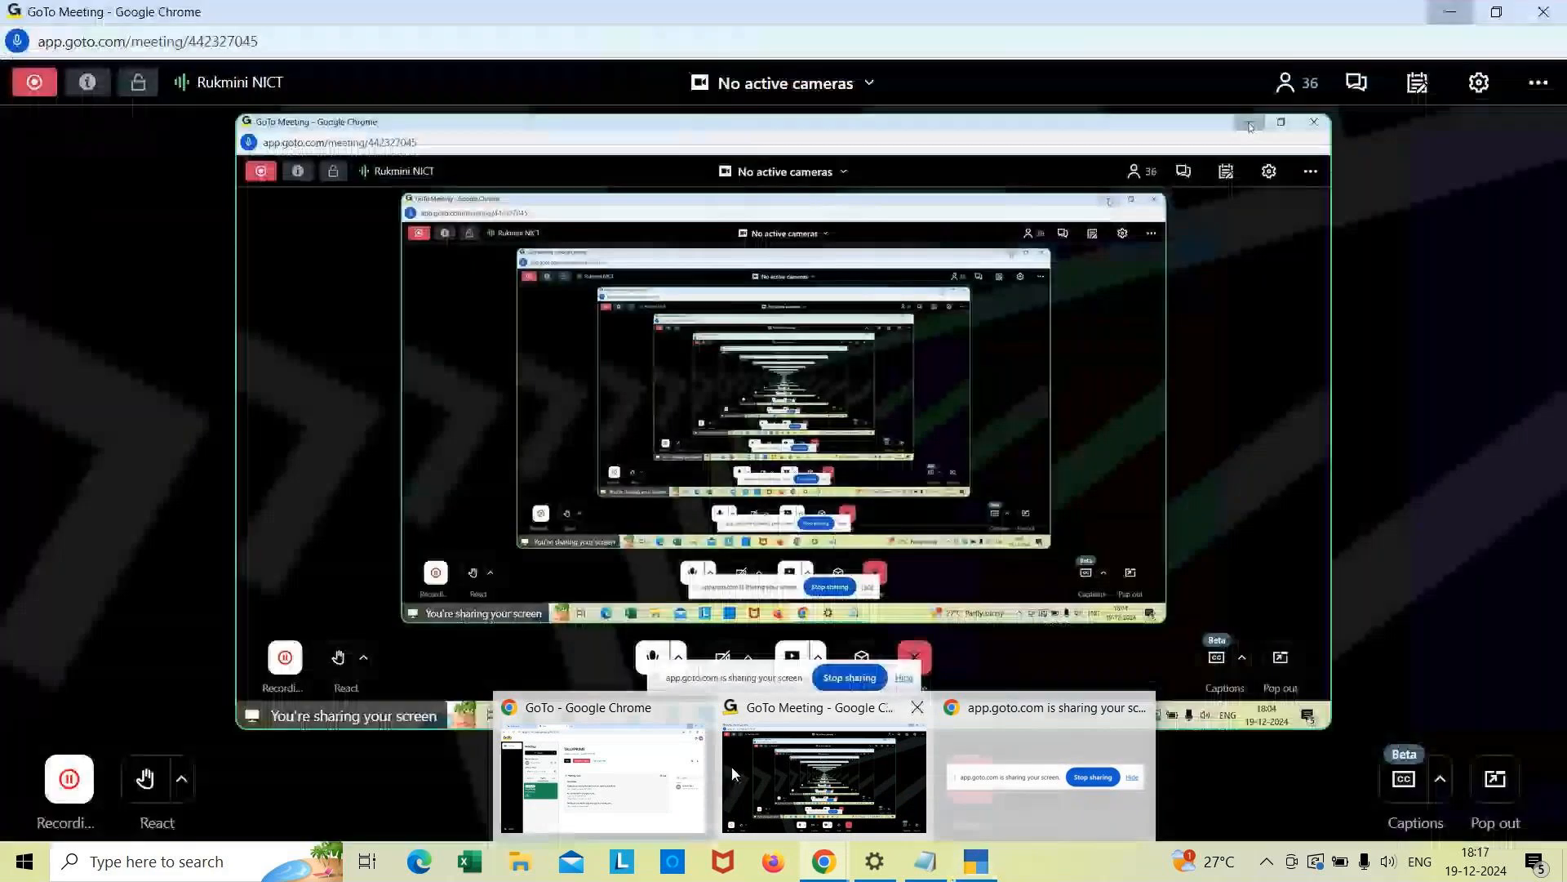
pyautogui.click(731, 766)
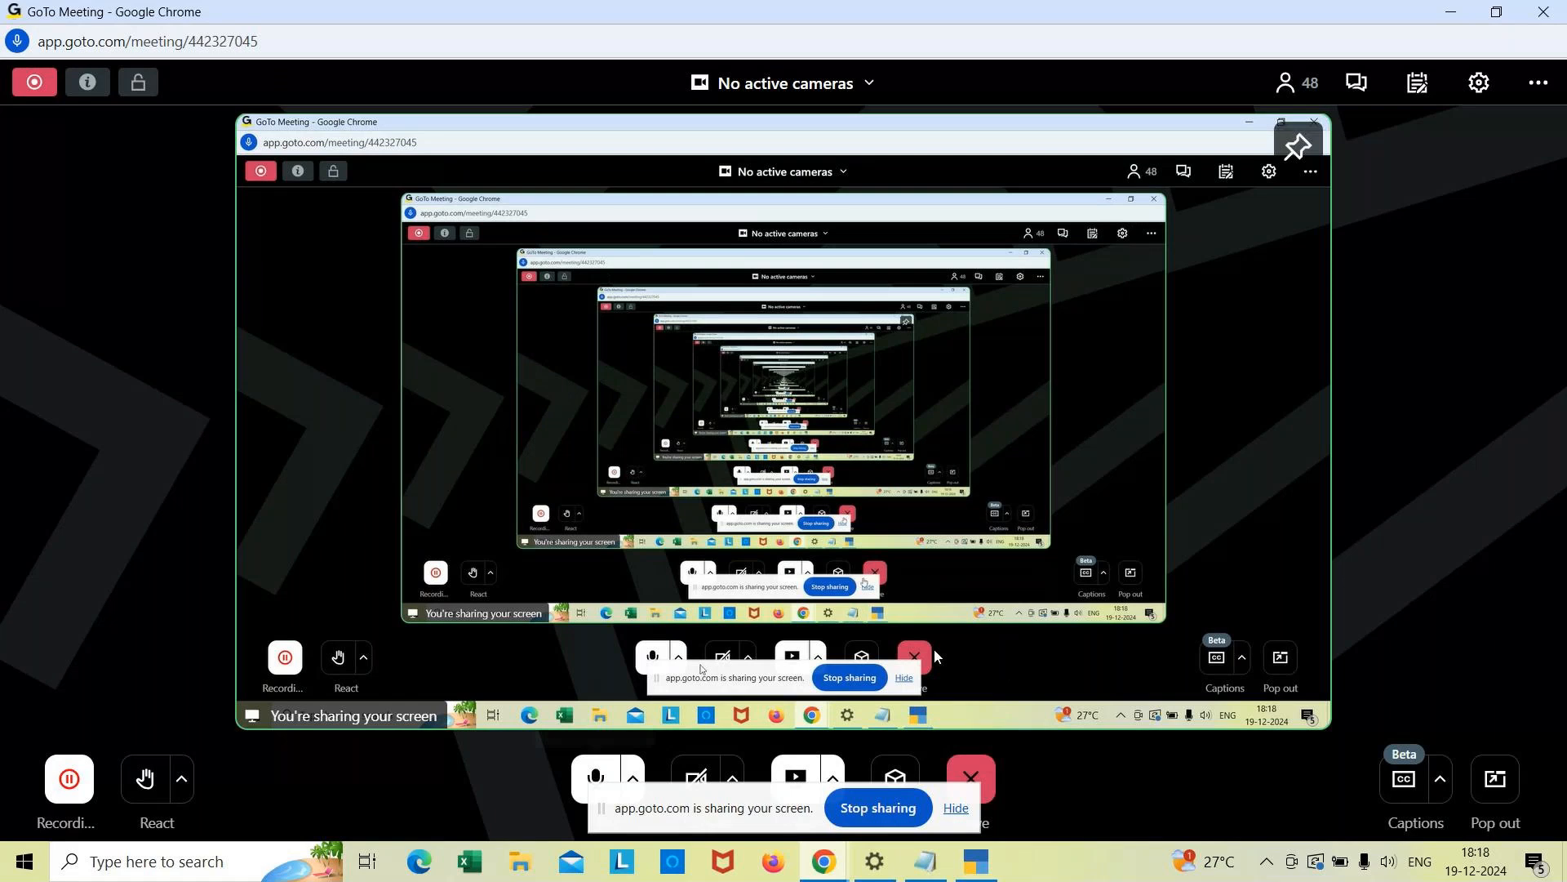
# Step: Switch to the Tally note MCC file in Notepad and add the heading "Sales returns or Credit Note (Alt+F6)" below the Item Invoice mode list
pyautogui.moveTo(921, 872)
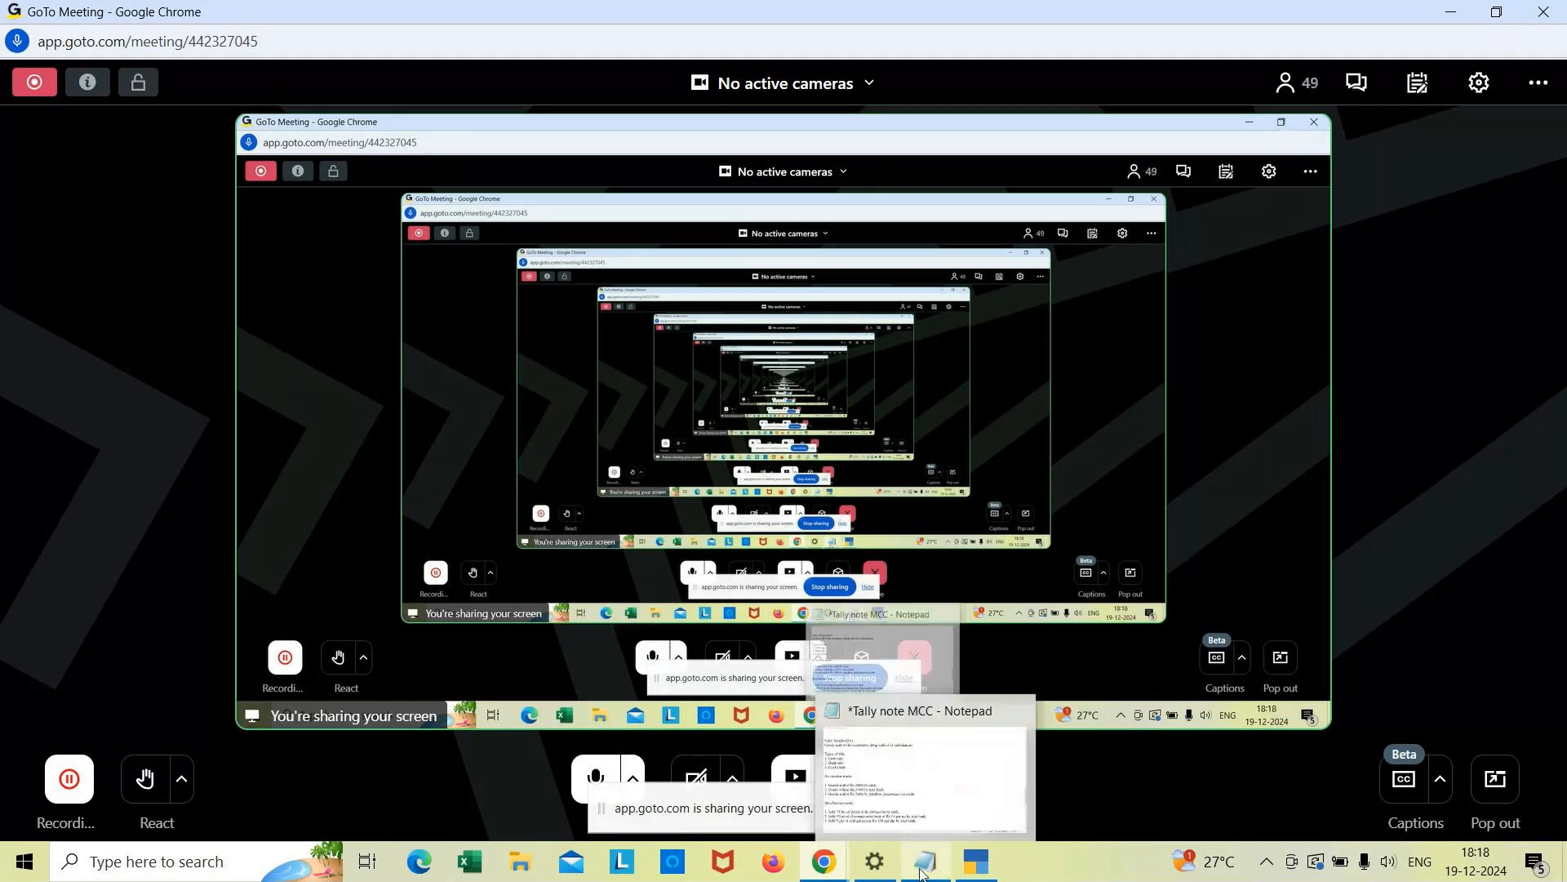
pyautogui.click(971, 769)
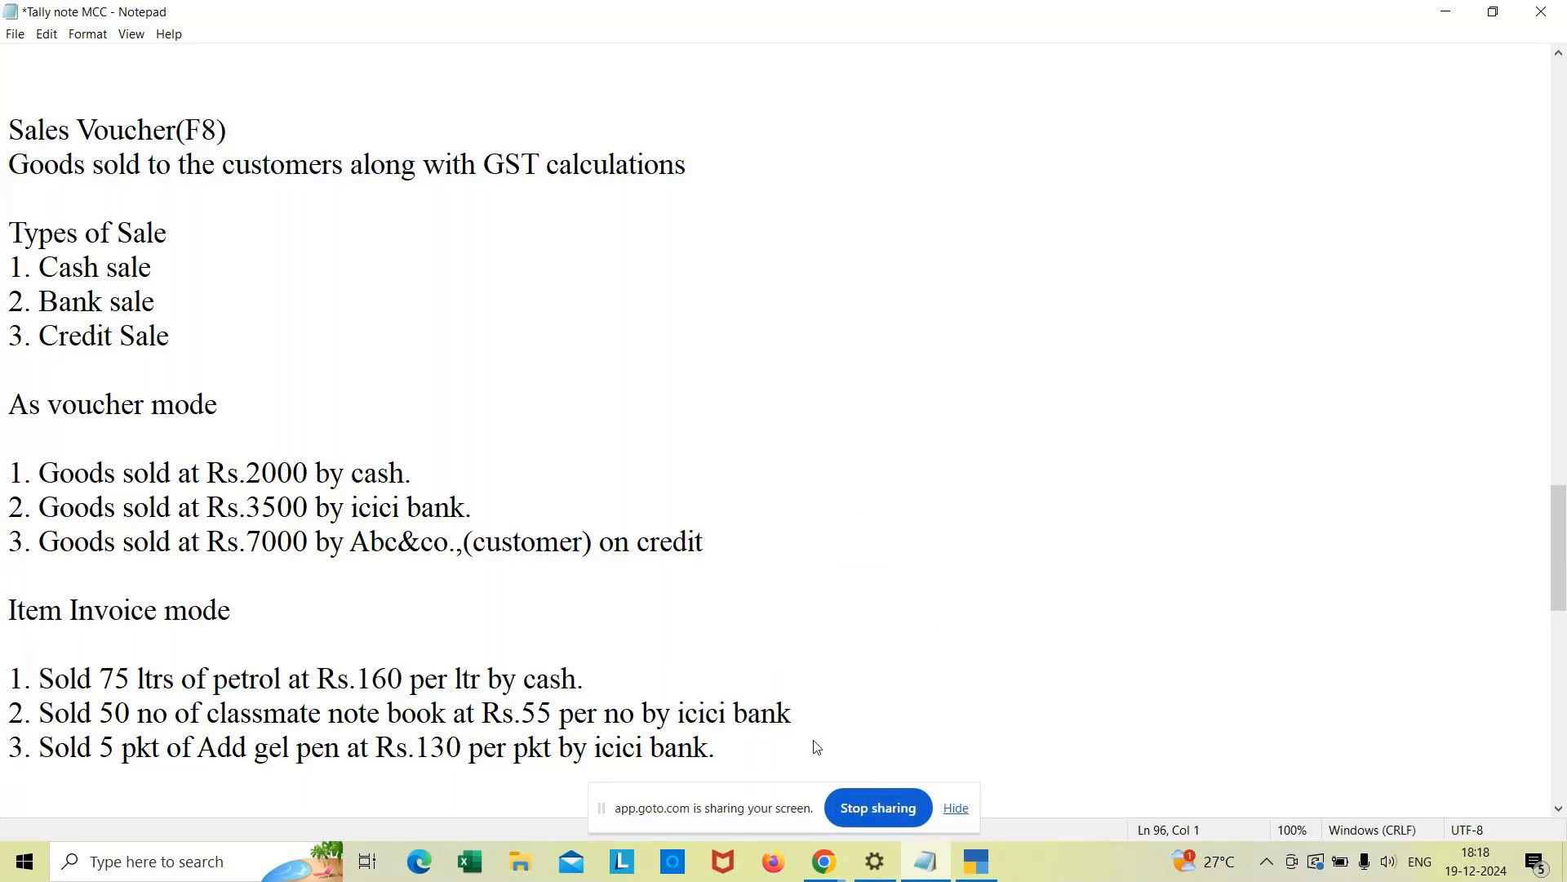
pyautogui.press('Return')
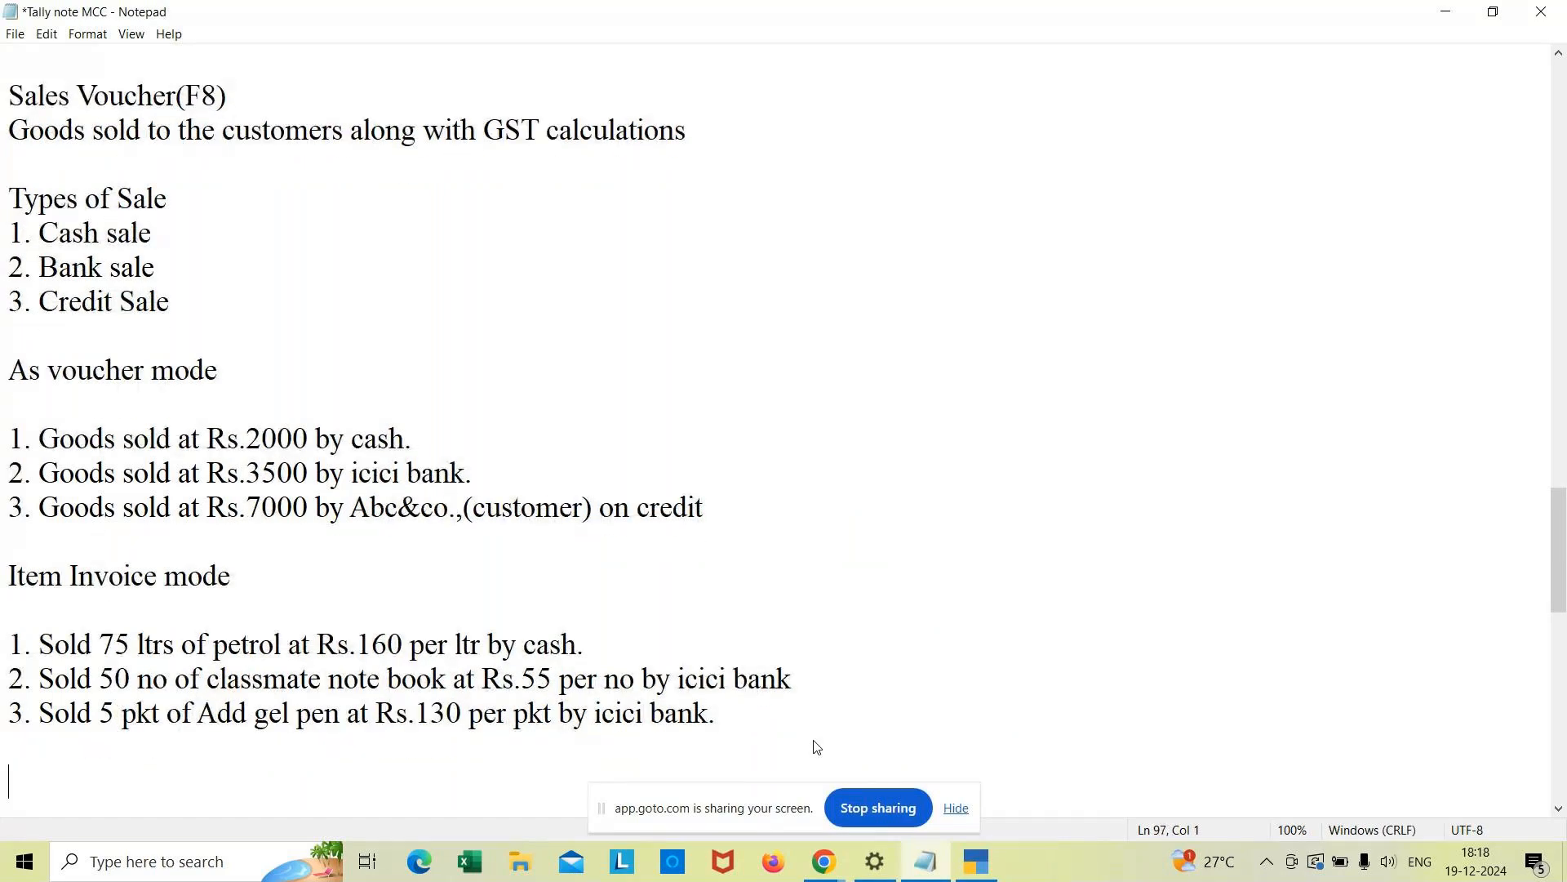
pyautogui.write('Sales ret')
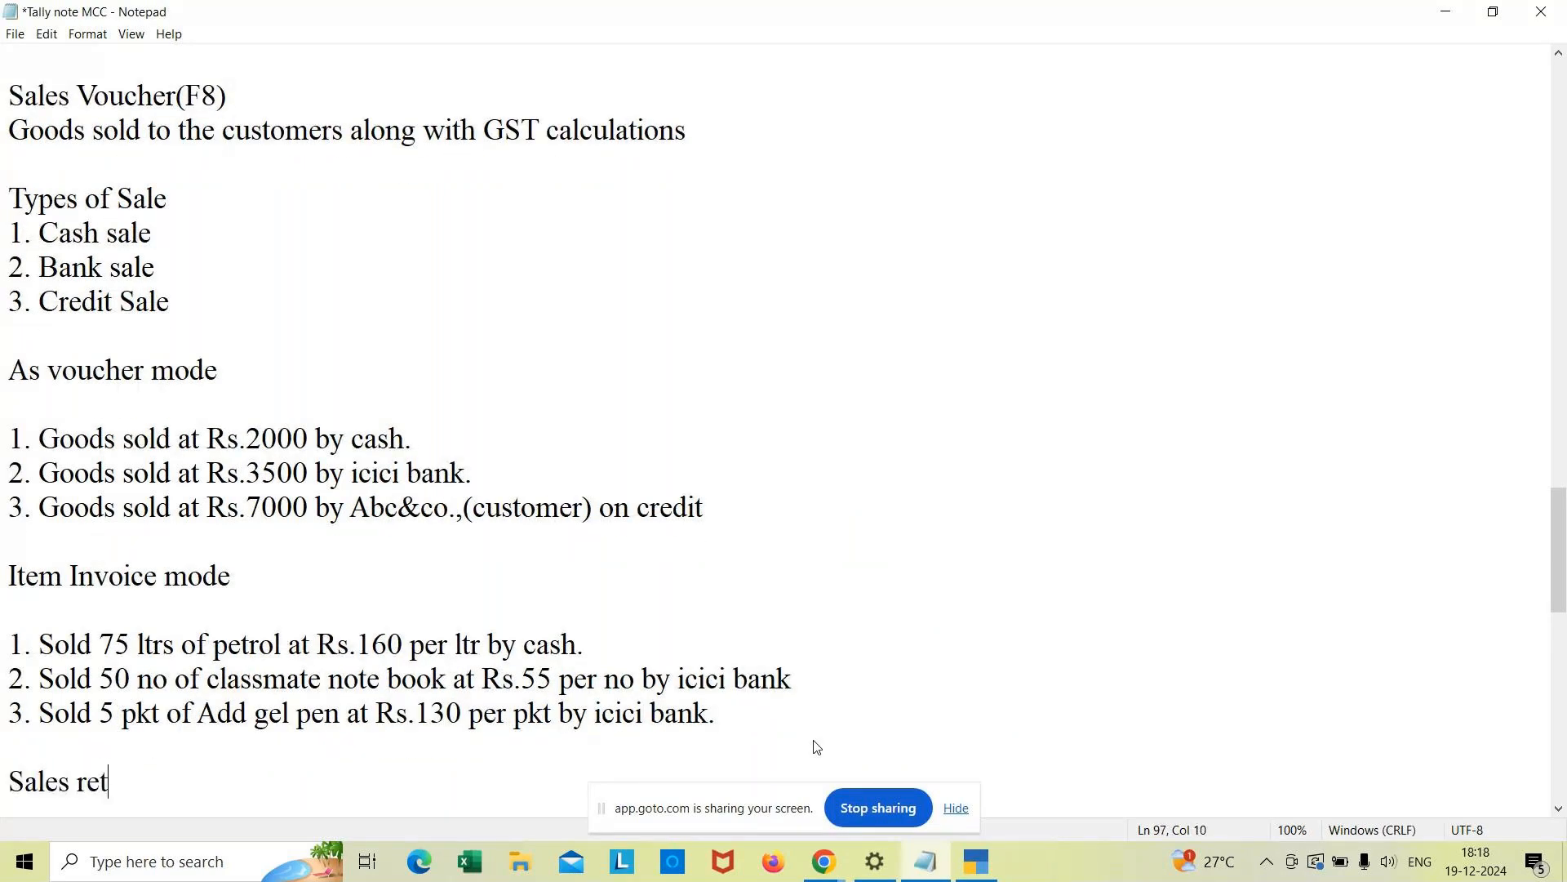
pyautogui.write('urns or Cr')
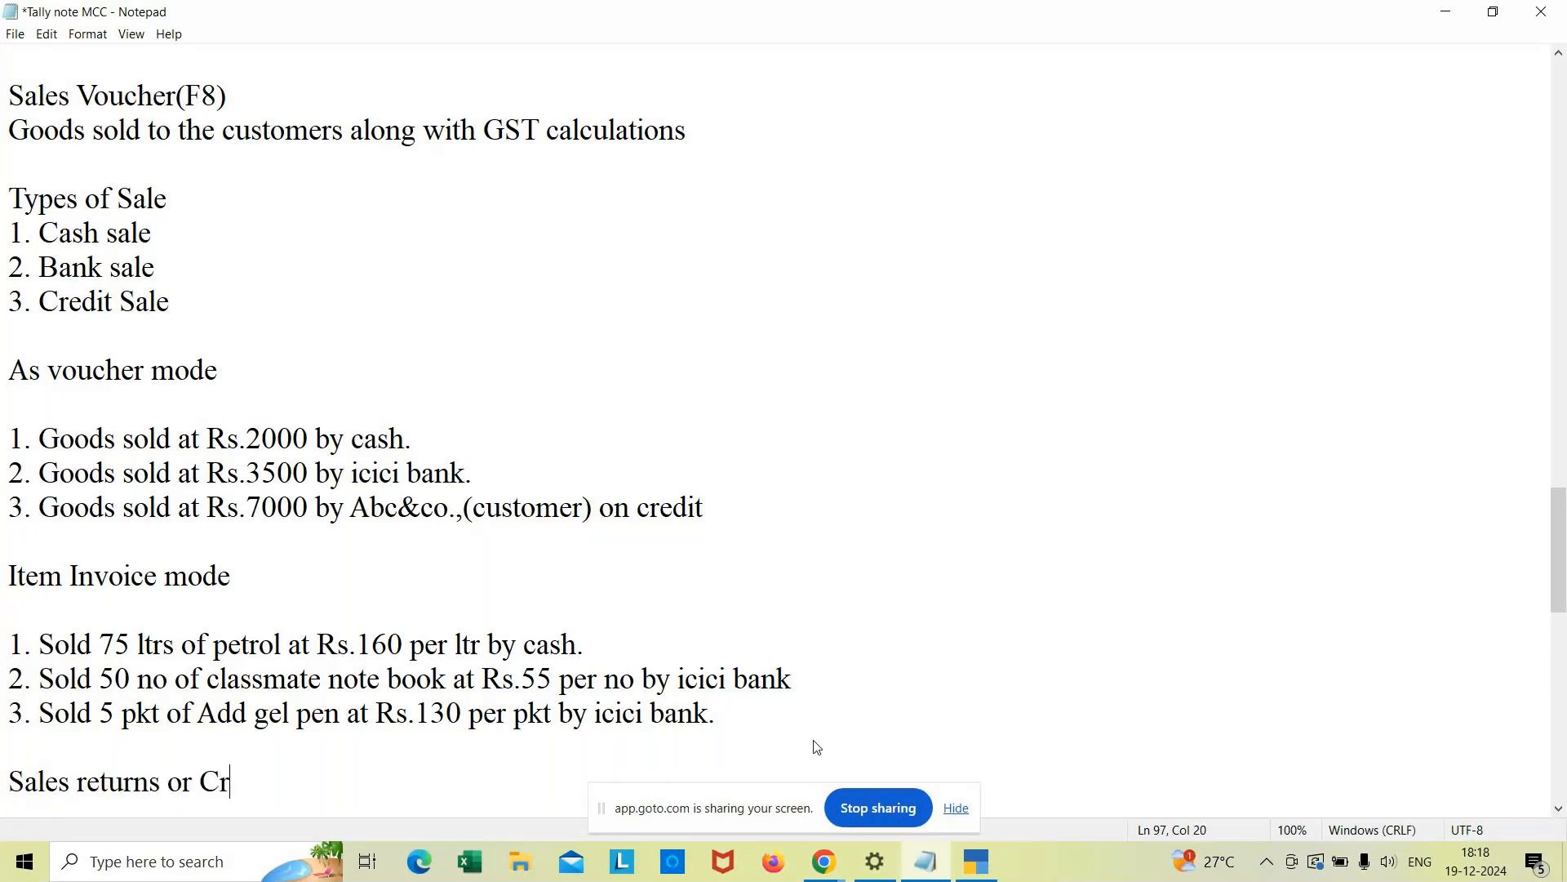
pyautogui.write('edit Note (')
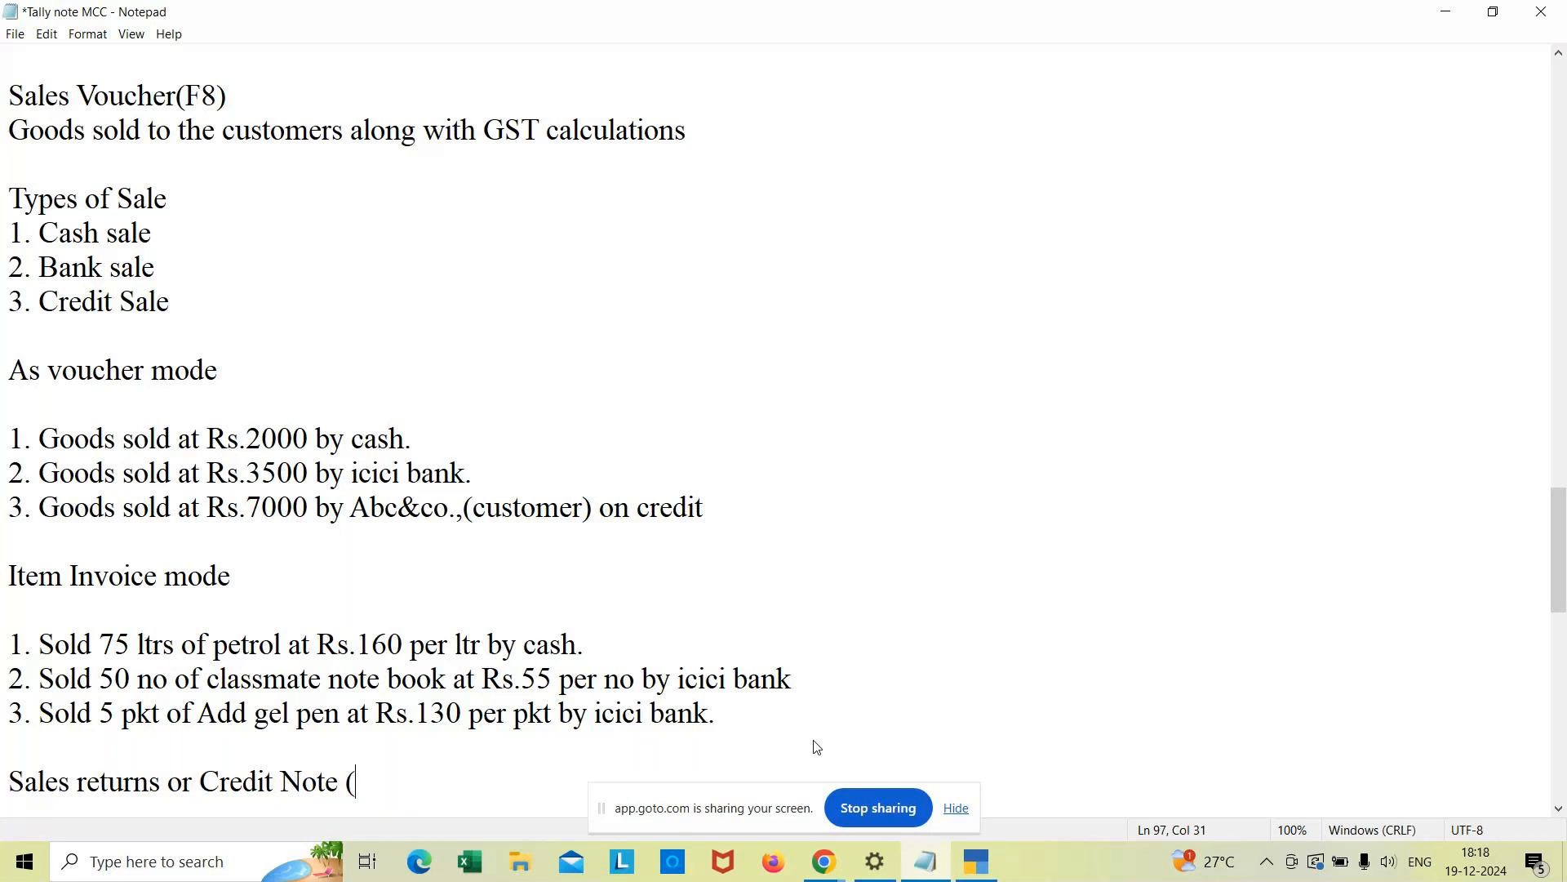
pyautogui.write('A')
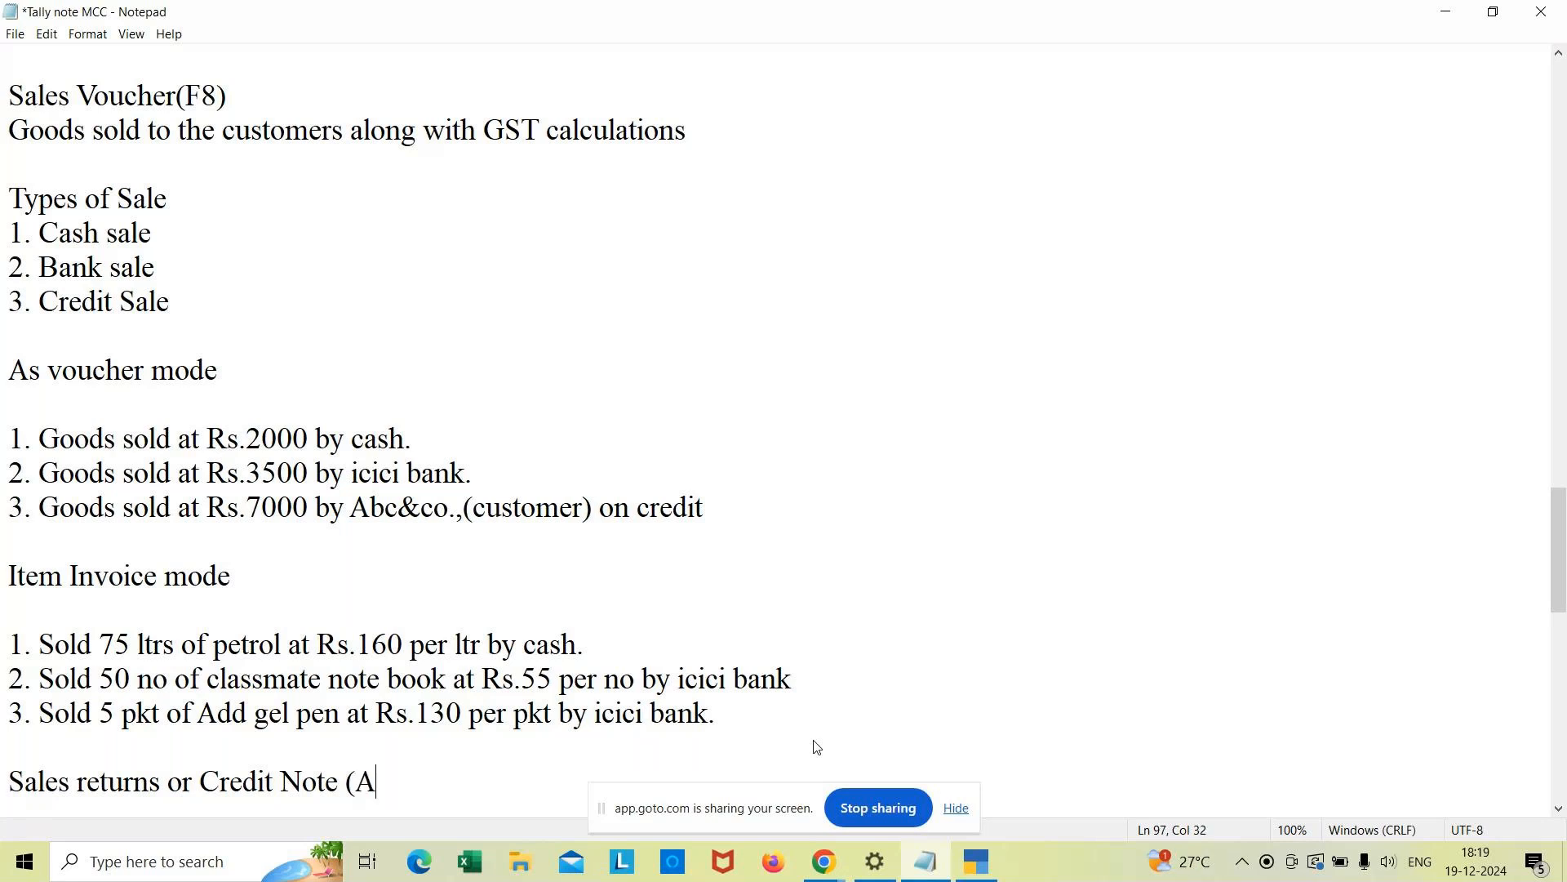
pyautogui.write('lt+F6)')
pyautogui.press('Return')
pyautogui.press('Return')
pyautogui.press('Return')
pyautogui.press('Up')
pyautogui.press('Up')
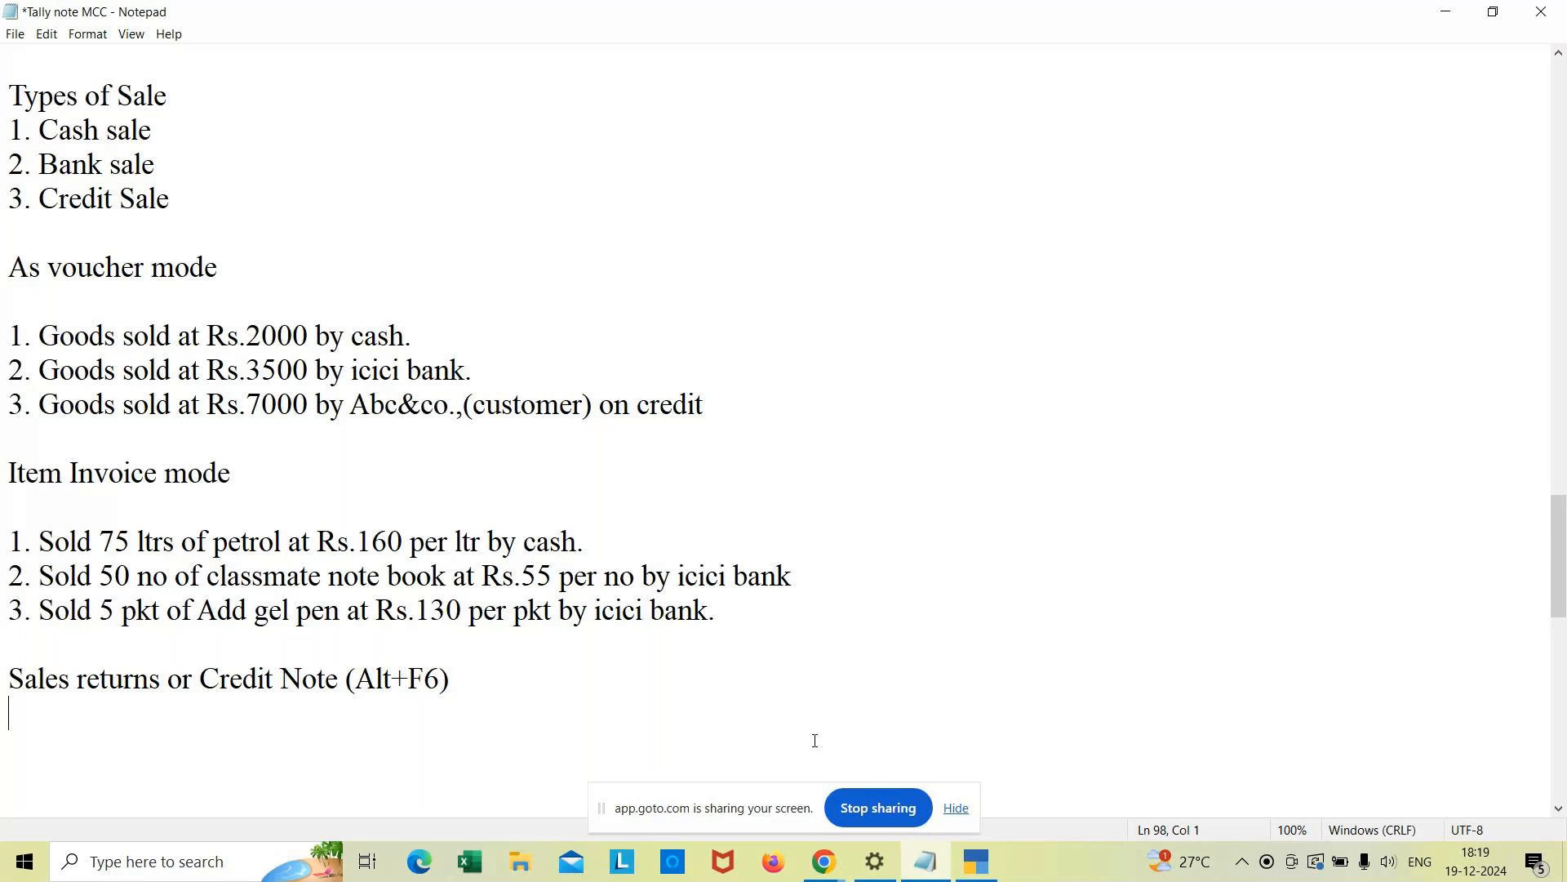
# Step: Write the definition "Goods rejected from the customers to the company." under the sales returns heading, followed by a blank line
pyautogui.write('Goods so')
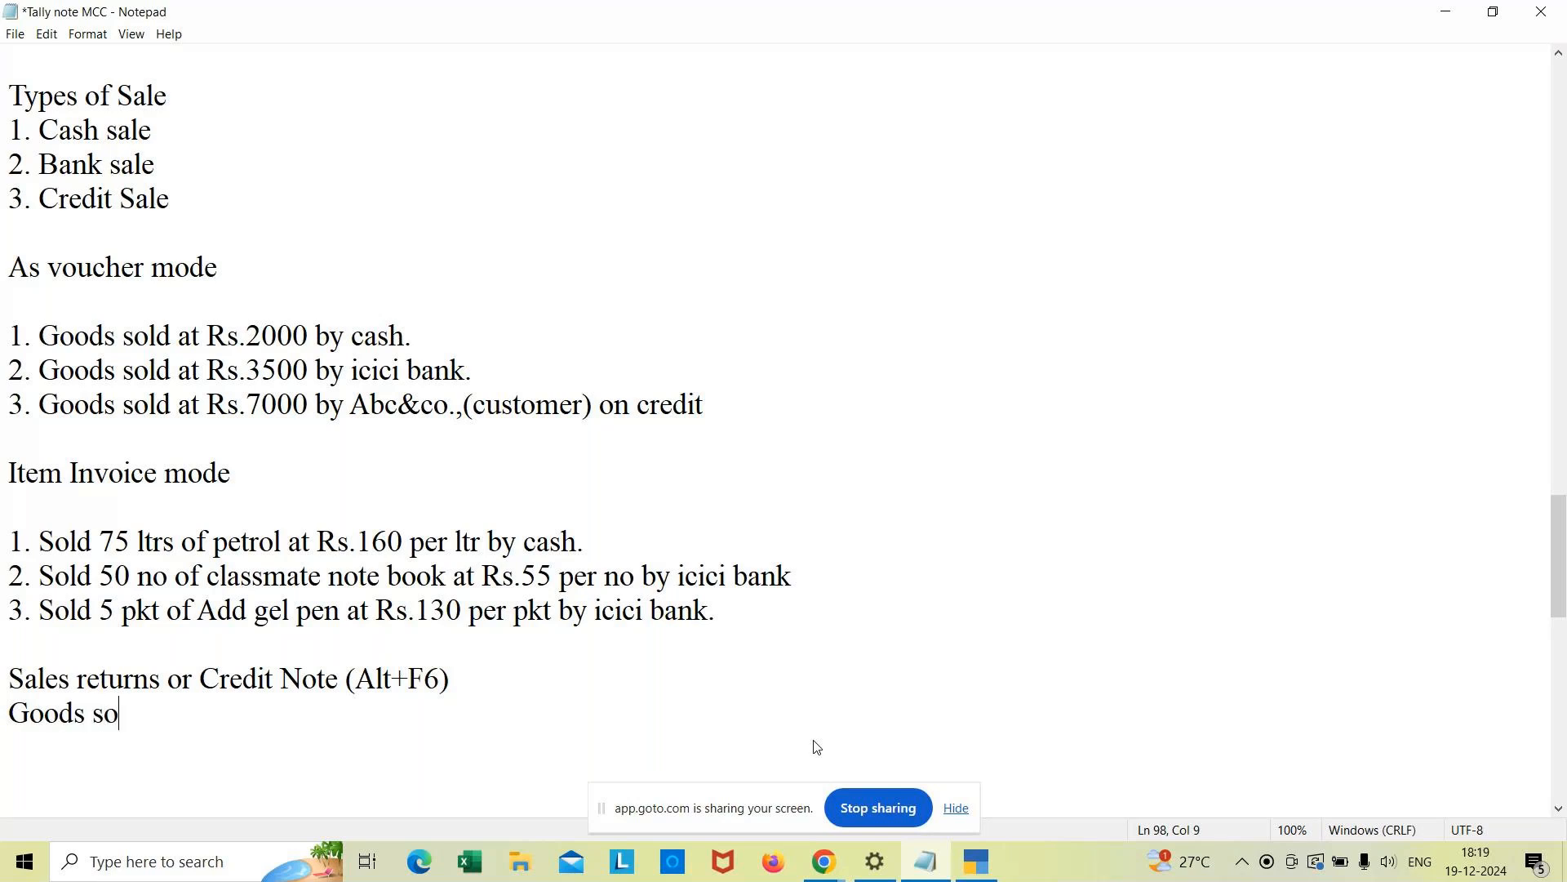
pyautogui.write('ld to cus')
pyautogui.press('BackSpace')
pyautogui.press('BackSpace')
pyautogui.press('BackSpace')
pyautogui.press('BackSpace')
pyautogui.press('BackSpace')
pyautogui.press('BackSpace')
pyautogui.press('BackSpace')
pyautogui.press('BackSpace')
pyautogui.press('BackSpace')
pyautogui.press('BackSpace')
pyautogui.press('BackSpace')
pyautogui.write('rejected fro')
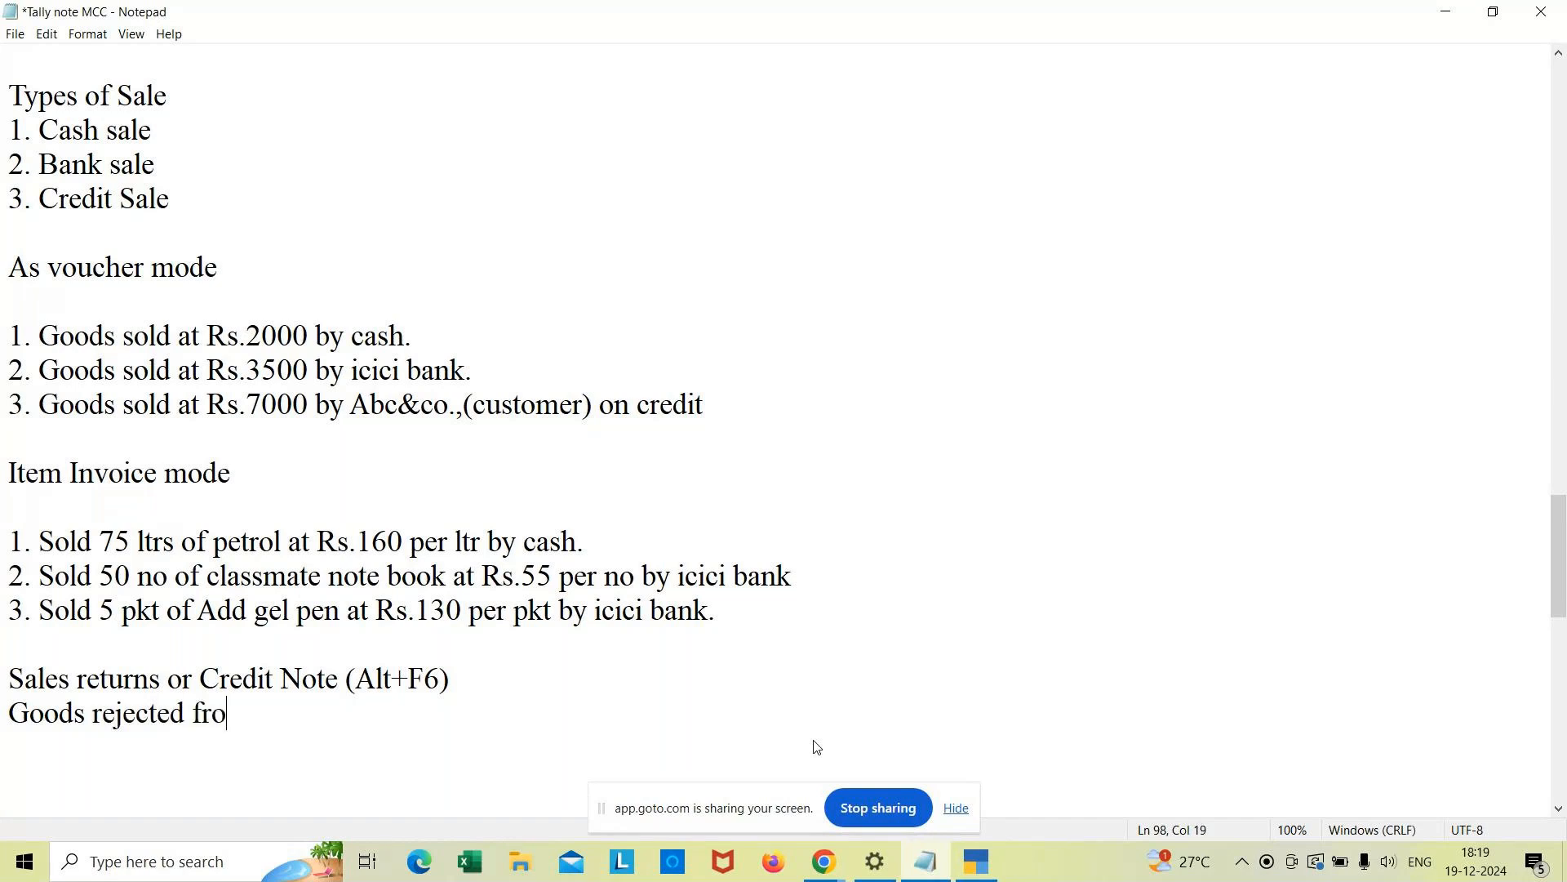
pyautogui.write('n')
pyautogui.press('BackSpace')
pyautogui.write('m the customers to ')
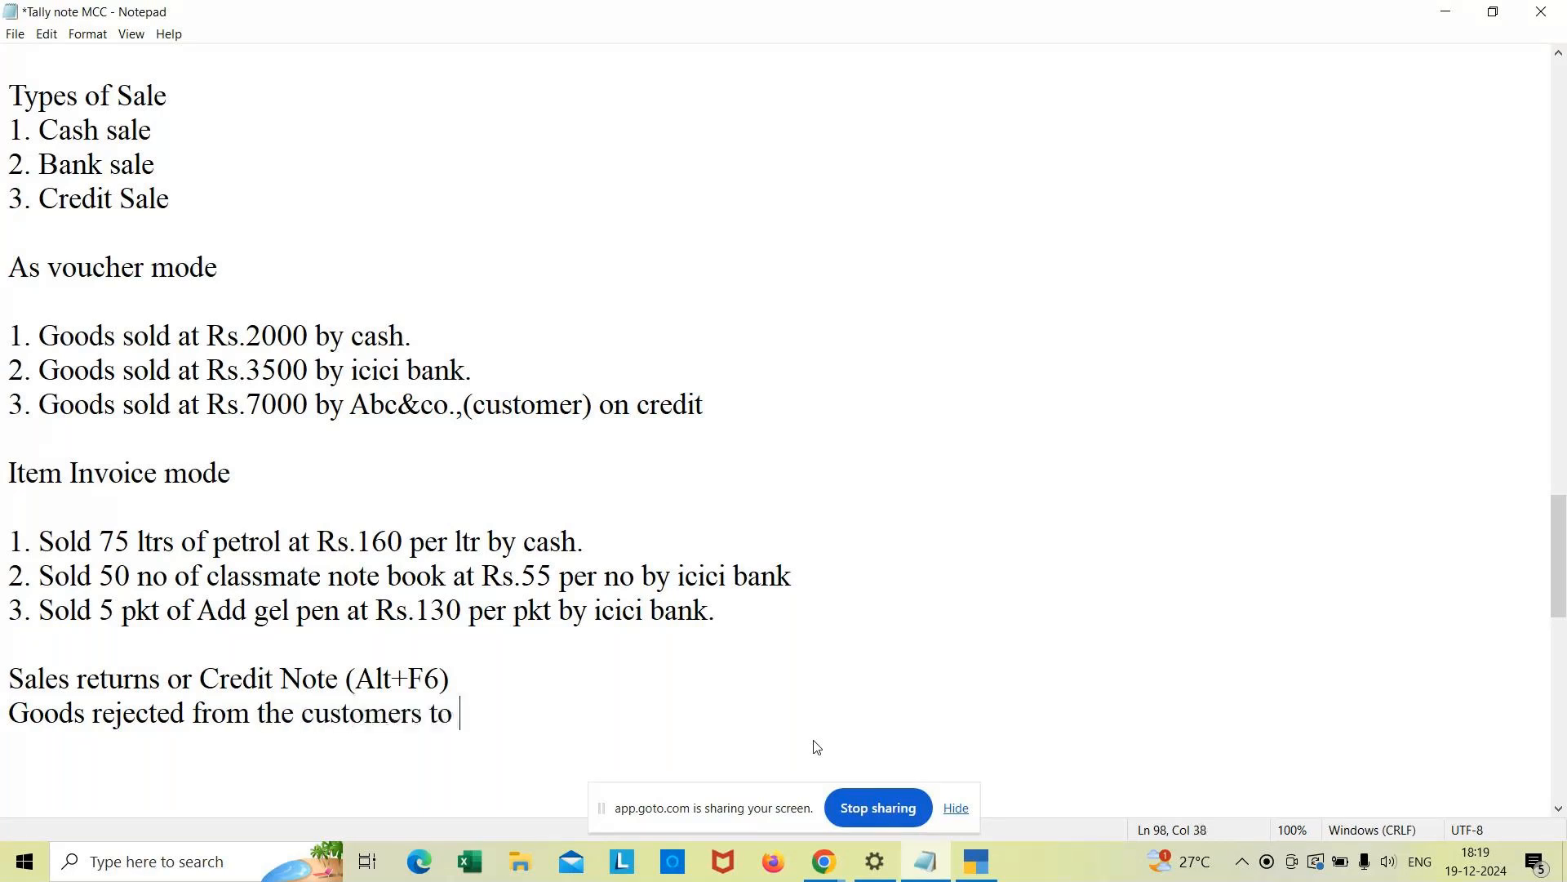
pyautogui.write('teh')
pyautogui.press('BackSpace')
pyautogui.press('BackSpace')
pyautogui.press('BackSpace')
pyautogui.write('he company.')
pyautogui.press('Return')
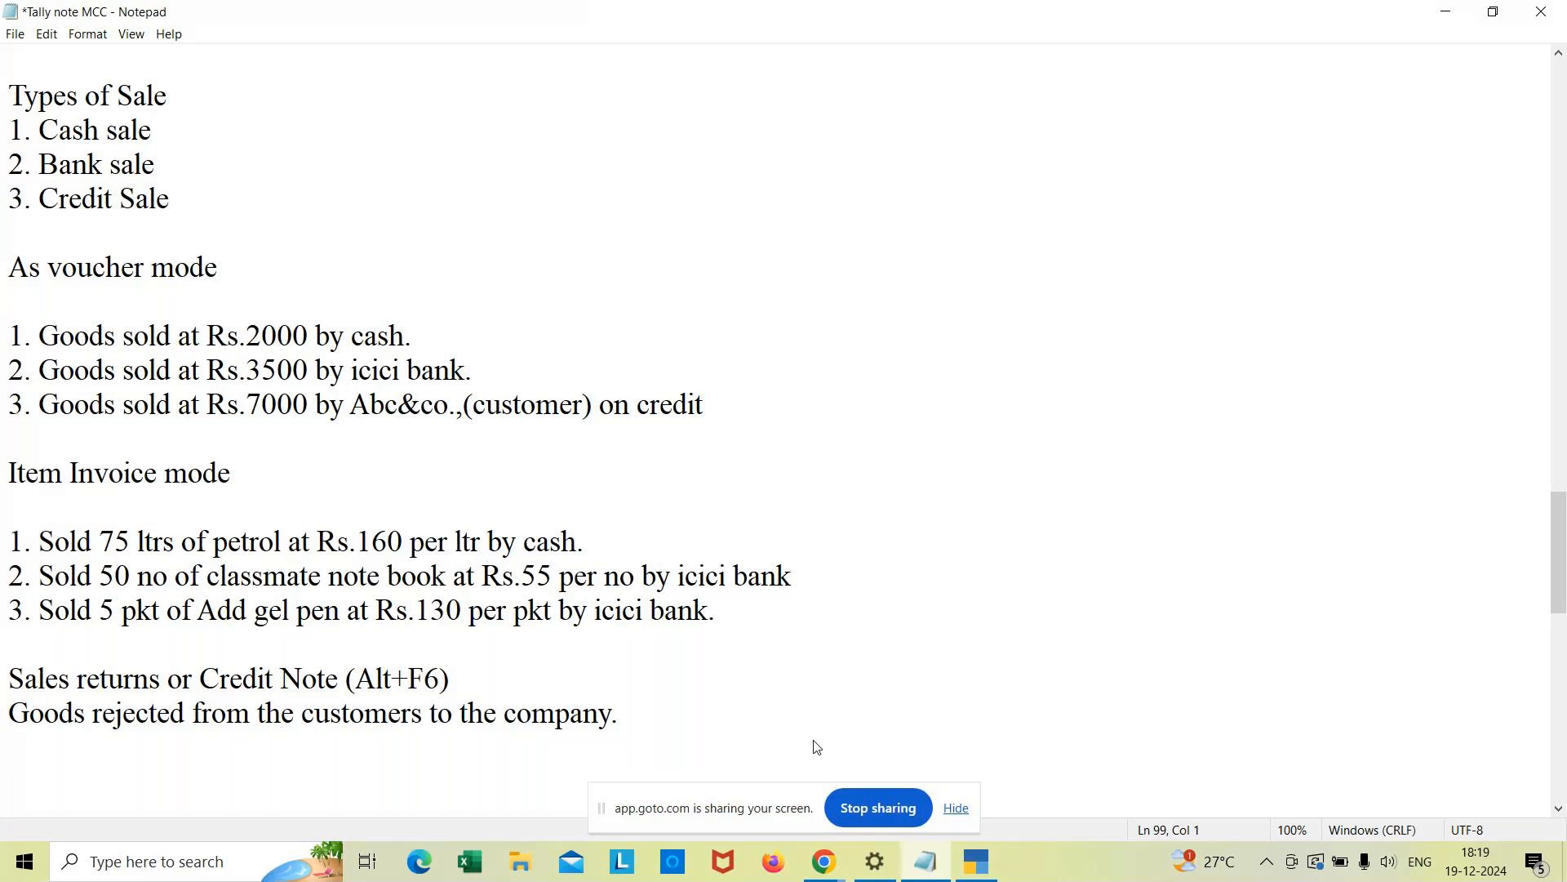
pyautogui.press('Return')
# Step: Add the first sales return example, "1. Rejected 2 vivo mobiles due to damage.", below the definition
pyautogui.scroll(-1, 817, 747)
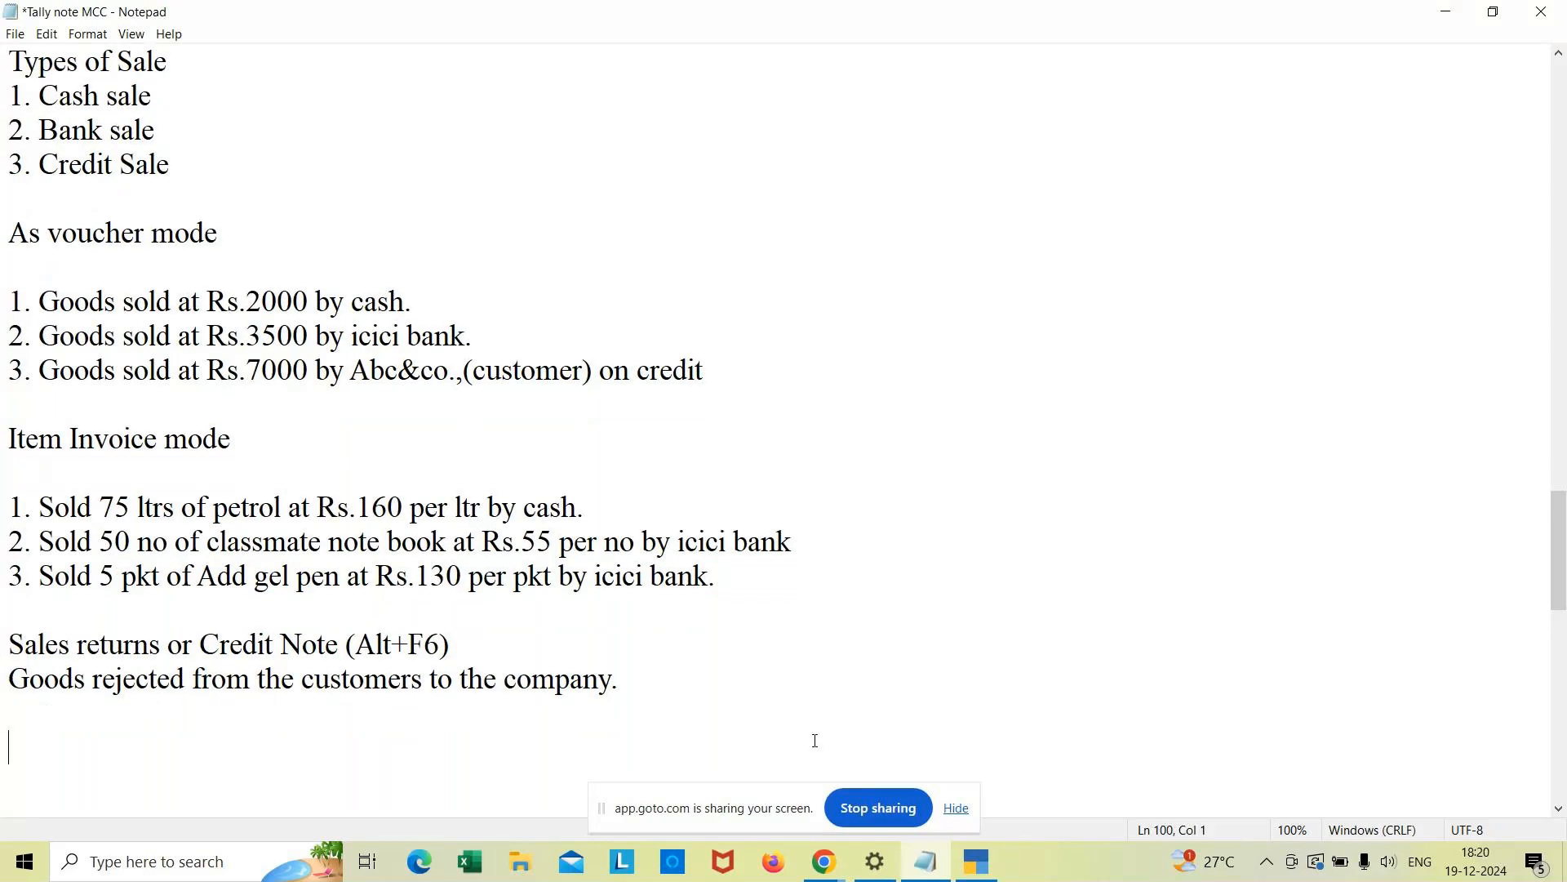
pyautogui.write('3')
pyautogui.press('BackSpace')
pyautogui.write('1. Rej')
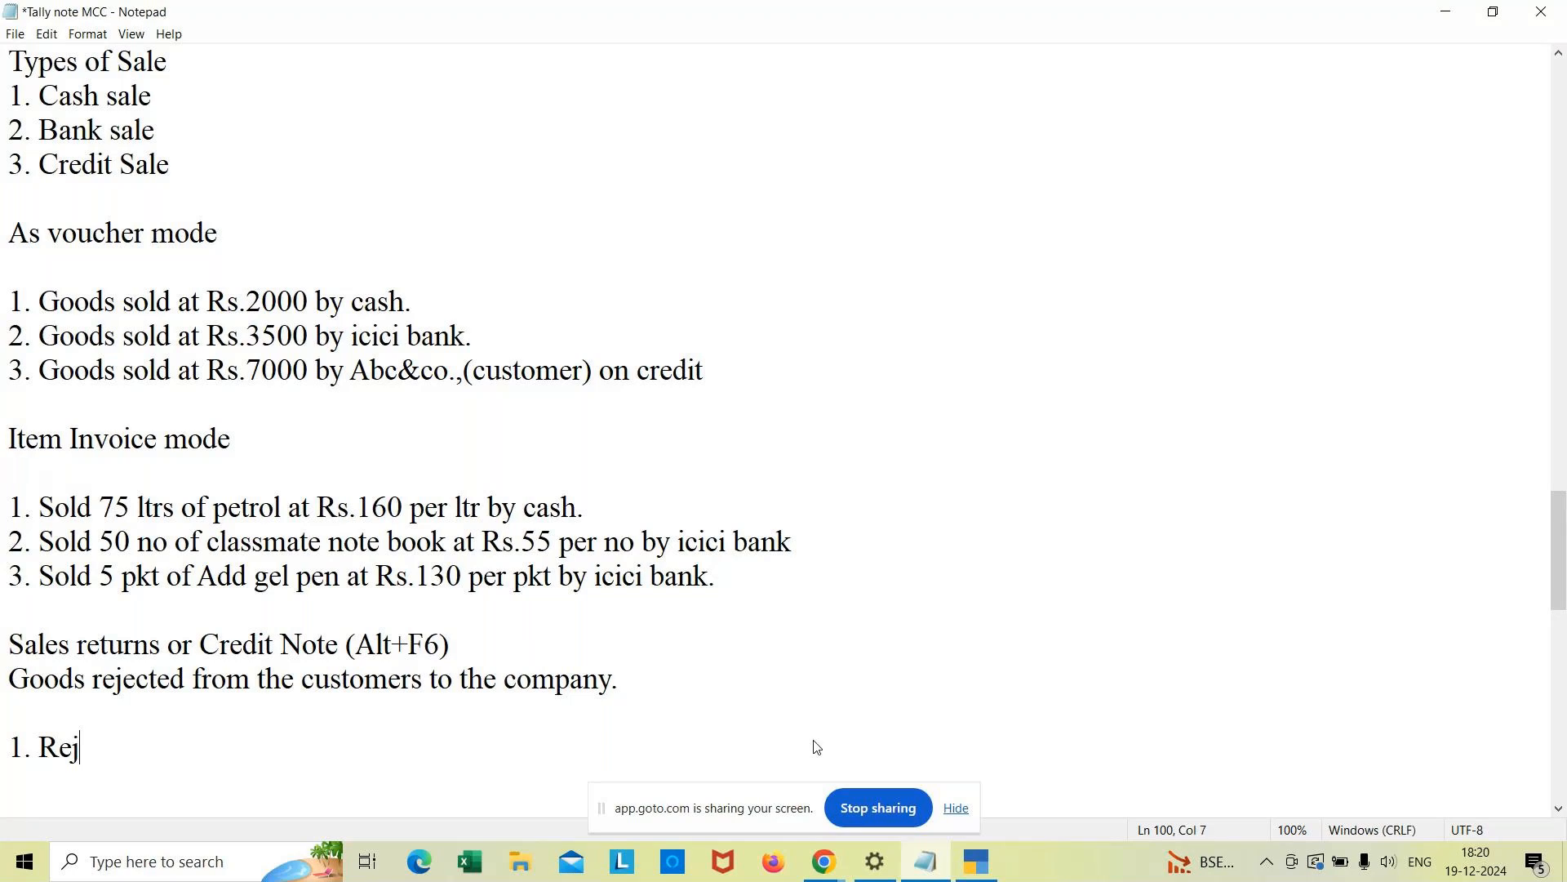
pyautogui.write('ected 2 vivo mobi')
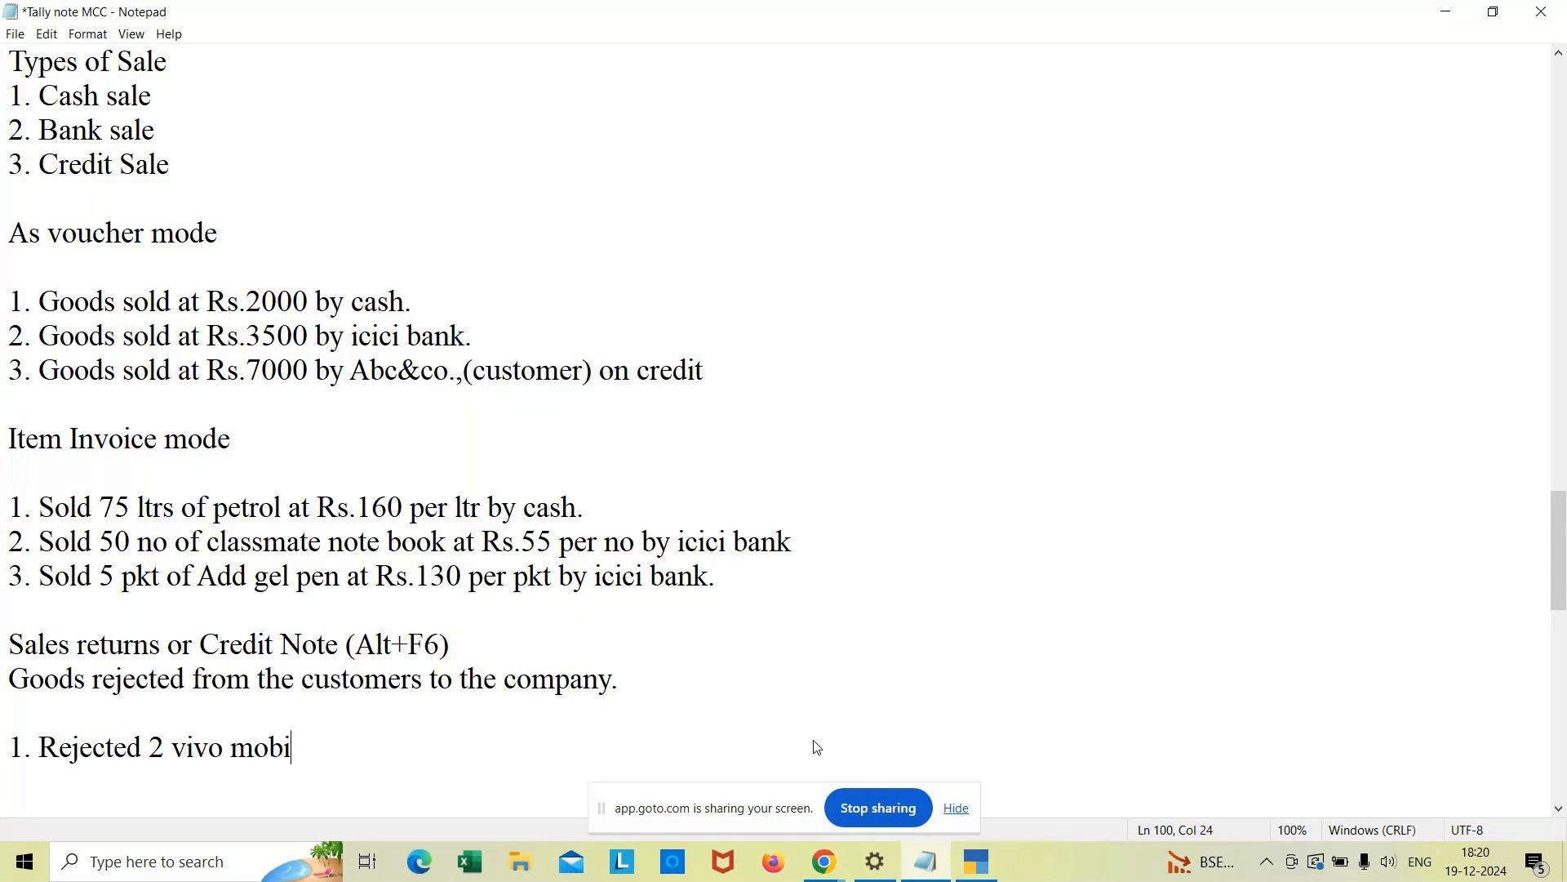
pyautogui.write('les by cash')
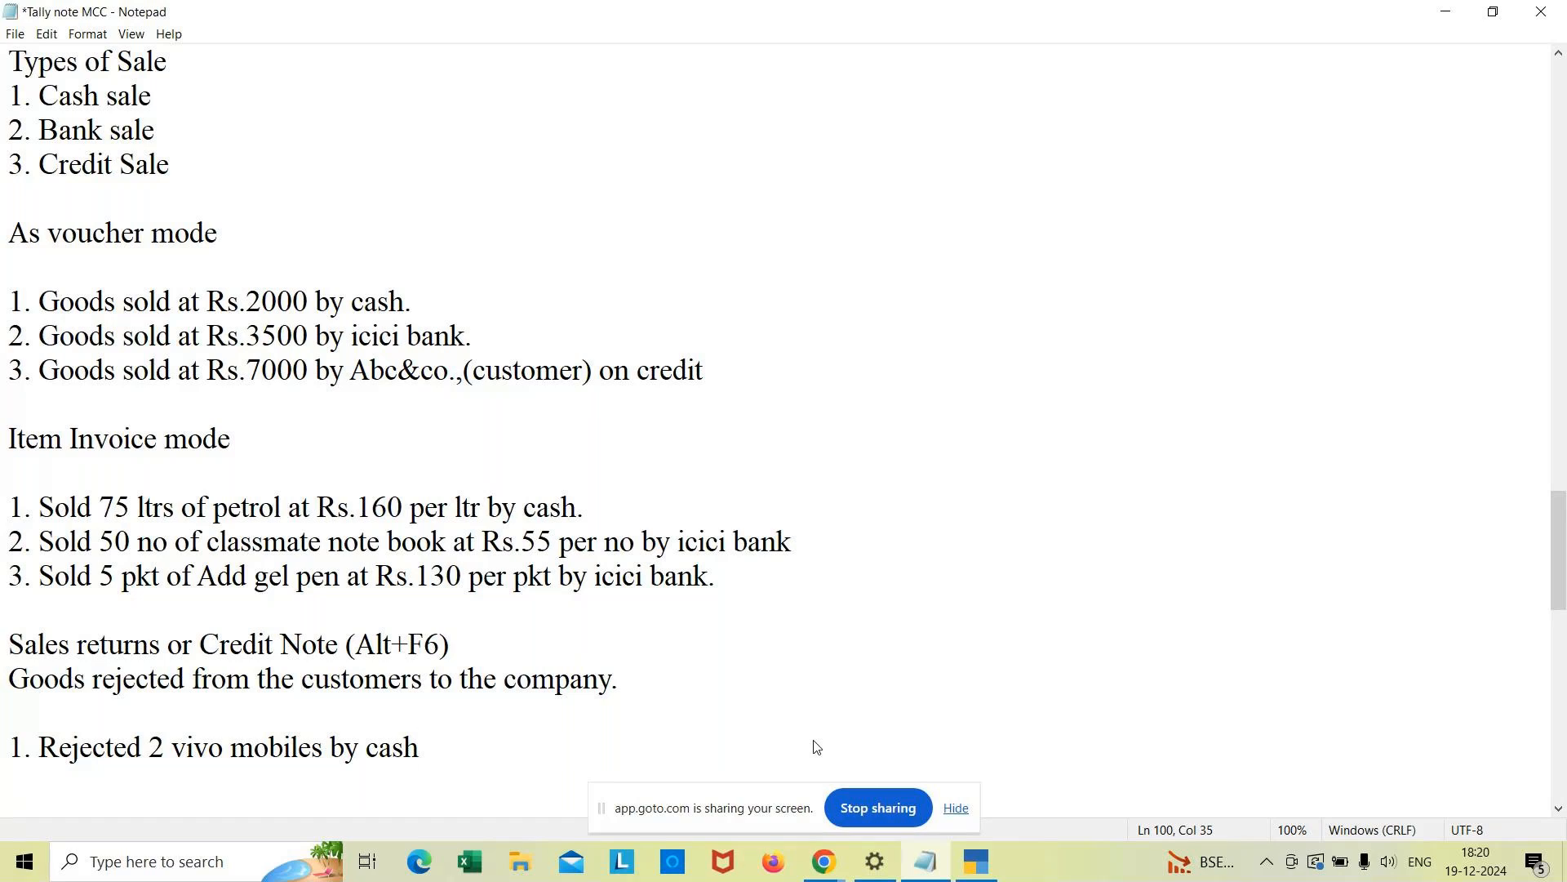
pyautogui.press('BackSpace')
pyautogui.press('BackSpace')
pyautogui.press('BackSpace')
pyautogui.press('BackSpace')
pyautogui.press('BackSpace')
pyautogui.press('BackSpace')
pyautogui.press('BackSpace')
pyautogui.write('due to d')
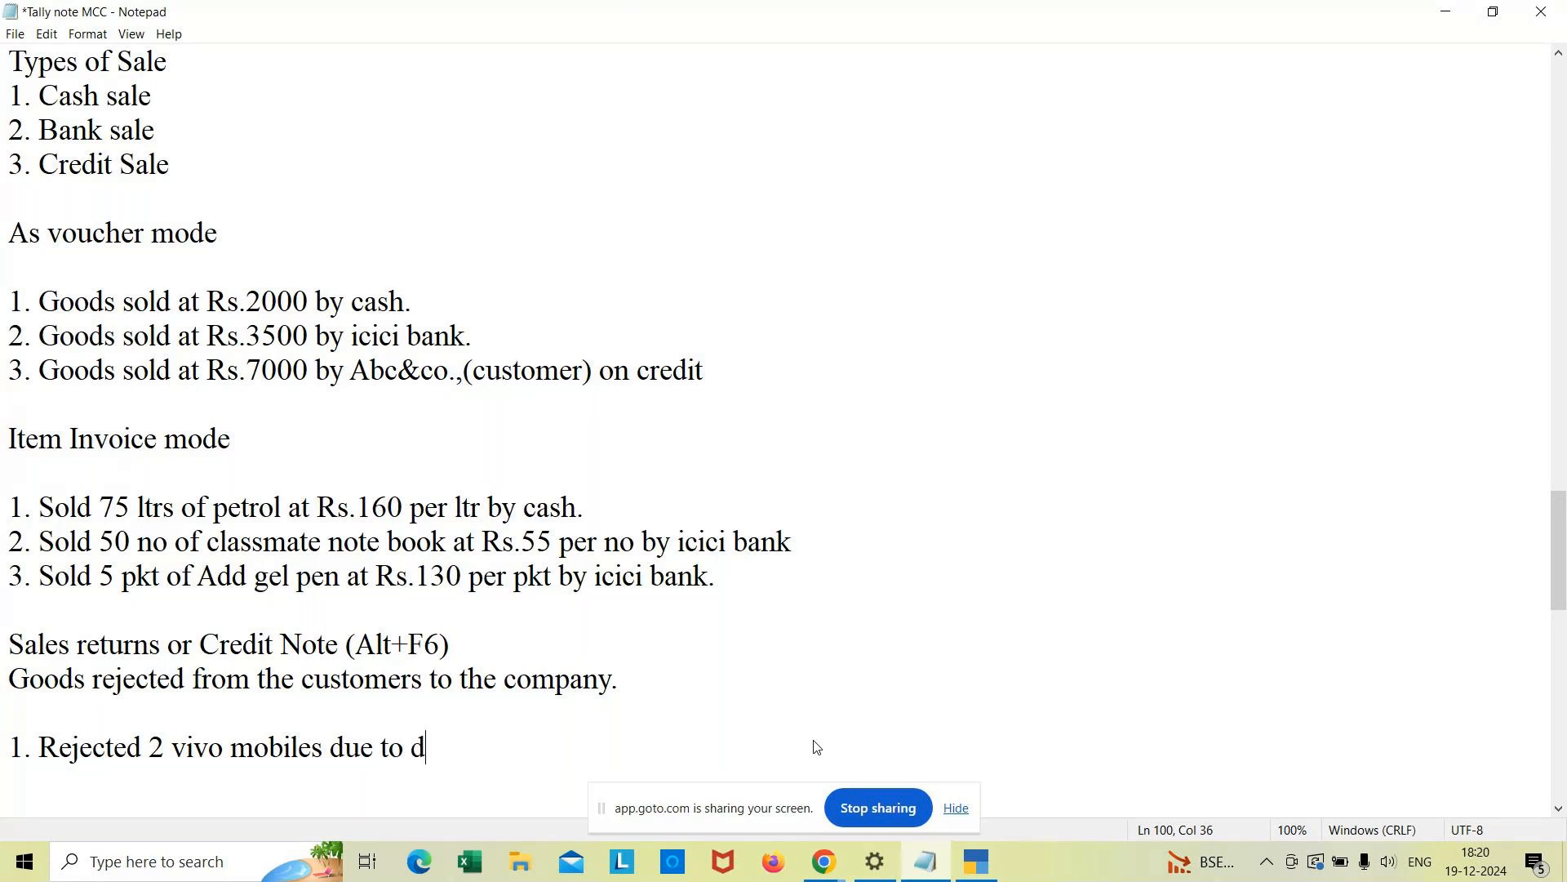
pyautogui.write('amage.')
pyautogui.press('Return')
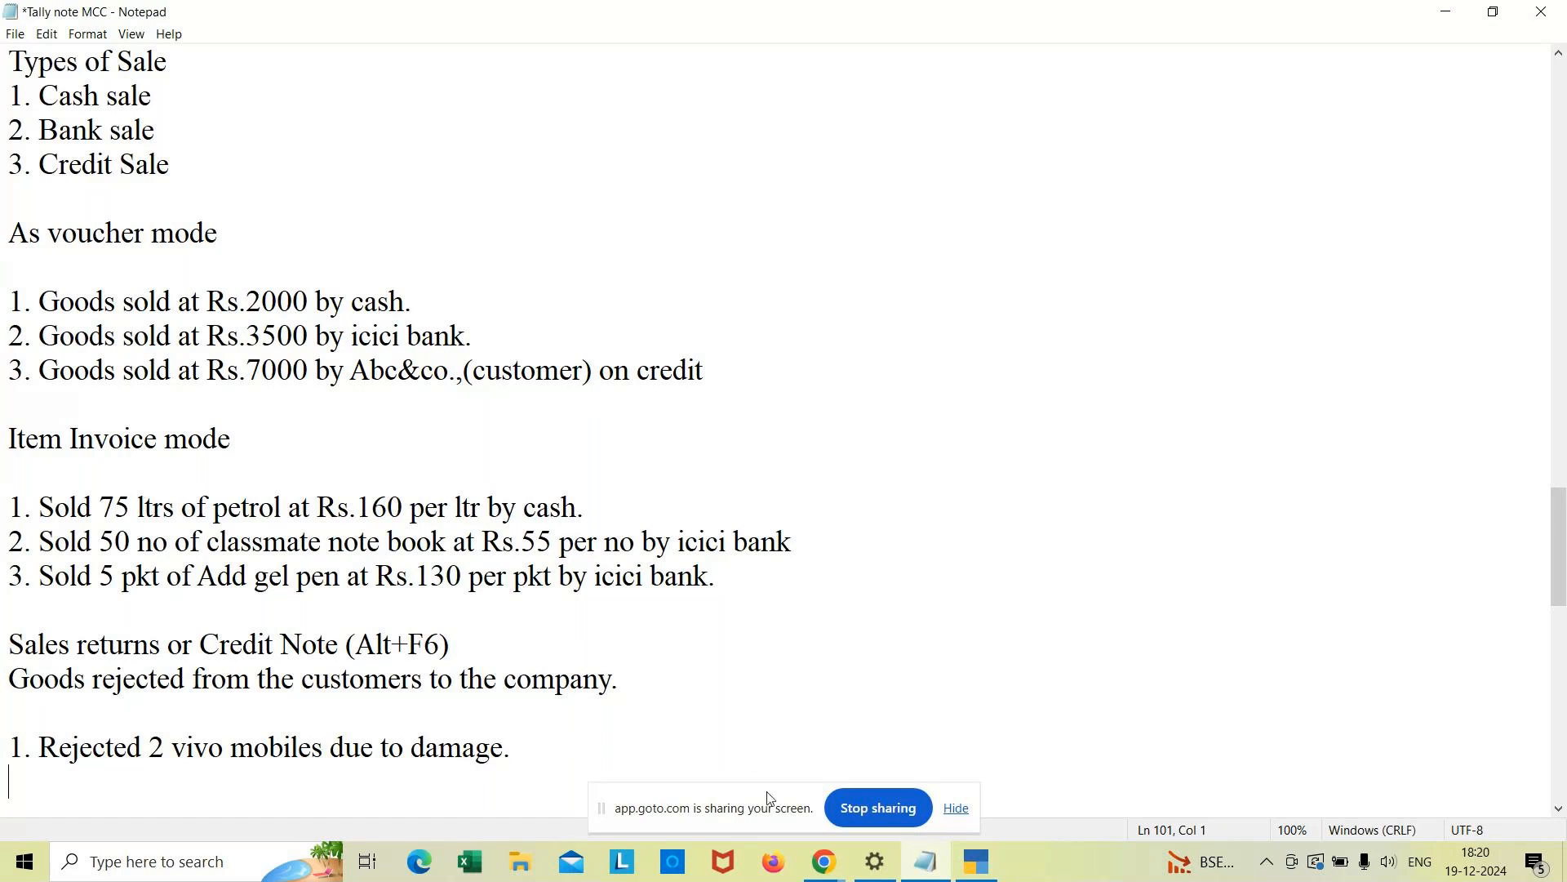
# Step: Switch to TallyPrime, view the Balance Sheet of MCC 2024, and close it
pyautogui.click(976, 861)
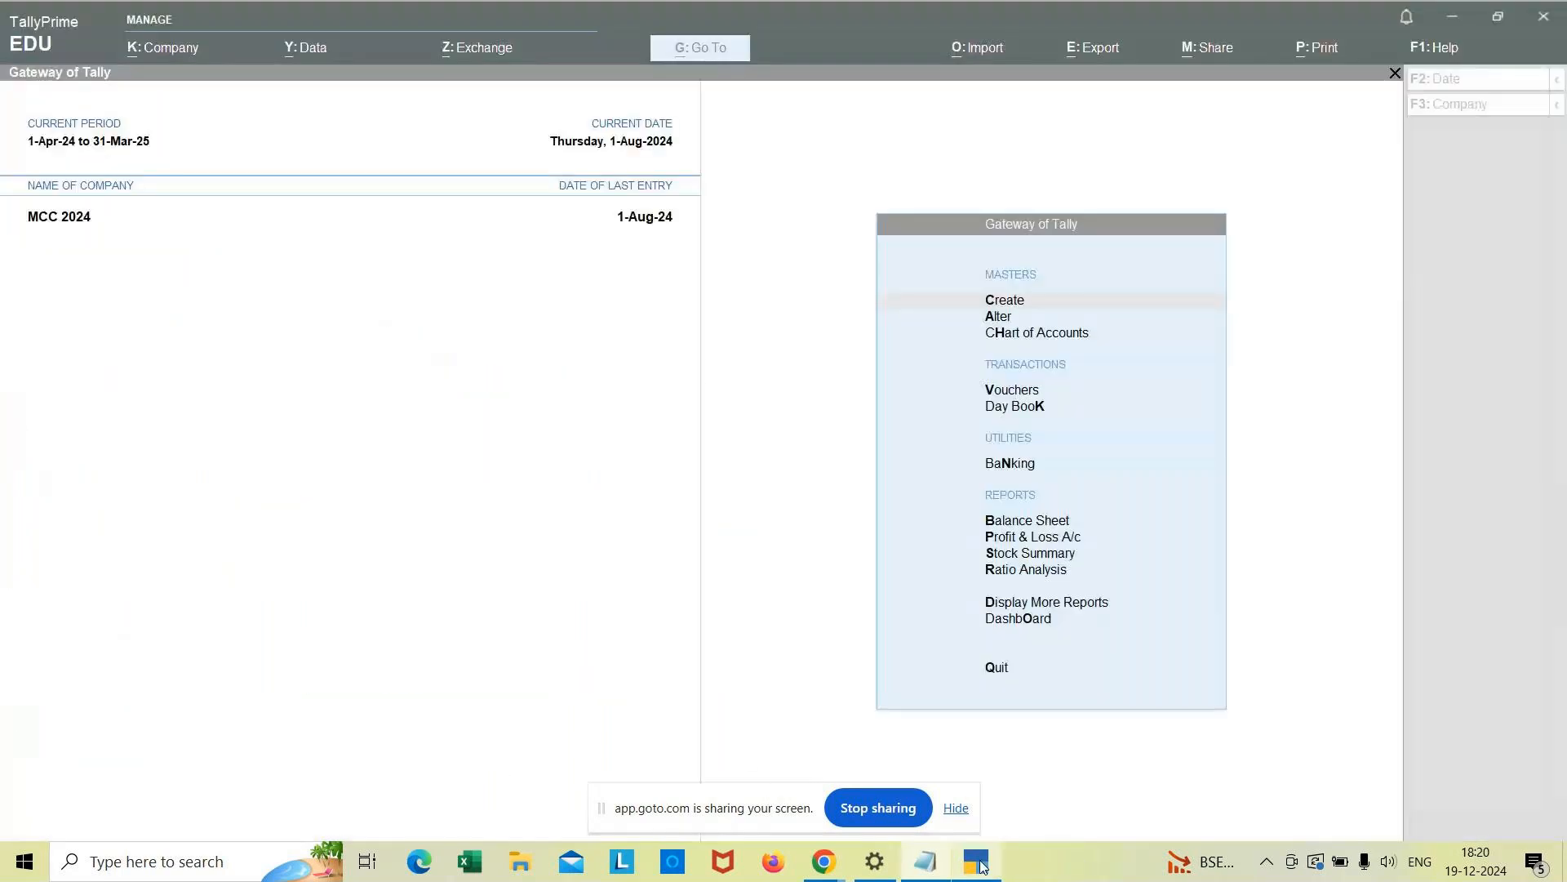
pyautogui.press('Down')
pyautogui.press('Down')
pyautogui.press('Down')
pyautogui.press('Down')
pyautogui.press('Down')
pyautogui.press('Down')
pyautogui.press('Down')
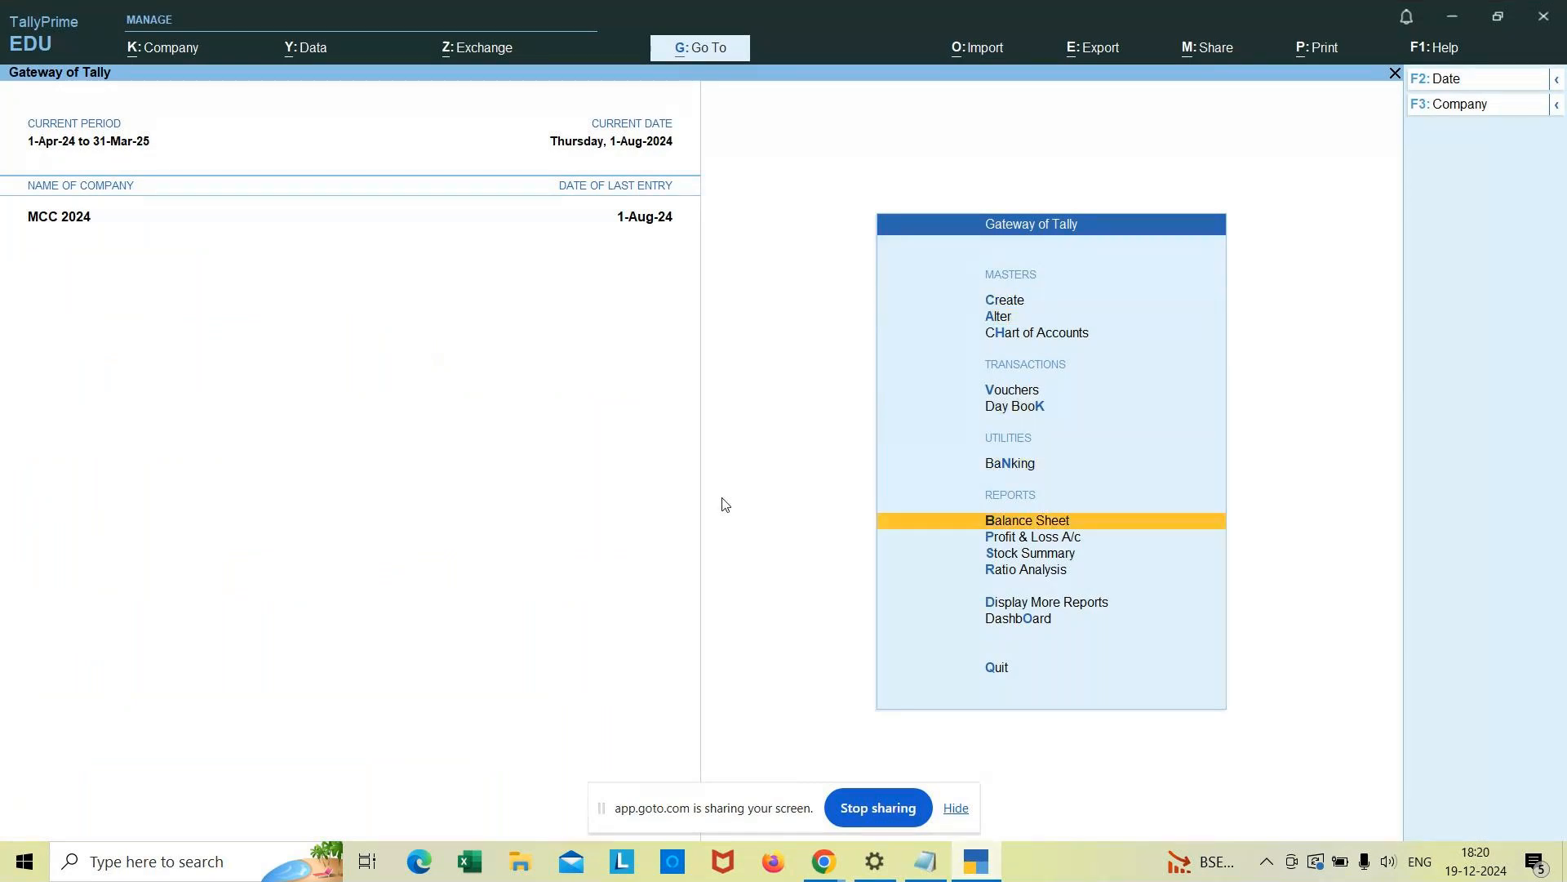
pyautogui.press('Up')
pyautogui.press('Return')
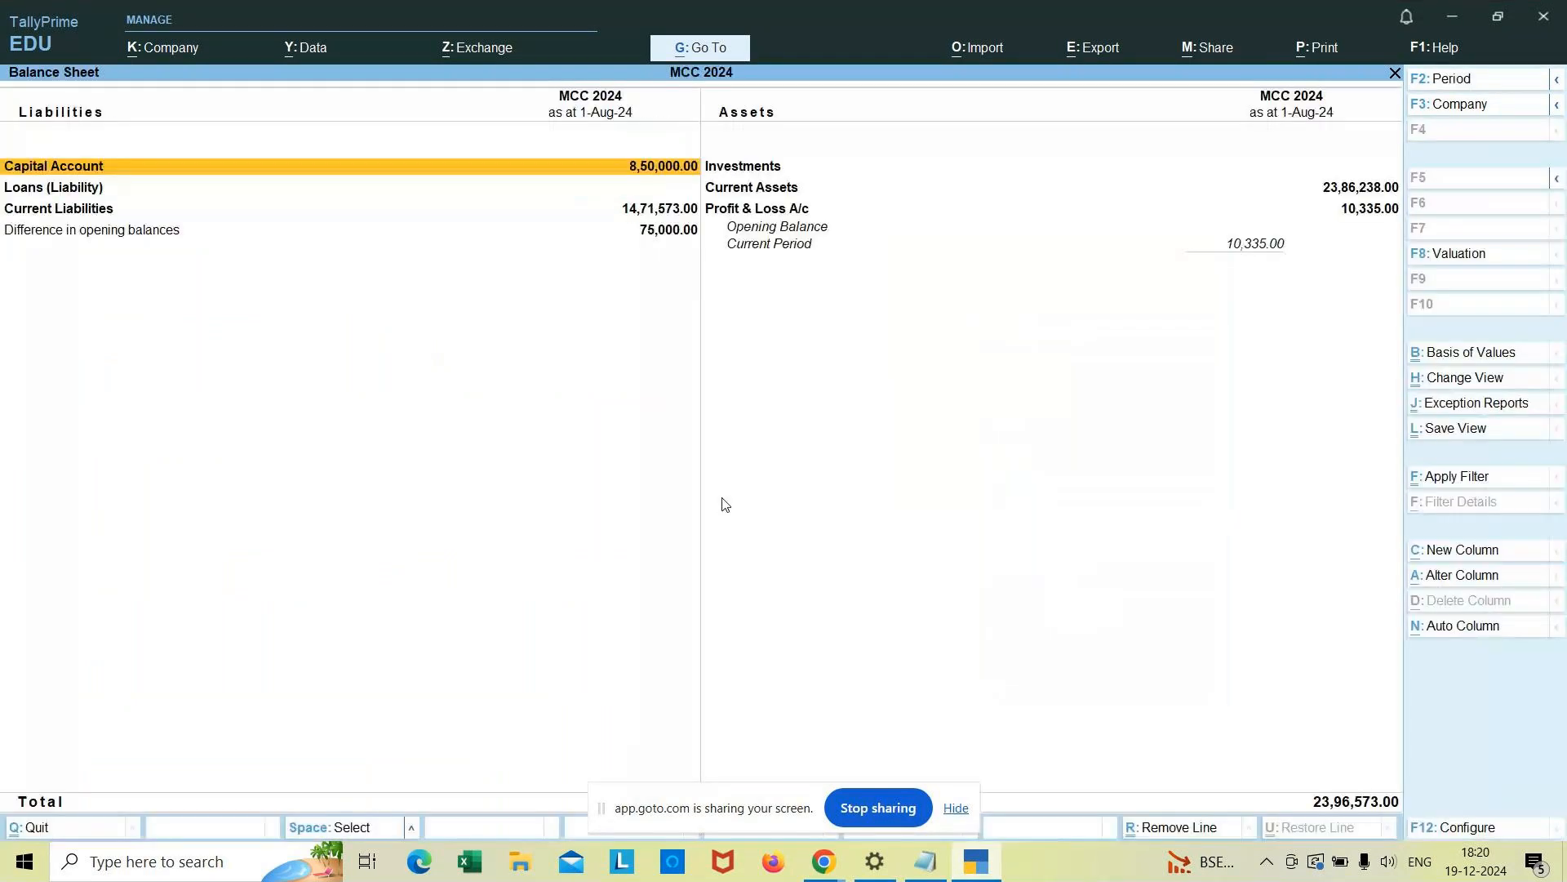
pyautogui.press('Escape')
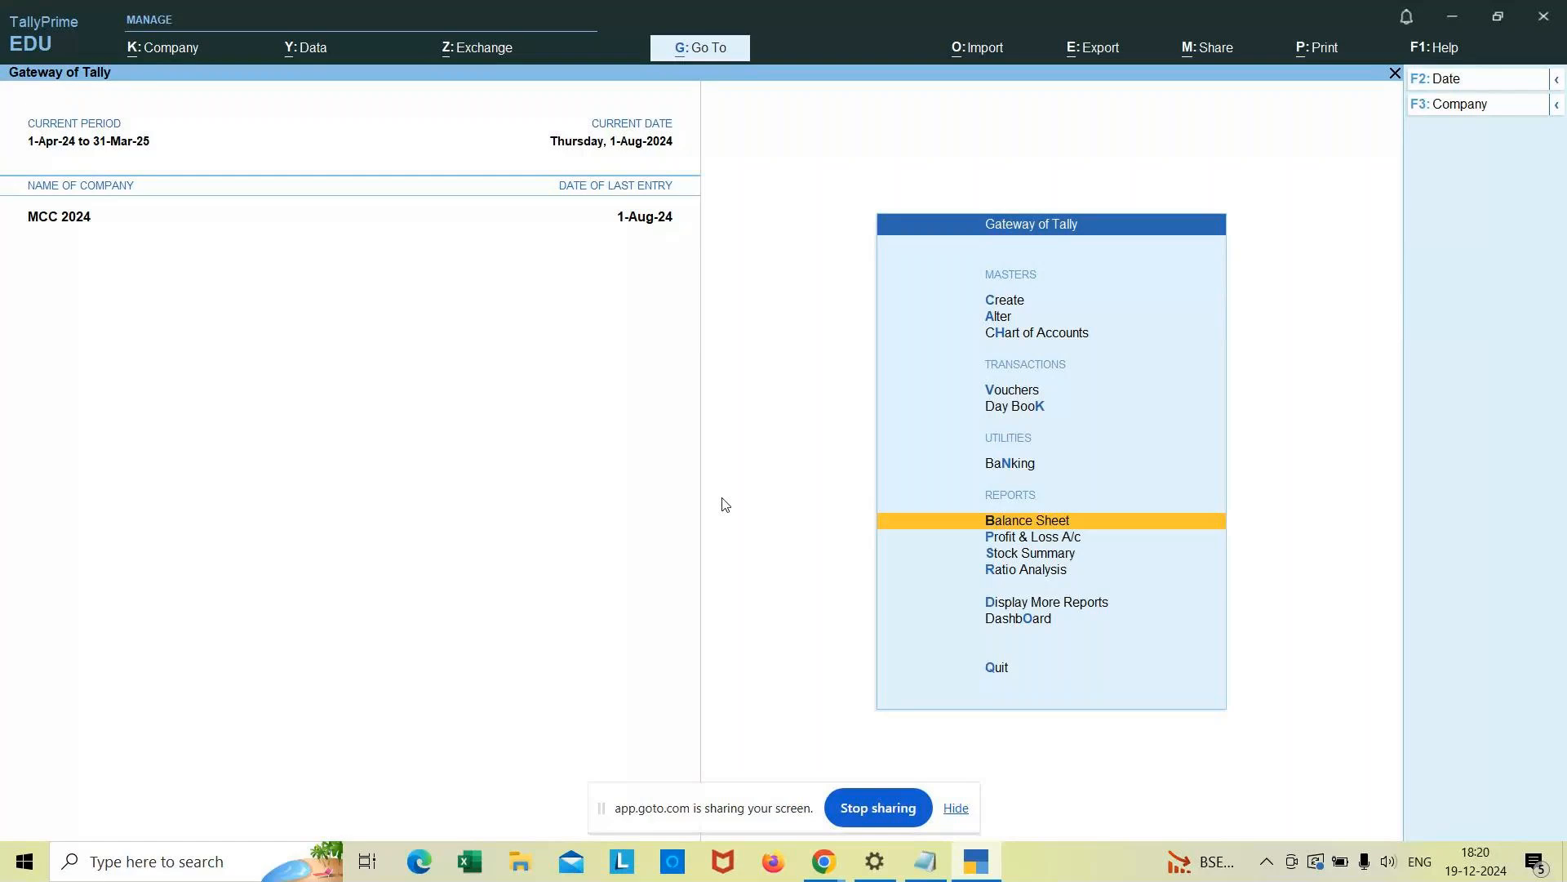
# Step: View the Cash/Bank Summary among the account books and return to the Gateway of Tally
pyautogui.press('Down')
pyautogui.press('Down')
pyautogui.press('Down')
pyautogui.press('Down')
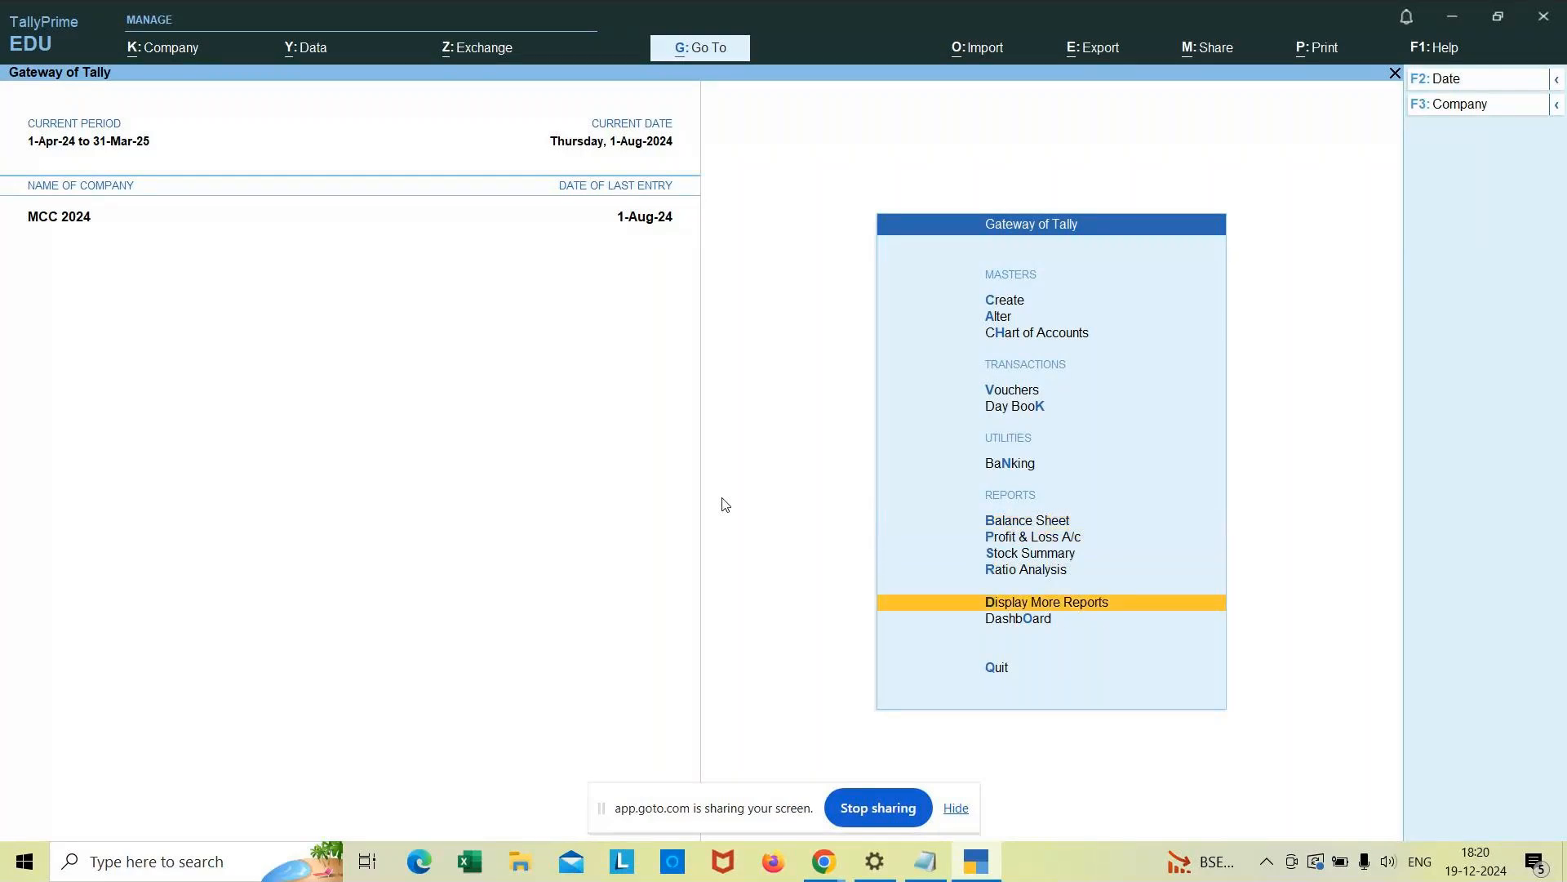
pyautogui.press('Return')
pyautogui.press('Down')
pyautogui.press('Down')
pyautogui.press('Down')
pyautogui.press('Down')
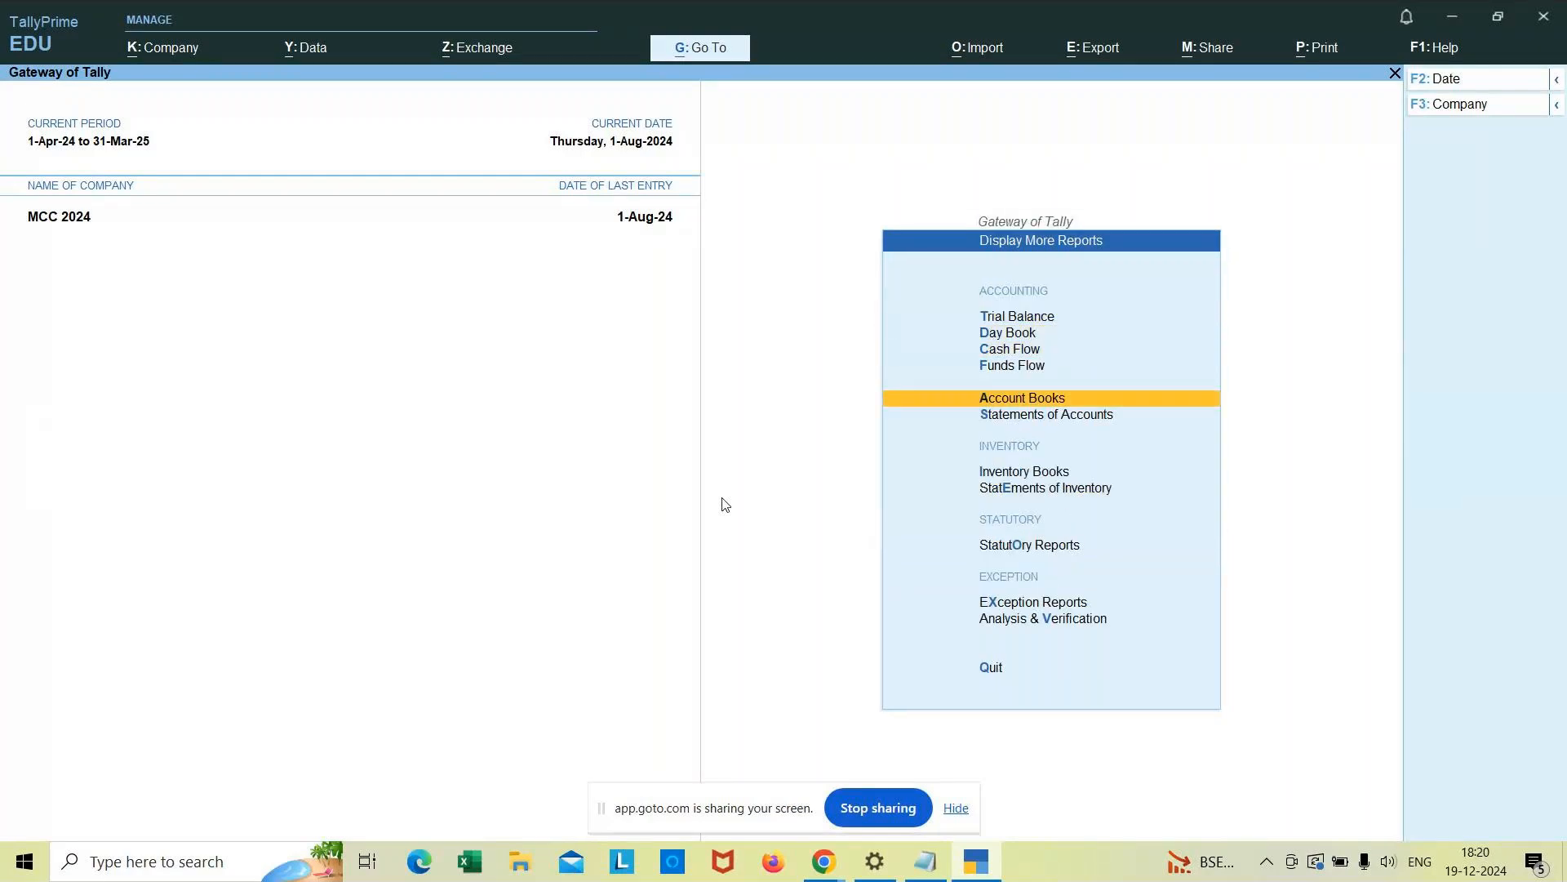
pyautogui.press('Return')
pyautogui.press('Return')
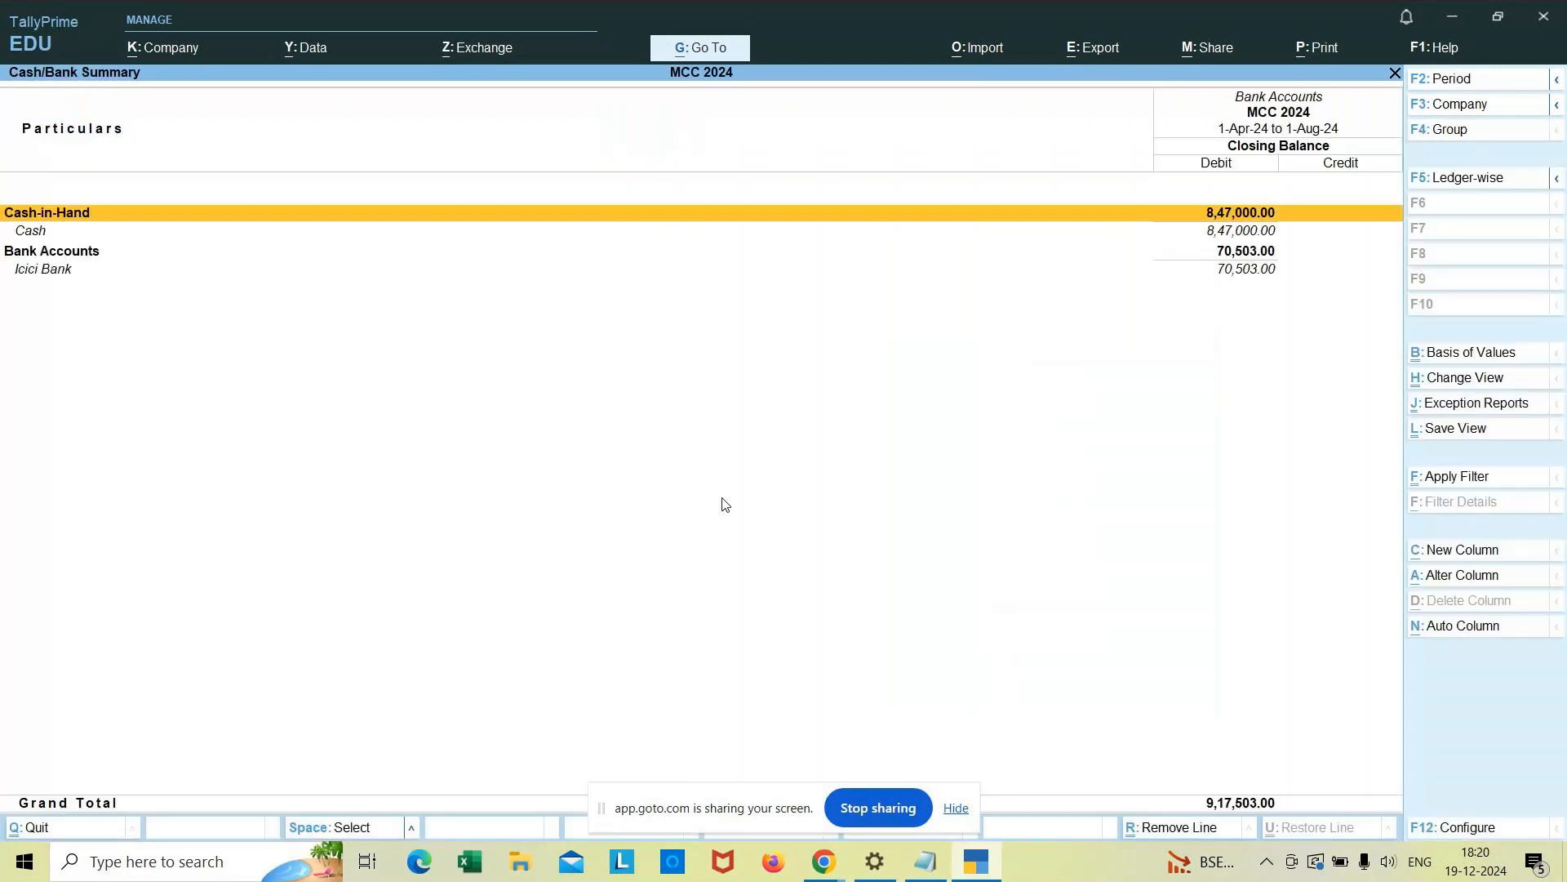
pyautogui.press('Escape')
pyautogui.press('Escape')
pyautogui.press('Escape')
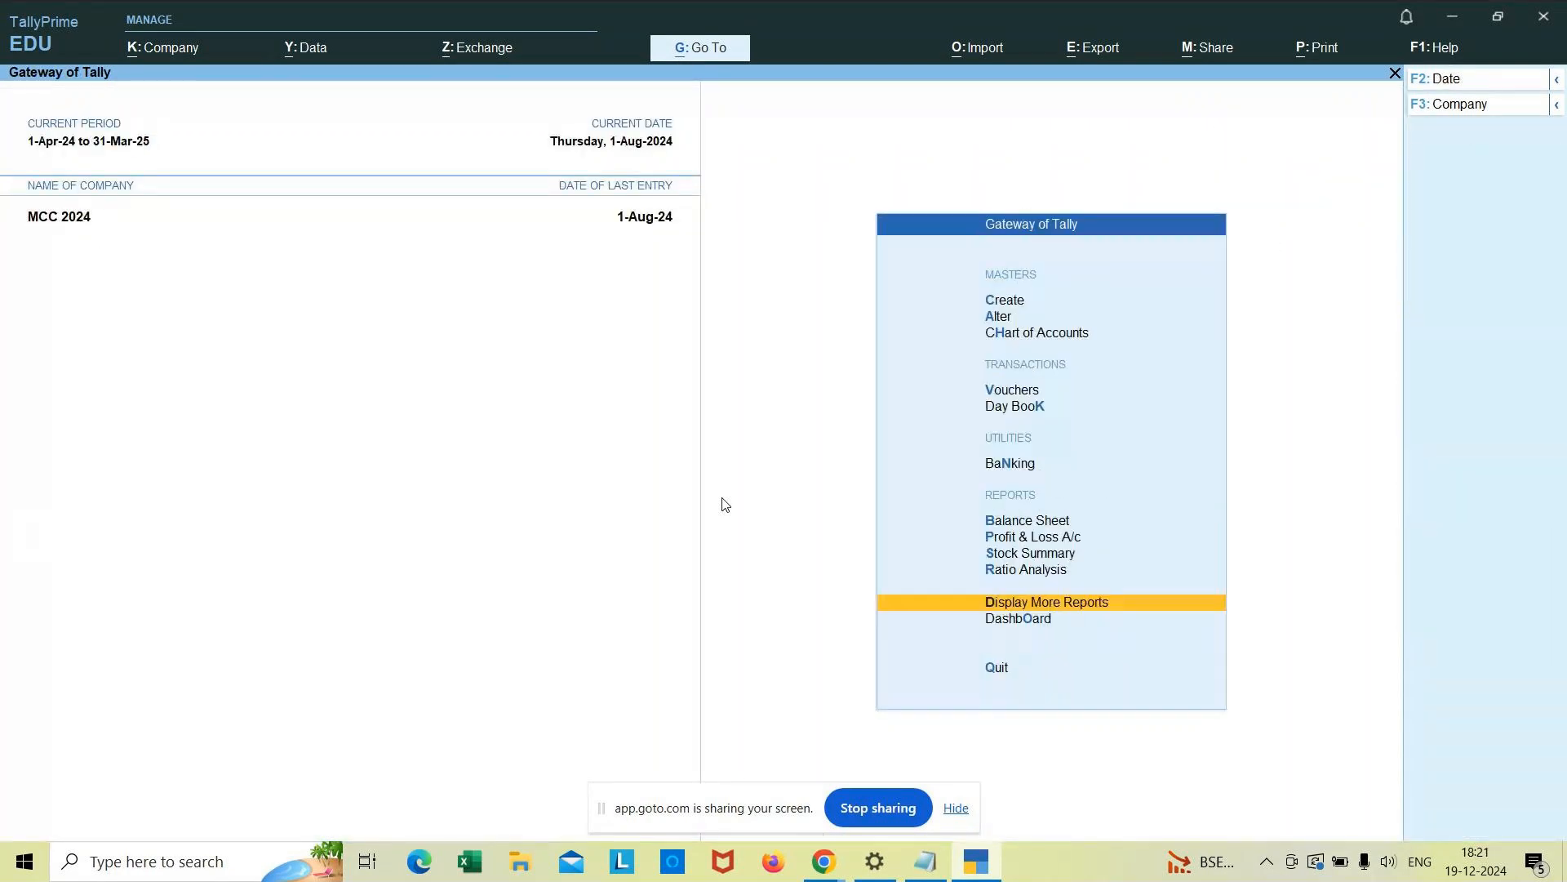
pyautogui.press('Home')
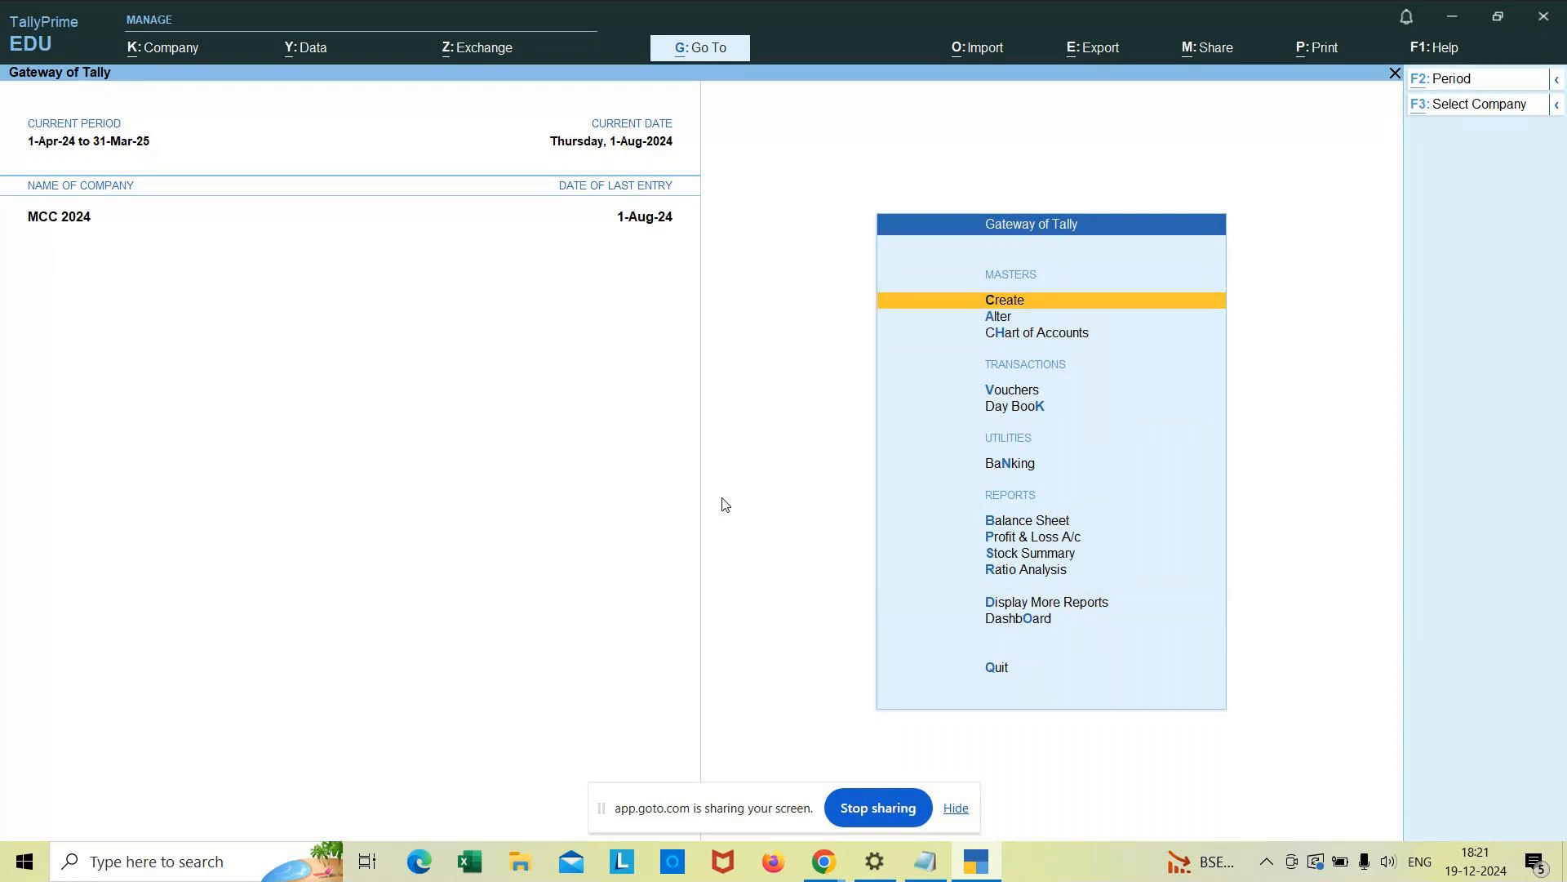
# Step: Switch to the Notepad notes and add the fourth item invoice example, "4. Sold 5 vivo mobiles by cash."
pyautogui.hotkey('alt', 'Tab')
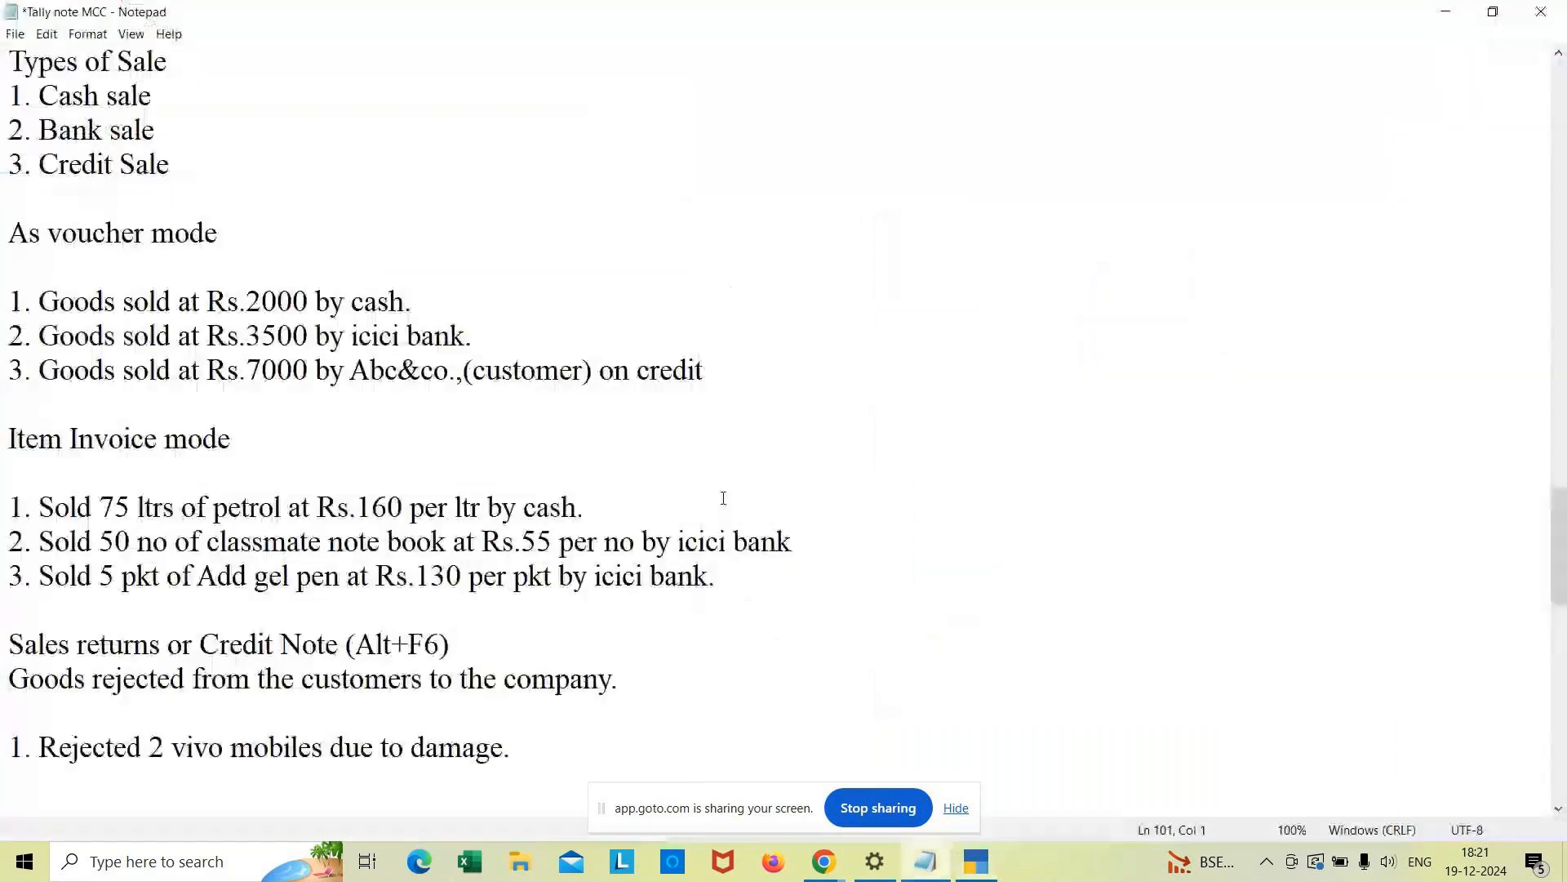
pyautogui.click(521, 748)
pyautogui.press('Return')
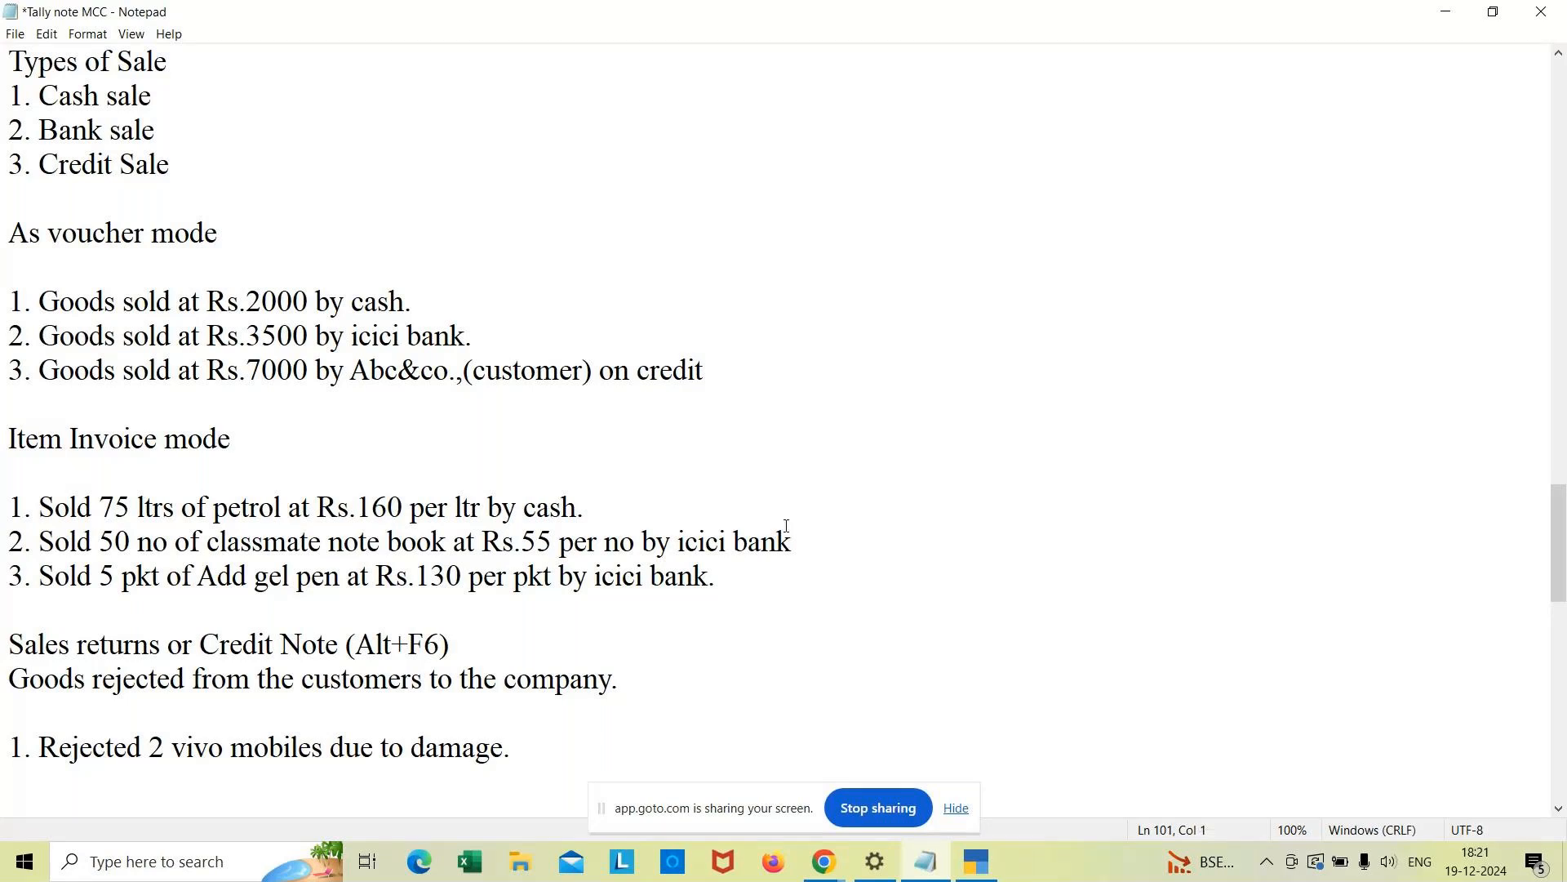
pyautogui.click(746, 582)
pyautogui.press('Return')
pyautogui.write('4')
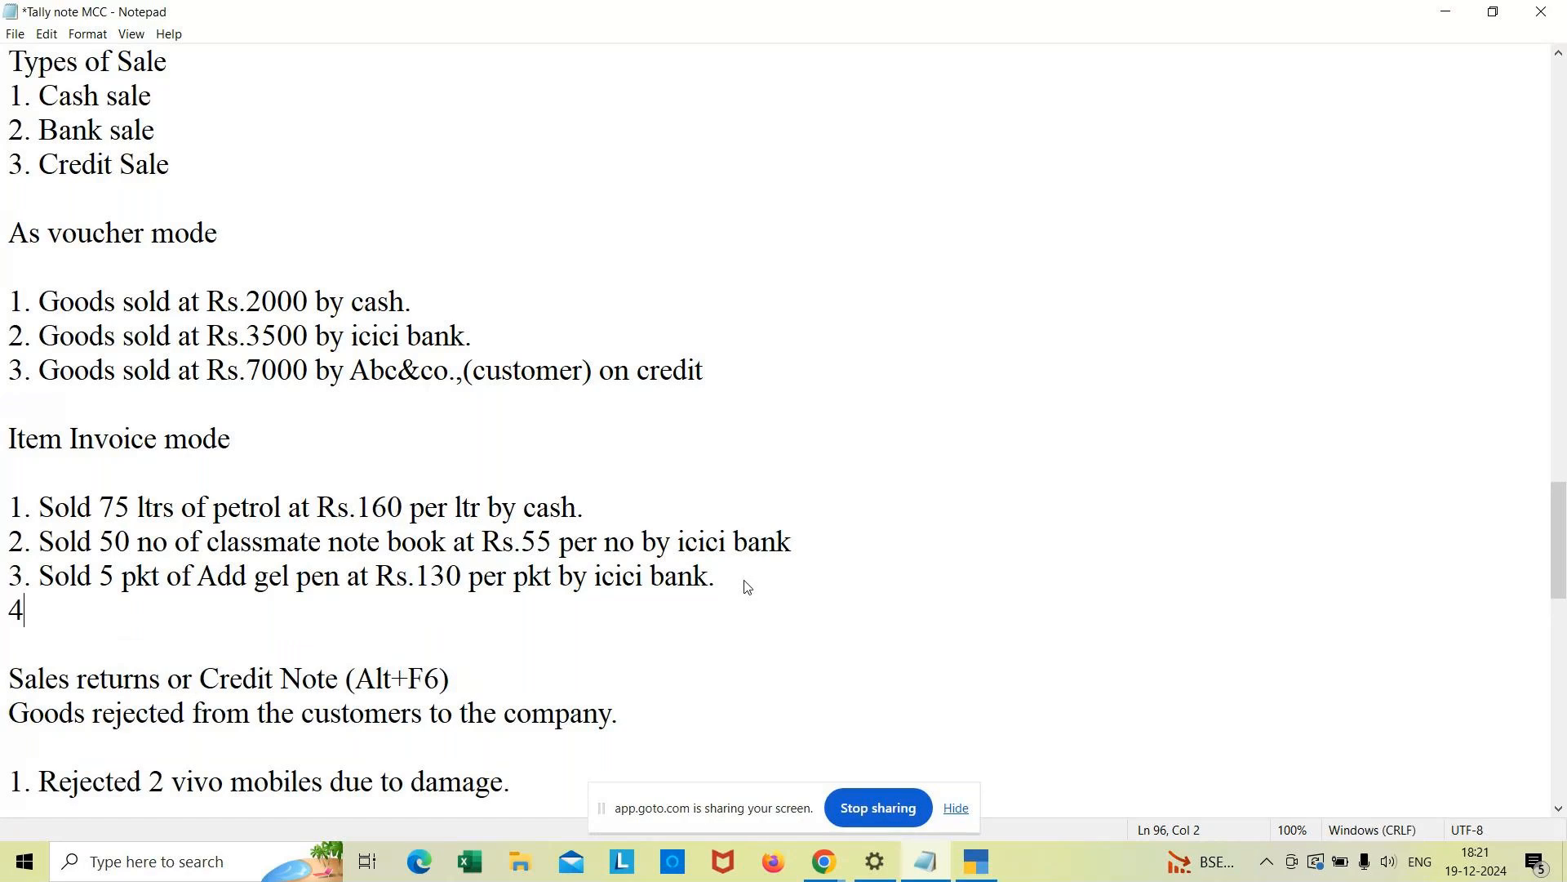
pyautogui.write('. Sold 5 vivo mobiles')
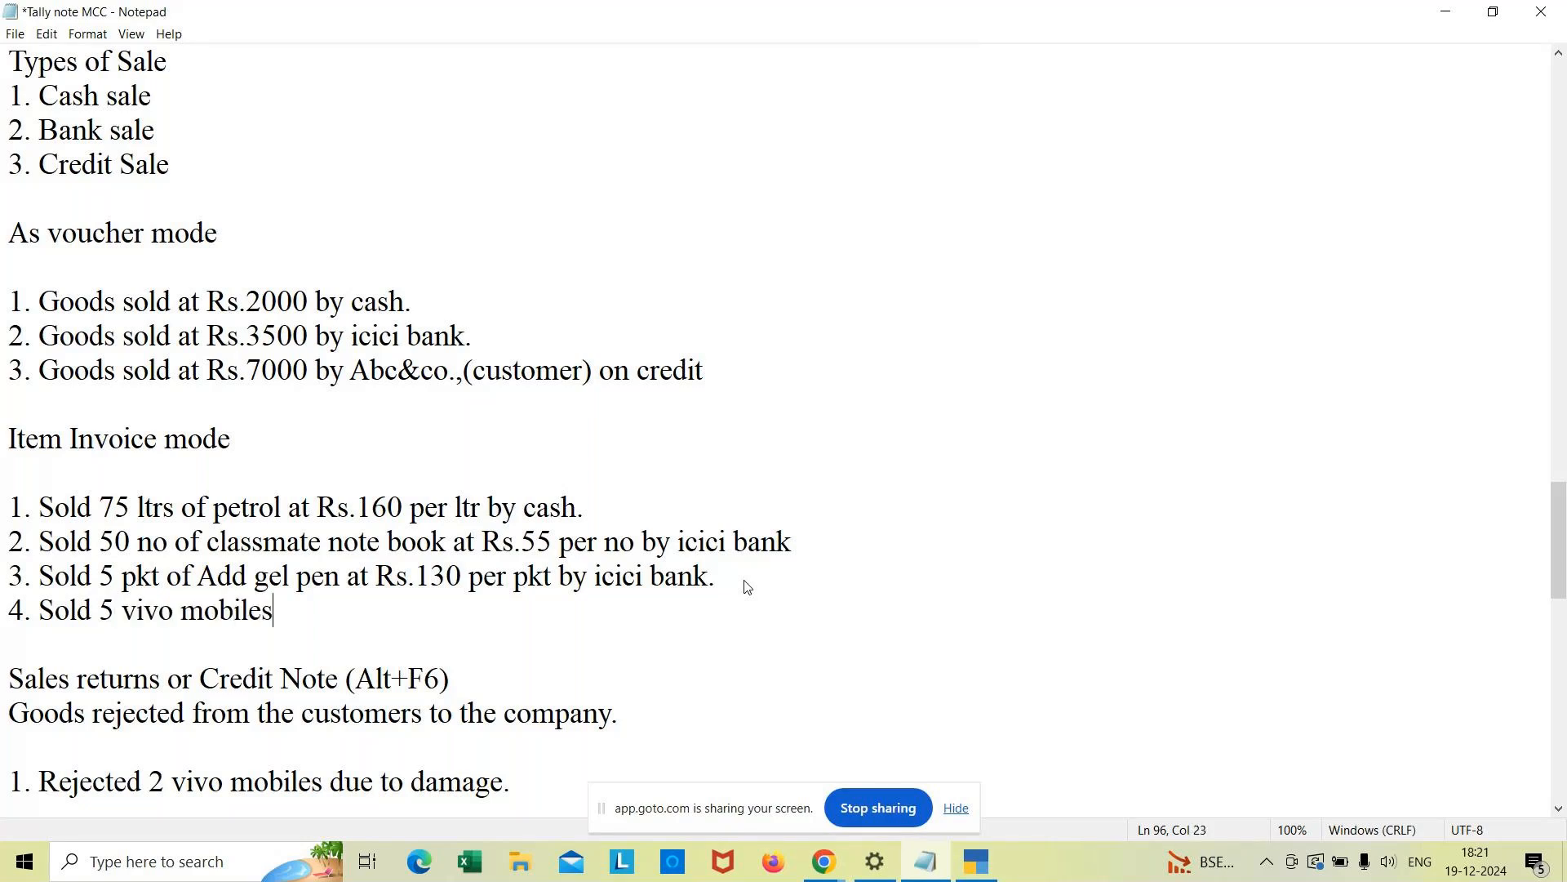
pyautogui.write(' by cash.')
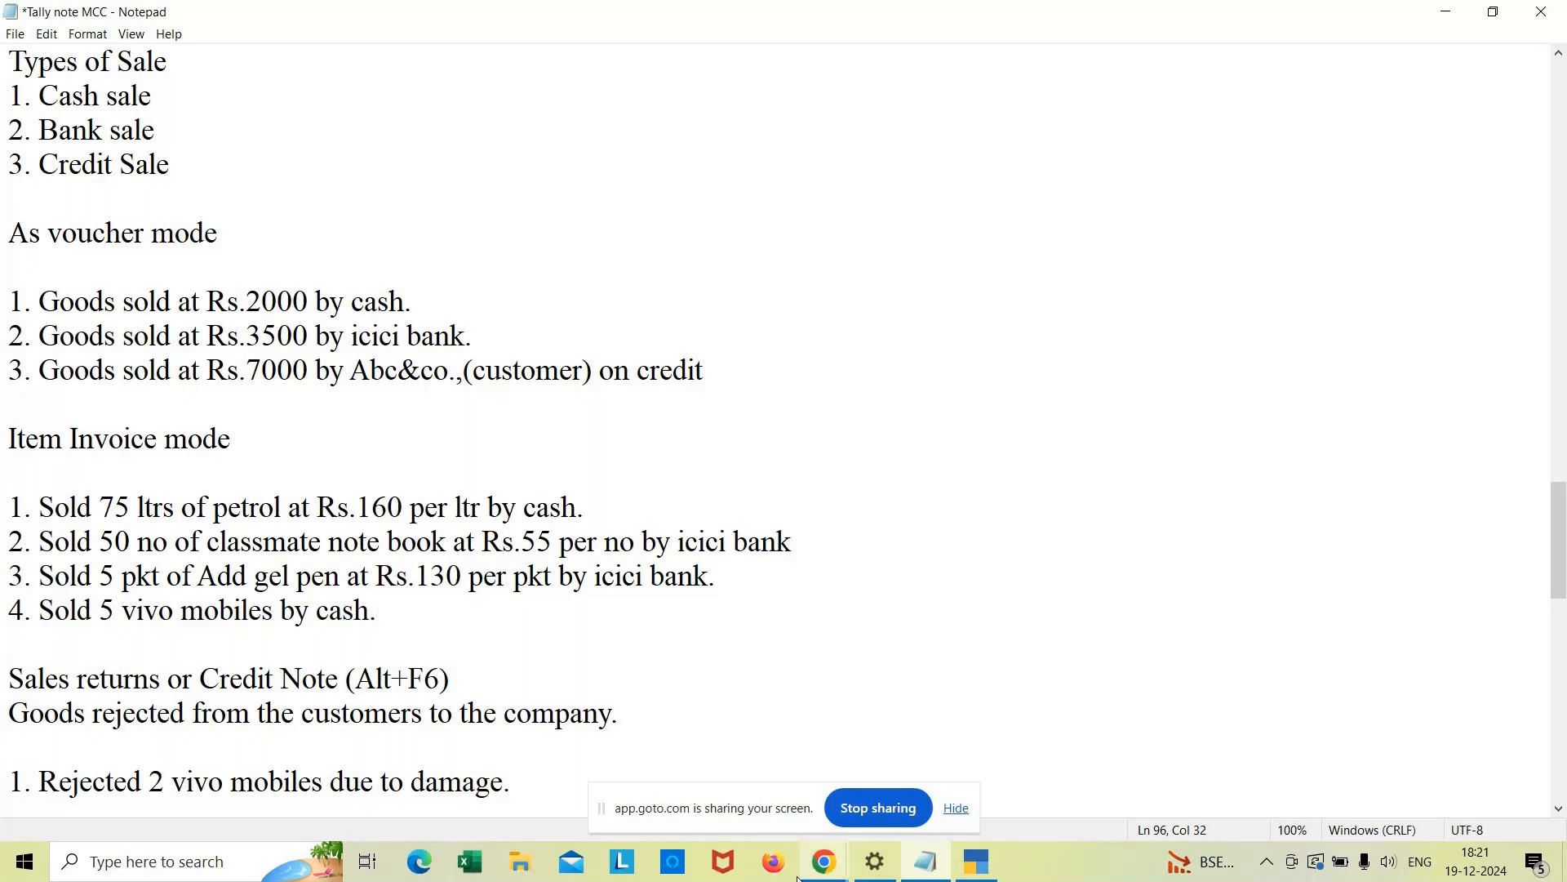
# Step: In TallyPrime, start a sales voucher dated 1-Sep-24 with Cash as the party account
pyautogui.click(976, 861)
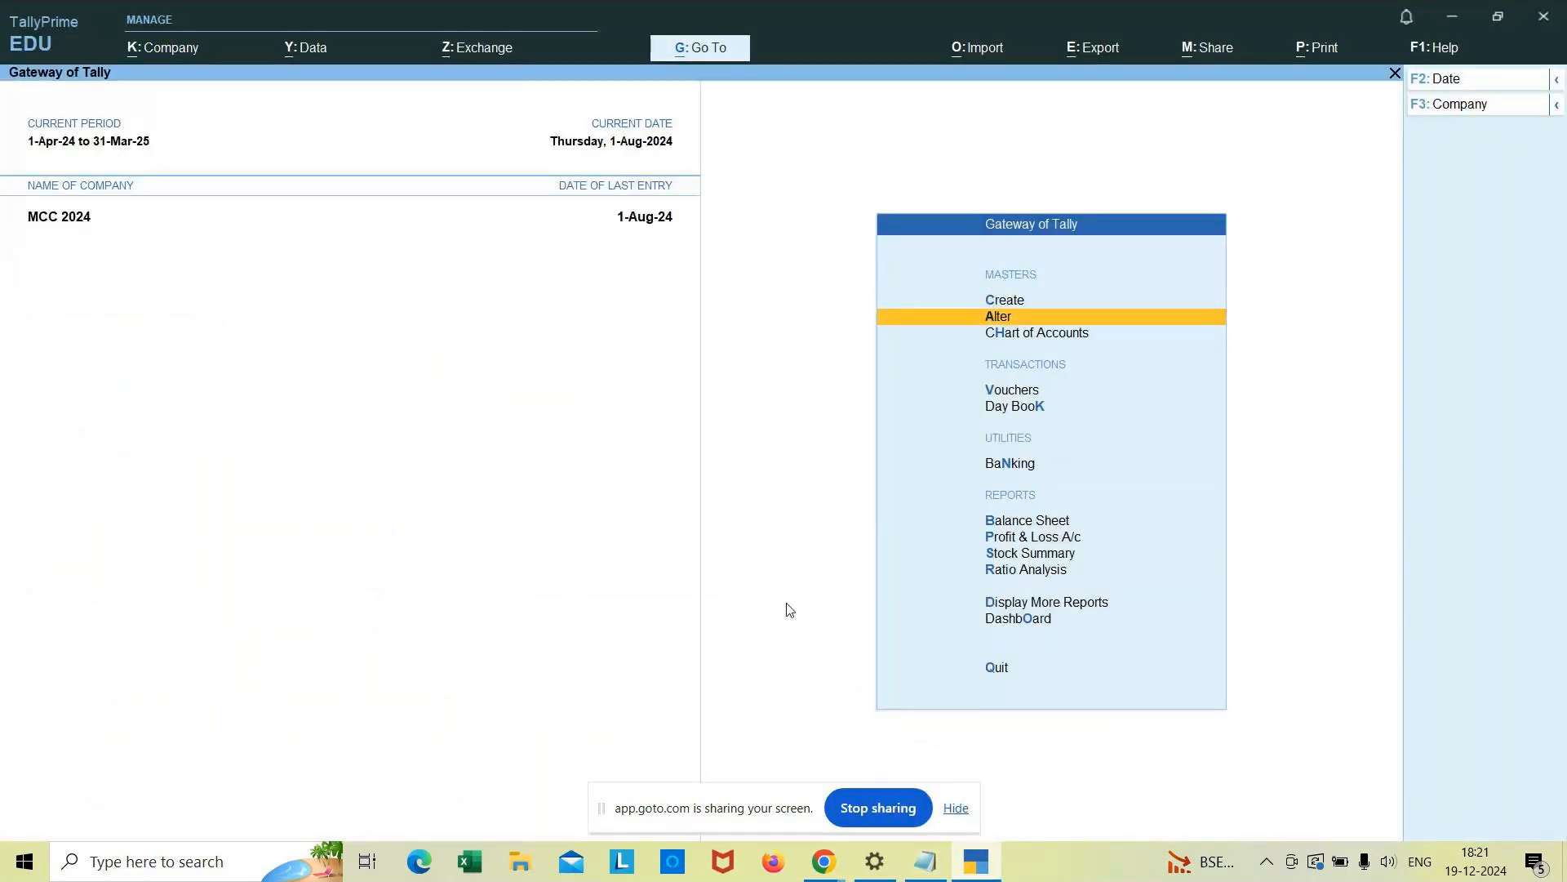
pyautogui.press('Down')
pyautogui.press('Down')
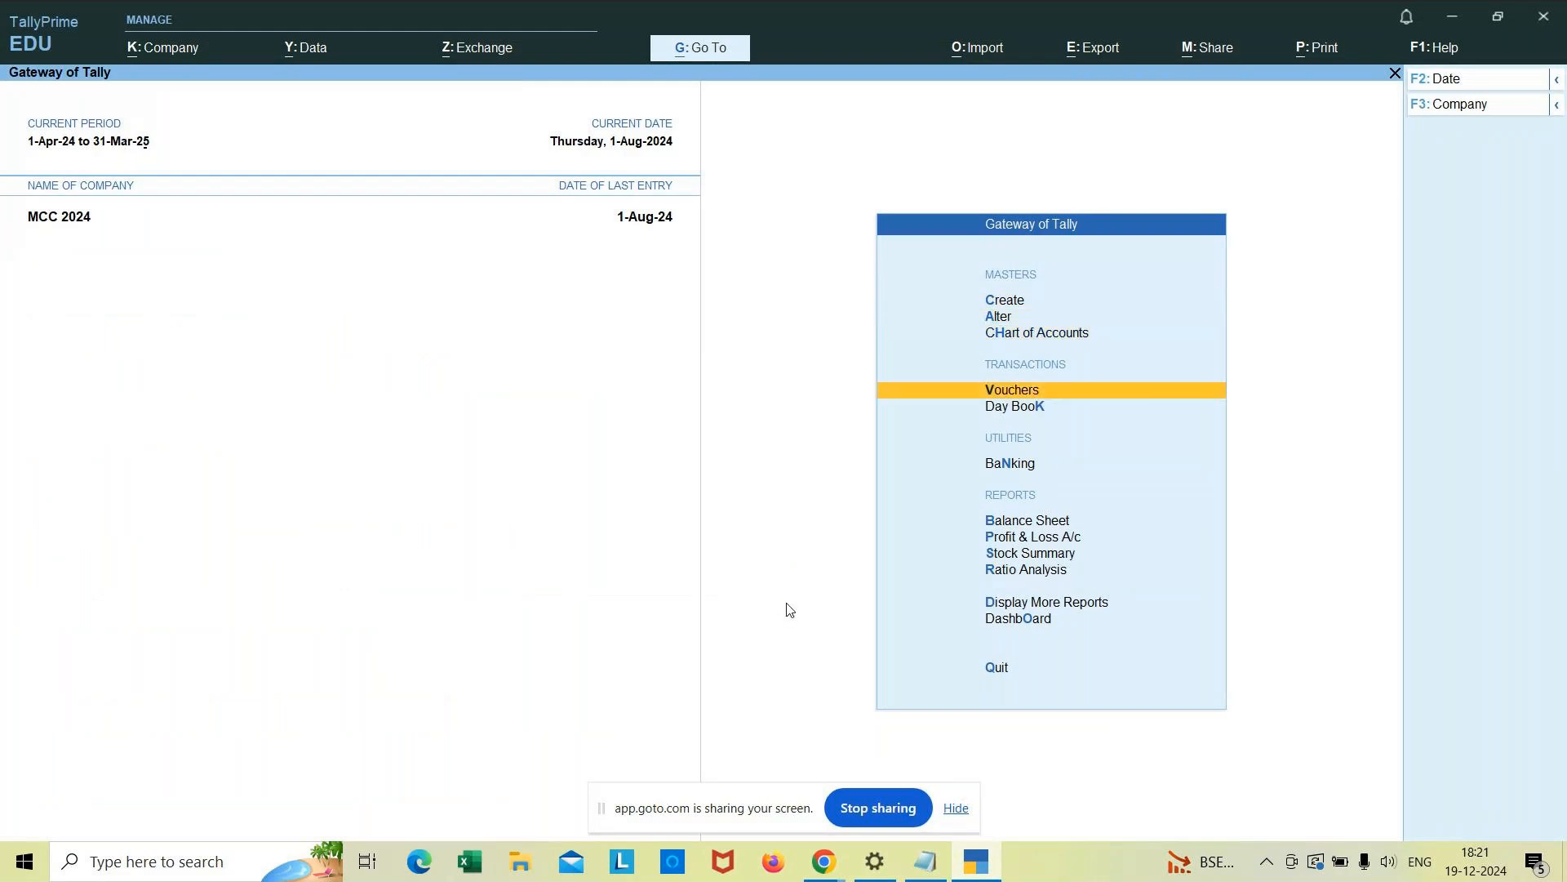
pyautogui.press('Return')
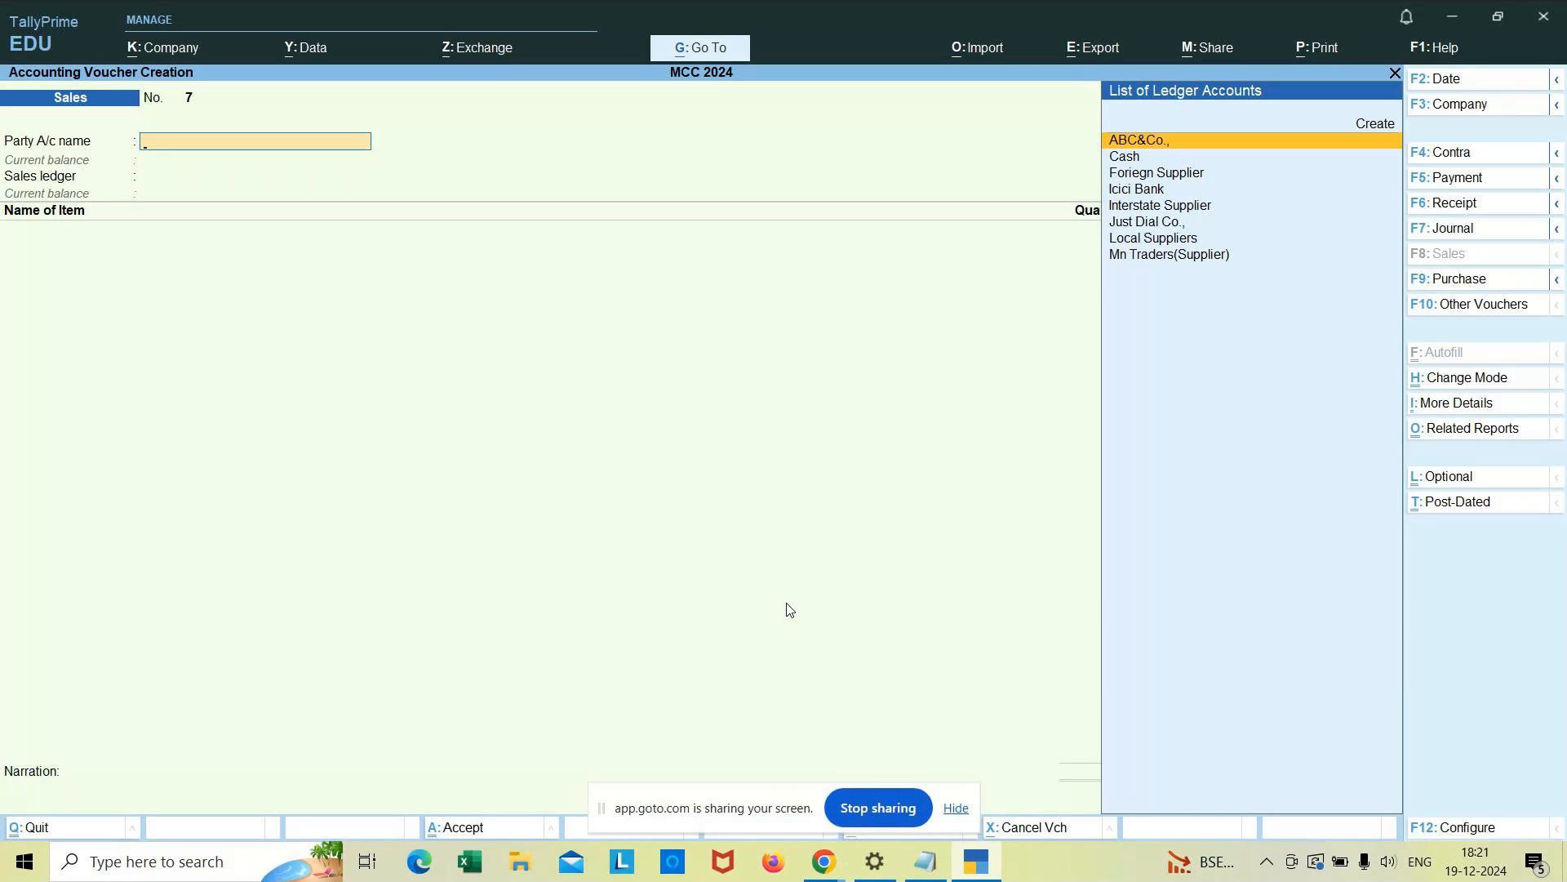
pyautogui.press('F2')
pyautogui.write('1/8')
pyautogui.press('Return')
pyautogui.write('cash')
pyautogui.press('Return')
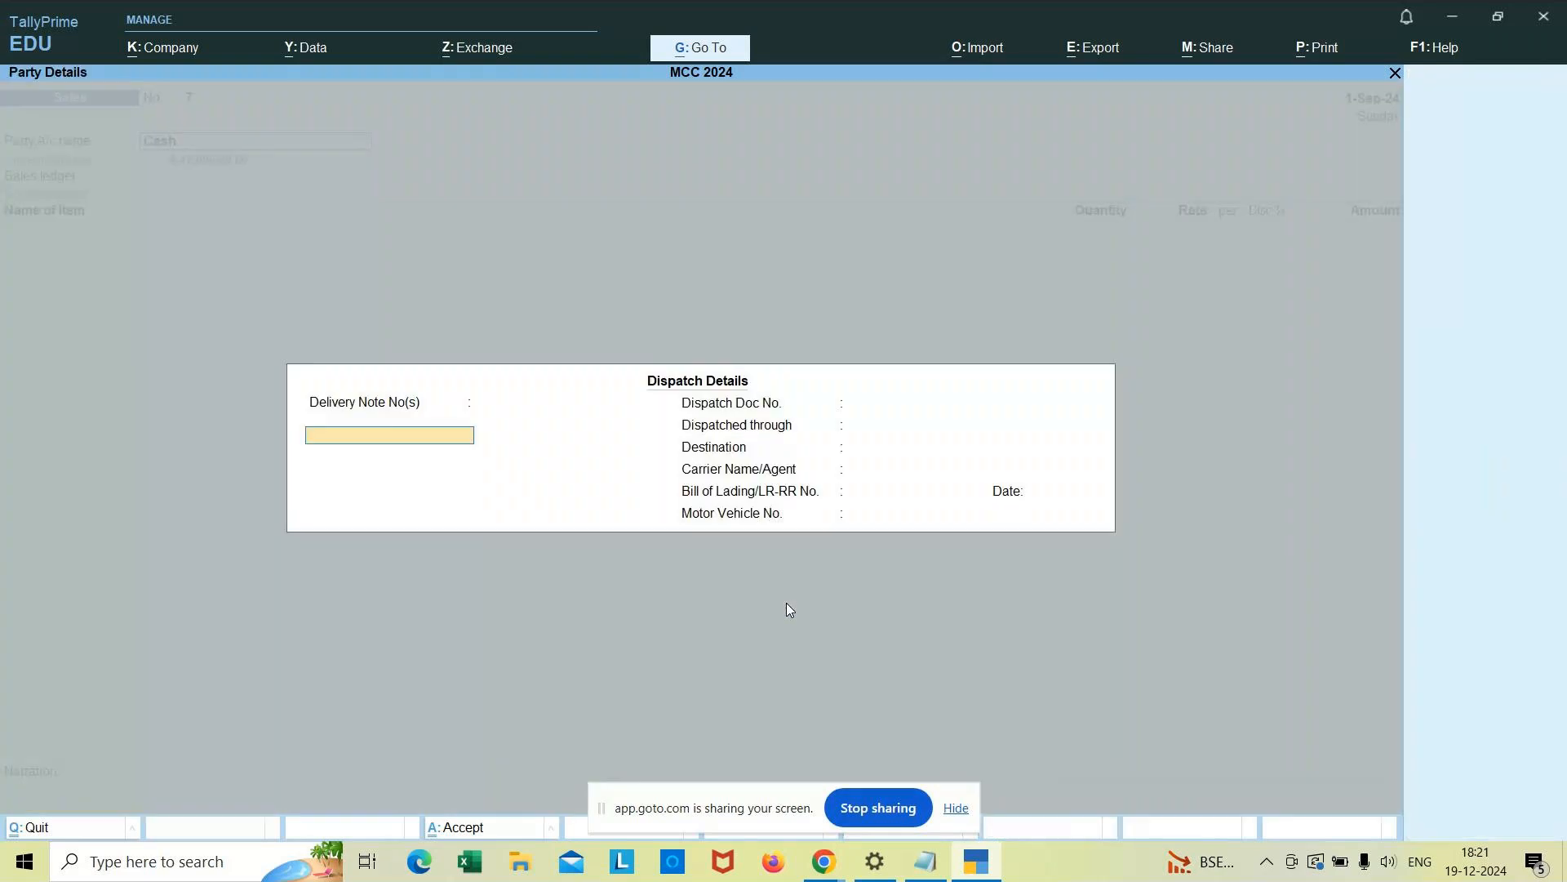
# Step: Leave the dispatch details blank, accept the default Cash party details, and use Sales A/c as the sales ledger
pyautogui.press('Return')
pyautogui.press('Return')
pyautogui.press('Return')
pyautogui.press('Return')
pyautogui.press('Return')
pyautogui.press('Return')
pyautogui.press('Return')
pyautogui.press('Return')
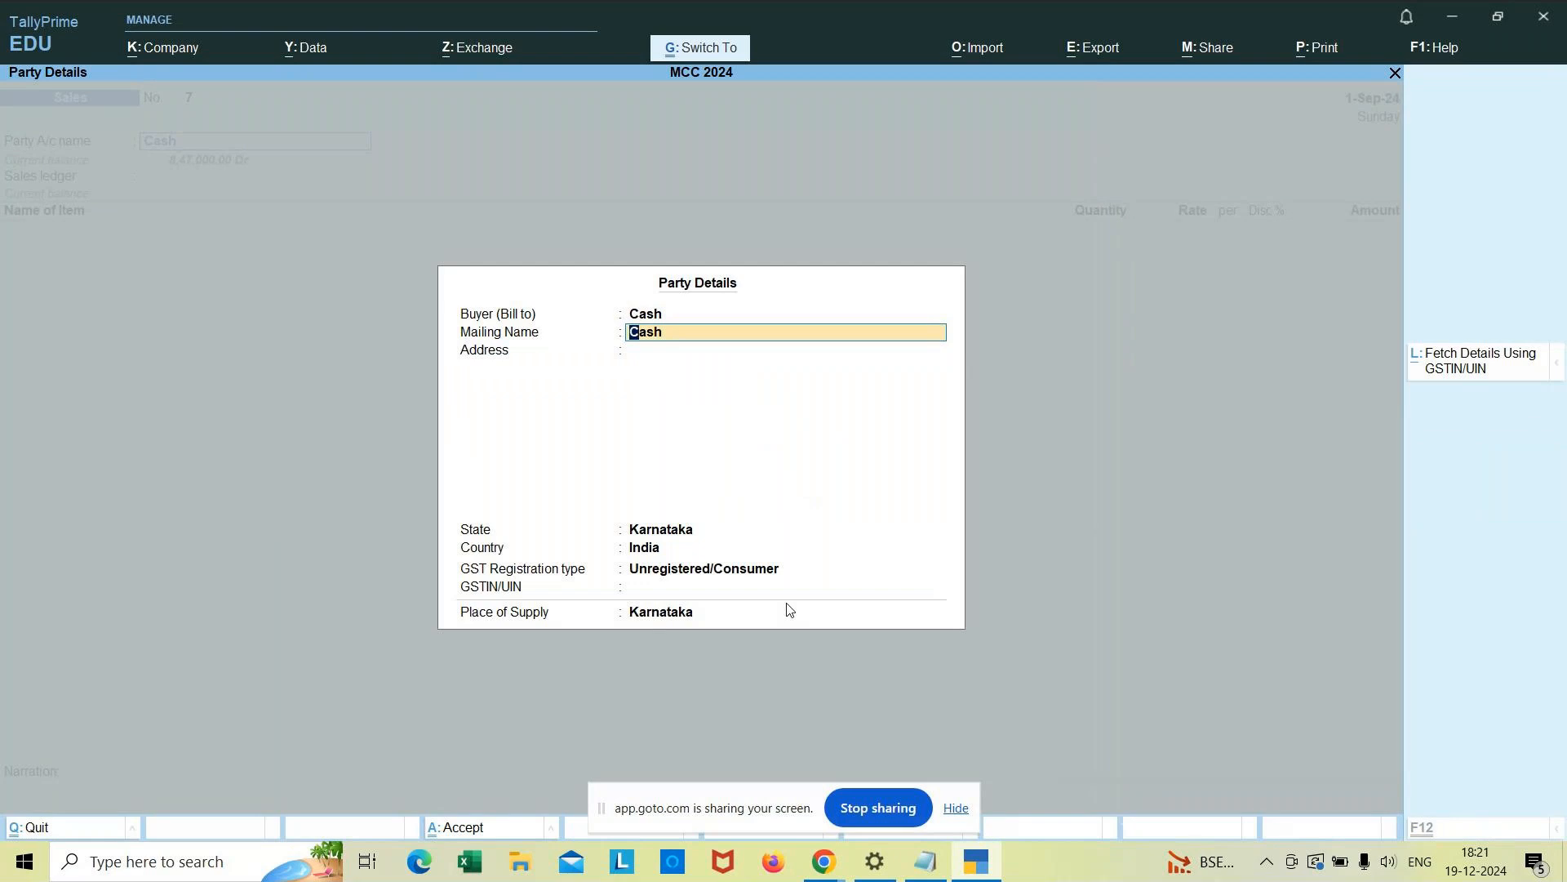
pyautogui.hotkey('ctrl', 'a')
pyautogui.press('Return')
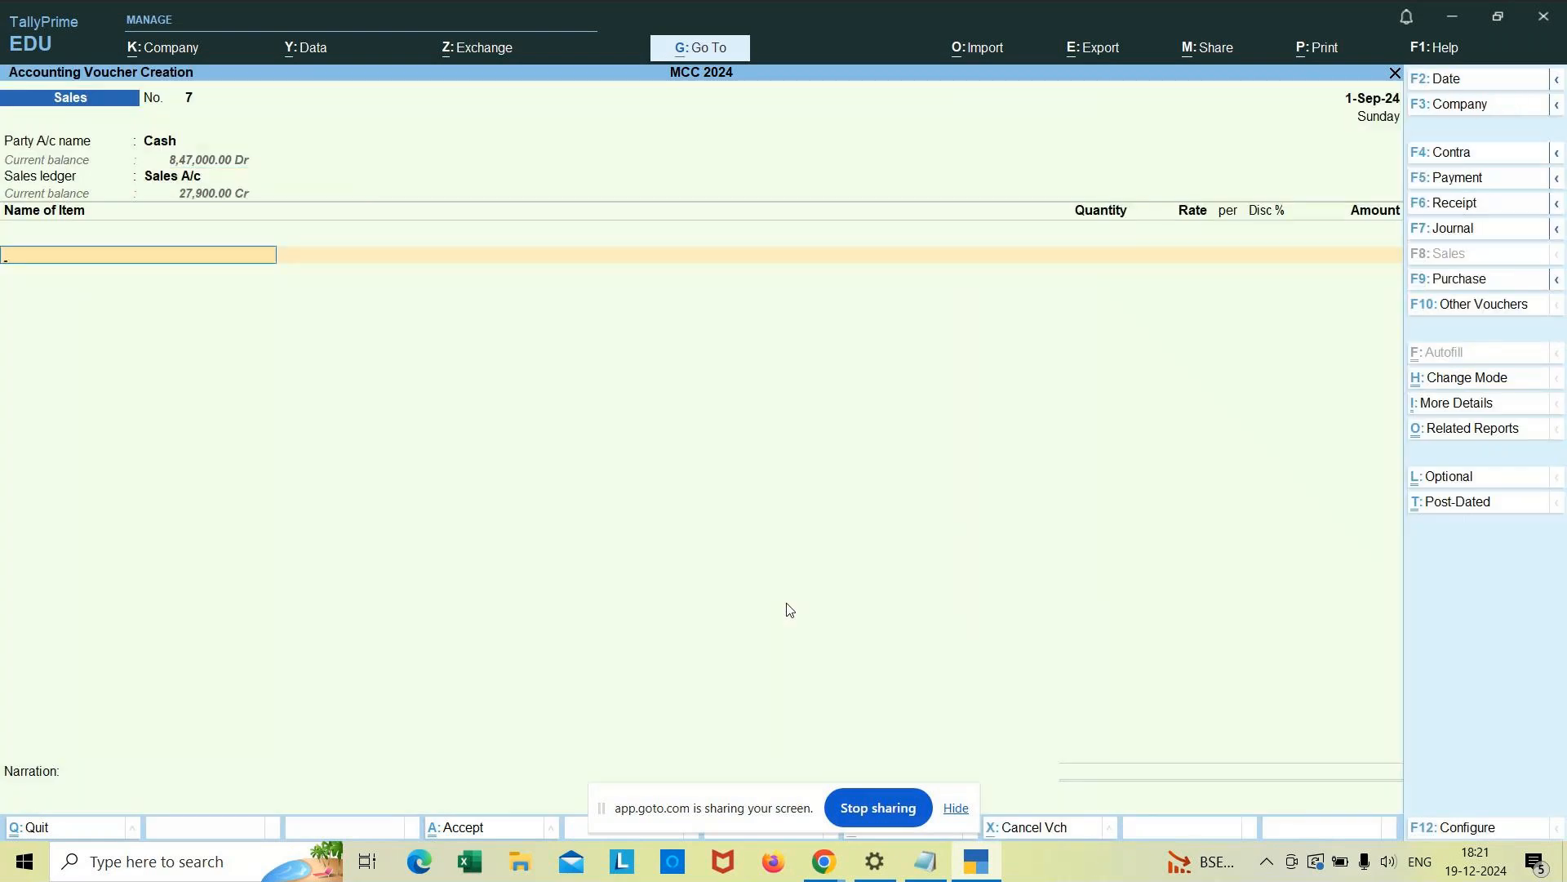
# Step: Add the item Vivo Mobile to the sales voucher, allocating 5 nos from Godown3 at a rate of 17,000
pyautogui.write('Vivo')
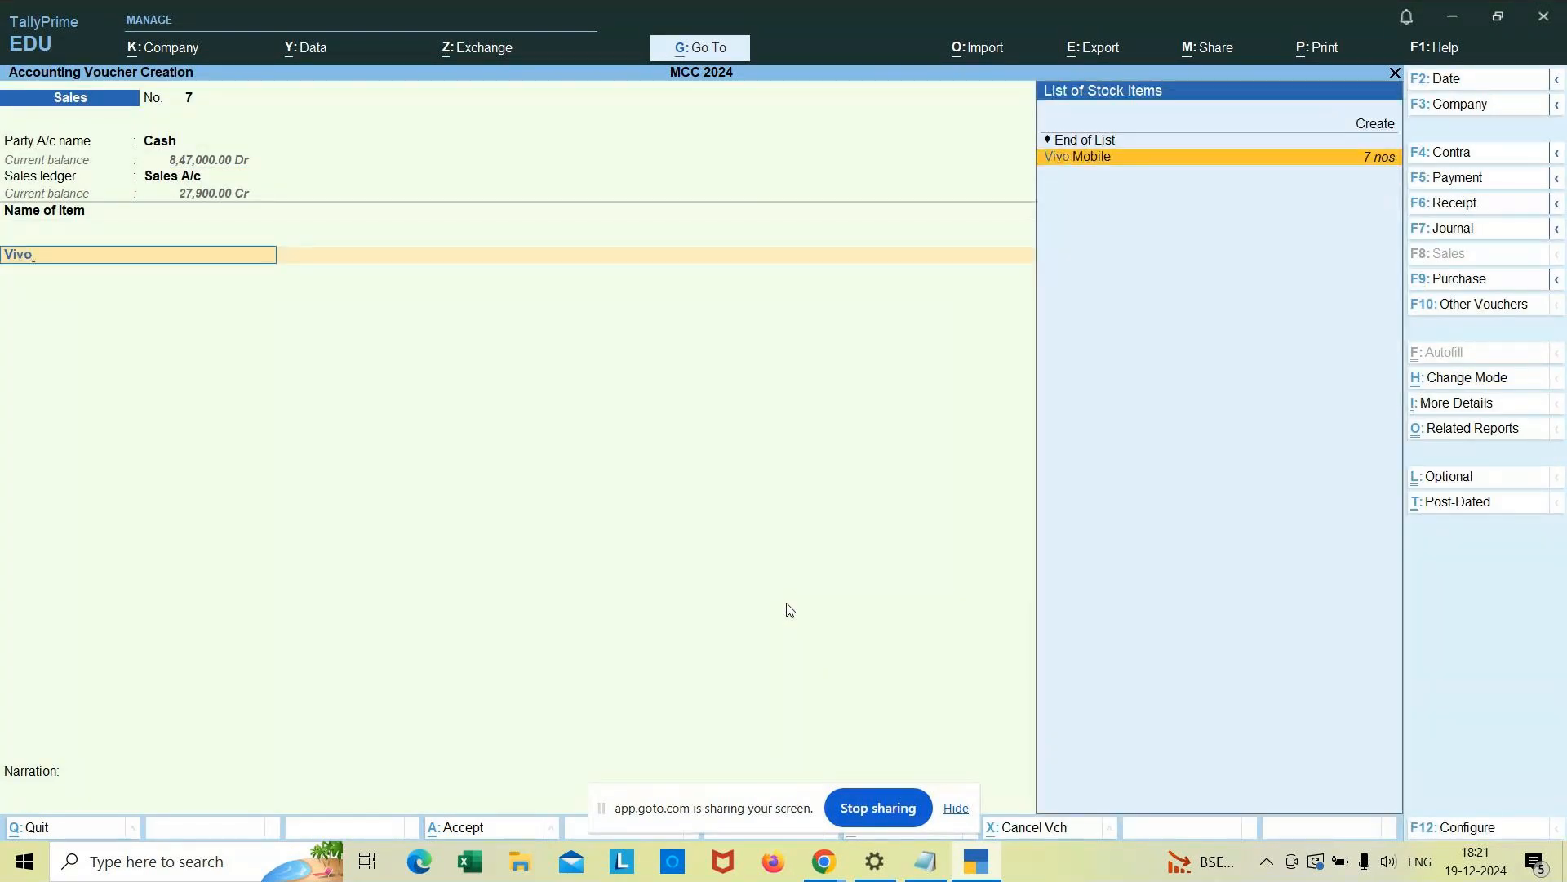
pyautogui.press('Return')
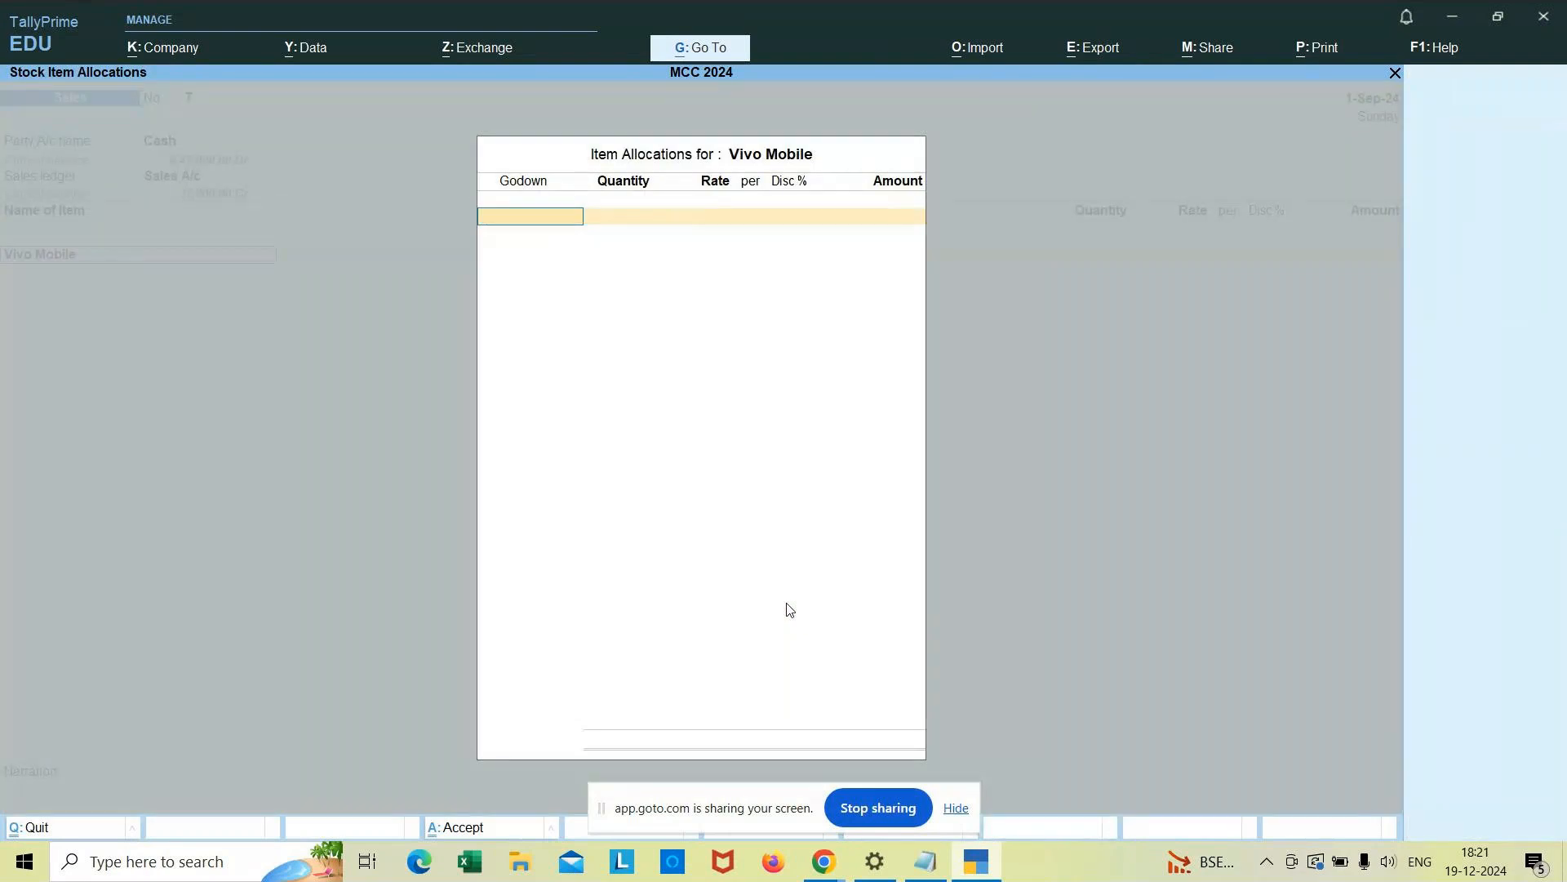
pyautogui.press('Down')
pyautogui.press('Down')
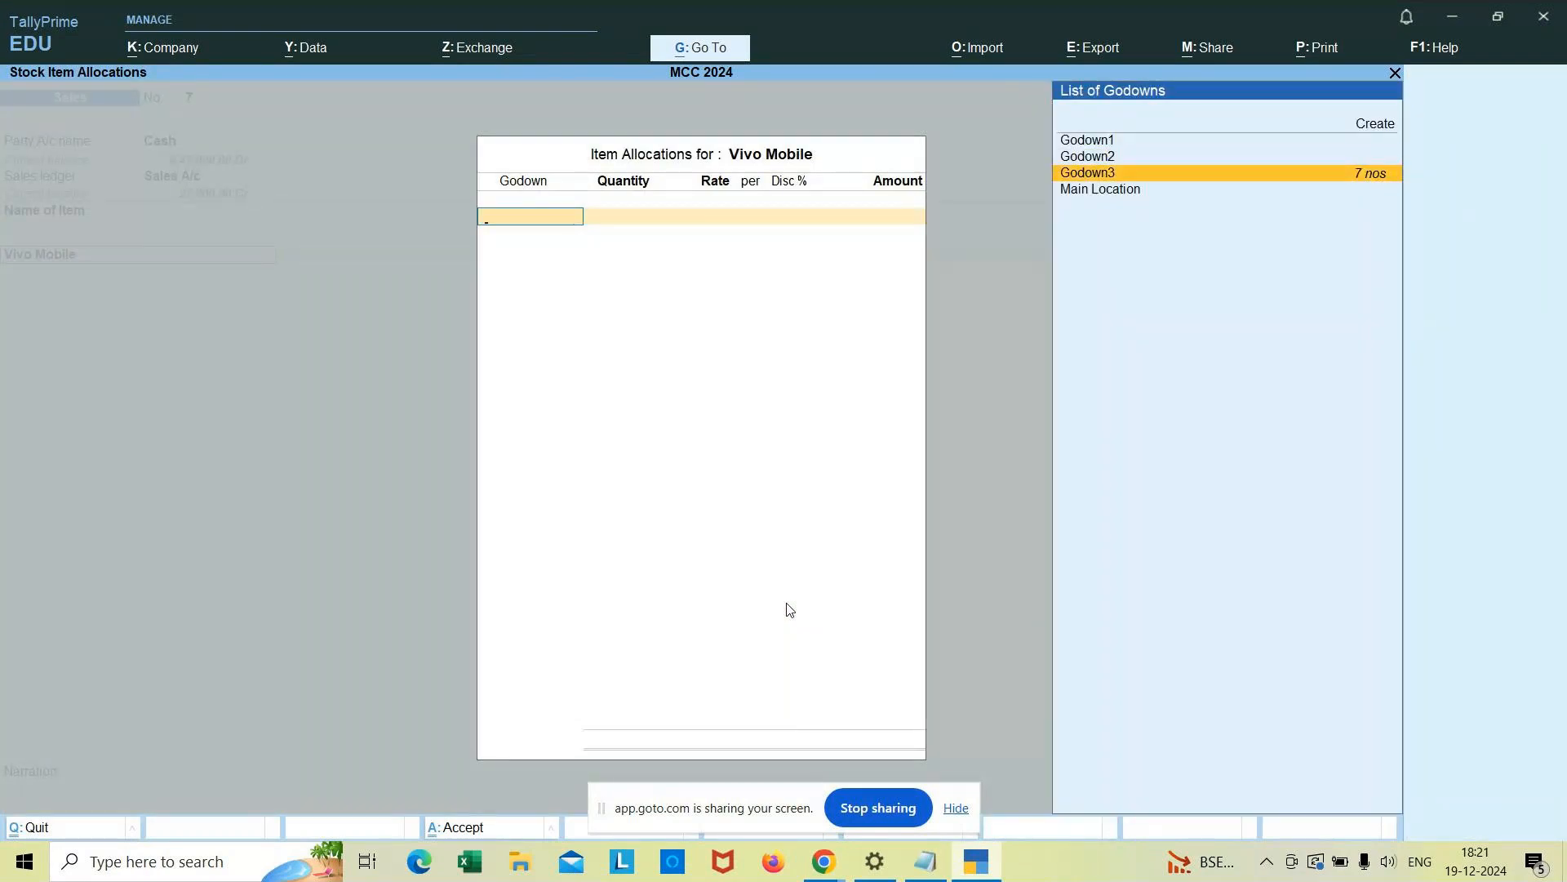
pyautogui.press('Return')
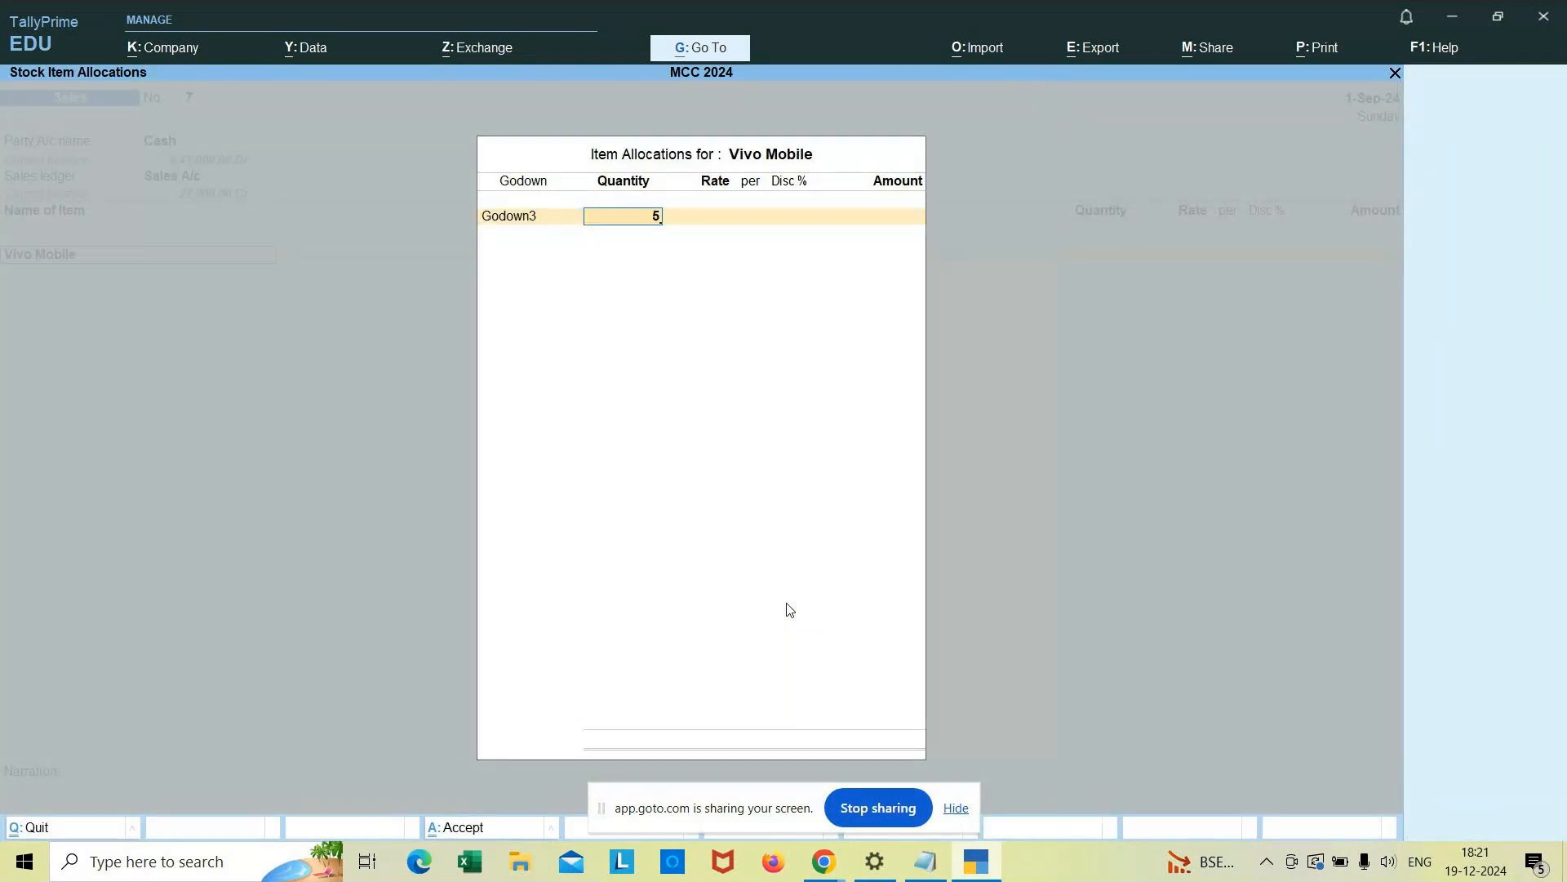
pyautogui.press('Return')
pyautogui.write('17000')
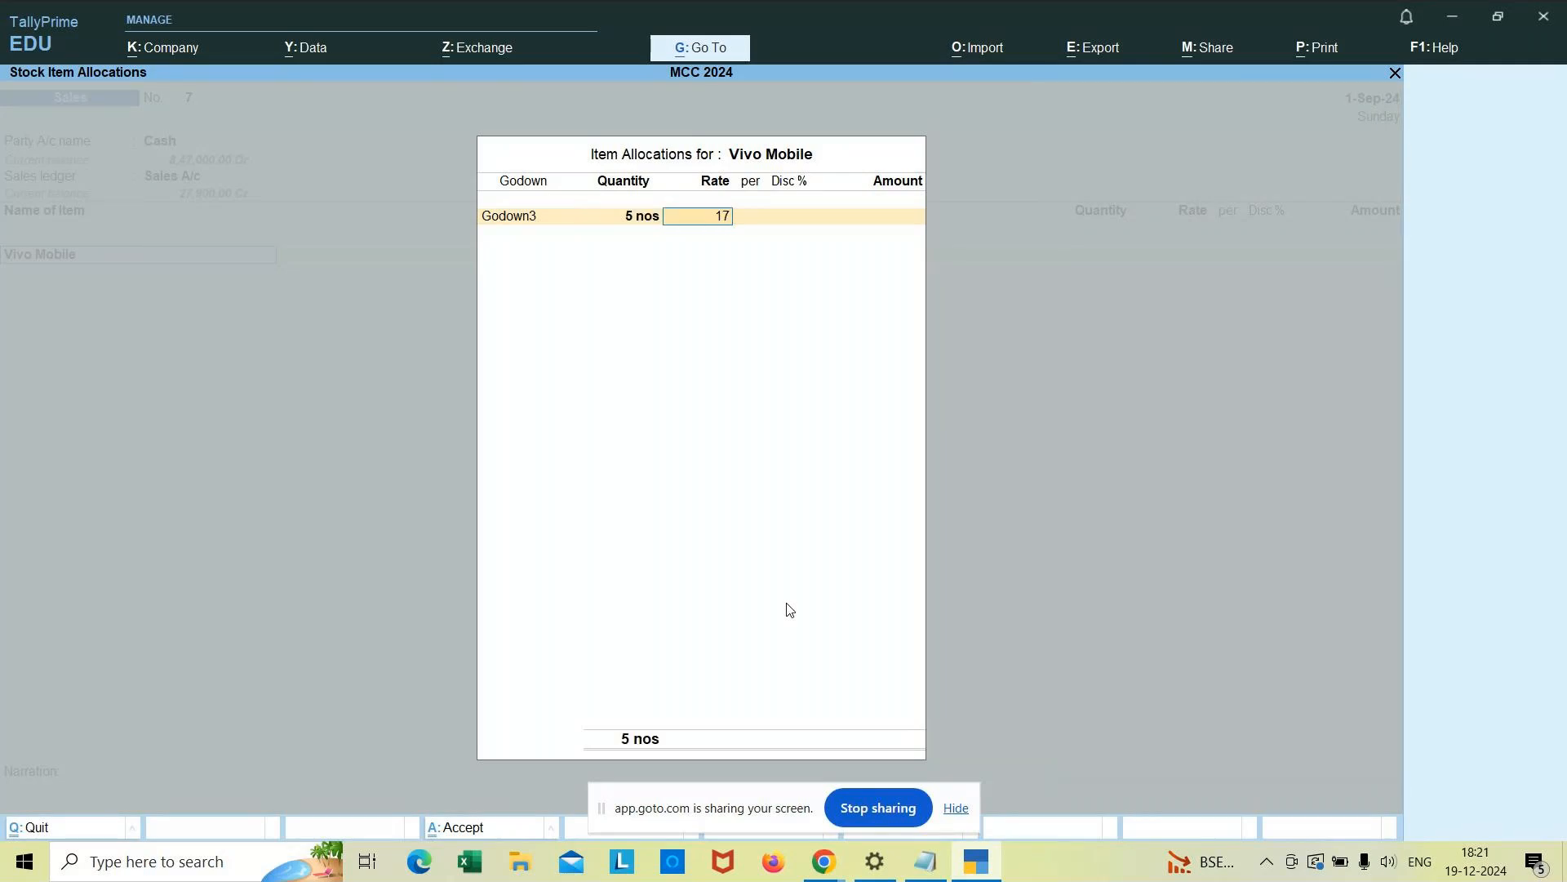
pyautogui.press('Return')
pyautogui.press('Return')
pyautogui.press('Return')
pyautogui.press('Return')
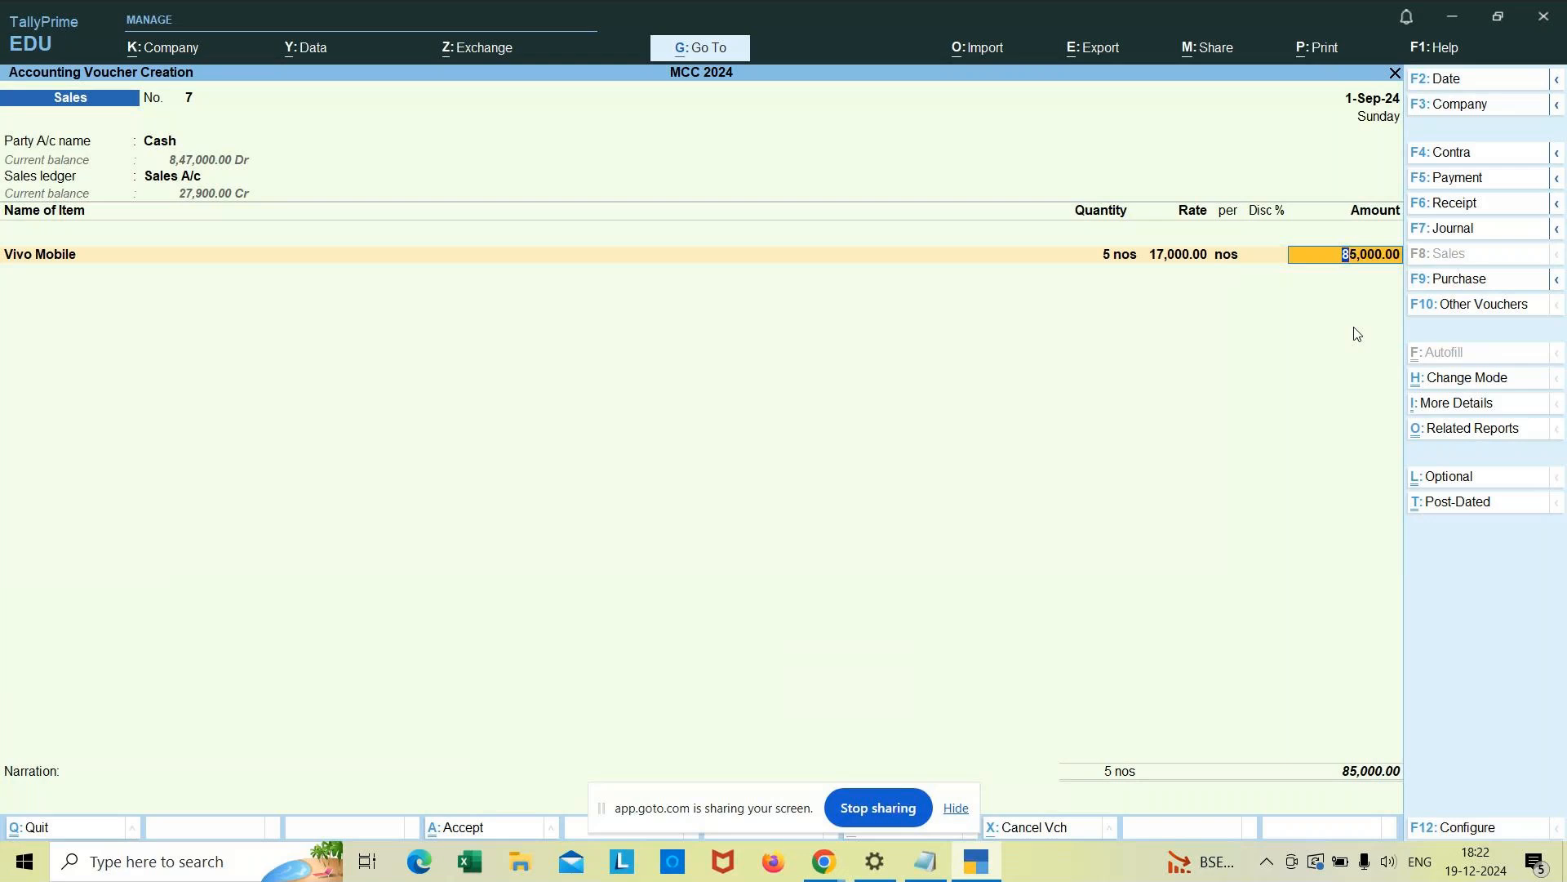
pyautogui.press('Return')
pyautogui.press('Return')
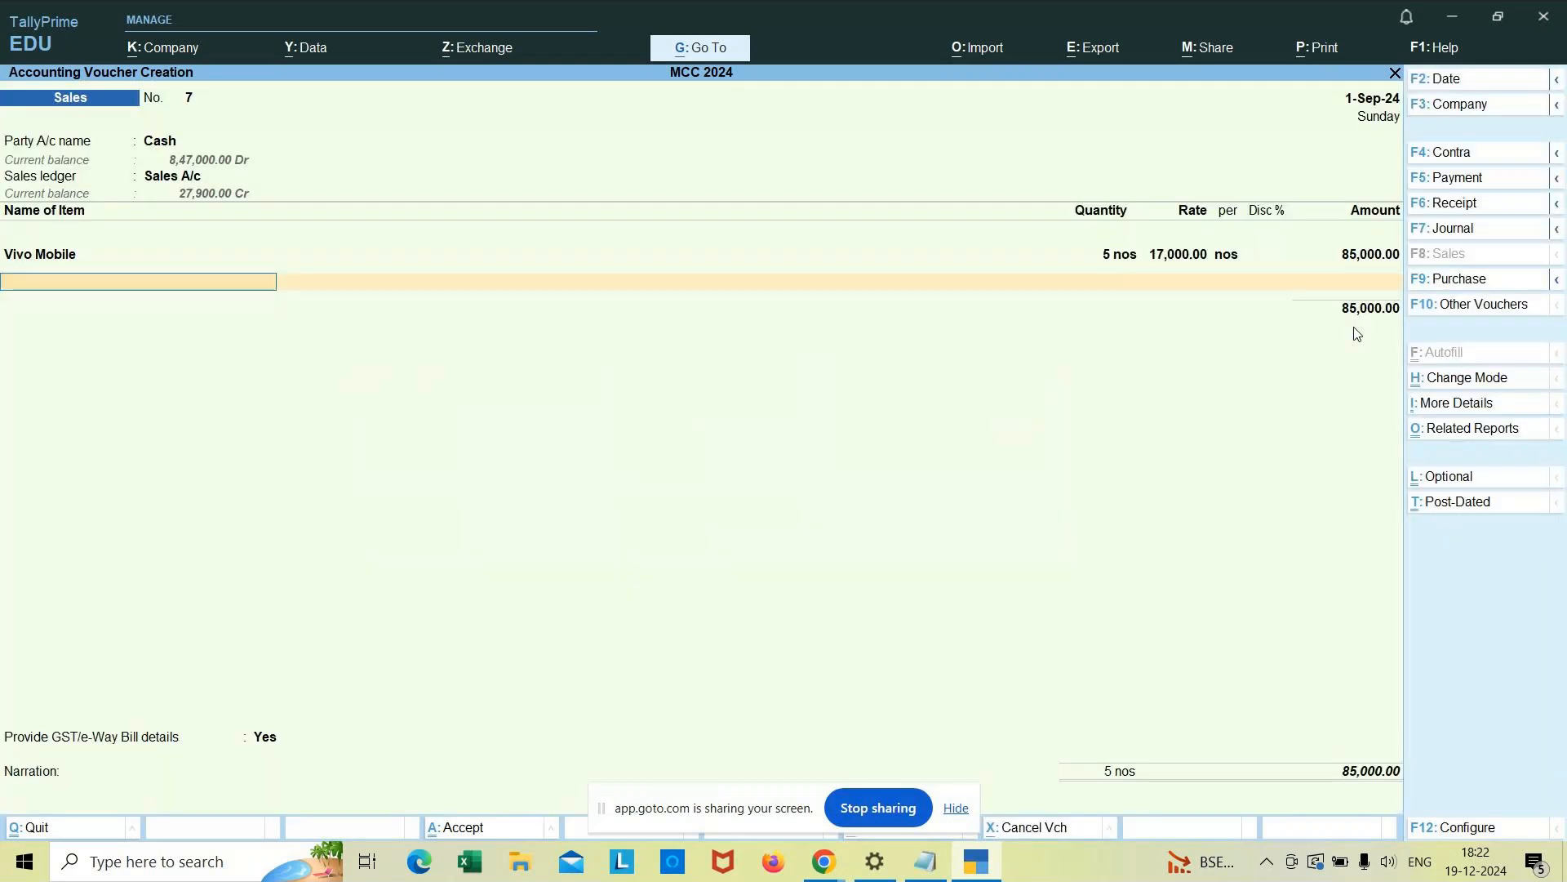
# Step: Add the CGST and SGST tax ledgers below the Vivo Mobile item with their calculated amounts
pyautogui.press('Return')
pyautogui.write('Cgst')
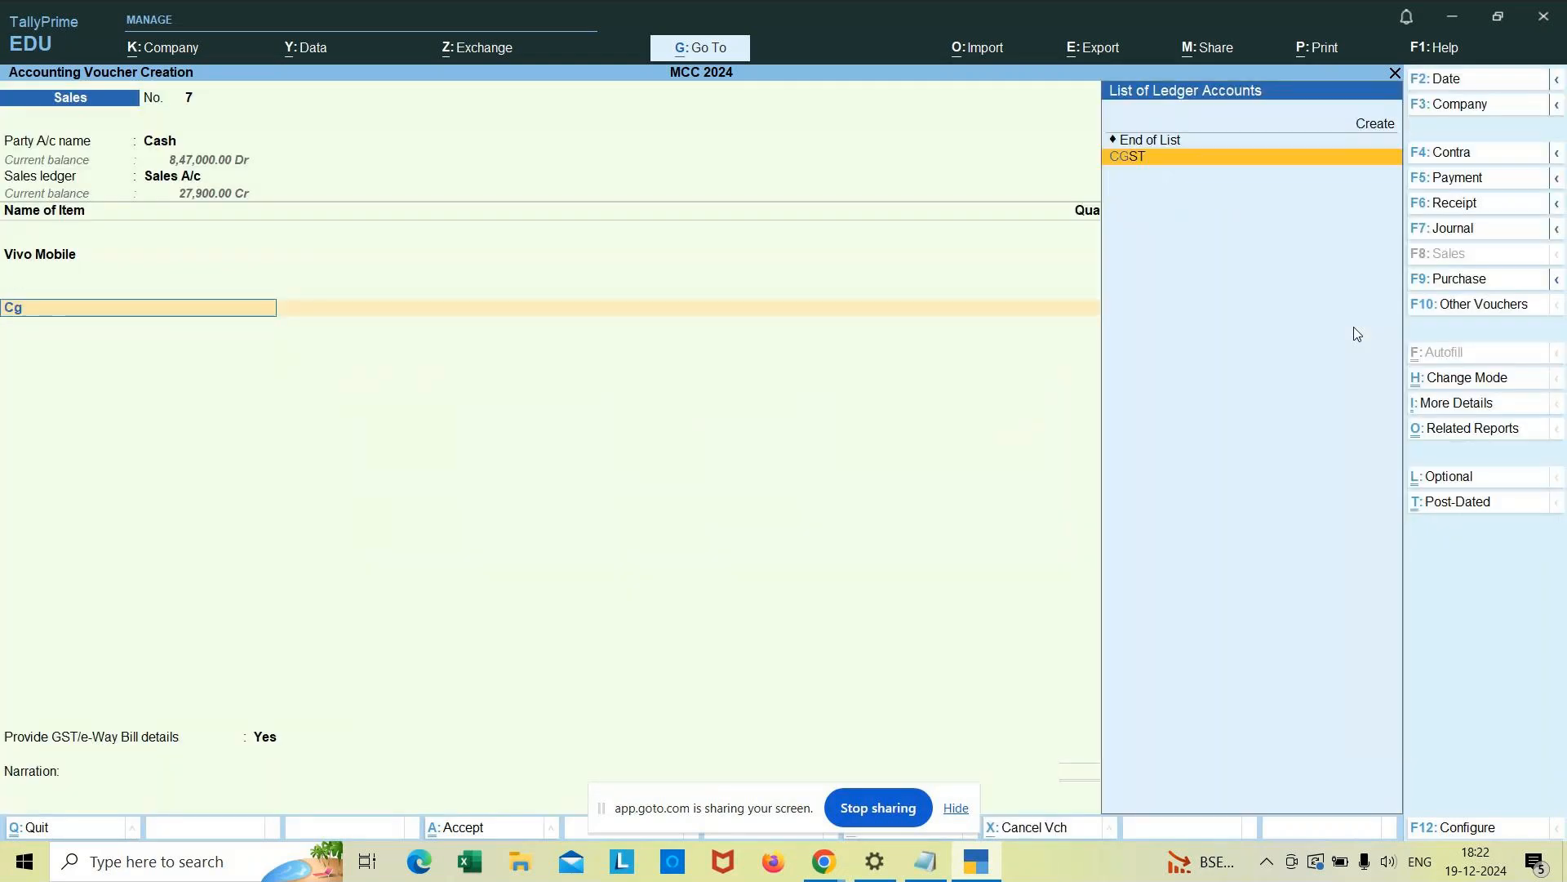
pyautogui.press('Return')
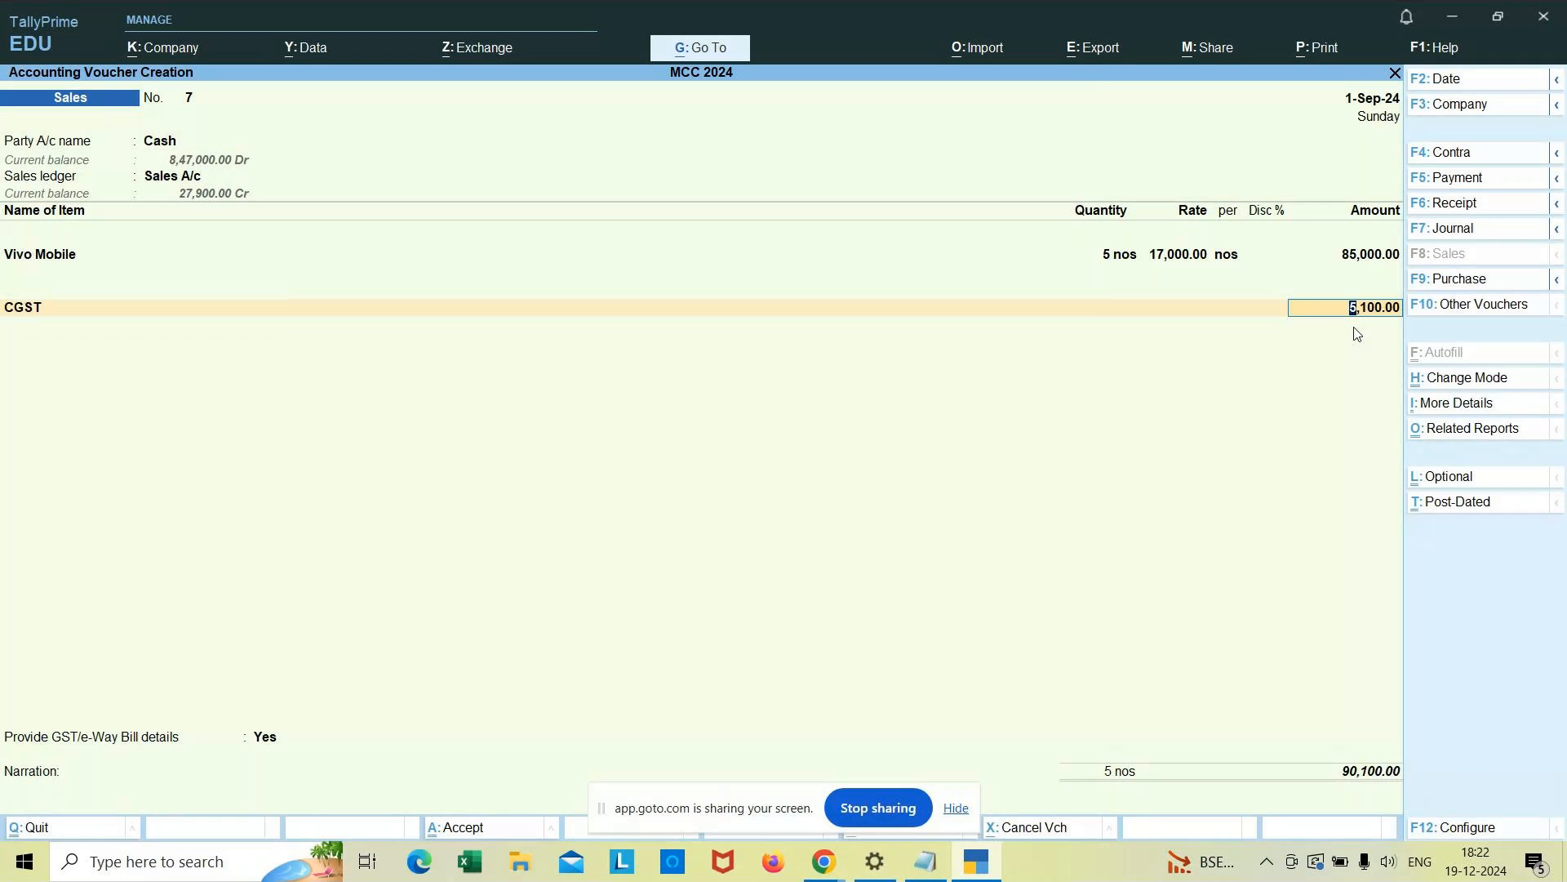
pyautogui.press('Return')
pyautogui.write('Sgst')
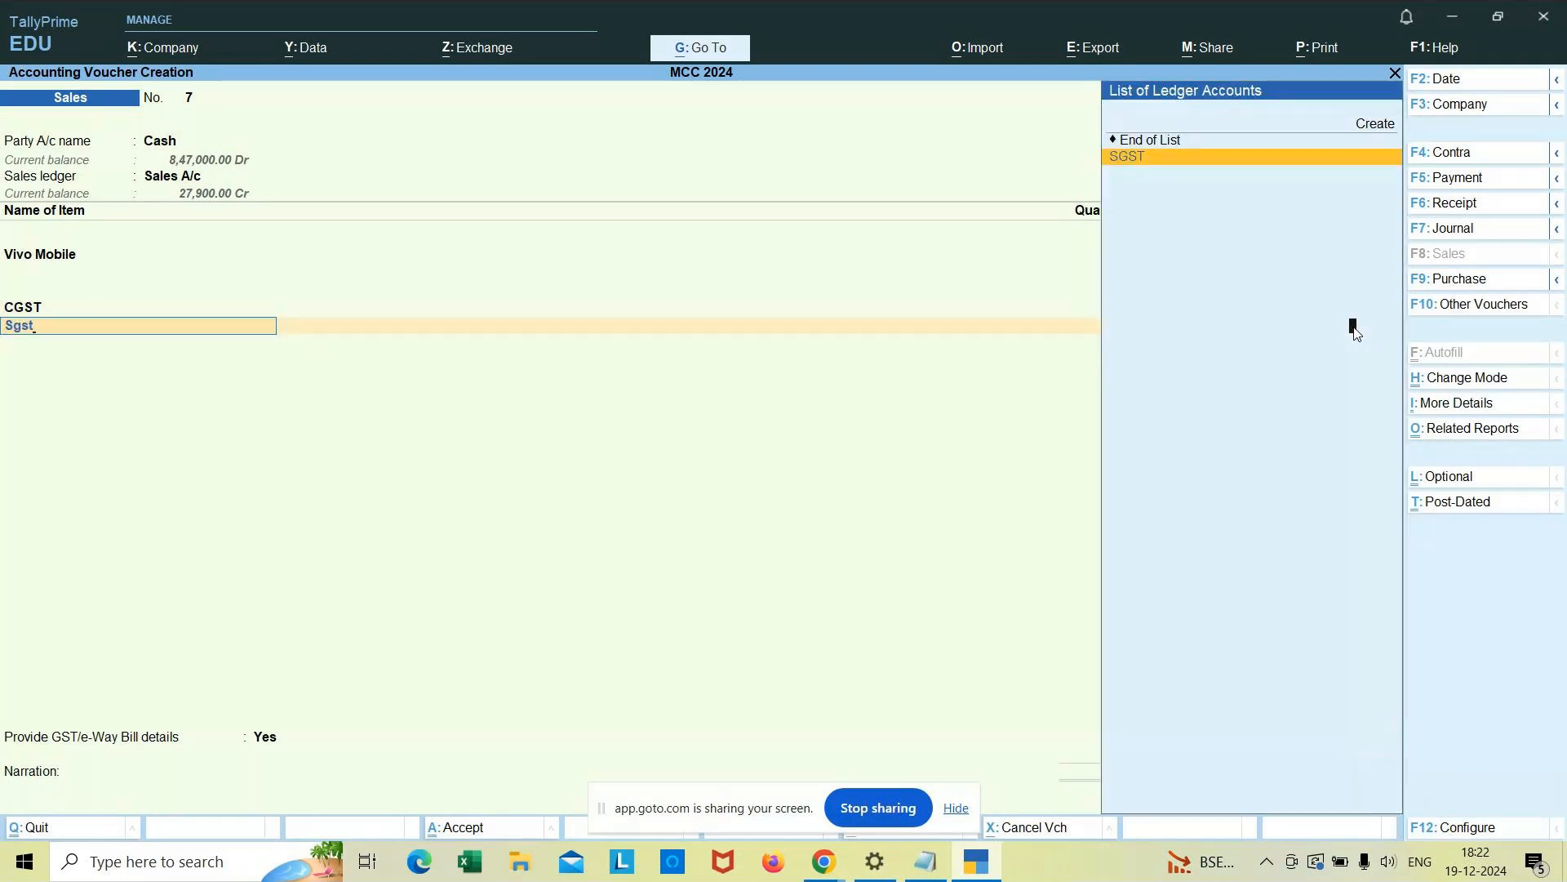
pyautogui.press('Return')
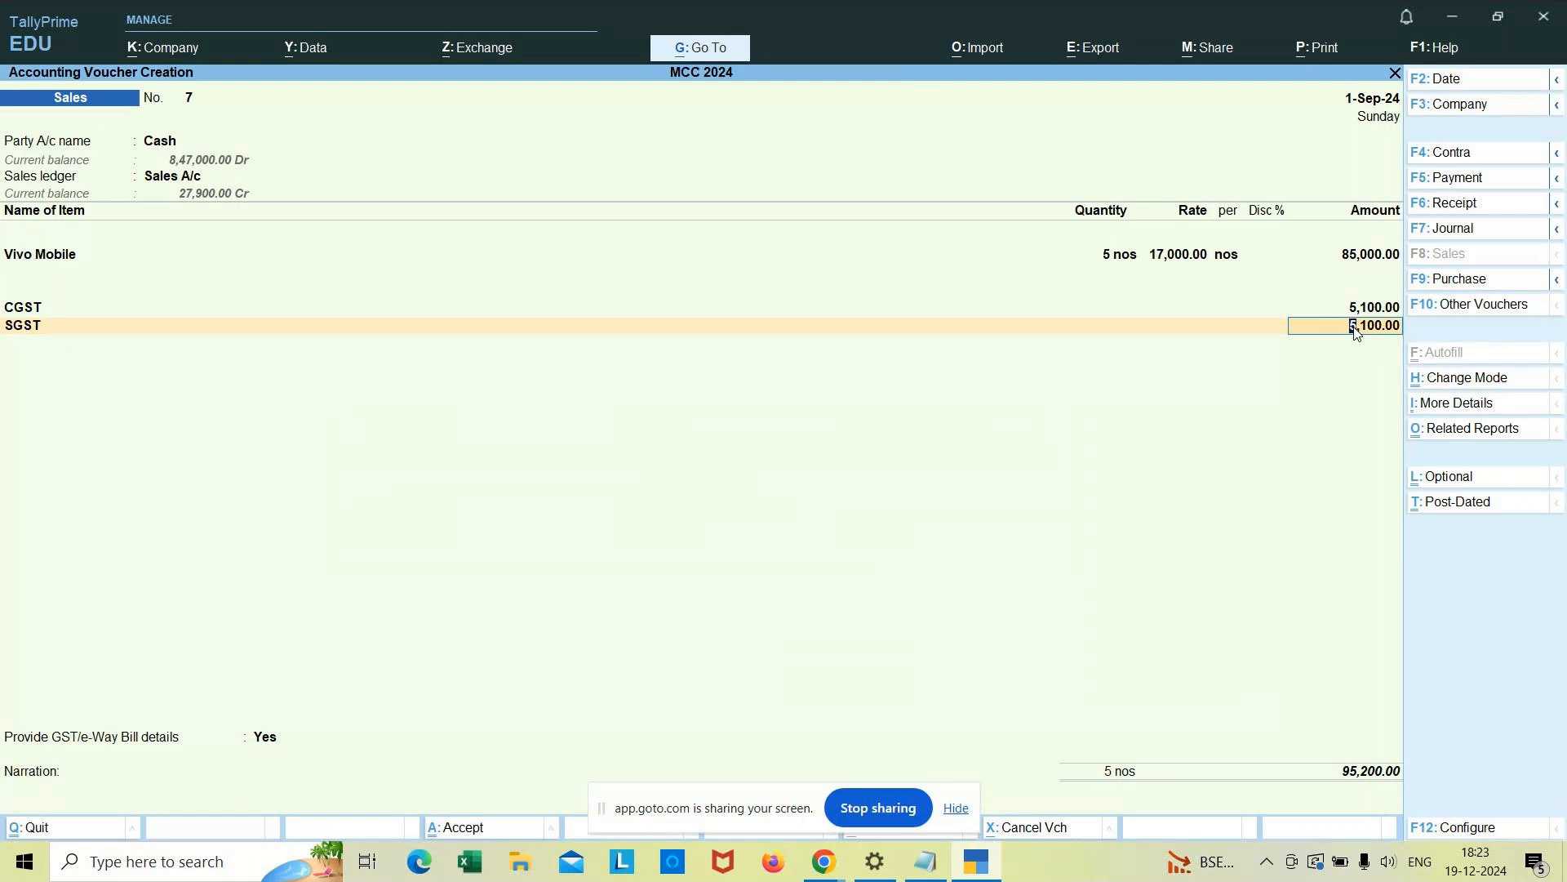
pyautogui.press('Return')
# Step: Provide the GST/e-Way Bill details by entering the e-Way Bill number with the date 1-Sep-24
pyautogui.press('Return')
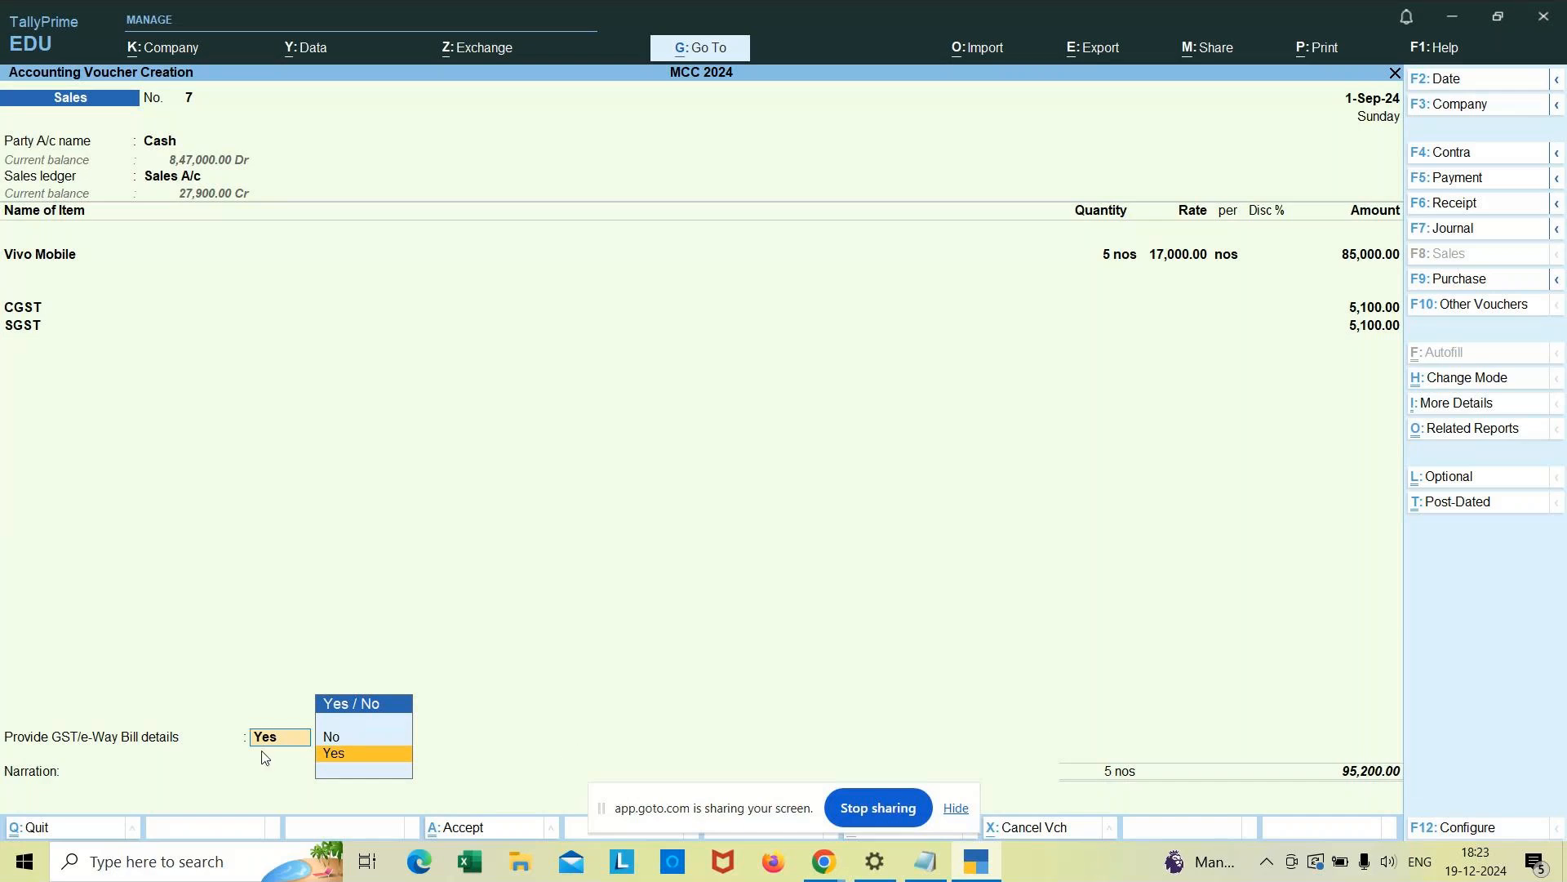
pyautogui.press('Return')
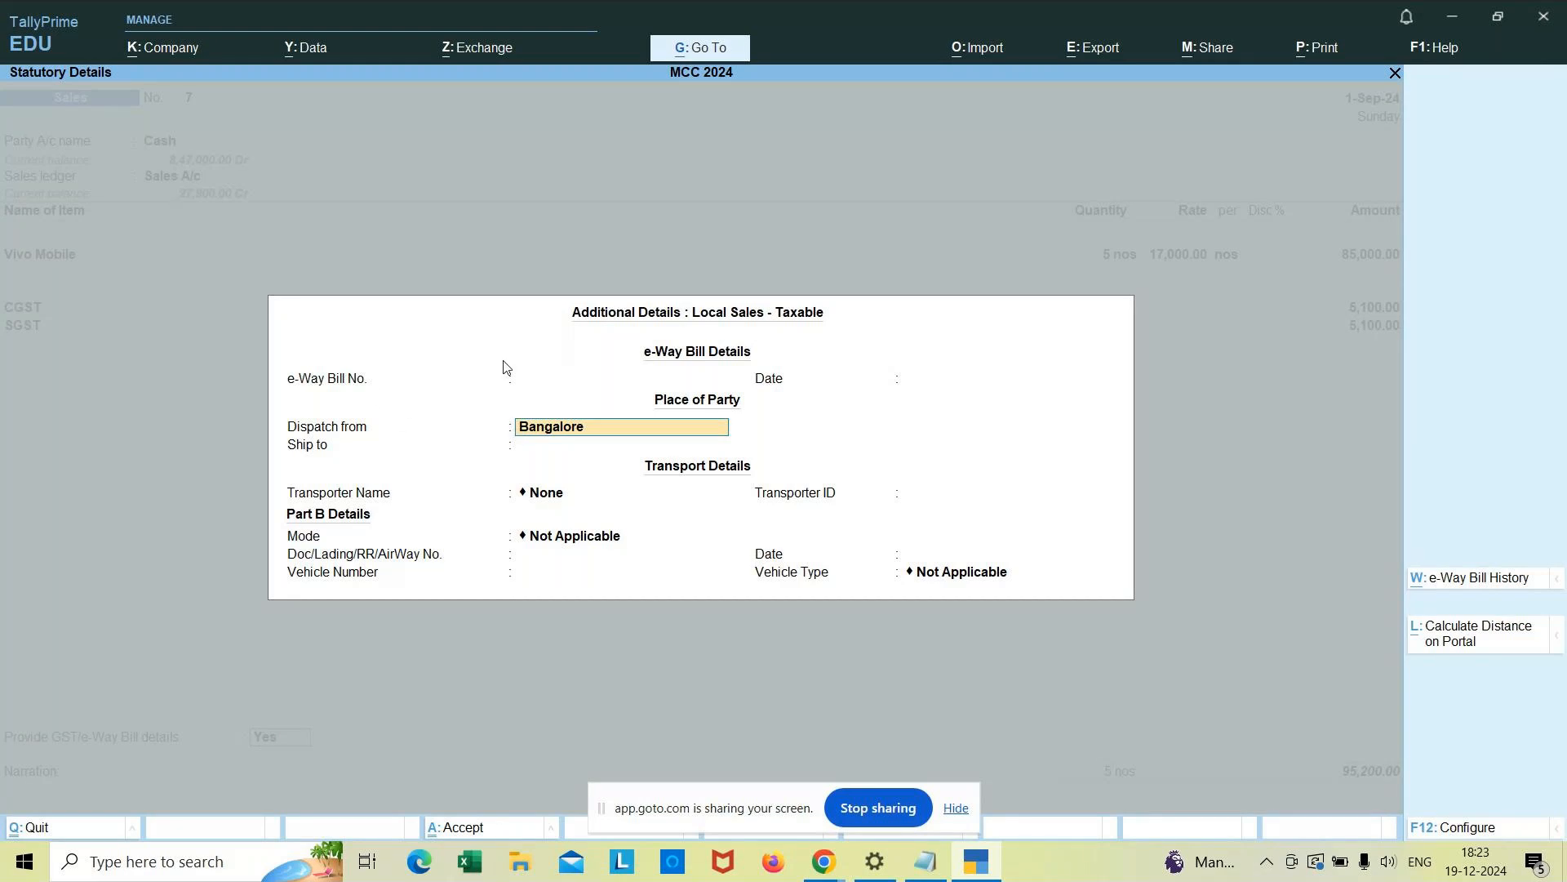
pyautogui.press('BackSpace')
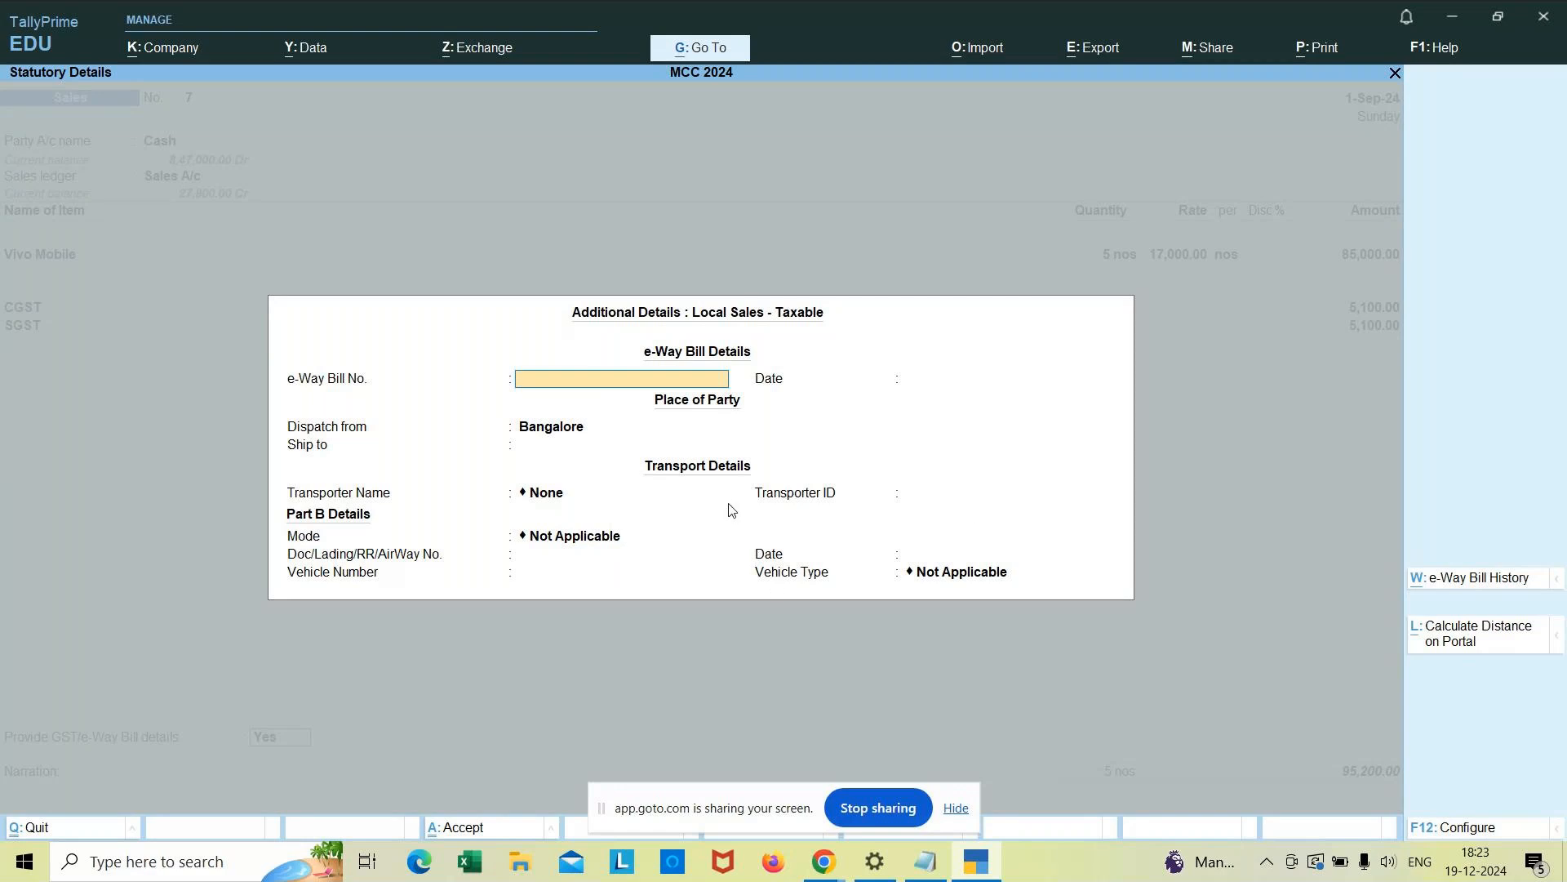
pyautogui.write('123455666447')
pyautogui.press('Return')
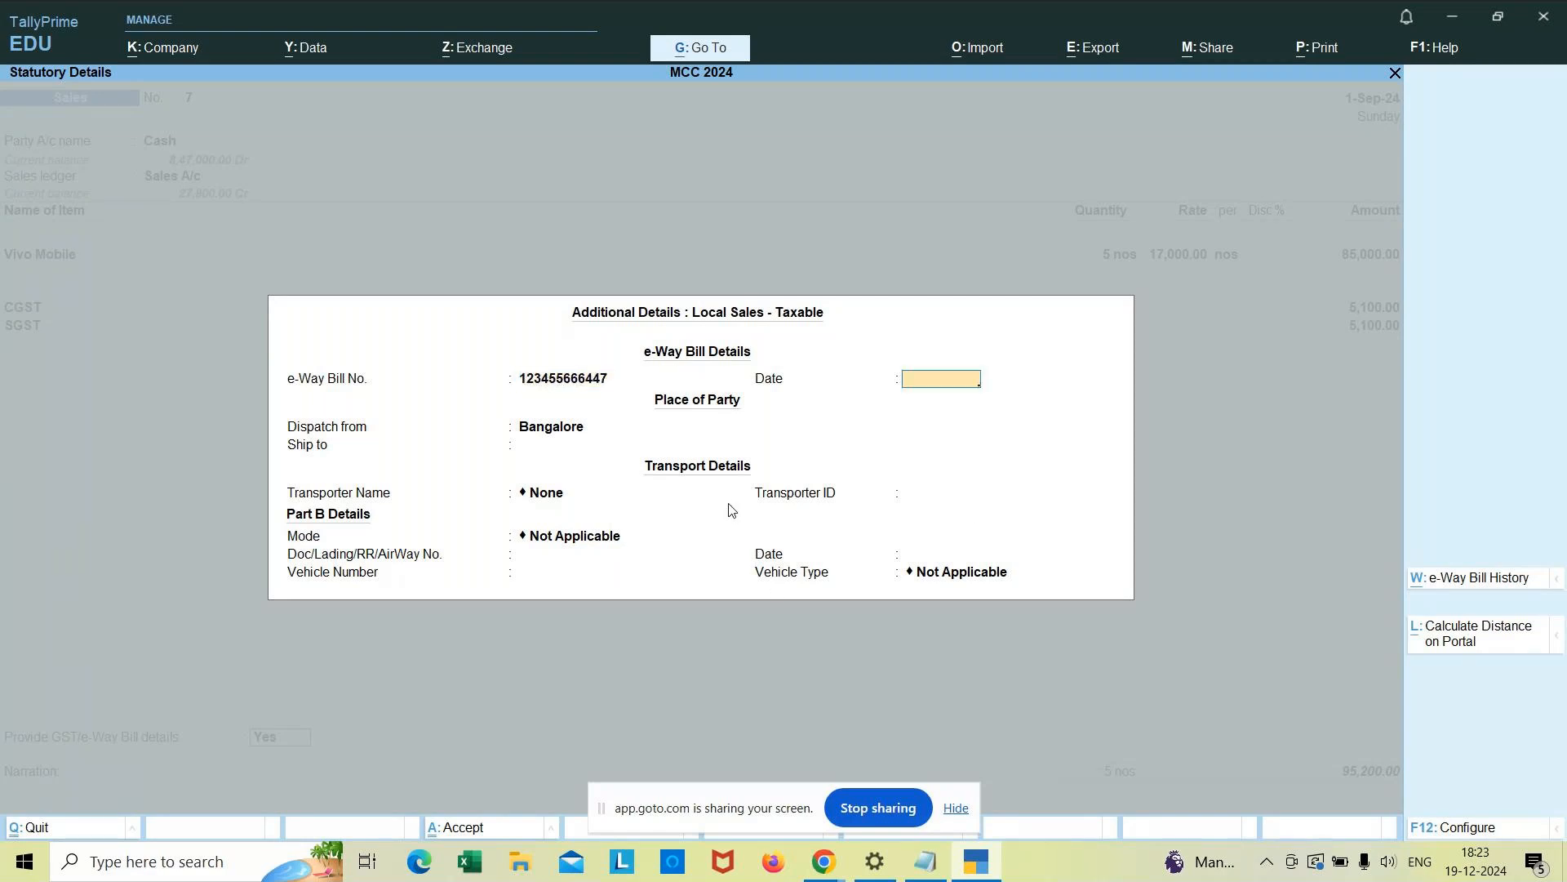
pyautogui.press('Return')
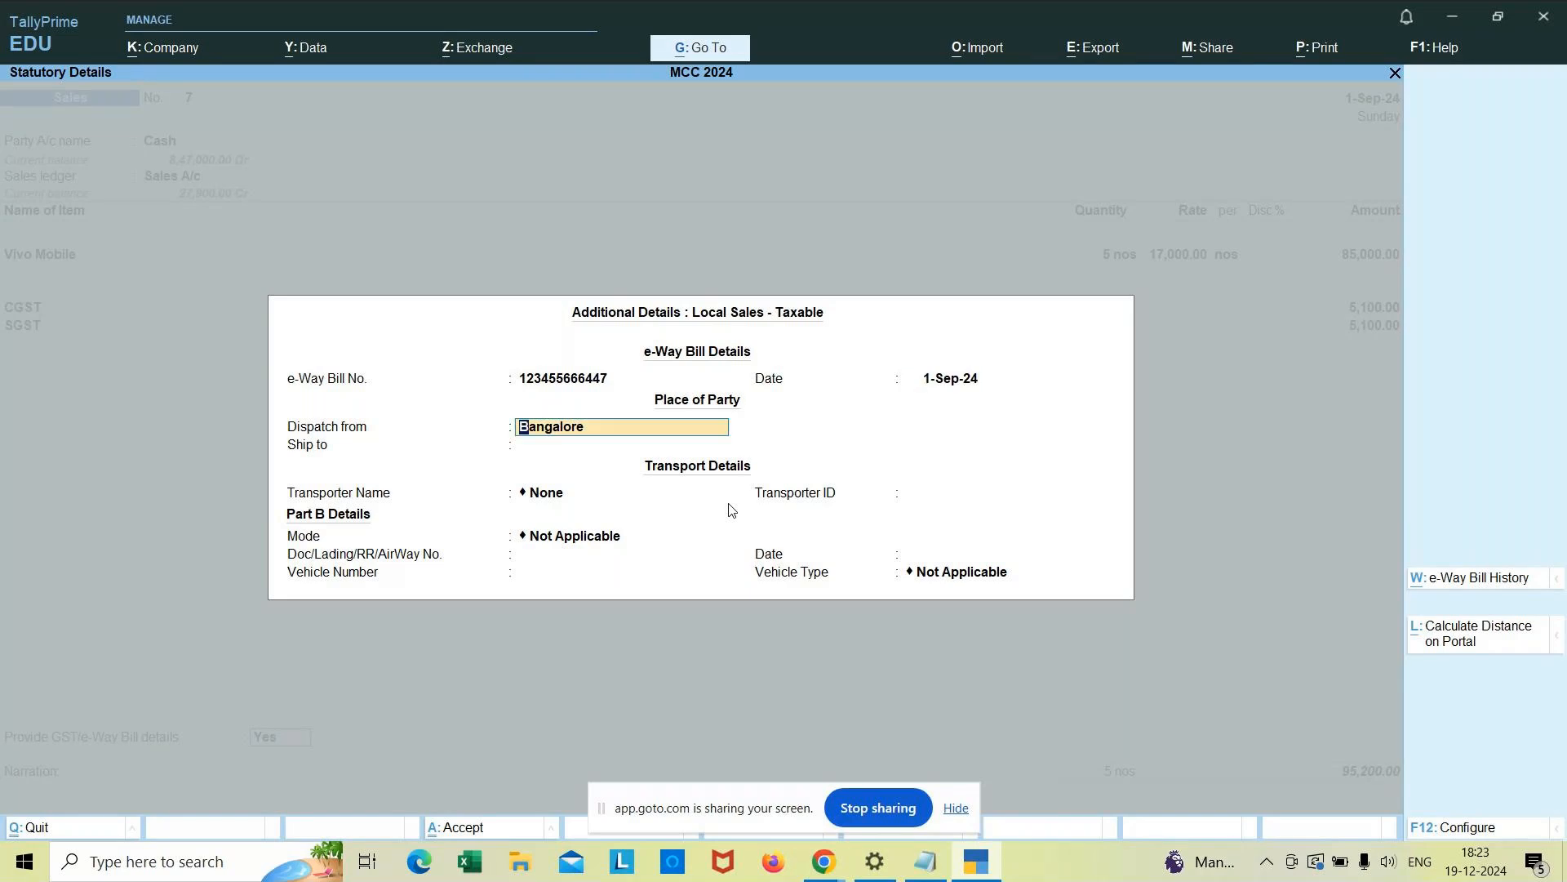
pyautogui.press('Return')
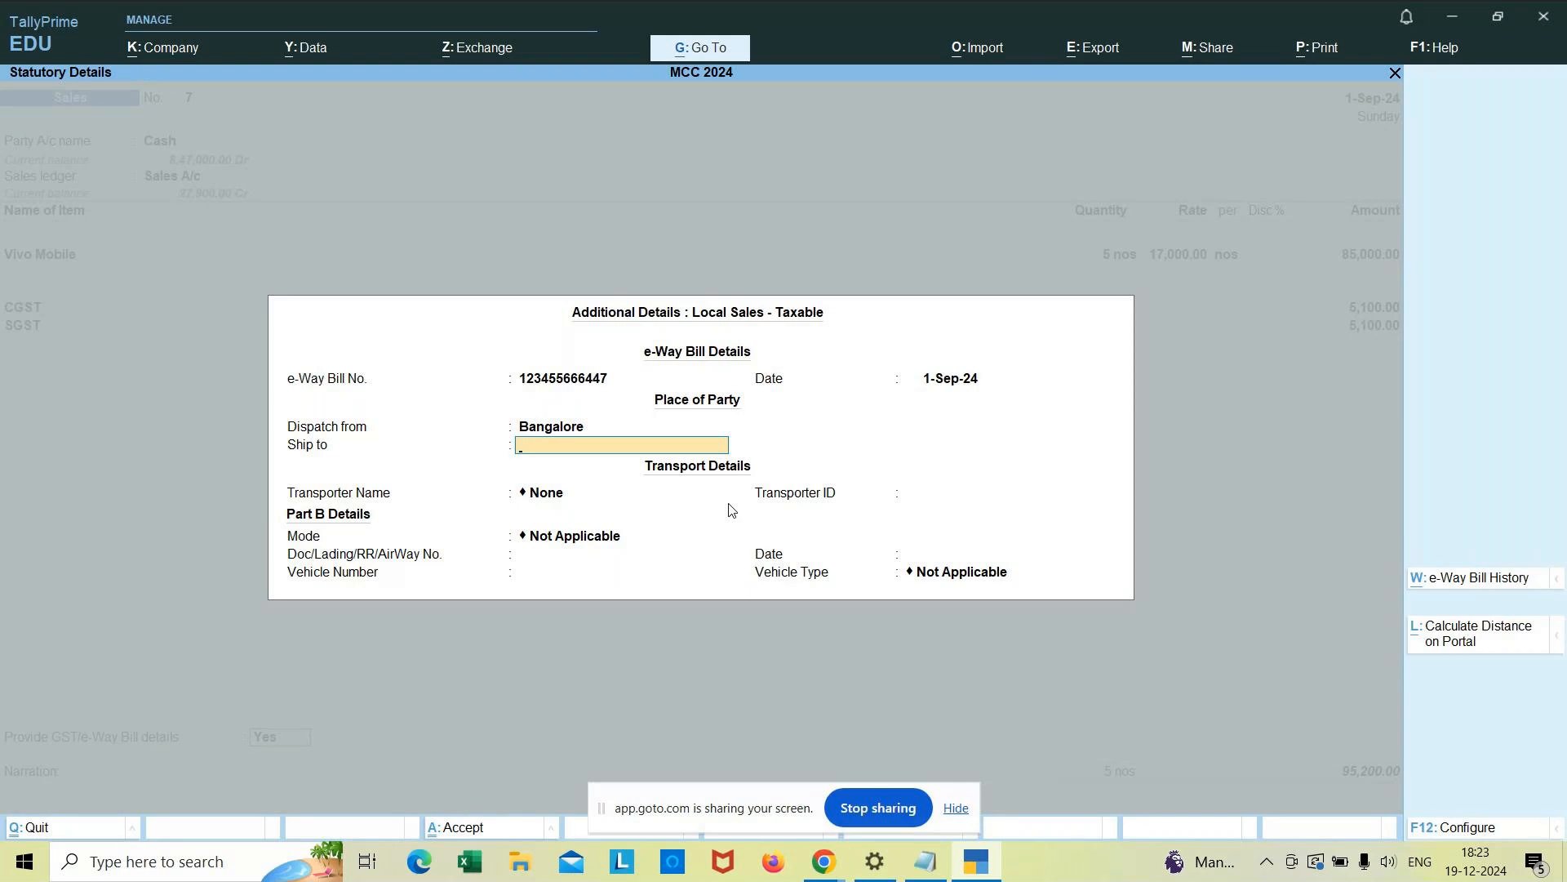
# Step: Set the e-Way Bill's dispatch place to BTM and the ship-to place to Jnr
pyautogui.press('BackSpace')
pyautogui.press('Delete')
pyautogui.press('Delete')
pyautogui.press('Delete')
pyautogui.press('Delete')
pyautogui.press('Delete')
pyautogui.press('Delete')
pyautogui.press('Delete')
pyautogui.press('Delete')
pyautogui.press('Delete')
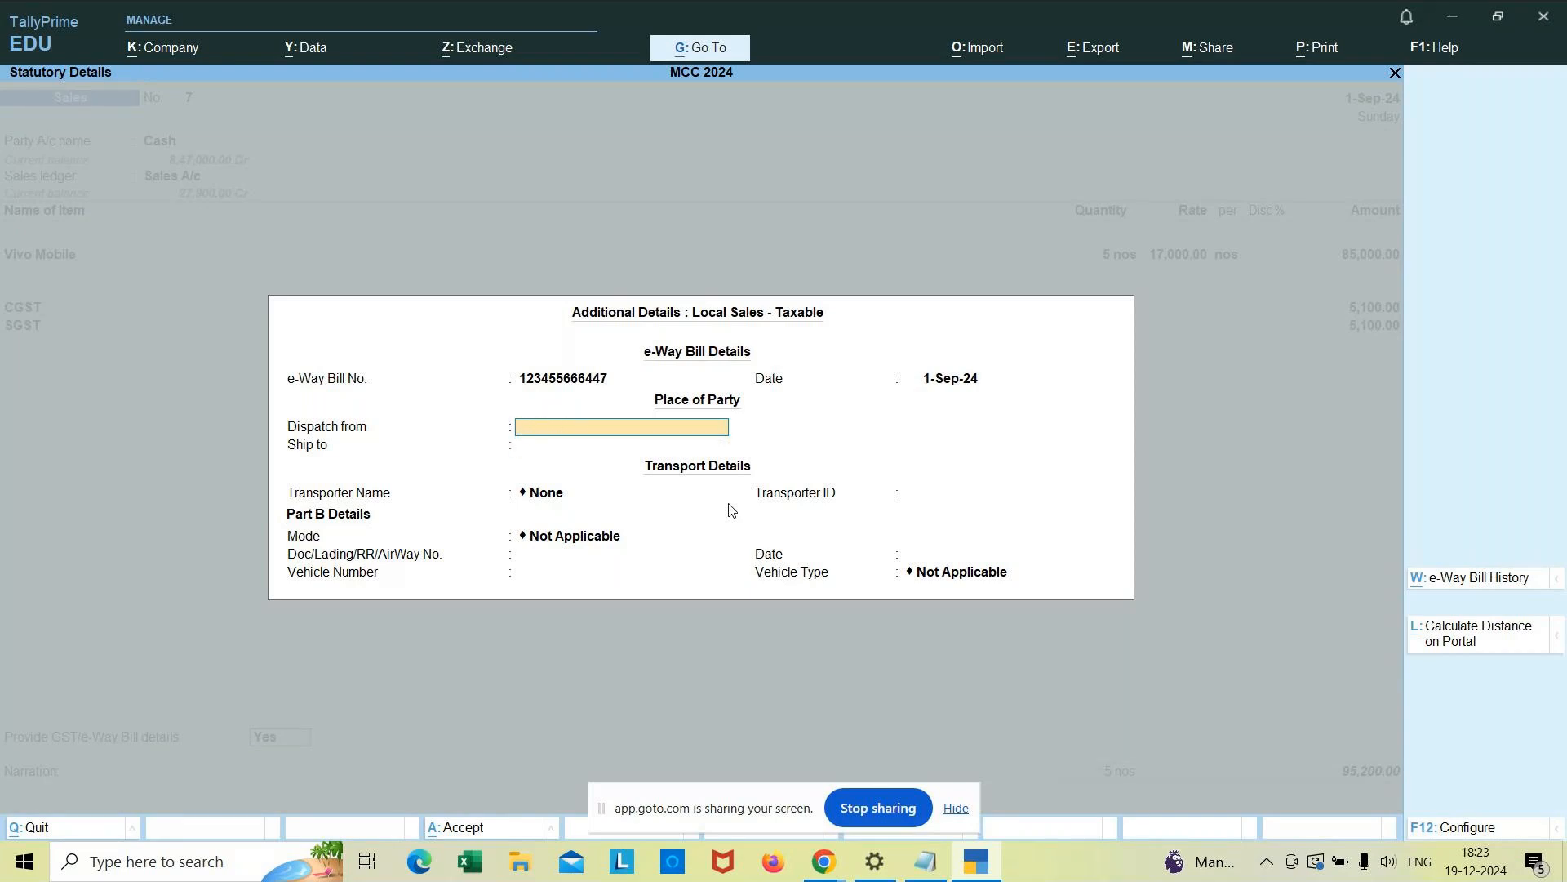
pyautogui.write('BTM')
pyautogui.press('Return')
pyautogui.write('Jnr')
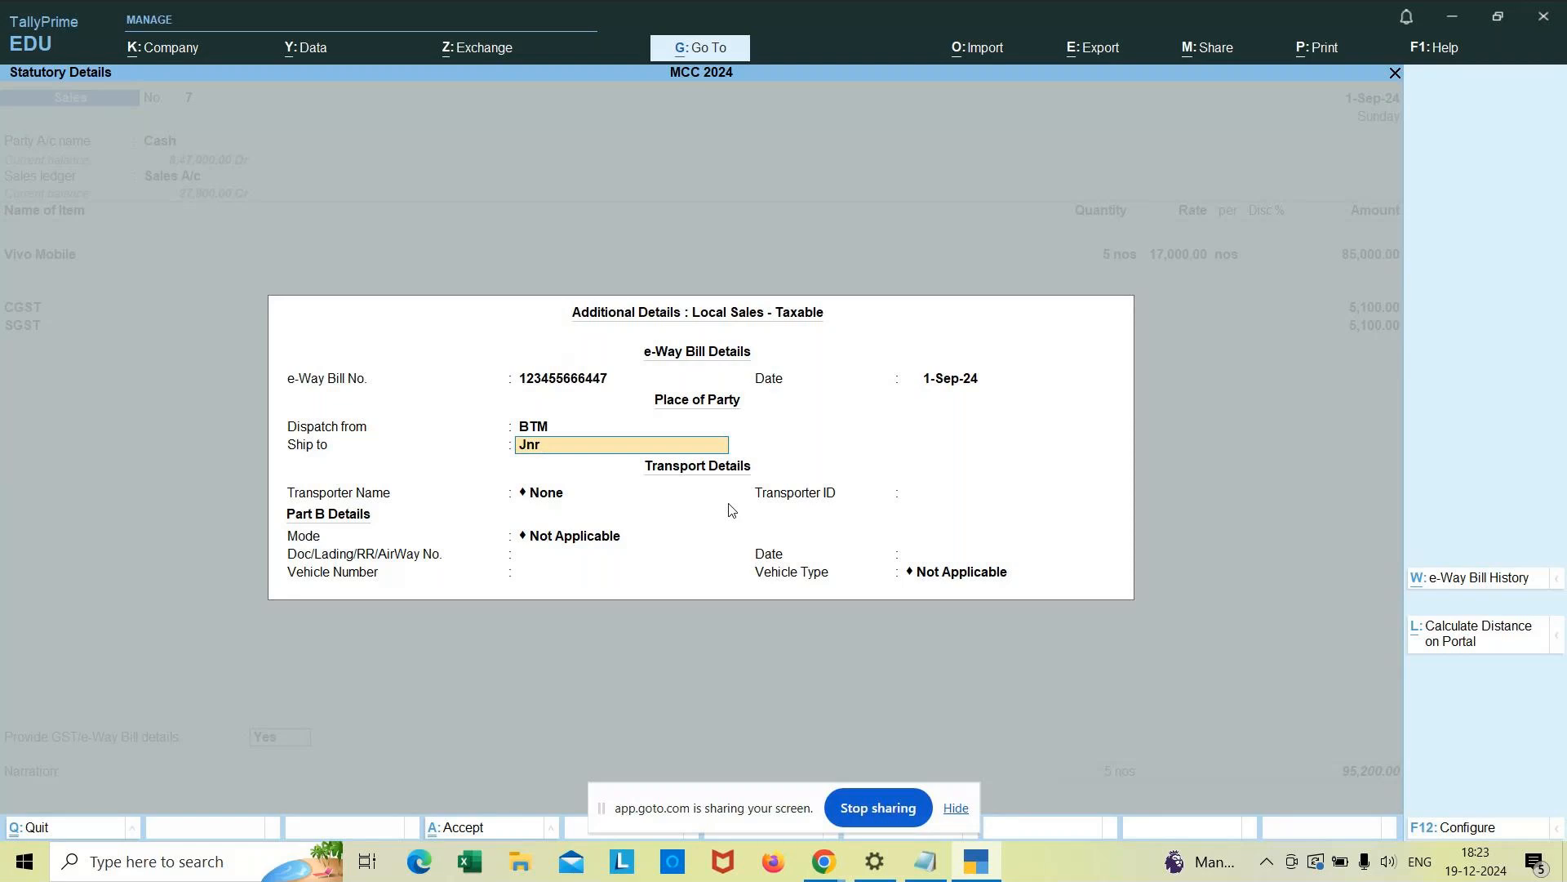
pyautogui.press('Return')
# Step: Add Bnmbn as a new transporter name and fill in the transporter ID
pyautogui.press('Up')
pyautogui.press('Return')
pyautogui.write('Bnmbn')
pyautogui.press('Return')
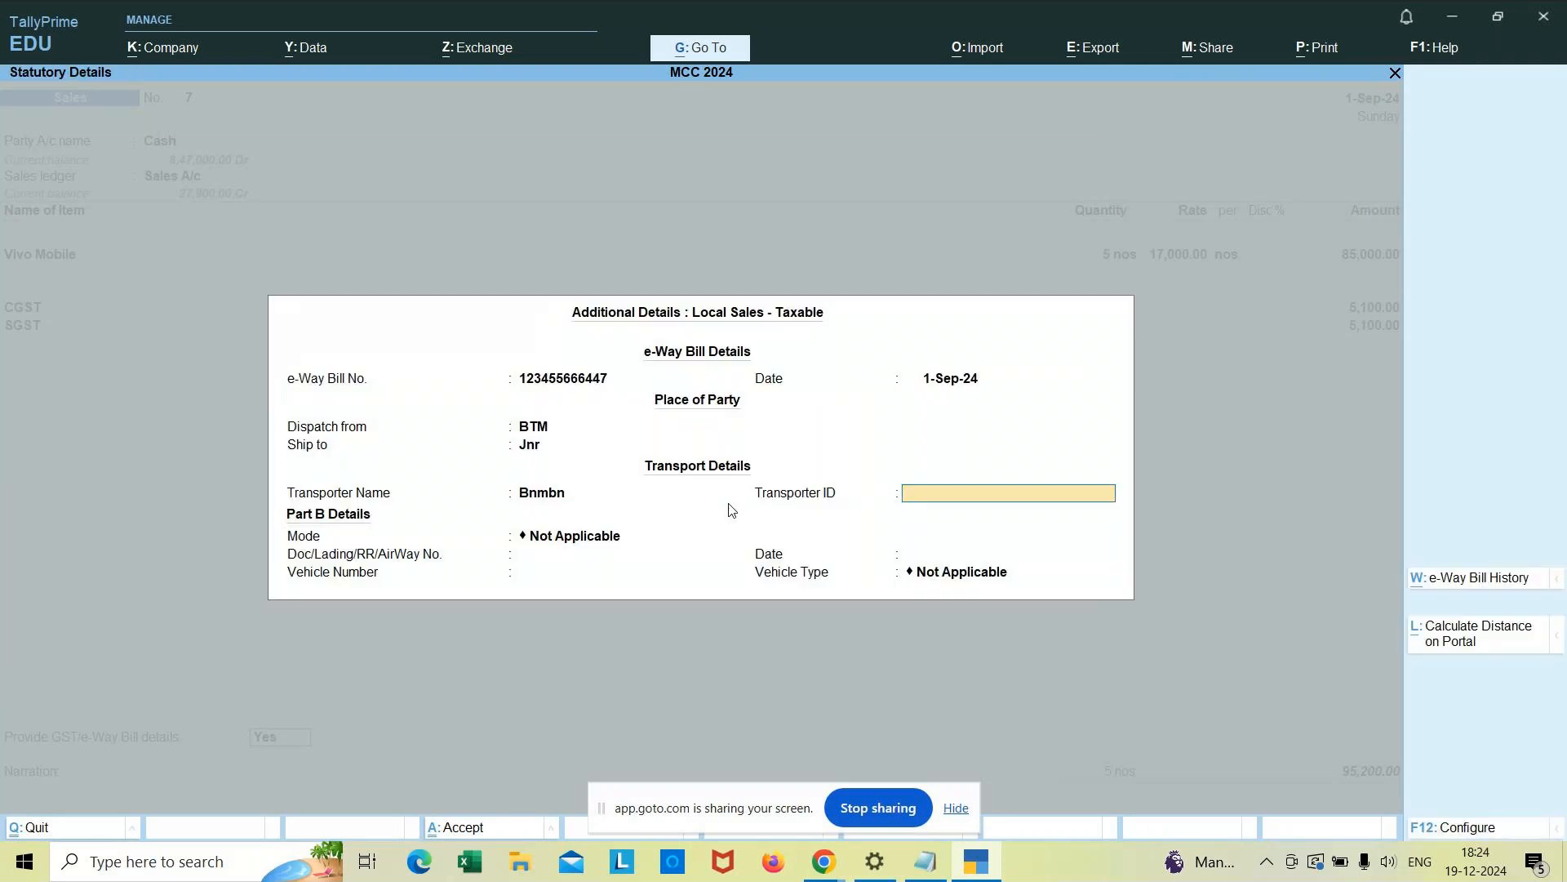
pyautogui.write('145263')
pyautogui.press('Return')
# Step: Set the transport mode to 1 - Road, fill in the vehicle number, and choose the vehicle type R - Regular
pyautogui.press('Down')
pyautogui.press('Return')
pyautogui.write('KA 05')
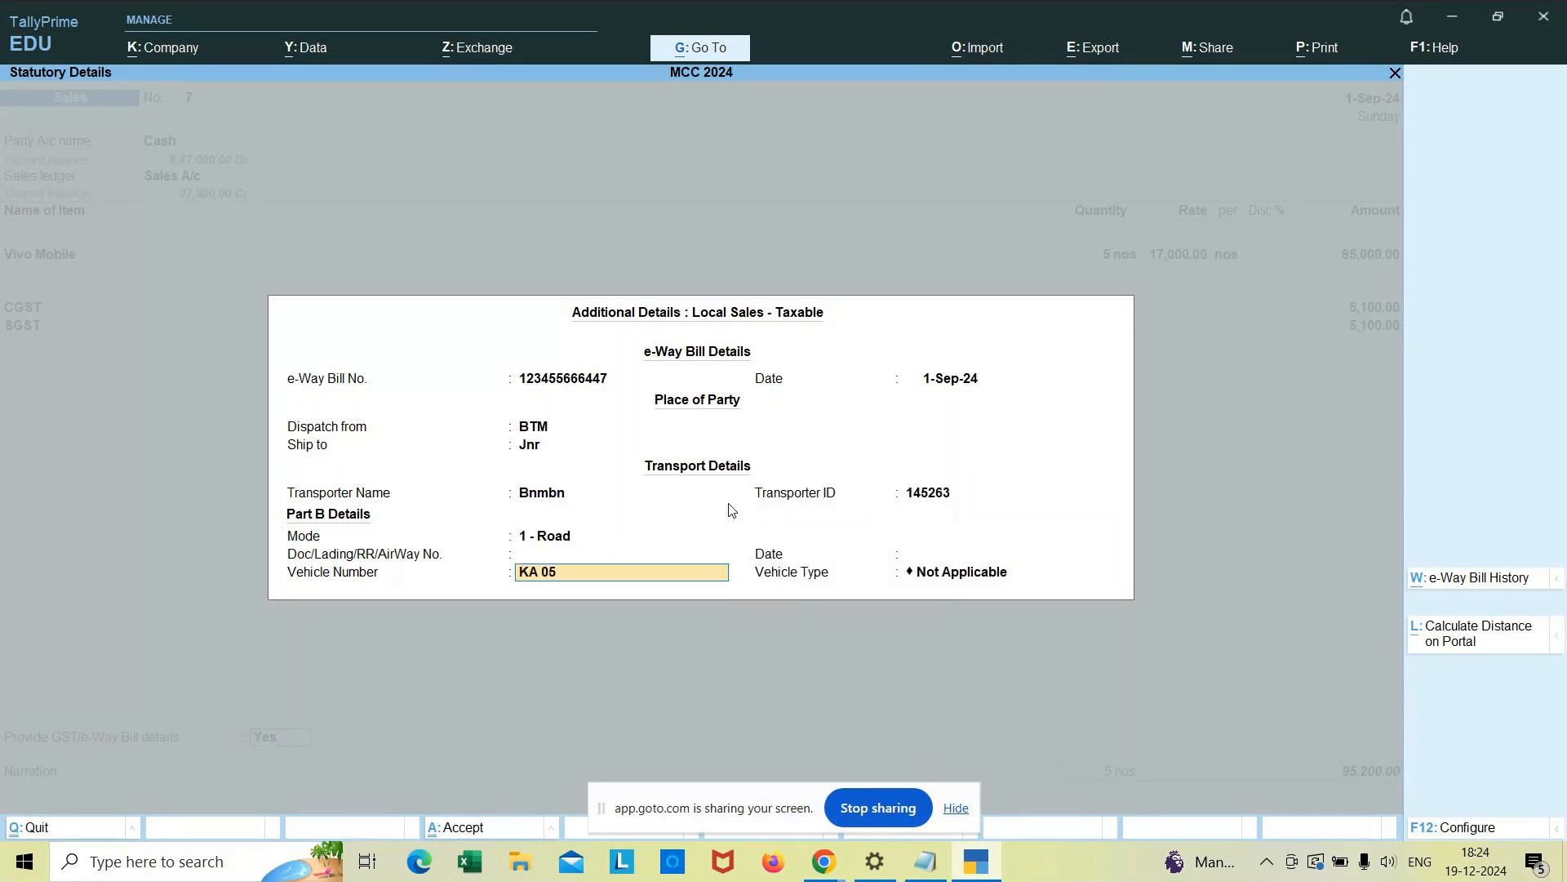
pyautogui.write(' 12365')
pyautogui.press('Return')
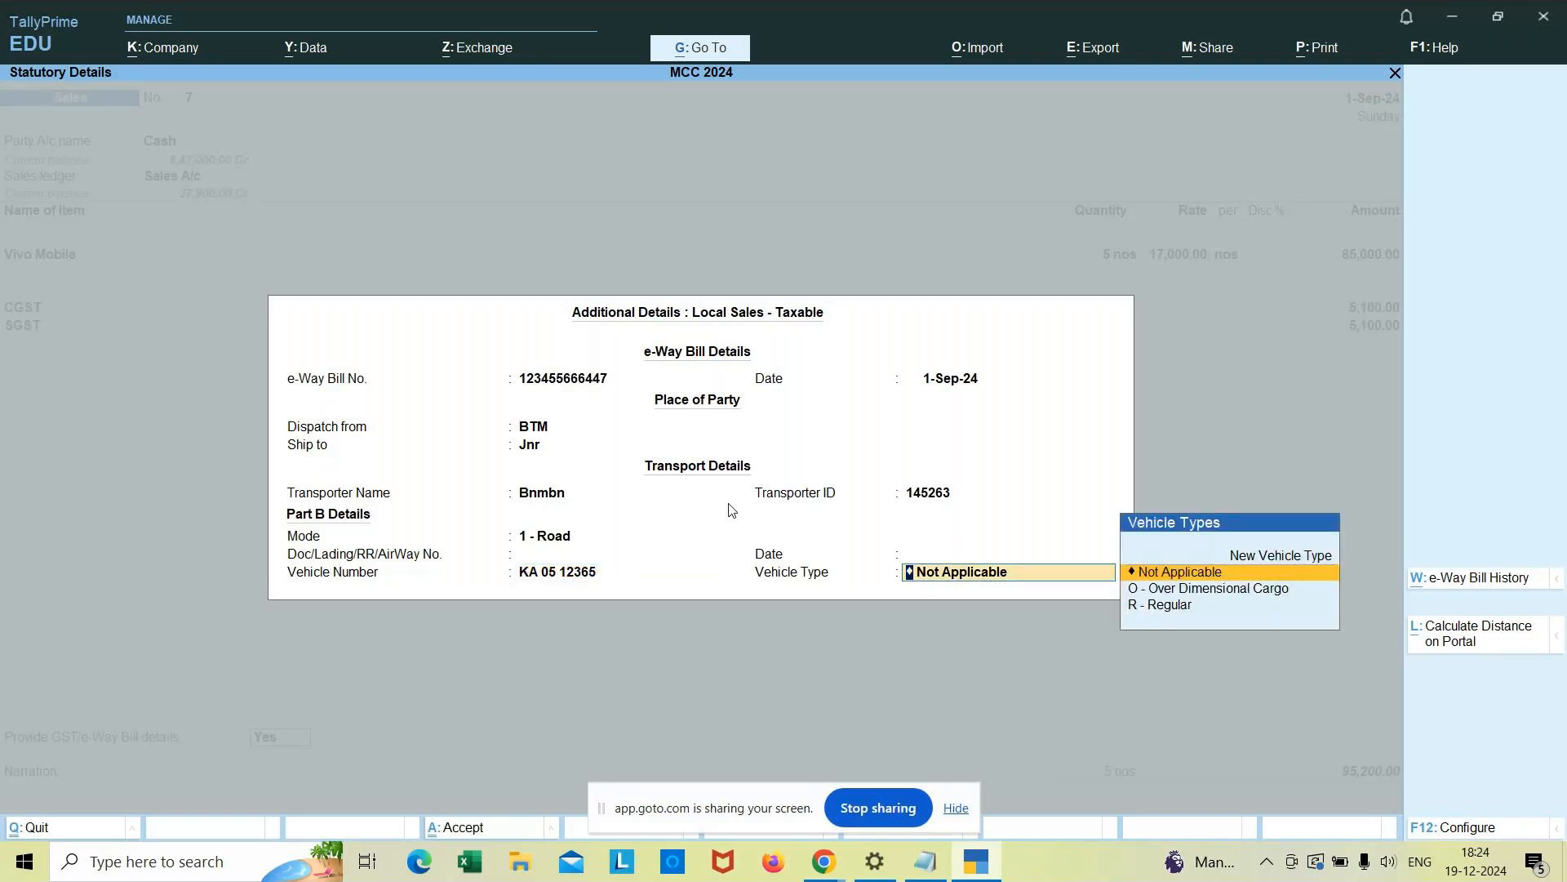
pyautogui.press('Down')
pyautogui.press('Down')
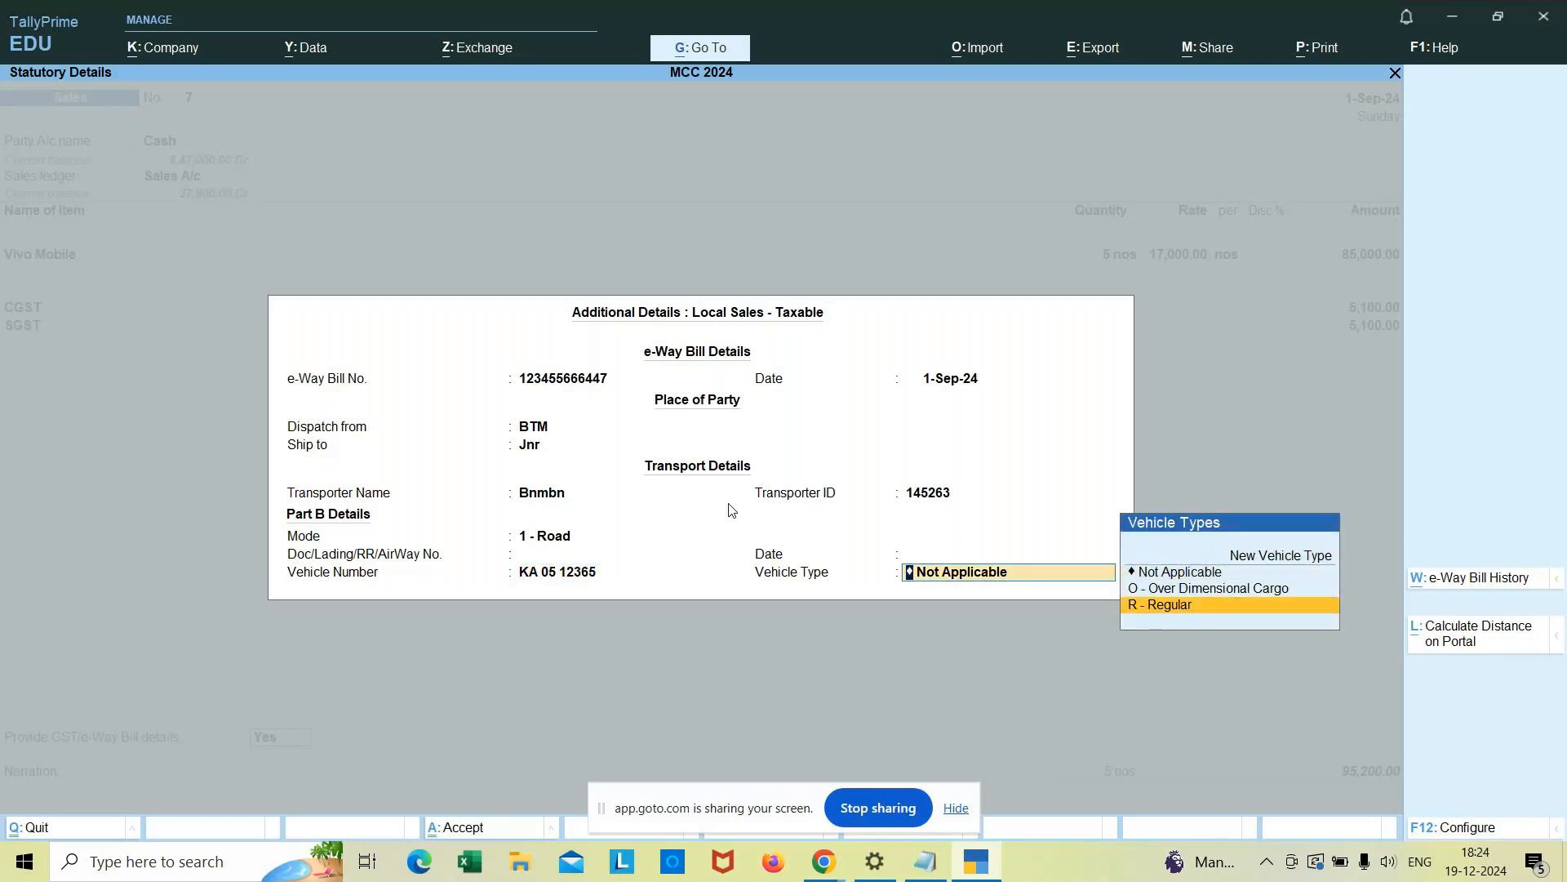
pyautogui.press('Return')
# Step: Enter the narration "being 5 vivo mobiles sold" and save the sales voucher after rechecking its GST/e-Way Bill details
pyautogui.write('bein')
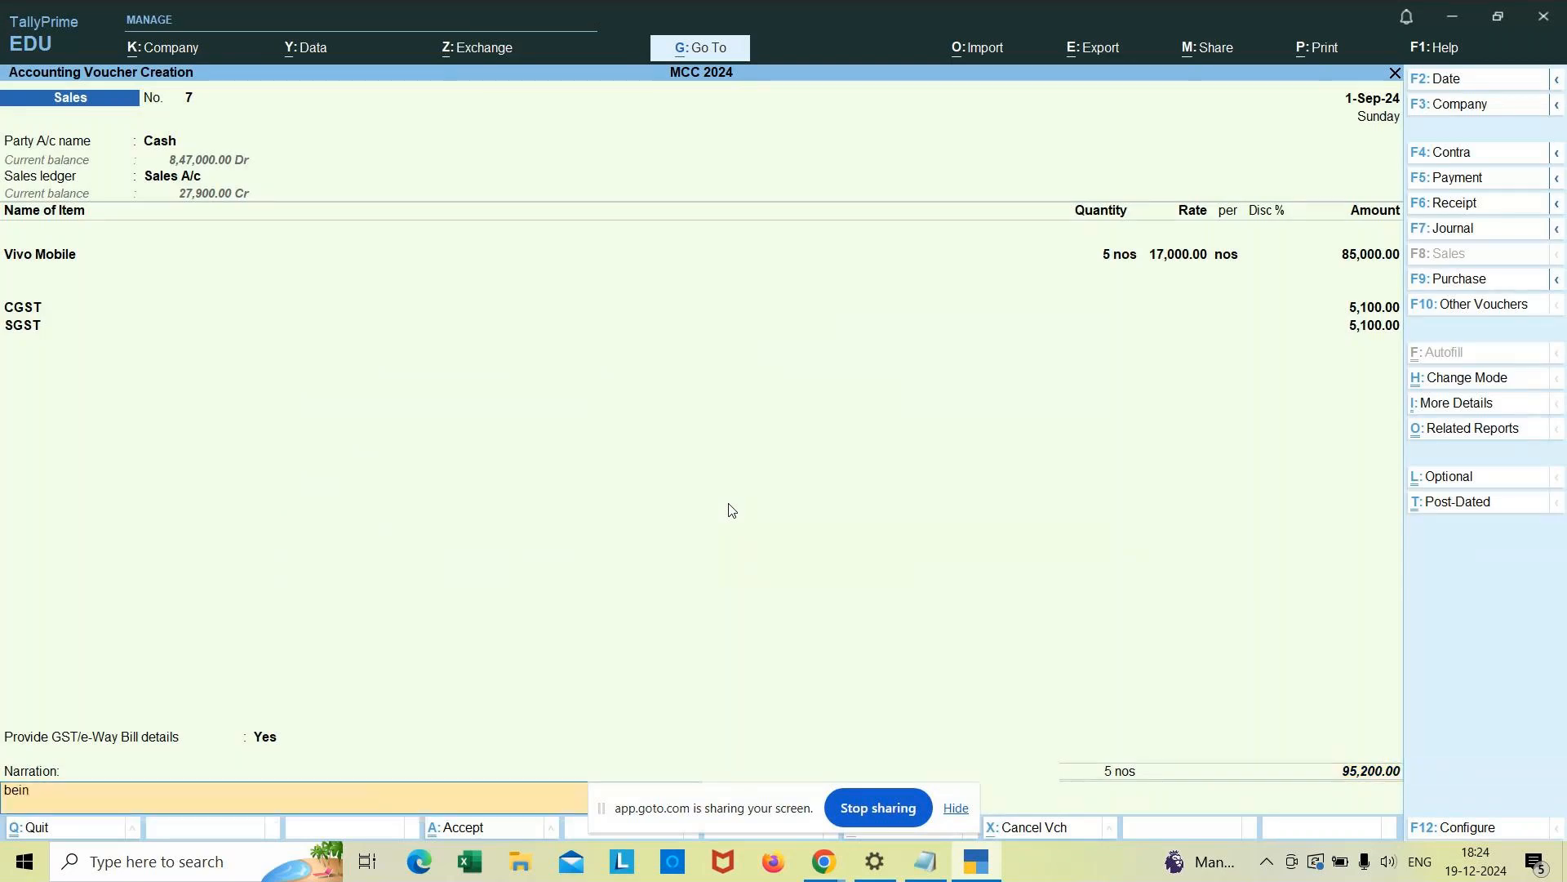
pyautogui.write('g 5 vivo mobiles sold')
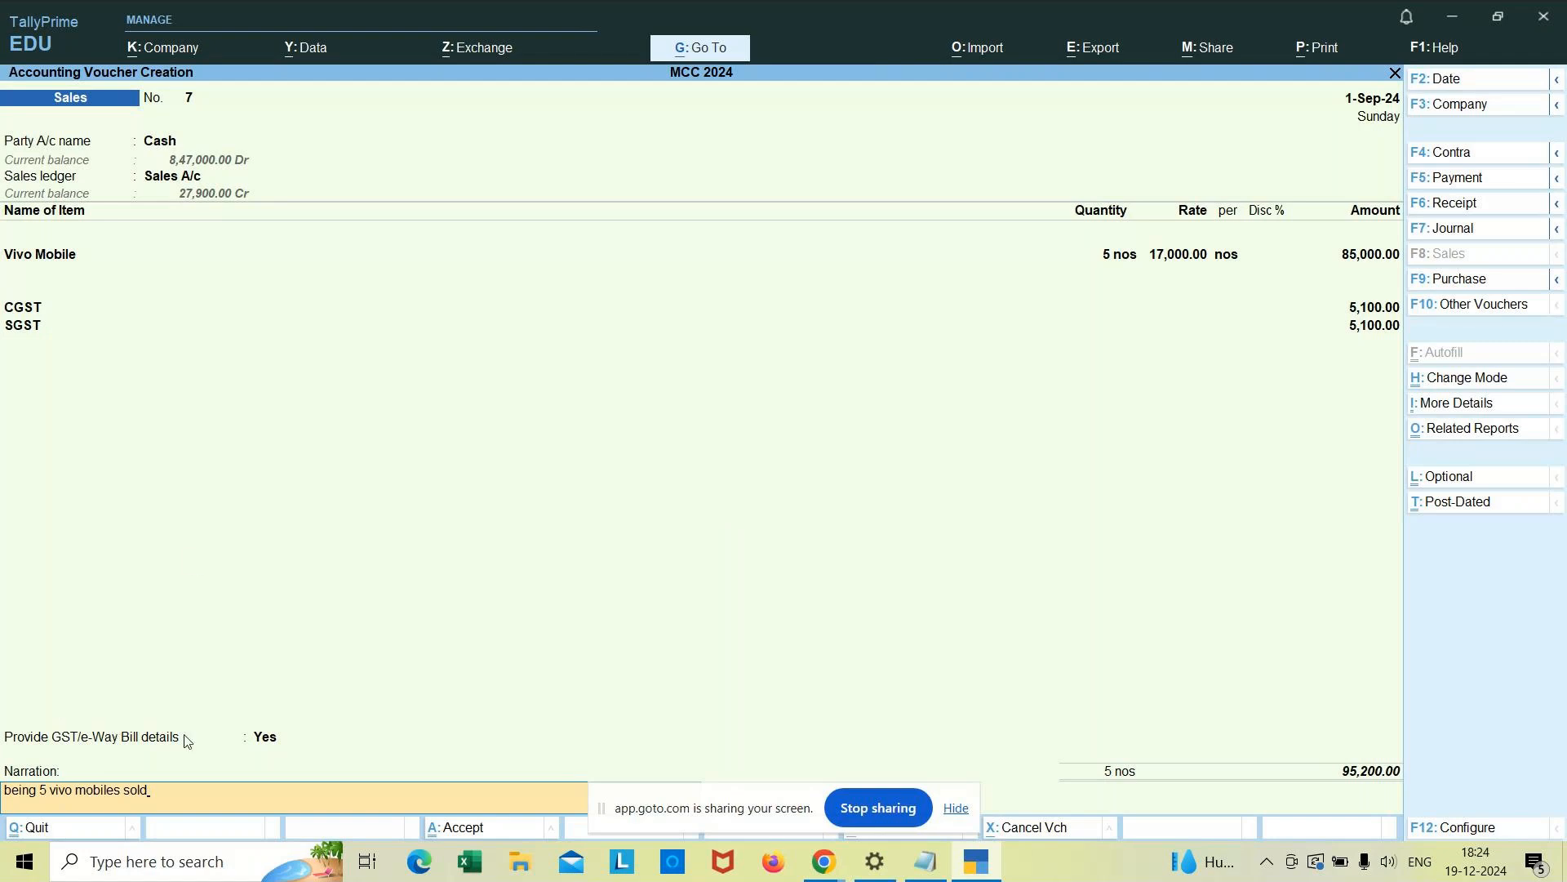
pyautogui.click(266, 739)
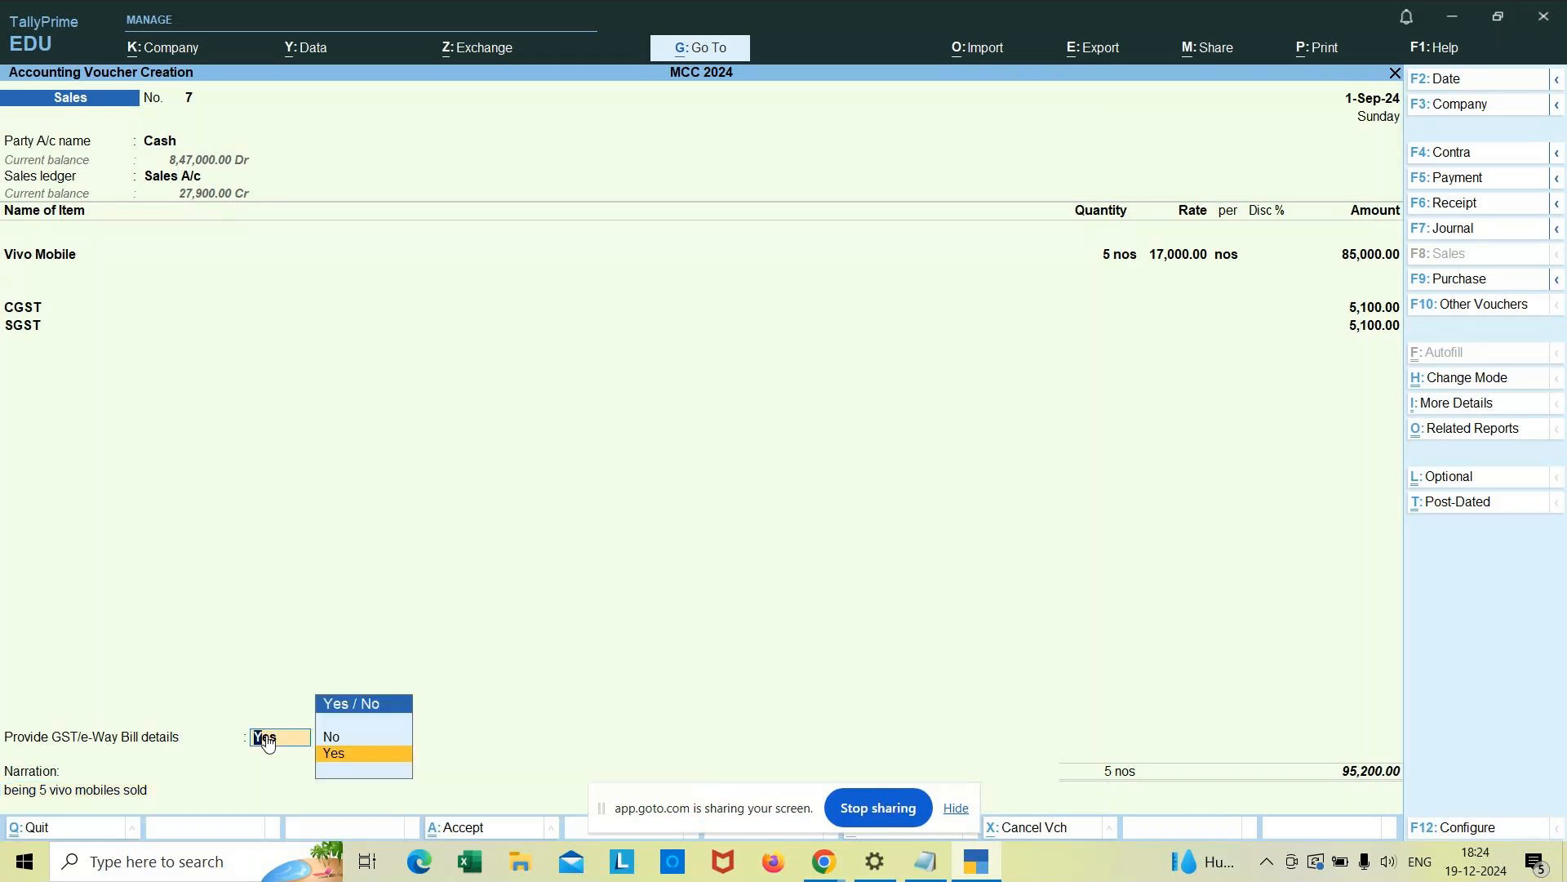
pyautogui.press('Return')
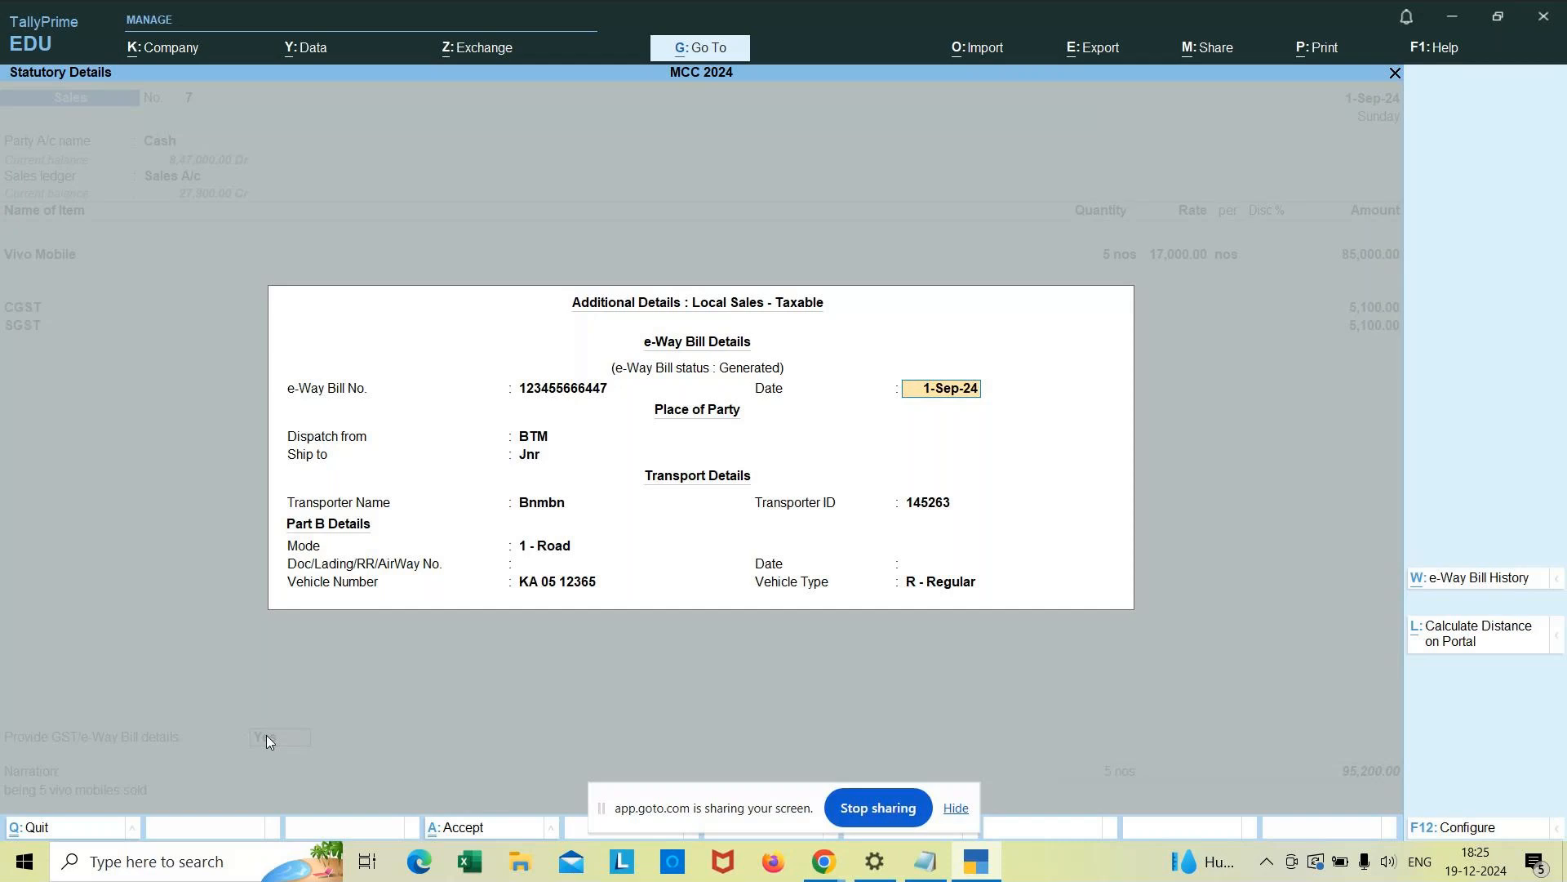
pyautogui.hotkey('ctrl', 'a')
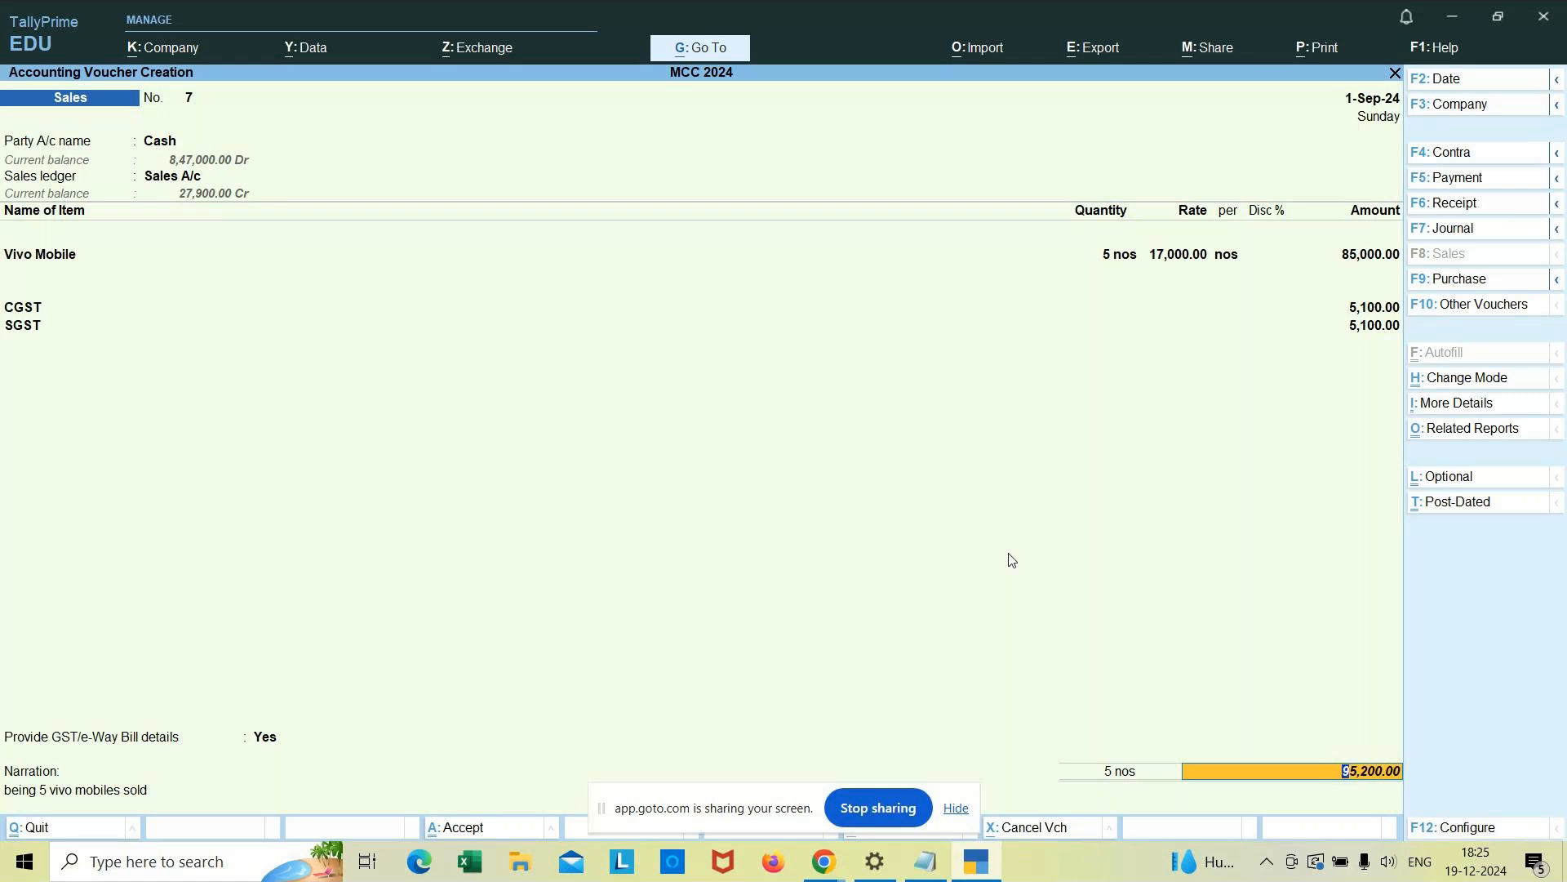
pyautogui.press('Return')
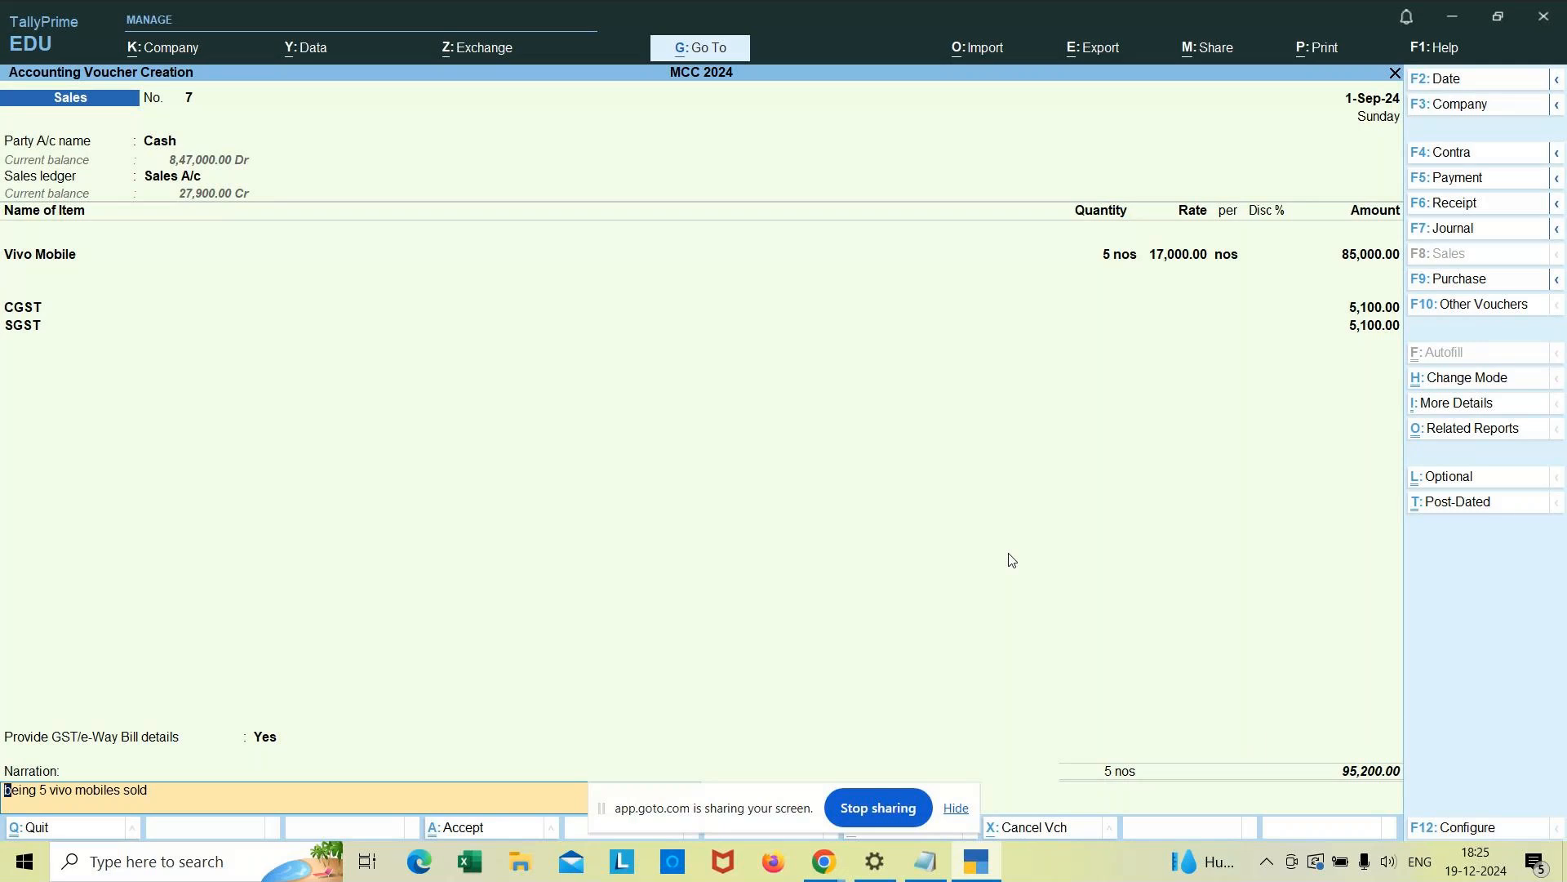
pyautogui.press('Return')
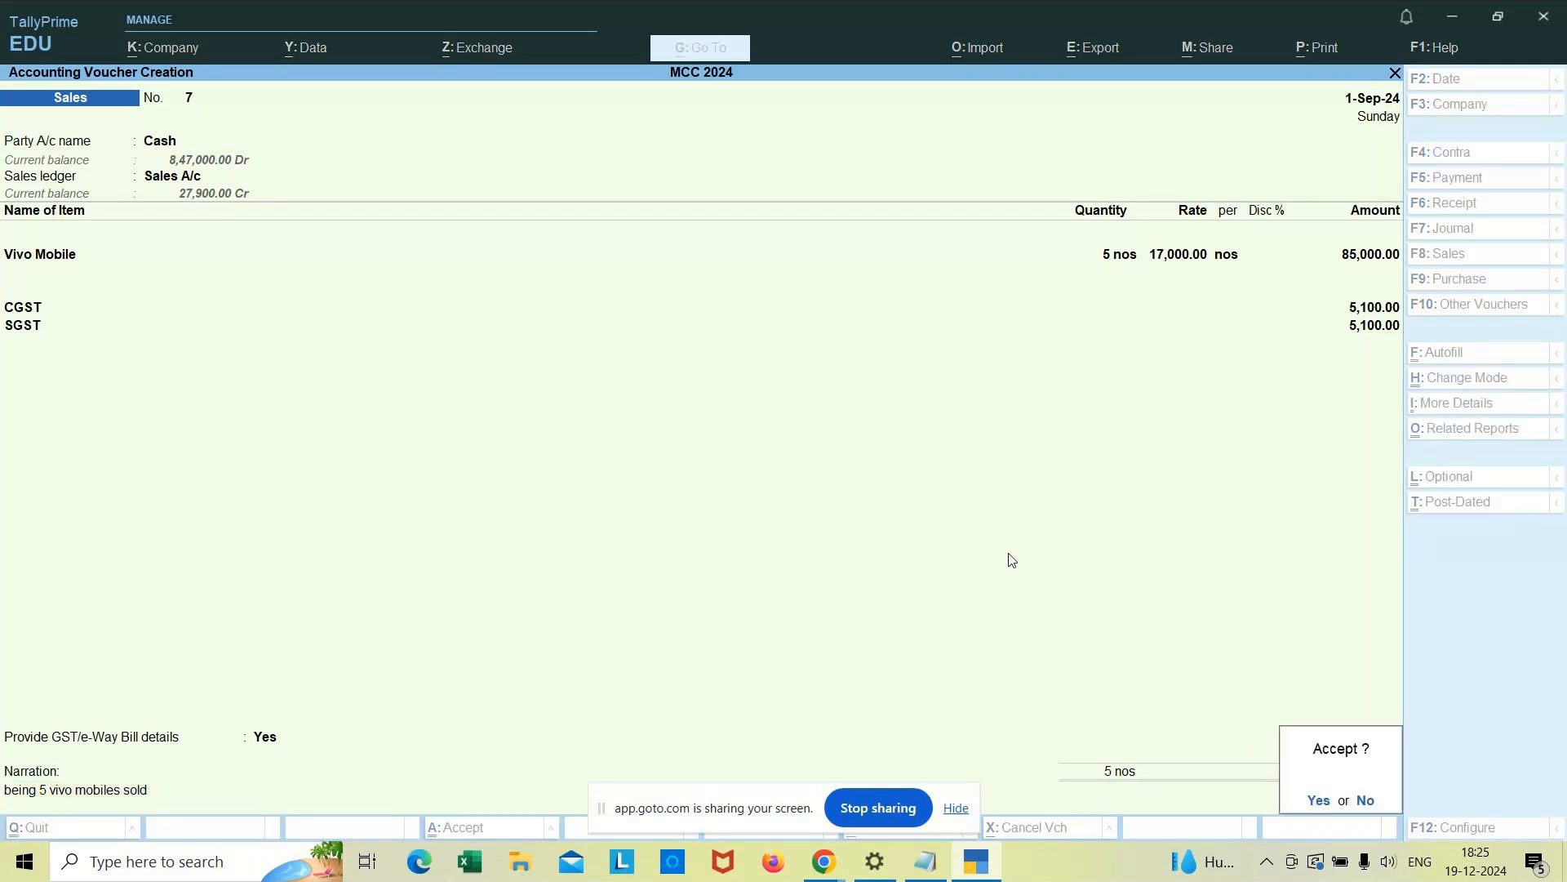
pyautogui.press('y')
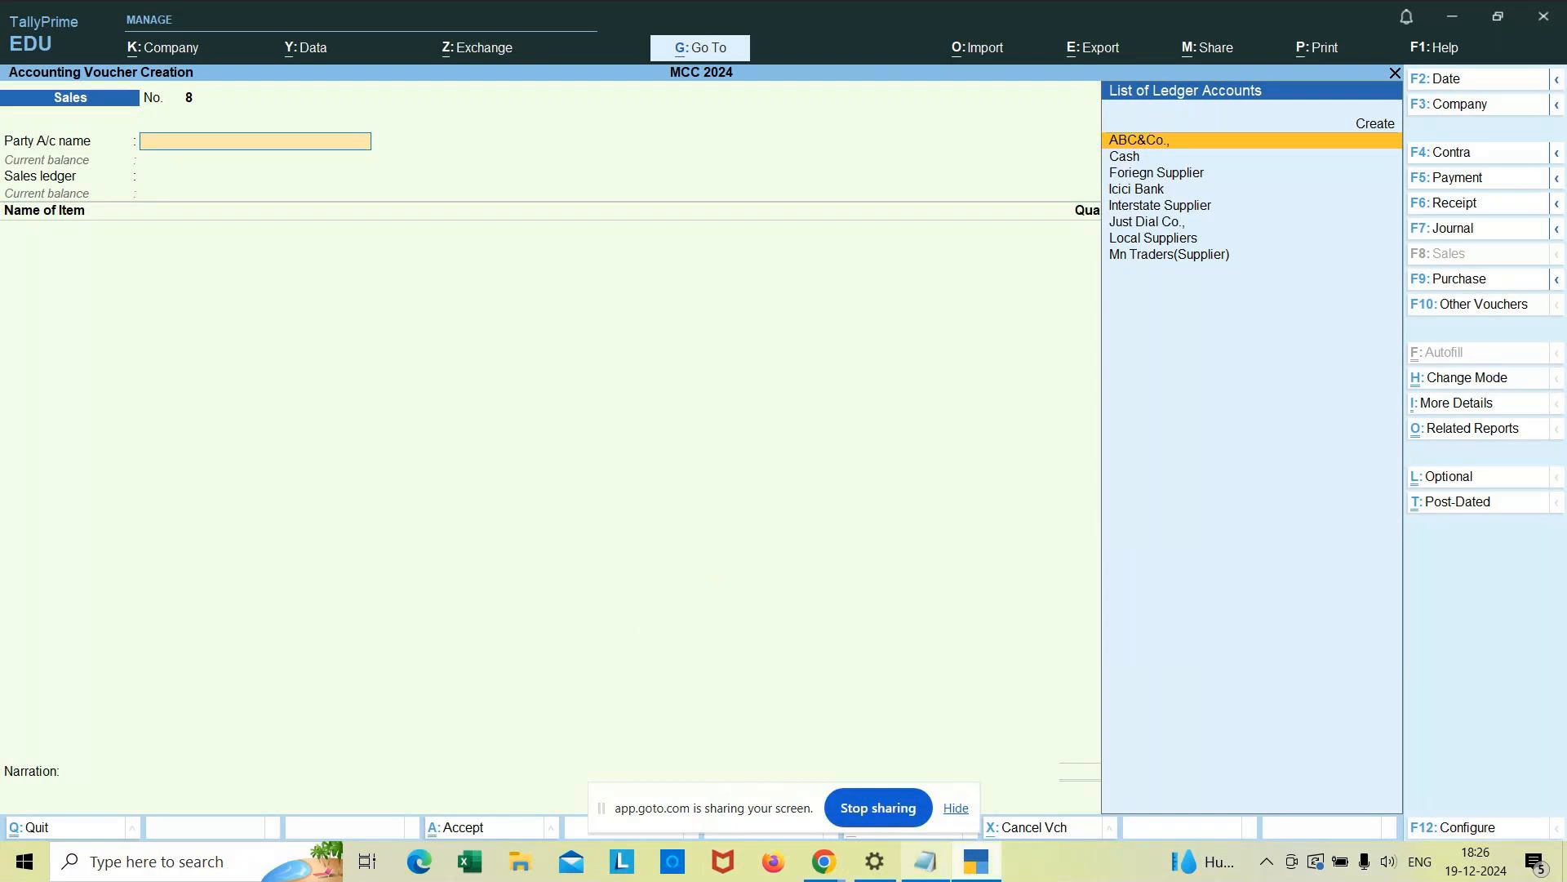
pyautogui.moveTo(824, 861)
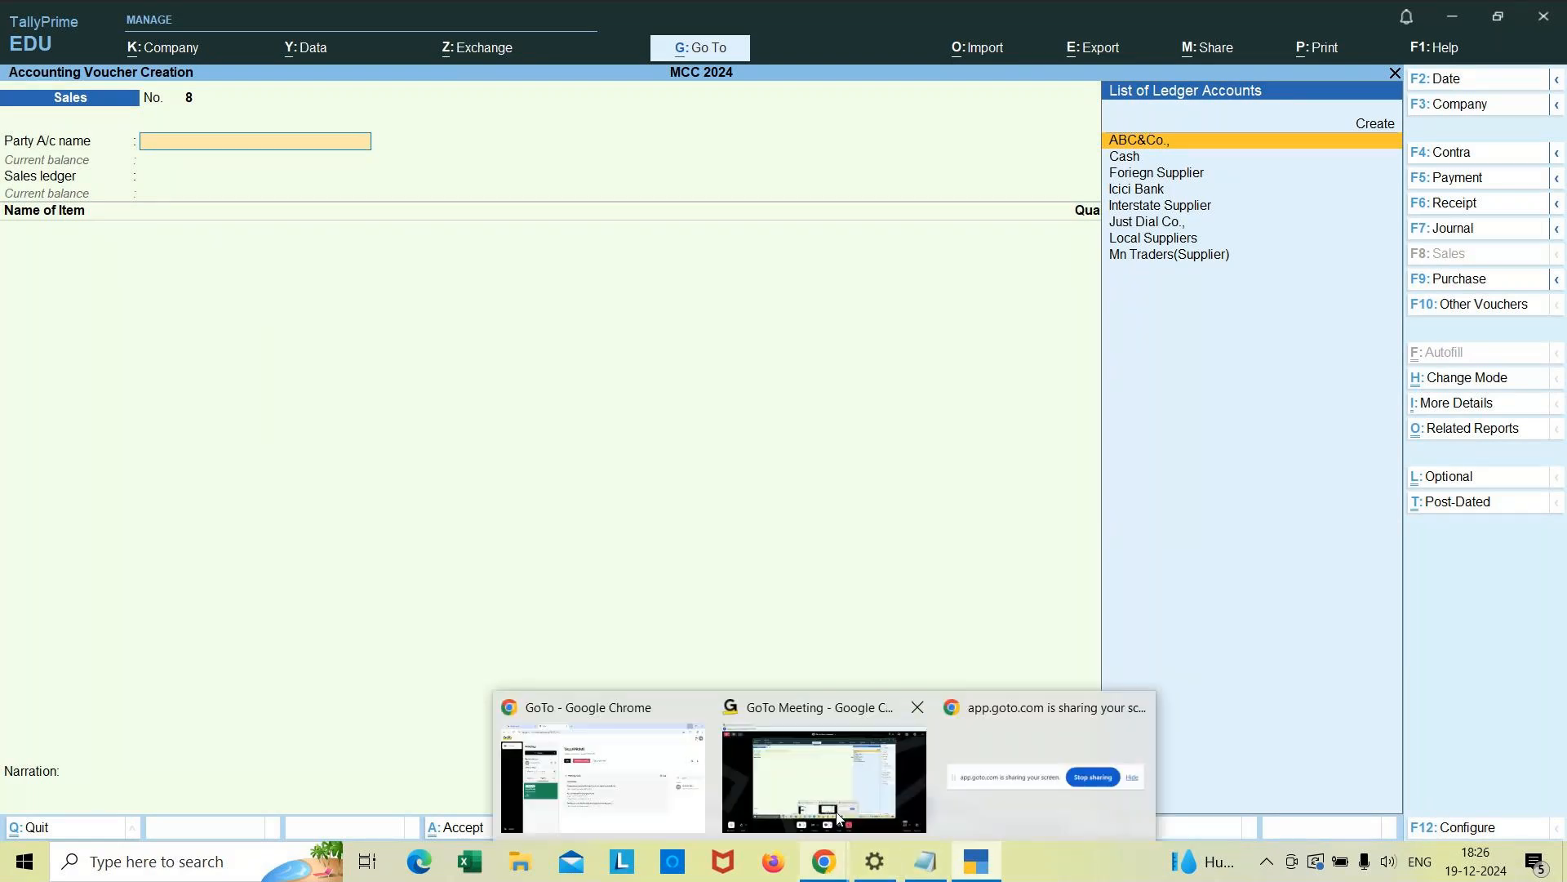
pyautogui.moveTo(829, 792)
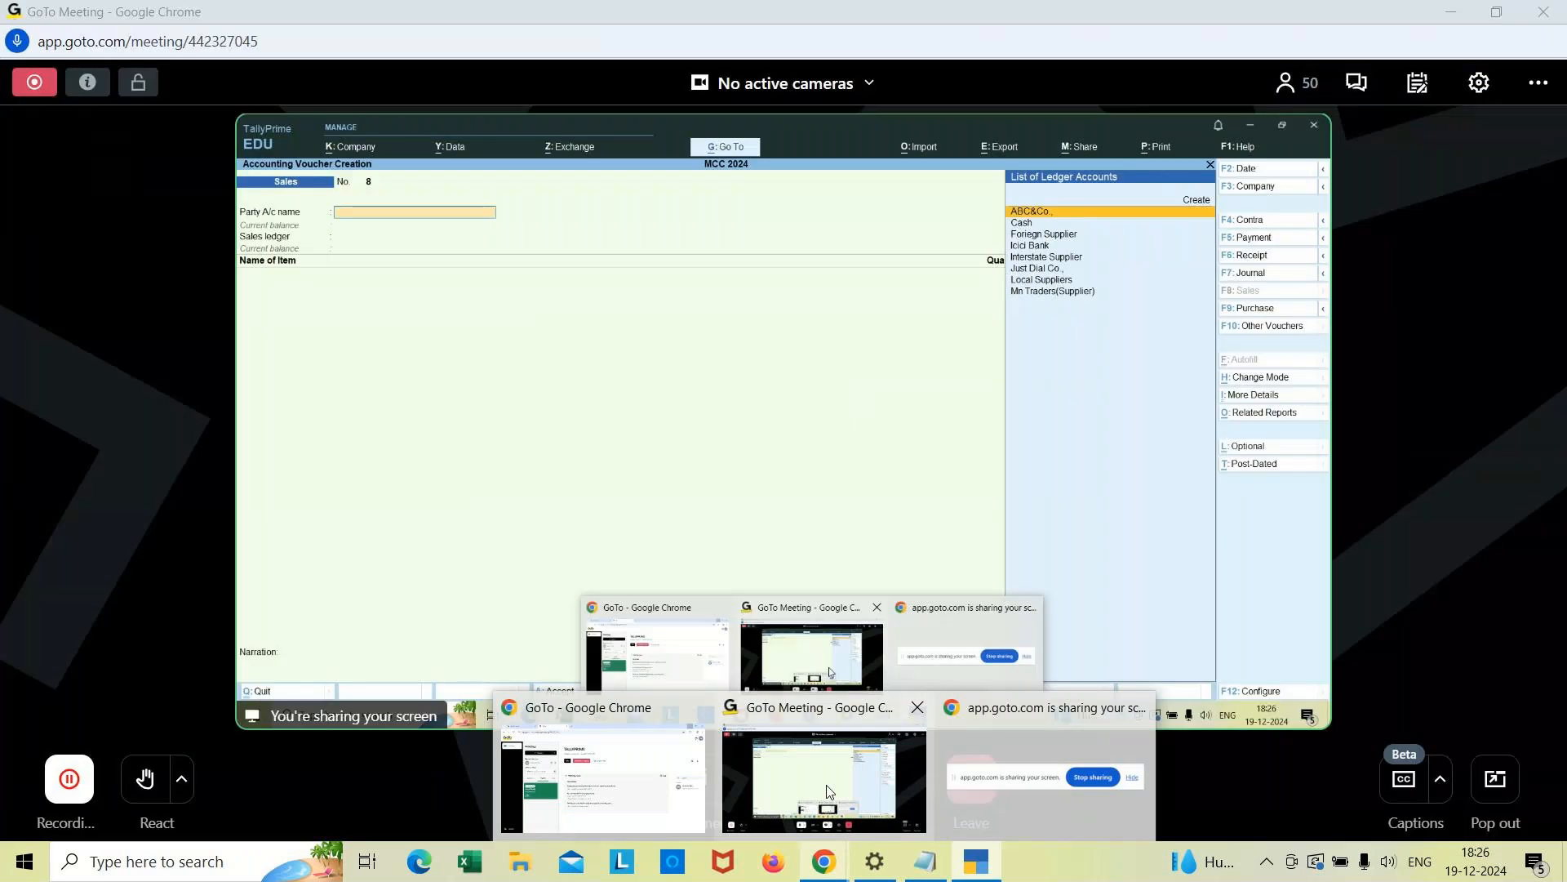
pyautogui.click(826, 785)
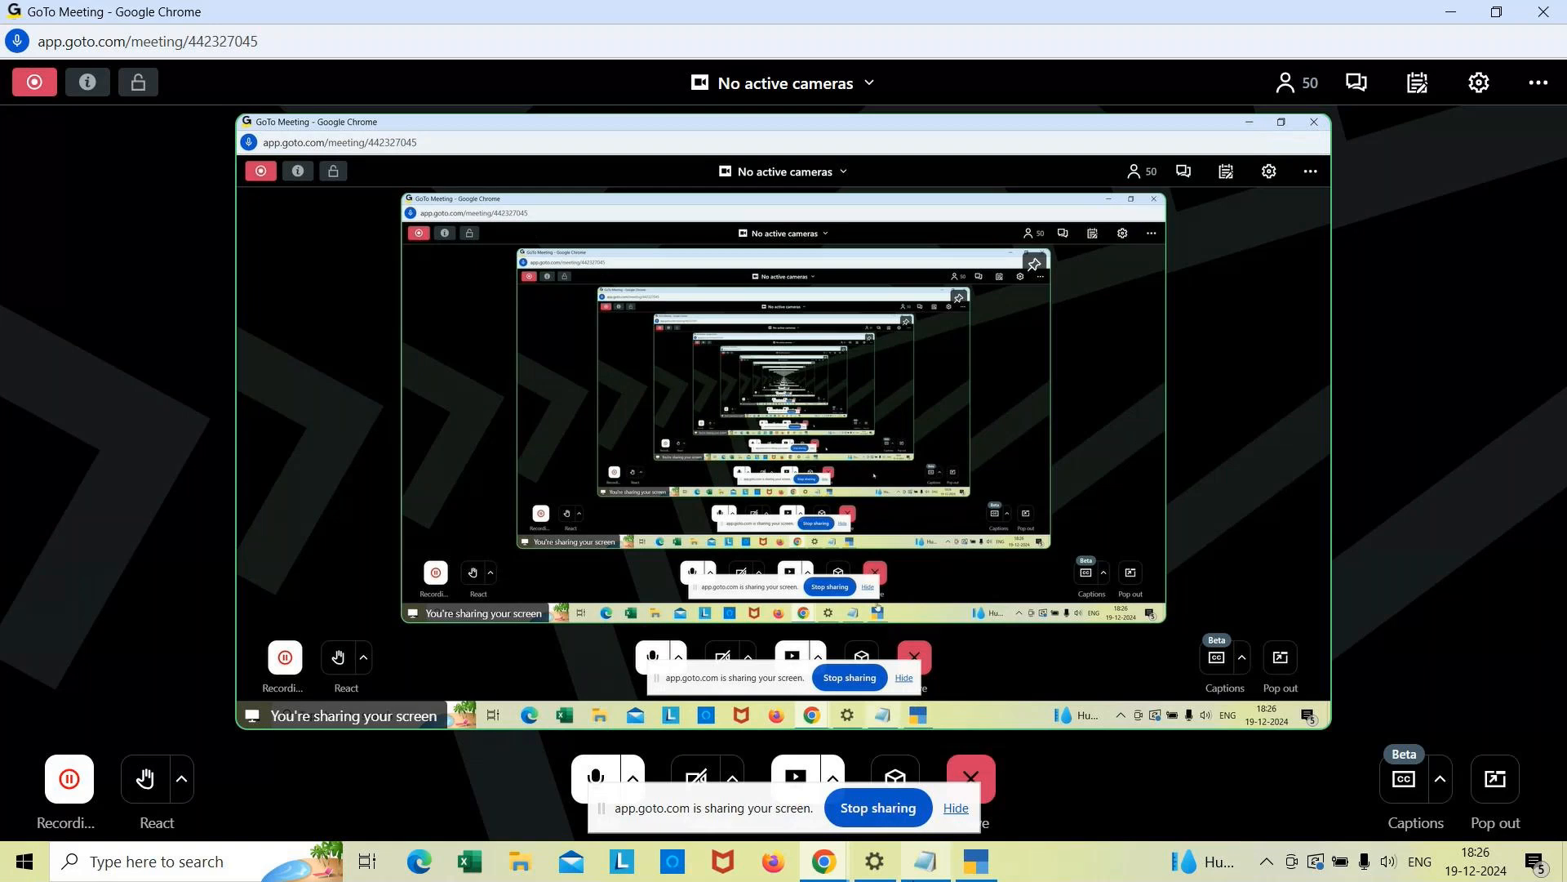
# Step: In the Notepad file Tally note MCC, reword Item Invoice entry 4 as "Sold 5 vivo mobiles at Rs.17000 per no by cash."
pyautogui.click(926, 862)
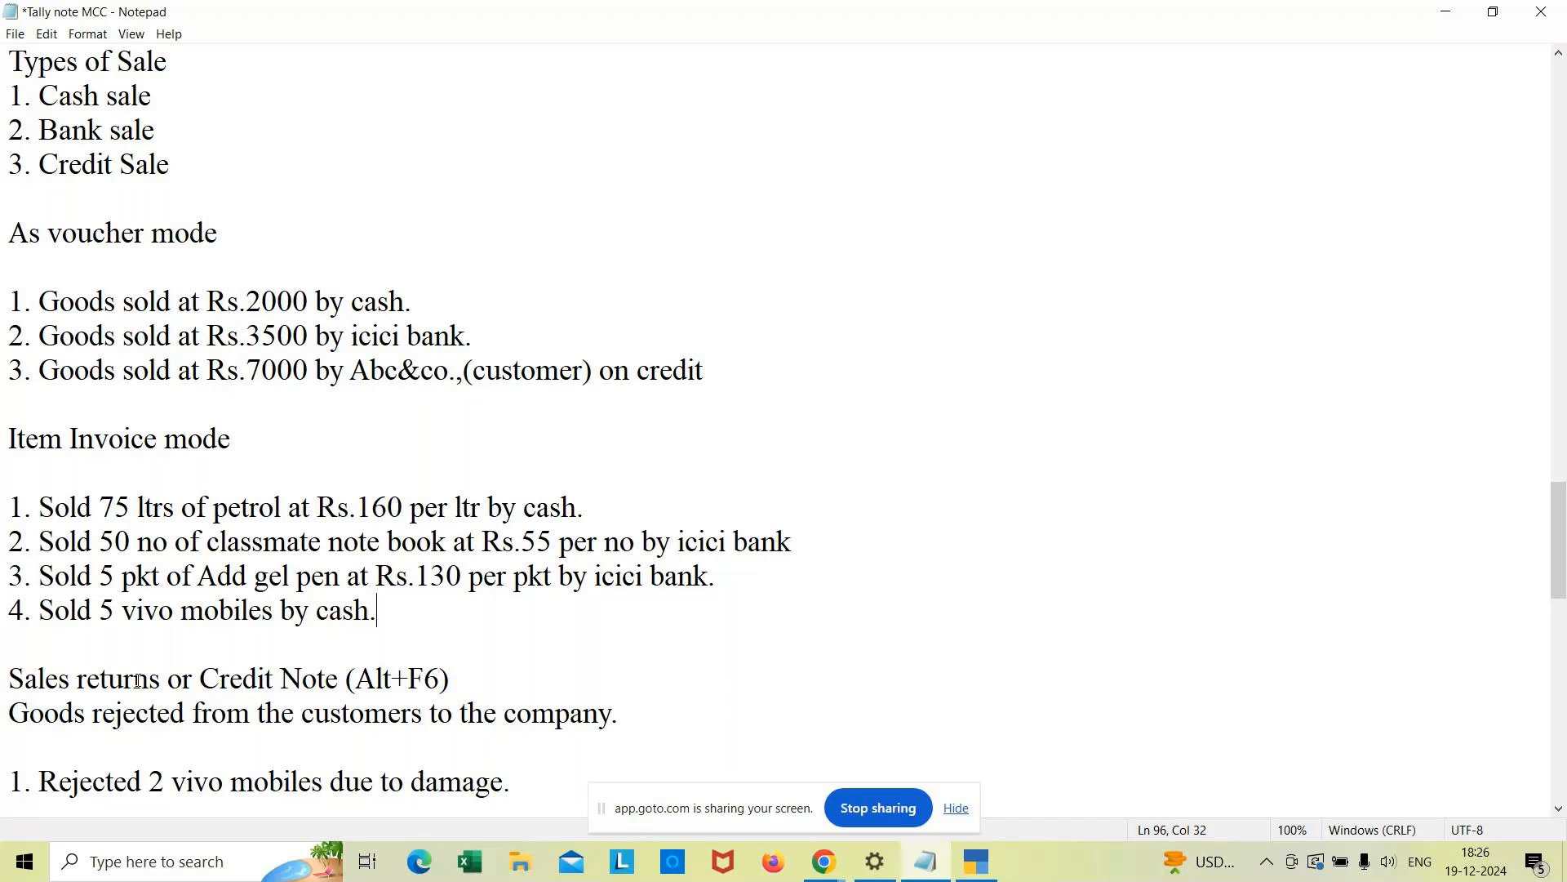
pyautogui.press('BackSpace')
pyautogui.press('BackSpace')
pyautogui.press('BackSpace')
pyautogui.press('BackSpace')
pyautogui.press('BackSpace')
pyautogui.press('BackSpace')
pyautogui.press('BackSpace')
pyautogui.press('BackSpace')
pyautogui.write('at ')
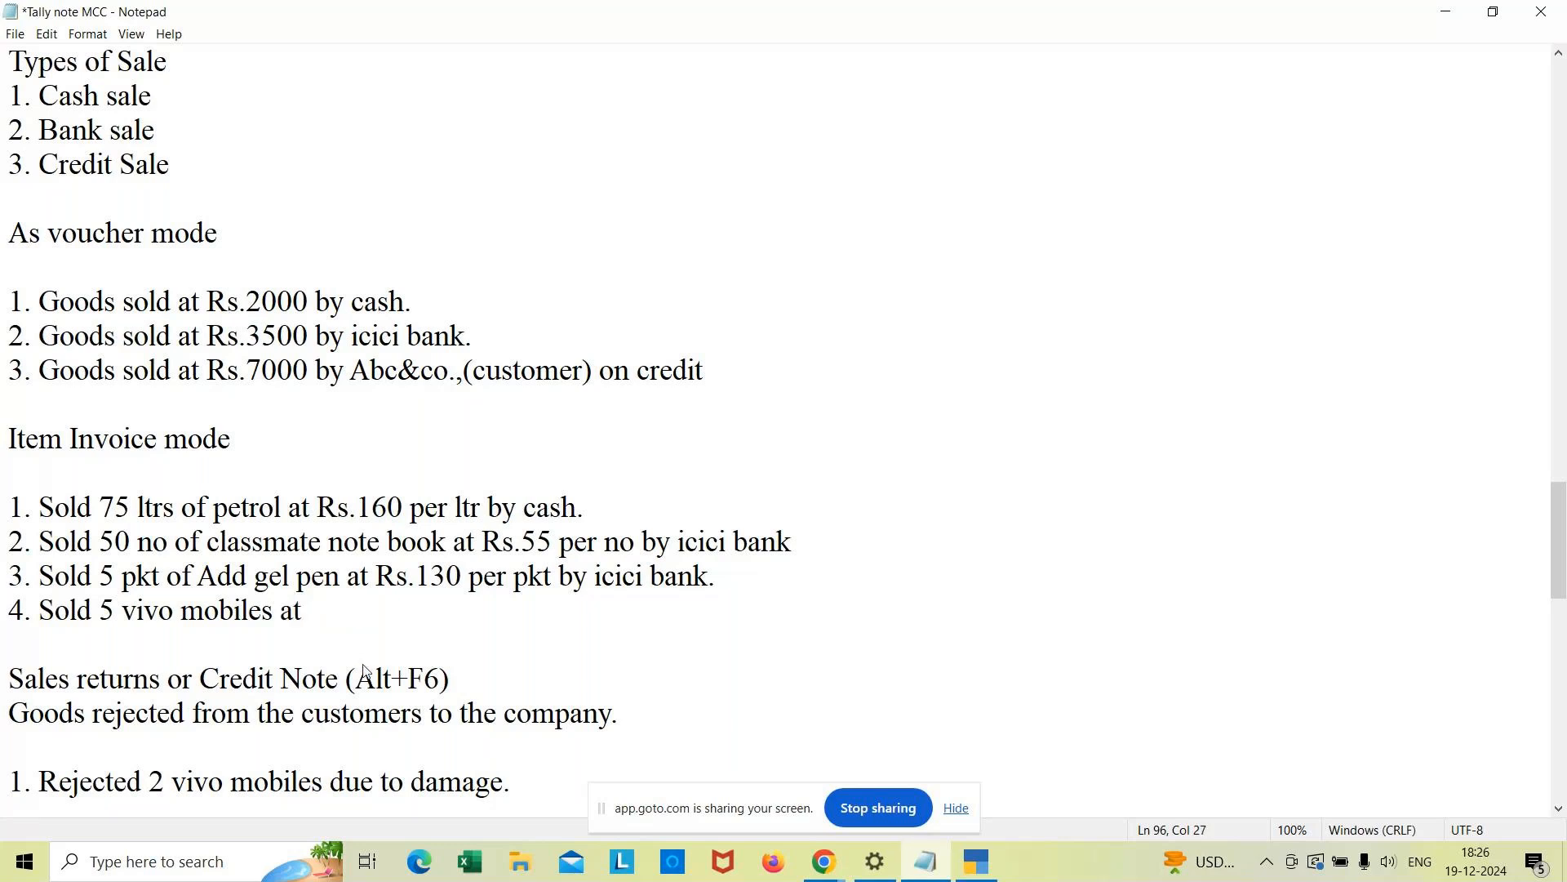
pyautogui.write('Rs.17000')
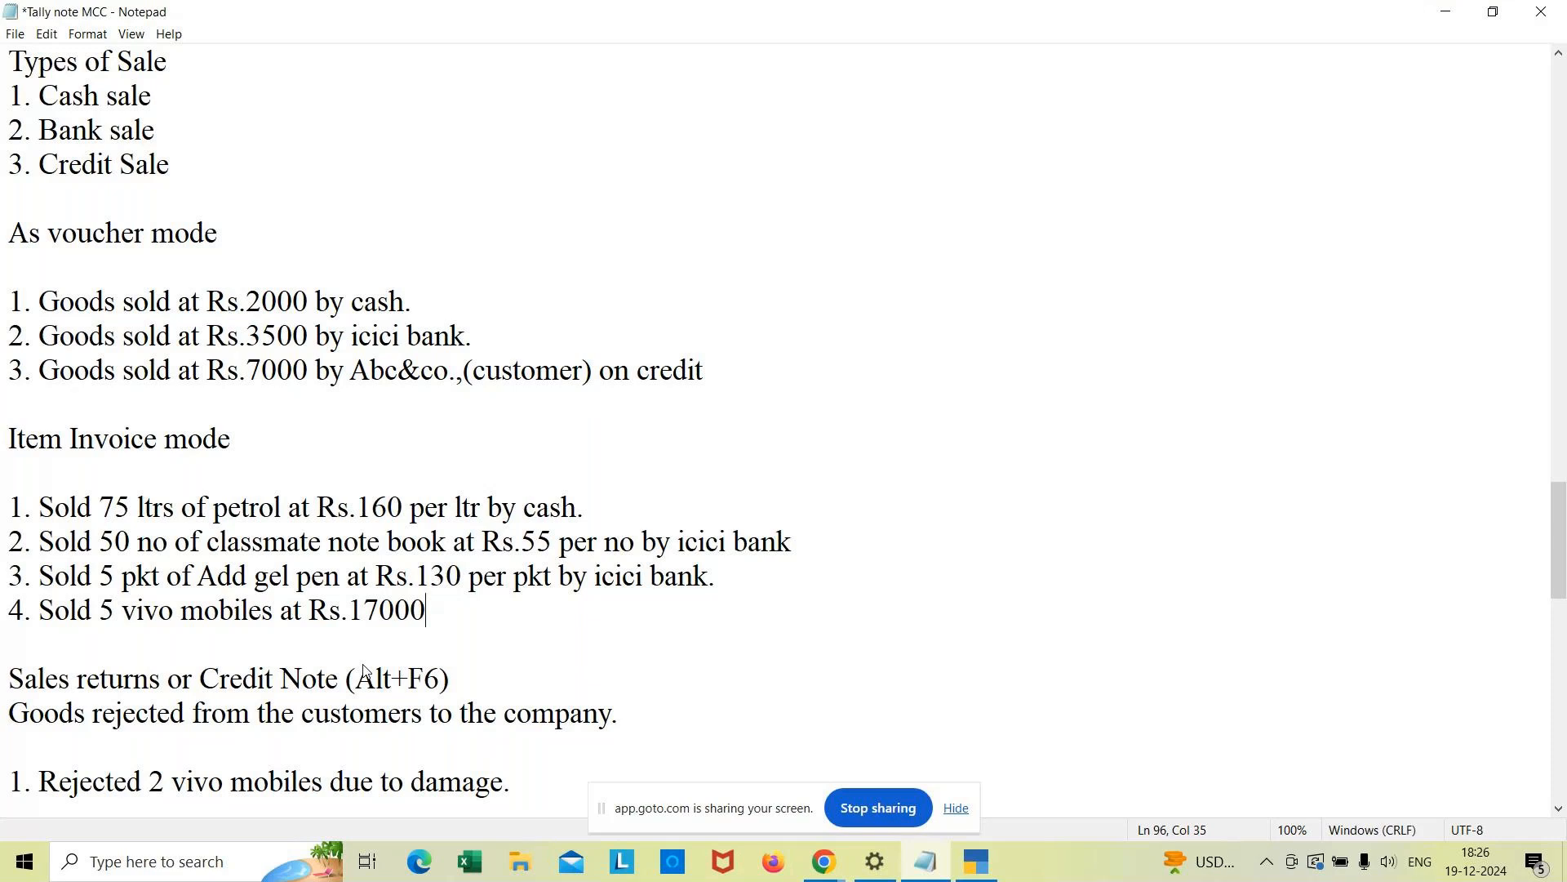
pyautogui.write(' per no by cas')
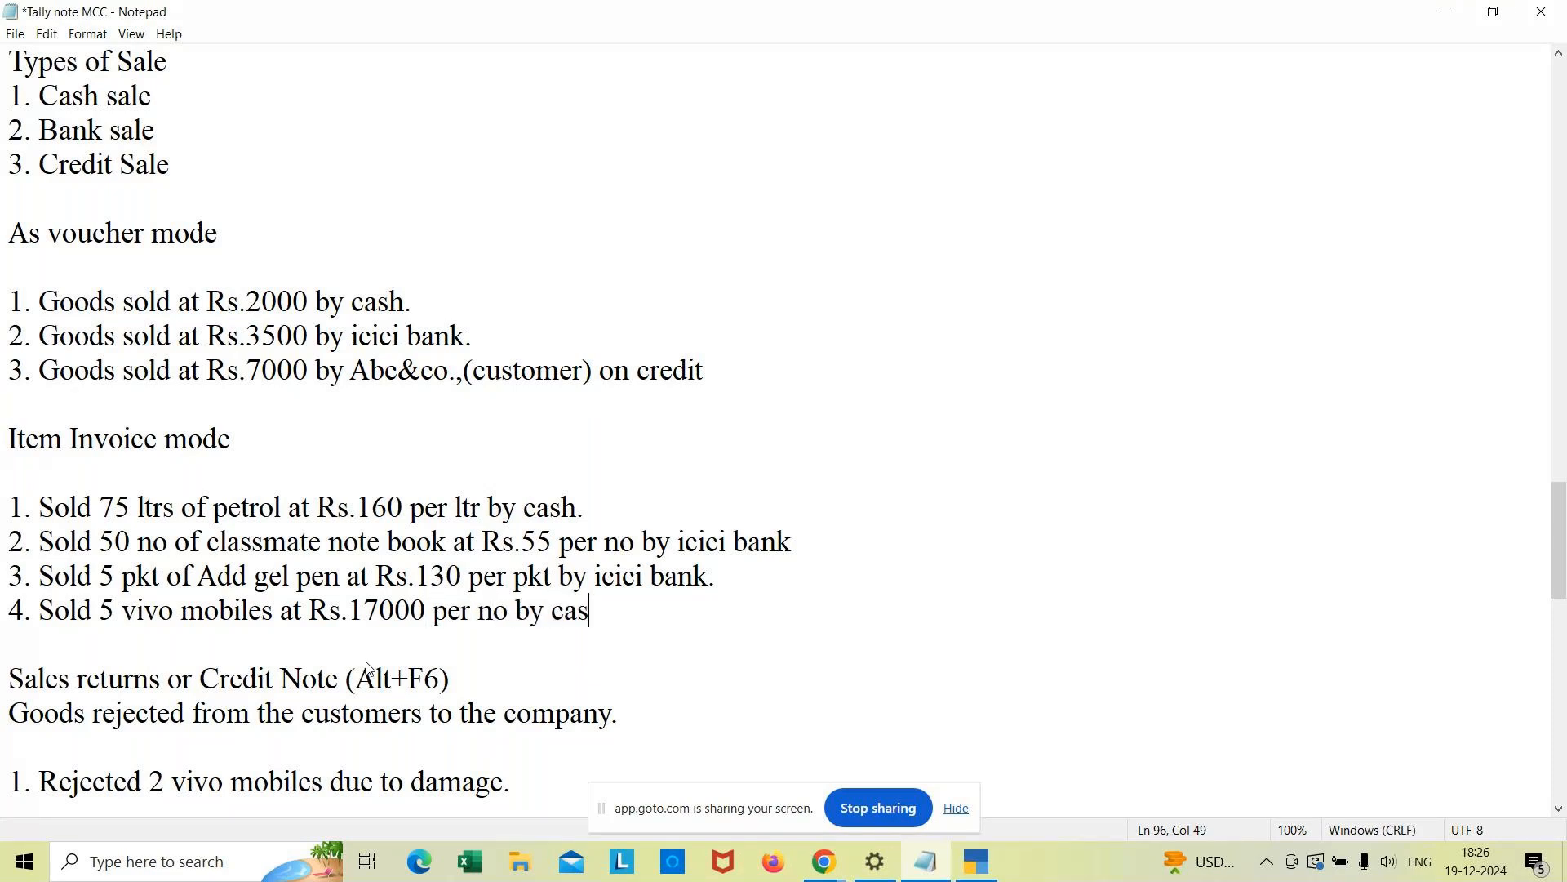
pyautogui.write('h.')
pyautogui.click(522, 782)
pyautogui.press('Return')
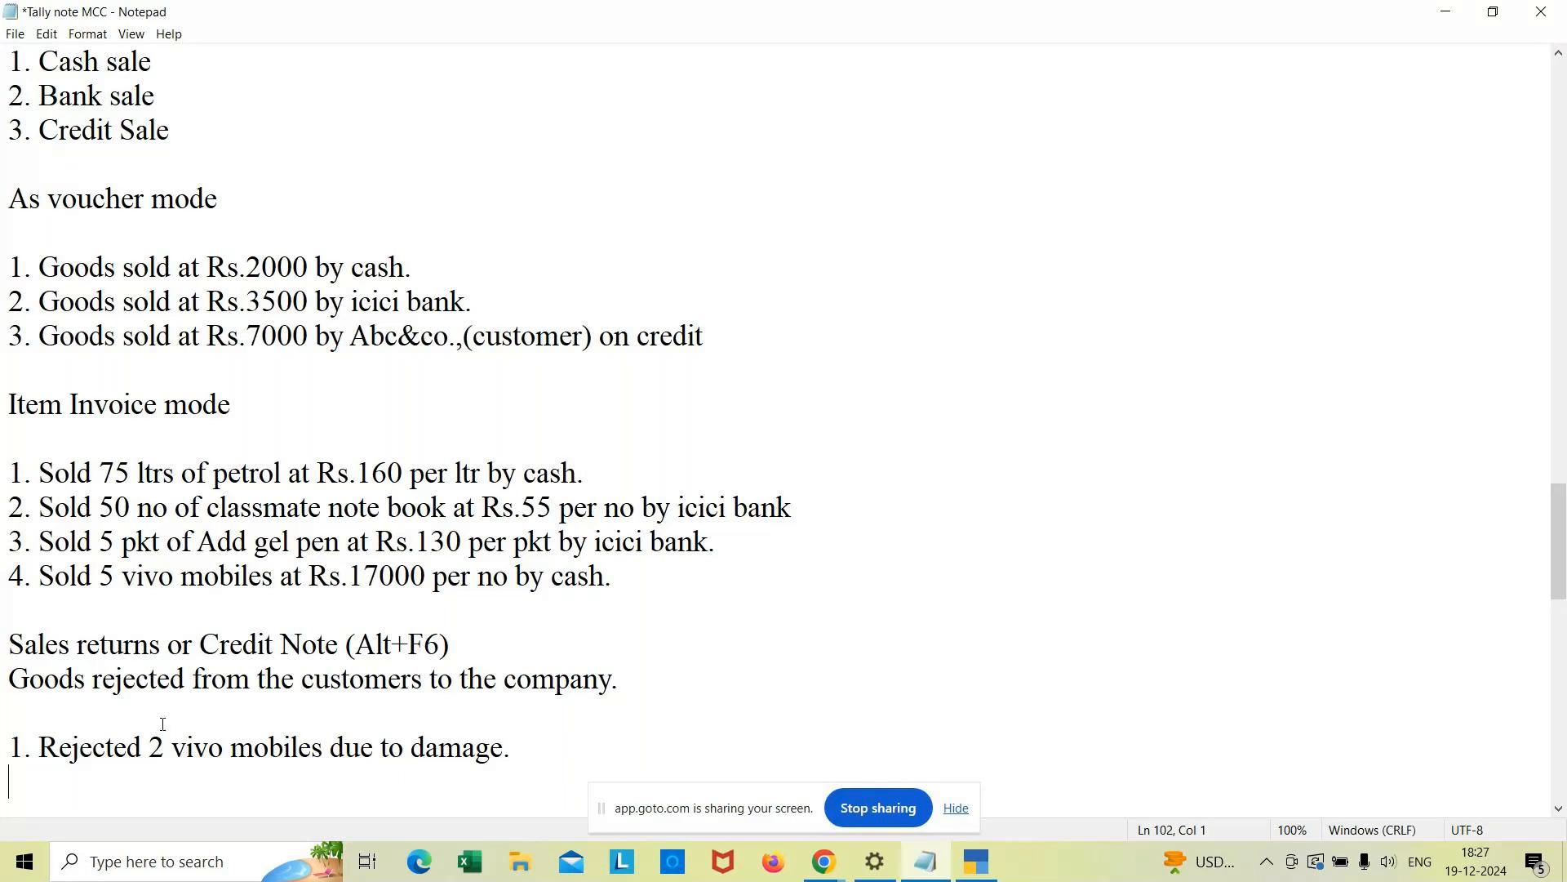
pyautogui.click(522, 746)
pyautogui.moveTo(976, 861)
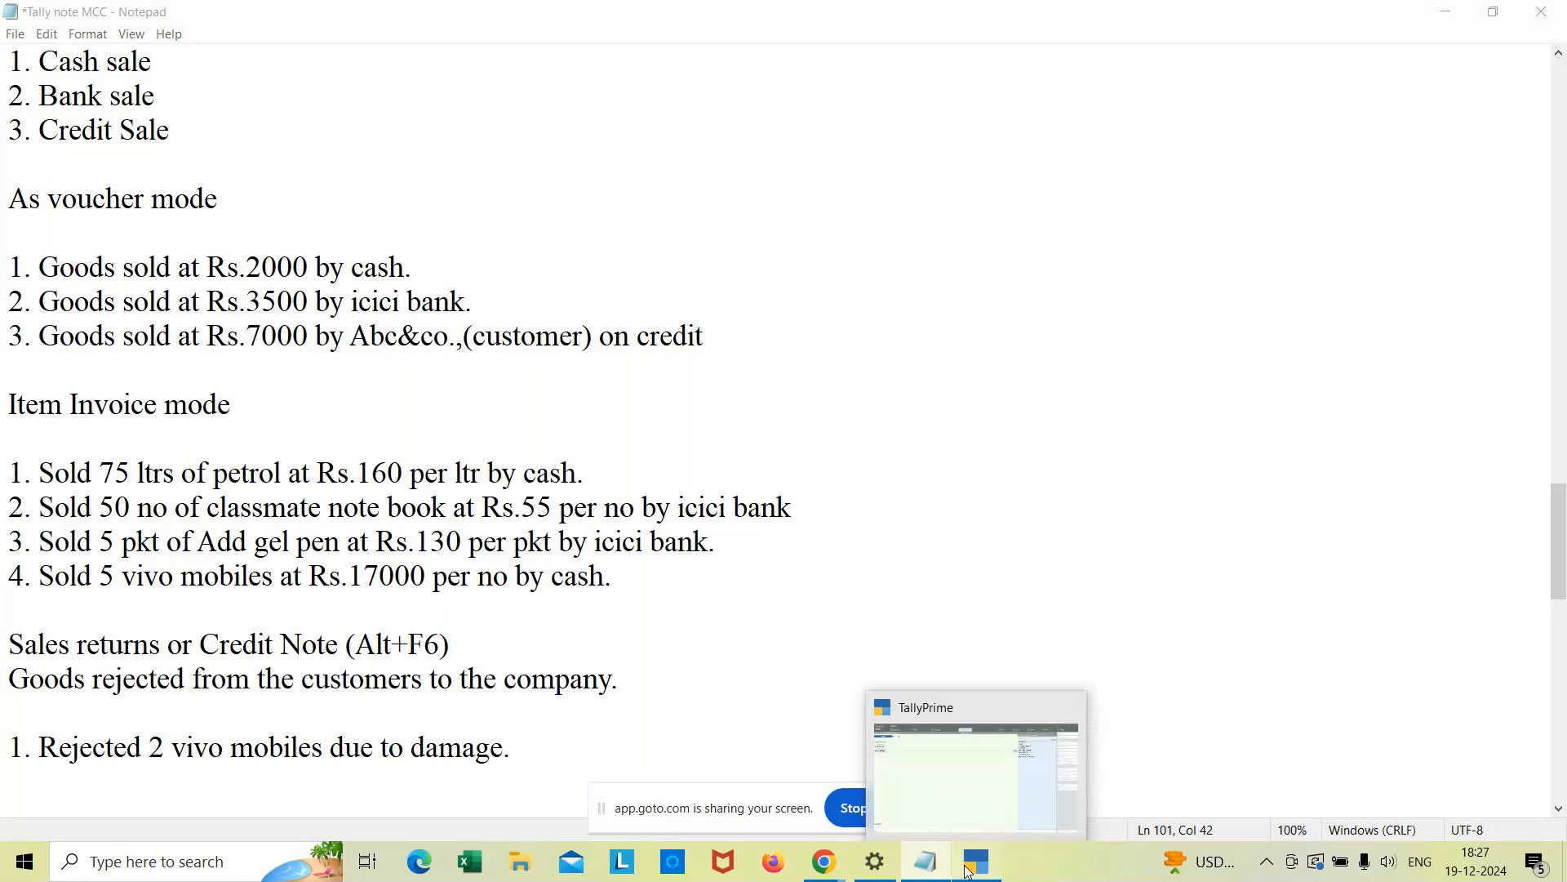
pyautogui.click(935, 825)
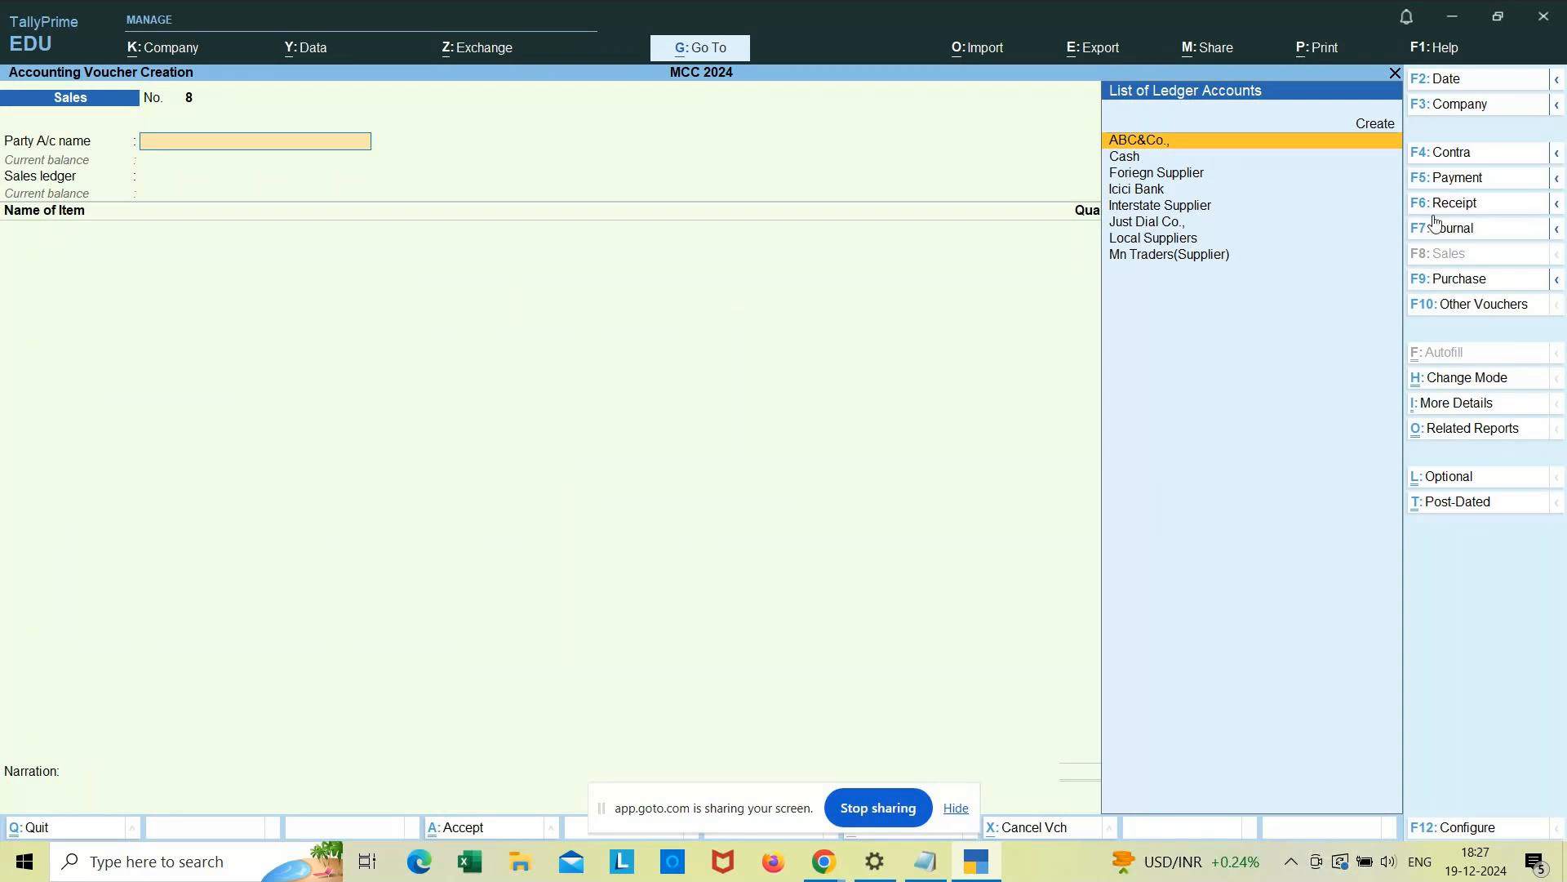
pyautogui.click(1558, 205)
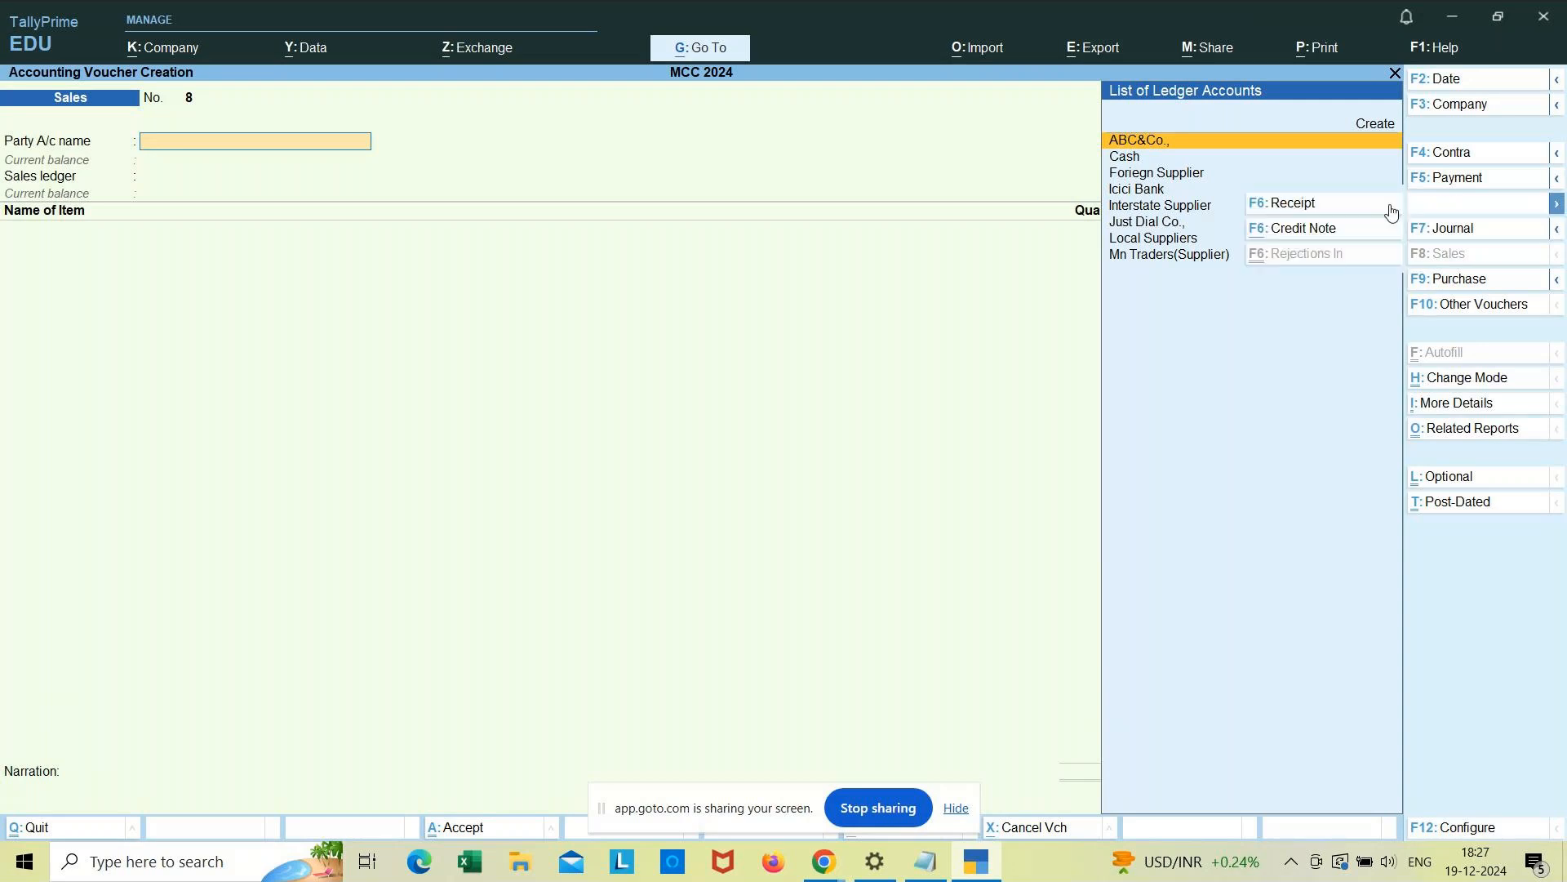
pyautogui.click(1335, 236)
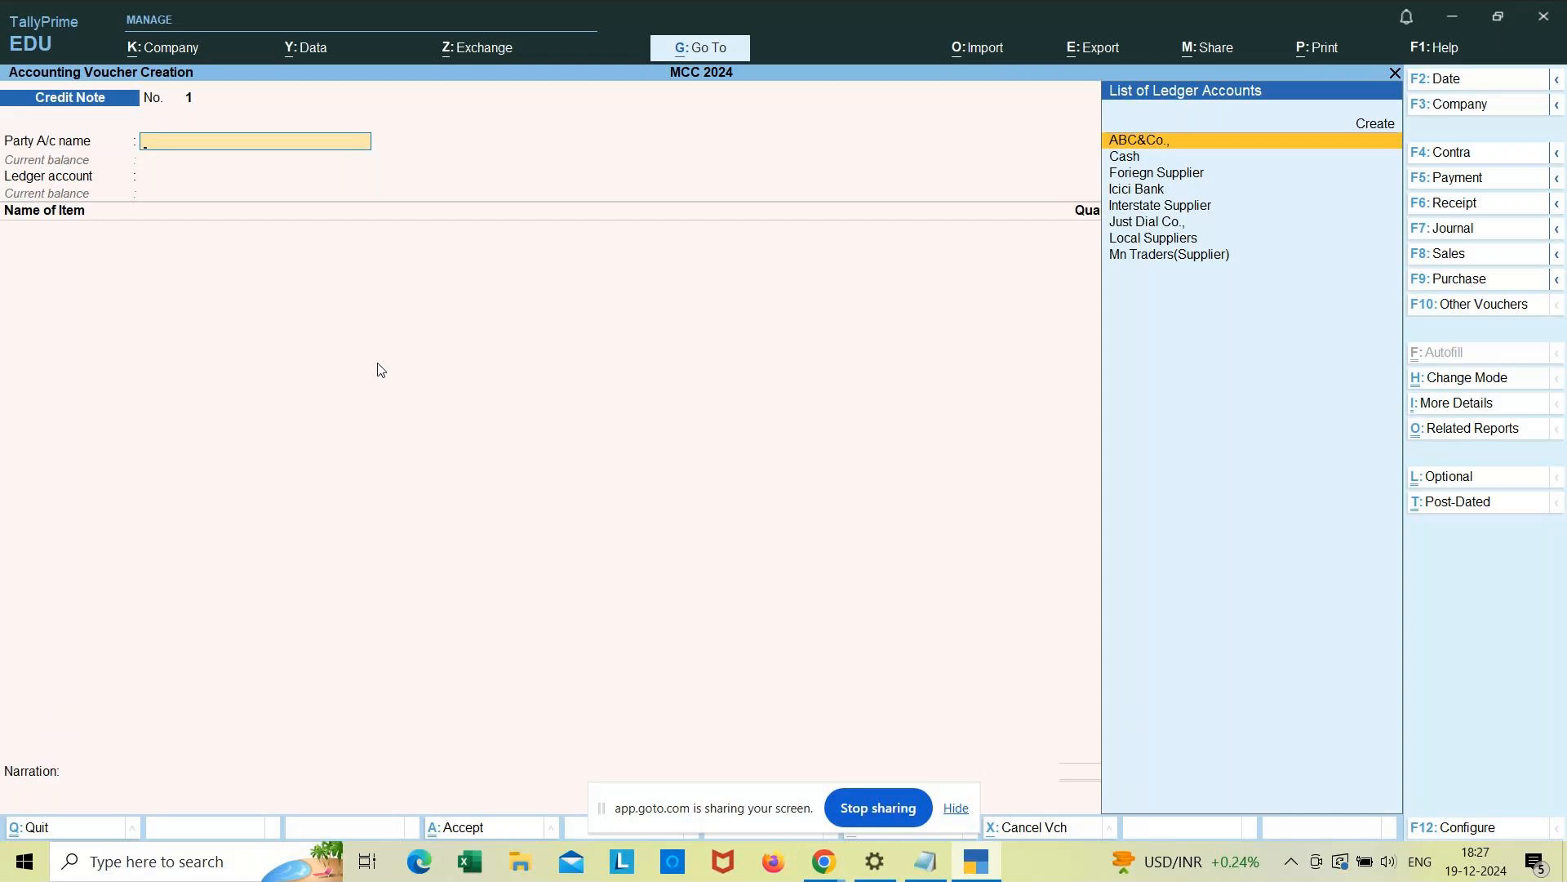
pyautogui.press('Down')
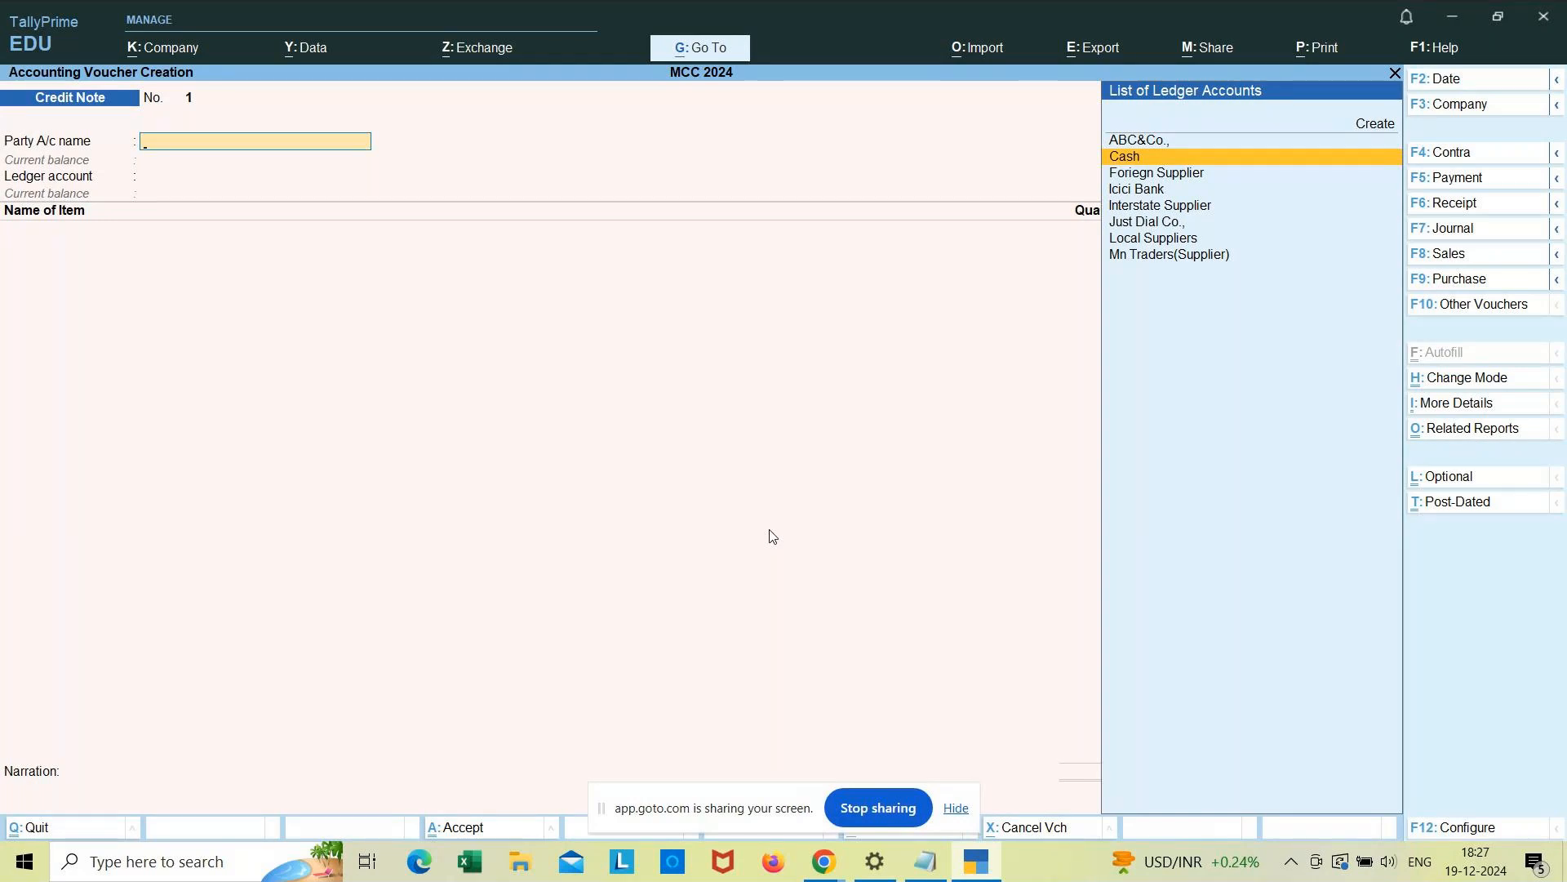
pyautogui.hotkey('ctrl', 'a')
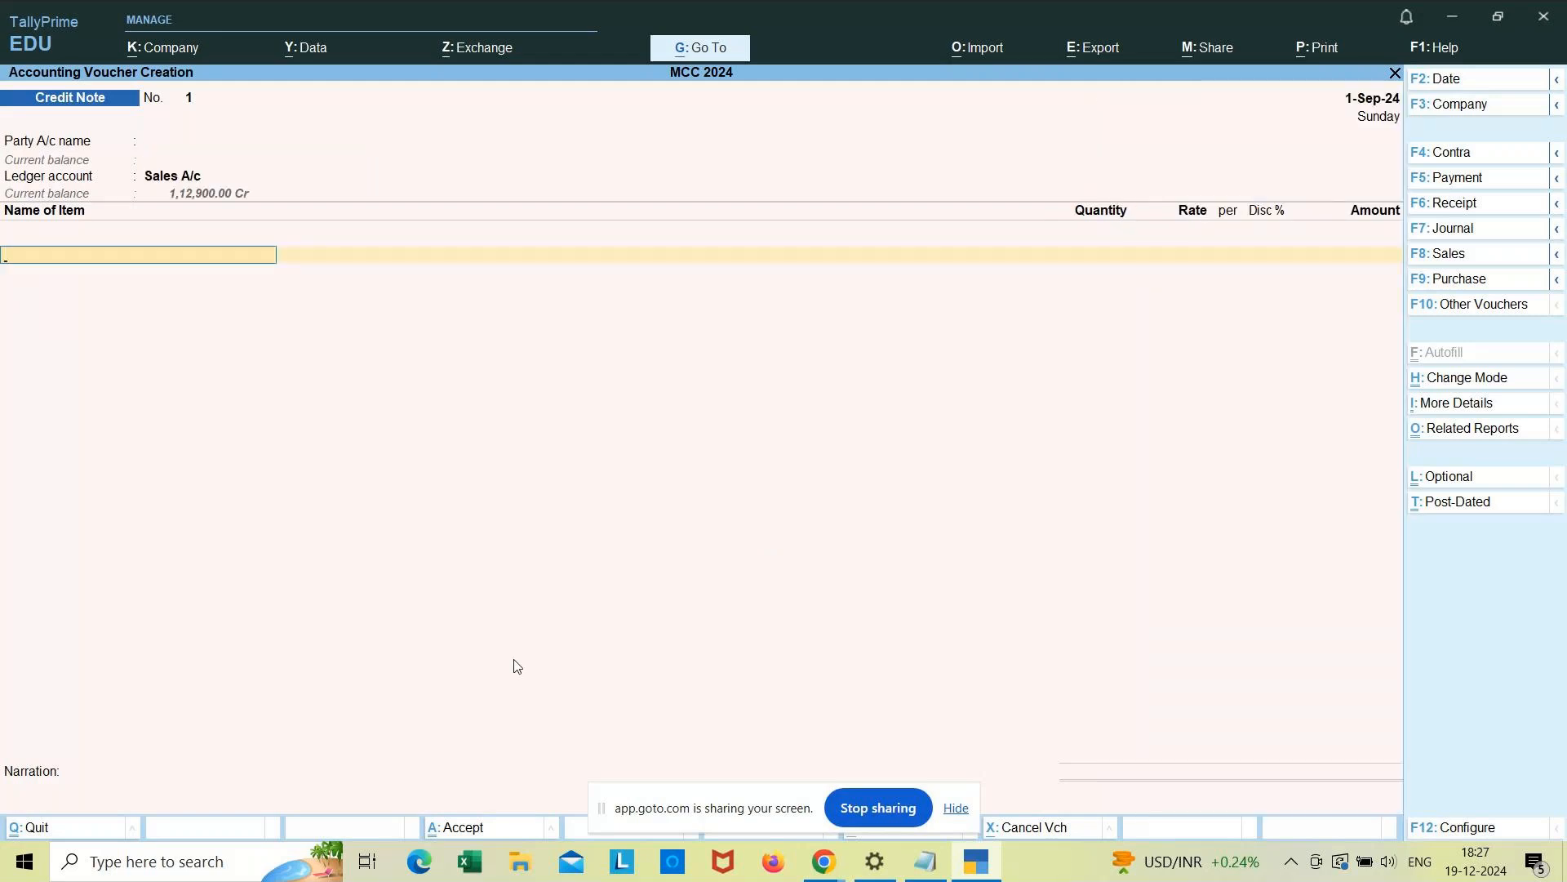
pyautogui.press('Escape')
pyautogui.press('Return')
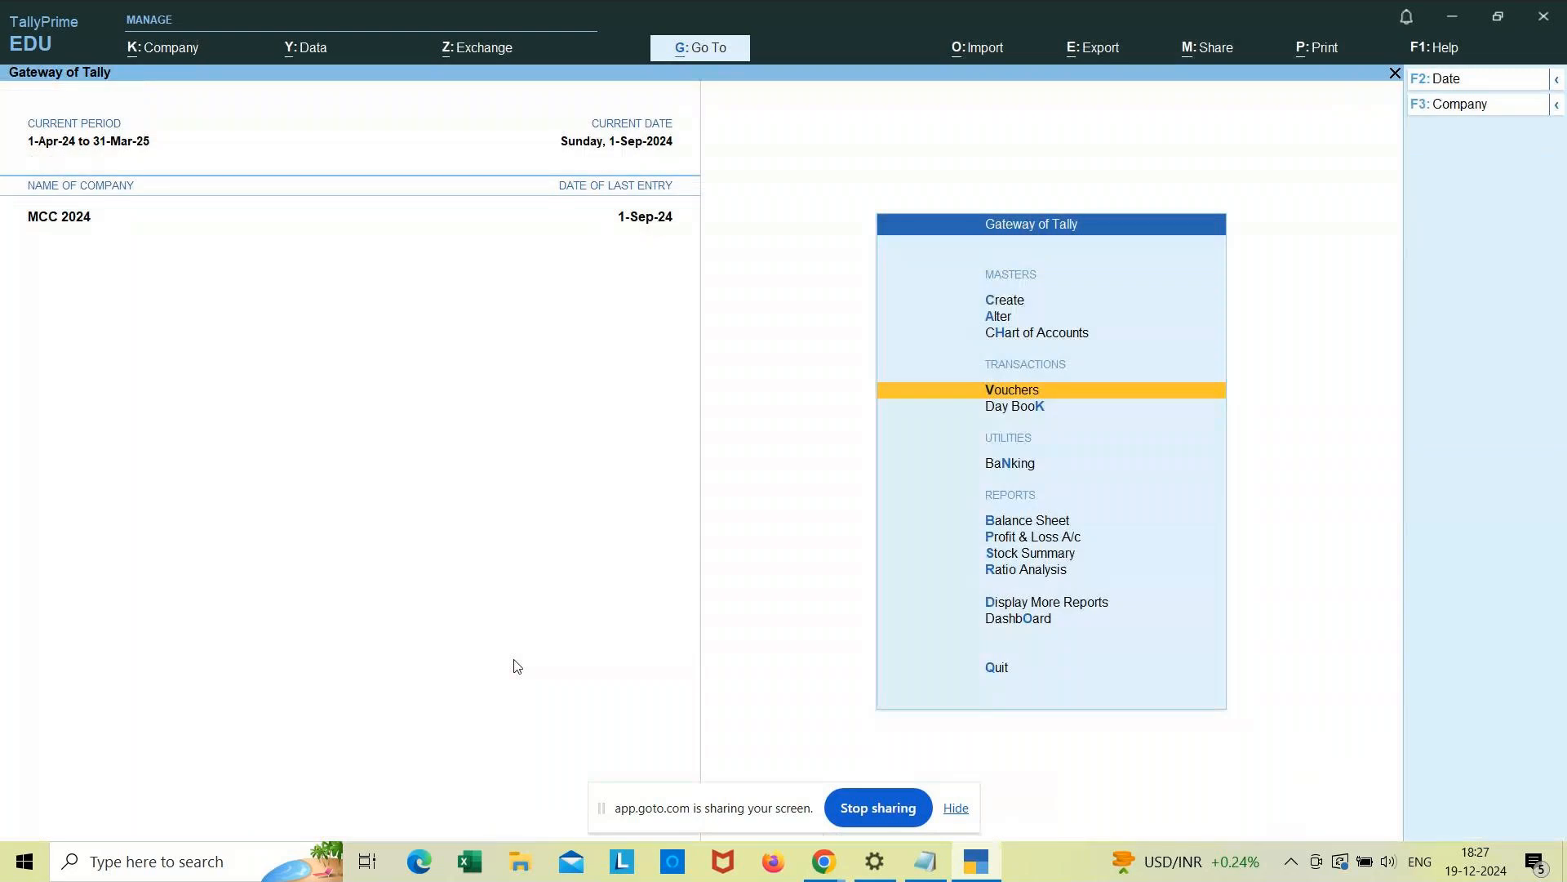
pyautogui.hotkey('alt', 'Tab')
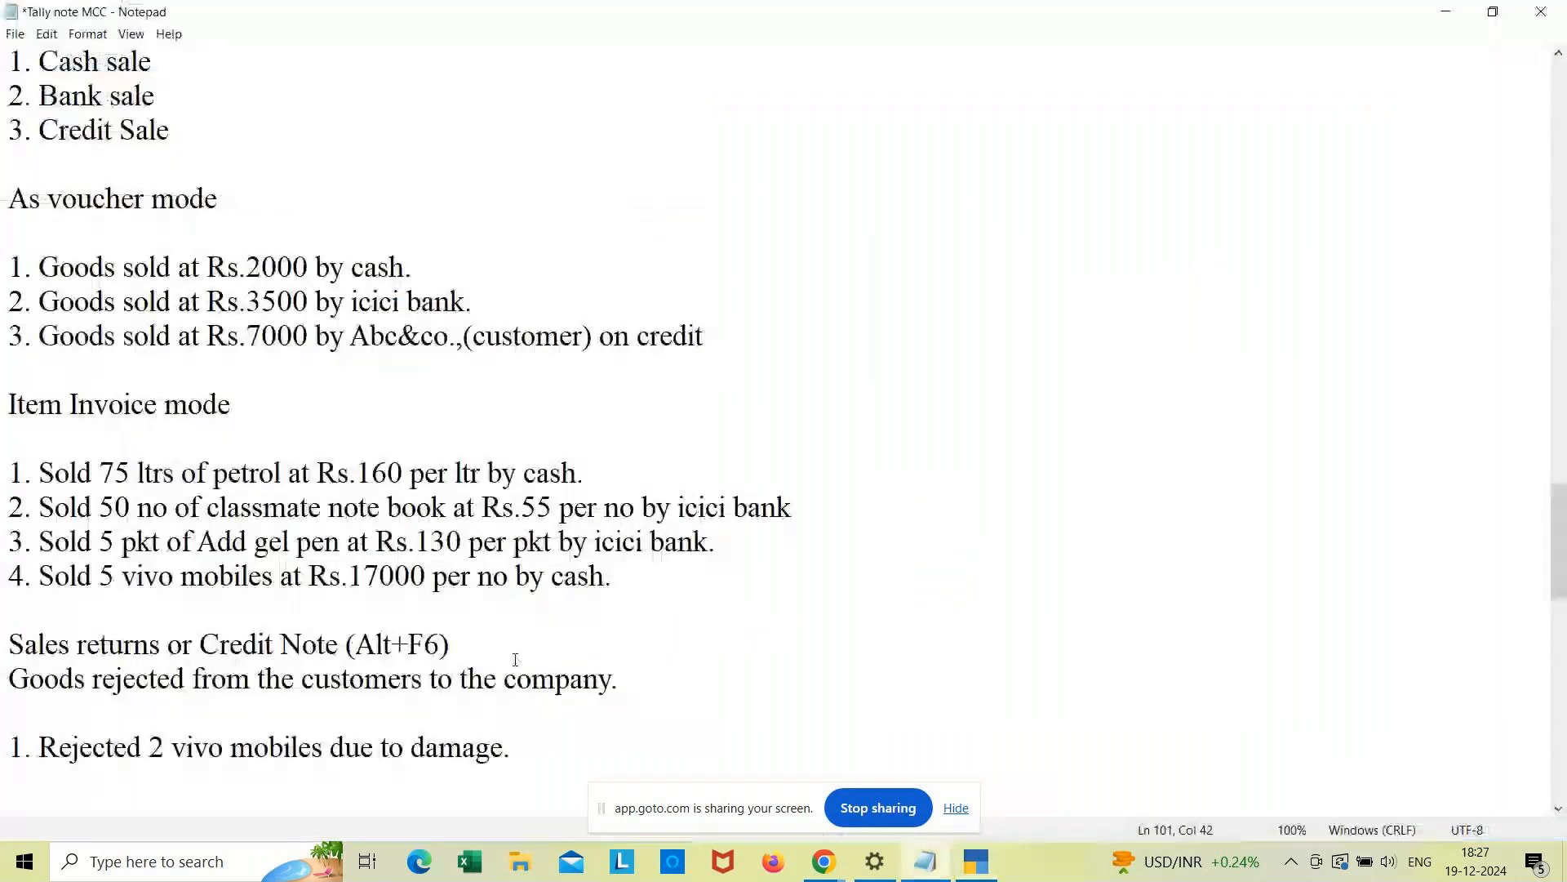
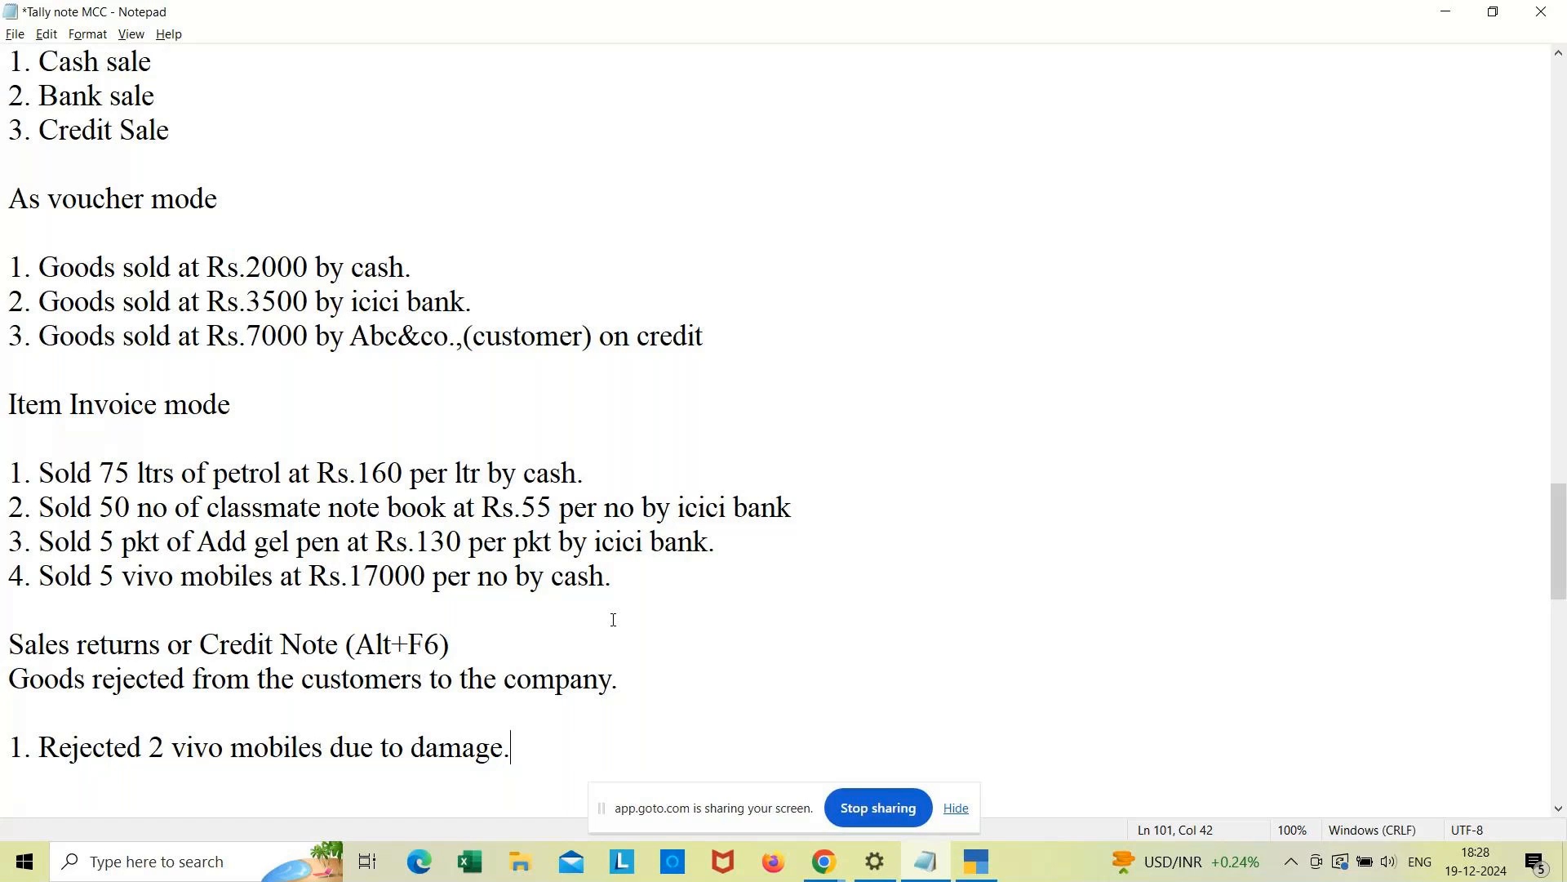
# Step: Switch to TallyPrime and open Display More Reports from the Gateway of Tally
pyautogui.hotkey('alt', 'Tab')
pyautogui.press('Down')
pyautogui.press('Down')
pyautogui.press('Down')
pyautogui.press('Down')
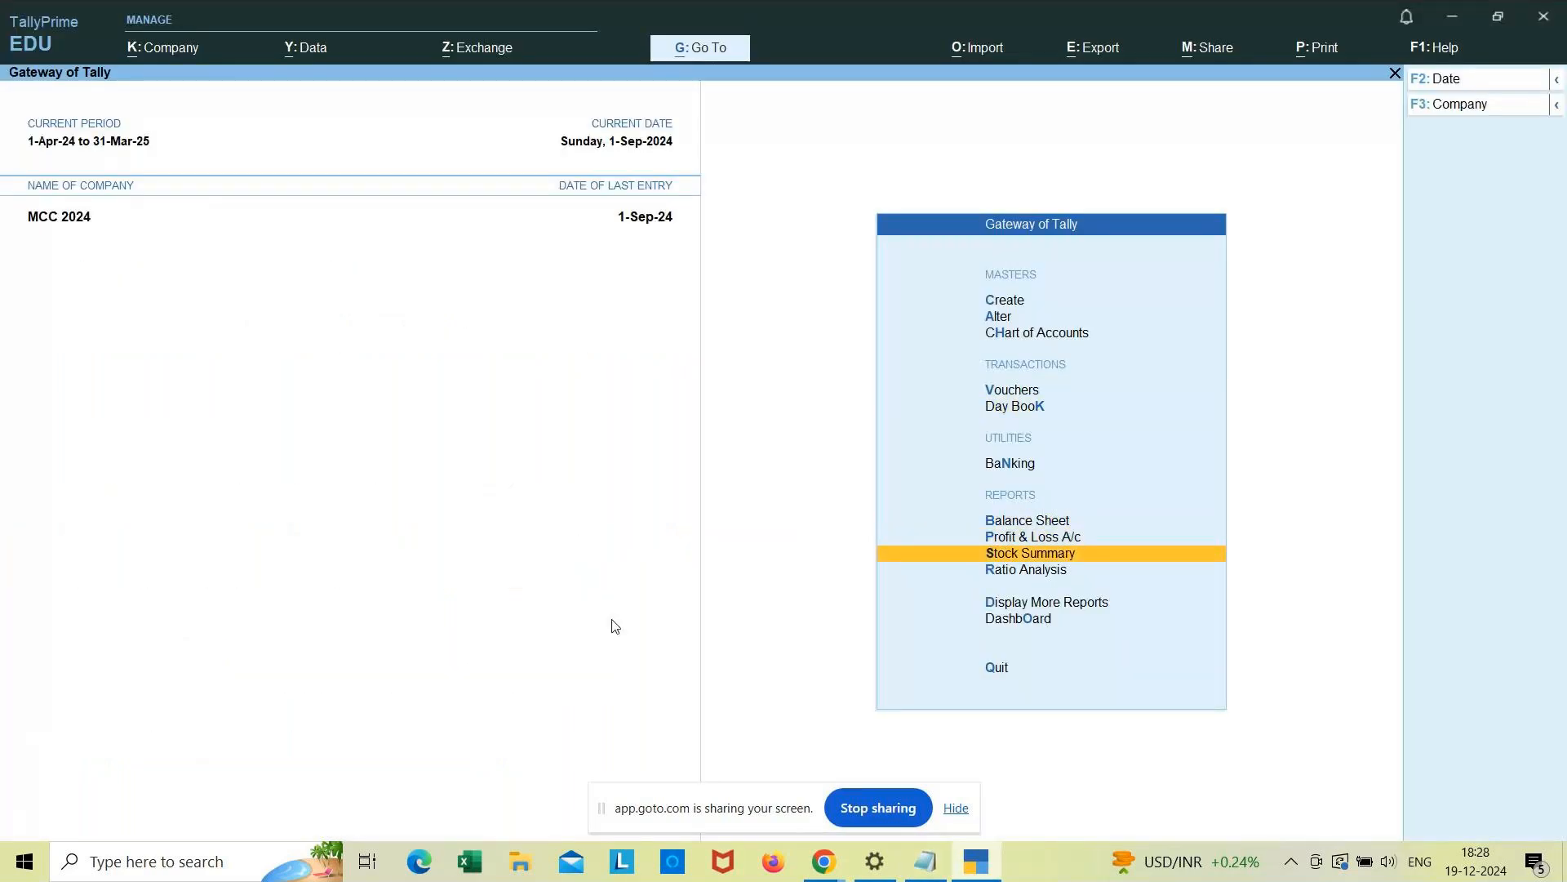
pyautogui.press('Down')
pyautogui.press('Down')
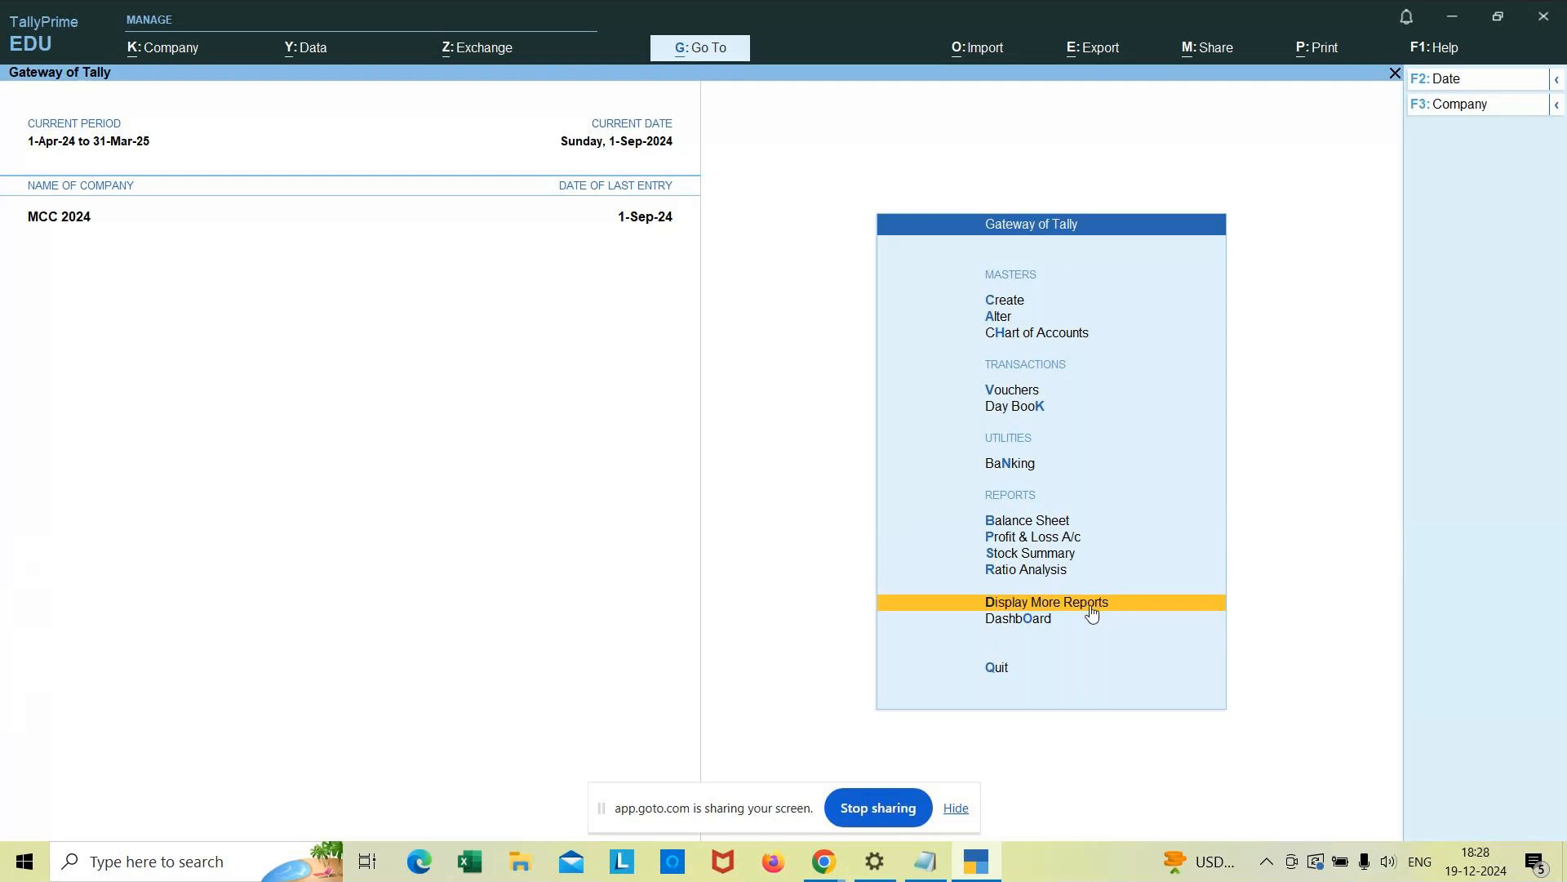
pyautogui.press('Return')
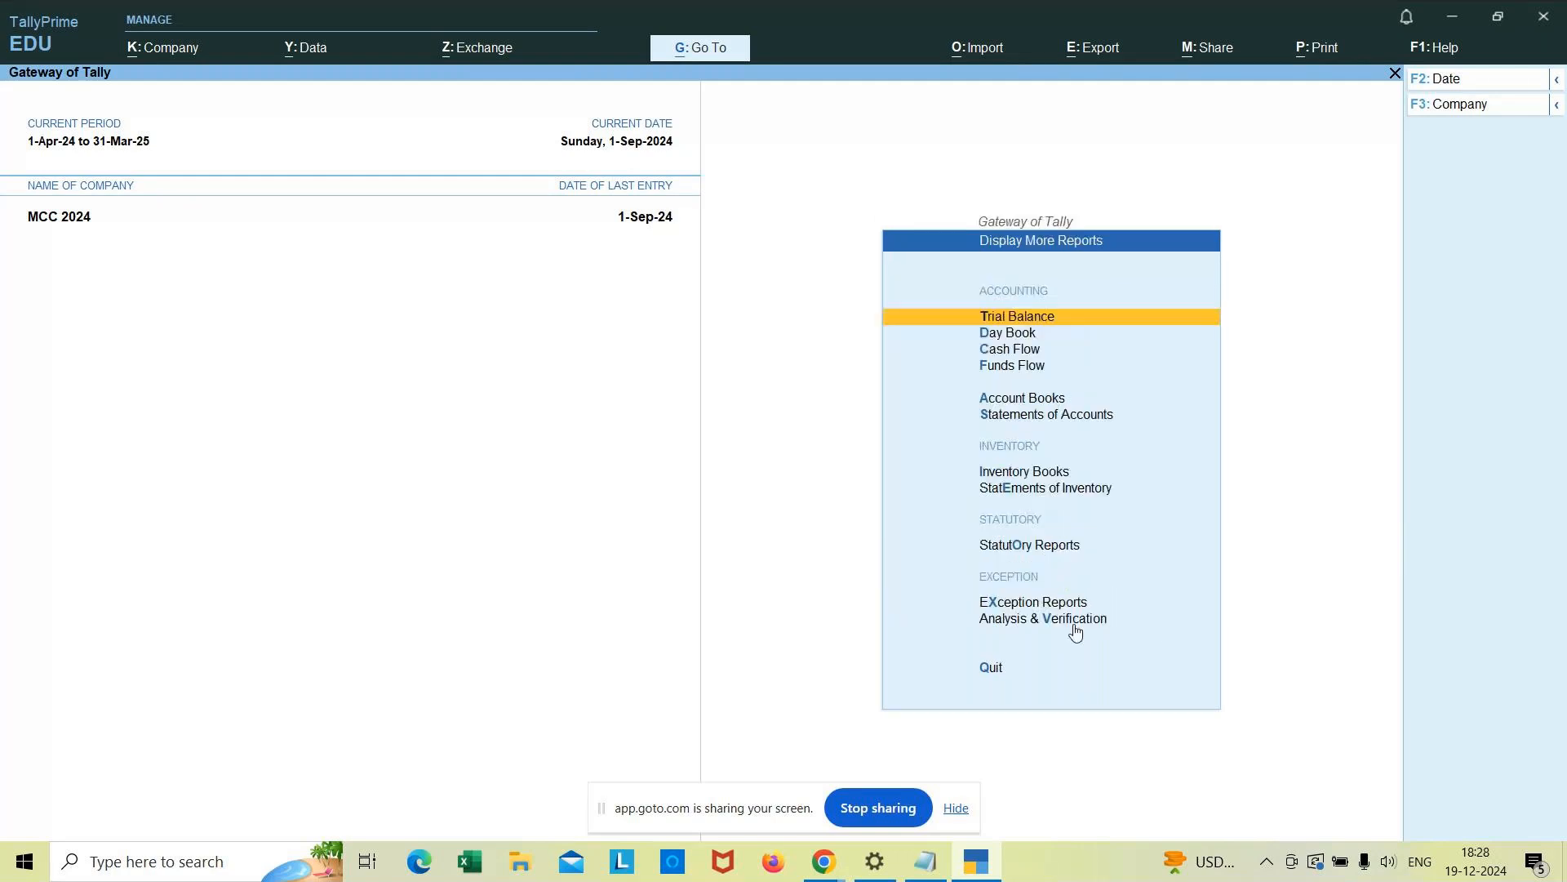
# Step: View the Cash/Bank Book(s) summary among the Account Books to check the closing balances, and return to the Gateway of Tally
pyautogui.press('Down')
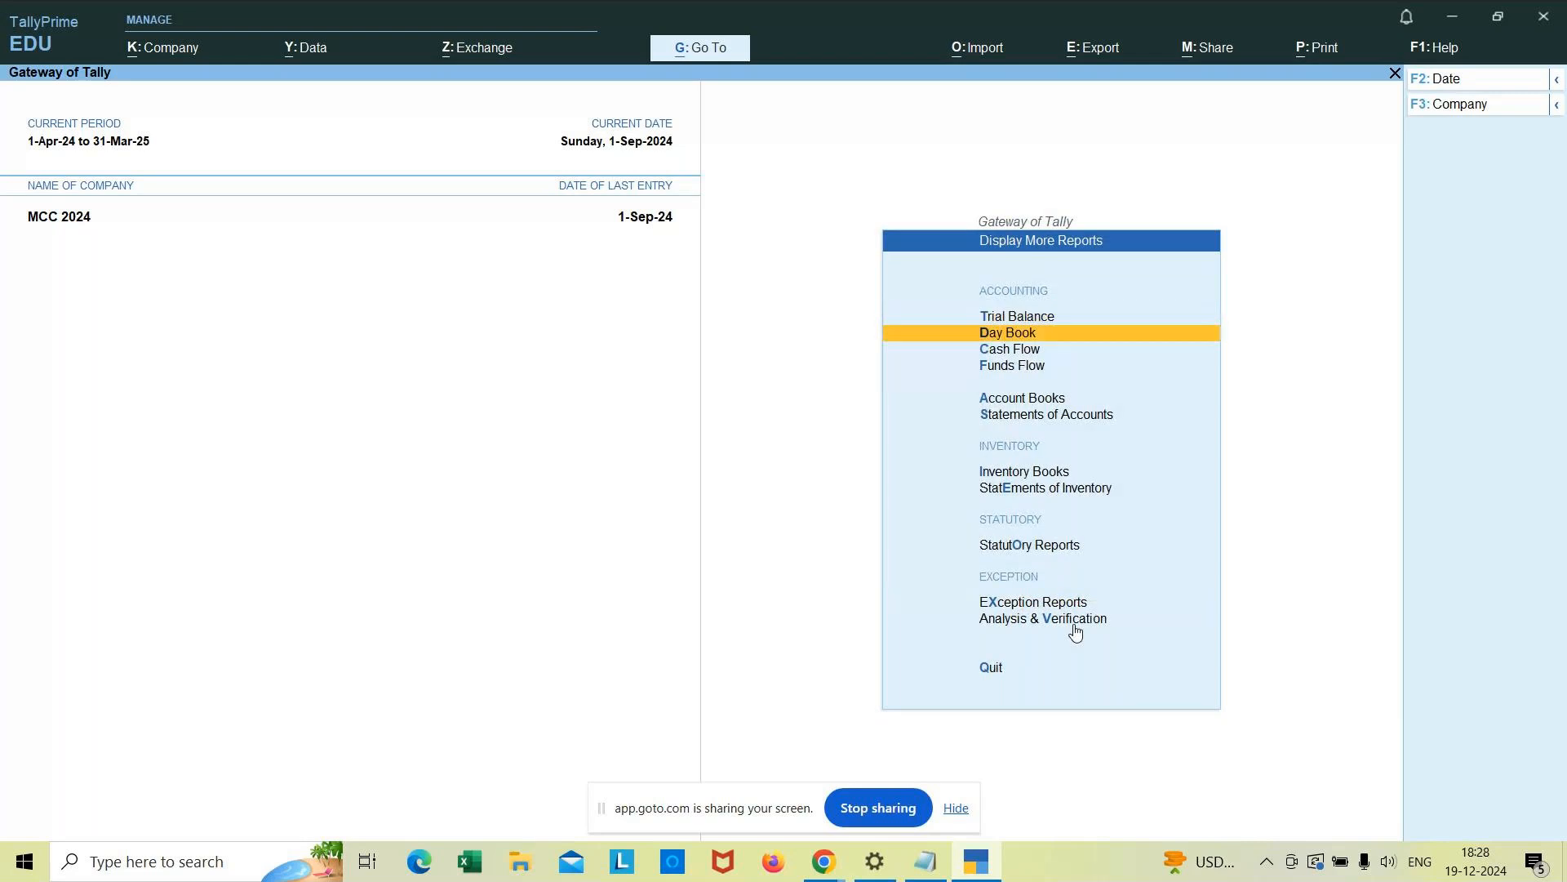
pyautogui.press('Down')
pyautogui.press('Down')
pyautogui.press('Down')
pyautogui.press('Down')
pyautogui.press('Up')
pyautogui.press('Return')
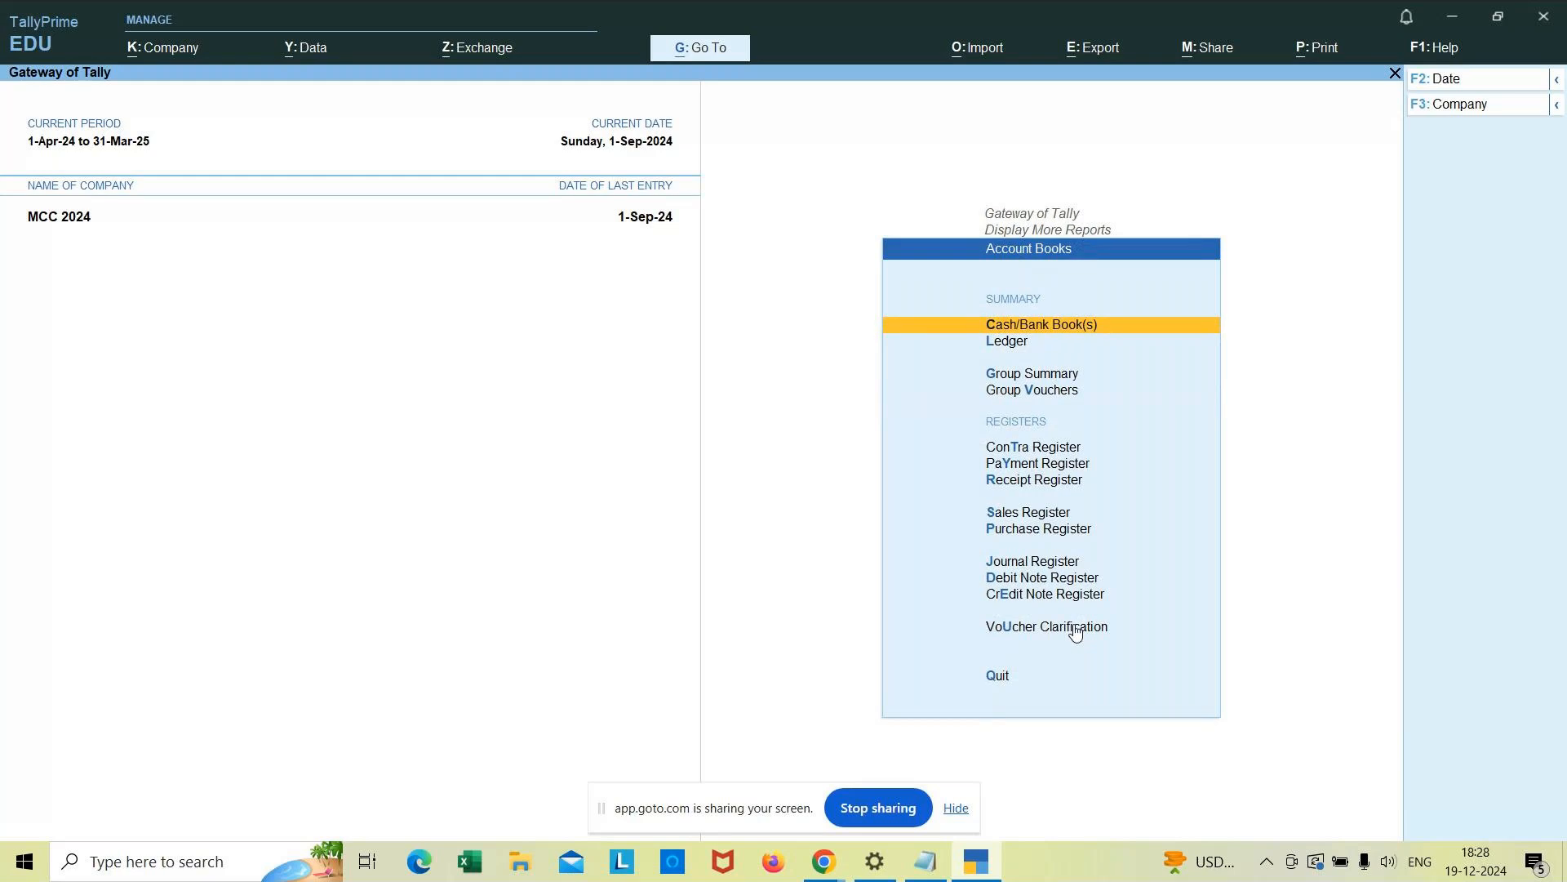
pyautogui.press('Return')
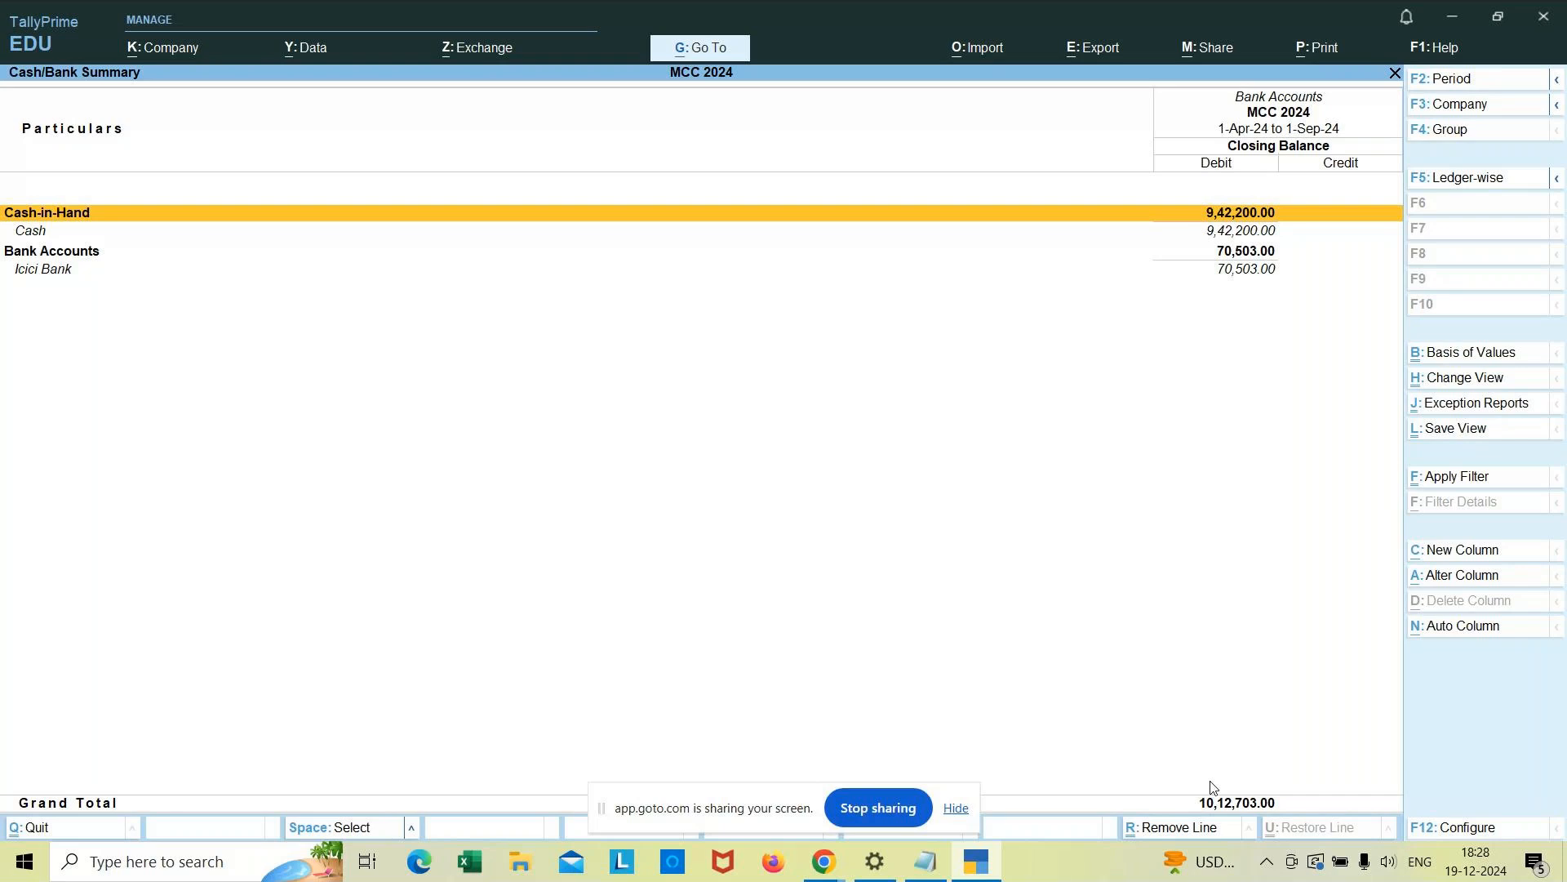
pyautogui.press('Escape')
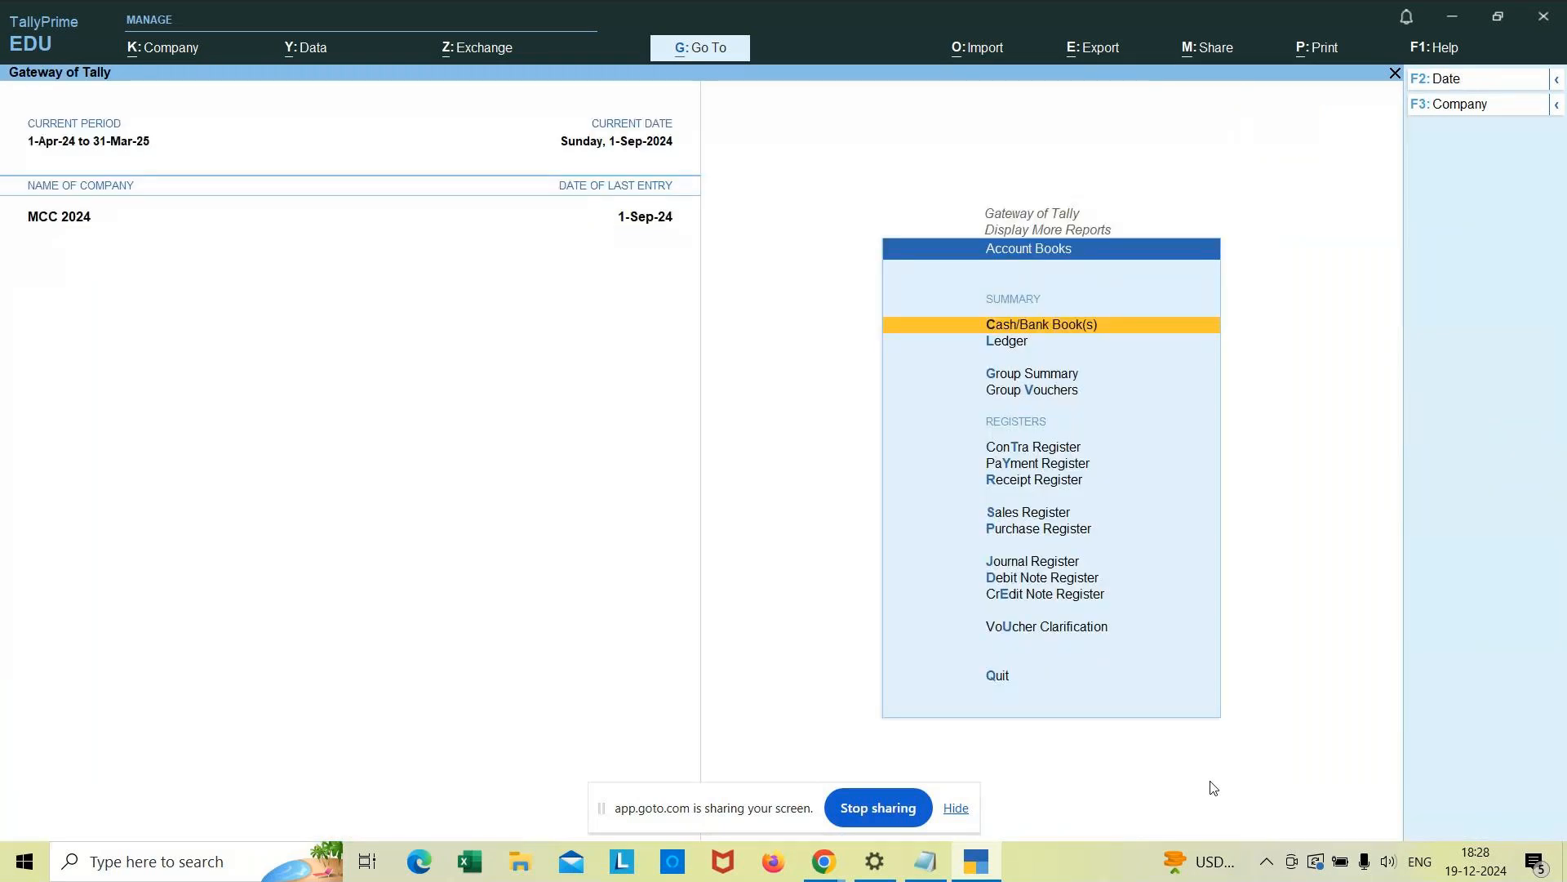
pyautogui.press('Escape')
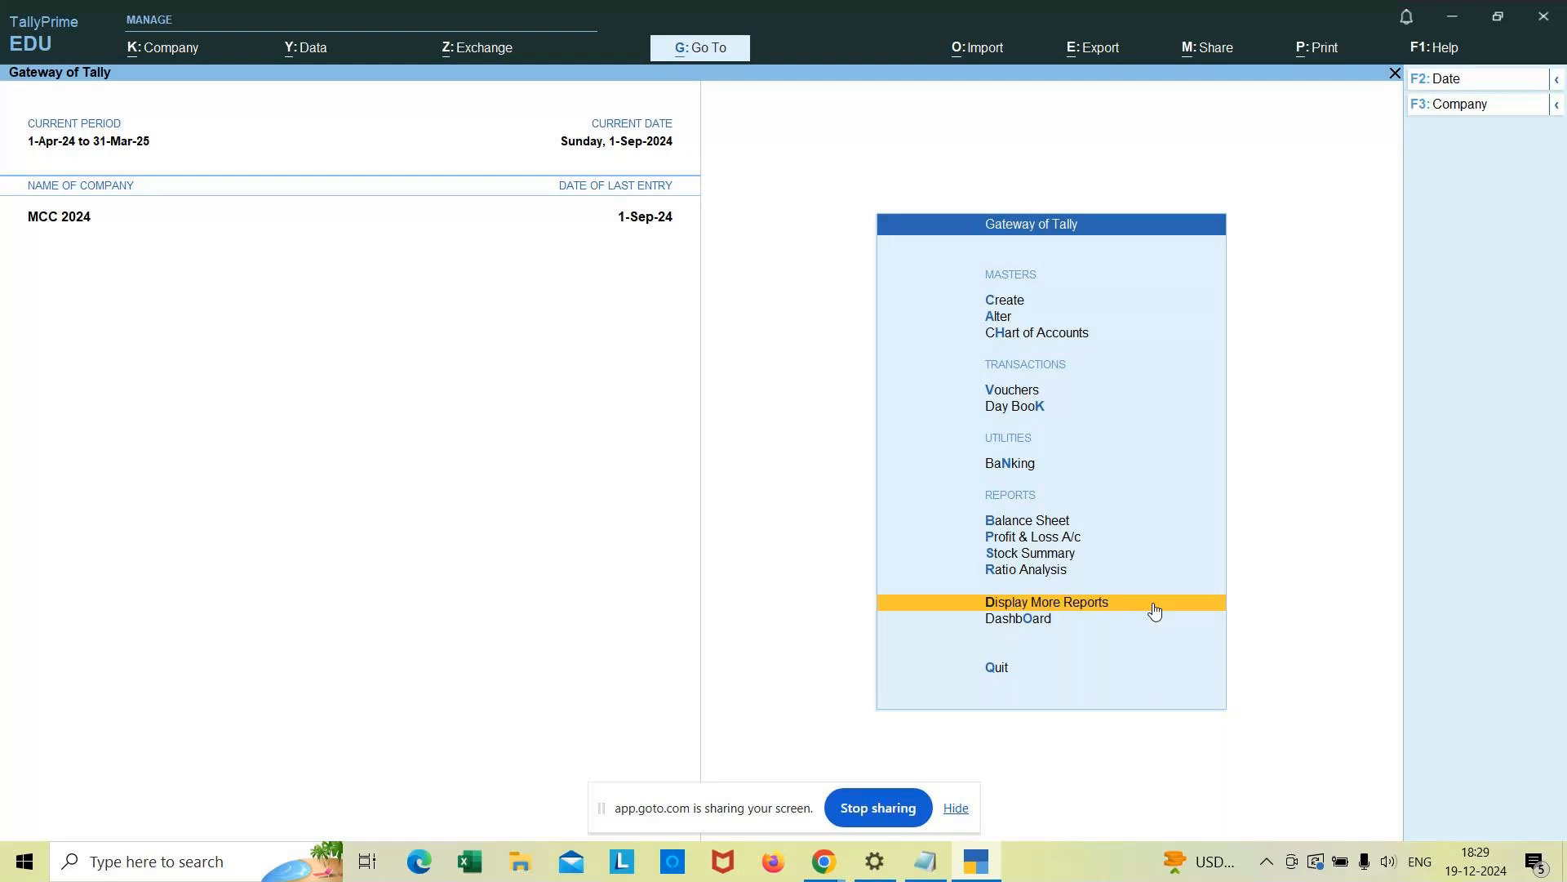
# Step: Recheck the cash closing balance in the Cash/Bank Book(s) of the Account Books and return to the Gateway of Tally
pyautogui.press('d')
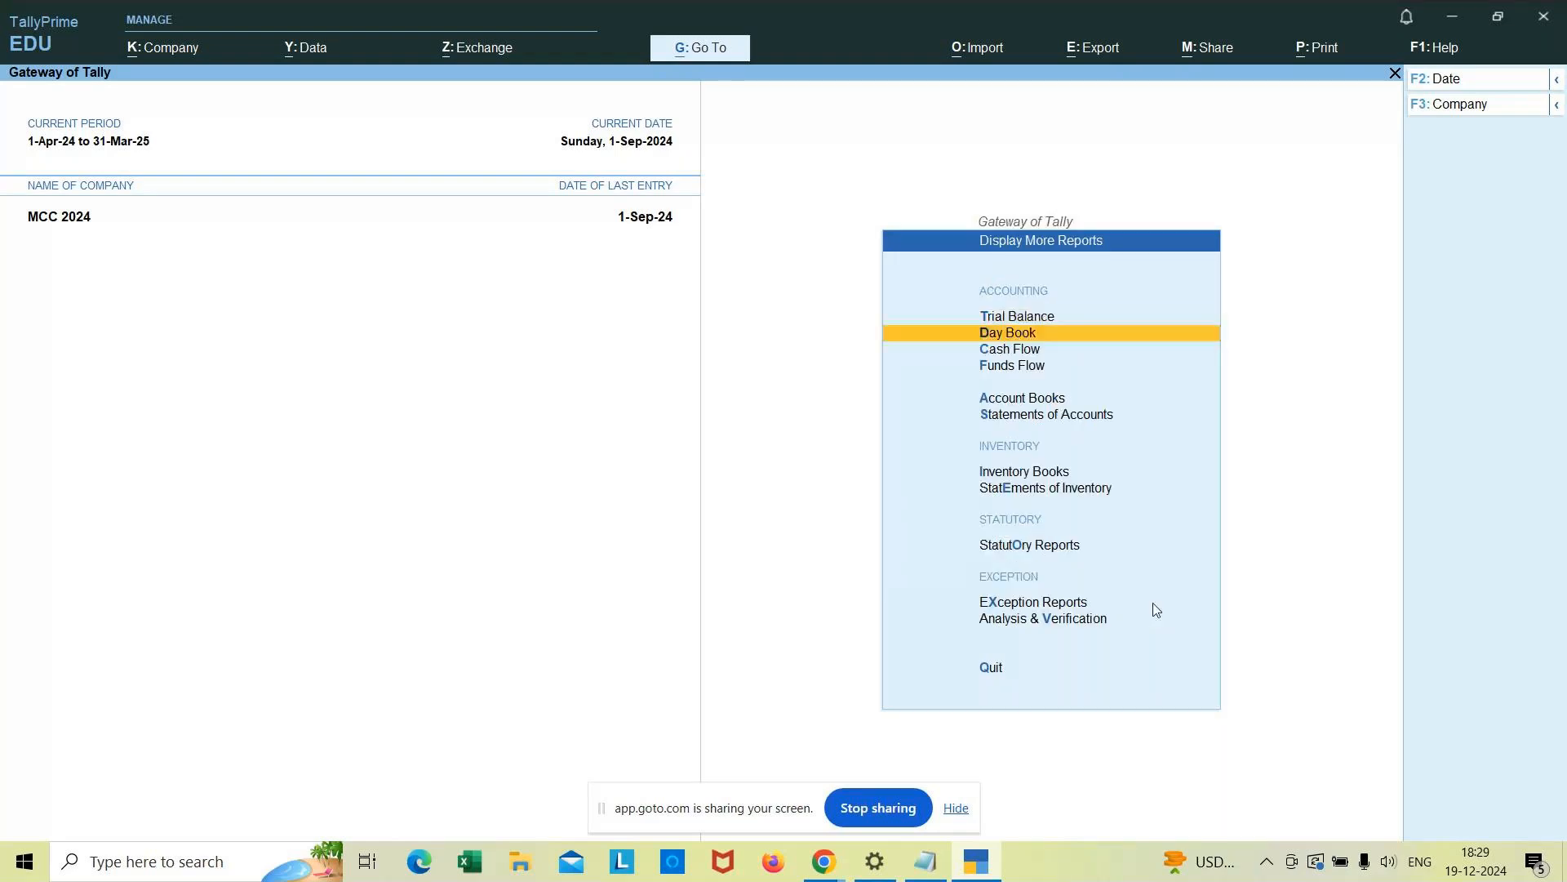
pyautogui.press('a')
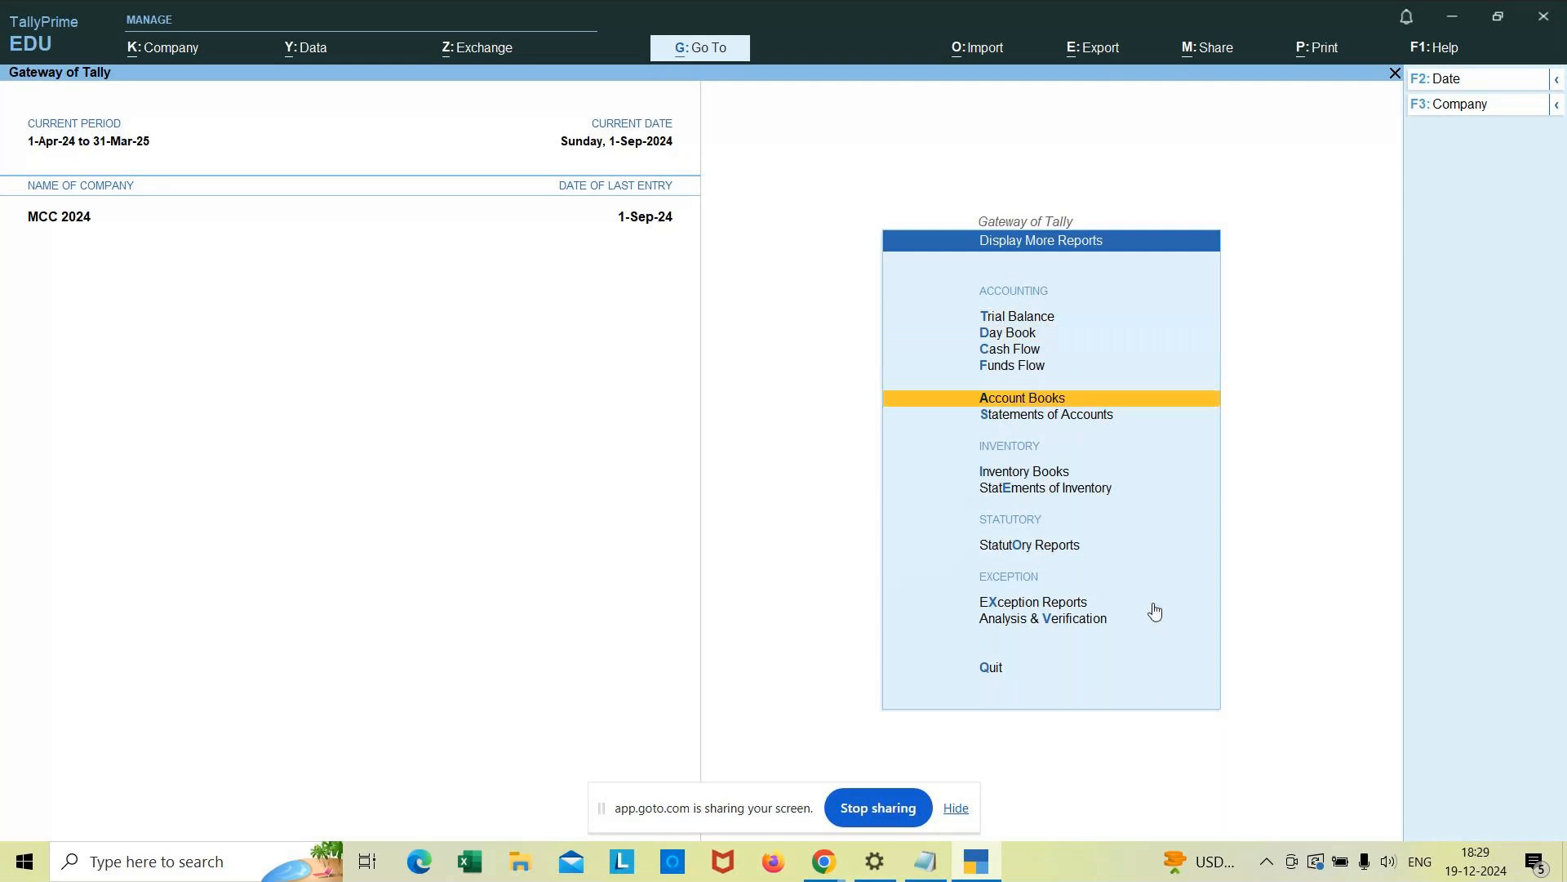
pyautogui.press('Return')
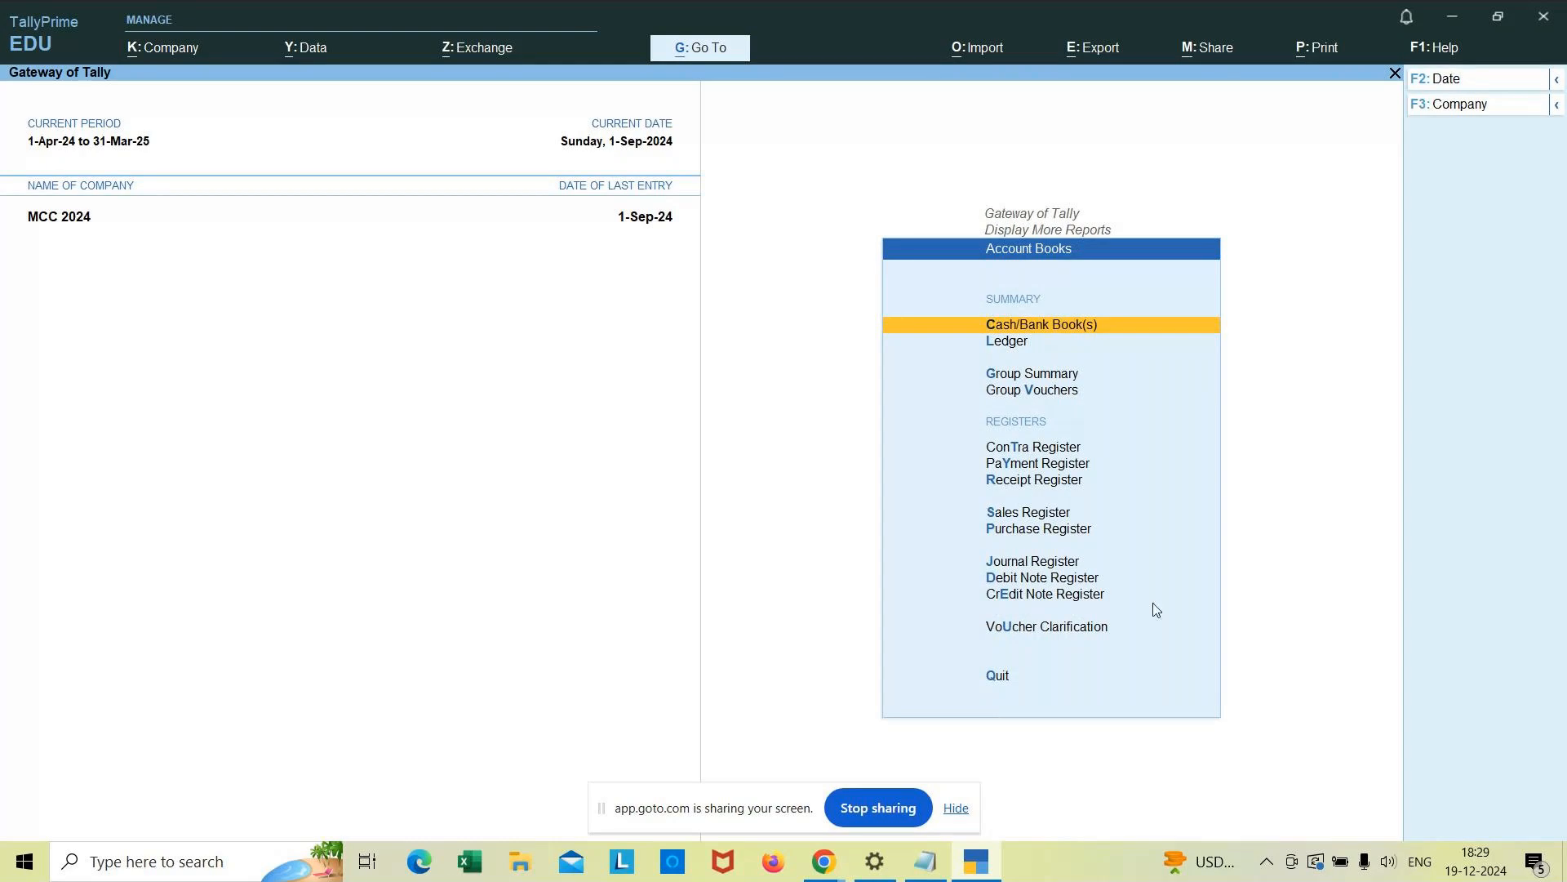
pyautogui.press('Return')
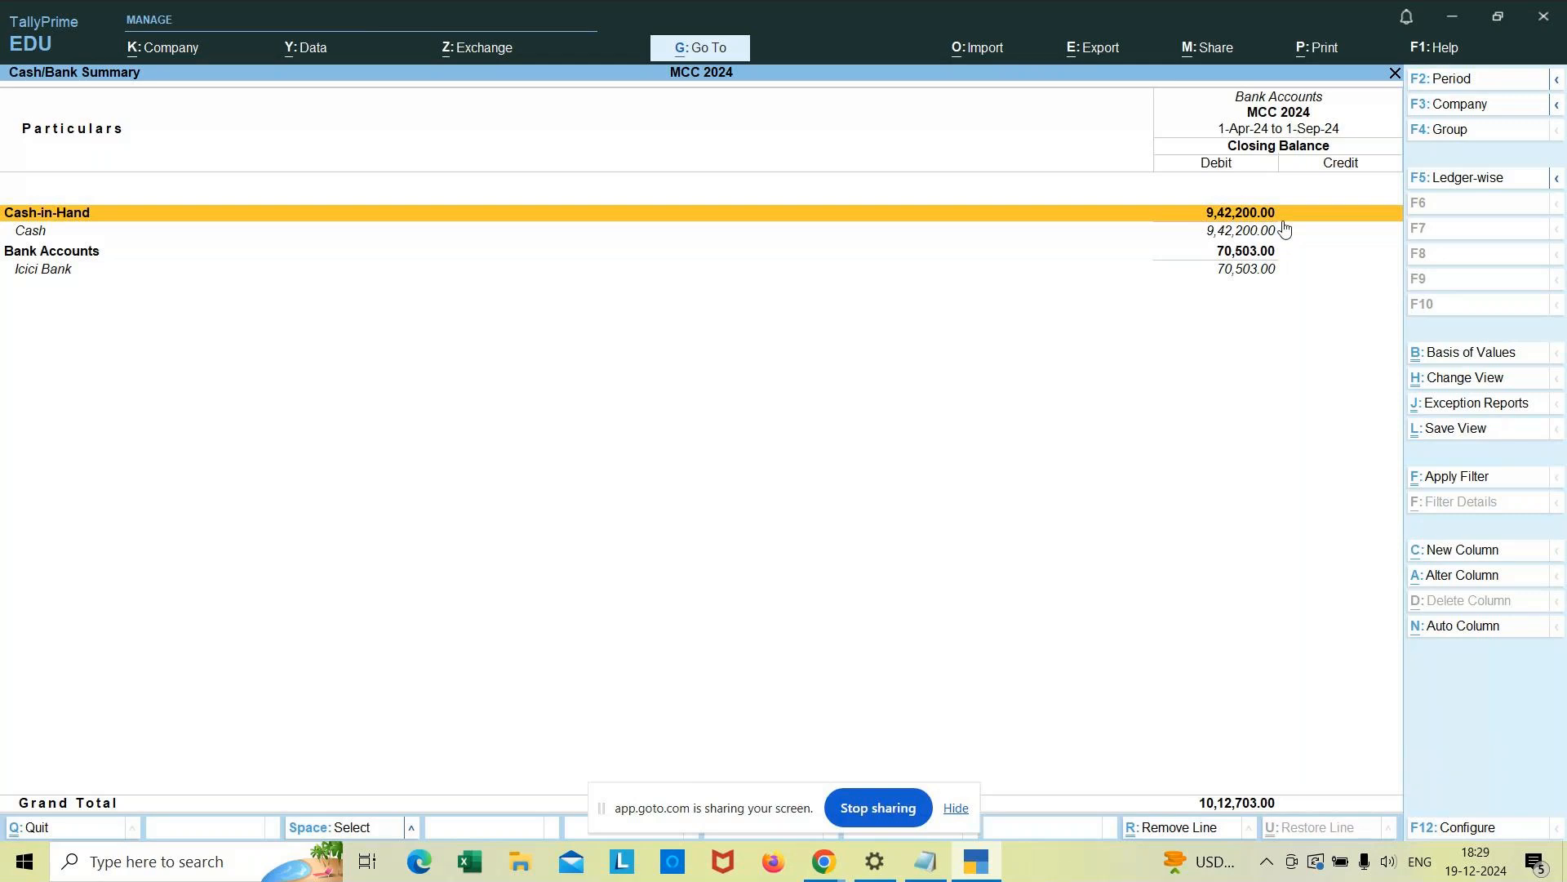
pyautogui.press('Escape')
pyautogui.press('Escape')
pyautogui.press('Escape')
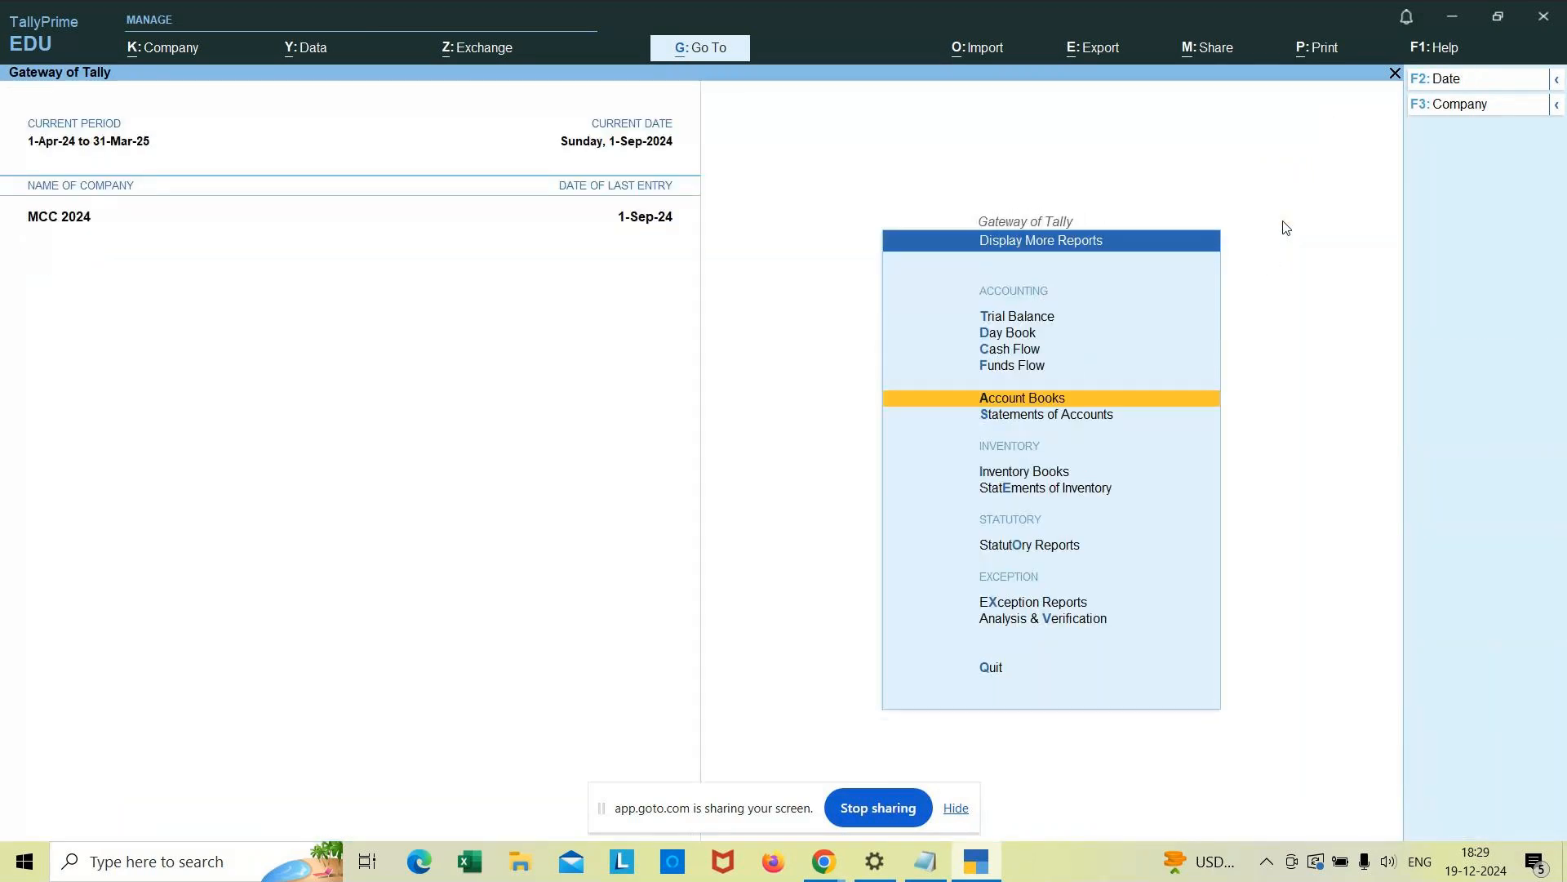
# Step: Open voucher creation from the Gateway of Tally with Credit Note as the voucher type
pyautogui.press('Home')
pyautogui.press('Down')
pyautogui.press('Down')
pyautogui.press('Down')
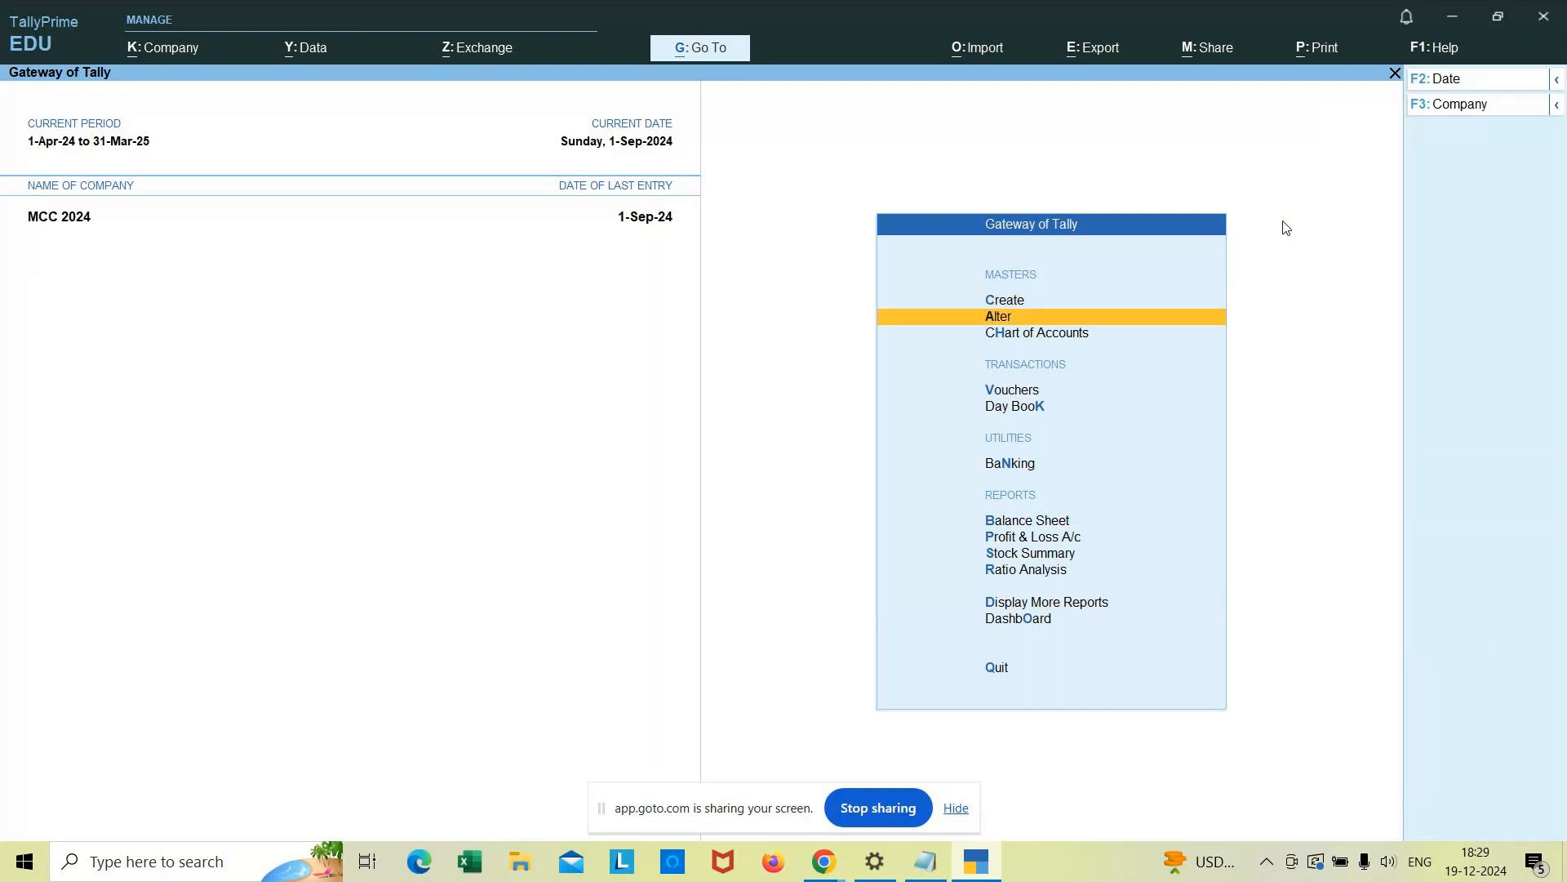
pyautogui.press('Return')
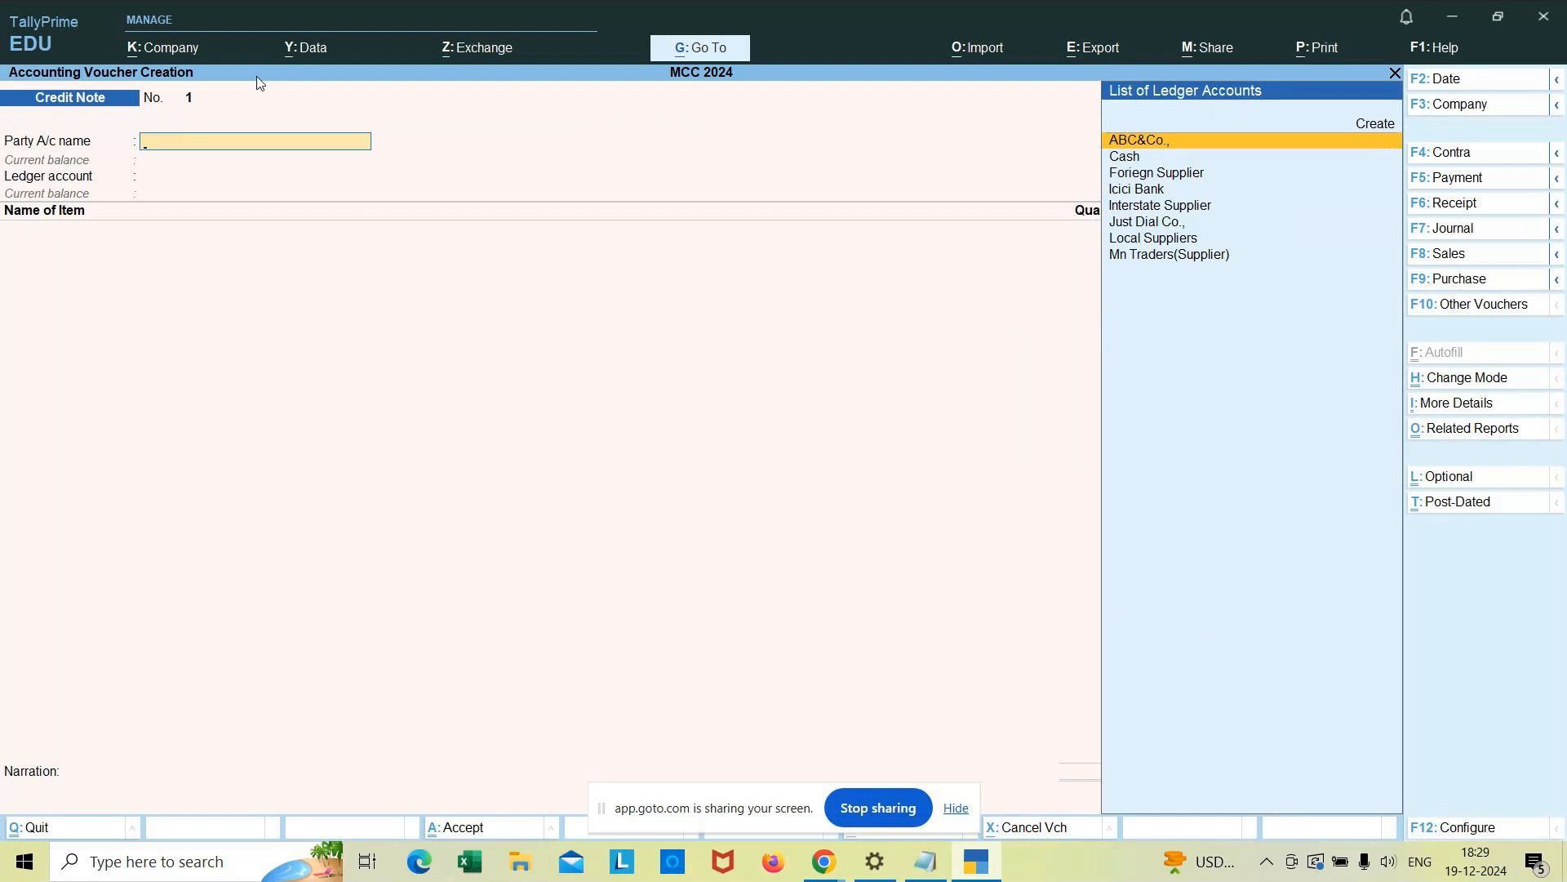
pyautogui.click(1557, 206)
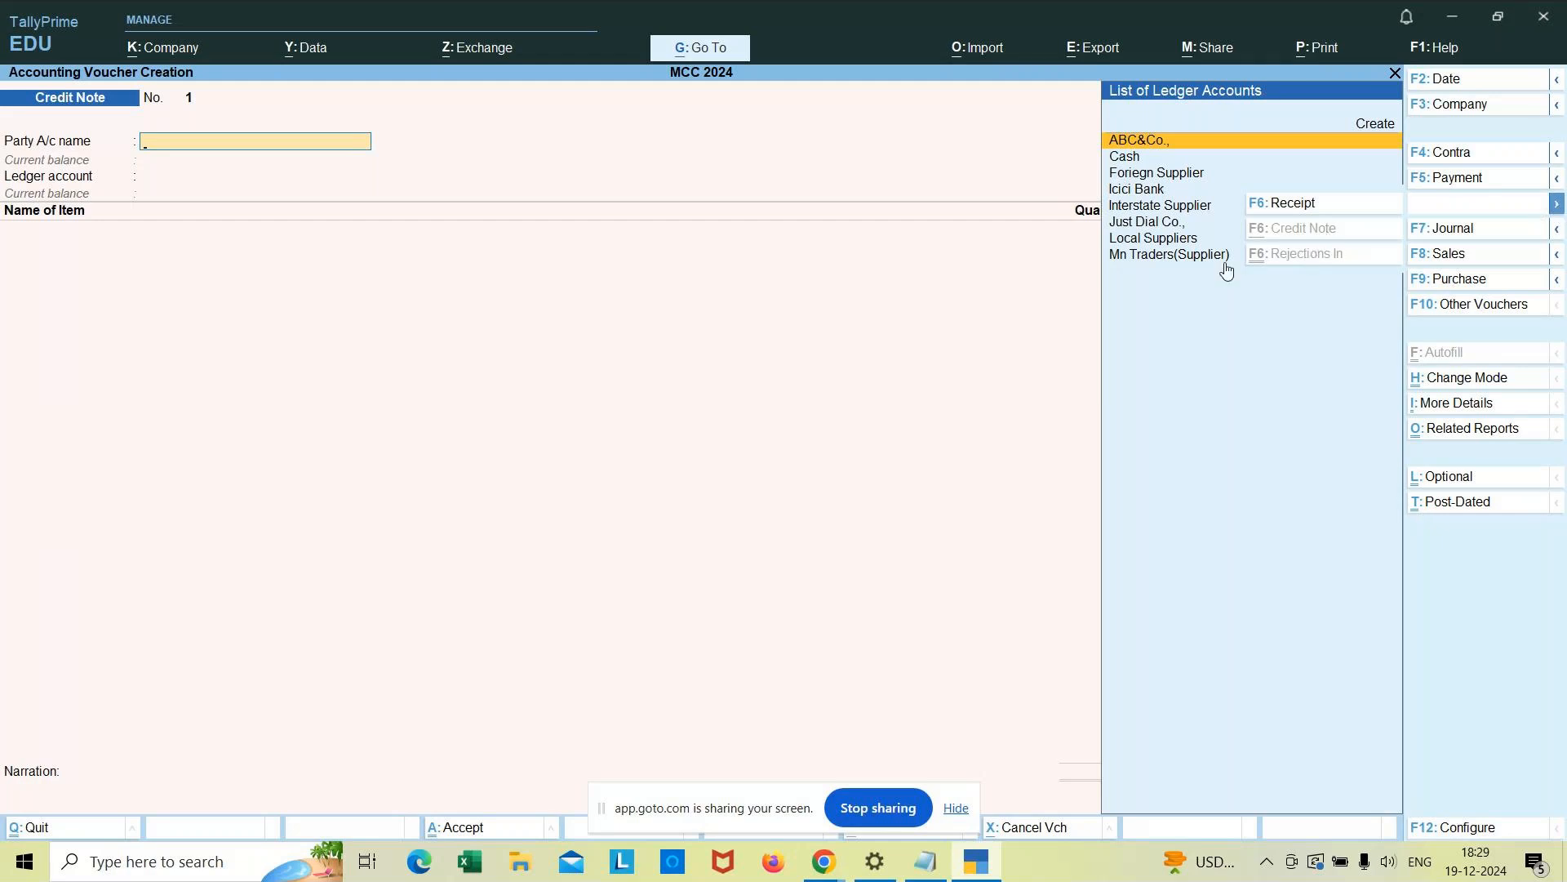
# Step: Set the credit note's party account to Cash, accept the receipt and party details, and choose Sales A/c as ledger account
pyautogui.click(204, 140)
pyautogui.press('Down')
pyautogui.click(204, 141)
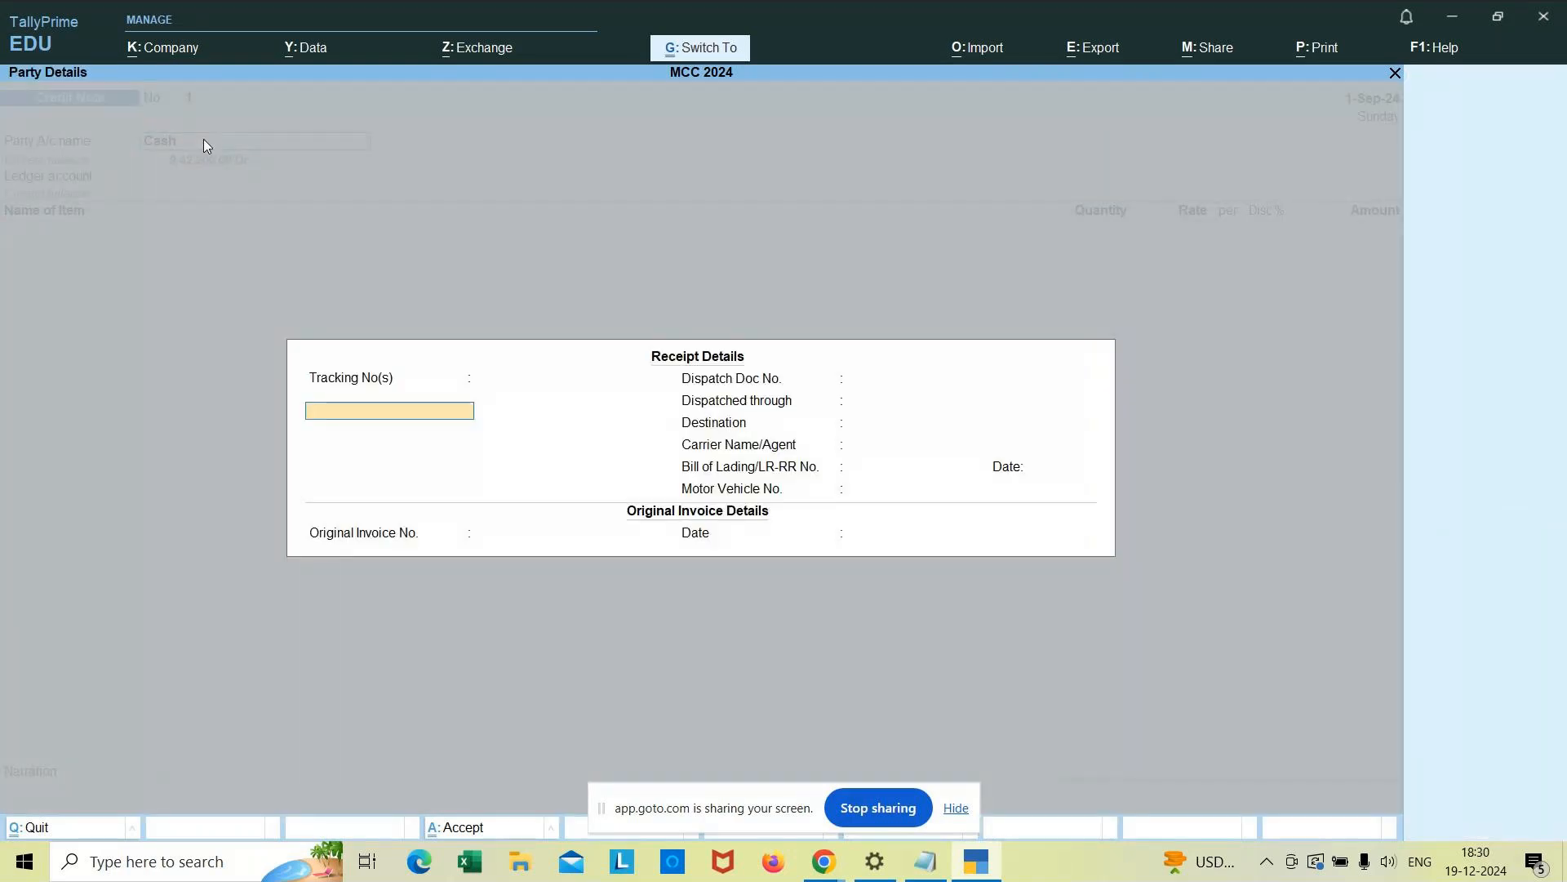
pyautogui.hotkey('ctrl', 'a')
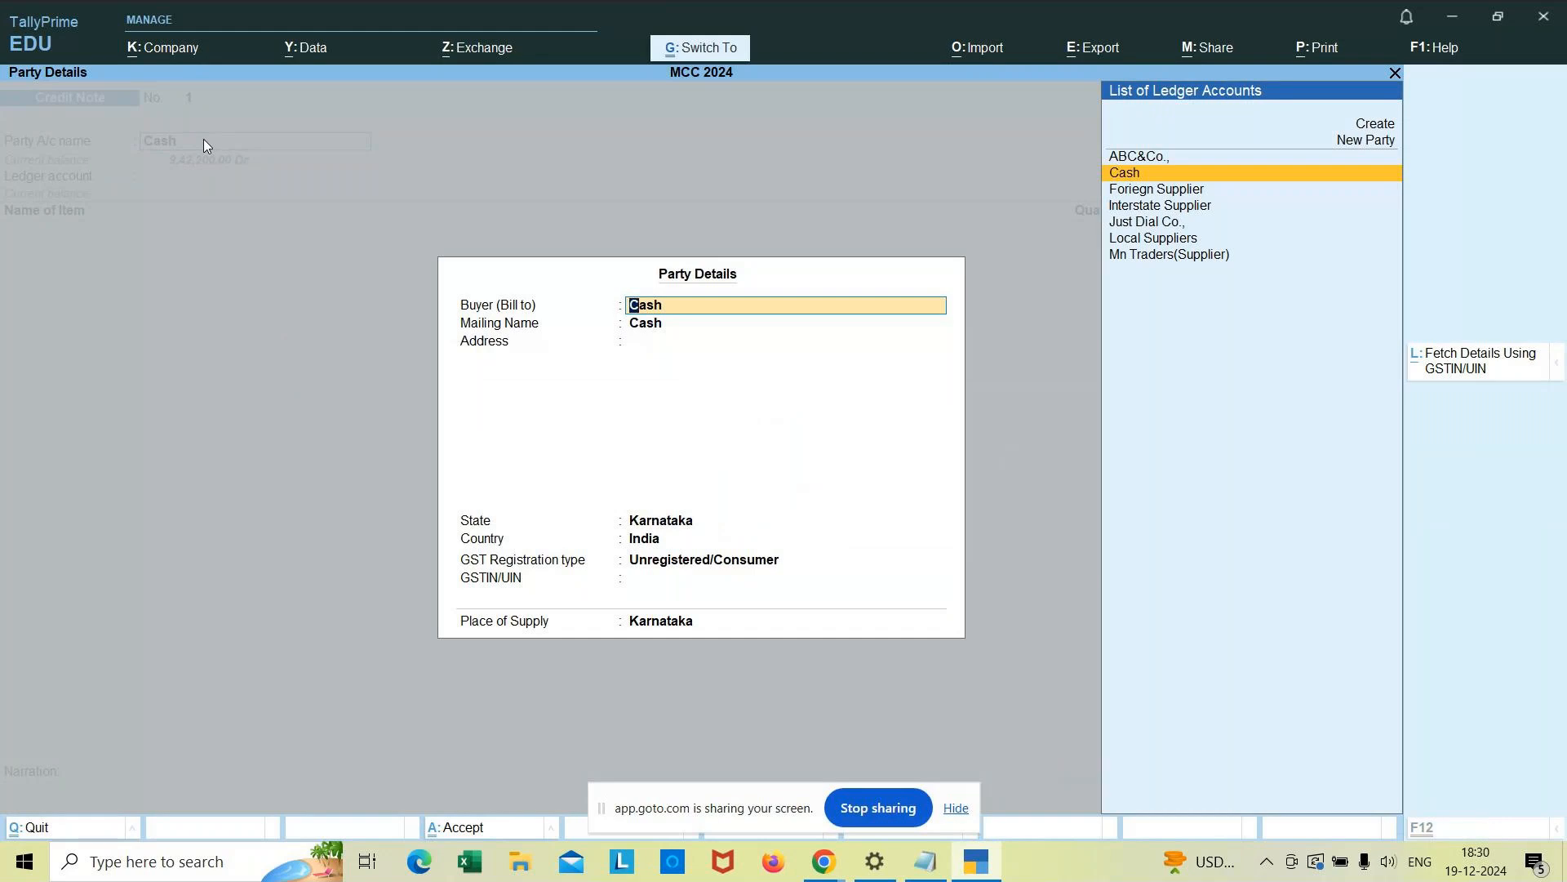
pyautogui.hotkey('ctrl', 'a')
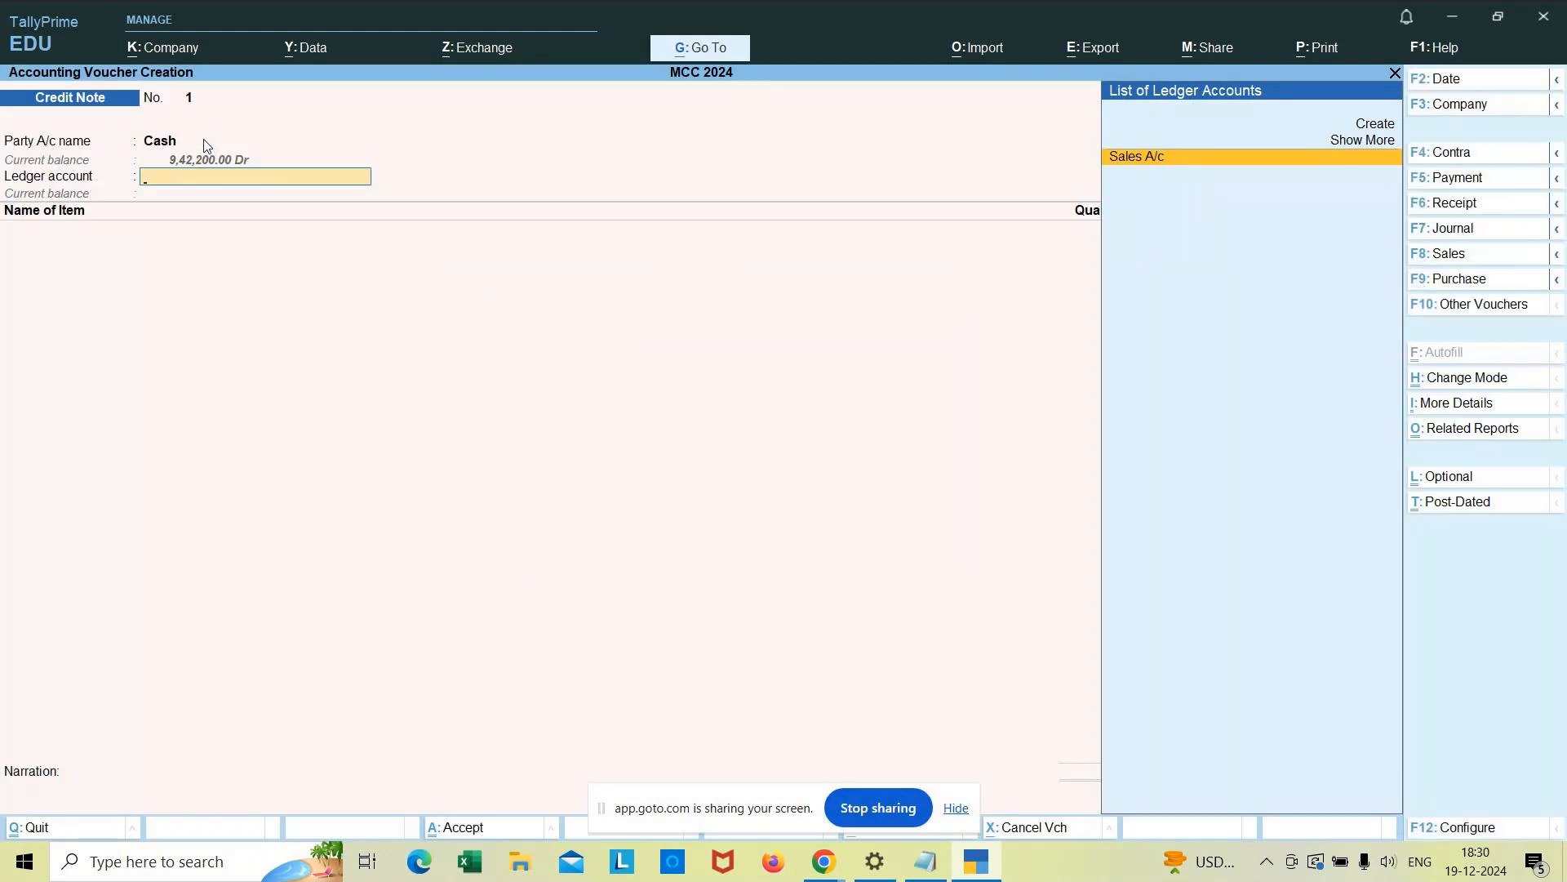
pyautogui.press('Return')
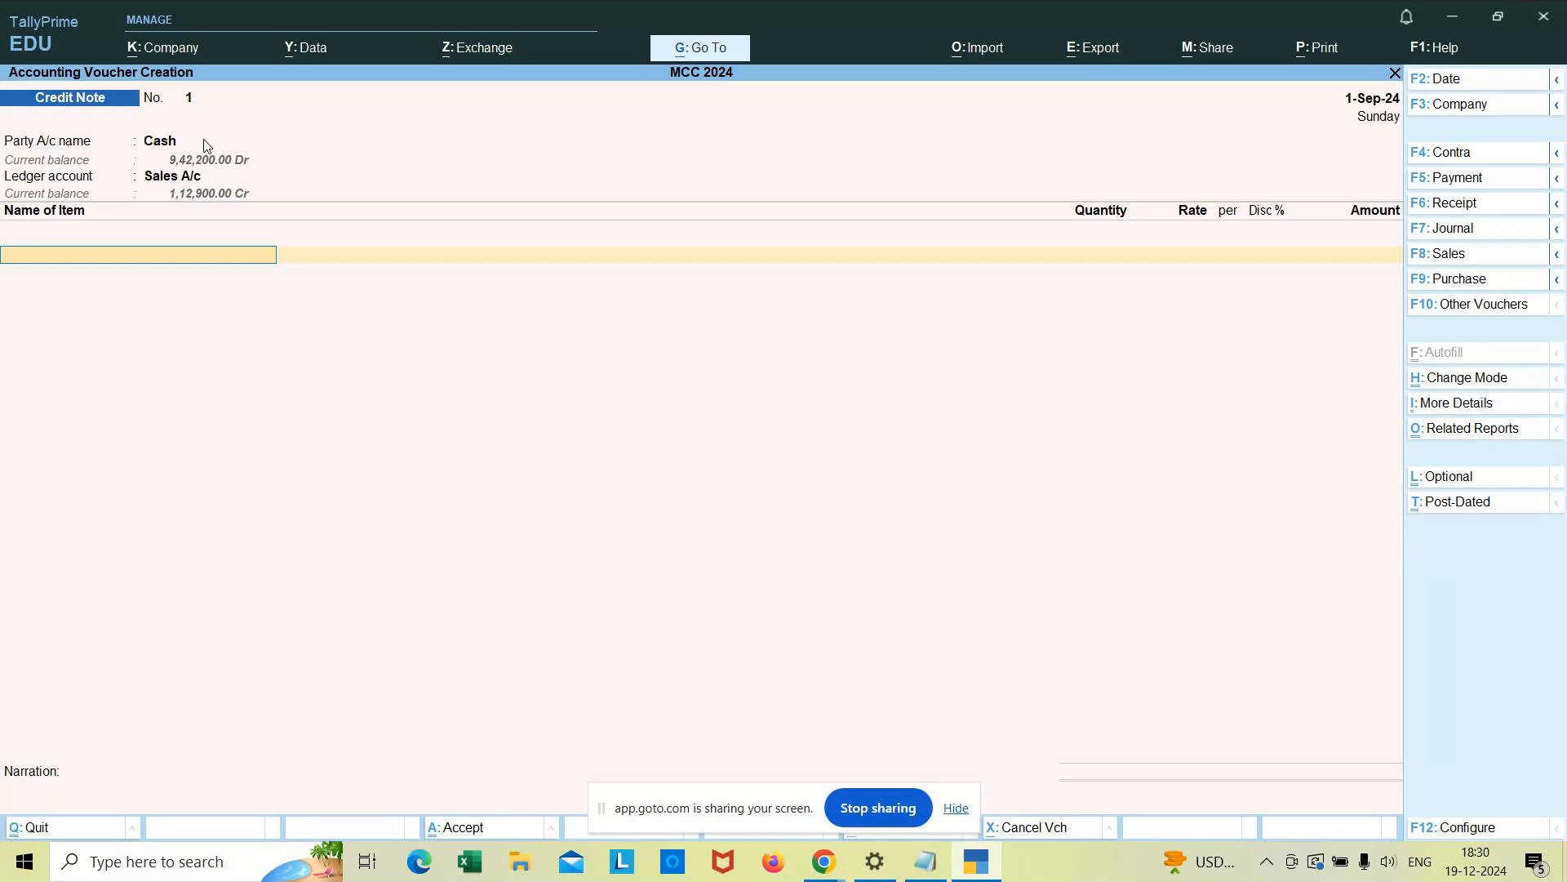
# Step: Add the stock item Vivo Mobile to the credit note with a quantity of 2 nos in Godown3
pyautogui.write('Vivo')
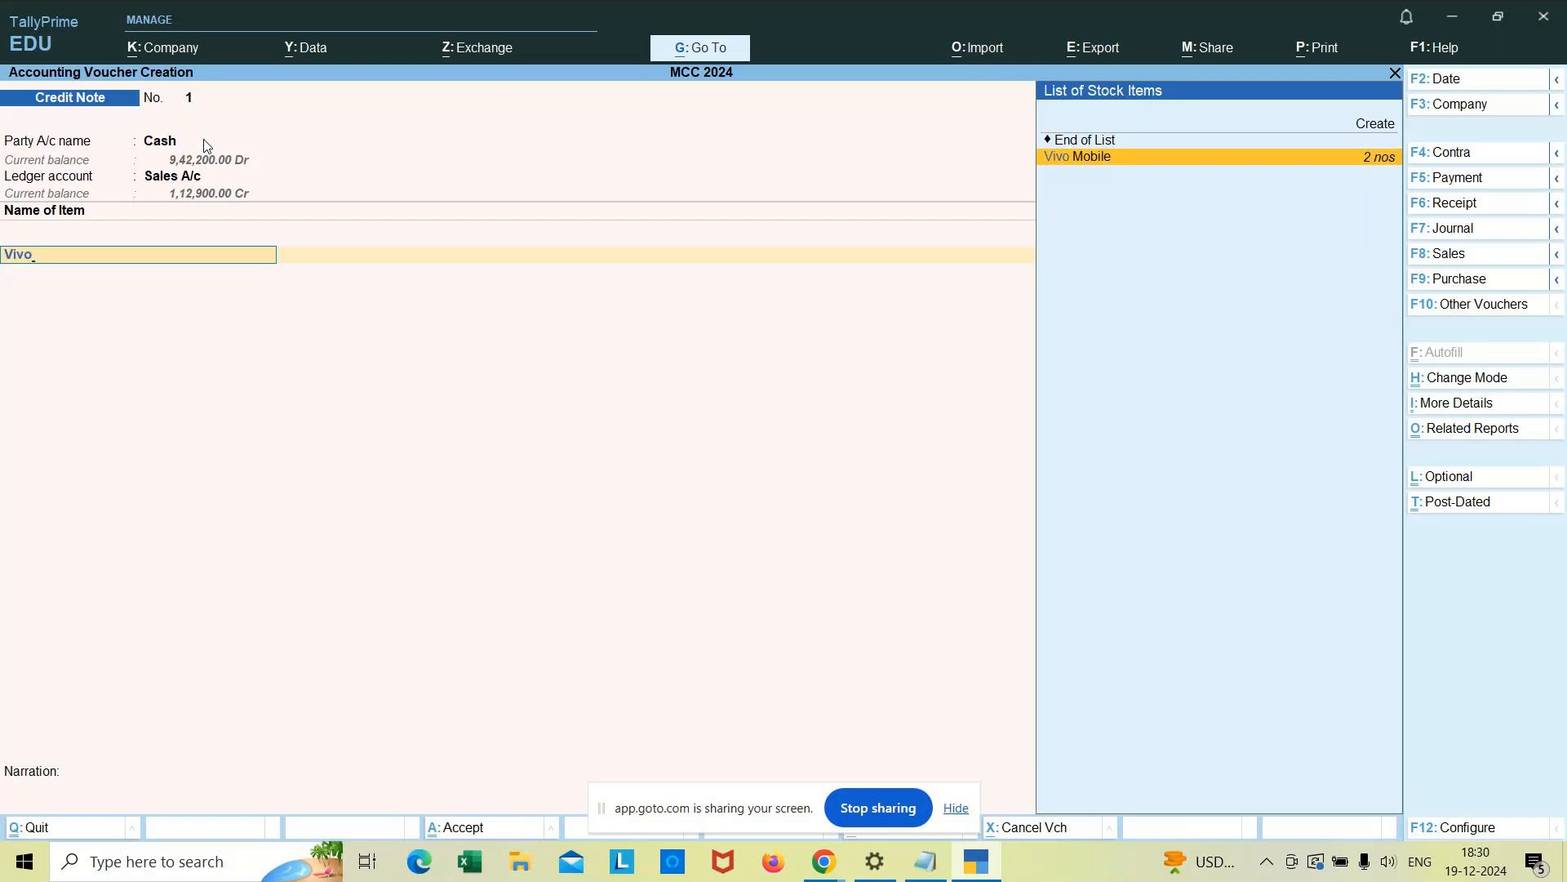
pyautogui.press('Return')
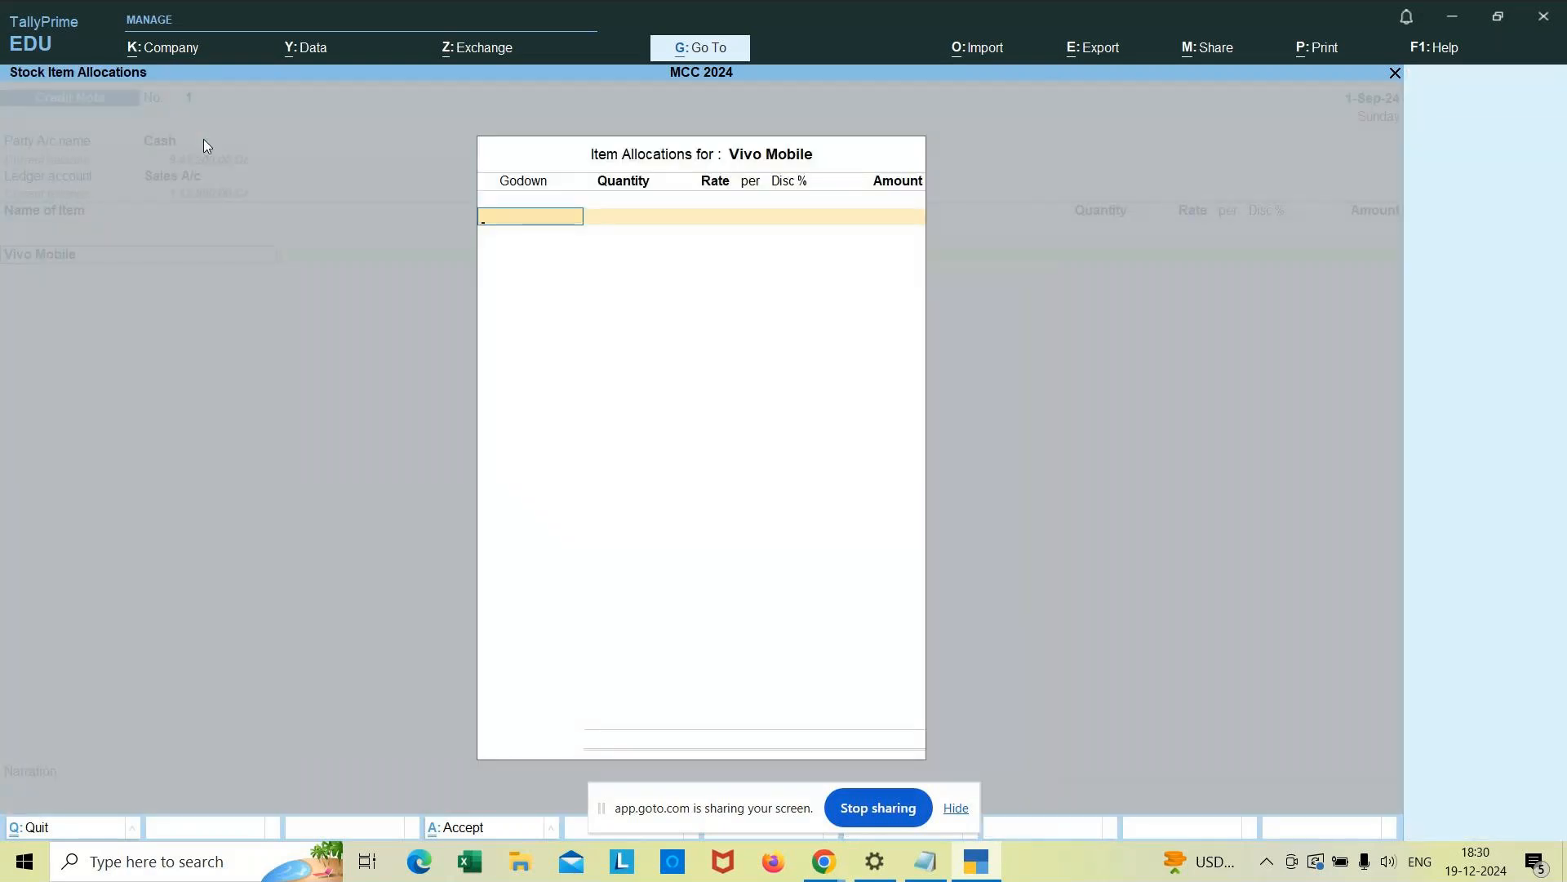
pyautogui.press('Down')
pyautogui.press('Down')
pyautogui.press('Down')
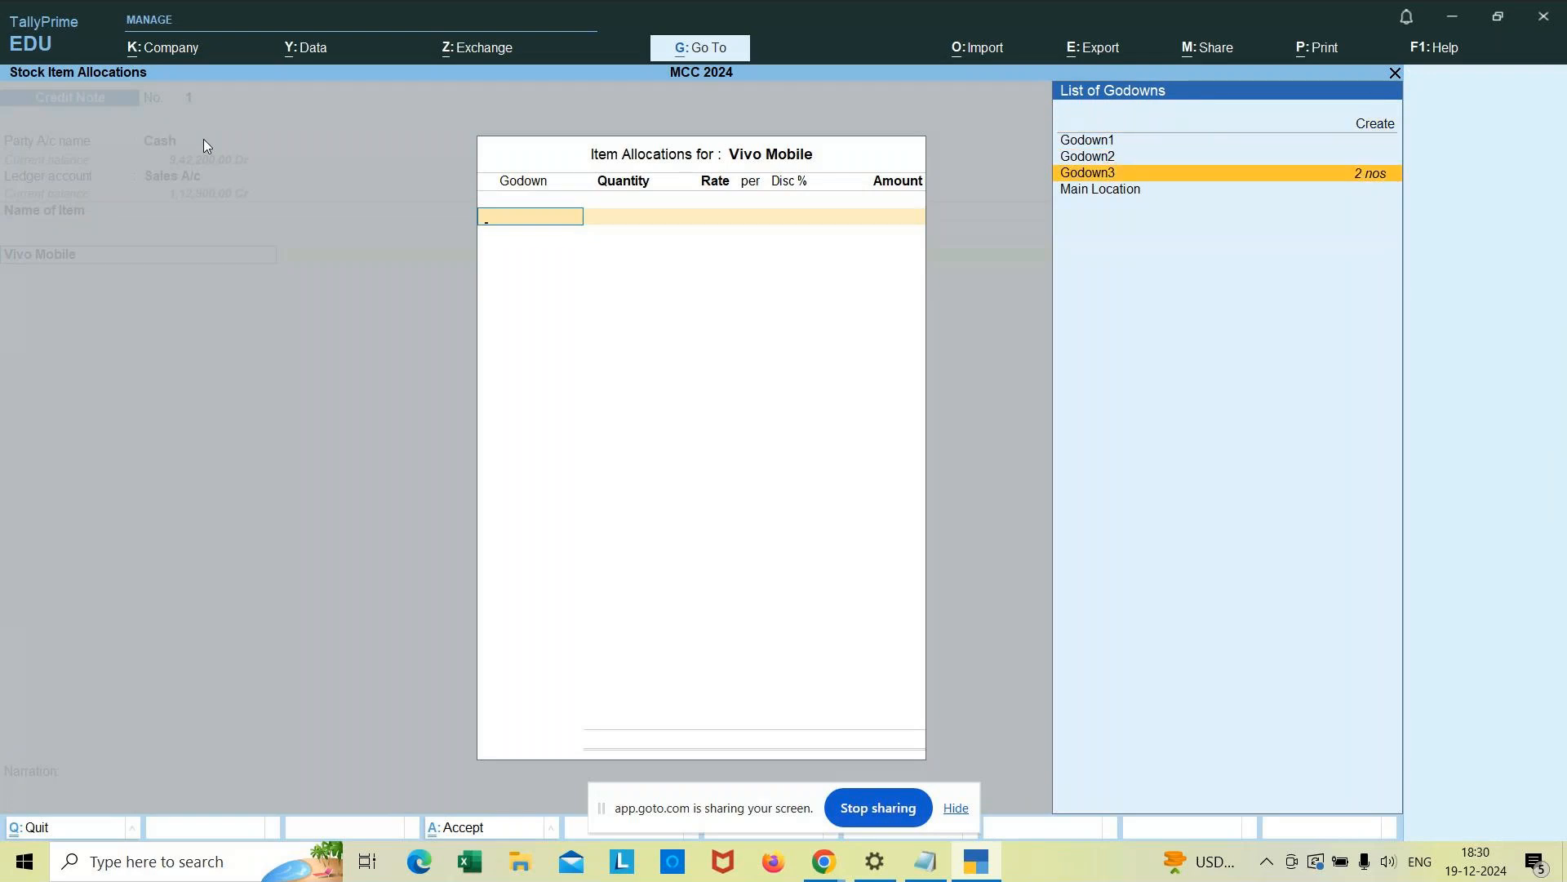
pyautogui.press('Return')
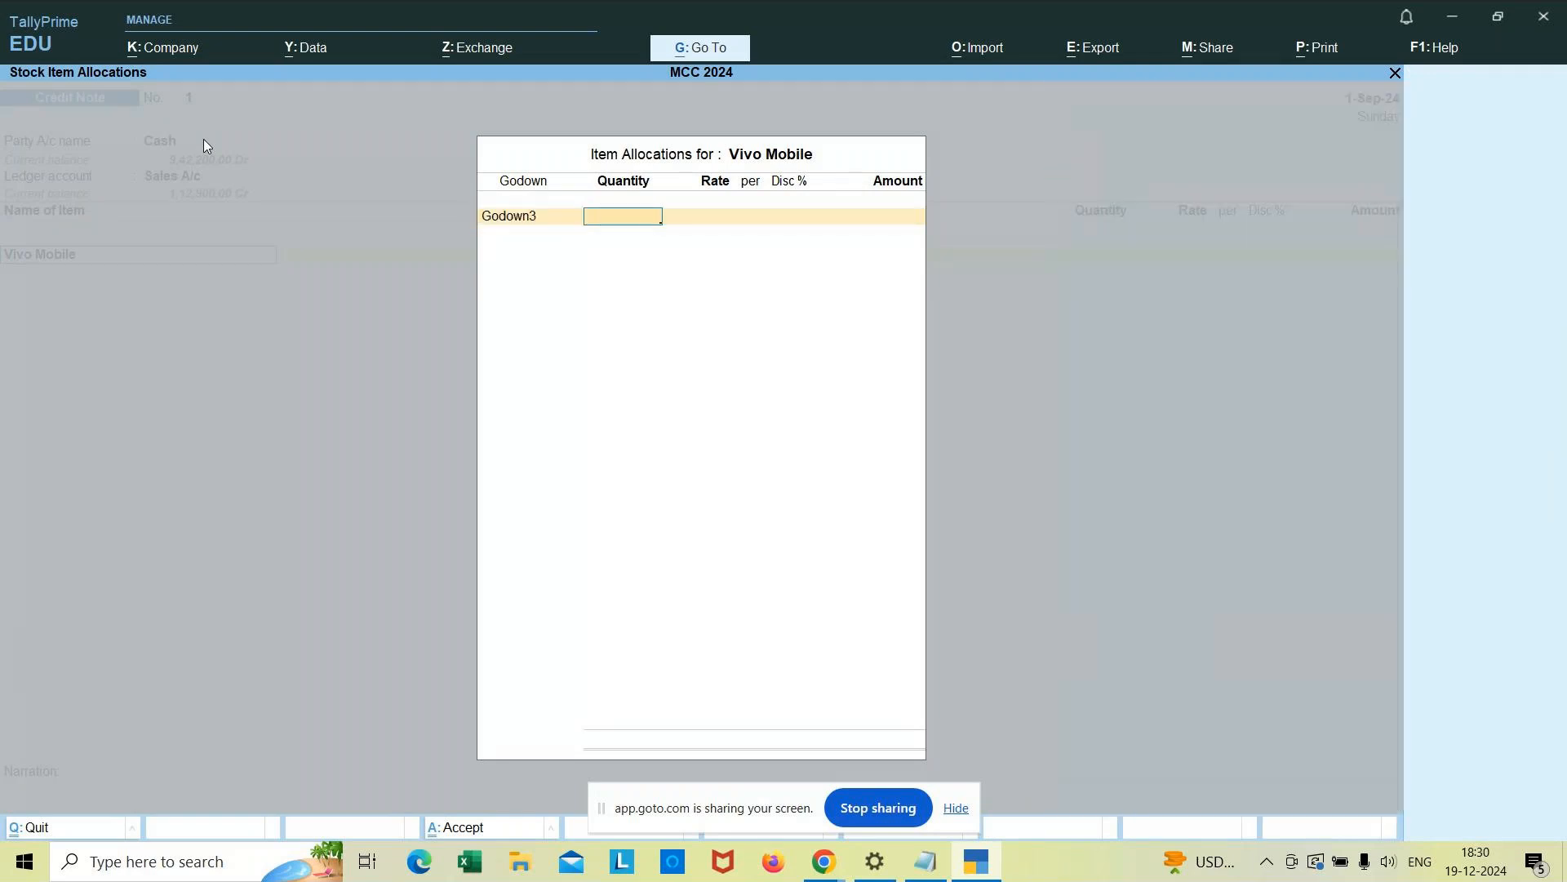
pyautogui.write('2')
pyautogui.press('Return')
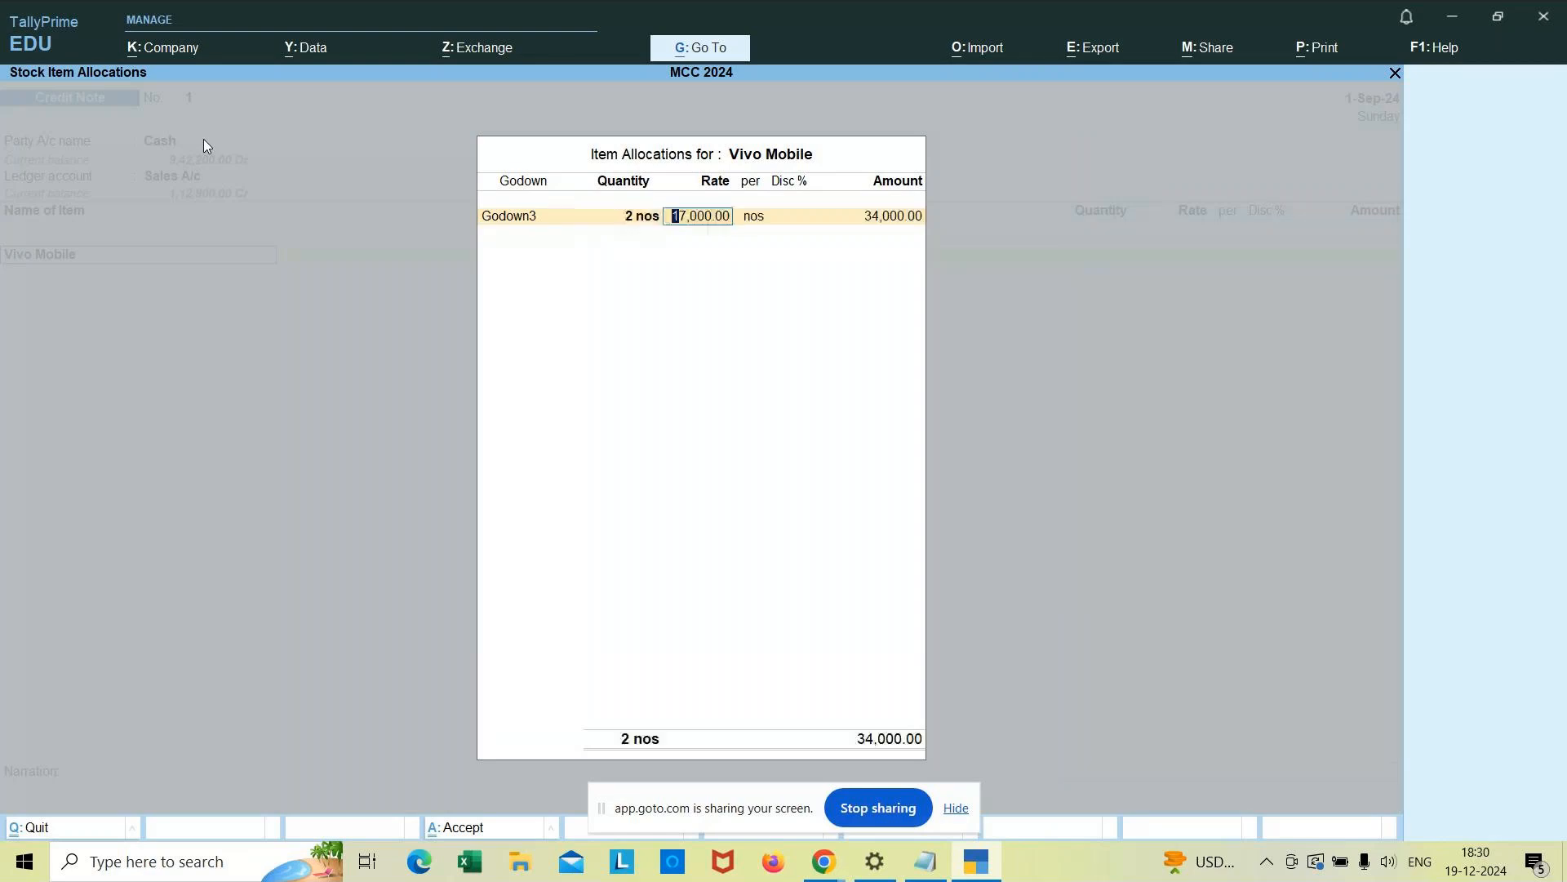
# Step: Accept the Vivo Mobile rate of 17,000 per nos and keep its GST rate and HSN/SAC details as per Masters/Company
pyautogui.press('Return')
pyautogui.press('Return')
pyautogui.press('Return')
pyautogui.press('Return')
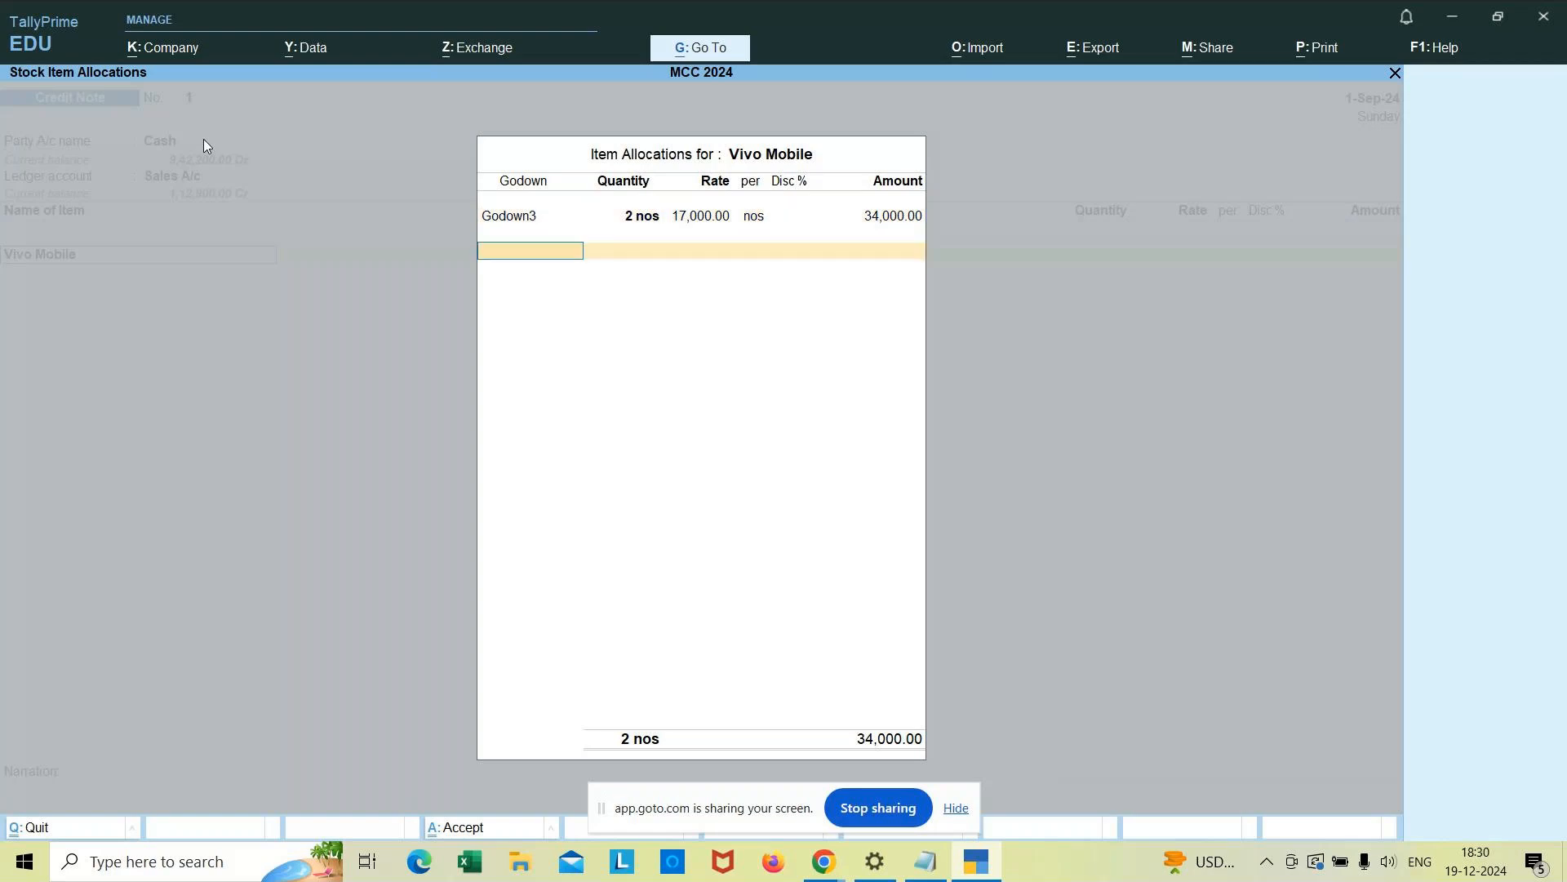
pyautogui.press('Return')
pyautogui.press('Return')
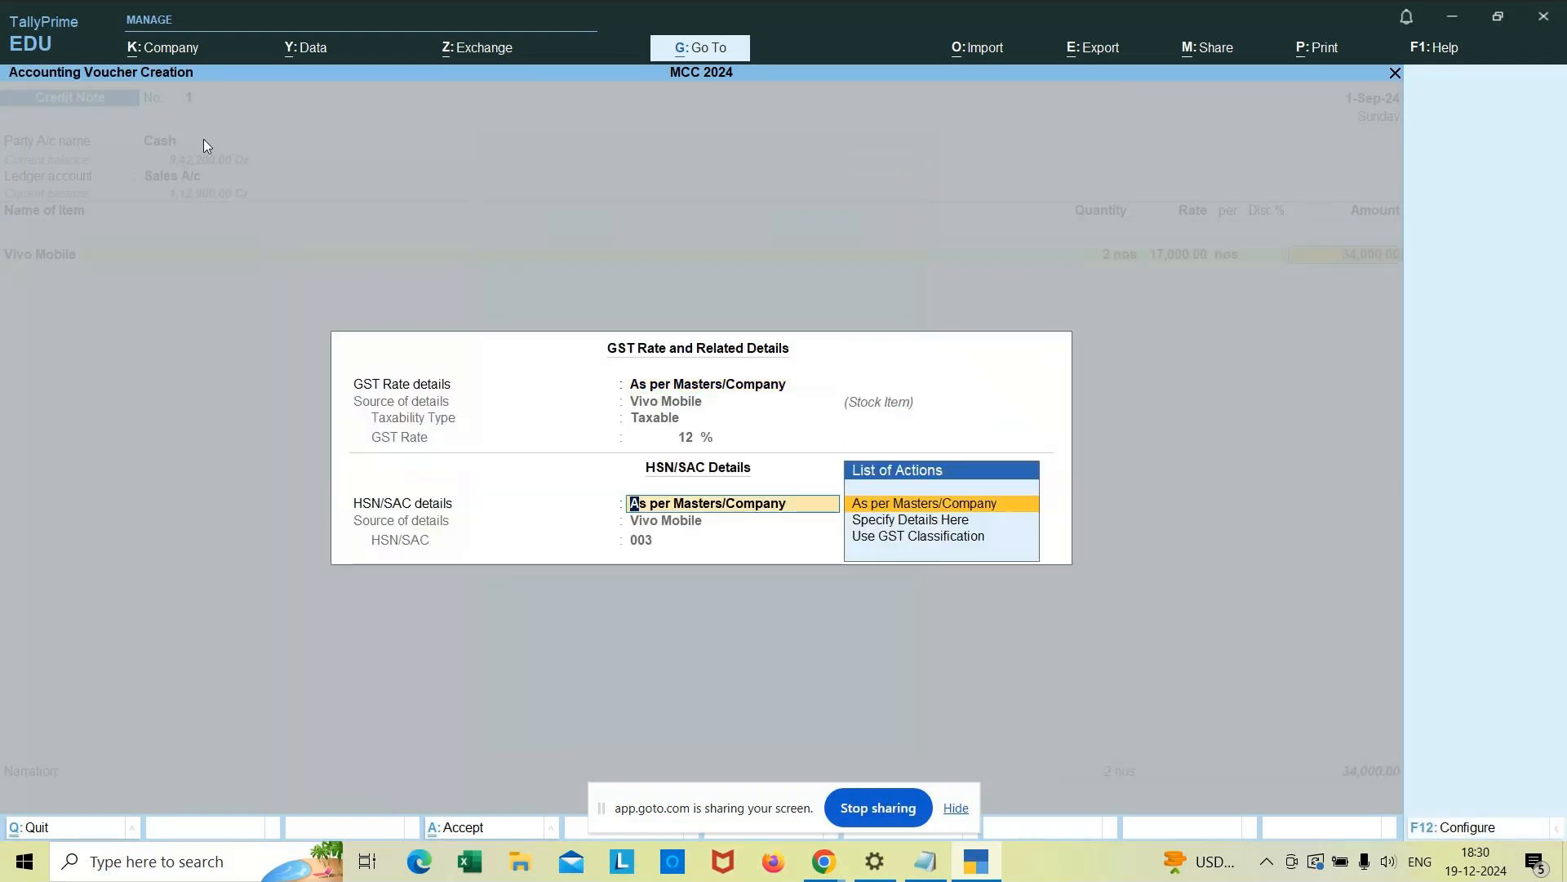
pyautogui.press('Return')
pyautogui.press('Return')
# Step: Add the CGST and SGST ledgers below the Vivo Mobile item with their calculated amounts and finish the ledger list
pyautogui.write('Cg')
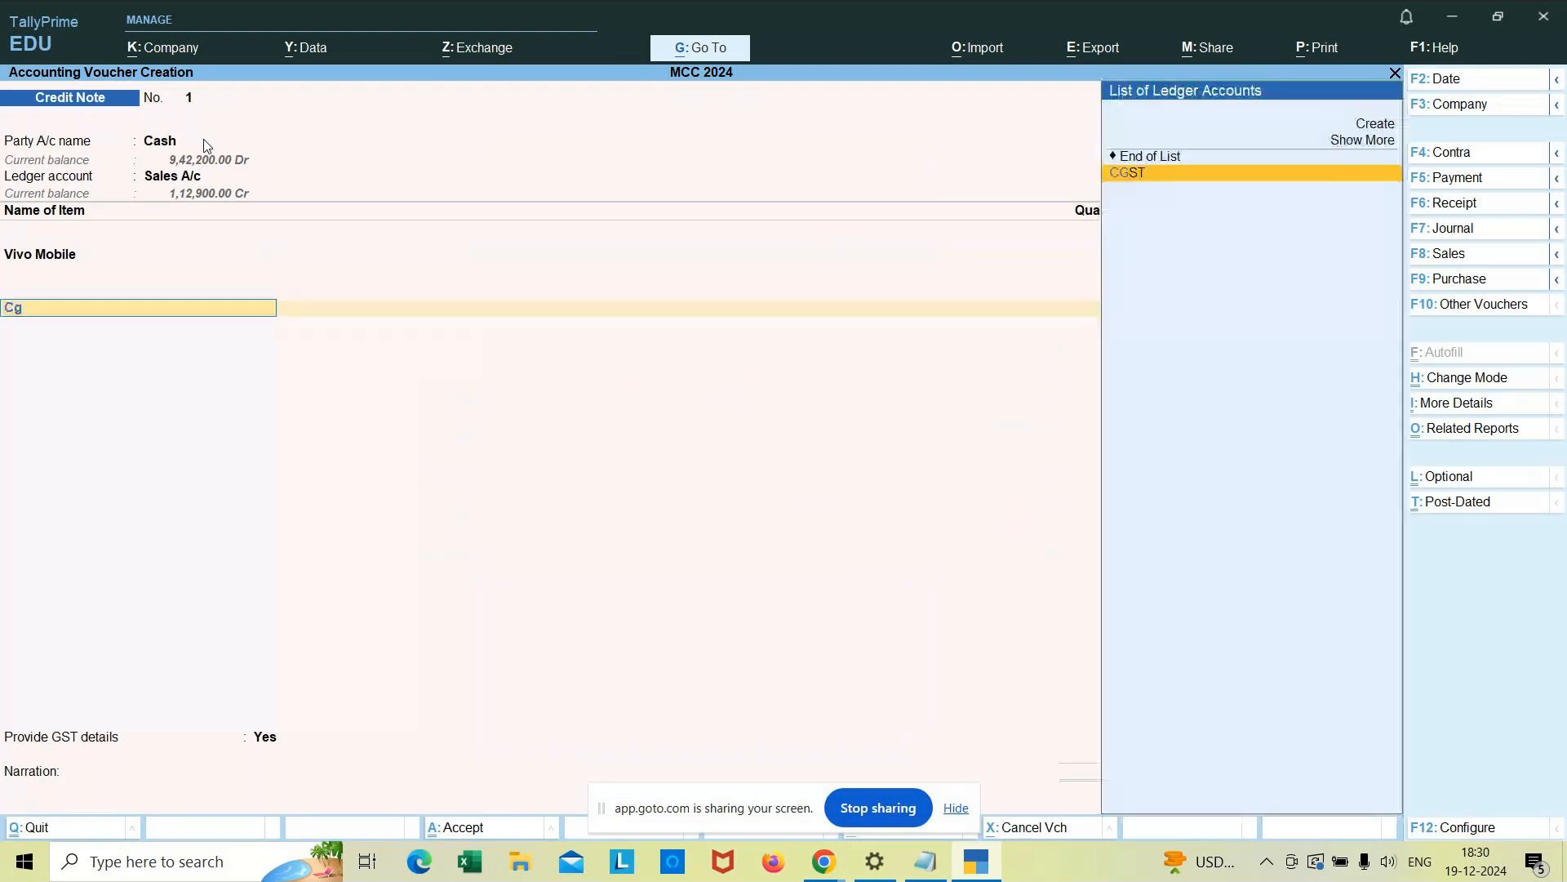
pyautogui.write('st')
pyautogui.press('Return')
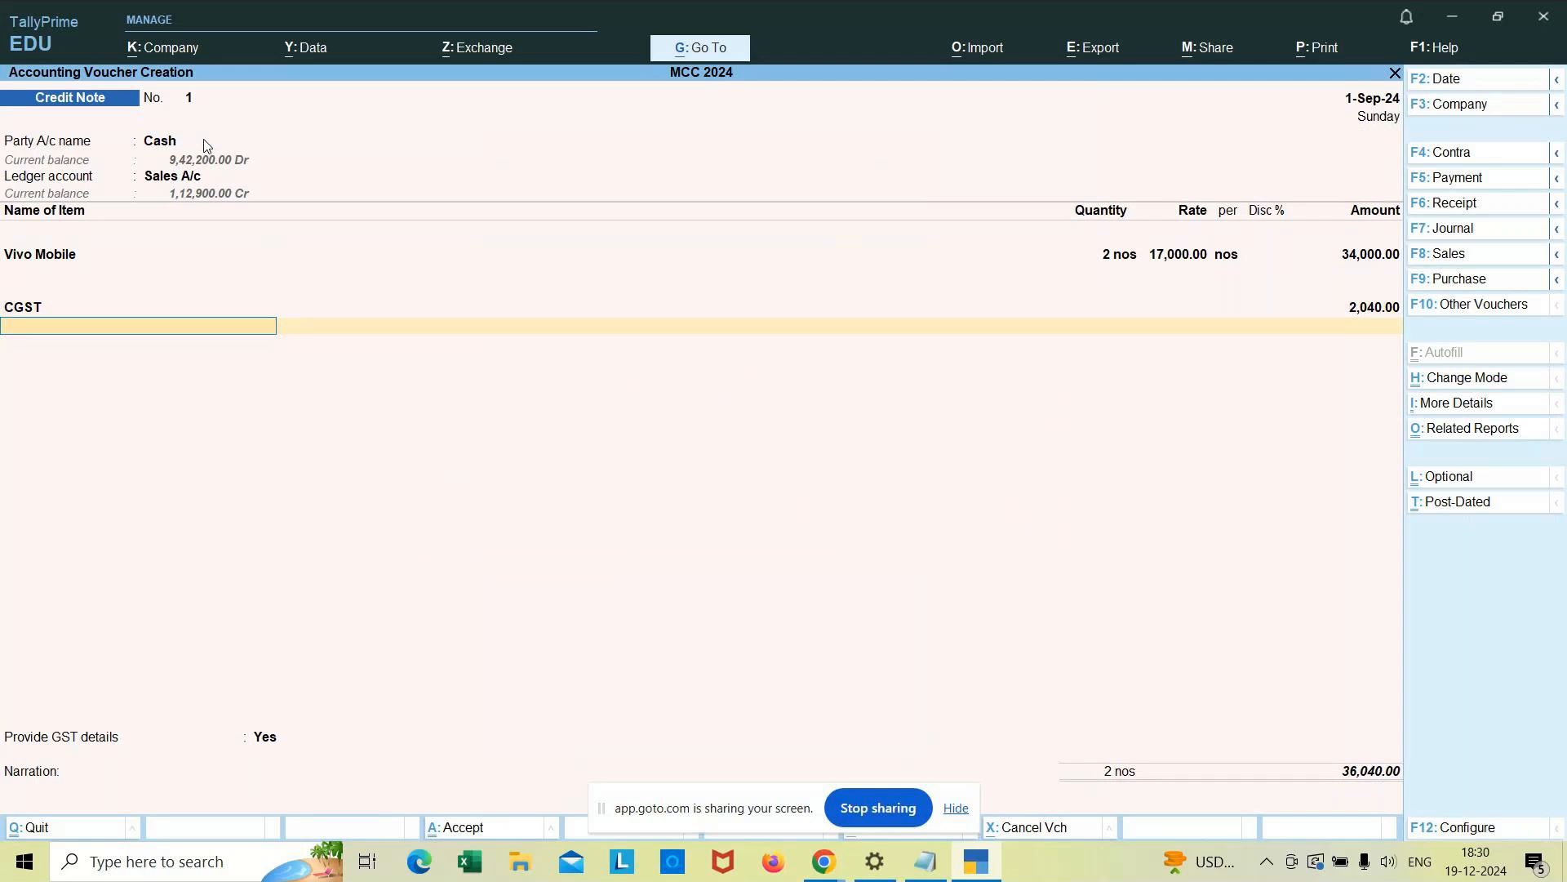
pyautogui.write('Sgst')
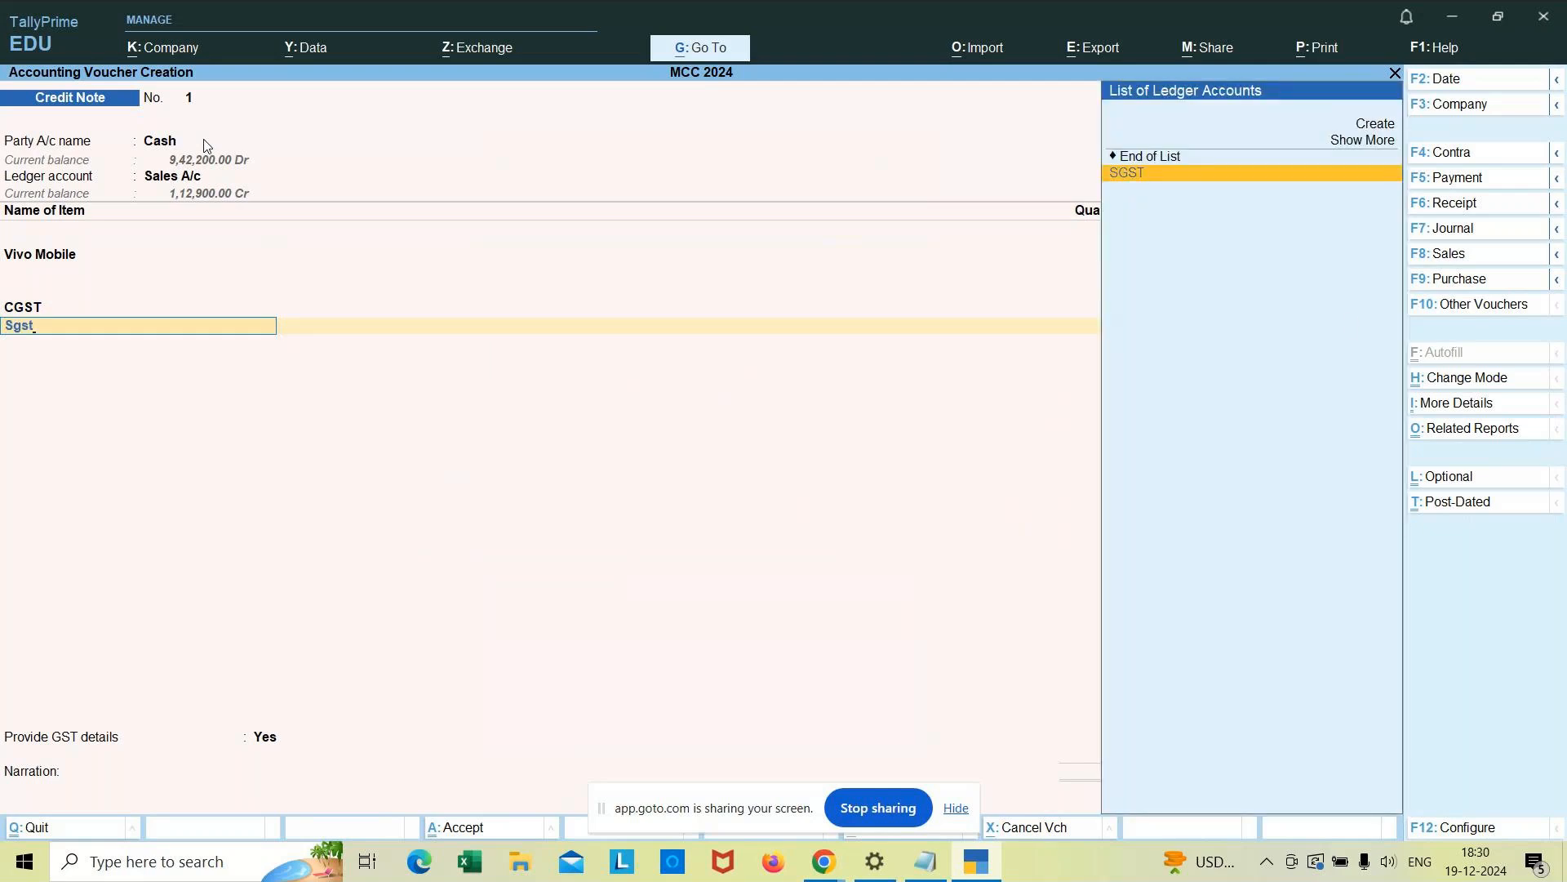
pyautogui.press('Return')
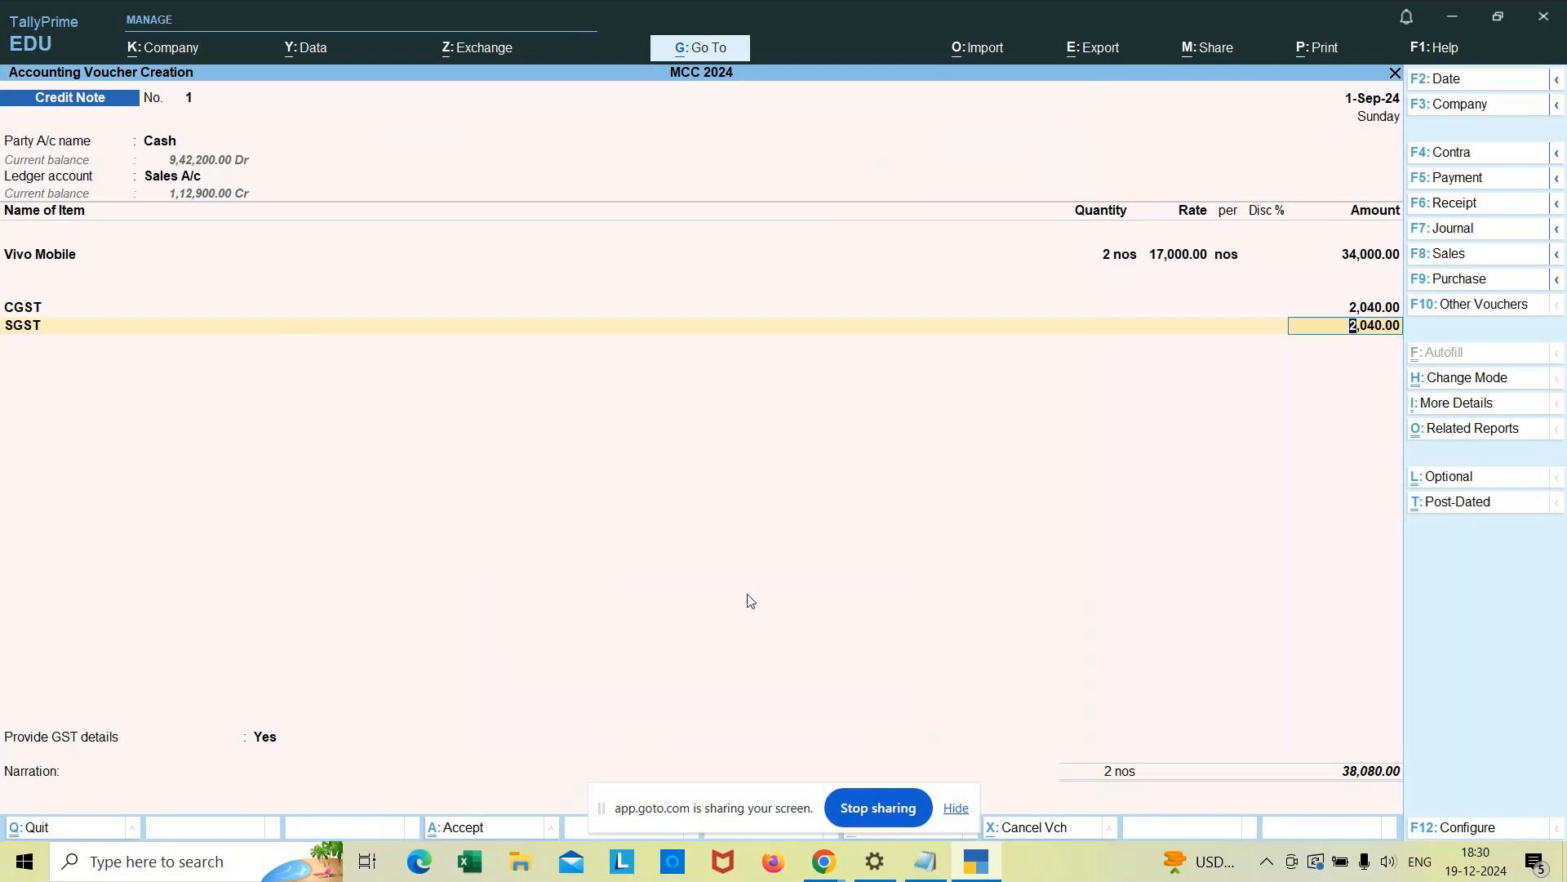
pyautogui.press('Return')
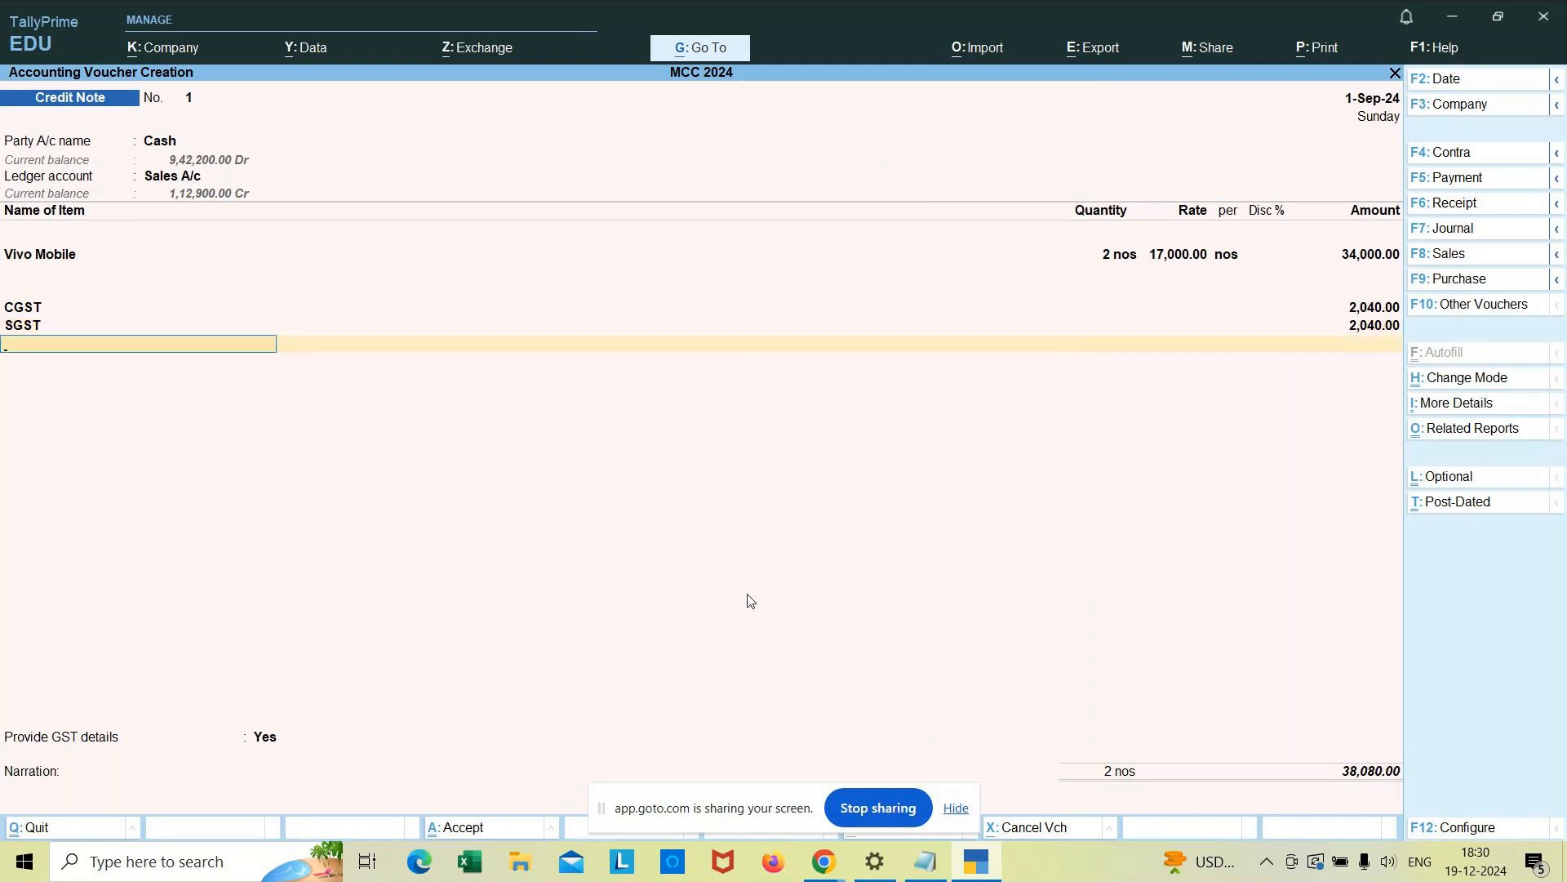
pyautogui.press('Return')
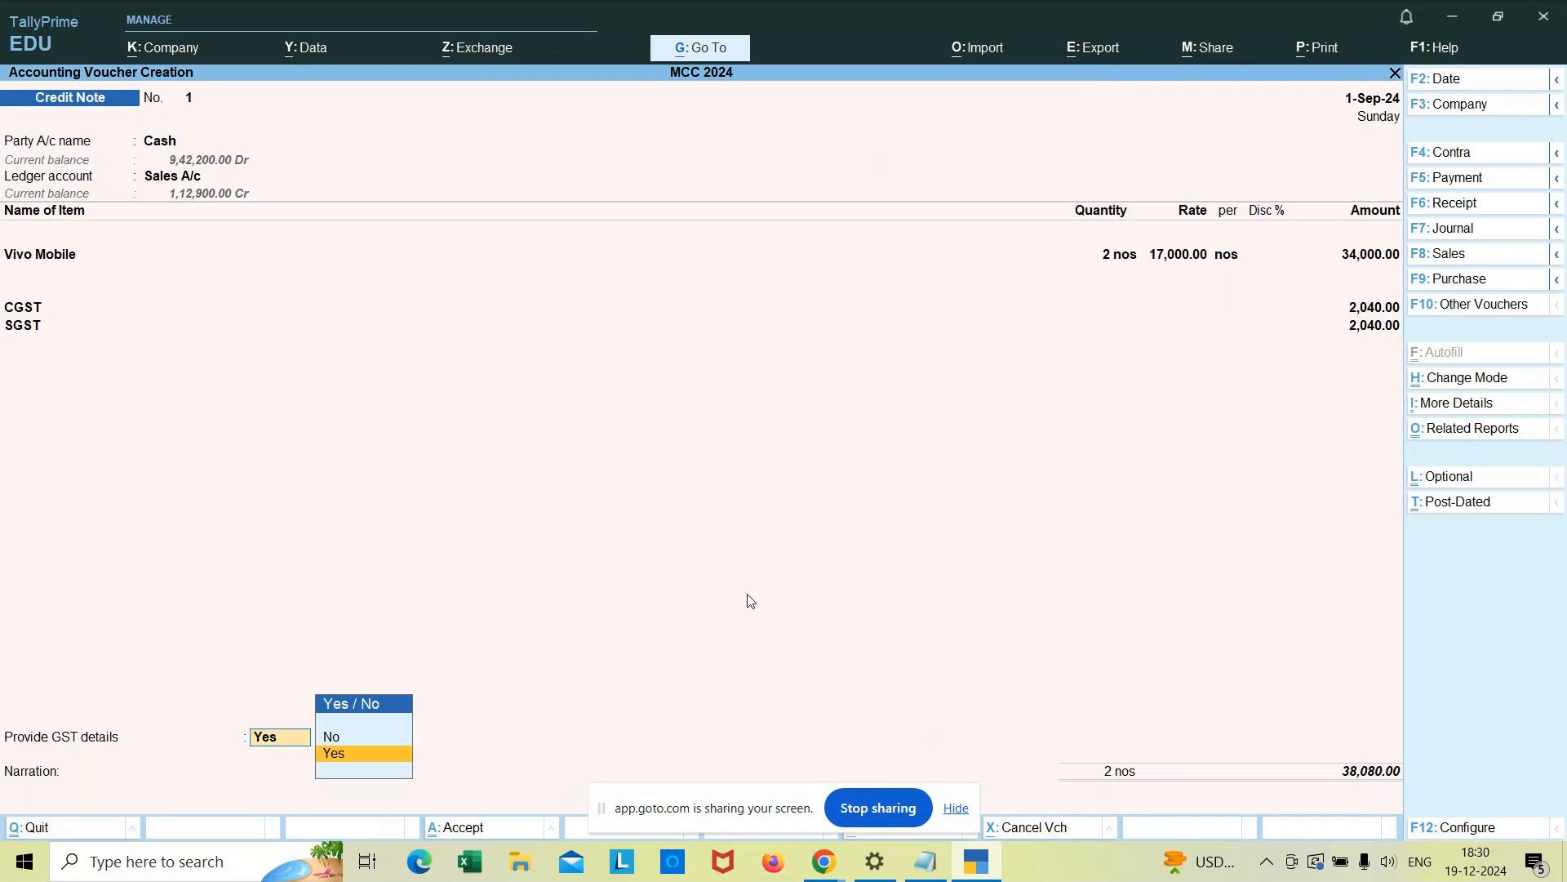
# Step: Provide GST details with 01-Sales Return as the reason for issuing the note, leaving the buyer's debit note number blank
pyautogui.press('Return')
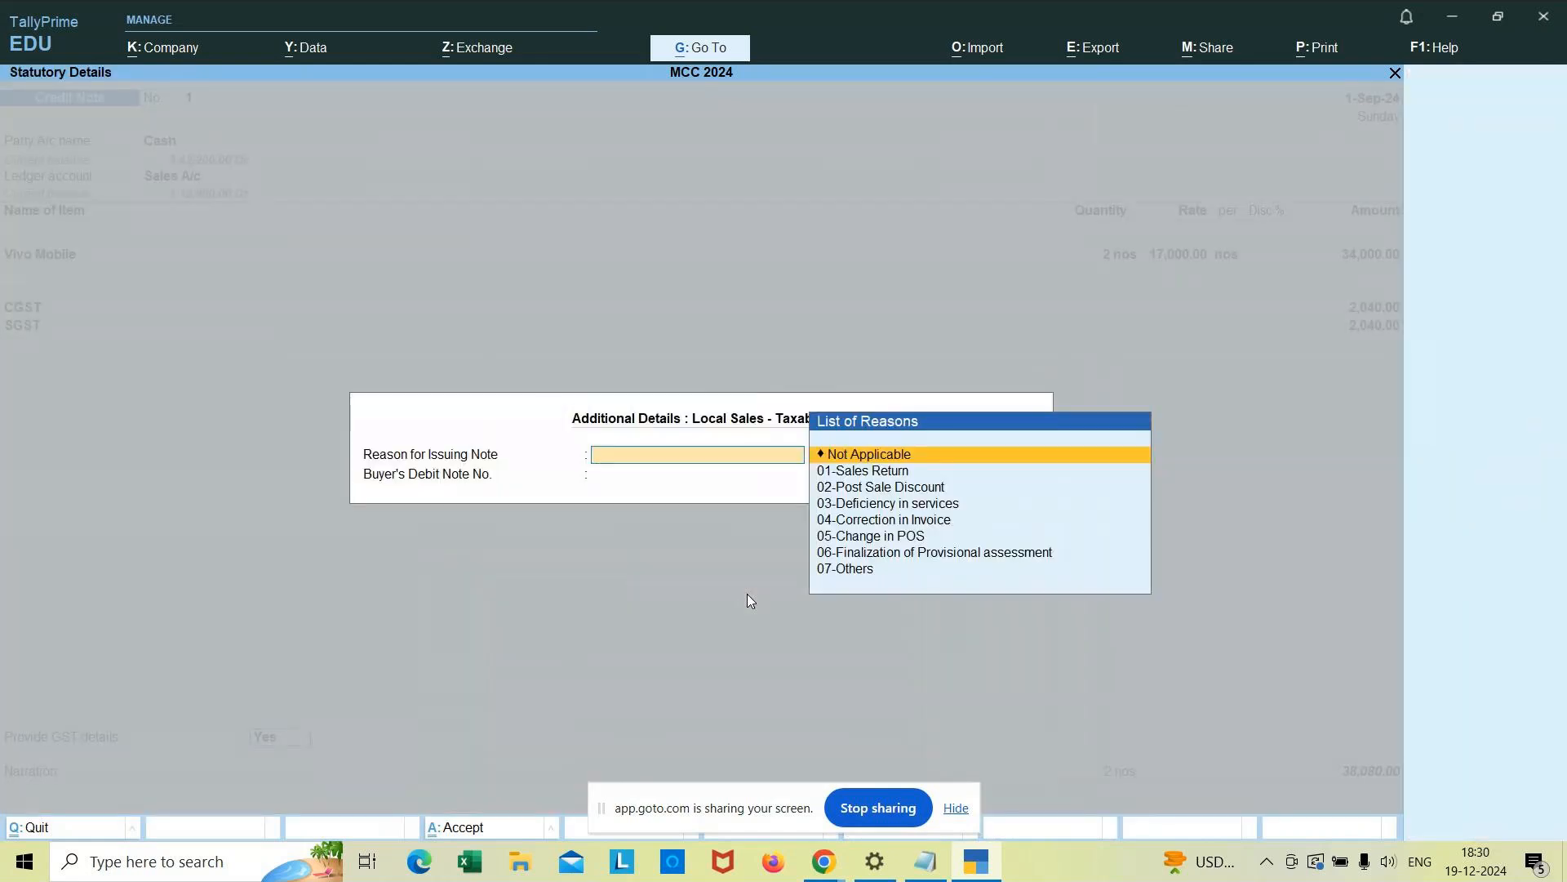
pyautogui.press('Down')
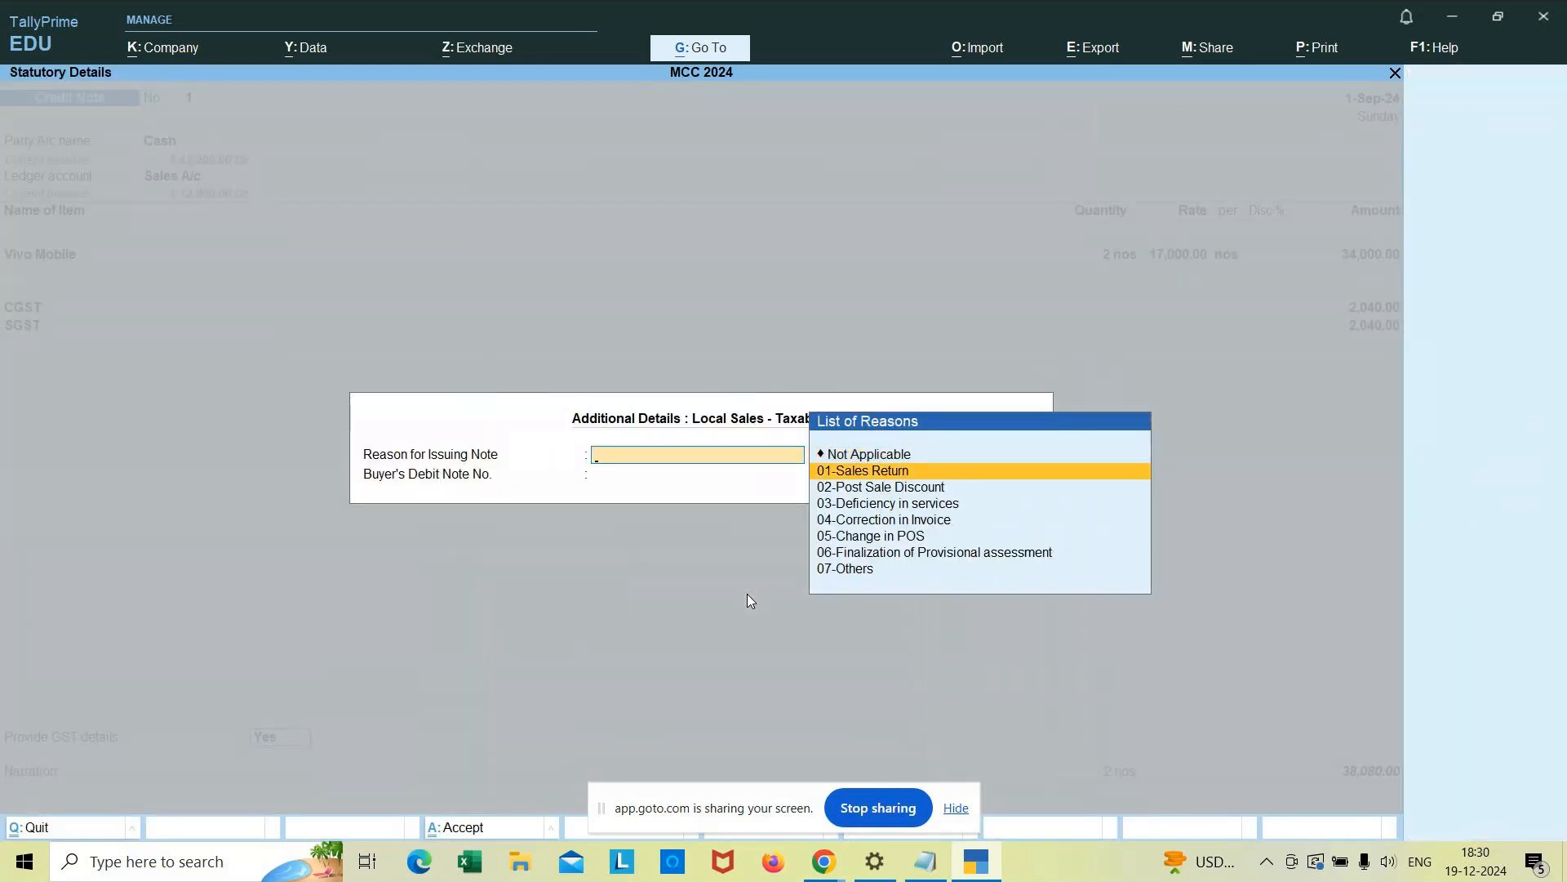
pyautogui.press('Return')
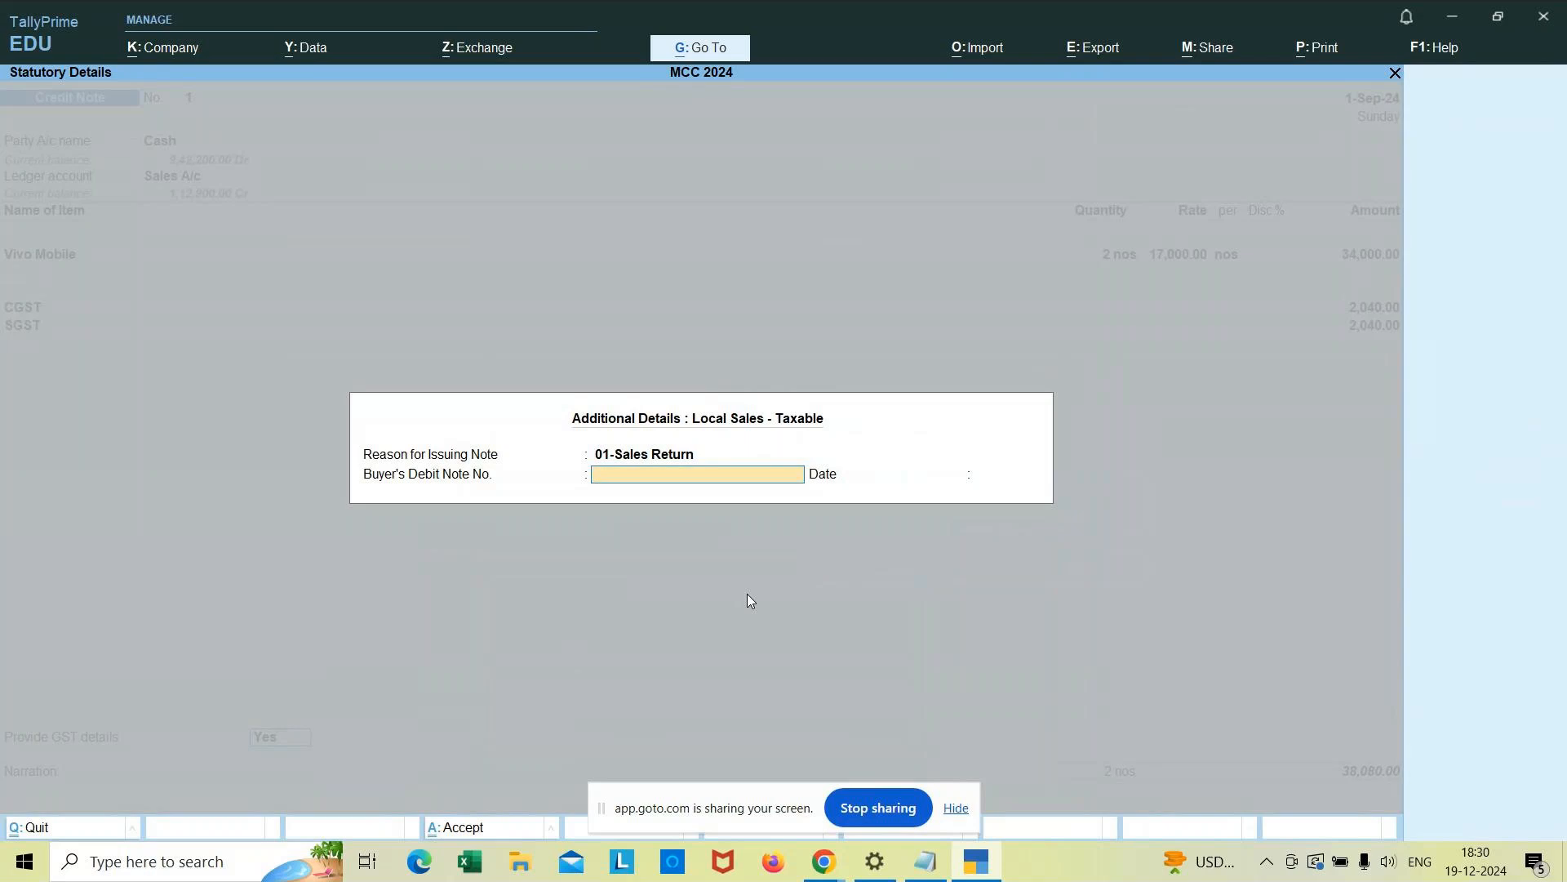
pyautogui.press('Return')
pyautogui.press('Return')
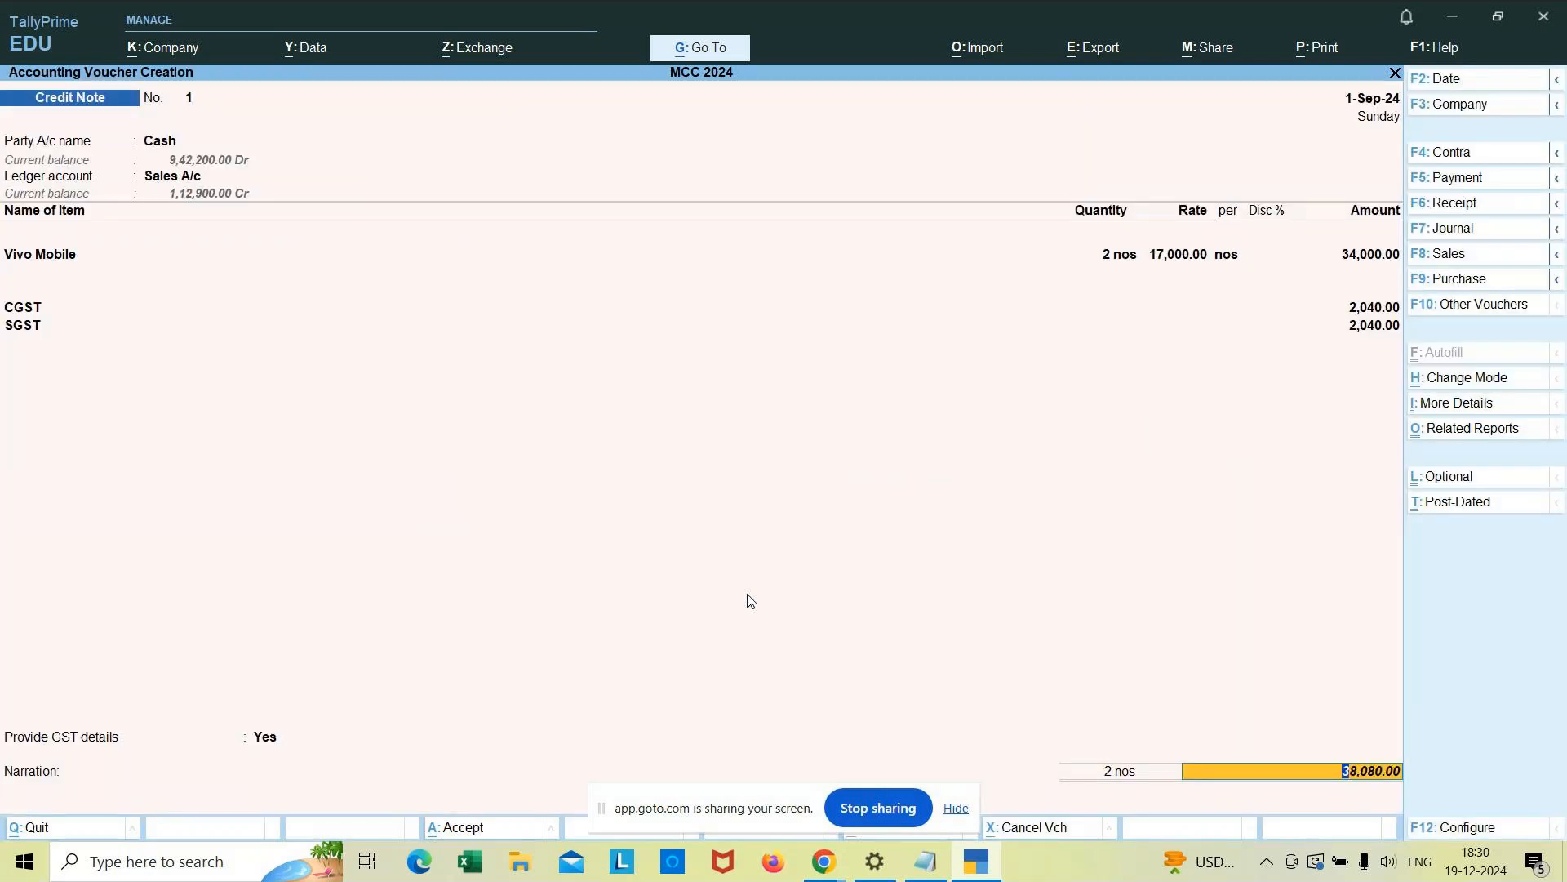
# Step: Enter the narration "being 2 vivo mobiles rejected", save the credit note and quit voucher creation
pyautogui.press('Return')
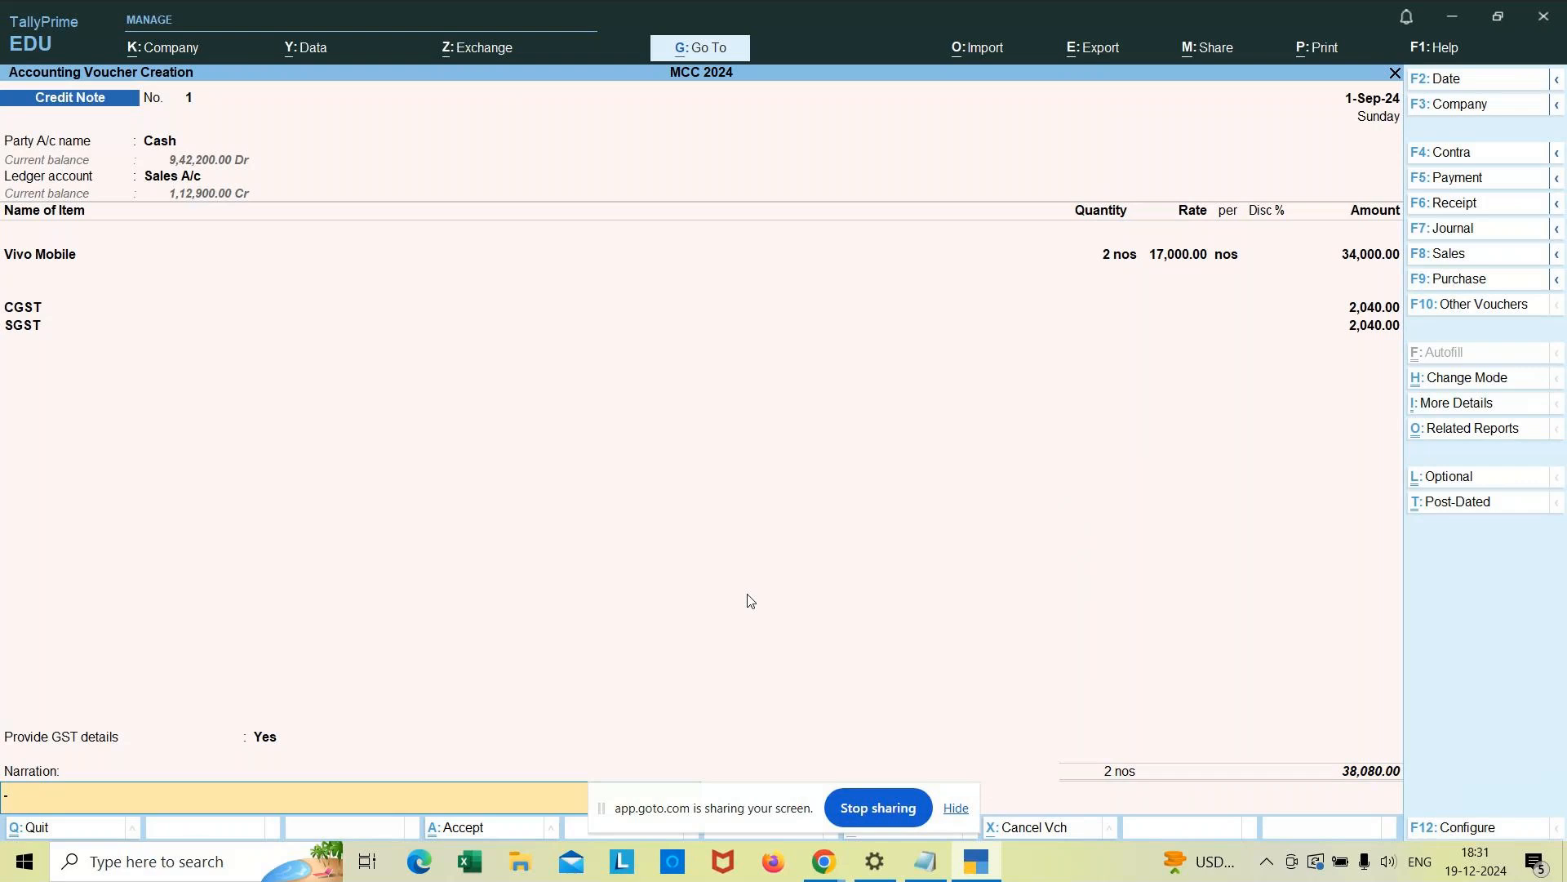
pyautogui.write('being 2 vivo mobiles rejected')
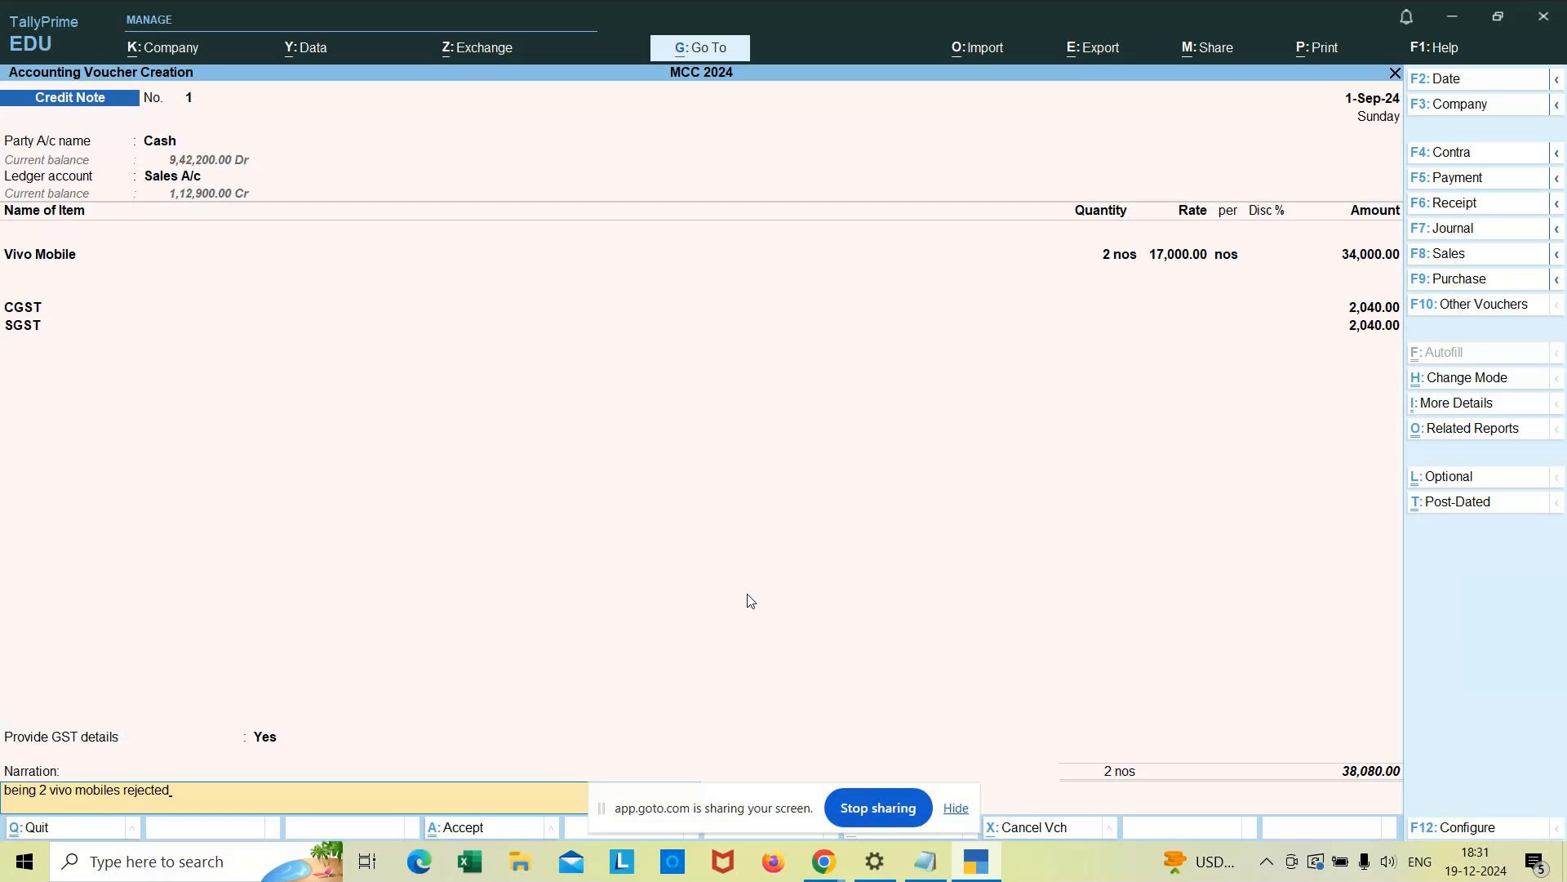
pyautogui.hotkey('ctrl', 'a')
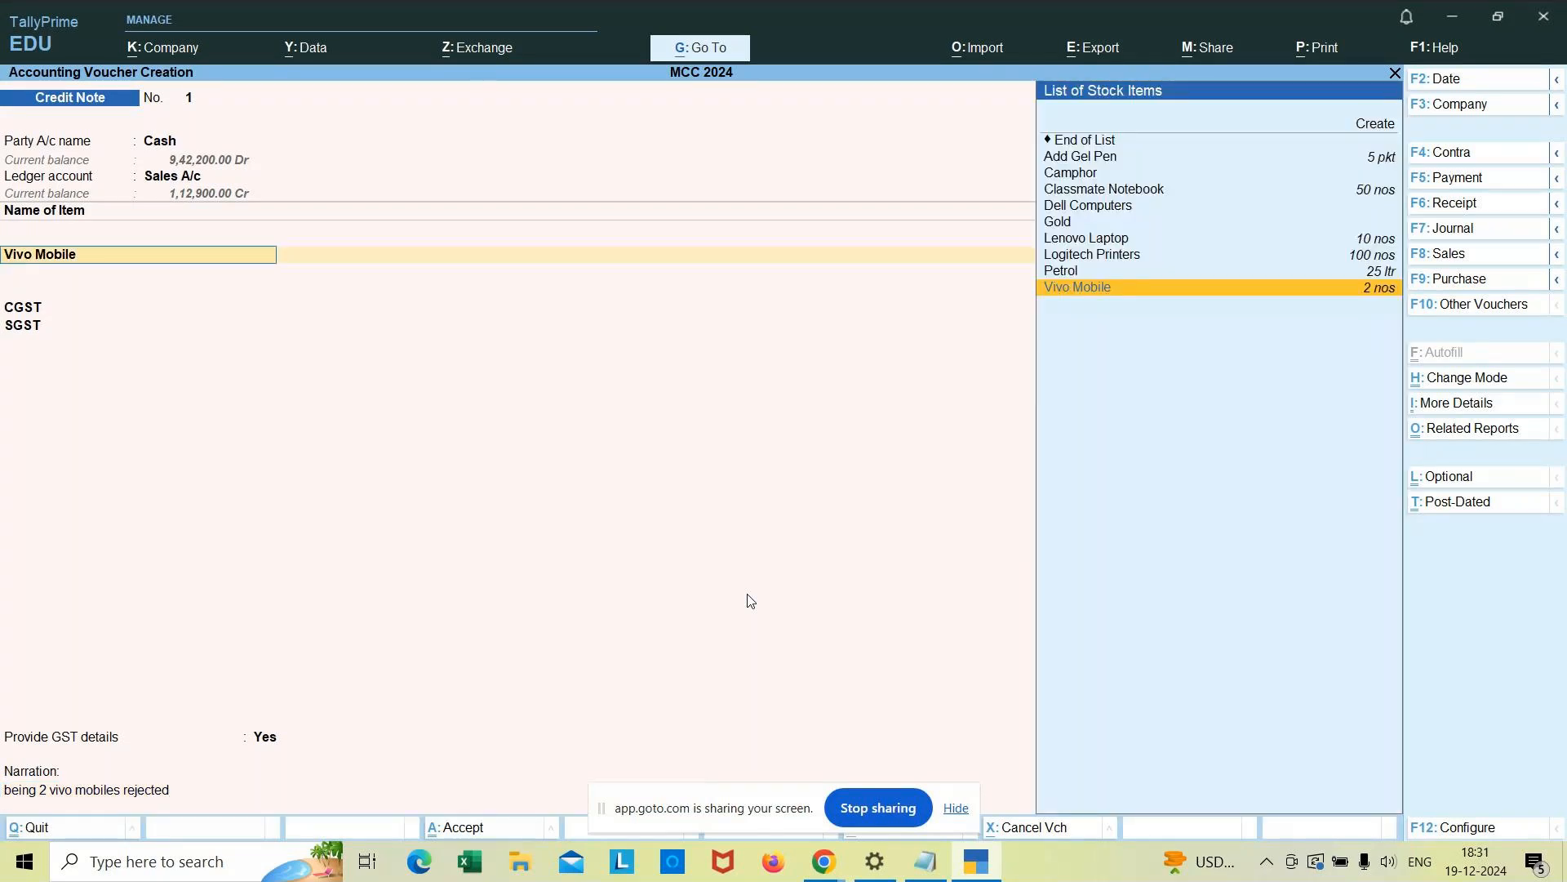
pyautogui.press('ctrl')
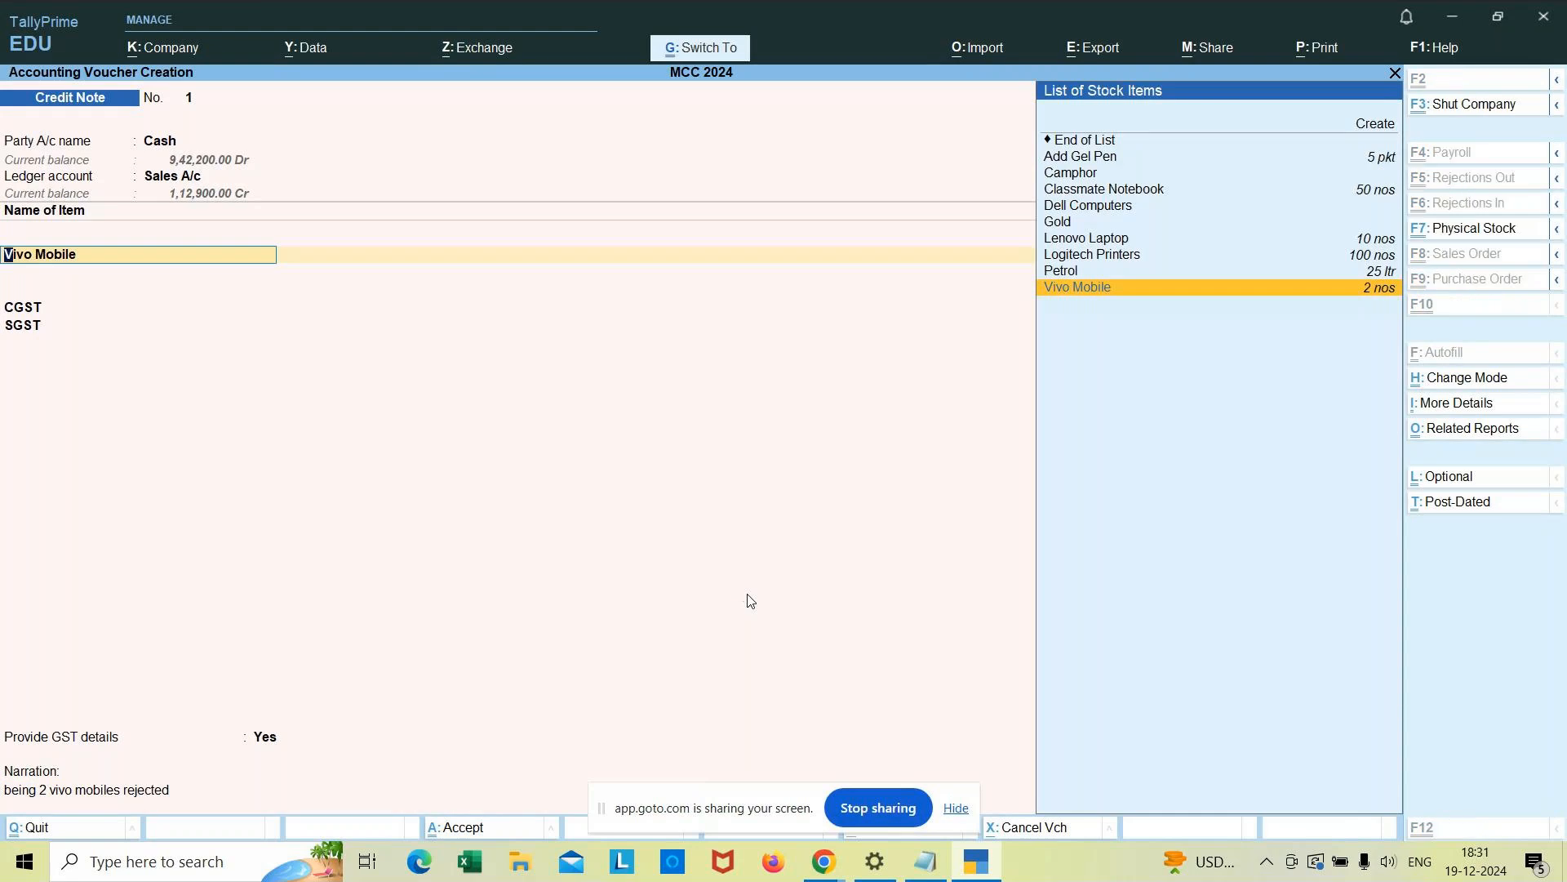
pyautogui.hotkey('ctrl', 'a')
pyautogui.press('Escape')
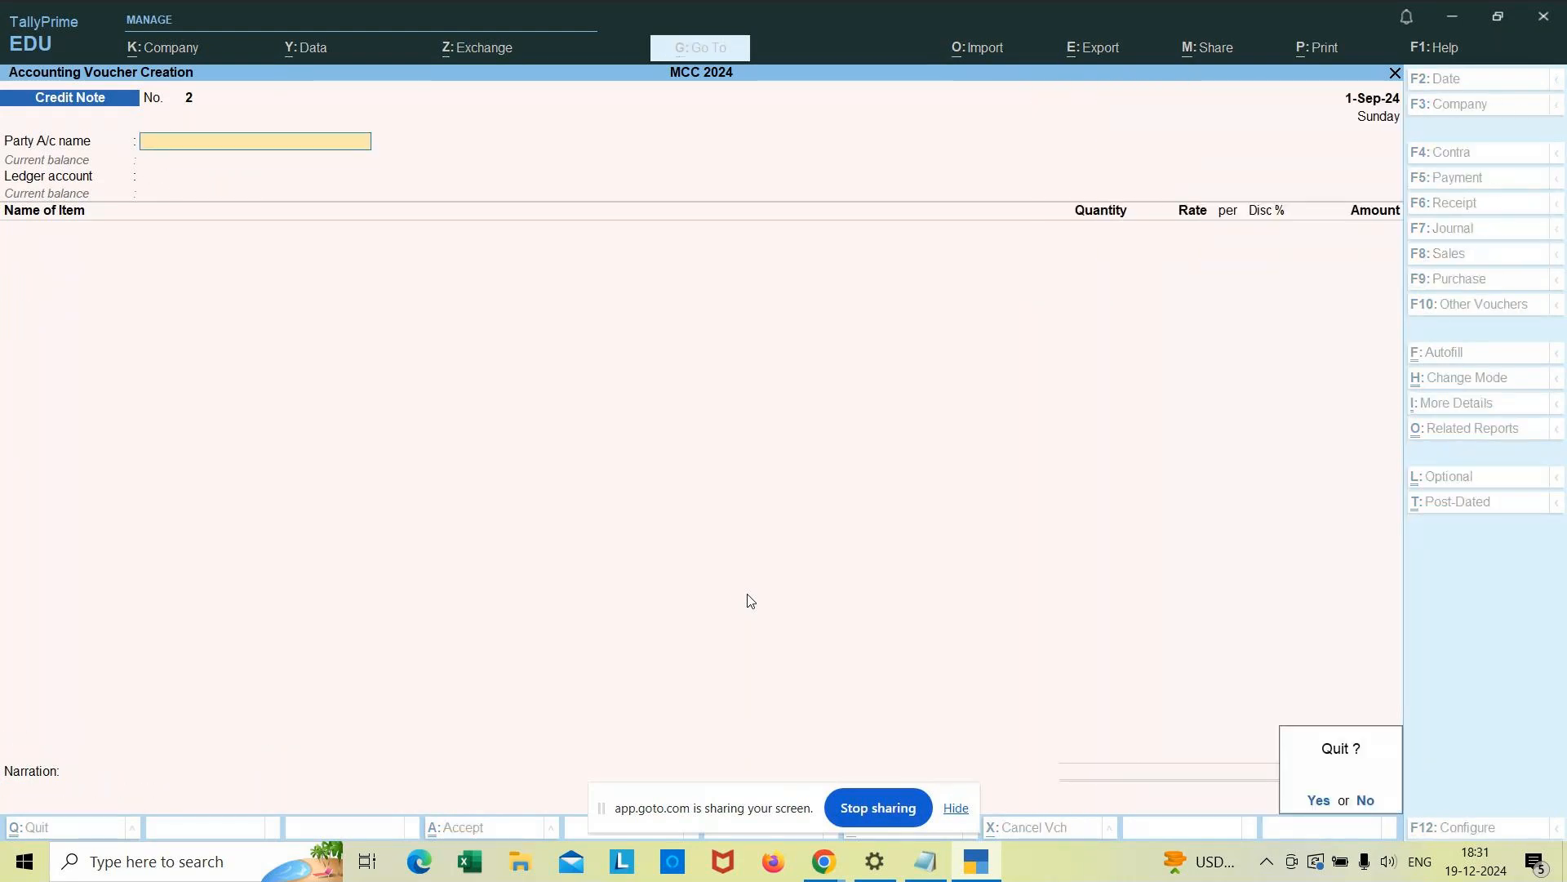
pyautogui.press('y')
# Step: Open the Account Books under Display More Reports for MCC 2024
pyautogui.press('Down')
pyautogui.press('Down')
pyautogui.press('Down')
pyautogui.press('Down')
pyautogui.press('Down')
pyautogui.press('Down')
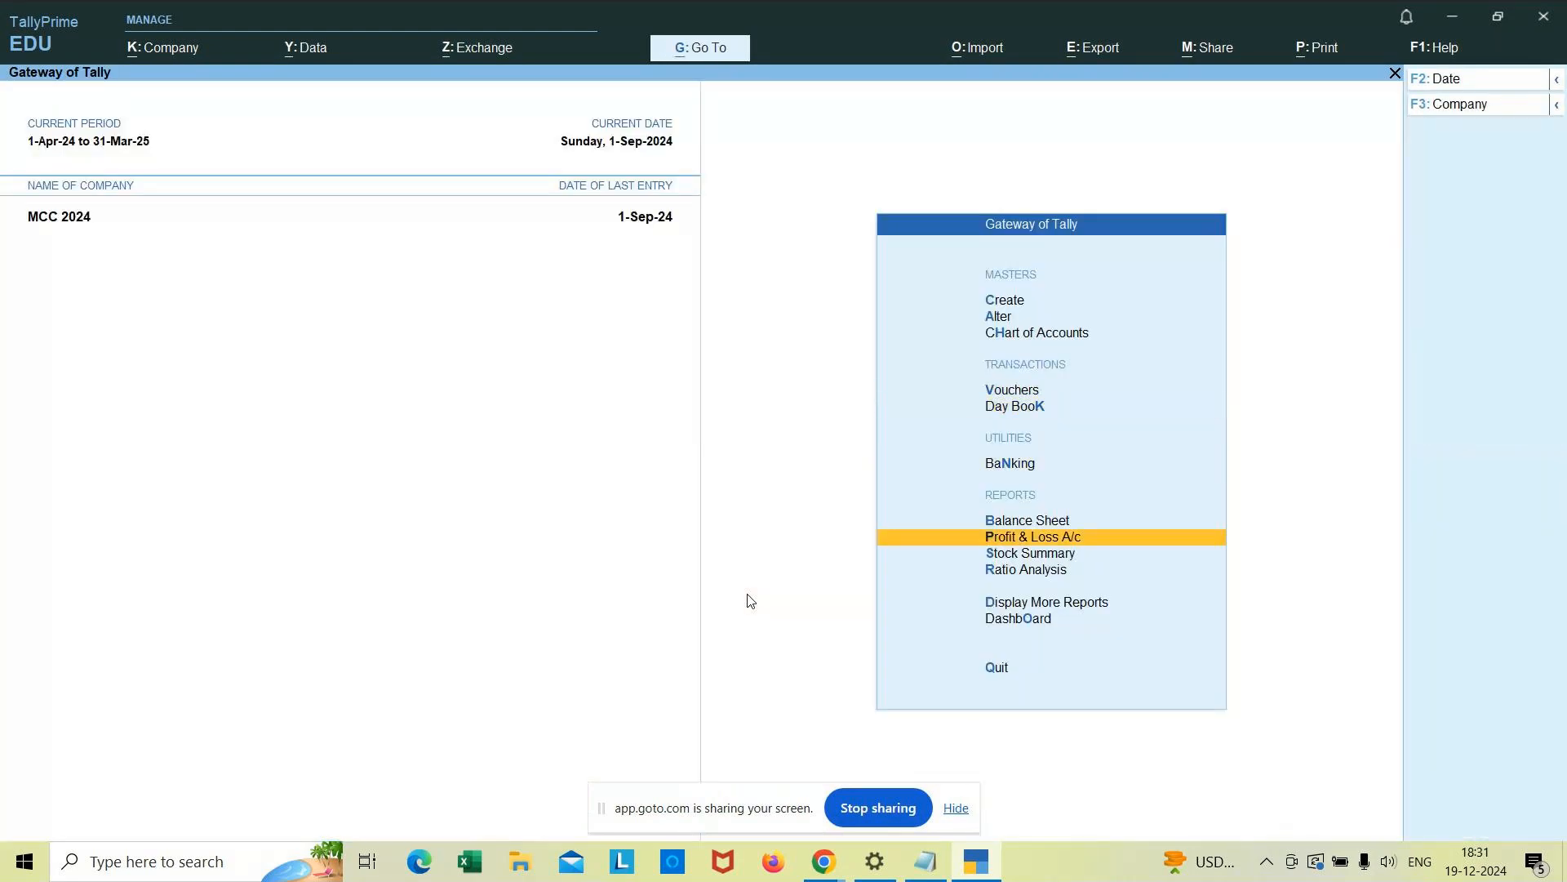
pyautogui.press('Down')
pyautogui.press('Return')
pyautogui.press('Down')
pyautogui.press('Down')
pyautogui.press('Down')
pyautogui.press('Down')
pyautogui.press('Return')
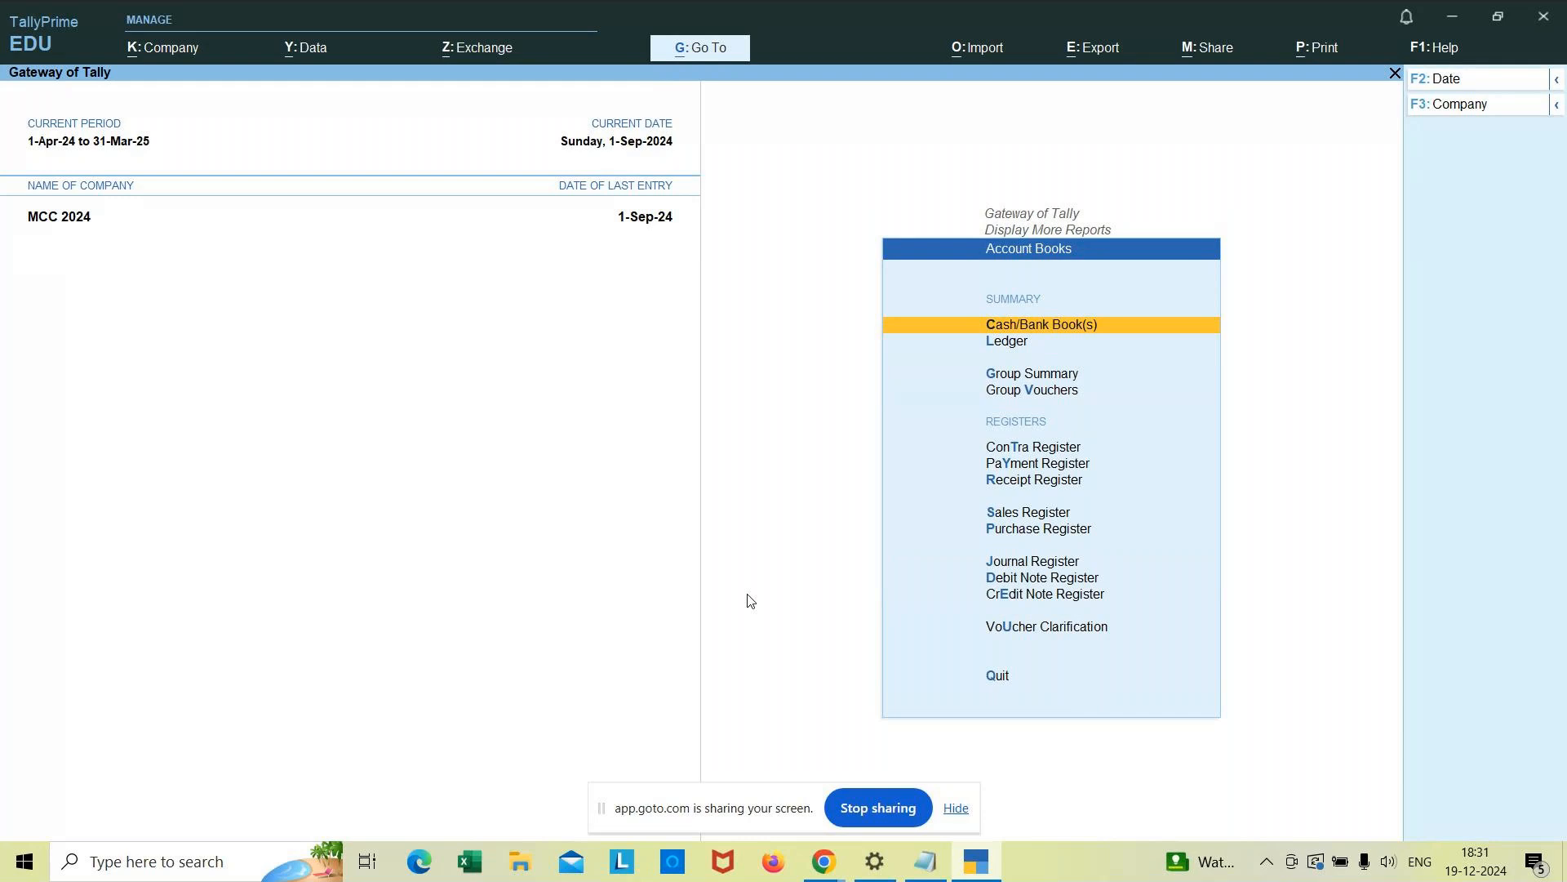
# Step: Review the closing balances in the Cash/Bank Books, then close the reports and return to the Gateway of Tally
pyautogui.press('Return')
pyautogui.press('Down')
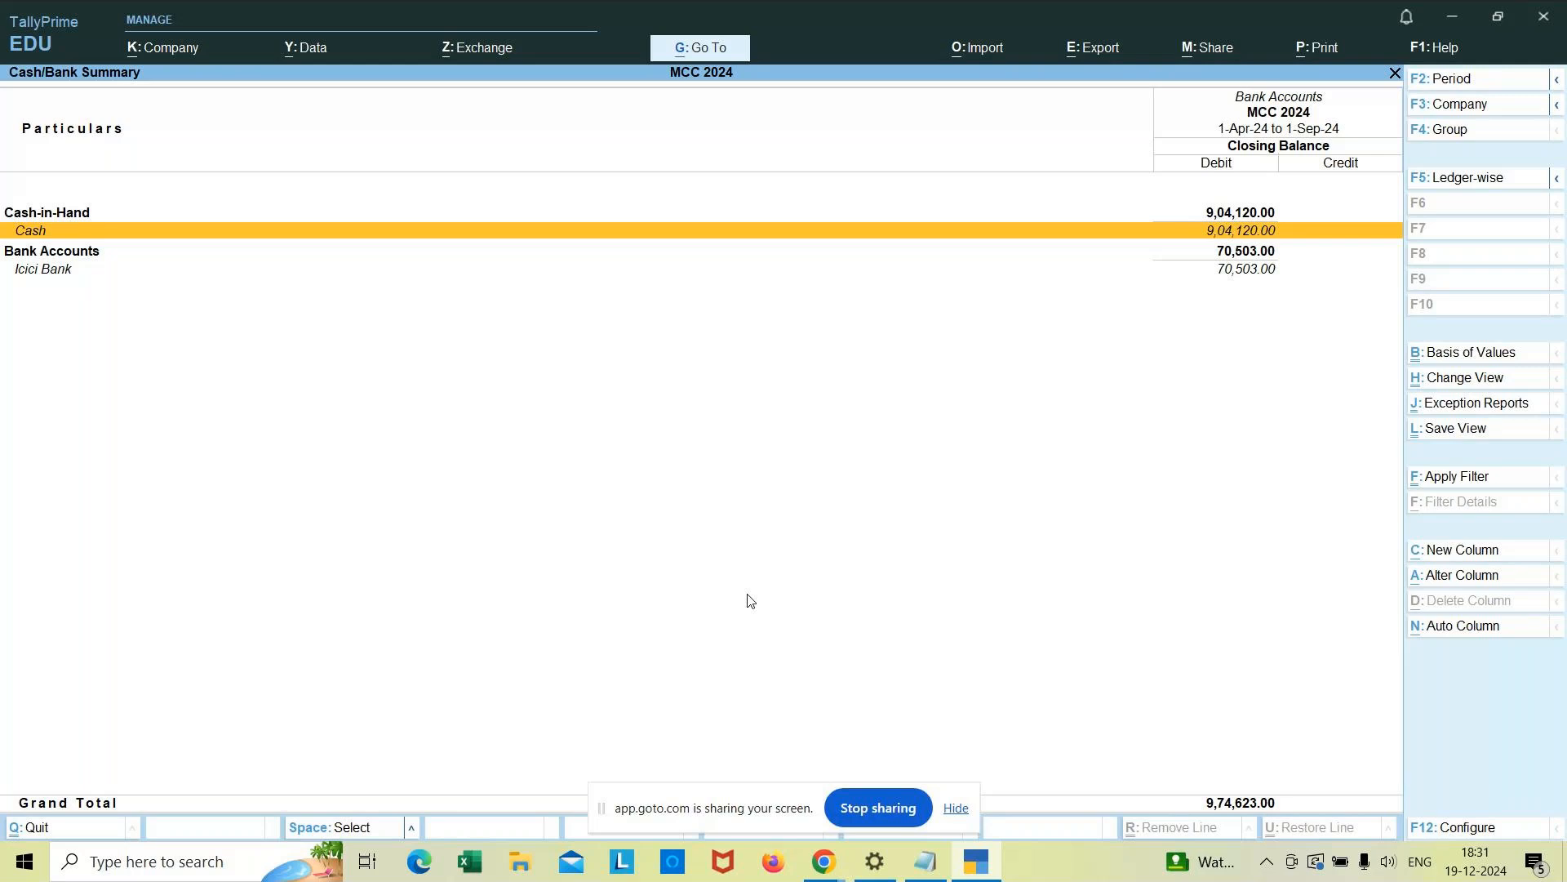
pyautogui.press('Escape')
pyautogui.press('Escape')
pyautogui.press('Escape')
pyautogui.press('Escape')
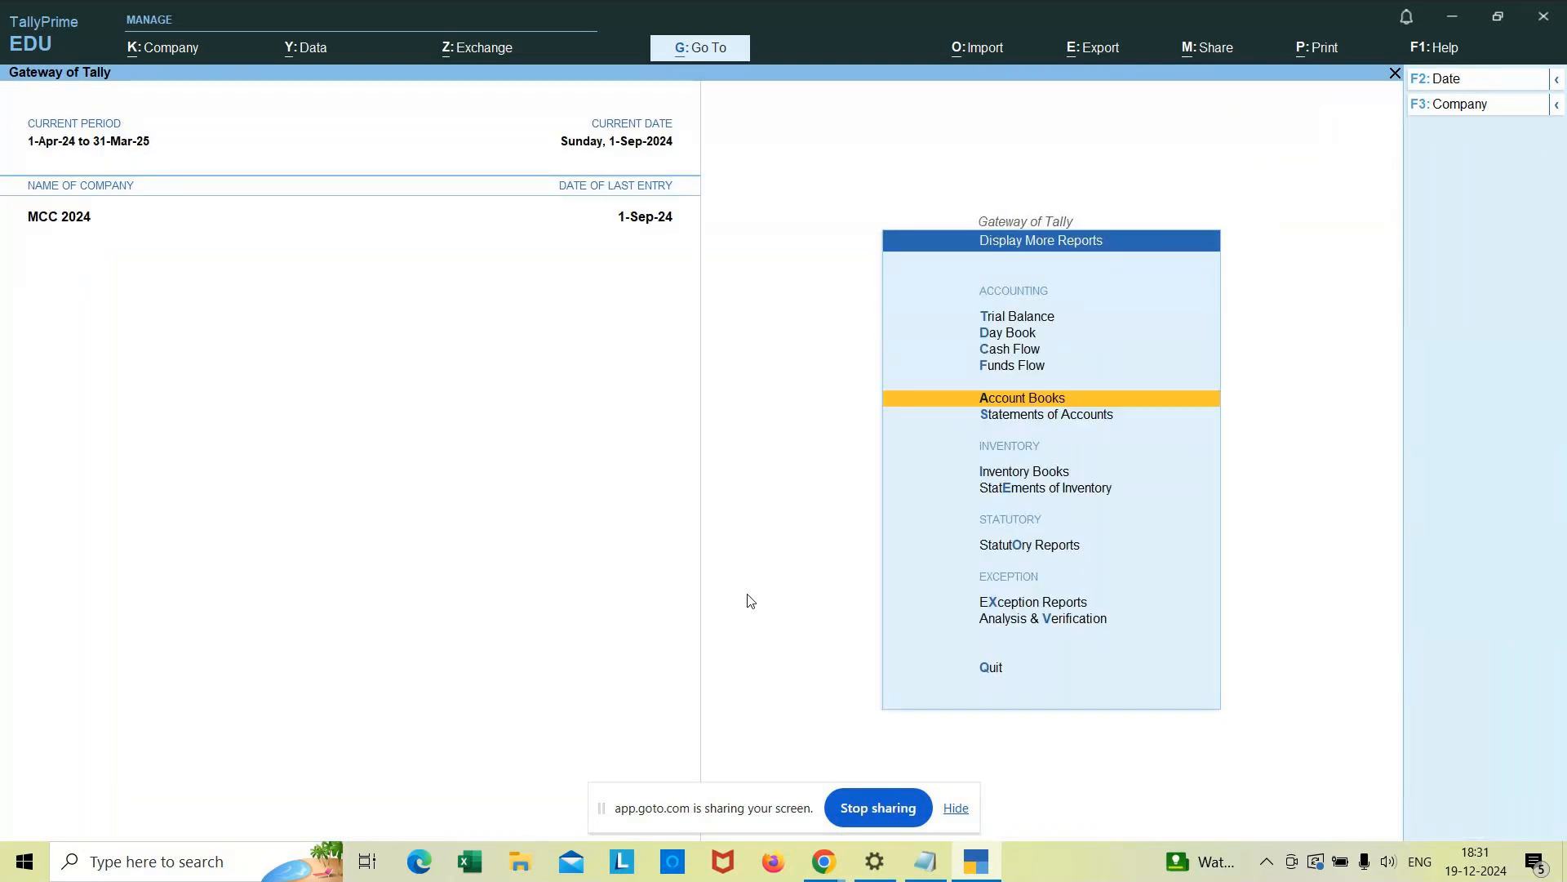
pyautogui.press('n')
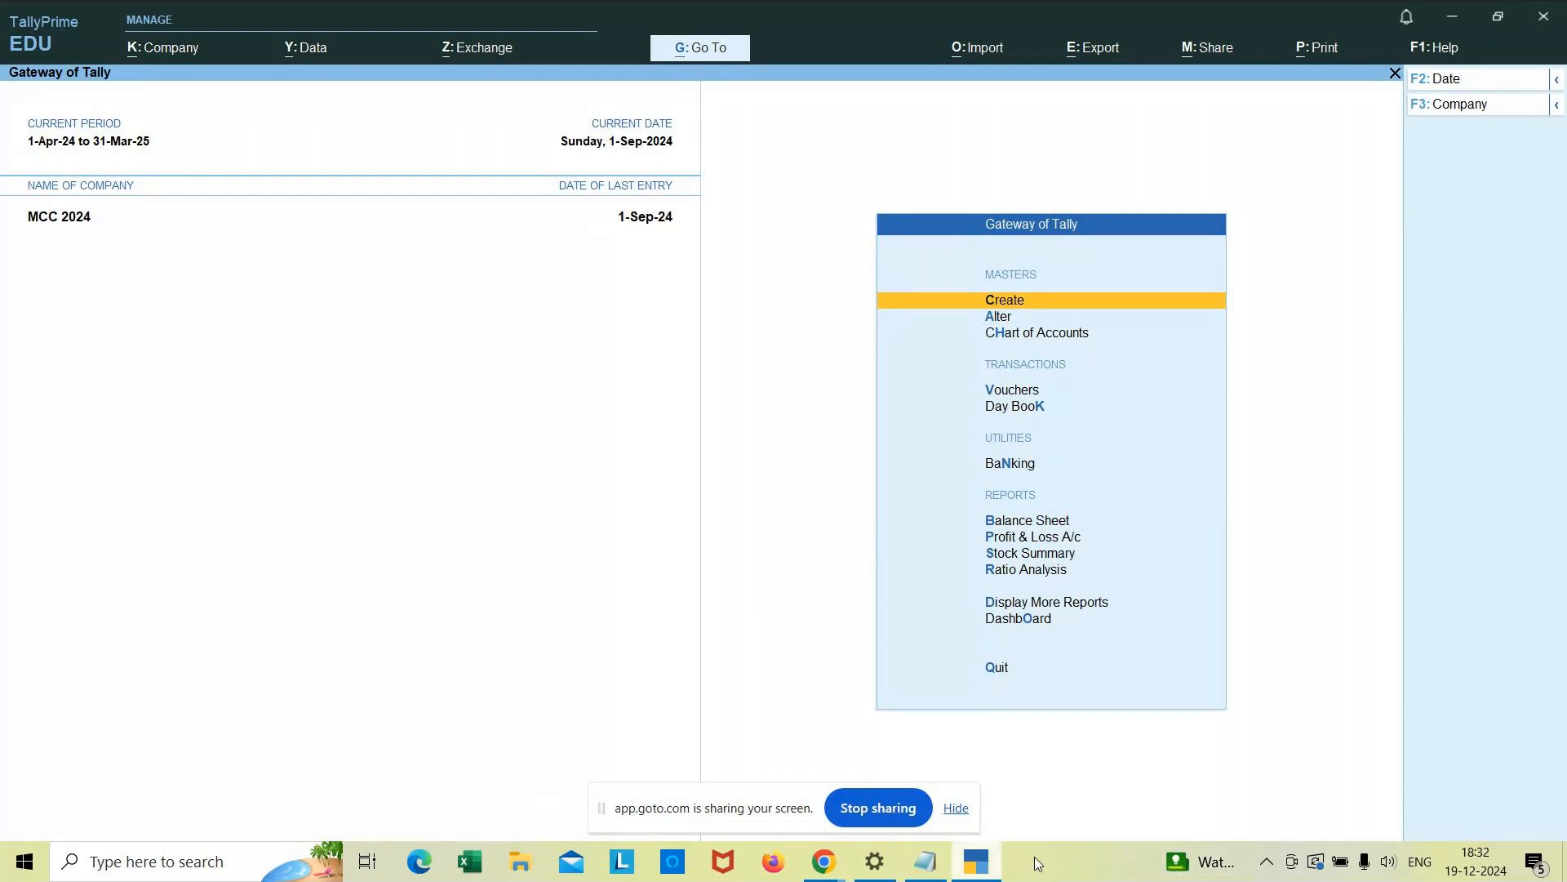
# Step: Switch to the Tally note MCC file in Notepad and add the heading "Interstate sale Example" with an item beginning "1. Sold" below it
pyautogui.click(920, 871)
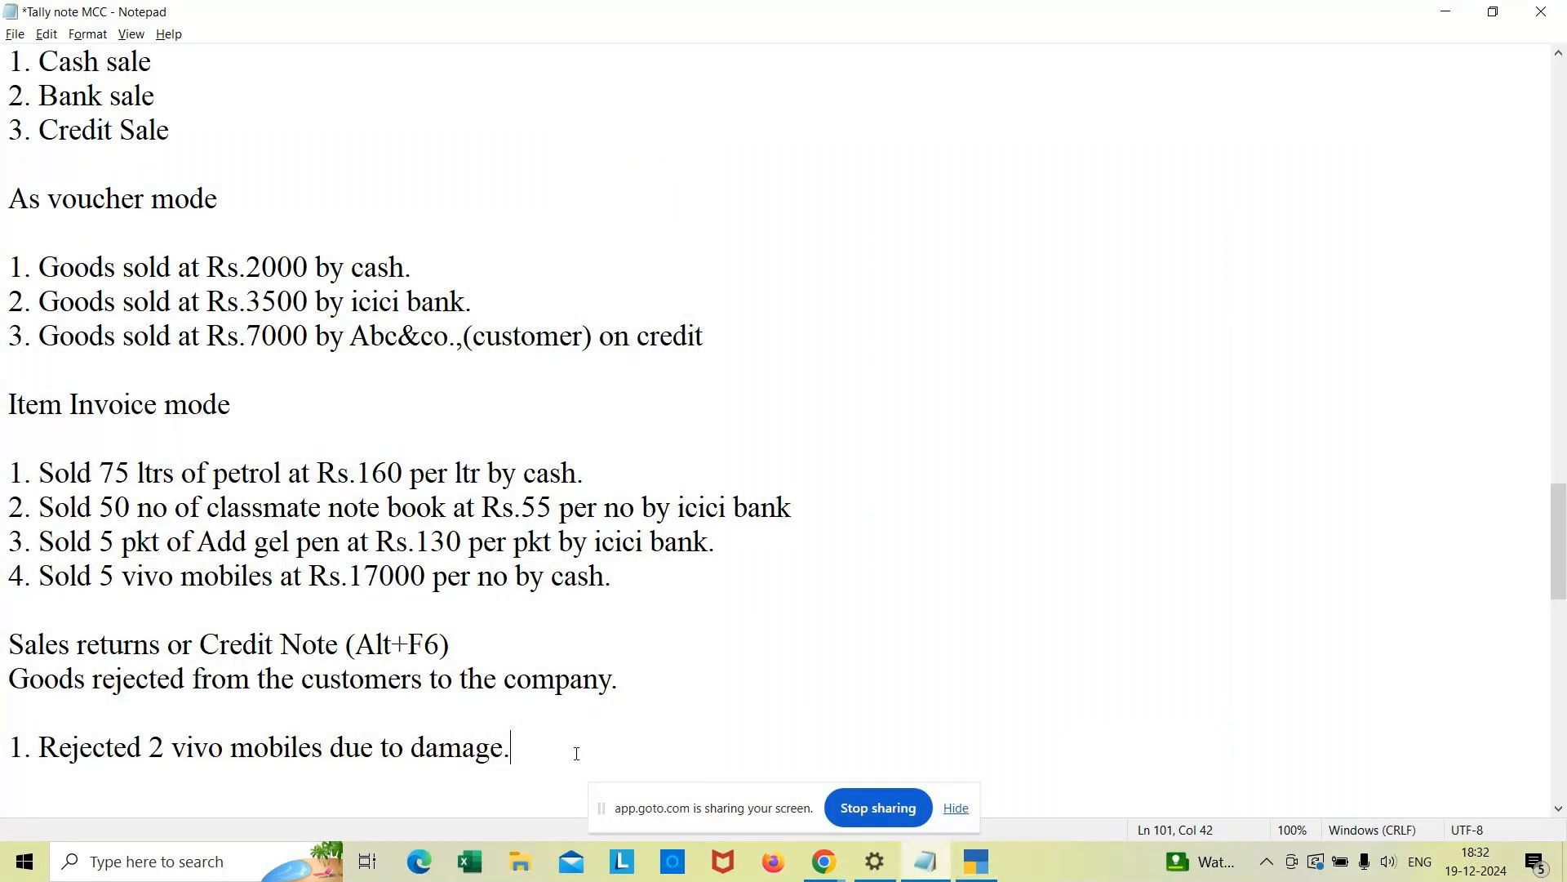
pyautogui.press('Return')
pyautogui.press('Return')
pyautogui.press('Return')
pyautogui.write('Inter')
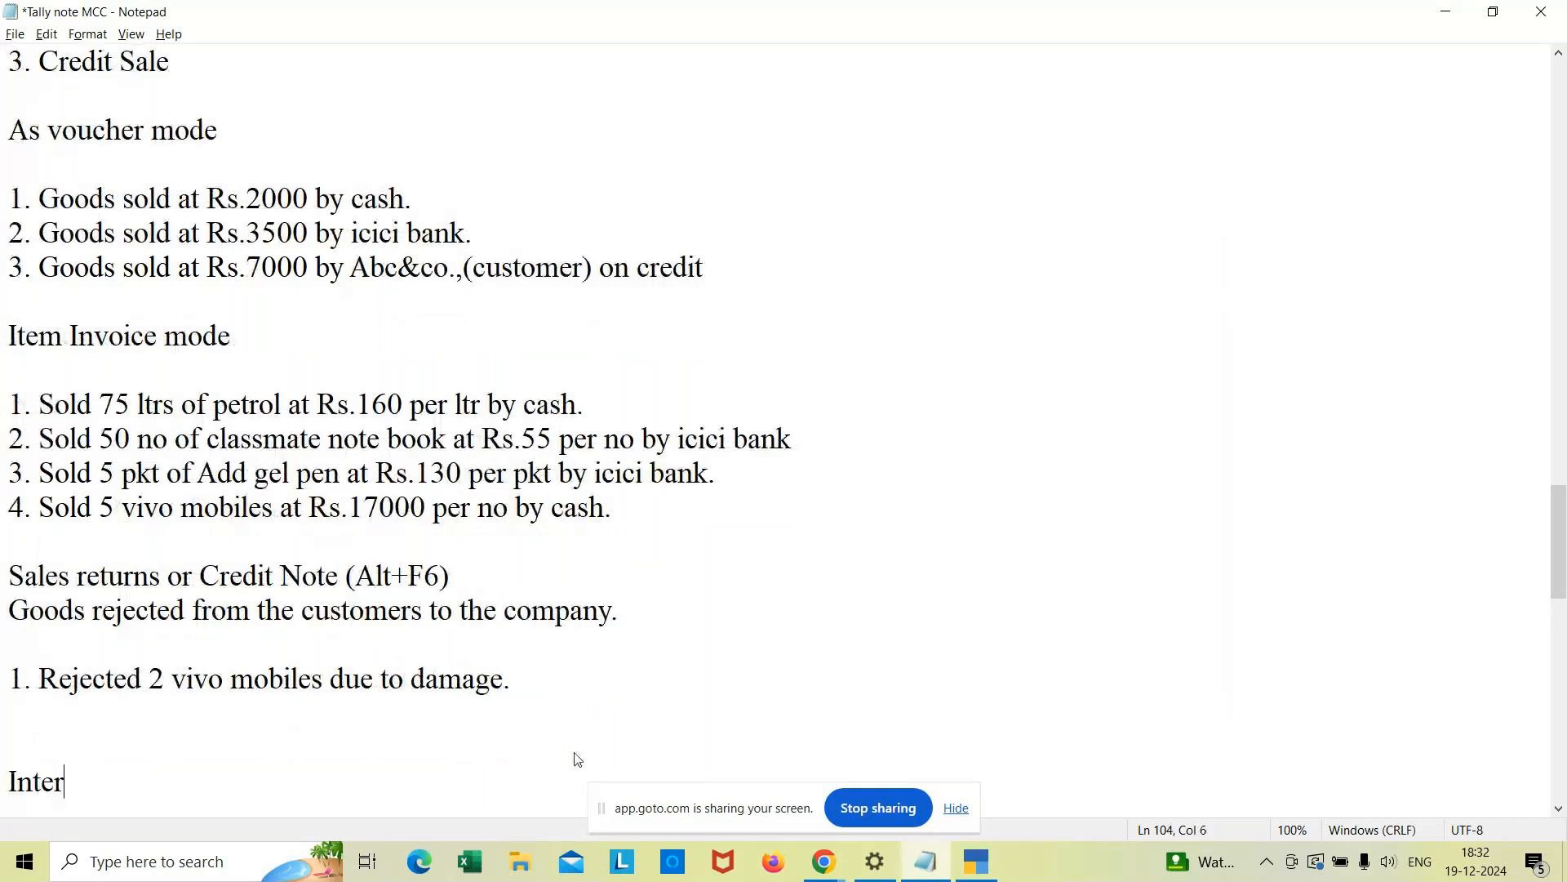
pyautogui.write('state sale ')
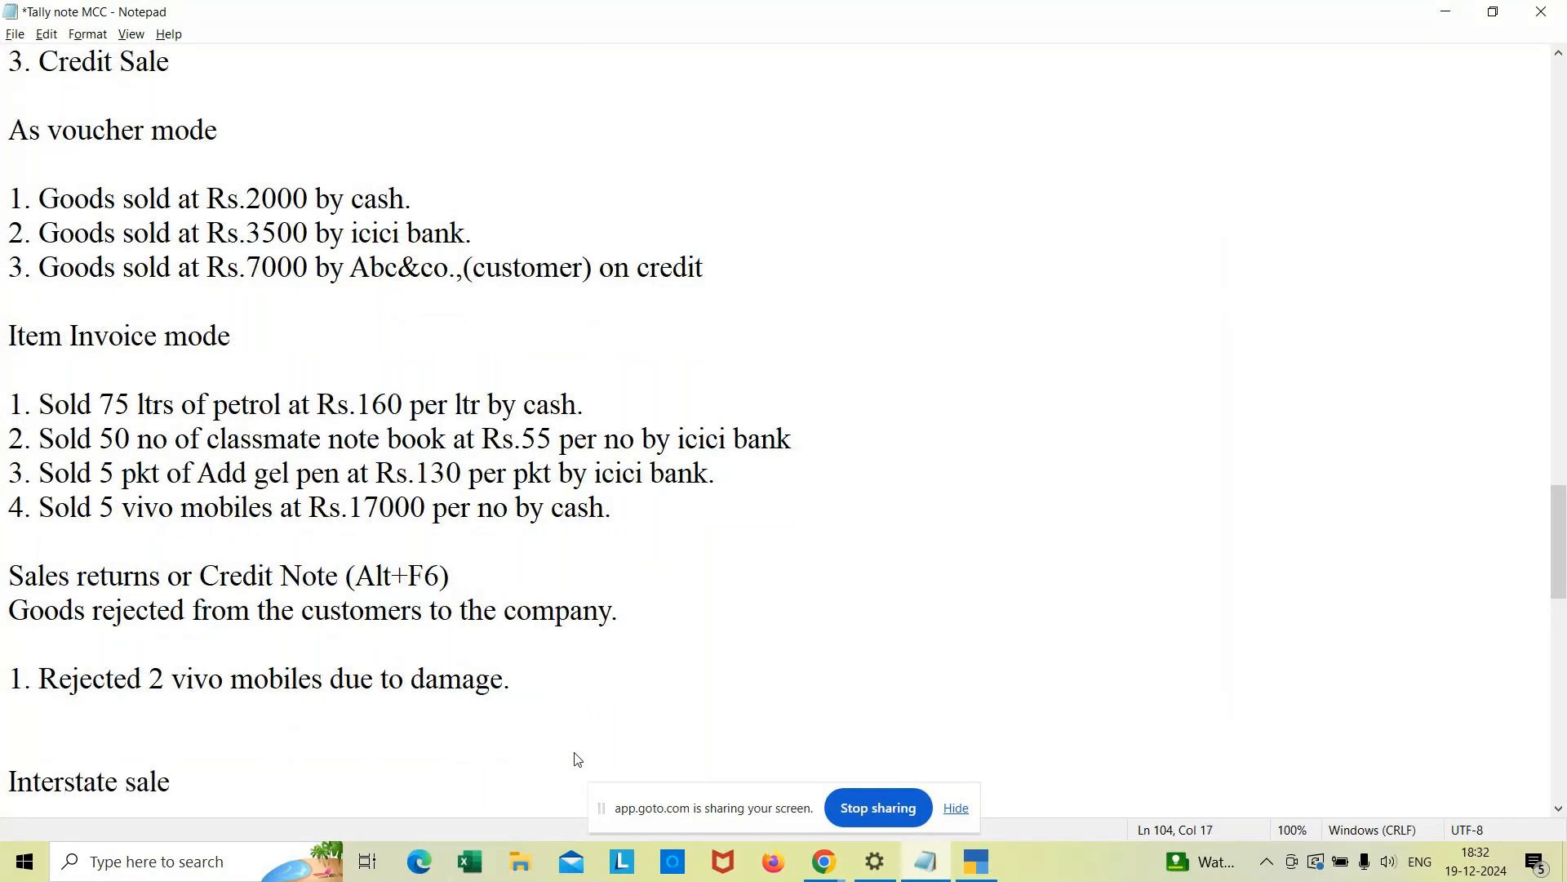
pyautogui.write('Example')
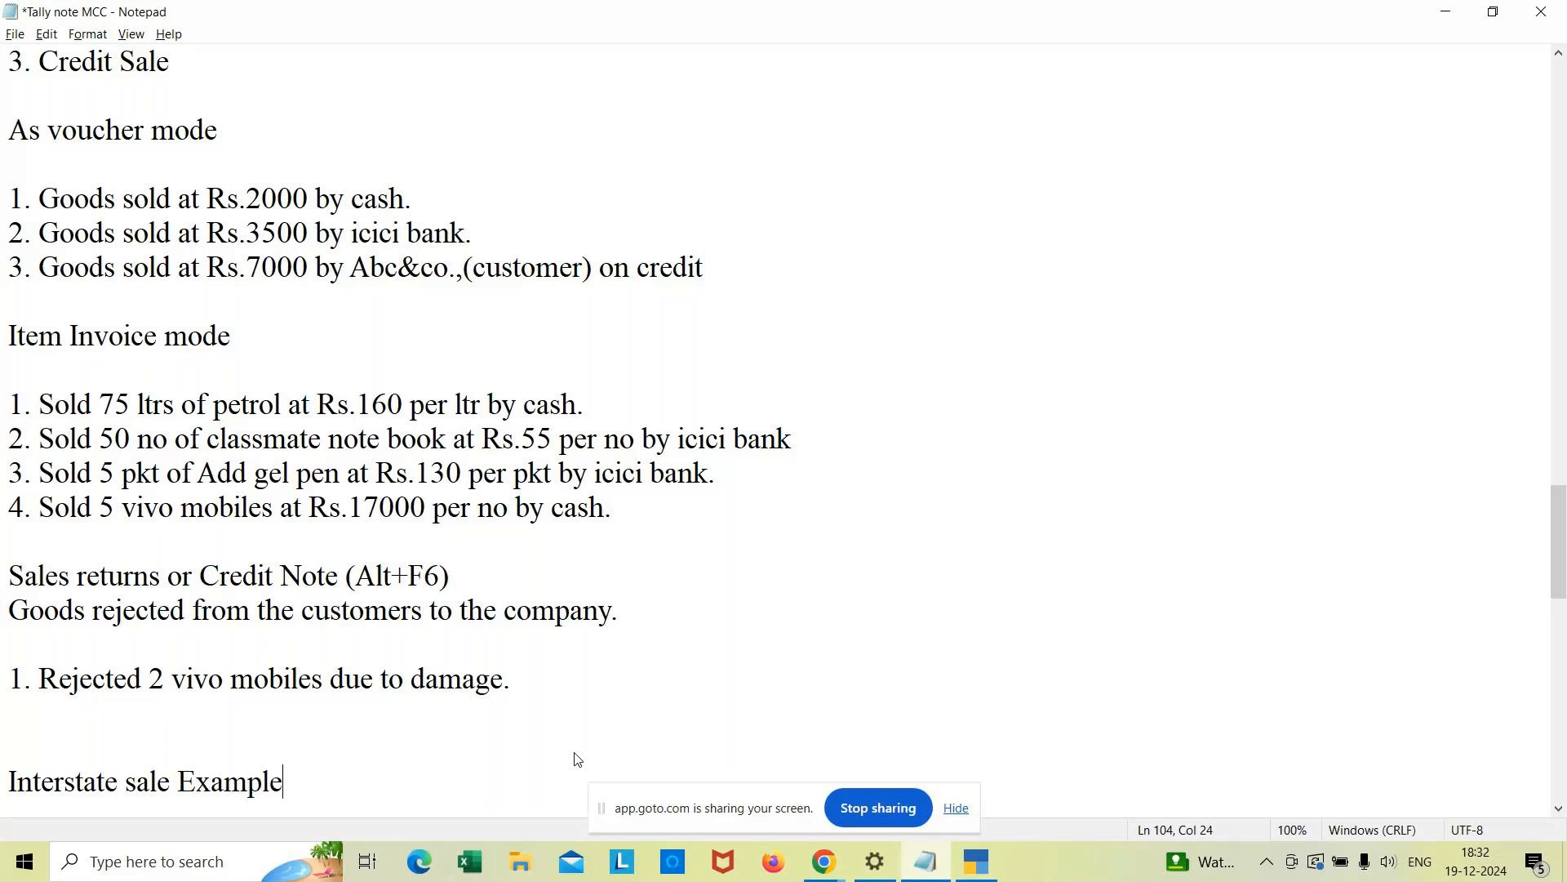
pyautogui.press('Return')
pyautogui.press('Return')
pyautogui.write('1. Sold')
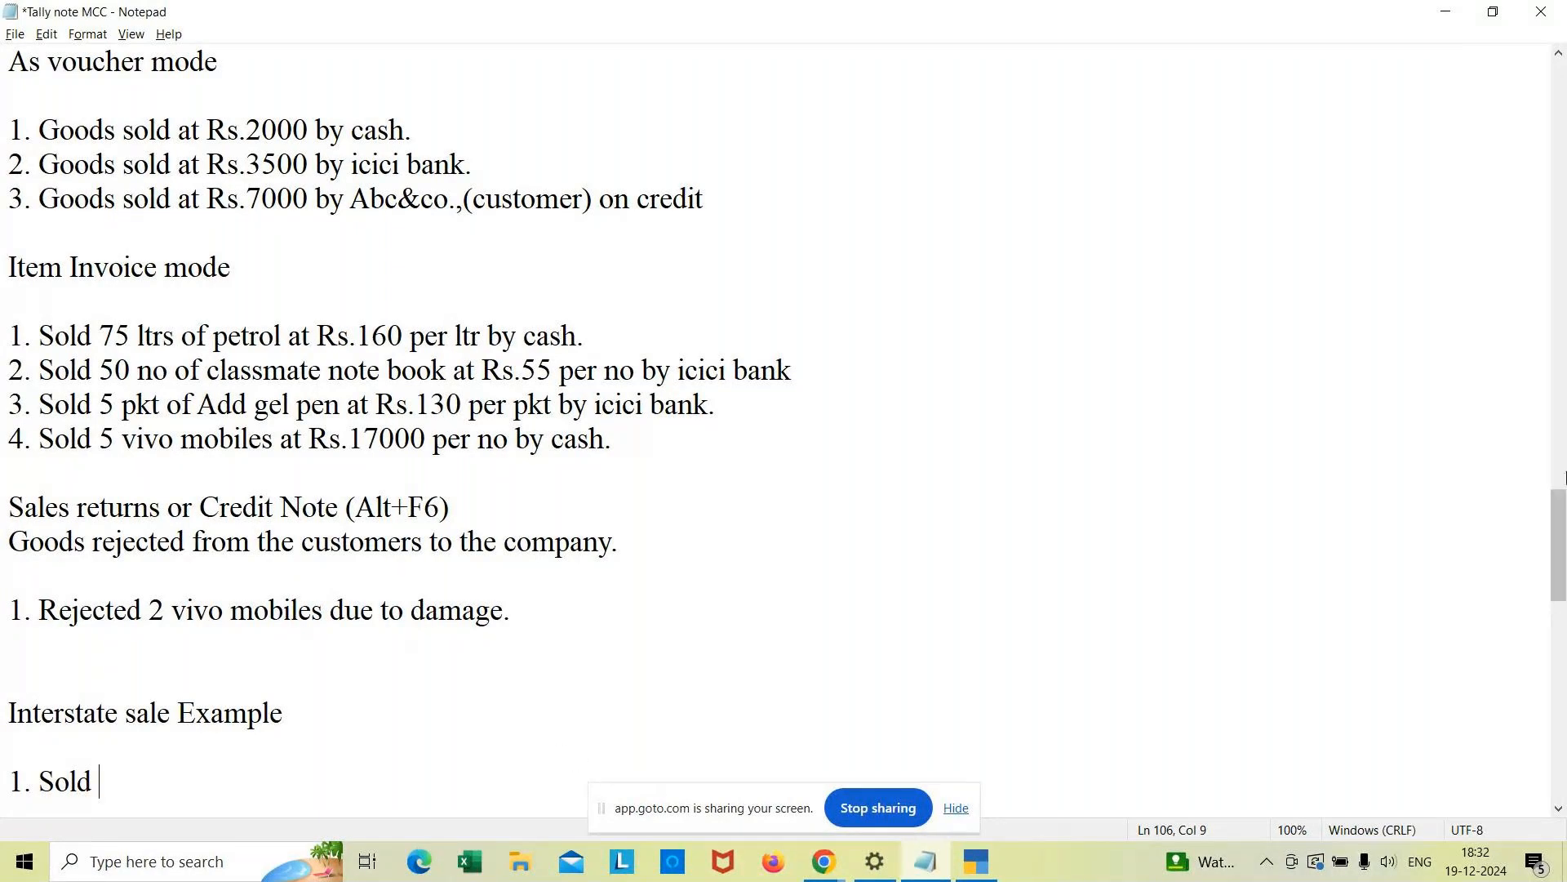
# Step: Look through the earlier notes up to the IGST purchase from the interstate supplier and return to the new interstate sale item
pyautogui.click(1558, 54)
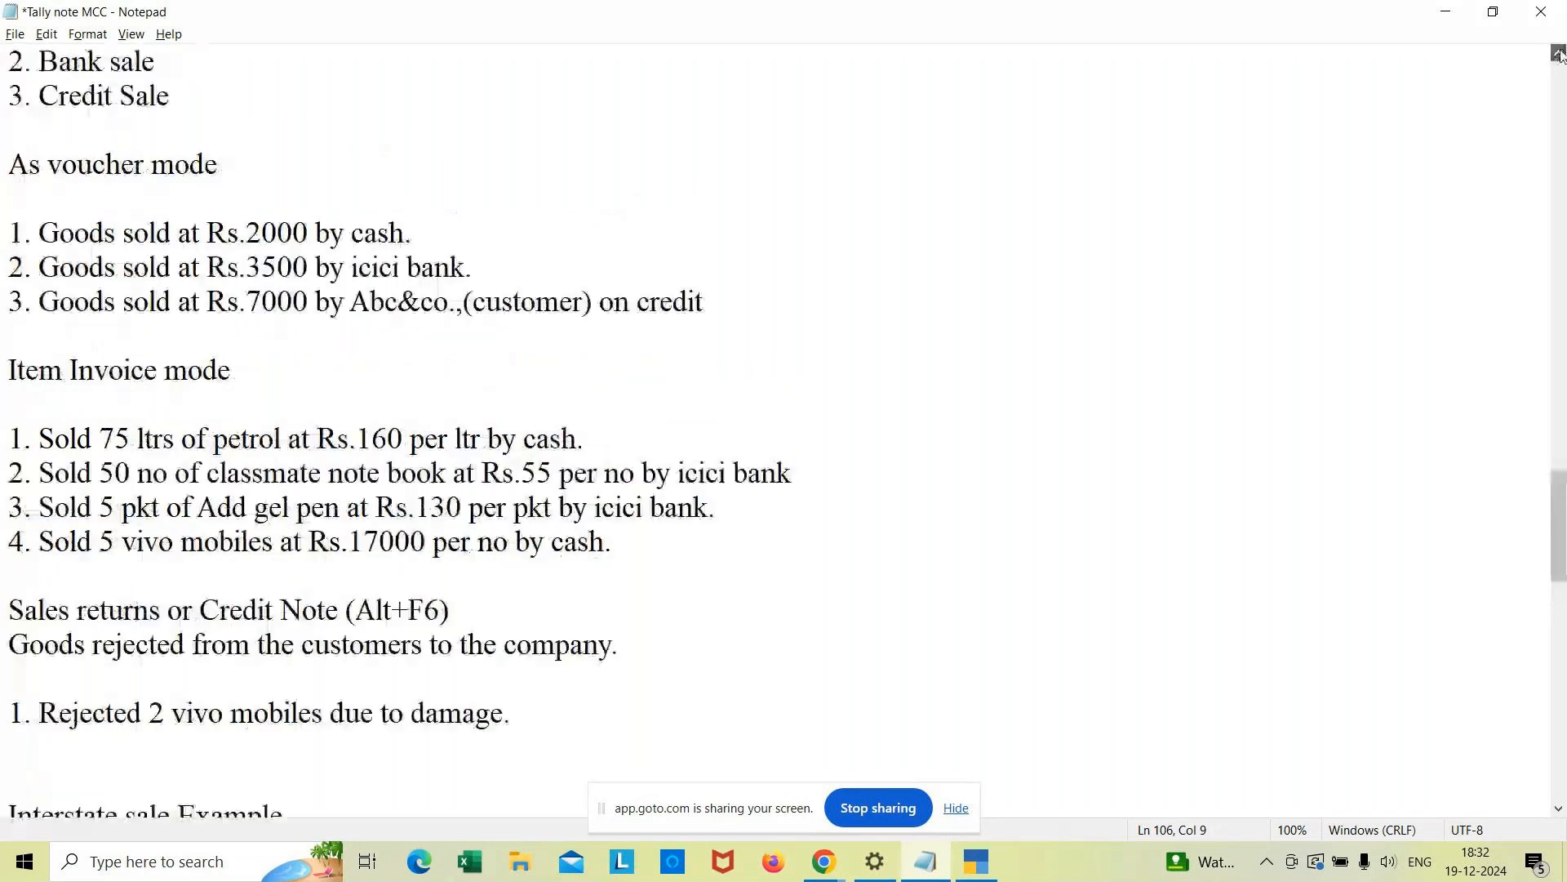
pyautogui.click(1559, 53)
pyautogui.click(1559, 53)
pyautogui.click(1558, 53)
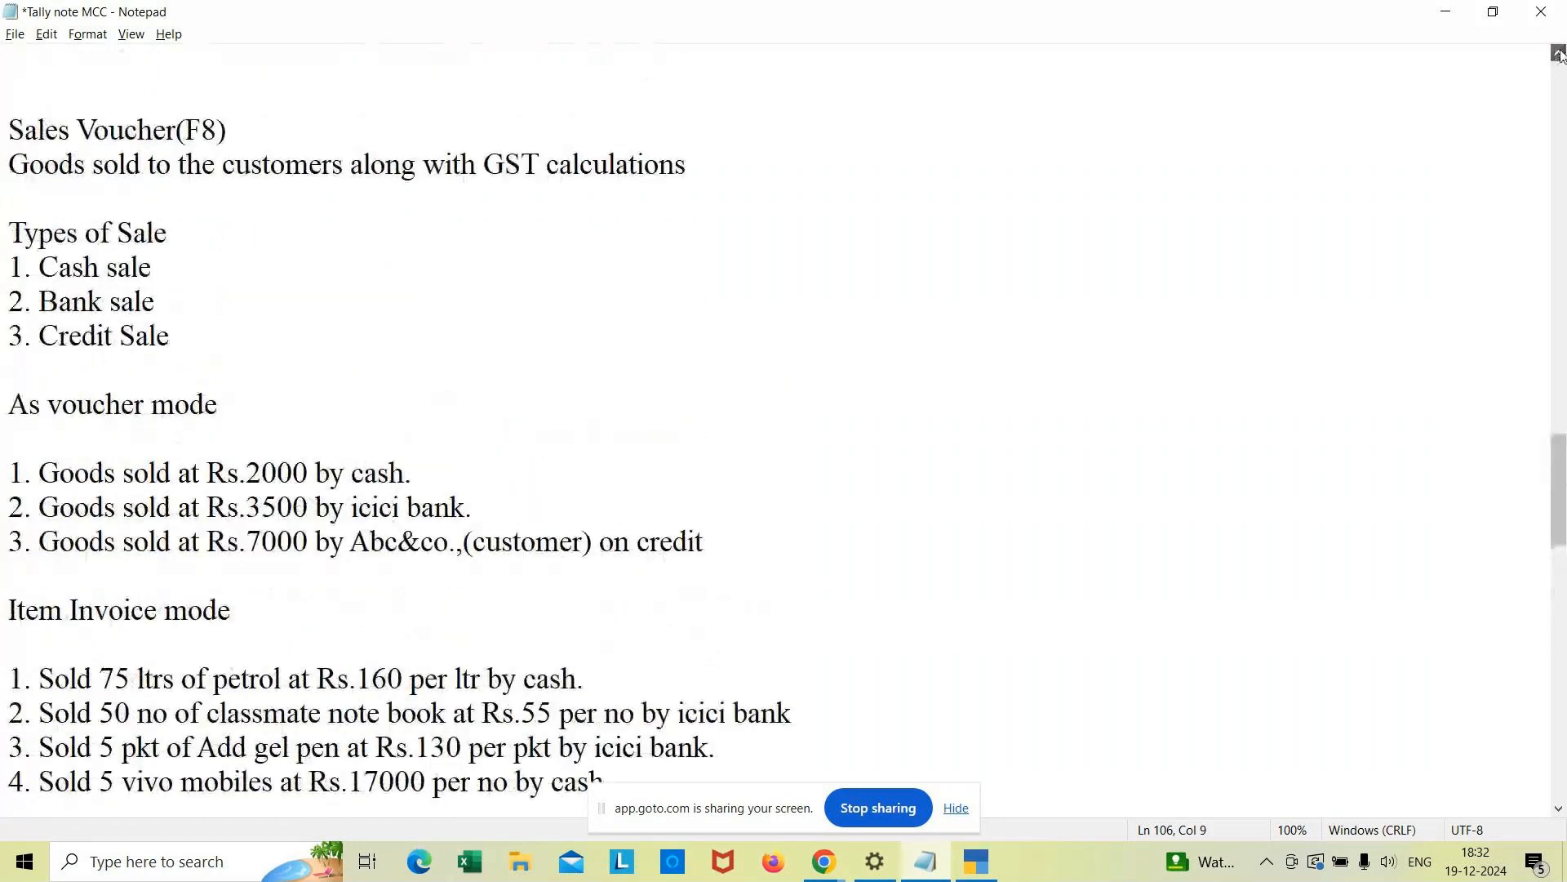
pyautogui.click(1558, 53)
pyautogui.click(1558, 53)
pyautogui.click(1558, 53)
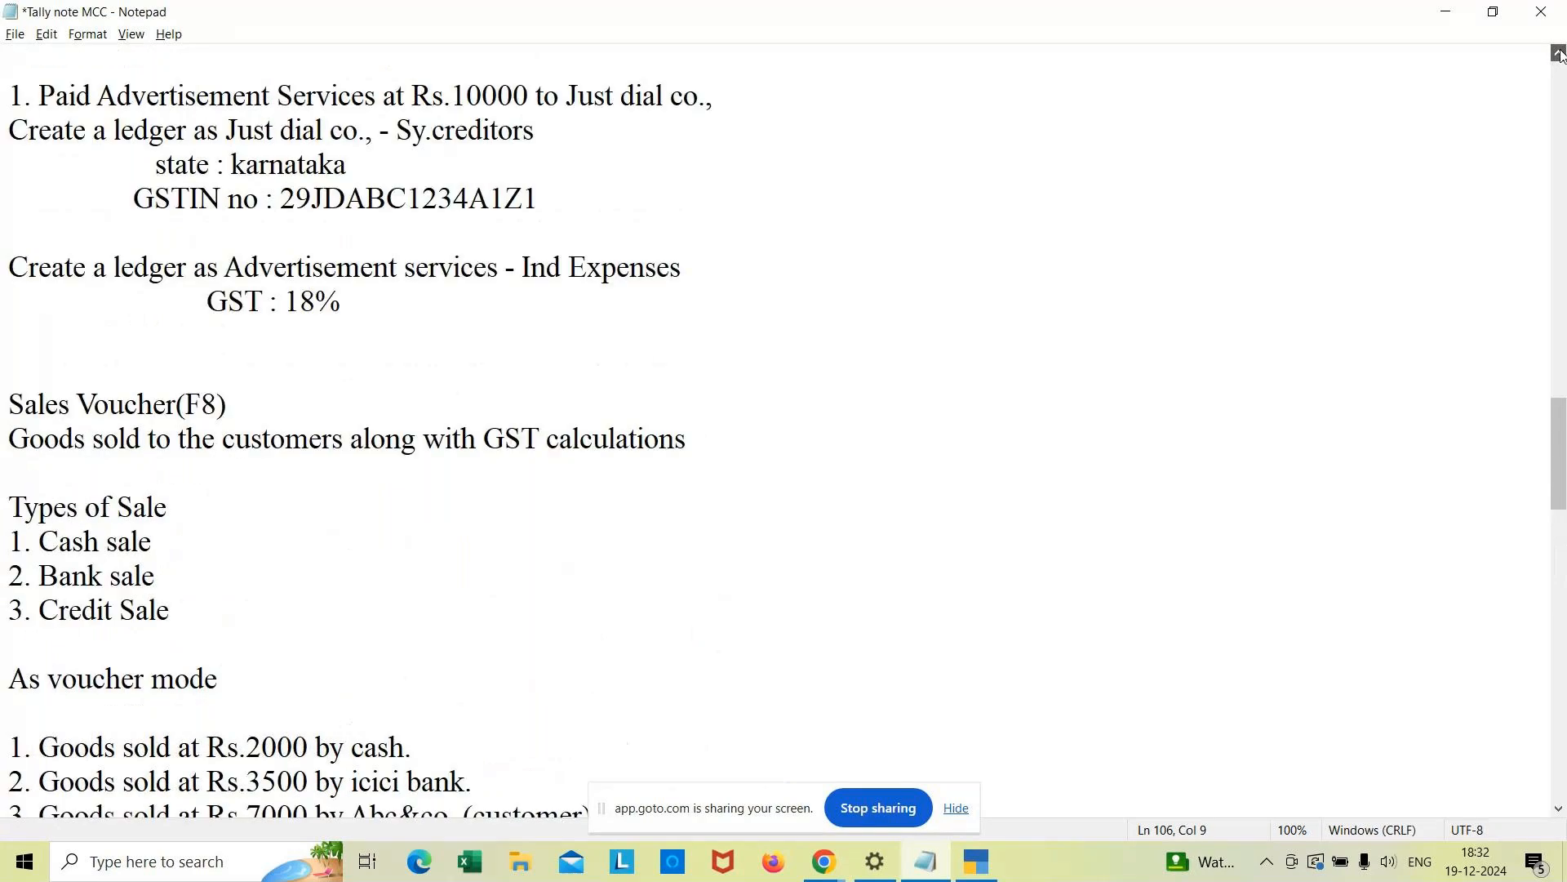
pyautogui.click(1559, 53)
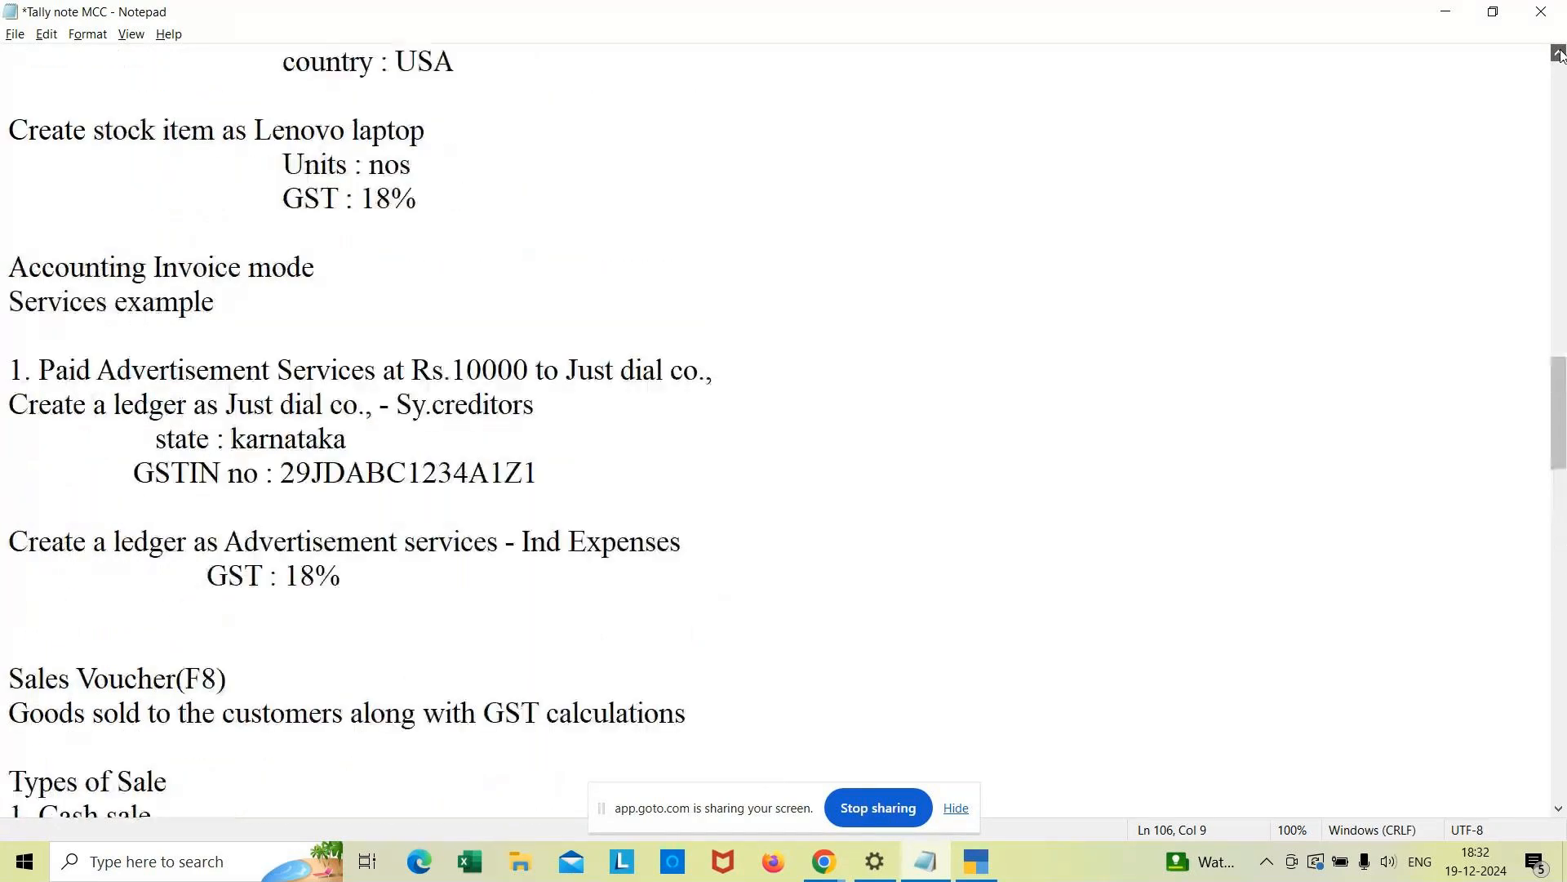
pyautogui.click(1559, 53)
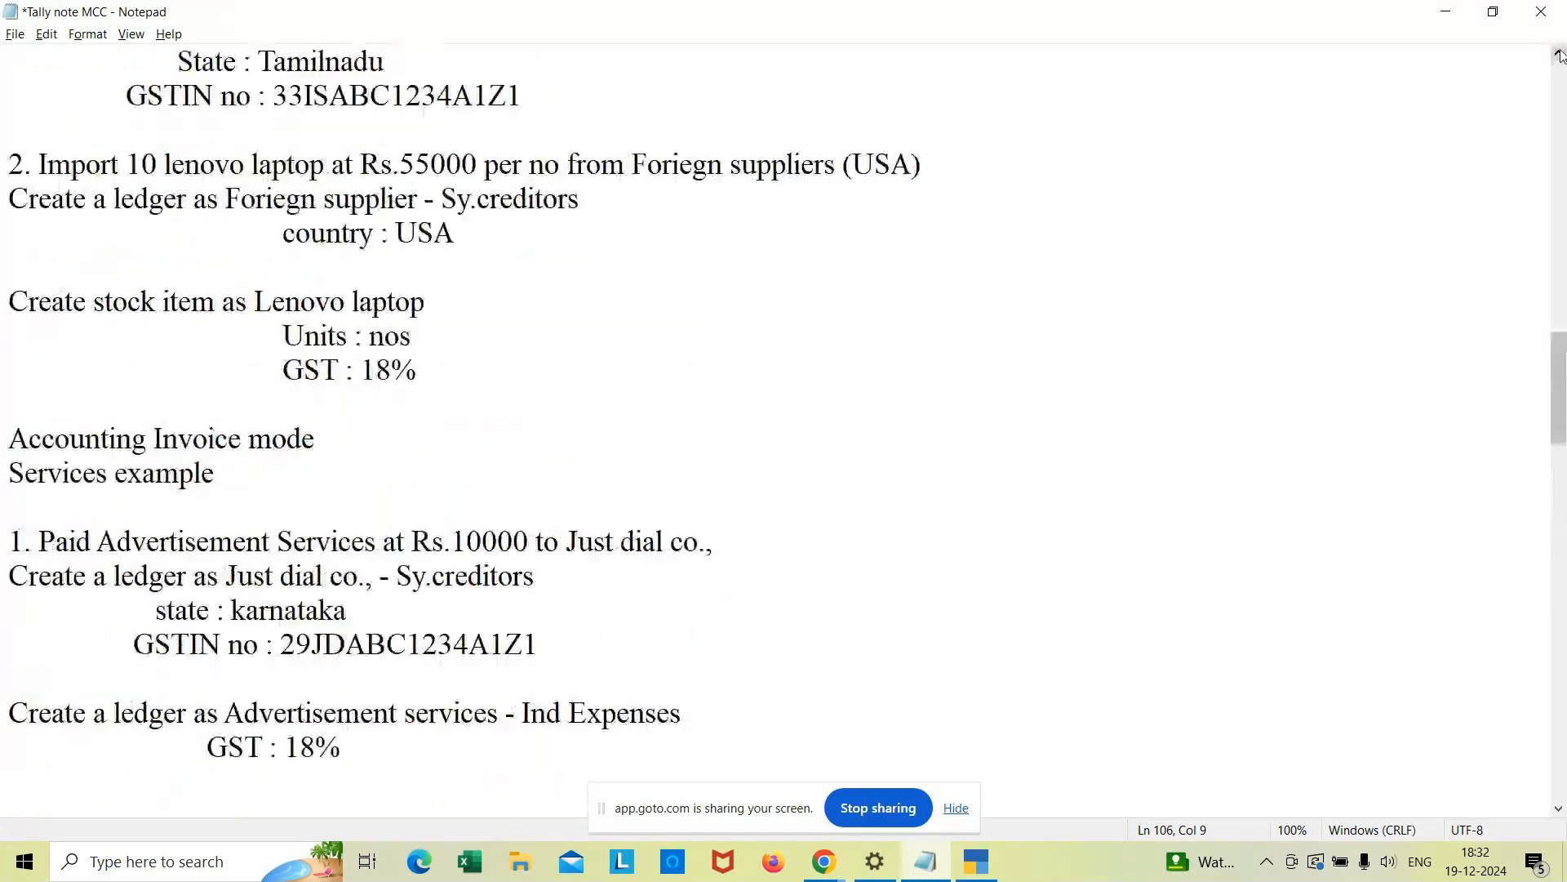
pyautogui.click(1559, 53)
pyautogui.click(1558, 53)
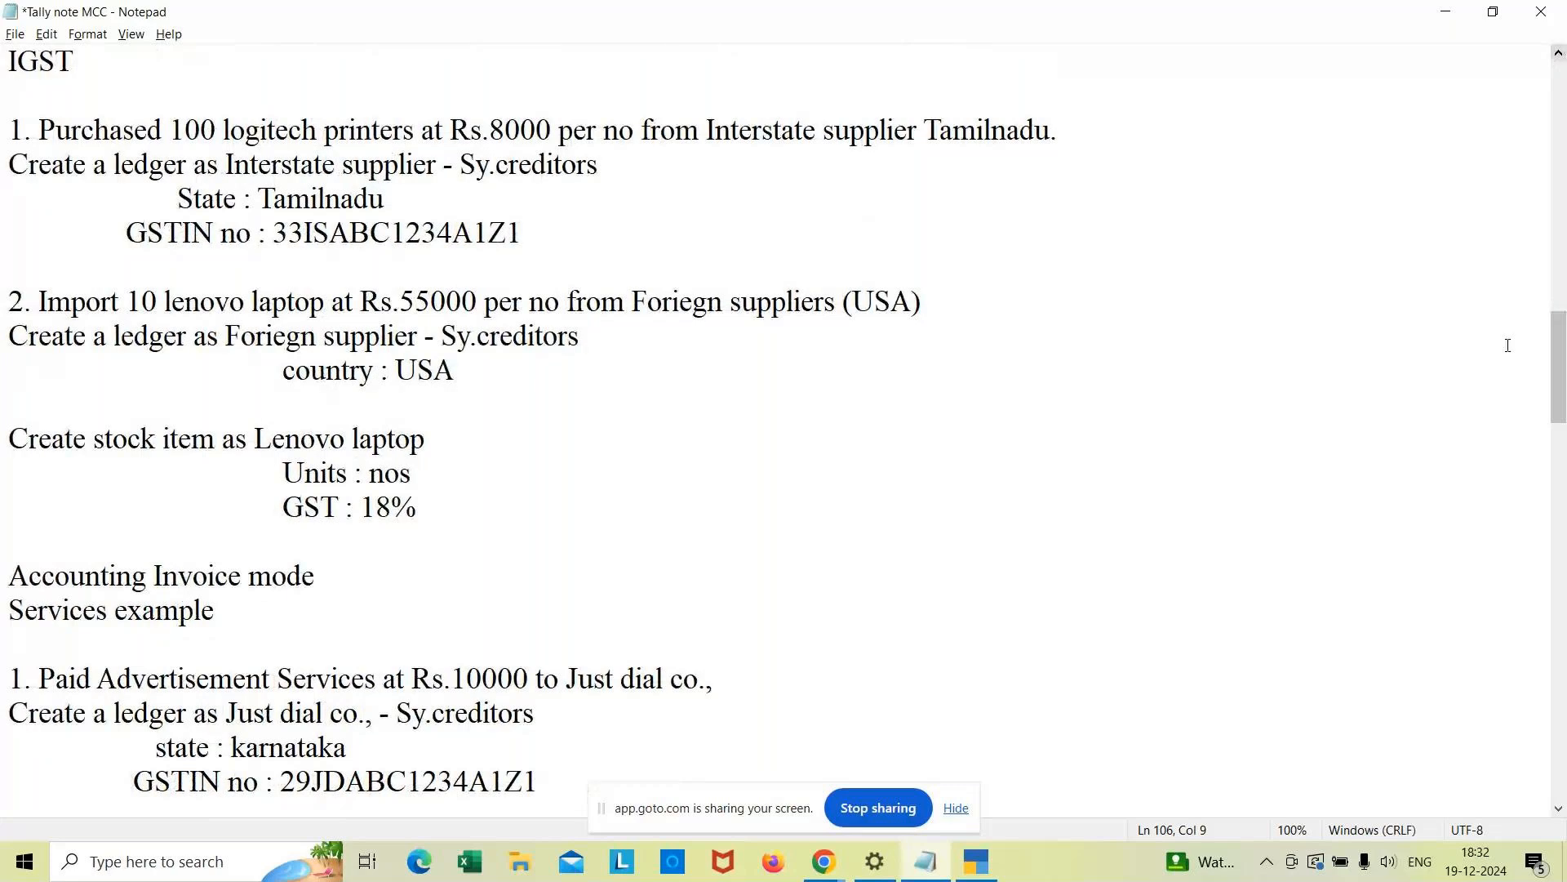
pyautogui.moveTo(1560, 364); pyautogui.dragTo(1561, 736)
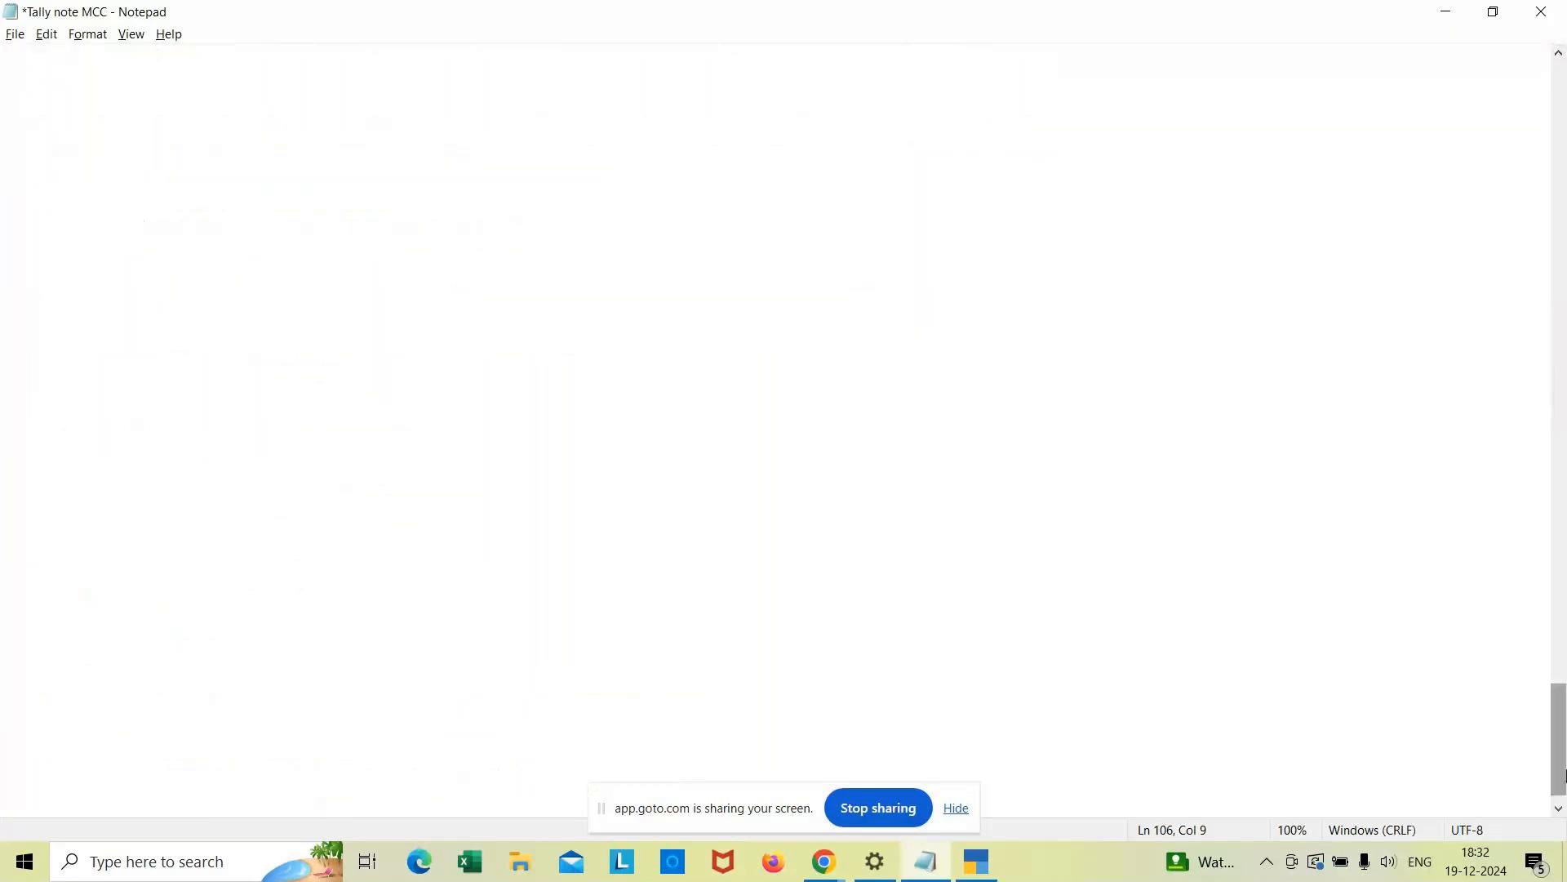
pyautogui.click(1561, 609)
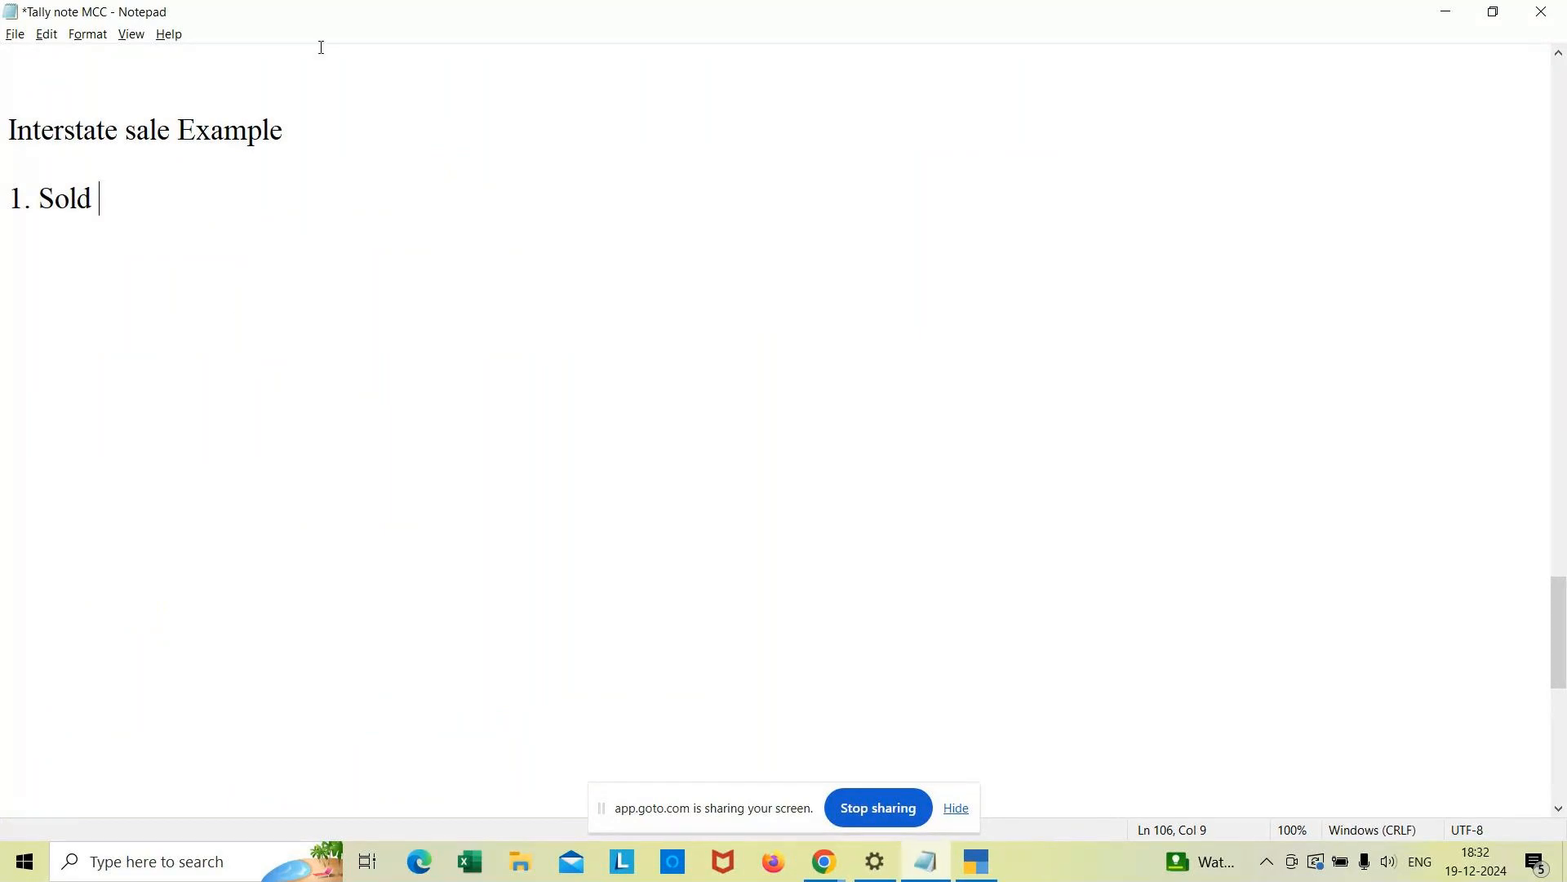
# Step: Change the word "sale" to "sales" in the interstate example heading and return to the end of the item line
pyautogui.click(170, 129)
pyautogui.write('s')
pyautogui.click(140, 205)
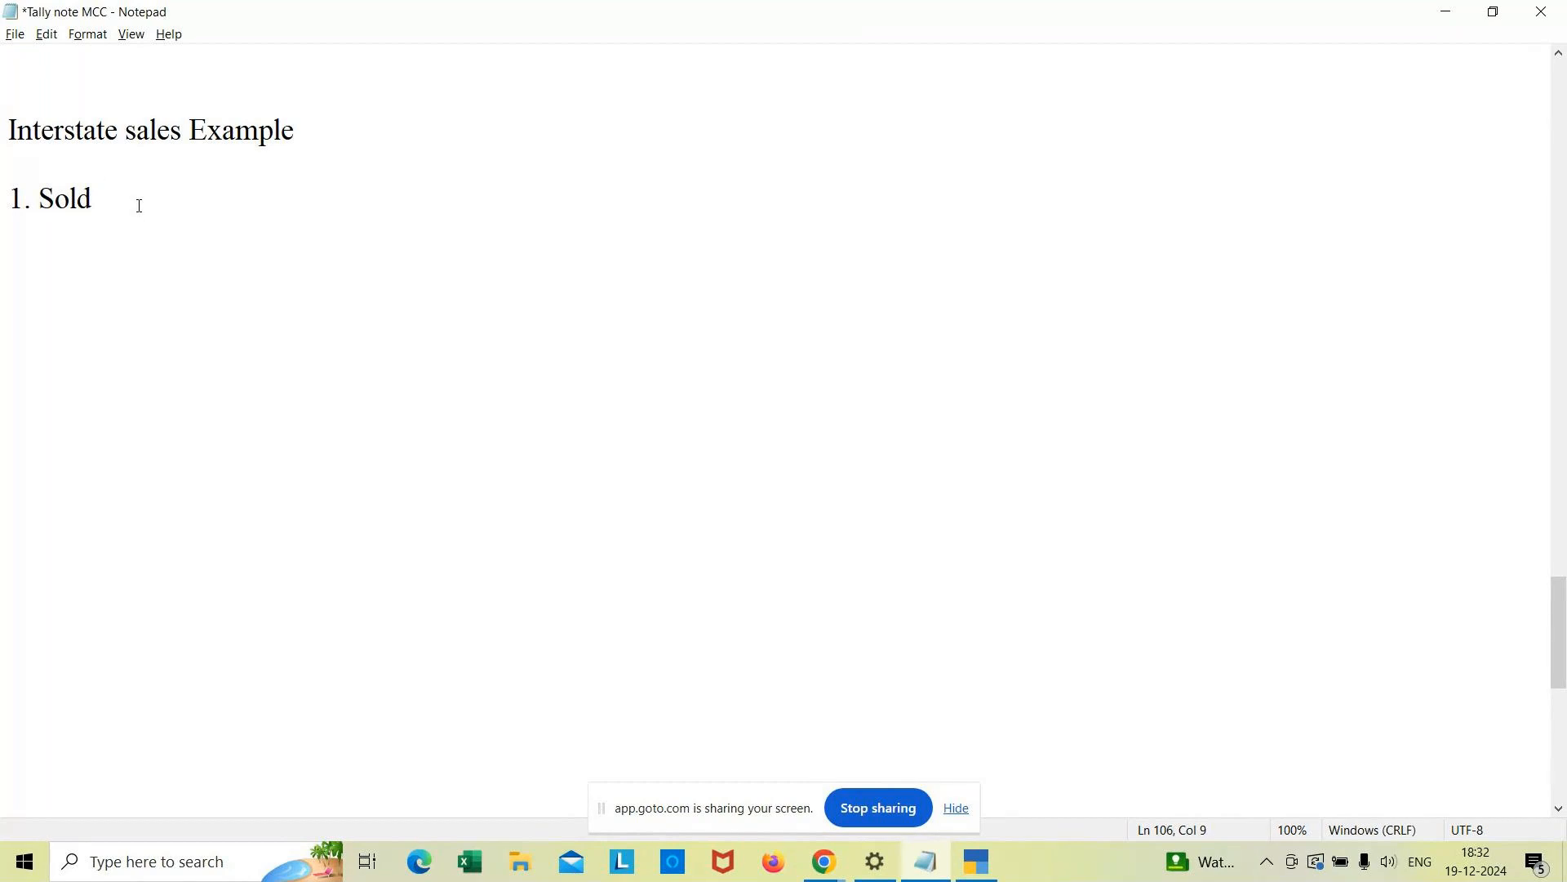
# Step: Continue the first item with "50 no of logitech printers at Rs."
pyautogui.write('50 no')
pyautogui.write('s pf')
pyautogui.press('BackSpace')
pyautogui.press('BackSpace')
pyautogui.press('BackSpace')
pyautogui.press('BackSpace')
pyautogui.write('of logitech')
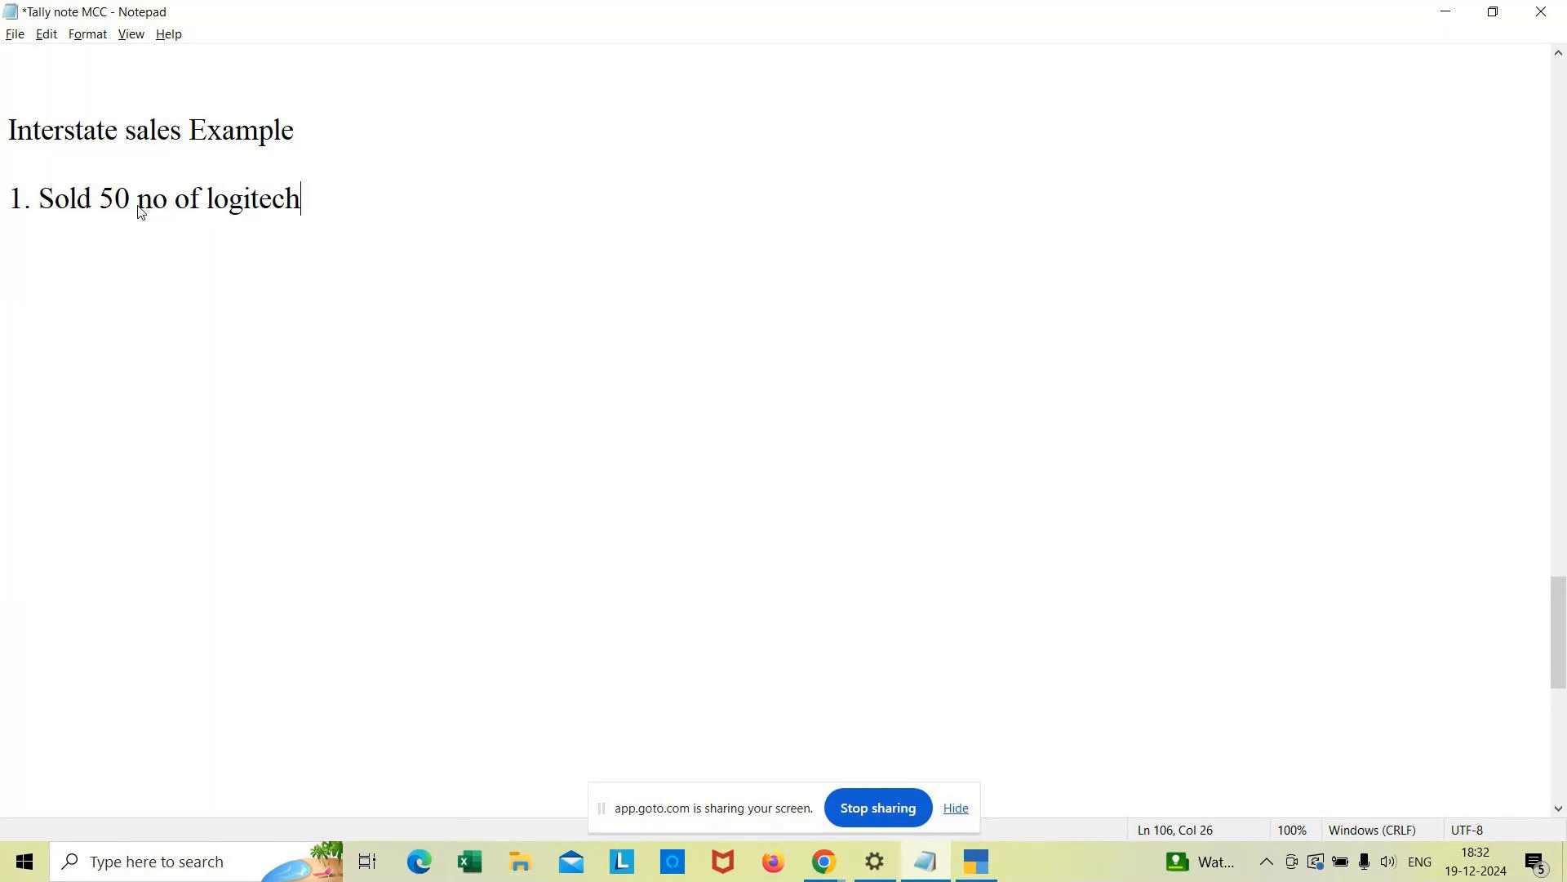
pyautogui.write(' printers at Rs.')
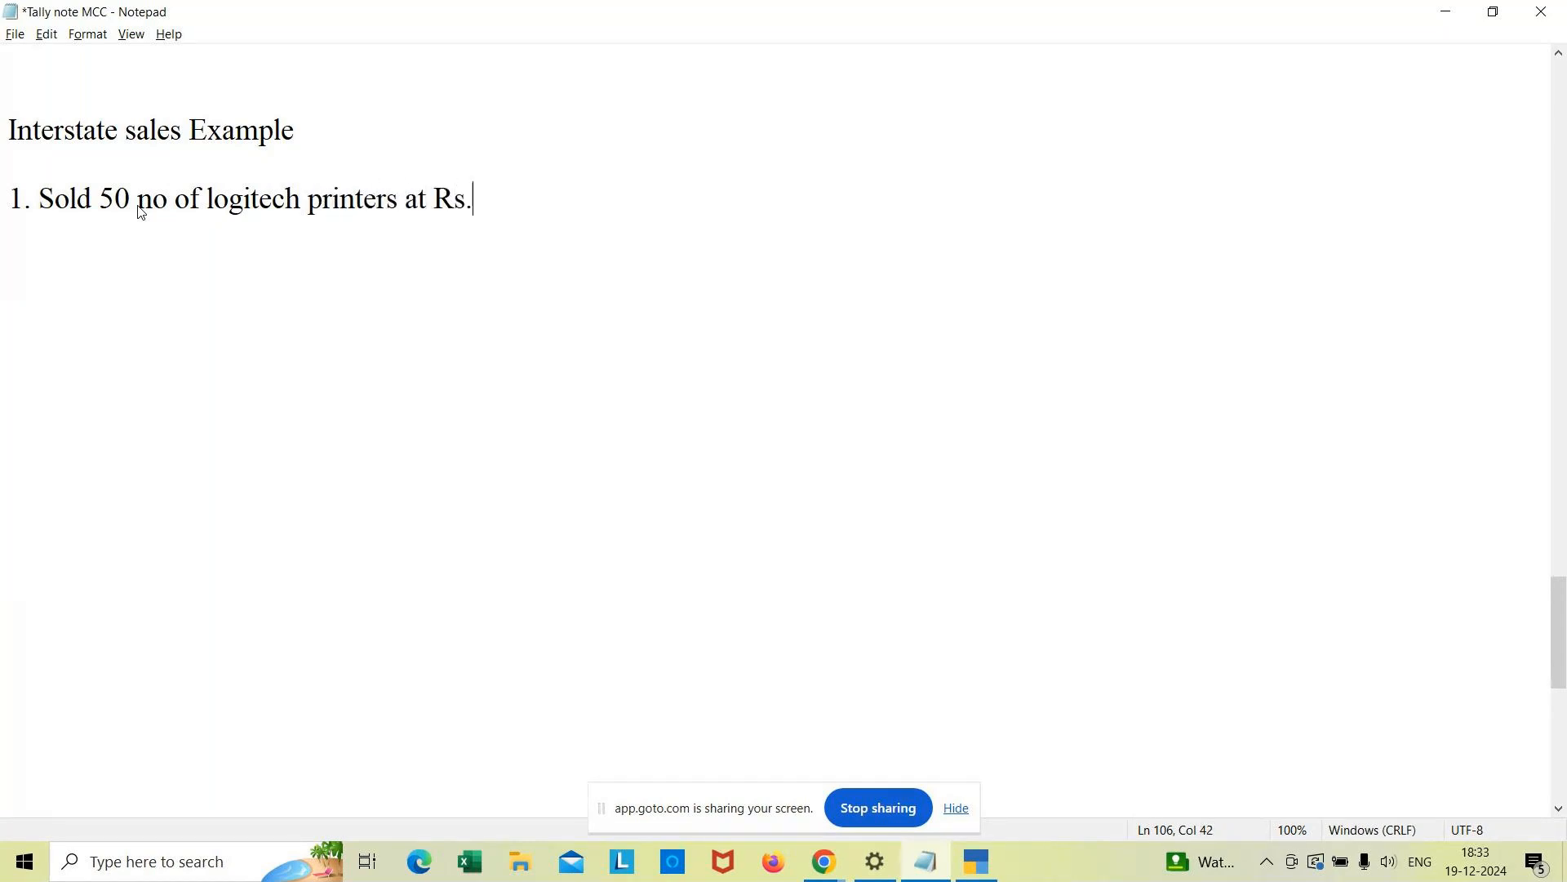
# Step: Complete the printer sale item with "8500 per no to Interstate customer Gujarat."
pyautogui.write('8500 per no to Interstate cut')
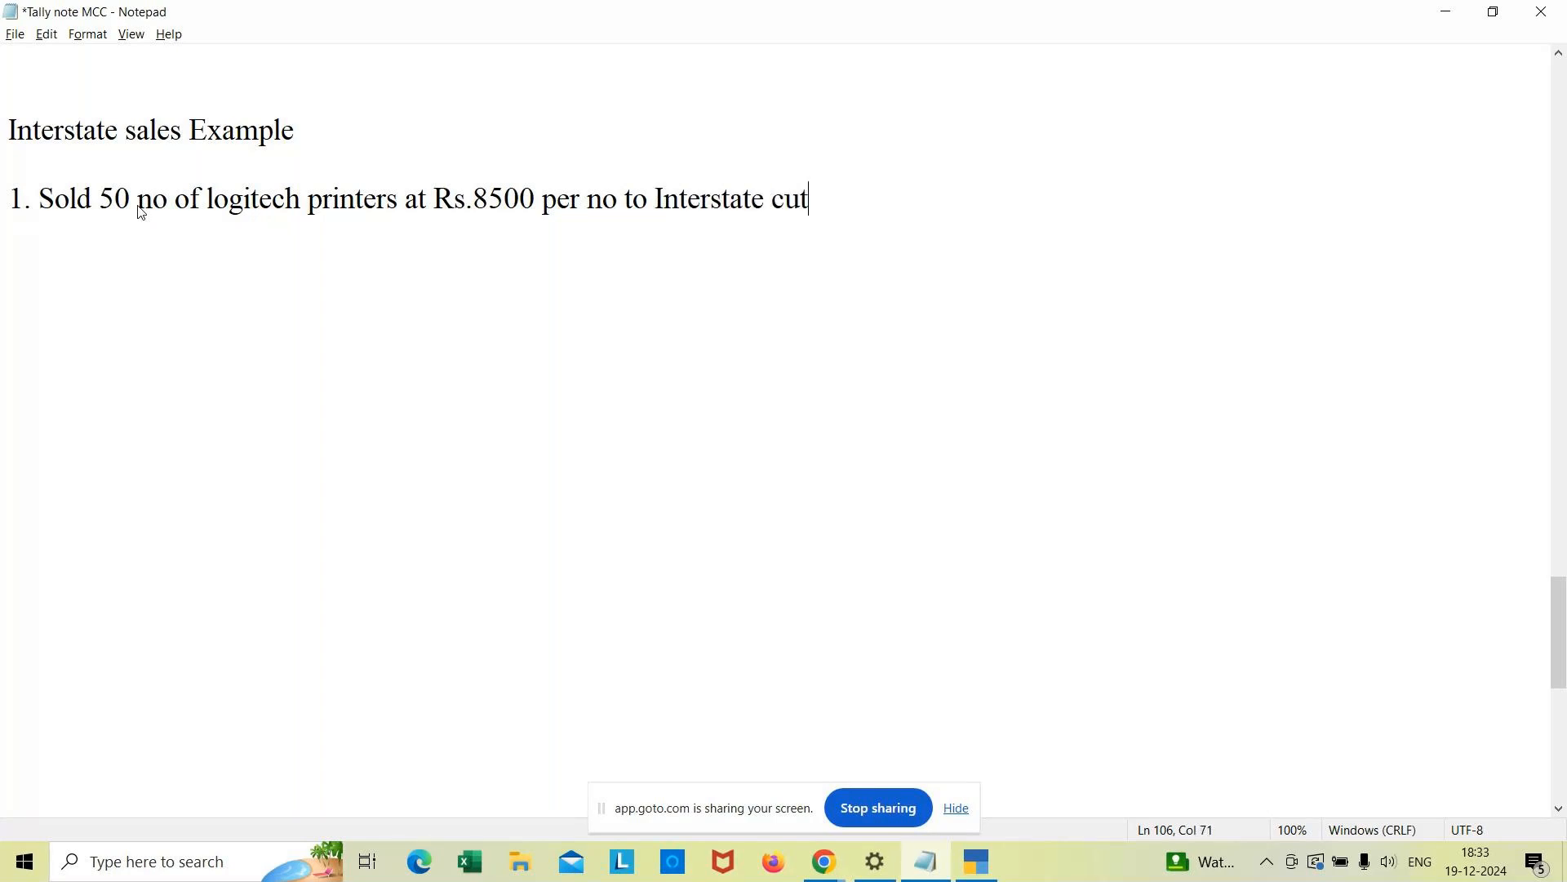
pyautogui.press('BackSpace')
pyautogui.write('sy')
pyautogui.press('BackSpace')
pyautogui.write('tomer Gujara')
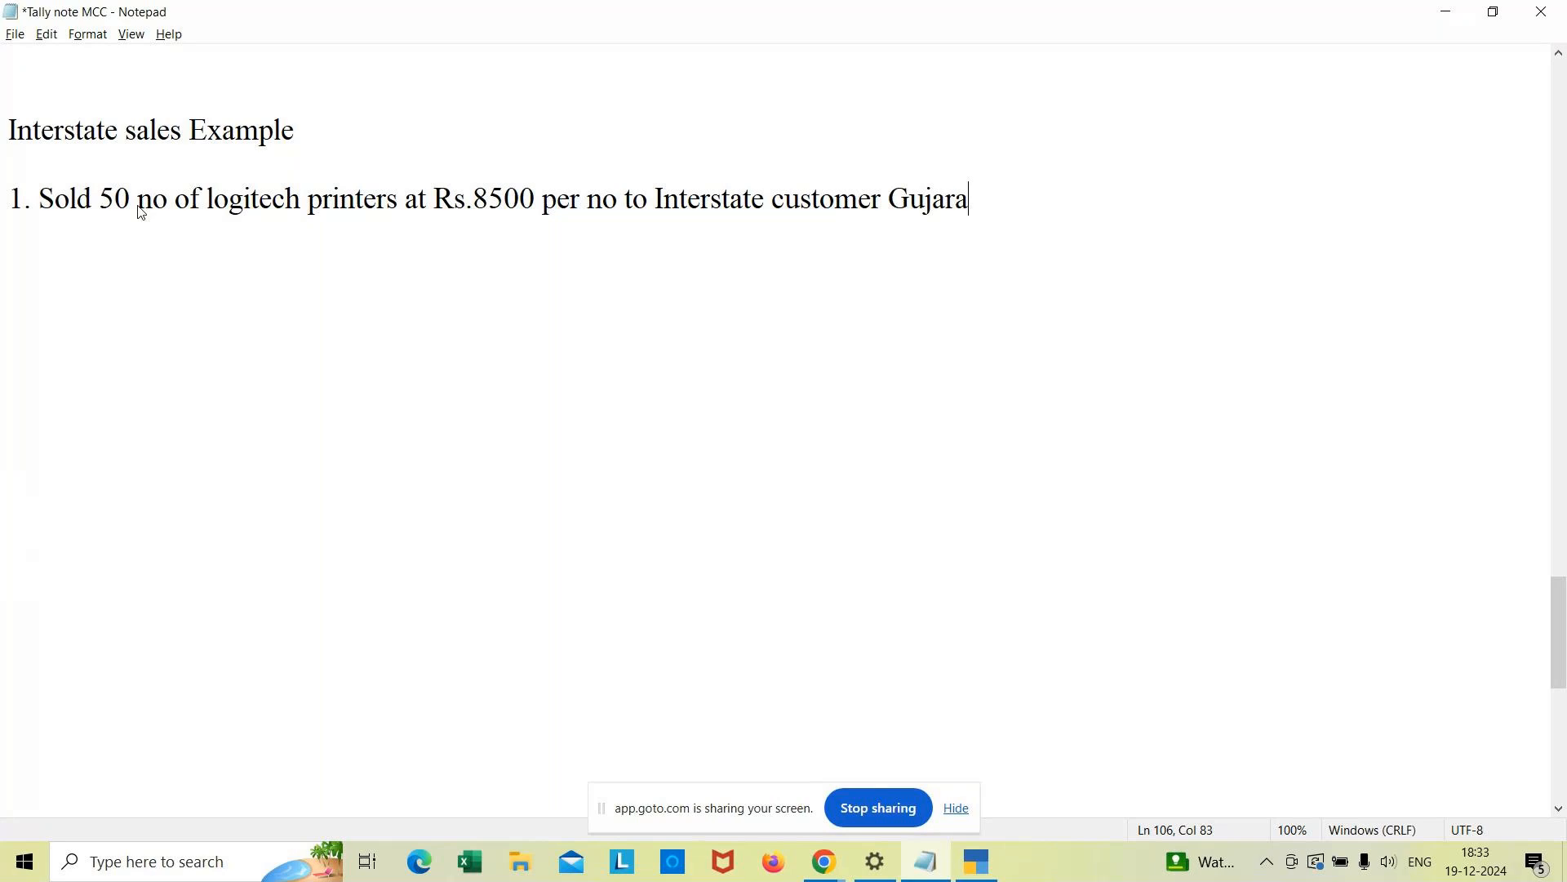
pyautogui.write('t.')
# Step: Add the line "Create a ledger as Interstate customers - Sy.debtors" below the printer sale item
pyautogui.press('Return')
pyautogui.write('CRea')
pyautogui.press('BackSpace')
pyautogui.press('BackSpace')
pyautogui.press('BackSpace')
pyautogui.write('reate a ledg')
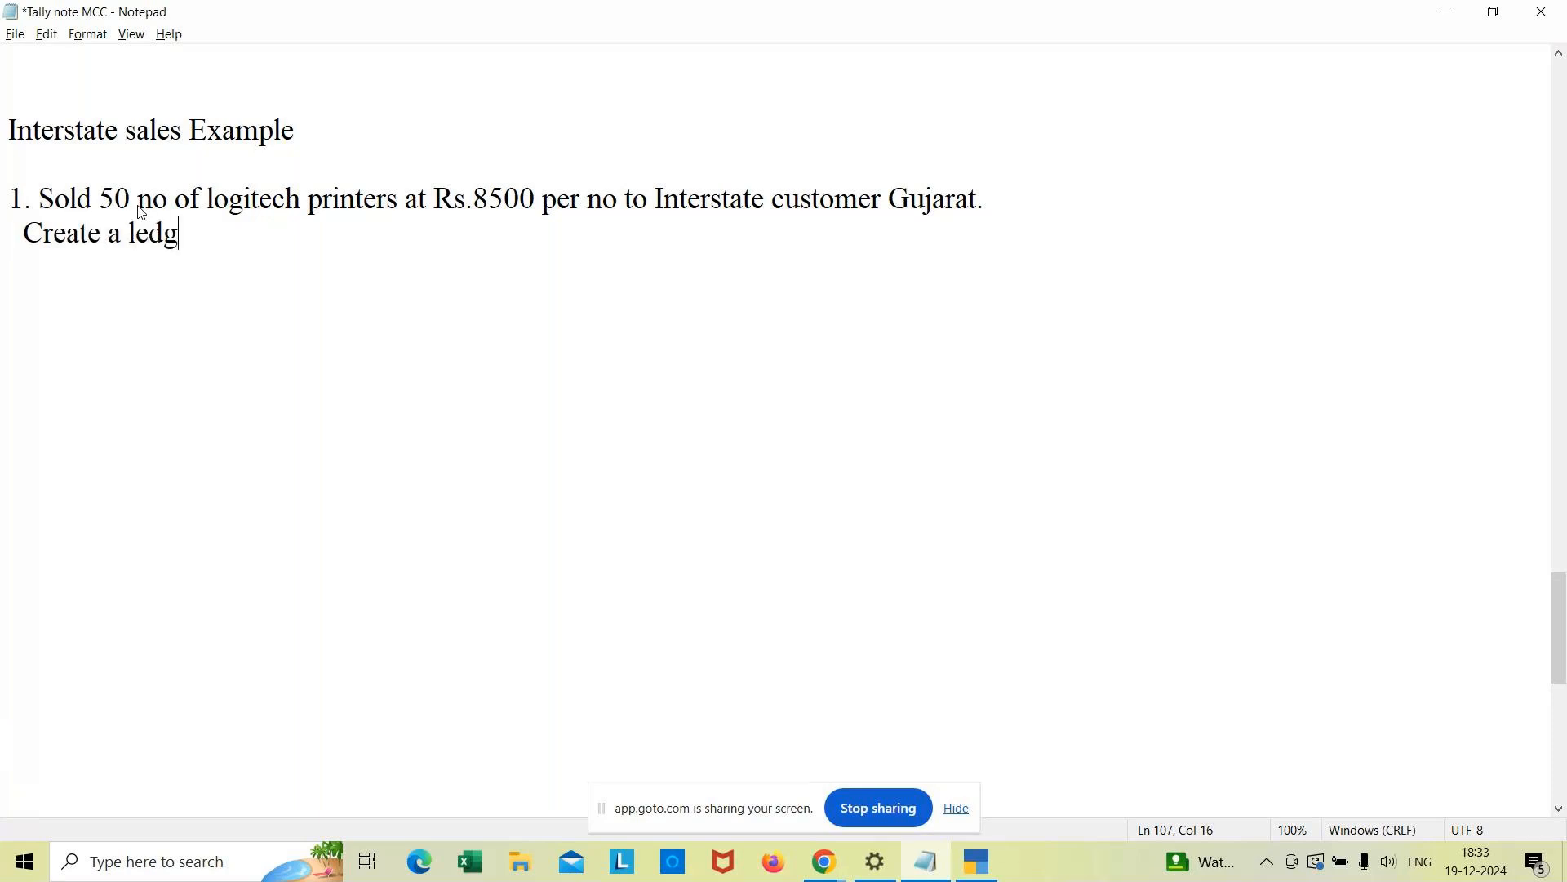
pyautogui.write('er as Inrte')
pyautogui.press('BackSpace')
pyautogui.press('BackSpace')
pyautogui.press('BackSpace')
pyautogui.write('ter')
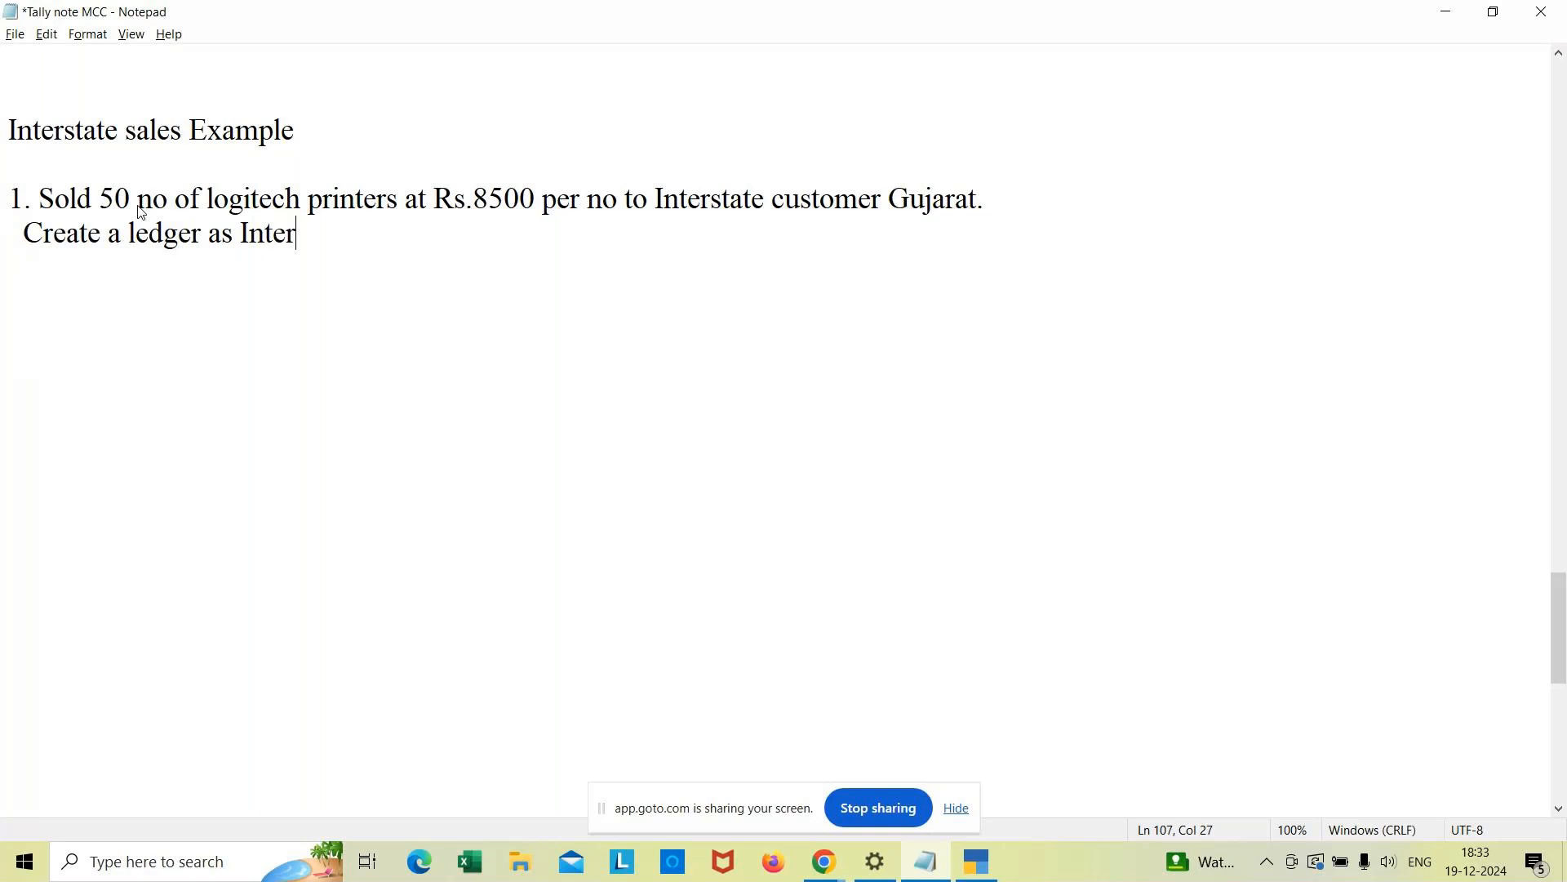
pyautogui.write('state customer s')
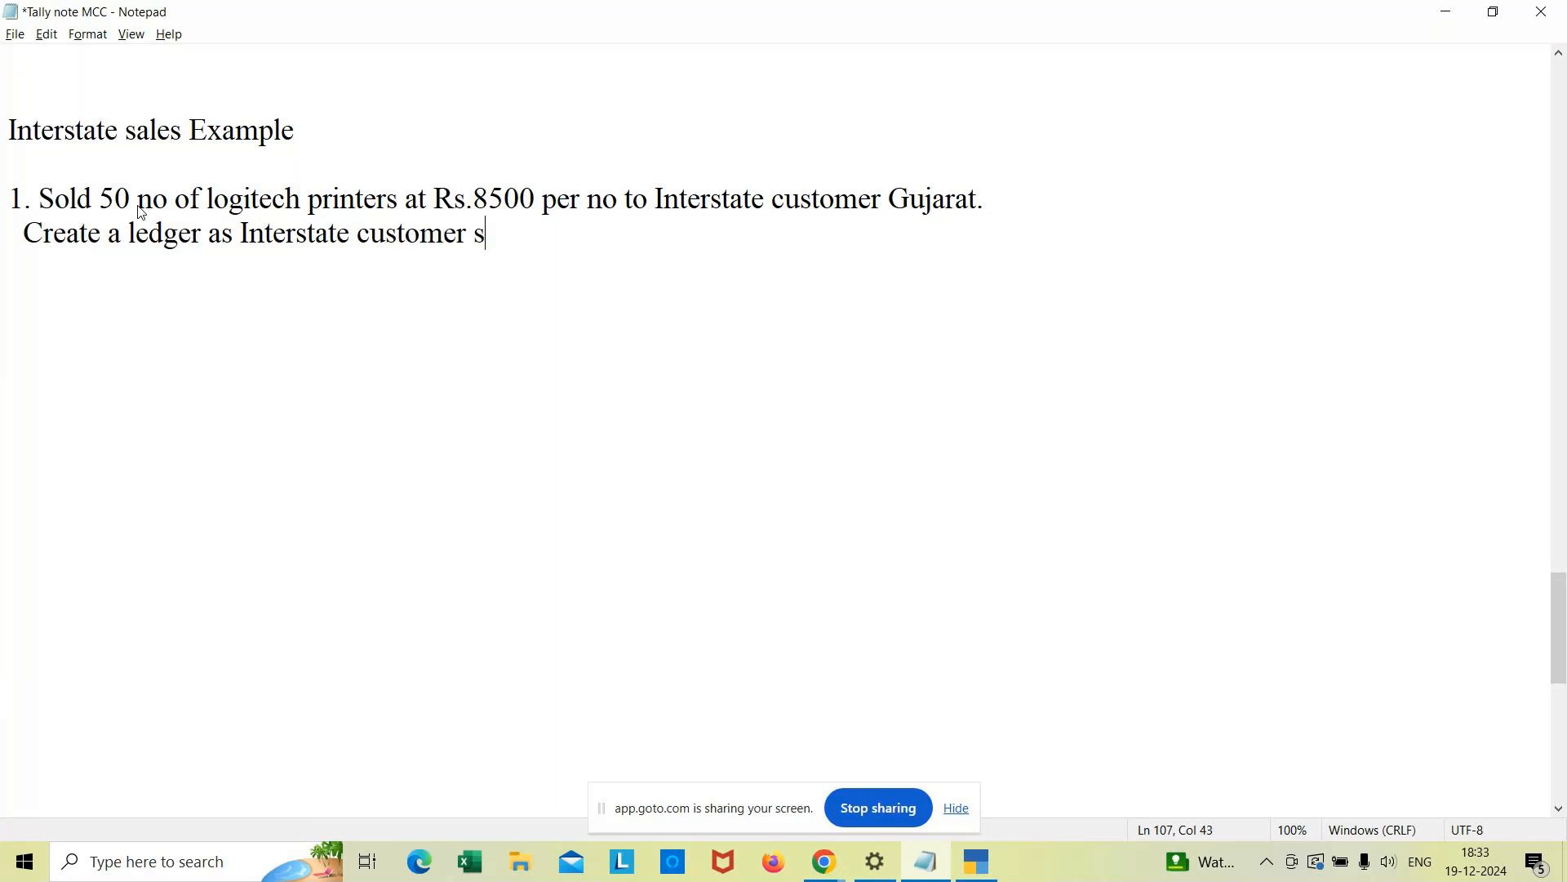
pyautogui.press('BackSpace')
pyautogui.press('BackSpace')
pyautogui.write('s - Sy.debtors')
pyautogui.press('Return')
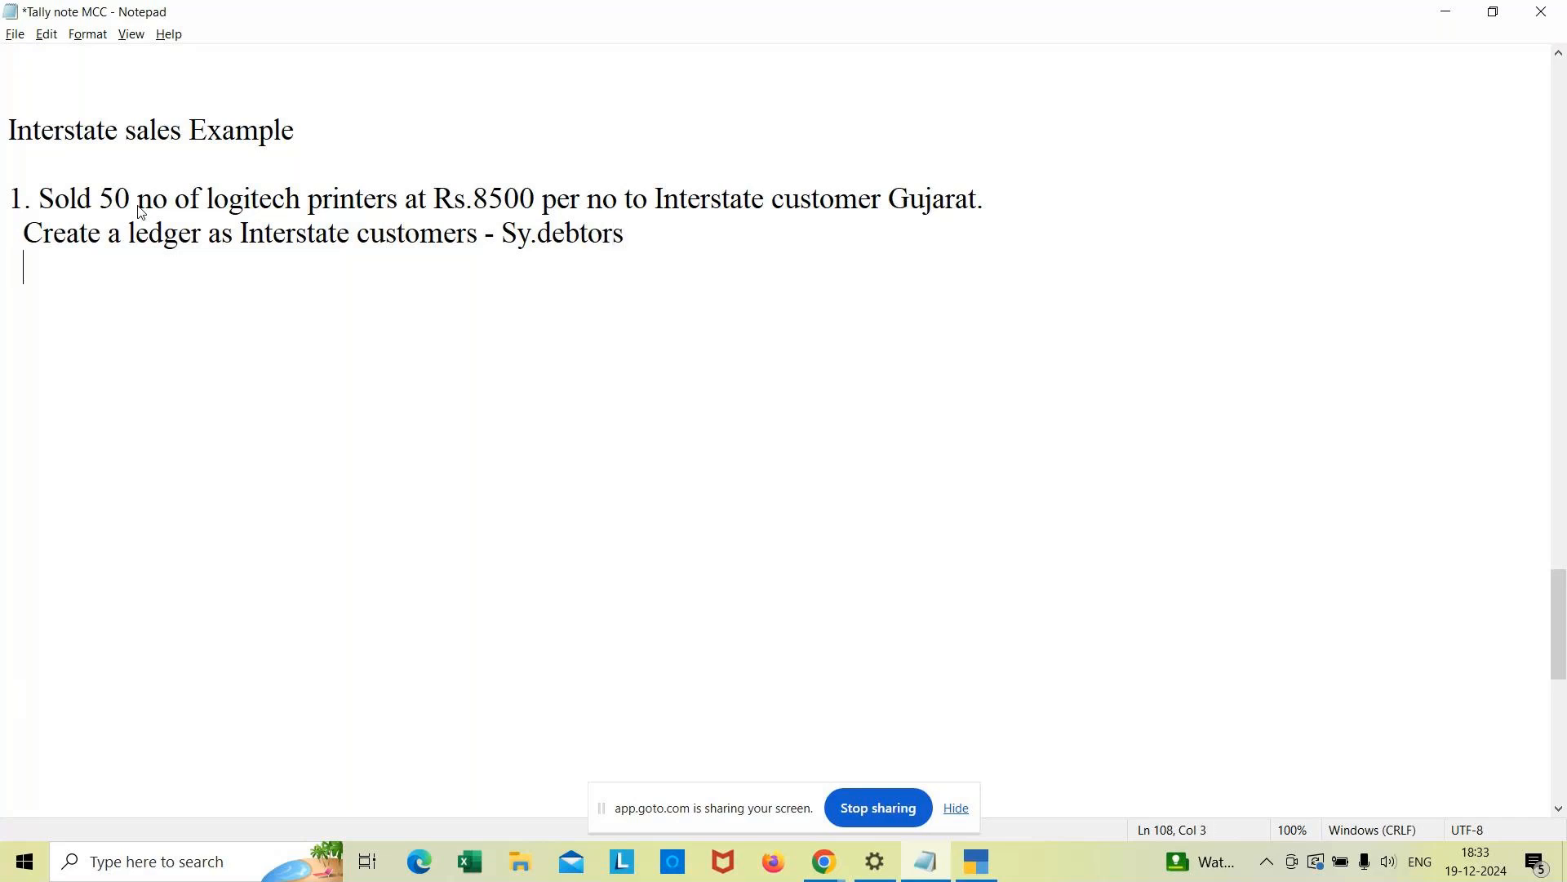
# Step: Add an indented line "State : Gujarat" and a "GSTIN no" line with the customer's GSTIN below the ledger note
pyautogui.write('State : Gujarat')
pyautogui.press('Return')
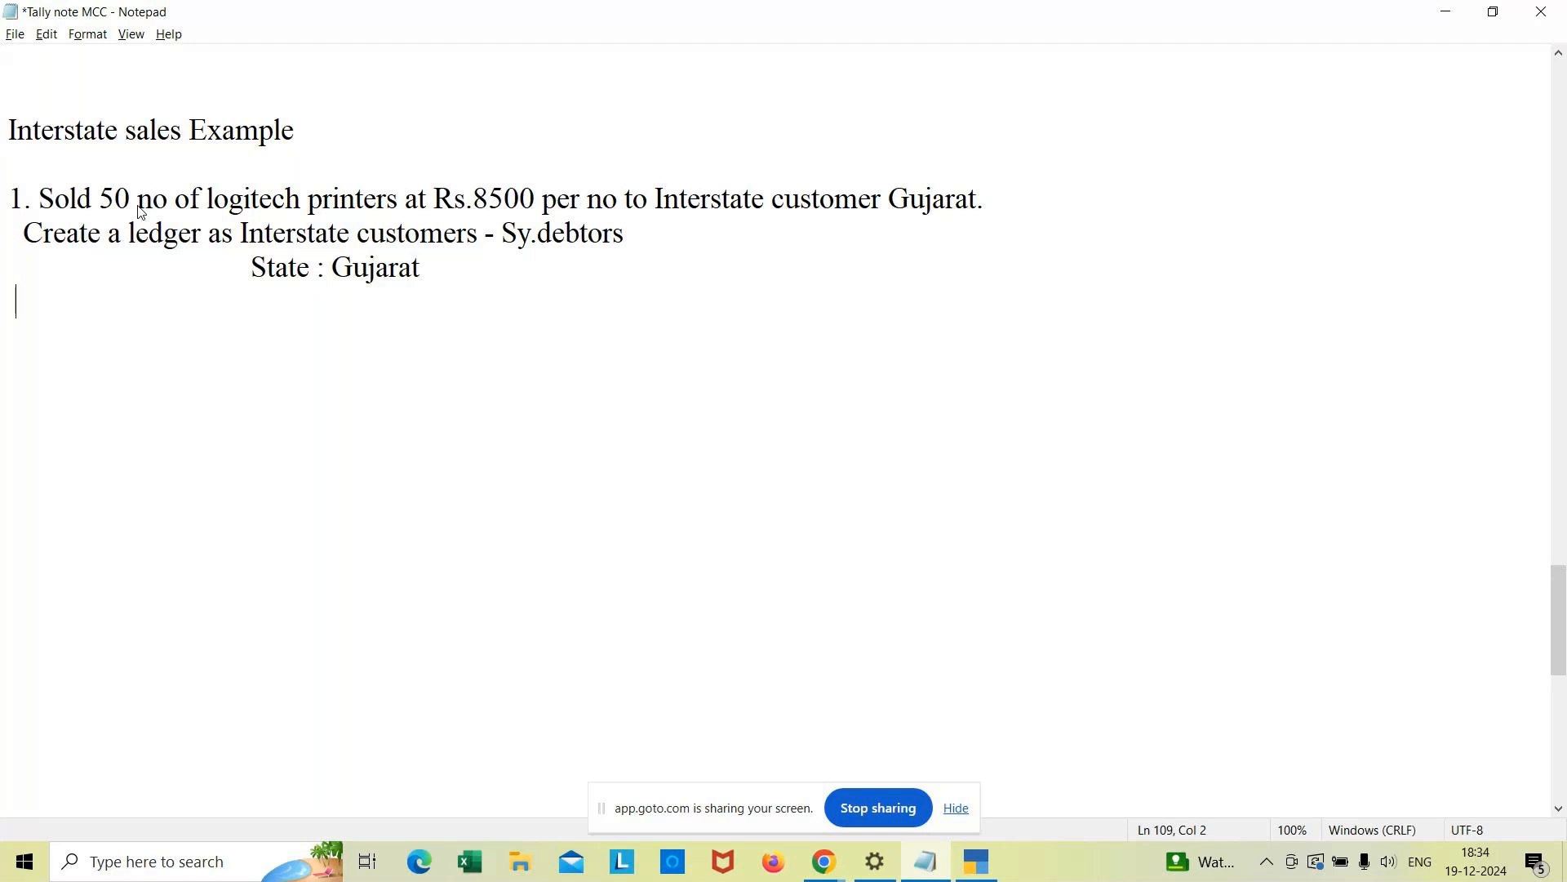
pyautogui.write('GSTIN ')
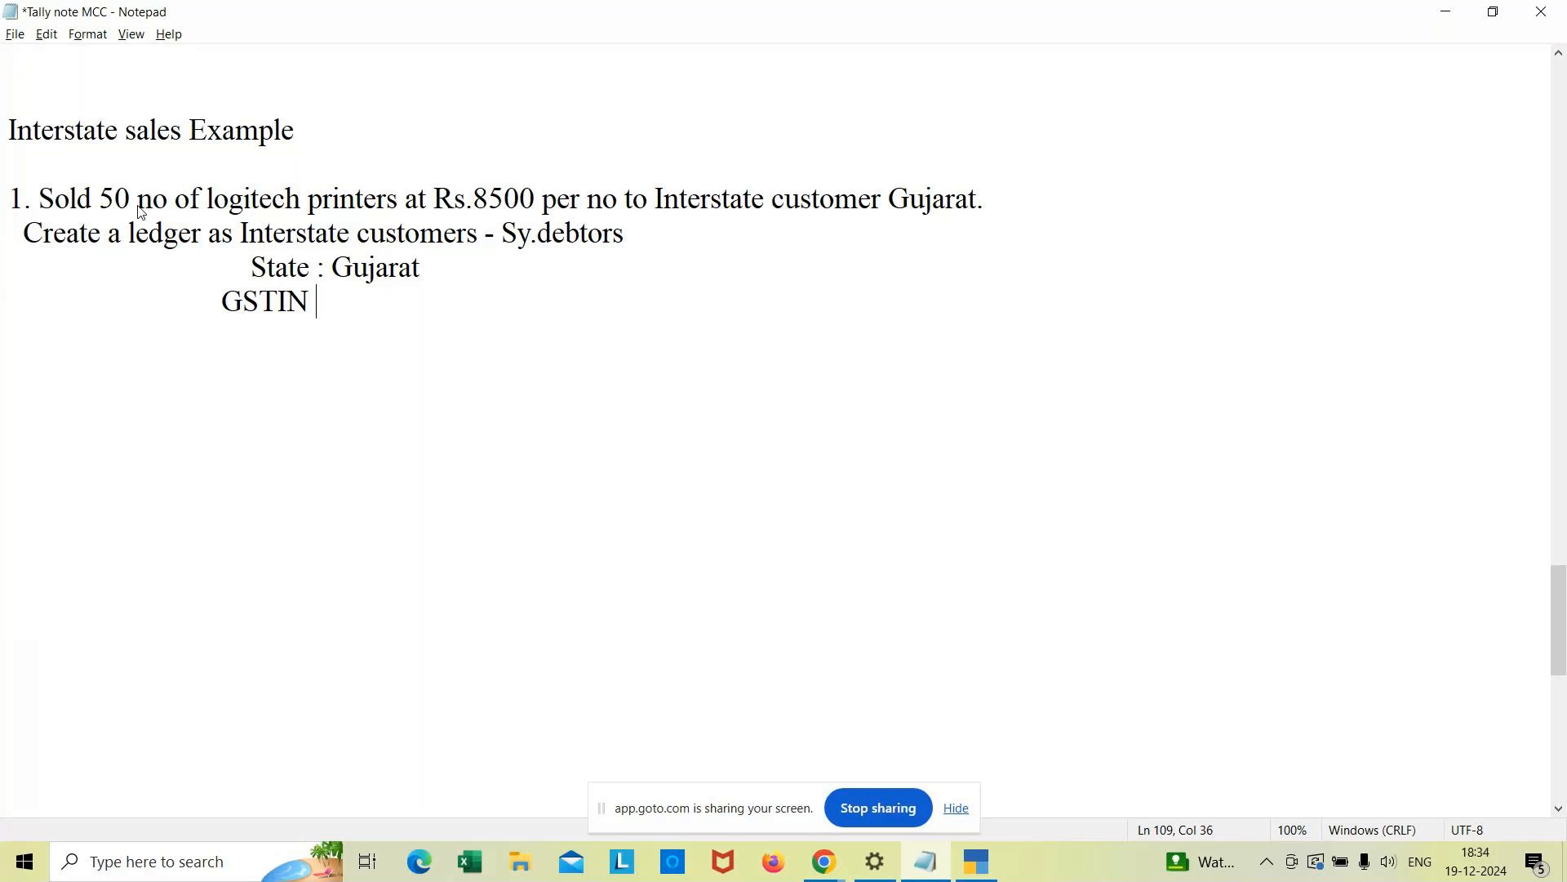
pyautogui.write('no : 24IC')
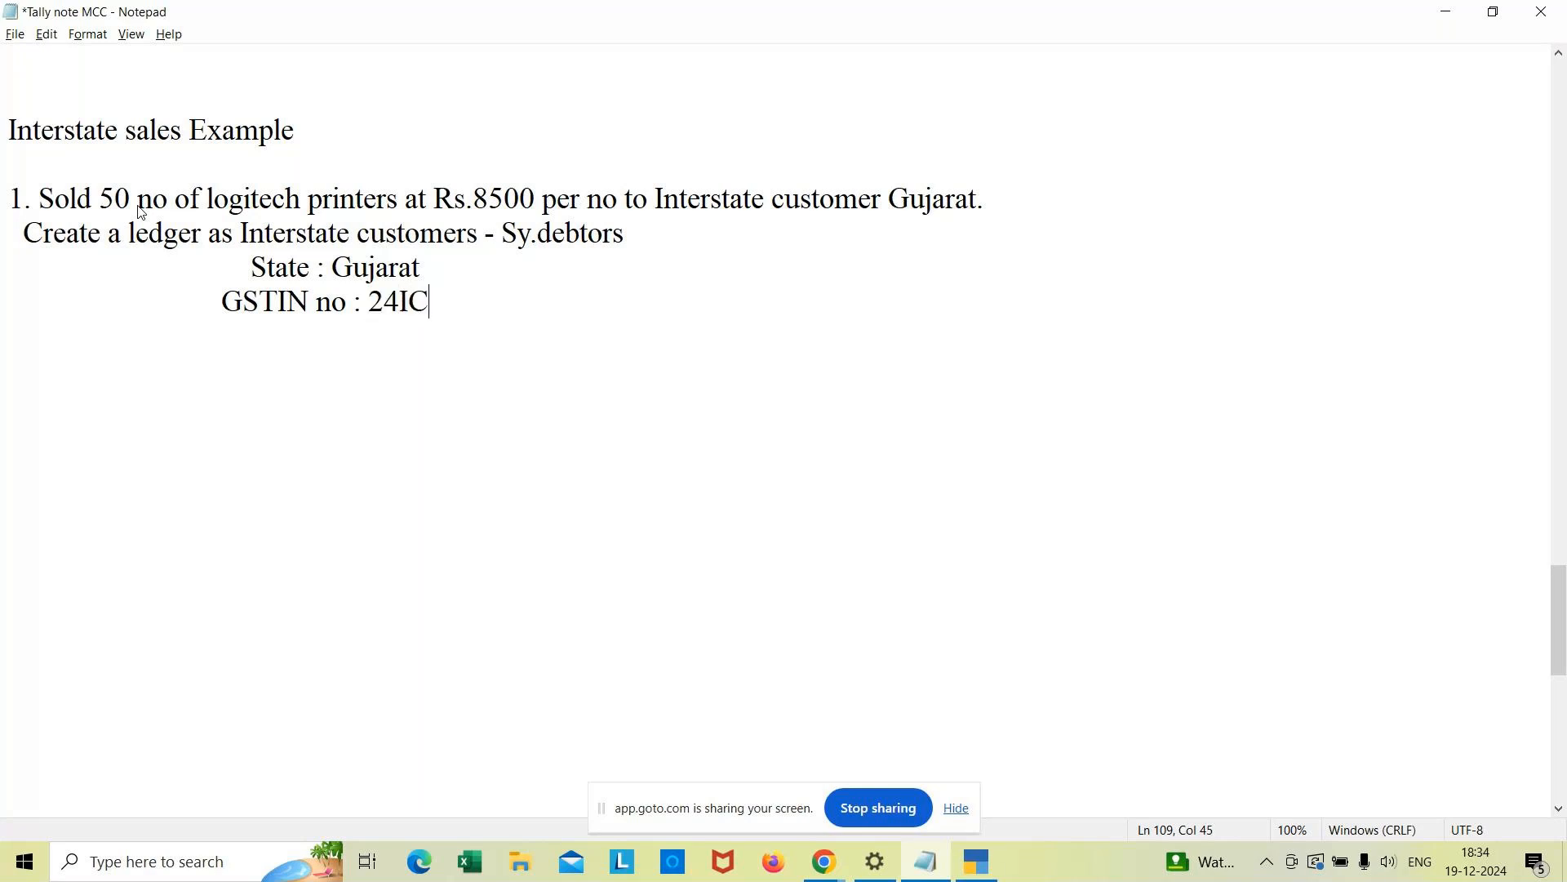
pyautogui.write('ABC1234A1Z')
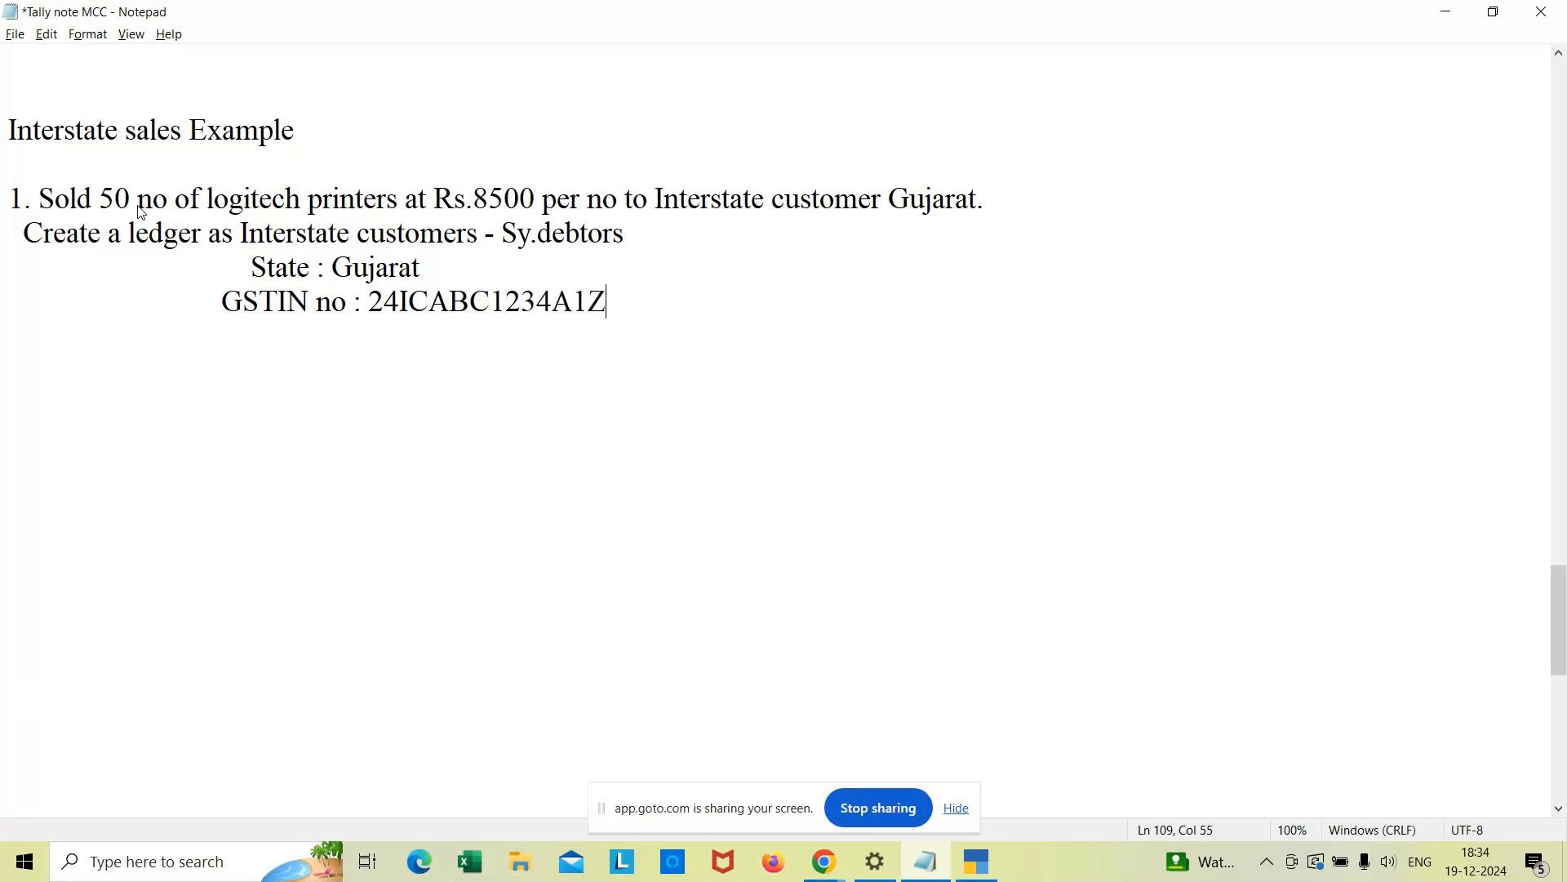
pyautogui.write('1')
pyautogui.press('Return')
# Step: Switch to TallyPrime and start a new ledger named Interstate Customers without an alias
pyautogui.hotkey('alt', 'Tab')
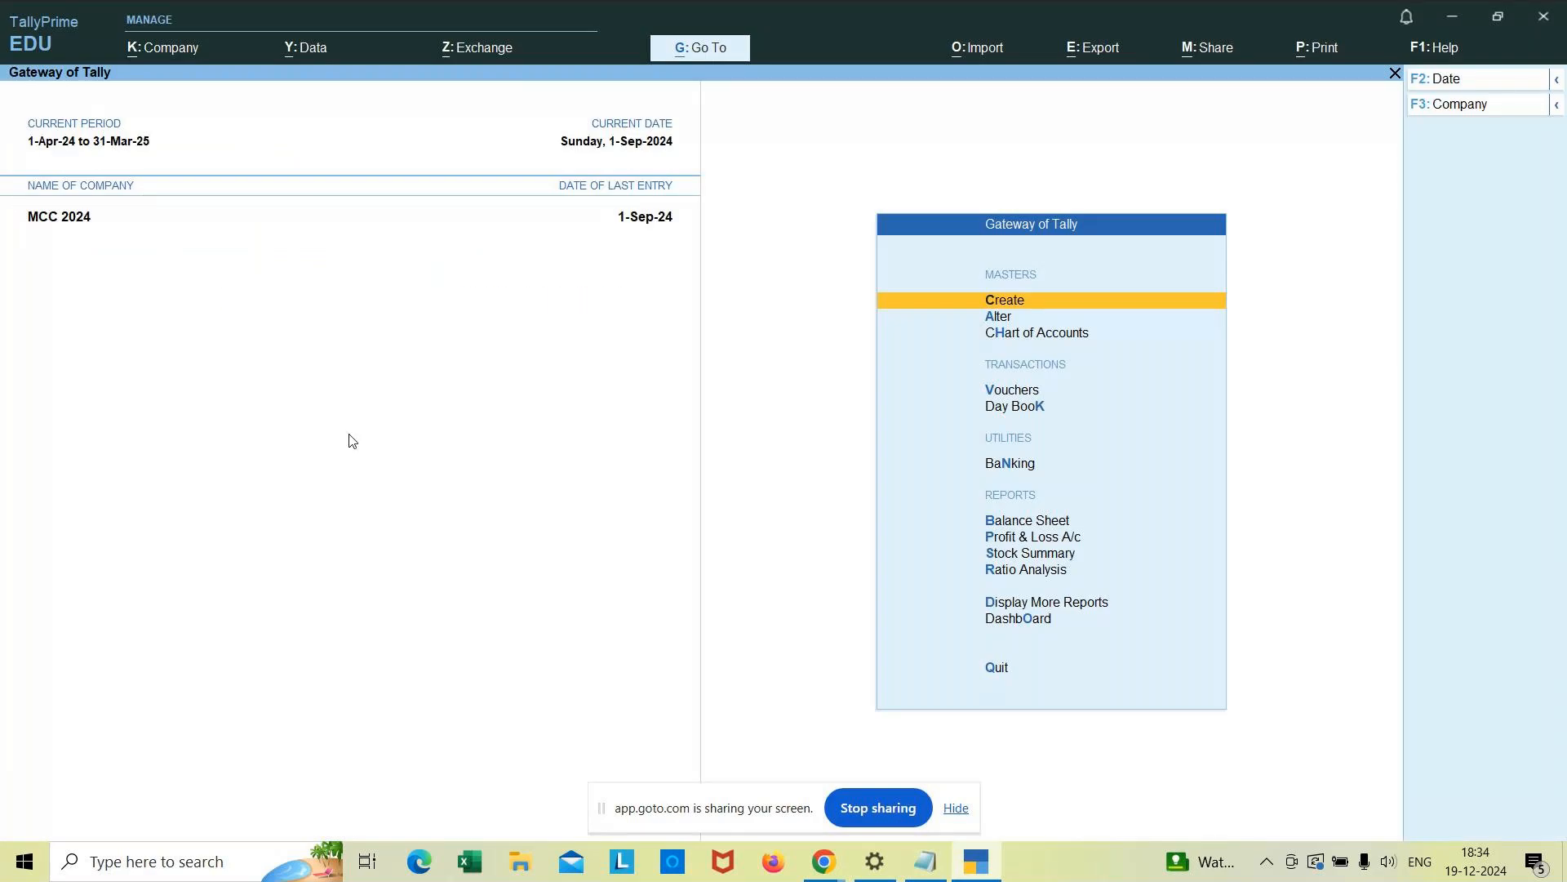
pyautogui.press('Return')
pyautogui.press('Down')
pyautogui.press('Return')
pyautogui.write('Interstat')
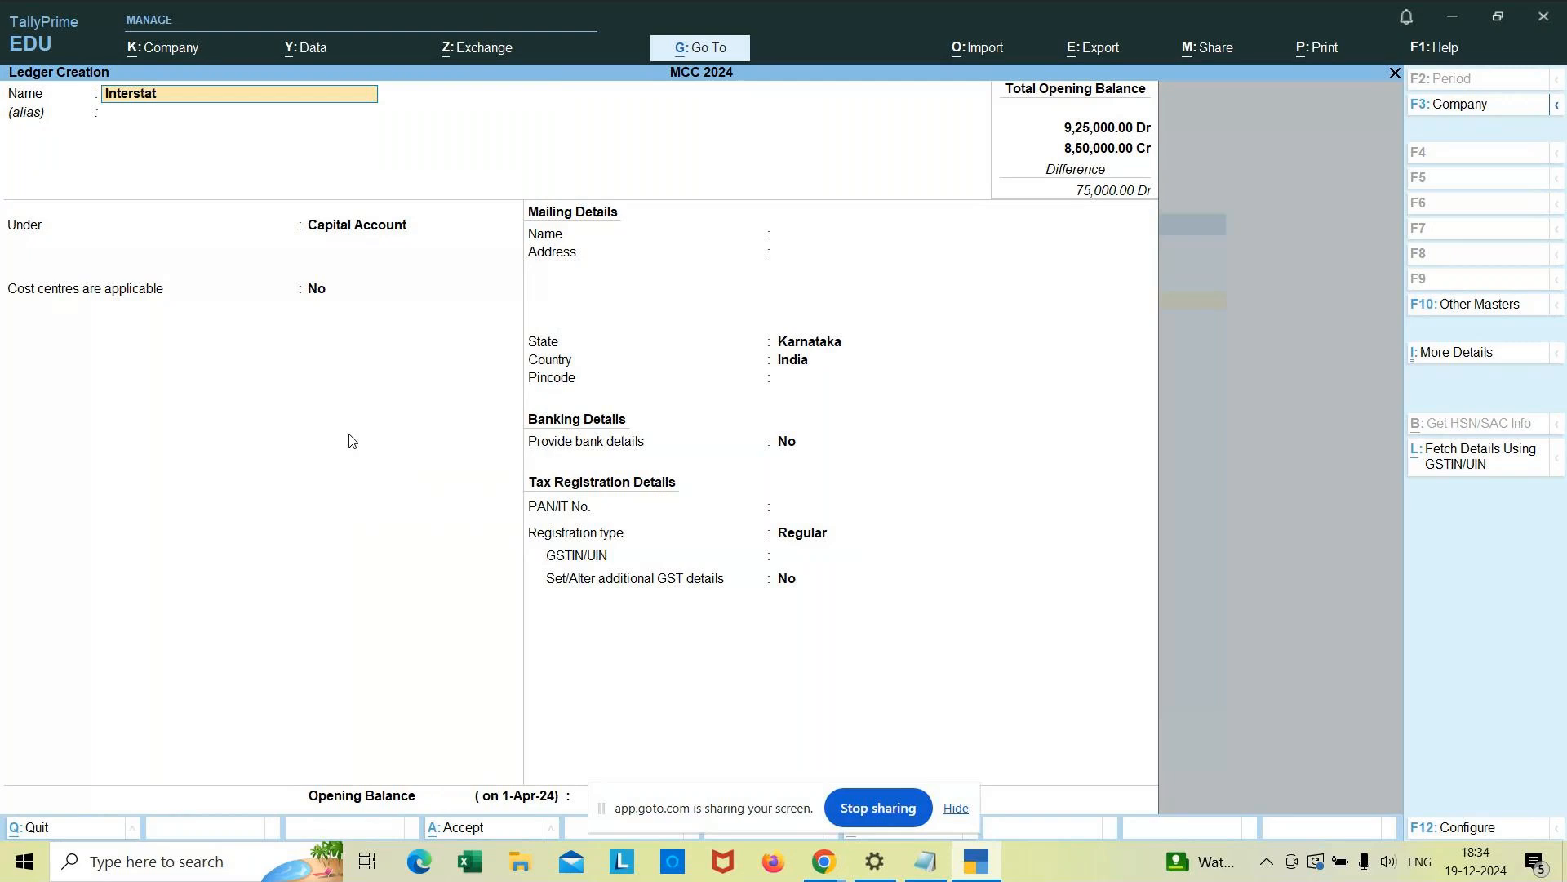
pyautogui.write('e customer')
pyautogui.press('Return')
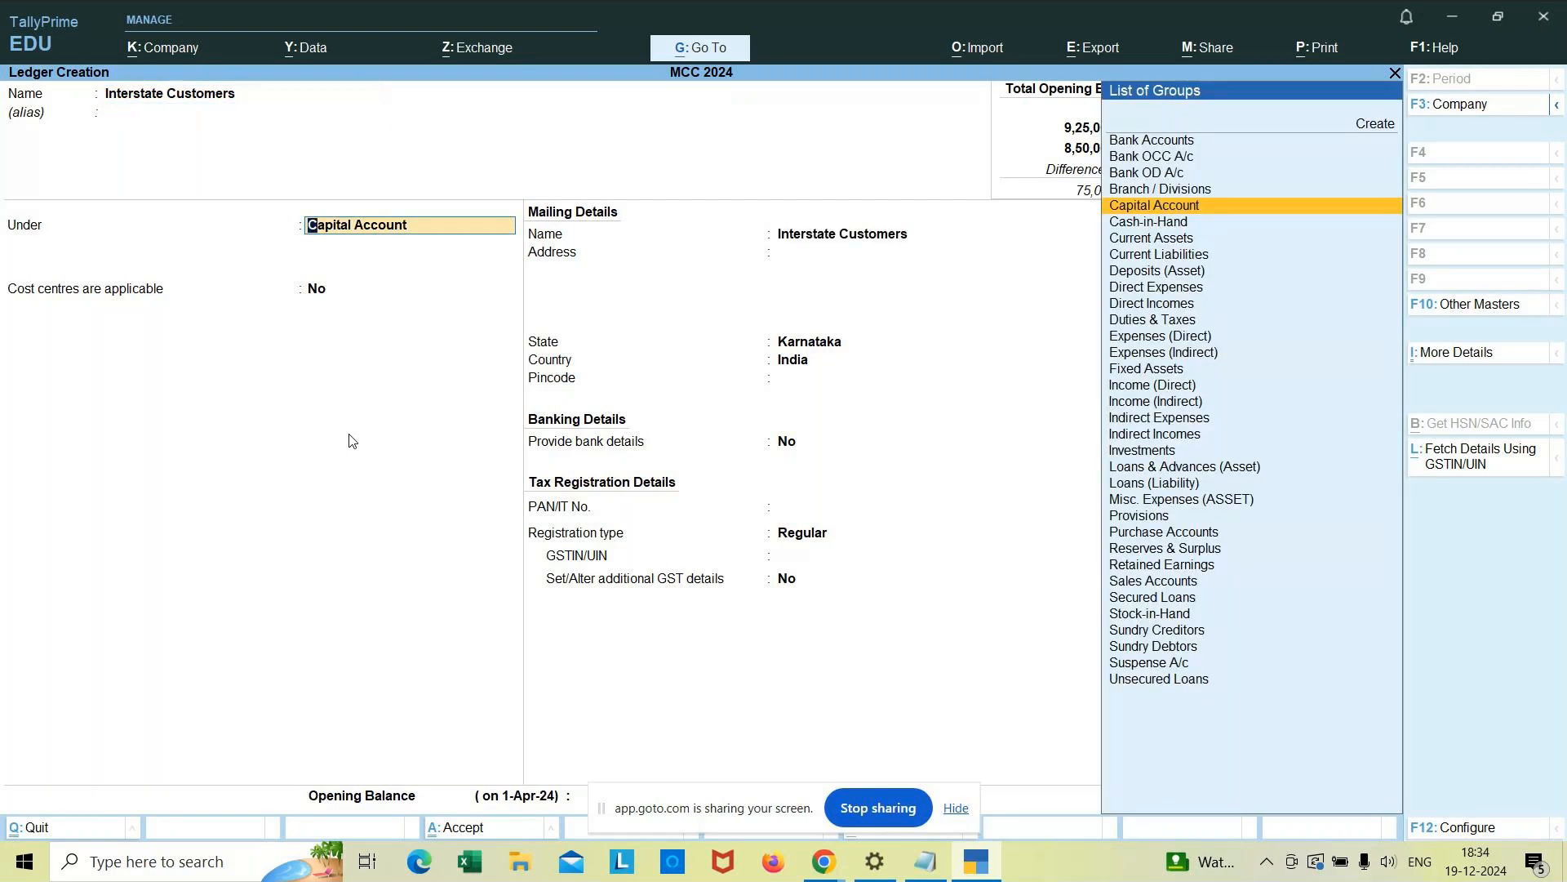
# Step: Place the Interstate Customers ledger under Sundry Debtors, keeping bill-by-bill balances on and the default credit period blank
pyautogui.press('Down')
pyautogui.press('Down')
pyautogui.press('Down')
pyautogui.press('Down')
pyautogui.press('Down')
pyautogui.press('Down')
pyautogui.press('Down')
pyautogui.press('Down')
pyautogui.press('Down')
pyautogui.press('Down')
pyautogui.press('Down')
pyautogui.press('Down')
pyautogui.press('Down')
pyautogui.press('Down')
pyautogui.press('Down')
pyautogui.press('Down')
pyautogui.press('Down')
pyautogui.press('Down')
pyautogui.press('Down')
pyautogui.press('Down')
pyautogui.press('Down')
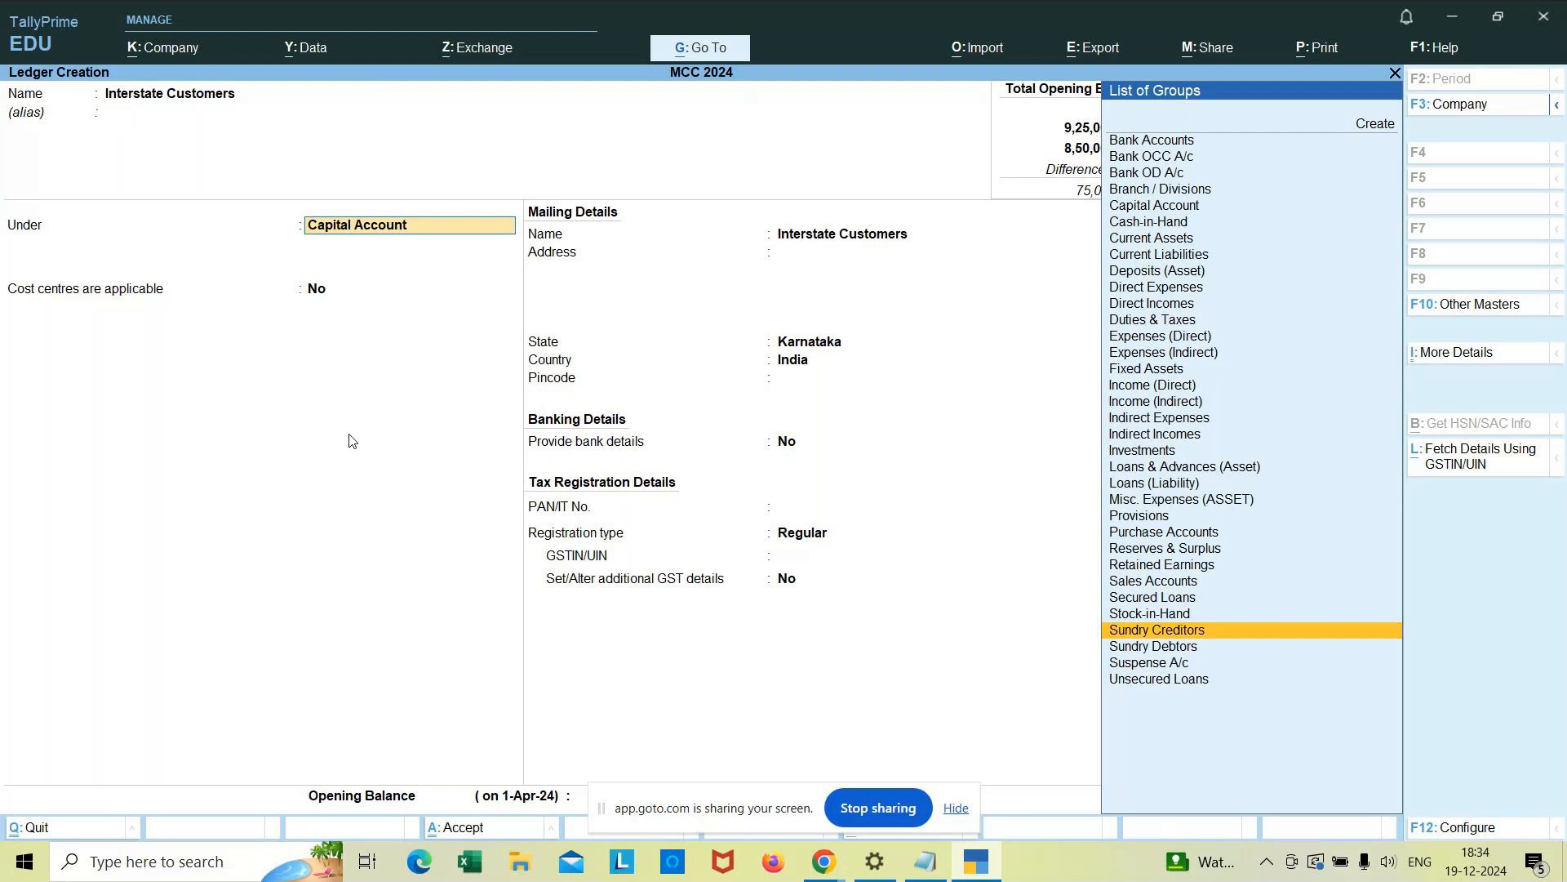
pyautogui.press('Down')
pyautogui.press('Return')
pyautogui.press('Return')
pyautogui.press('Return')
pyautogui.press('Return')
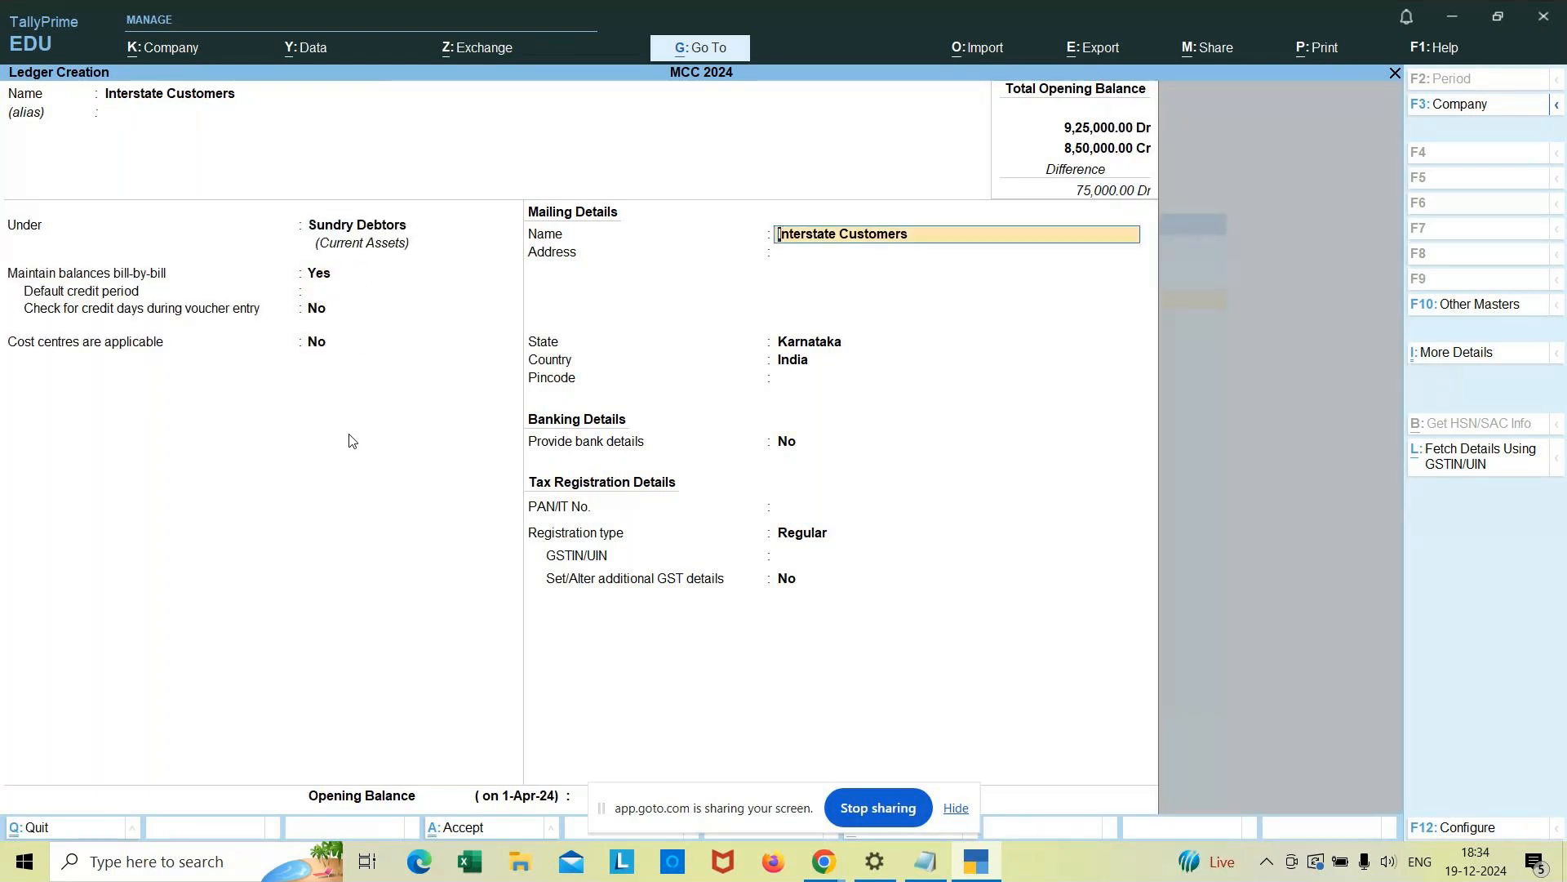
# Step: Set the state in the ledger's mailing details to Gujarat, leaving the address blank
pyautogui.press('Return')
pyautogui.press('Return')
pyautogui.write('Guja')
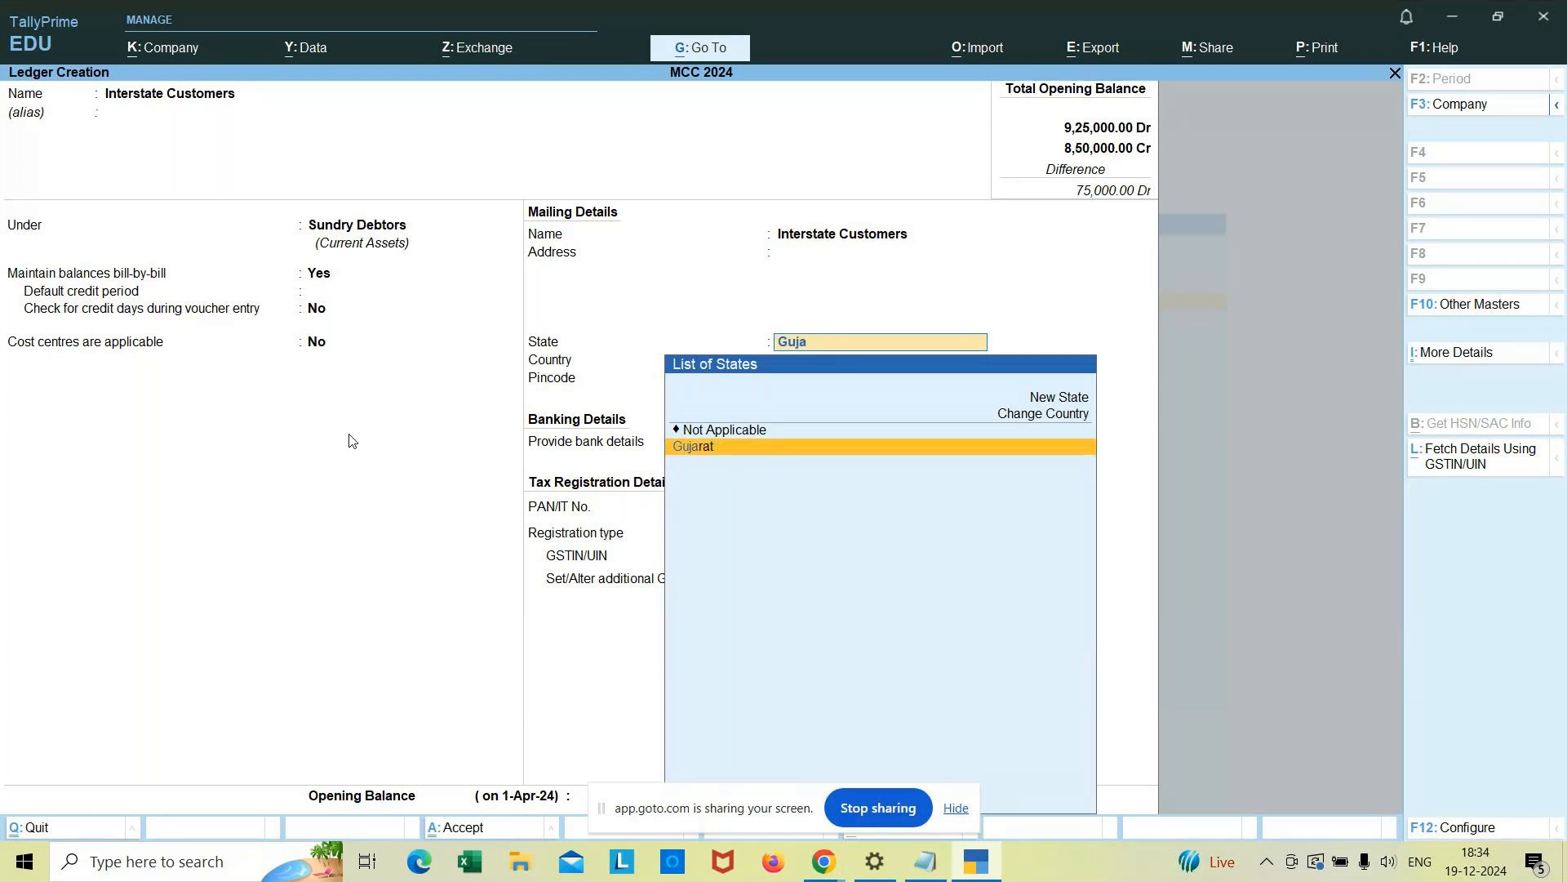
pyautogui.press('Return')
pyautogui.press('Return')
pyautogui.press('Return')
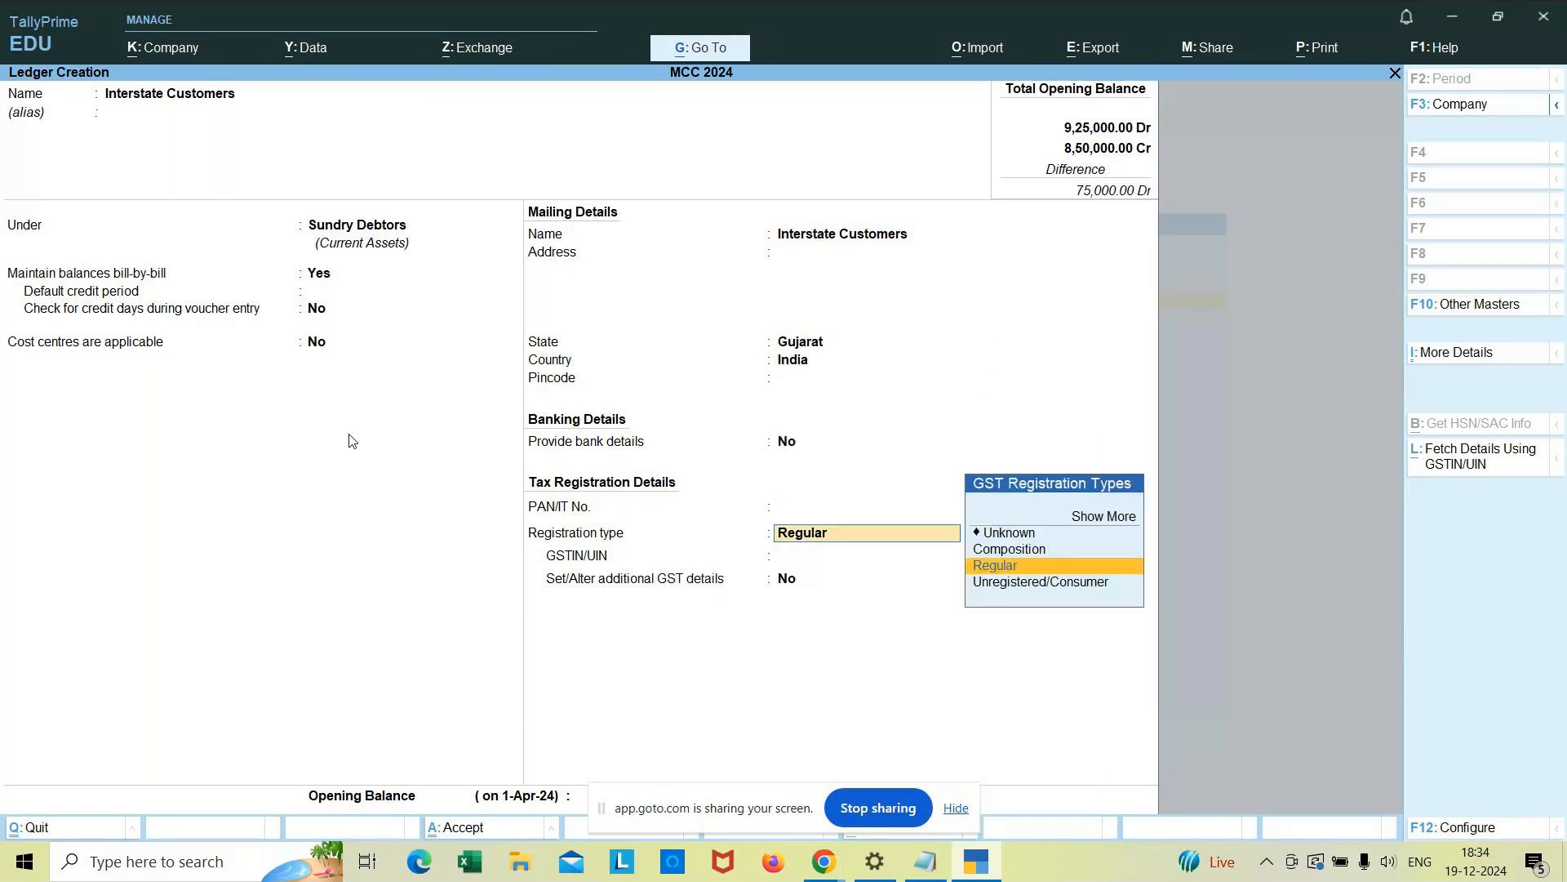
# Step: Keep the registration type Regular, enter the customer's GSTIN, and save the ledger without an opening balance
pyautogui.press('Return')
pyautogui.write('24')
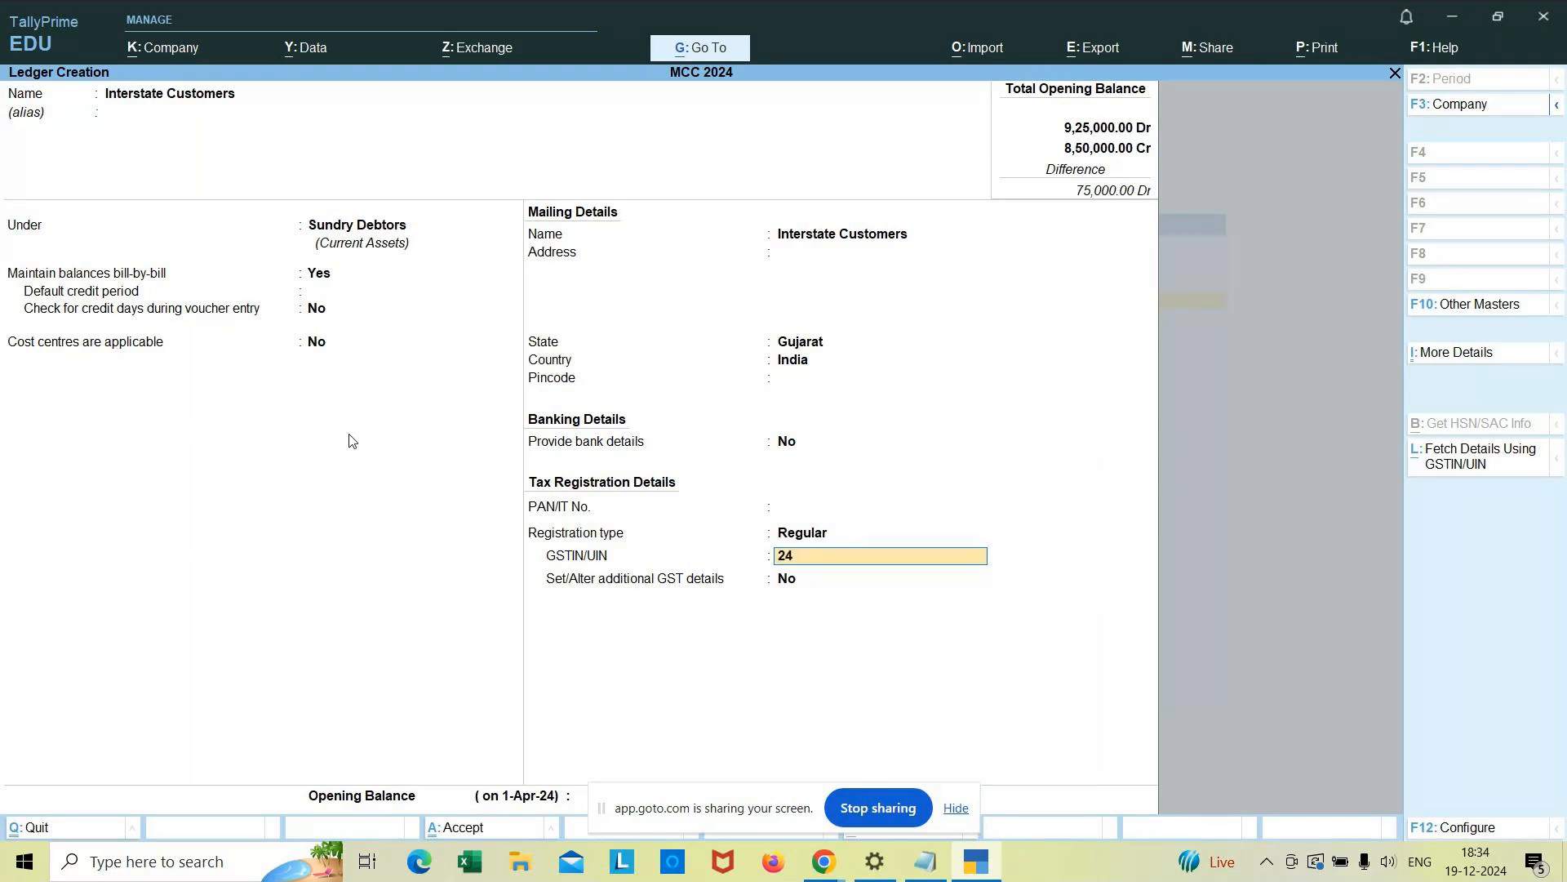
pyautogui.write('ICABC1234A1Z1')
pyautogui.press('Return')
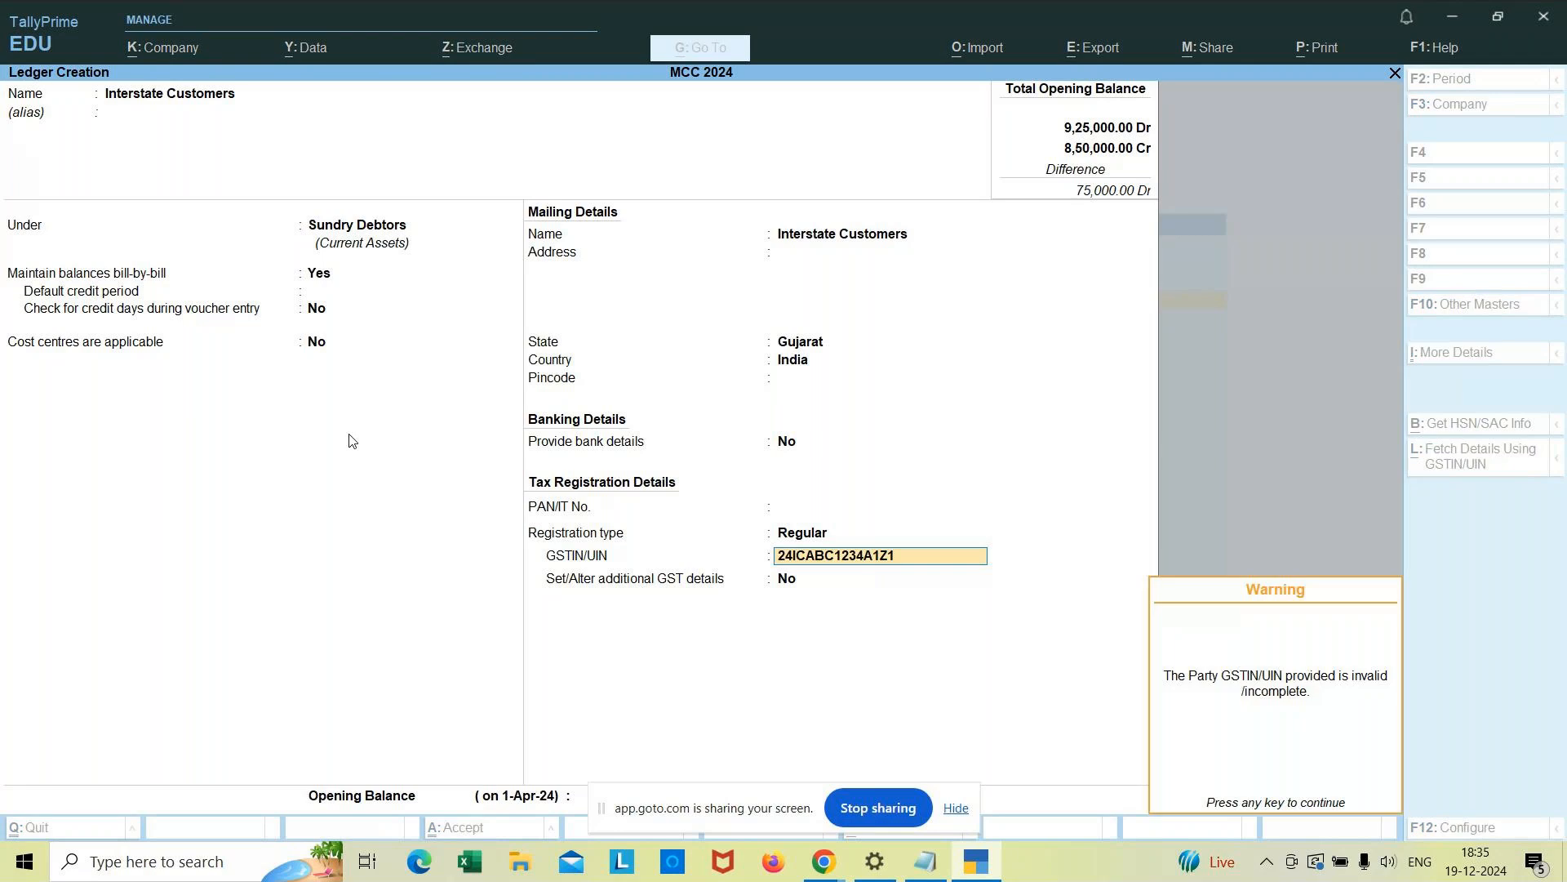
pyautogui.press('Return')
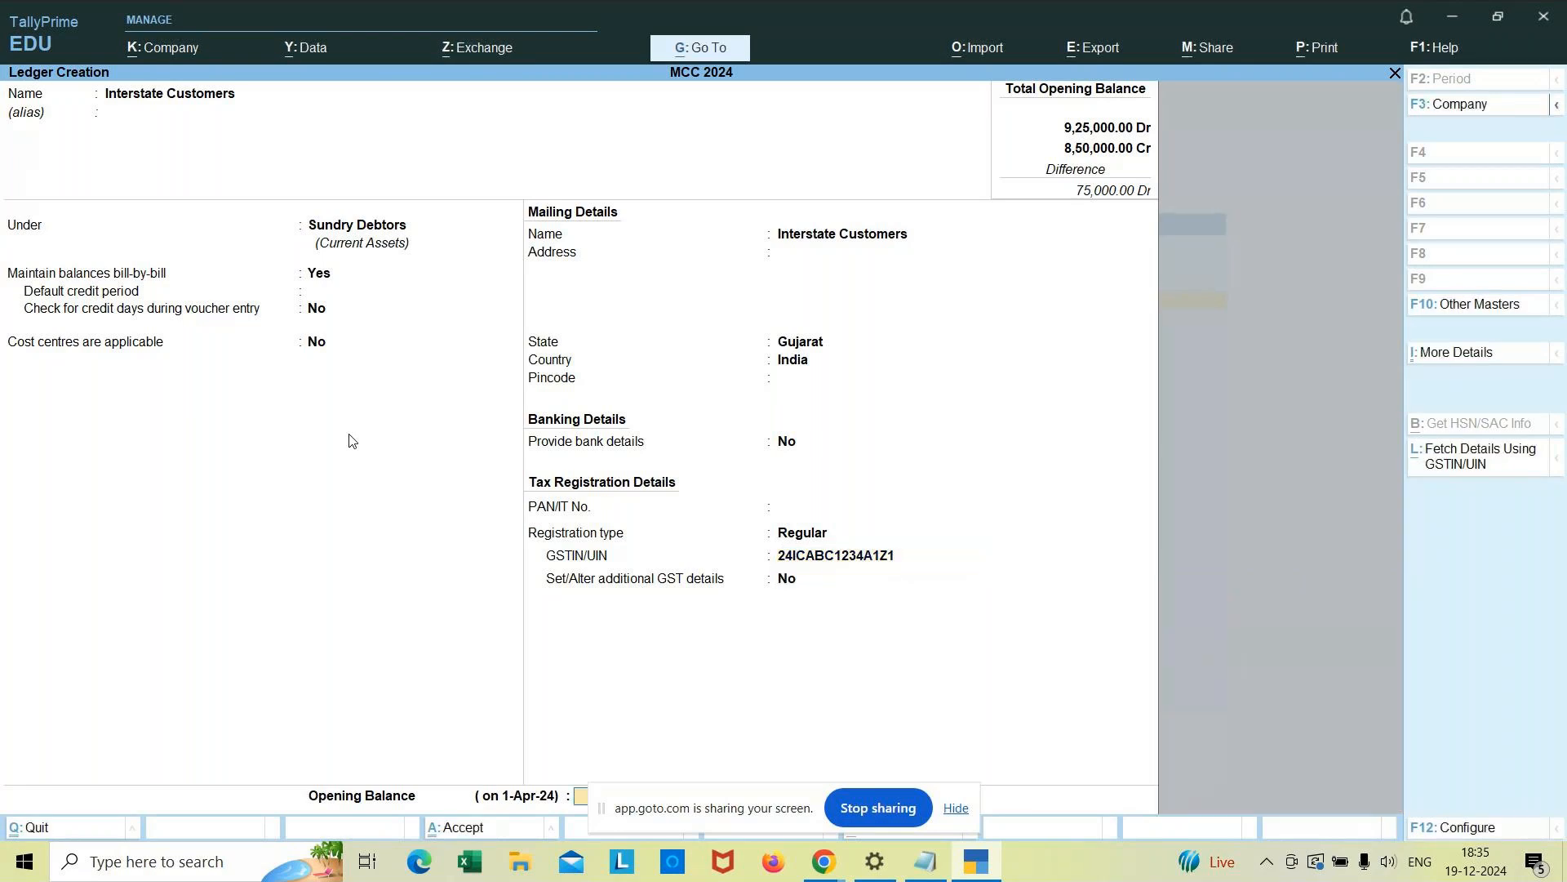
pyautogui.press('Return')
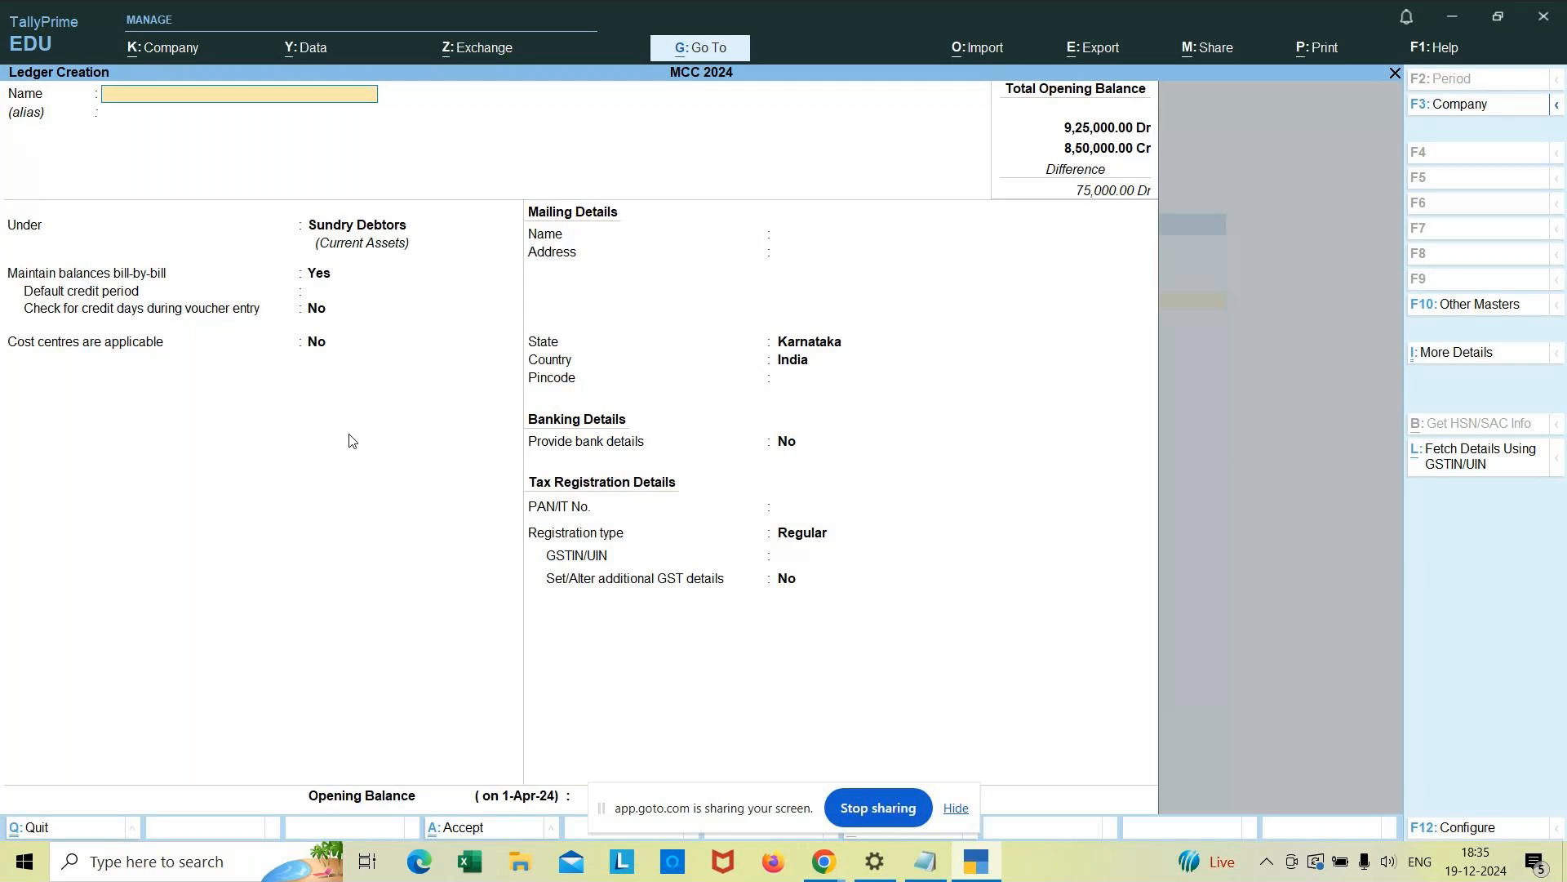
# Step: Quit ledger creation and start a new sales voucher
pyautogui.press('Escape')
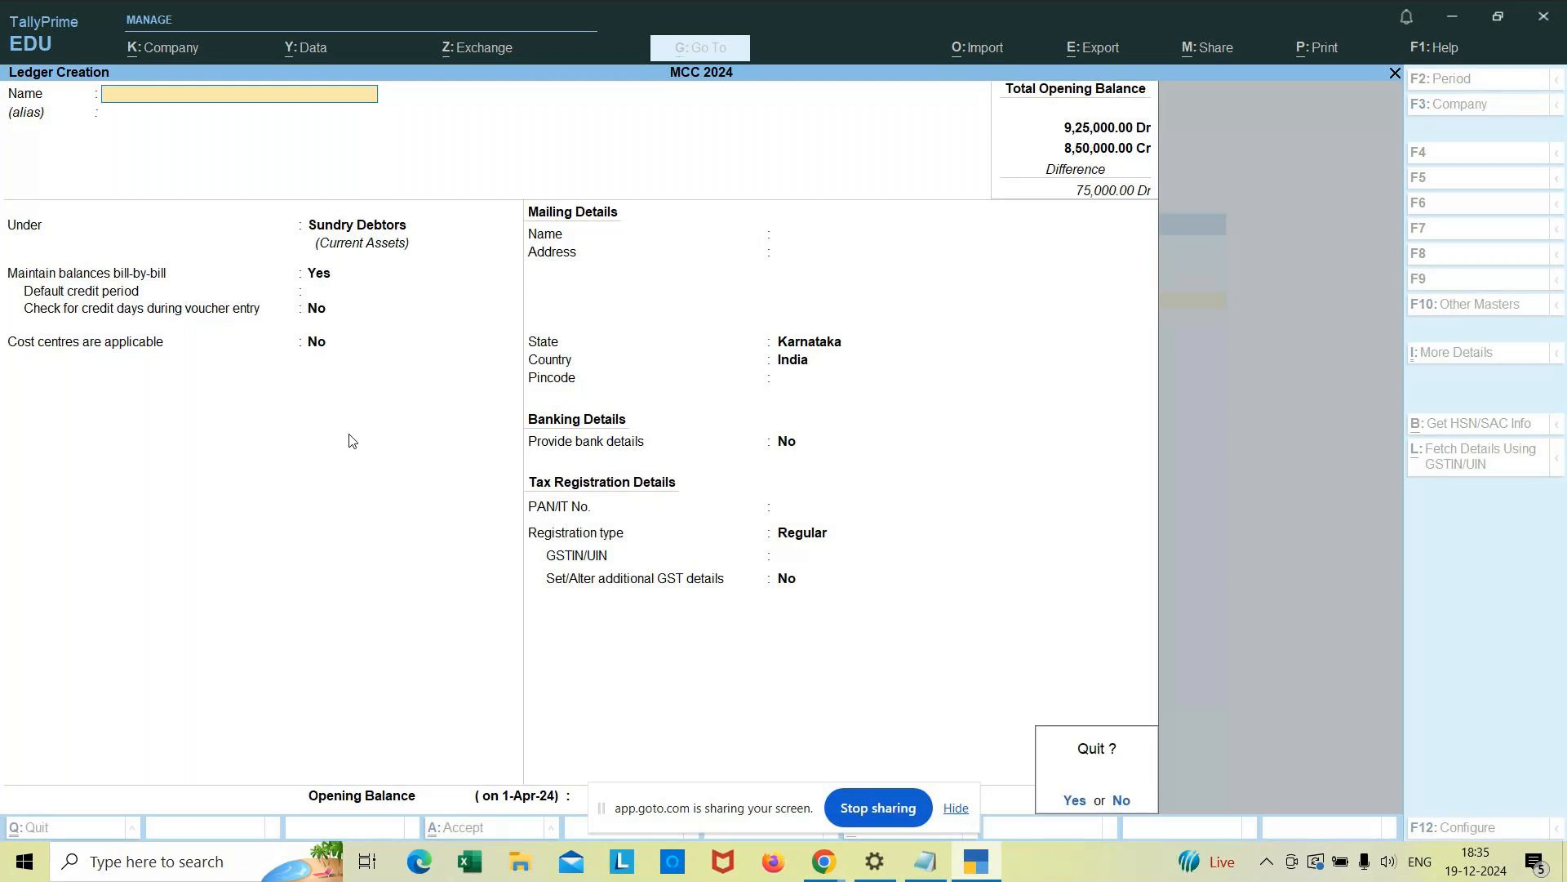
pyautogui.press('y')
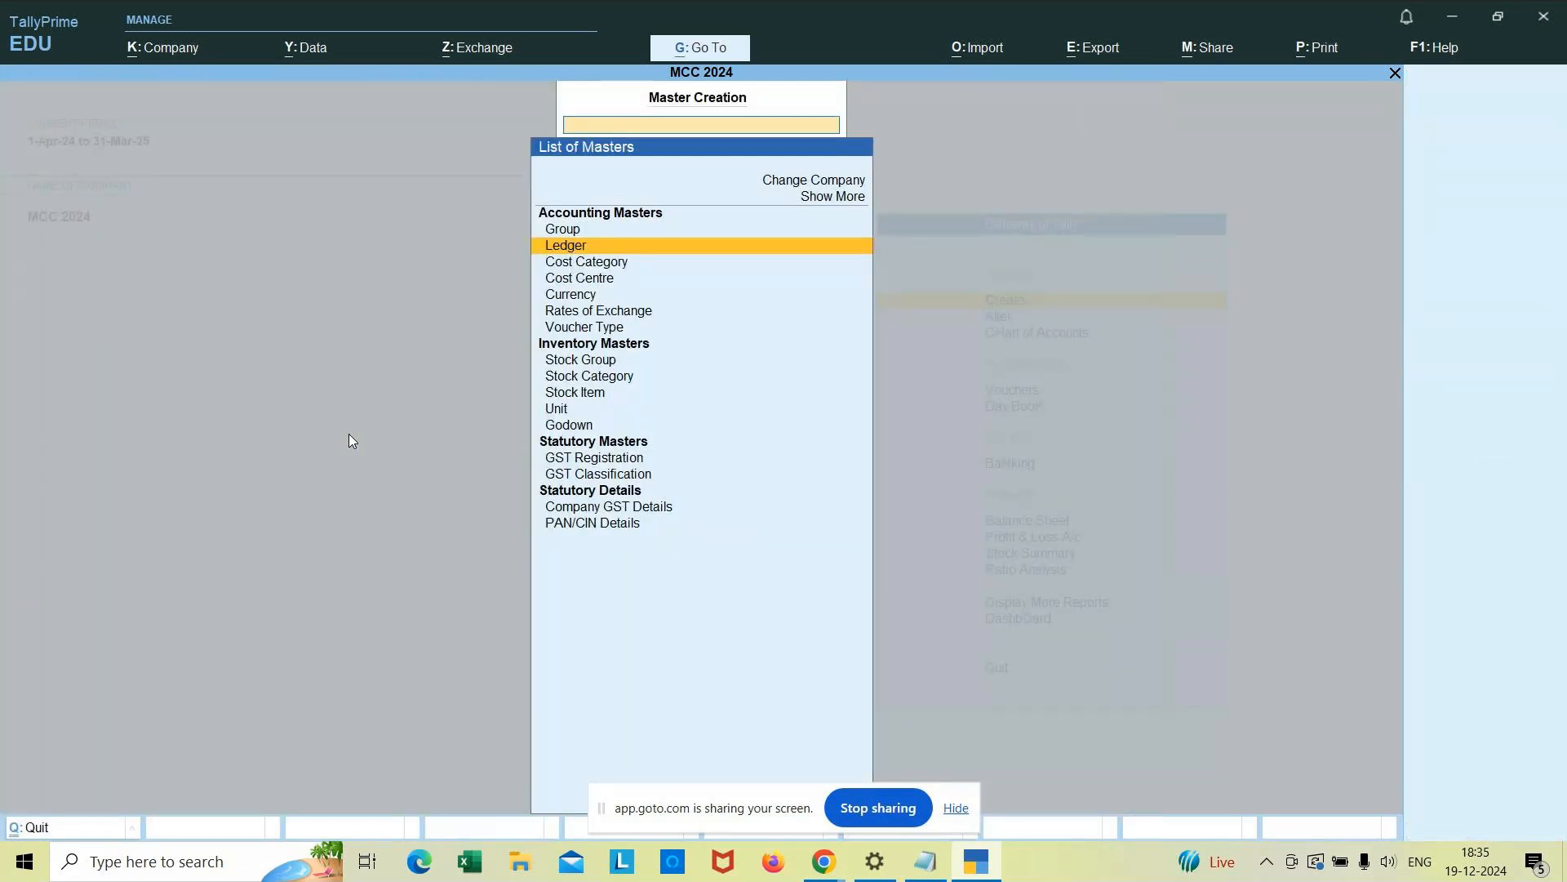
pyautogui.press('Escape')
pyautogui.press('Down')
pyautogui.press('Down')
pyautogui.press('Down')
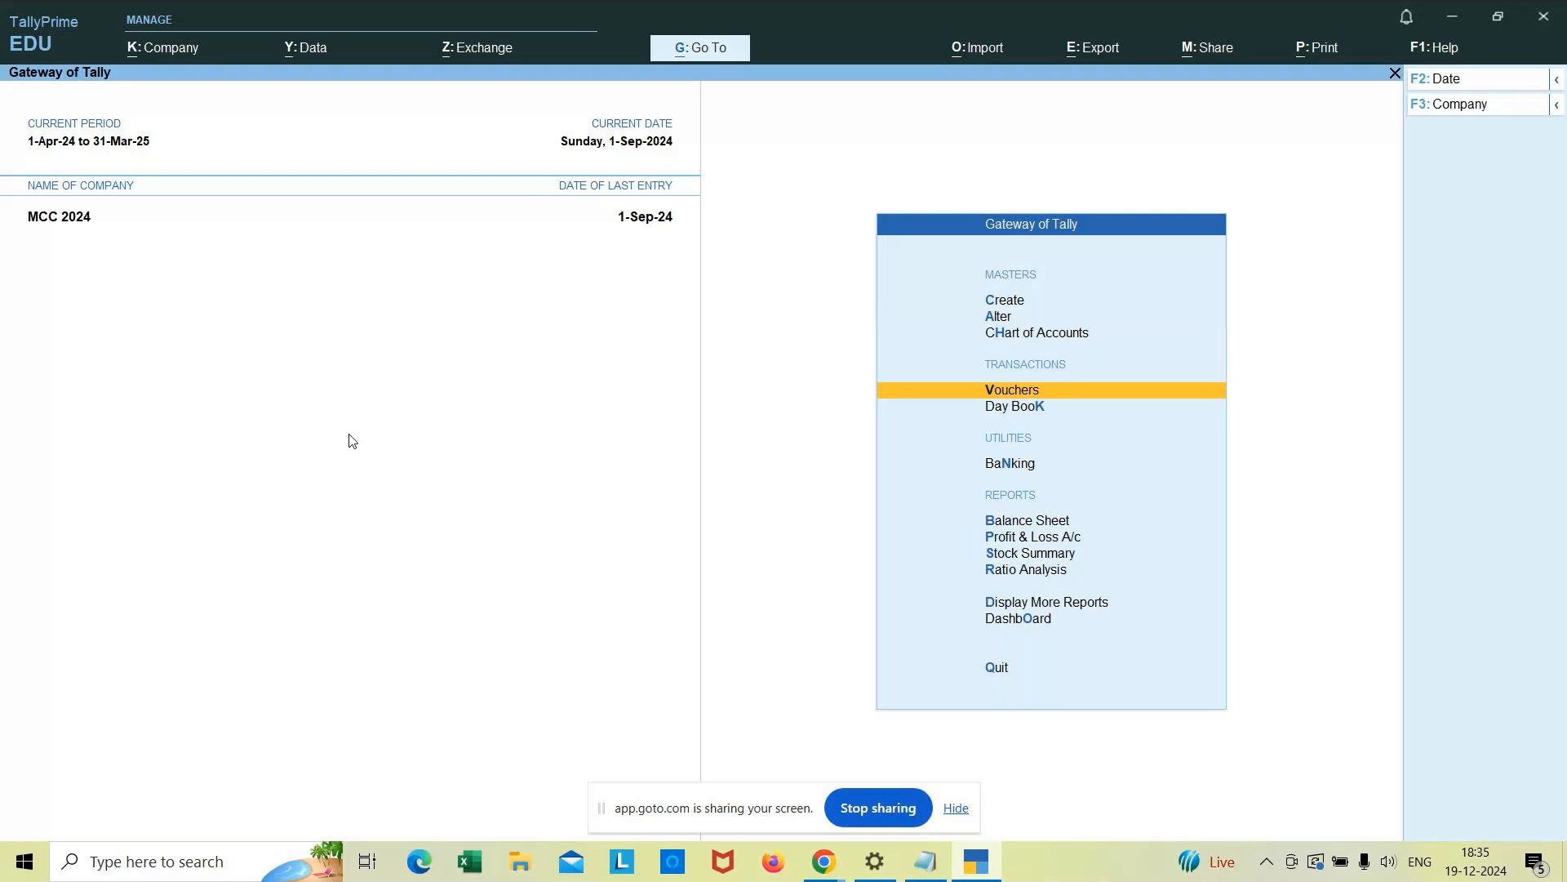
pyautogui.press('Return')
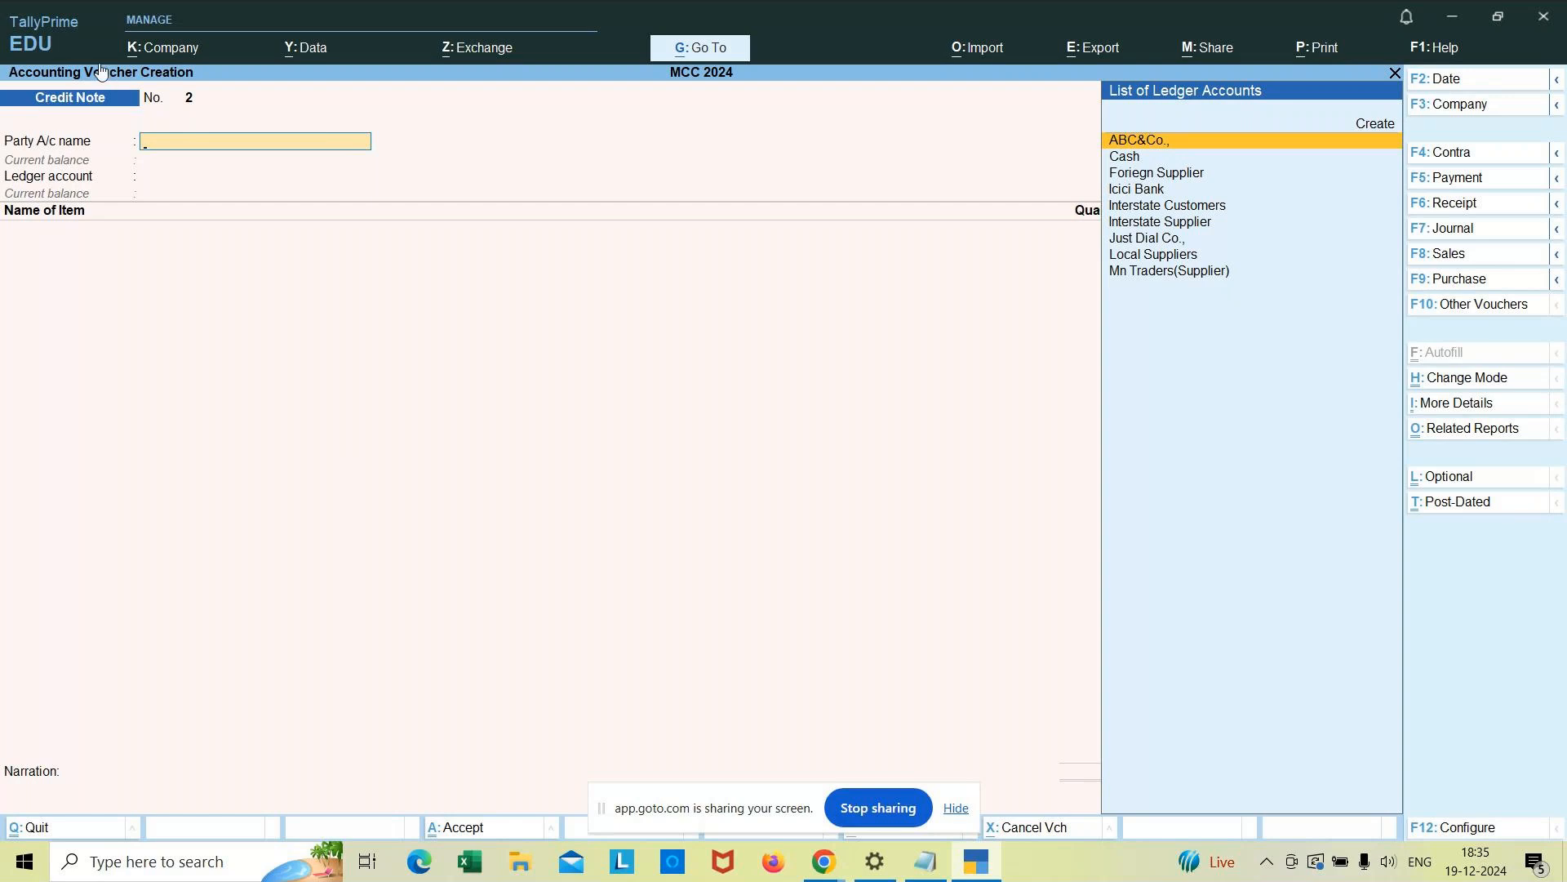
pyautogui.click(1472, 255)
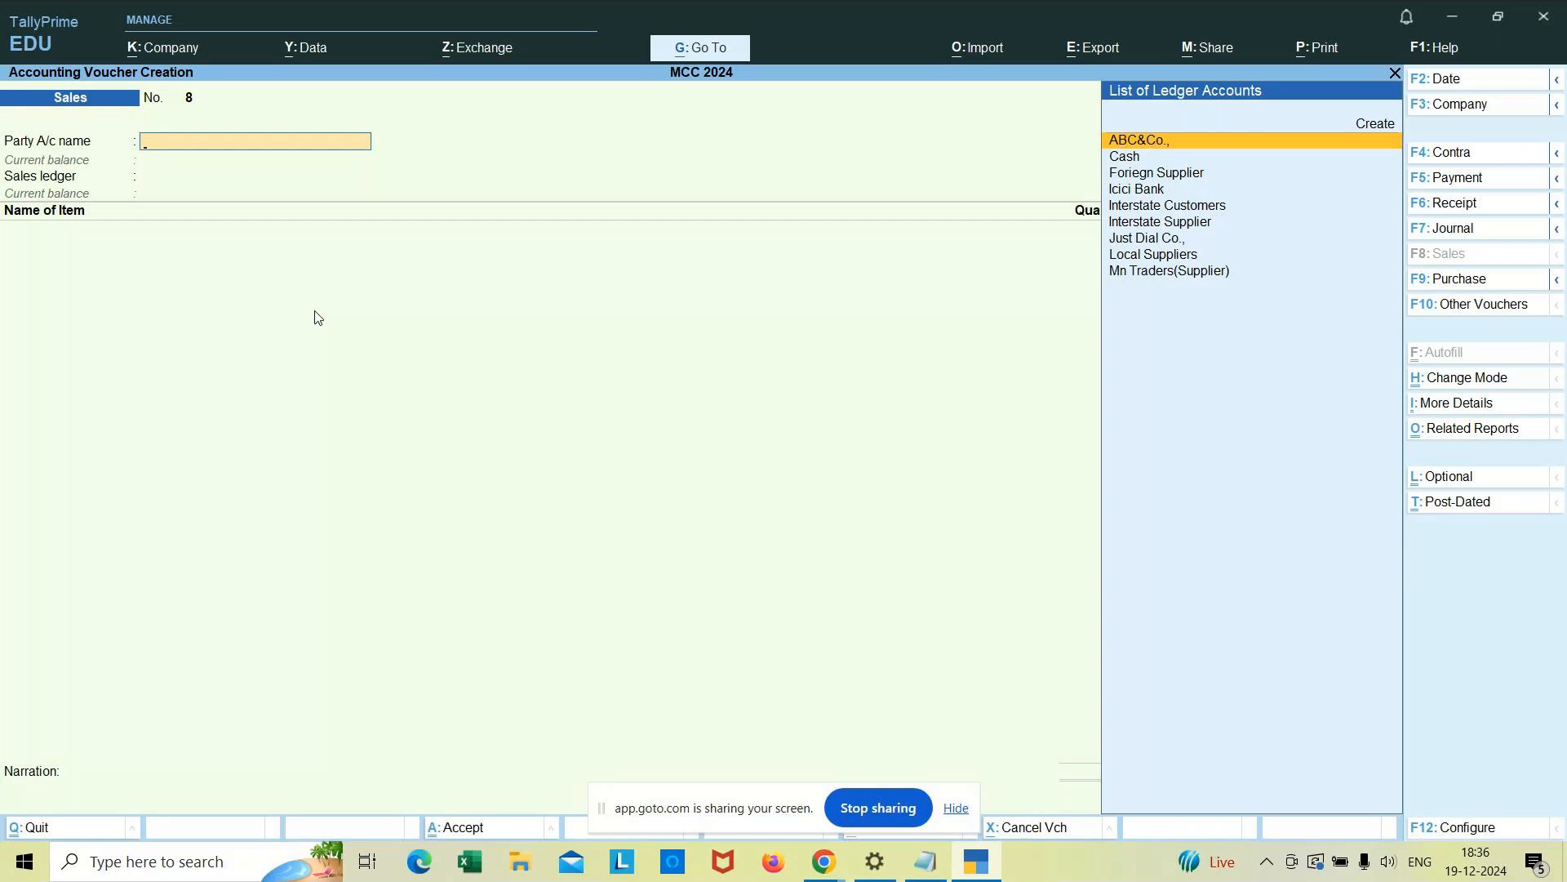
# Step: Choose Interstate Customers as the party, accept the party details, and set the sales ledger to Sales A/c
pyautogui.write('Inter')
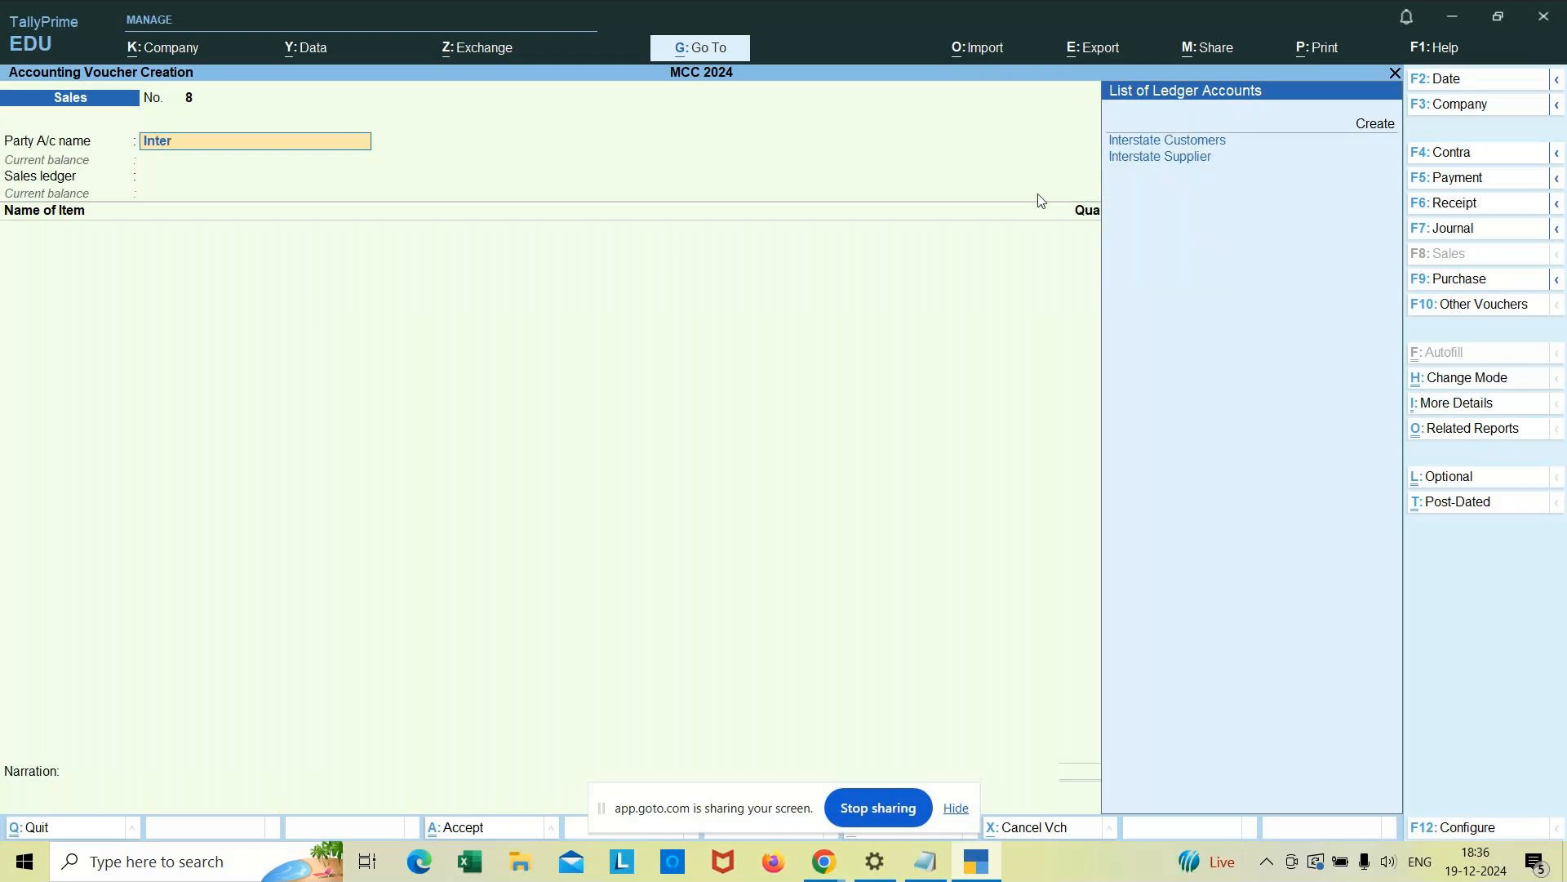
pyautogui.click(1195, 142)
pyautogui.hotkey('ctrl', 'a')
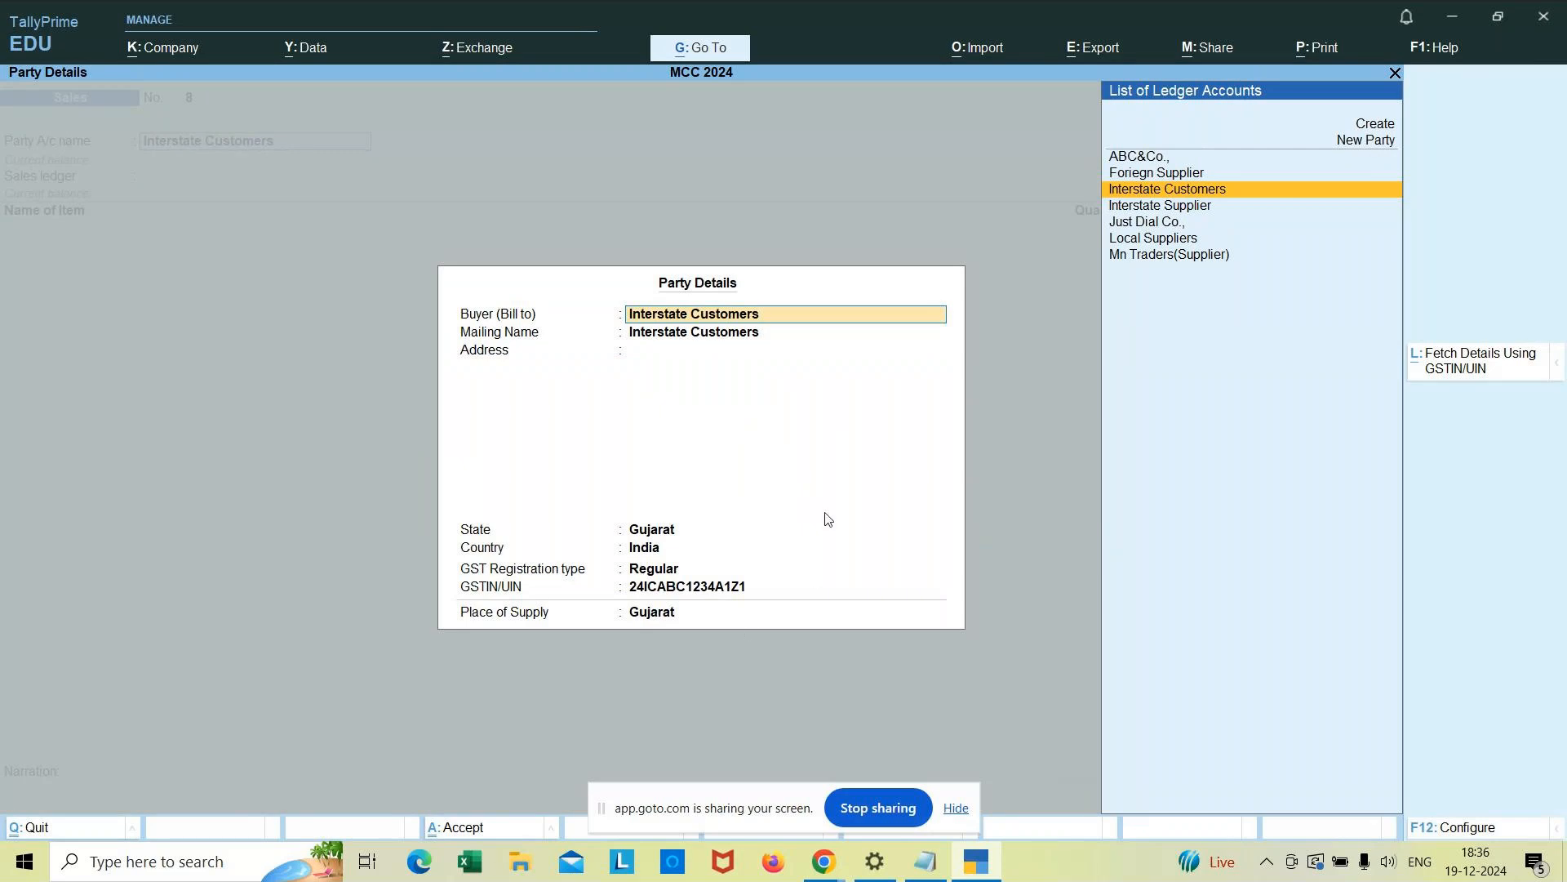
pyautogui.hotkey('ctrl', 'a')
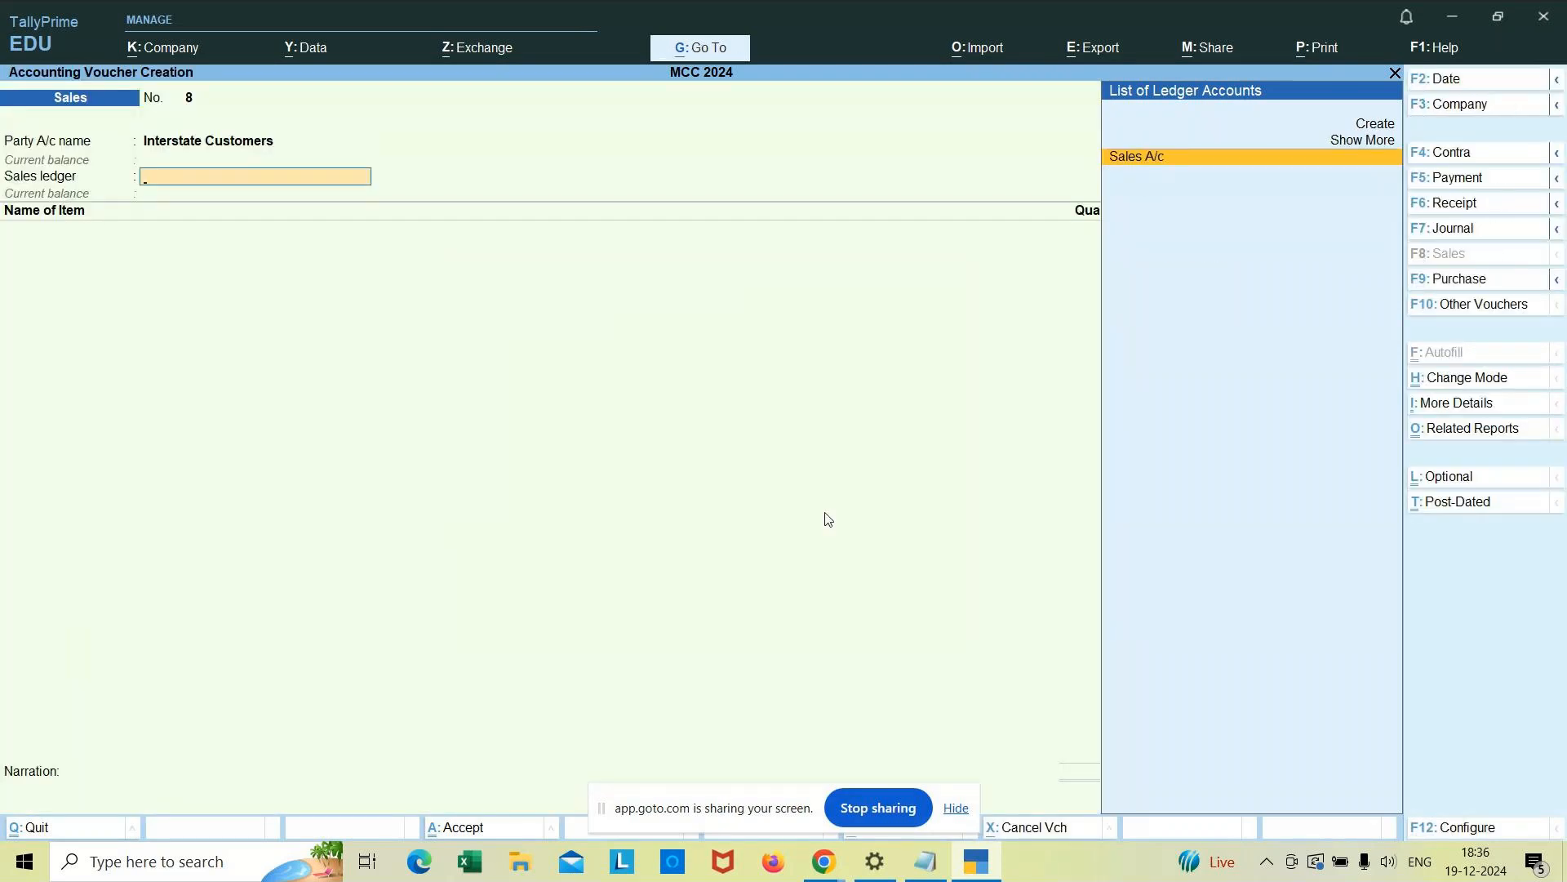
pyautogui.press('Return')
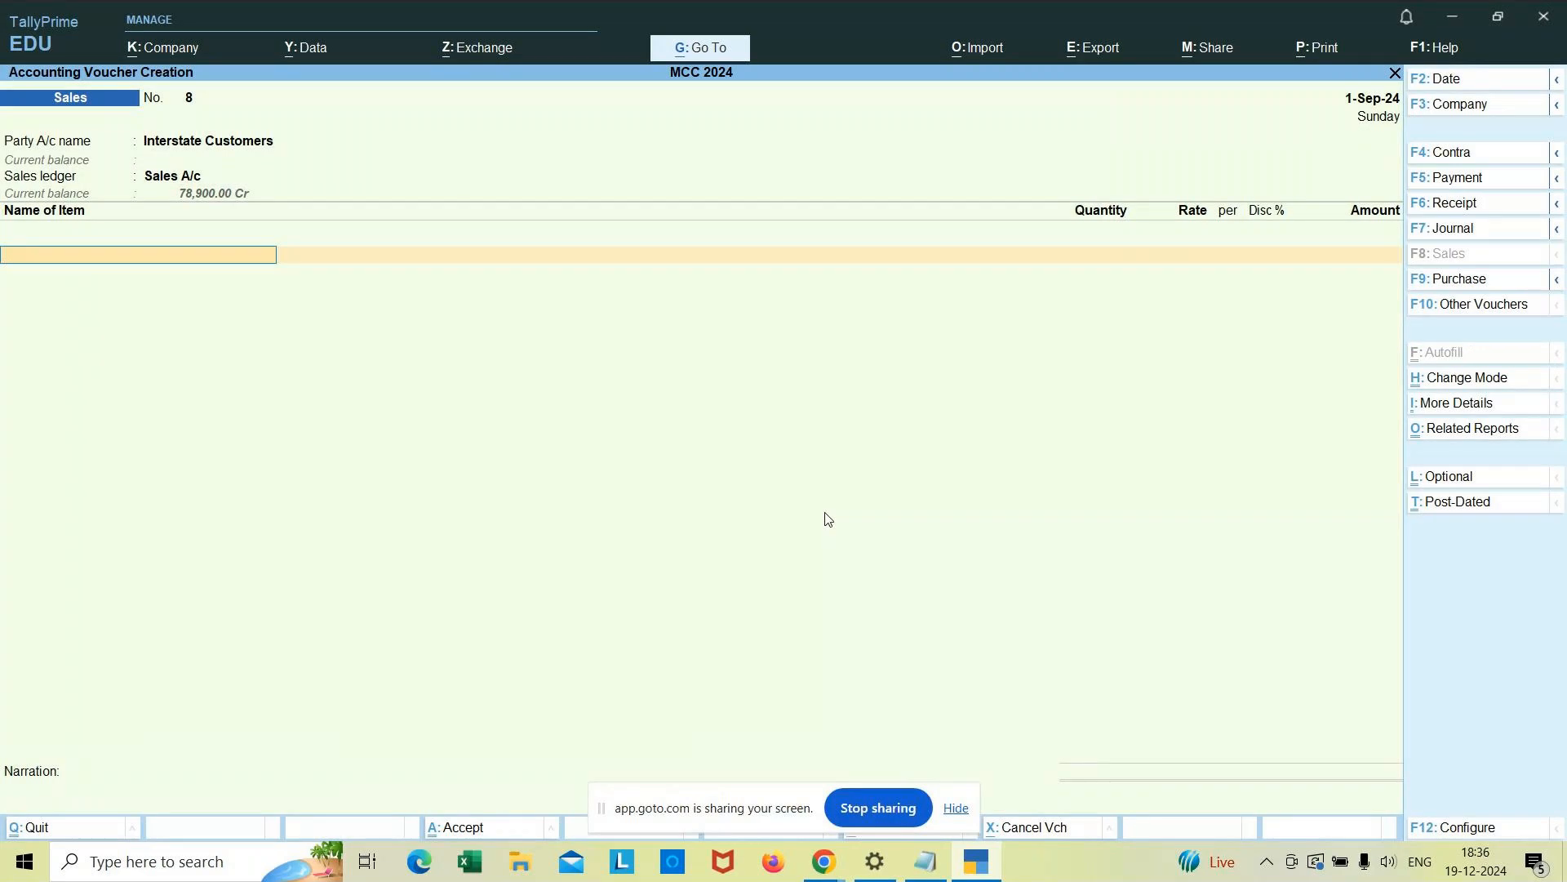
# Step: Add Logitech Printers to the sales voucher and allocate the item from Main Location
pyautogui.write('Logitech')
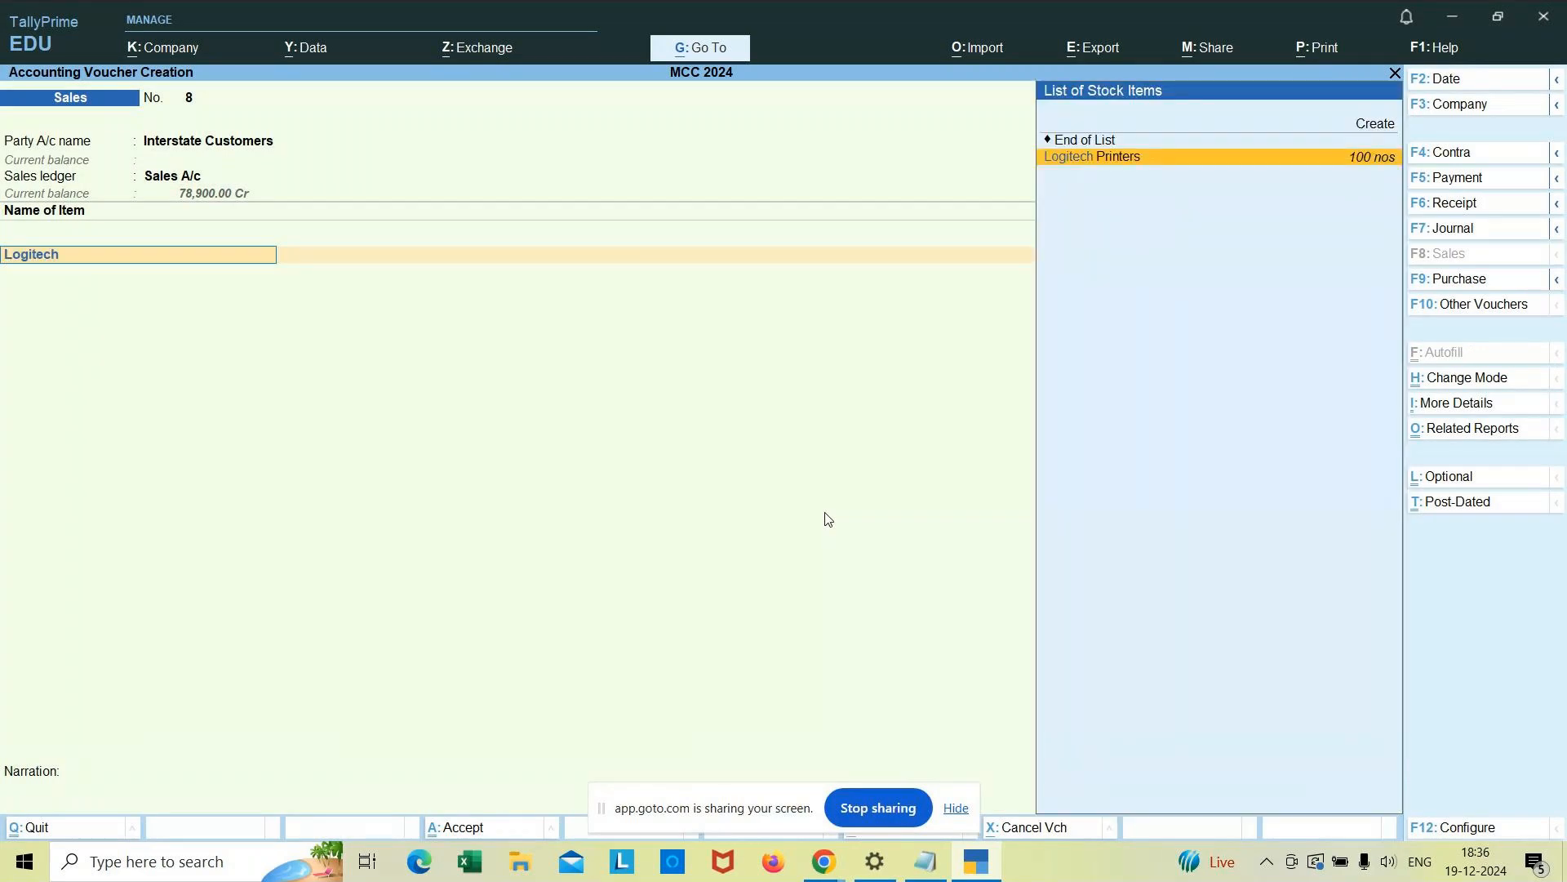
pyautogui.press('Return')
pyautogui.press('Down')
pyautogui.press('Down')
pyautogui.press('Down')
pyautogui.press('Down')
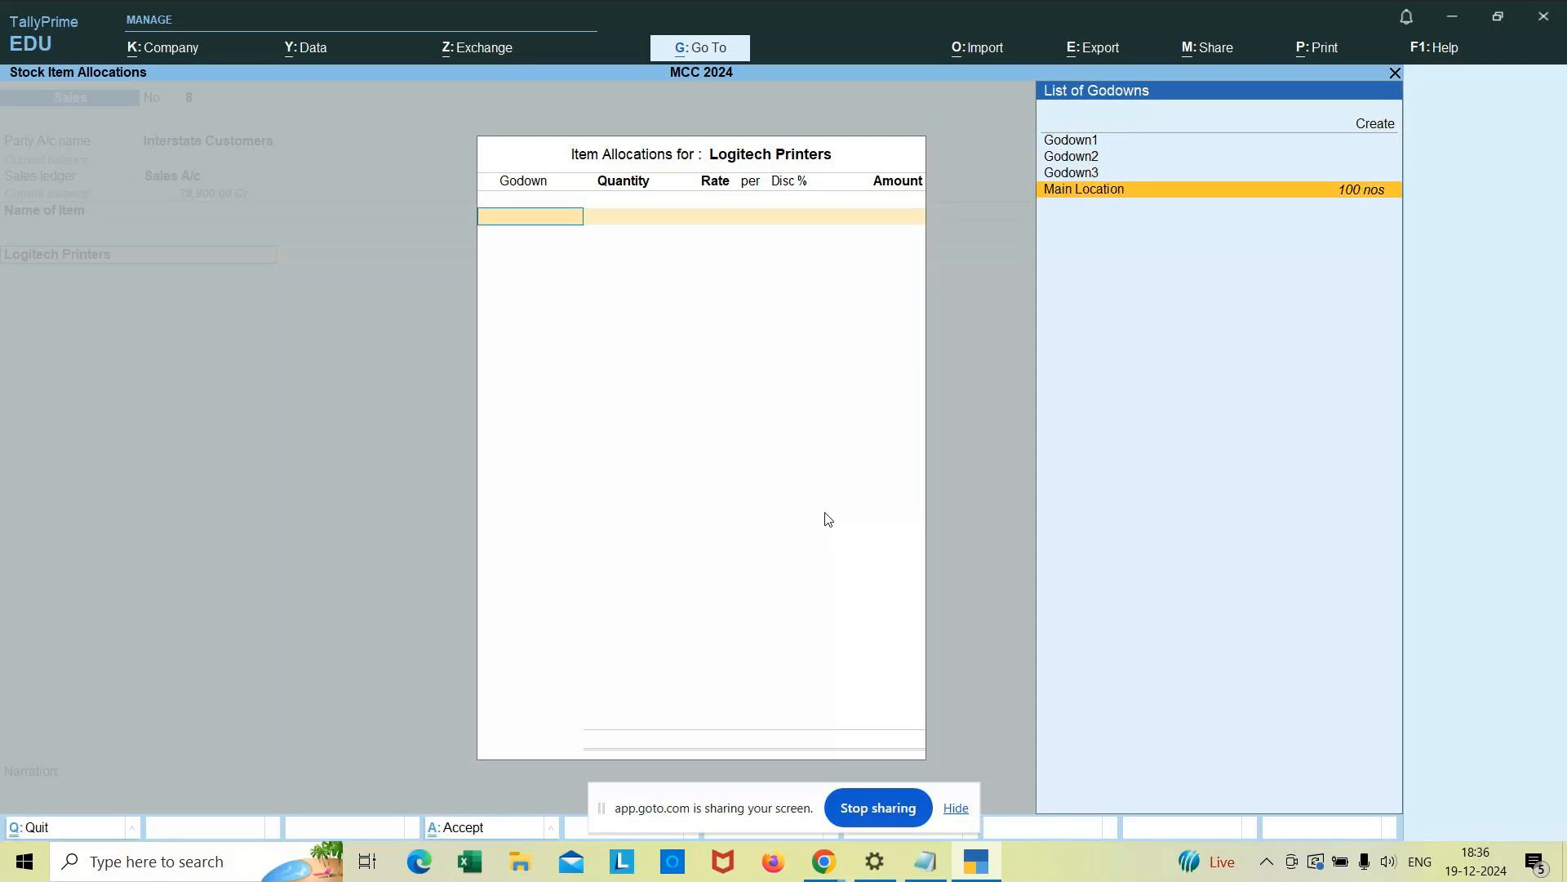
pyautogui.press('Return')
# Step: Set the printers' quantity to 50 nos at a rate of 8,500 and keep the GST and HSN details as per masters
pyautogui.write('50')
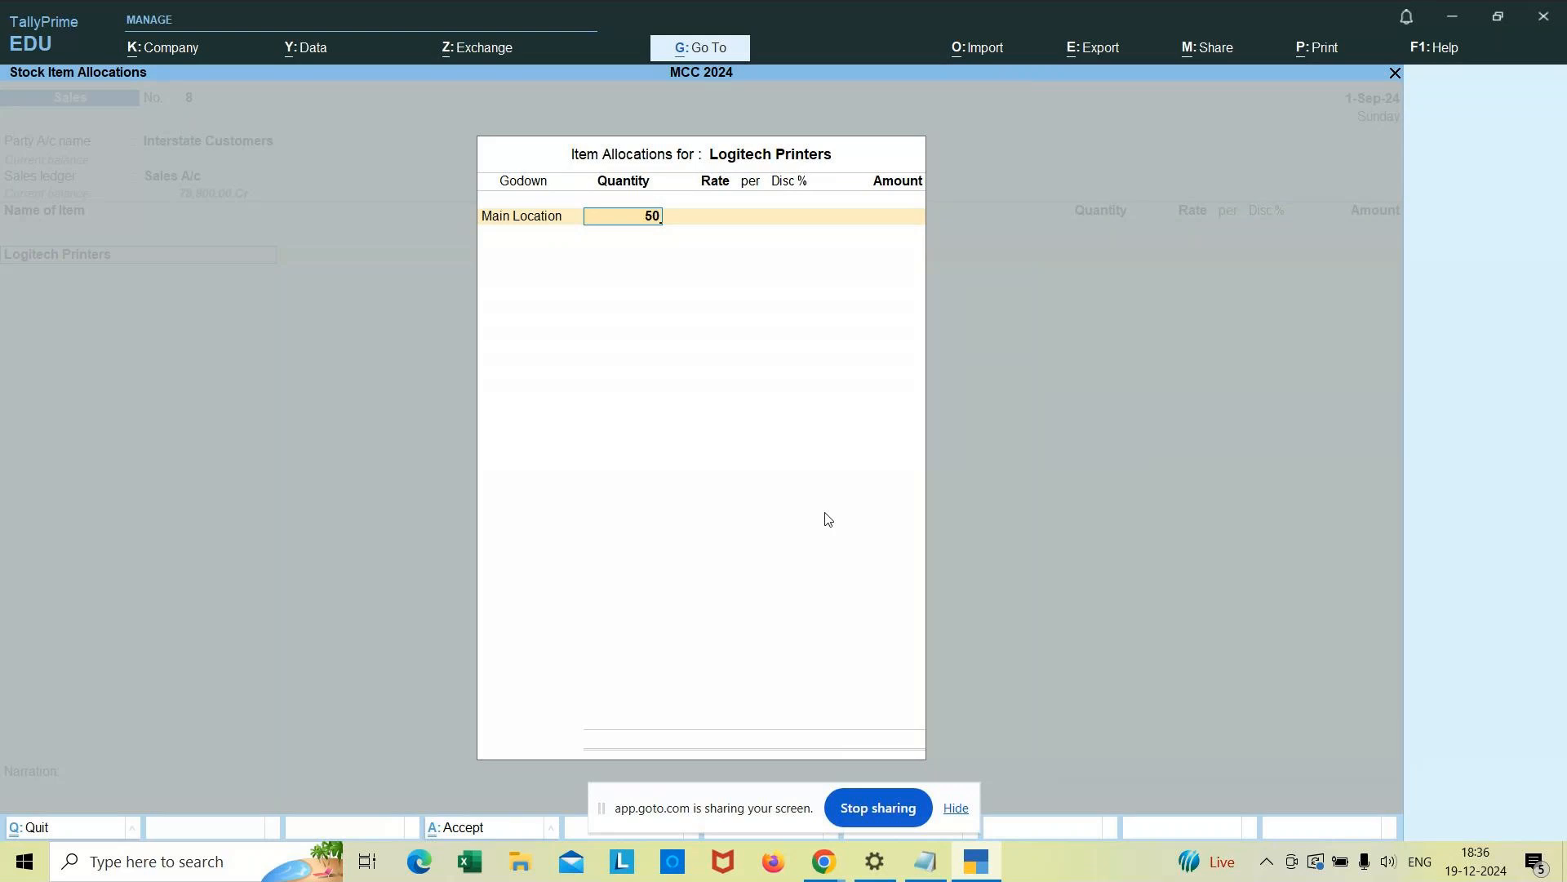
pyautogui.press('Return')
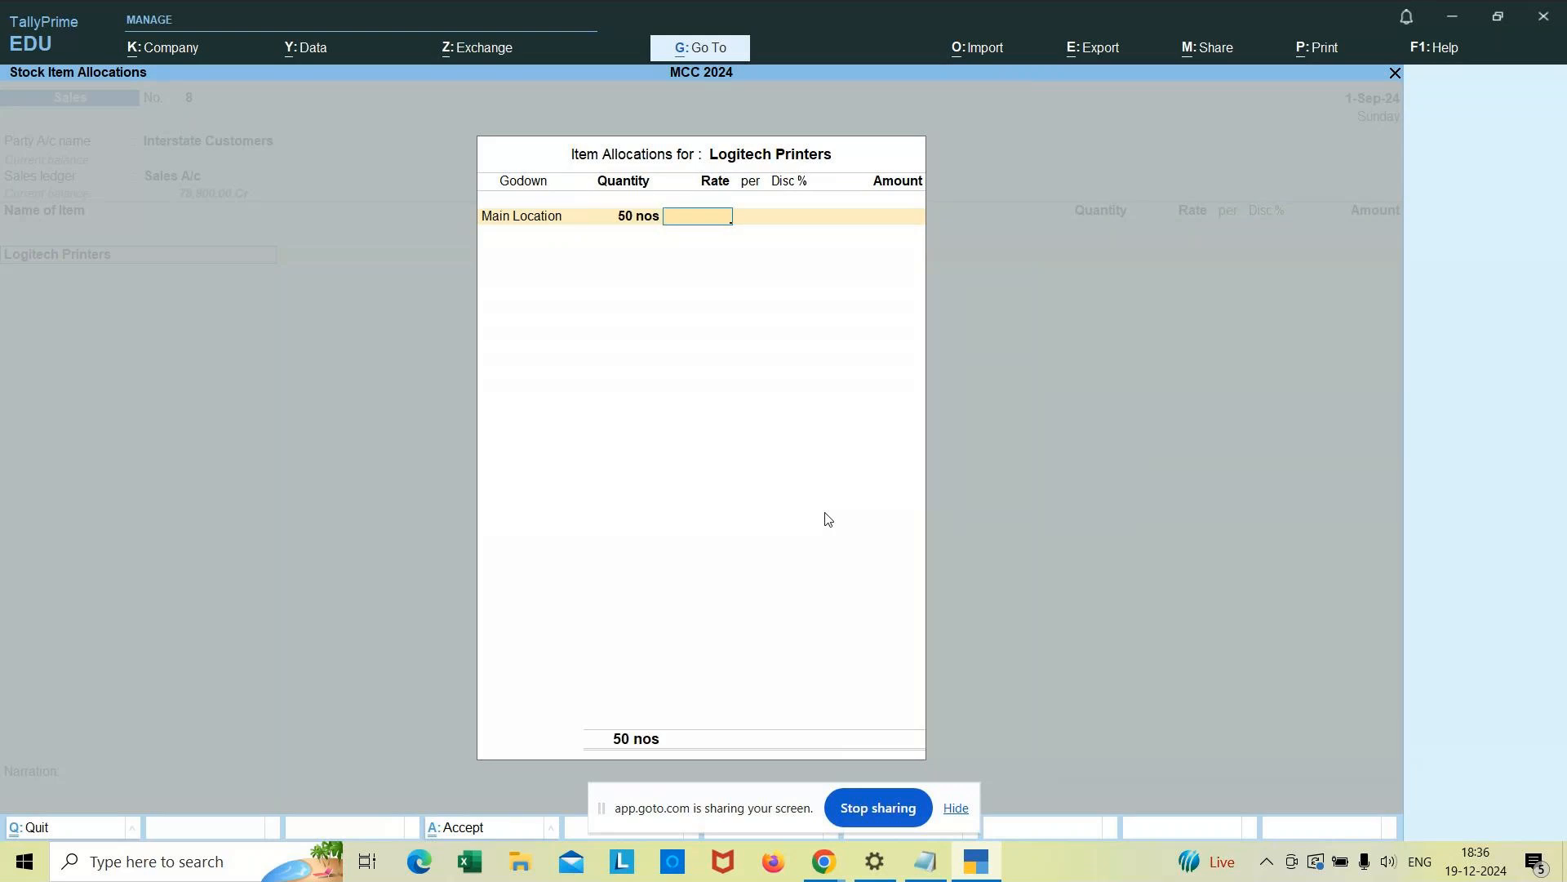
pyautogui.write('8500')
pyautogui.press('Return')
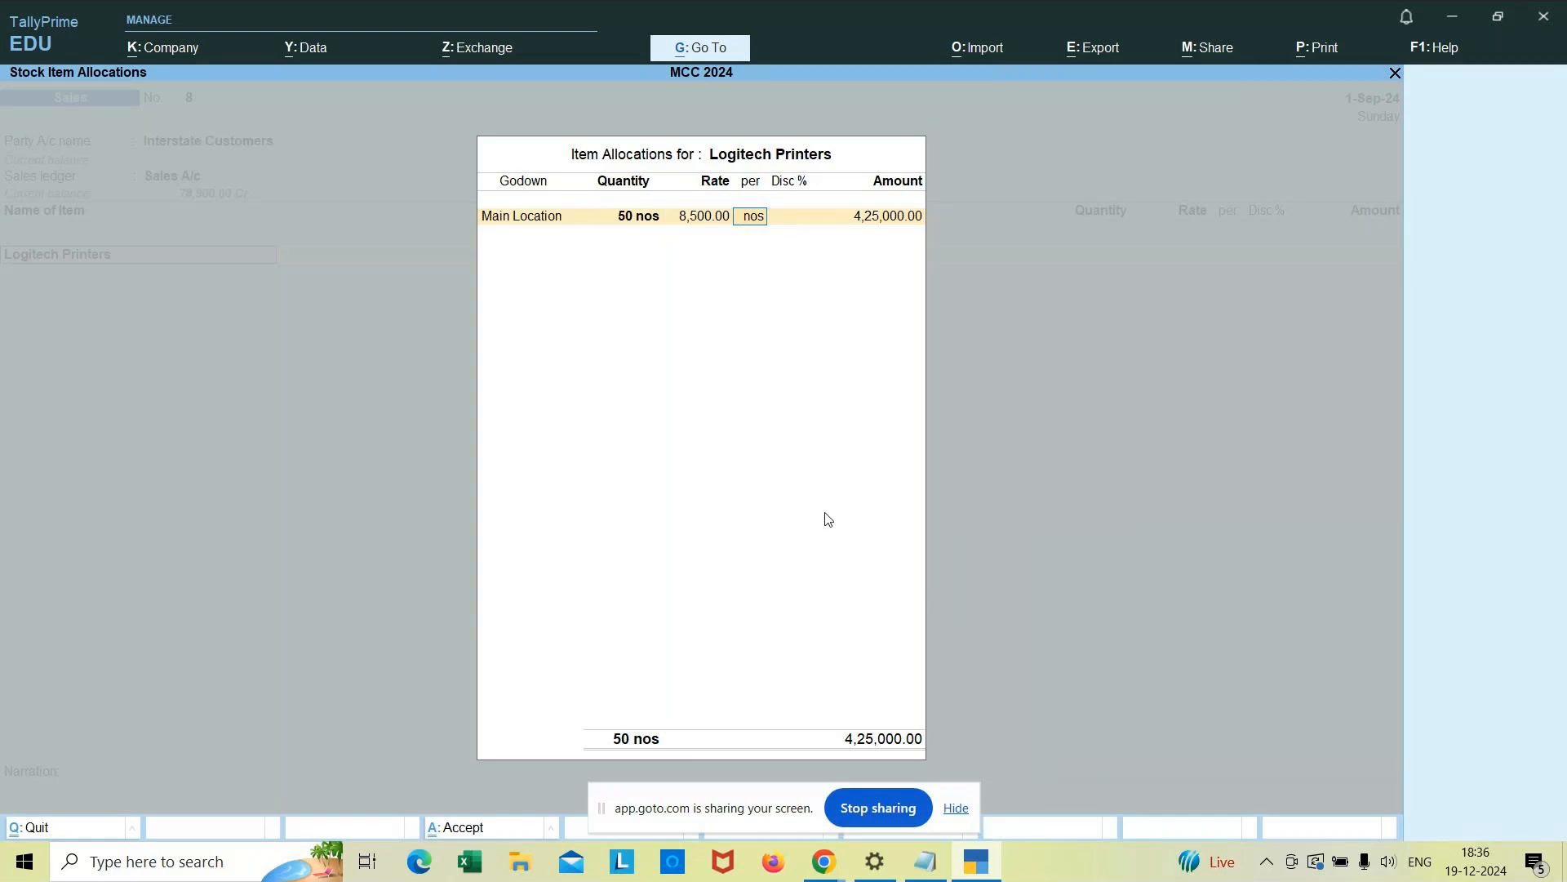
pyautogui.press('Return')
pyautogui.press('Return')
pyautogui.press('Return')
pyautogui.press('Return')
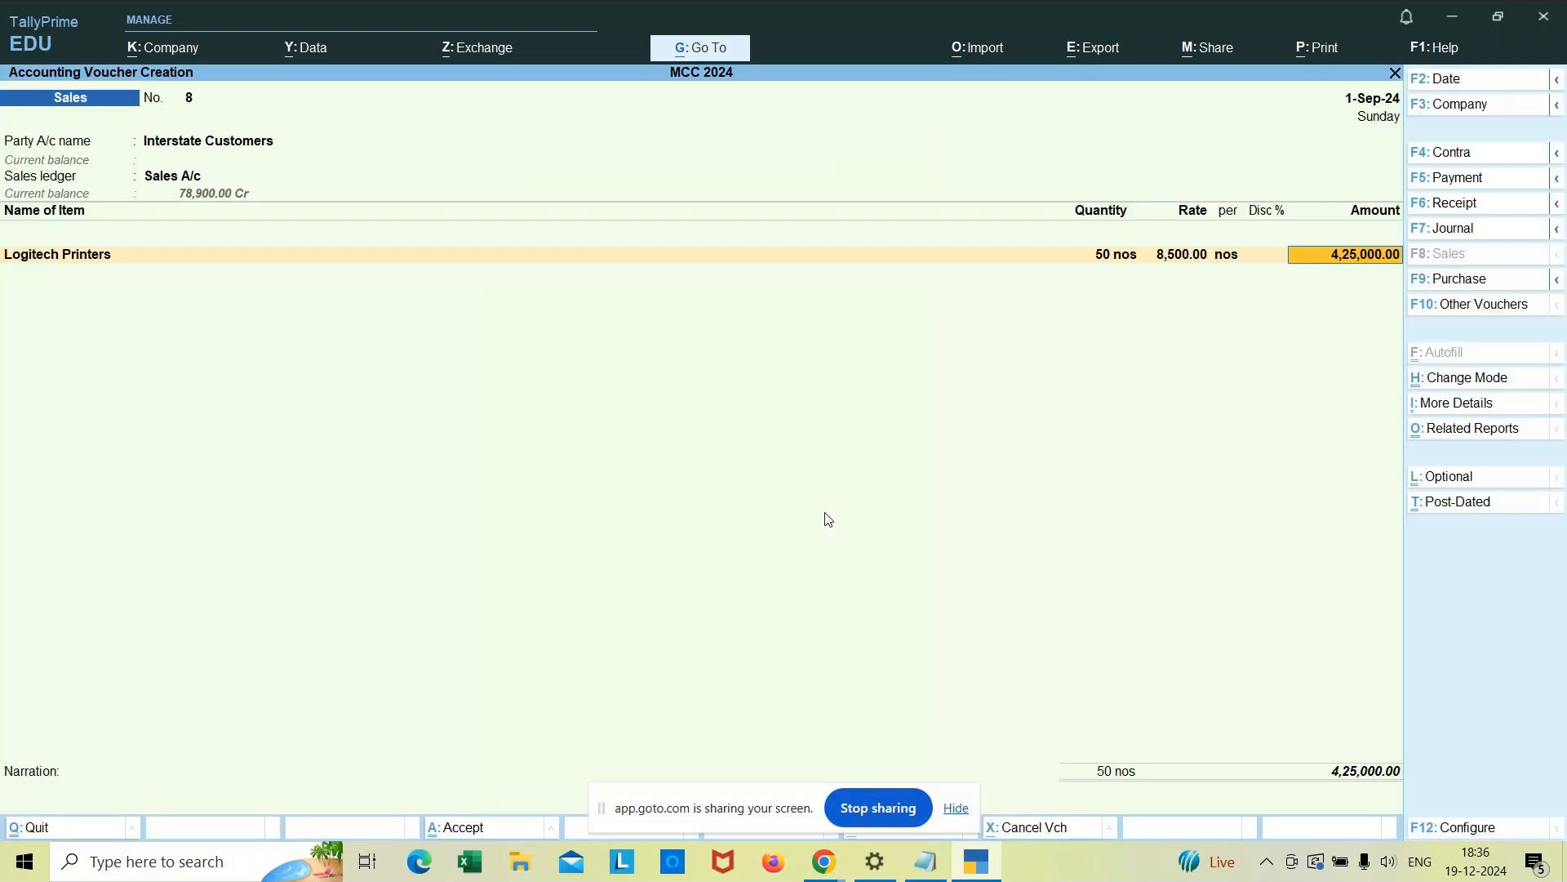
pyautogui.press('Return')
pyautogui.press('Return')
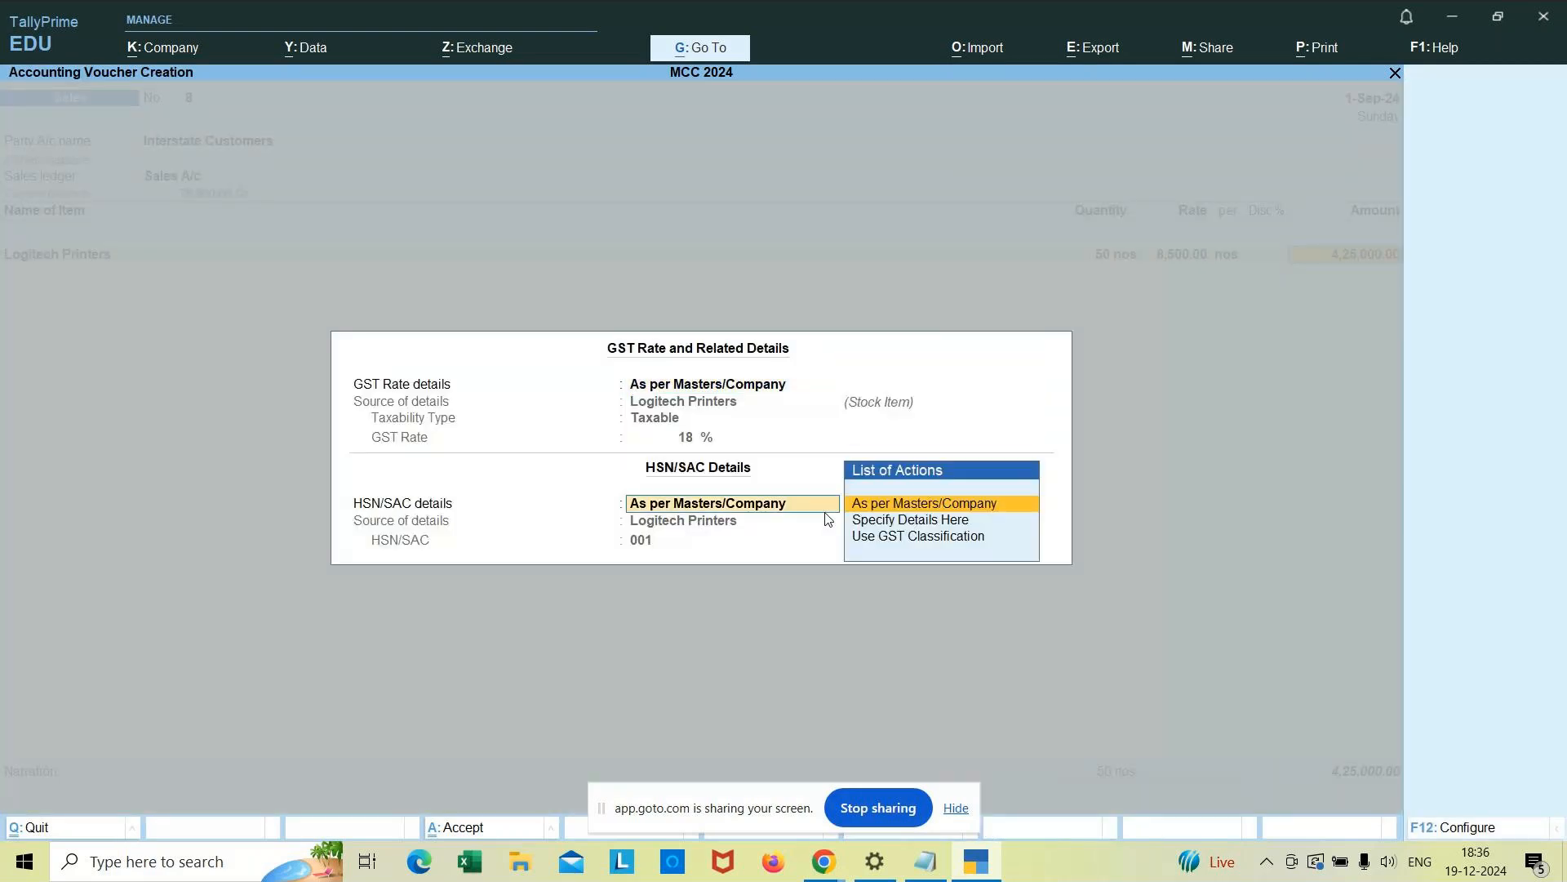
pyautogui.press('Return')
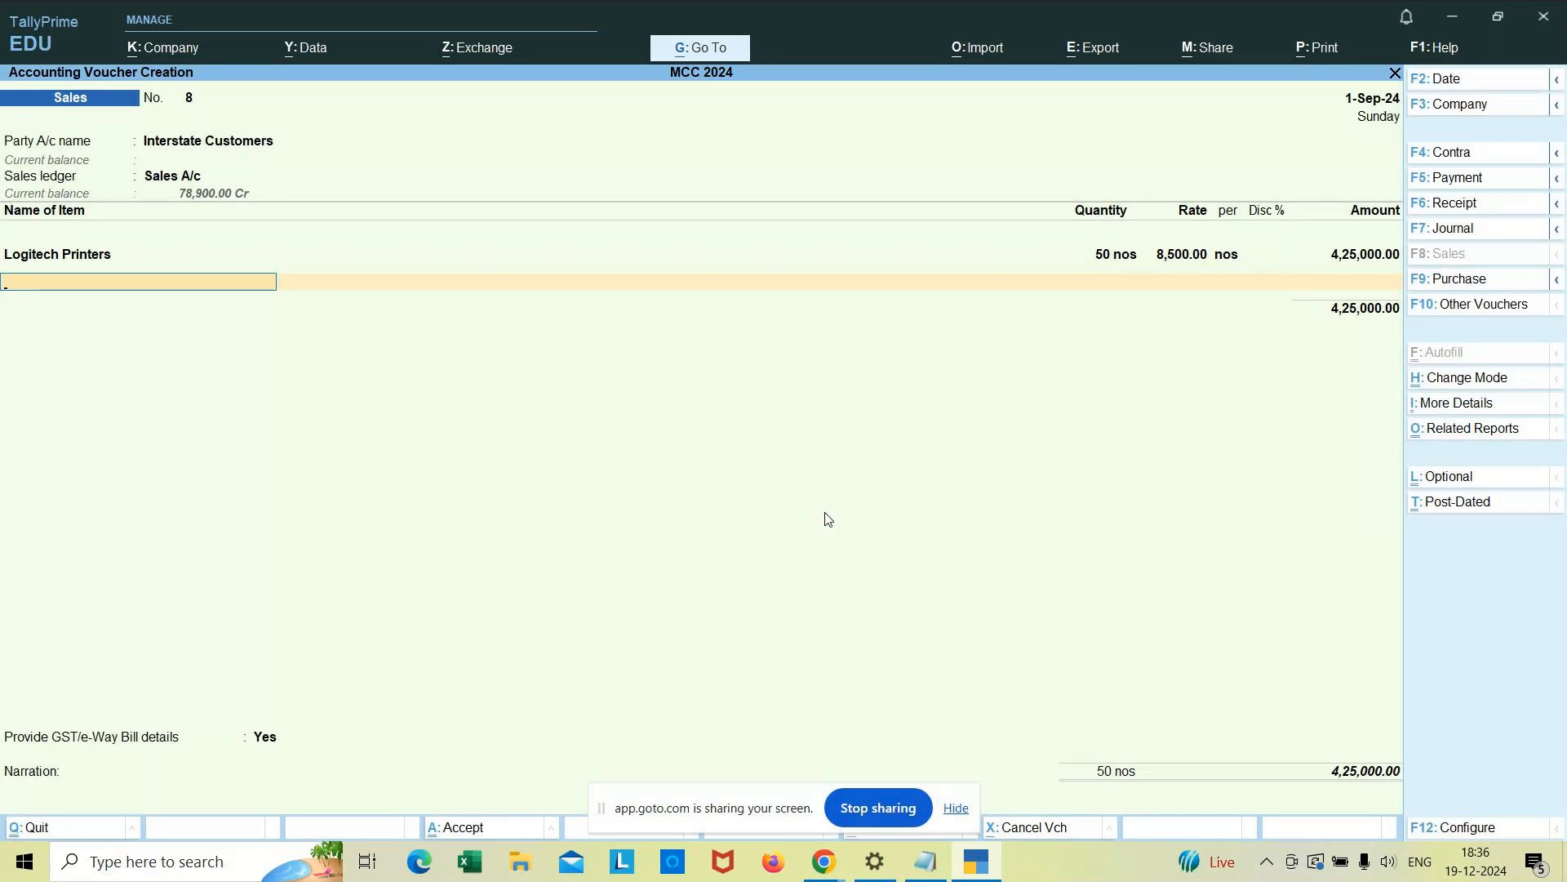
# Step: End the item list and add the IGST ledger with its calculated tax amount to the sales voucher
pyautogui.press('Return')
pyautogui.write('Igs')
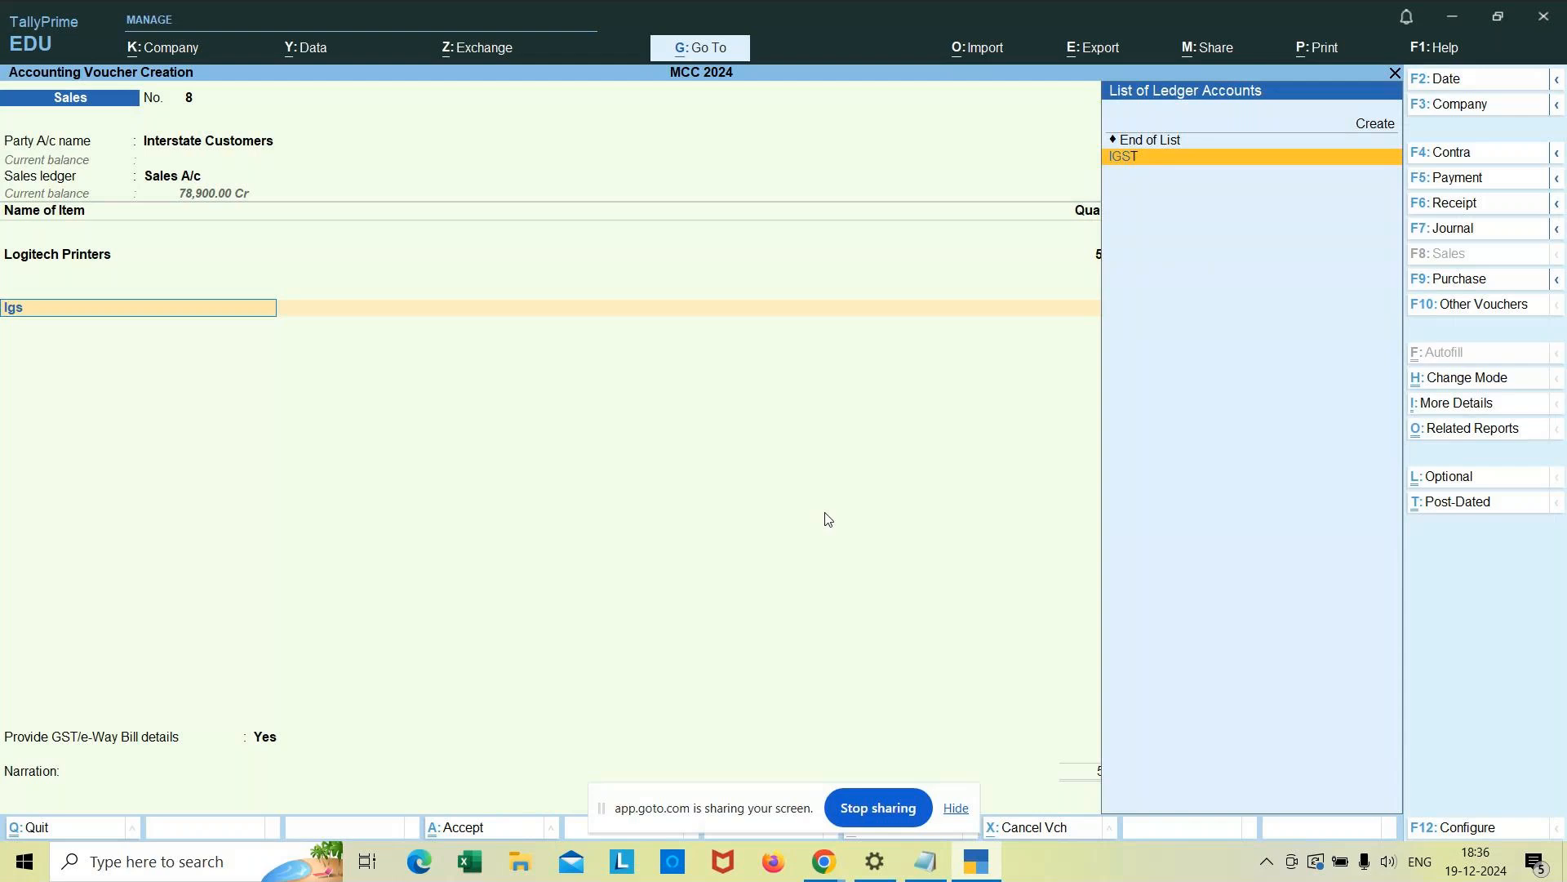
pyautogui.press('Return')
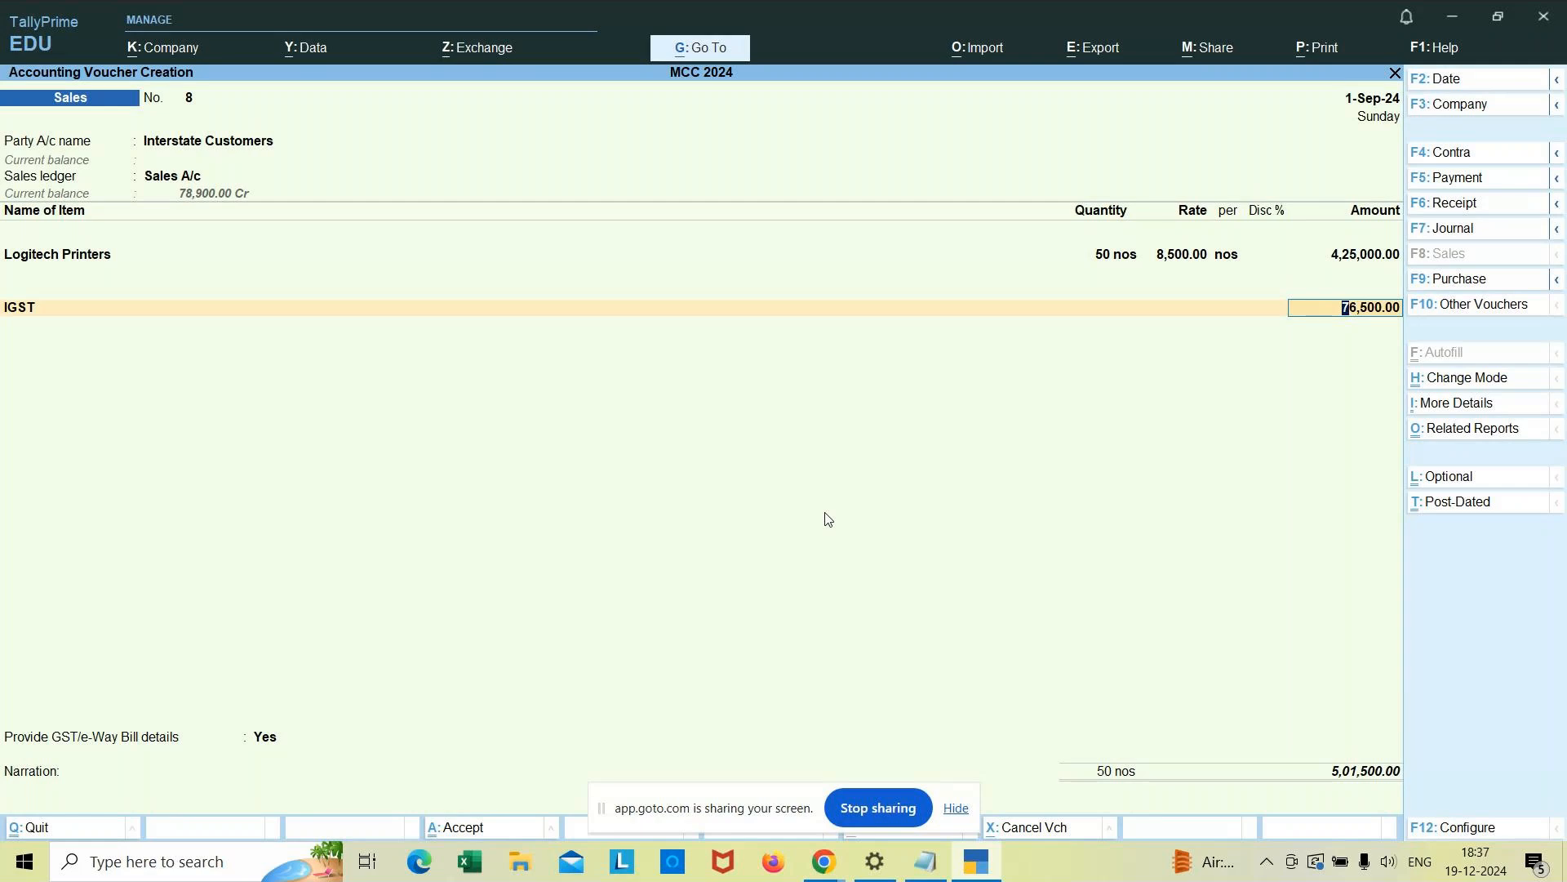
pyautogui.press('Return')
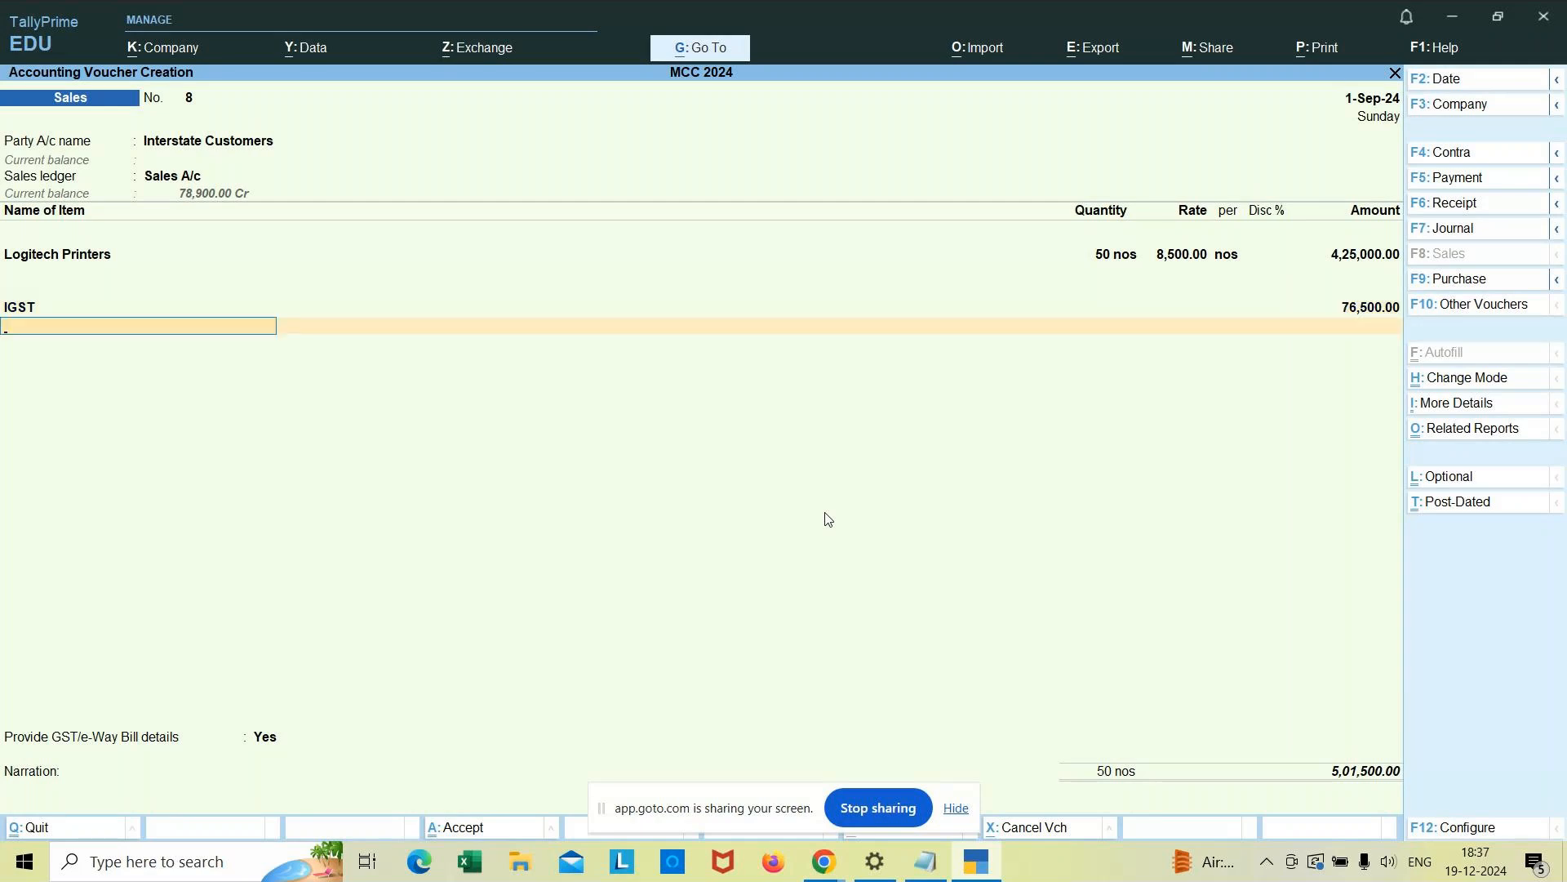
pyautogui.press('Return')
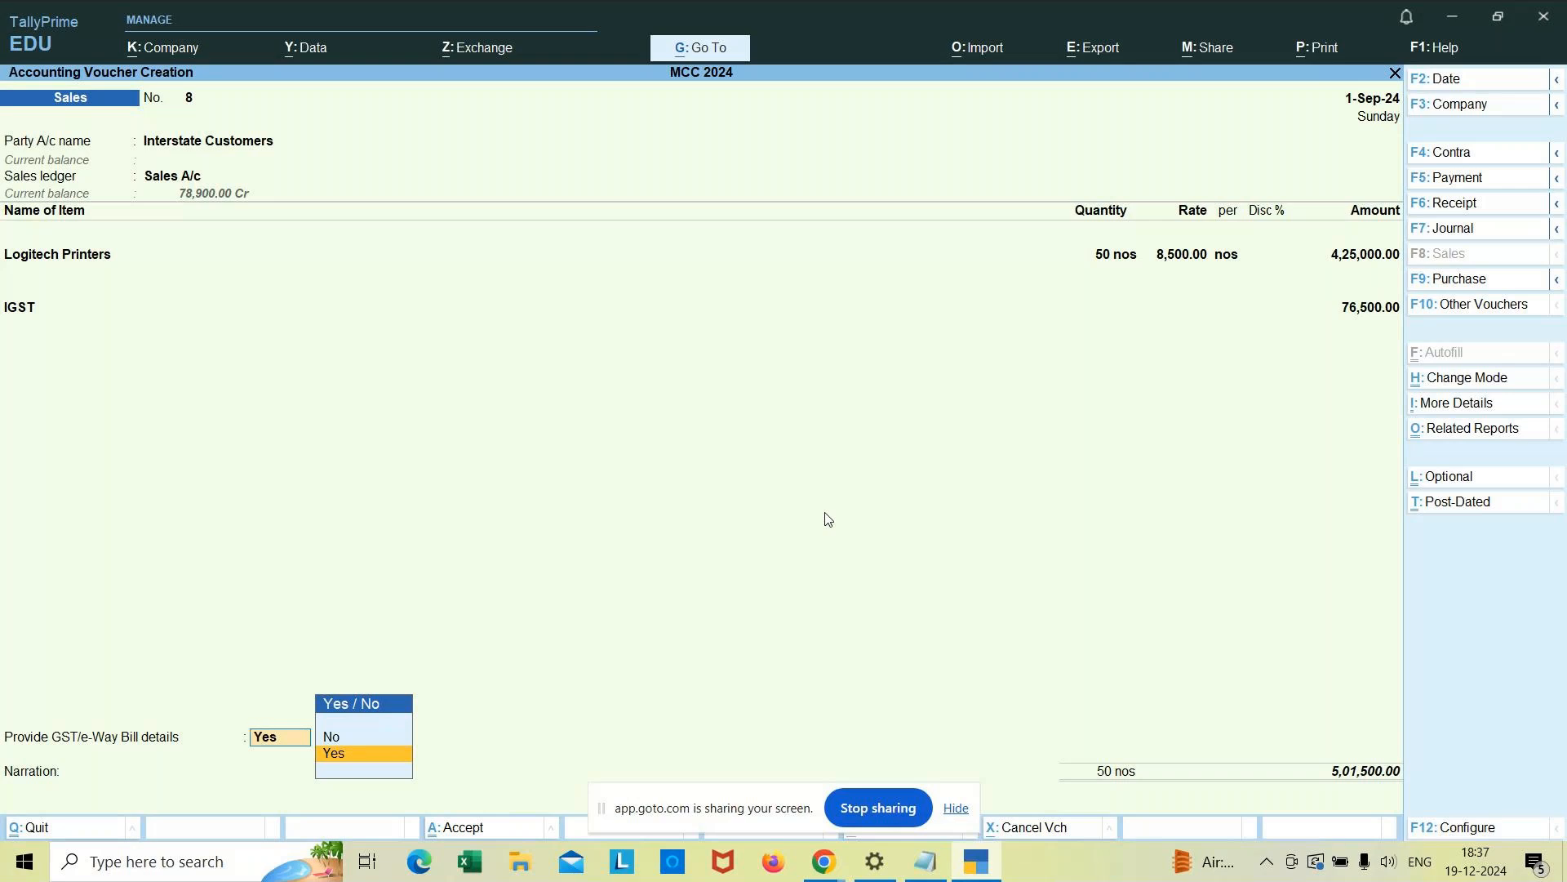
# Step: In the GST/e-Way Bill details, set Dispatch from to Bangalore and Ship to to Gujarat, and accept them
pyautogui.press('Return')
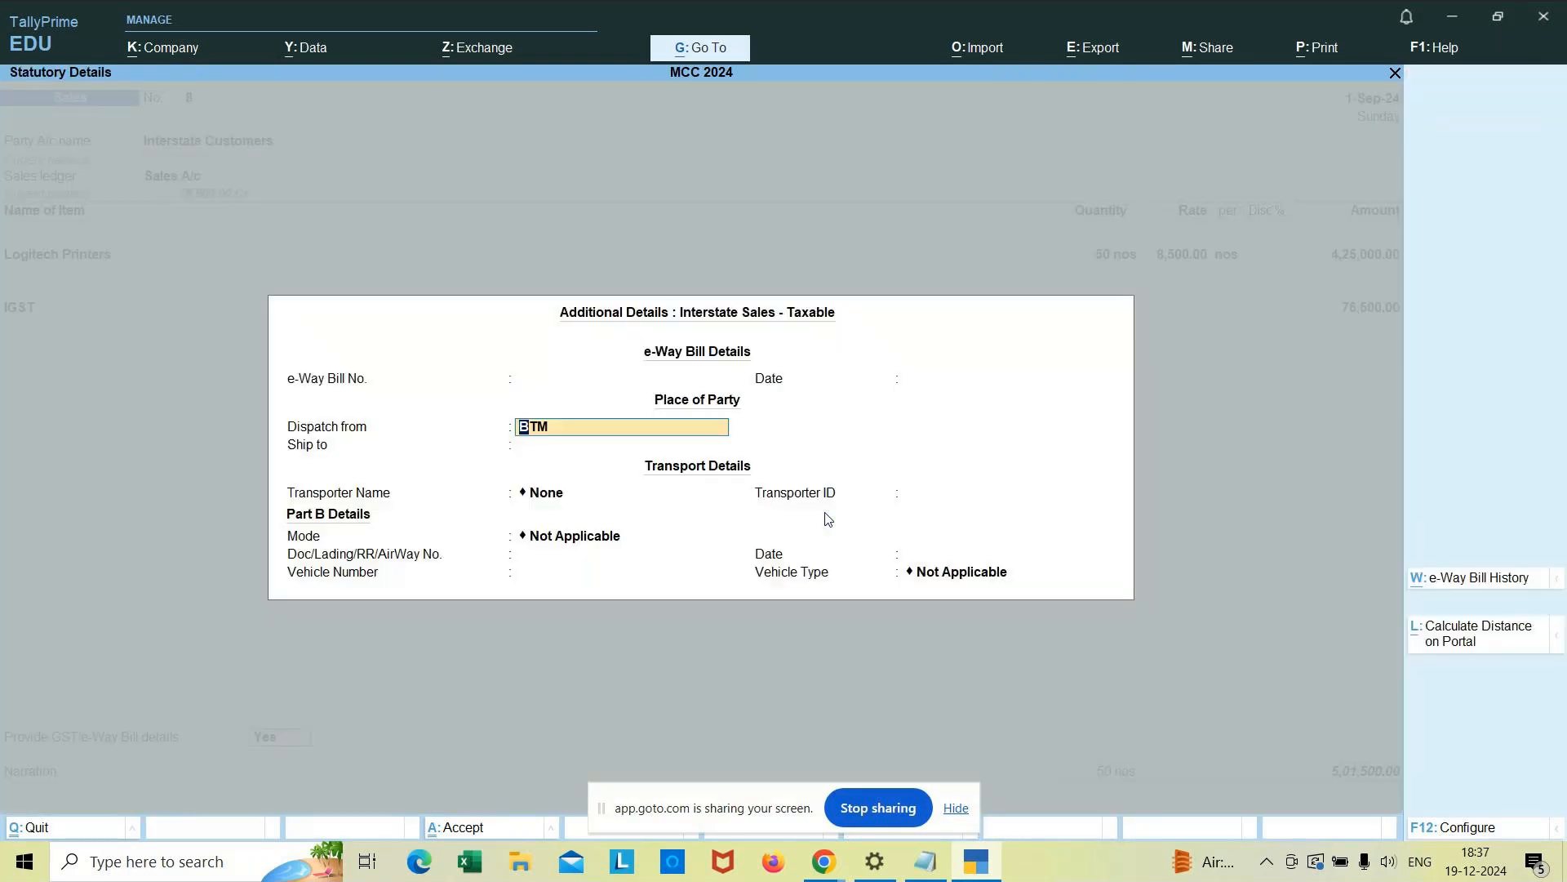
pyautogui.write('G')
pyautogui.press('BackSpace')
pyautogui.write('Bangalore')
pyautogui.press('Return')
pyautogui.write('Gujara')
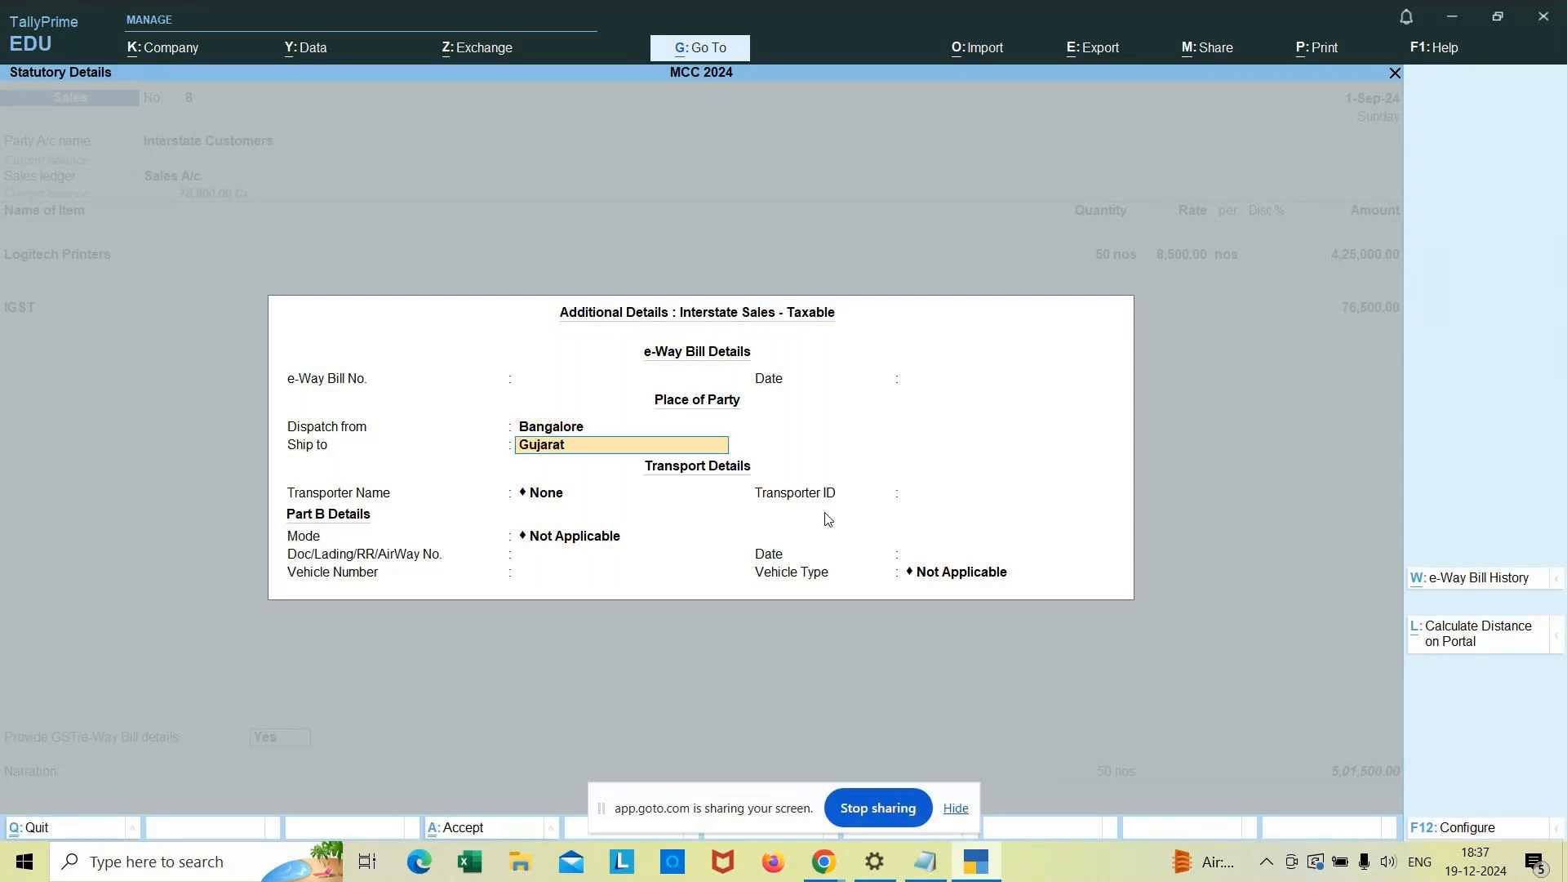
pyautogui.write('t')
pyautogui.press('Return')
pyautogui.hotkey('ctrl', 'a')
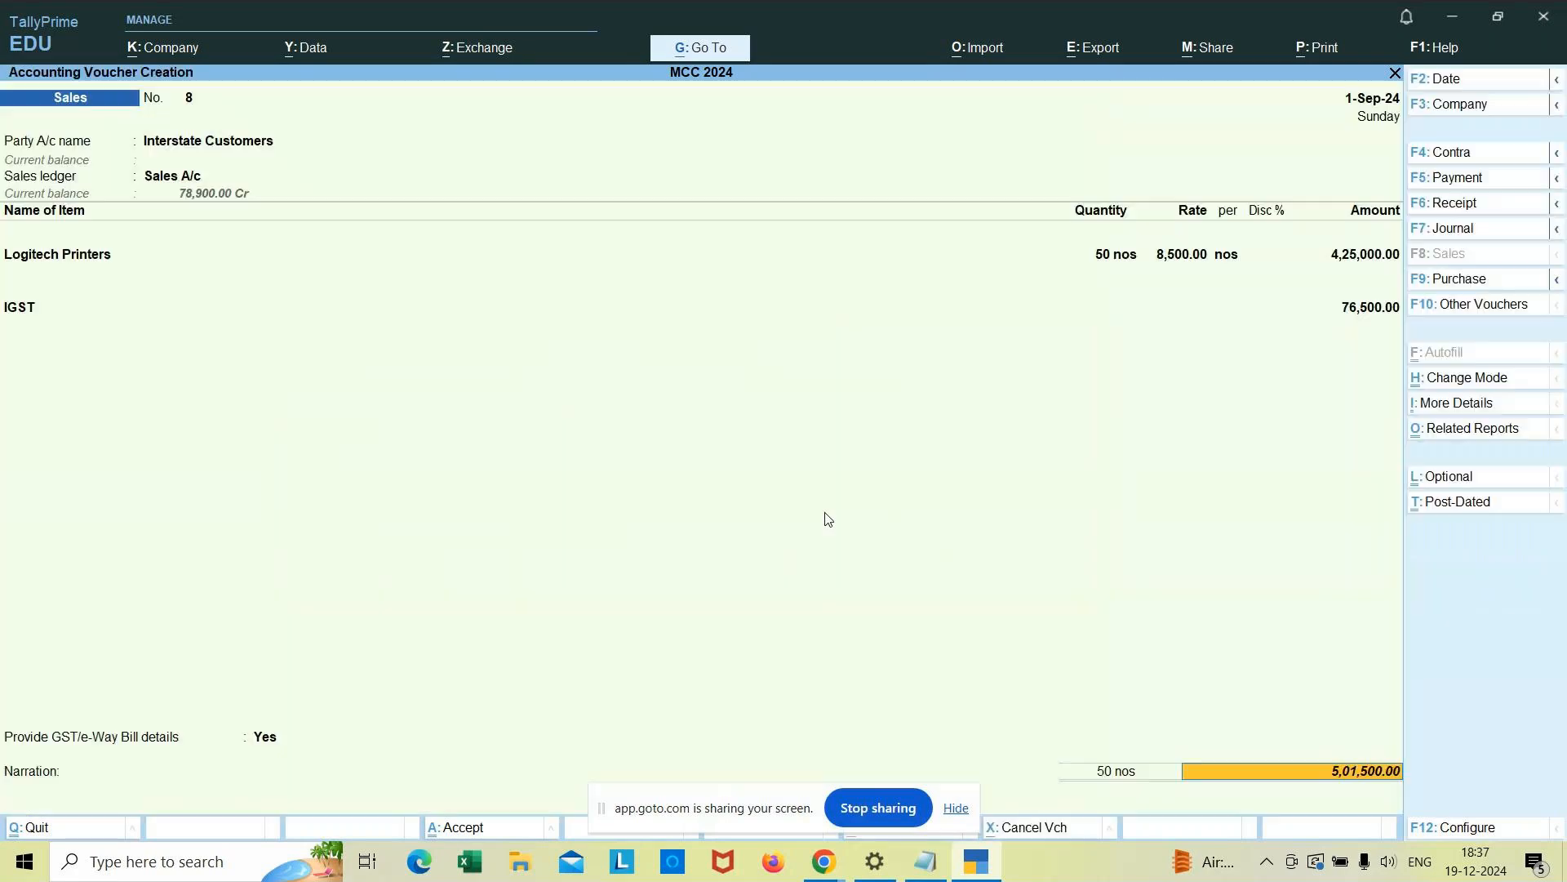
# Step: Set the bill-wise reference for Interstate Customers to On Account for the full debit amount
pyautogui.press('Return')
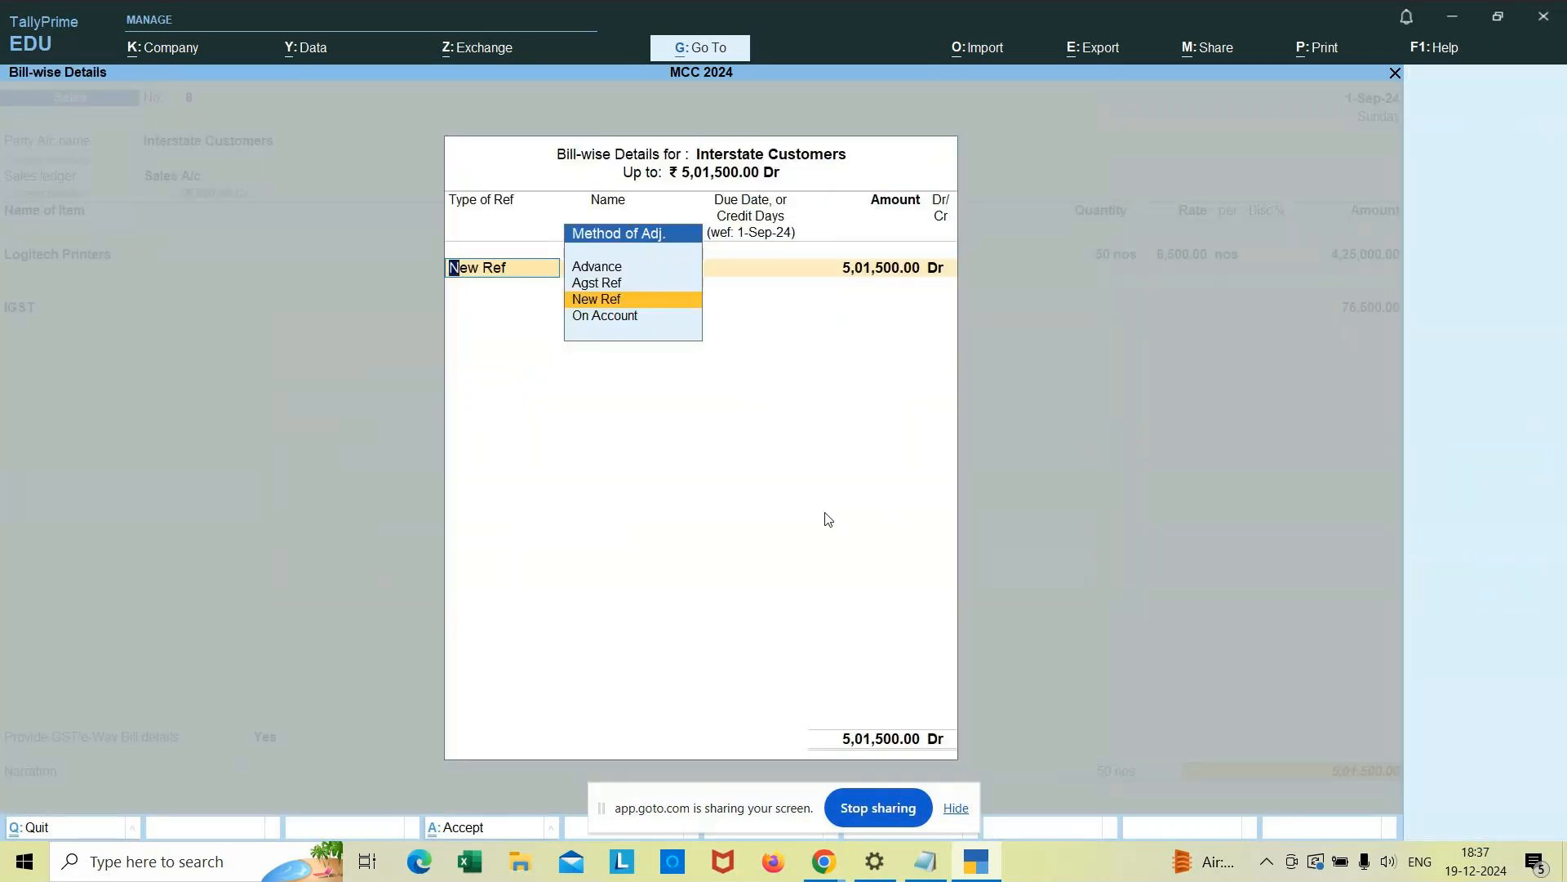
pyautogui.press('Down')
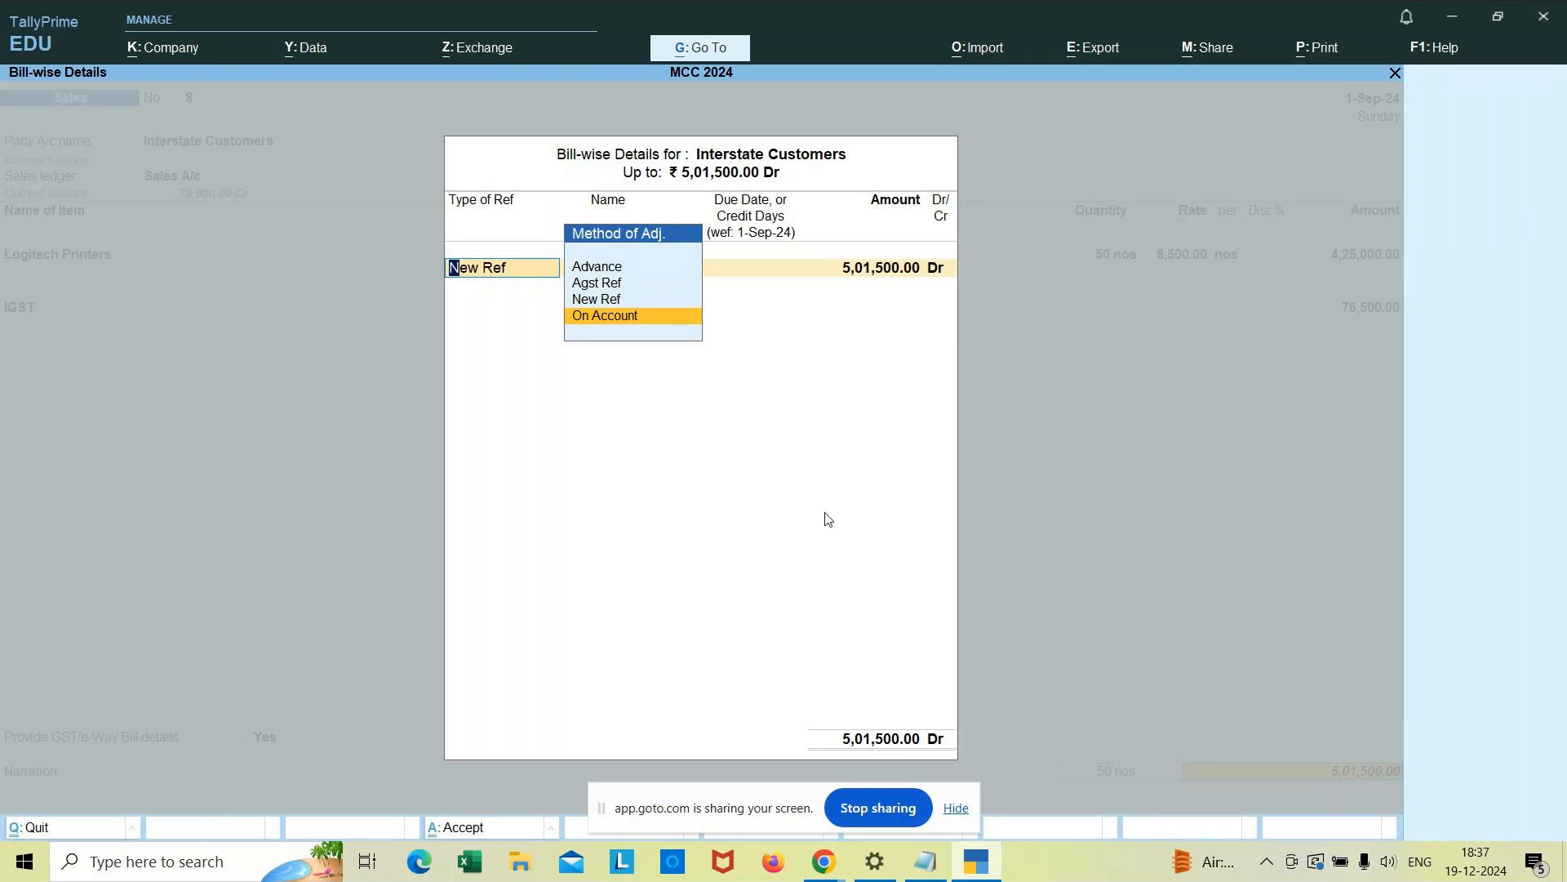
pyautogui.press('Return')
pyautogui.press('Return')
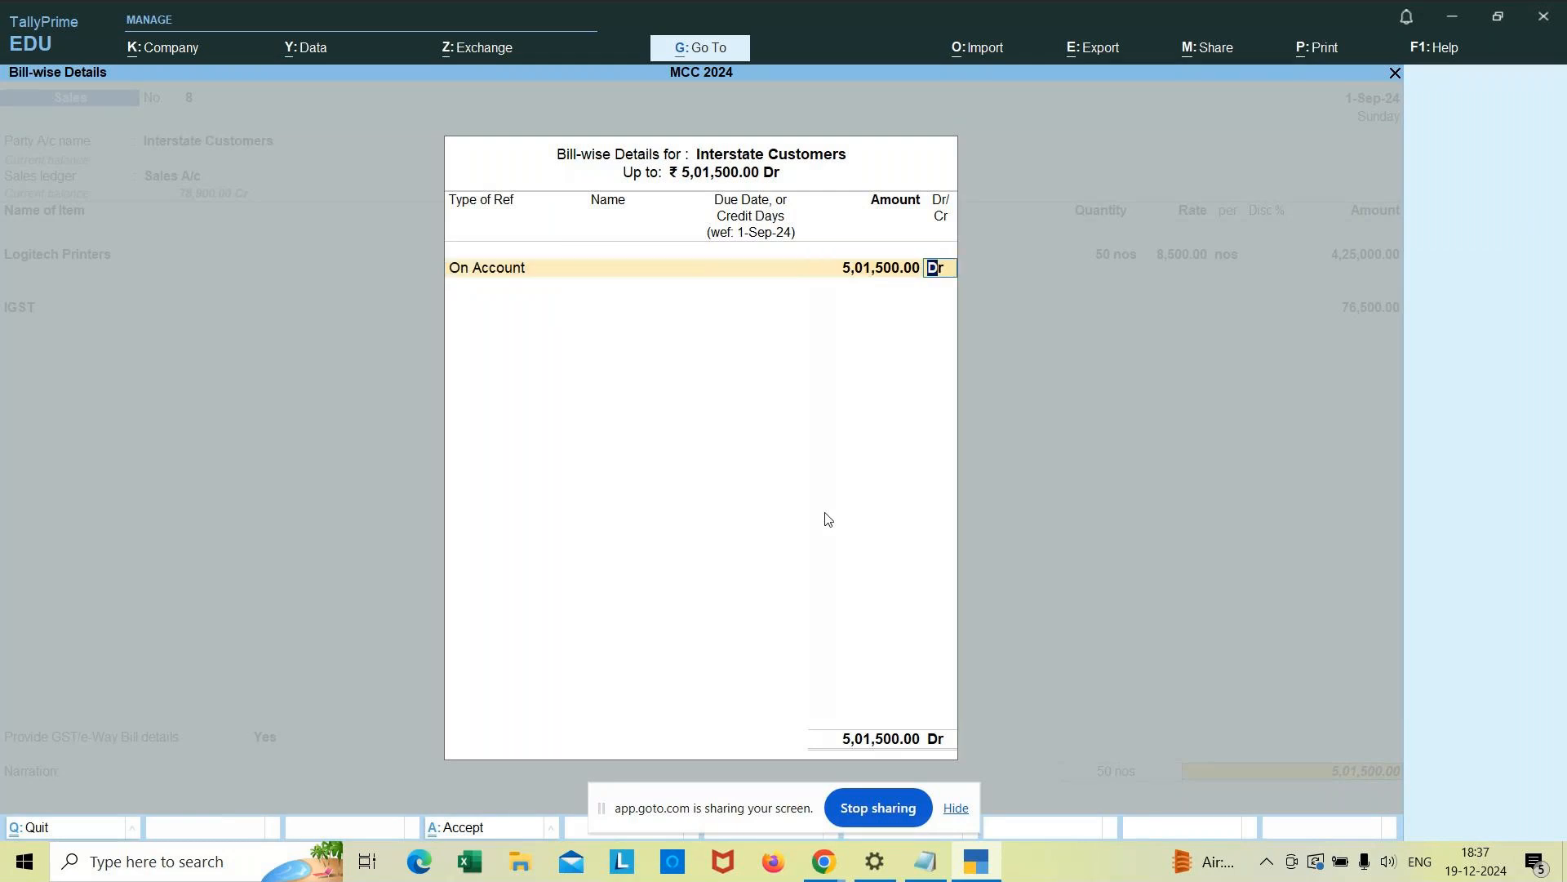
pyautogui.press('Return')
# Step: Enter the narration "being 50 logitech printers sold to Gujarat", save the voucher without sending e-Way Bill details, and leave voucher creation
pyautogui.write('b')
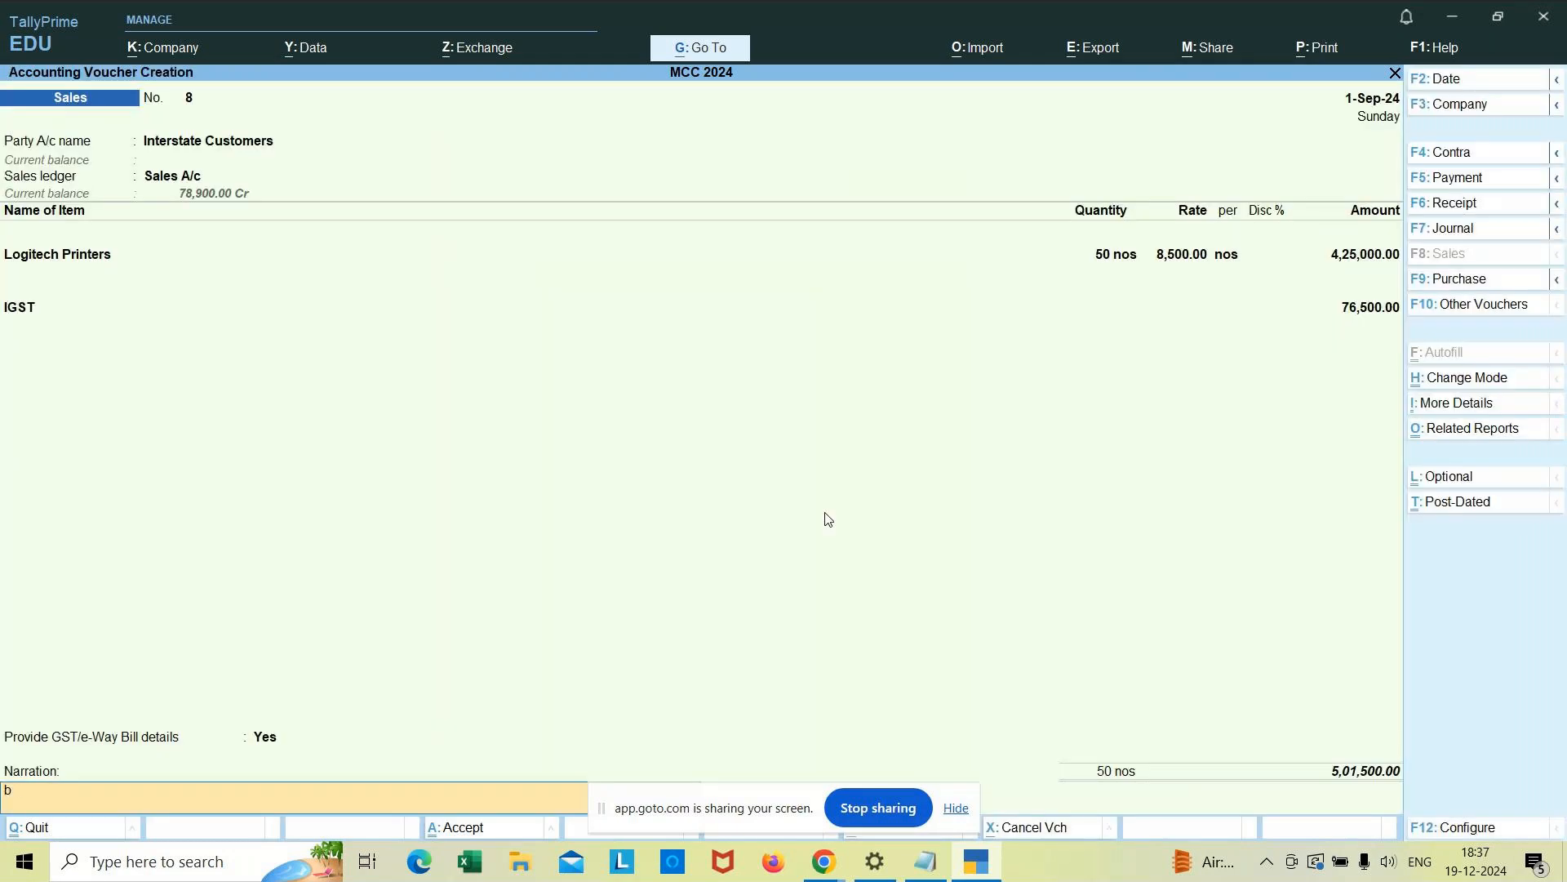
pyautogui.write('eing 50 logitech printers sold')
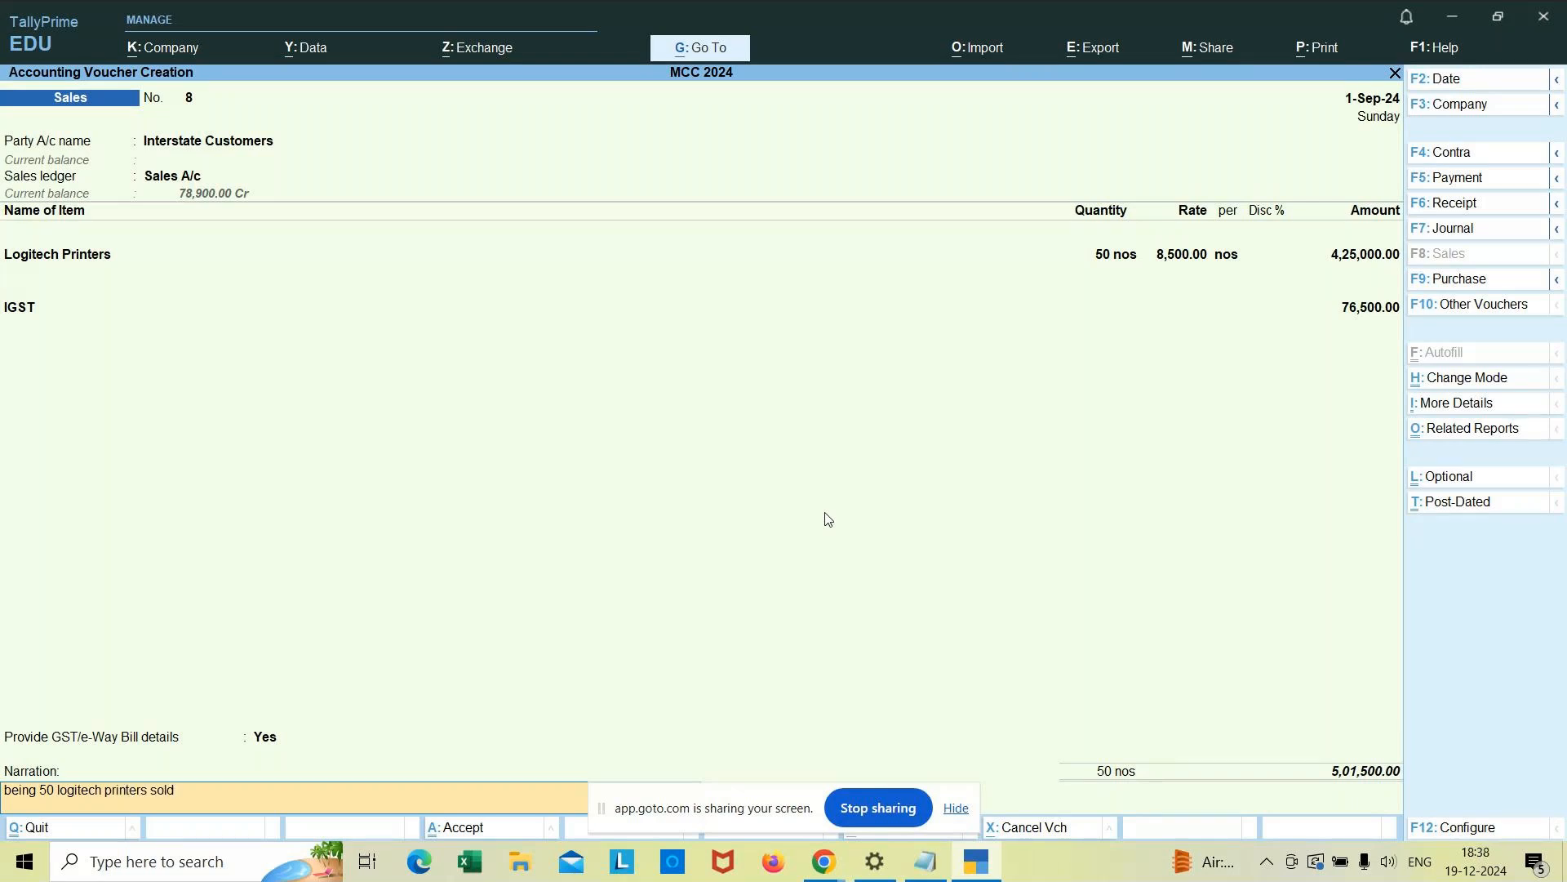
pyautogui.write(' to Gujarat')
pyautogui.press('Return')
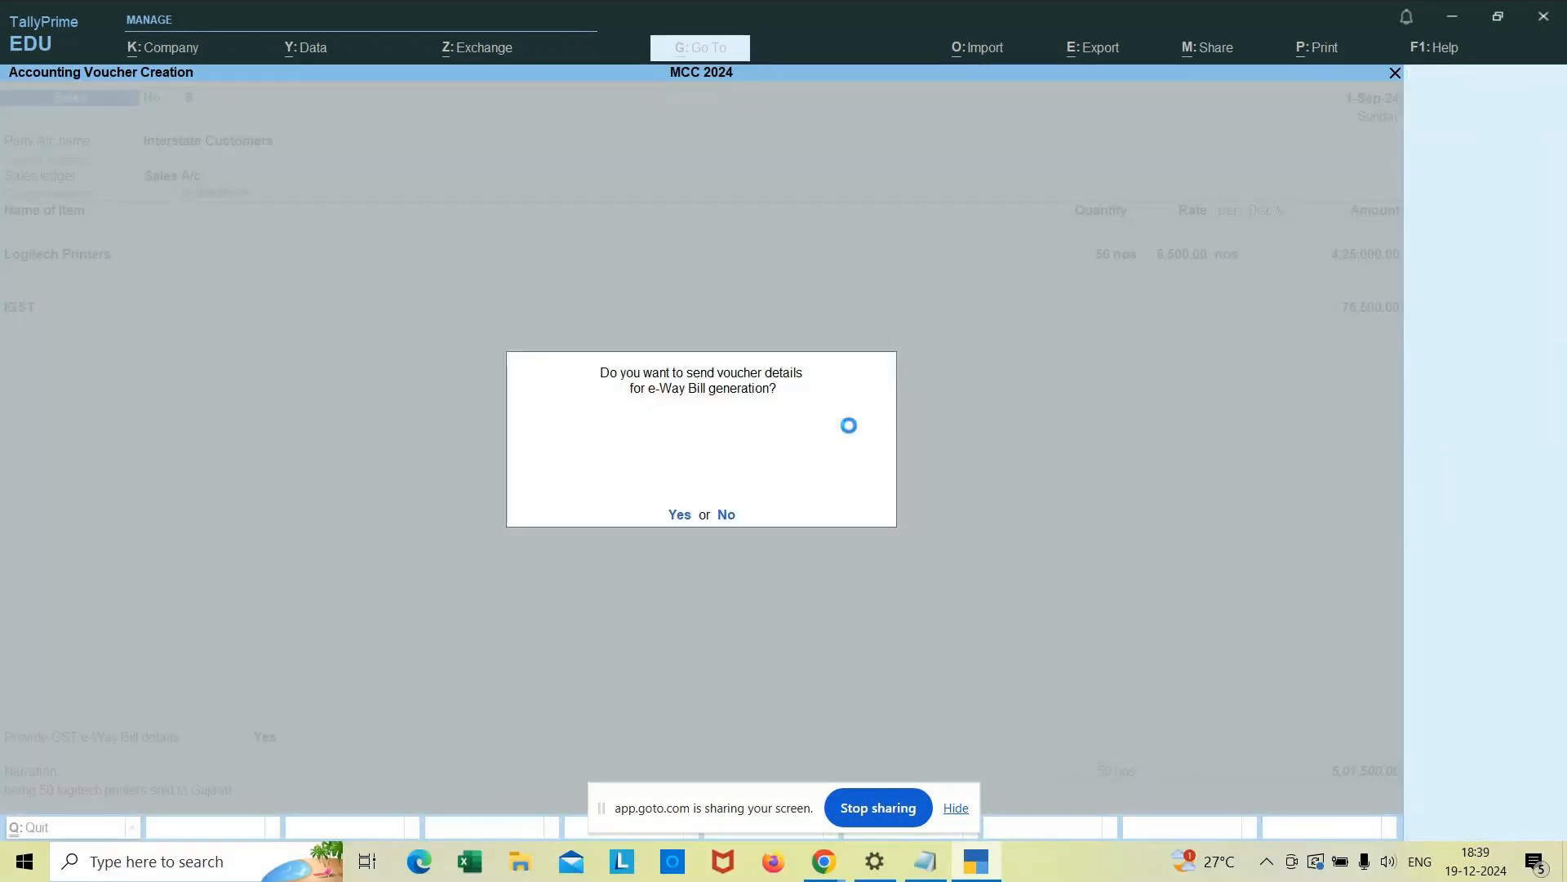
pyautogui.press('n')
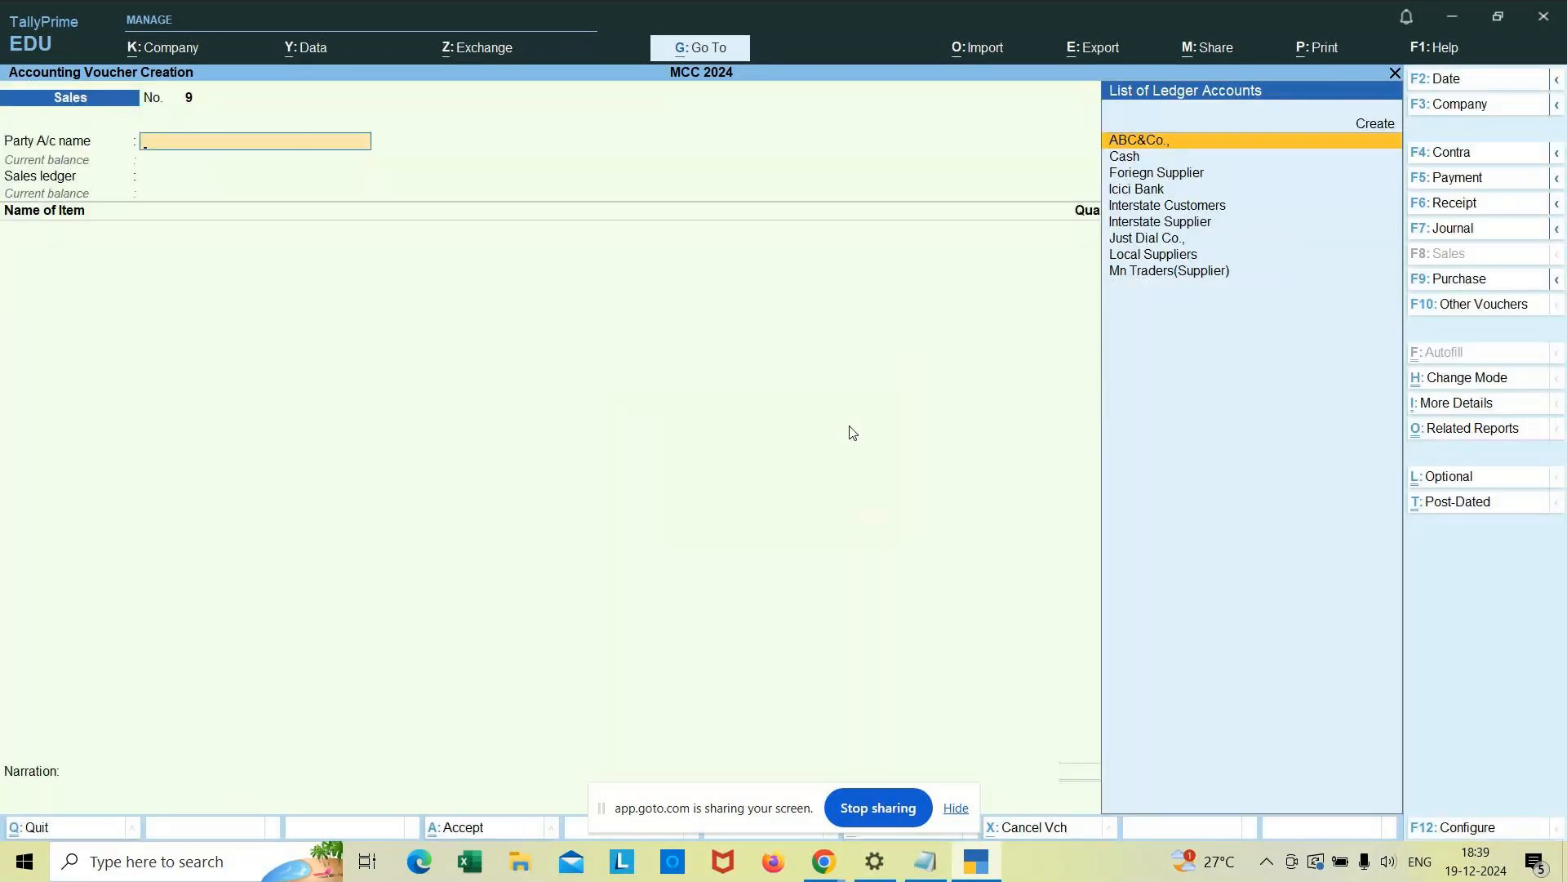
pyautogui.press('Escape')
pyautogui.press('y')
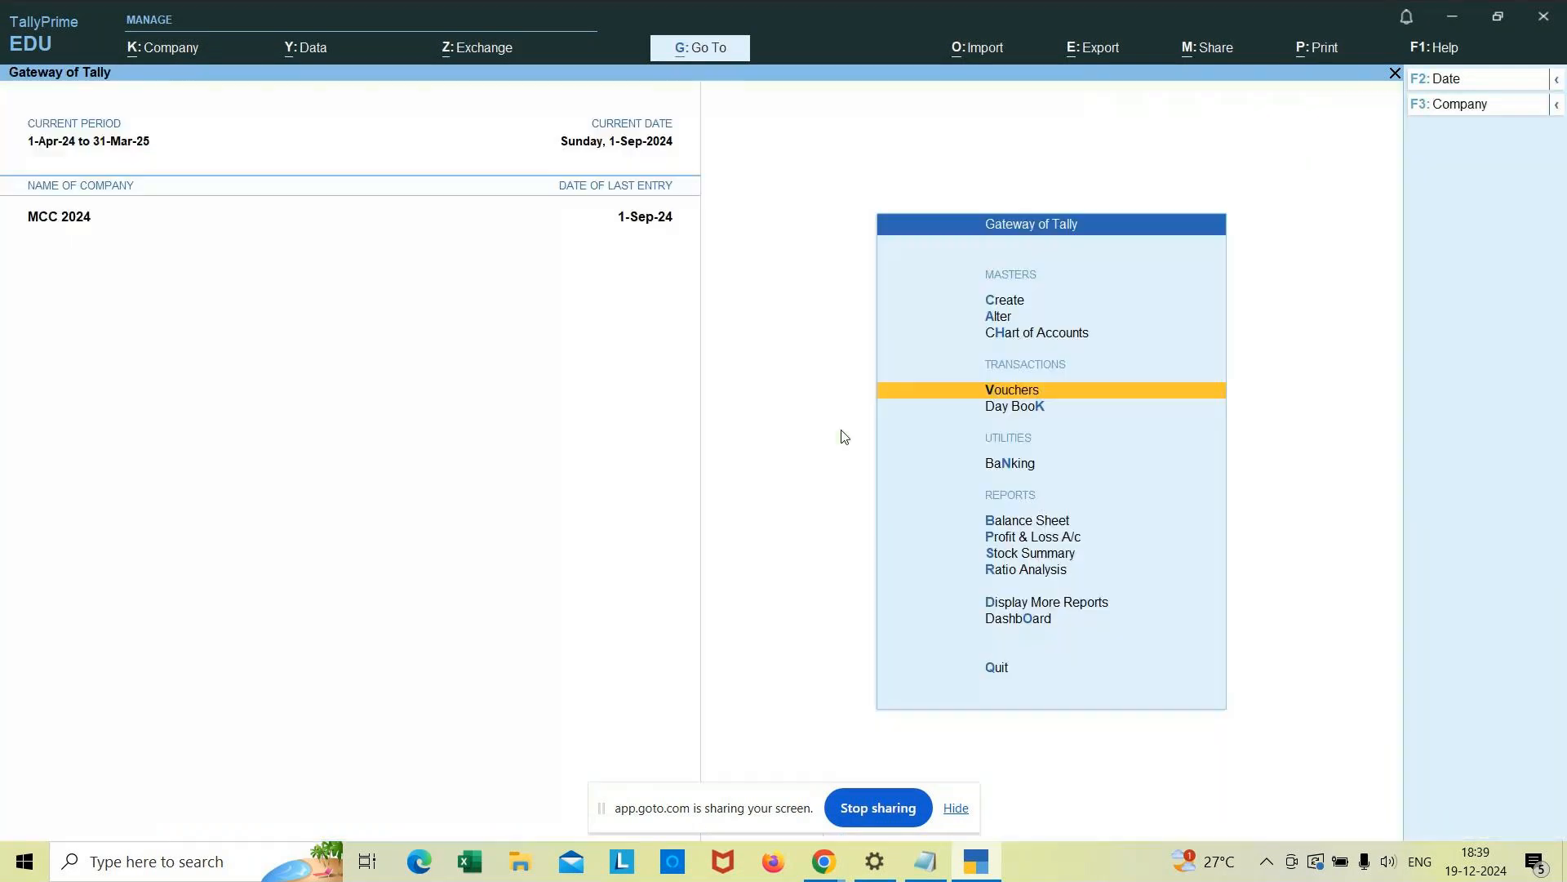
# Step: Switch to the Tally note MCC file in Notepad and add "2. Export 5 lenovo laptop @ Rs.65000 per no to foriegn customer (USA)"
pyautogui.click(931, 862)
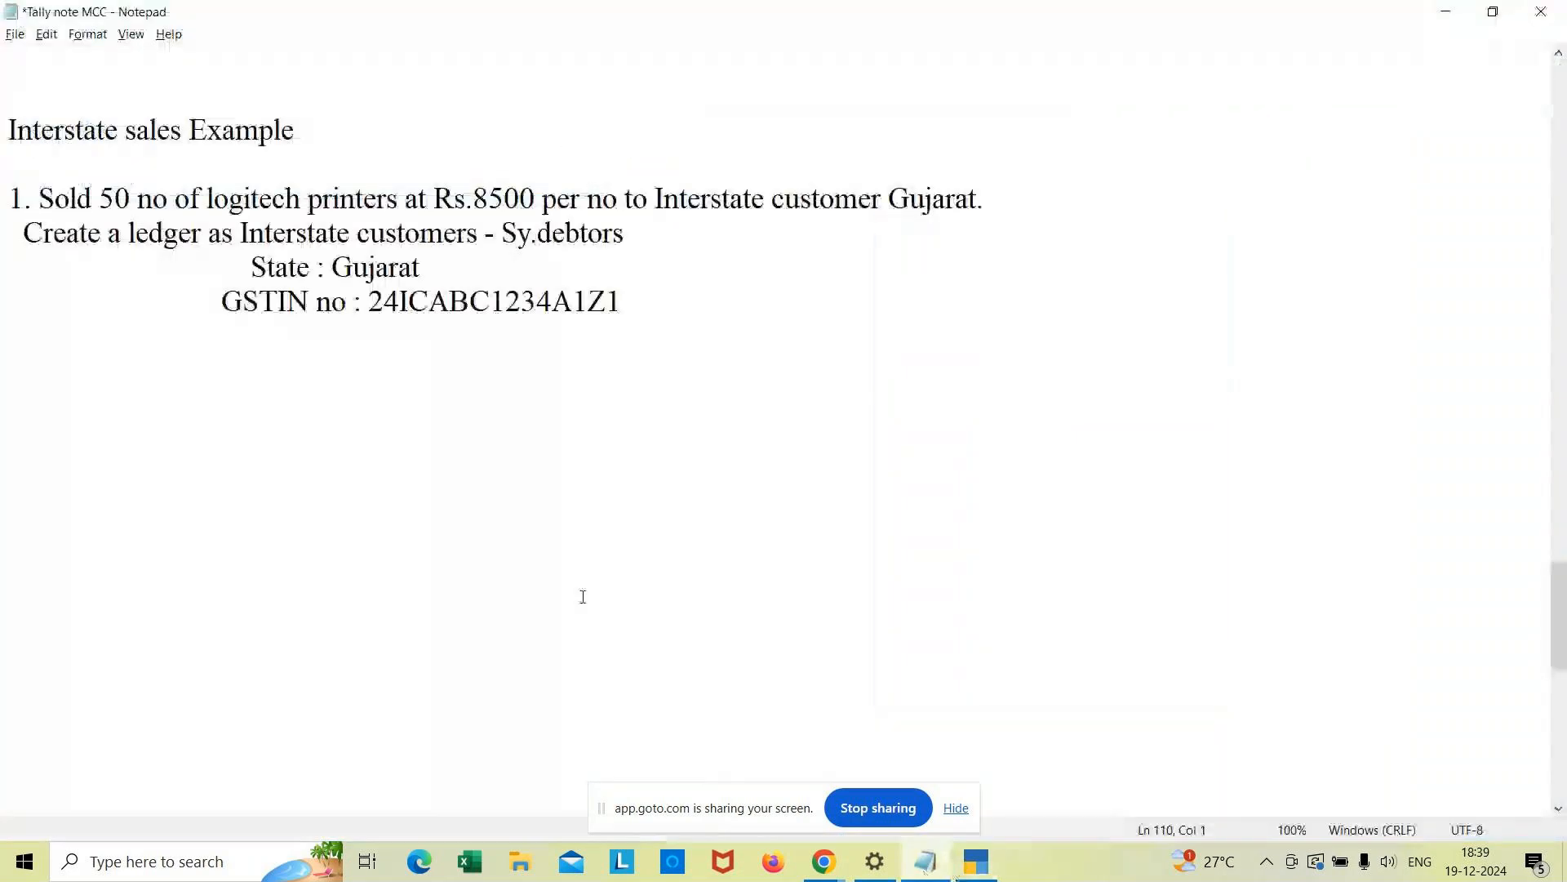
pyautogui.click(633, 299)
pyautogui.press('Return')
pyautogui.press('Return')
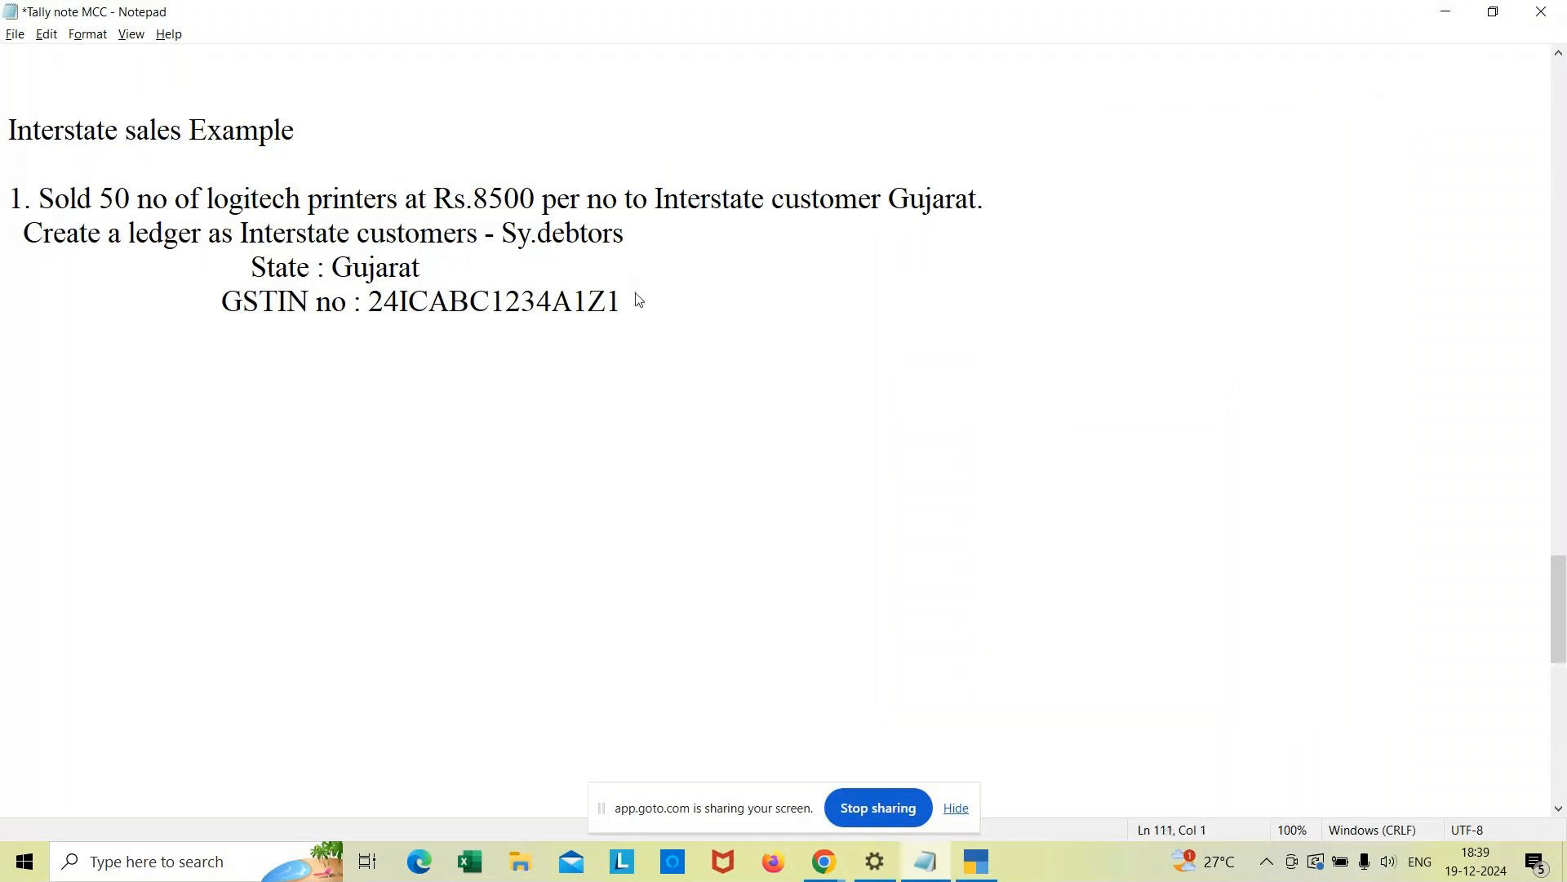
pyautogui.write('2. Expoe')
pyautogui.press('BackSpace')
pyautogui.write('rt 5 ')
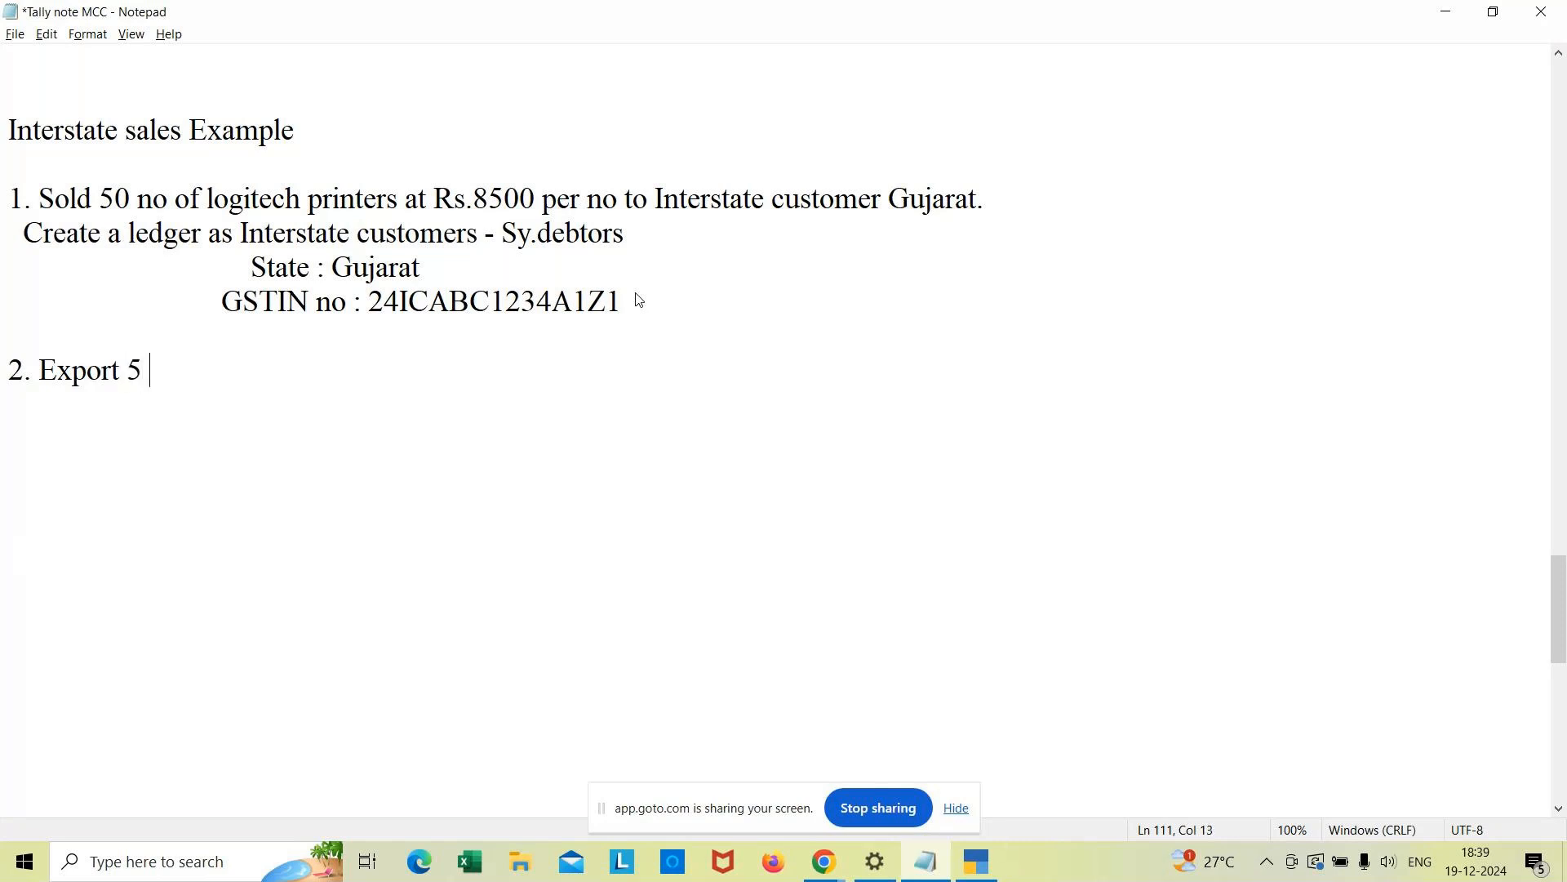
pyautogui.write('lenovol')
pyautogui.press('BackSpace')
pyautogui.write('lapt')
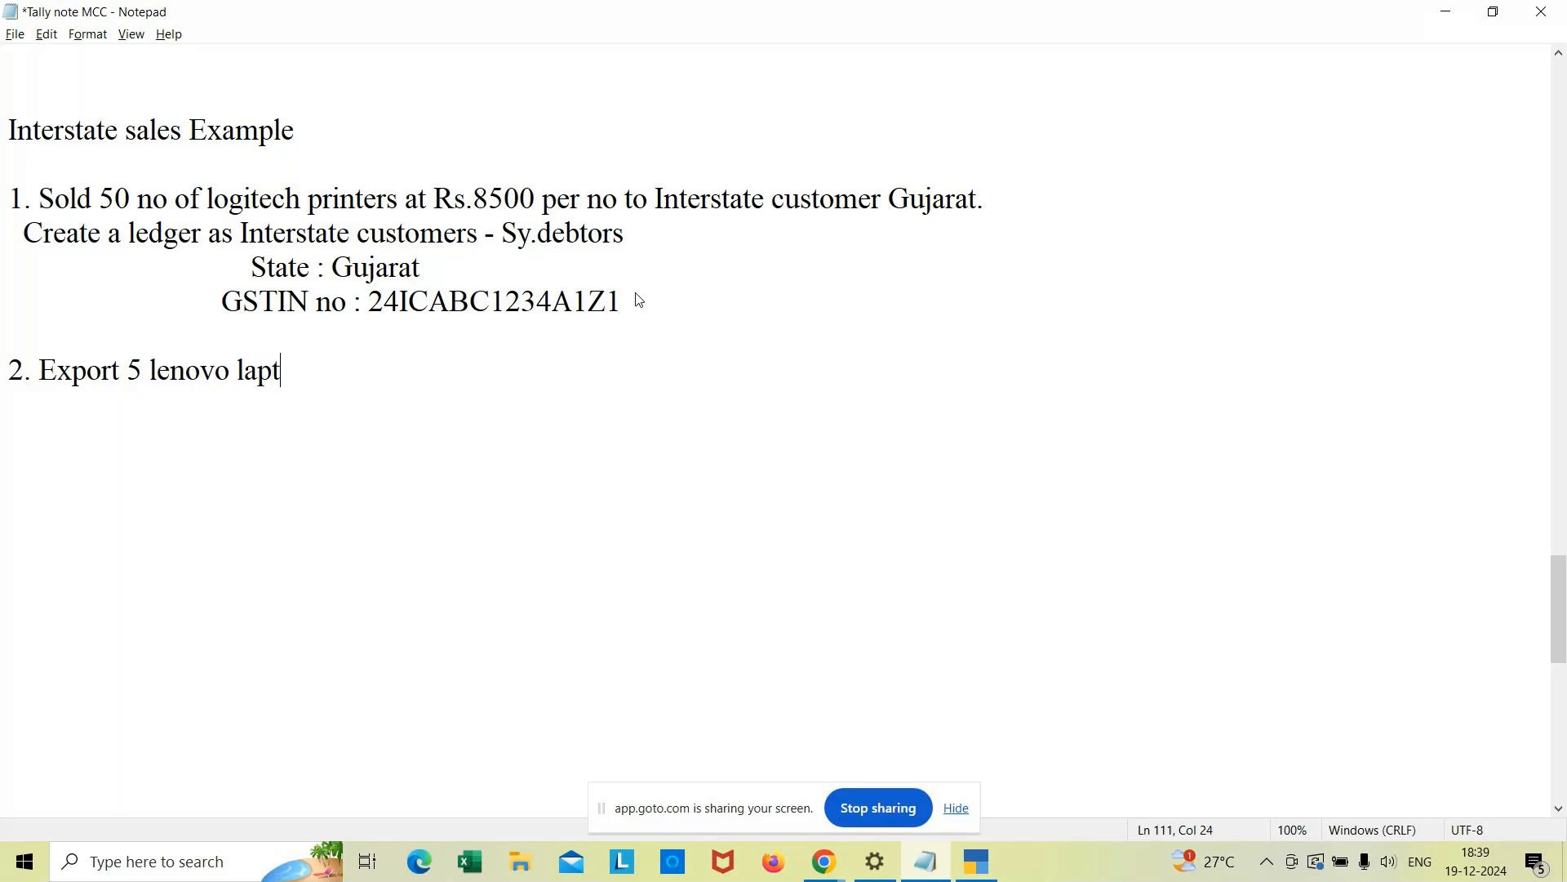
pyautogui.write('op @ Rs.55')
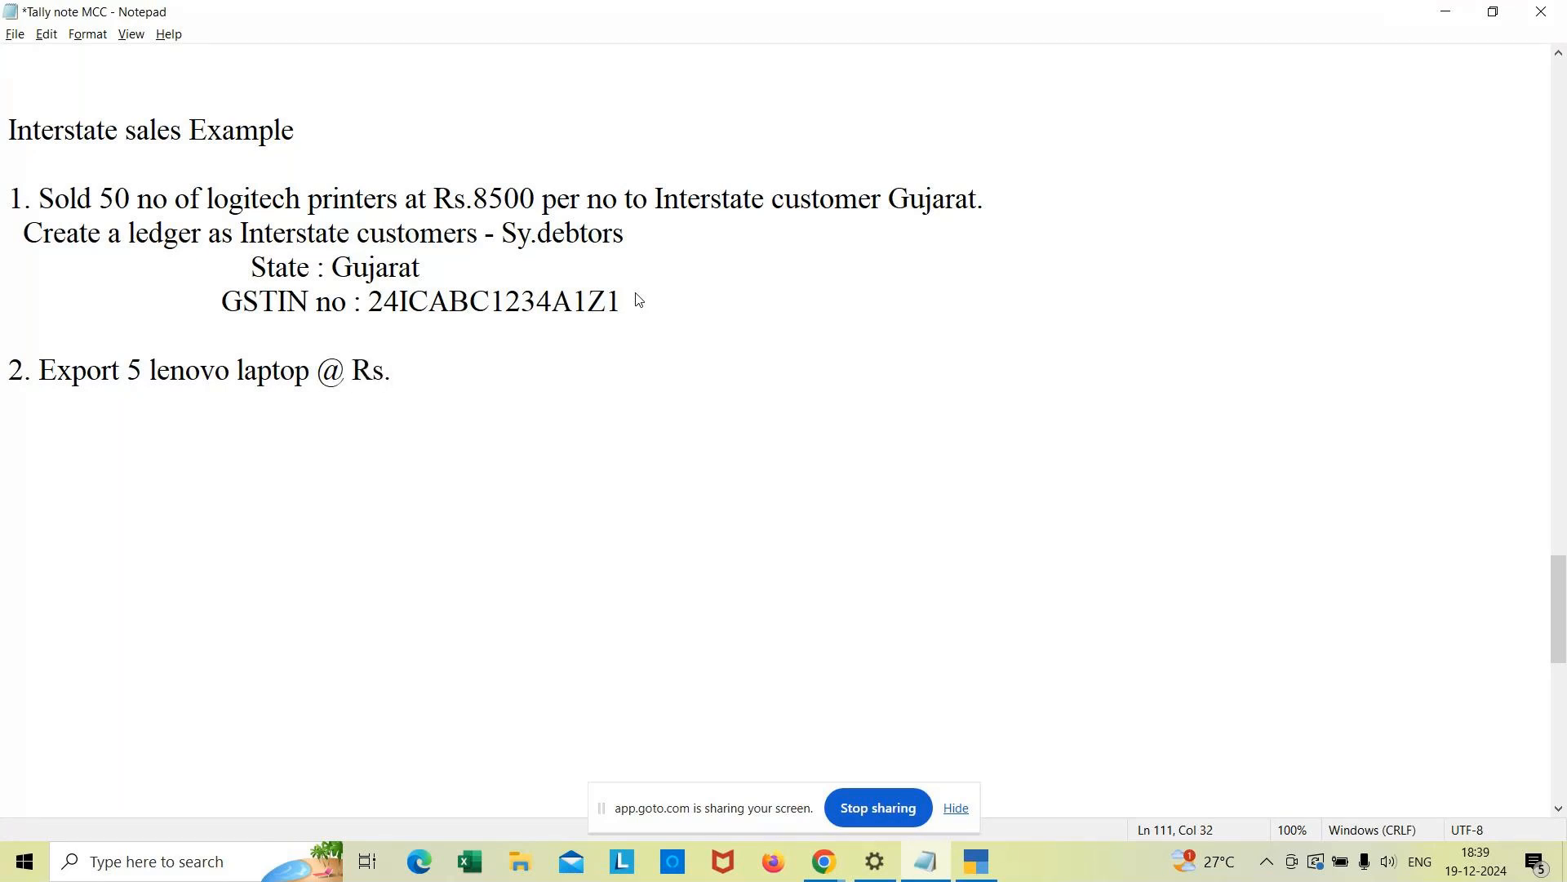
pyautogui.press('BackSpace')
pyautogui.press('BackSpace')
pyautogui.write('65000 pe')
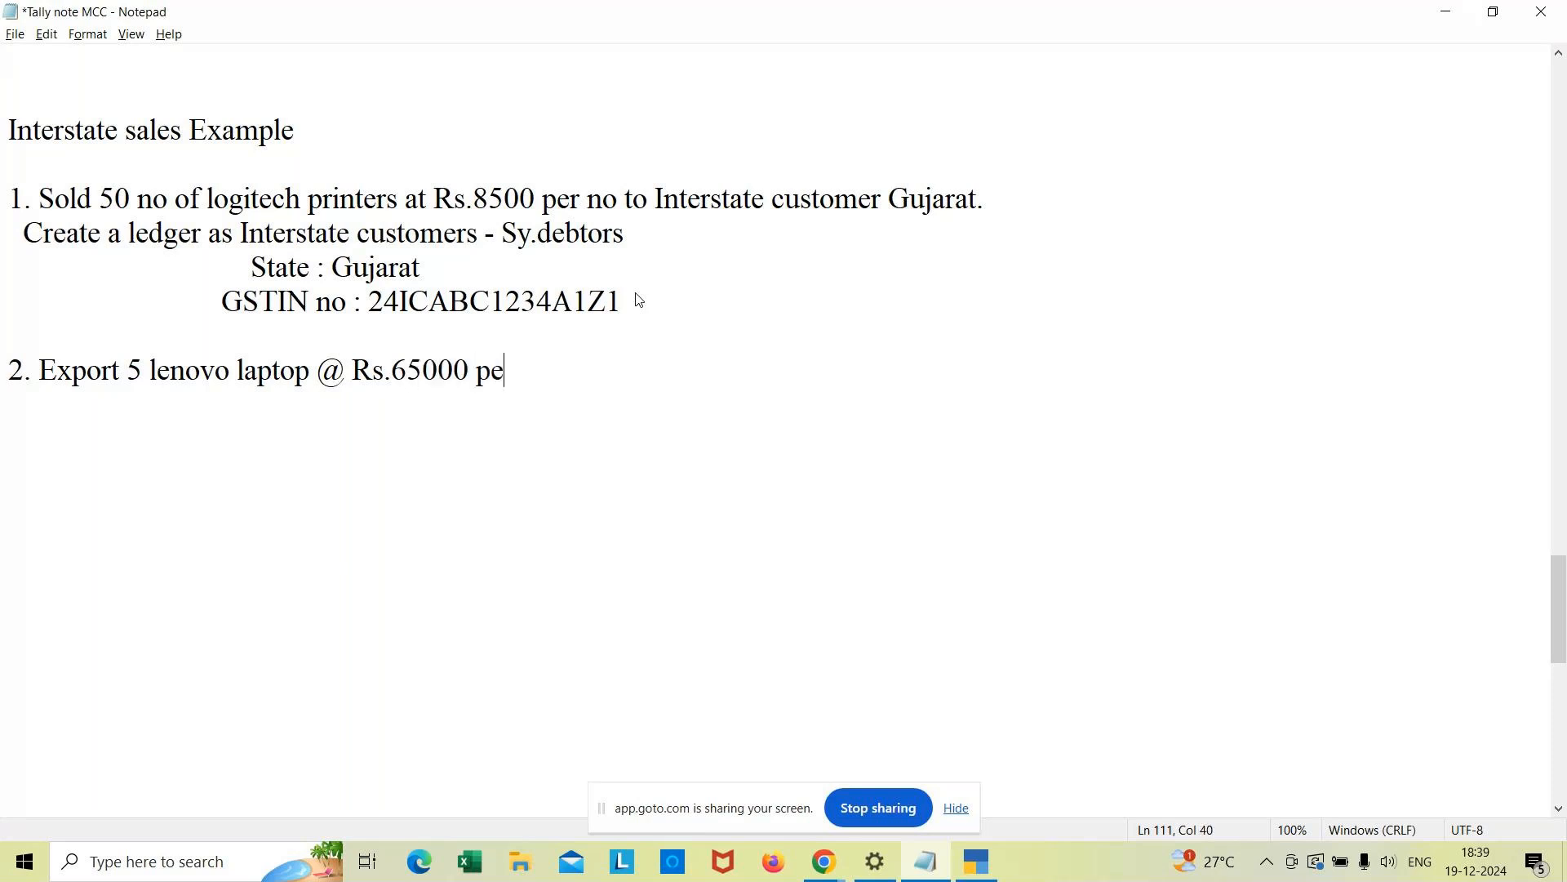
pyautogui.write('r no to foriegn c')
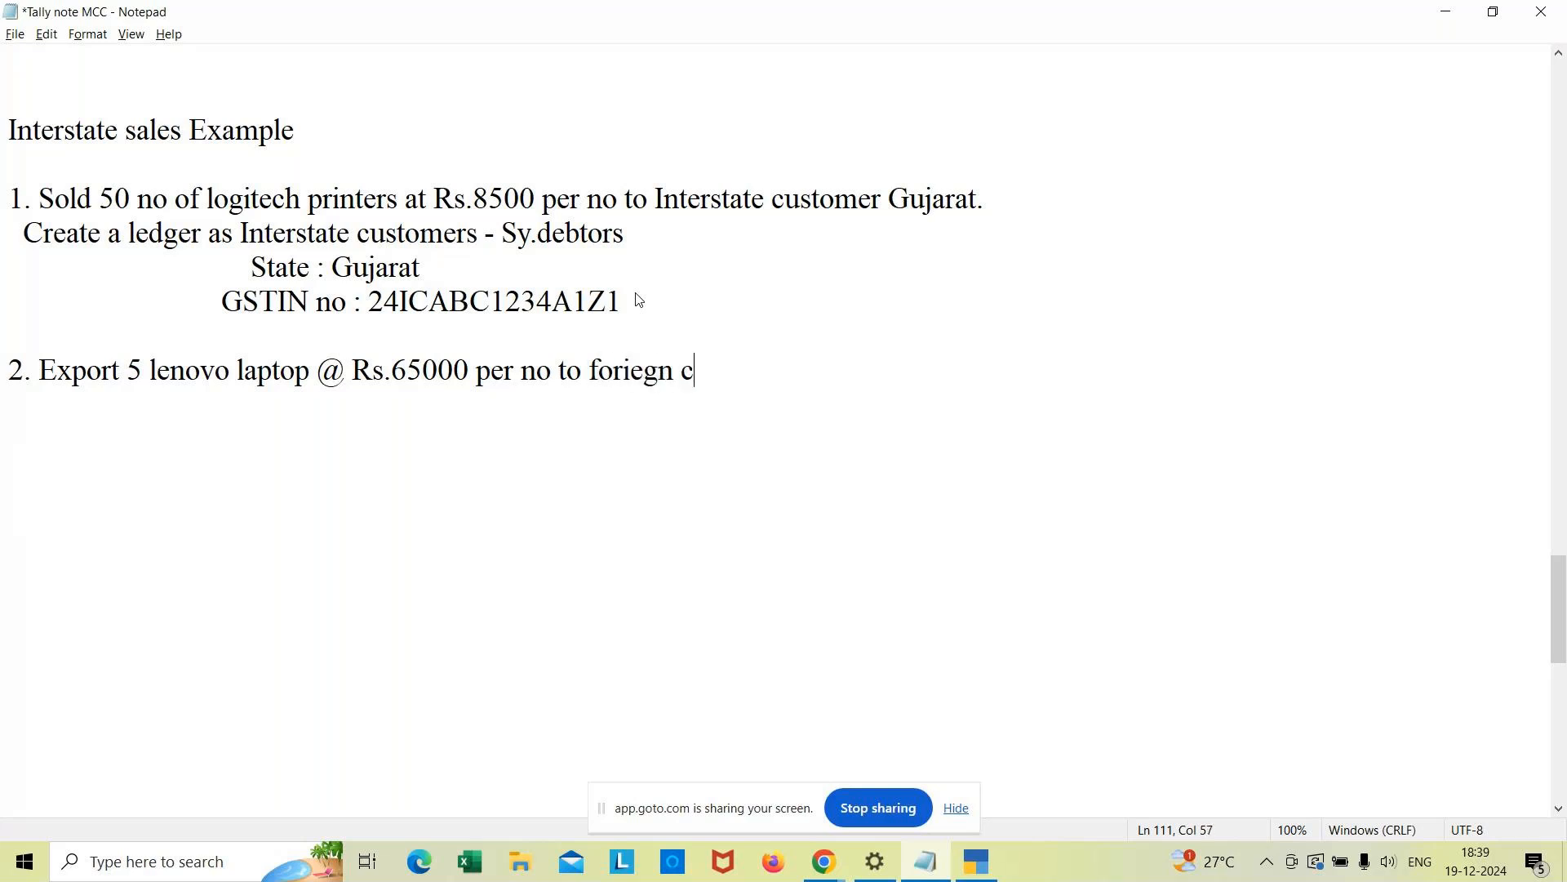
pyautogui.write('ustomer (USA)')
pyautogui.press('Return')
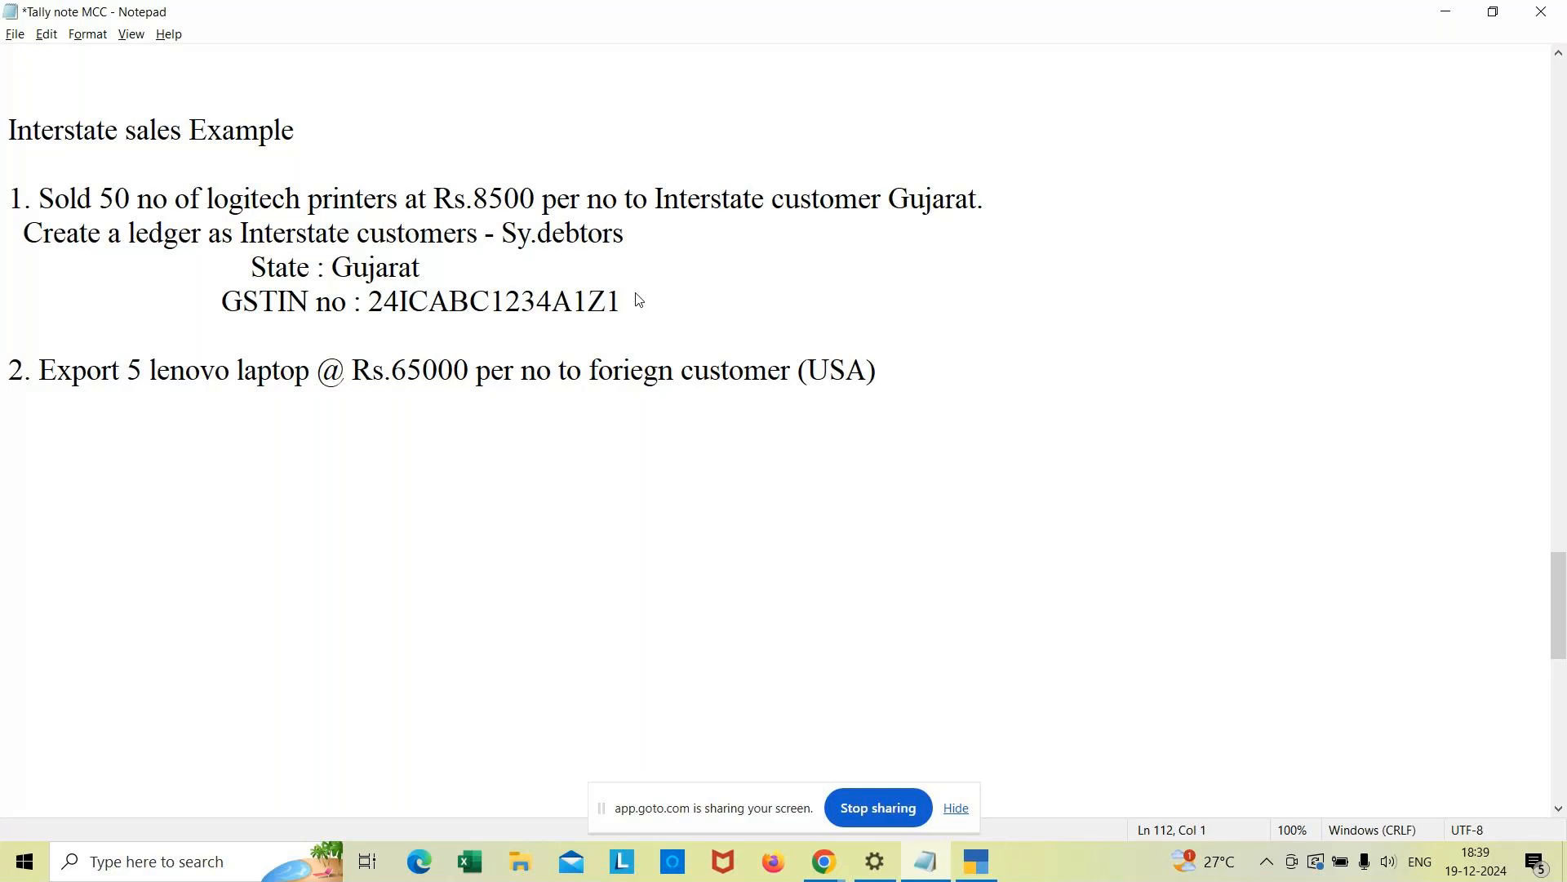
# Step: Below the export example, add "Create a ledger as Foriegn customers - Sy.debtors" with "Country : USA" on the next line
pyautogui.write('Create a led')
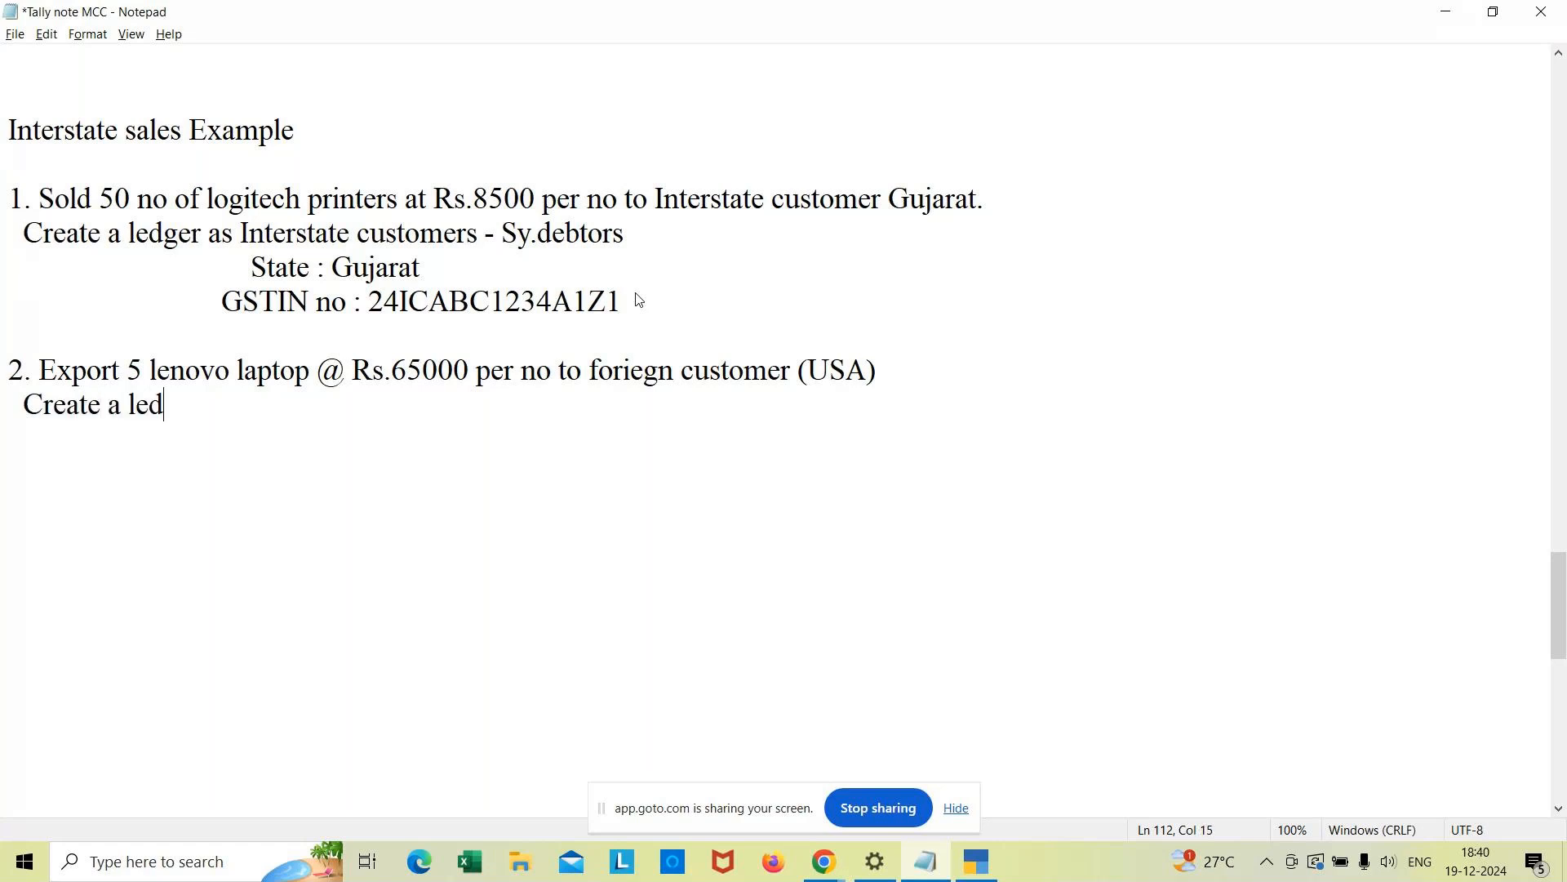
pyautogui.write('ger as f')
pyautogui.press('BackSpace')
pyautogui.write('Foriegn ')
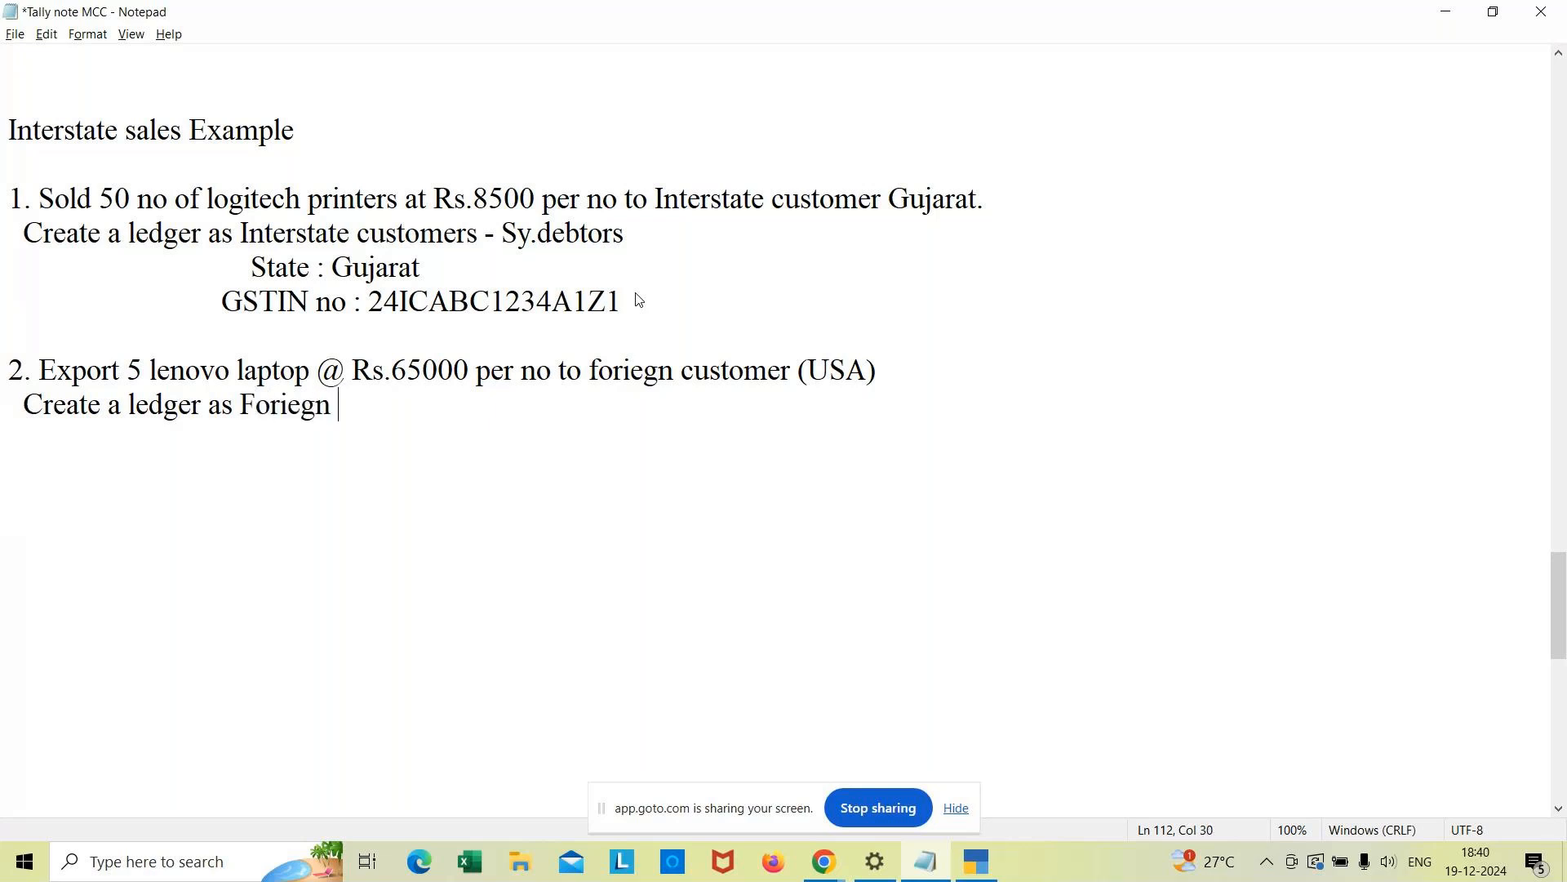
pyautogui.write('customers ')
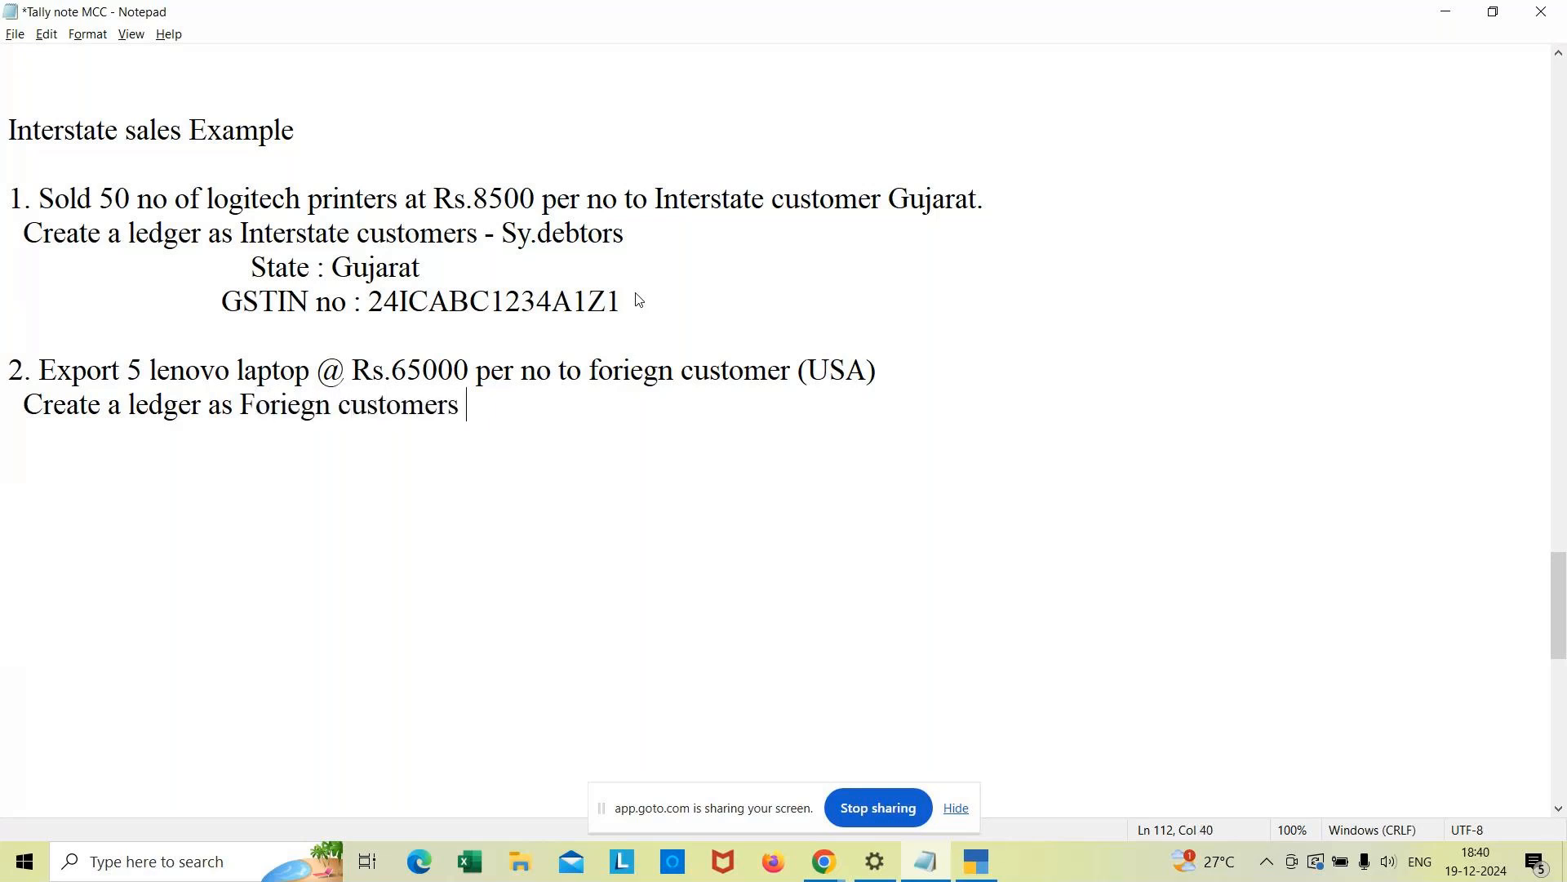
pyautogui.write('- Sy.debtors')
pyautogui.press('Return')
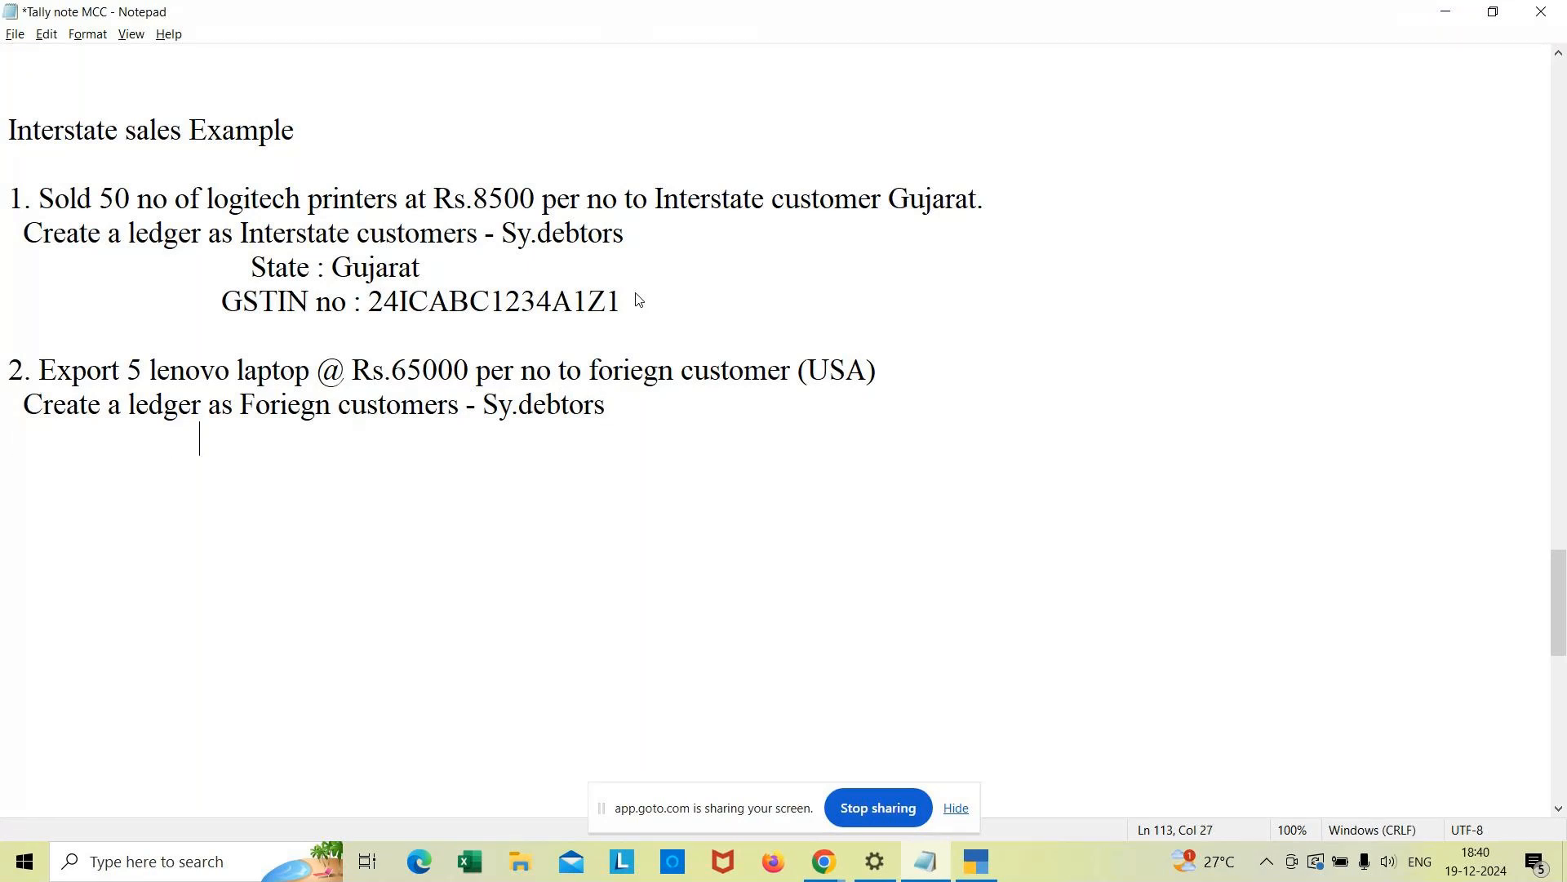
pyautogui.write('Country : USA')
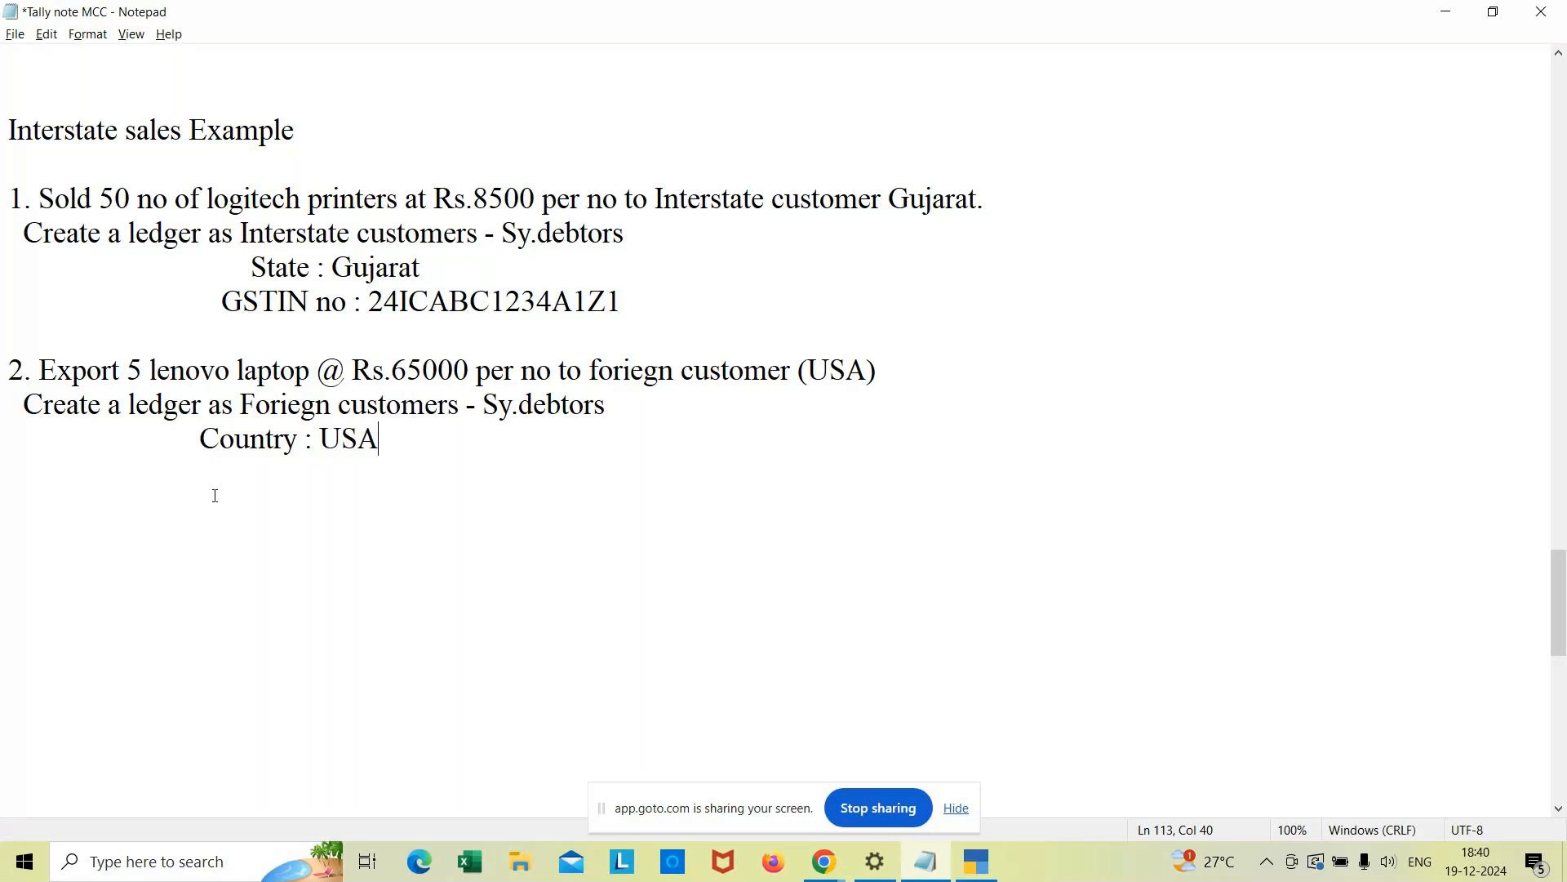
# Step: Switch to TallyPrime and start a new ledger named Foriegn Customers under Sundry Debtors, keeping bill-by-bill balances on
pyautogui.click(976, 862)
pyautogui.press('Up')
pyautogui.press('Up')
pyautogui.press('Up')
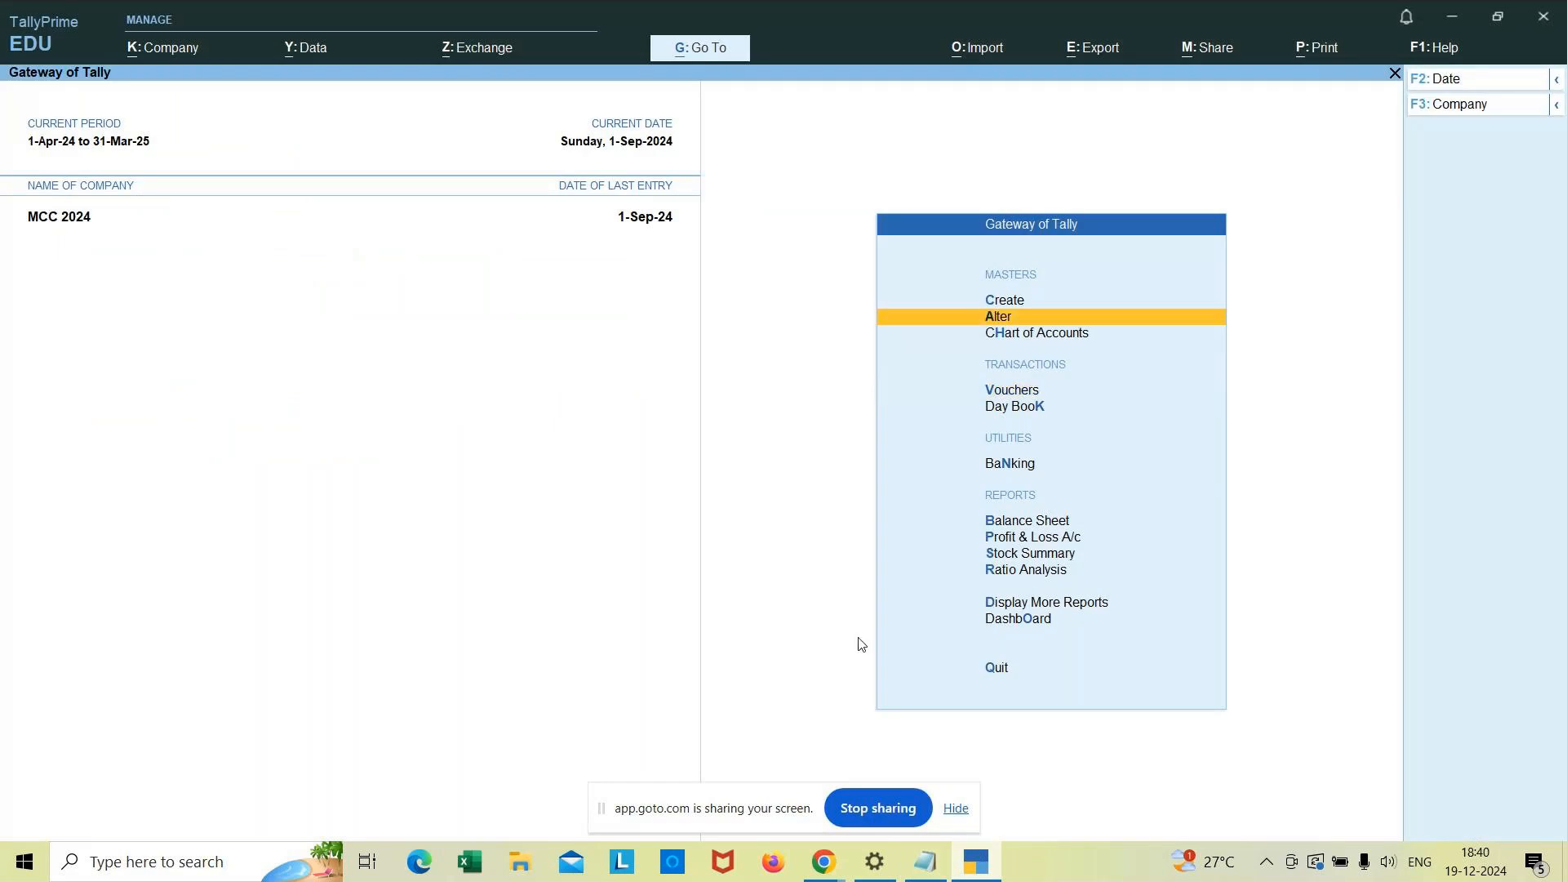
pyautogui.press('Return')
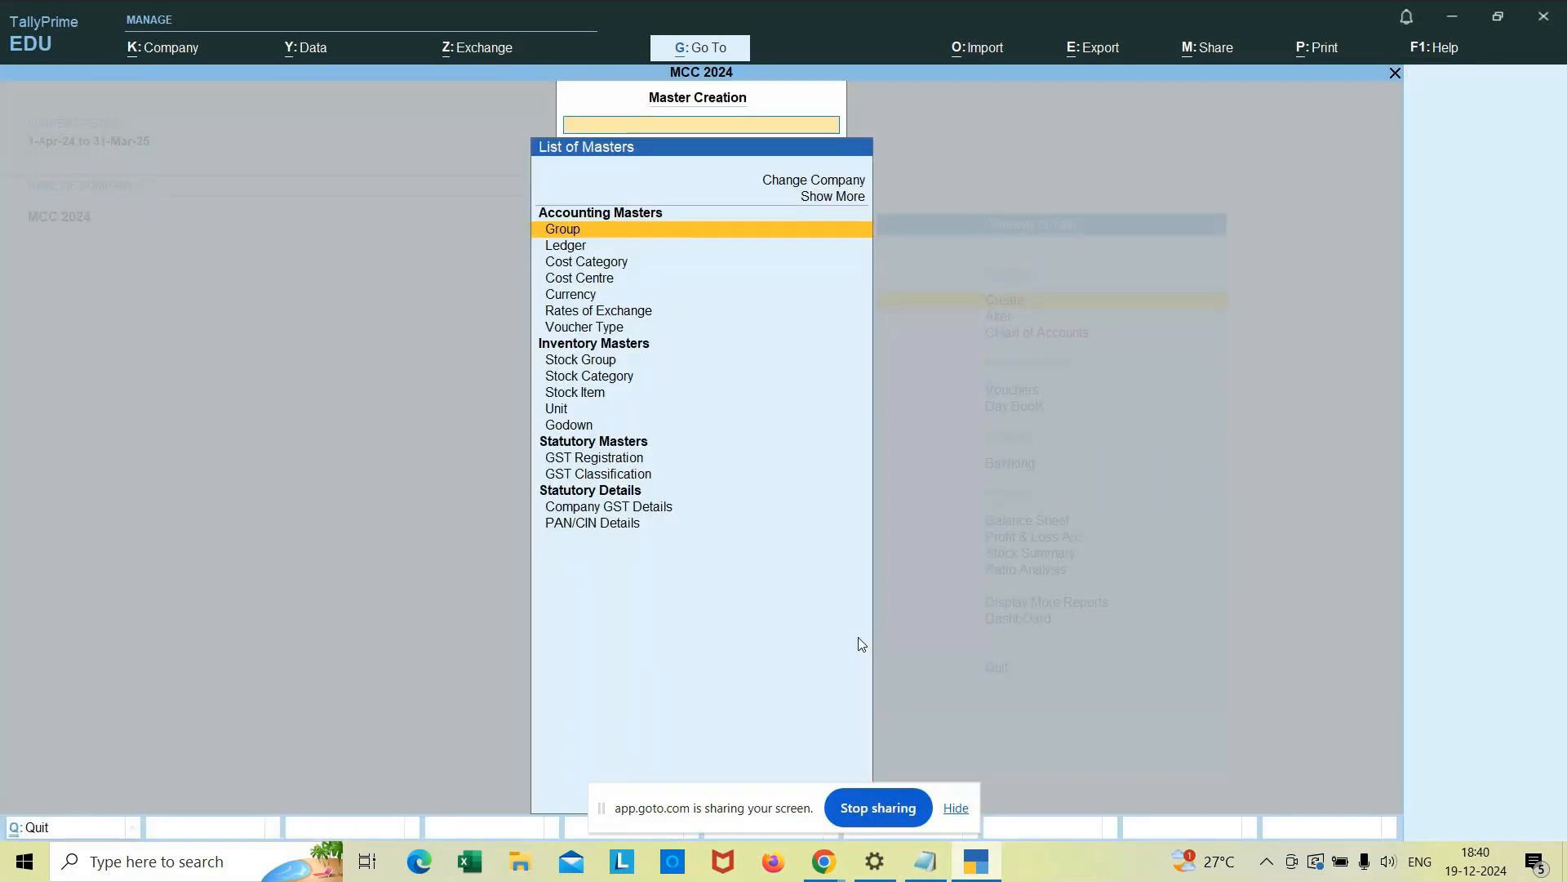
pyautogui.press('Down')
pyautogui.press('Return')
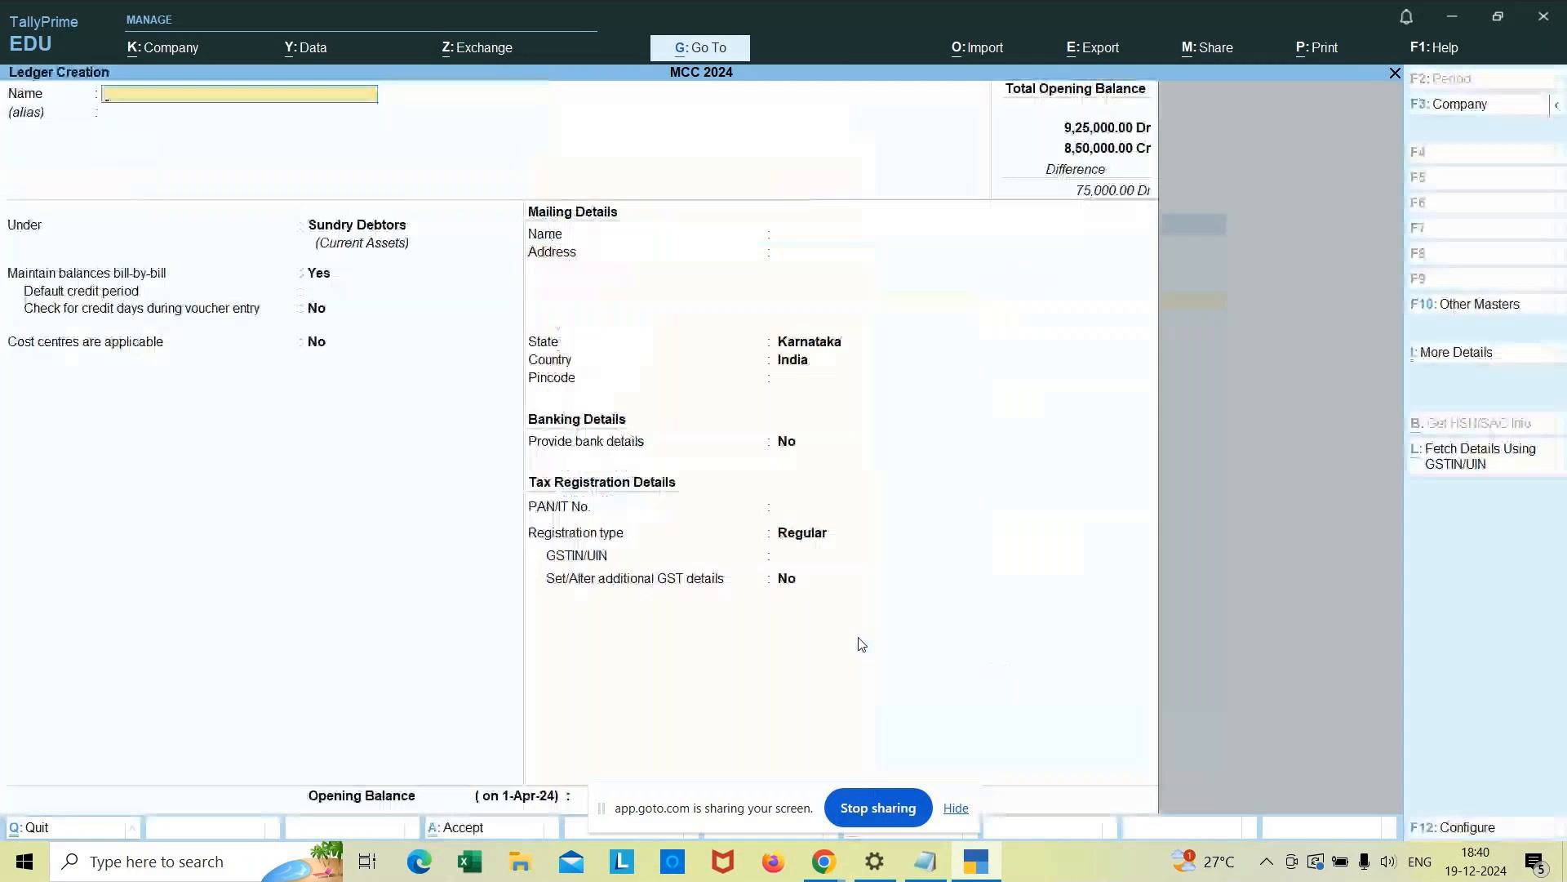
pyautogui.write('Fo')
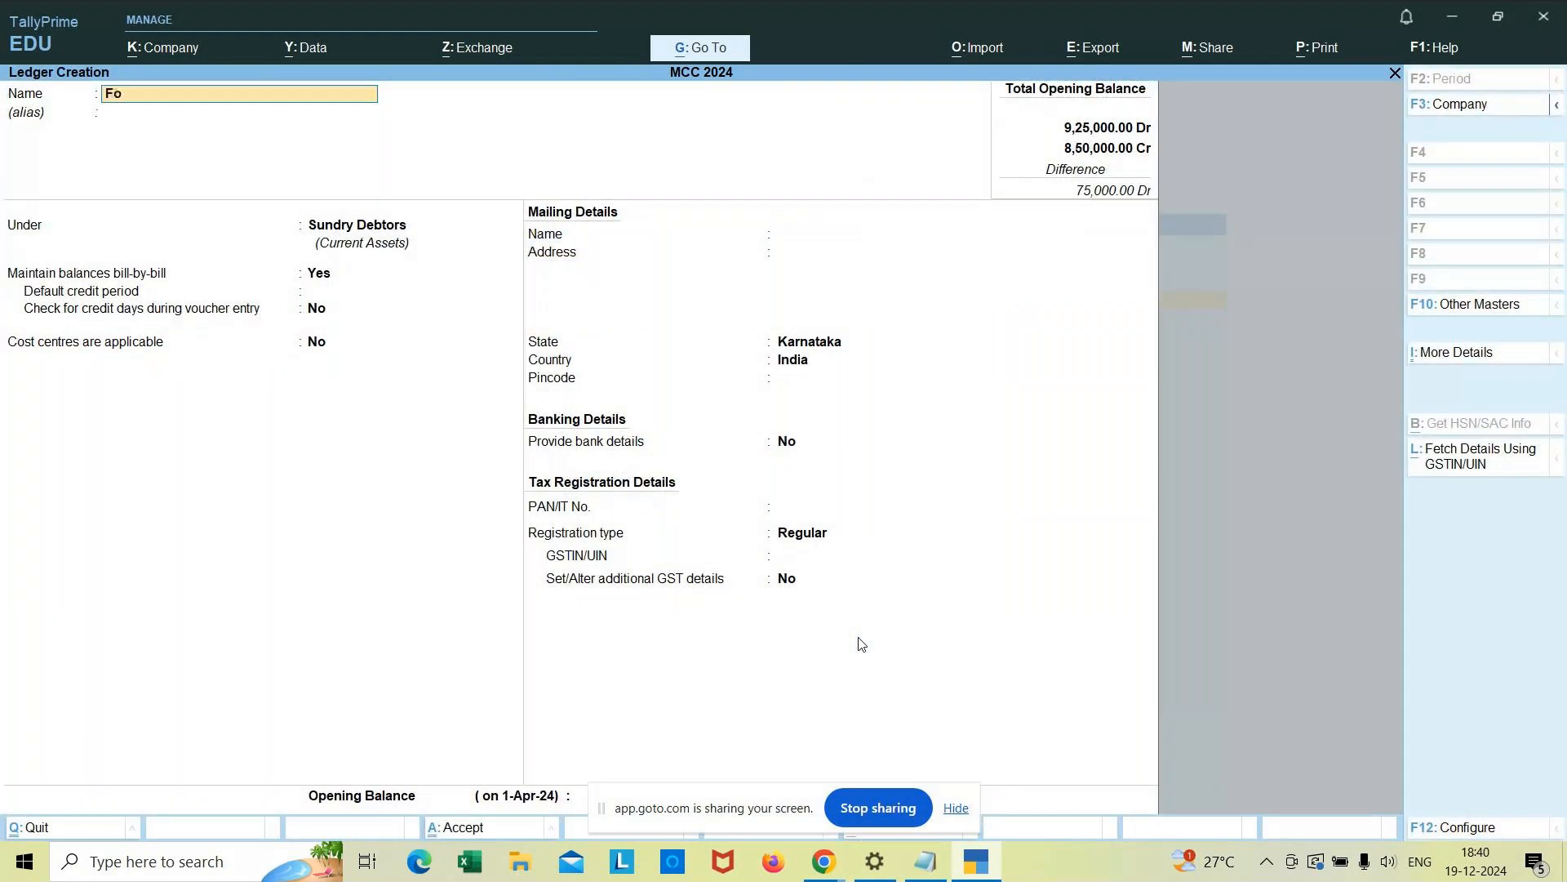
pyautogui.write('riegn customers')
pyautogui.press('Return')
pyautogui.press('Return')
pyautogui.press('Return')
pyautogui.press('Return')
pyautogui.press('Return')
pyautogui.press('Return')
pyautogui.press('Return')
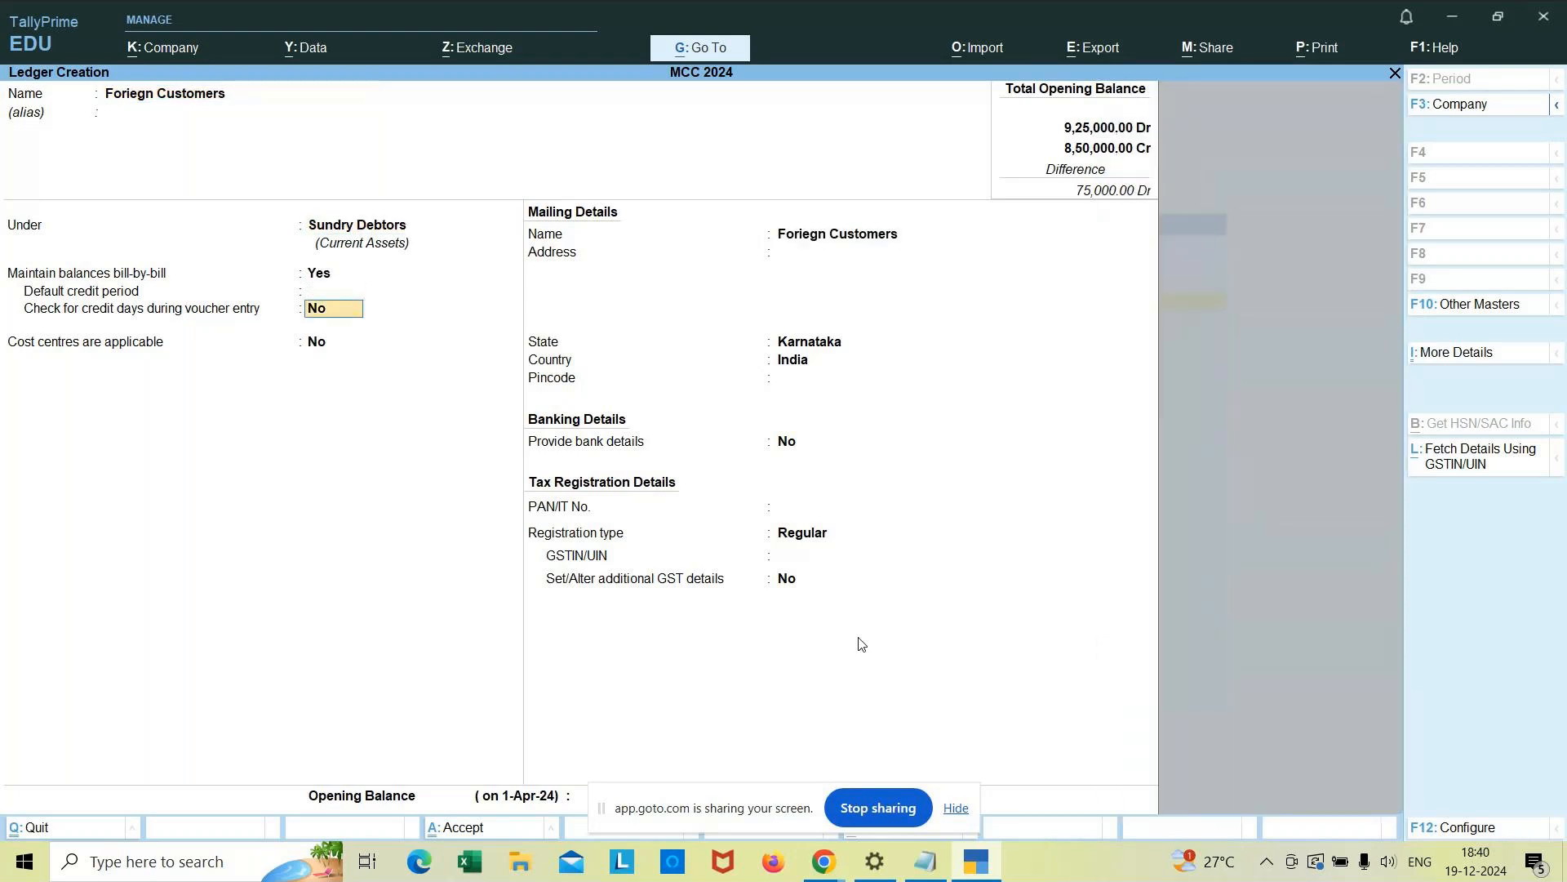
# Step: Set the Foriegn Customers ledger's state to Not Applicable and its country to United States of America
pyautogui.press('Return')
pyautogui.press('Up')
pyautogui.press('Up')
pyautogui.press('Up')
pyautogui.press('Up')
pyautogui.press('Up')
pyautogui.press('Up')
pyautogui.press('Up')
pyautogui.press('Up')
pyautogui.press('Up')
pyautogui.press('Up')
pyautogui.press('Up')
pyautogui.press('Up')
pyautogui.press('Up')
pyautogui.press('Up')
pyautogui.press('Up')
pyautogui.press('Up')
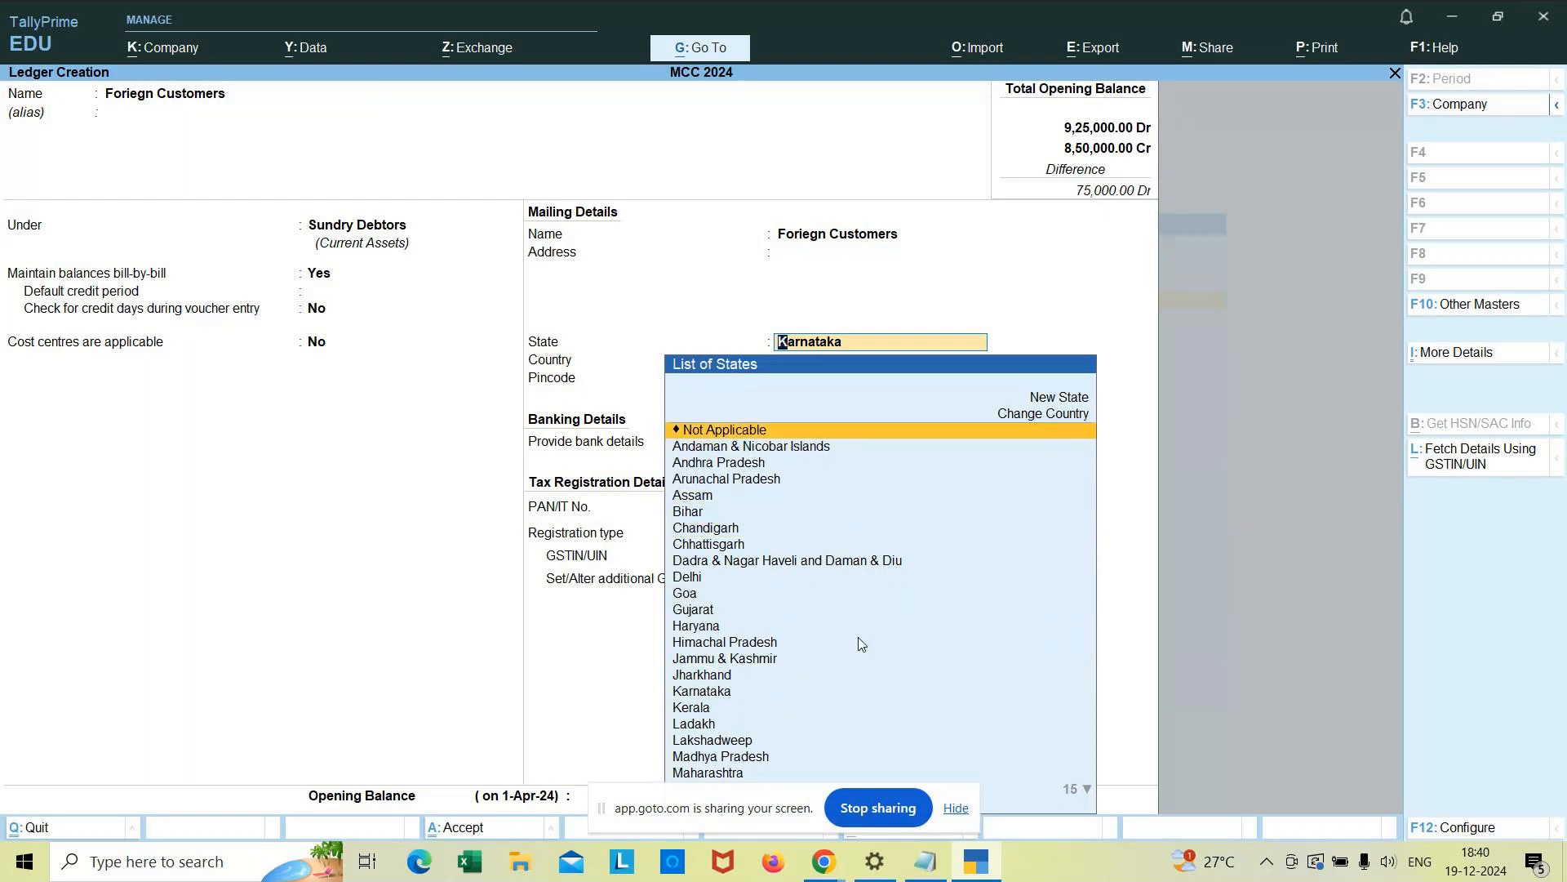
pyautogui.press('Return')
pyautogui.write('Unit')
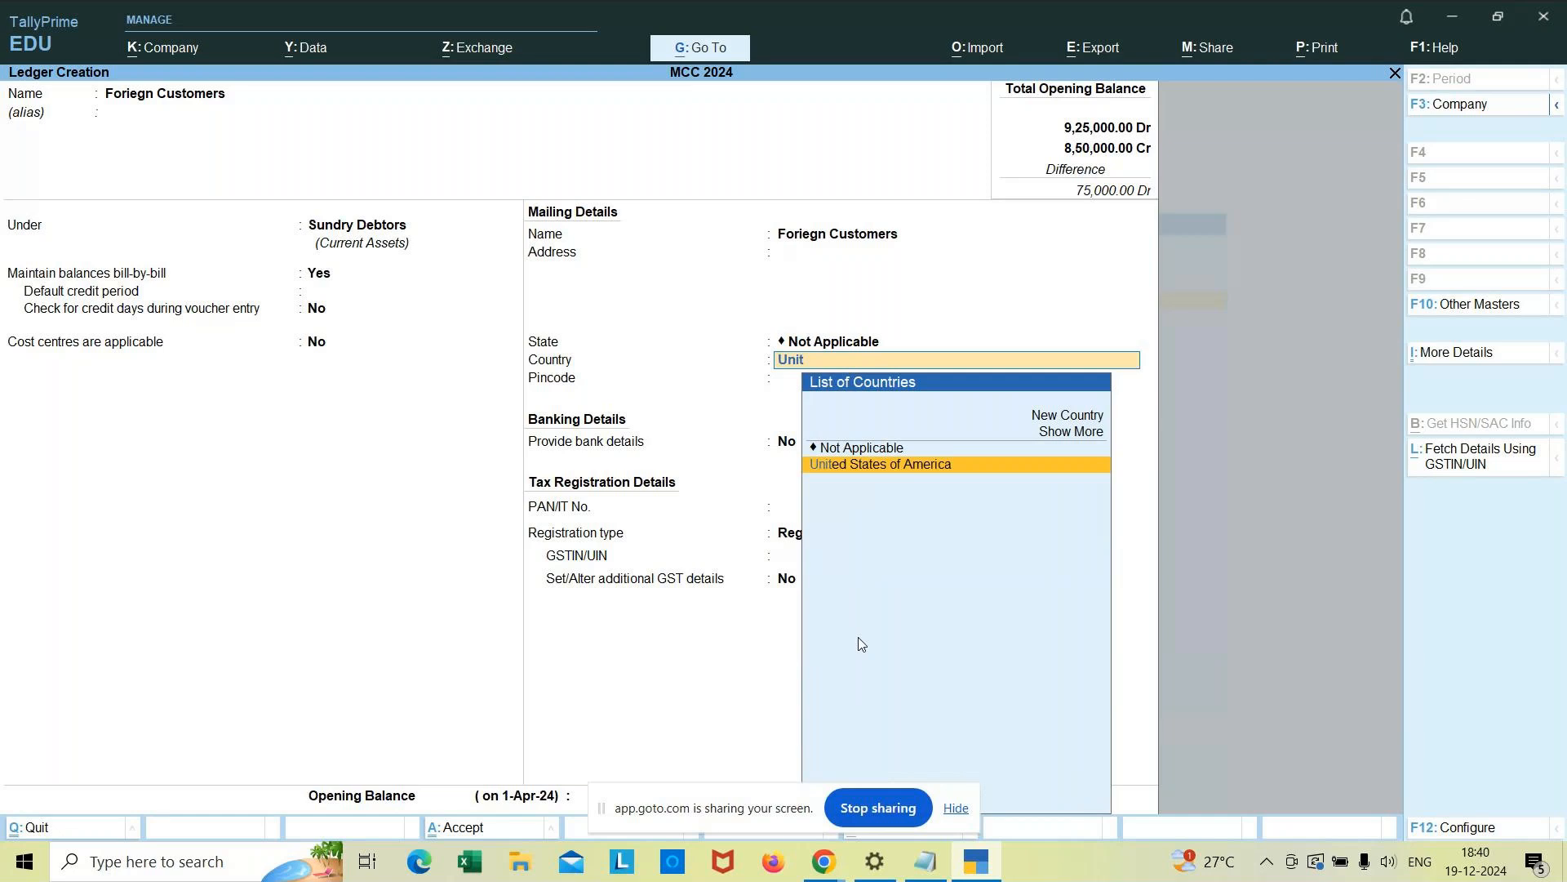
pyautogui.press('Return')
# Step: Keep the remaining banking and tax registration defaults, save the Foriegn Customers ledger, and return to the Gateway of Tally
pyautogui.press('Return')
pyautogui.press('Return')
pyautogui.press('Return')
pyautogui.press('Return')
pyautogui.press('Return')
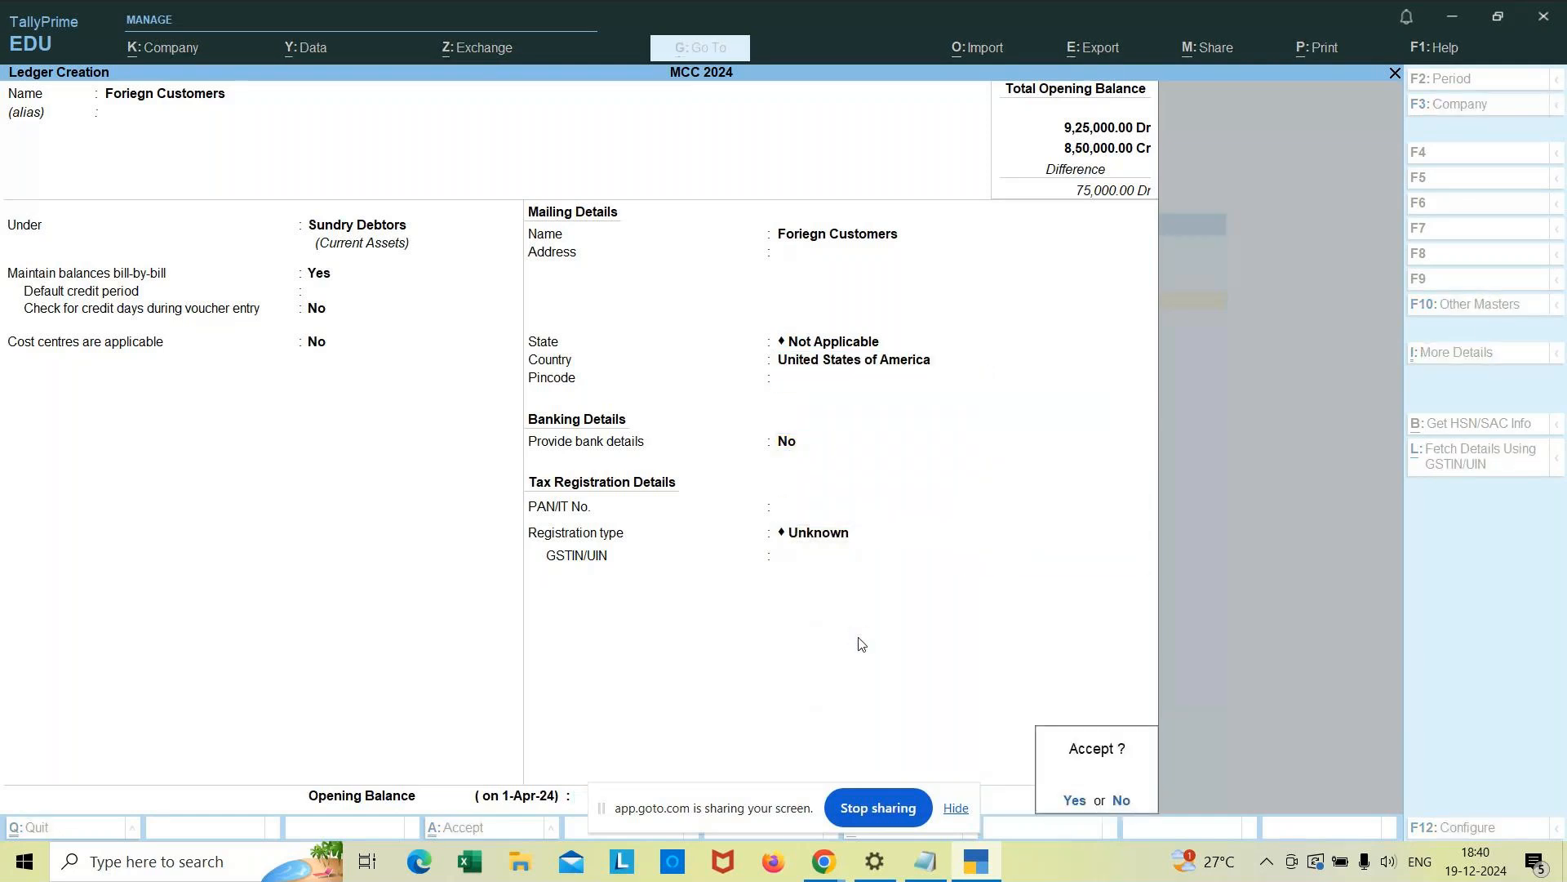
pyautogui.press('Return')
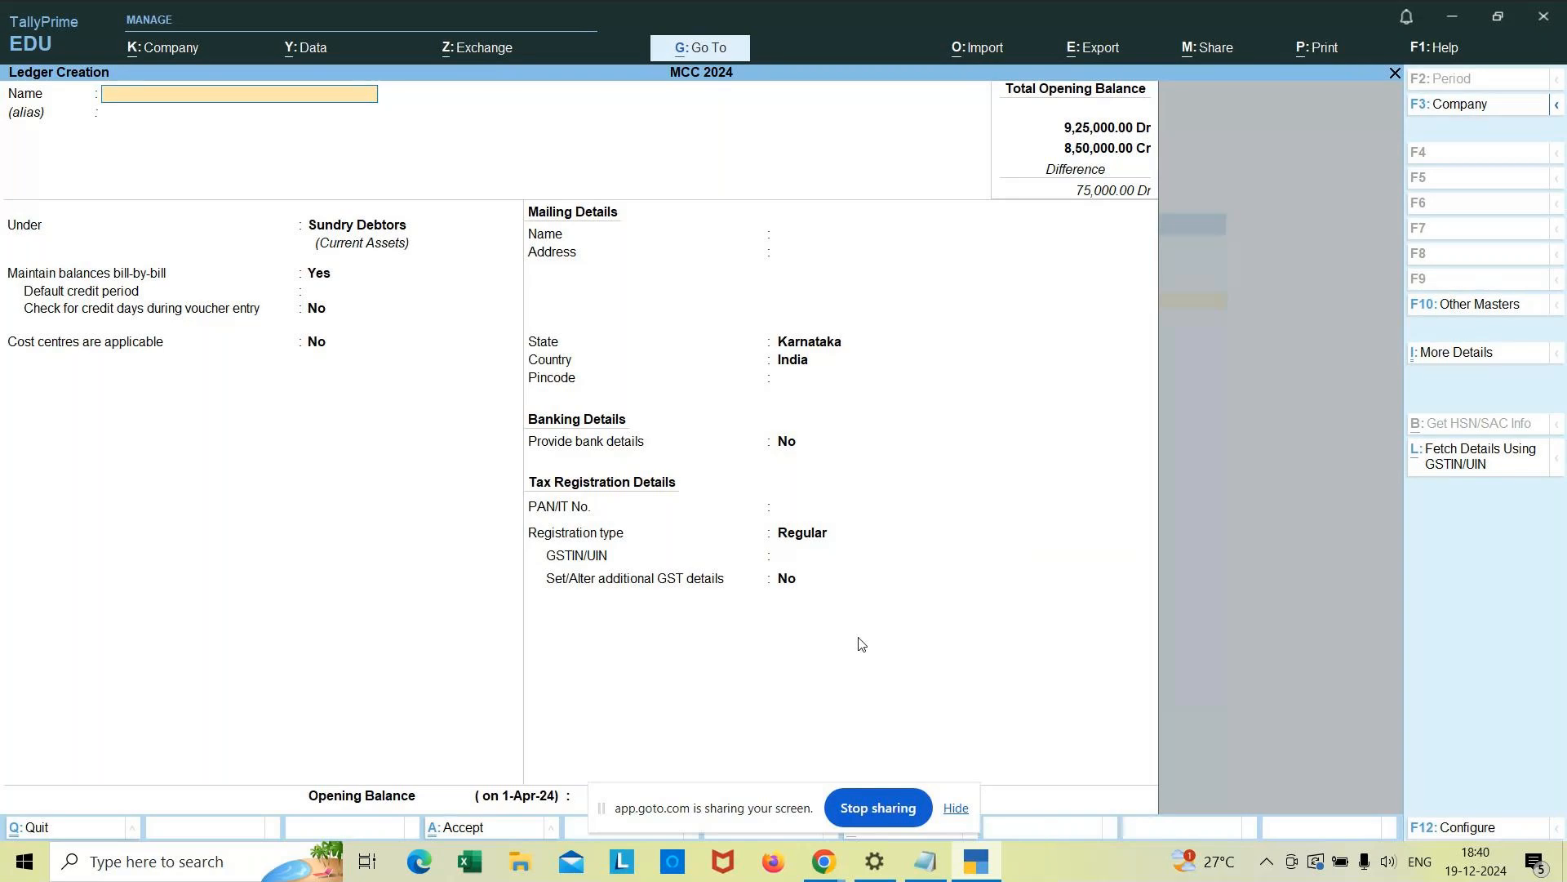
pyautogui.press('Escape')
pyautogui.press('Return')
pyautogui.press('Escape')
# Step: Start a sales voucher for Foriegn Customers, keep the default dispatch and party details, and choose Sales A/c as the sales ledger
pyautogui.press('Down')
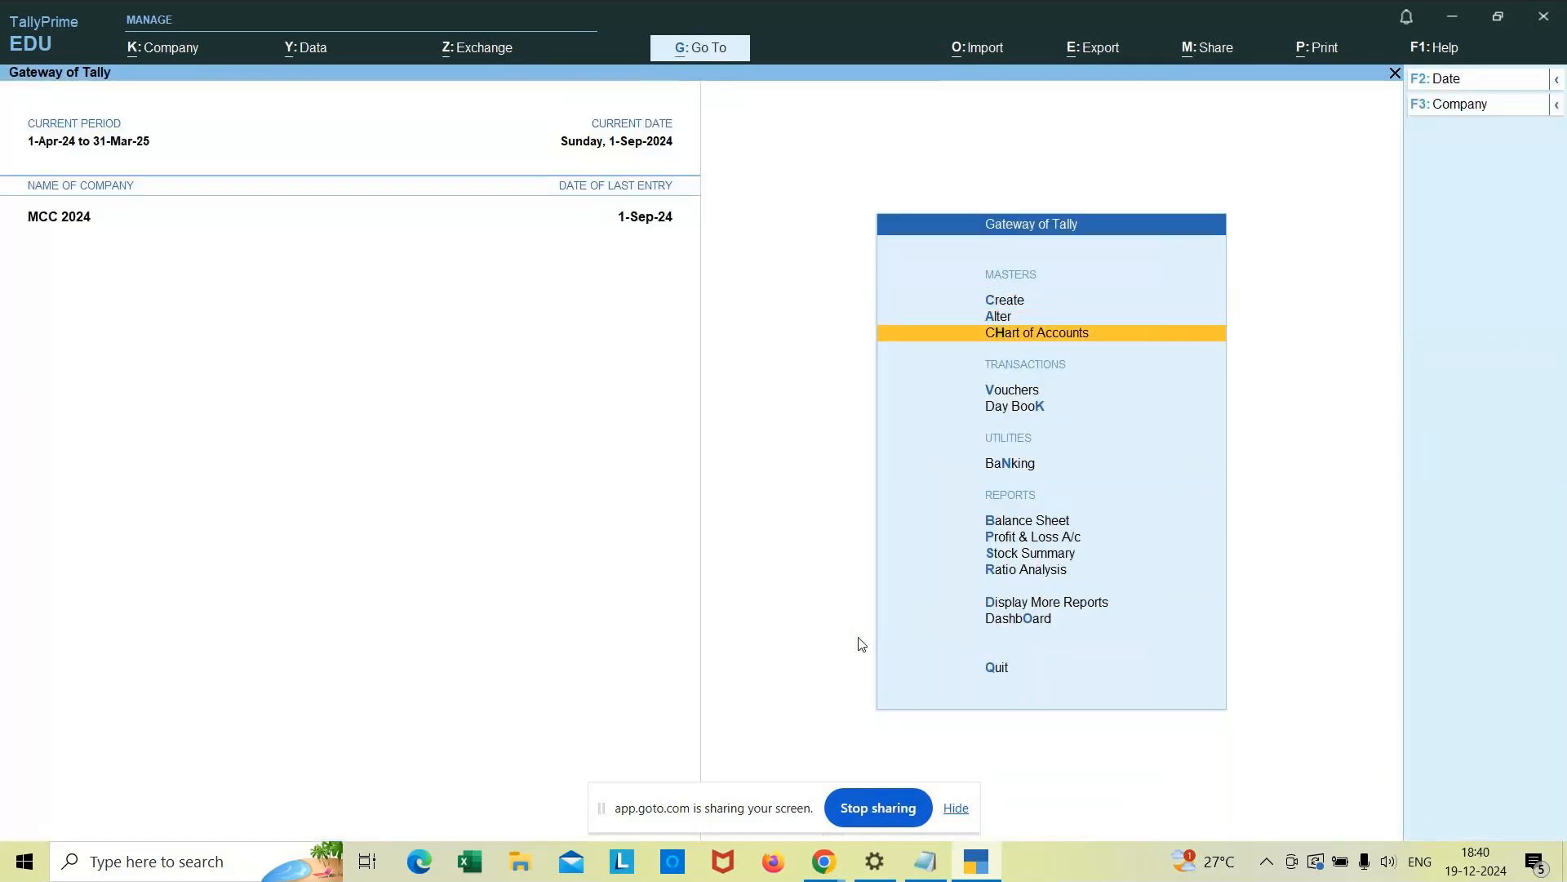
pyautogui.press('Down')
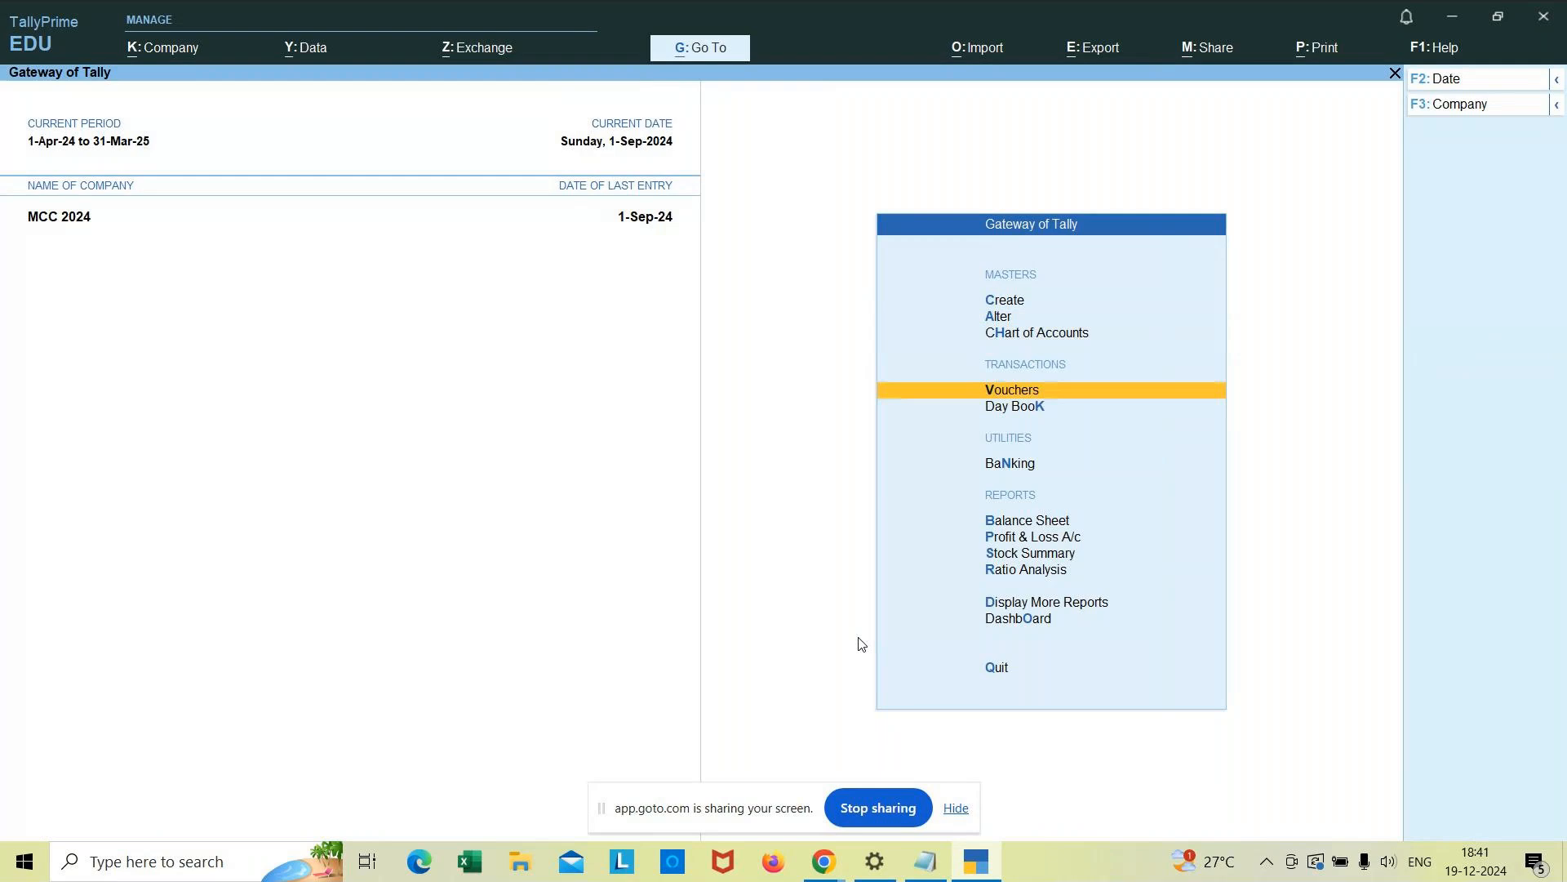
pyautogui.press('Return')
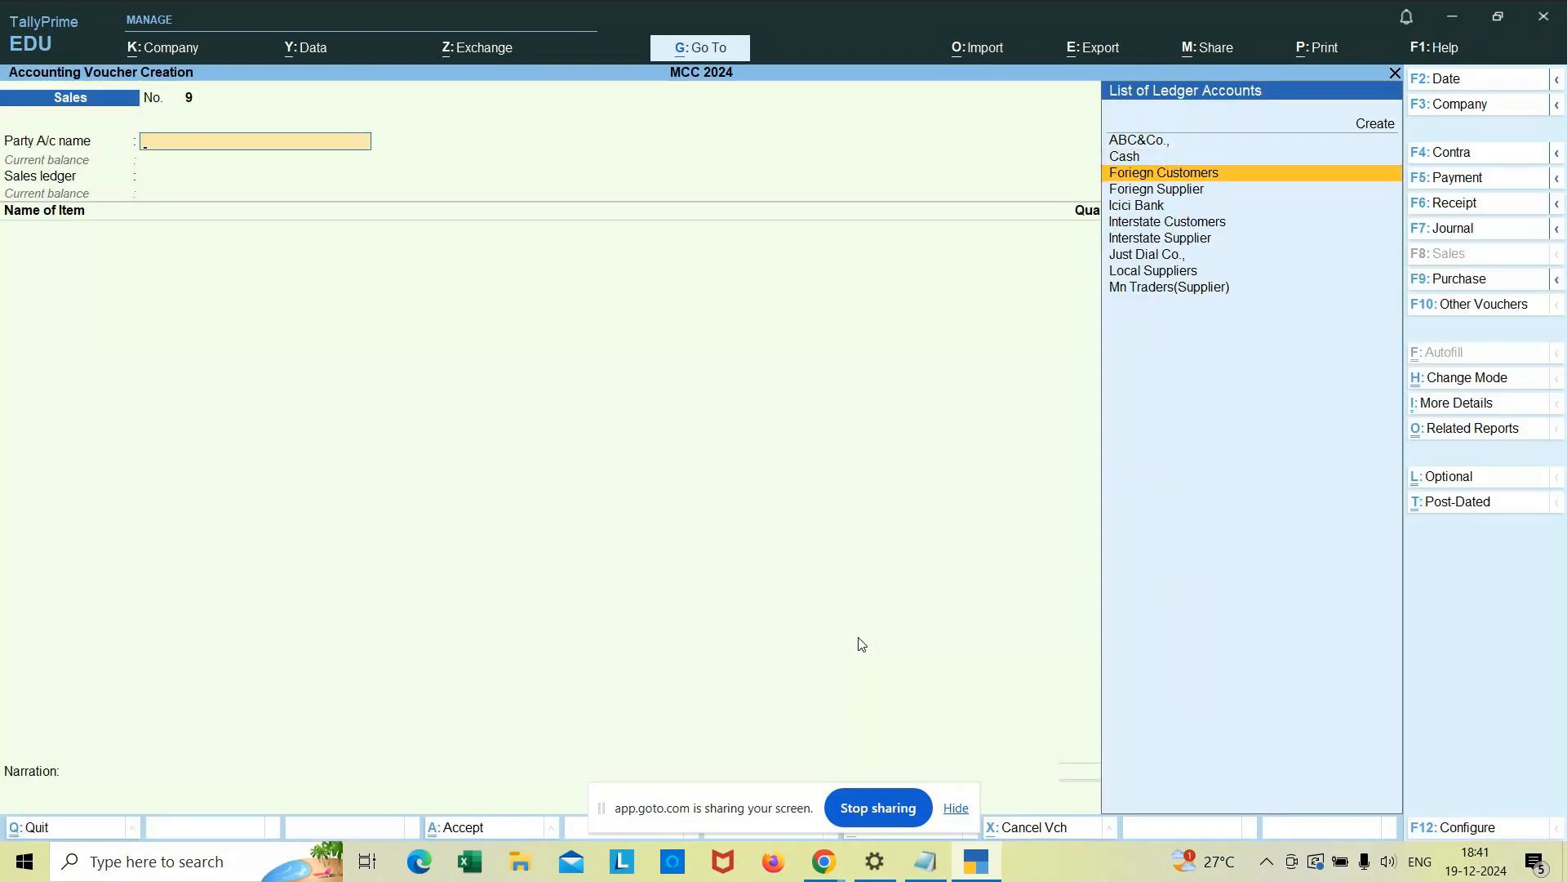
pyautogui.press('Return')
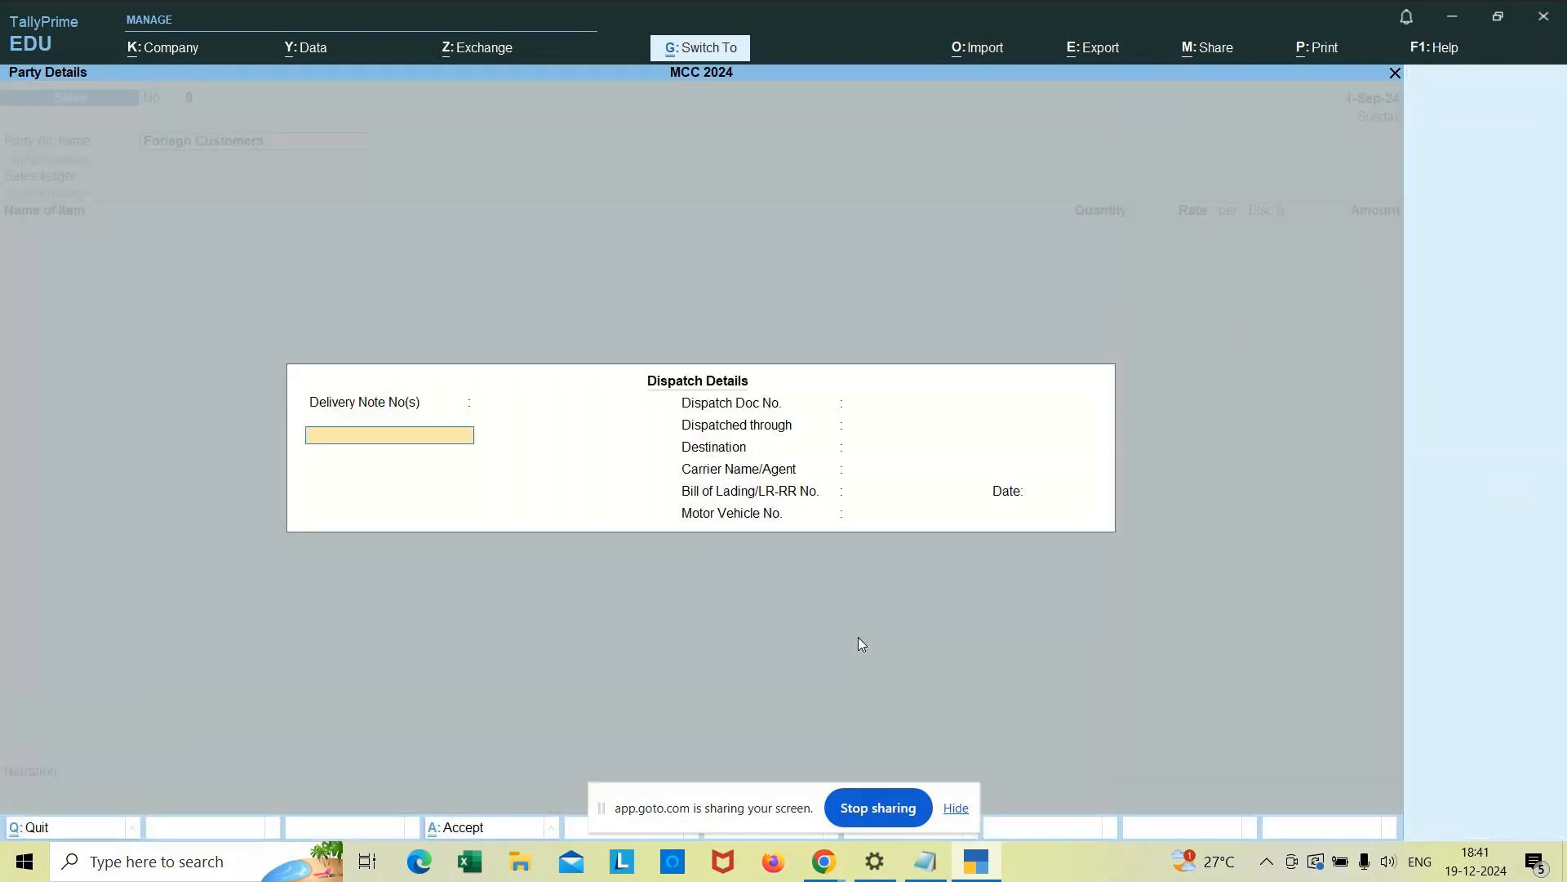
pyautogui.hotkey('ctrl', 'a')
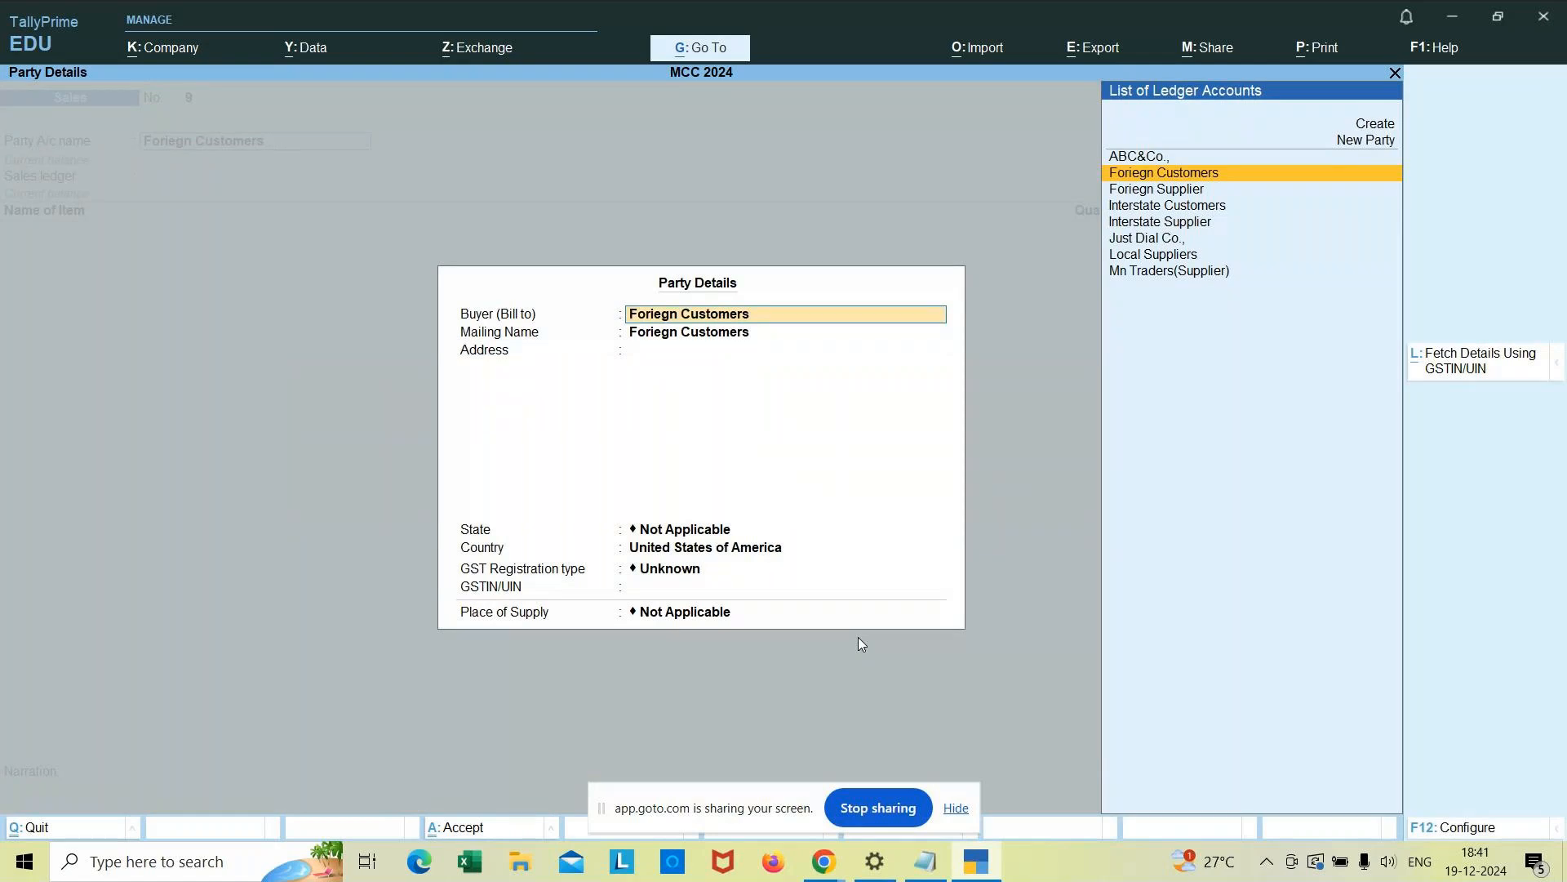
pyautogui.hotkey('ctrl', 'a')
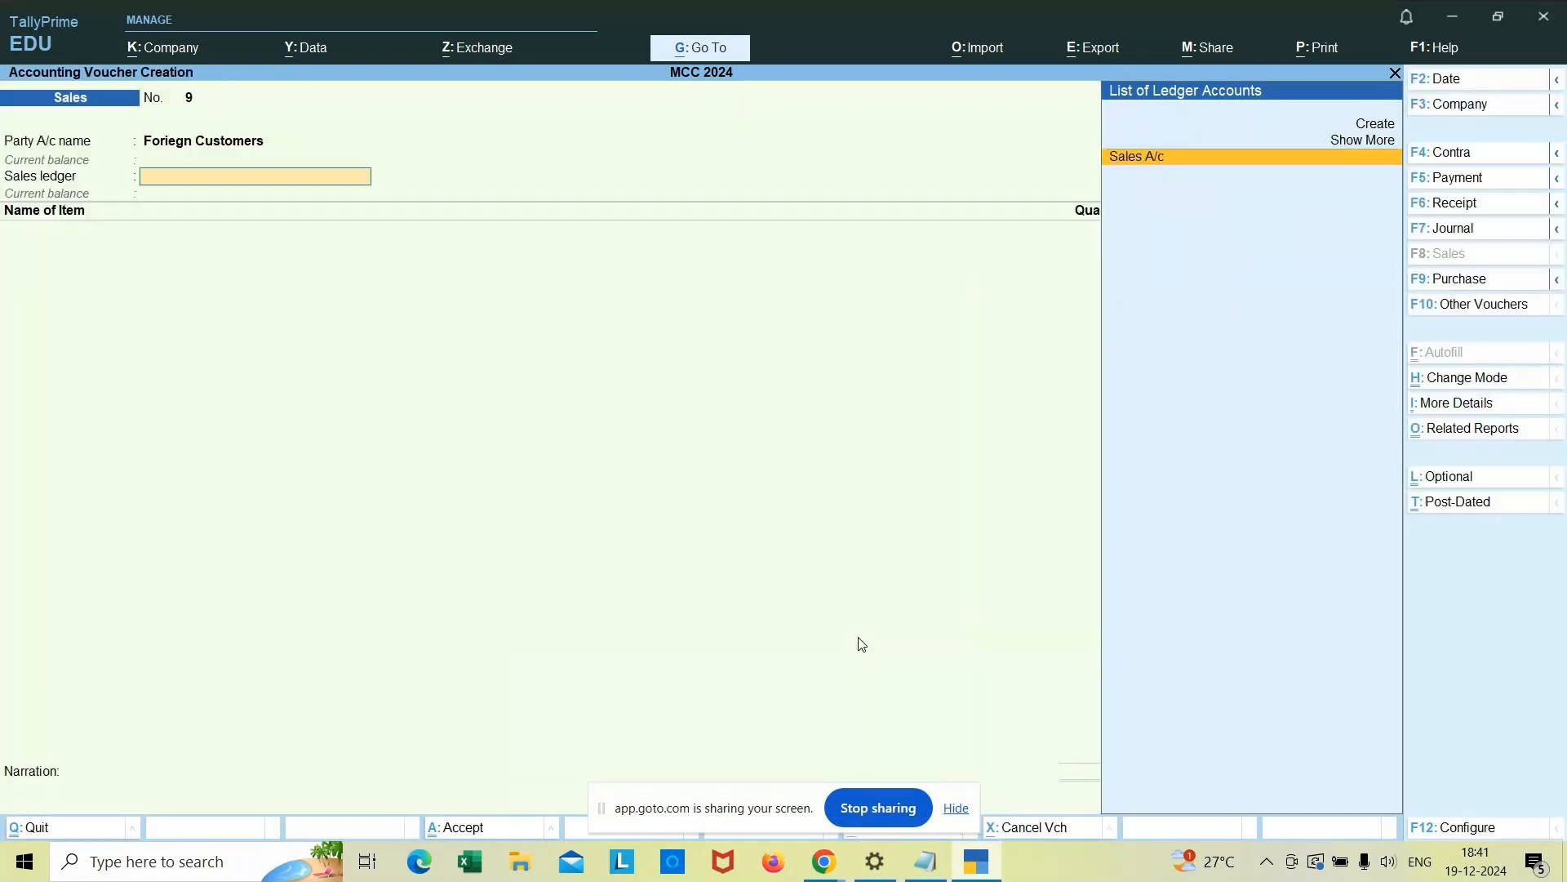
pyautogui.press('Return')
# Step: Add the Lenovo Laptop item from Godown1 with a quantity of 5 nos at a rate of 65000
pyautogui.write('L')
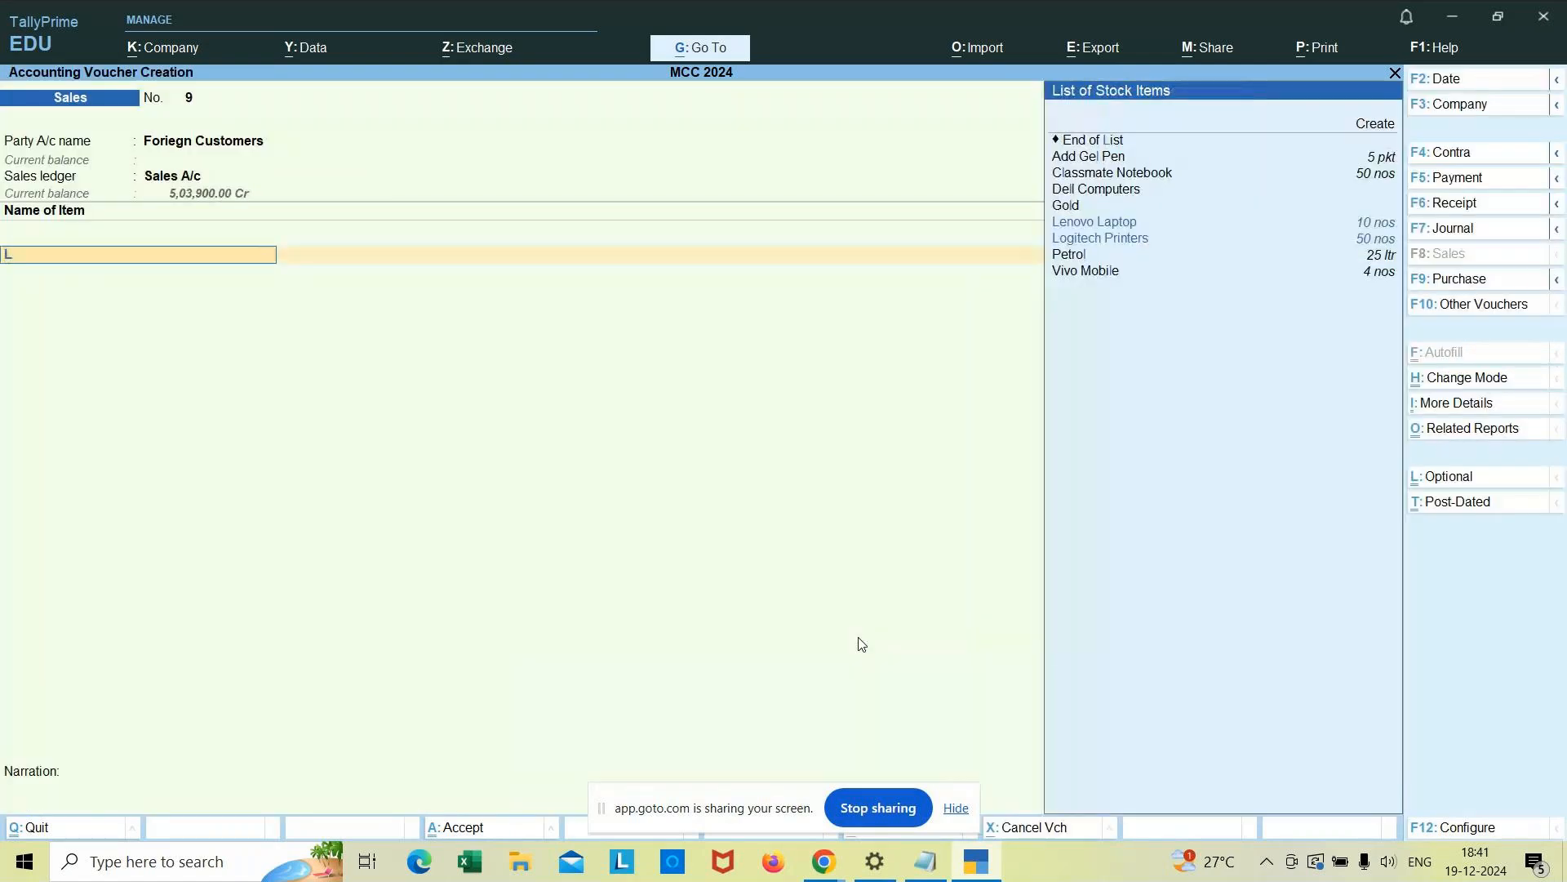
pyautogui.write('enov')
pyautogui.press('Return')
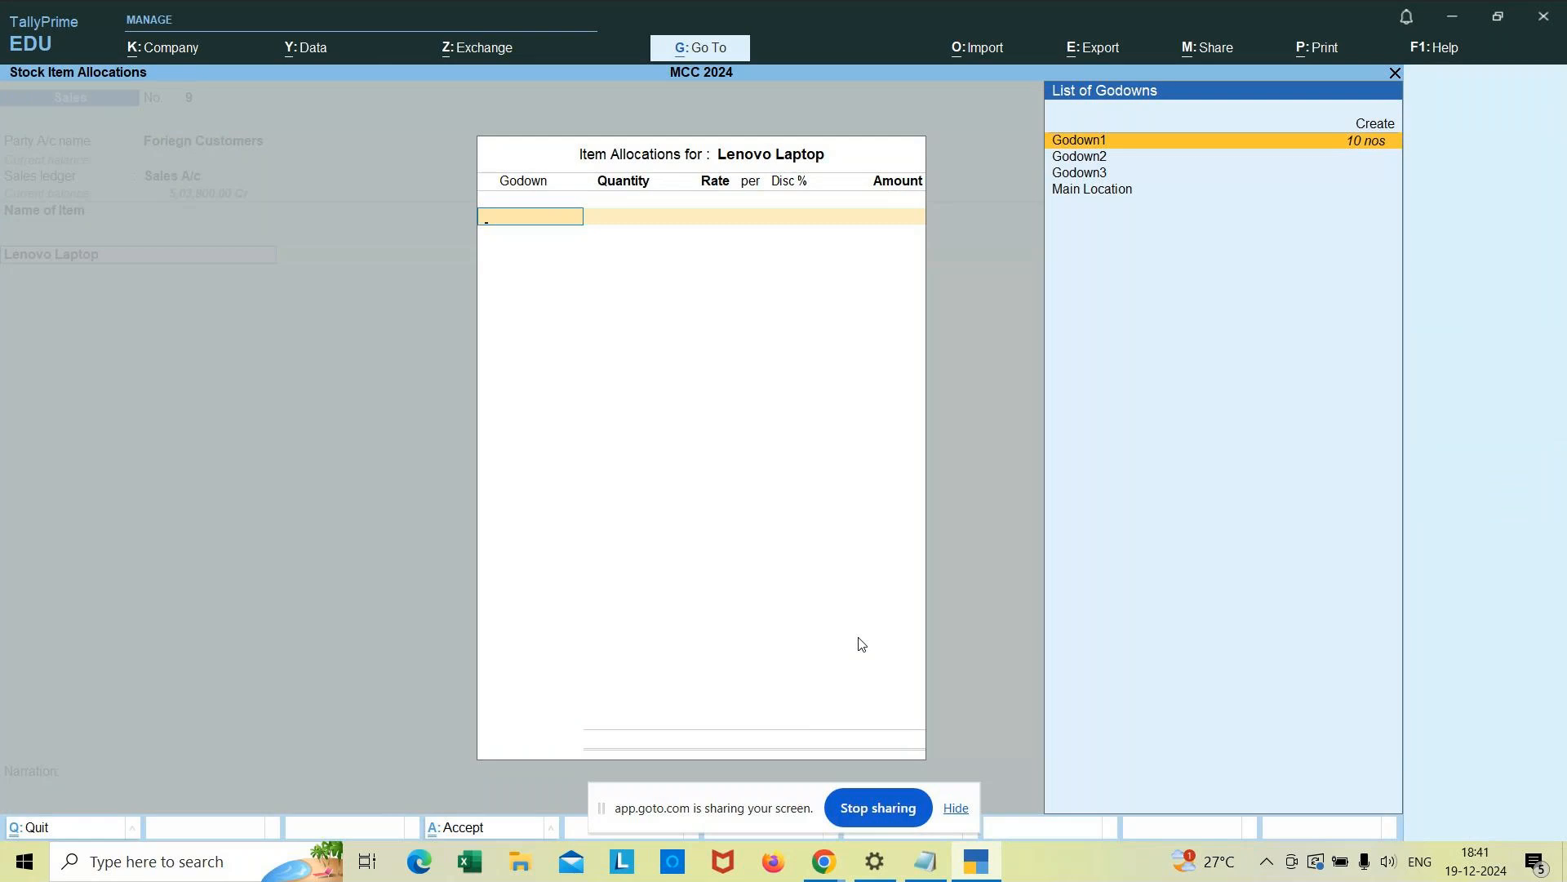
pyautogui.press('Return')
pyautogui.write('5')
pyautogui.press('Return')
pyautogui.write('65000')
pyautogui.press('Return')
pyautogui.press('Return')
pyautogui.press('Return')
pyautogui.press('Return')
pyautogui.press('Return')
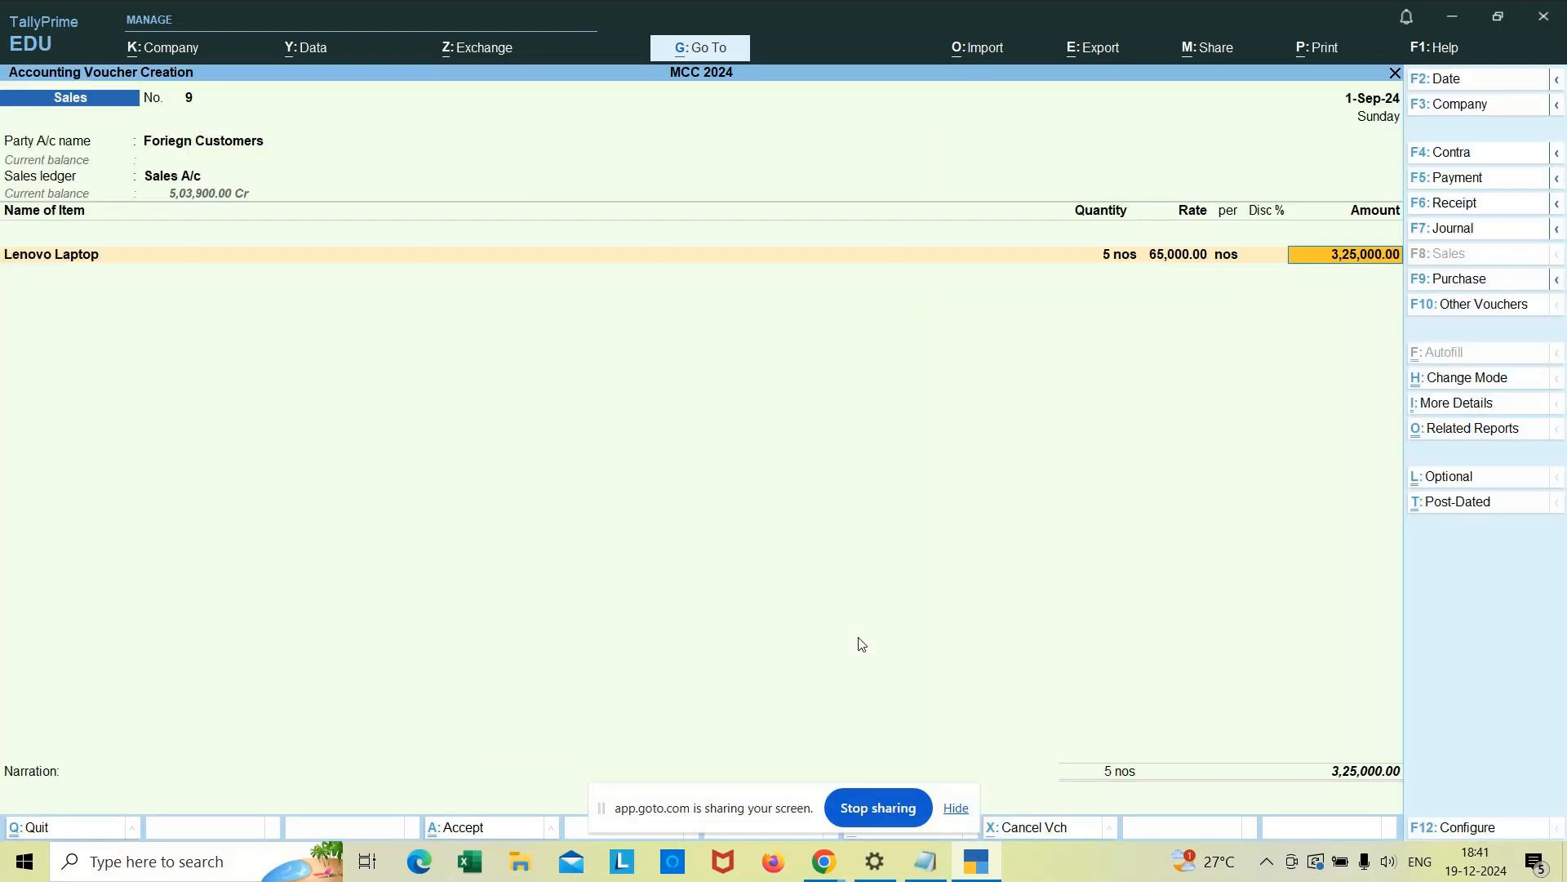
pyautogui.press('Return')
# Step: End the item list and add the IGST ledger with its calculated amount to the sales voucher
pyautogui.press('Return')
pyautogui.press('Return')
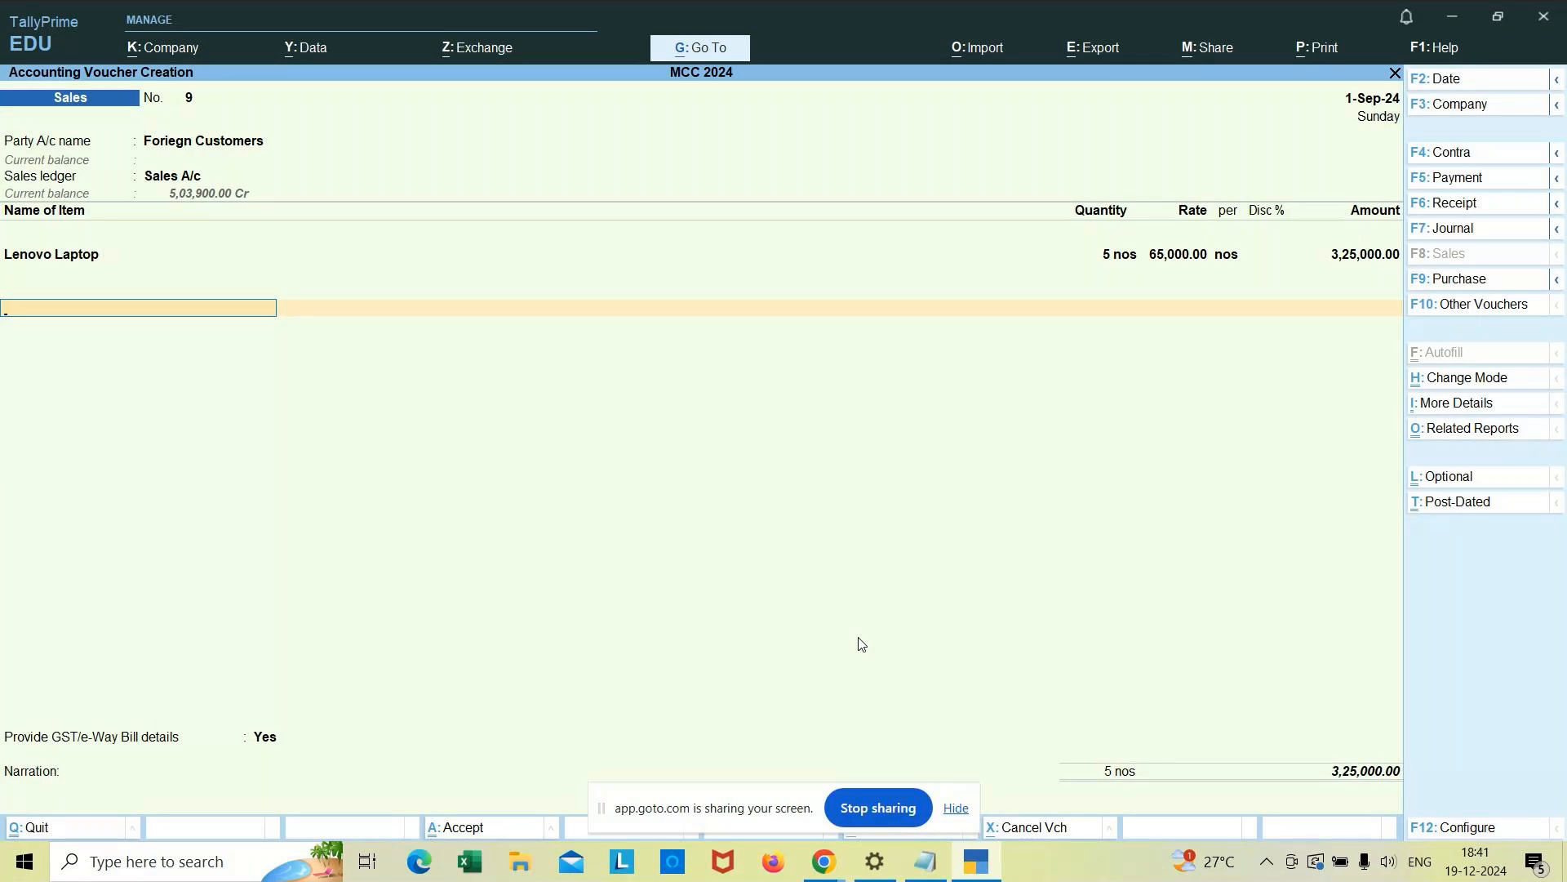
pyautogui.write('Igst')
pyautogui.press('Return')
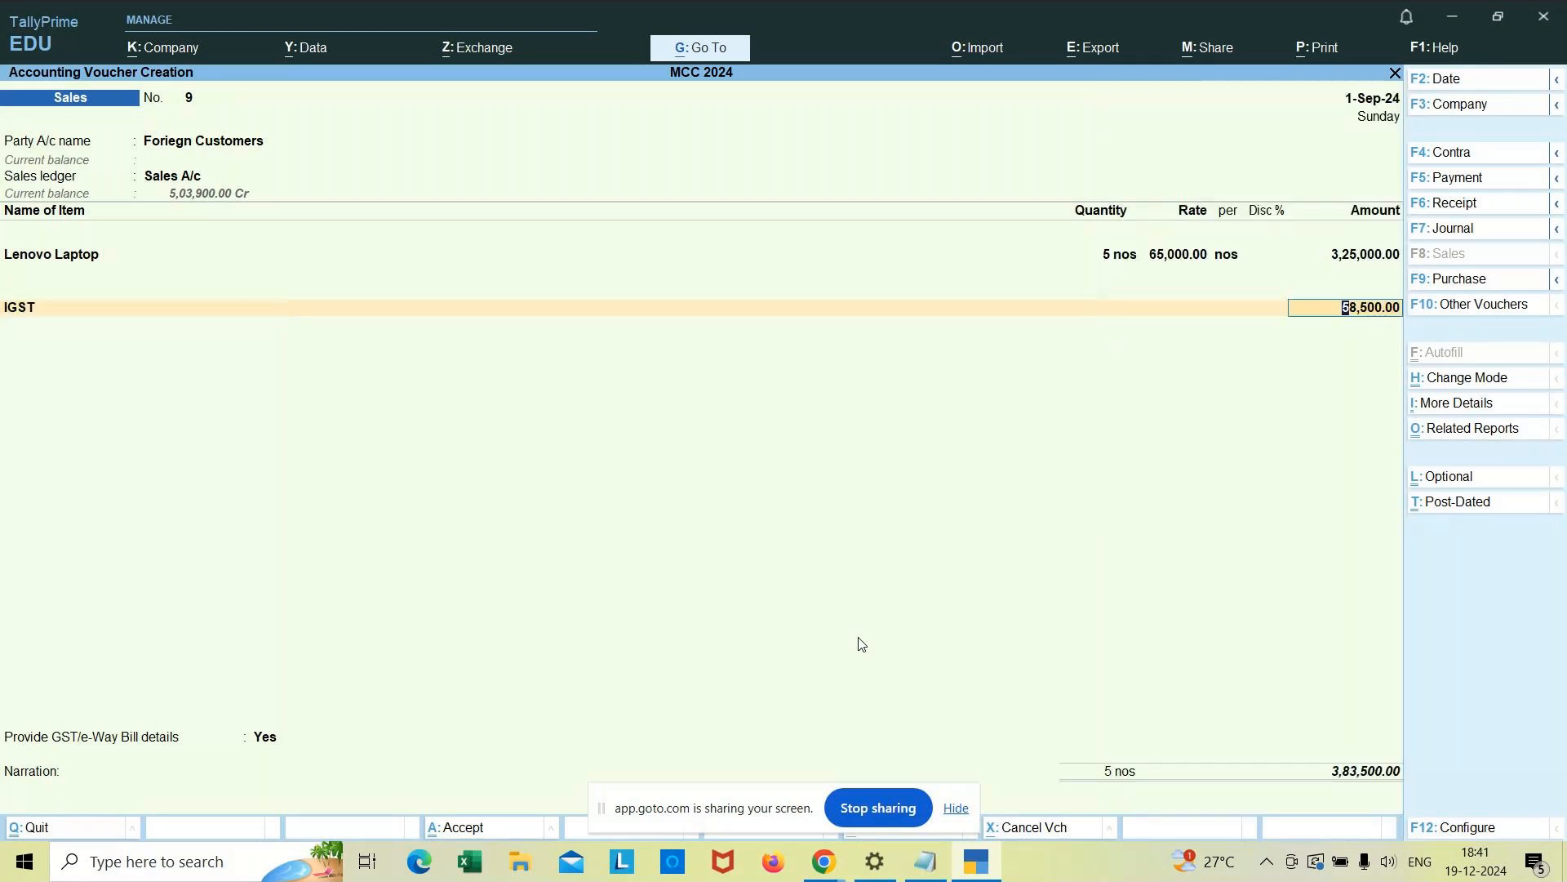
pyautogui.press('Return')
pyautogui.press('Return')
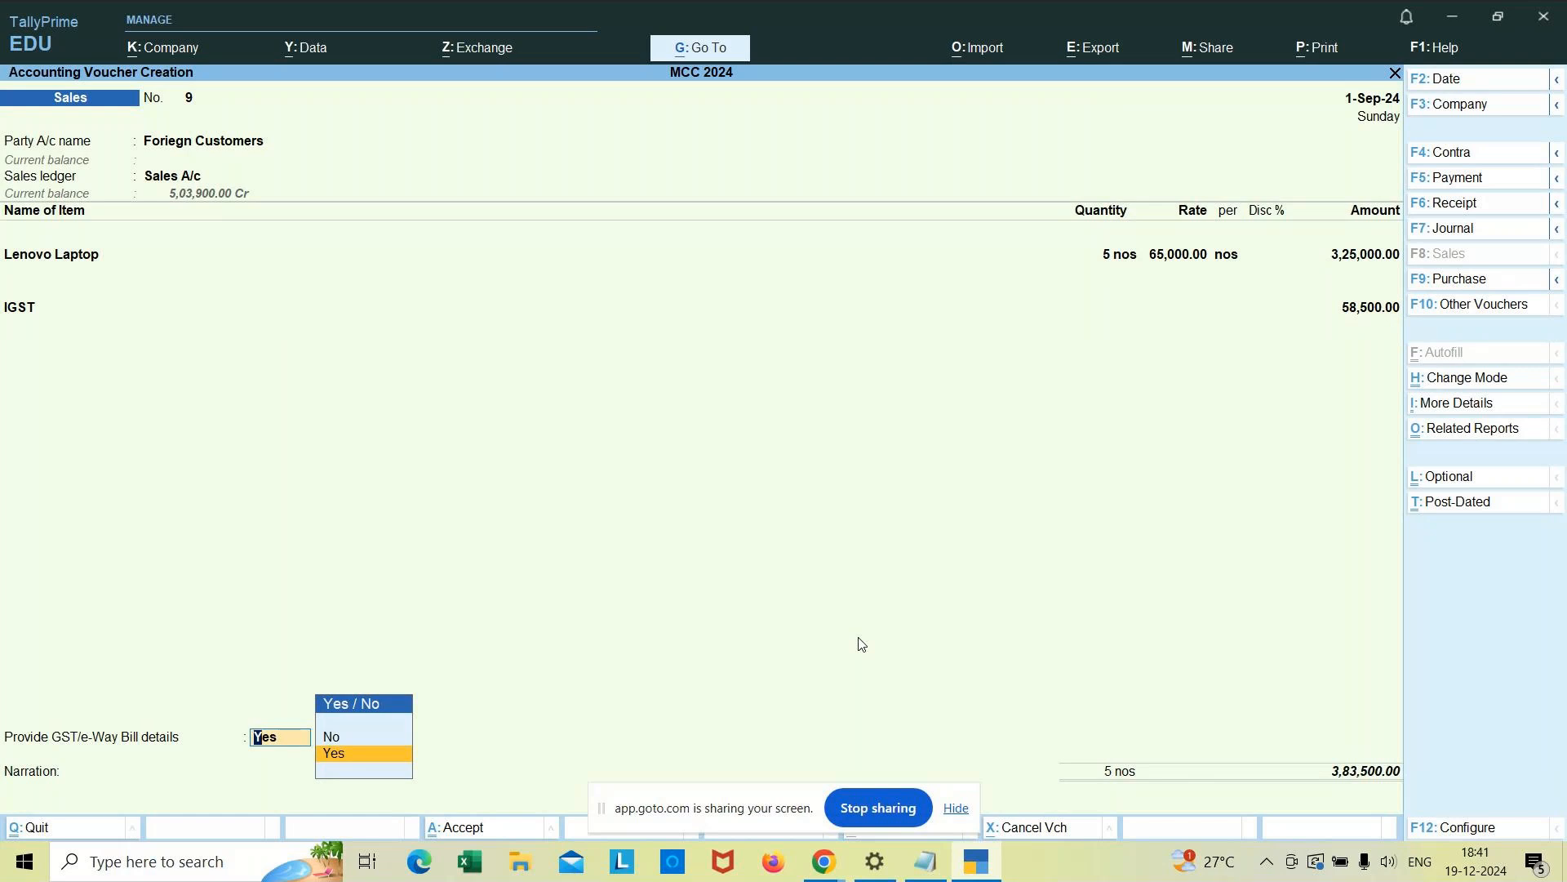
# Step: Accept the export and e-way bill details without adding any, and set the Foriegn Customers bill reference to On Account
pyautogui.press('Return')
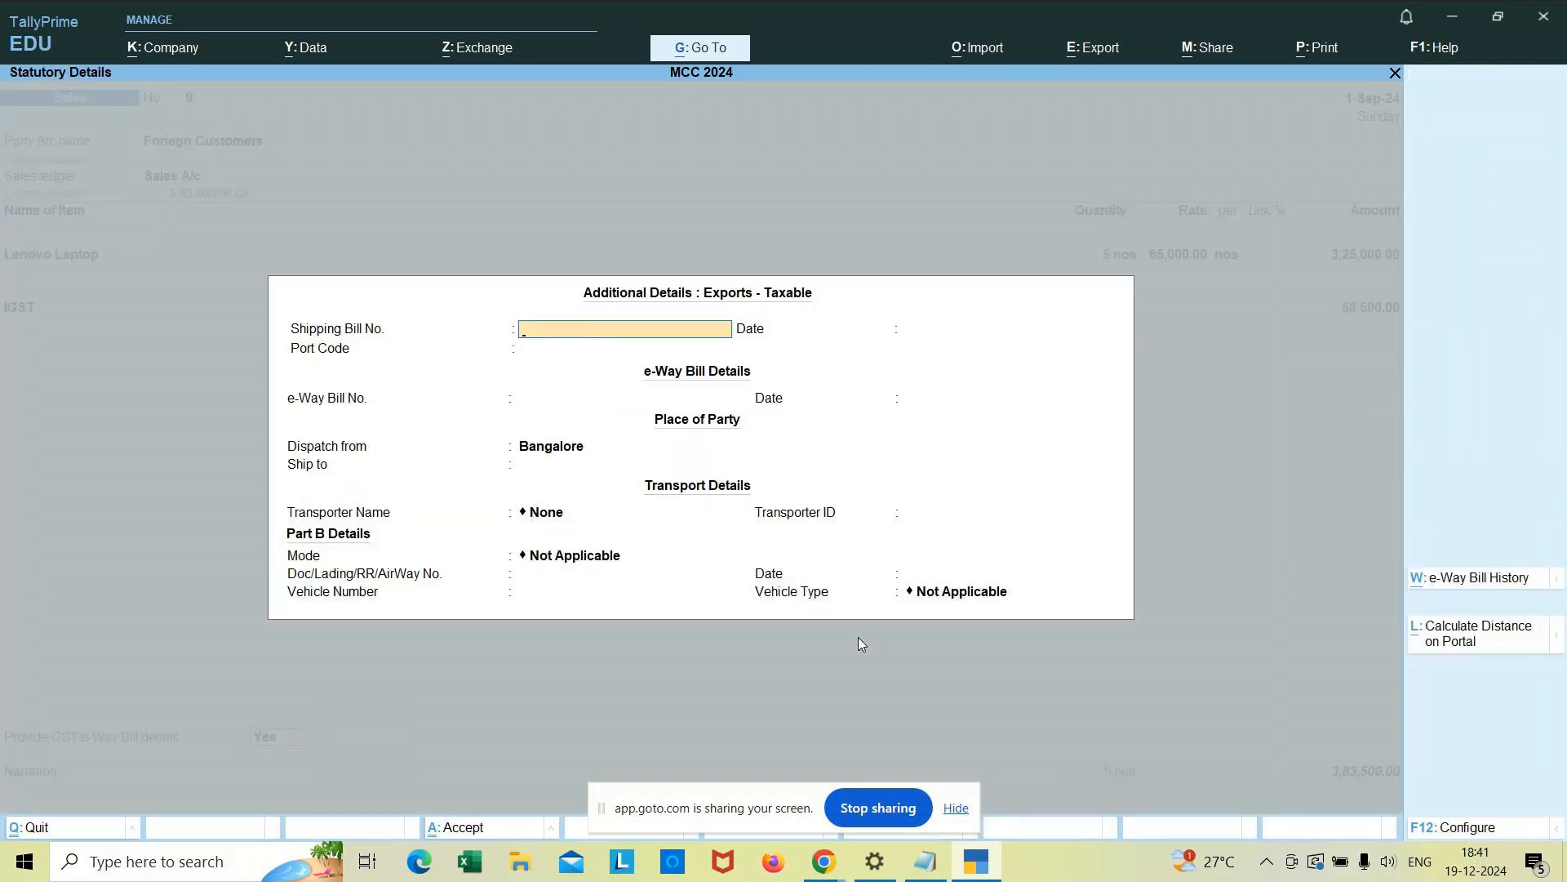
pyautogui.hotkey('ctrl', 'a')
pyautogui.press('Return')
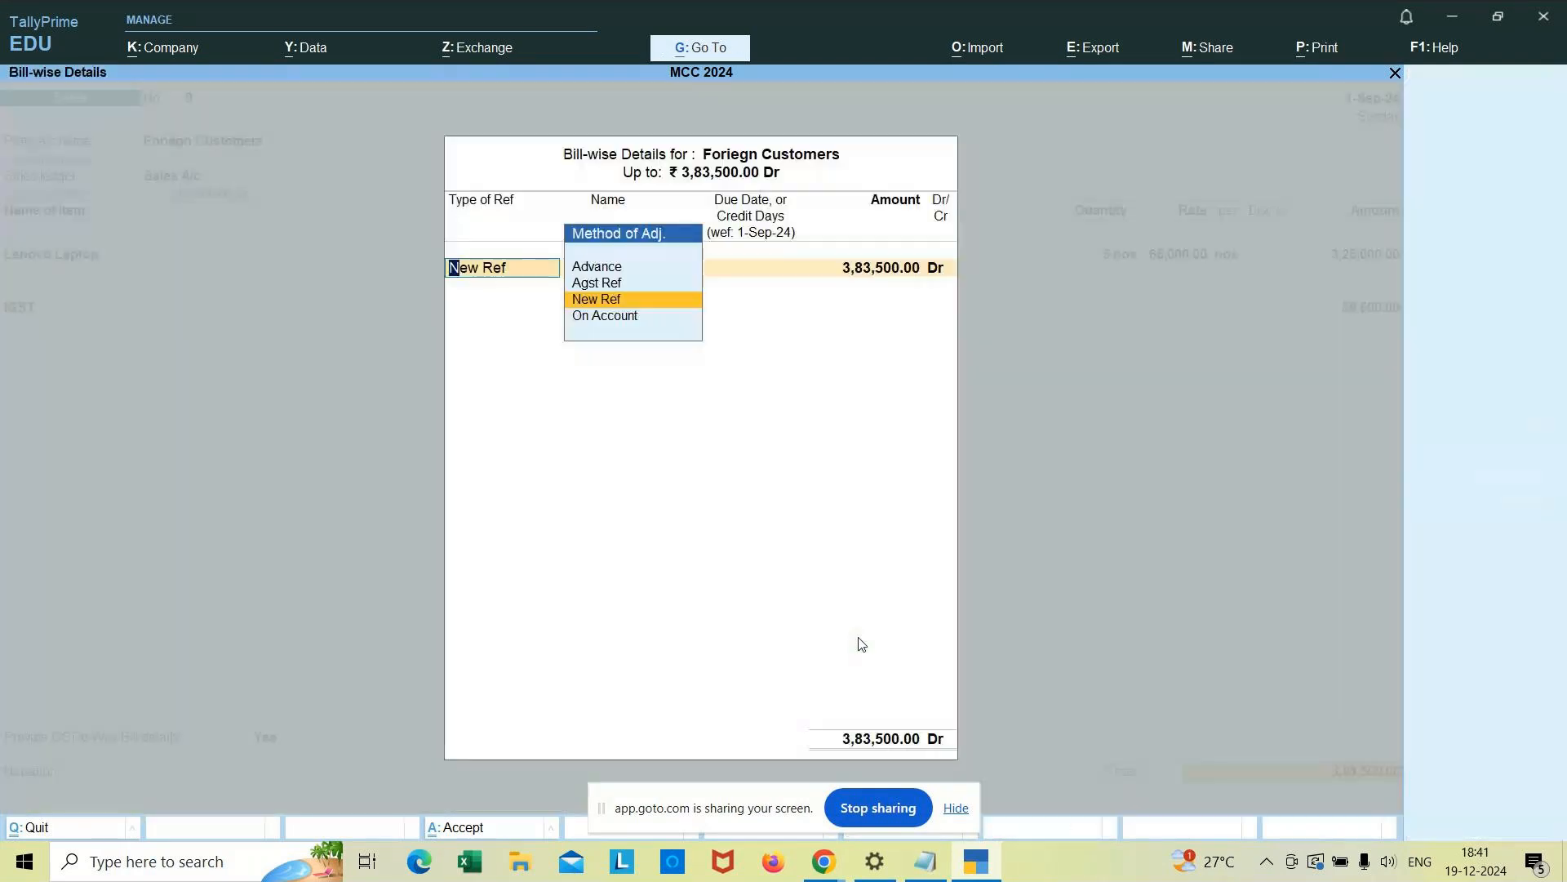
pyautogui.press('Down')
pyautogui.press('Return')
pyautogui.press('Return')
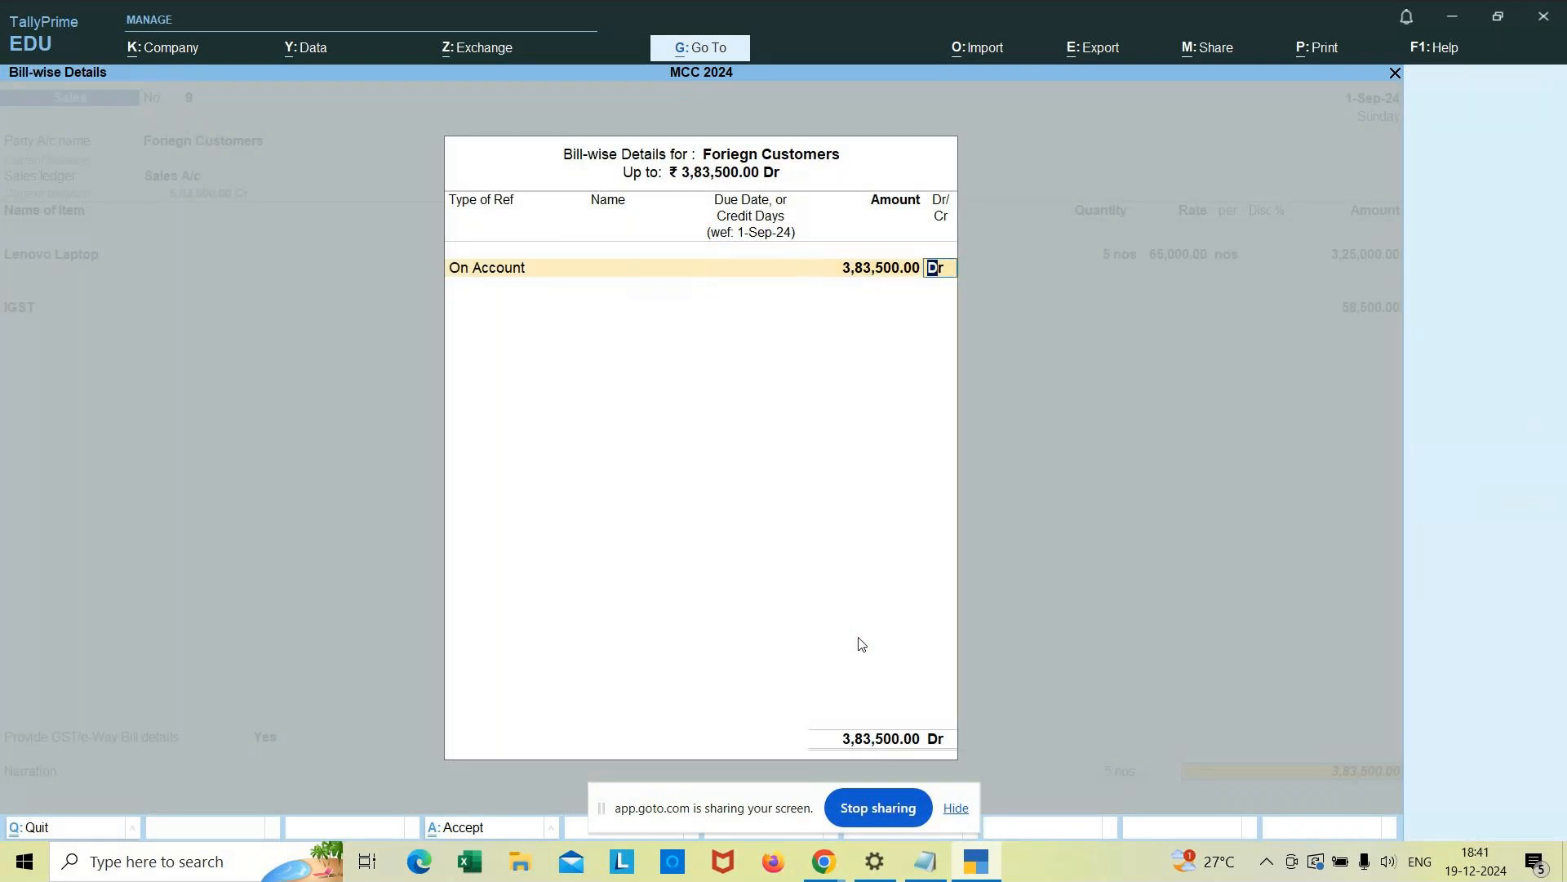
# Step: Accept the On Account bill-wise allocation for Foriegn Customers and enter the narration "being 5 lap" in the sales voucher
pyautogui.press('Return')
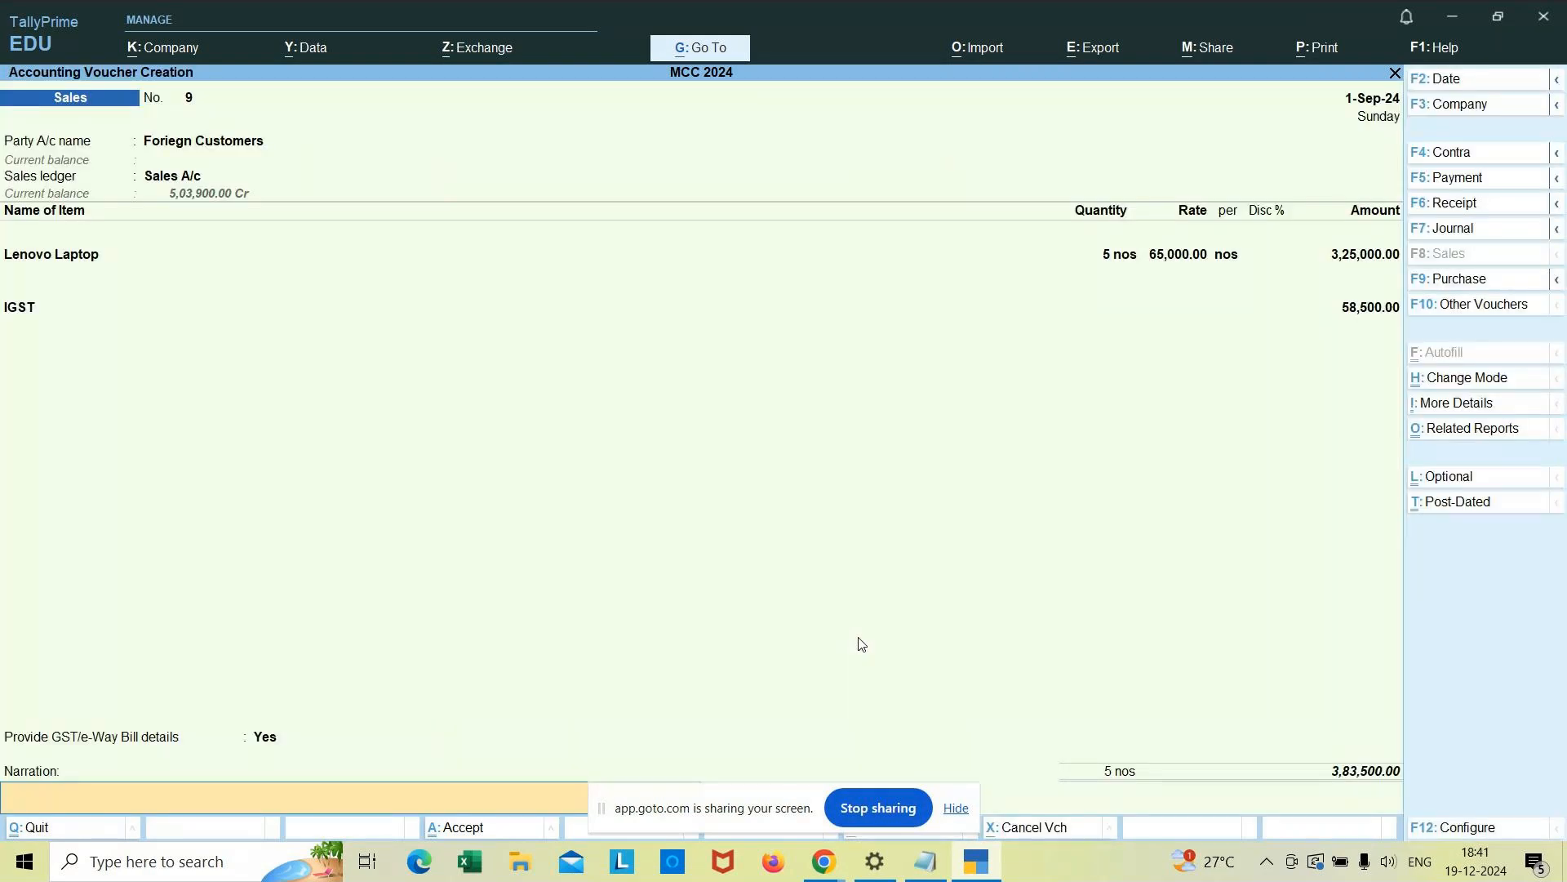
pyautogui.write('being')
pyautogui.write('5 lap')
# Step: Examine the godowns available for the Lenovo Laptop item allocation and quit it without saving changes
pyautogui.click(71, 256)
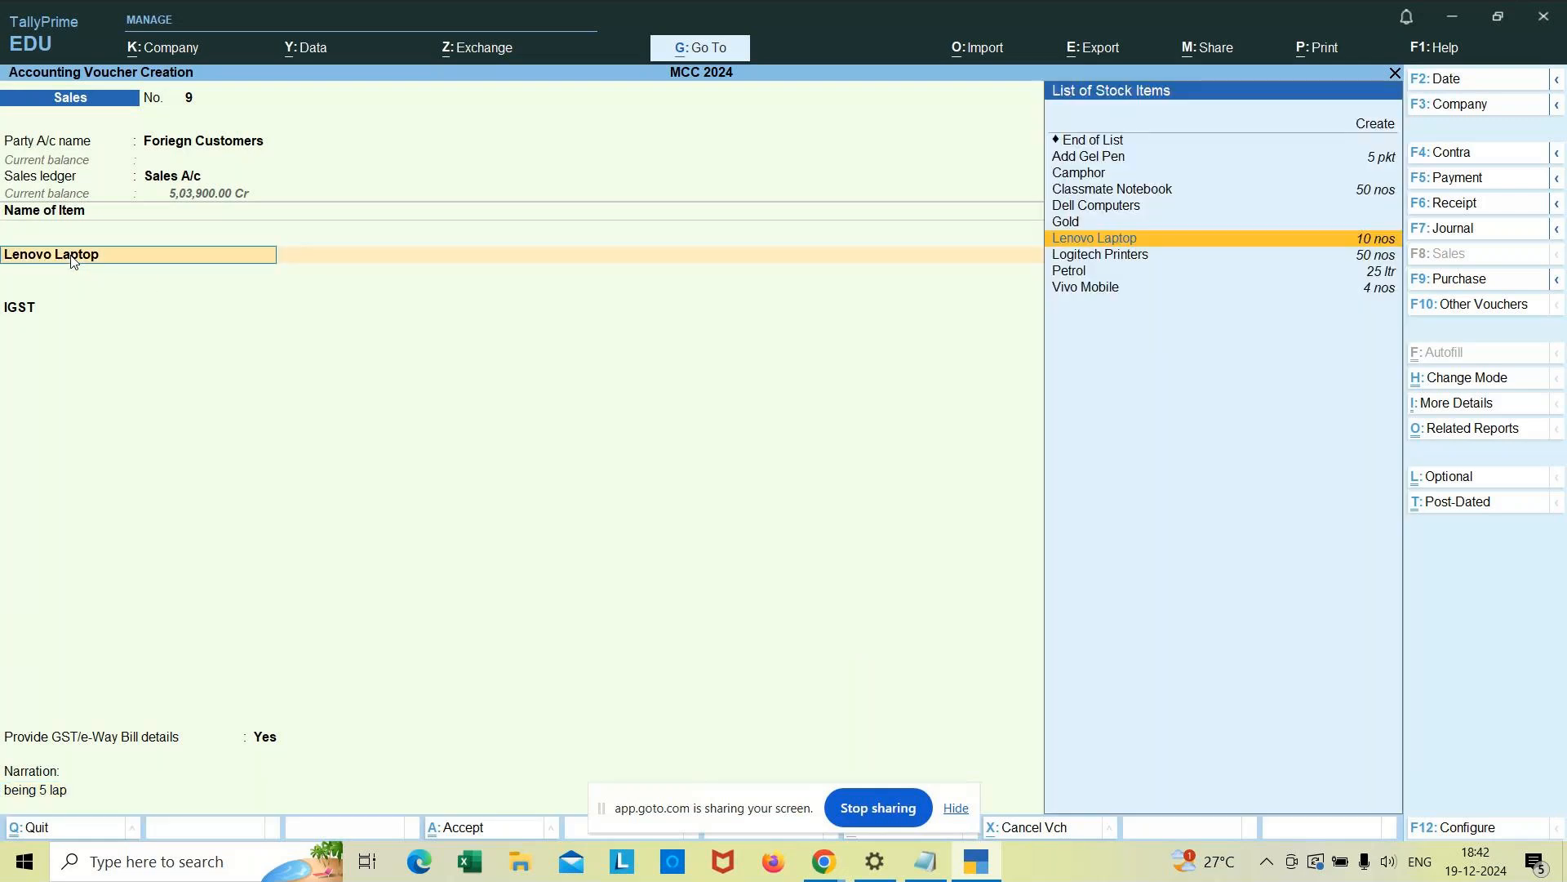
pyautogui.press('Return')
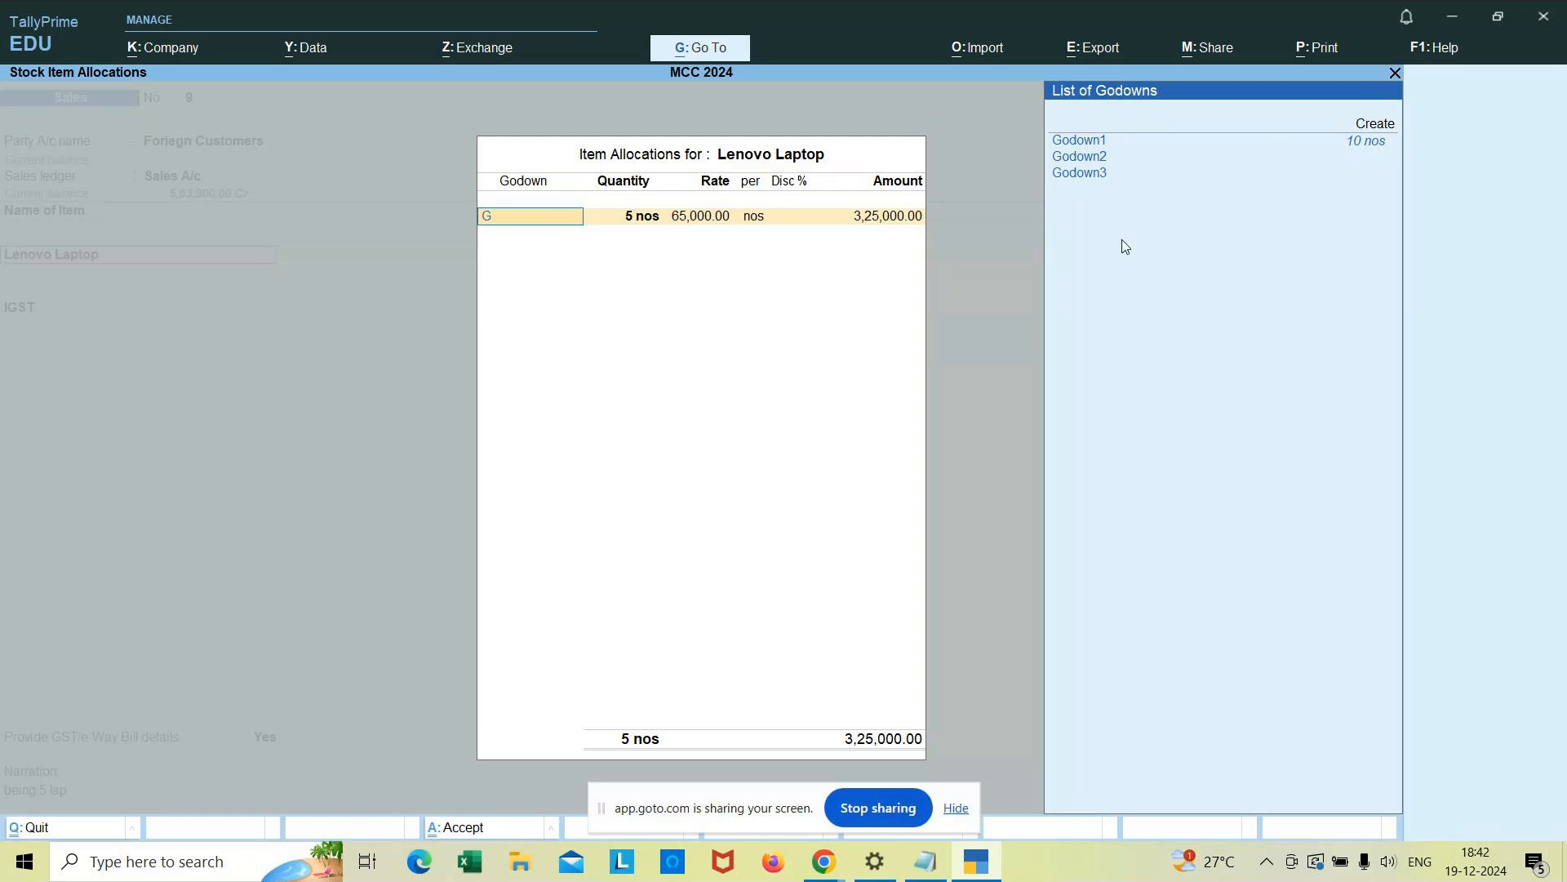
pyautogui.press('BackSpace')
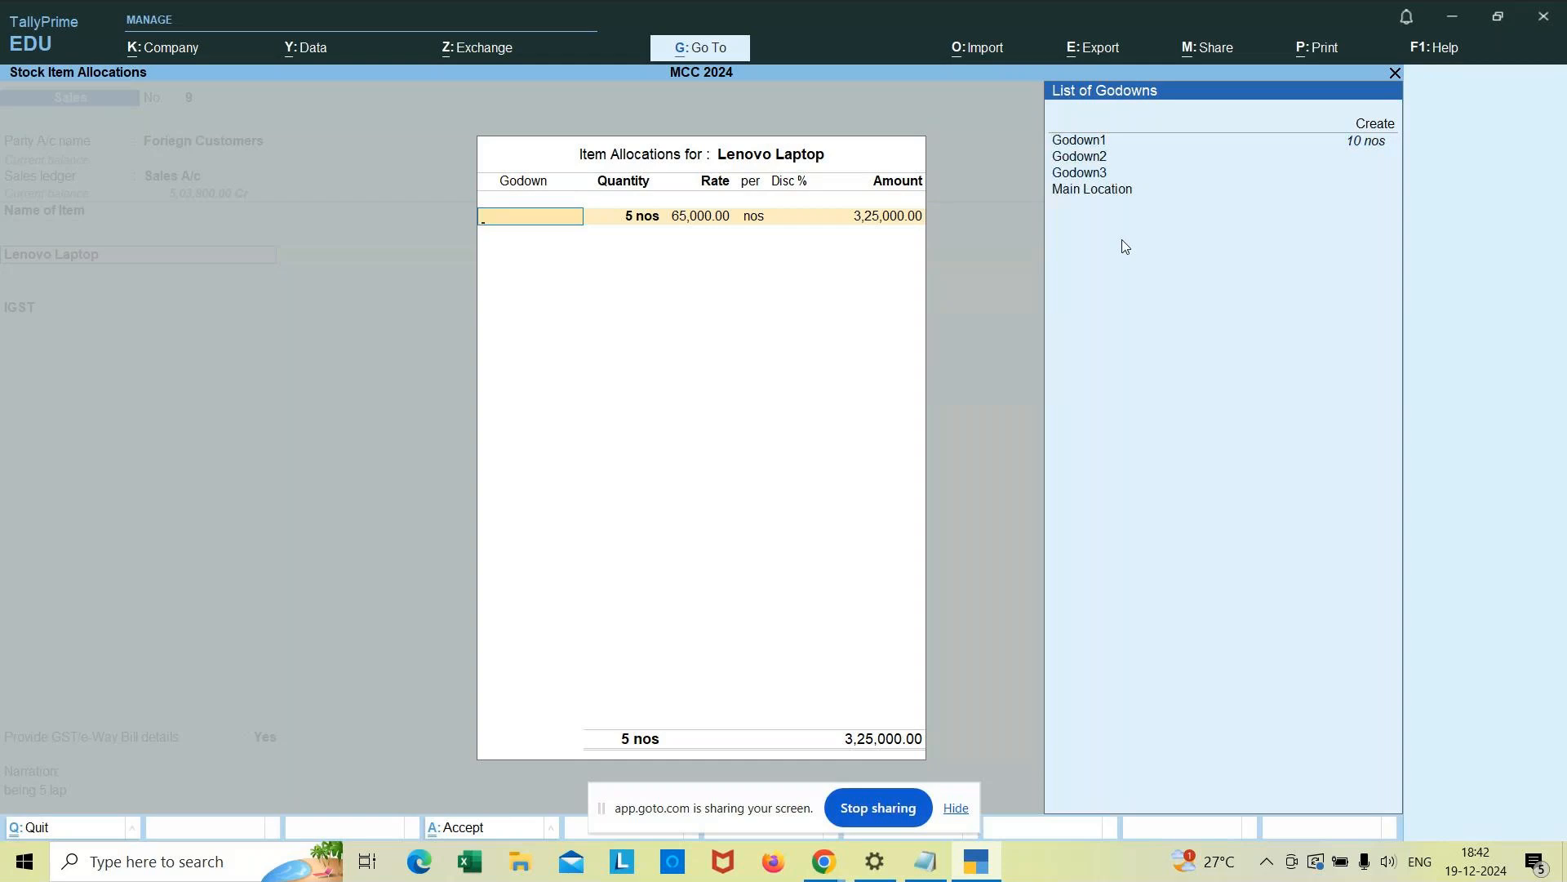
pyautogui.press('Escape')
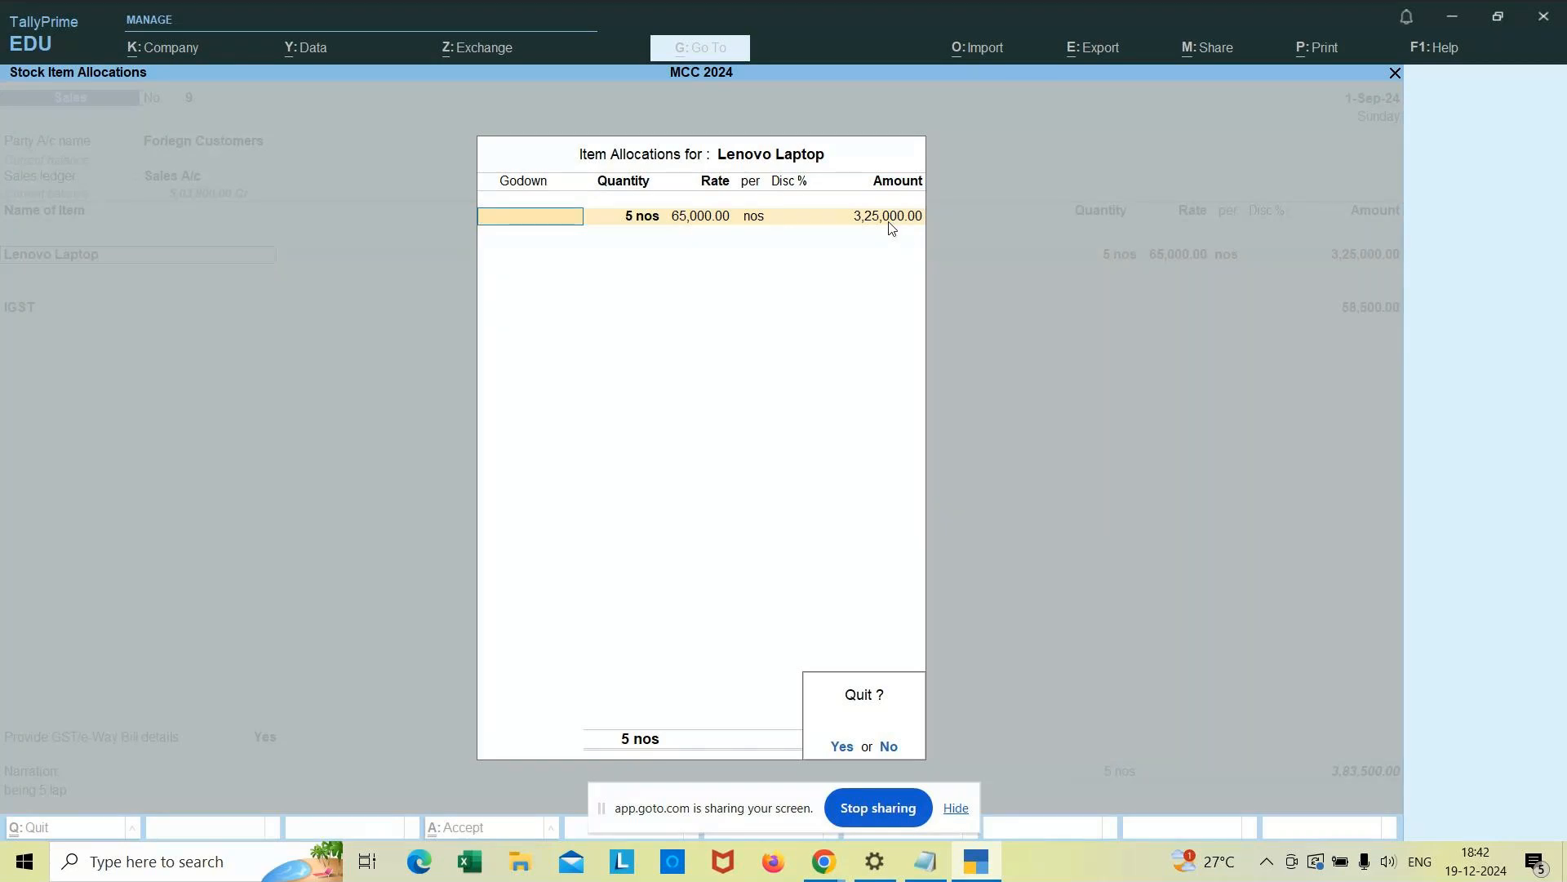
pyautogui.click(840, 746)
# Step: Confirm the Lenovo Laptop allocation of 5 nos at 65,000 from Godown1, with GST and HSN details as per Masters/Company
pyautogui.press('Return')
pyautogui.press('Return')
pyautogui.press('Return')
pyautogui.press('Return')
pyautogui.press('Return')
pyautogui.press('Return')
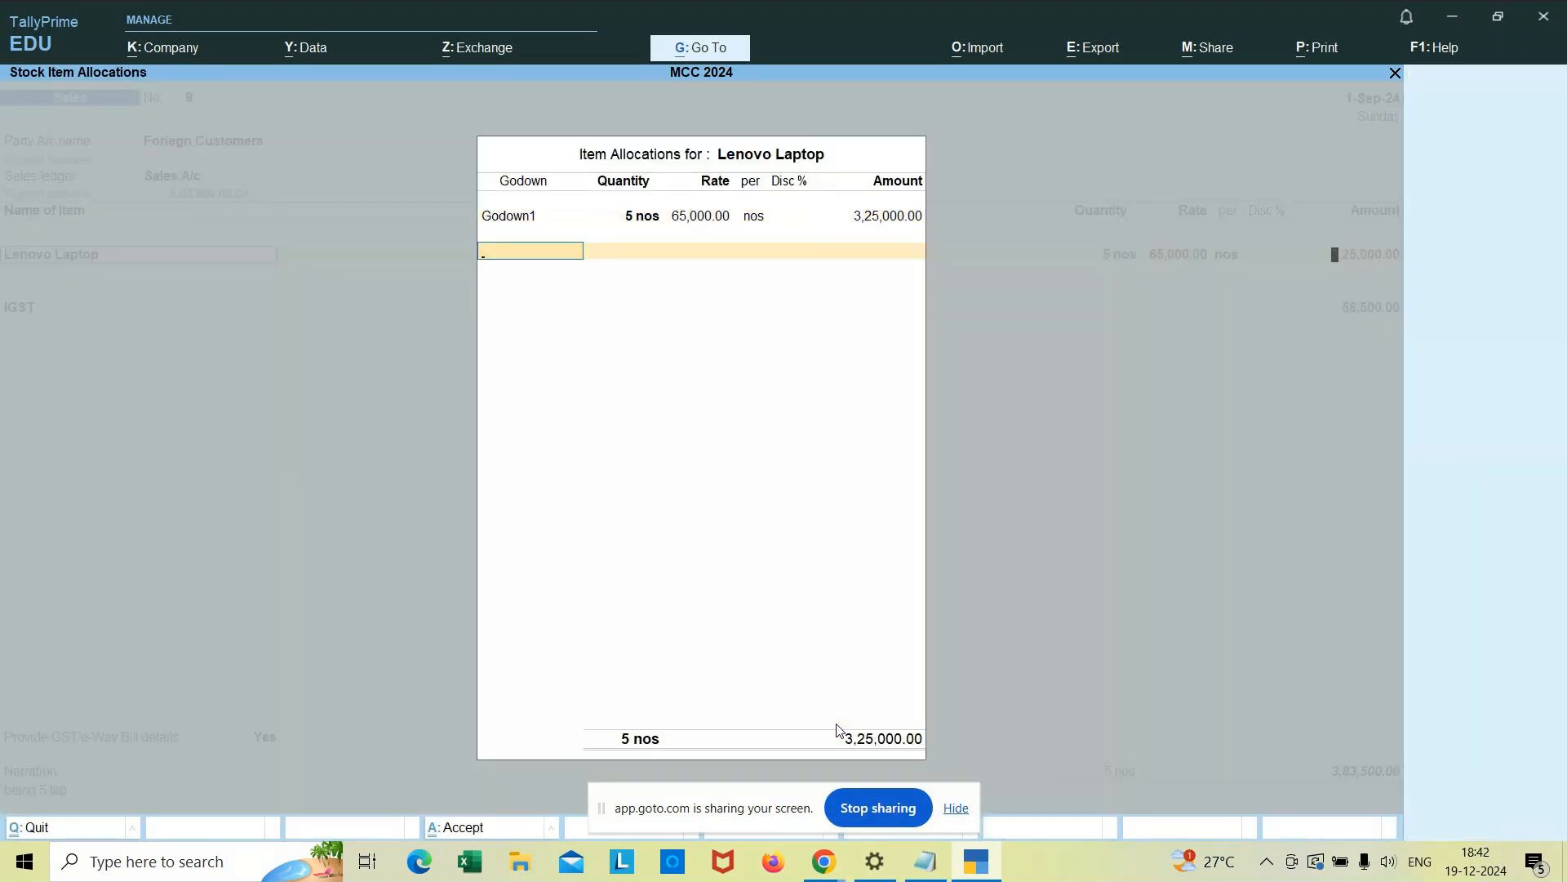
pyautogui.press('Return')
pyautogui.press('Return')
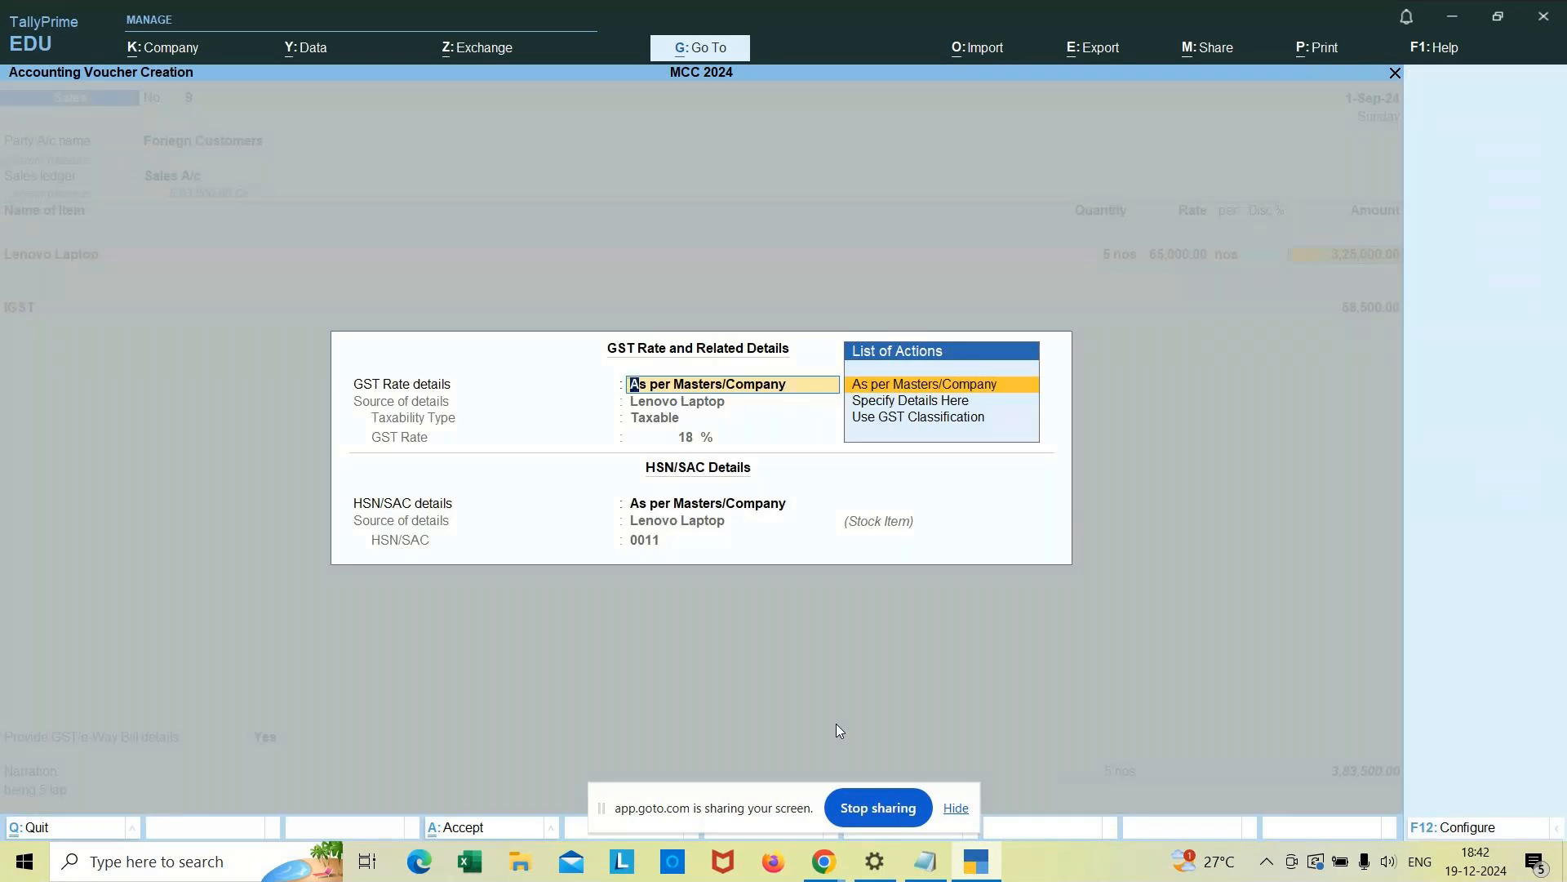
pyautogui.press('Return')
pyautogui.press('Return')
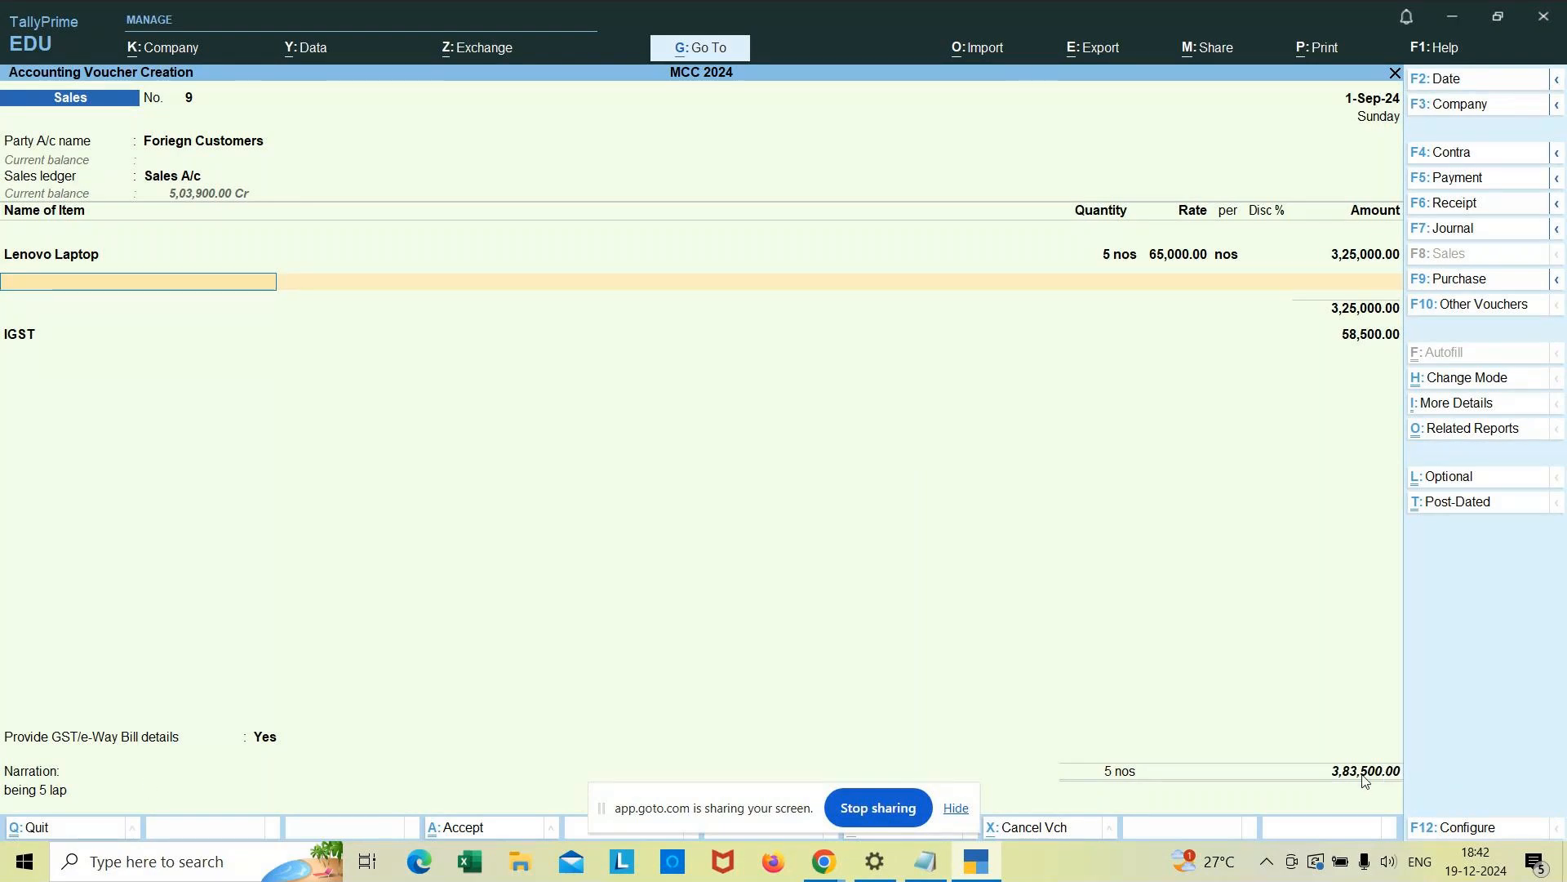
# Step: End the item list, keep the IGST line, and accept the additional export and e-Way Bill details as they stand
pyautogui.press('Return')
pyautogui.press('Return')
pyautogui.press('Return')
pyautogui.press('Return')
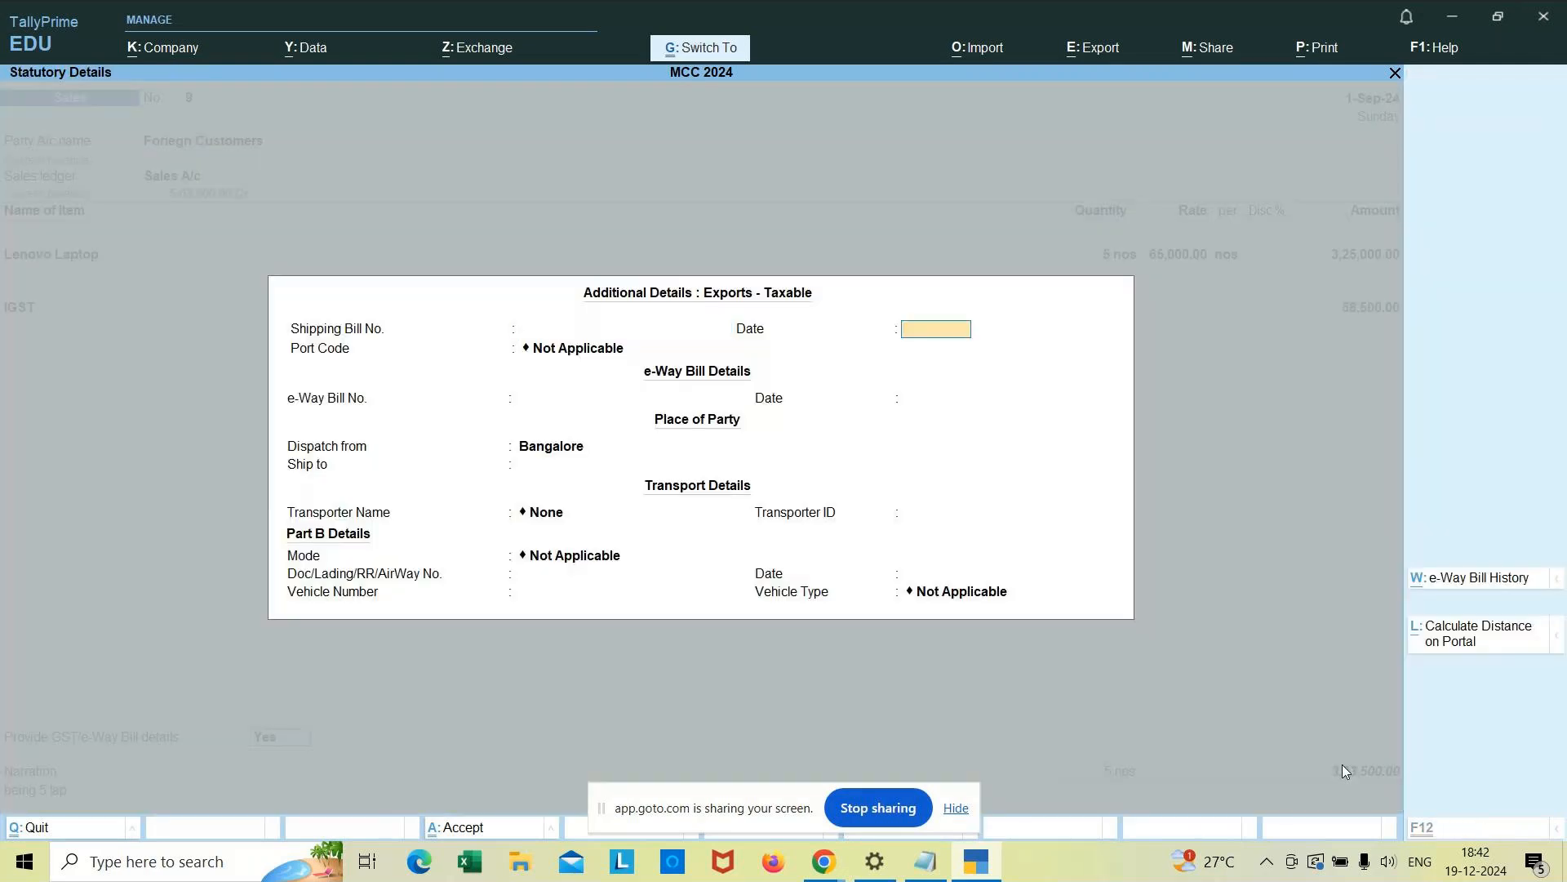
pyautogui.hotkey('ctrl', 'a')
pyautogui.press('Return')
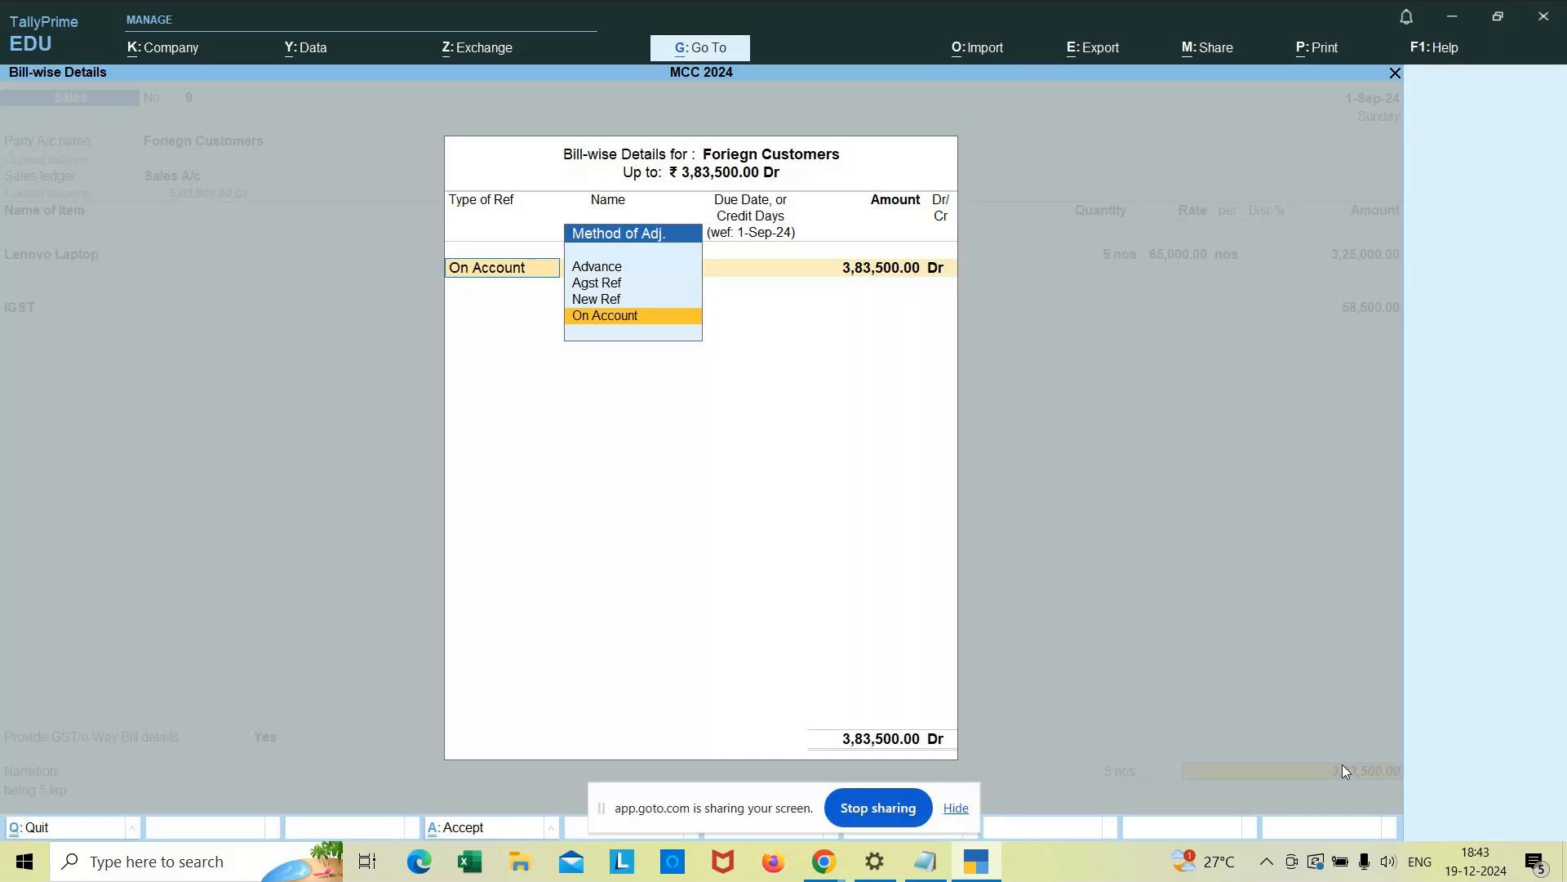
# Step: Allocate the 3,83,500 debit for Foriegn Customers as On Account in the bill-wise details
pyautogui.press('Return')
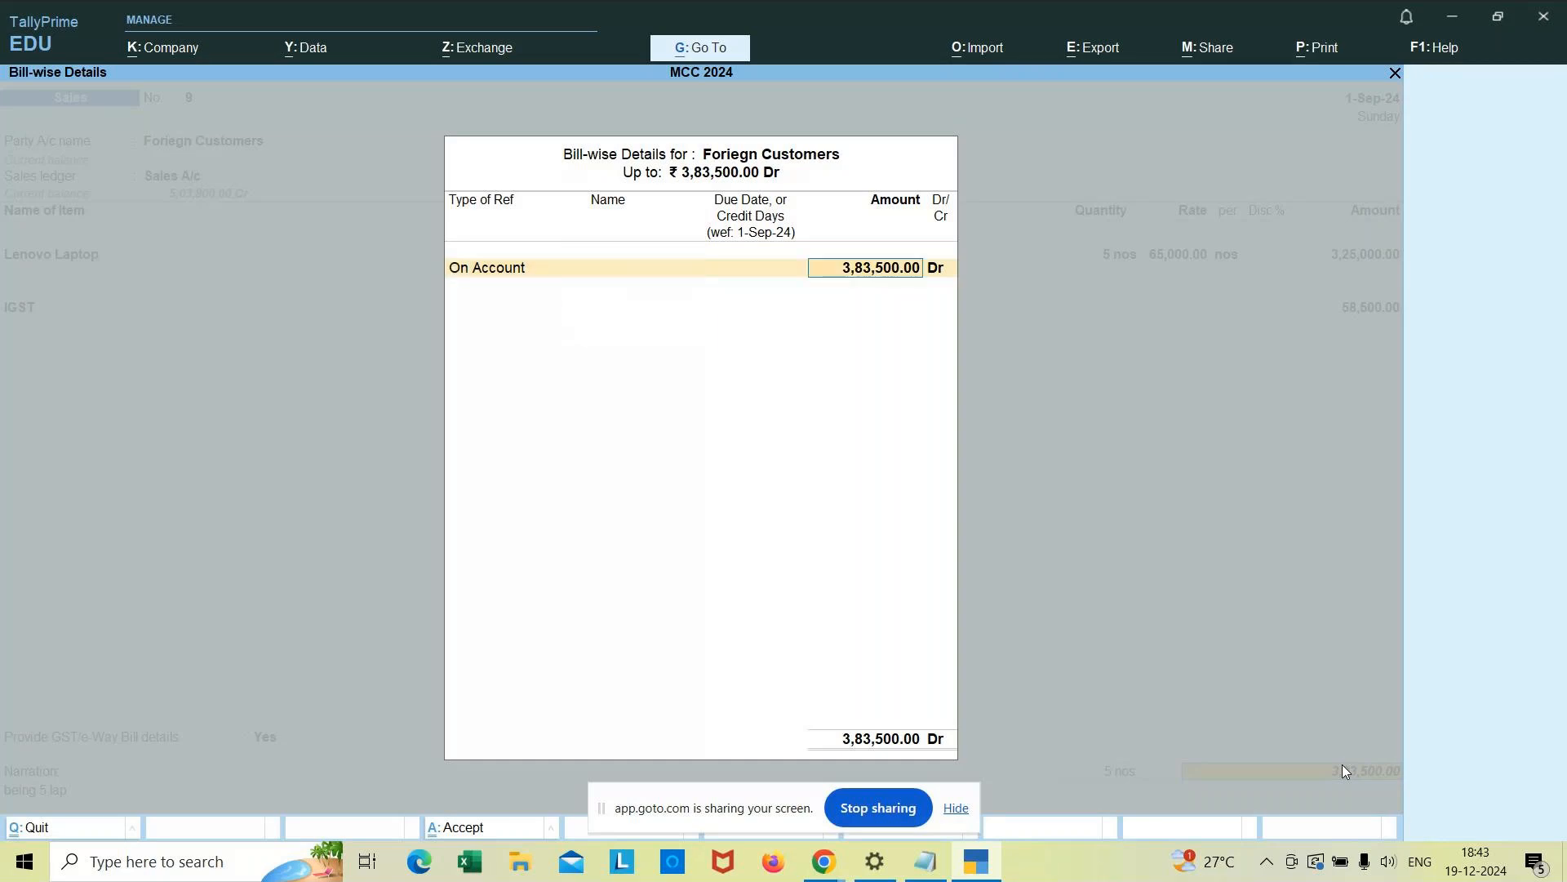
pyautogui.press('Return')
pyautogui.press('Return')
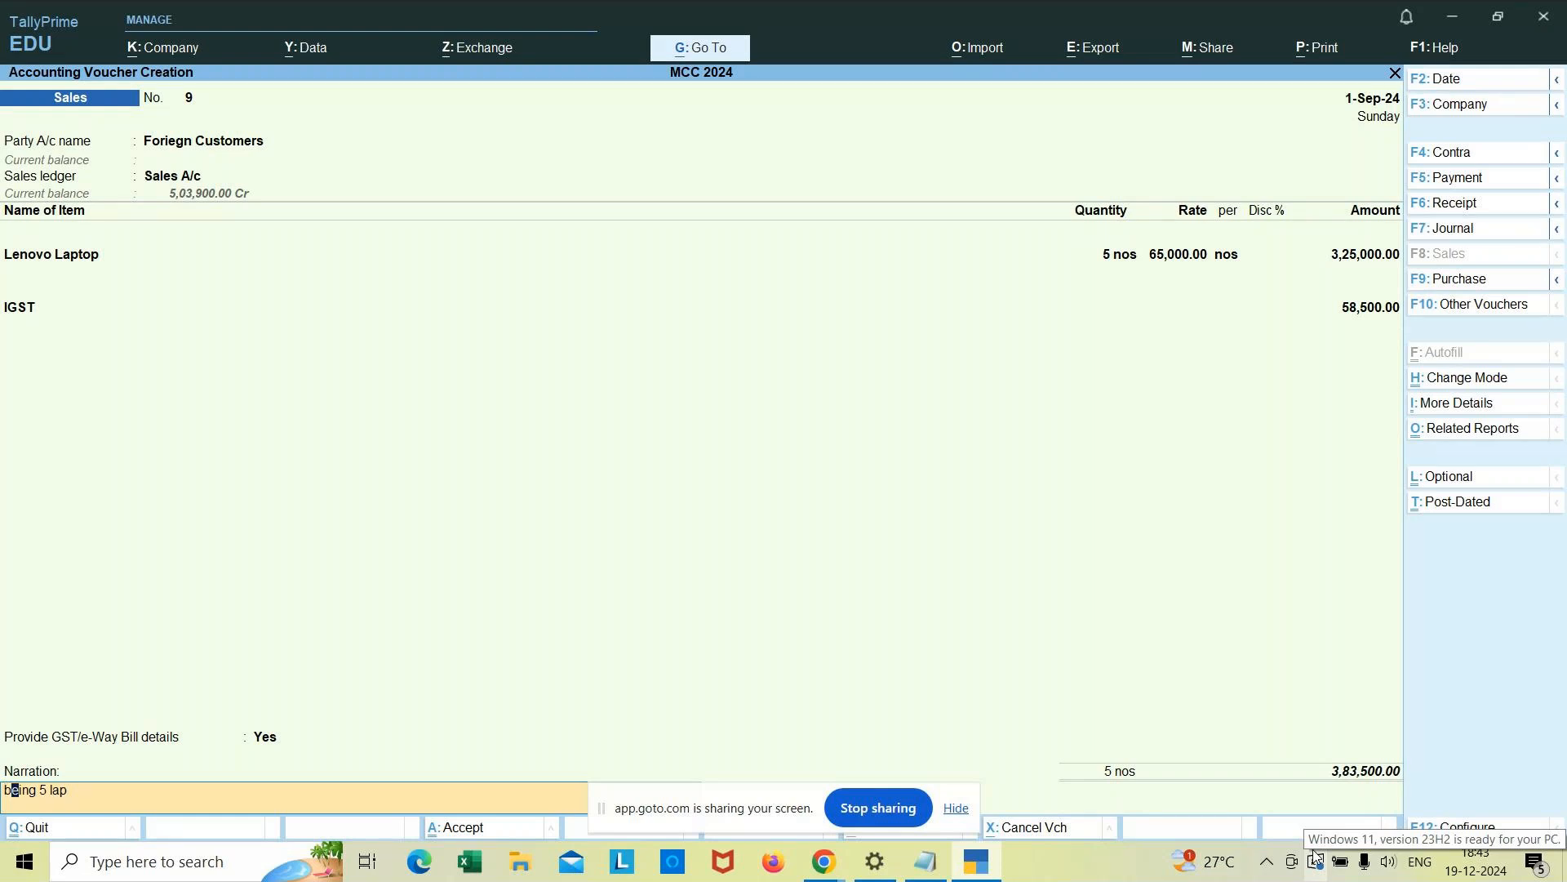
# Step: Edit the voucher narration to read "5 lap"
pyautogui.write('top')
pyautogui.press('BackSpace')
pyautogui.press('BackSpace')
pyautogui.press('BackSpace')
pyautogui.press('BackSpace')
pyautogui.press('BackSpace')
pyautogui.press('BackSpace')
pyautogui.press('BackSpace')
pyautogui.press('BackSpace')
pyautogui.press('BackSpace')
pyautogui.press('BackSpace')
pyautogui.press('BackSpace')
pyautogui.press('BackSpace')
pyautogui.press('BackSpace')
pyautogui.press('BackSpace')
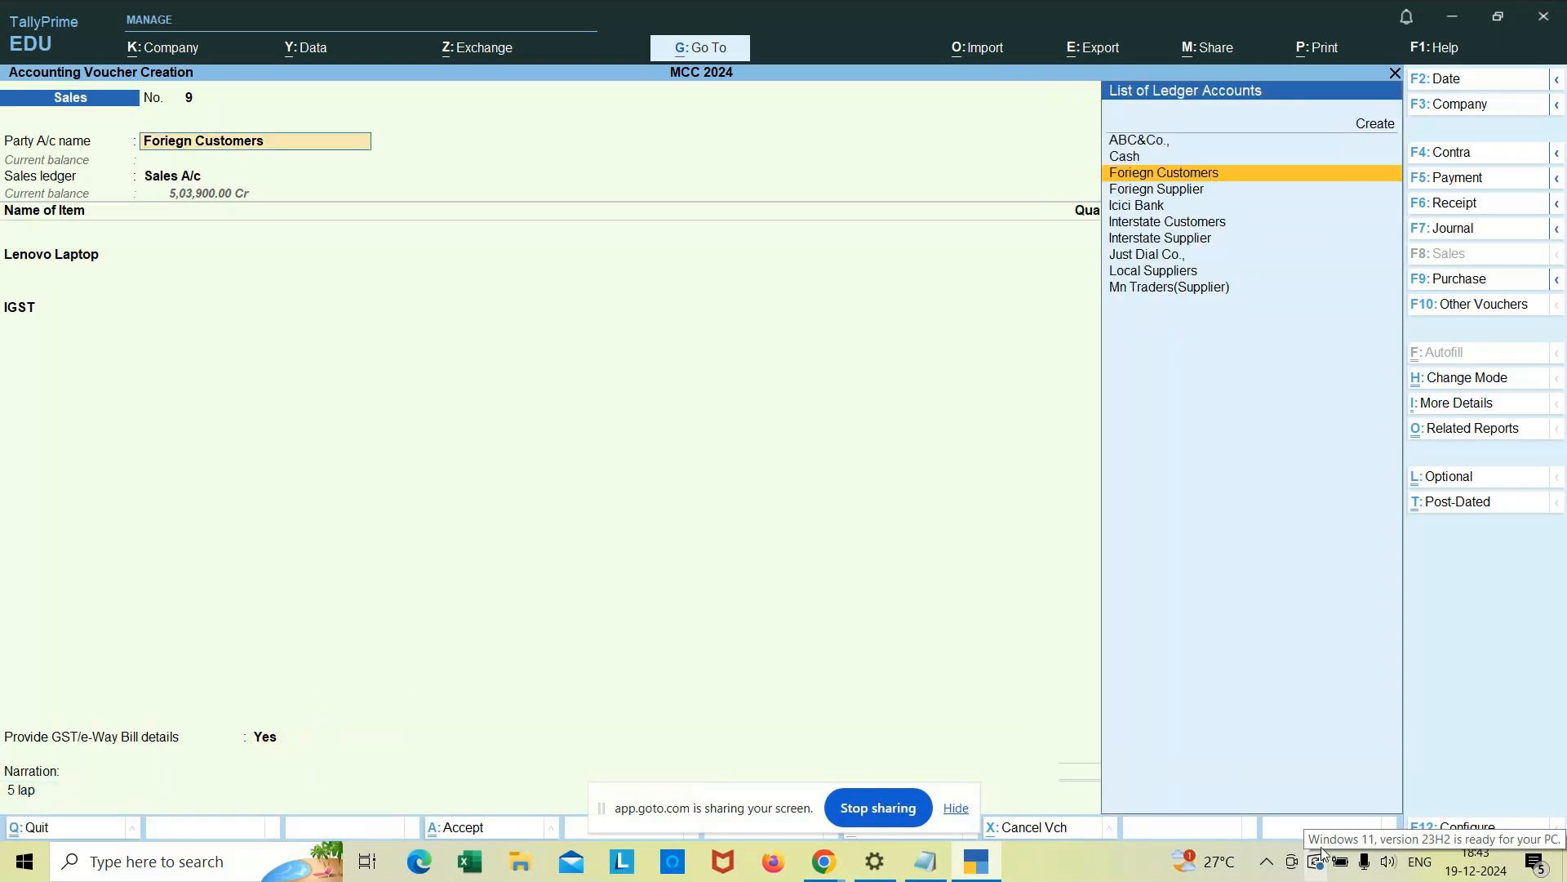
# Step: Save the export sales voucher, decline sending it for e-Way Bill generation, and return to the Gateway of Tally
pyautogui.press('ctrl')
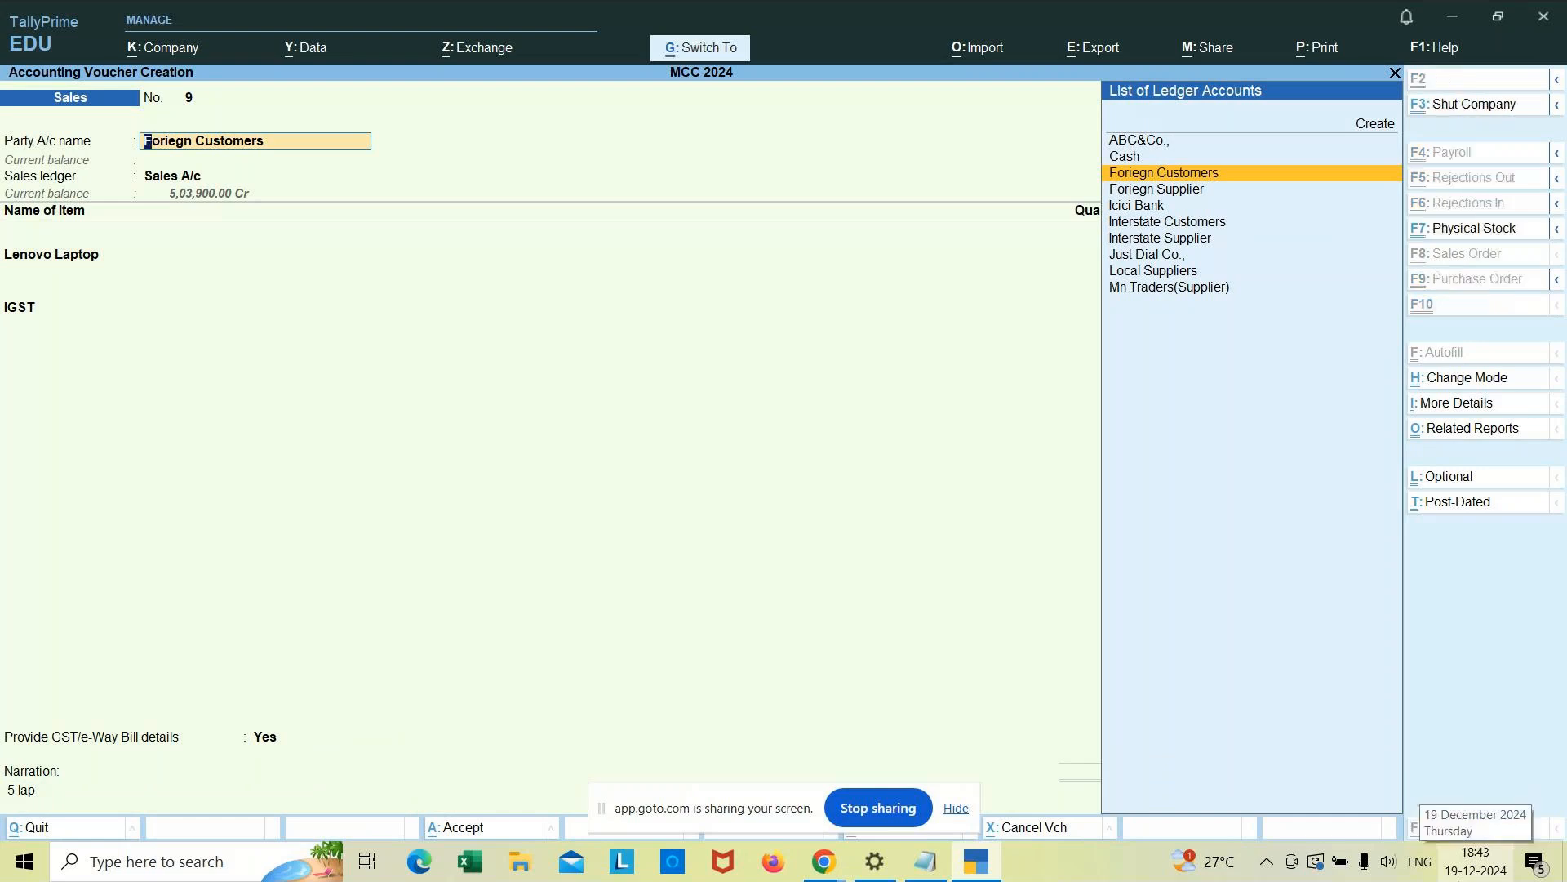
pyautogui.hotkey('ctrl', 'a')
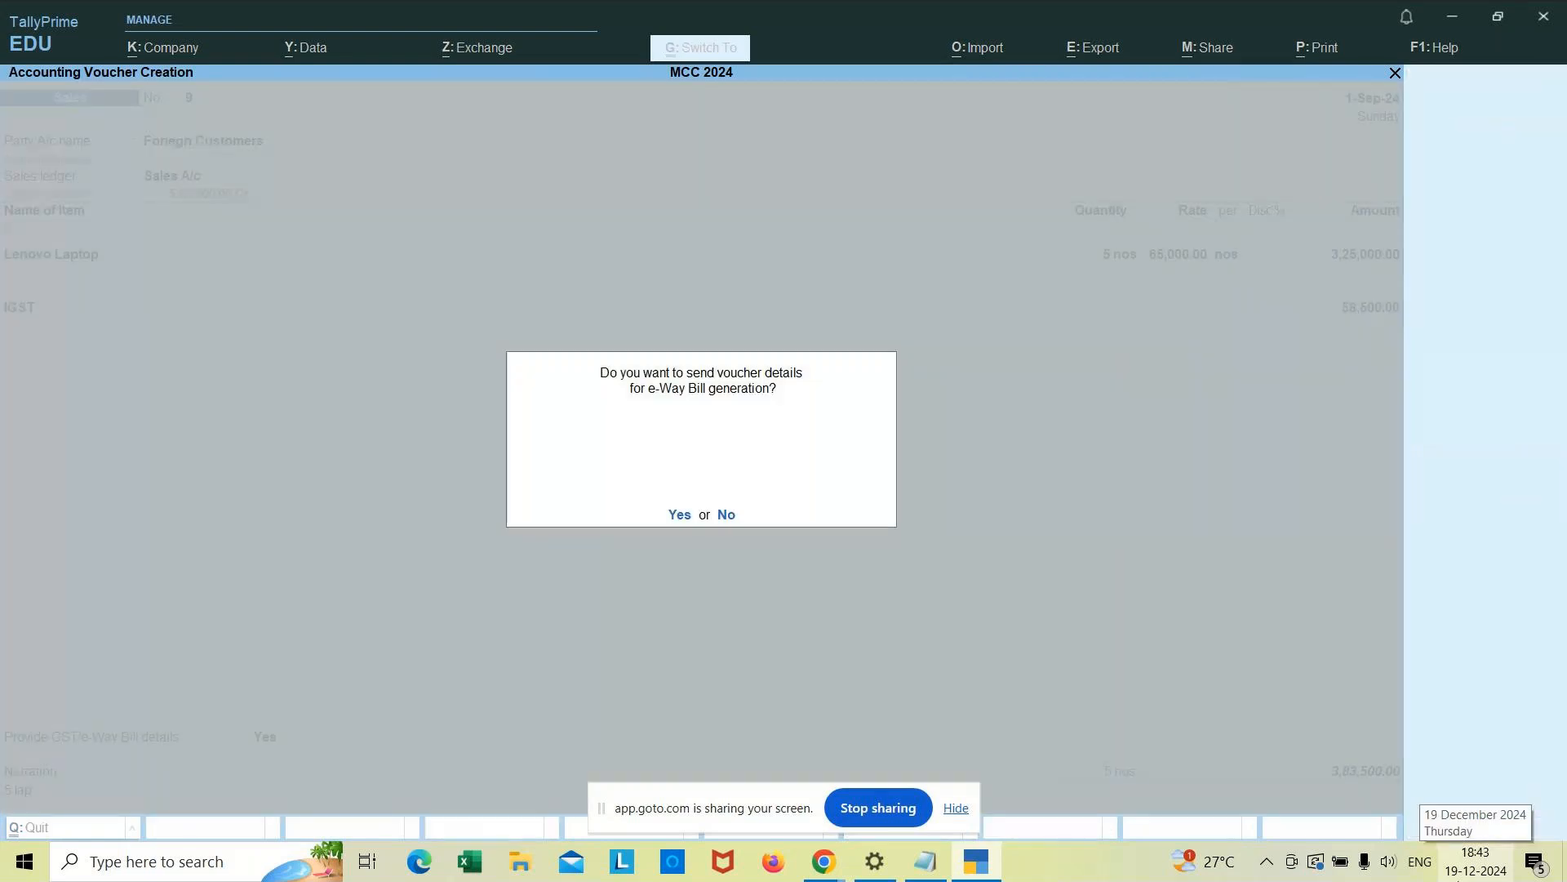
pyautogui.press('n')
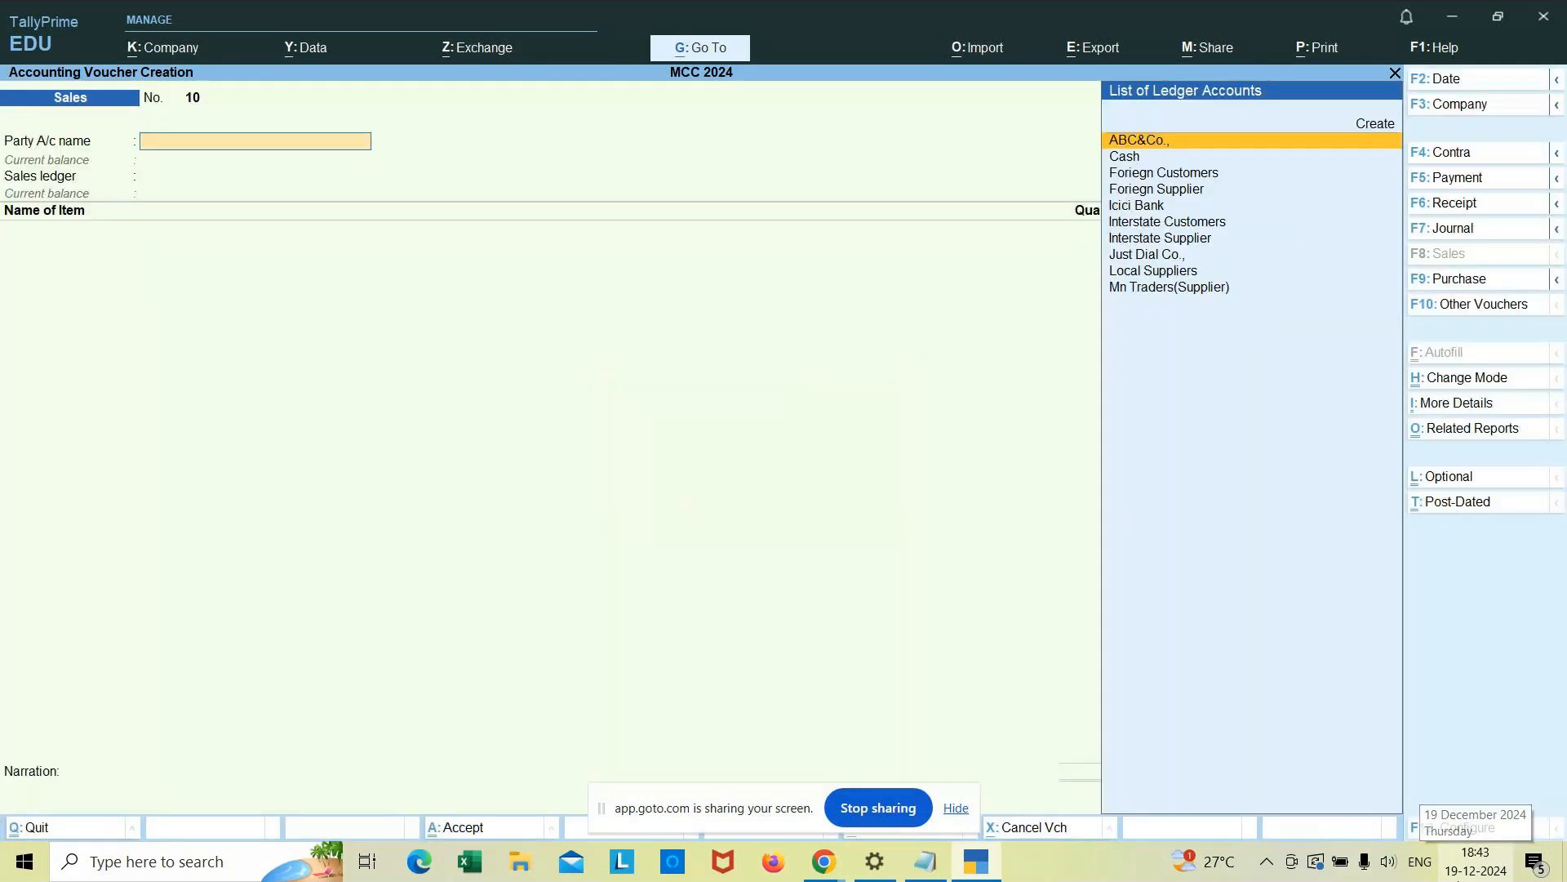
pyautogui.press('Escape')
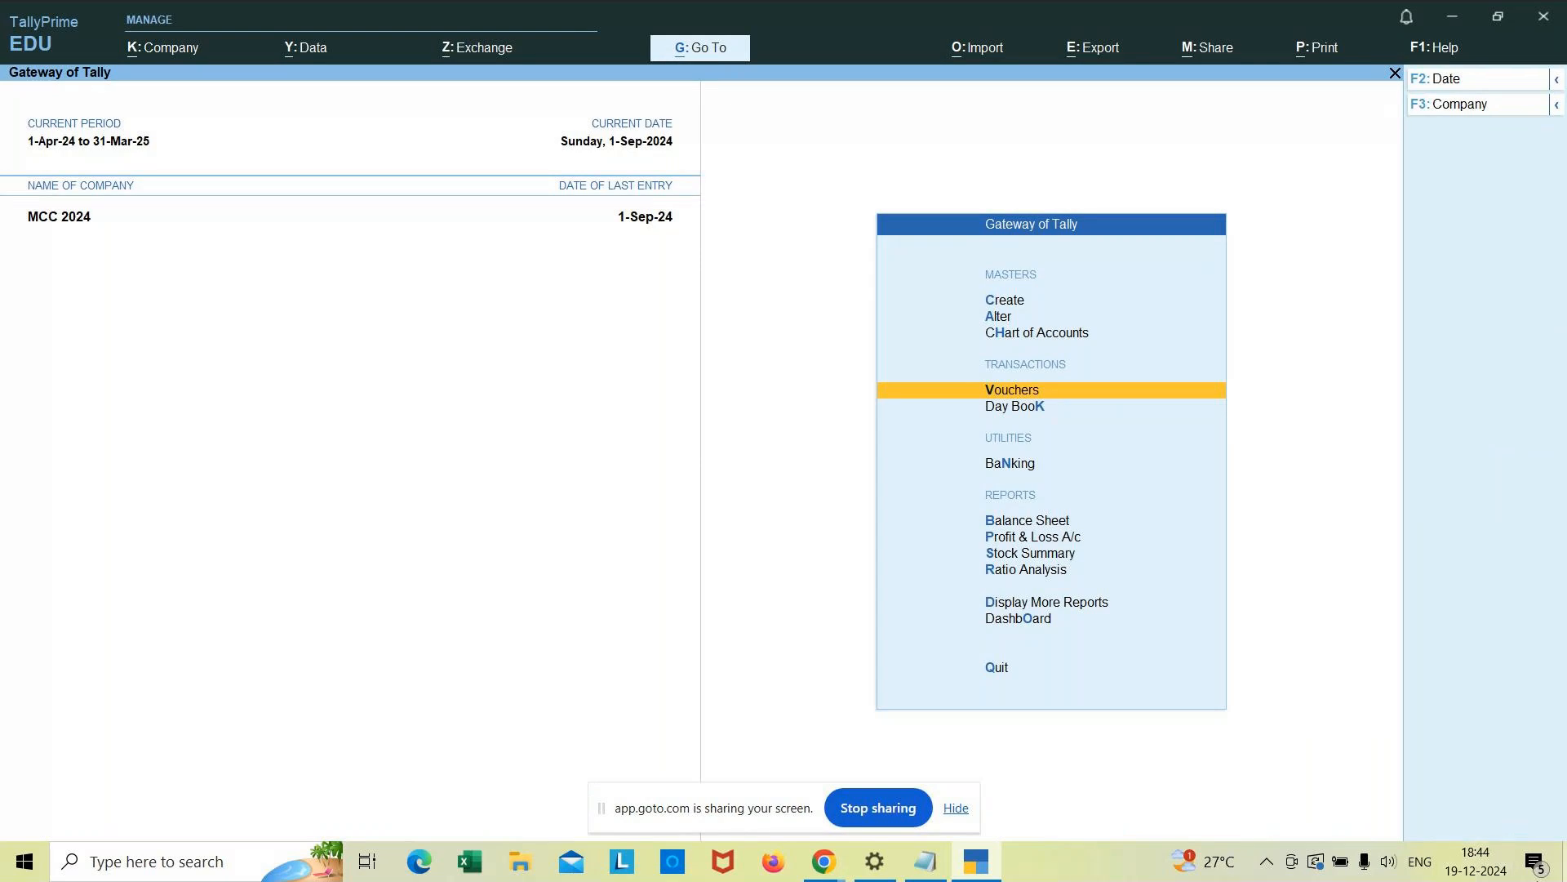
# Step: Switch to Notepad and add the heading "Stock journal voucher" below the foreign customer export example
pyautogui.click(976, 861)
pyautogui.click(455, 482)
pyautogui.press('Return')
pyautogui.press('Return')
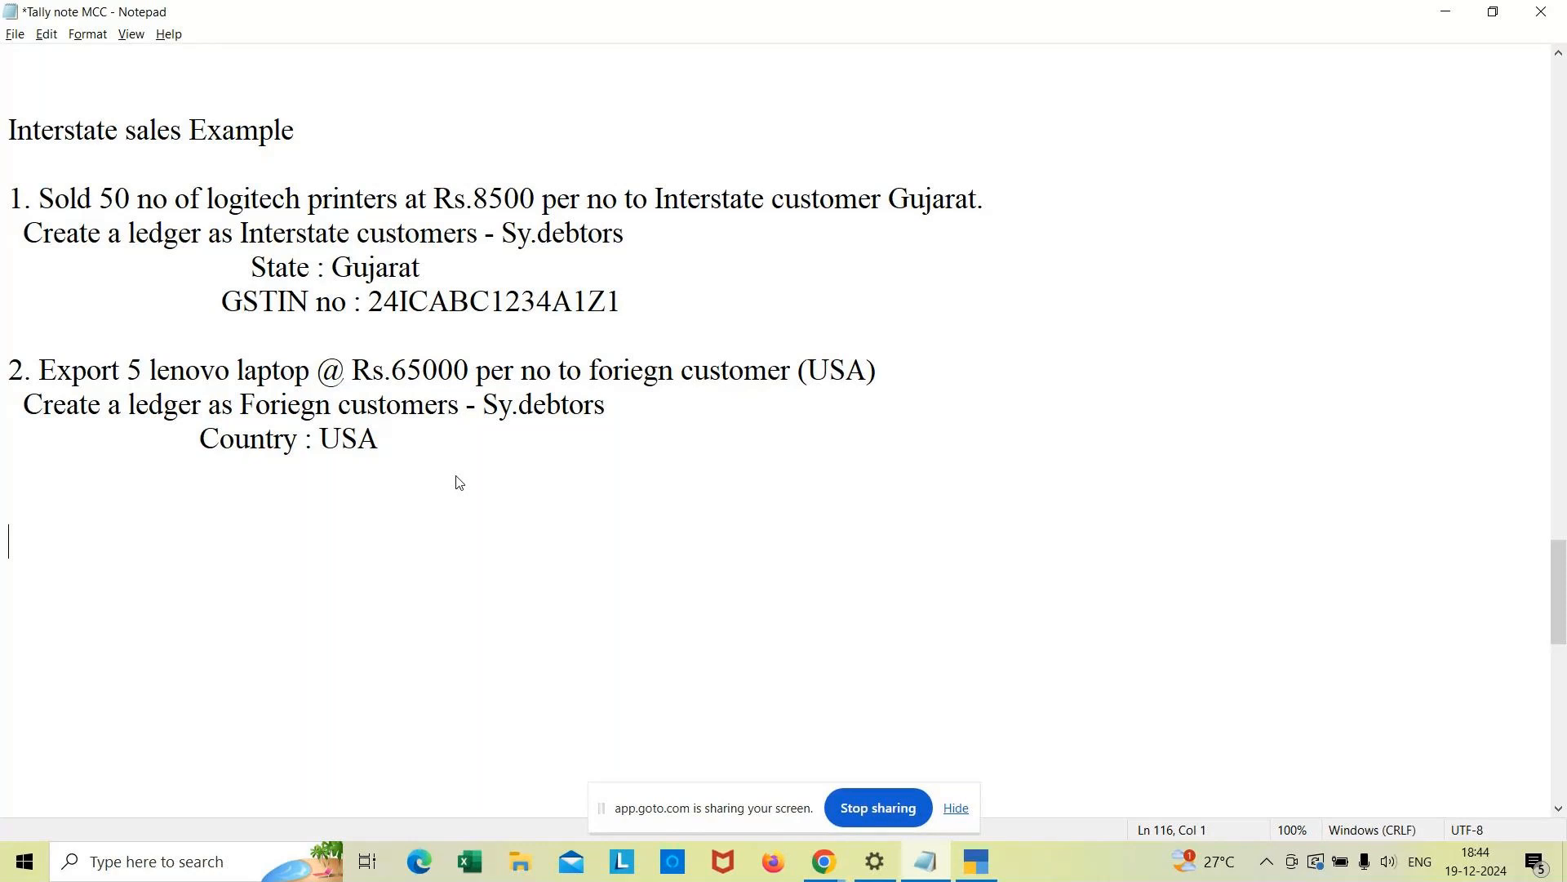
pyautogui.press('Up')
pyautogui.press('Up')
pyautogui.press('Up')
pyautogui.press('Up')
pyautogui.press('Up')
pyautogui.press('Up')
pyautogui.press('Up')
pyautogui.press('Up')
pyautogui.press('Up')
pyautogui.press('Up')
pyautogui.press('Up')
pyautogui.press('Up')
pyautogui.press('Down')
pyautogui.press('Down')
pyautogui.press('Down')
pyautogui.press('Down')
pyautogui.press('Down')
pyautogui.press('Down')
pyautogui.press('Down')
pyautogui.press('Down')
pyautogui.press('Down')
pyautogui.press('Down')
pyautogui.press('Down')
pyautogui.write('Stock journal voucher')
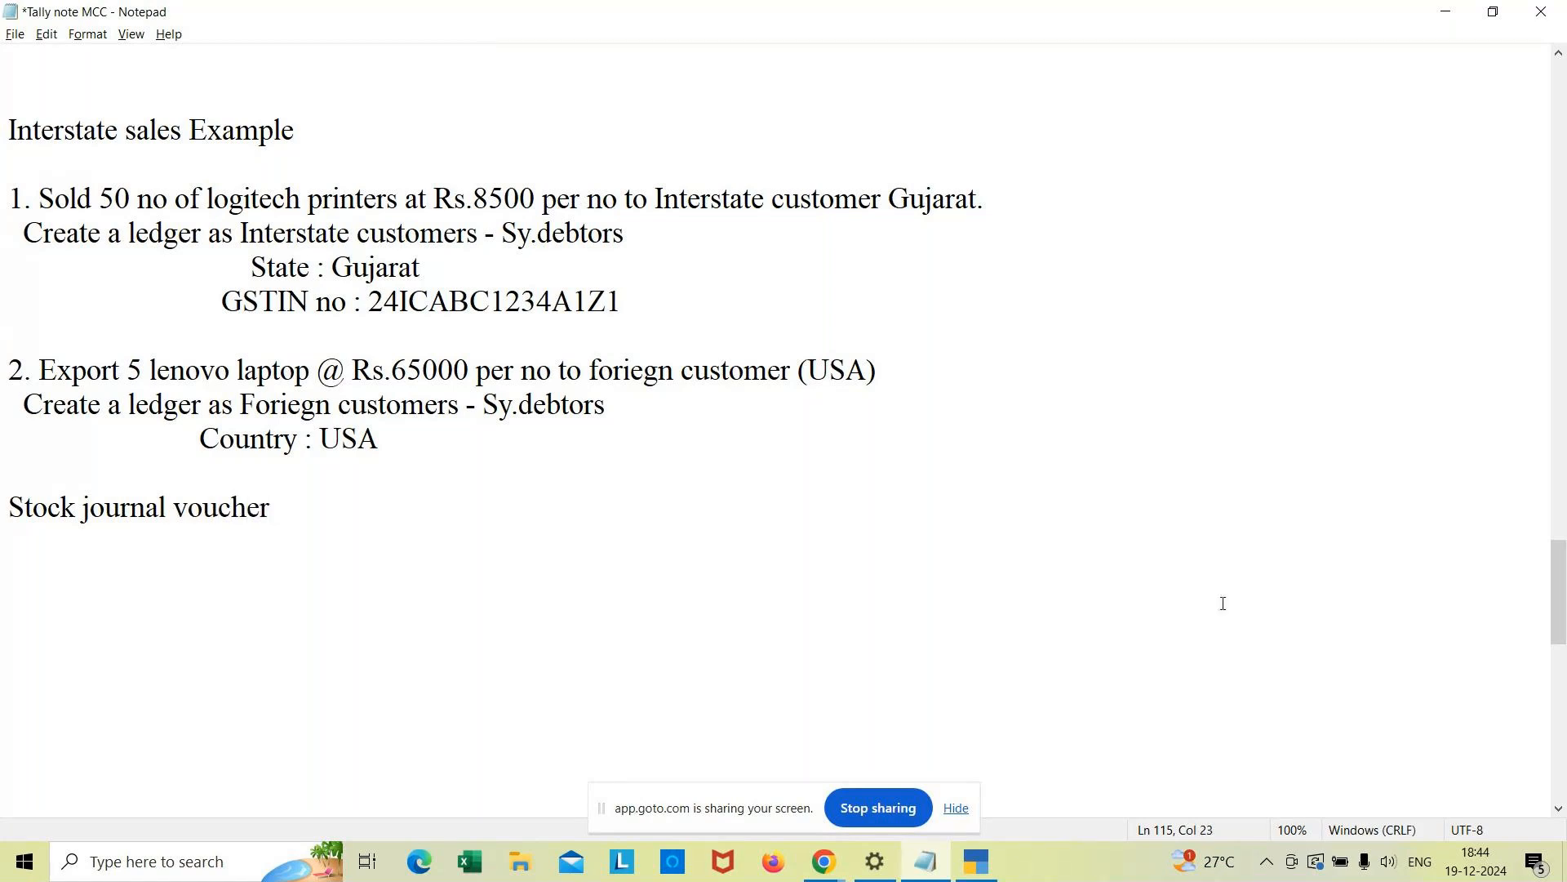
# Step: Switch to TallyPrime and look up the Stock Journal shortcut in the list of voucher types
pyautogui.click(971, 859)
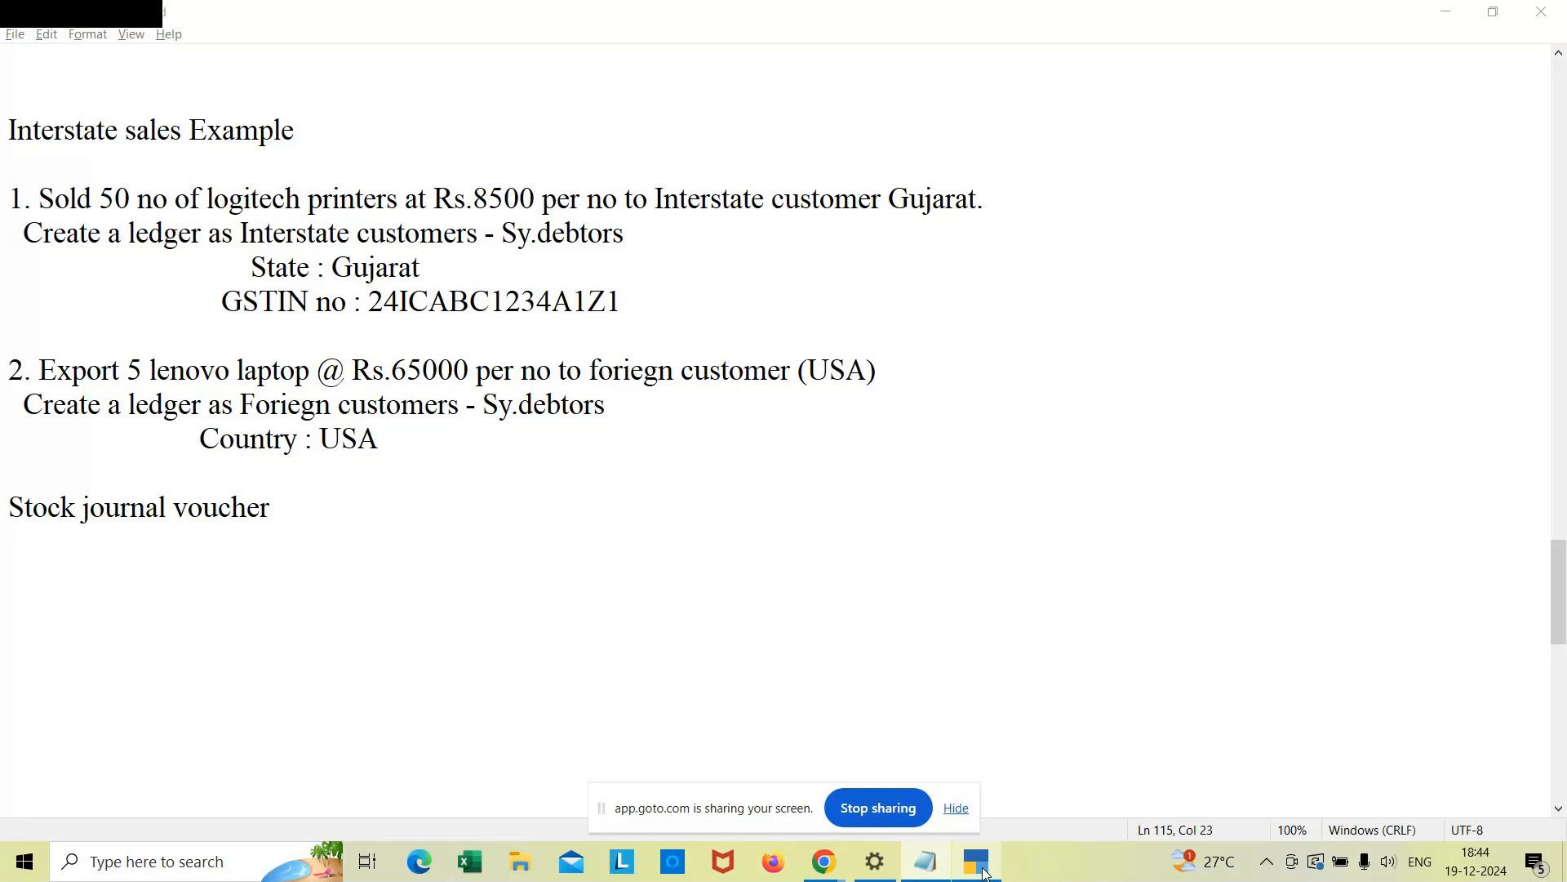
pyautogui.press('Return')
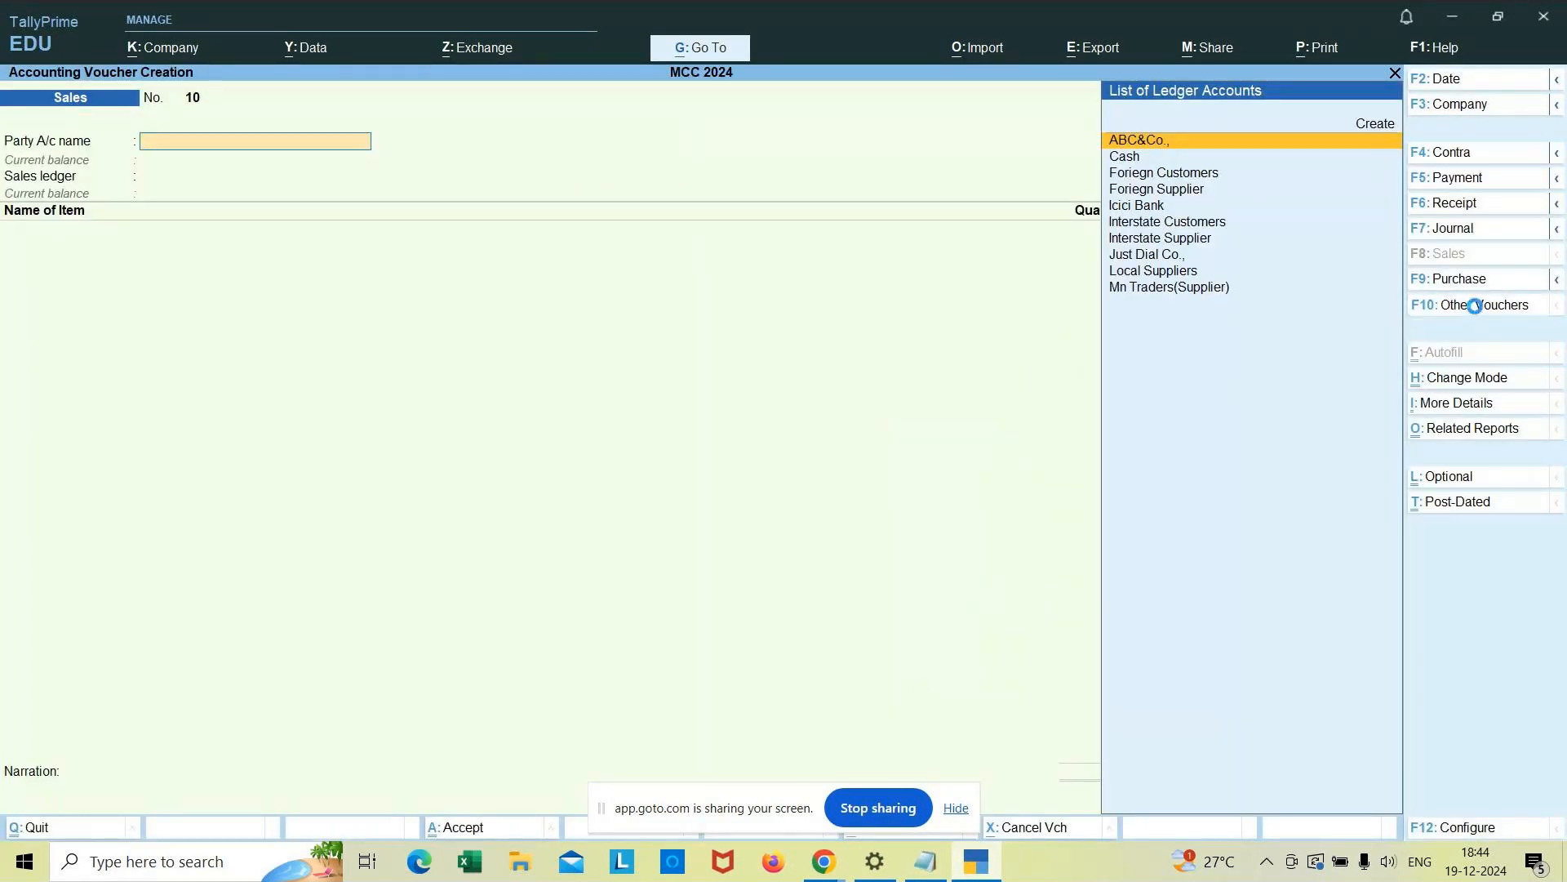
pyautogui.click(1475, 306)
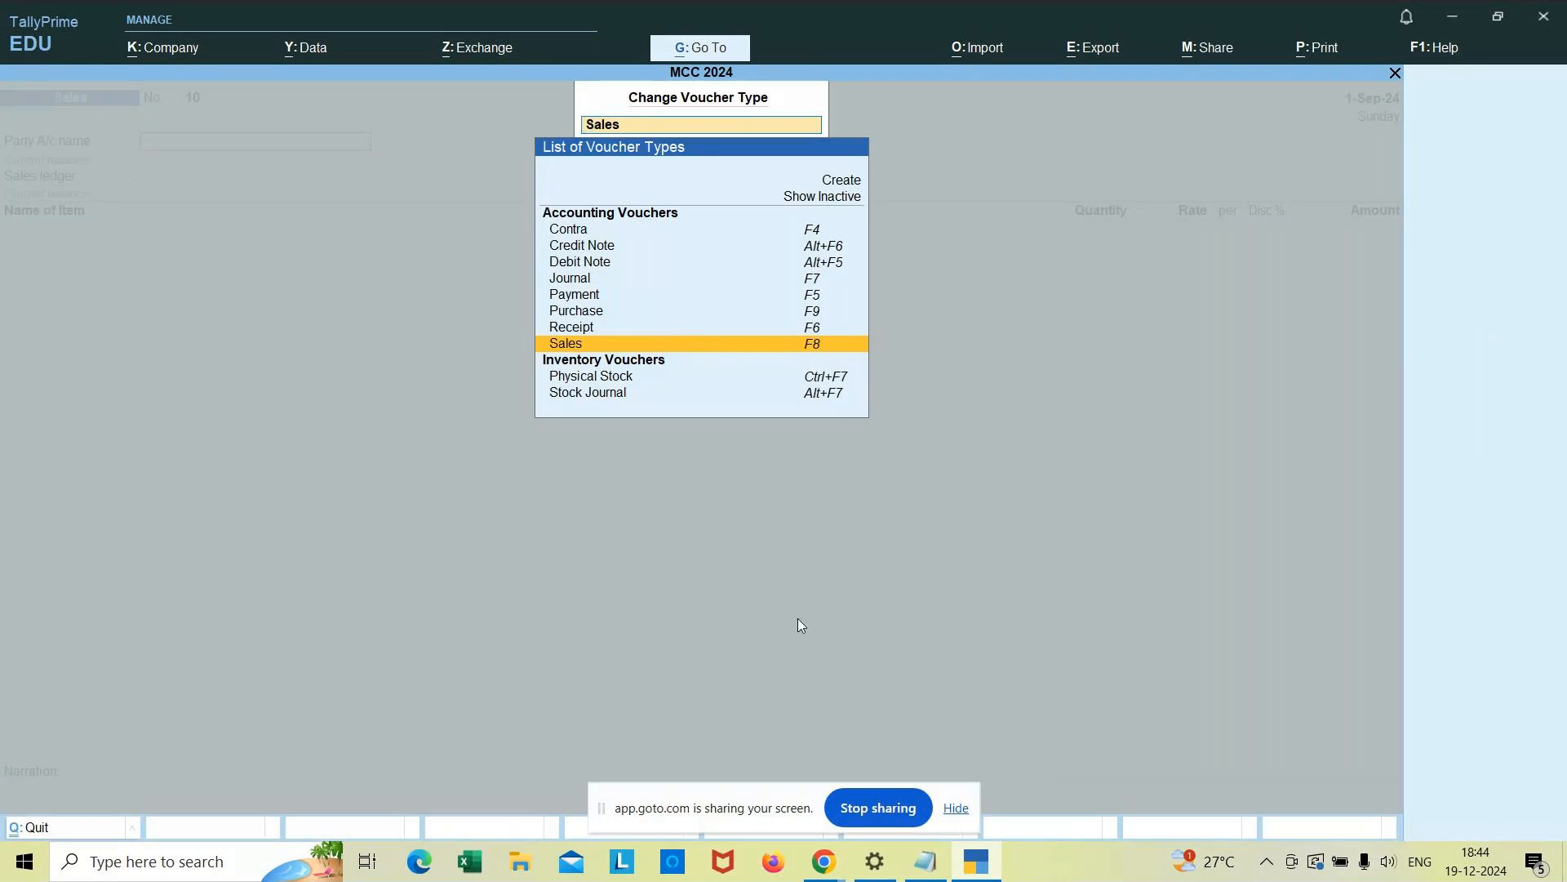
pyautogui.press('Escape')
pyautogui.press('Escape')
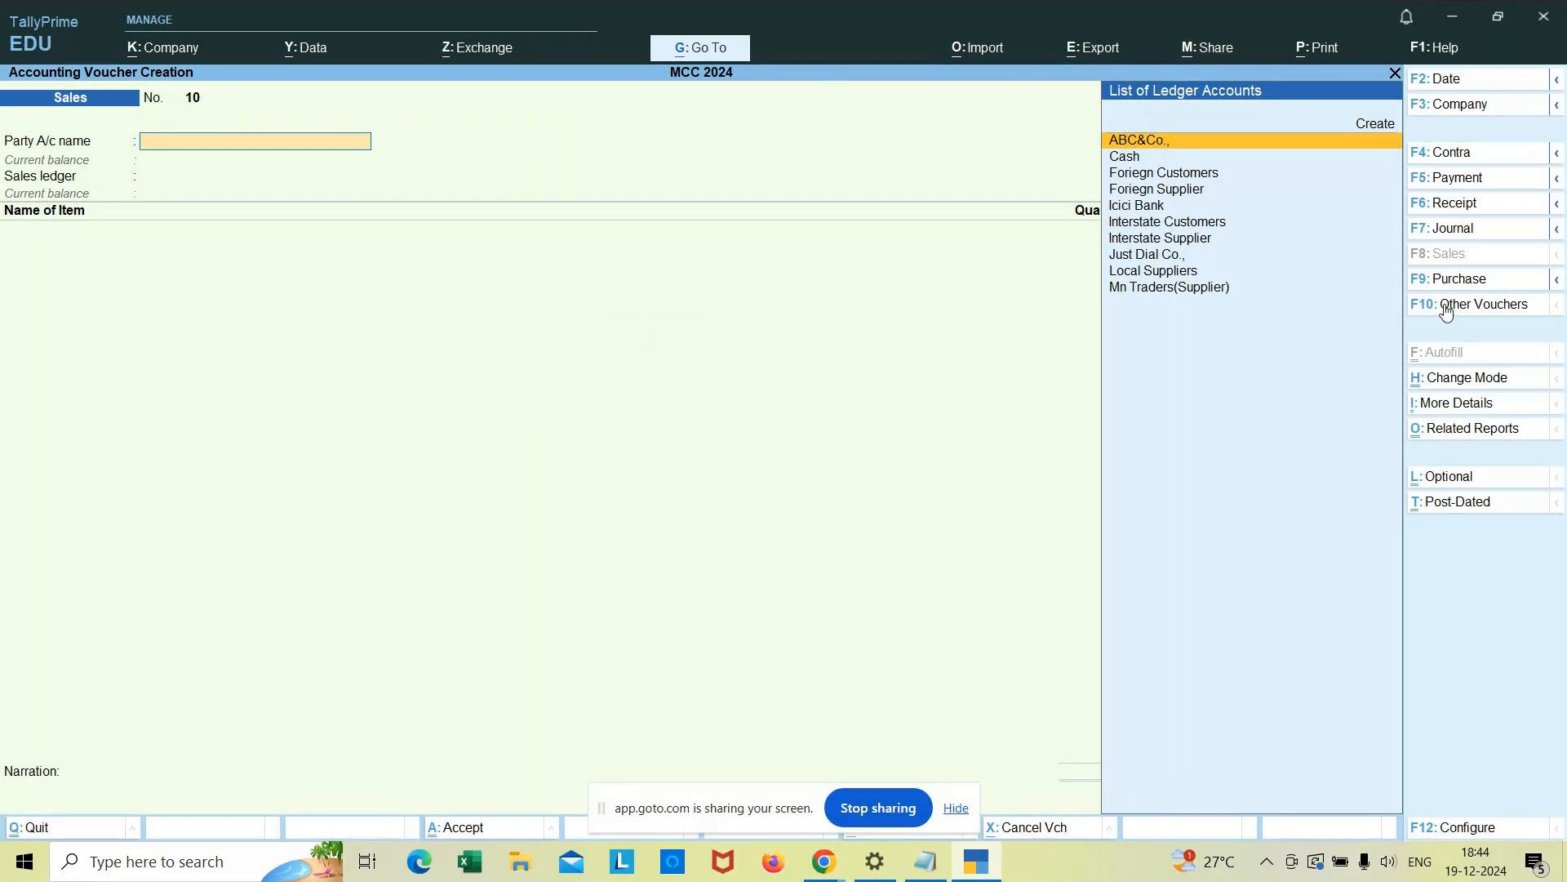
pyautogui.click(1500, 309)
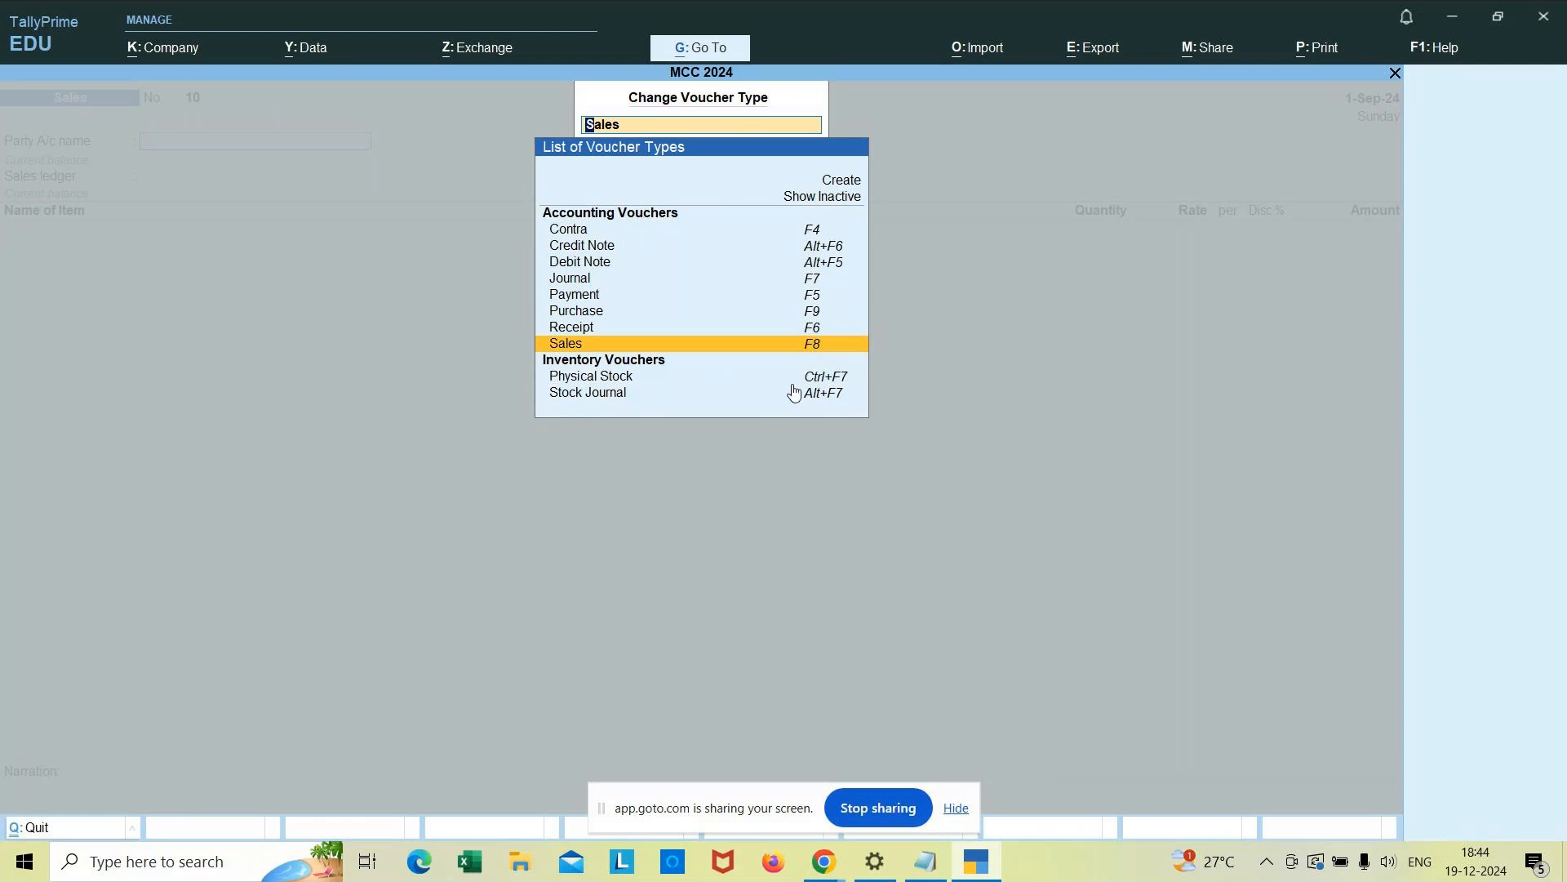
pyautogui.click(931, 864)
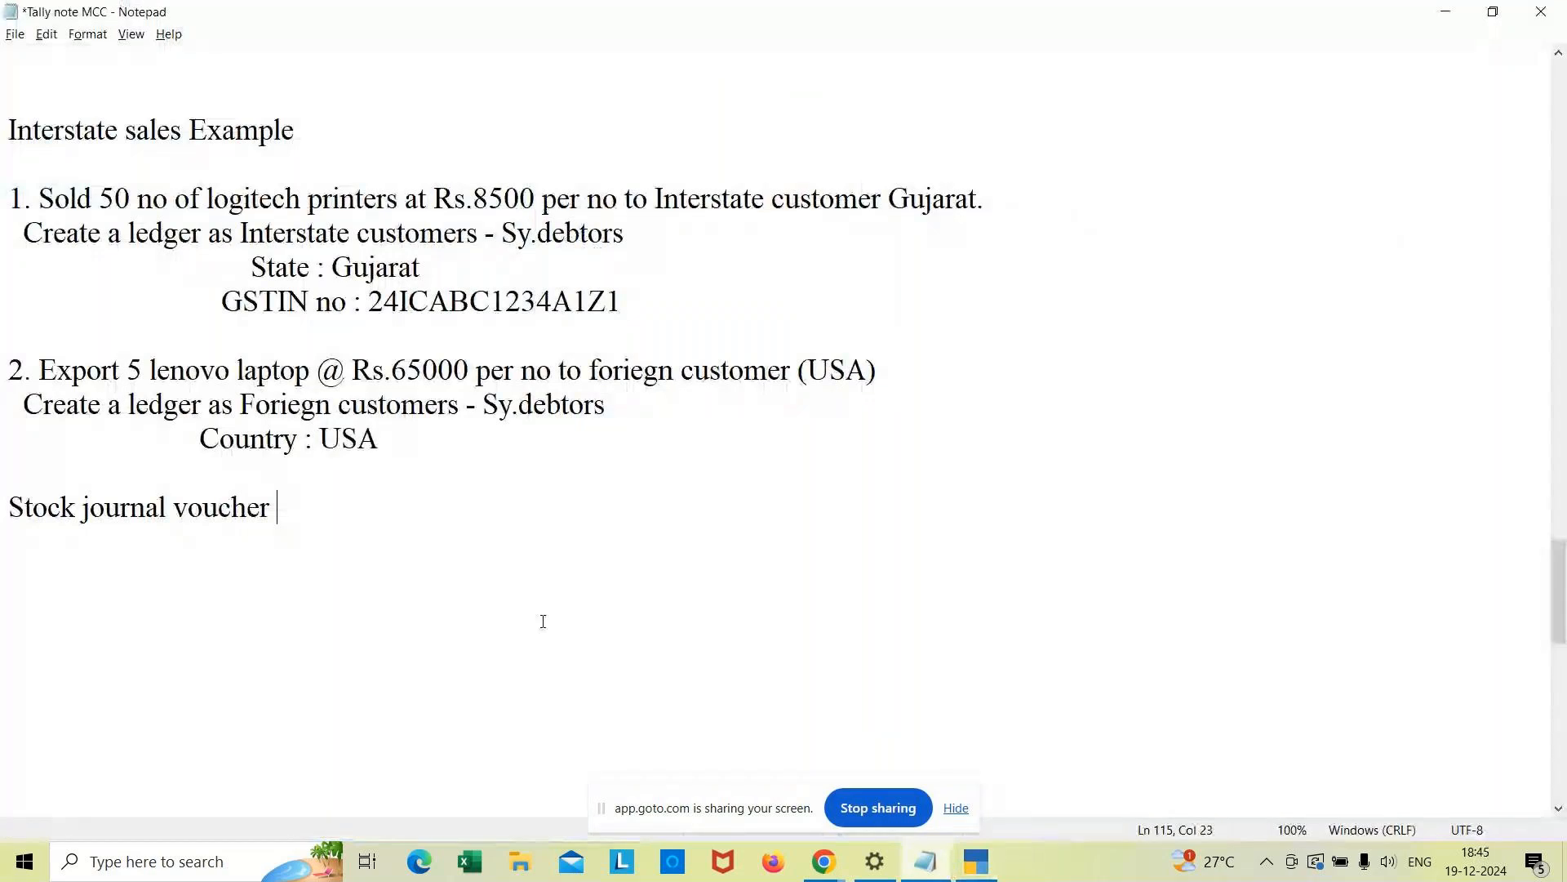
pyautogui.hotkey('alt', 'Tab')
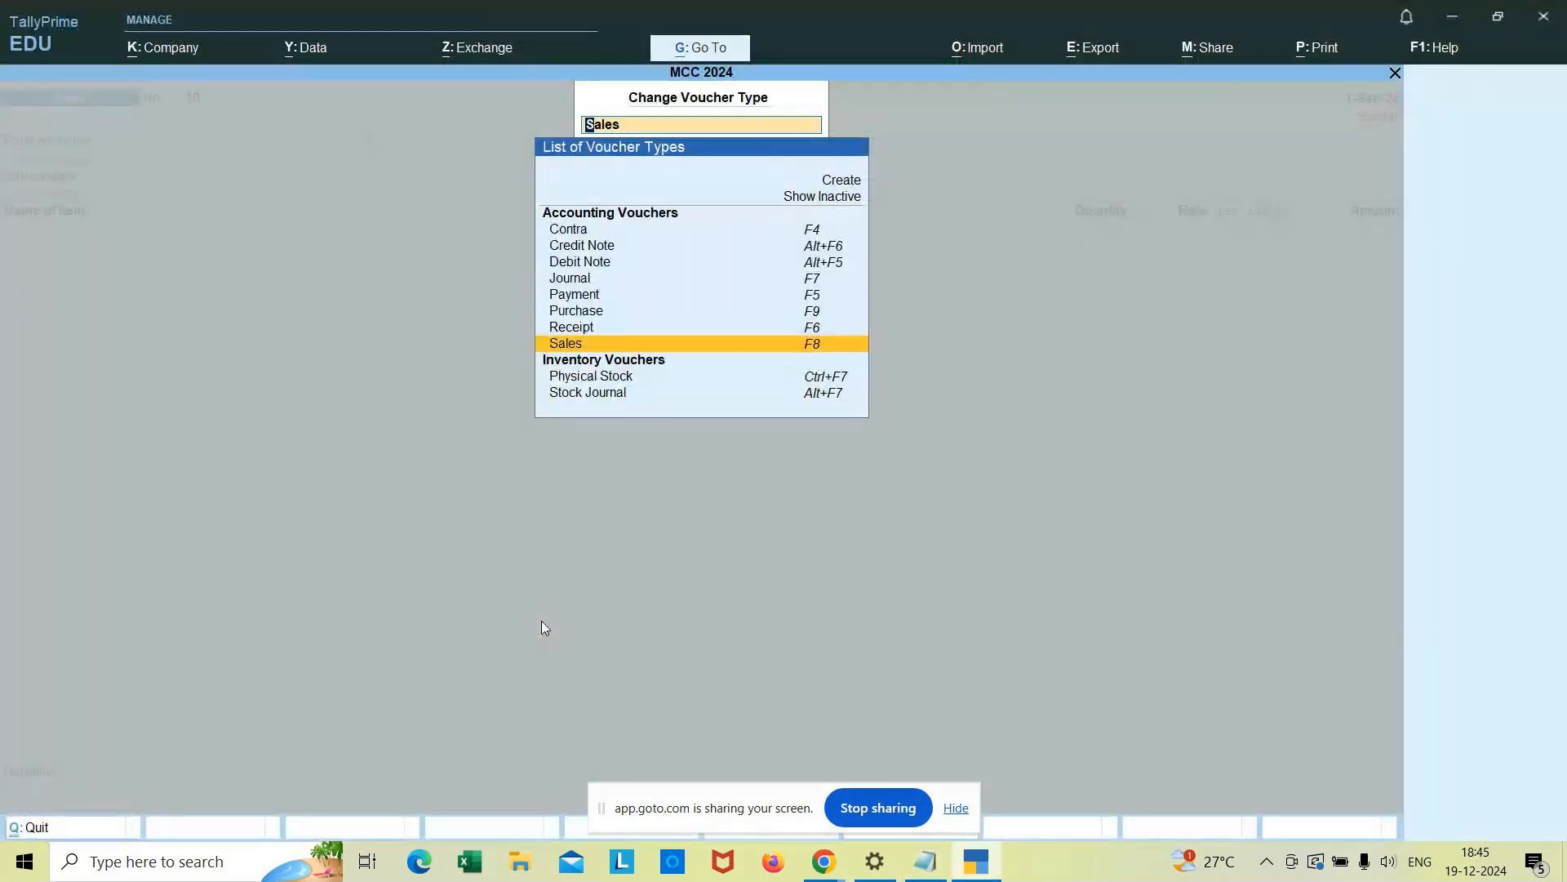
# Step: Switch to Notepad and append "(Alt+F7)" to the "Stock journal voucher" heading, starting a new line below it
pyautogui.hotkey('alt', 'Tab')
pyautogui.write('(')
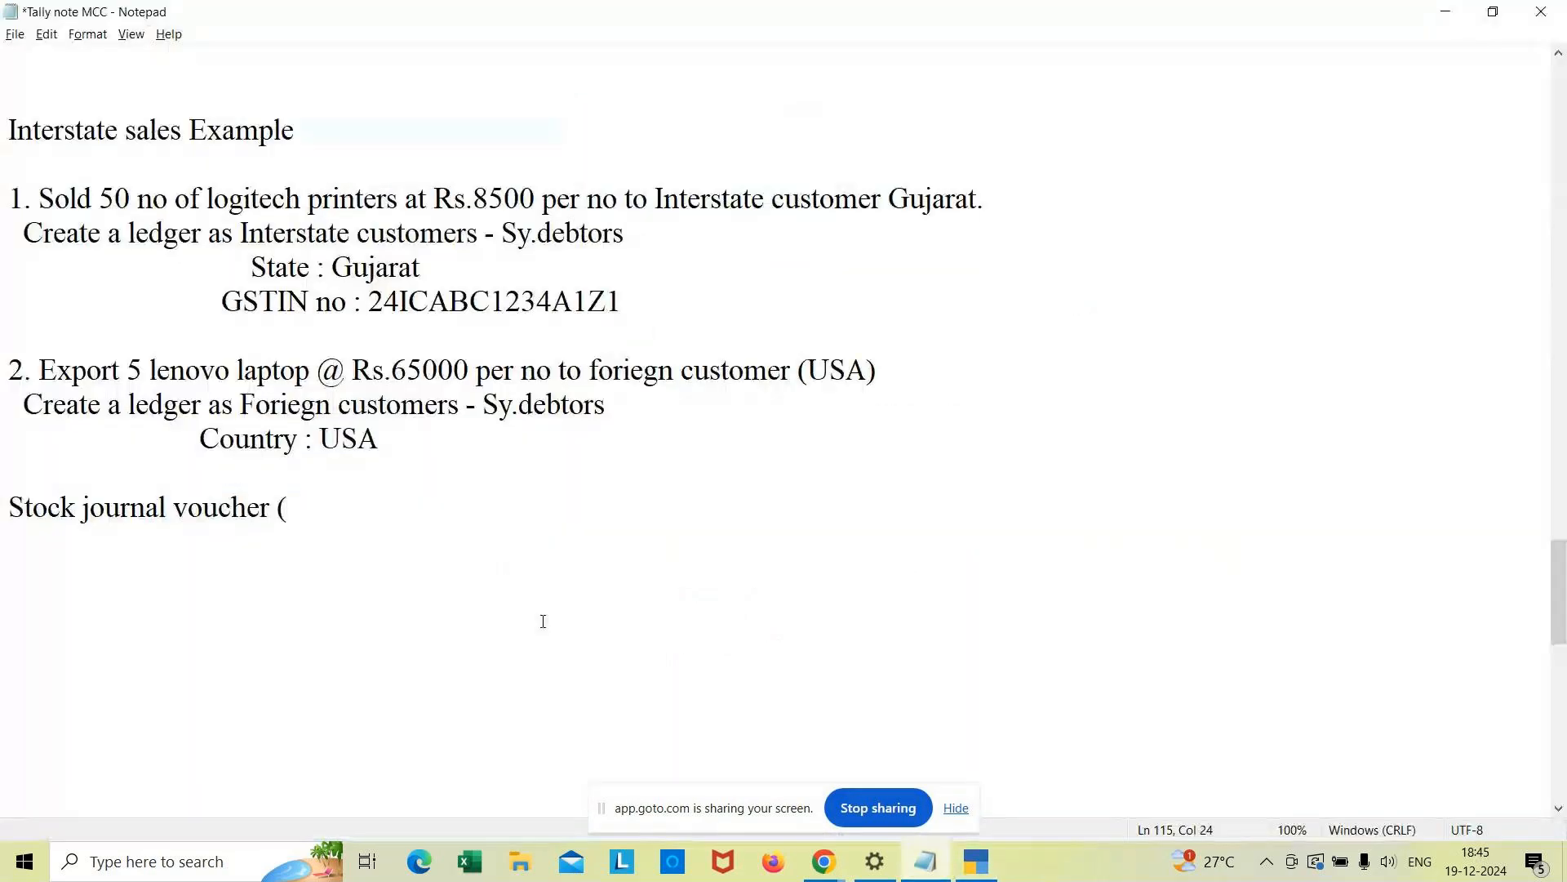
pyautogui.write('Alt+F7)')
pyautogui.press('Return')
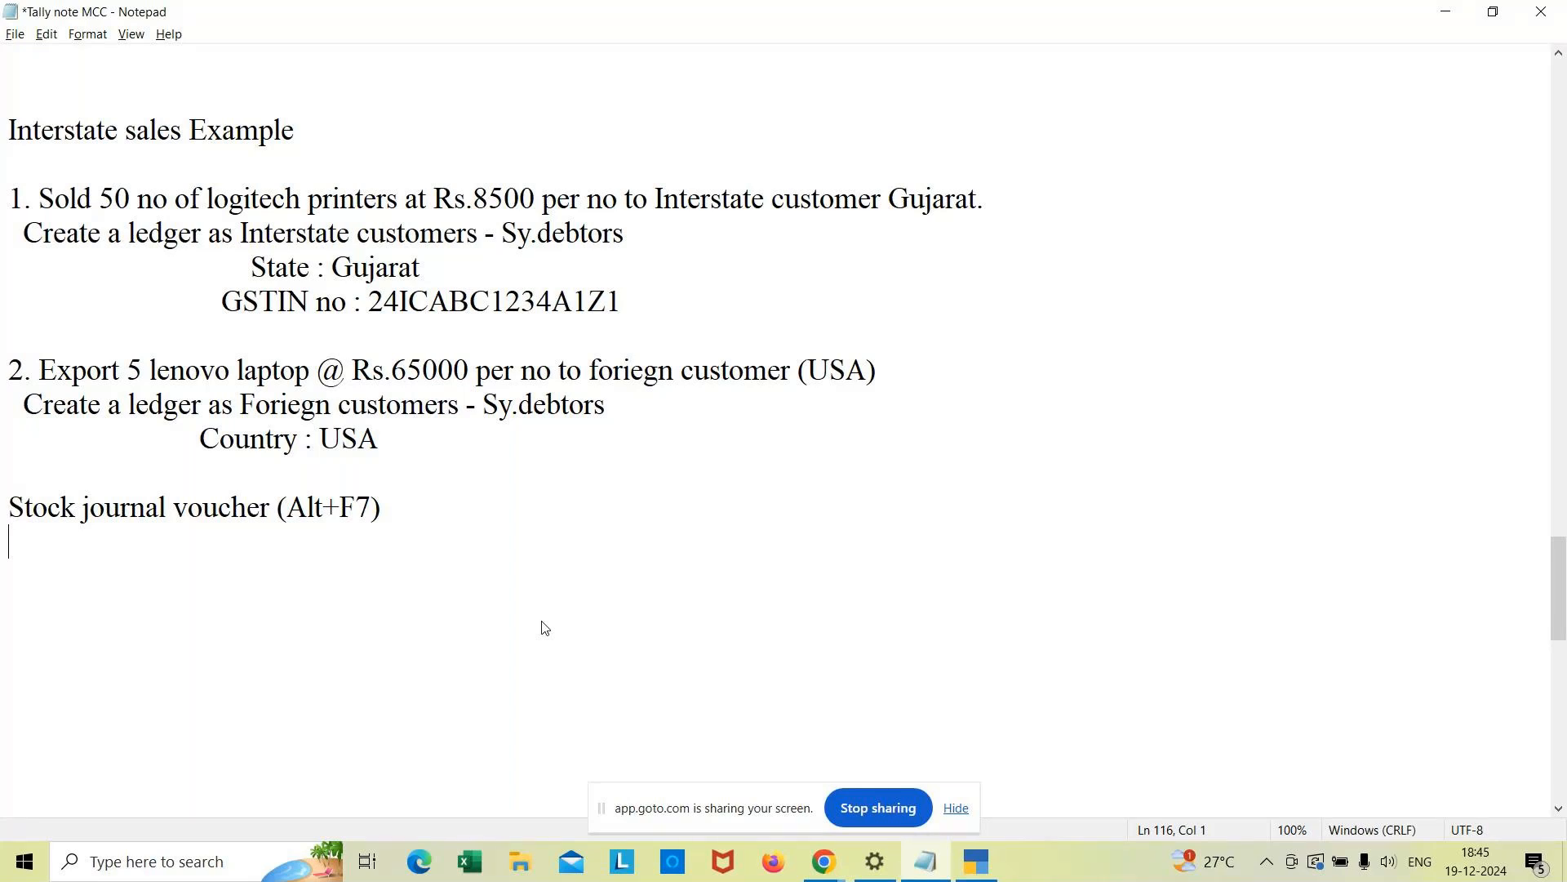
# Step: Write under the heading "It is used to transfer the goods or stock item from one godown to another and also used as a manufacturing voucher"
pyautogui.write('It is used ')
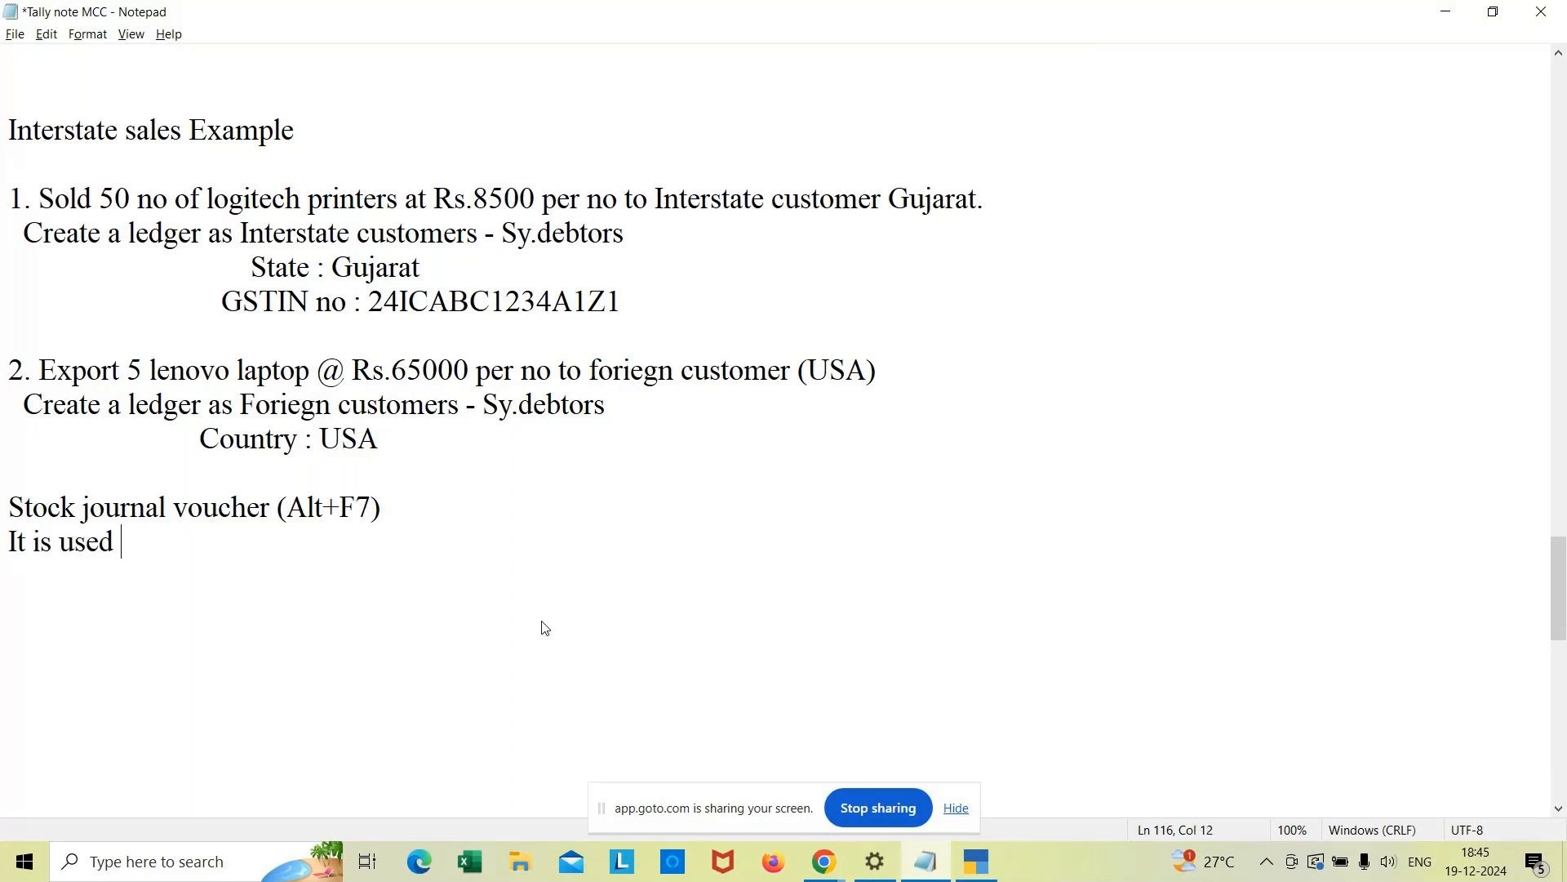
pyautogui.write('to transfer the goods or stock i')
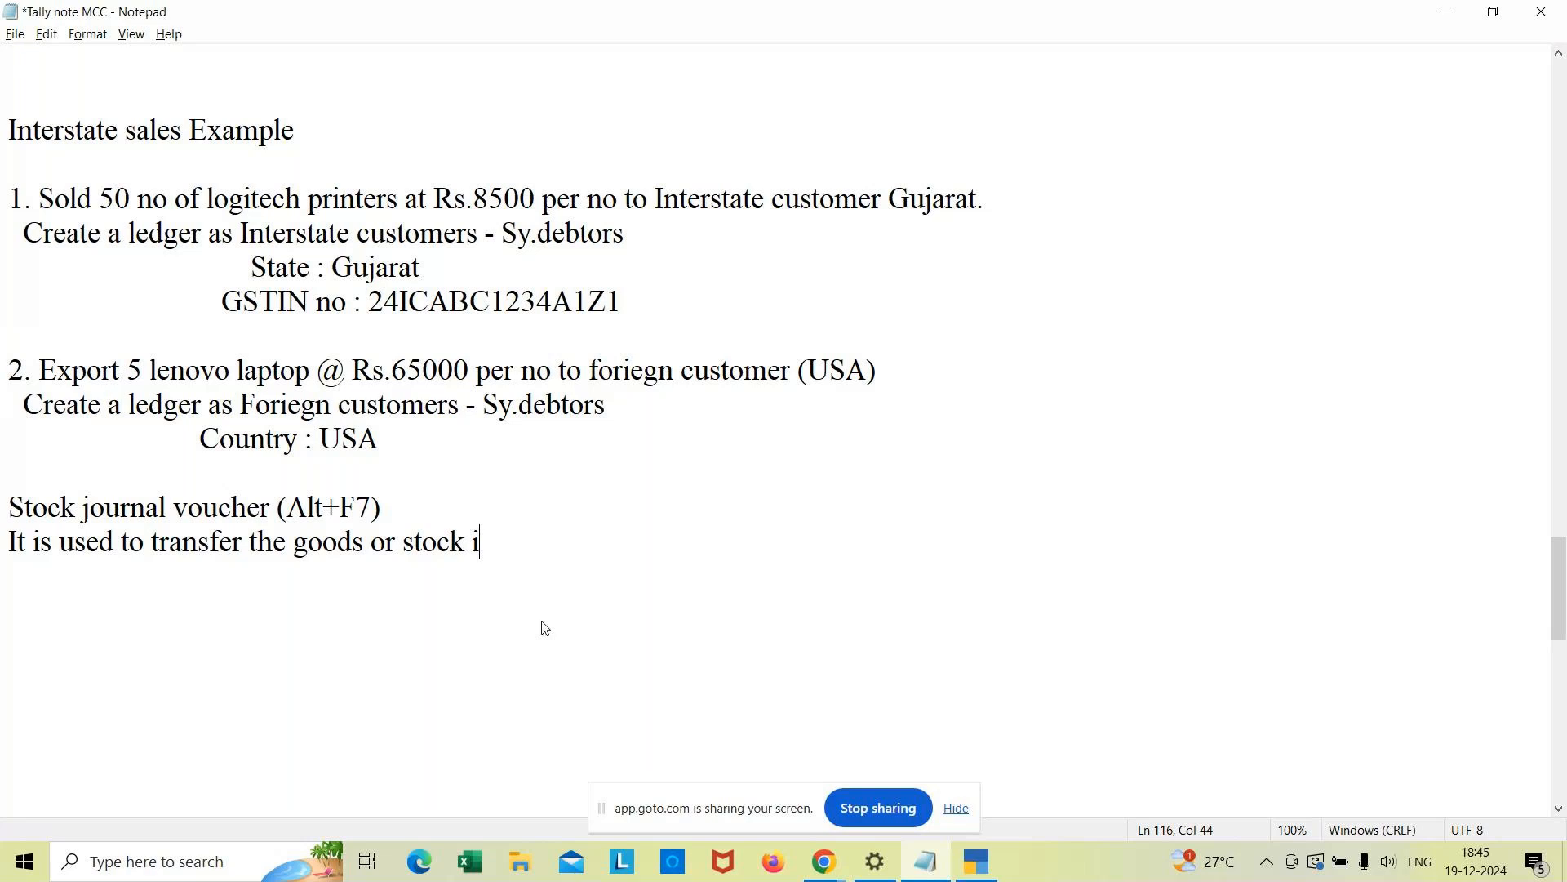
pyautogui.write('tem from ')
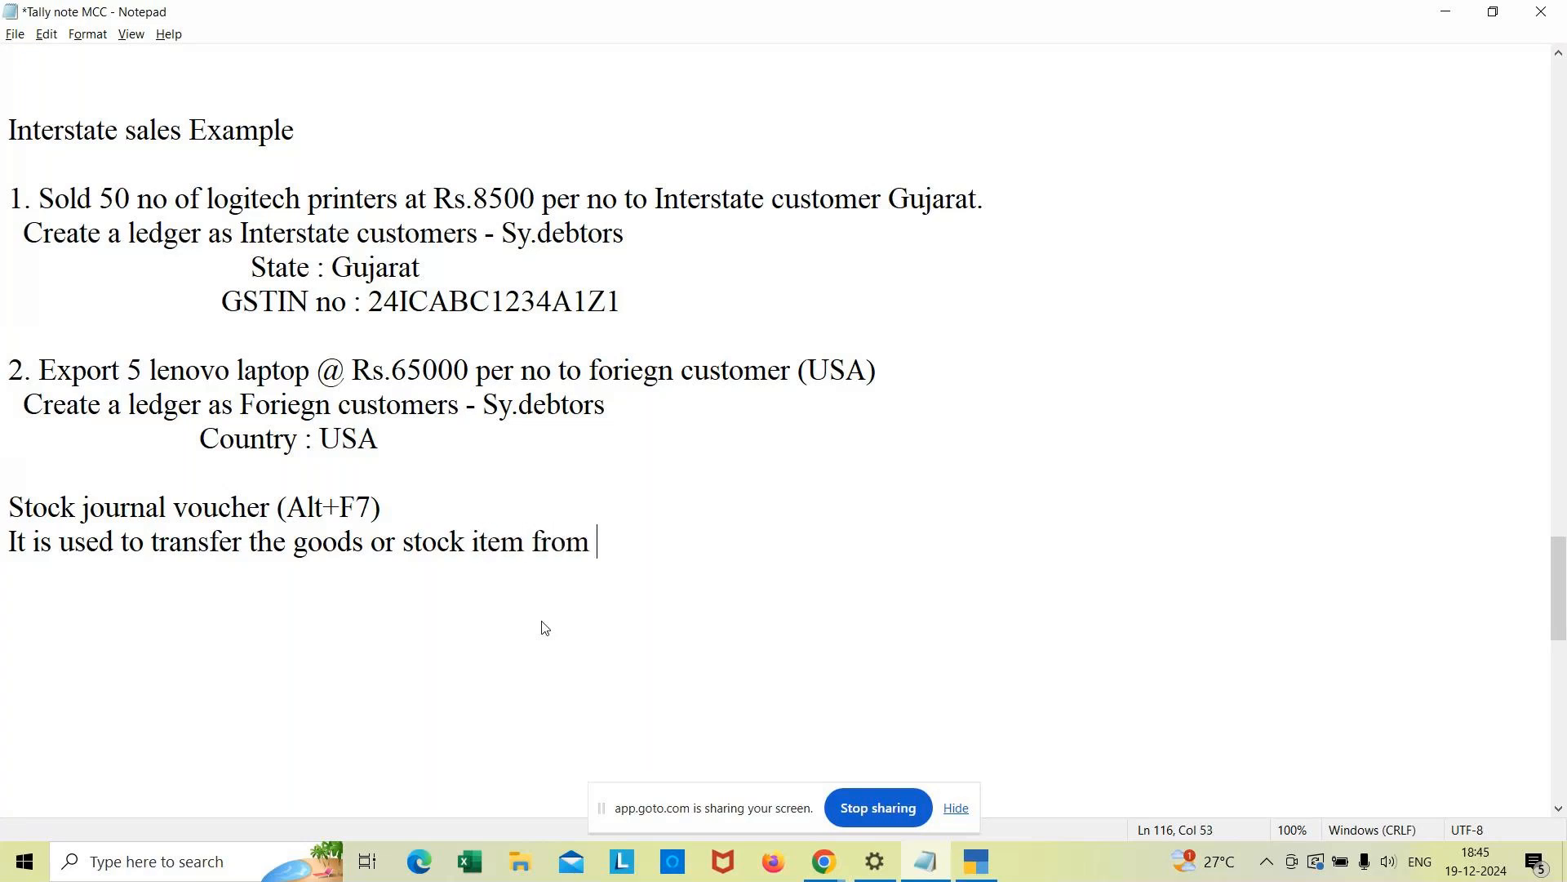
pyautogui.write('one god')
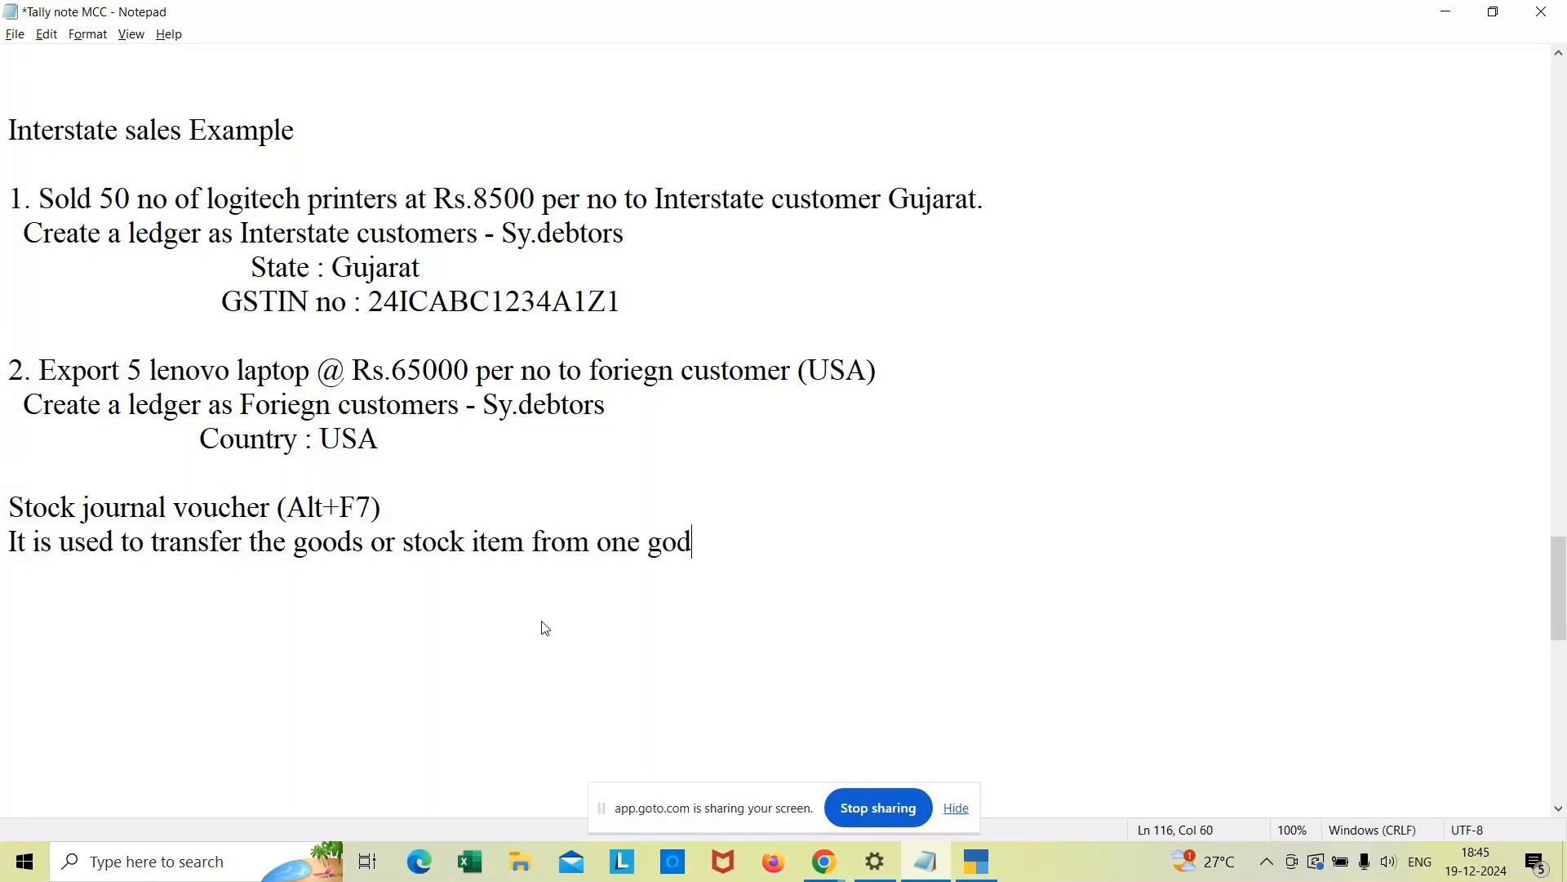
pyautogui.write('own to ano')
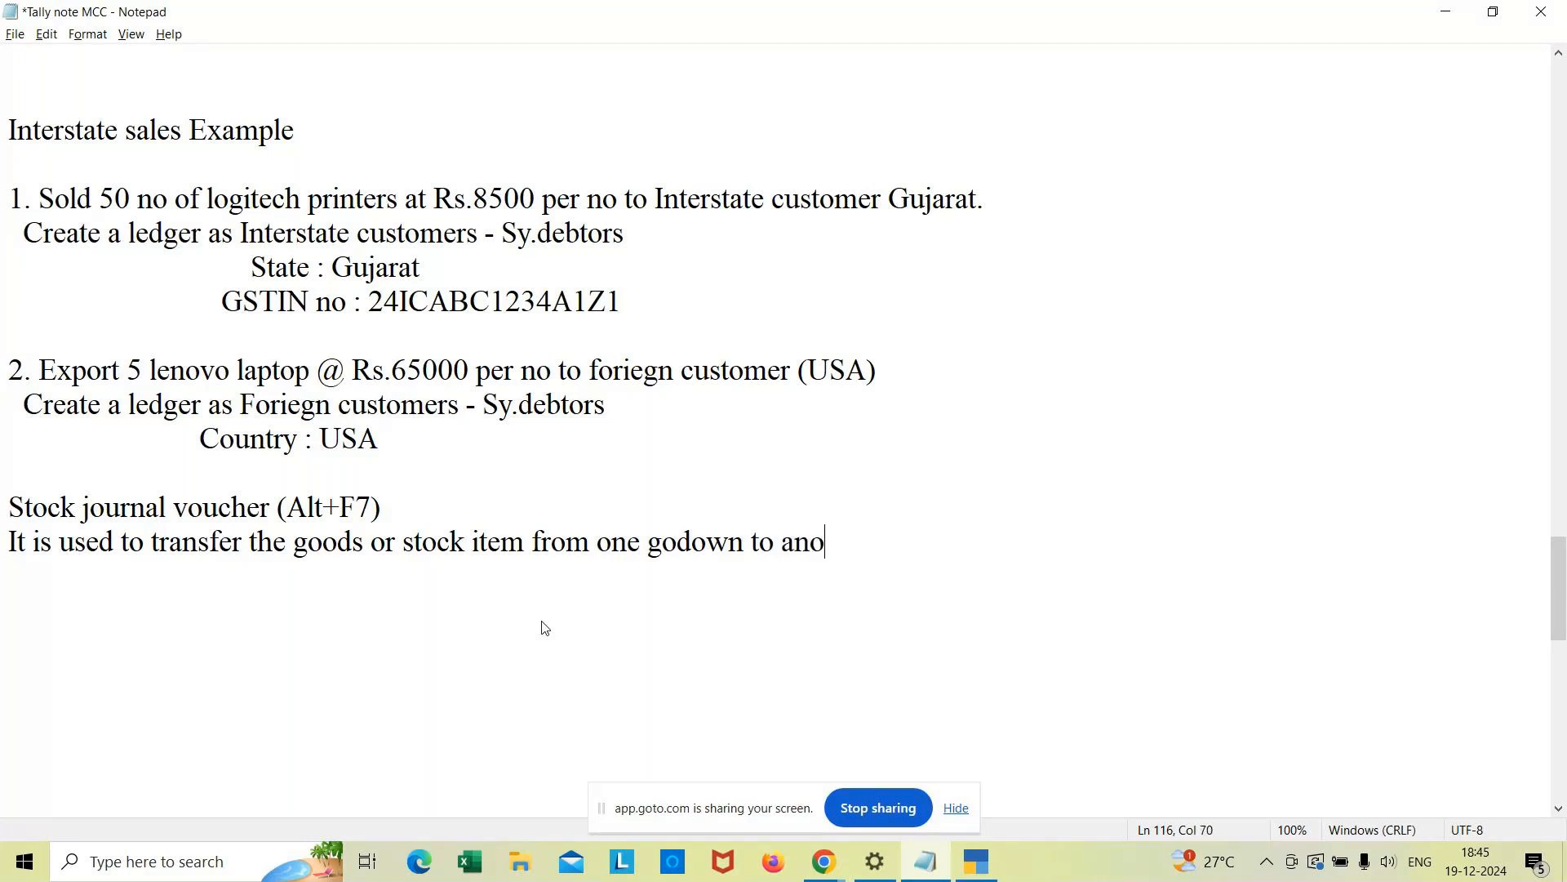
pyautogui.write('ther')
pyautogui.press('Return')
pyautogui.press('BackSpace')
pyautogui.write('and also used as a ')
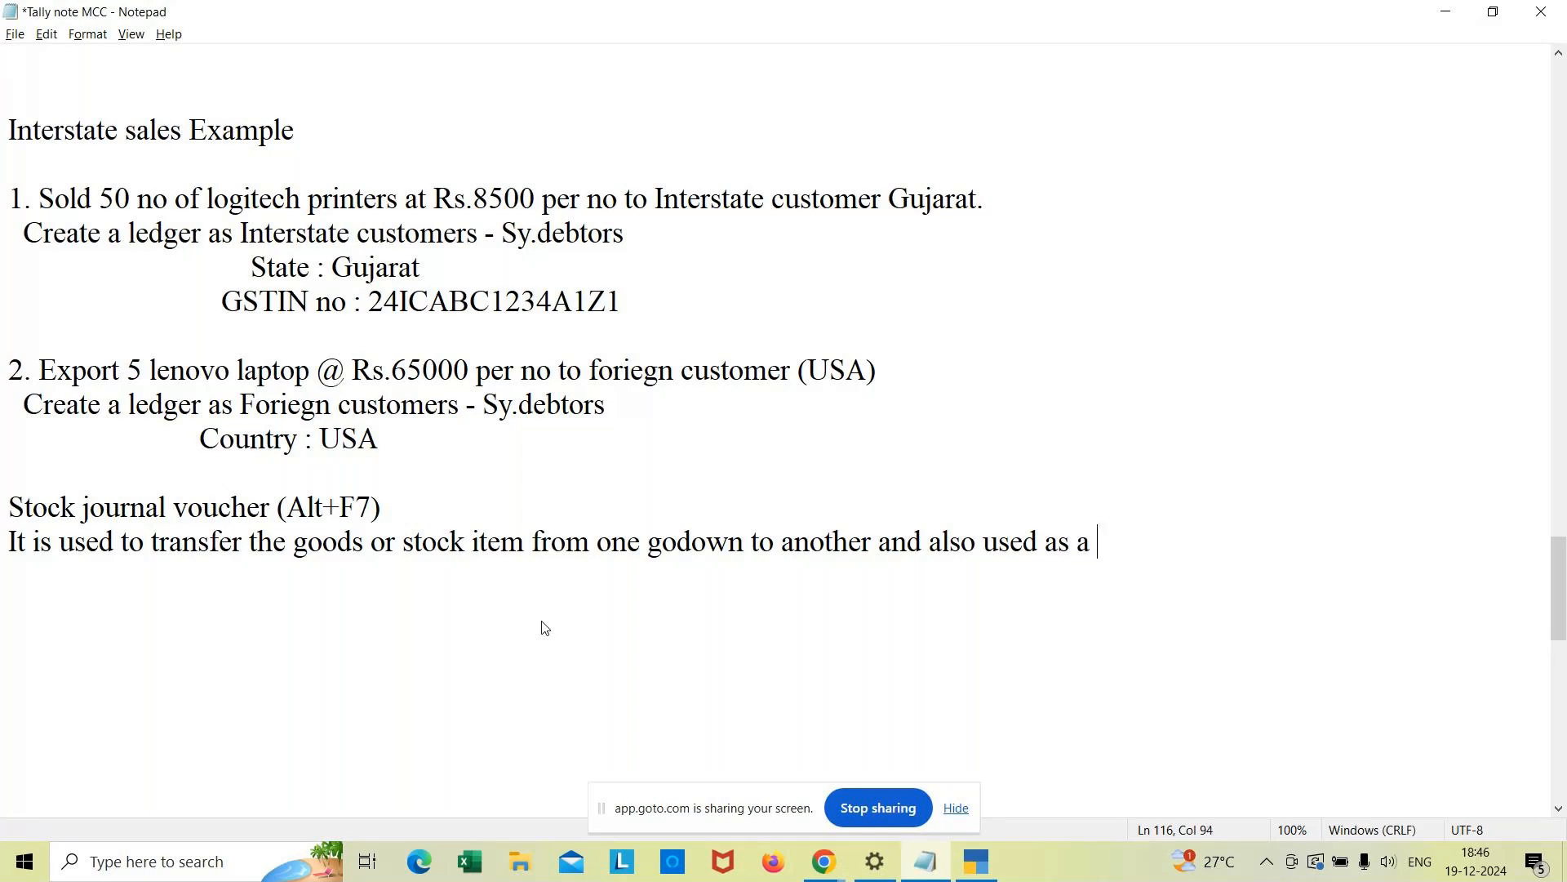
pyautogui.write('manufacturing voucher ')
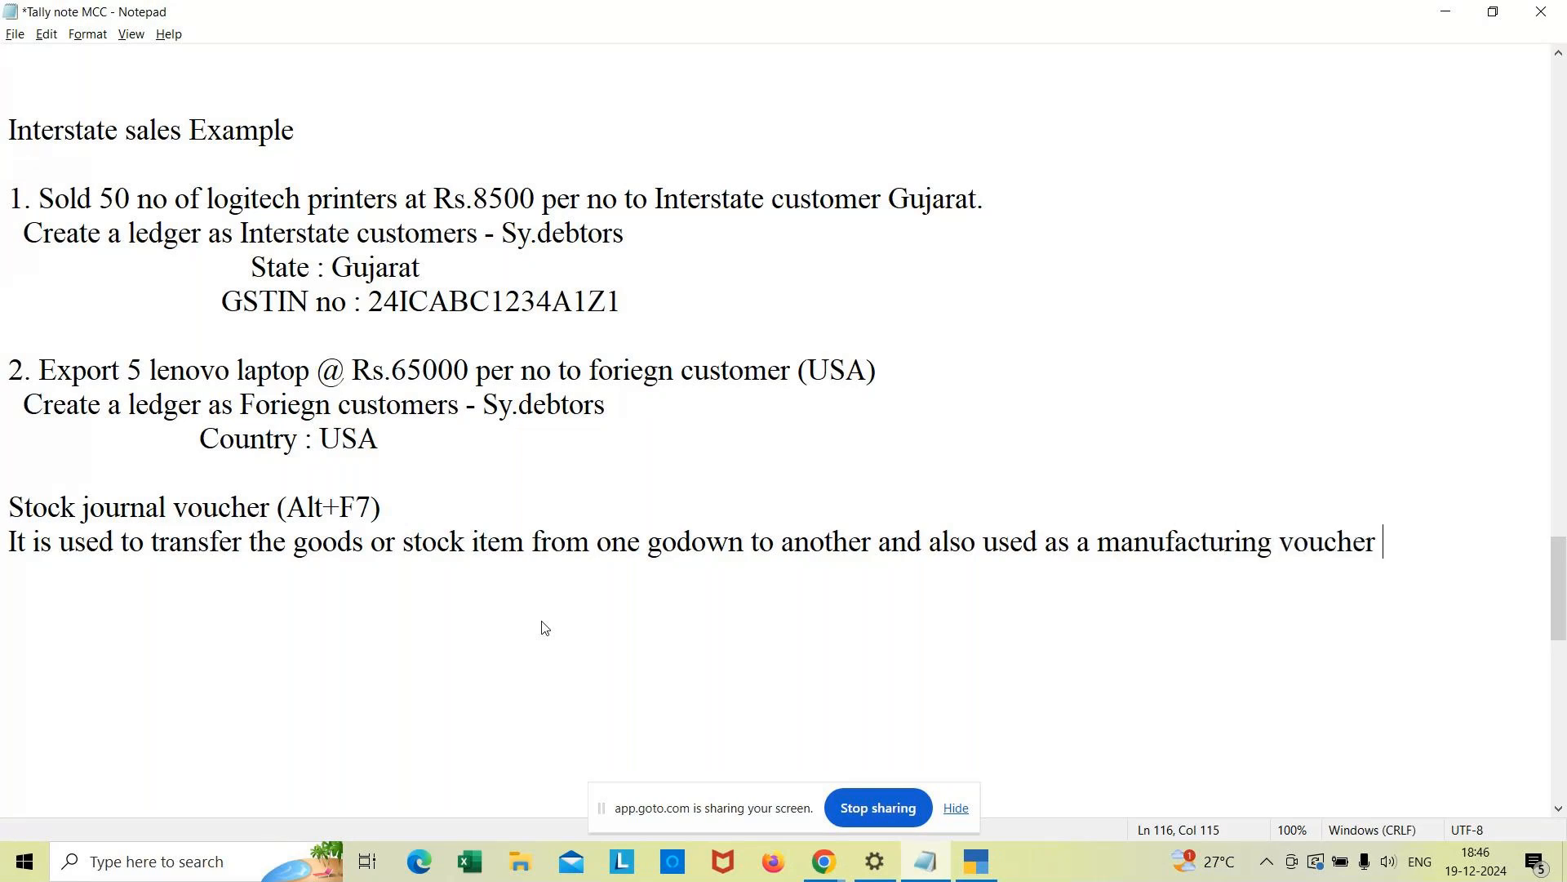
# Step: Complete the stock journal voucher description with "to convert raw material into finished goods." and start a new line
pyautogui.write(' to convert raw ')
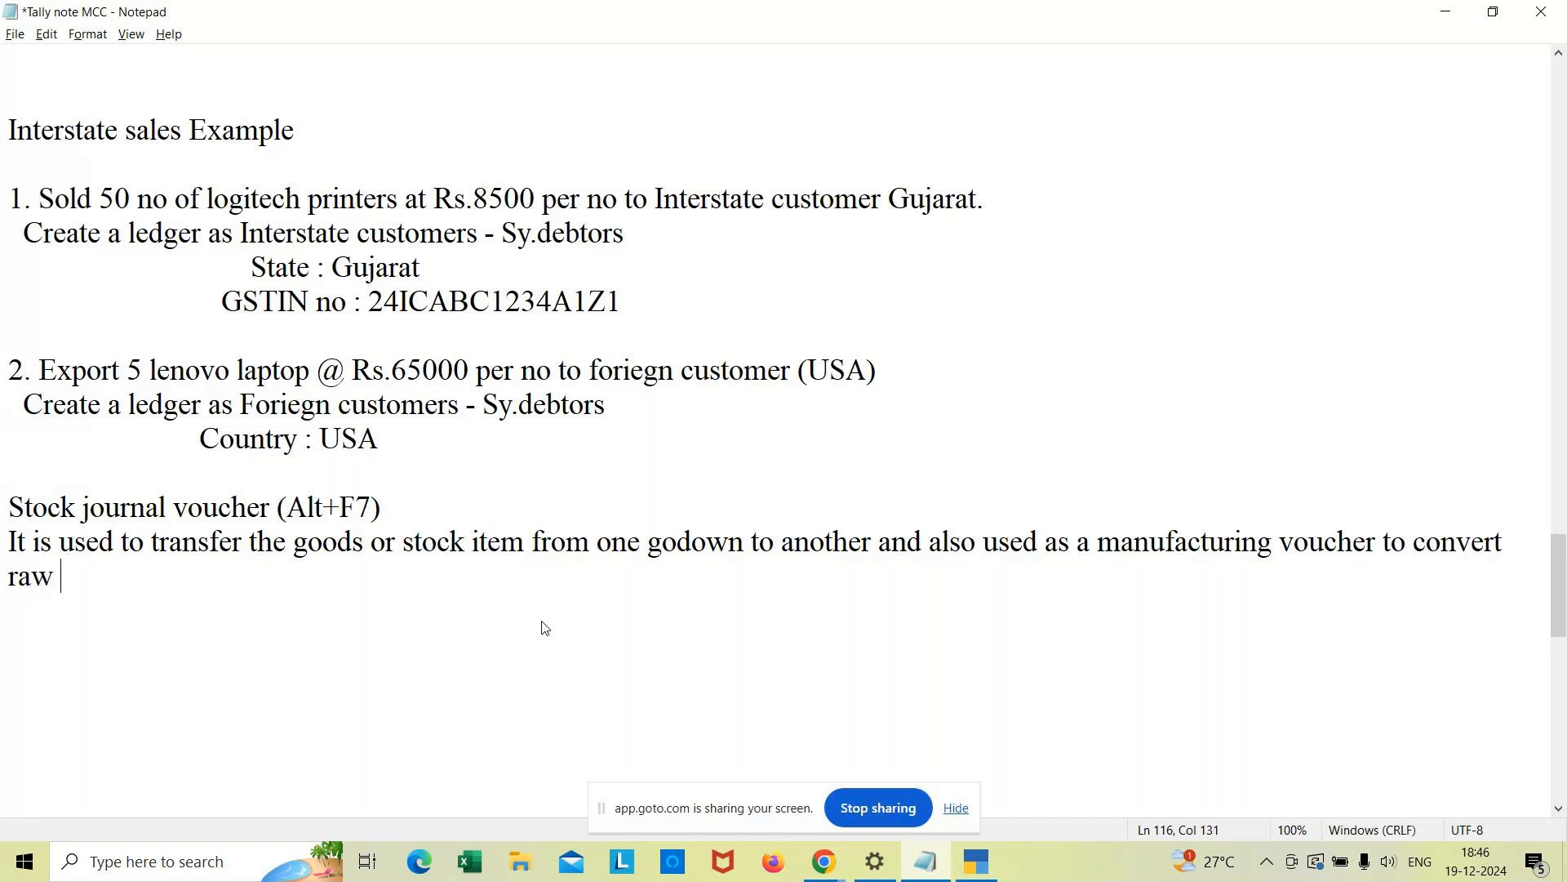
pyautogui.write('material into f')
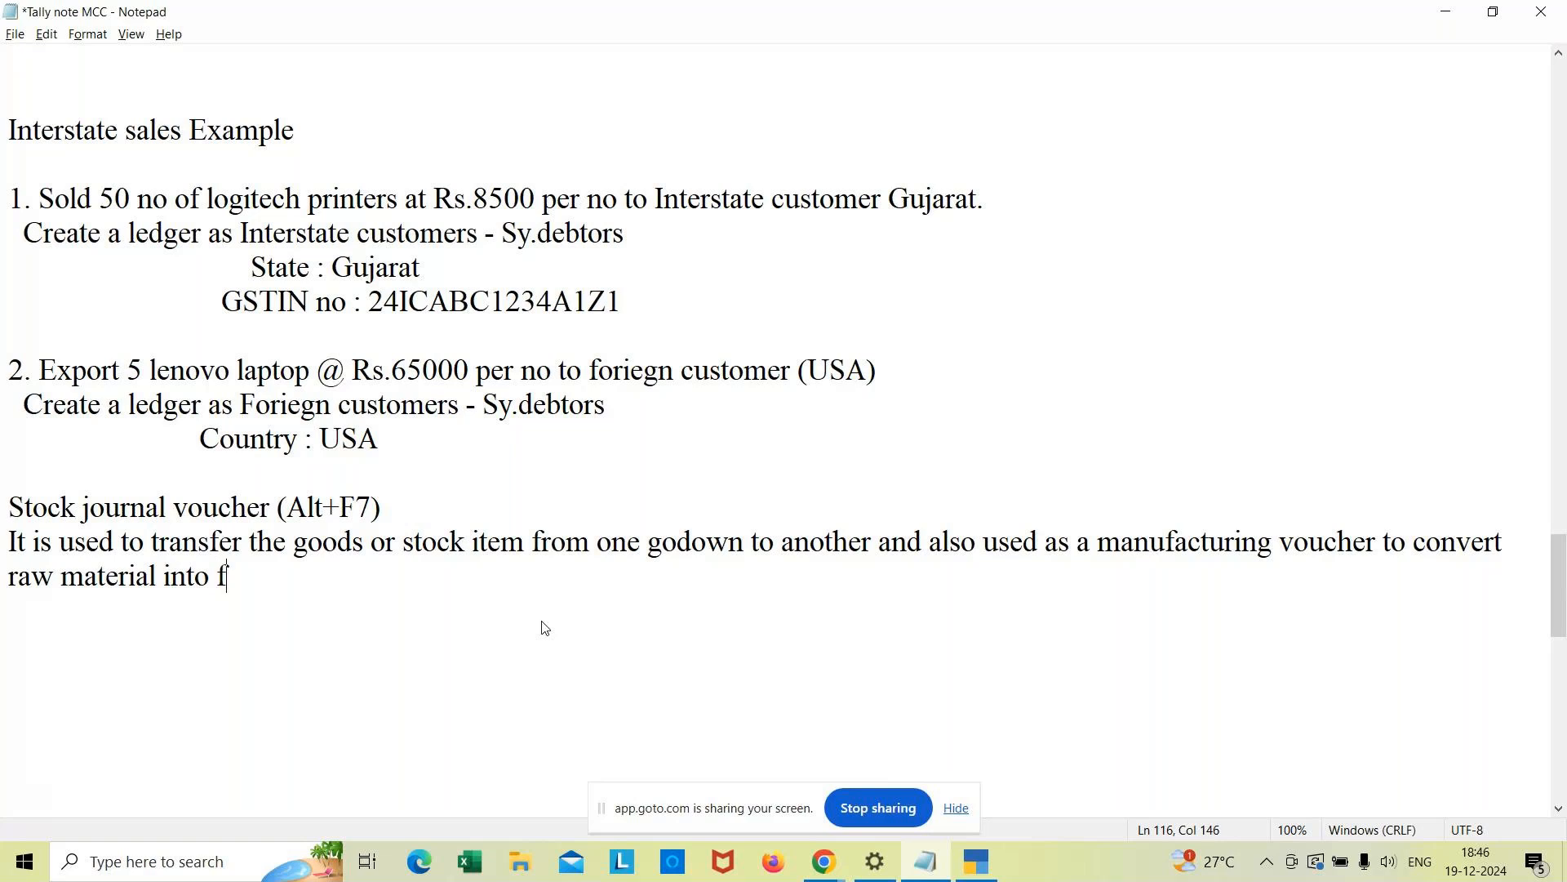
pyautogui.write('inished ')
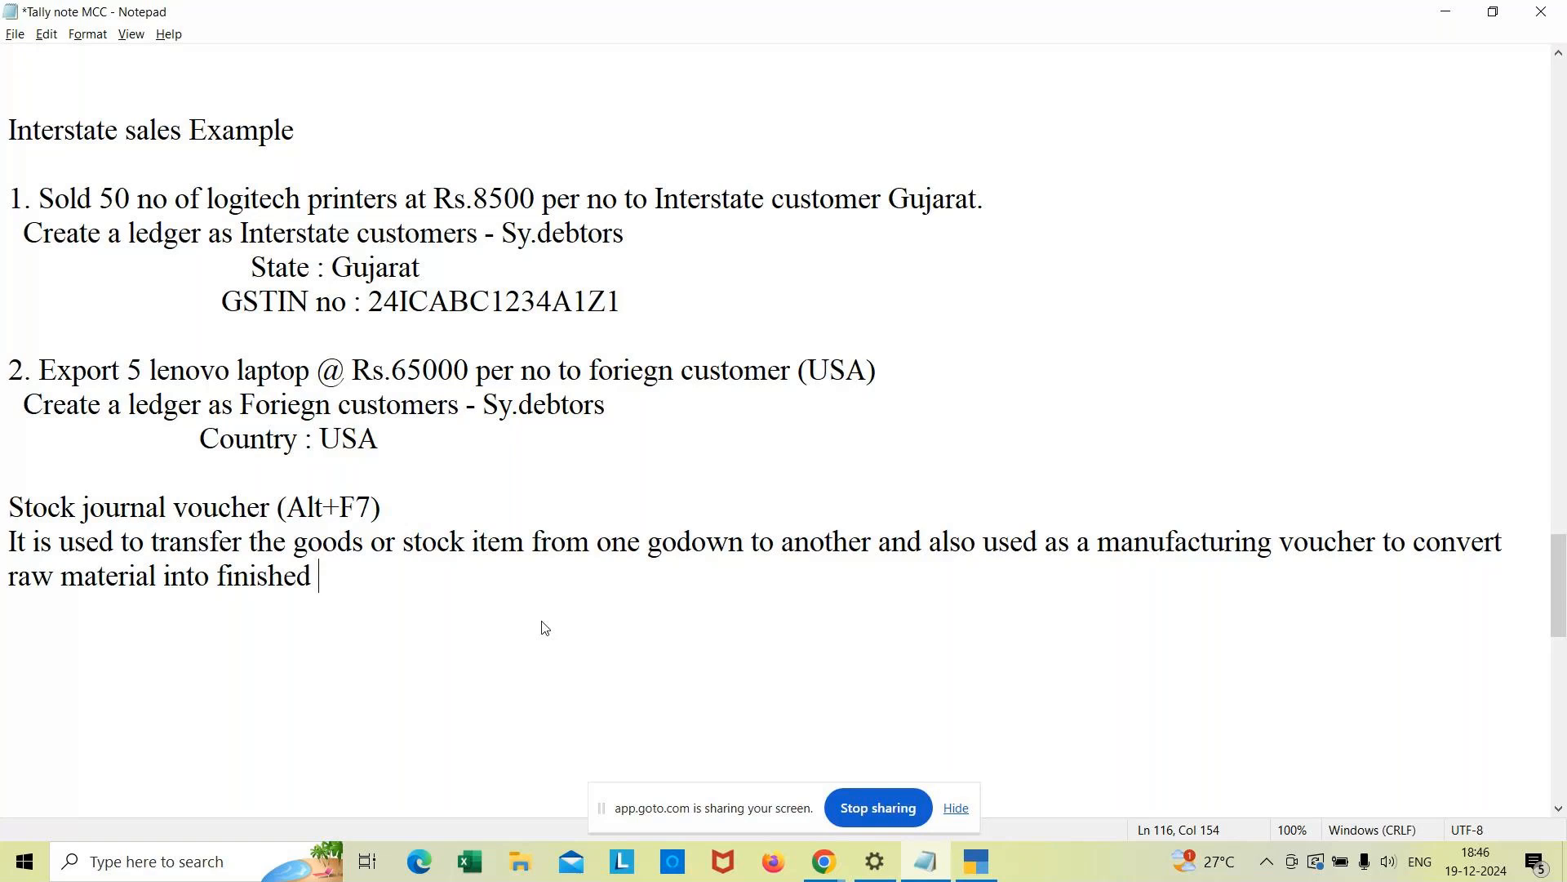
pyautogui.write('goods')
pyautogui.write('.')
pyautogui.press('Return')
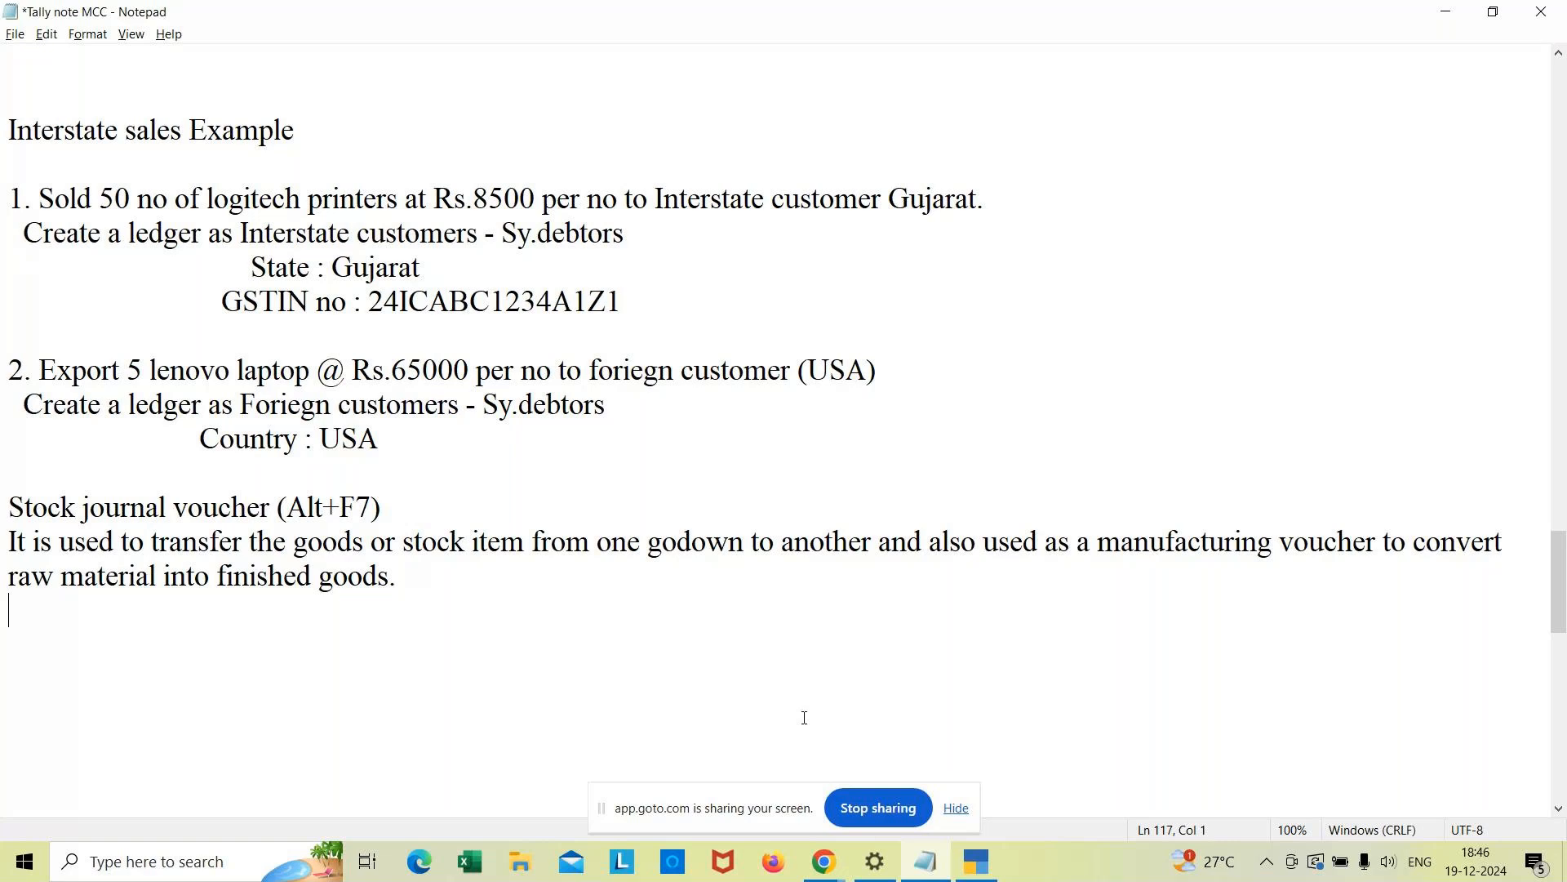
pyautogui.moveTo(968, 865)
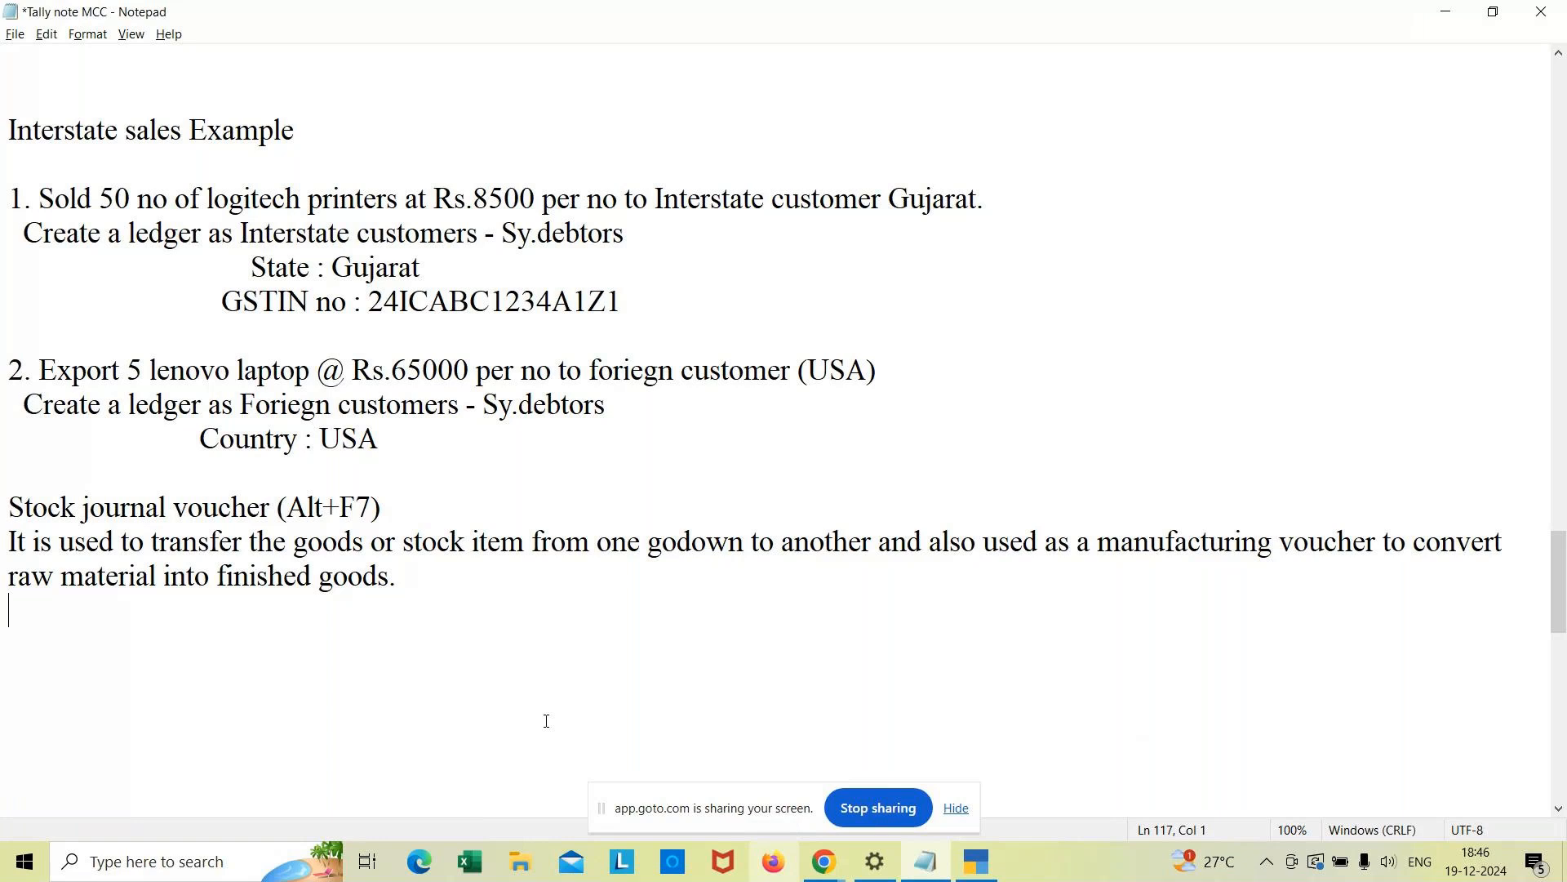
pyautogui.click(982, 859)
pyautogui.click(926, 861)
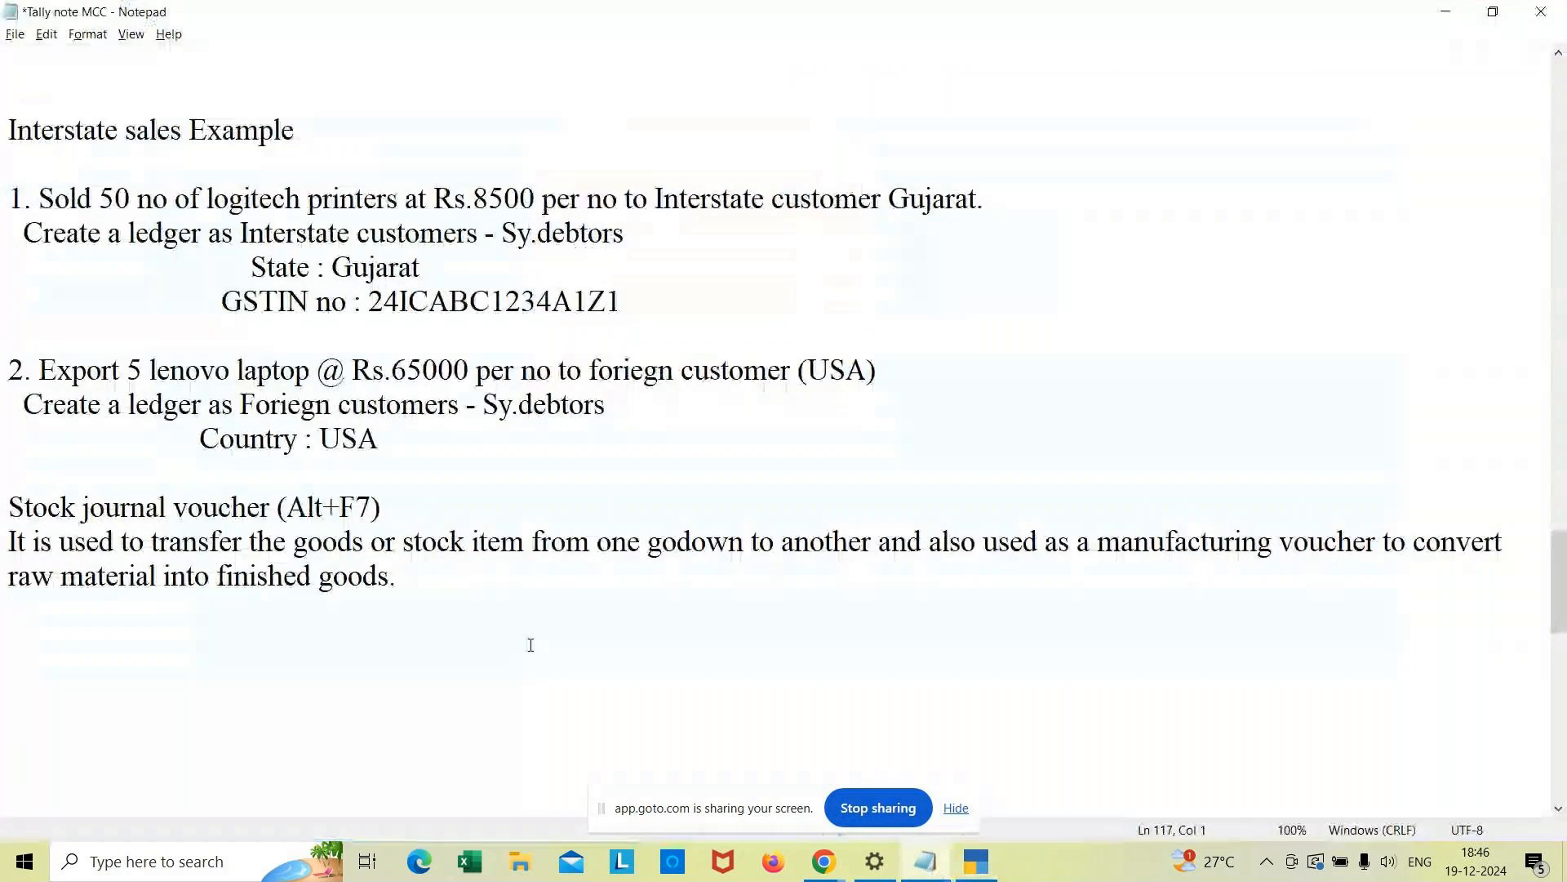
# Step: Leave a blank line below the description, add the line "Example :" and start item "1." under it
pyautogui.press('Return')
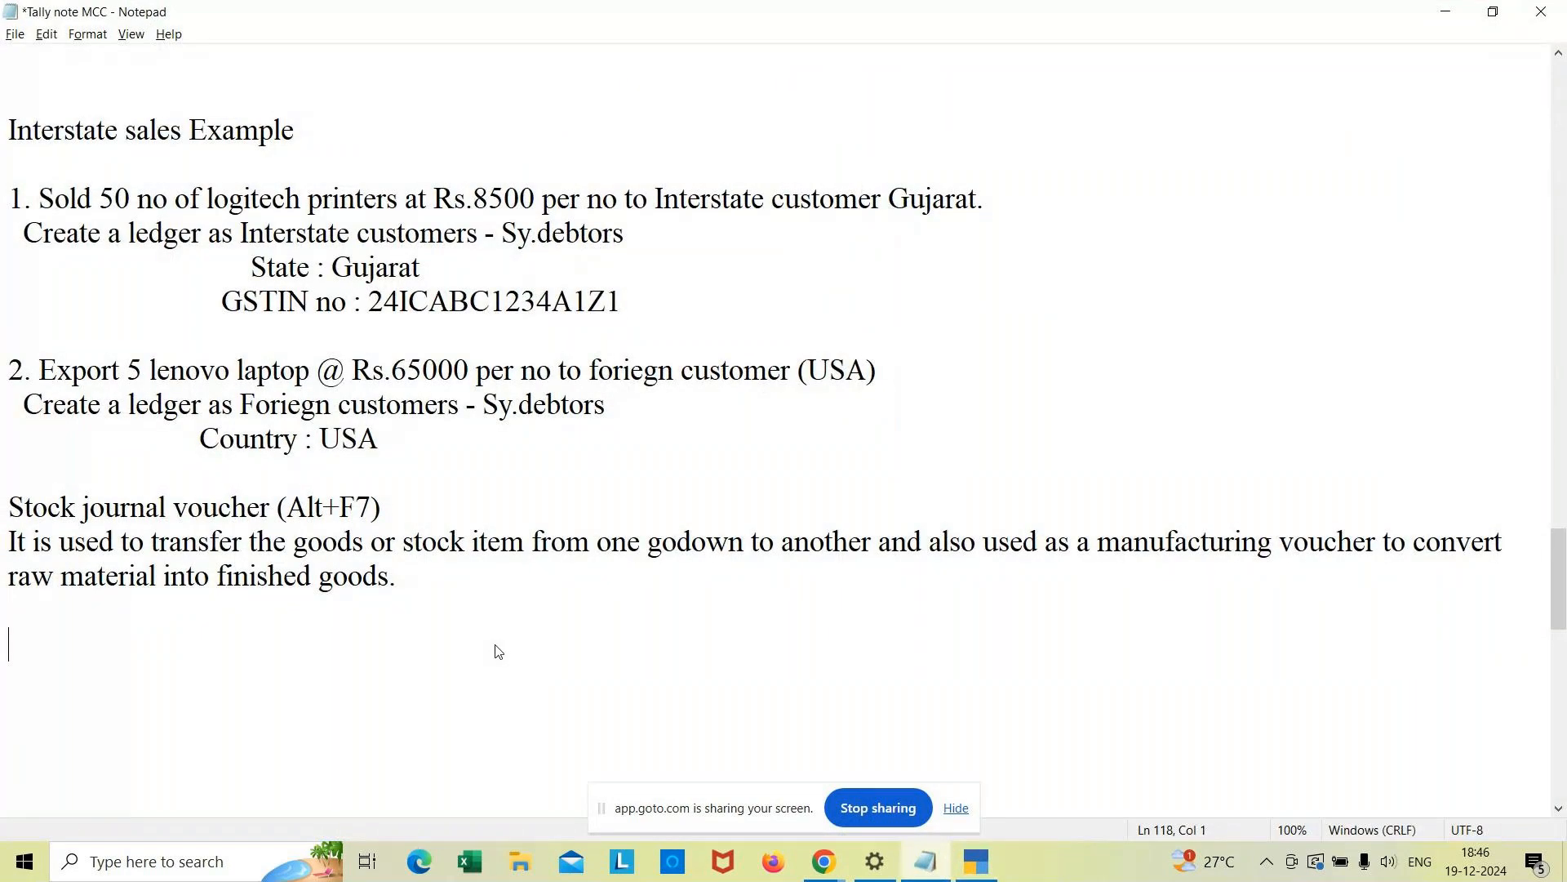
pyautogui.write('Exa,')
pyautogui.press('BackSpace')
pyautogui.write('mple :')
pyautogui.press('Return')
pyautogui.write('1.')
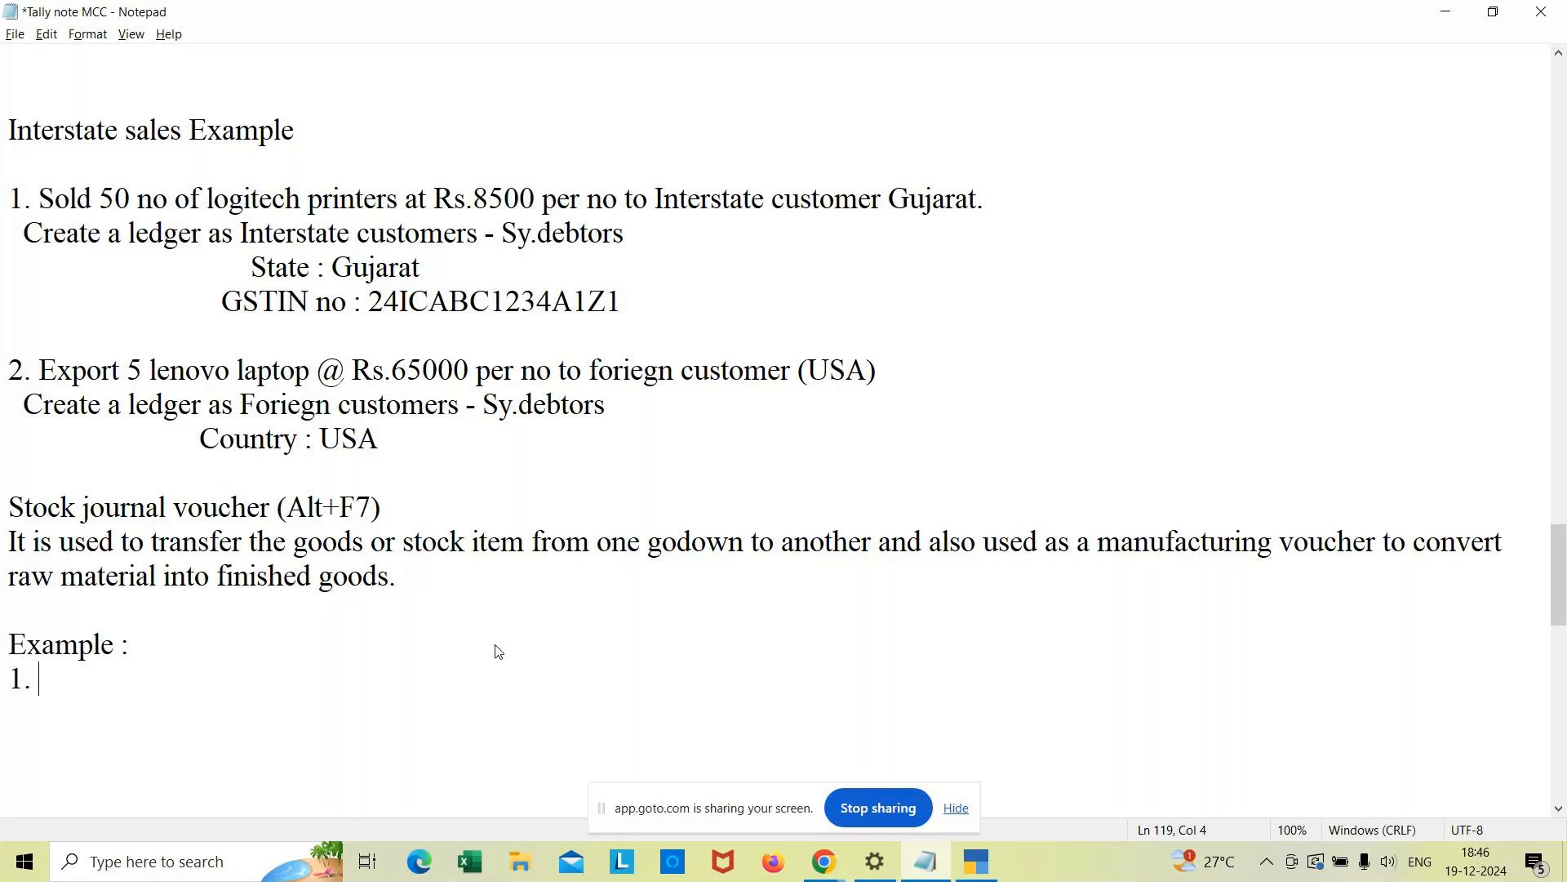
# Step: Write item 1 of the example as "50 no of Classmate note book transfered from one godown to another."
pyautogui.write('Classmate note book')
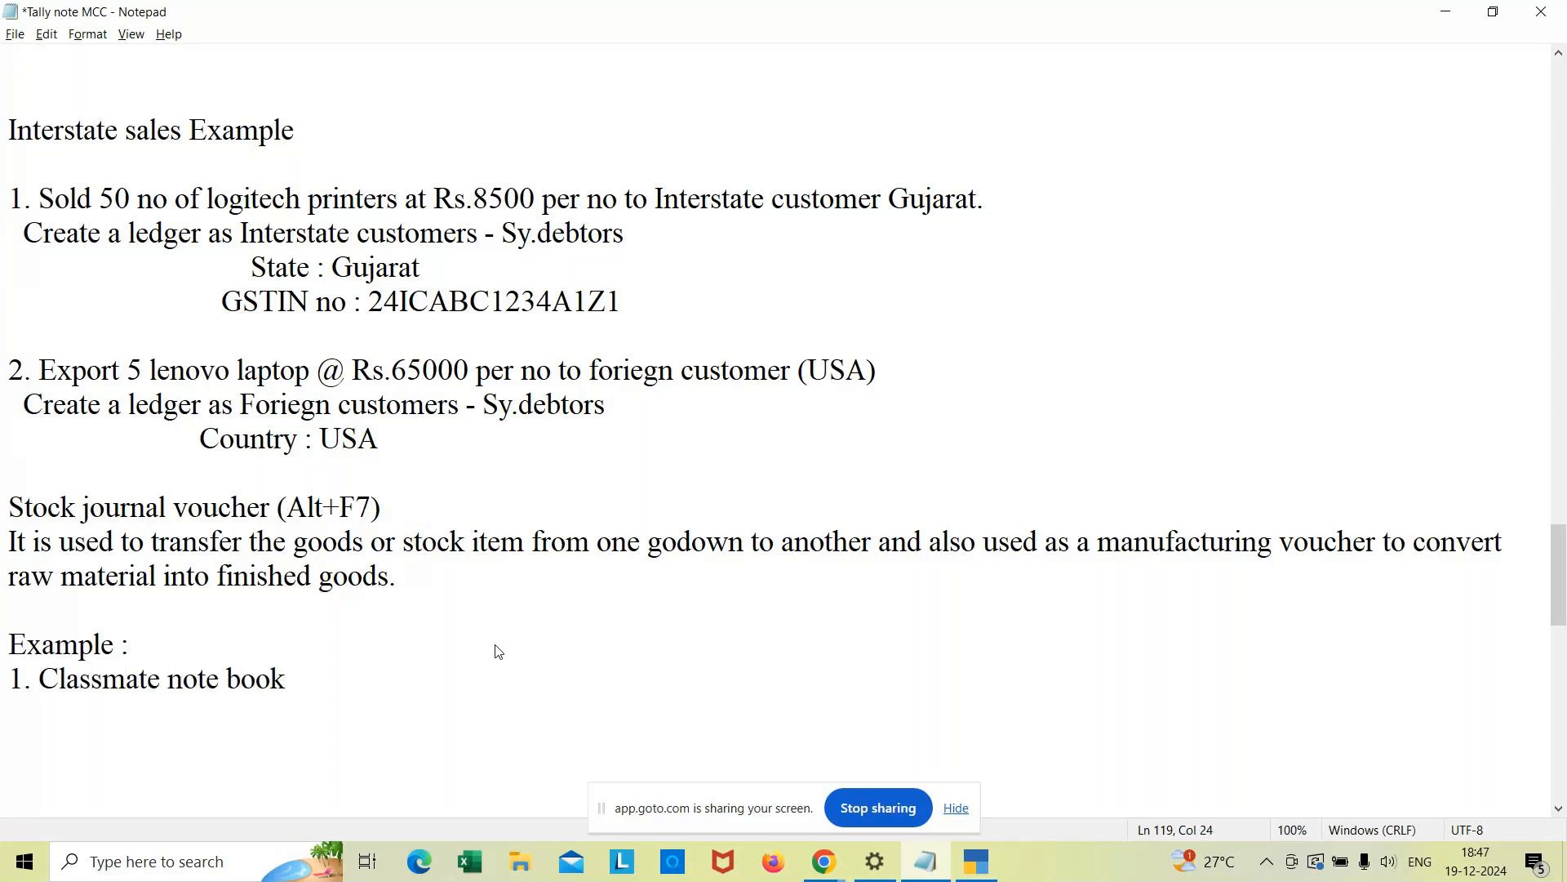
pyautogui.write(' transferd')
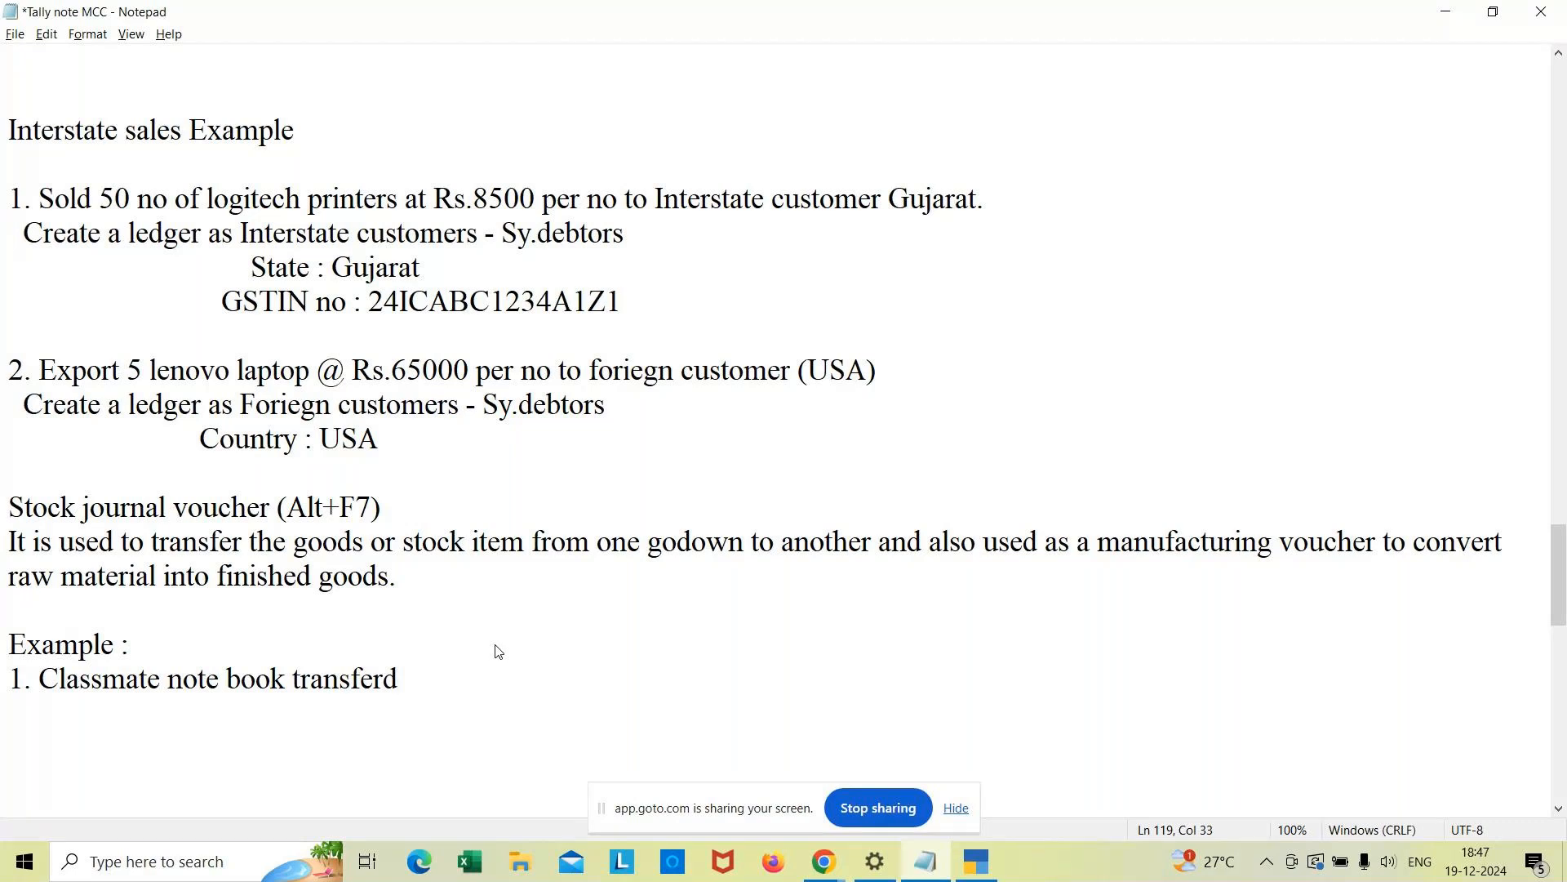
pyautogui.click(39, 679)
pyautogui.write('50 no')
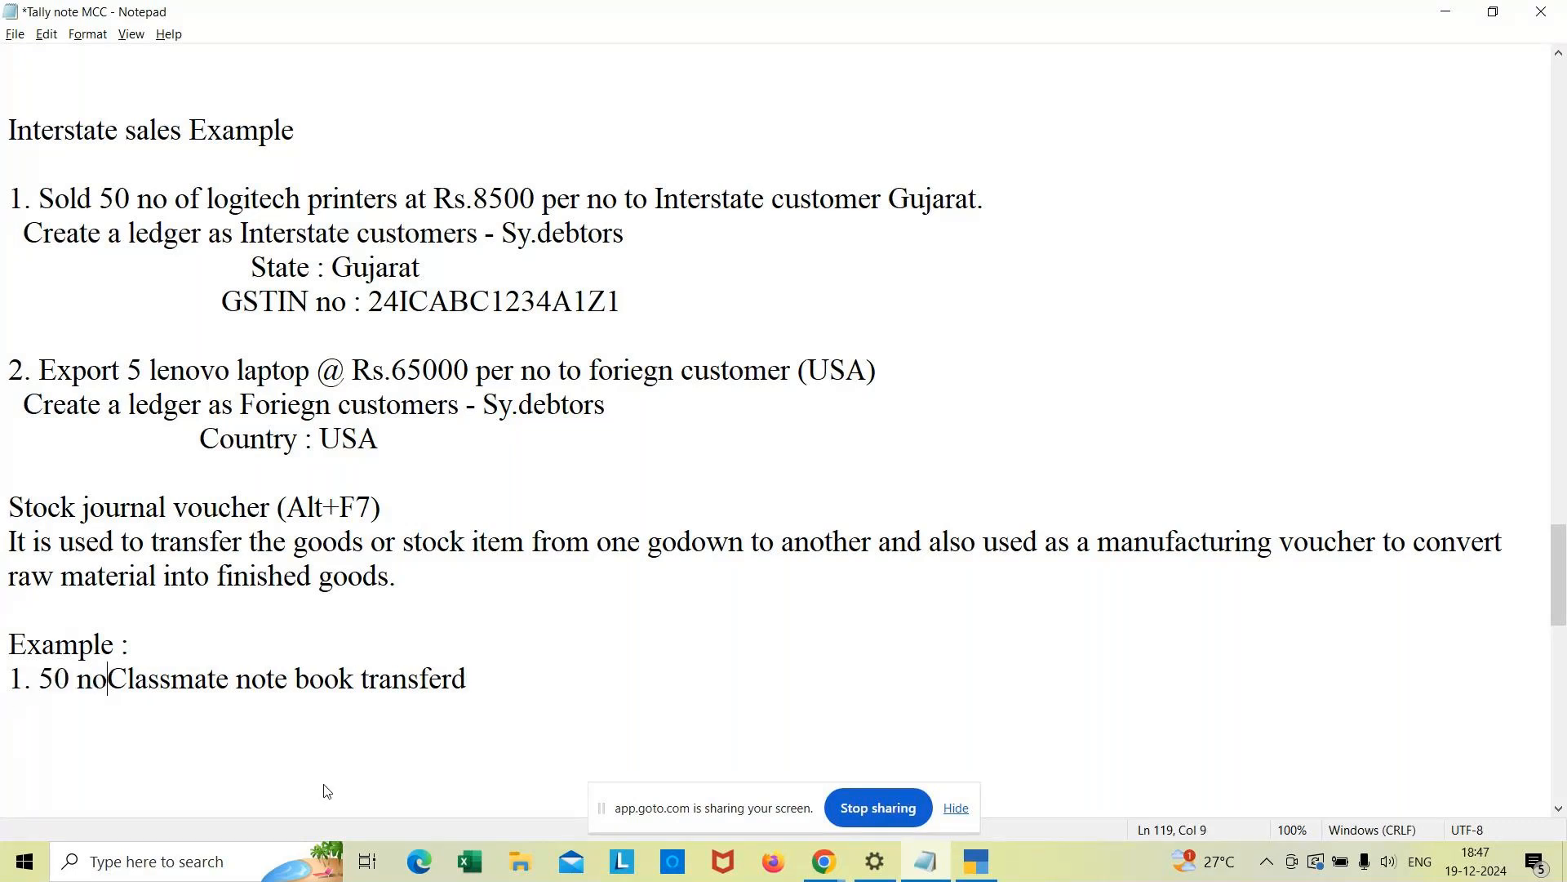
pyautogui.write(' of')
pyautogui.click(496, 675)
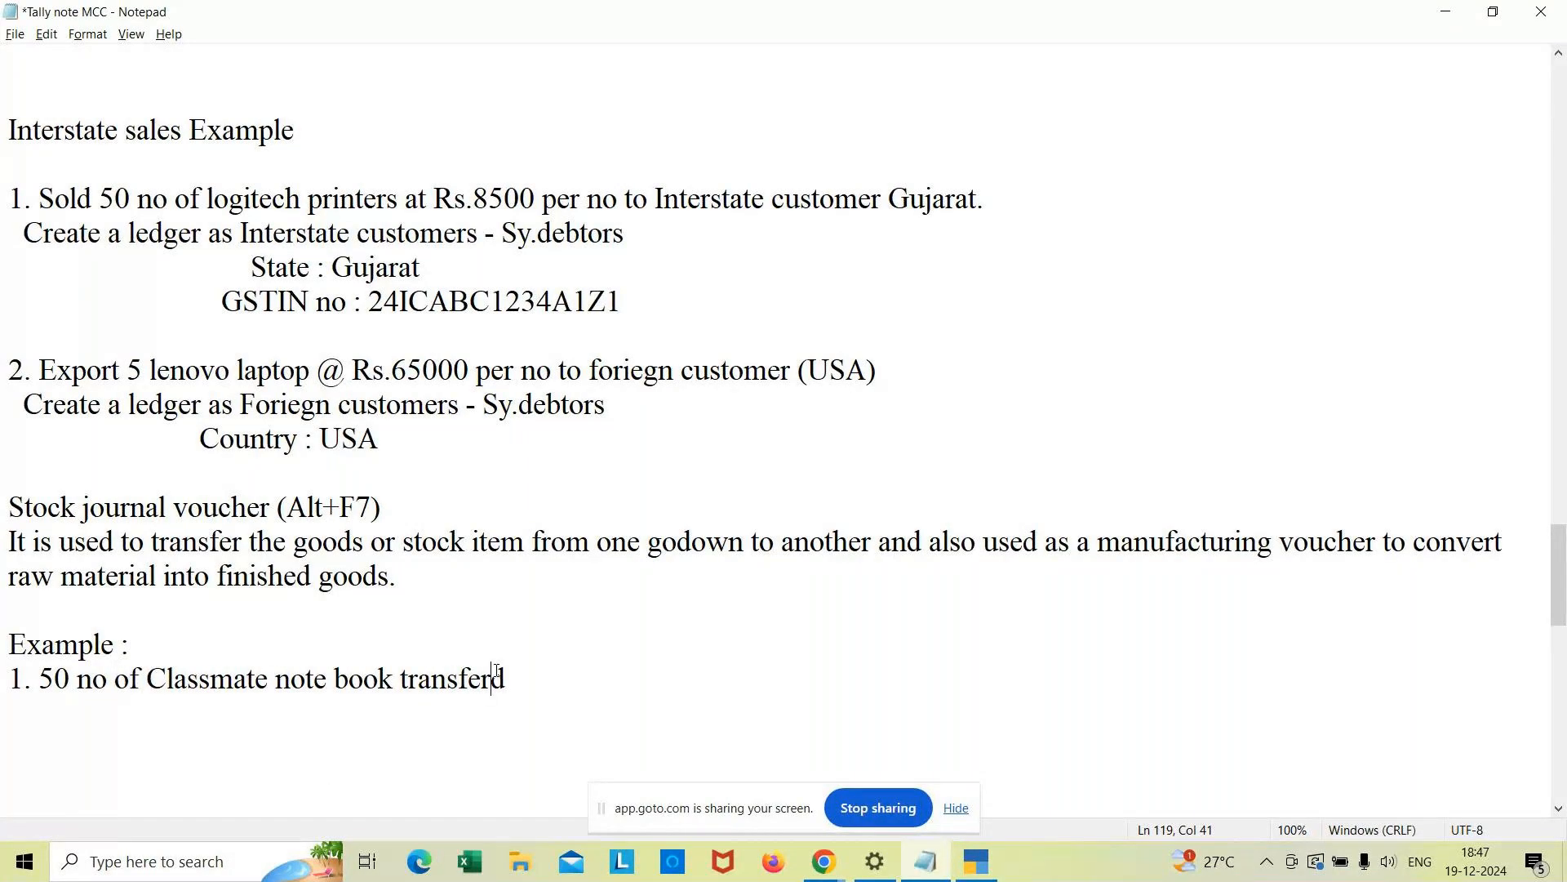
pyautogui.write('e')
pyautogui.click(606, 680)
pyautogui.write('from on')
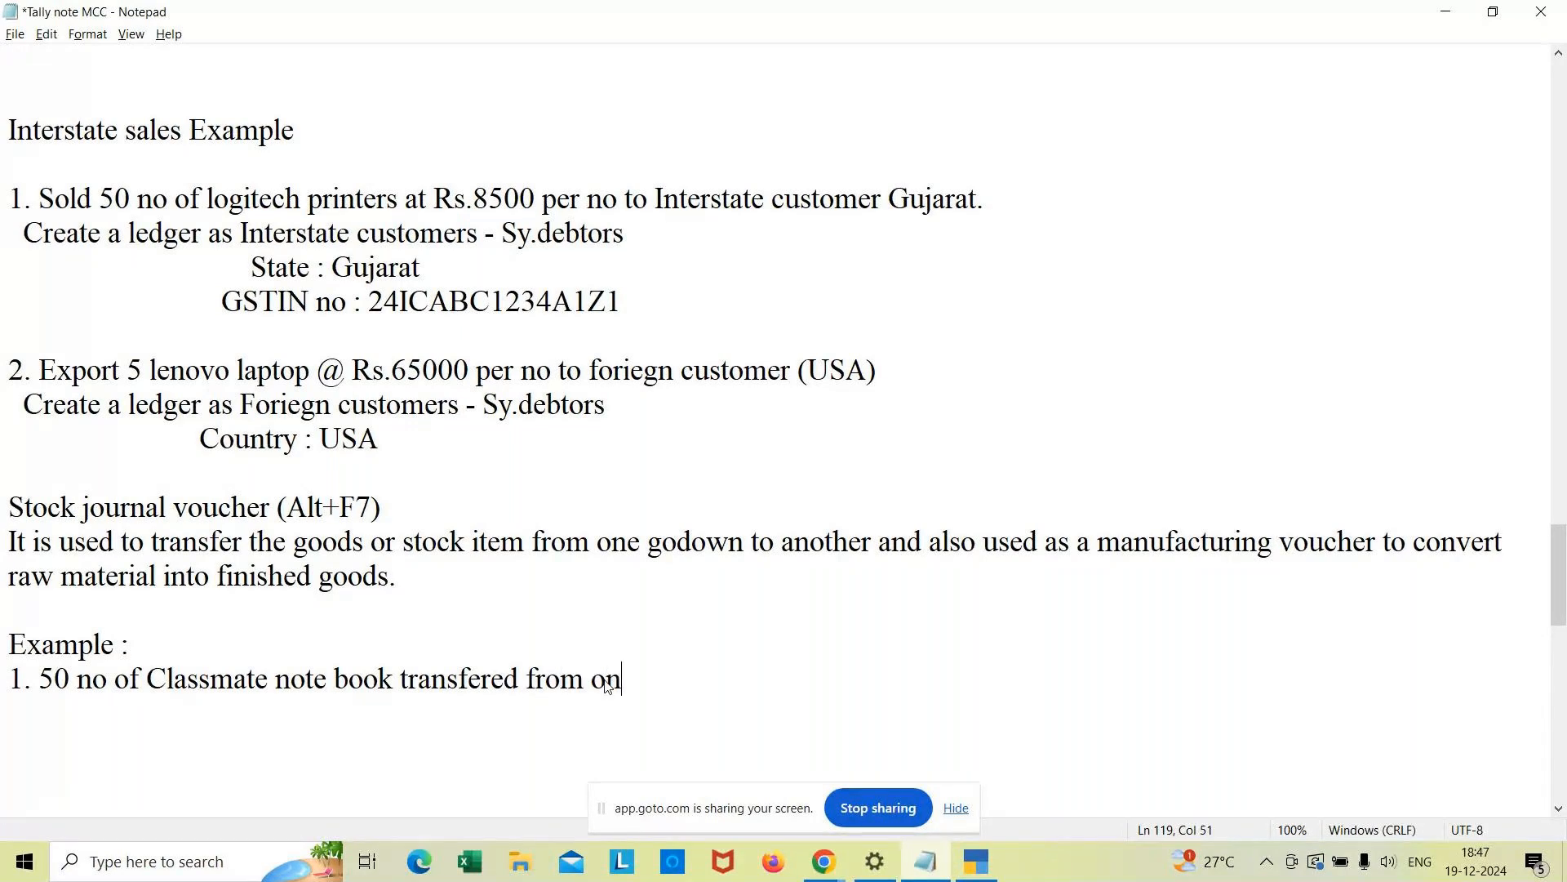
pyautogui.write('e godown ')
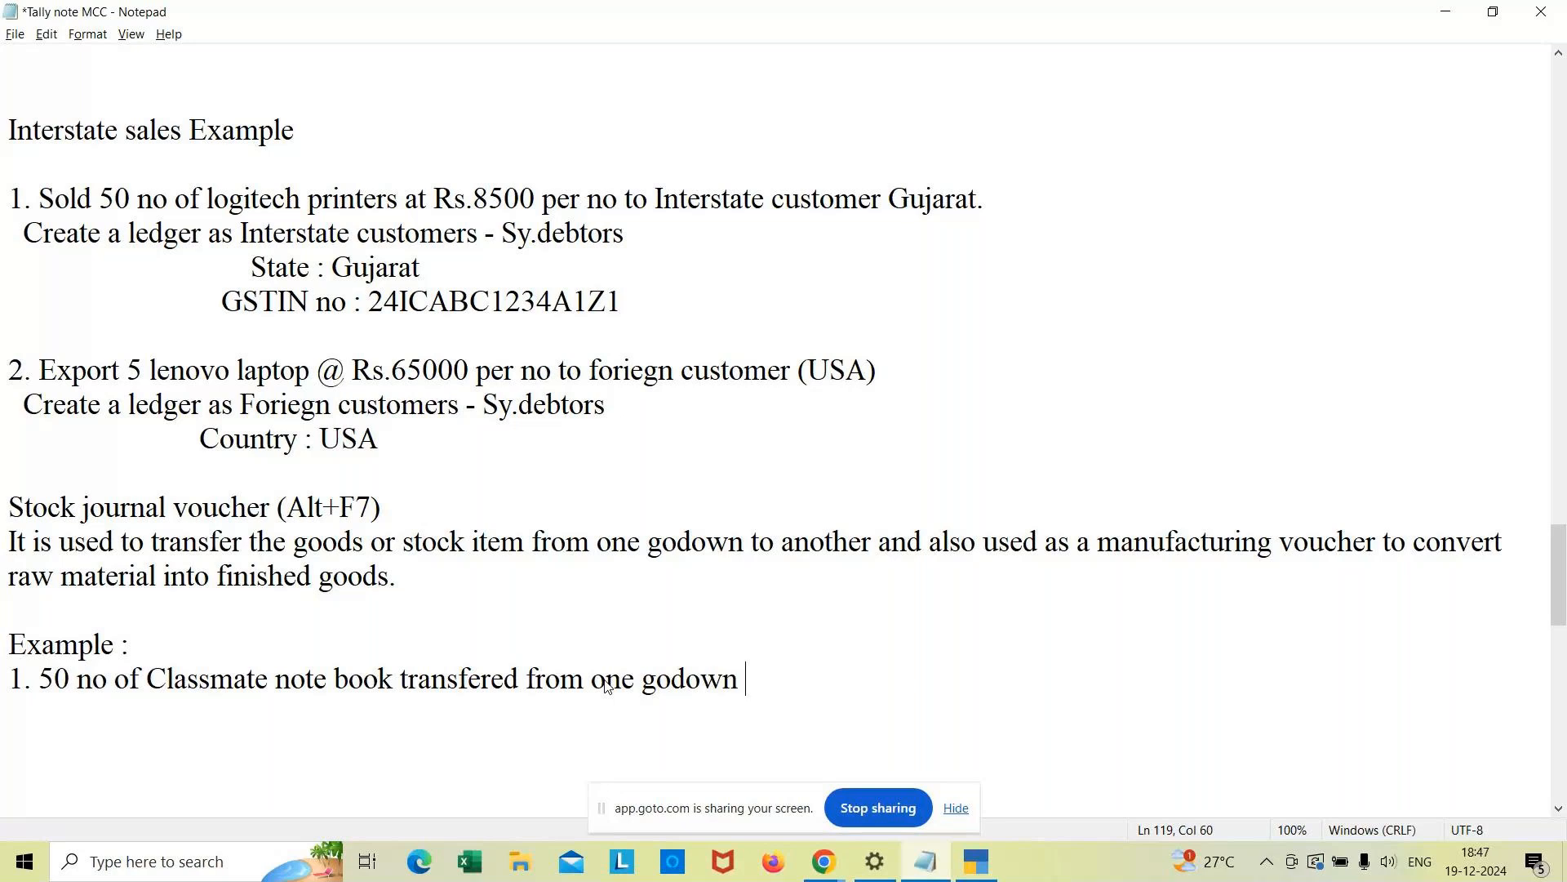
pyautogui.write('to another.')
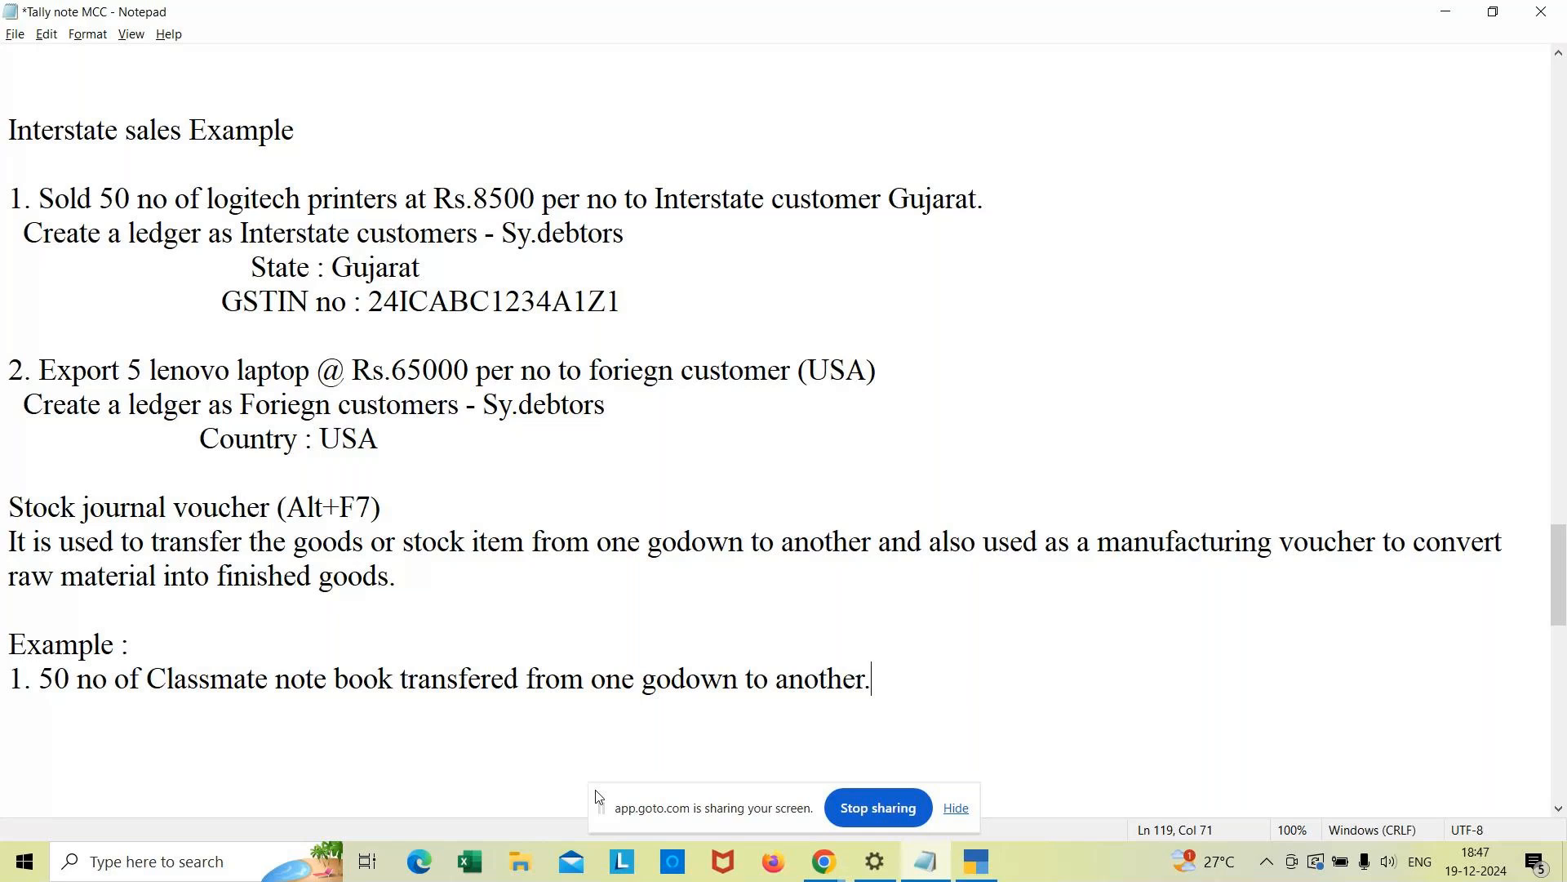
# Step: Switch to TallyPrime and open a new Stock Journal voucher in place of the sales voucher
pyautogui.moveTo(824, 862)
pyautogui.moveTo(977, 861)
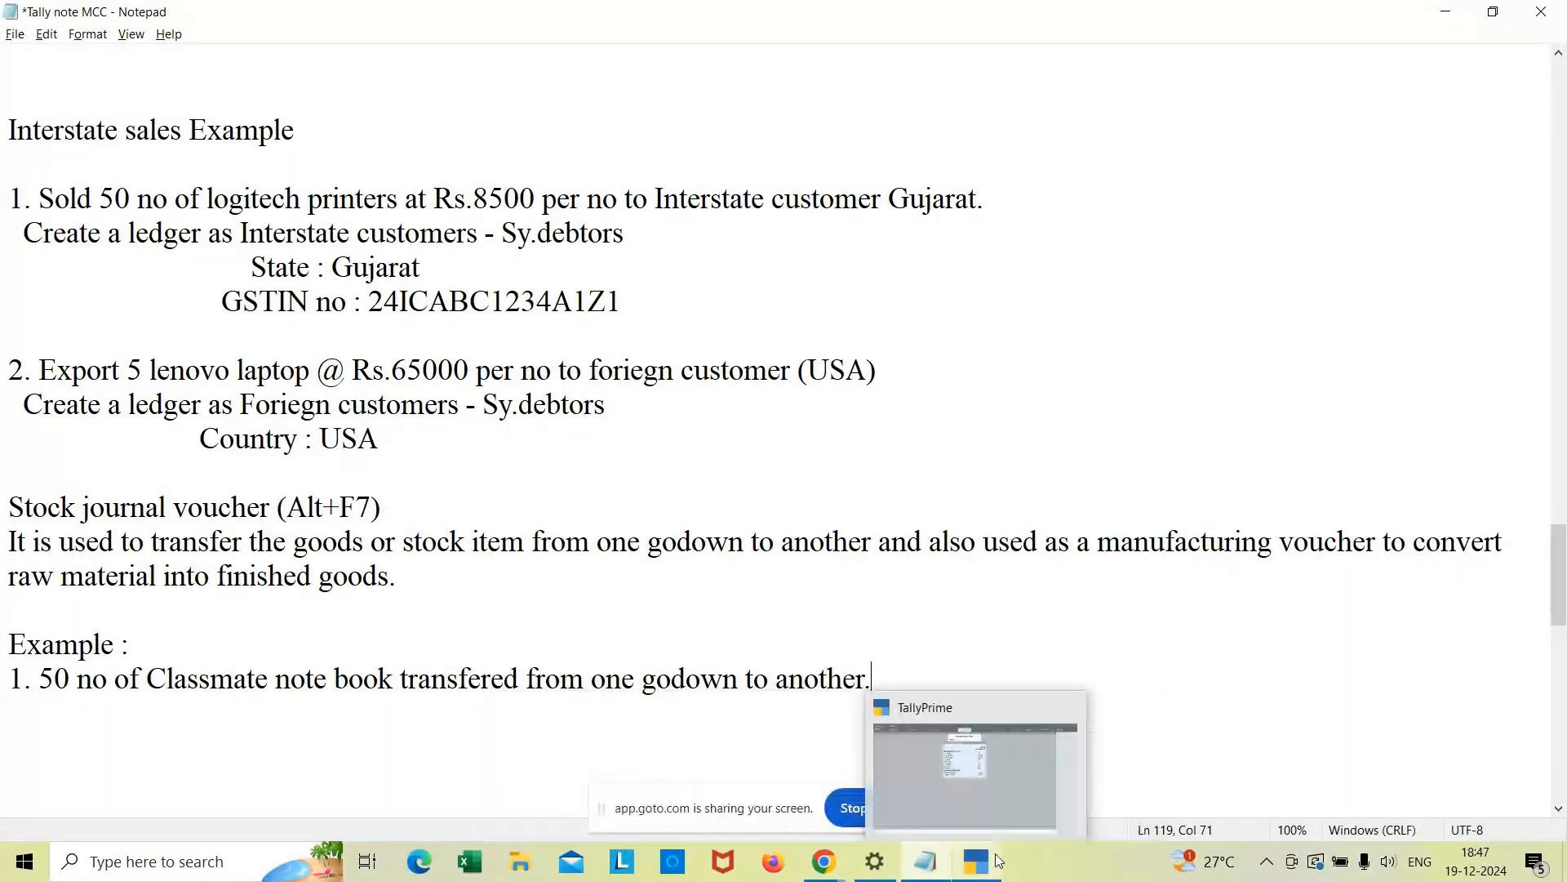
pyautogui.click(976, 861)
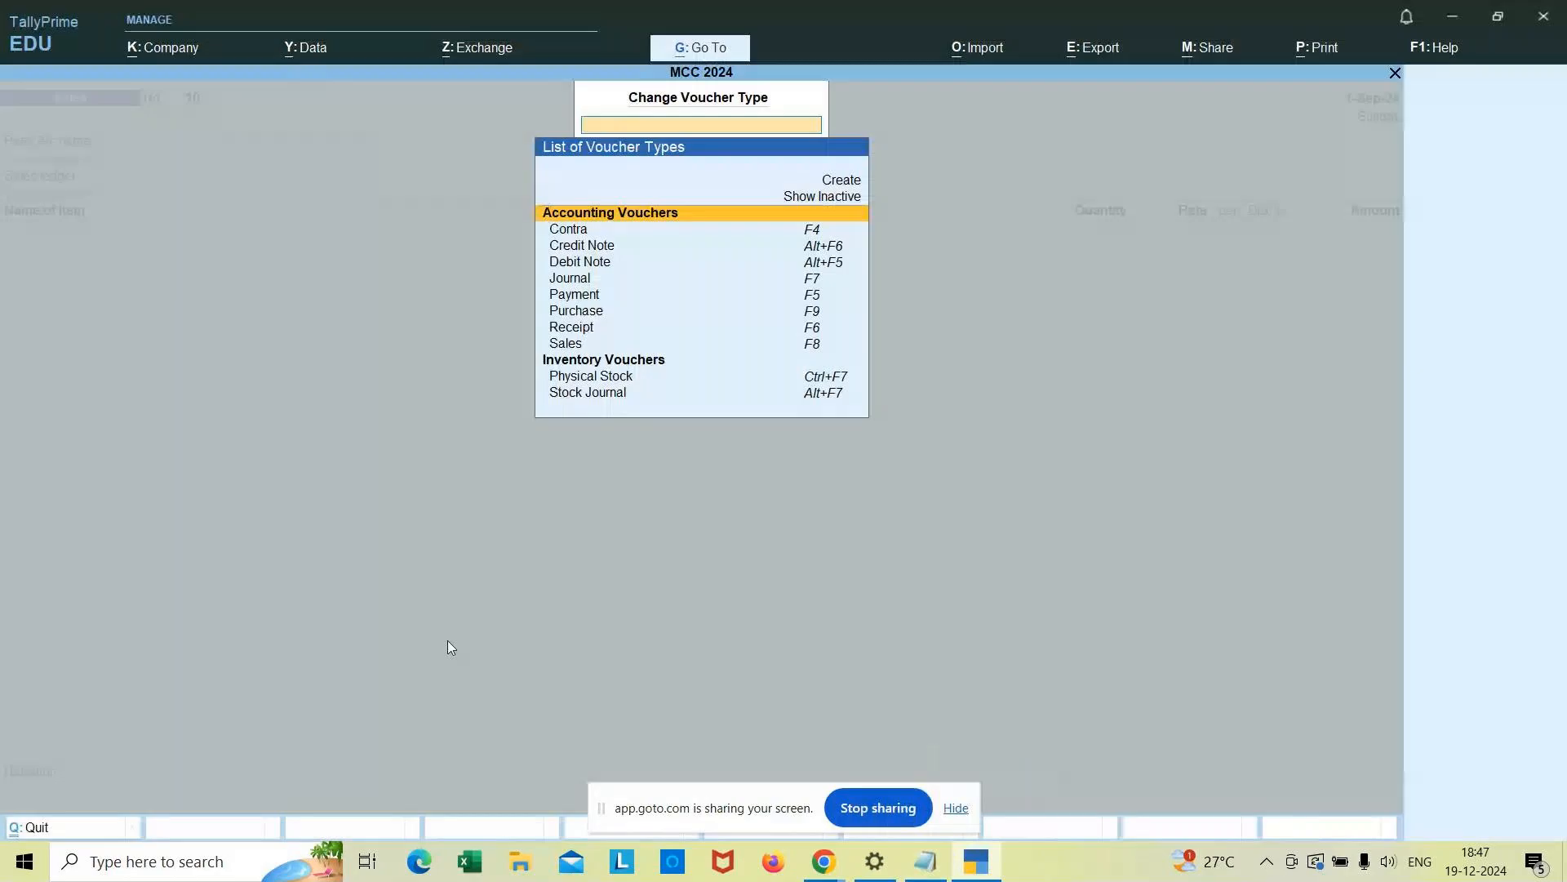
pyautogui.press('Escape')
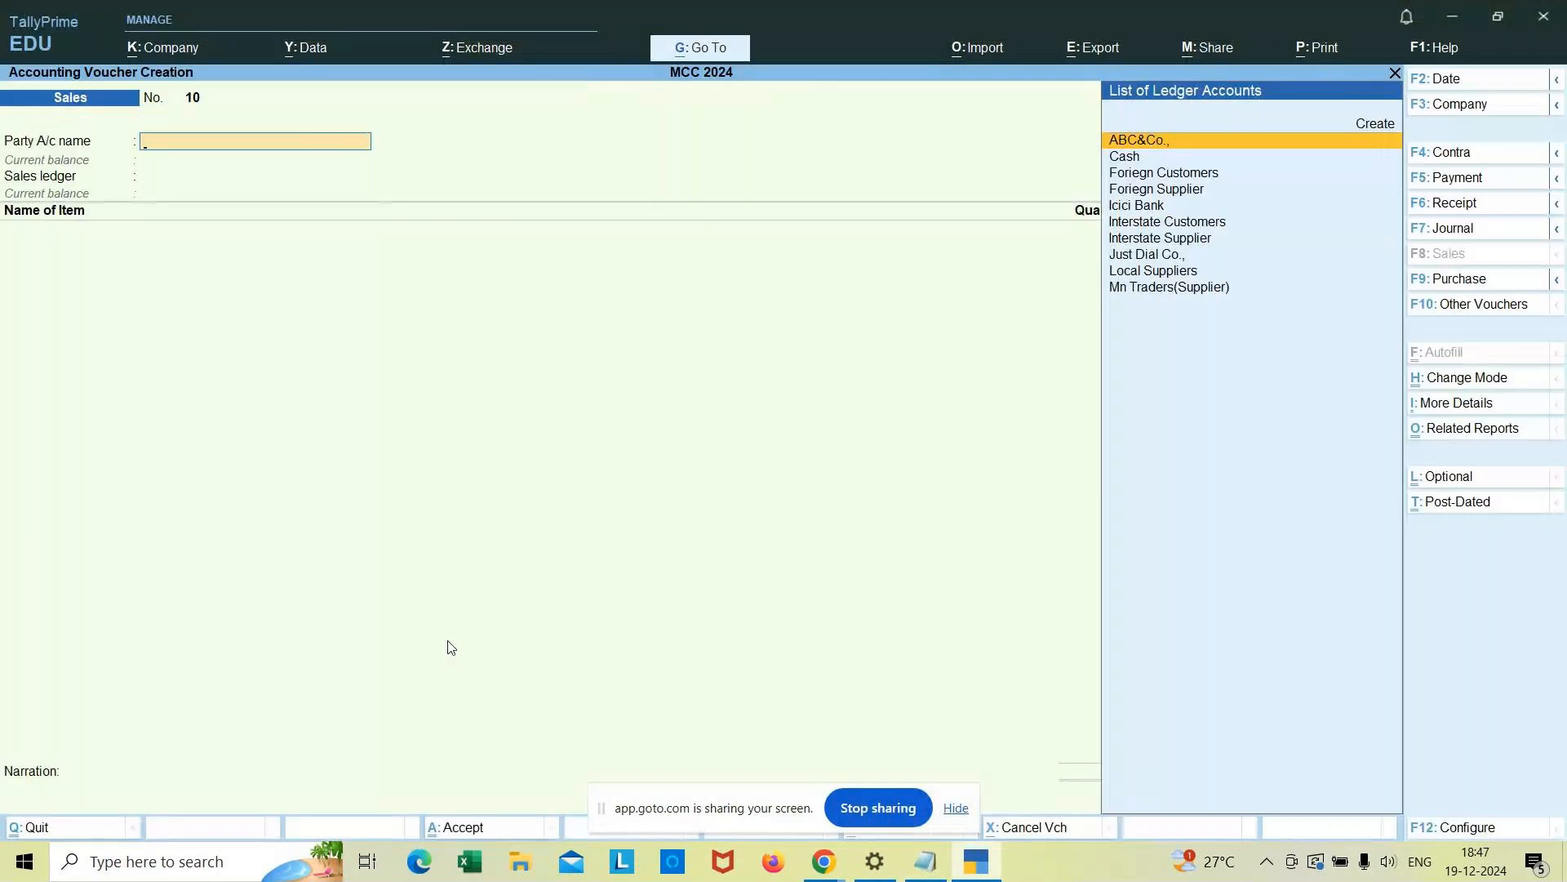
pyautogui.press('Escape')
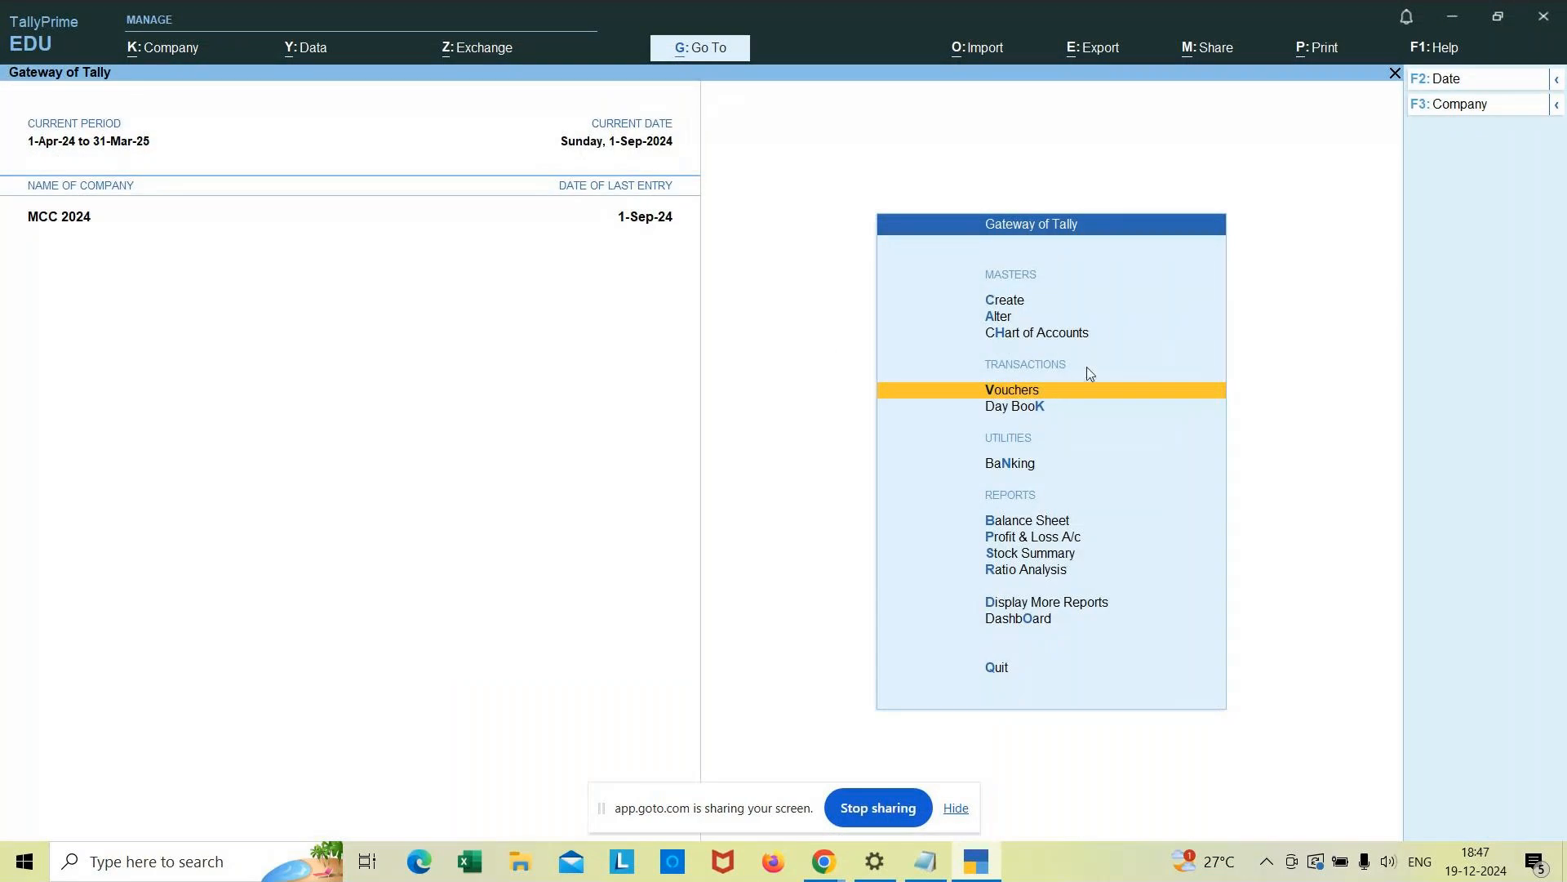
pyautogui.click(1062, 390)
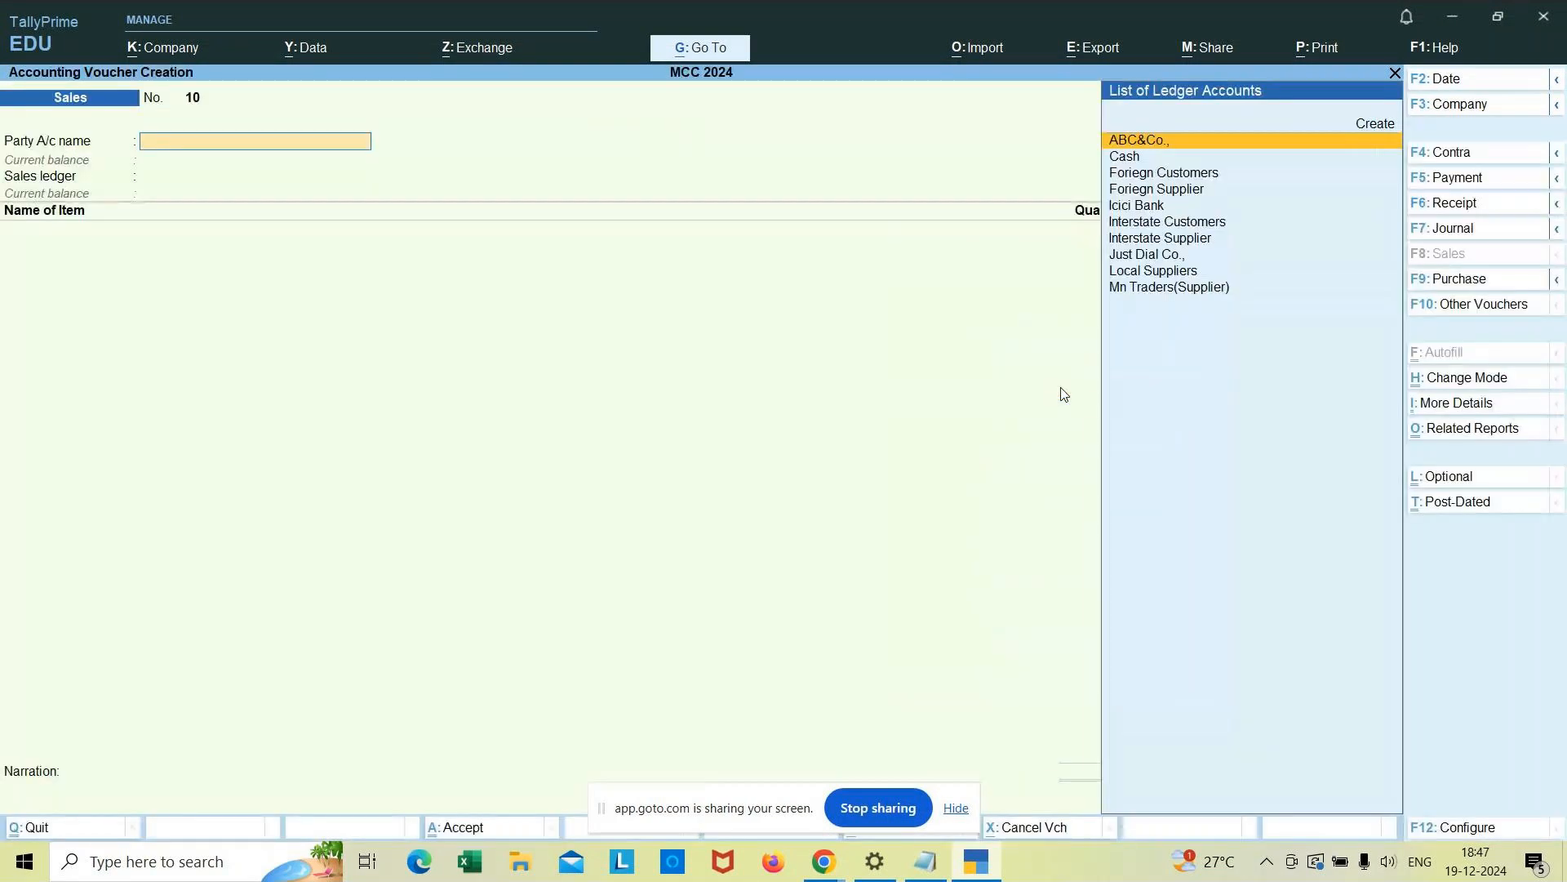
pyautogui.click(1485, 308)
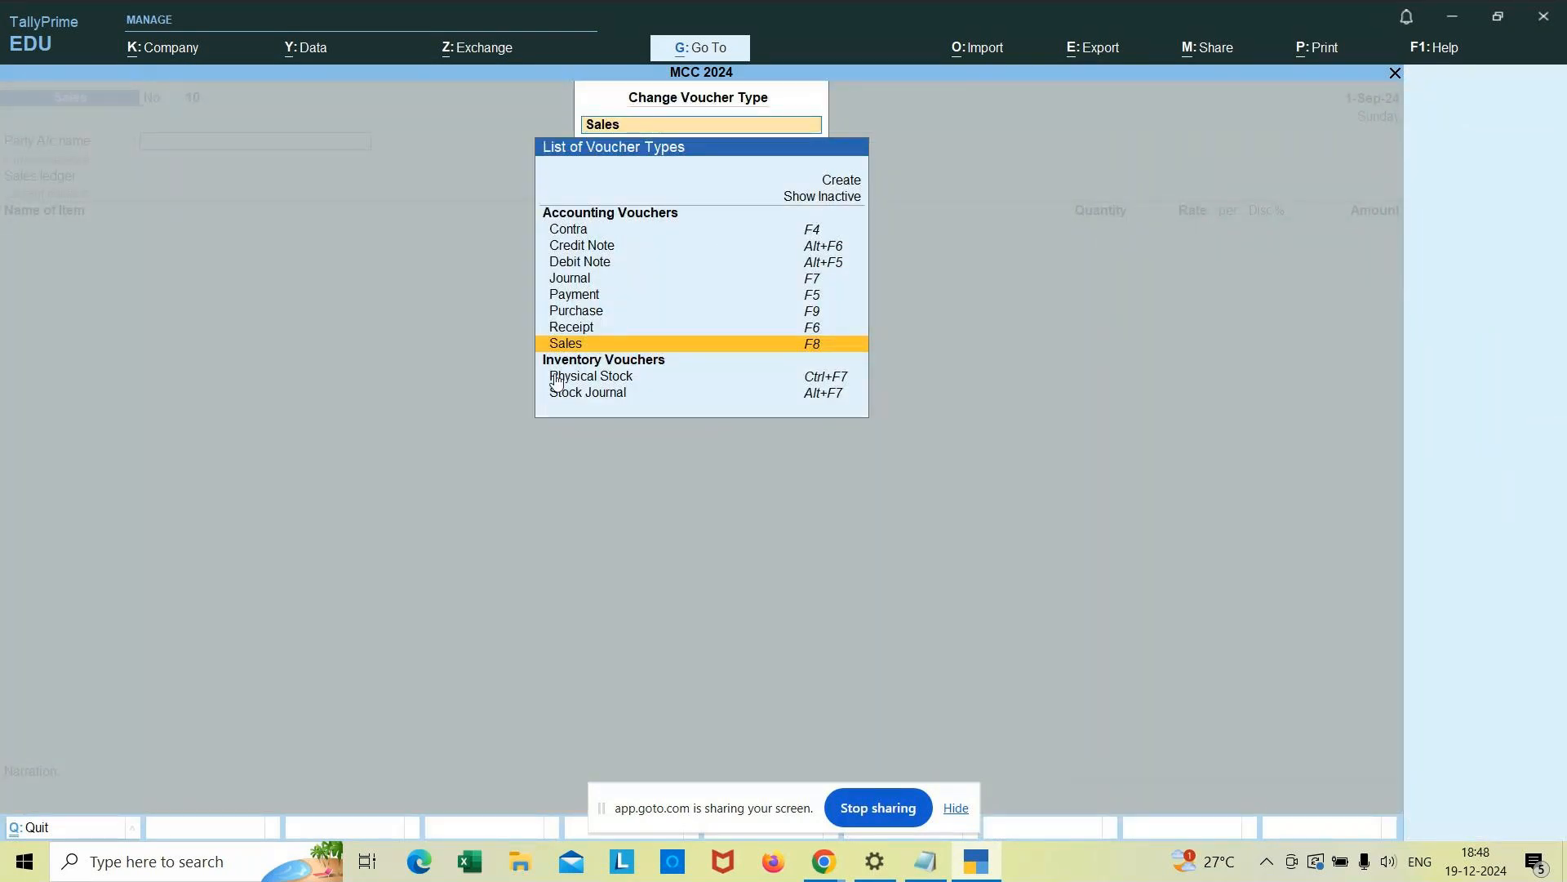
pyautogui.click(613, 394)
pyautogui.click(613, 395)
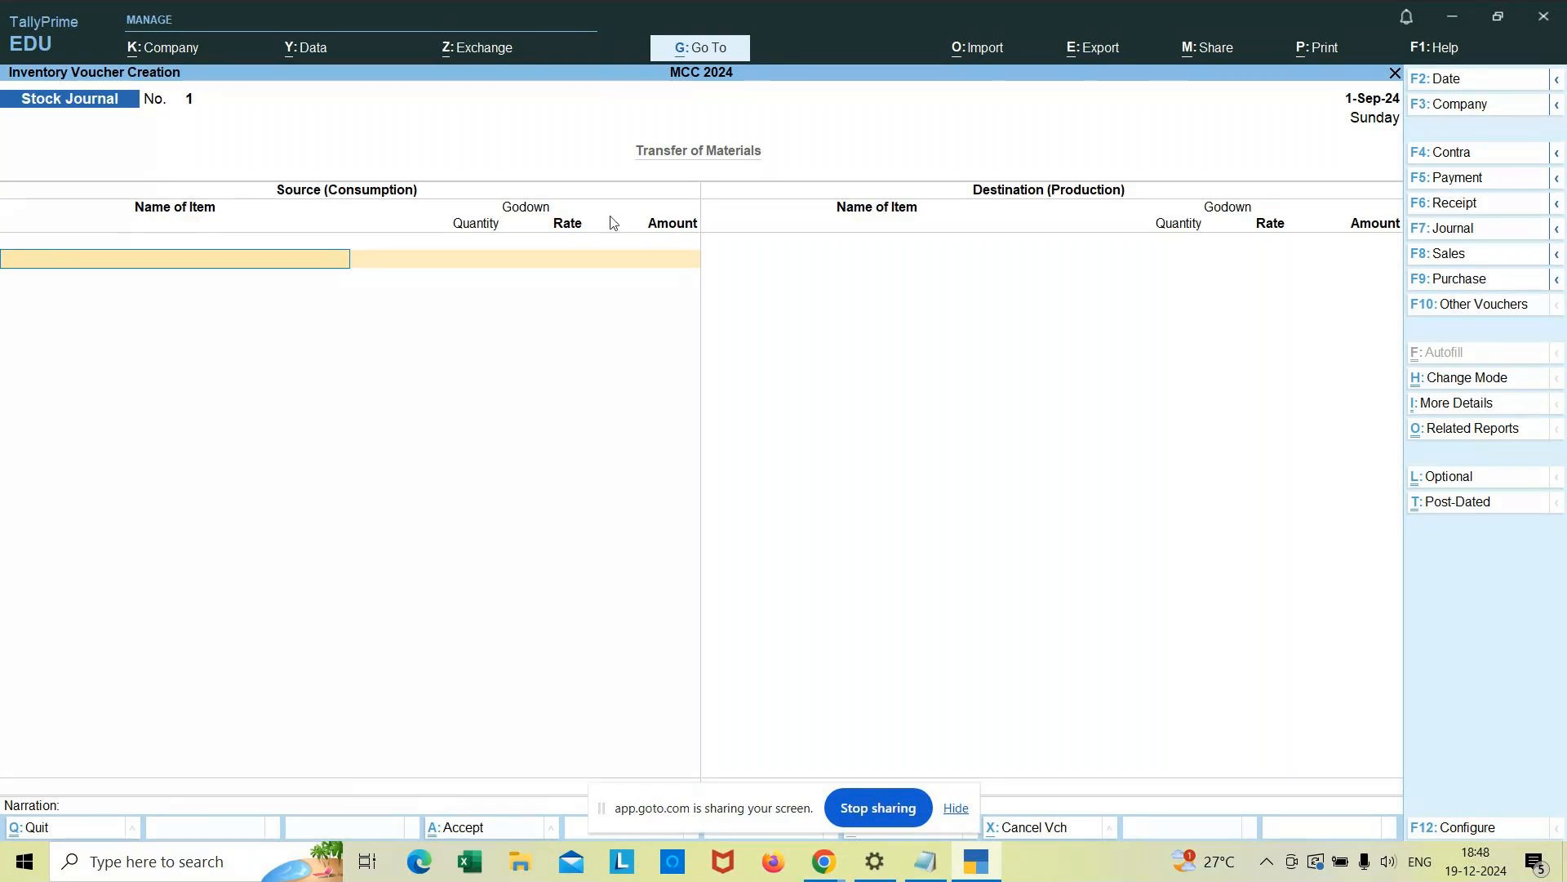
# Step: Enter Classmate Notebook as the source item from Godown2 with a quantity of 50 nos, accepting the offered rate and amount
pyautogui.write('C')
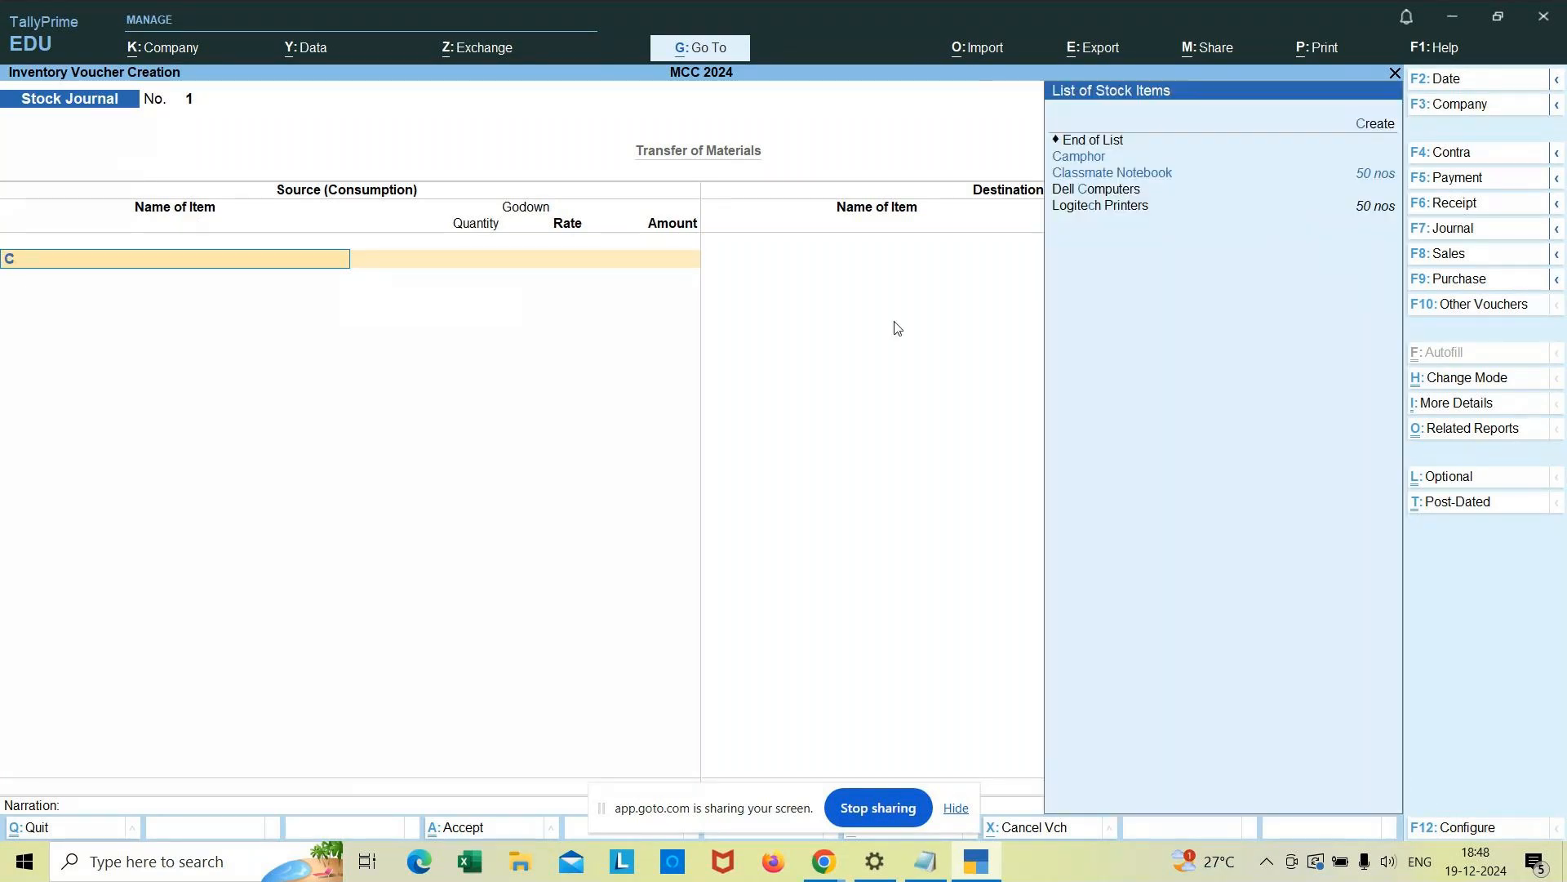
pyautogui.click(1154, 182)
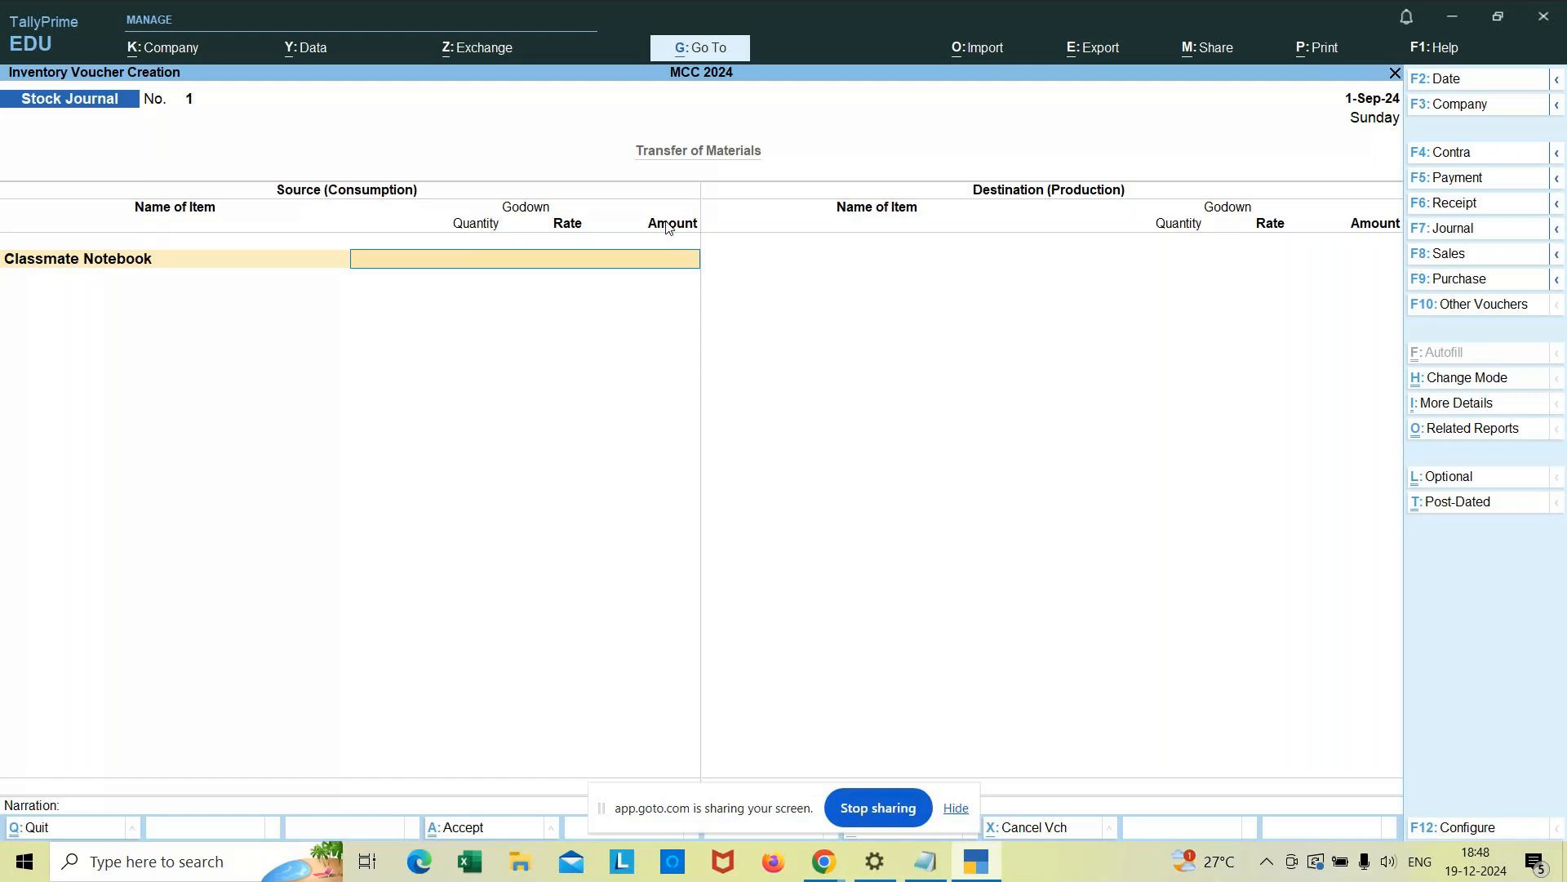
pyautogui.press('space')
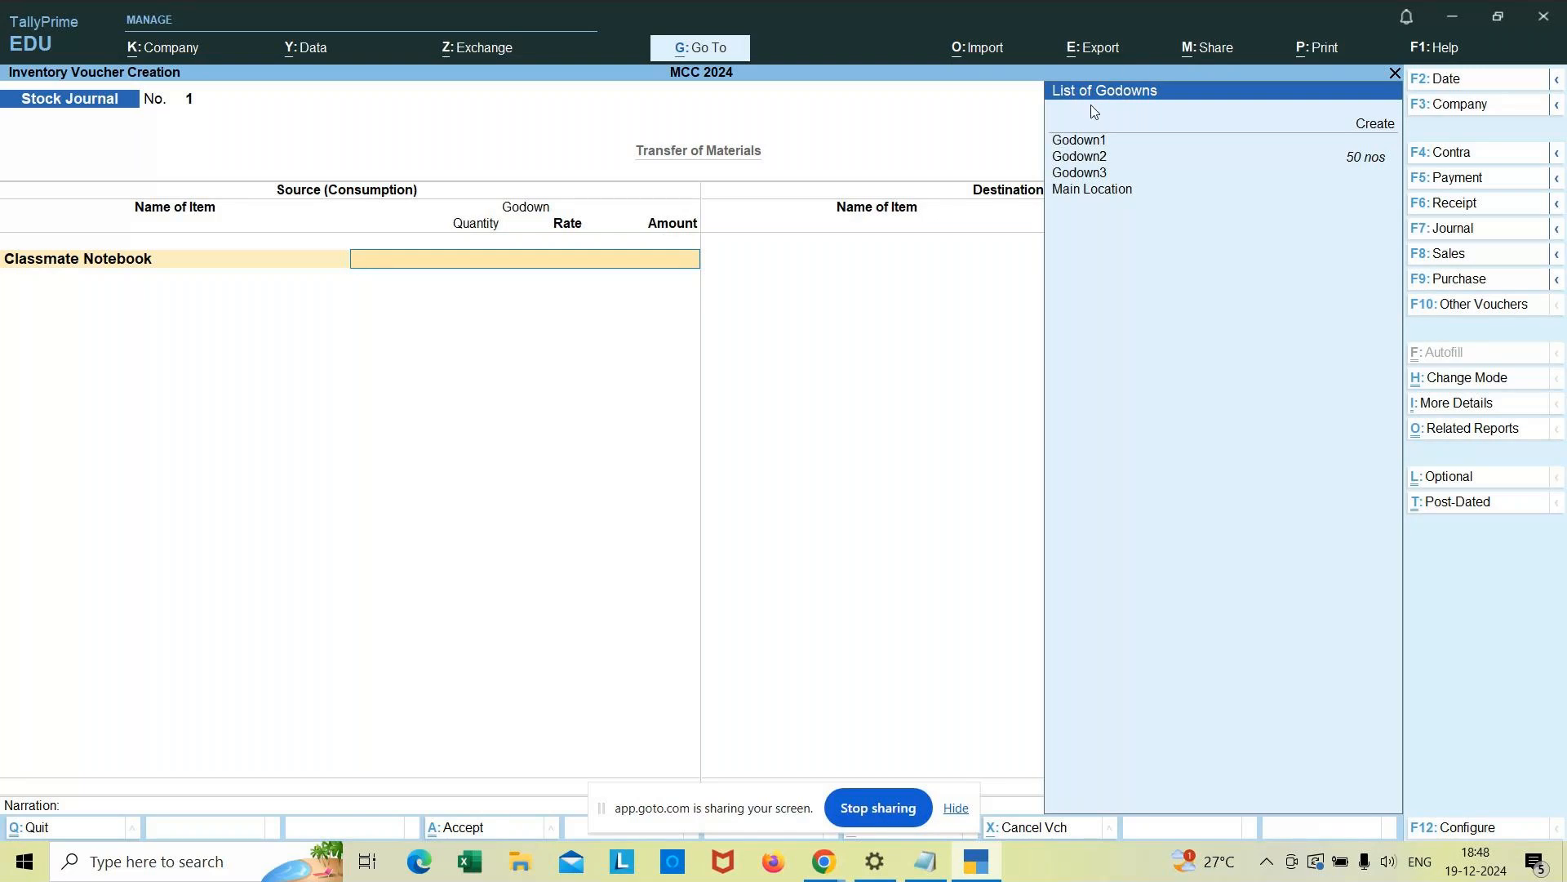
pyautogui.click(1359, 162)
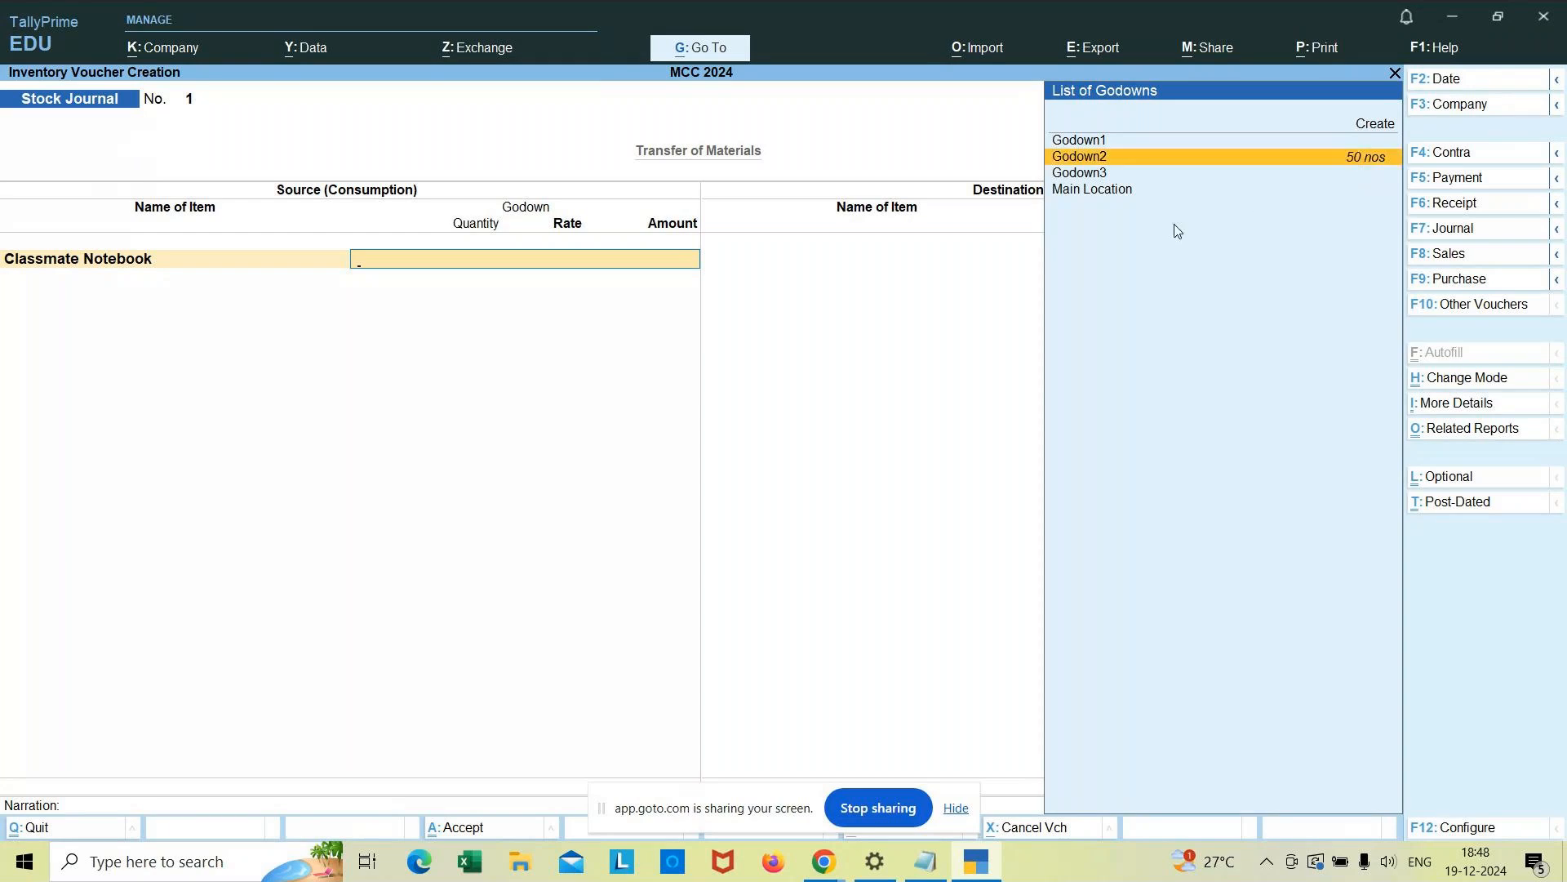
pyautogui.press('Return')
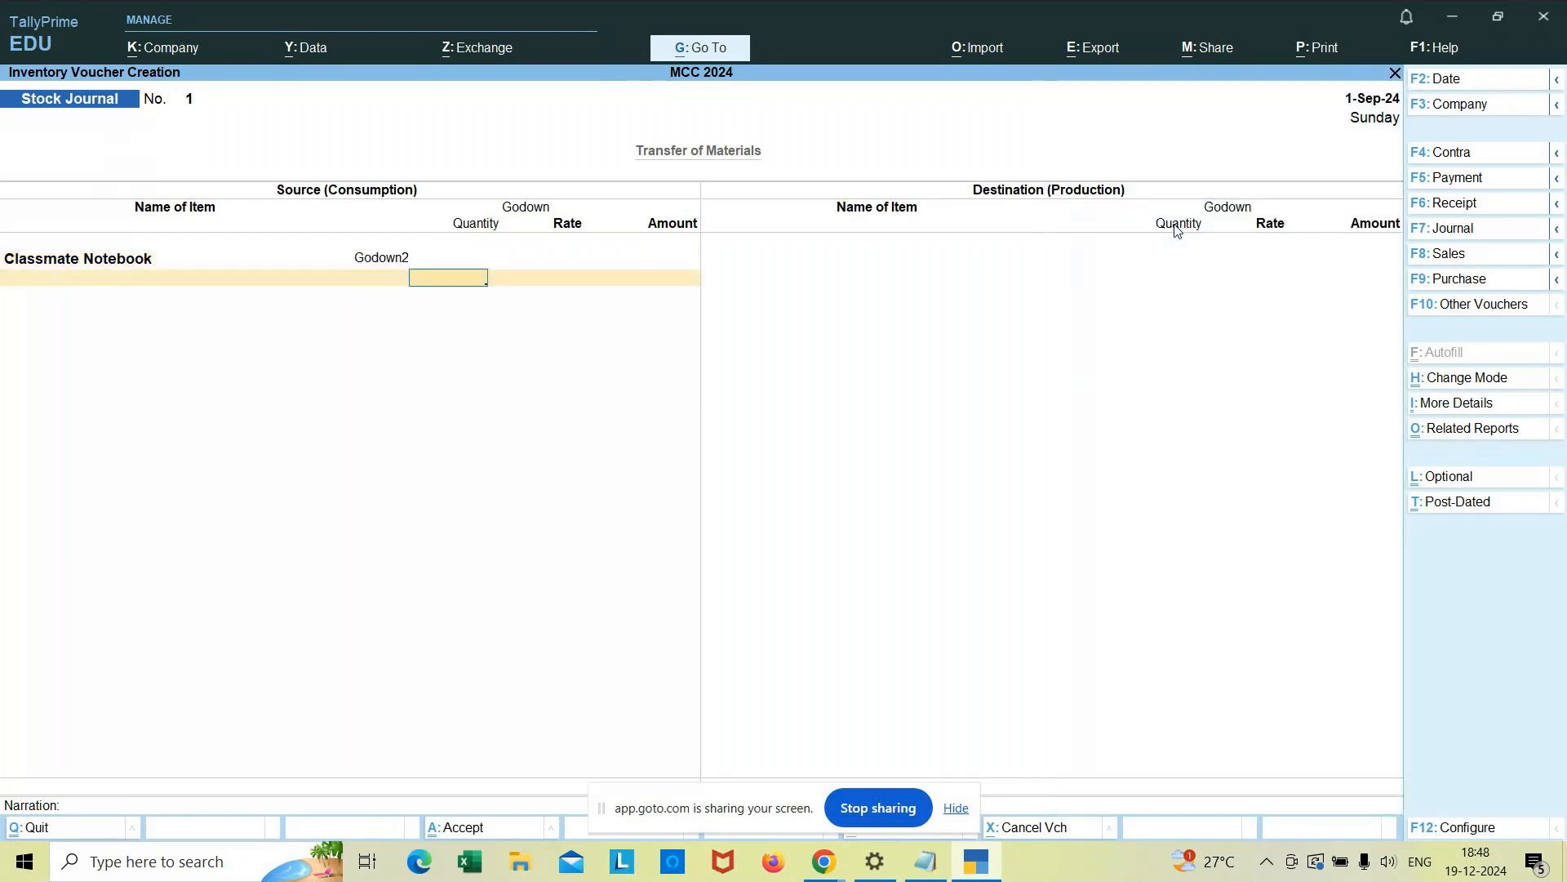
pyautogui.write('50')
pyautogui.press('Return')
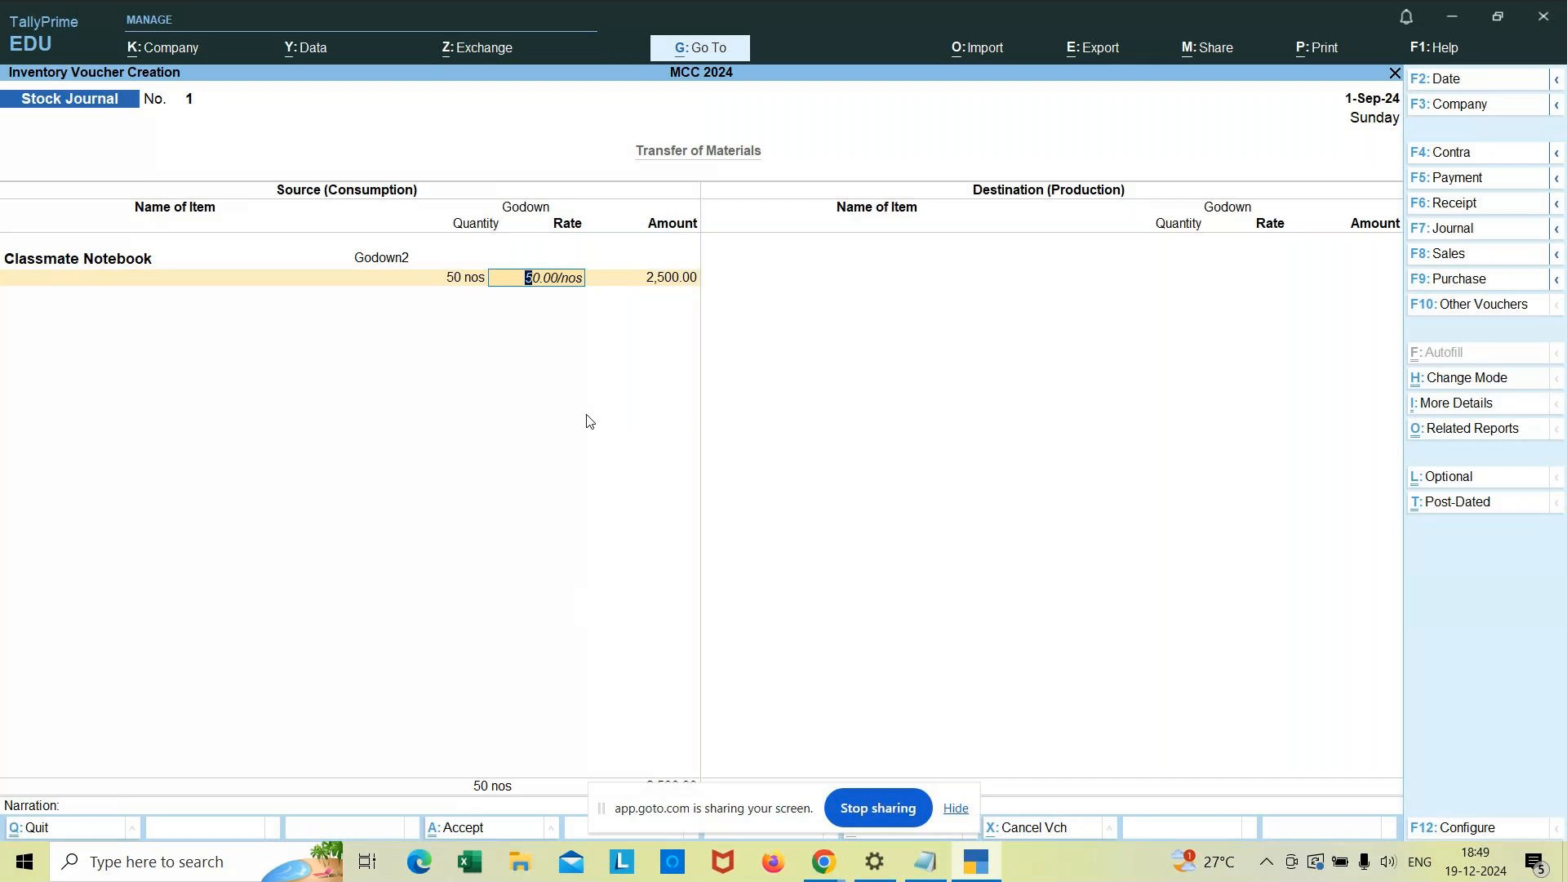
pyautogui.press('Return')
pyautogui.press('Return')
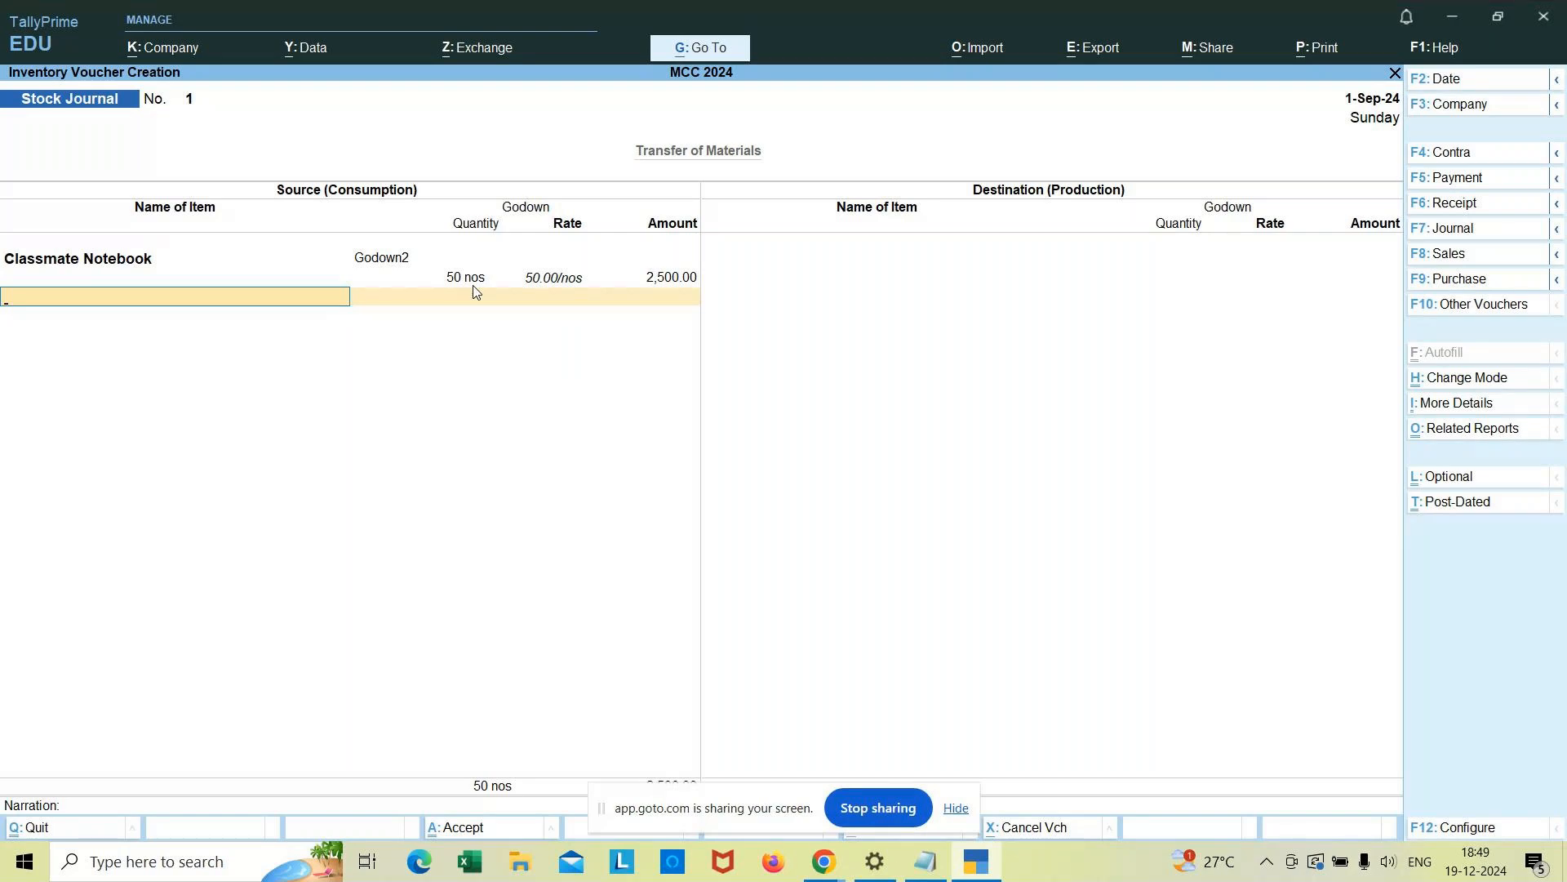
# Step: Leave the stock journal voucher and show the Day Book for the period 1-4-2024 to 1-9-2024
pyautogui.press('Escape')
pyautogui.press('Down')
pyautogui.press('Return')
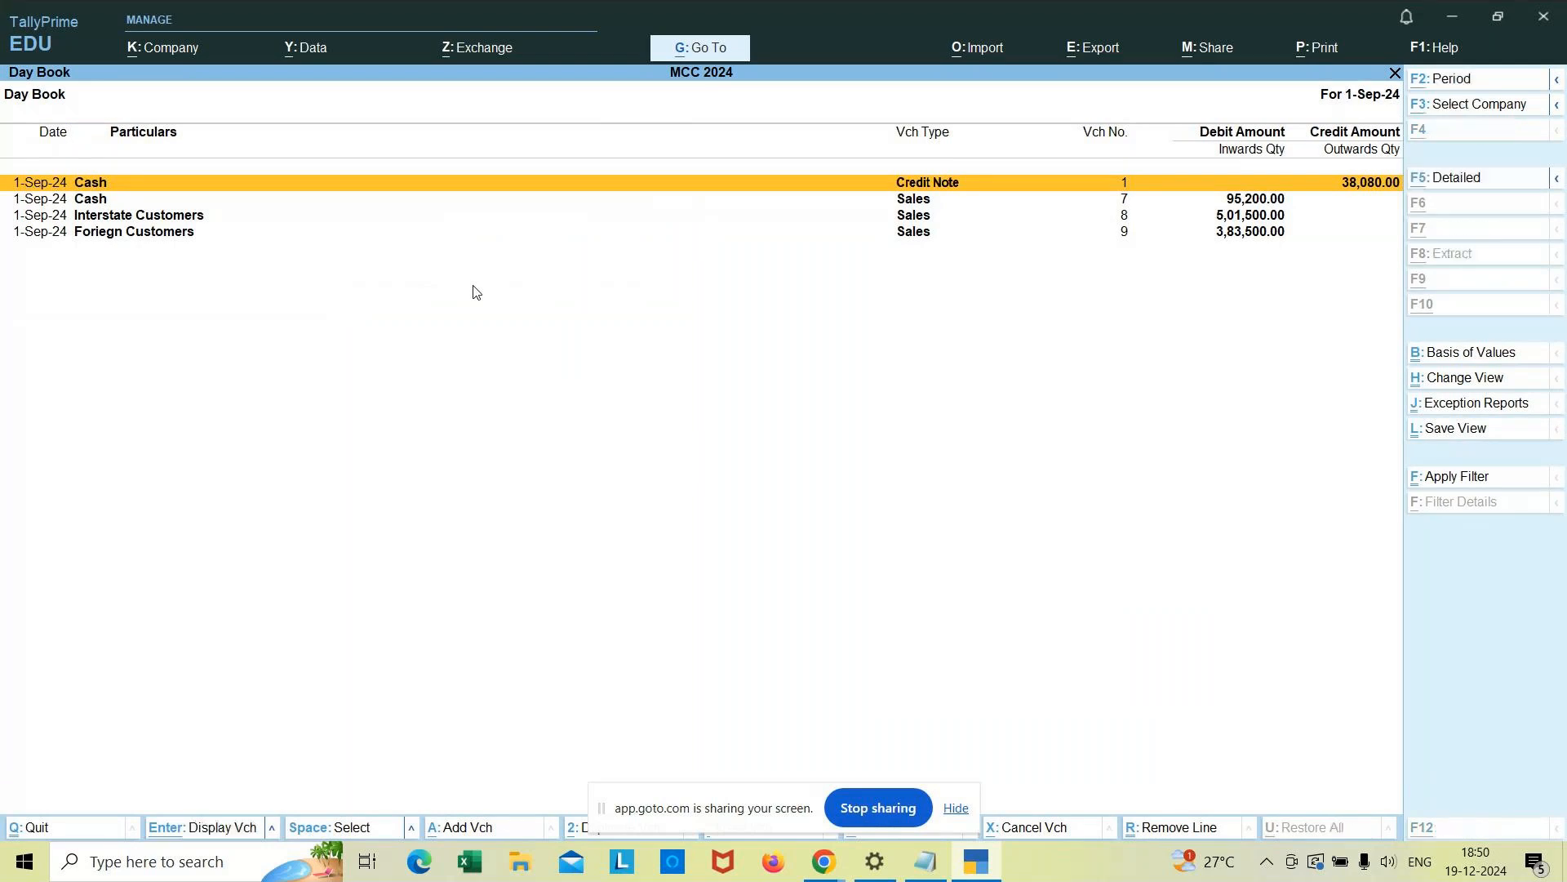
pyautogui.hotkey('alt', 'F2')
pyautogui.write('1-4')
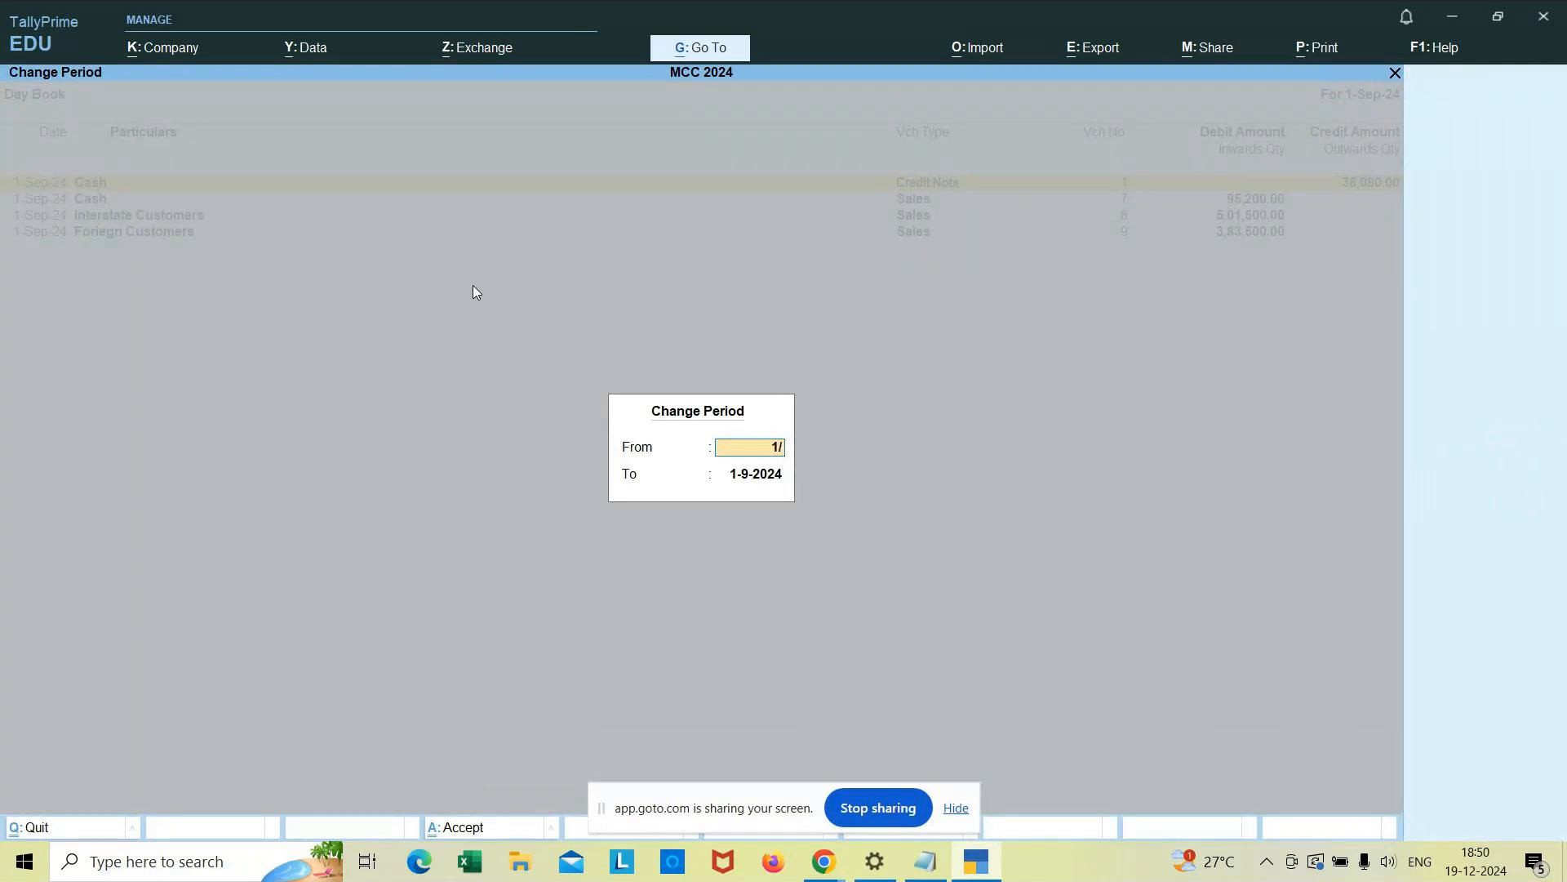
pyautogui.press('Return')
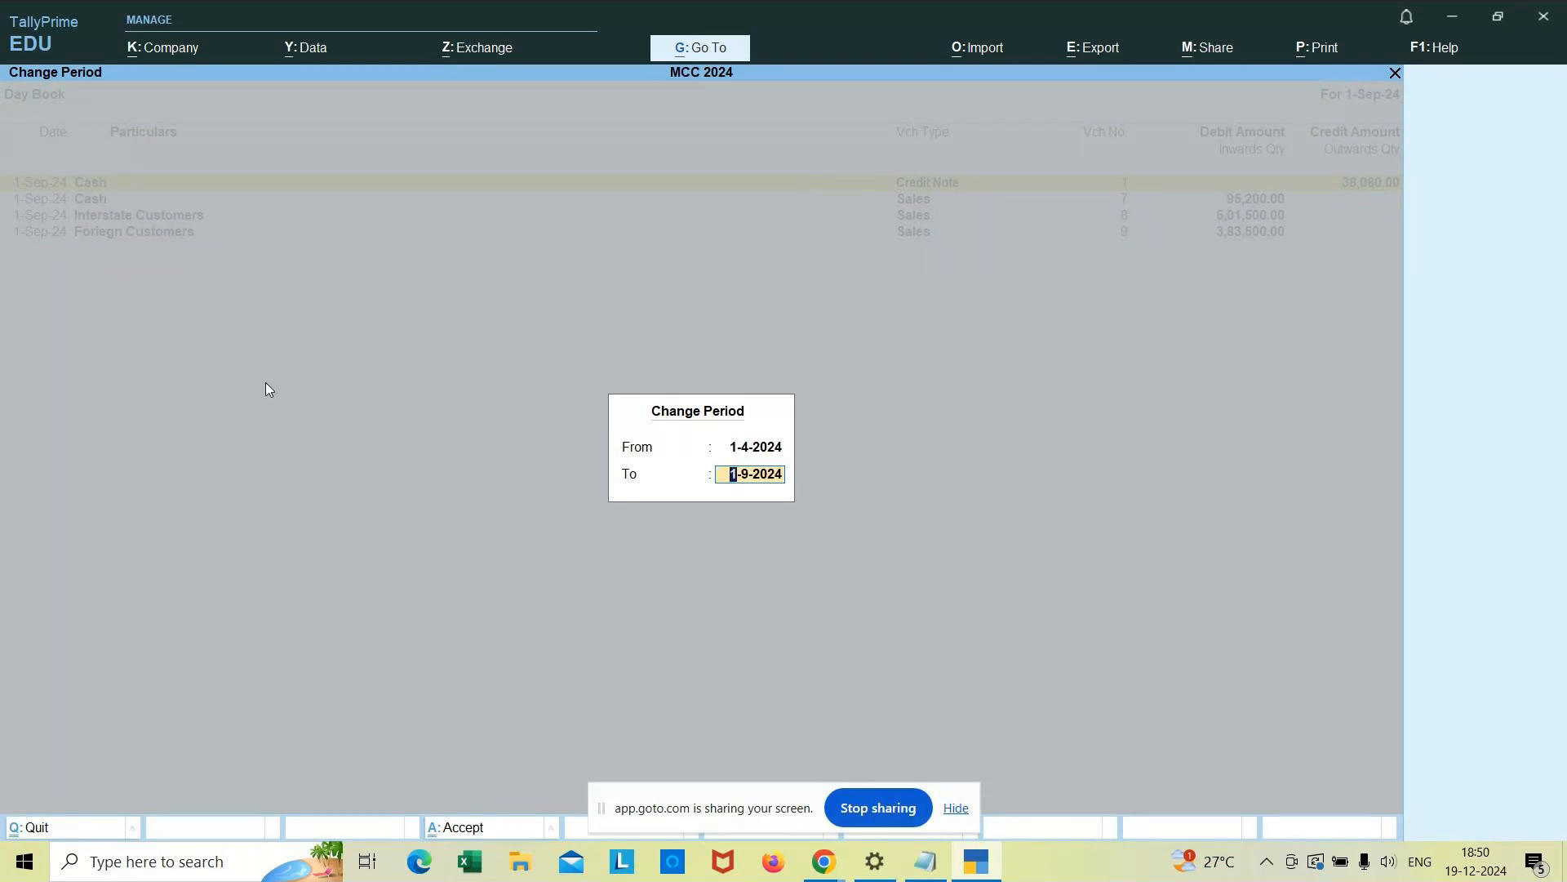
pyautogui.press('Return')
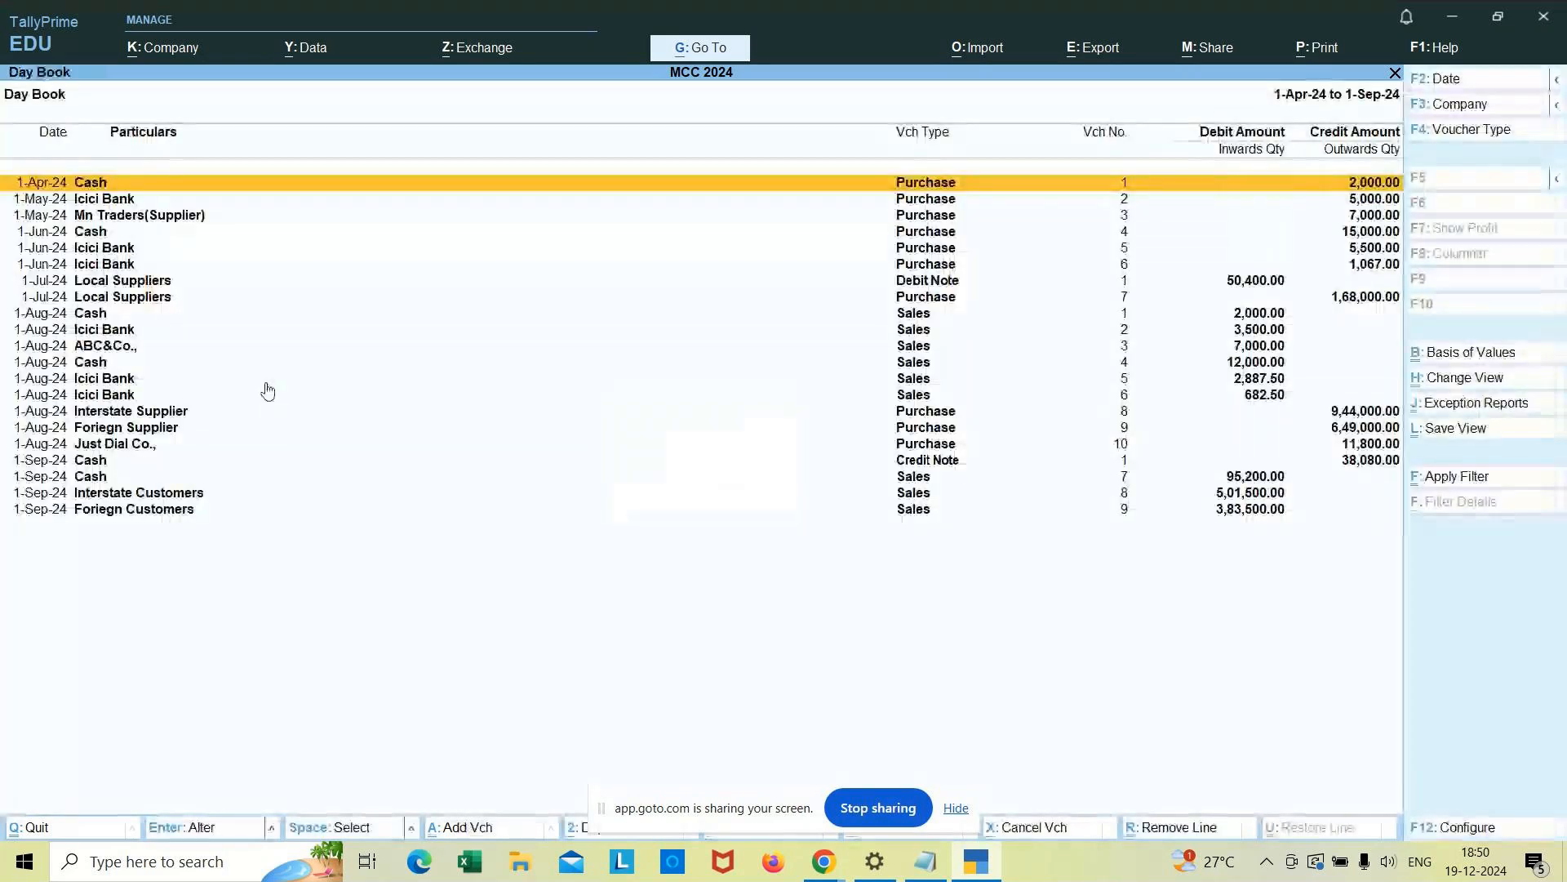
# Step: Find the 1-Aug-24 Icici Bank sales voucher no. 5 in the Day Book and open it to examine its details
pyautogui.press('Down')
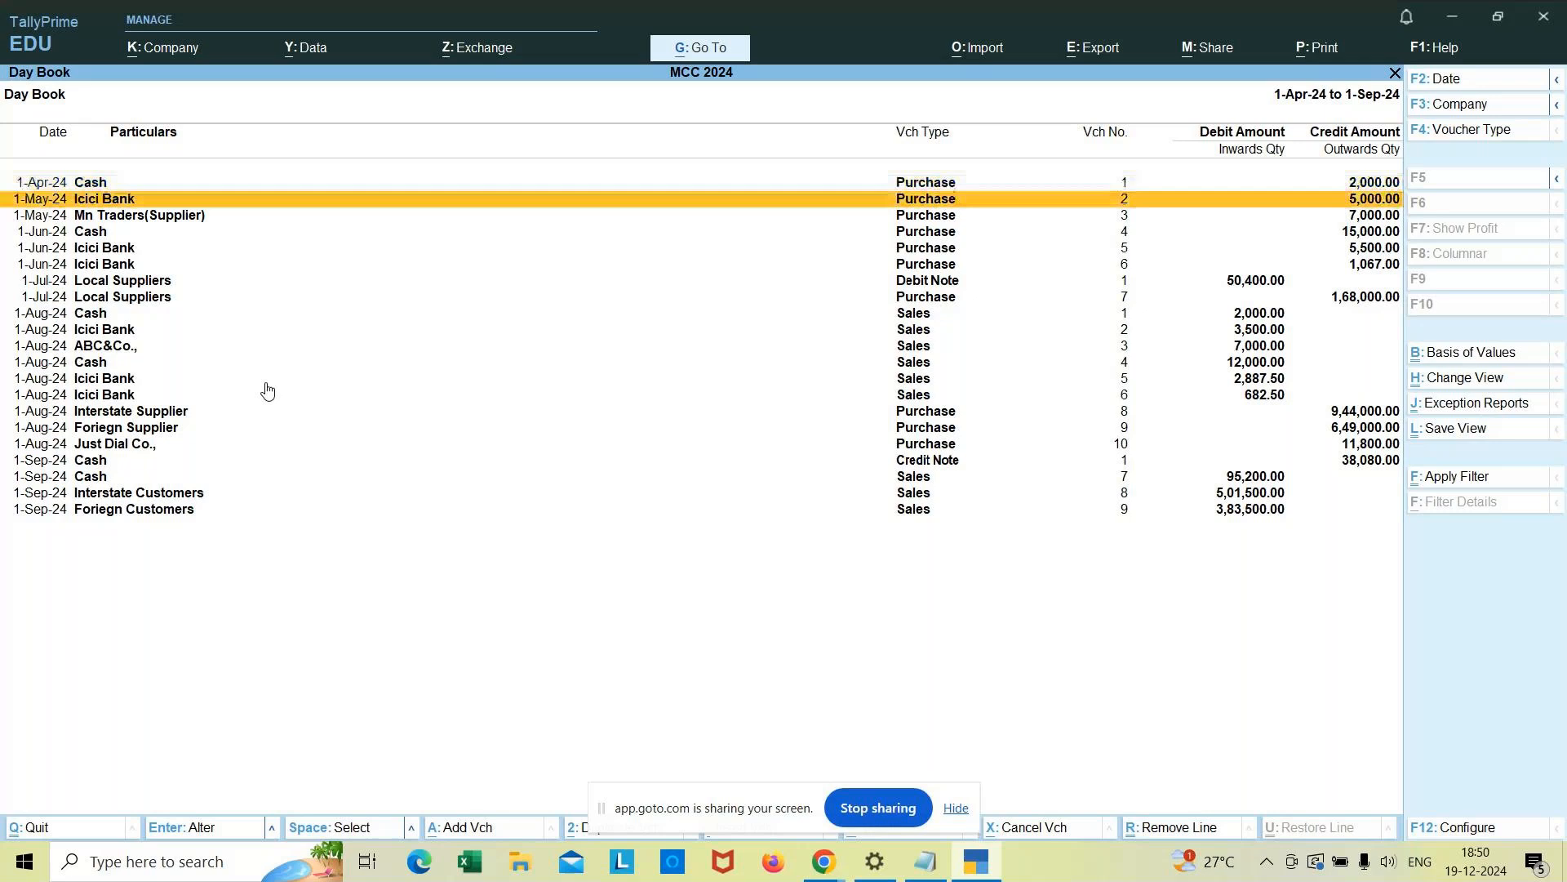
pyautogui.press('Down')
pyautogui.press('Down')
pyautogui.press('Down')
pyautogui.press('Down')
pyautogui.press('Down')
pyautogui.press('Down')
pyautogui.press('Down')
pyautogui.press('Down')
pyautogui.press('Down')
pyautogui.press('Down')
pyautogui.press('Down')
pyautogui.press('Down')
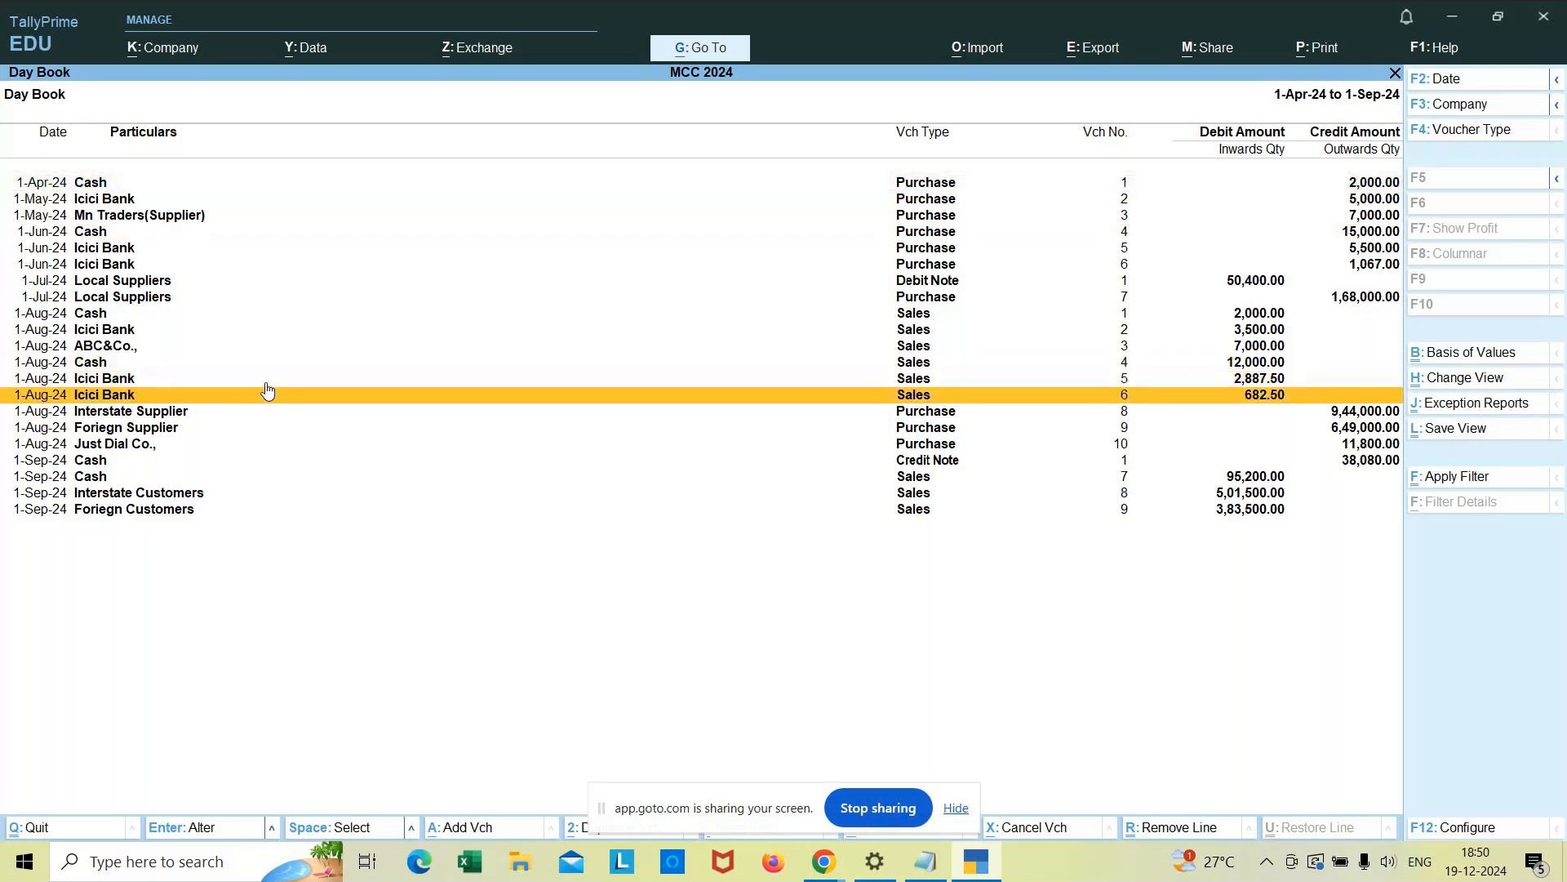
pyautogui.press('Up')
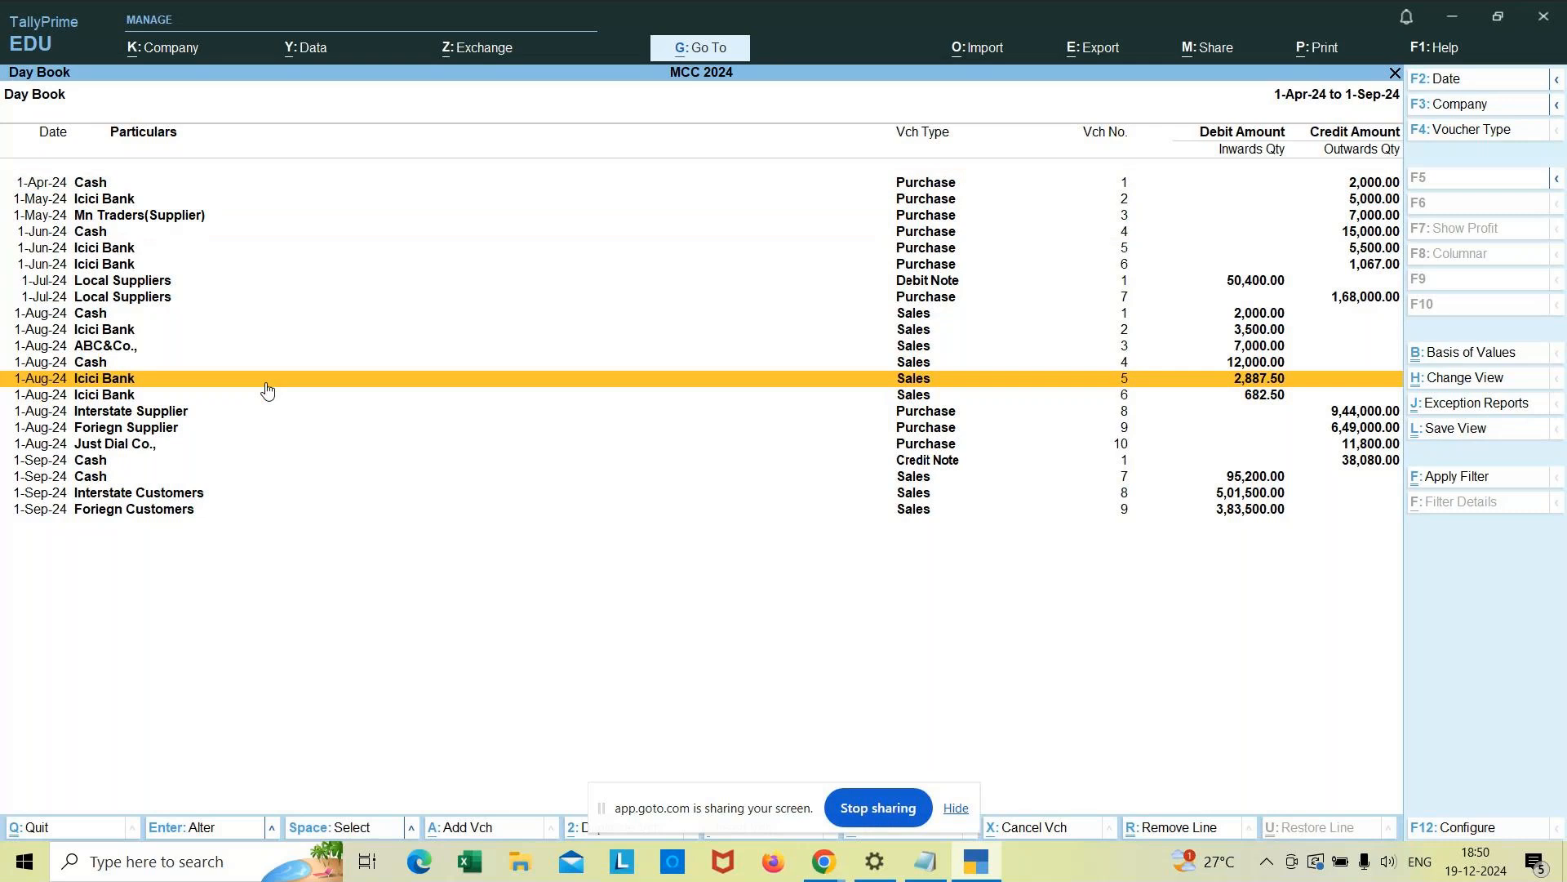
pyautogui.press('Return')
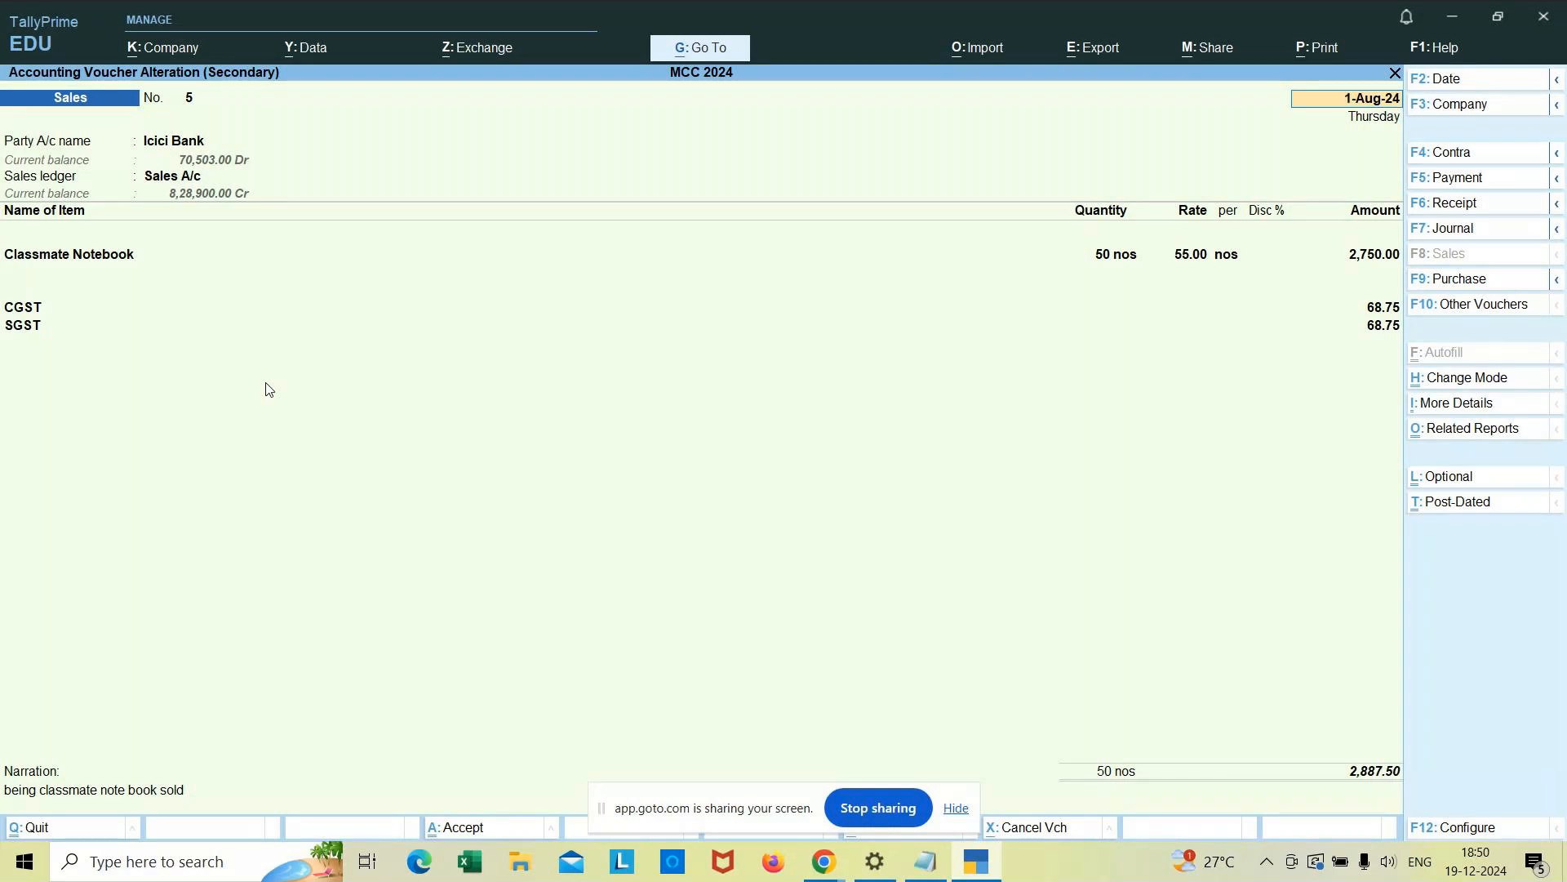
# Step: Switch to the GoTo Meeting window in Chrome and show the list of participants
pyautogui.click(825, 863)
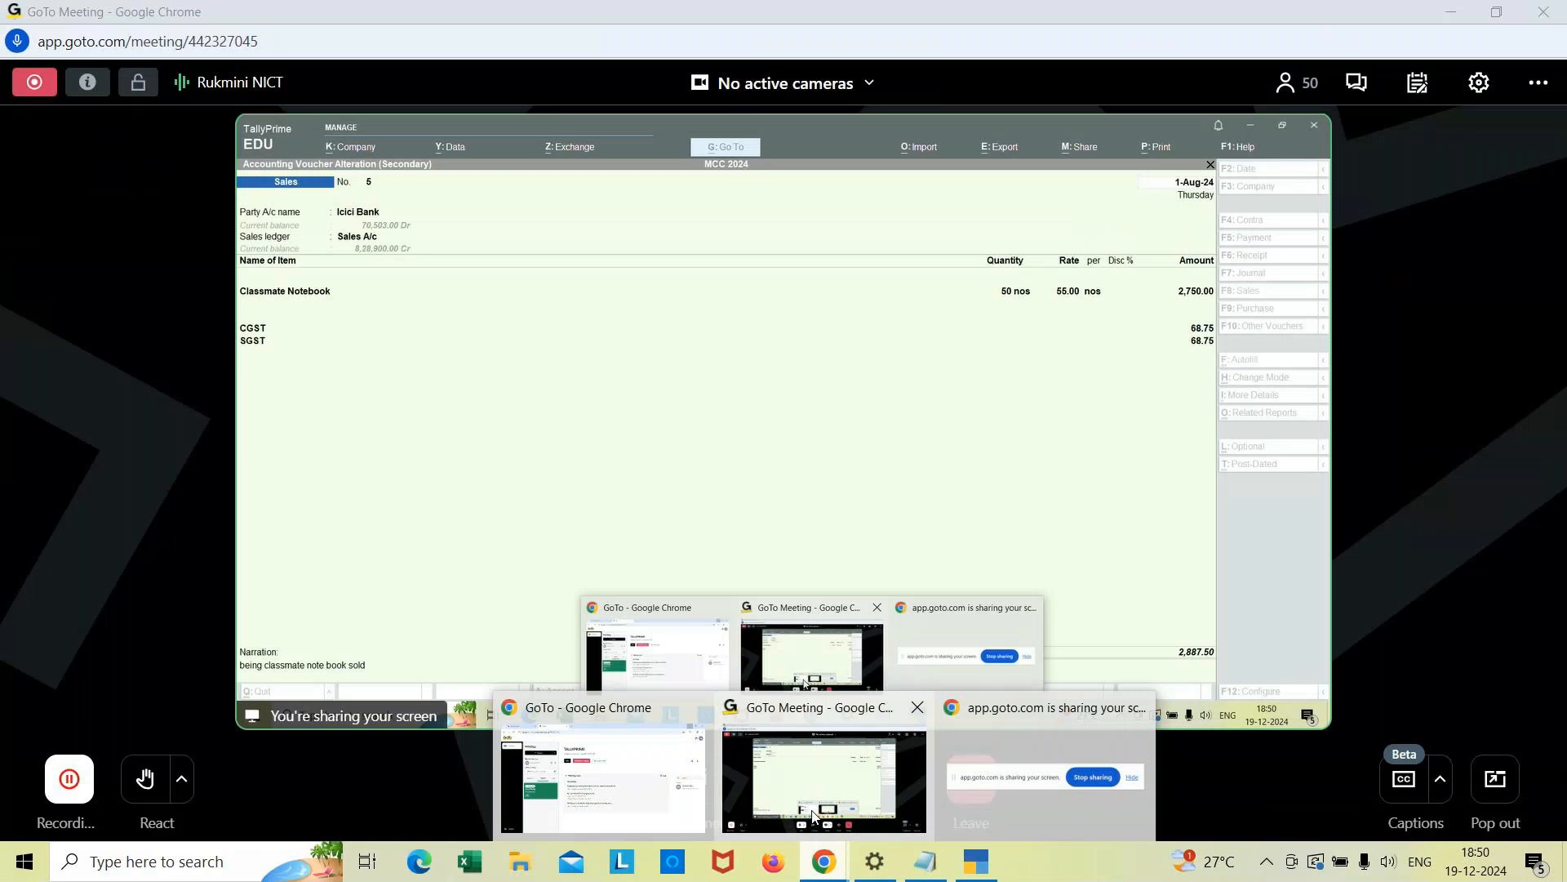
pyautogui.click(814, 816)
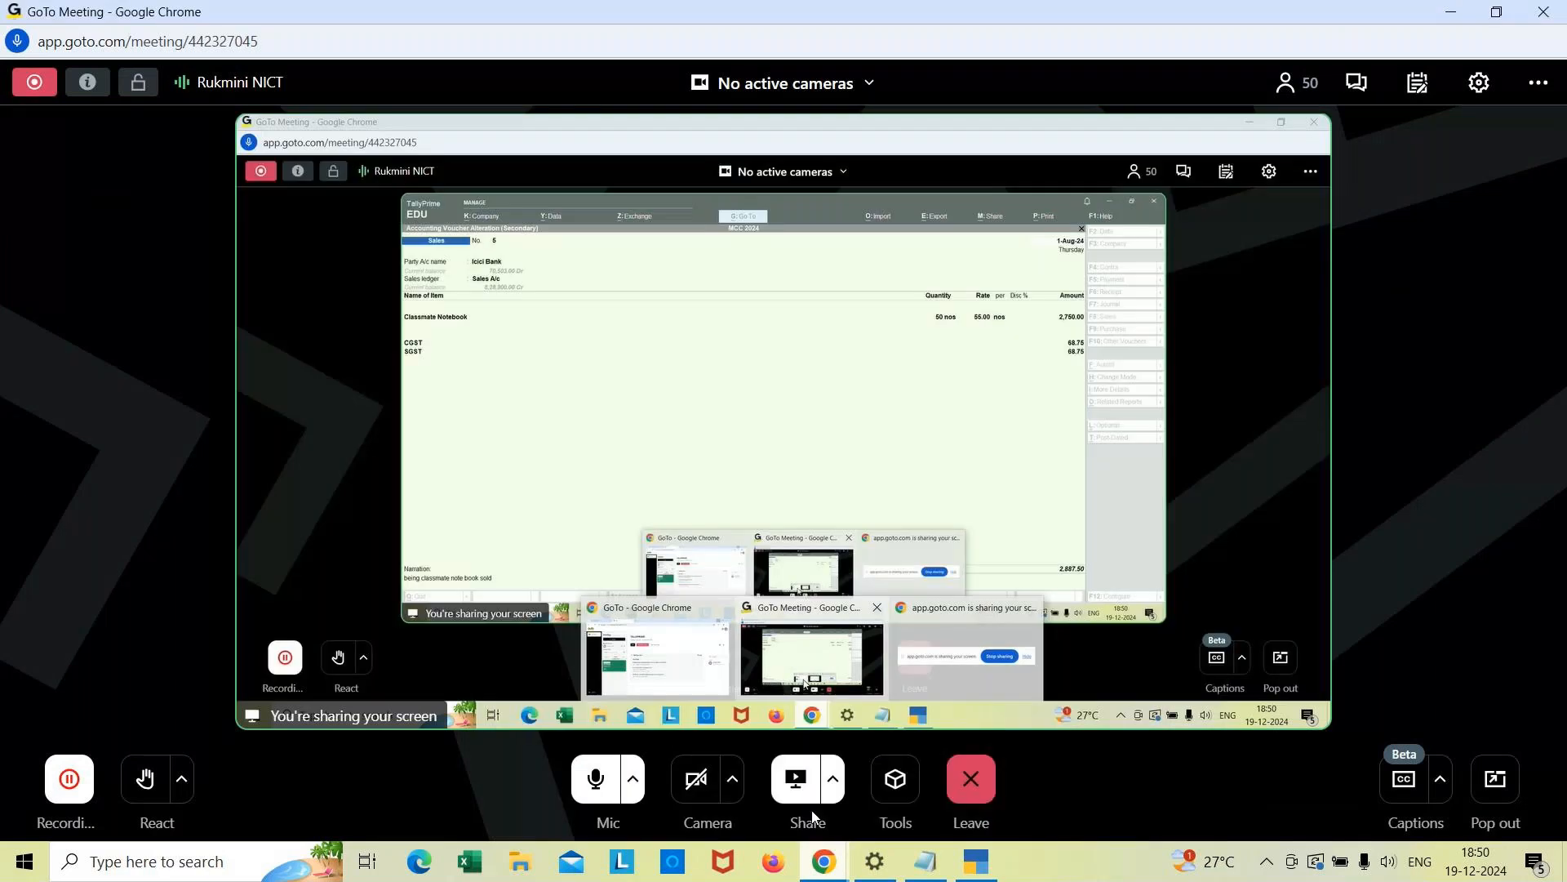
pyautogui.click(1311, 85)
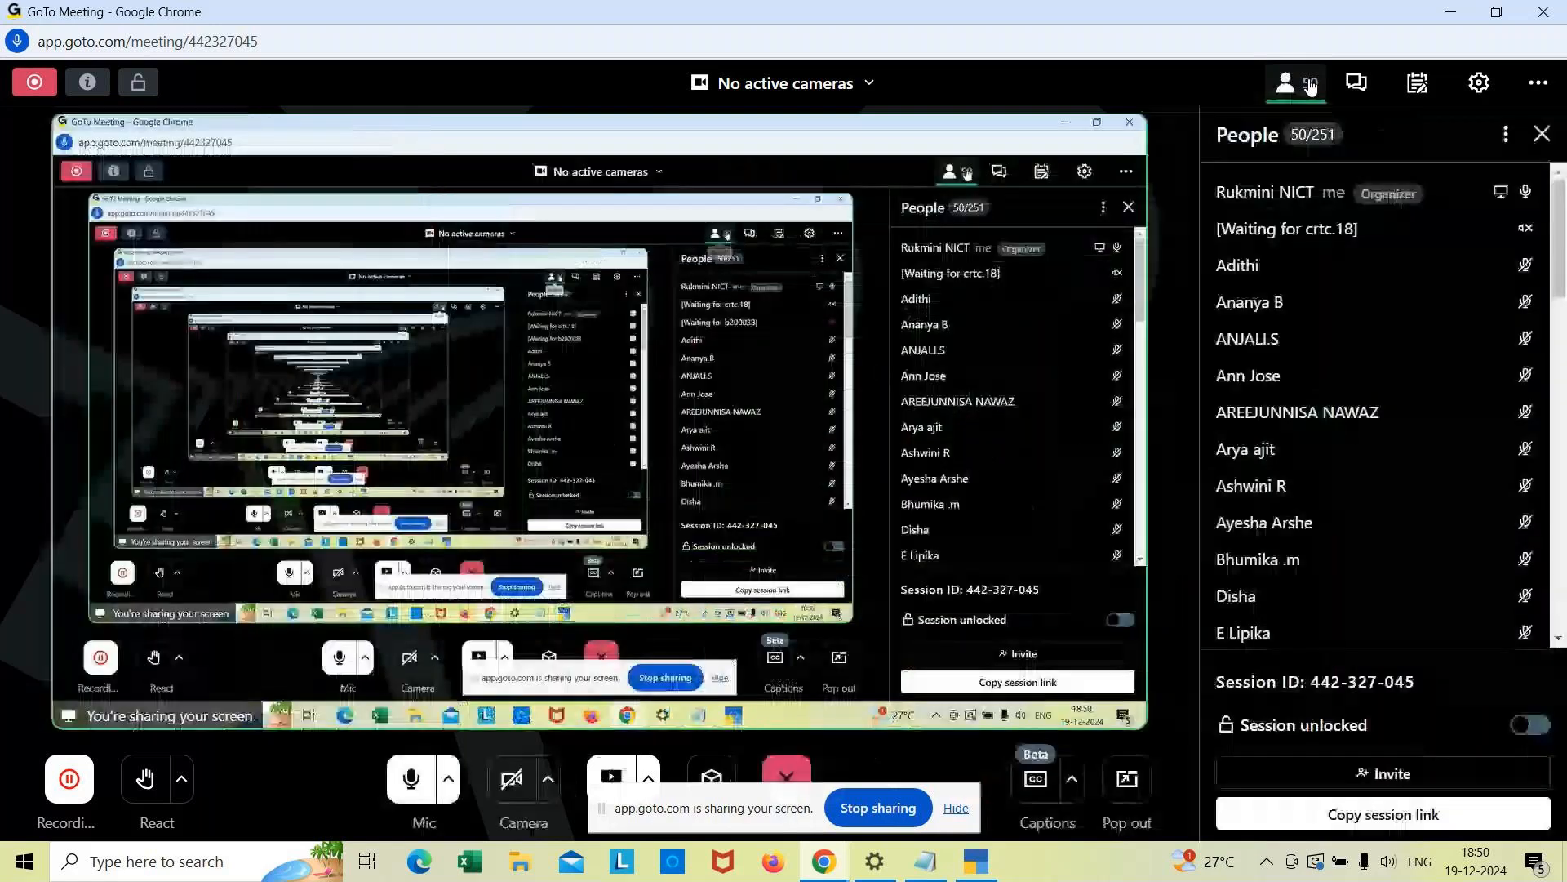
# Step: Switch back to TallyPrime and leave the sales voucher and the Day Book, returning to the Gateway of Tally
pyautogui.click(966, 866)
pyautogui.press('Escape')
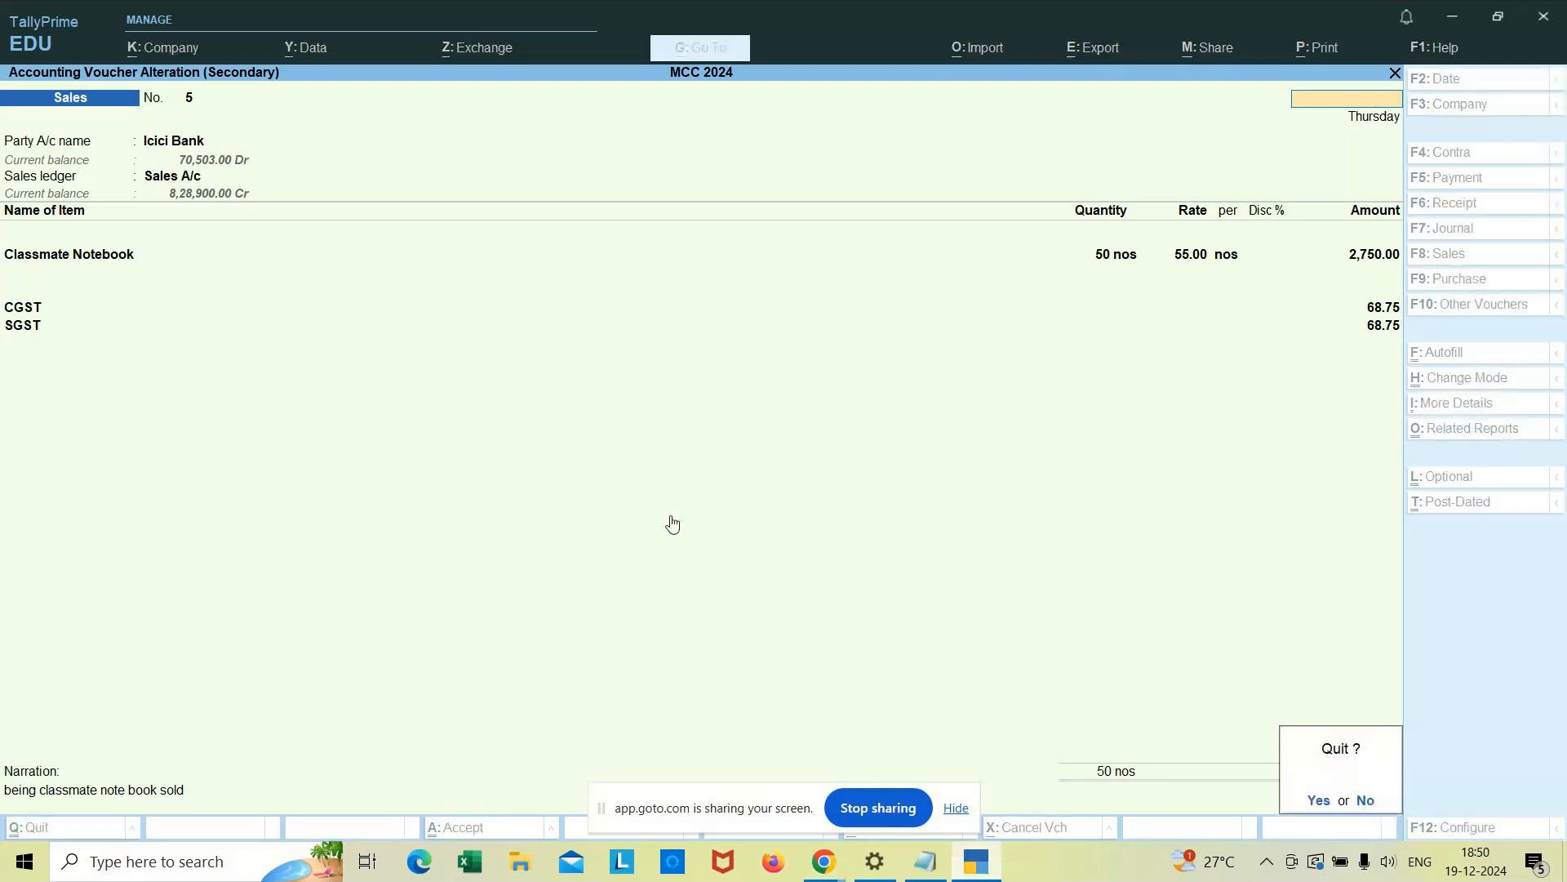
pyautogui.press('Return')
pyautogui.press('Escape')
pyautogui.press('Escape')
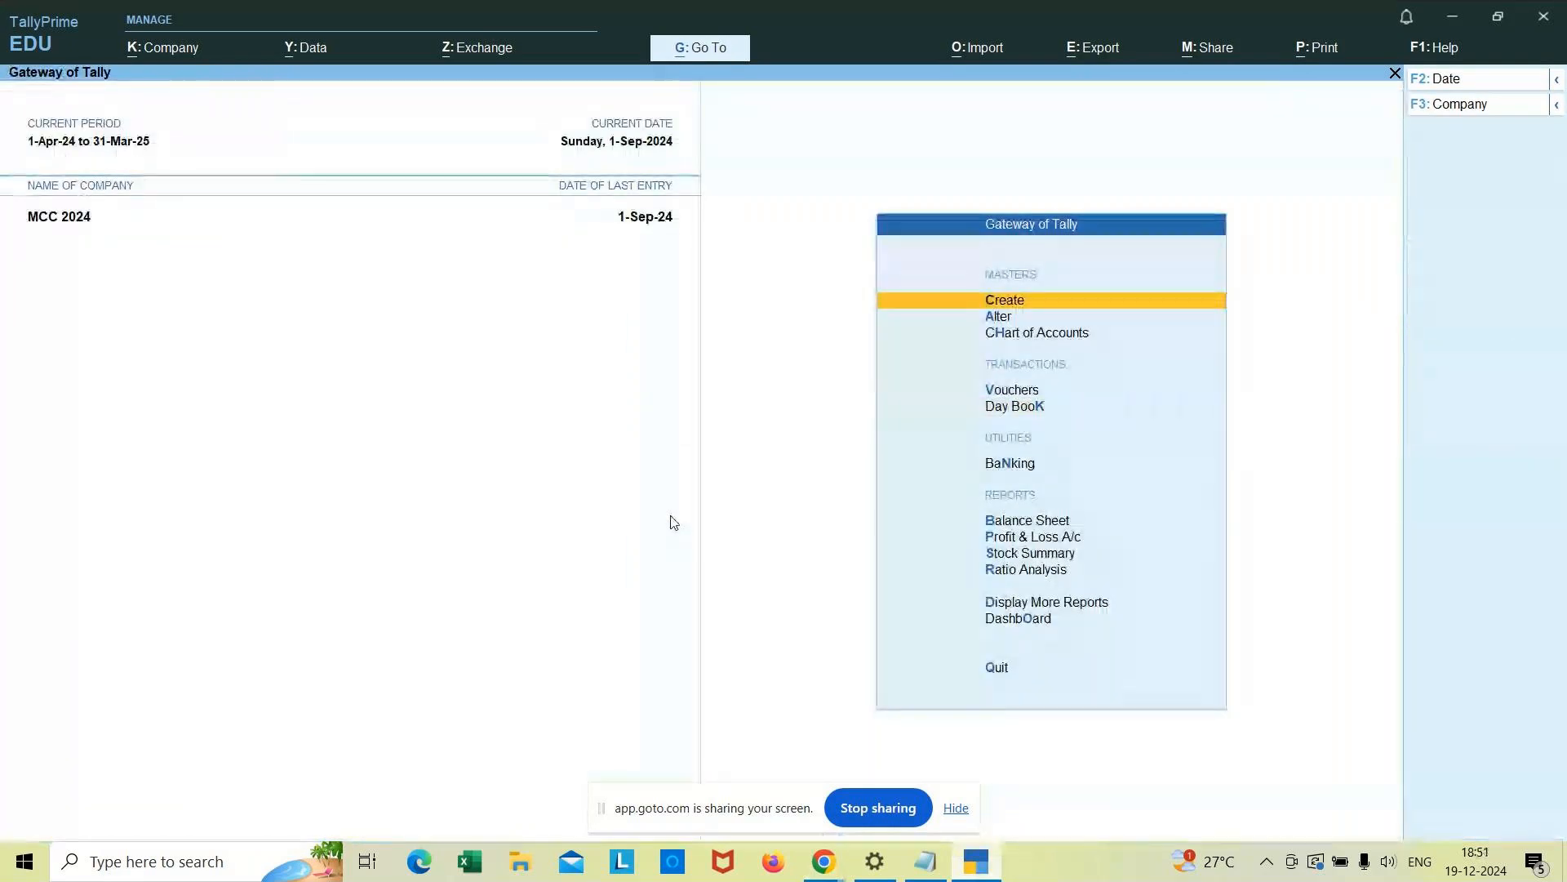
# Step: Start a new voucher and change its type from Sales to Stock Journal
pyautogui.press('Down')
pyautogui.press('Down')
pyautogui.press('Down')
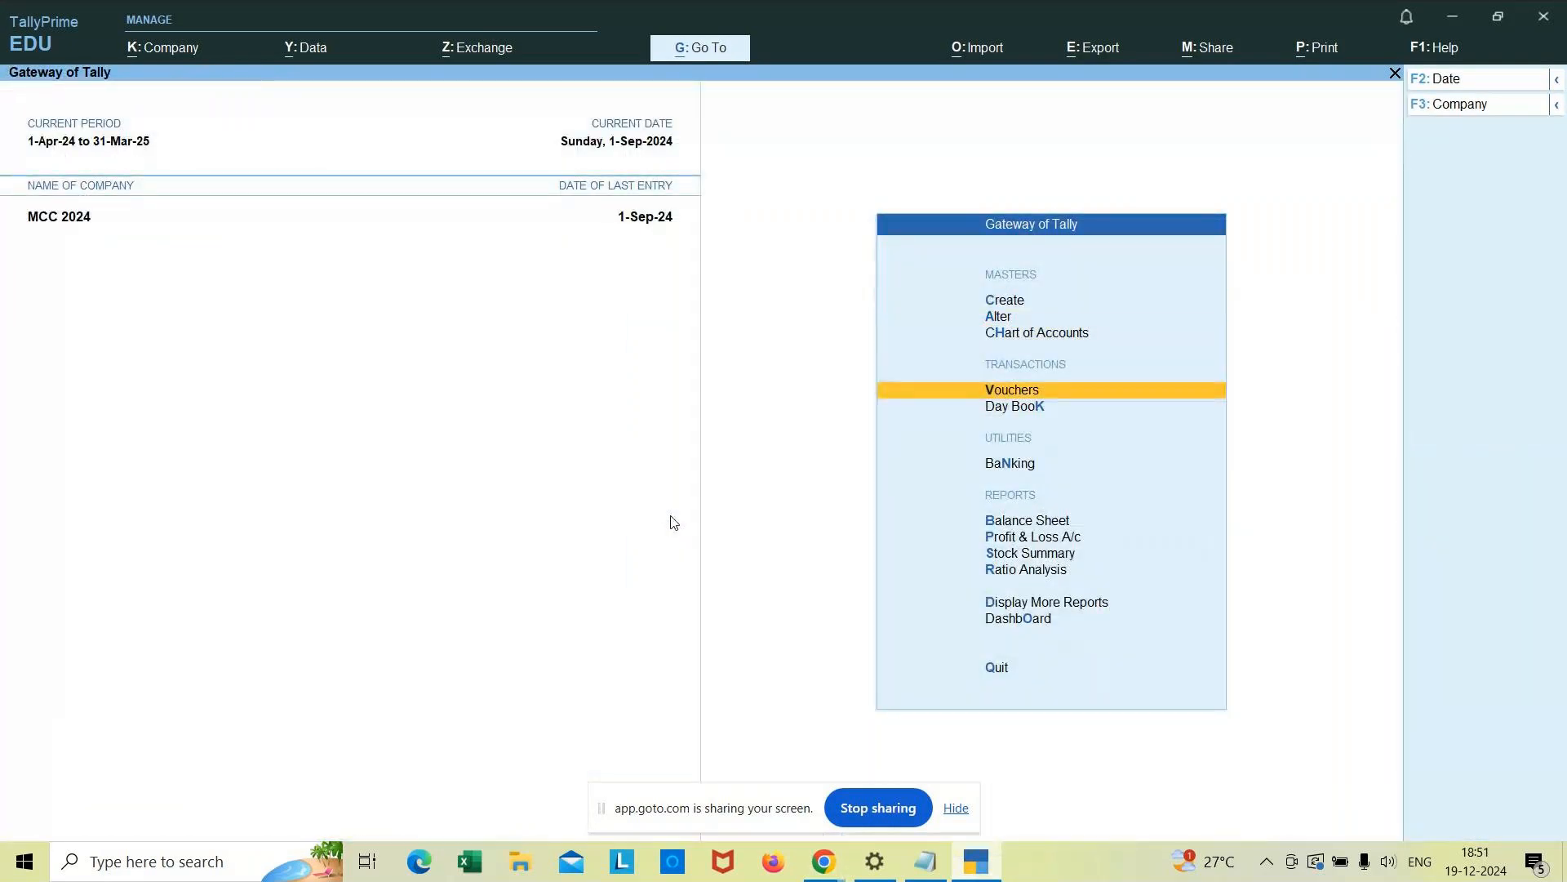
pyautogui.press('Return')
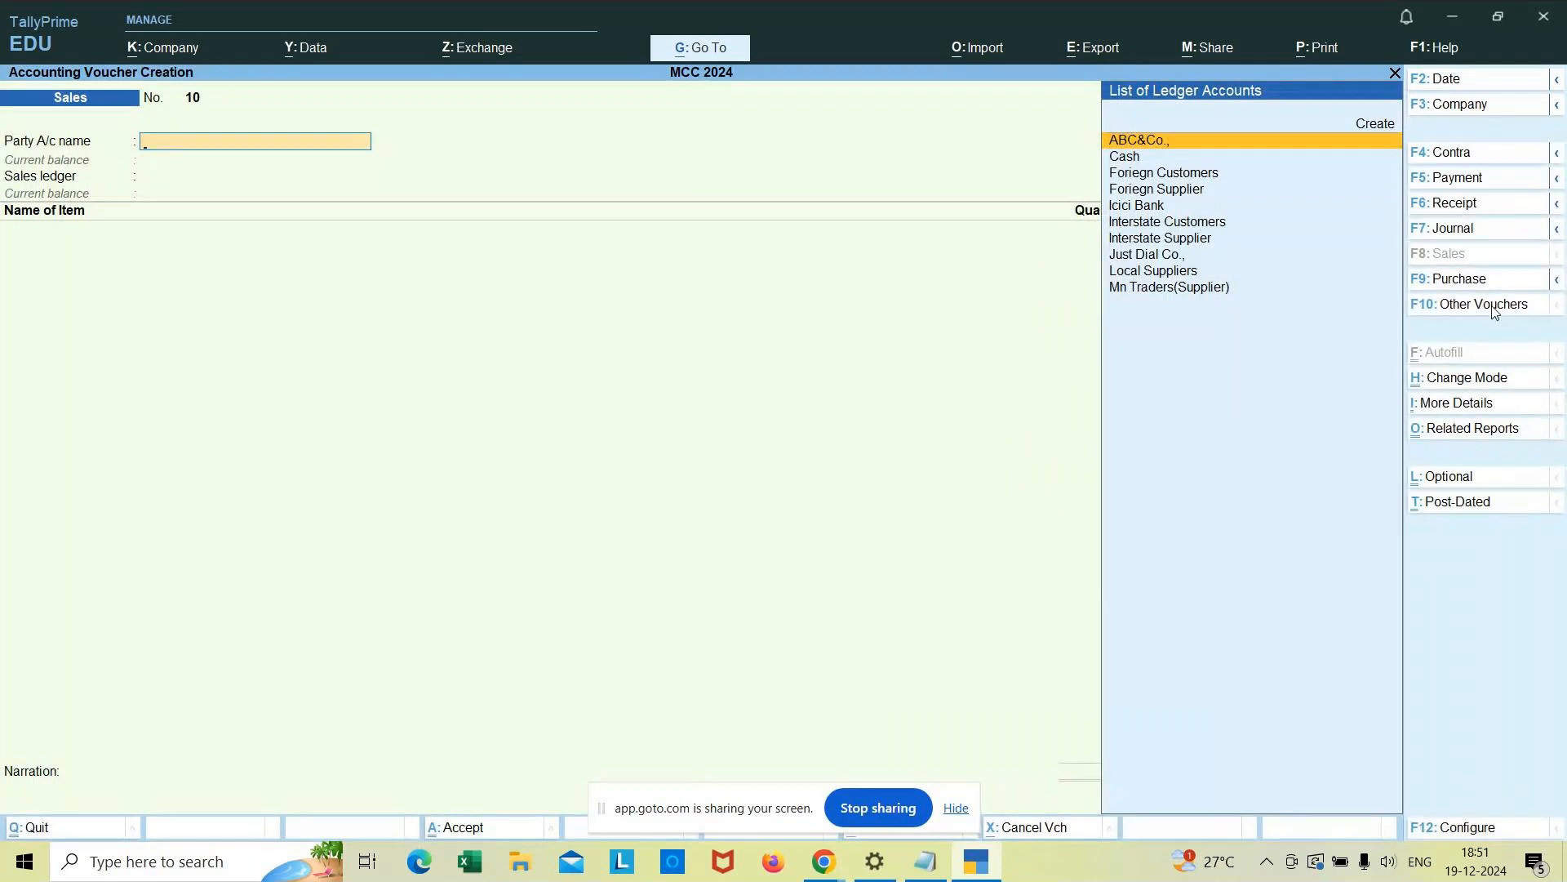
pyautogui.click(1469, 304)
pyautogui.press('Down')
pyautogui.press('Down')
pyautogui.press('Down')
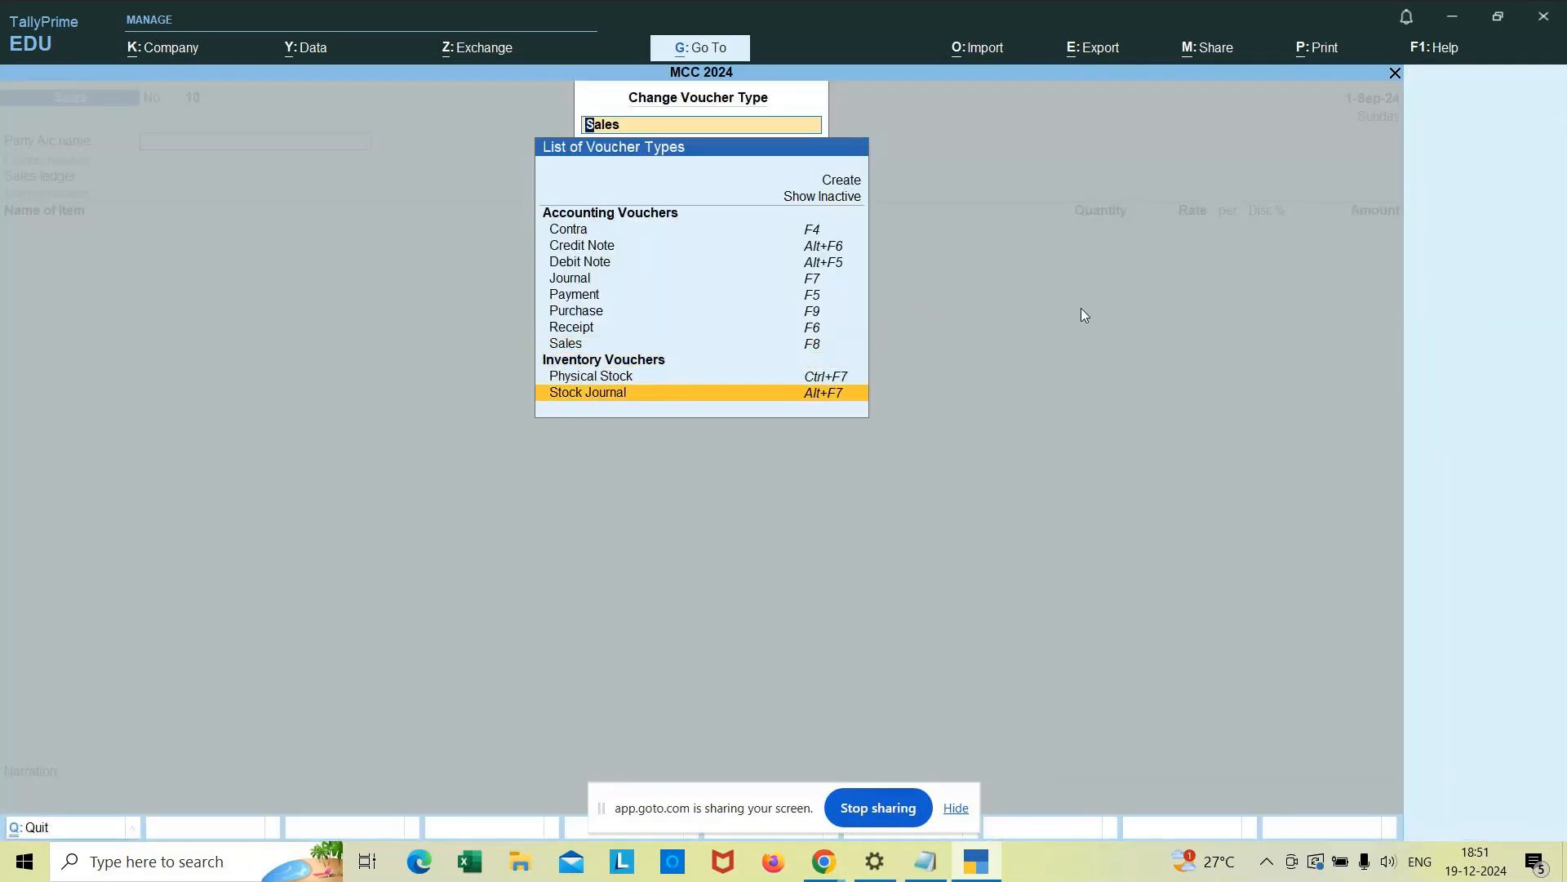
pyautogui.press('Return')
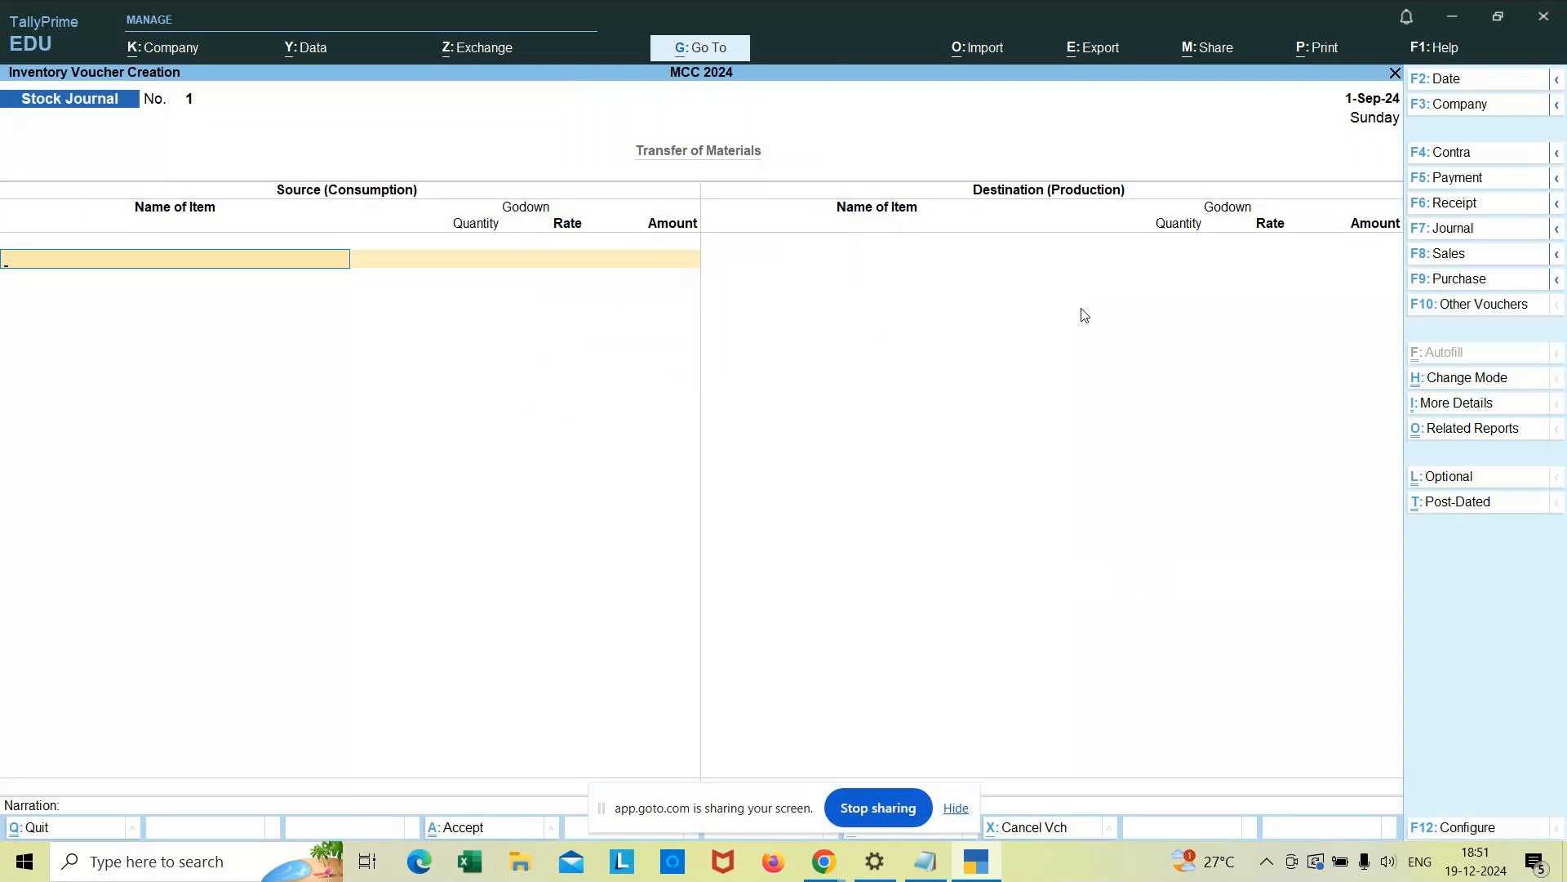
# Step: Enter Classmate Notebook from Godown2 as the source item with 50 nos at a rate of 50.00, and finish the source list
pyautogui.write('Class')
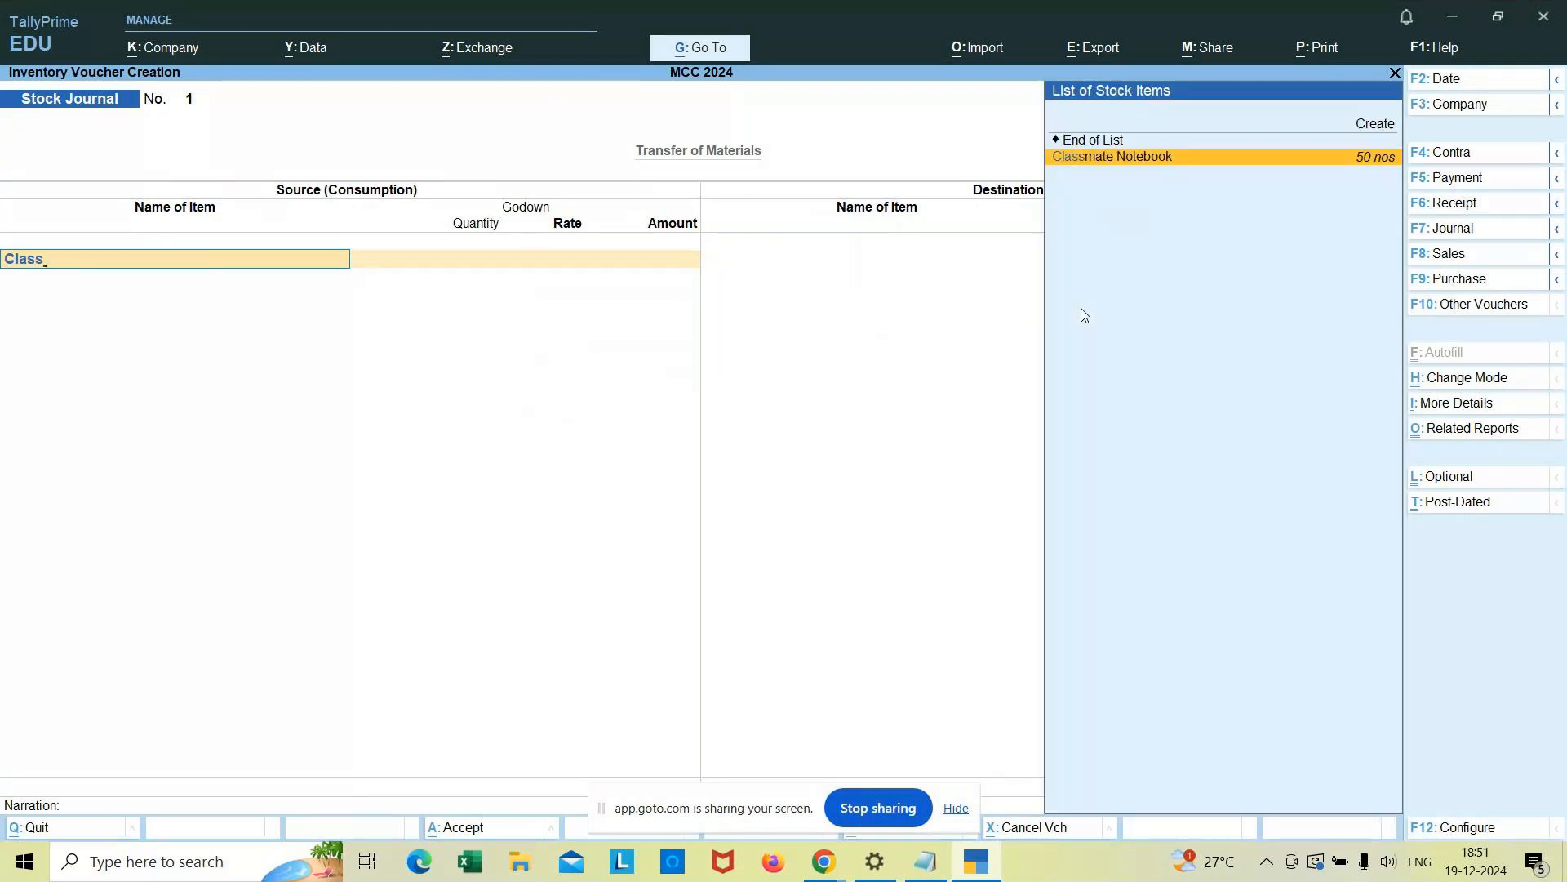
pyautogui.press('Return')
pyautogui.press('Return')
pyautogui.write('50')
pyautogui.press('Return')
pyautogui.write('50')
pyautogui.press('Return')
pyautogui.press('Return')
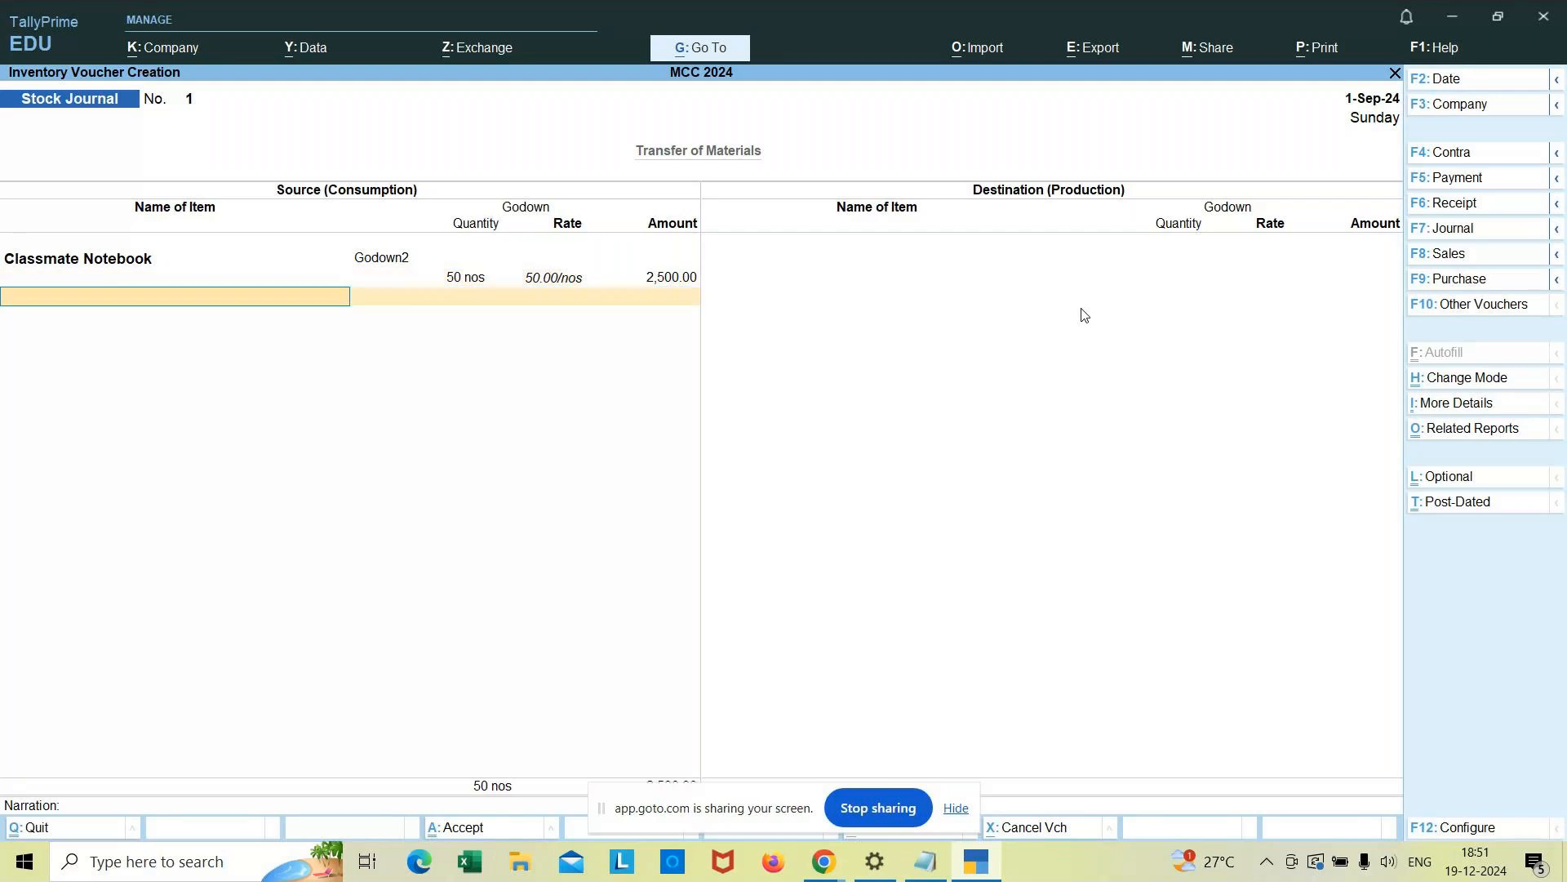
pyautogui.press('Return')
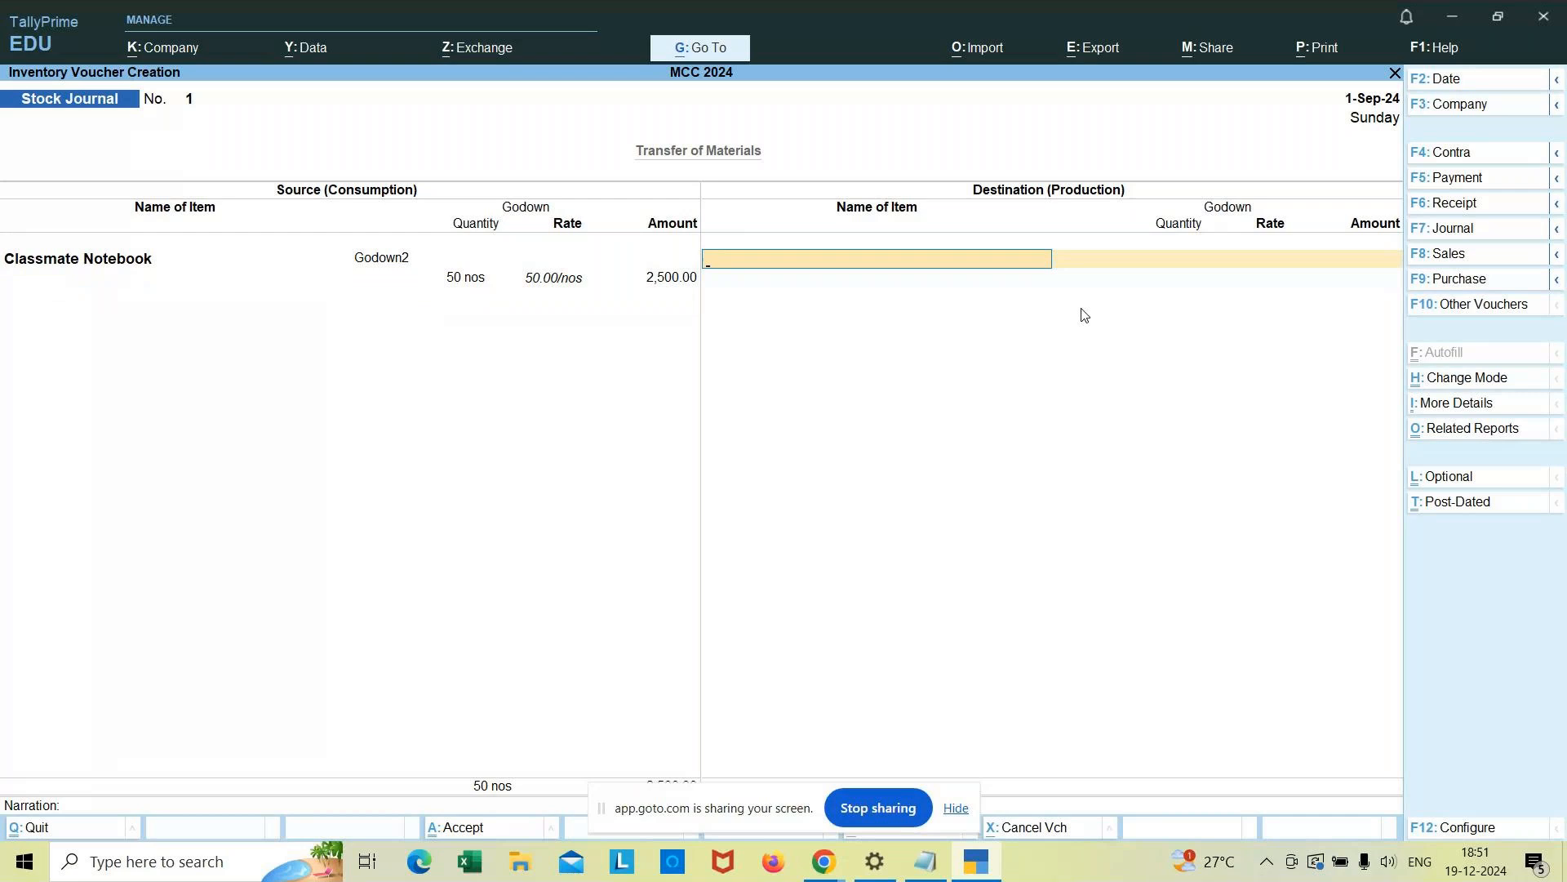
# Step: Enter Classmate Notebook to Godown3 as the destination item with 50 nos, accepting the offered rate, and finish the destination list
pyautogui.write('Class')
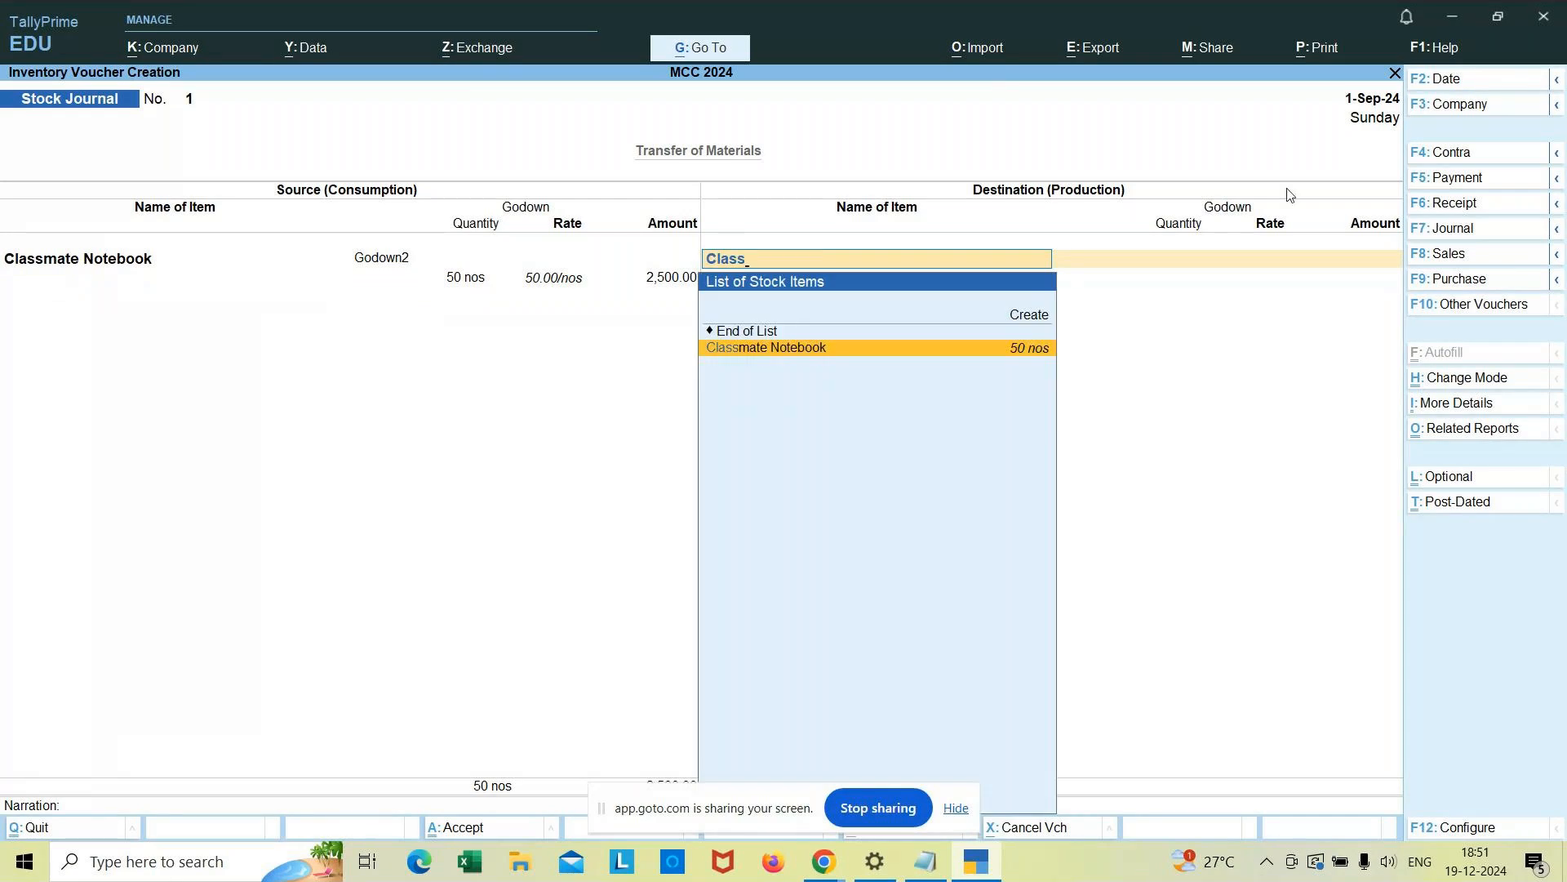
pyautogui.click(879, 345)
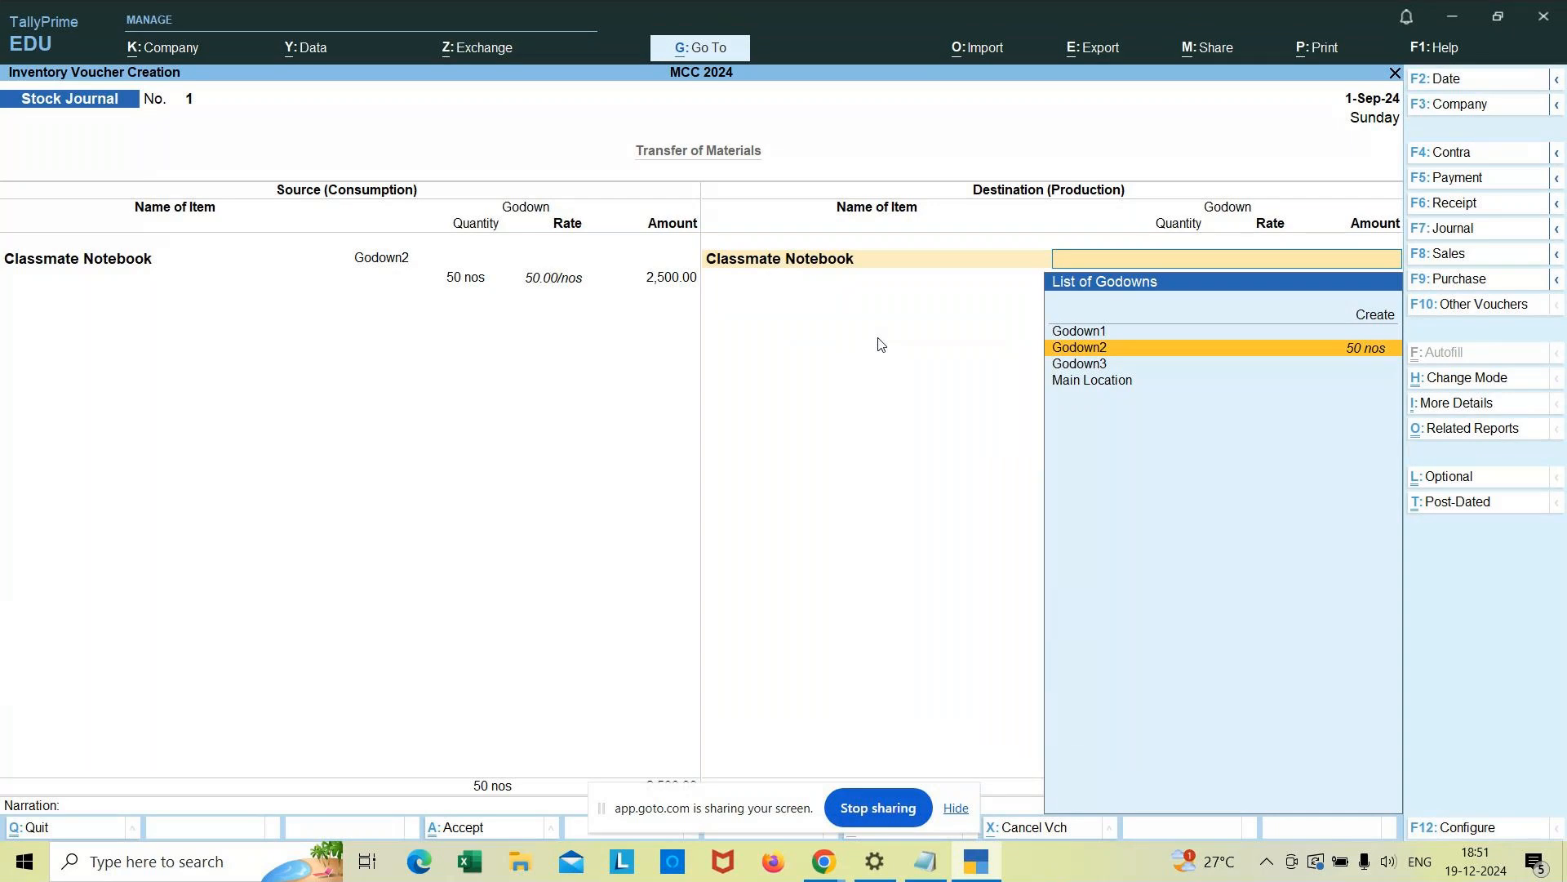
pyautogui.press('Down')
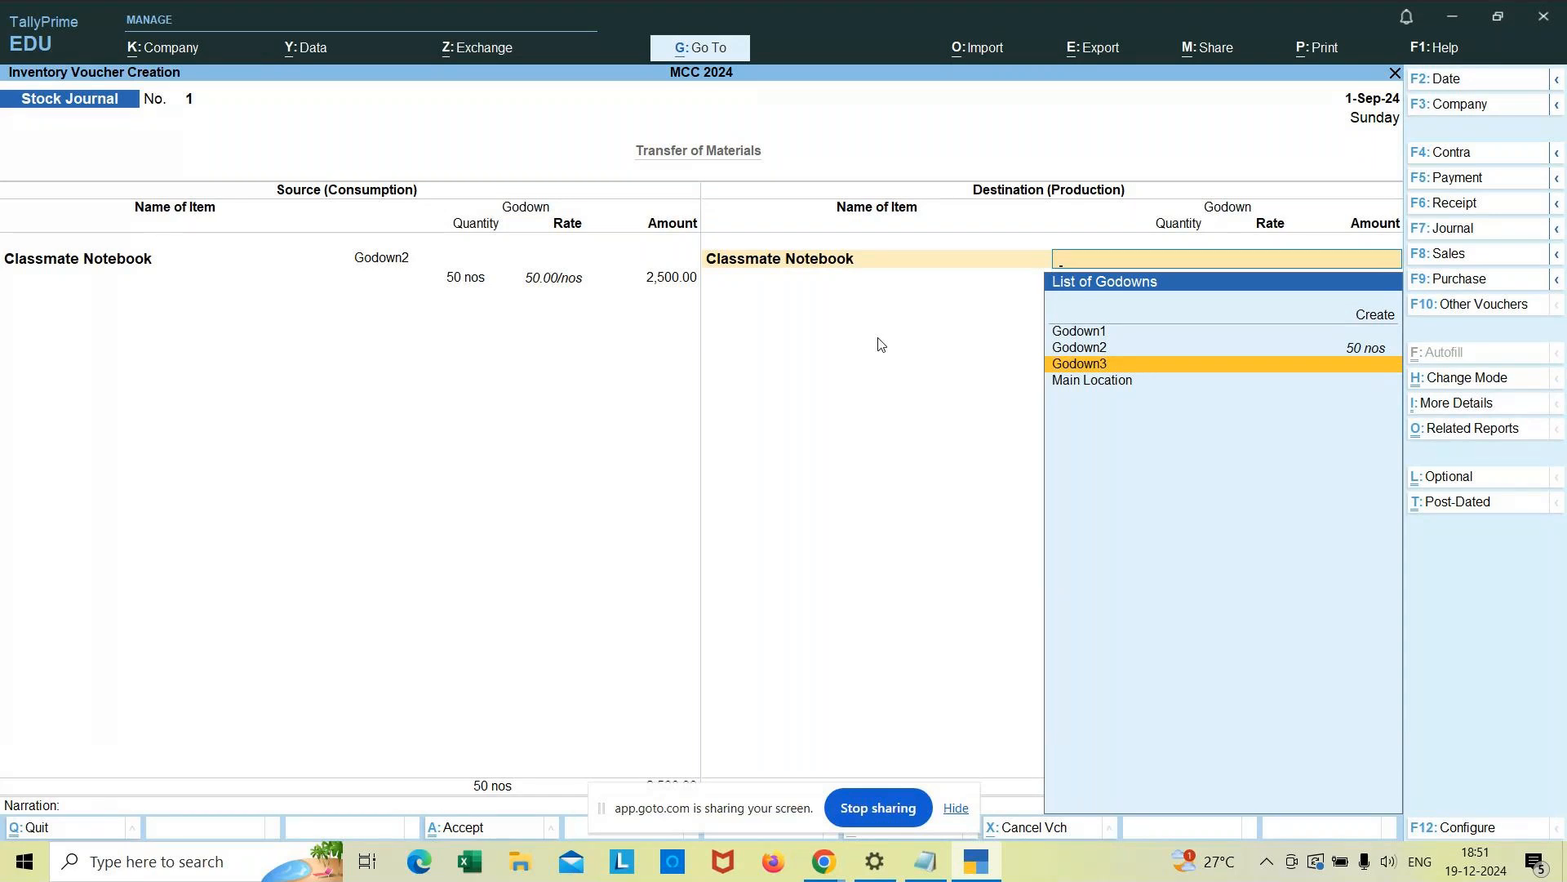
pyautogui.press('Return')
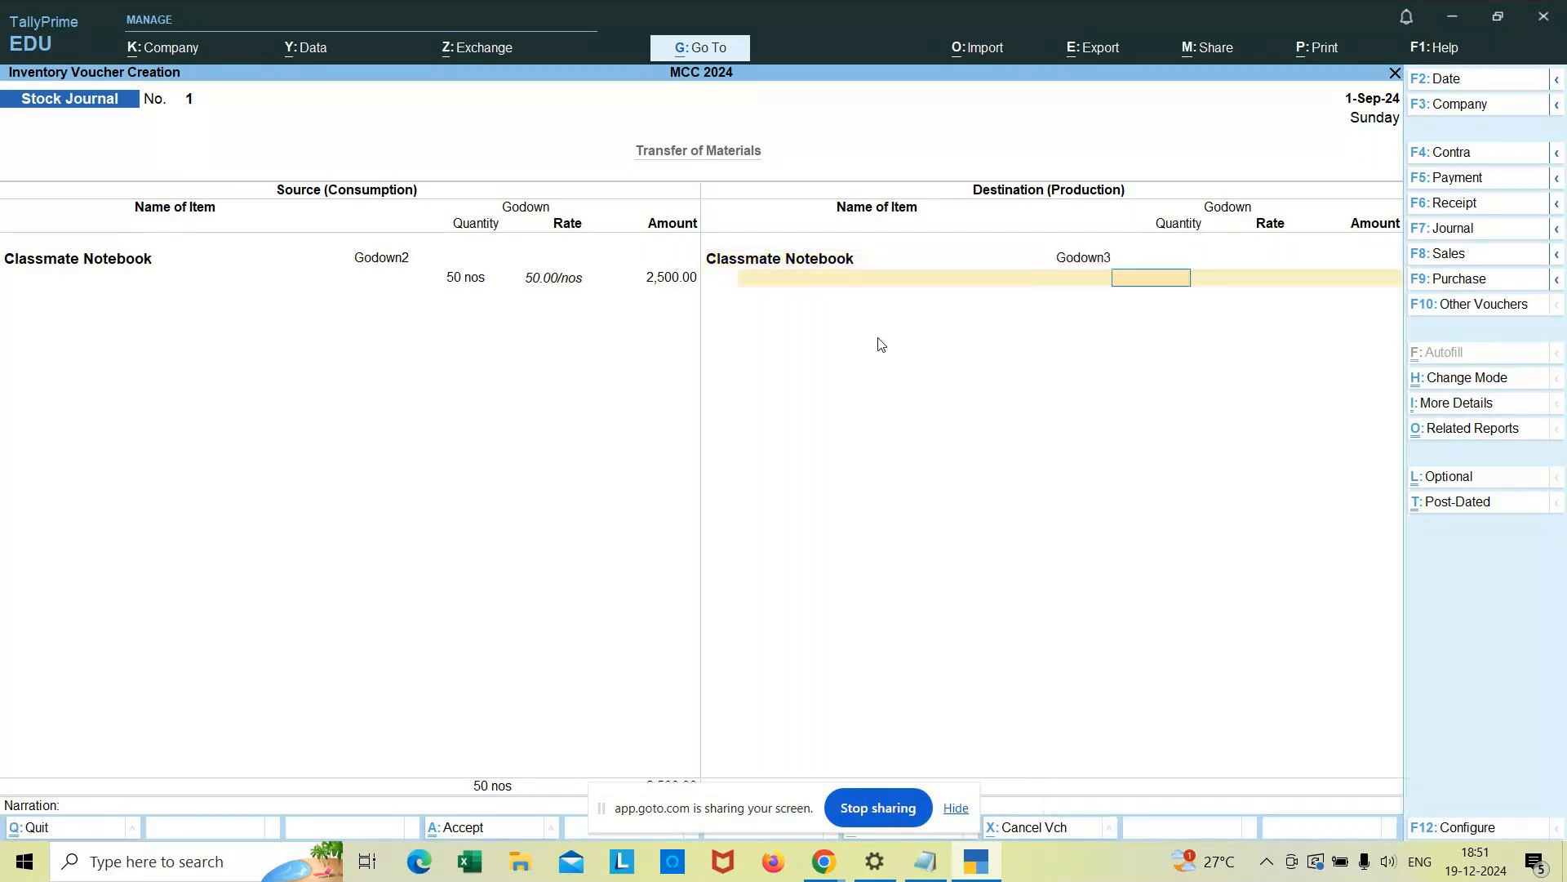
pyautogui.write('50')
pyautogui.press('Return')
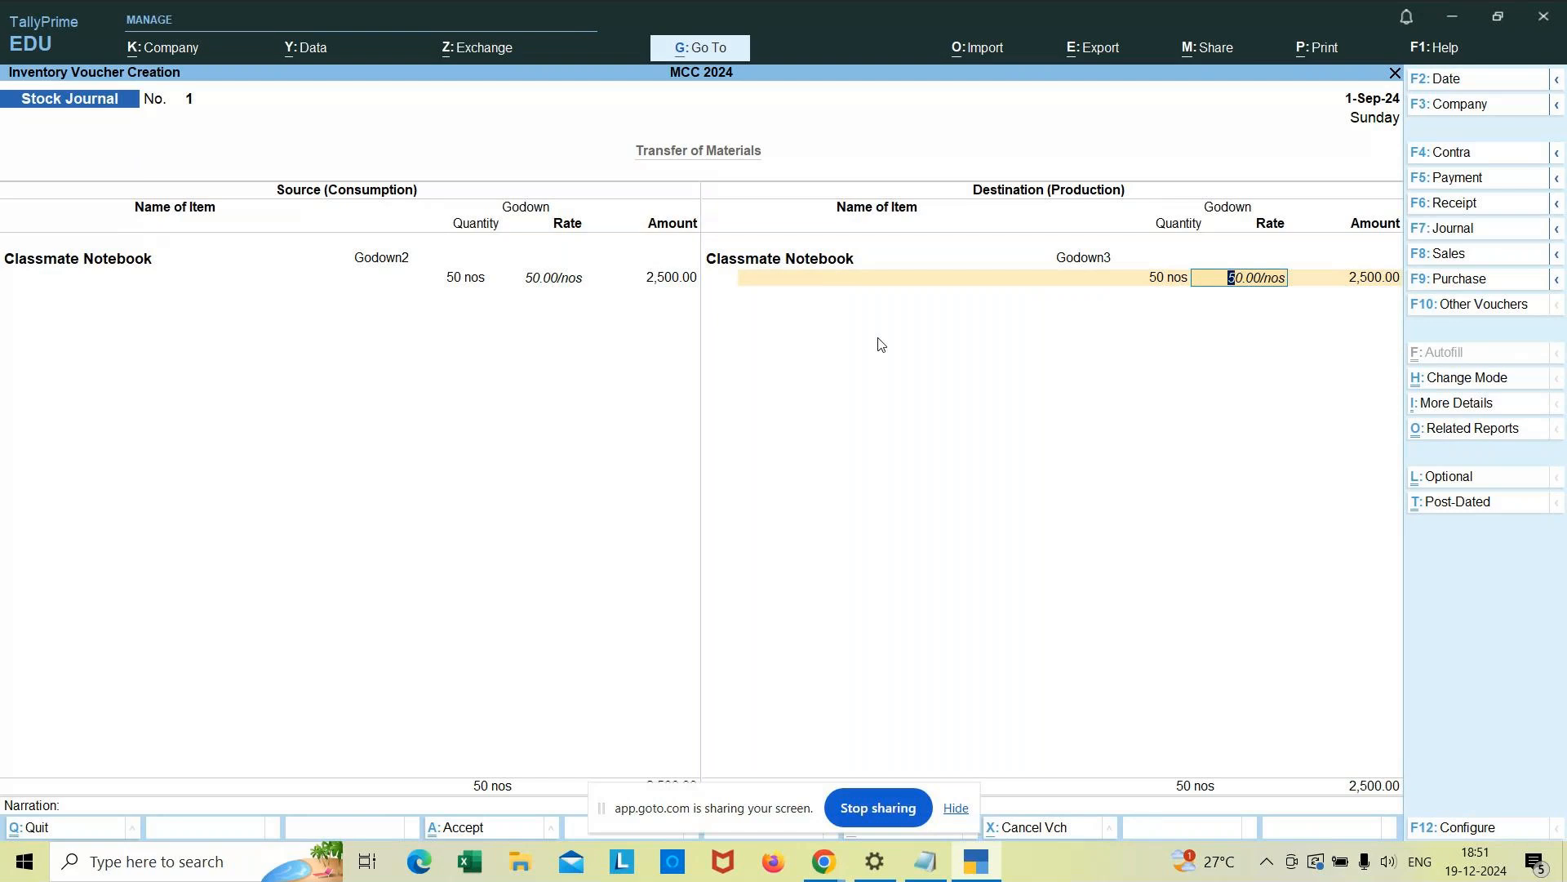
pyautogui.press('Return')
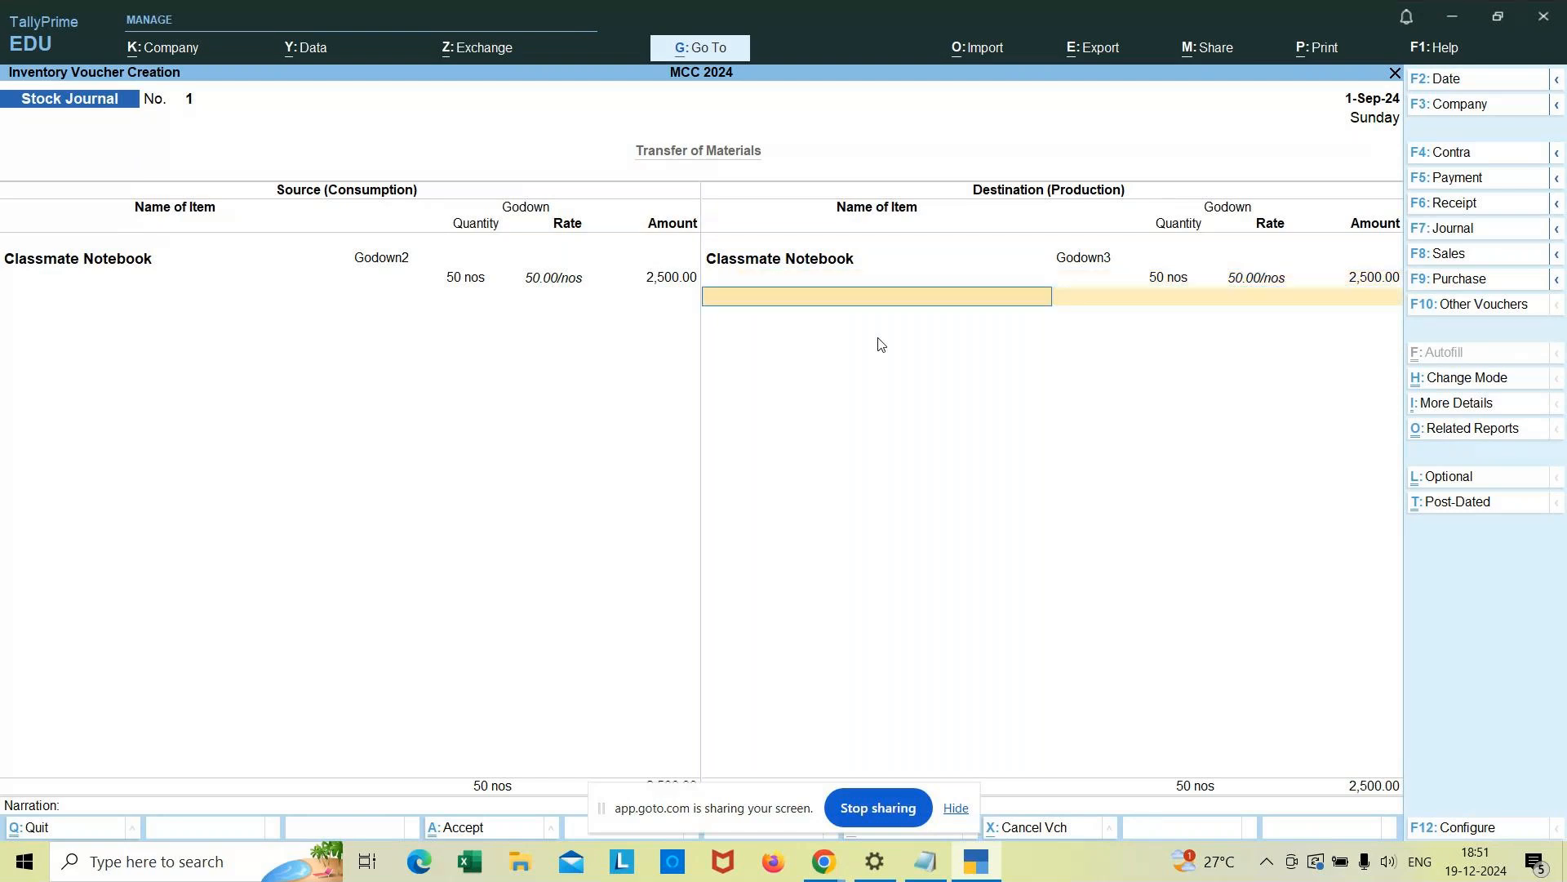
pyautogui.press('Return')
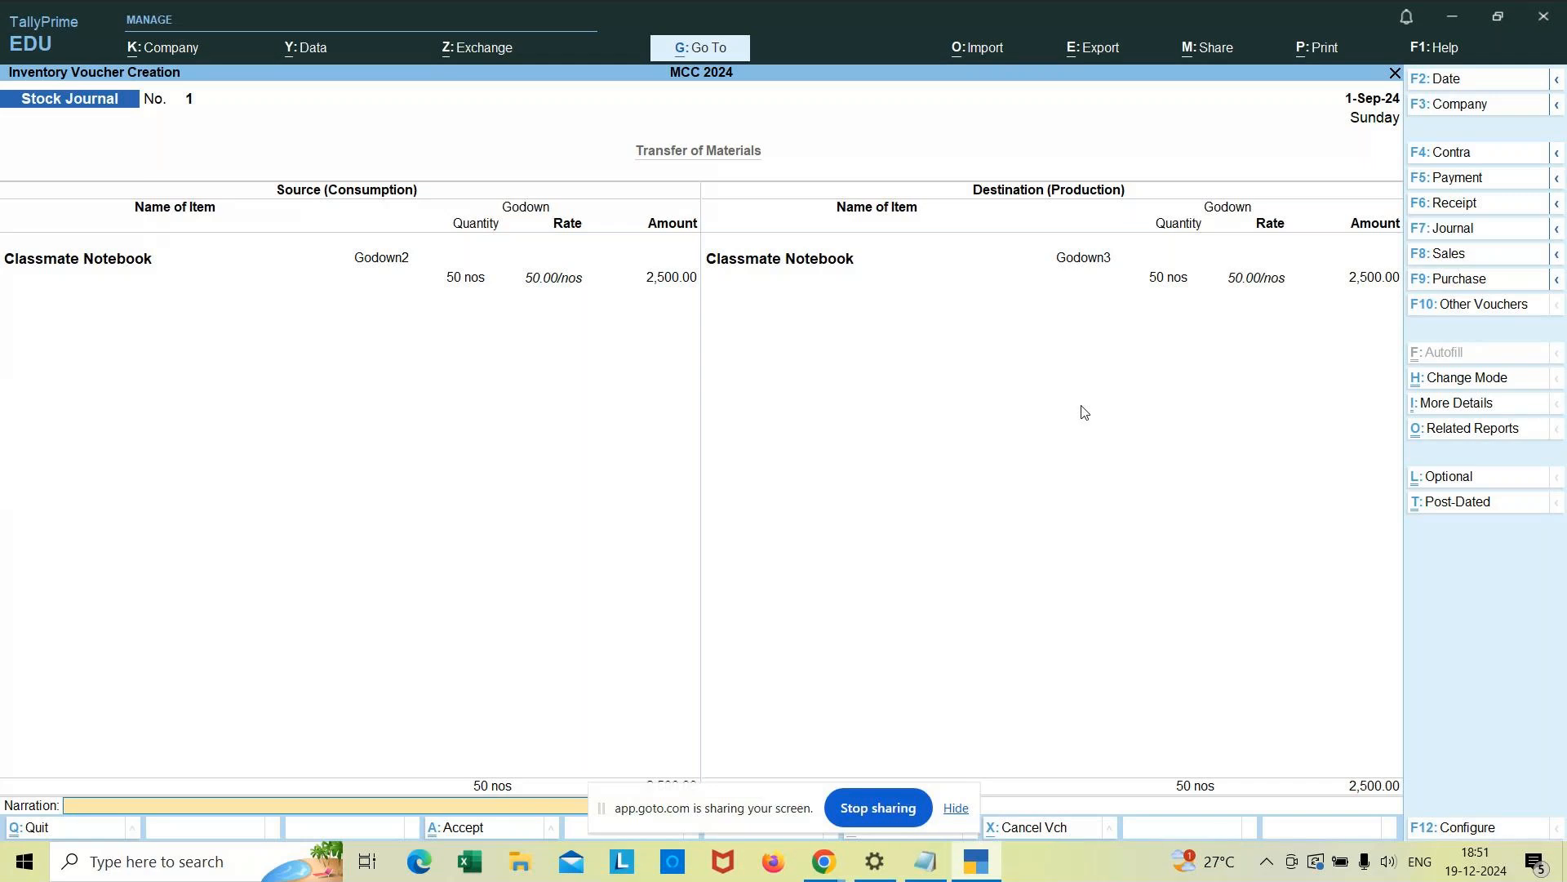
# Step: Enter the narration "being classmate note book transfered" and save the stock journal voucher
pyautogui.write('being classmate note book transfered')
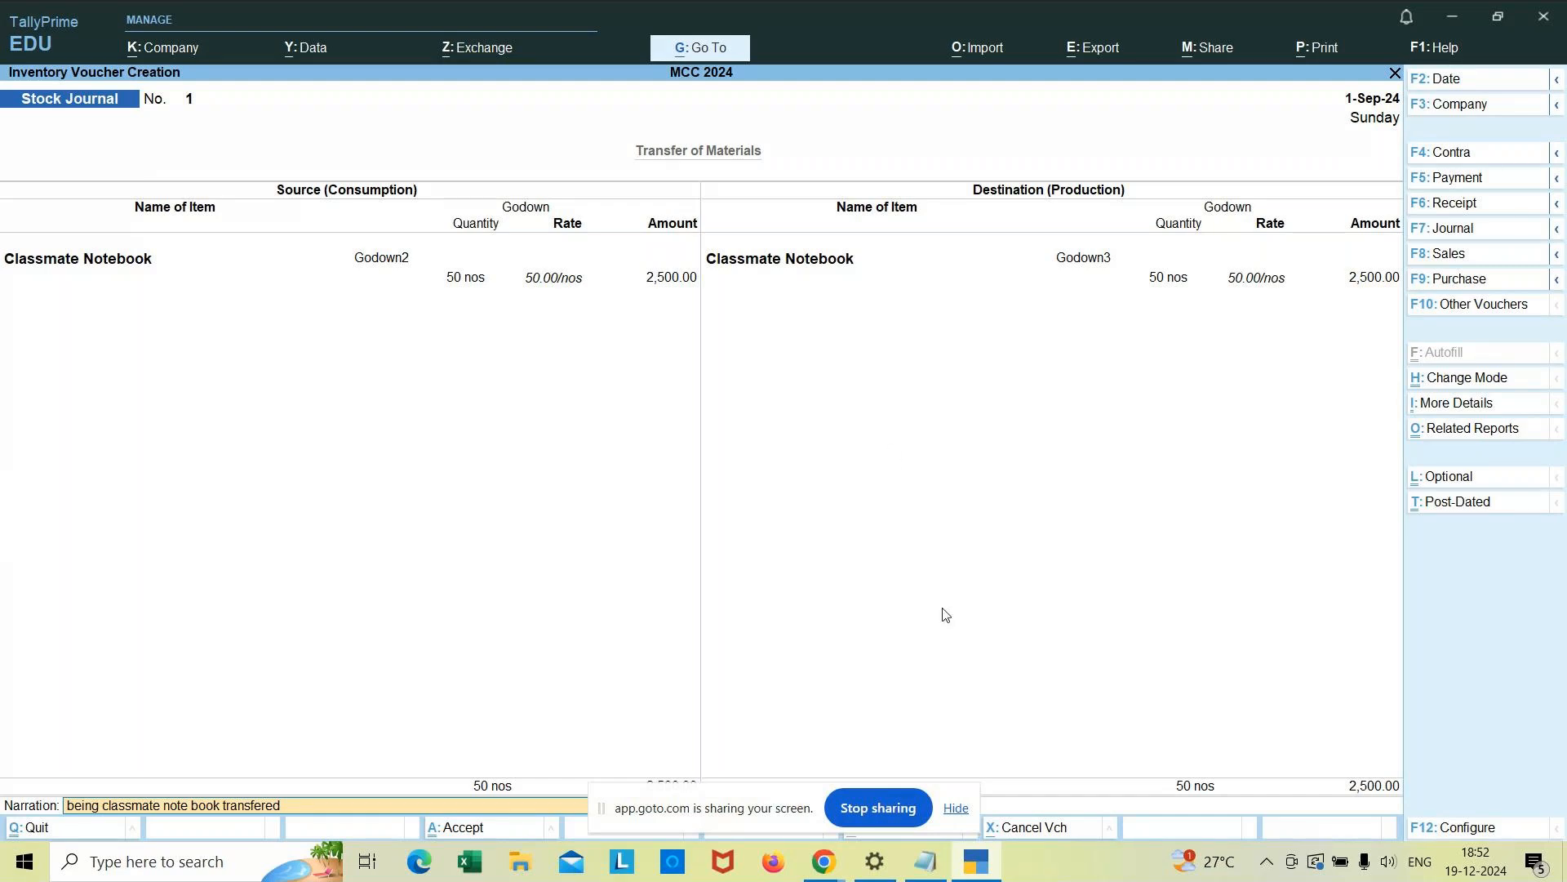
pyautogui.moveTo(821, 871)
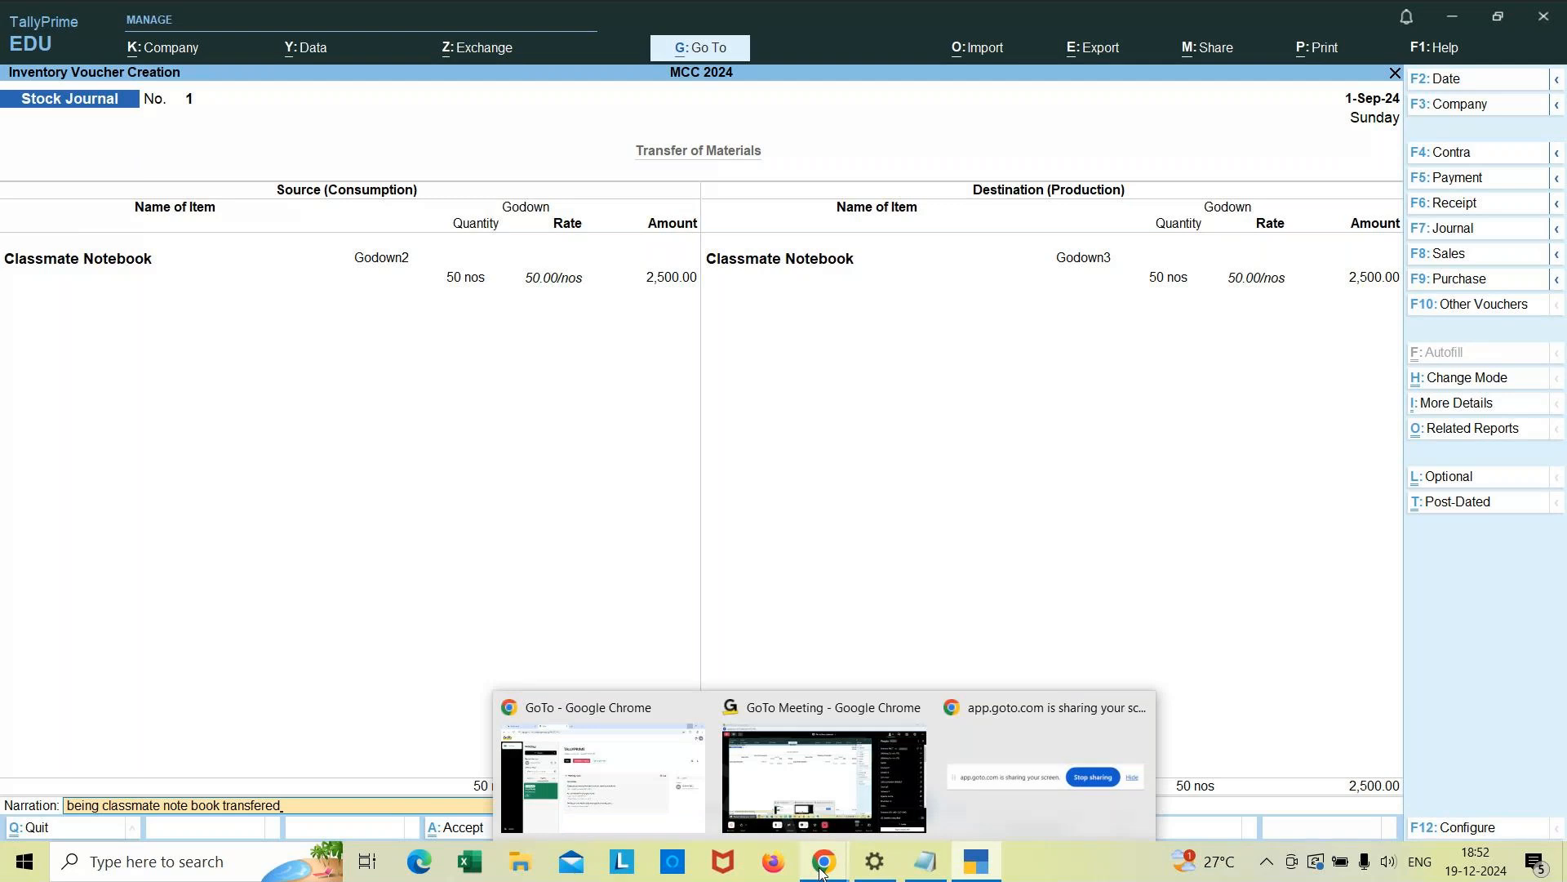
pyautogui.moveTo(893, 796)
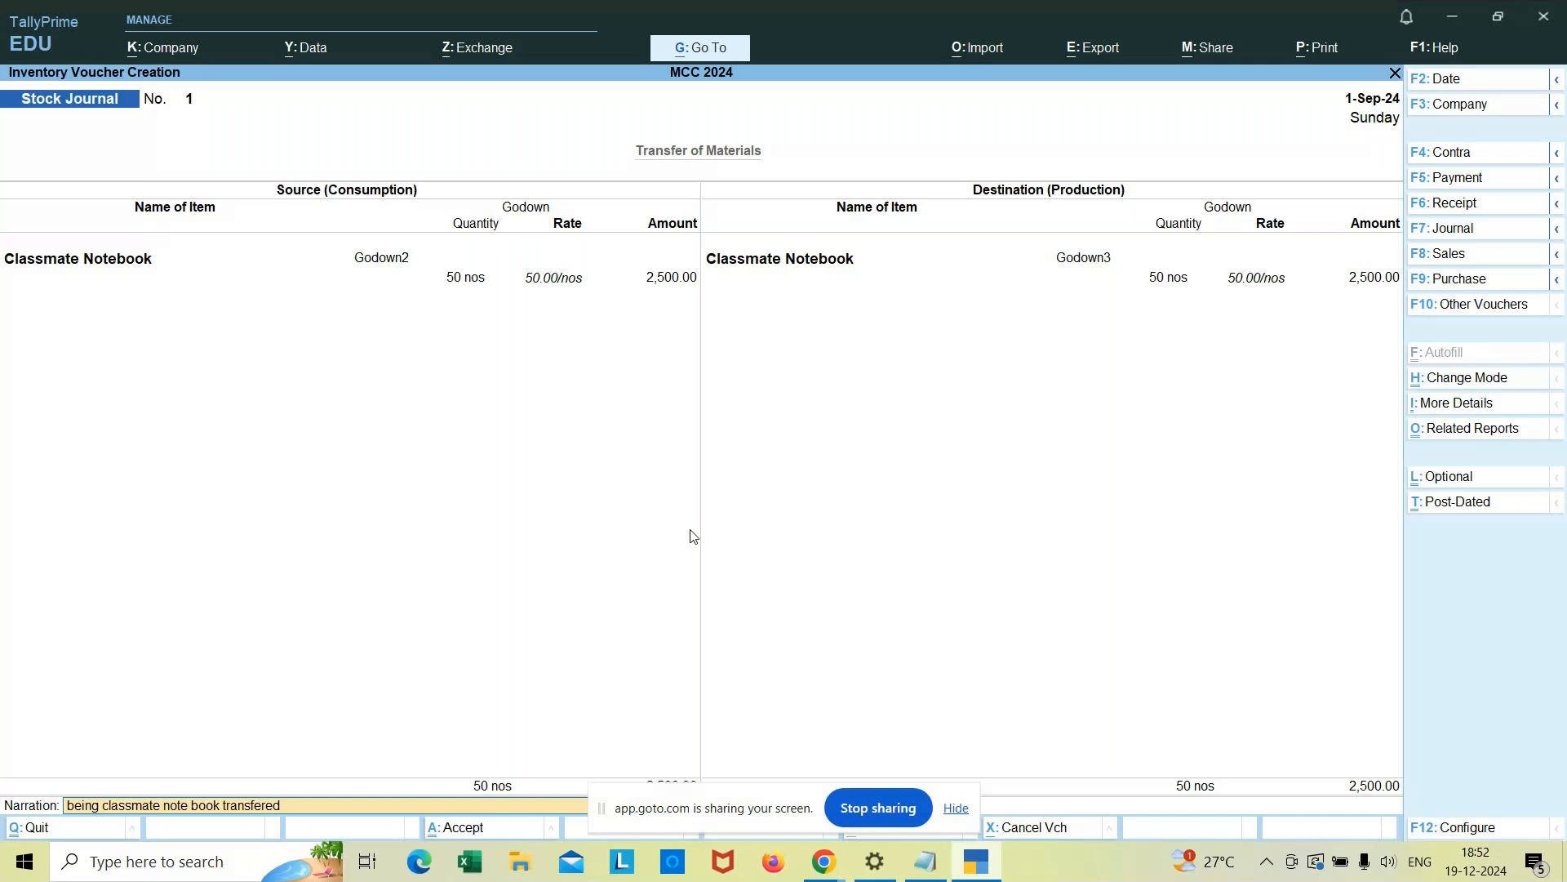
pyautogui.press('Return')
pyautogui.press('Return')
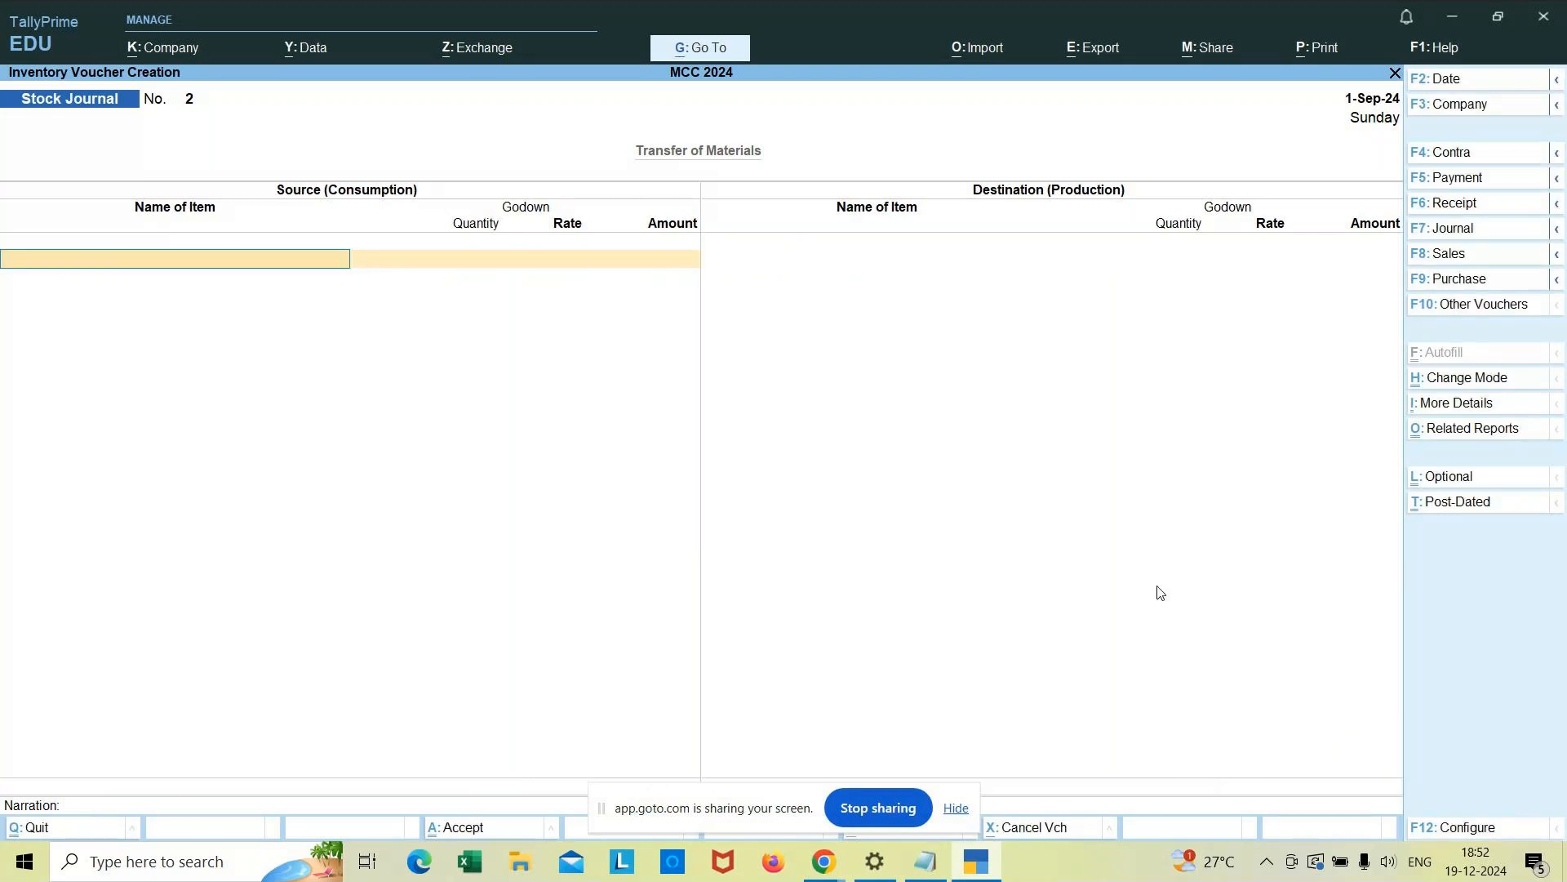
# Step: Switch to the Notepad notes and add example item 2 as "5 lenovo laptop transfered from one godown to another godown."
pyautogui.click(909, 862)
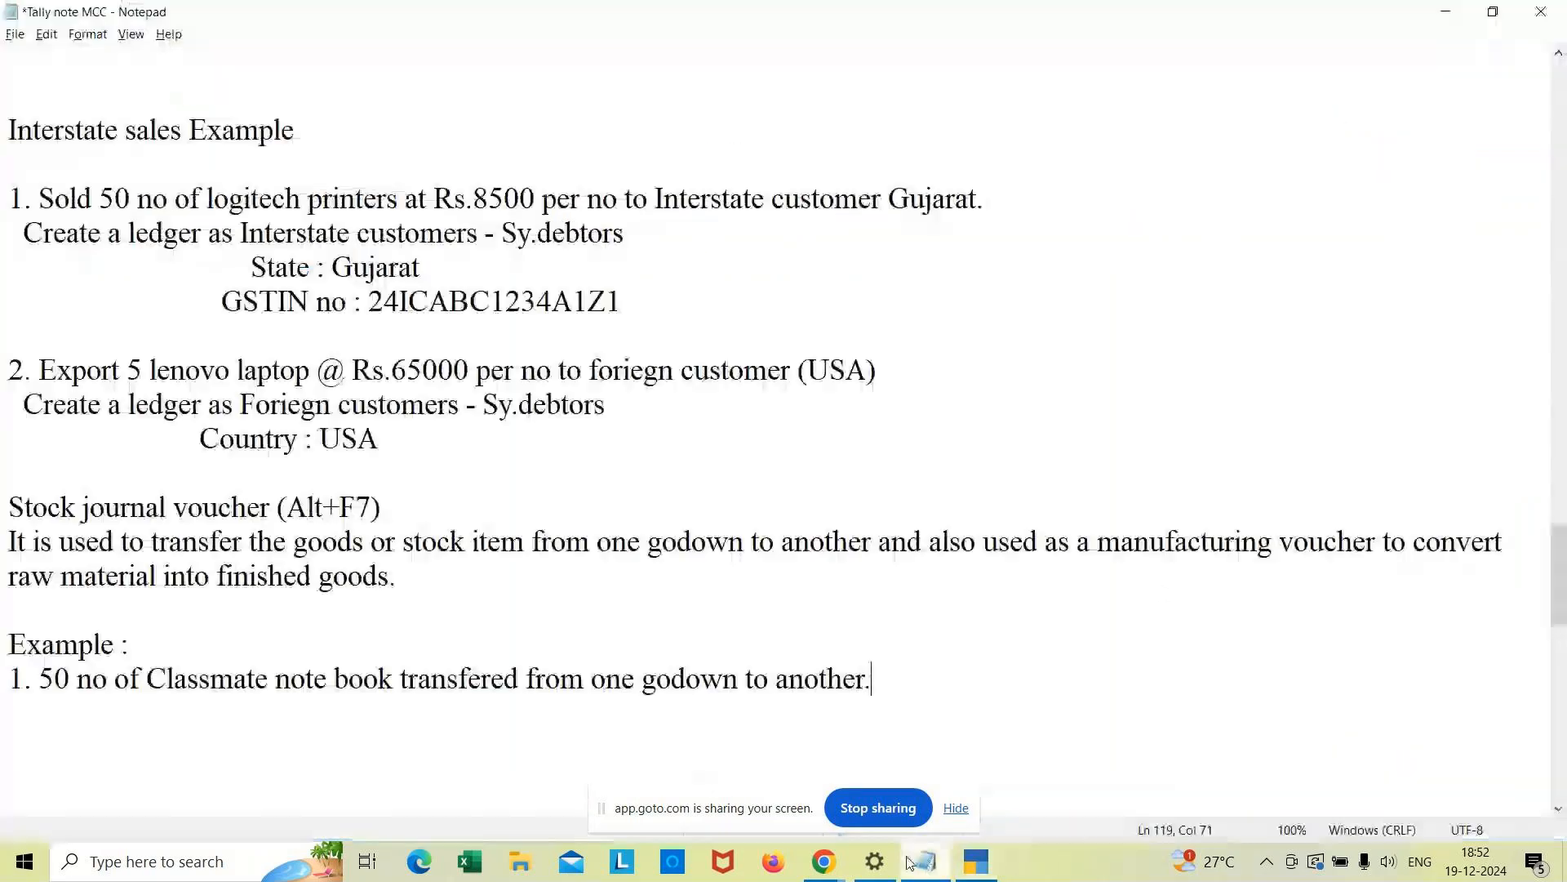
pyautogui.press('Return')
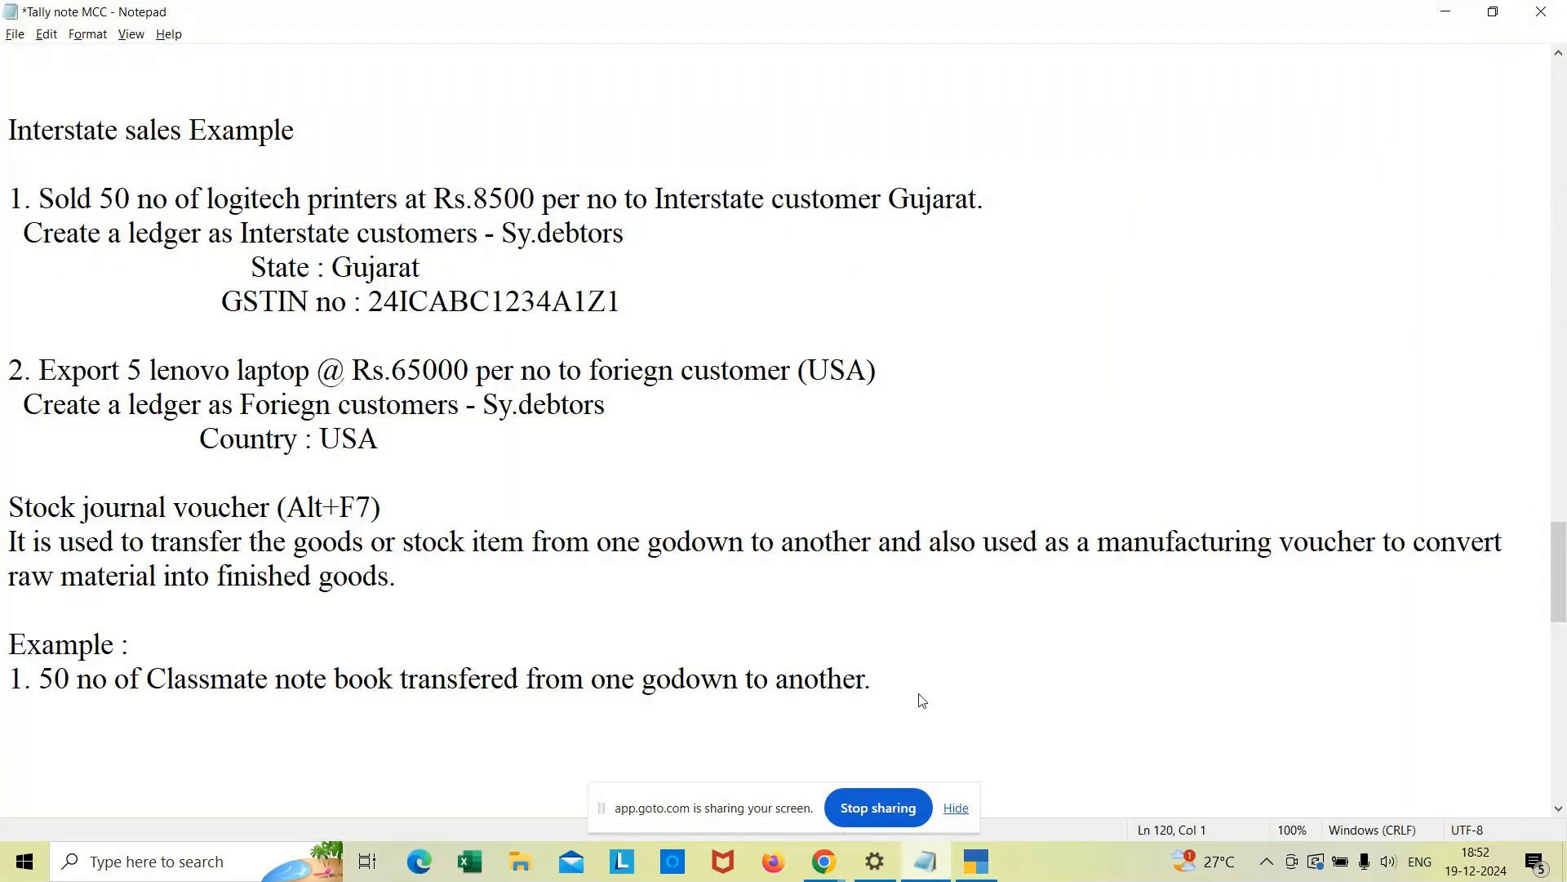
pyautogui.write('2. 5 lenovolap')
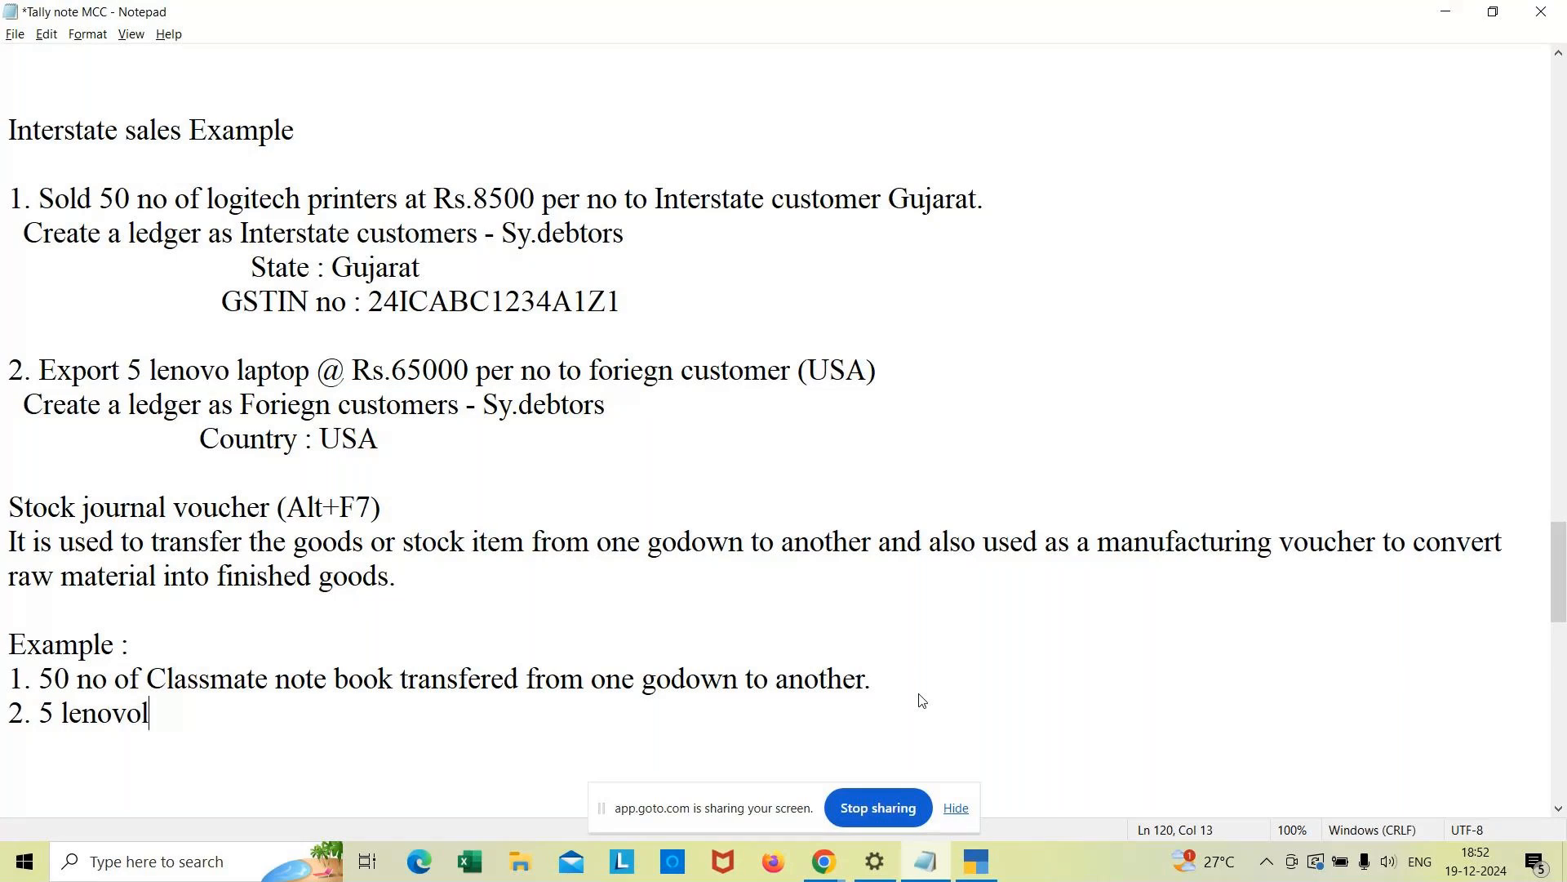
pyautogui.press('BackSpace')
pyautogui.press('BackSpace')
pyautogui.press('BackSpace')
pyautogui.write('laptop tr')
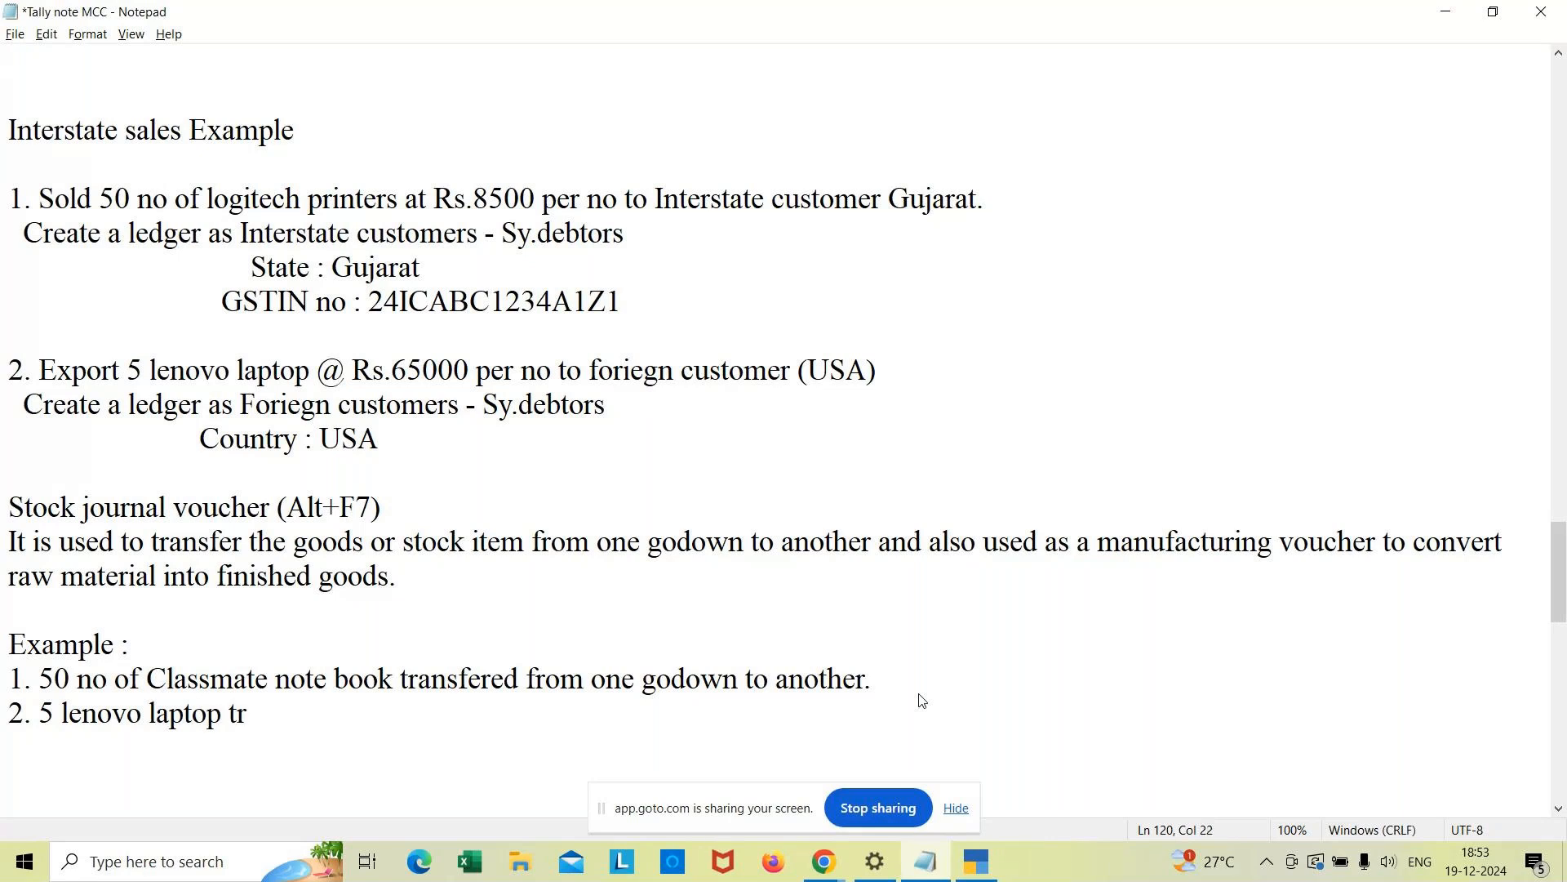
pyautogui.write('ansfered ')
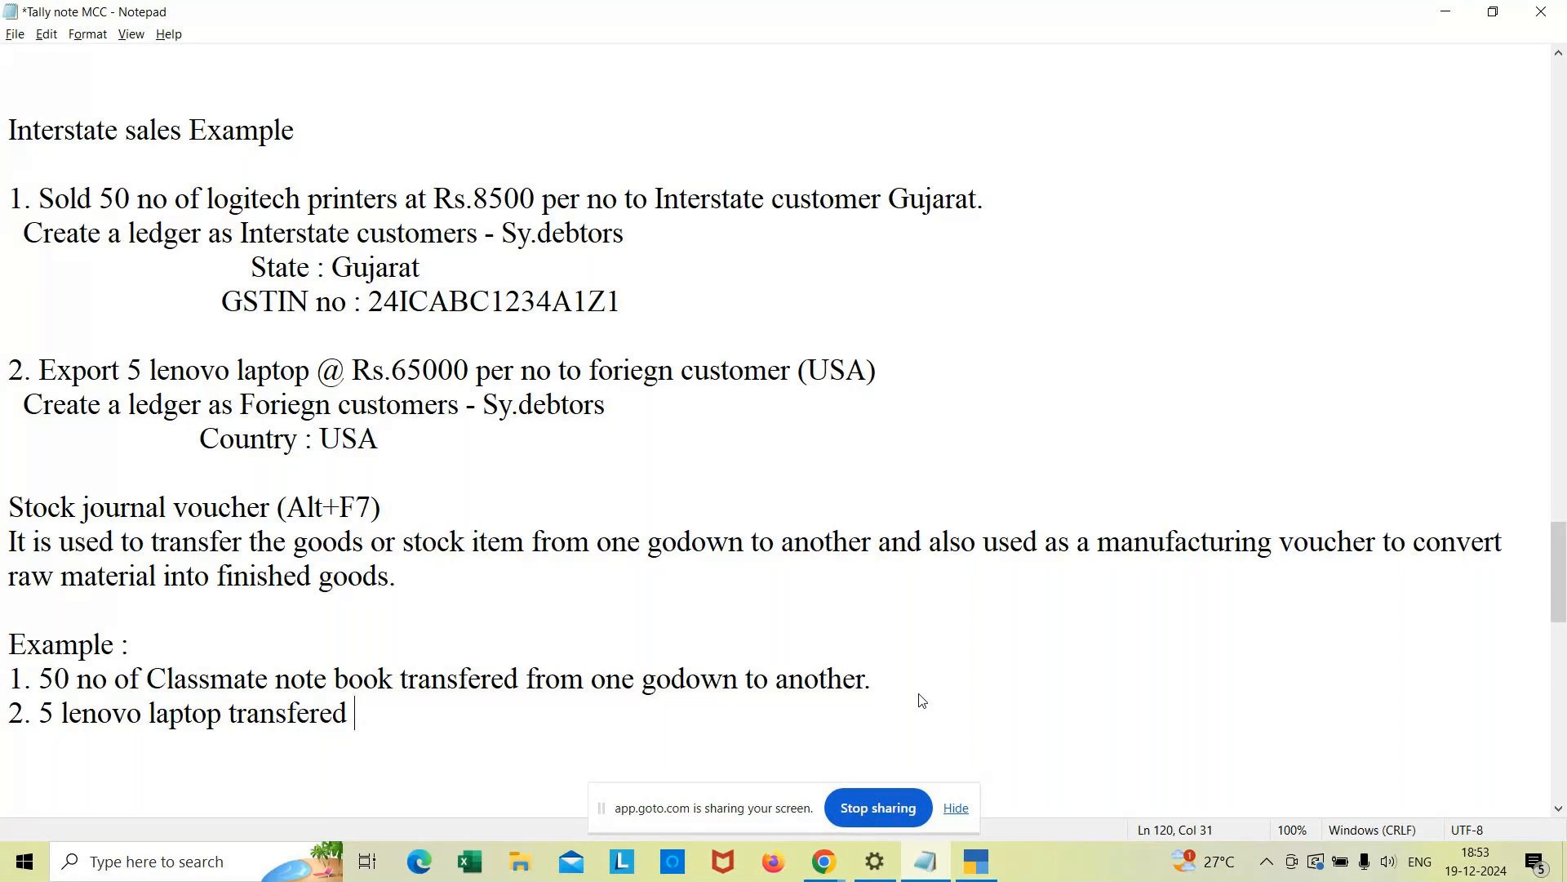
pyautogui.write('from one')
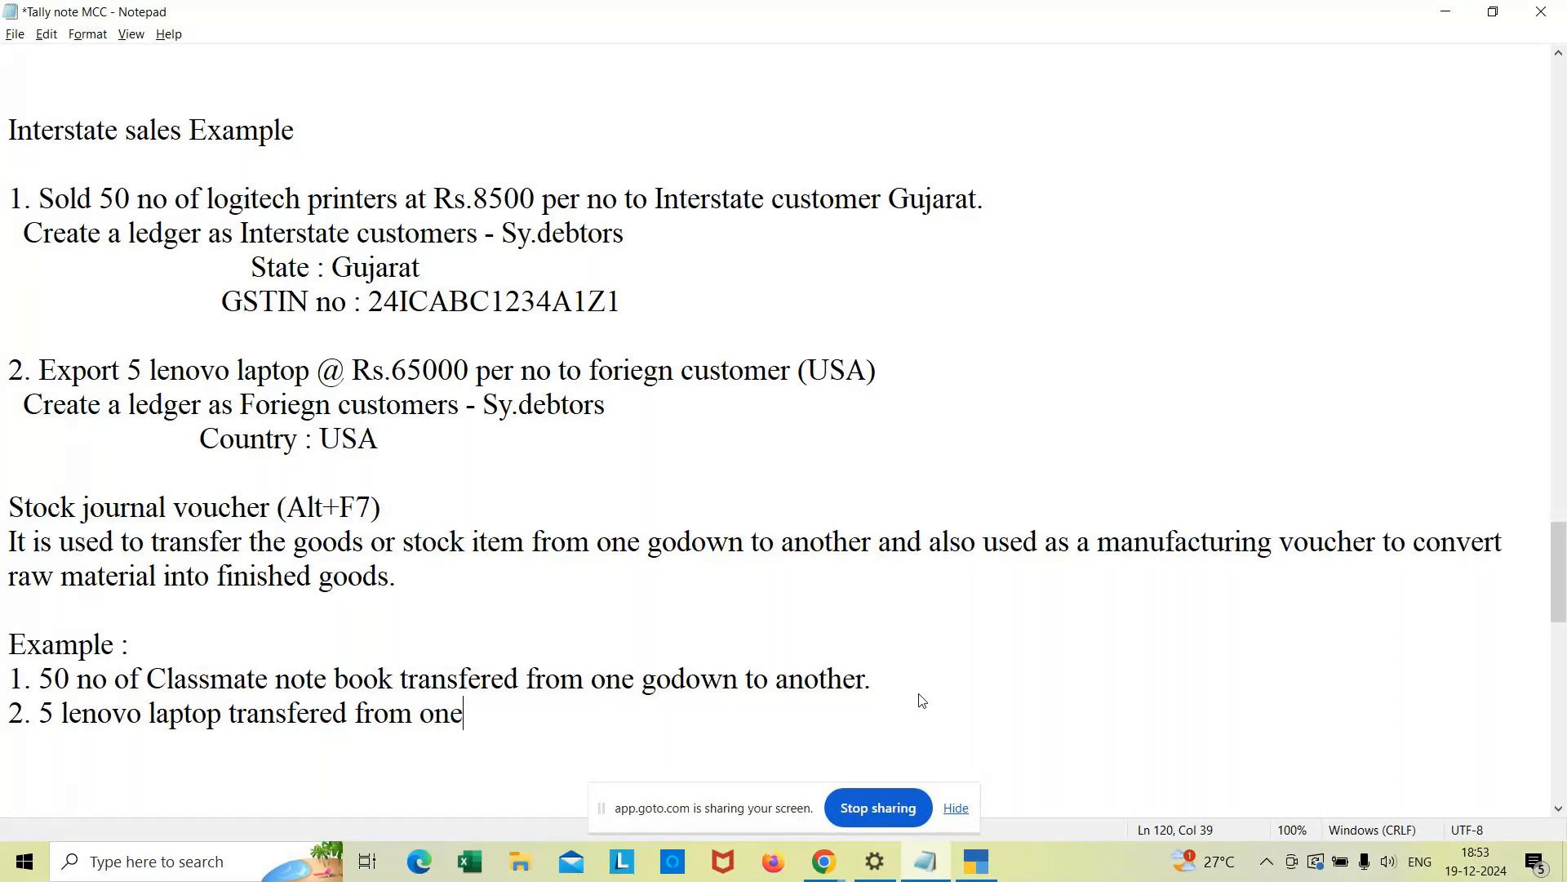
pyautogui.write(' godown to ')
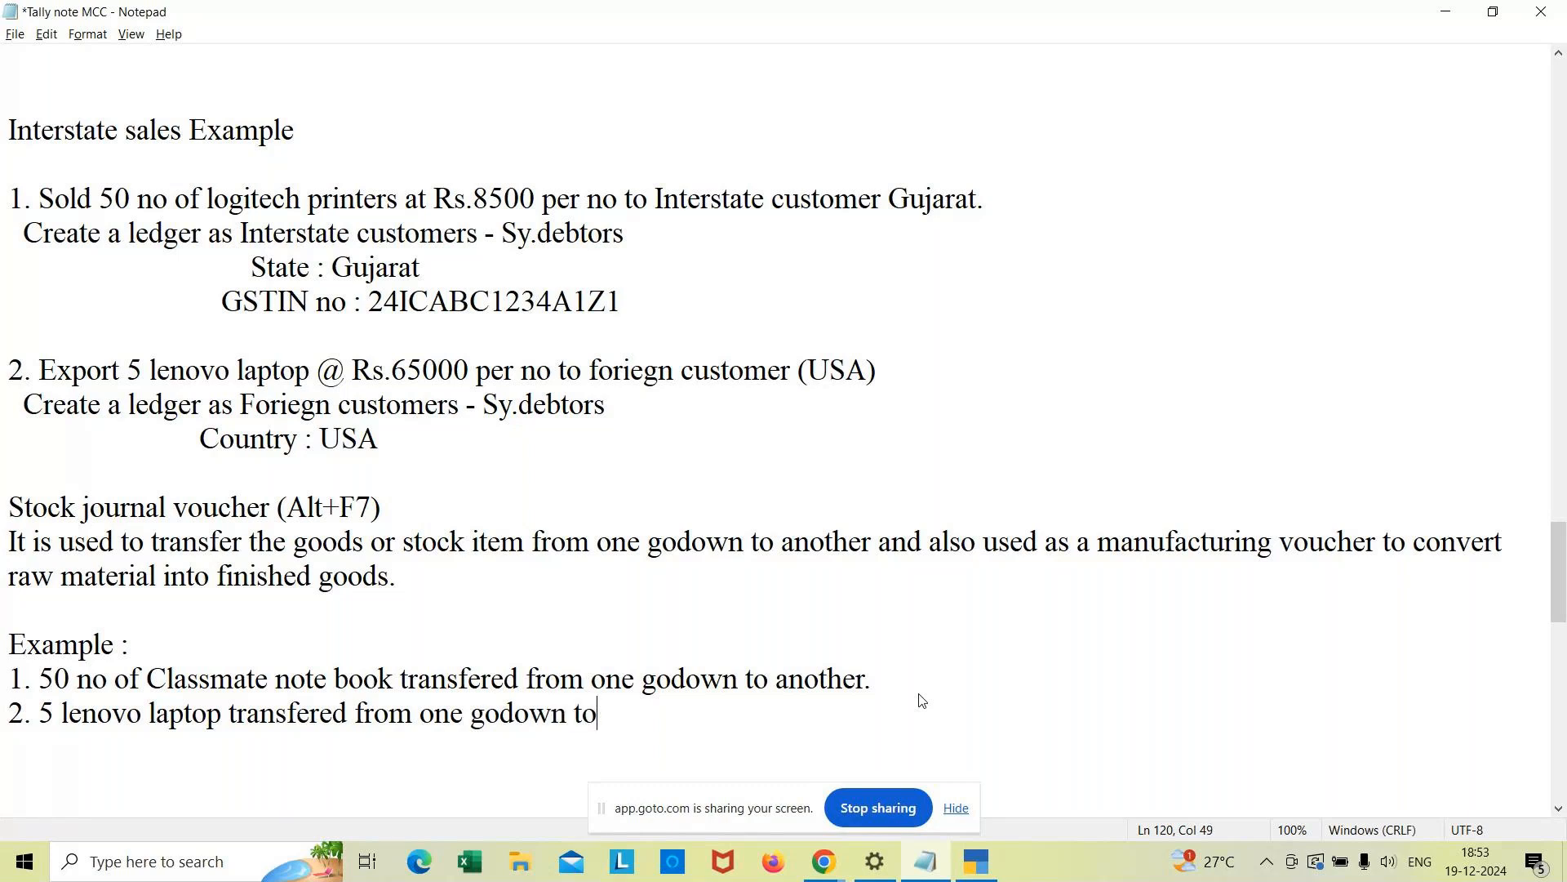
pyautogui.write('another godown.')
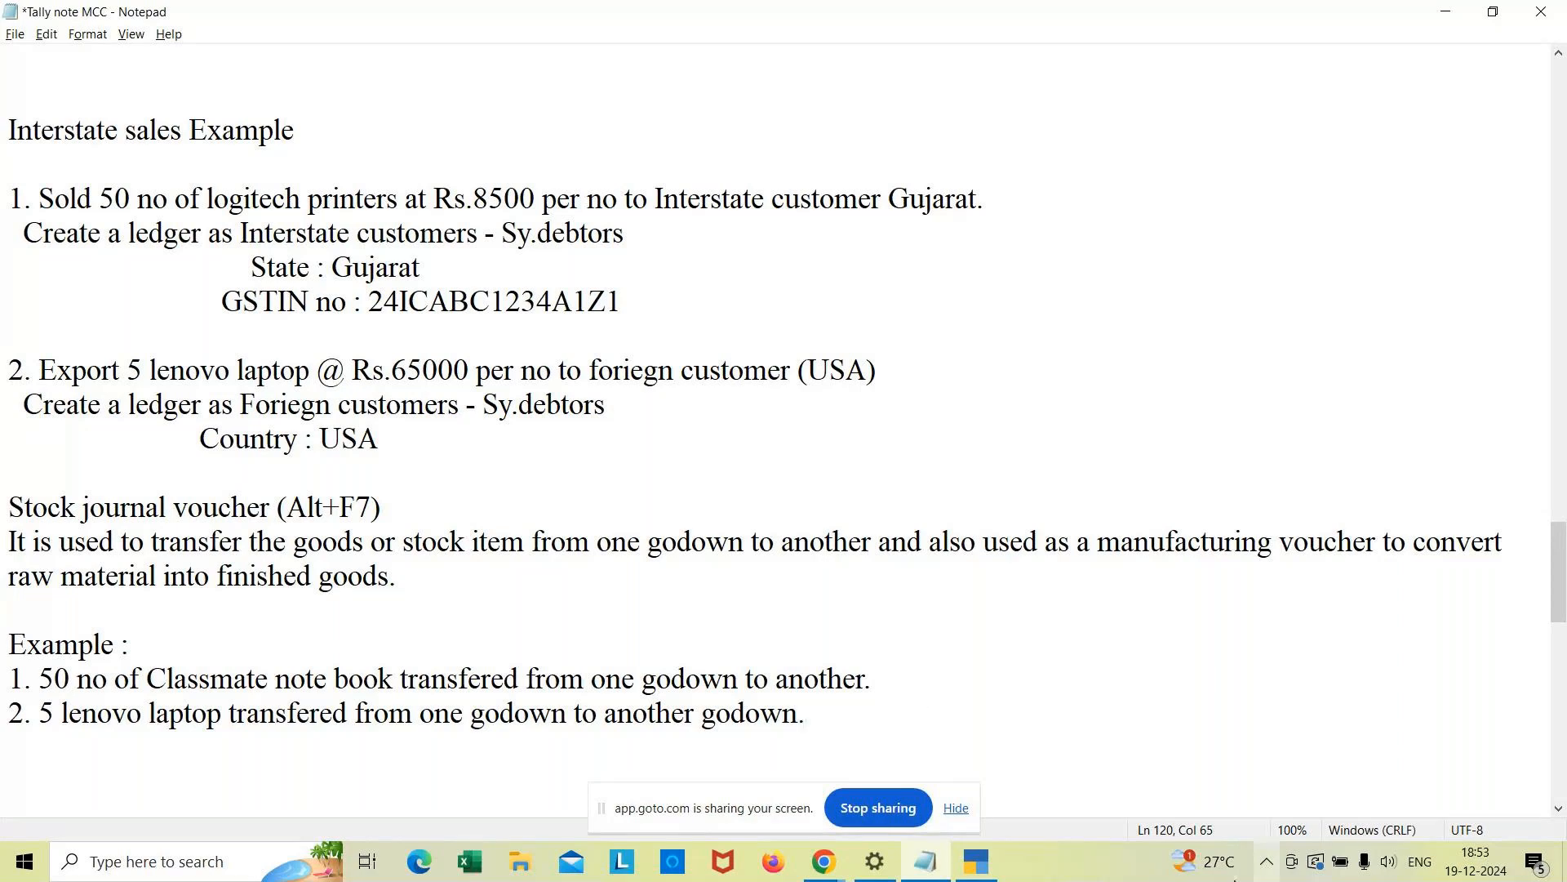
# Step: Switch to TallyPrime and enter Lenovo Laptop from Godown1 as the source item with 5 nos, accepting the offered rate, and finish the source list
pyautogui.click(982, 857)
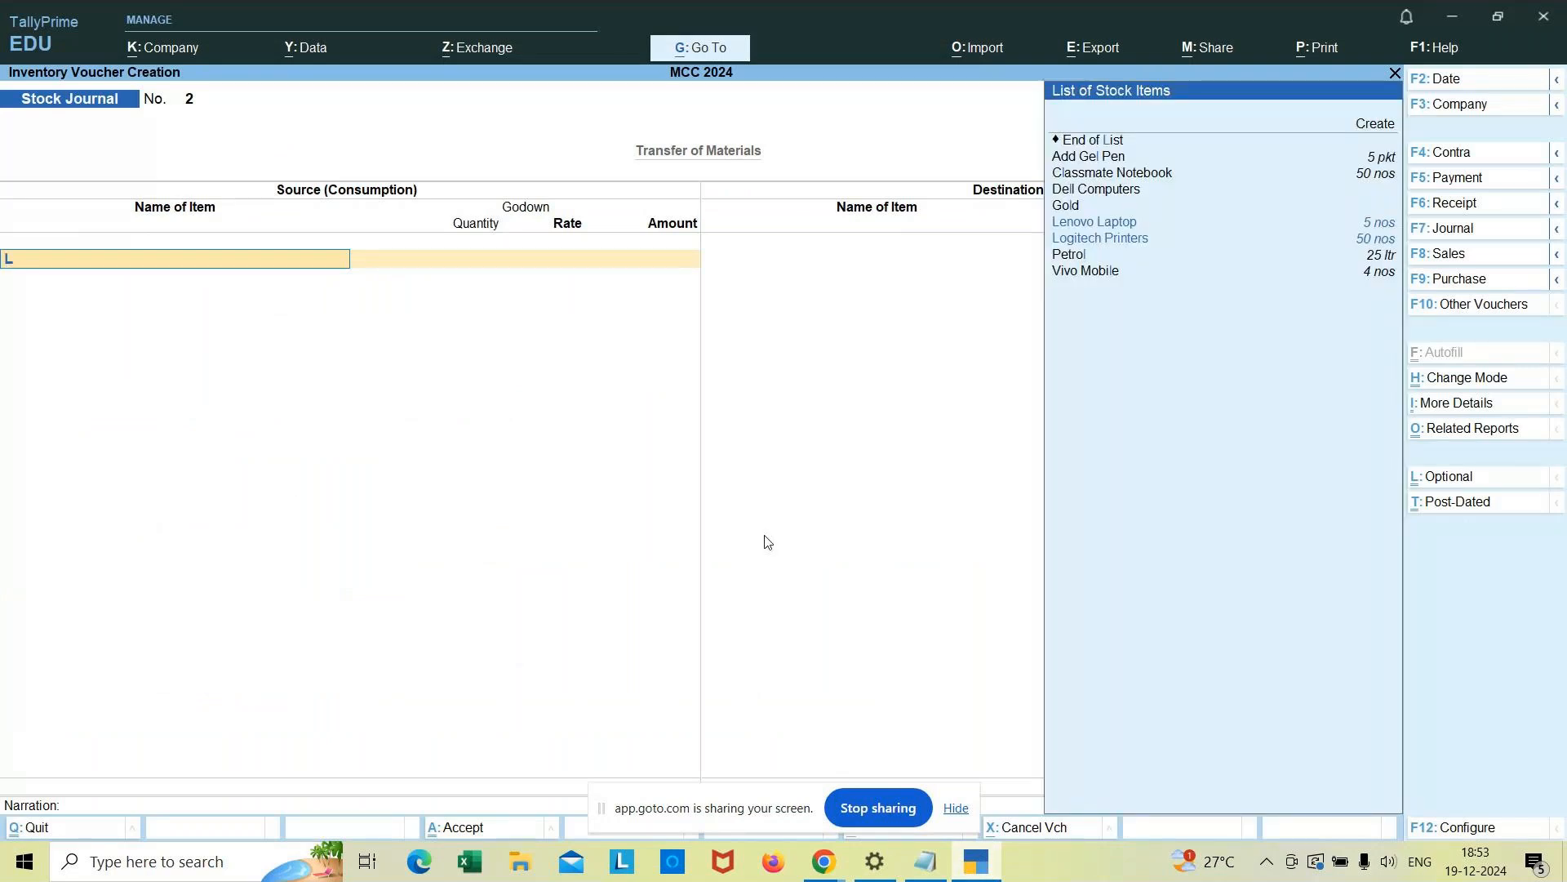
pyautogui.press('Up')
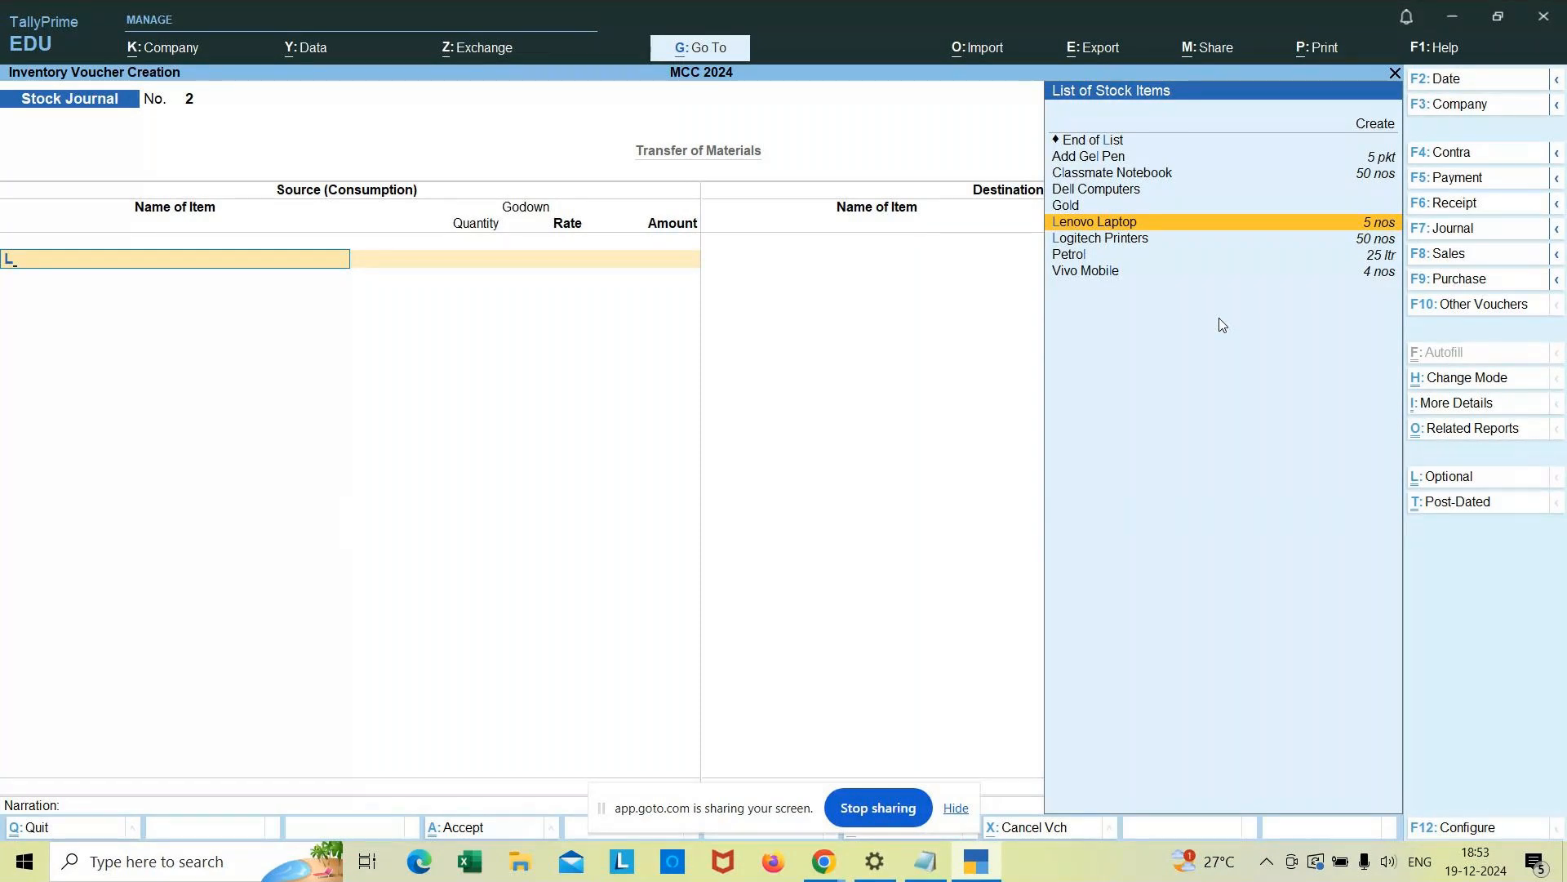
pyautogui.press('Return')
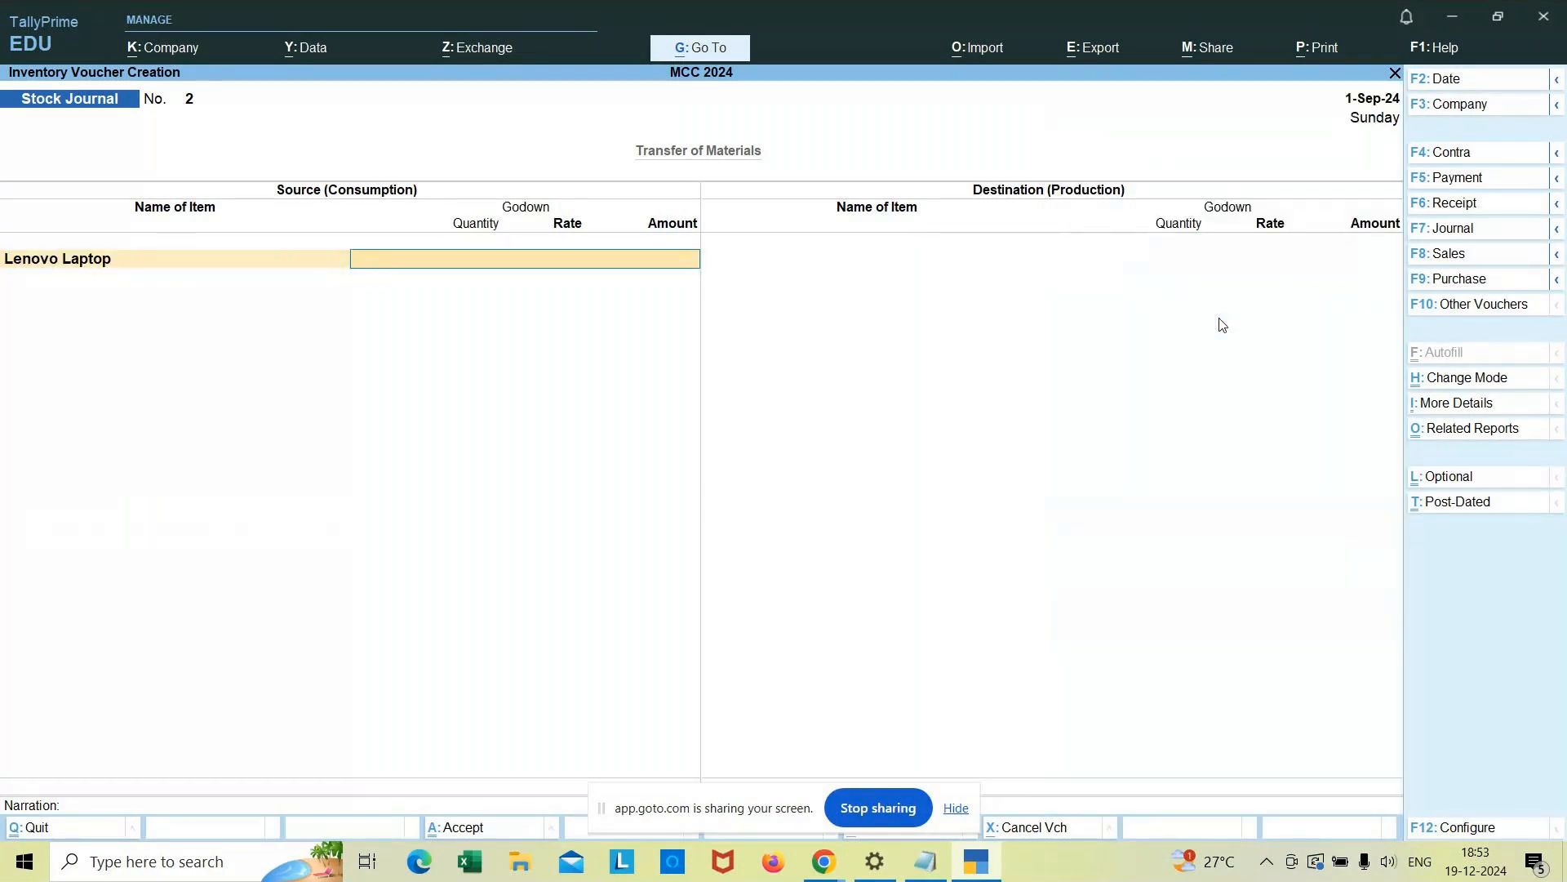
pyautogui.press('Down')
pyautogui.press('Return')
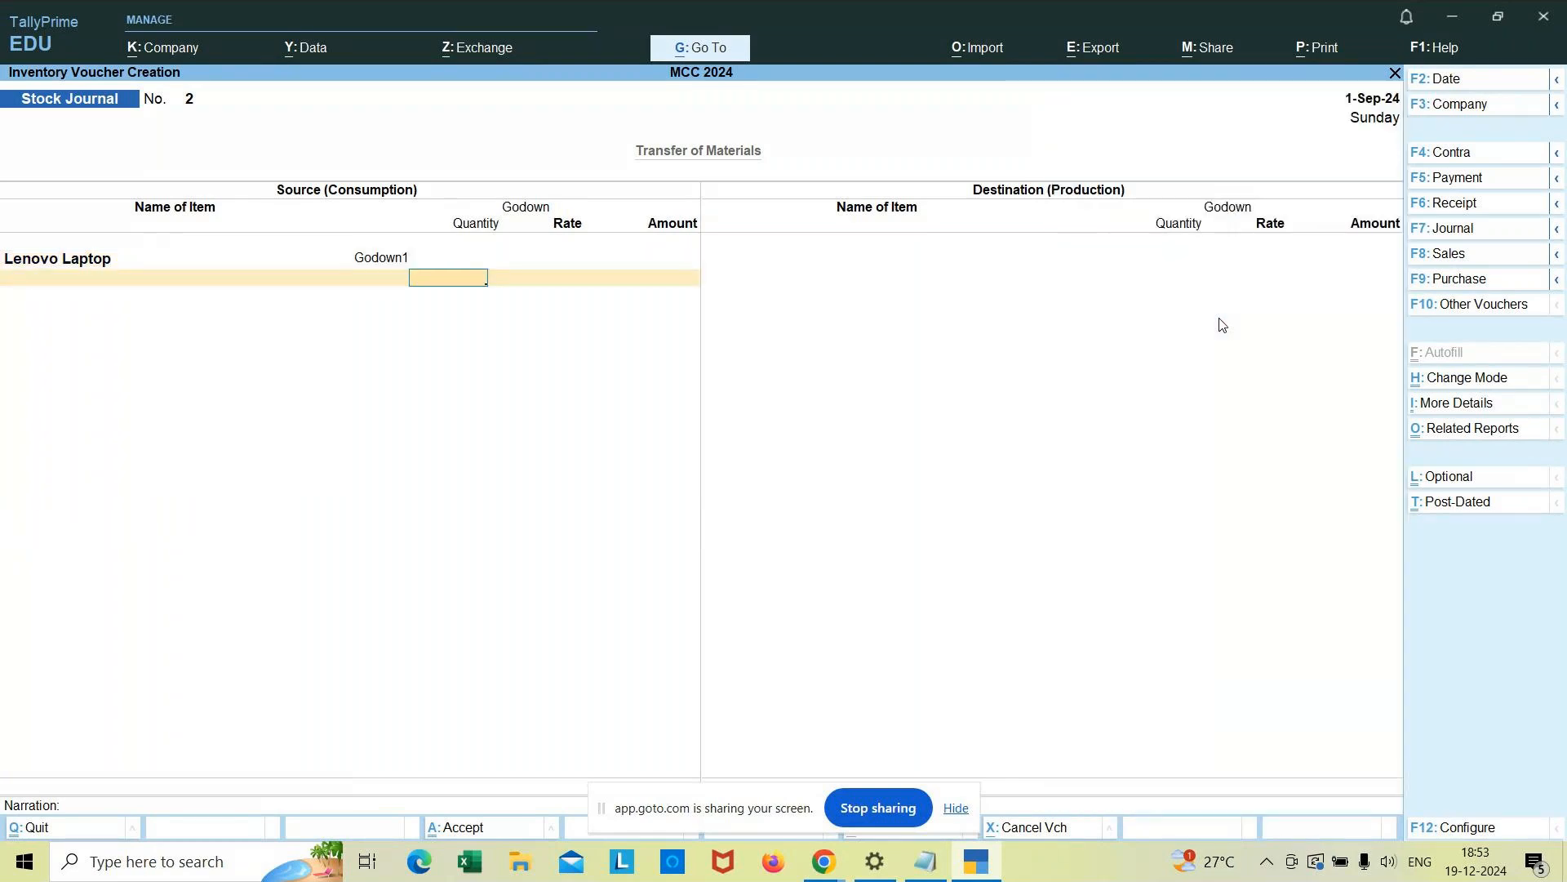
pyautogui.write('5')
pyautogui.press('Return')
pyautogui.press('Return')
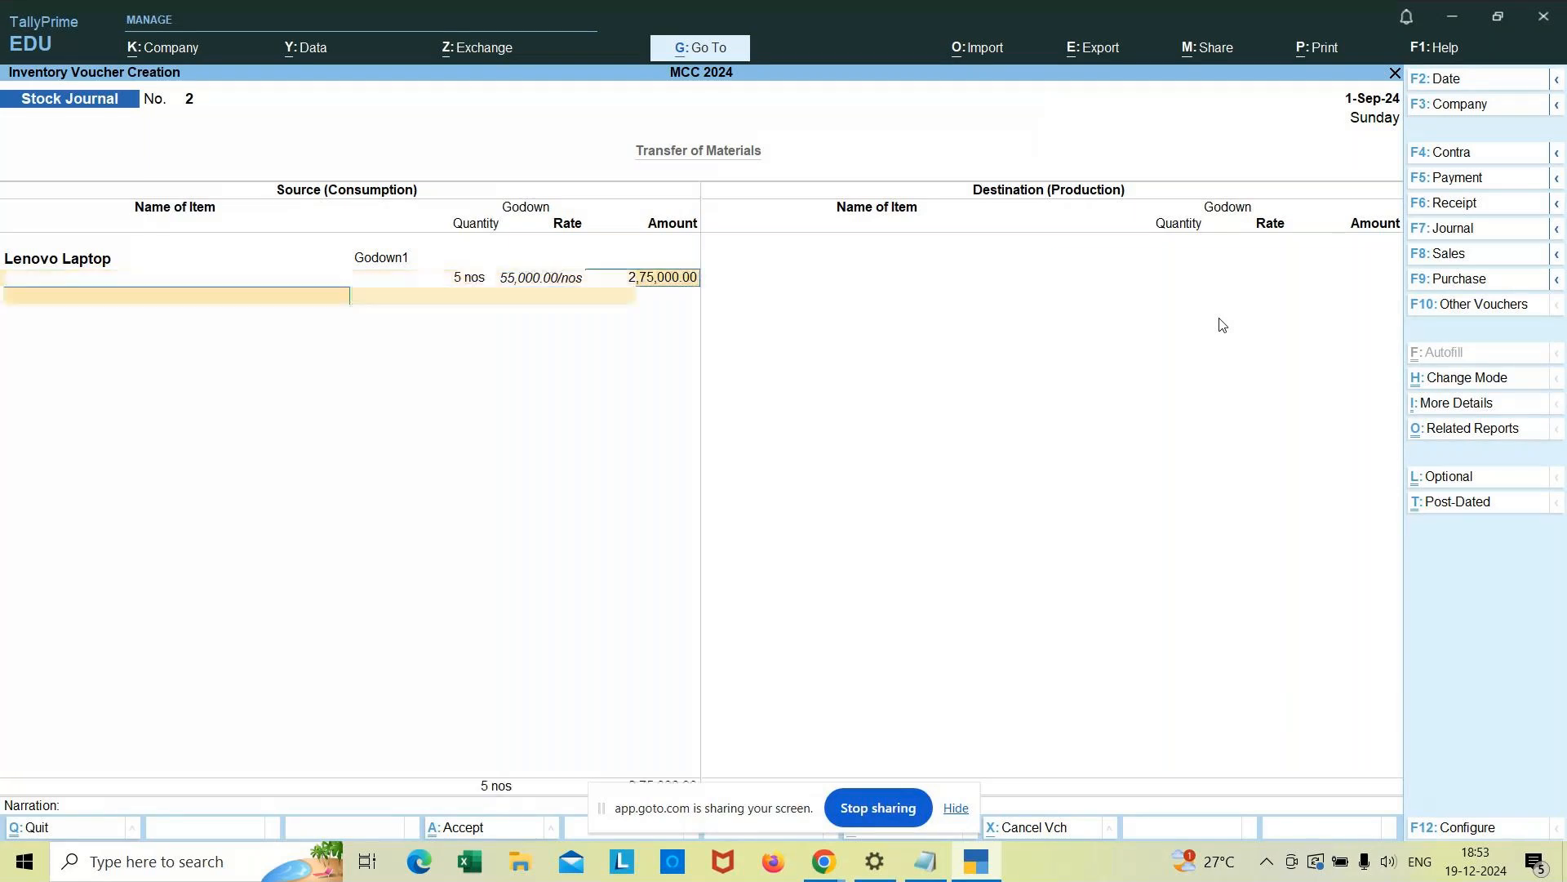
pyautogui.press('Return')
pyautogui.press('Return')
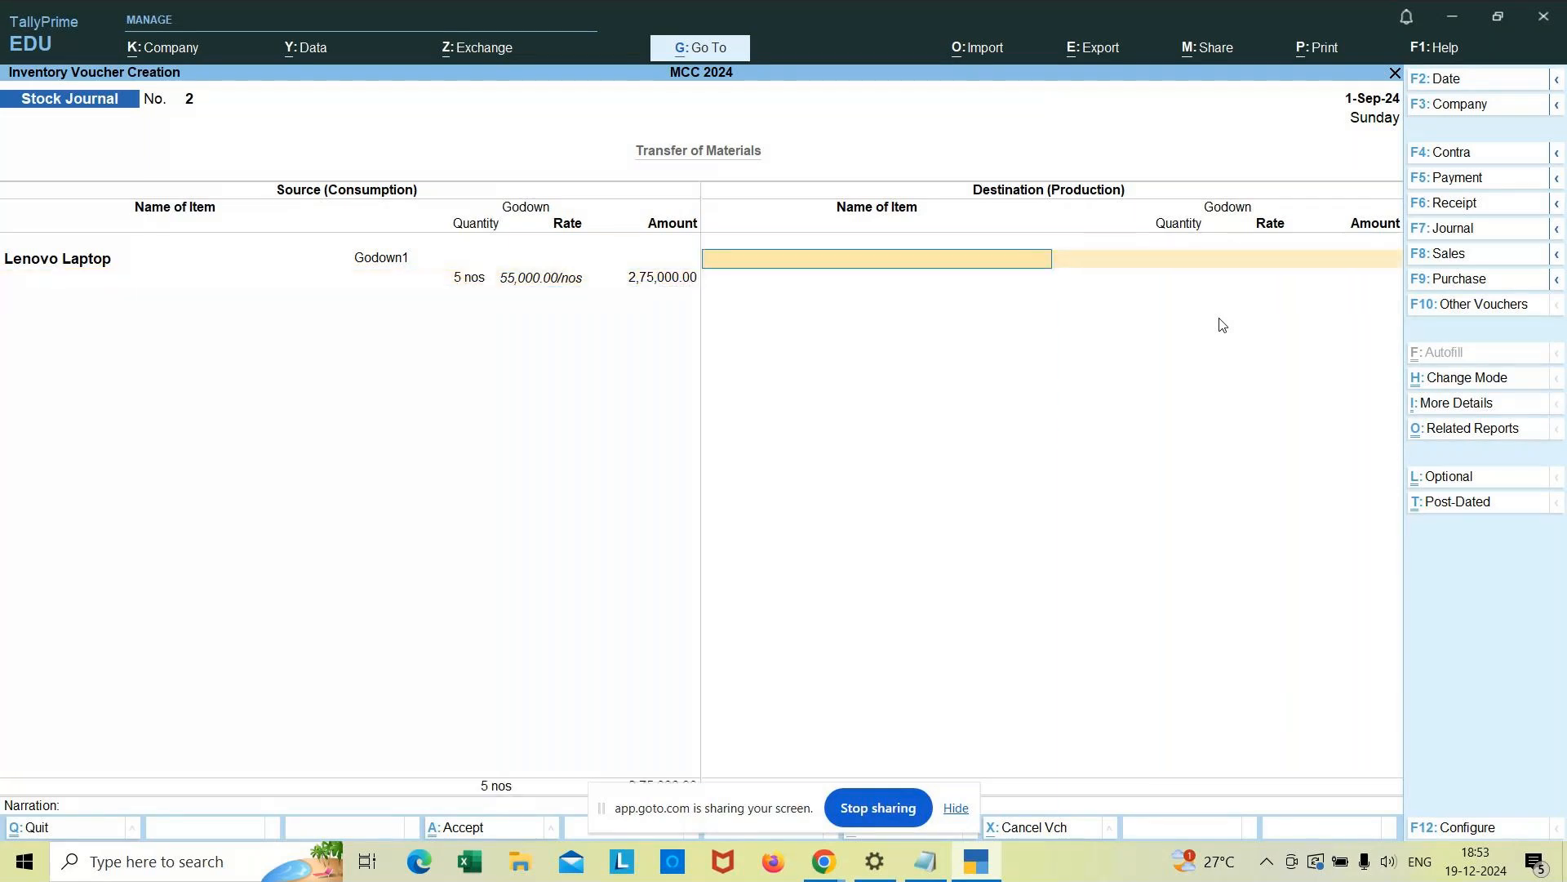
# Step: Enter Lenovo Laptop to Main Location as the destination item with 5 nos, accepting the offered rate, and finish the destination list
pyautogui.write('L')
pyautogui.press('Down')
pyautogui.press('Up')
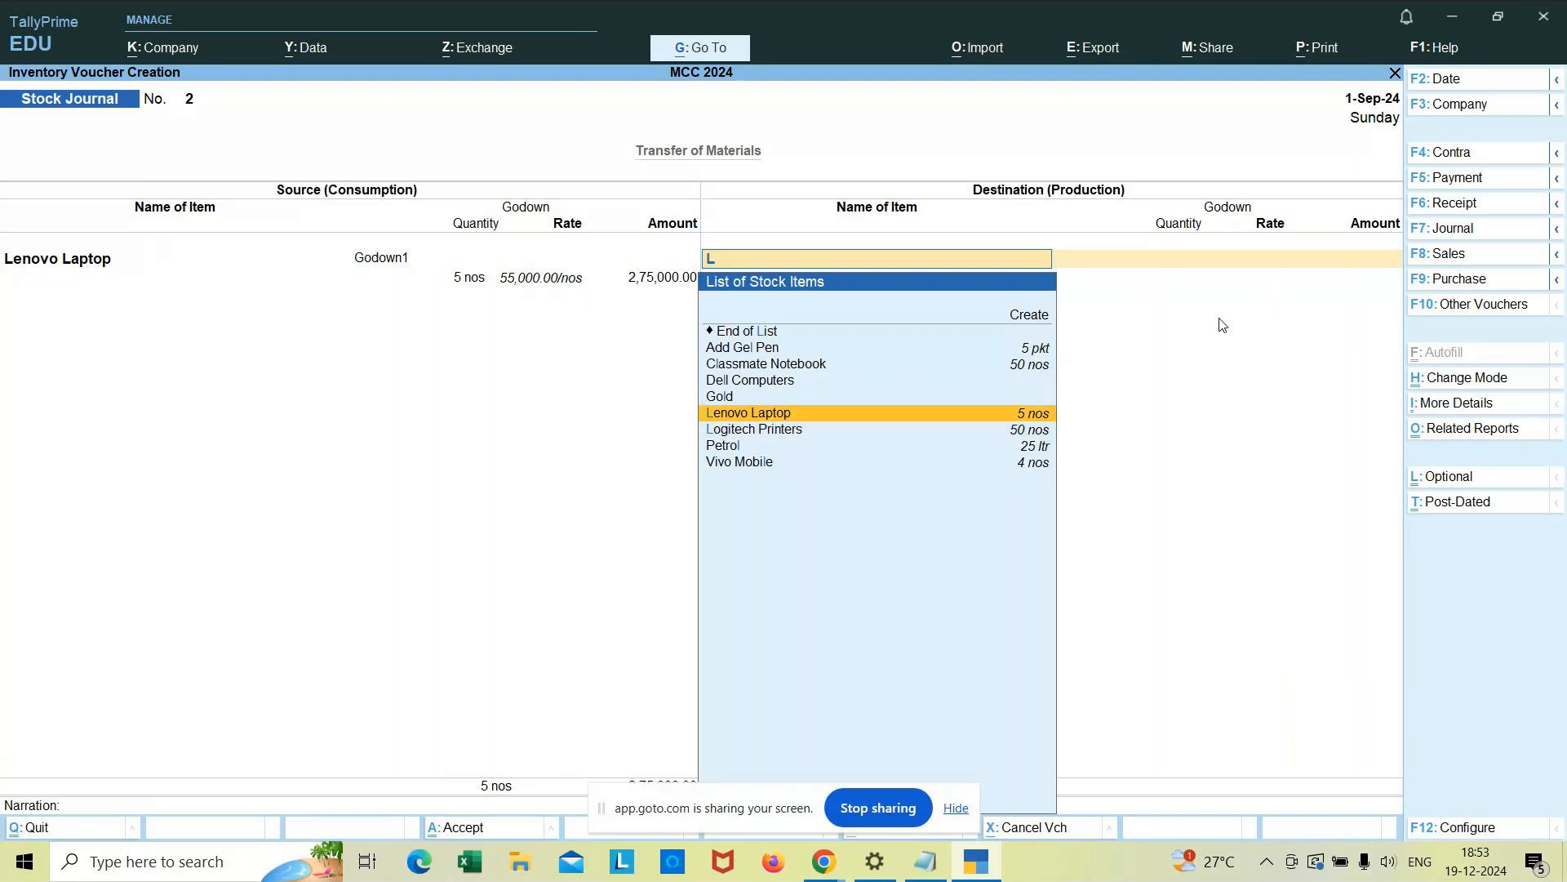
pyautogui.press('Return')
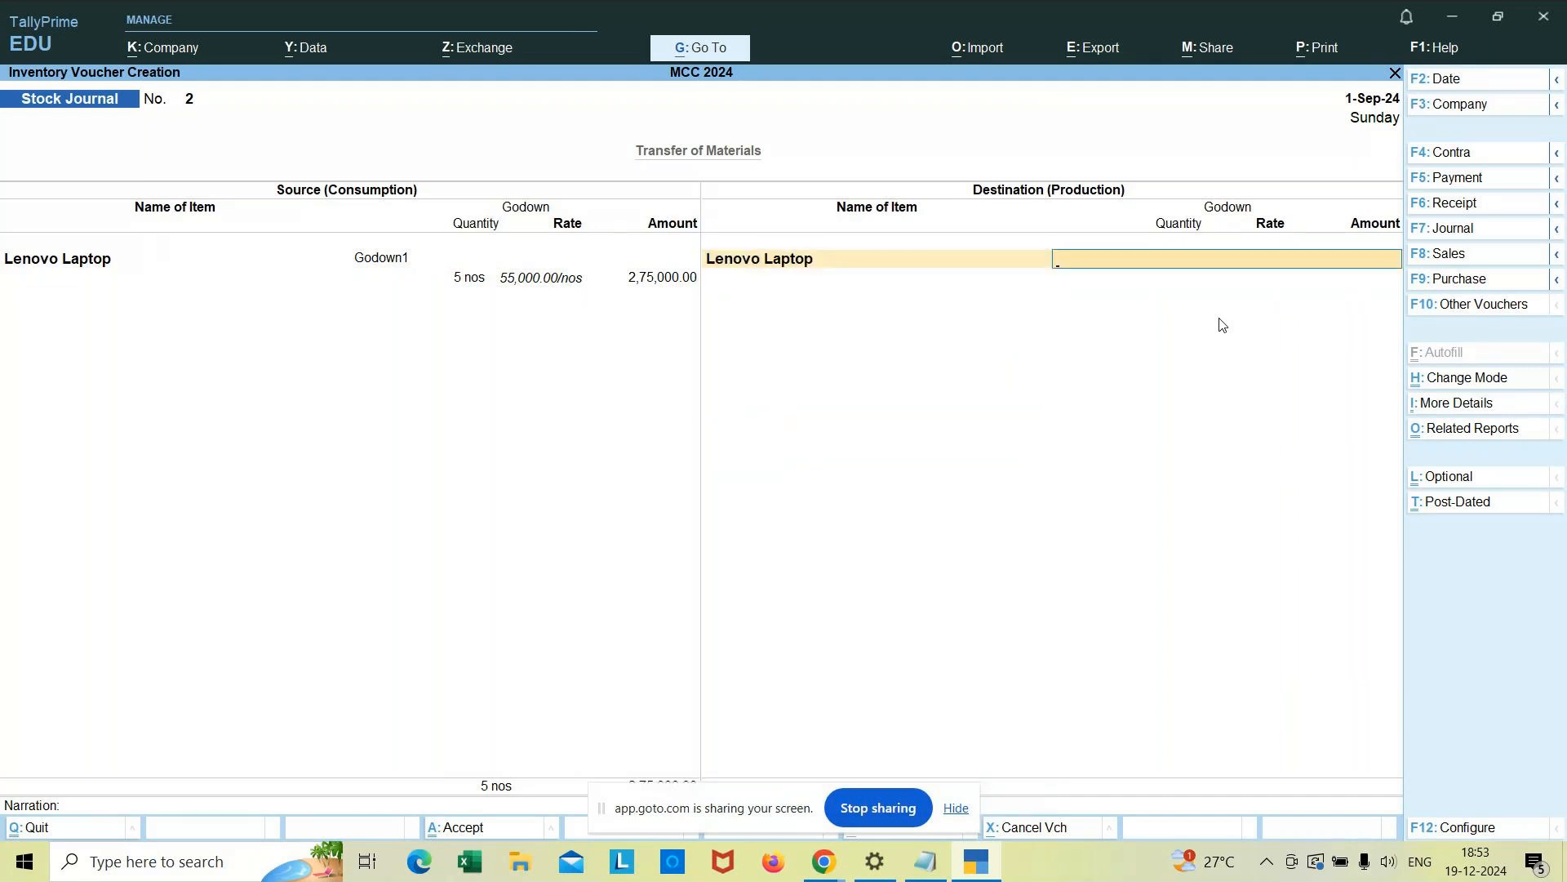
pyautogui.press('Down')
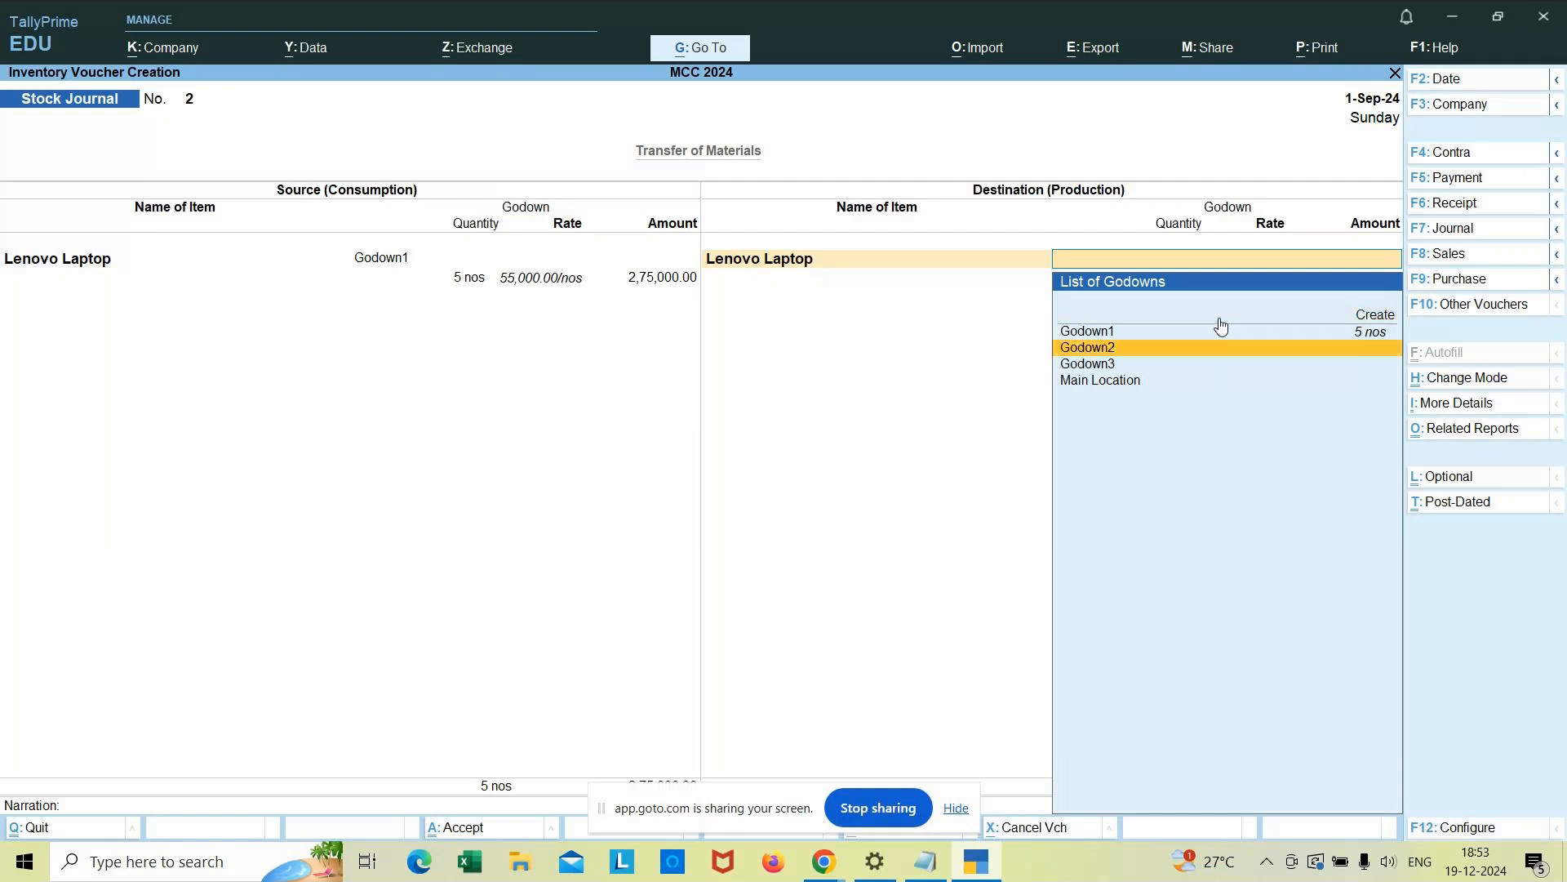
pyautogui.press('Down')
pyautogui.press('Down')
pyautogui.press('Return')
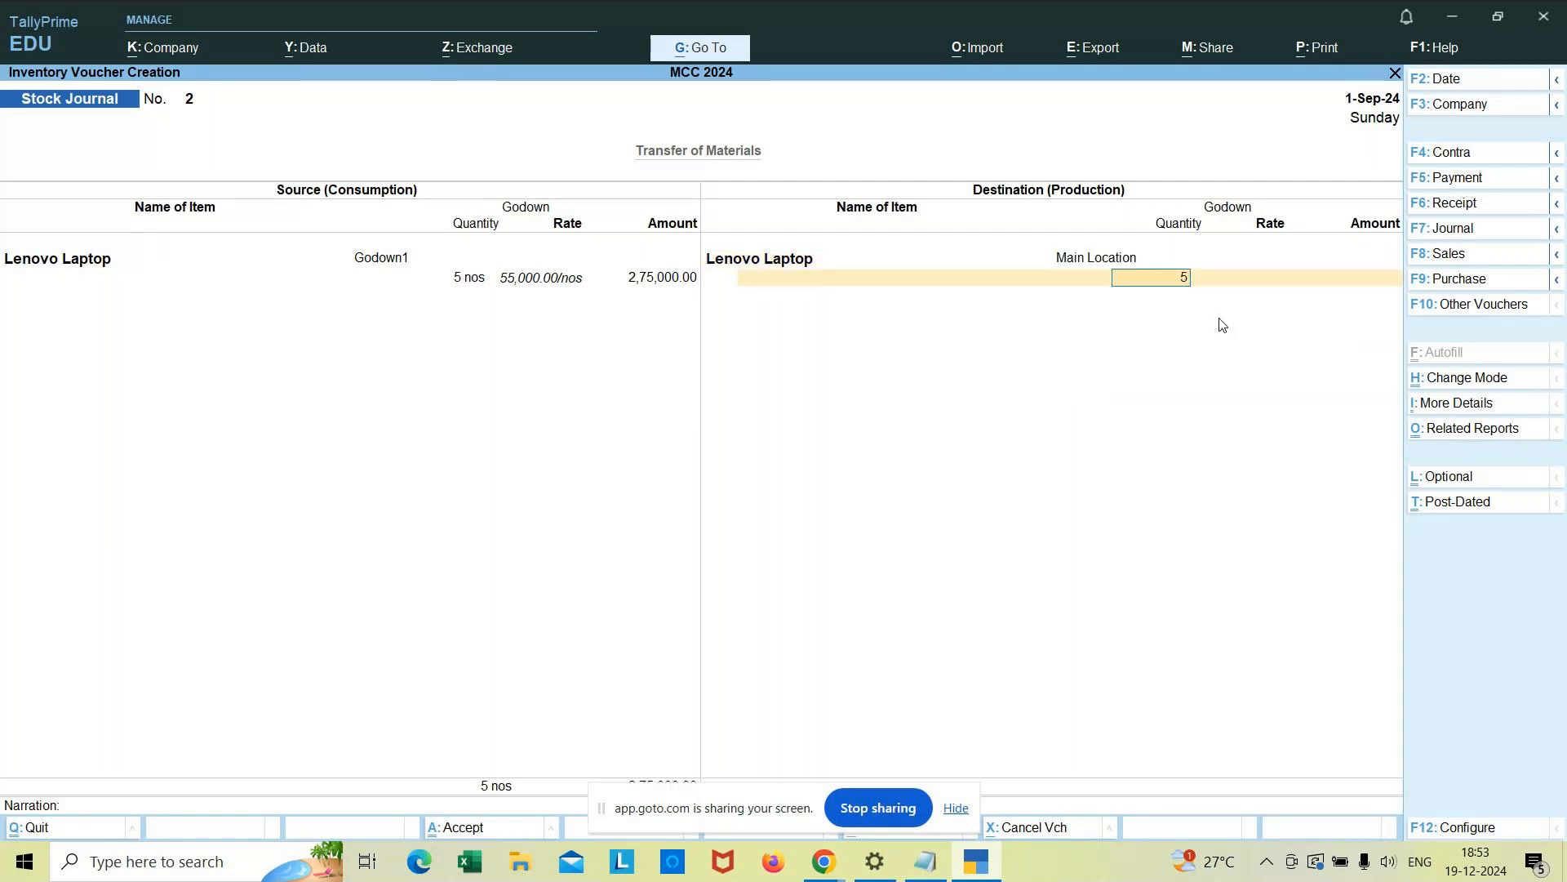
pyautogui.press('Return')
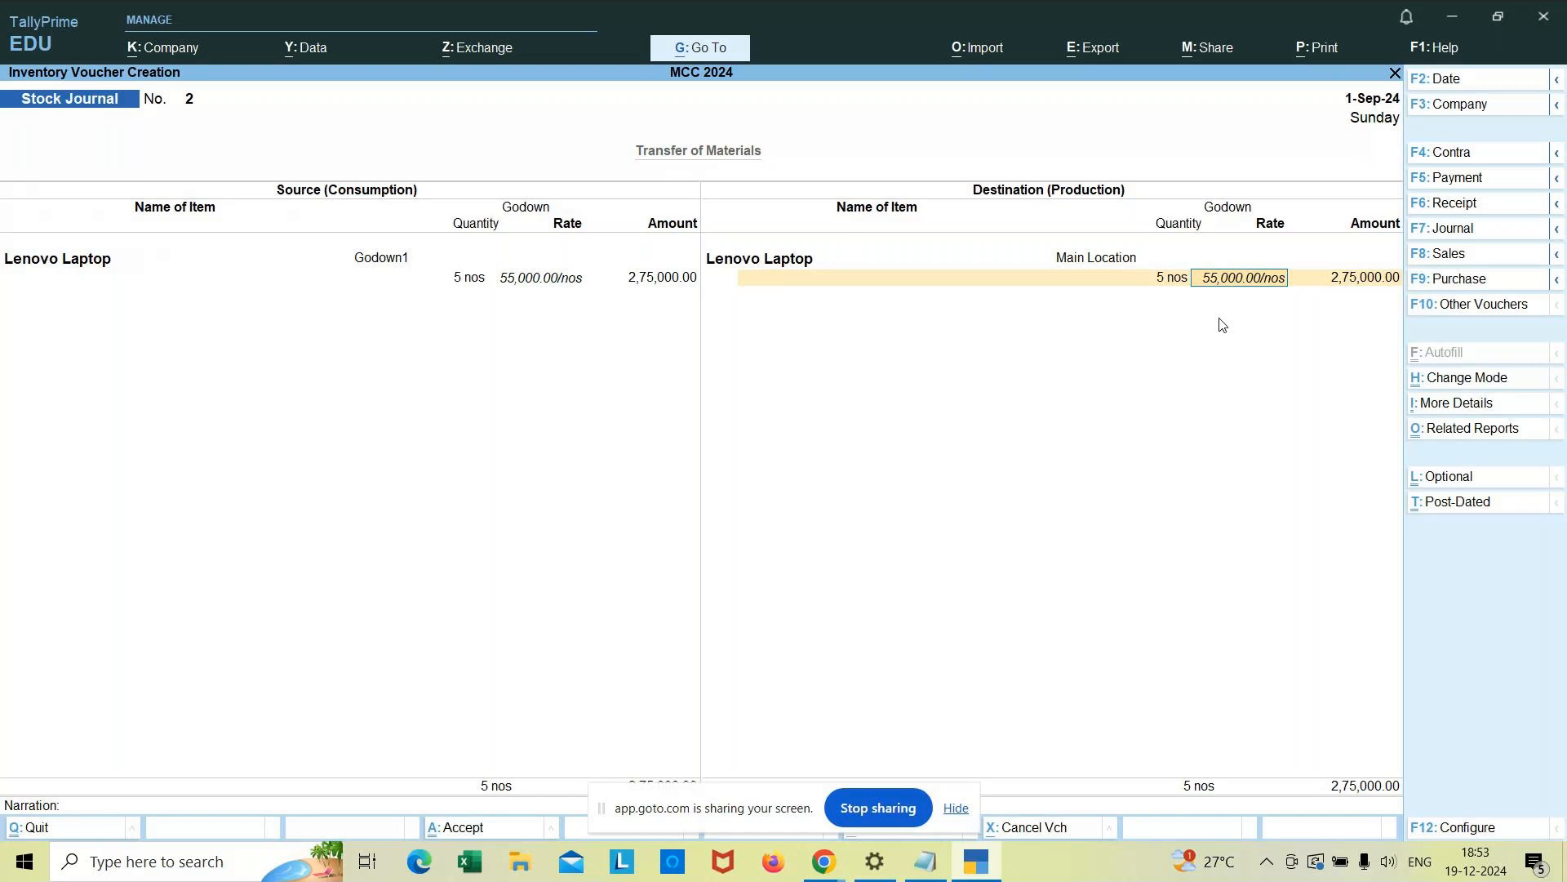
pyautogui.press('Return')
pyautogui.press('Return')
pyautogui.press('Return')
# Step: Enter the narration "being 5 laptop are transfered" and save the stock journal voucher
pyautogui.write('being')
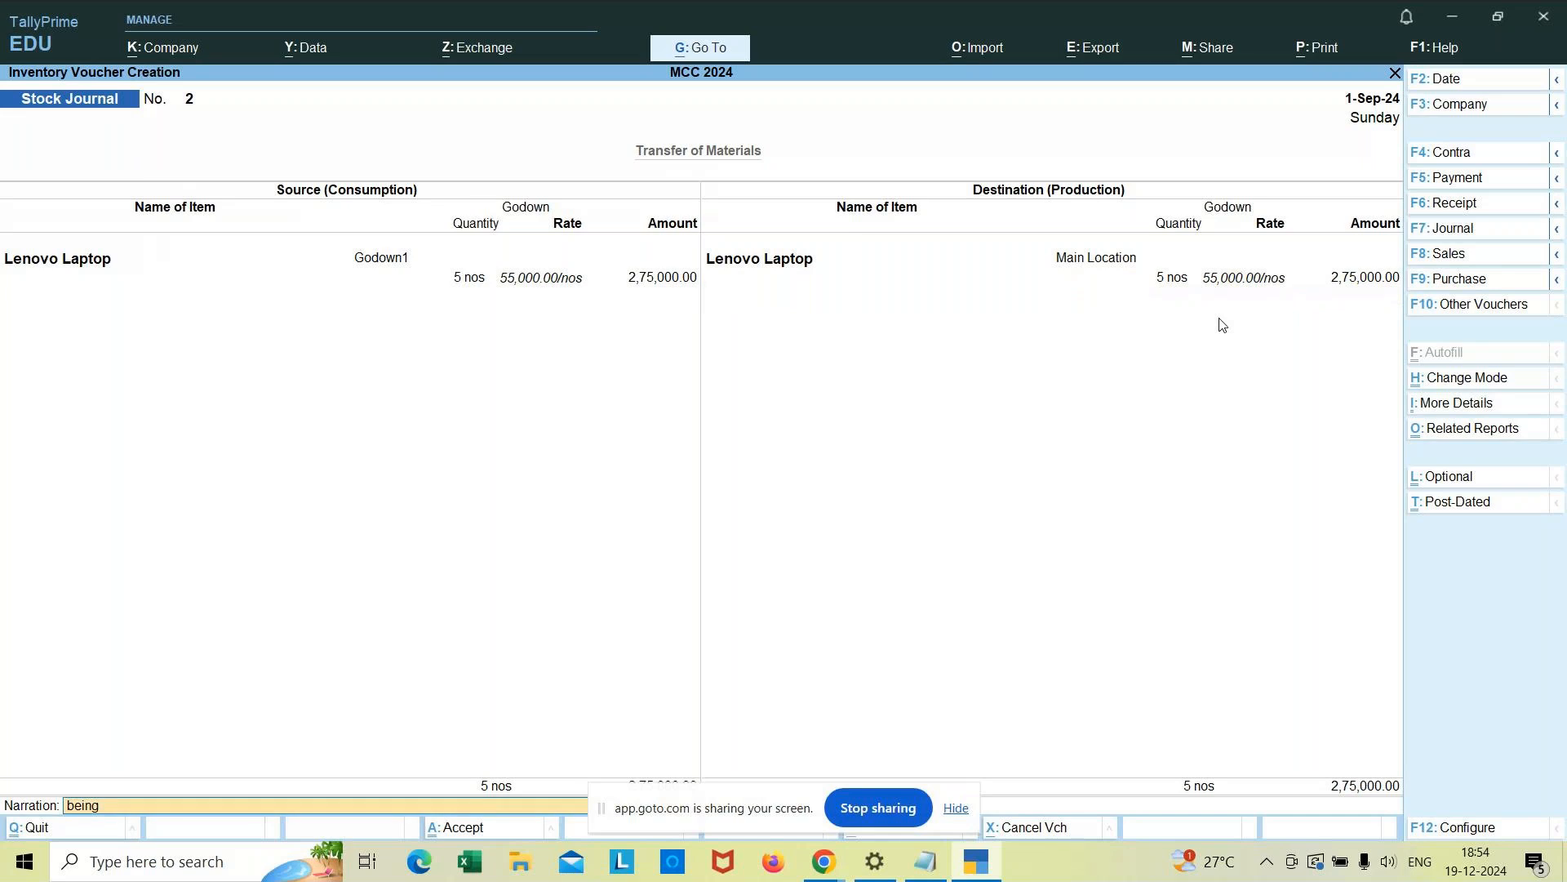
pyautogui.write(' 5 laptop area')
pyautogui.press('BackSpace')
pyautogui.write('transfered')
pyautogui.press('Return')
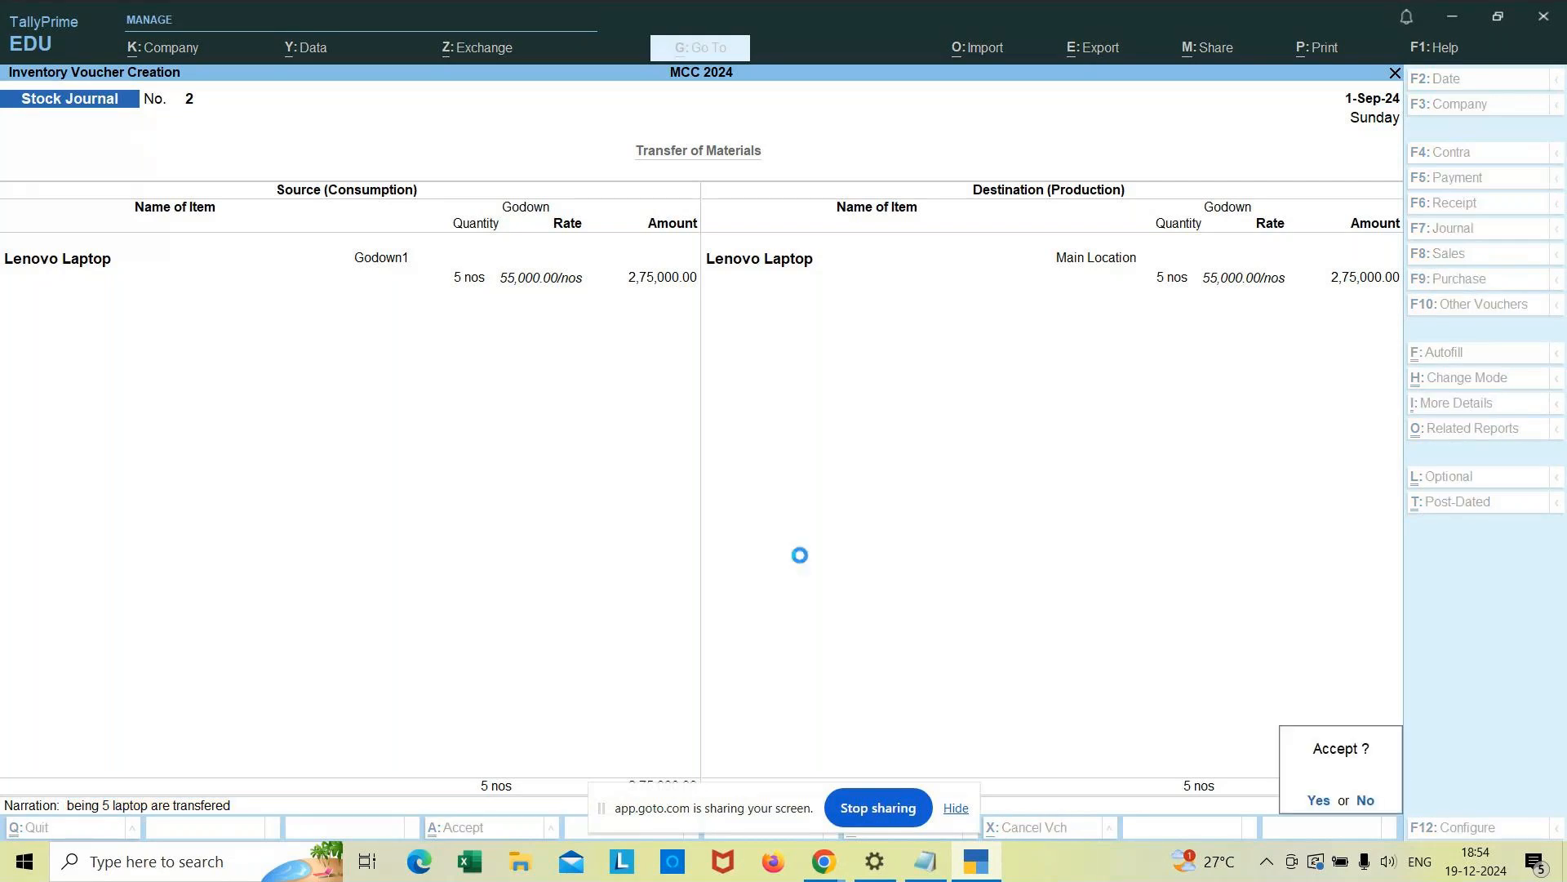
pyautogui.press('Return')
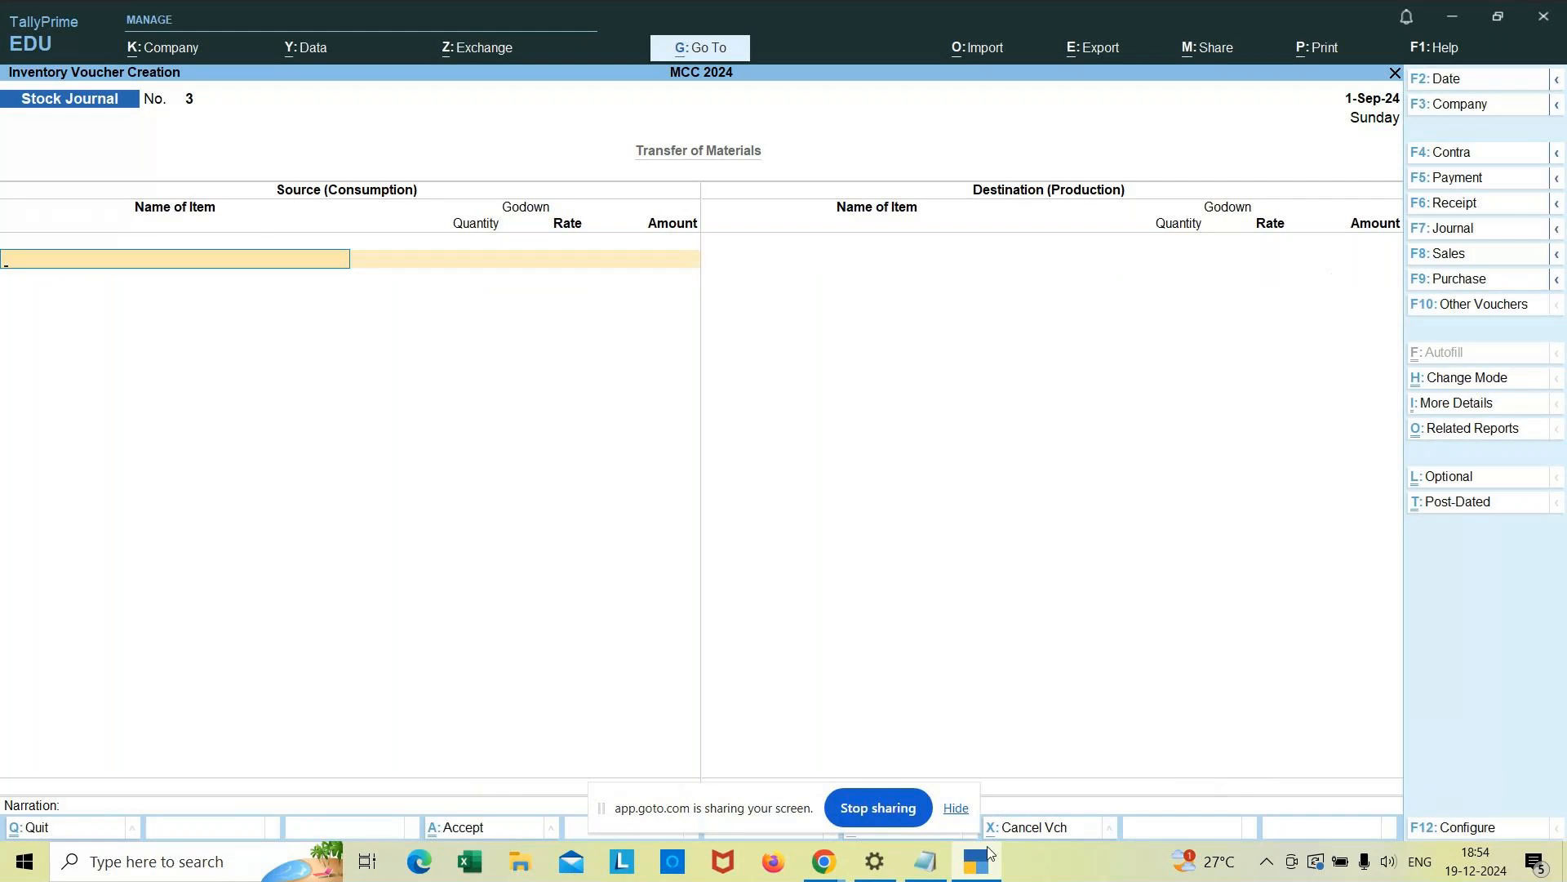
pyautogui.moveTo(930, 863)
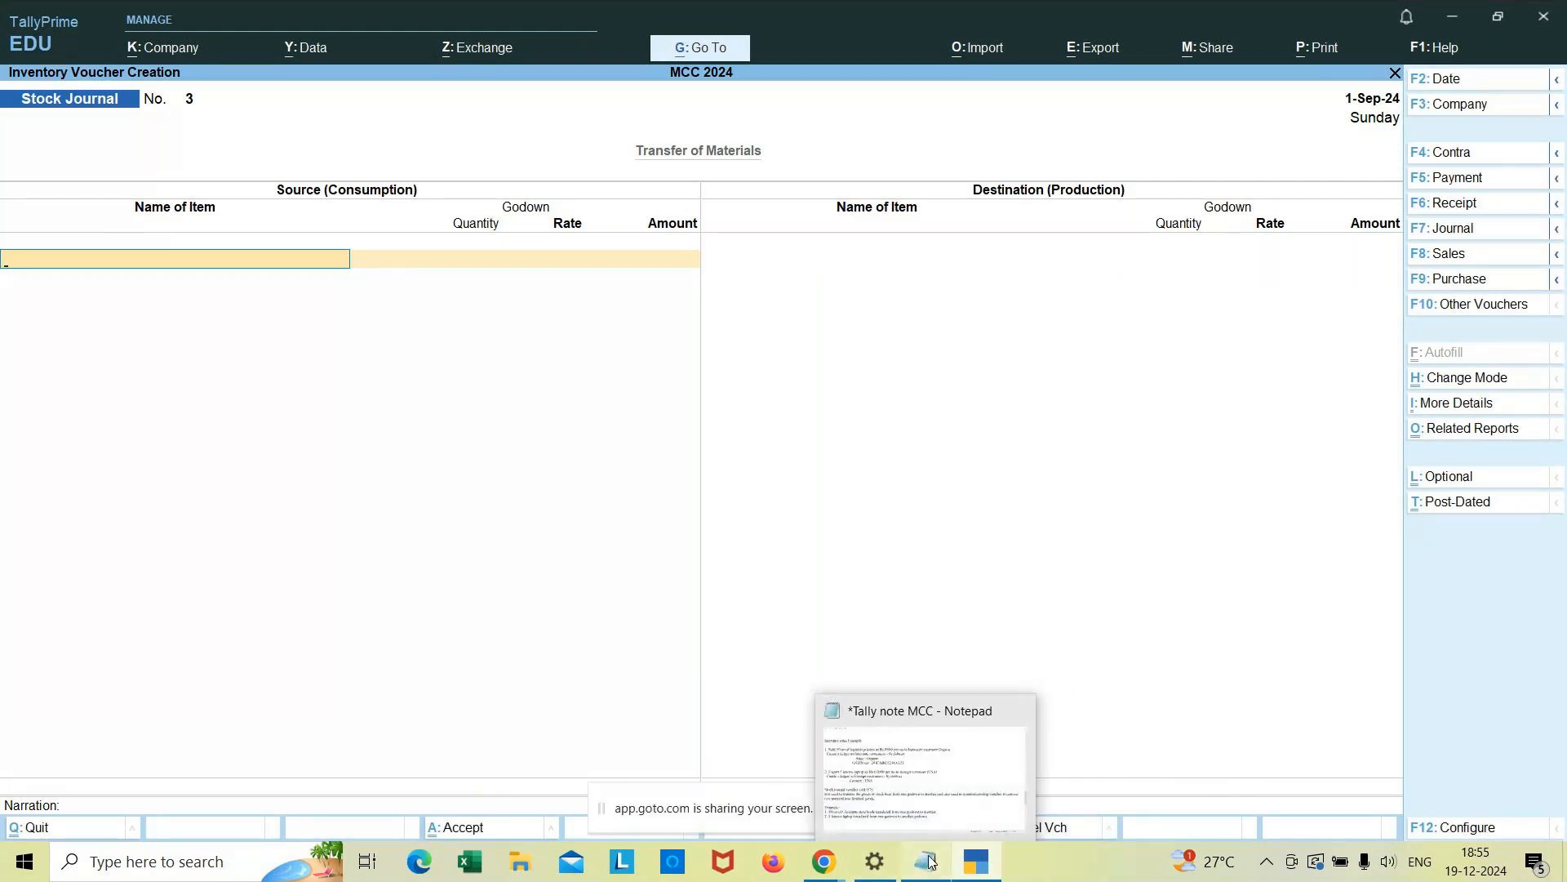
pyautogui.click(920, 823)
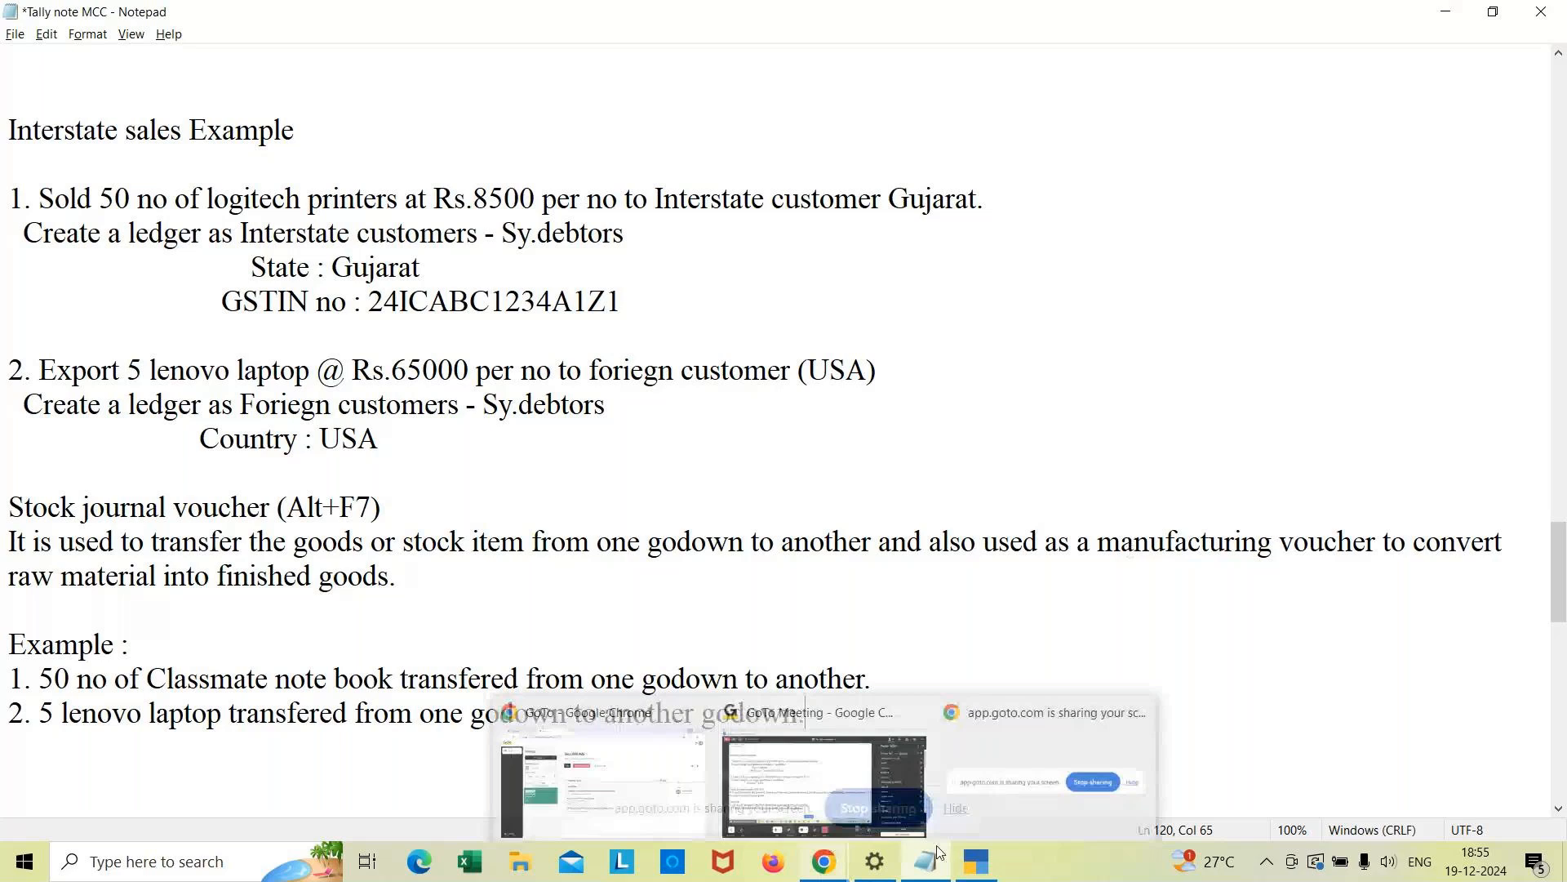
pyautogui.click(976, 861)
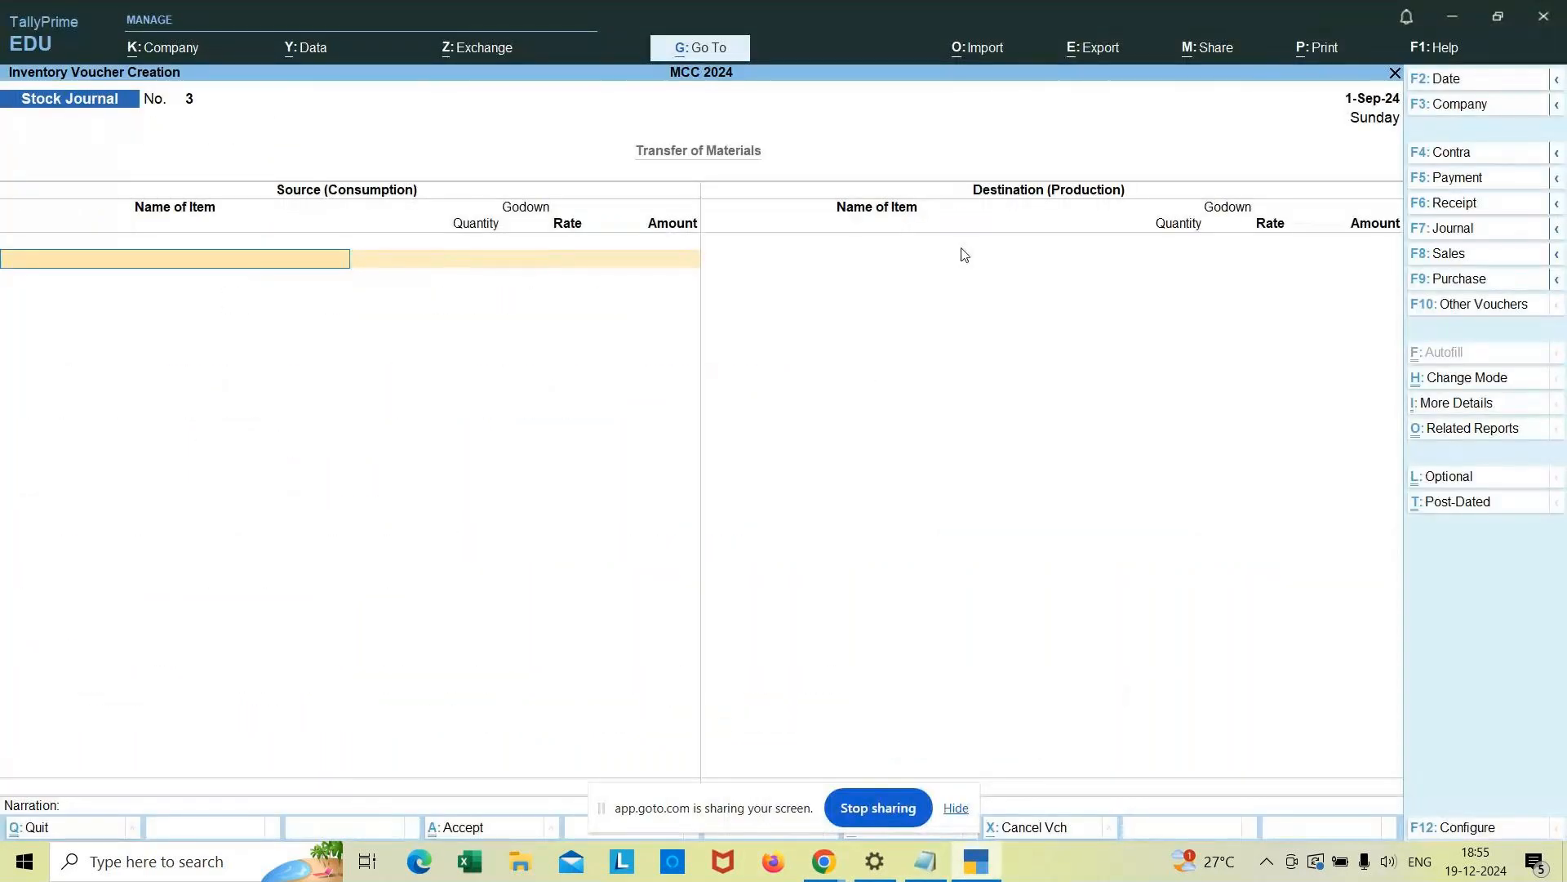
# Step: Enter Petrol from Godown1 as the source item with 10 ltr, accepting the offered rate, and finish the source list
pyautogui.write('P')
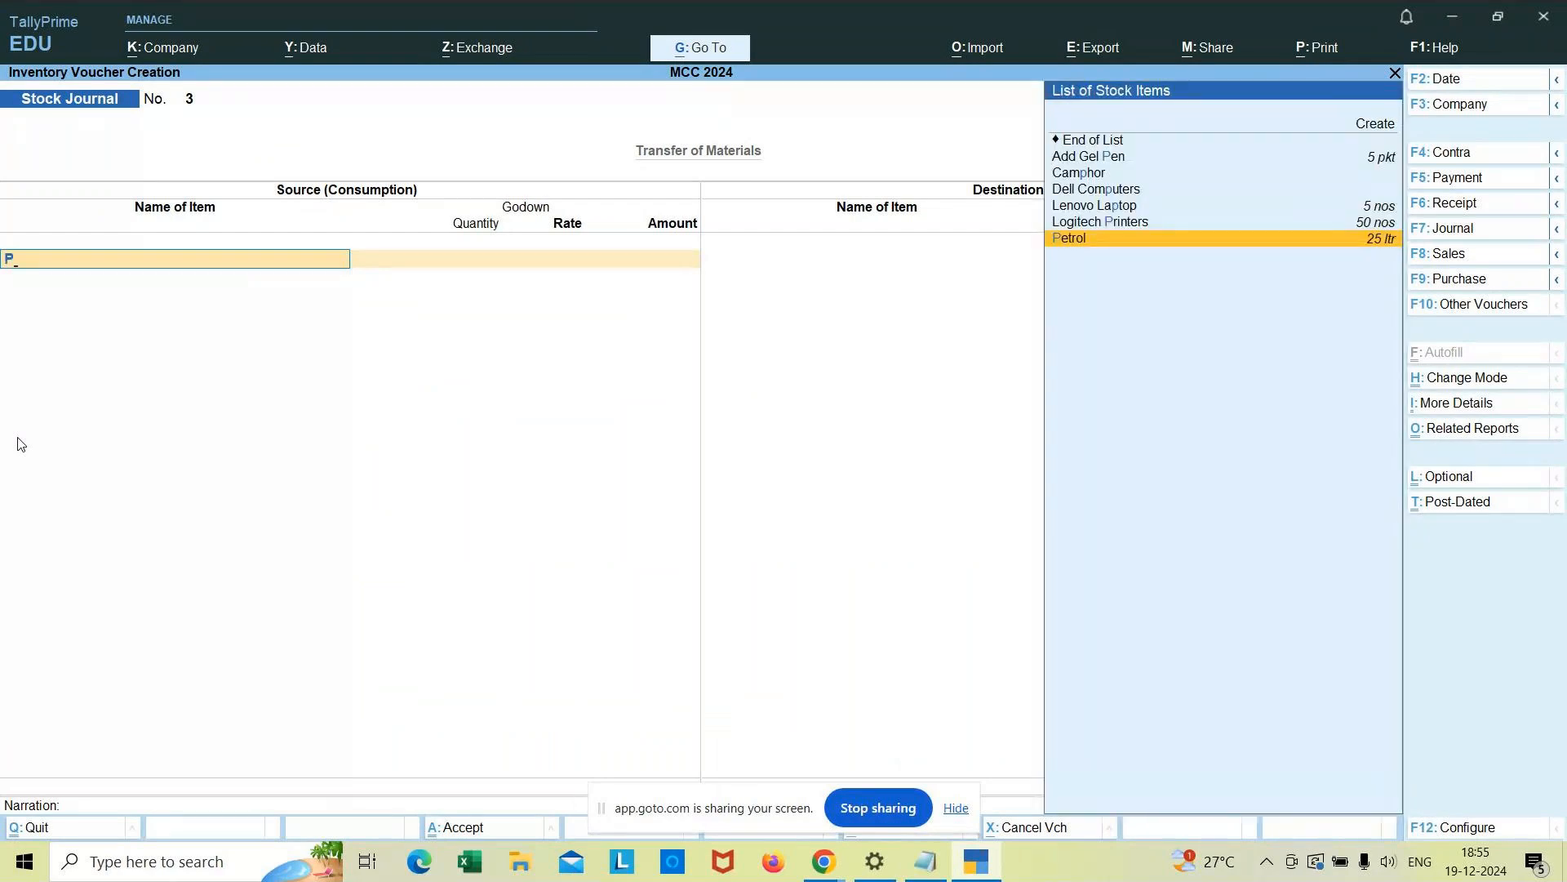
pyautogui.write('r')
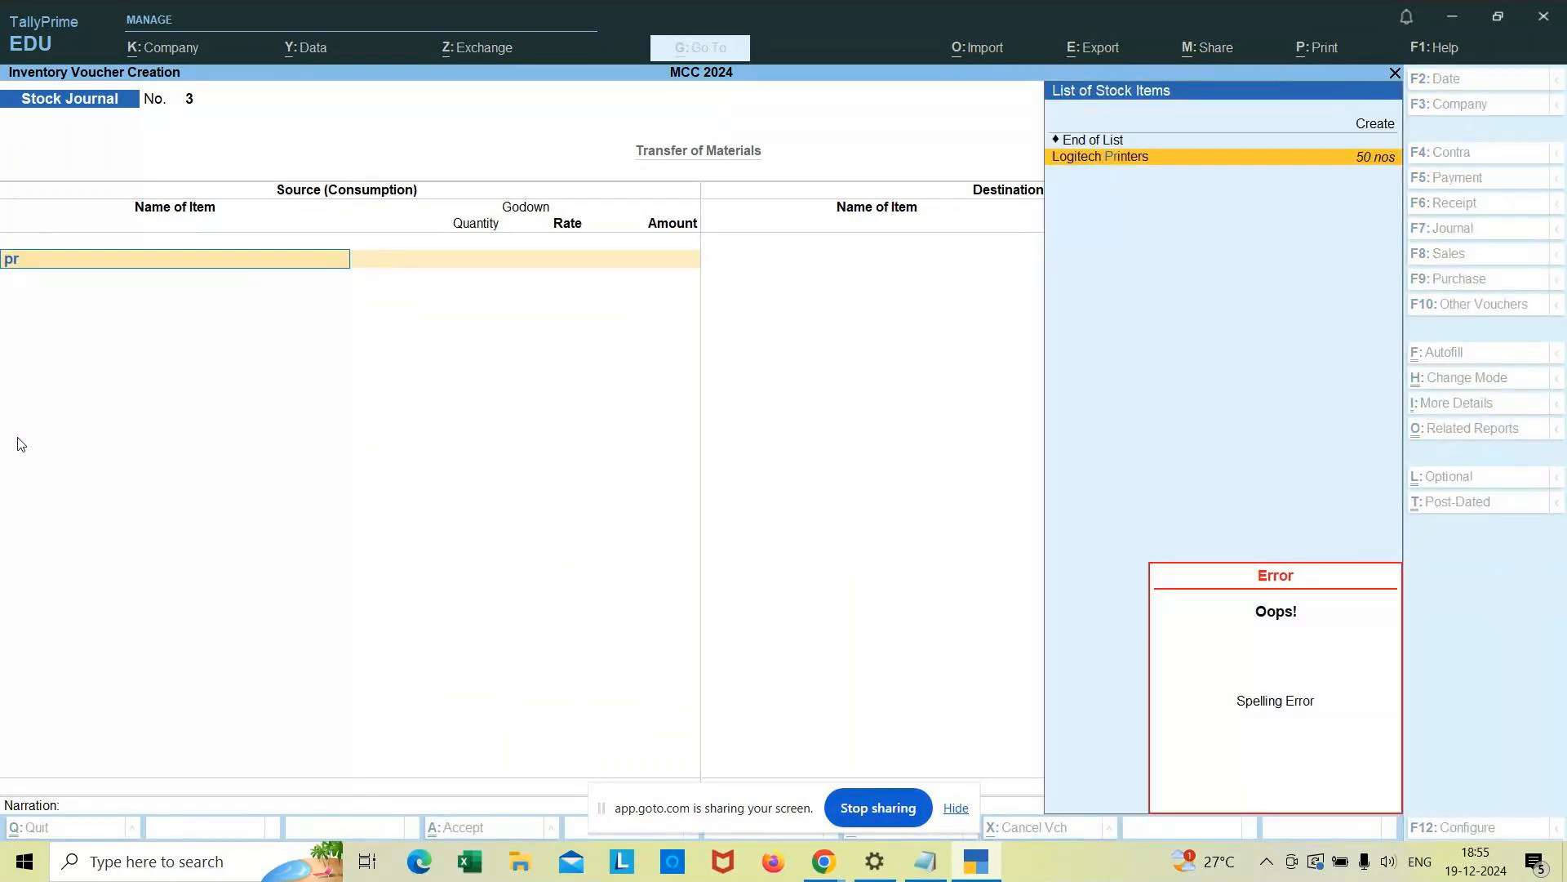
pyautogui.press('BackSpace')
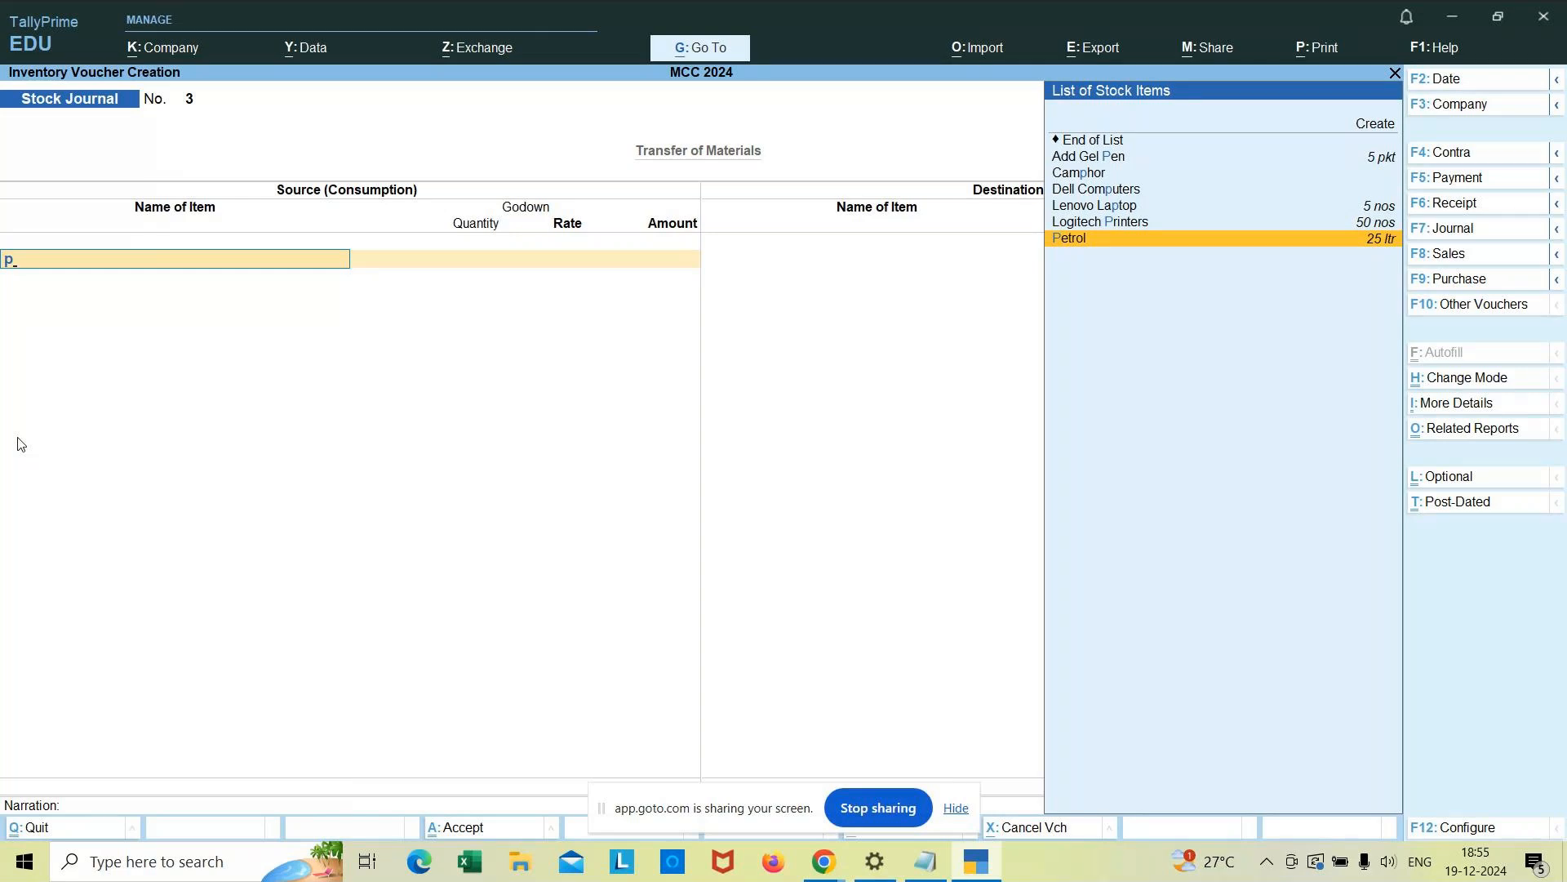
pyautogui.press('Return')
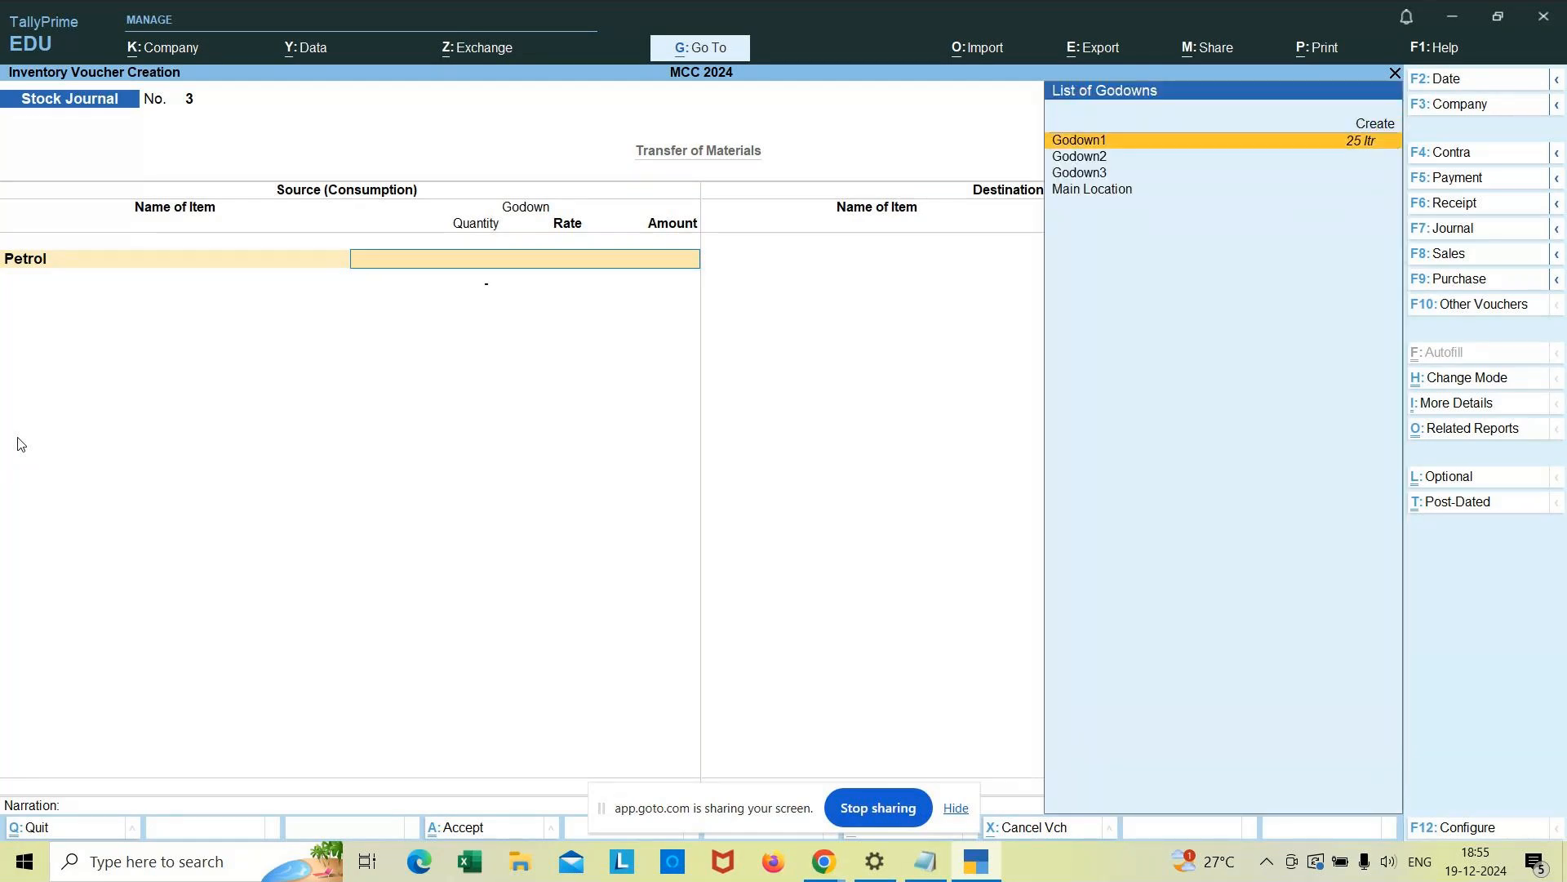
pyautogui.press('Return')
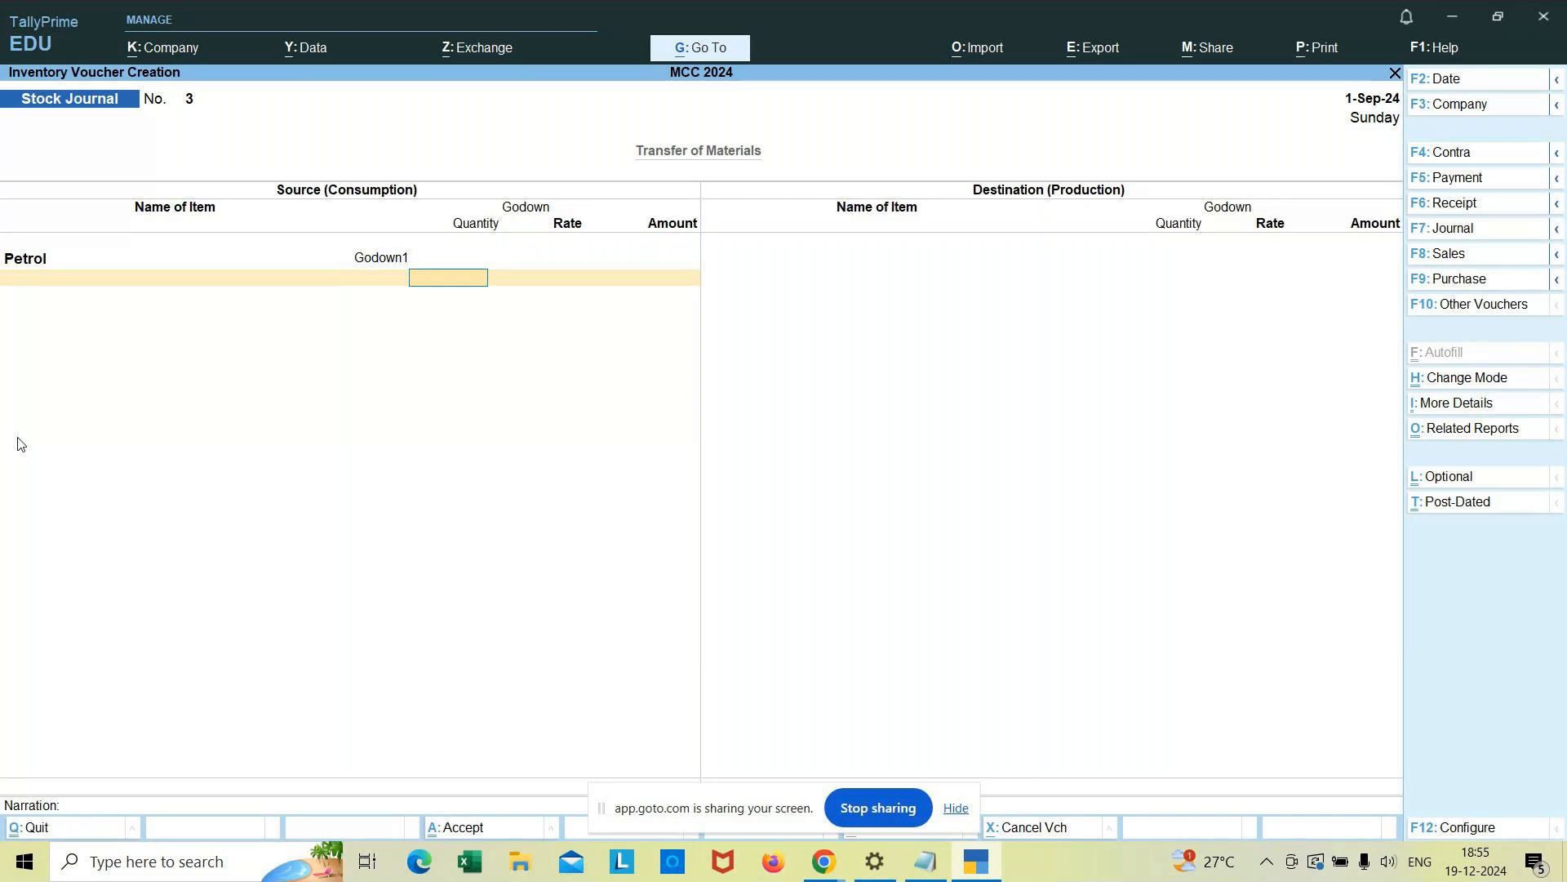
pyautogui.write('10')
pyautogui.press('Return')
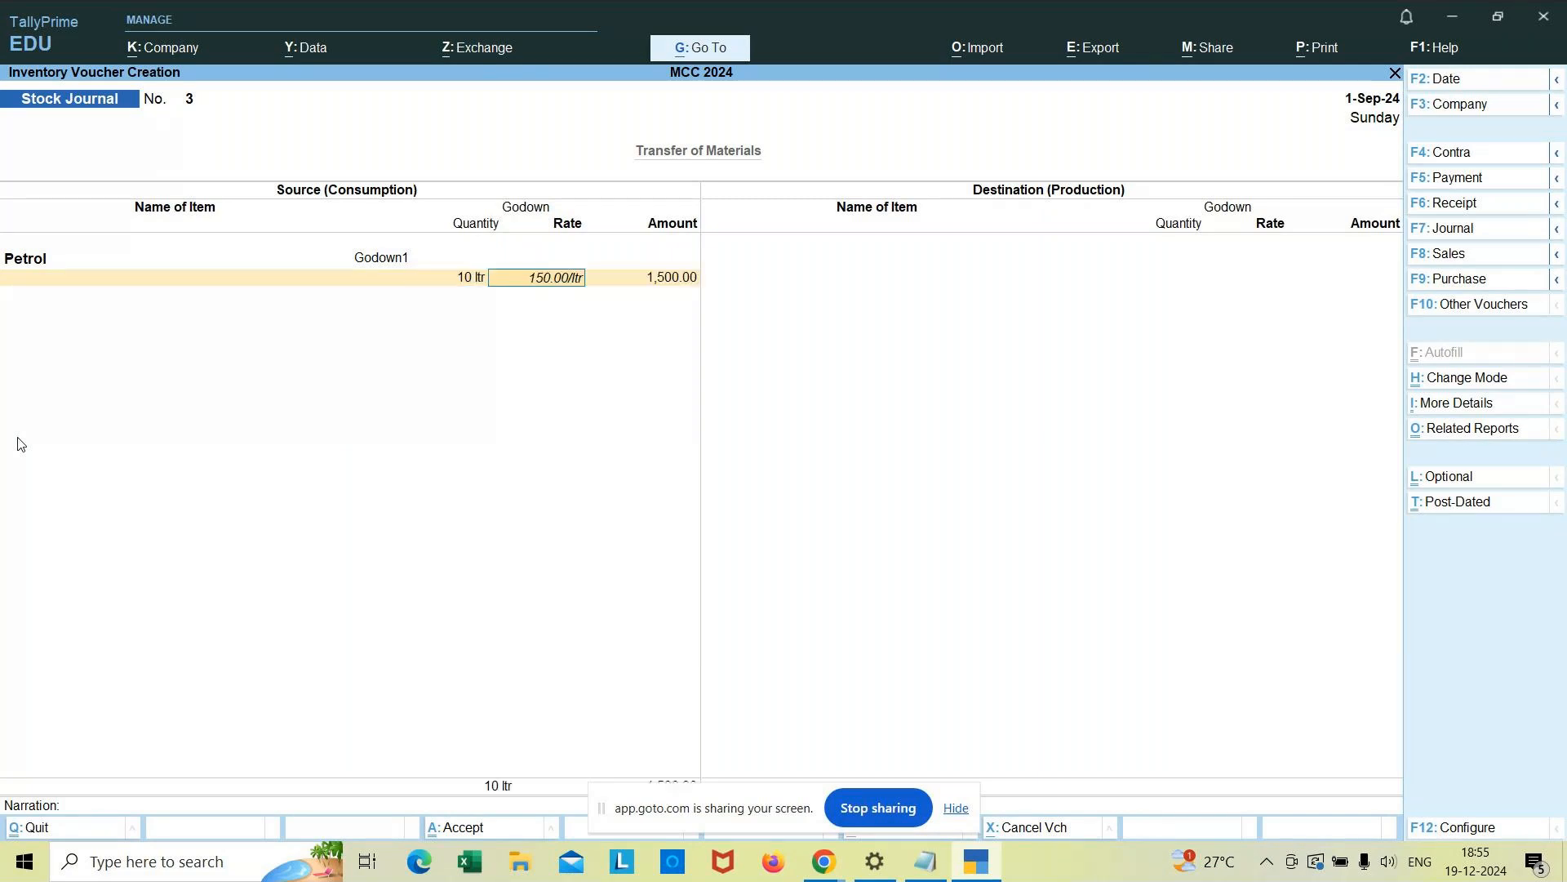
pyautogui.press('Return')
pyautogui.press('Return')
pyautogui.press('Return')
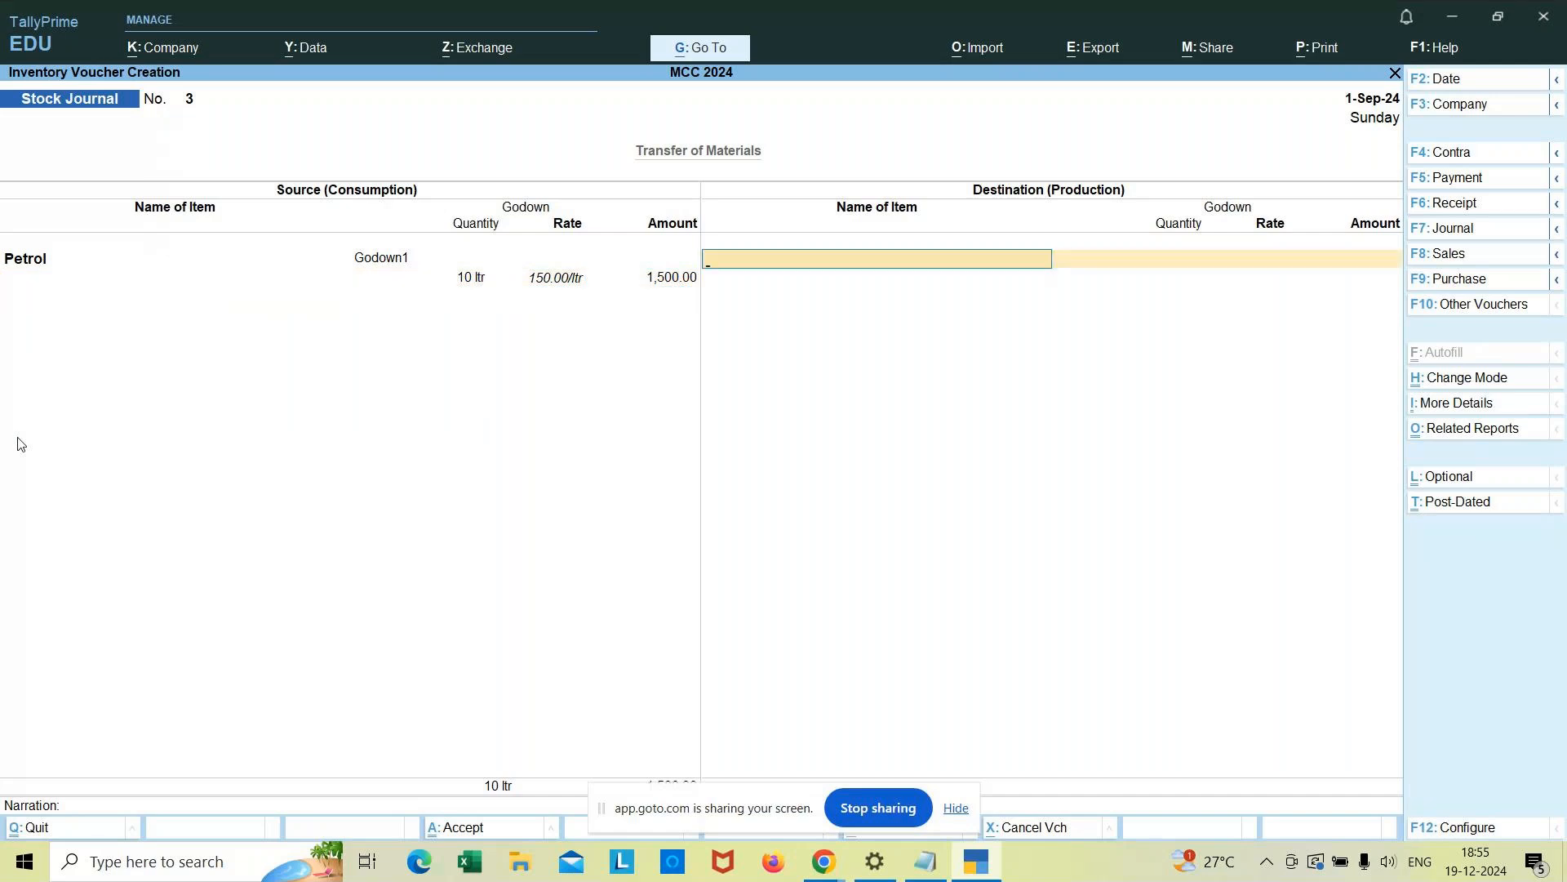
# Step: Enter Camphor in Godown1 as the destination item with 150 pkt at a rate of 20.00, and finish the destination list
pyautogui.write('Ca')
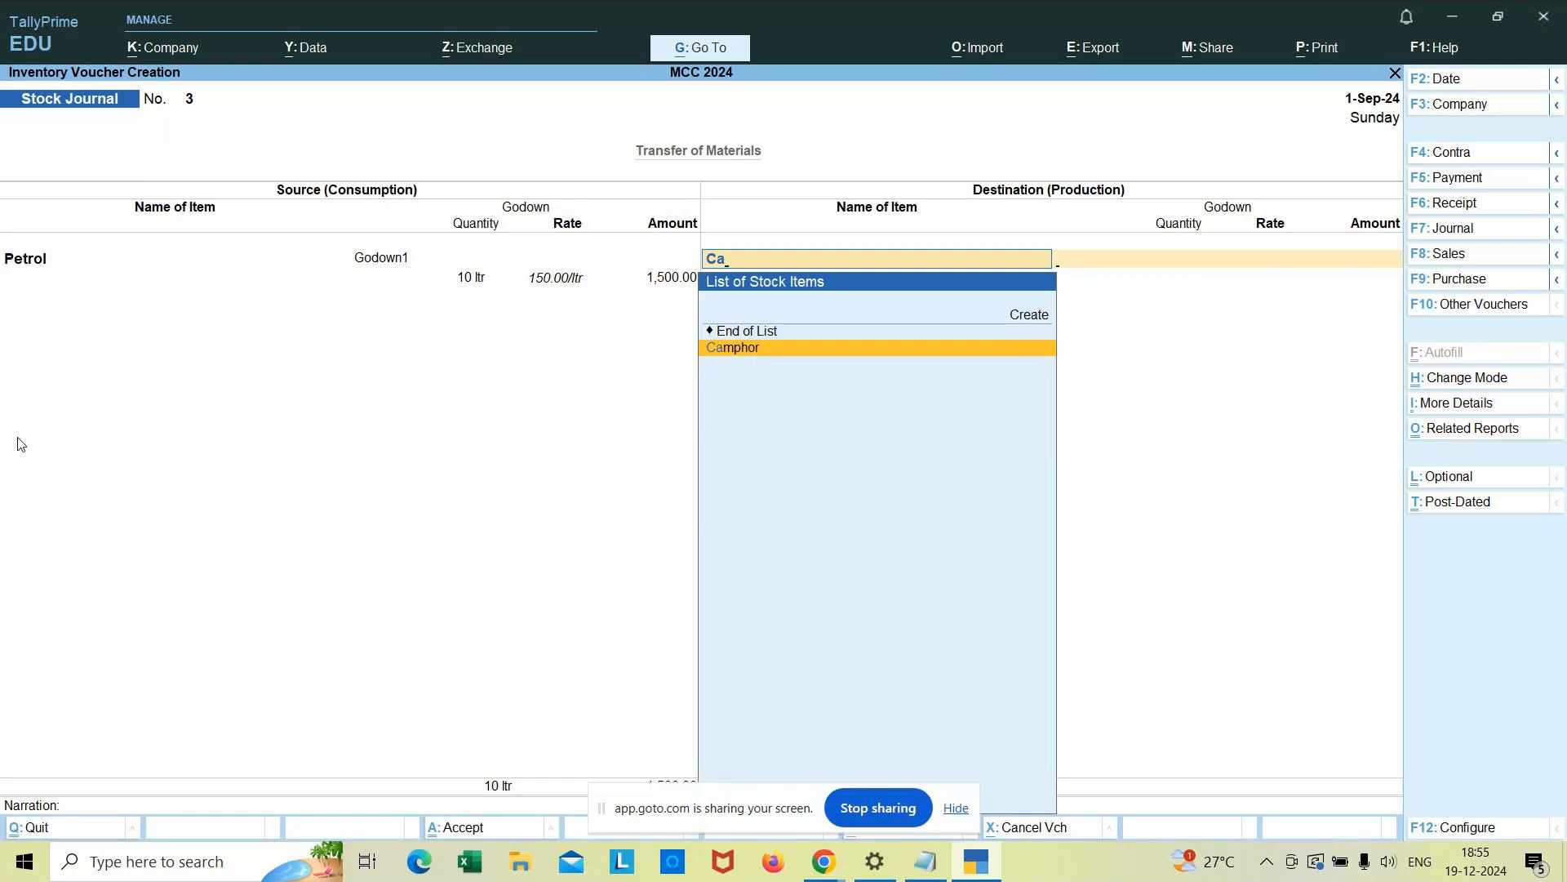
pyautogui.press('Return')
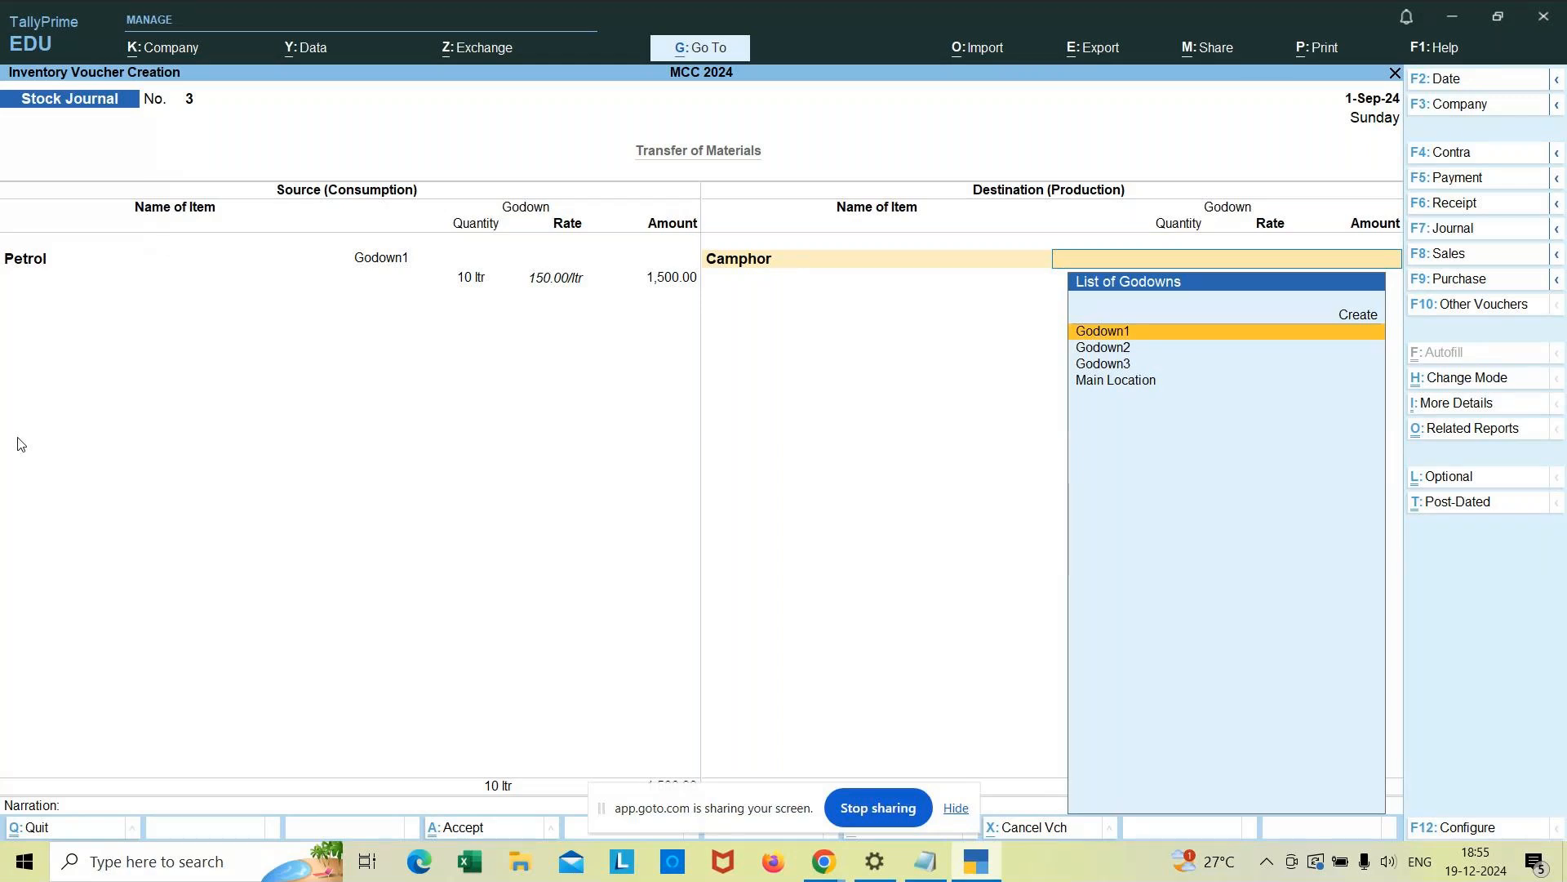
pyautogui.press('Return')
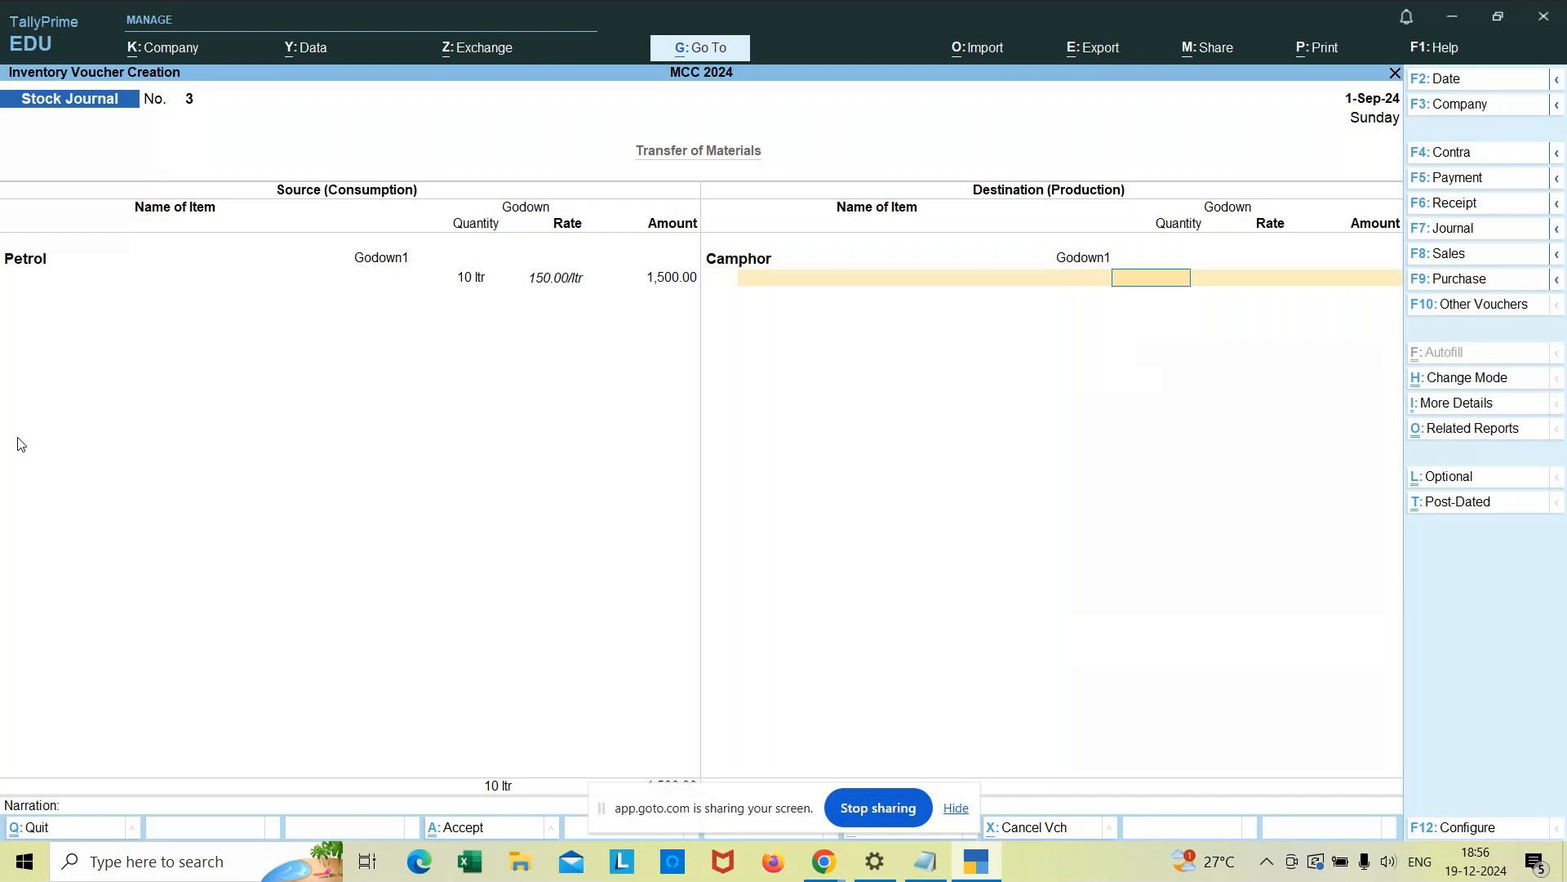
pyautogui.write('150')
pyautogui.press('Return')
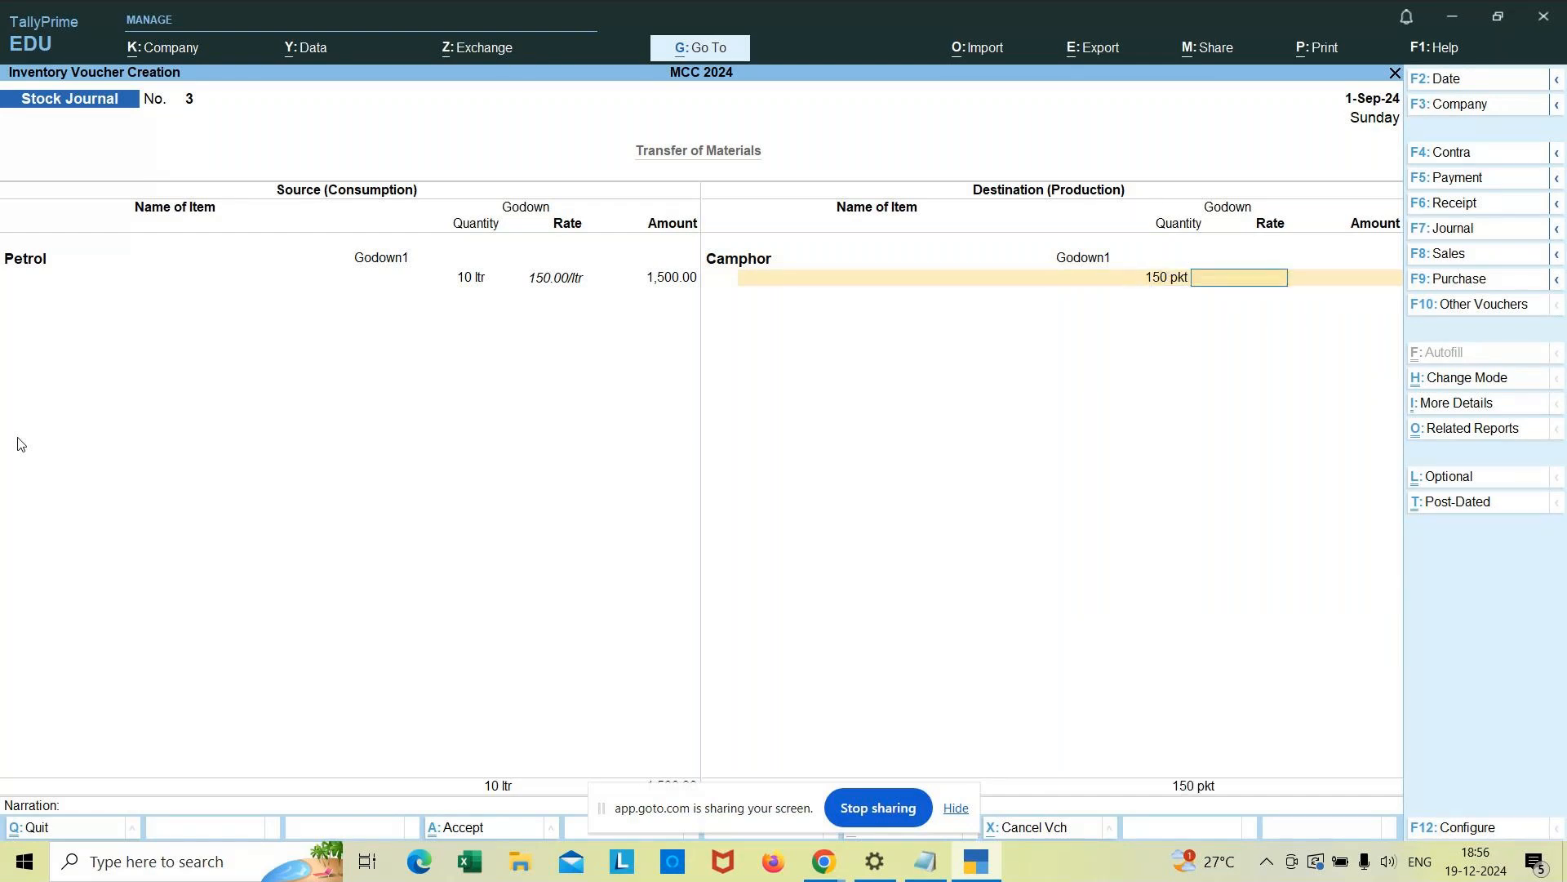
pyautogui.write('20')
pyautogui.press('Return')
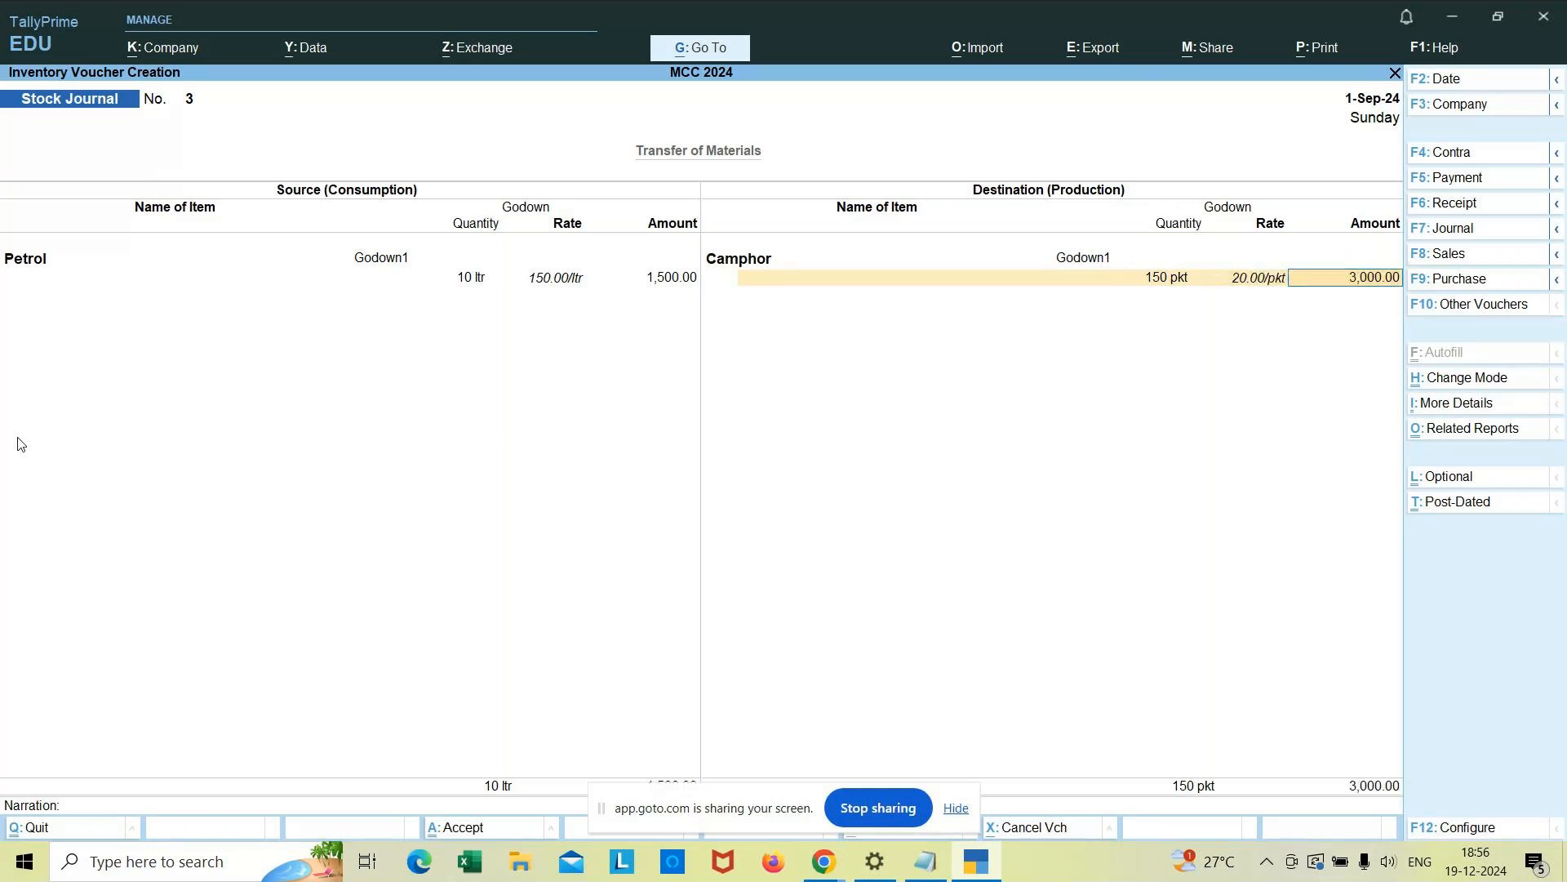
pyautogui.press('Return')
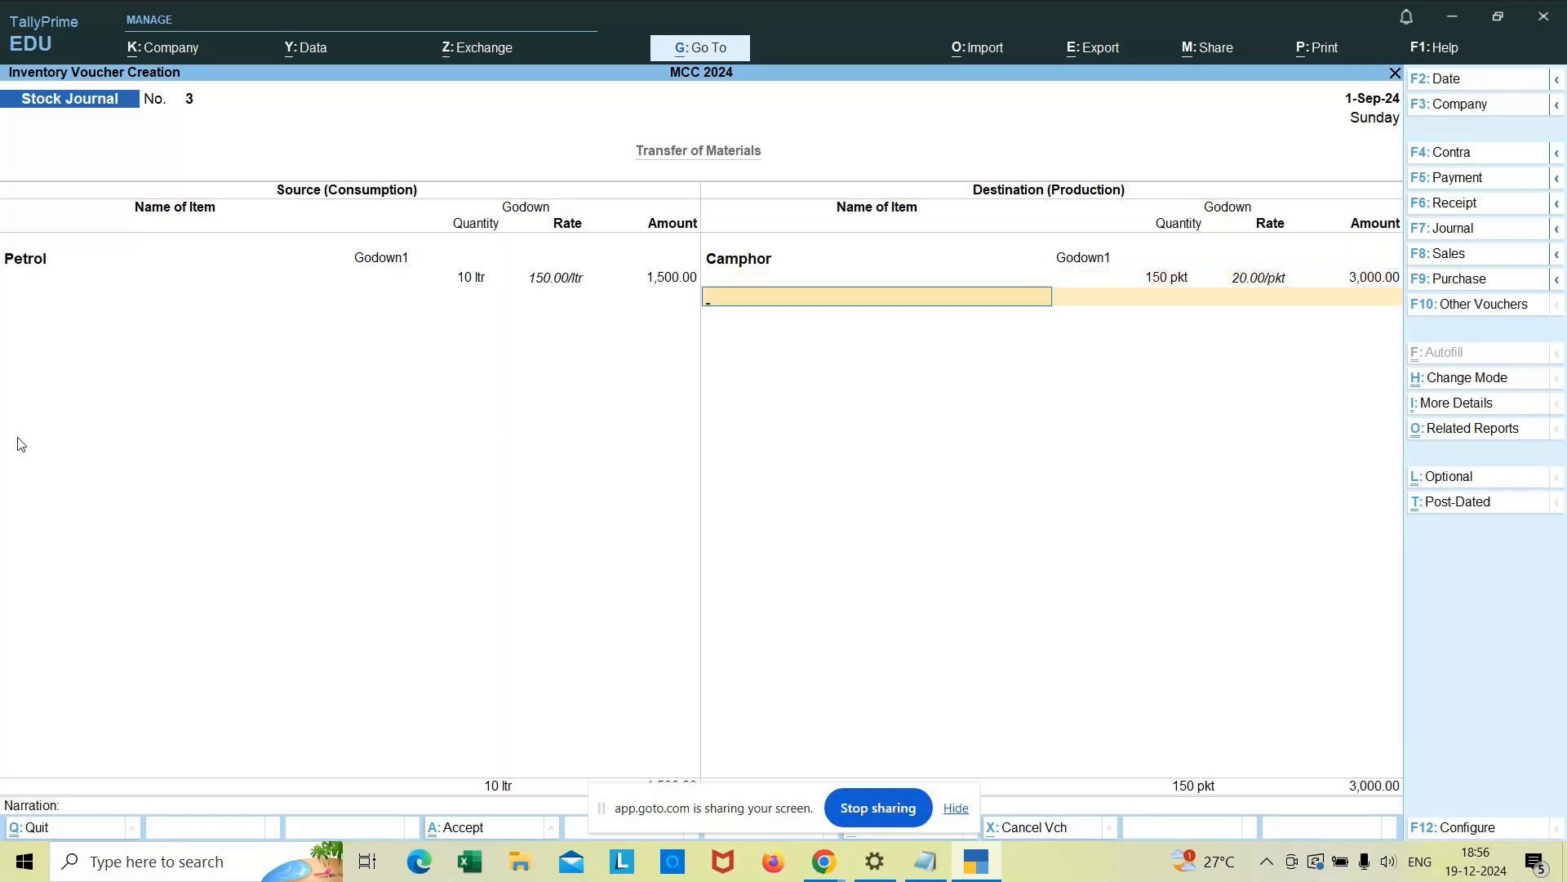
pyautogui.press('Return')
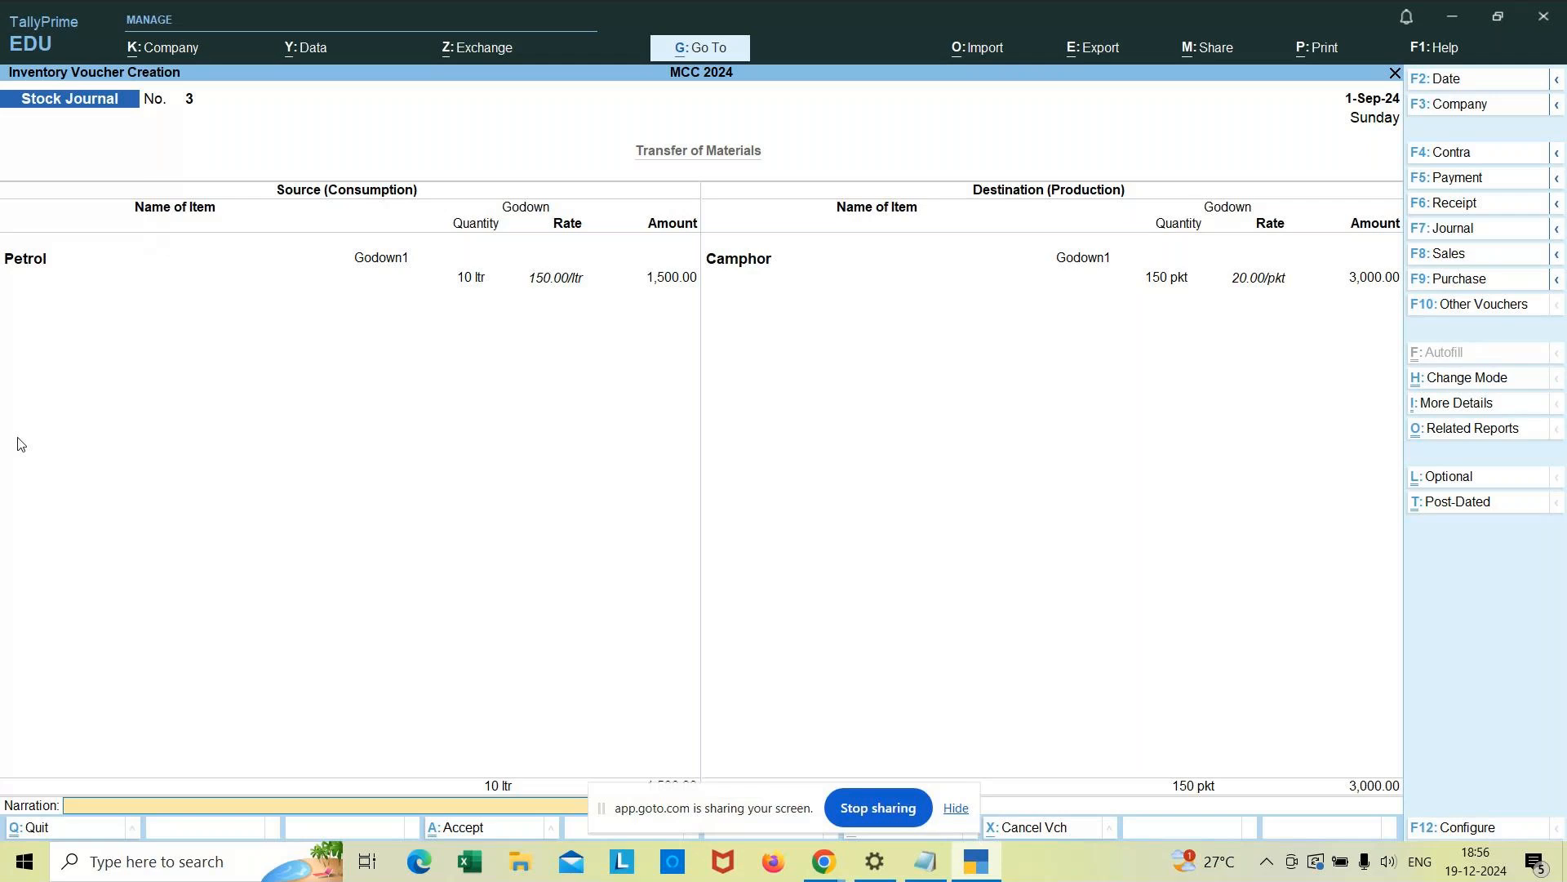
# Step: Enter the narration "being 150 pkt of camphor manufactured" and save the stock journal voucher
pyautogui.write('being 150 pkt of camphor manufactured')
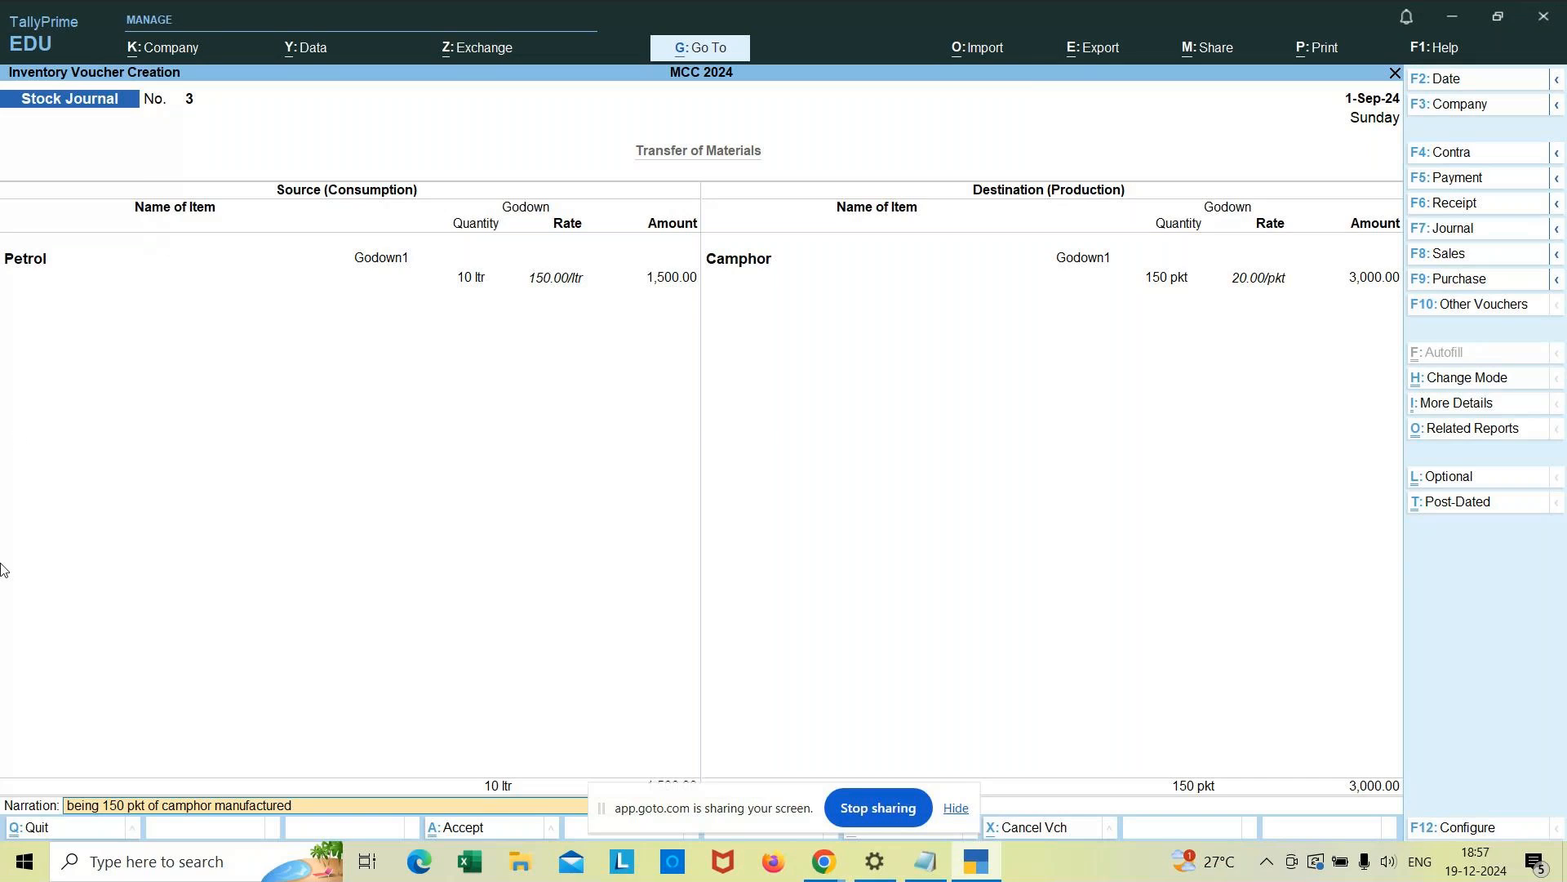
pyautogui.press('Return')
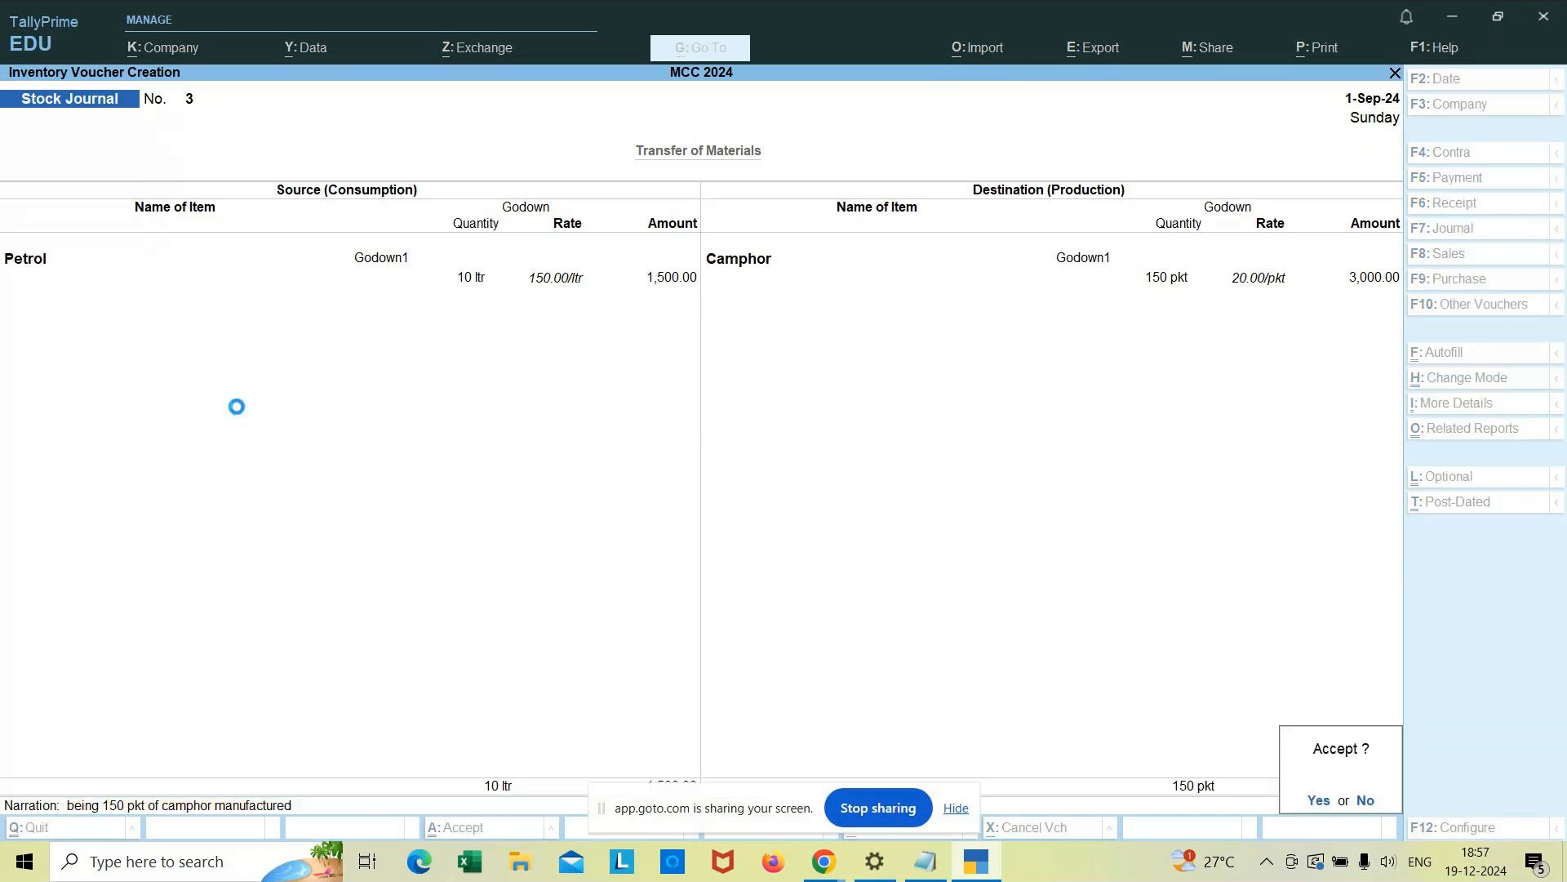
pyautogui.press('Return')
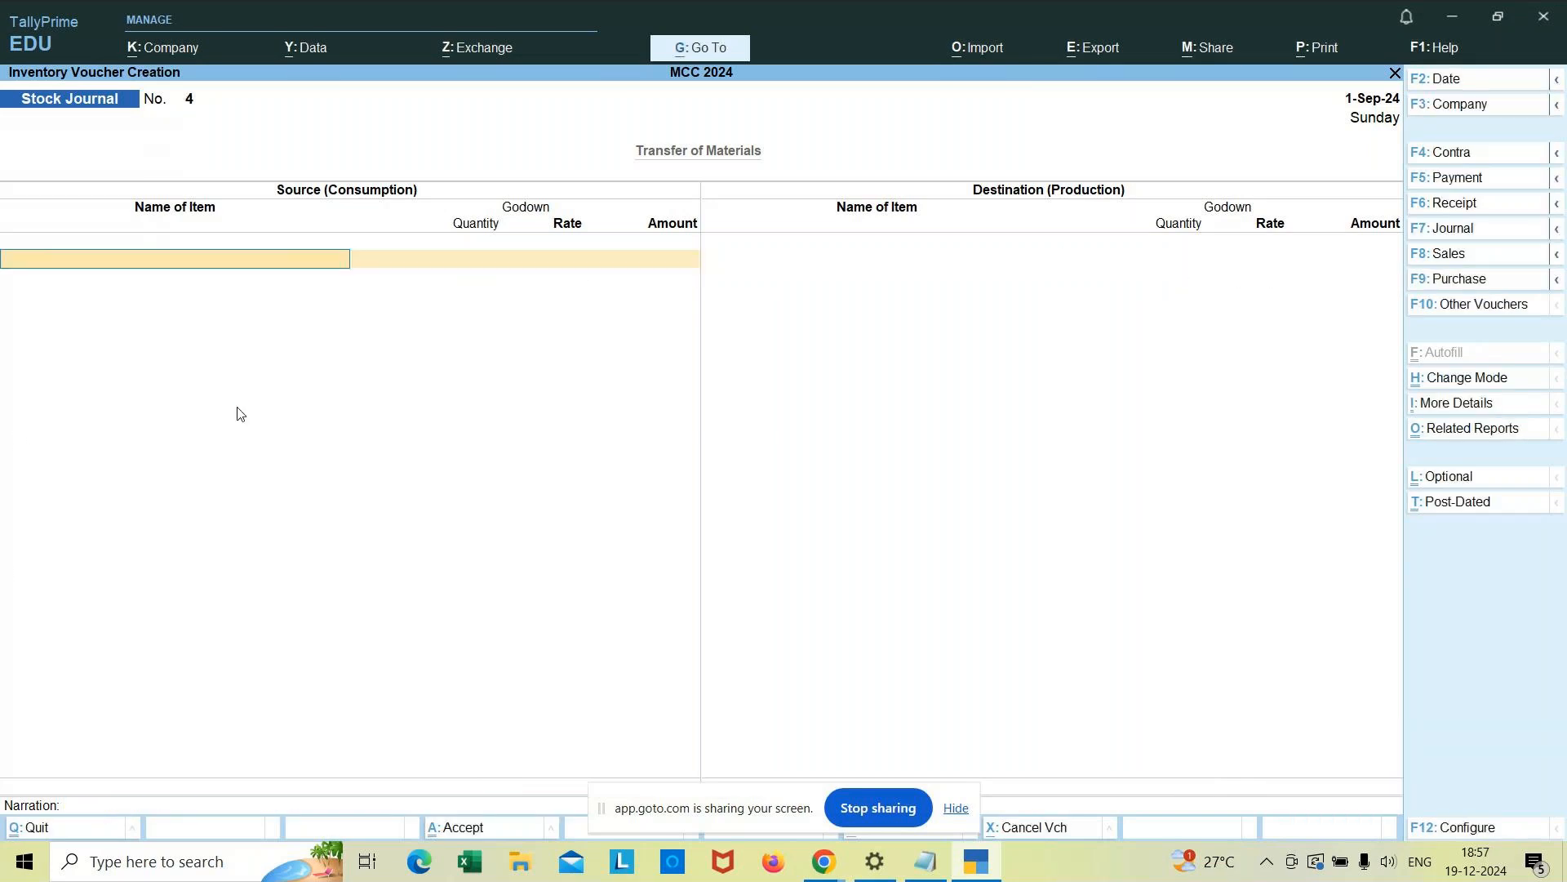
# Step: Switch to the Tally notes in Notepad and add the heading "Physical Stock Voucher (Ctrl+F7)" below the laptop transfer example
pyautogui.click(916, 875)
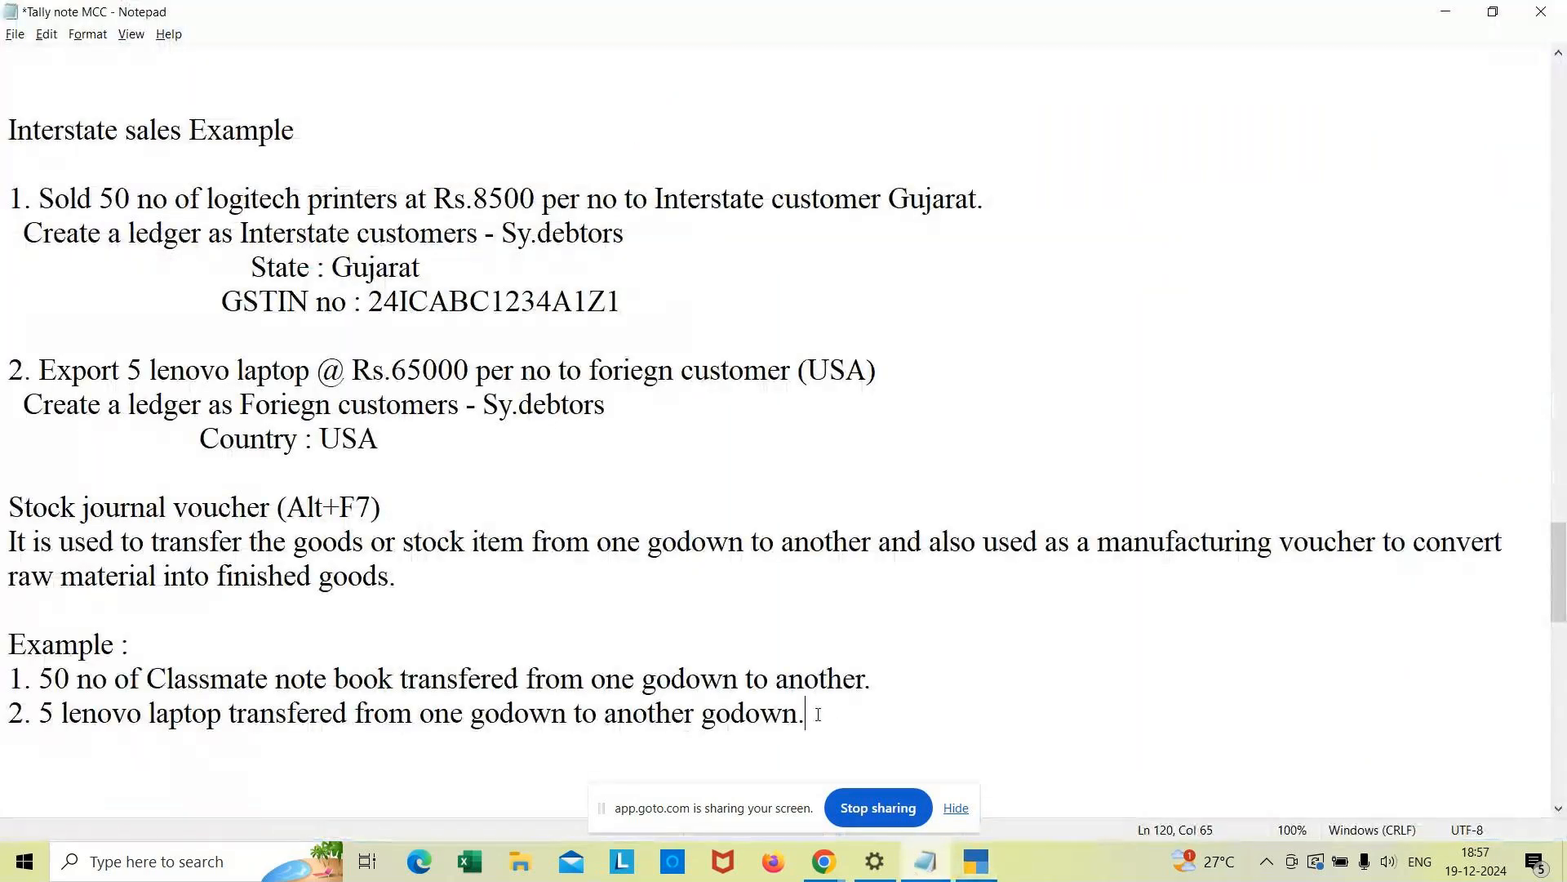
pyautogui.press('Return')
pyautogui.press('Return')
pyautogui.write('Physixc')
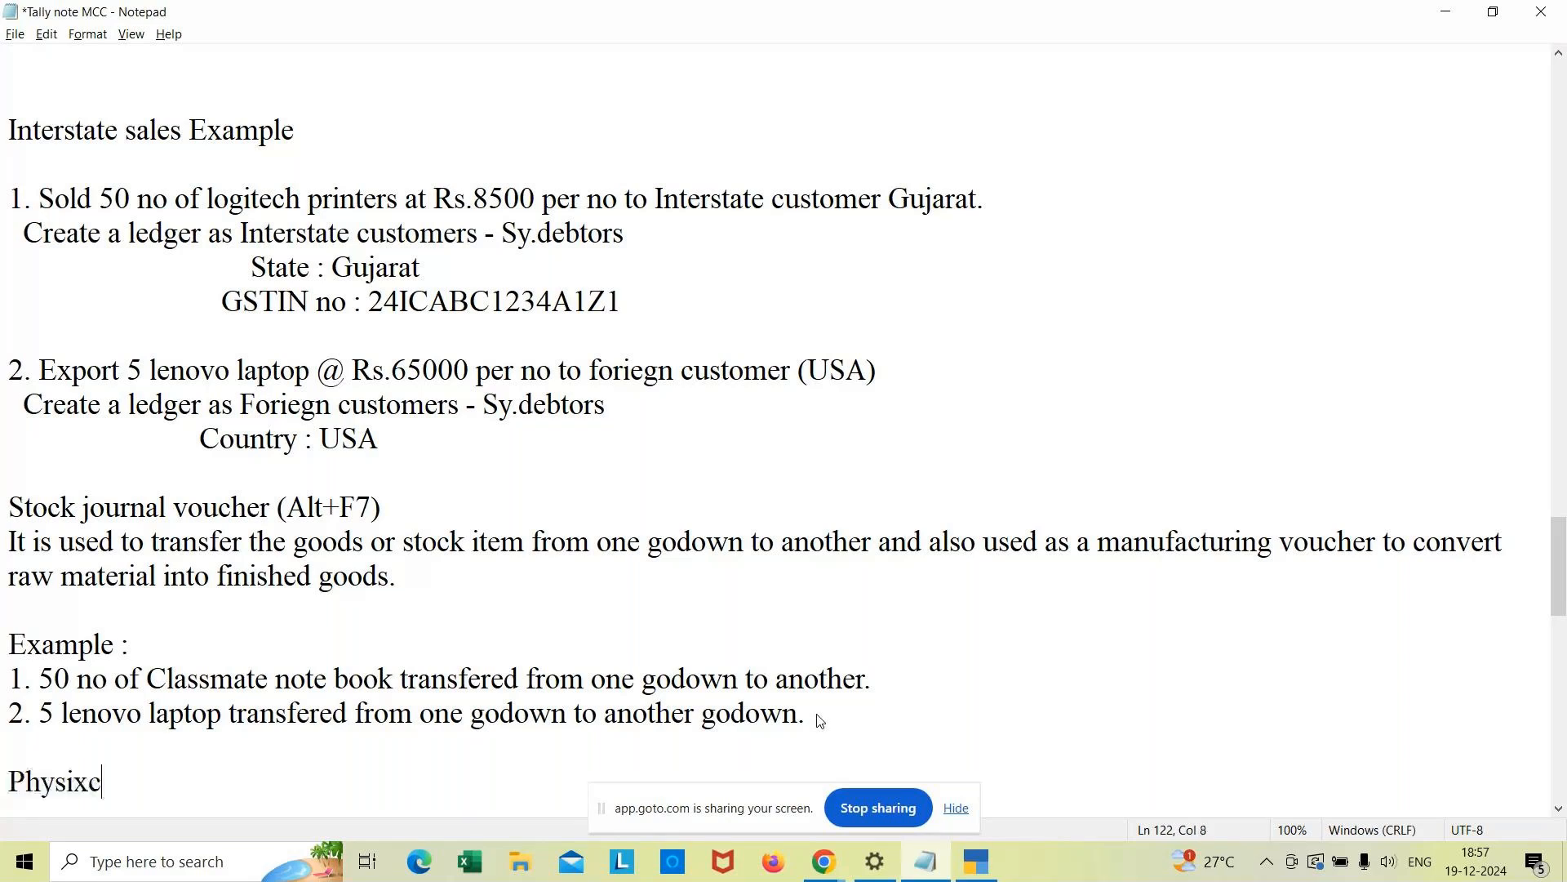
pyautogui.press('BackSpace')
pyautogui.press('BackSpace')
pyautogui.press('BackSpace')
pyautogui.write('ical Stock V')
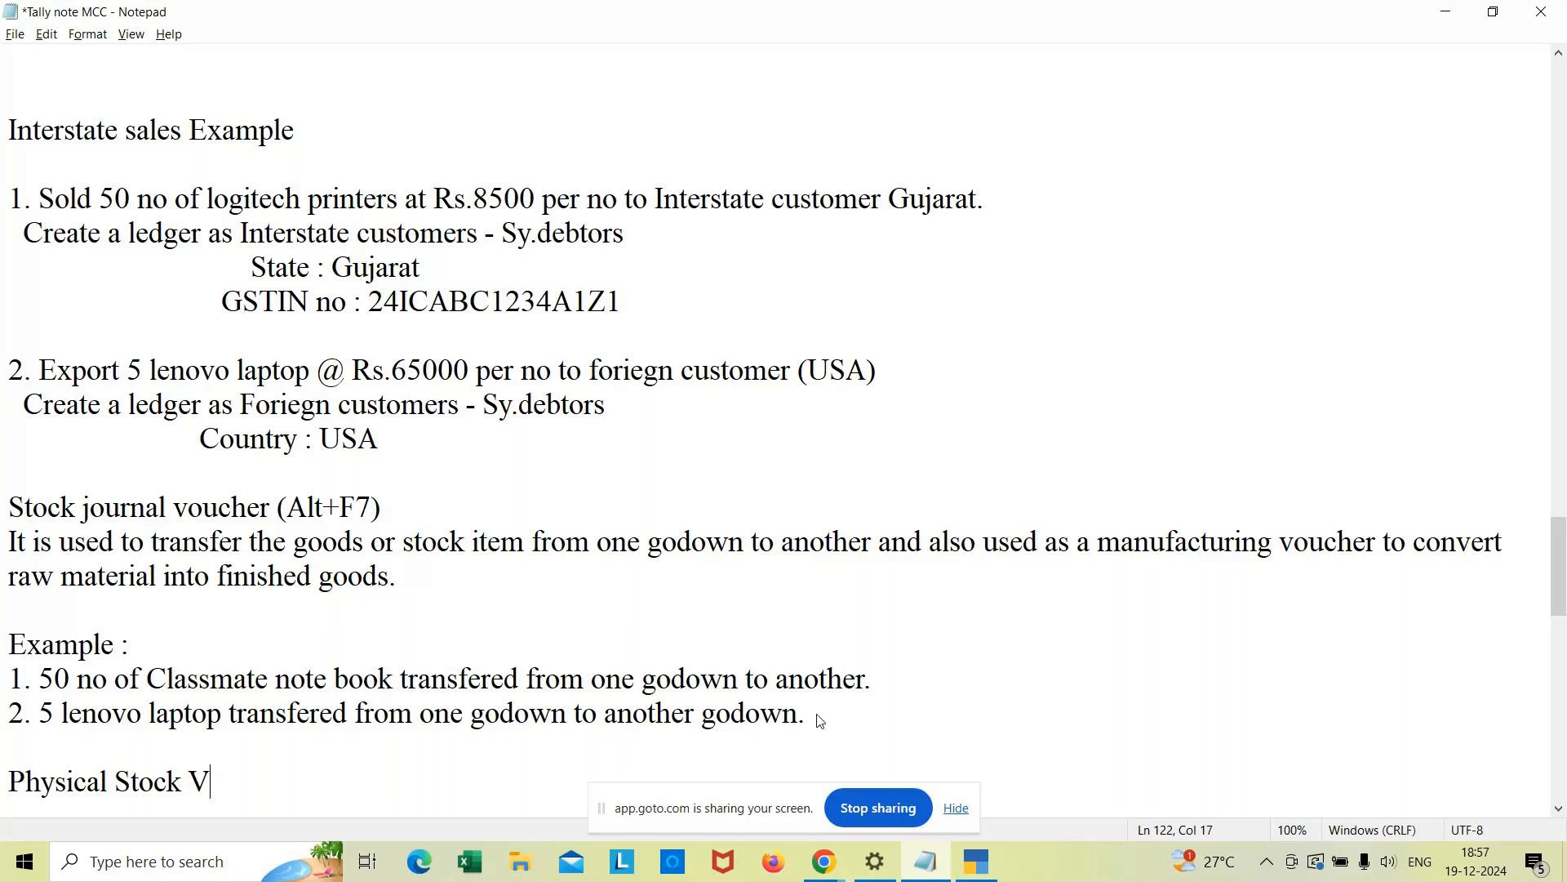
pyautogui.write('oucher (Ct')
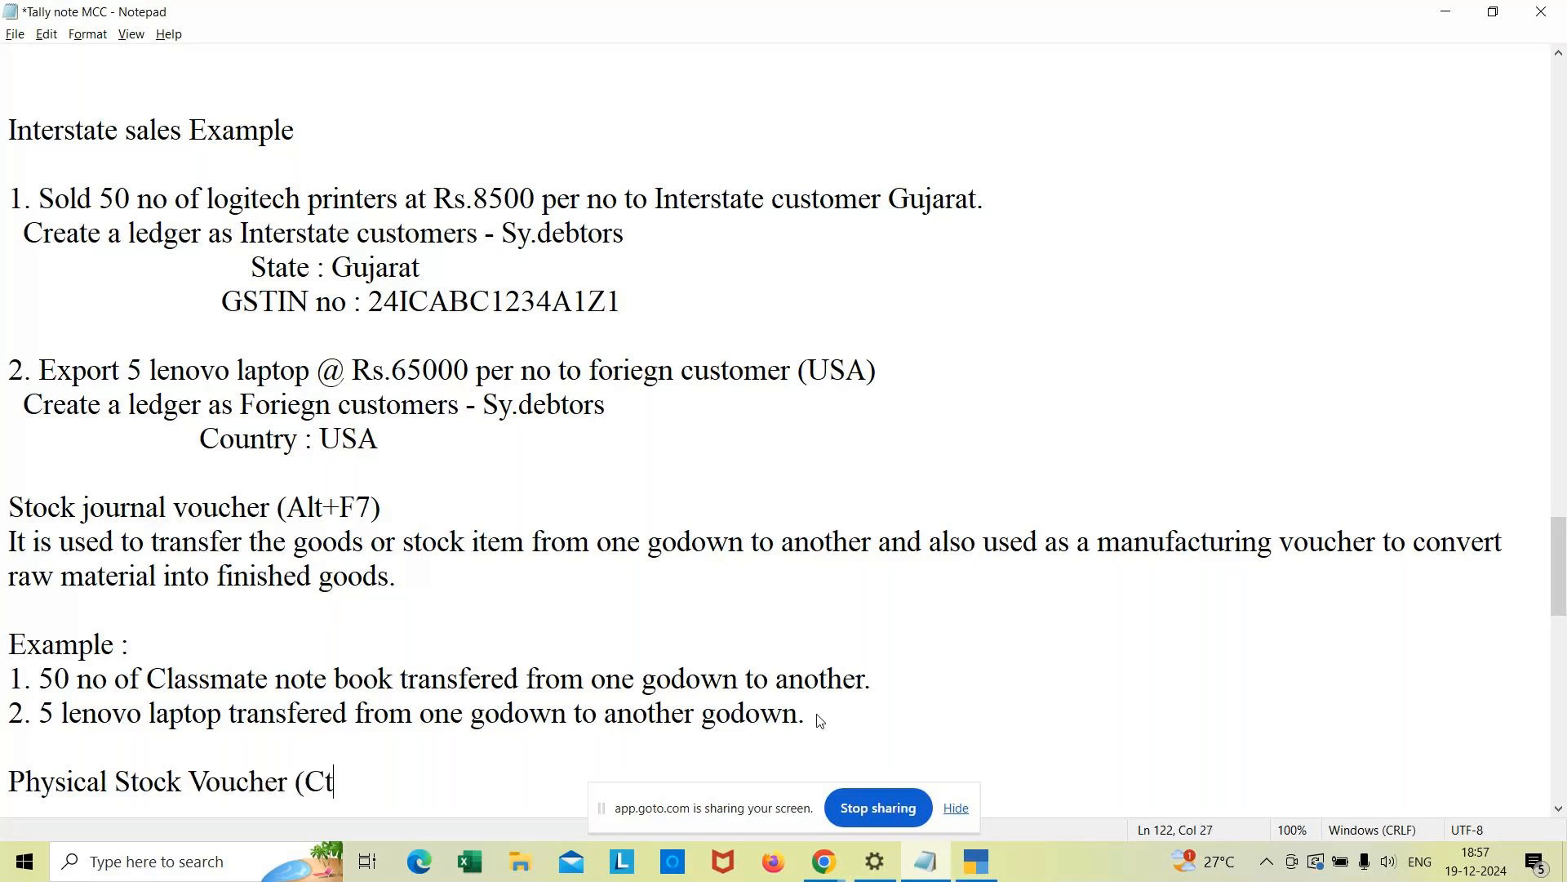
pyautogui.write('t')
pyautogui.press('BackSpace')
pyautogui.write('rl+F7)')
pyautogui.press('Return')
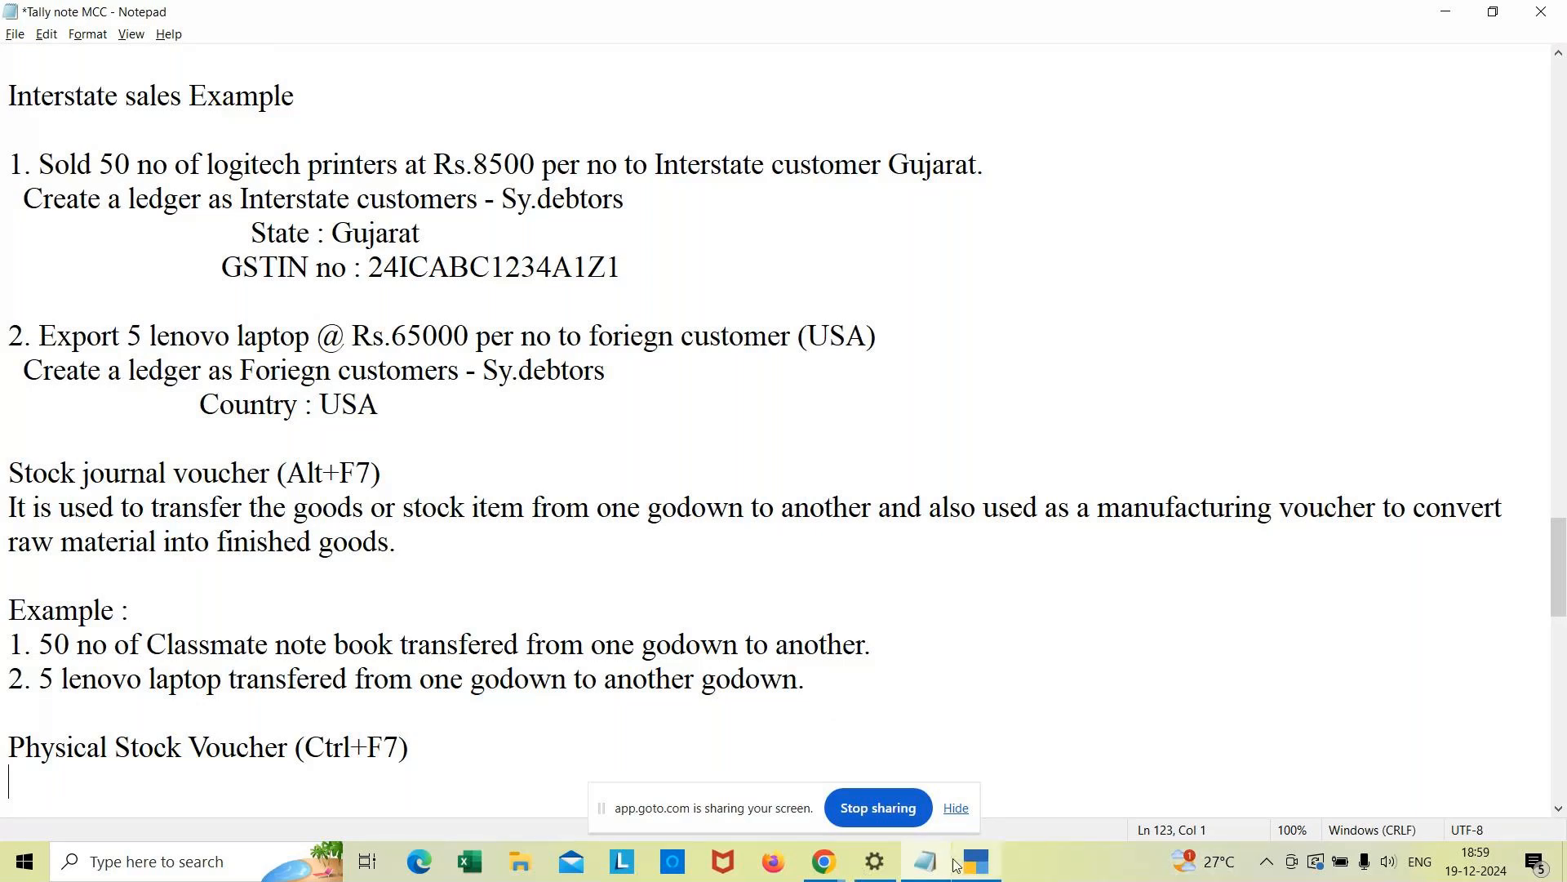
# Step: Switch back to TallyPrime and change the voucher type to Physical Stock
pyautogui.moveTo(988, 874)
pyautogui.click(947, 755)
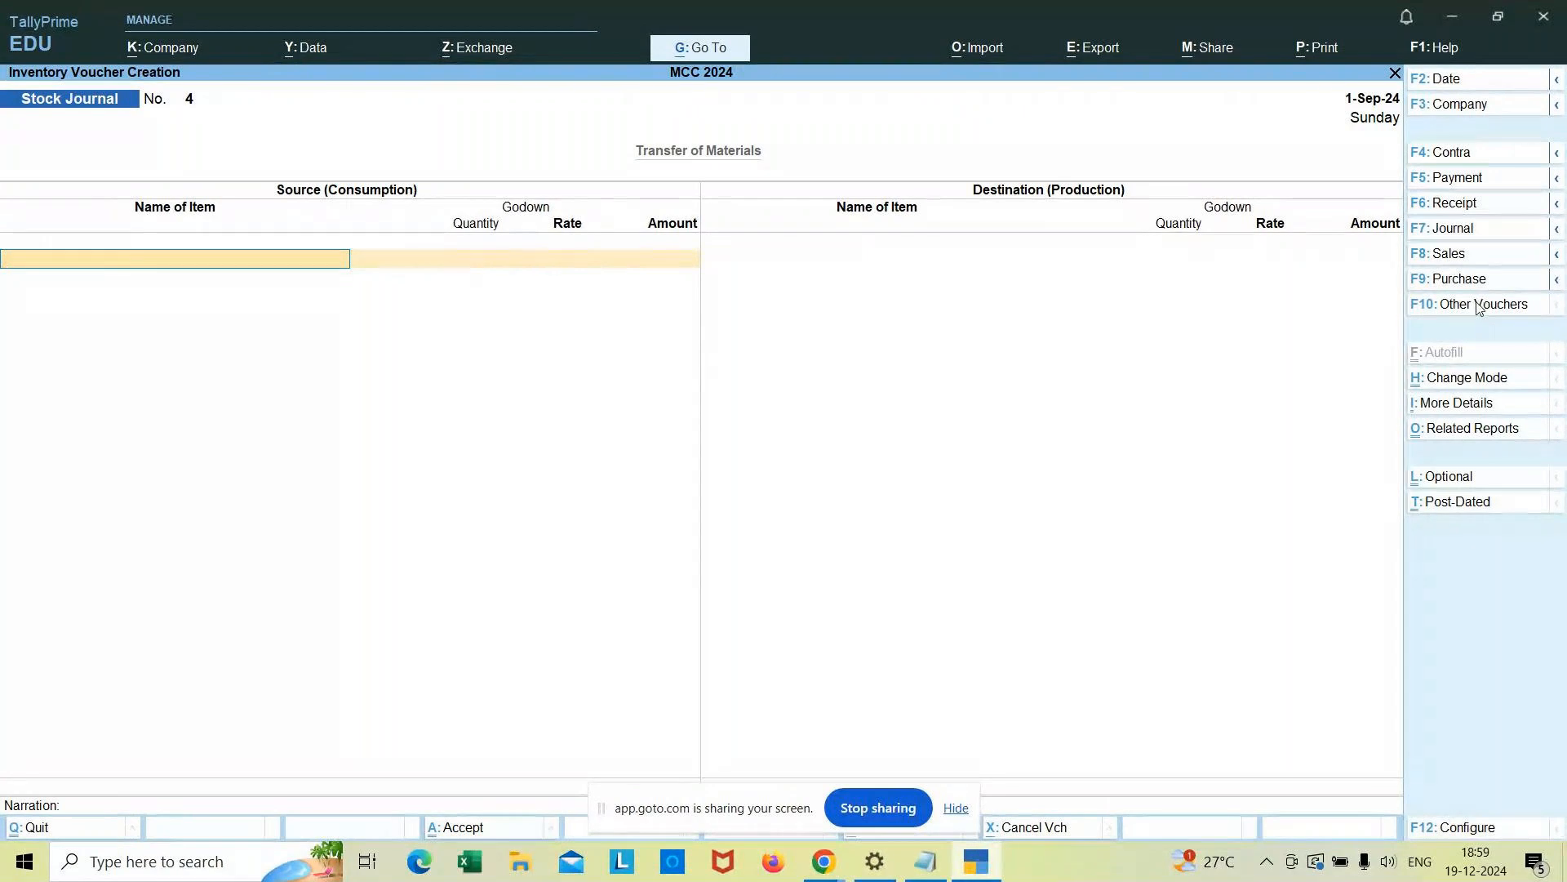
pyautogui.click(1480, 305)
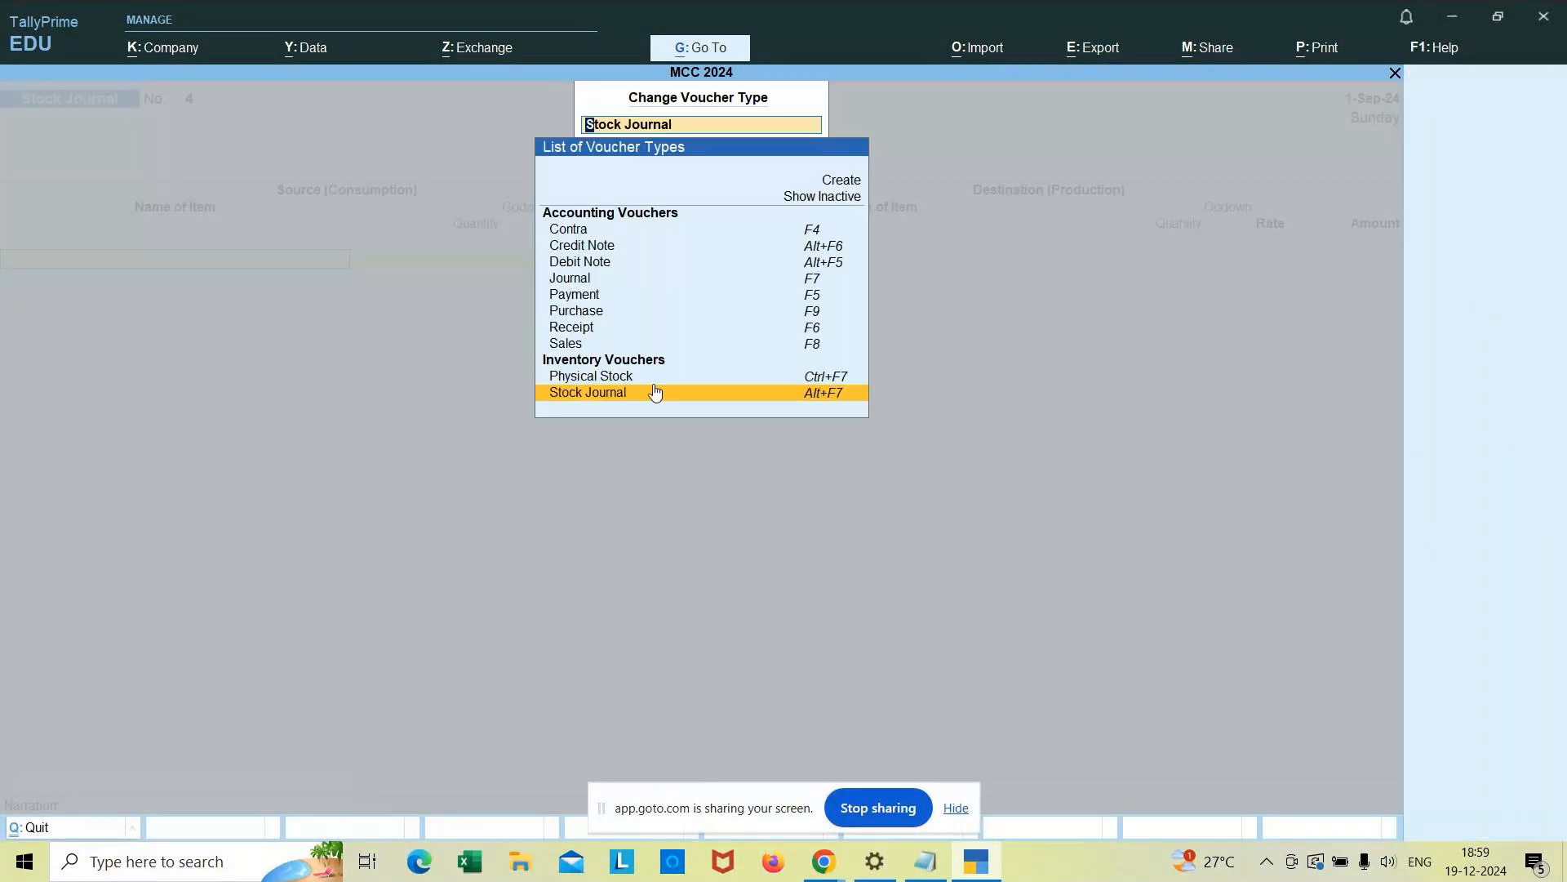
pyautogui.click(609, 378)
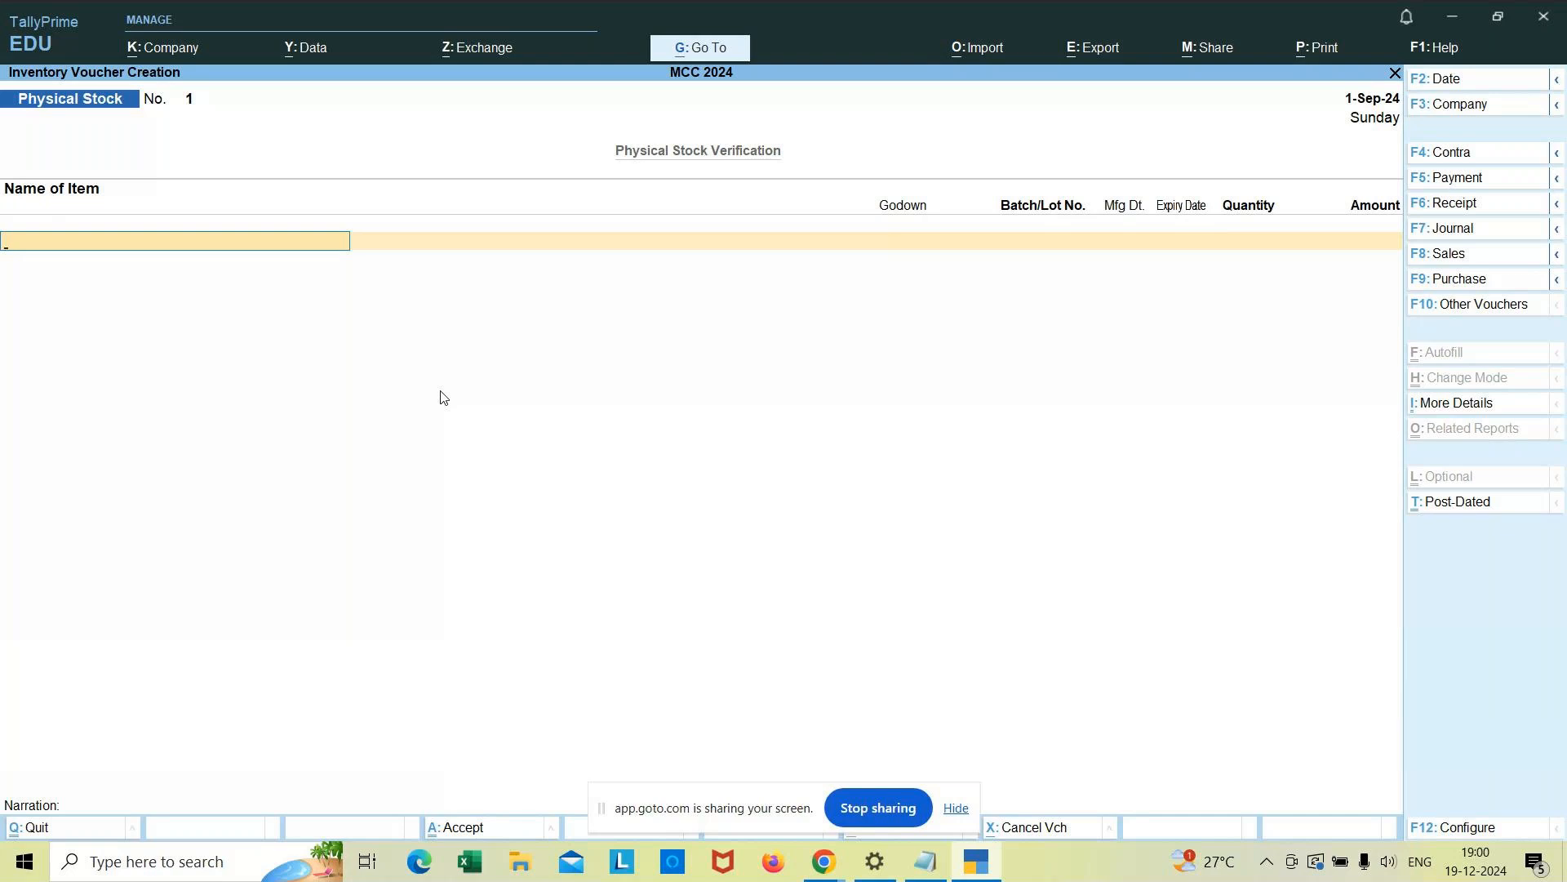
# Step: Enter Petrol in Godown1 with a quantity of 10 ltr and finish the item list
pyautogui.write('pt')
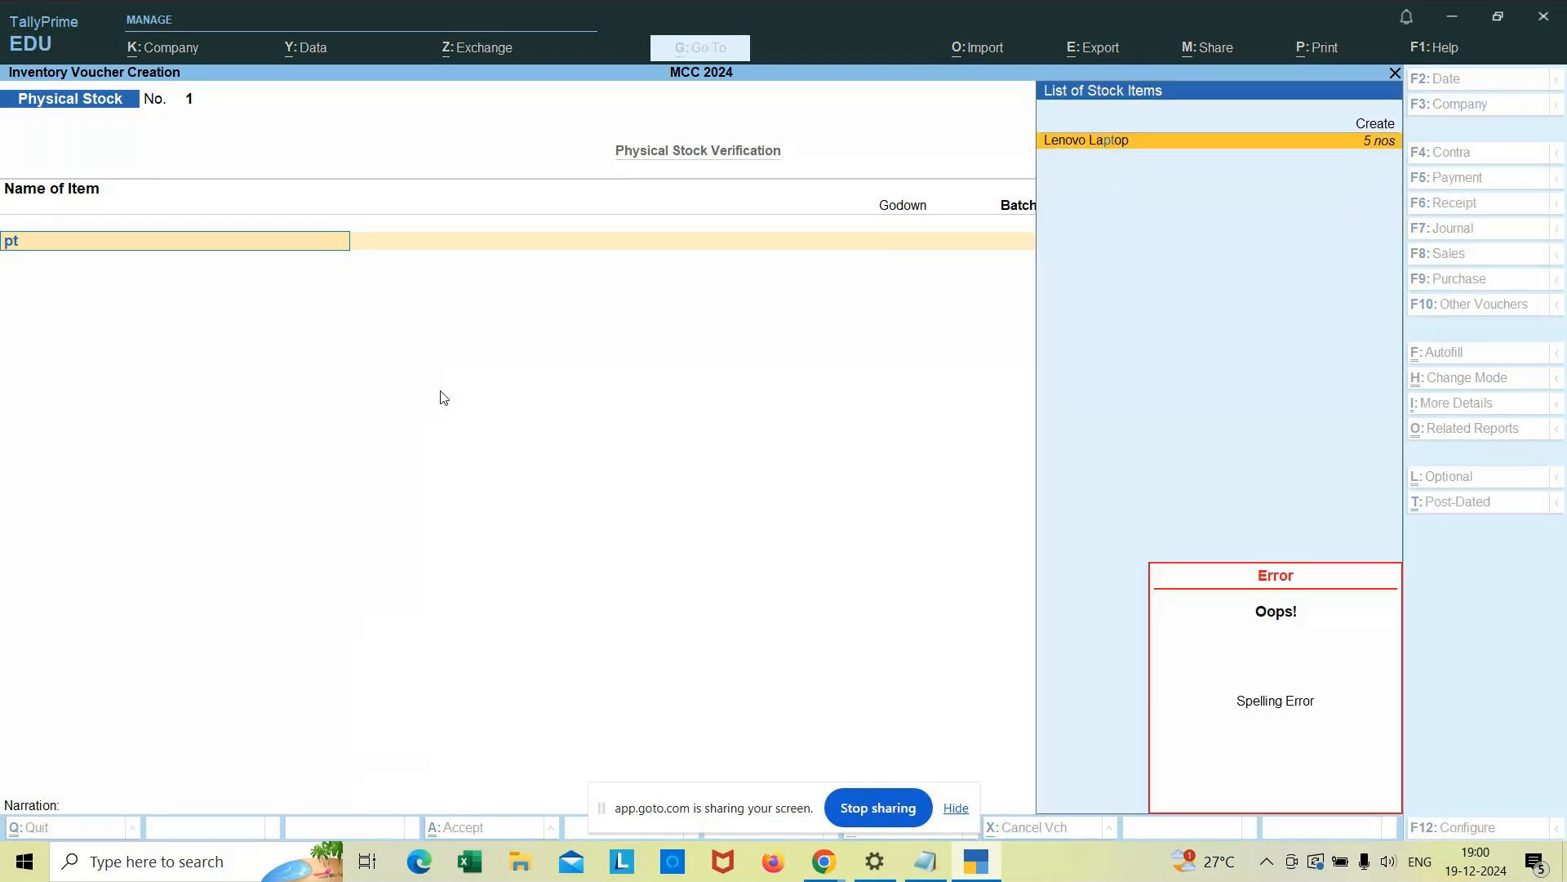
pyautogui.press('BackSpace')
pyautogui.write('etrol')
pyautogui.press('Return')
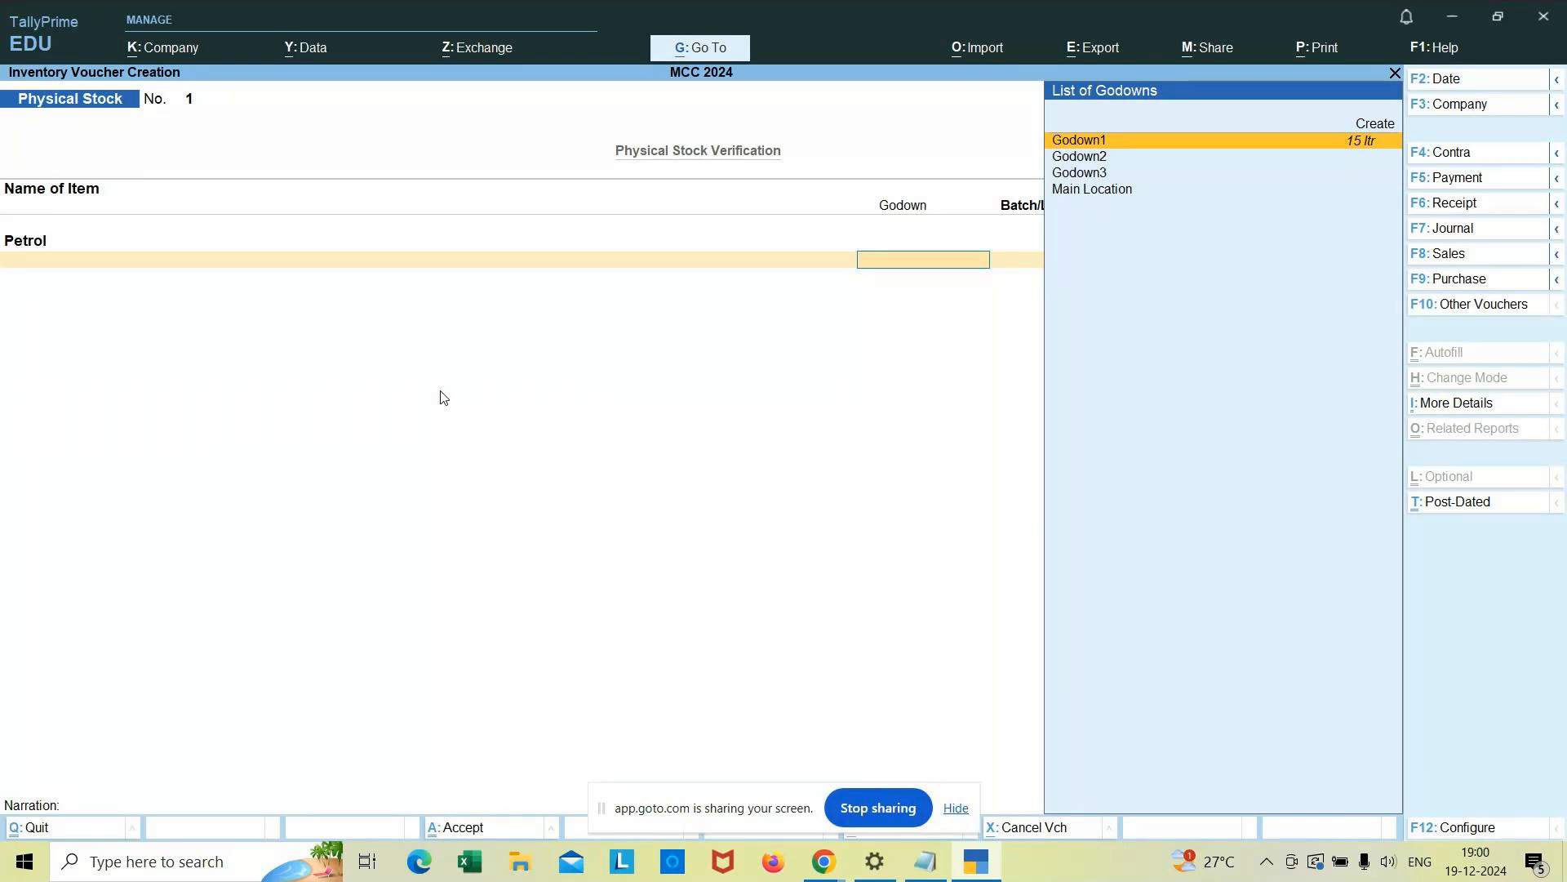
pyautogui.write('1')
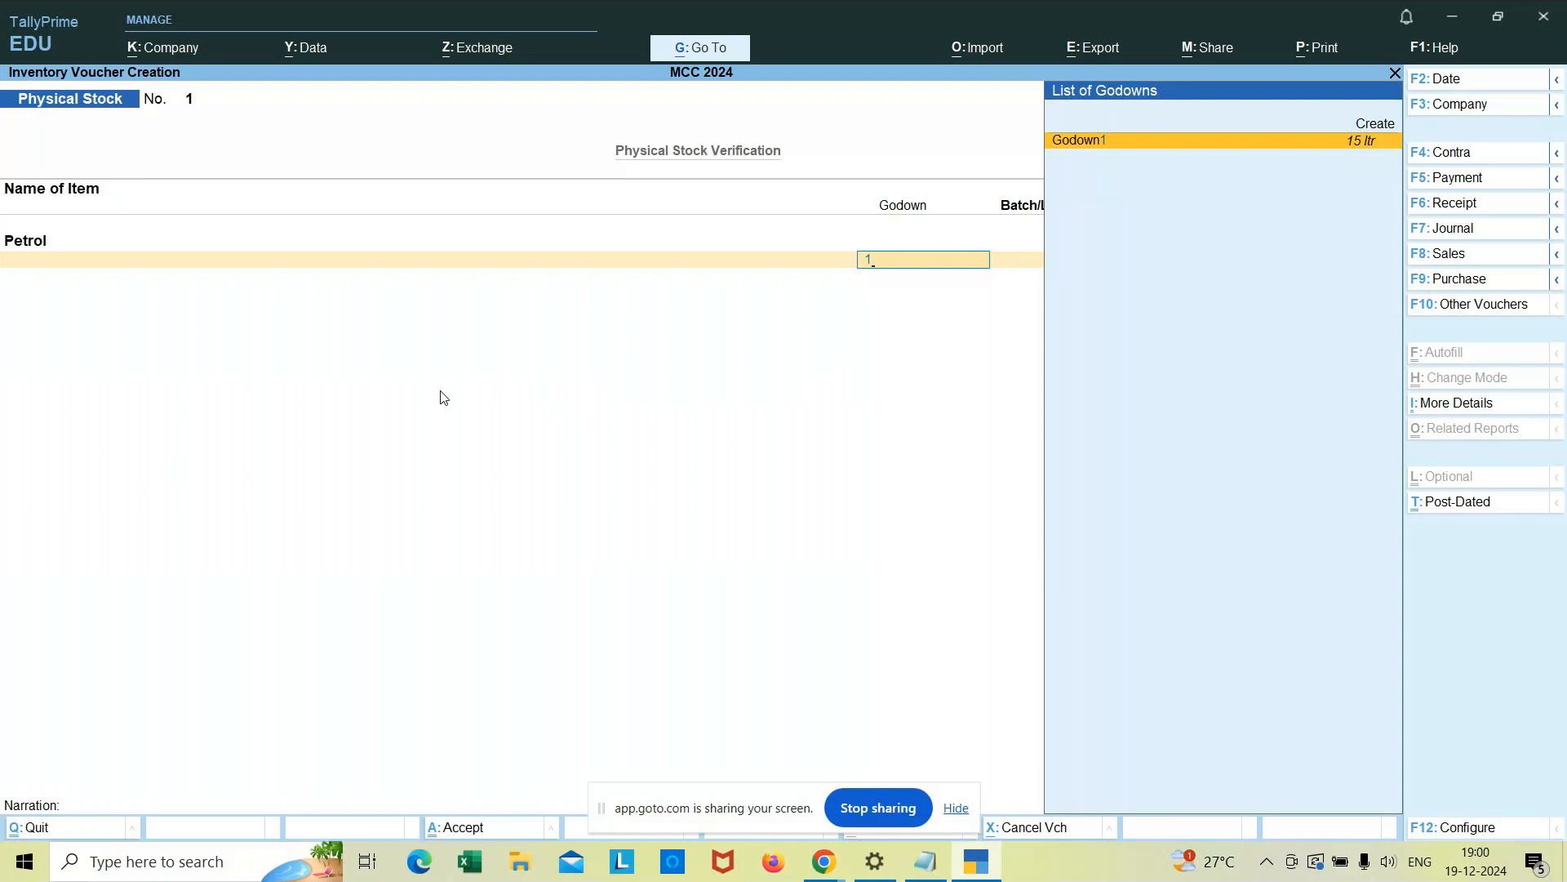
pyautogui.write('0')
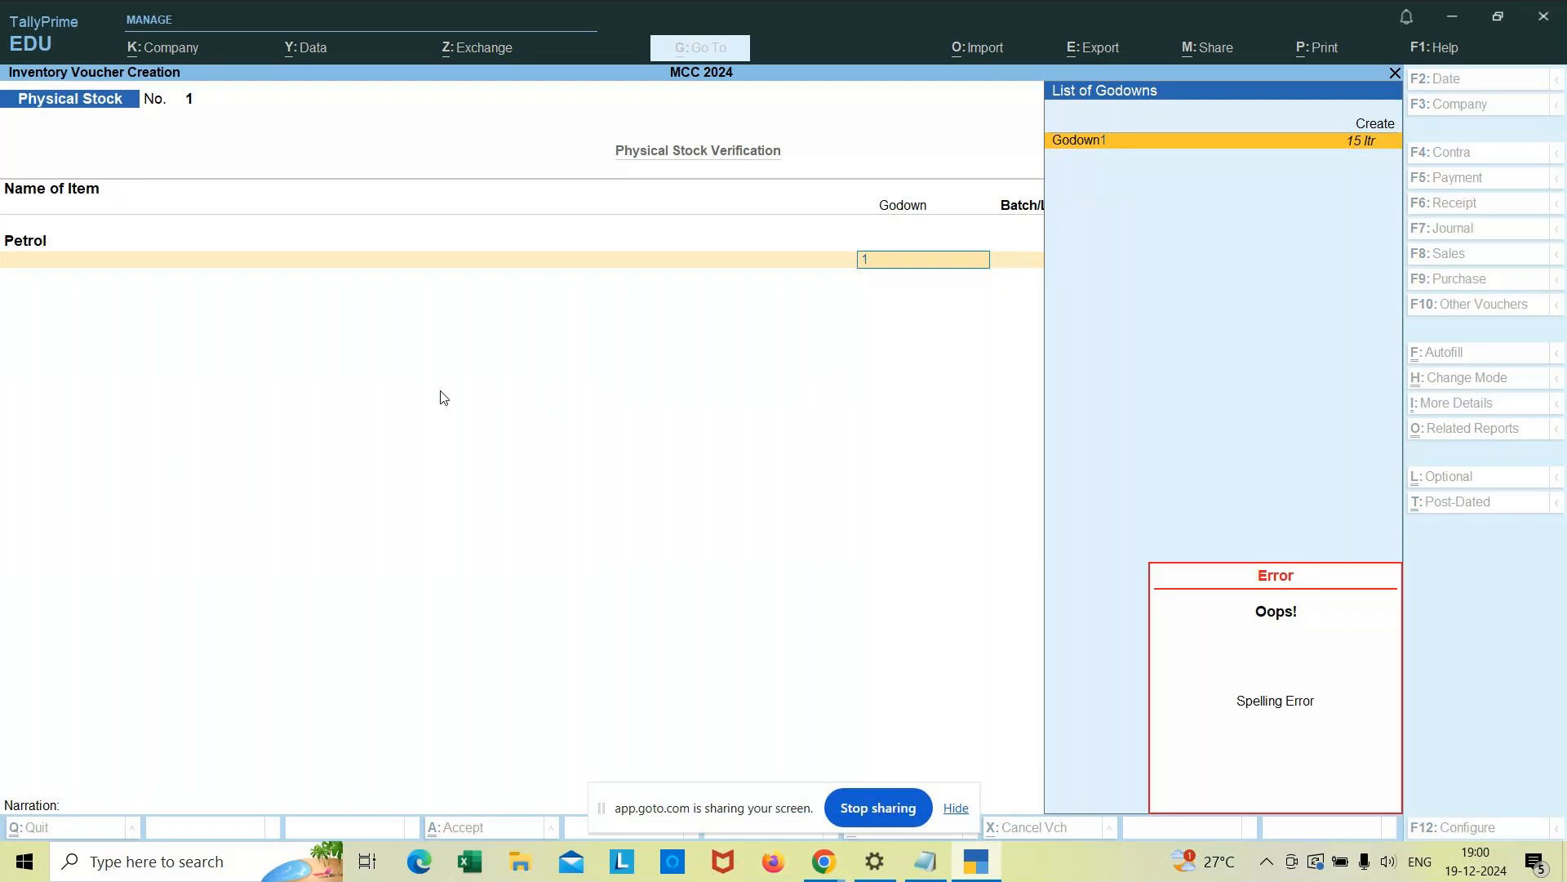
pyautogui.press('Return')
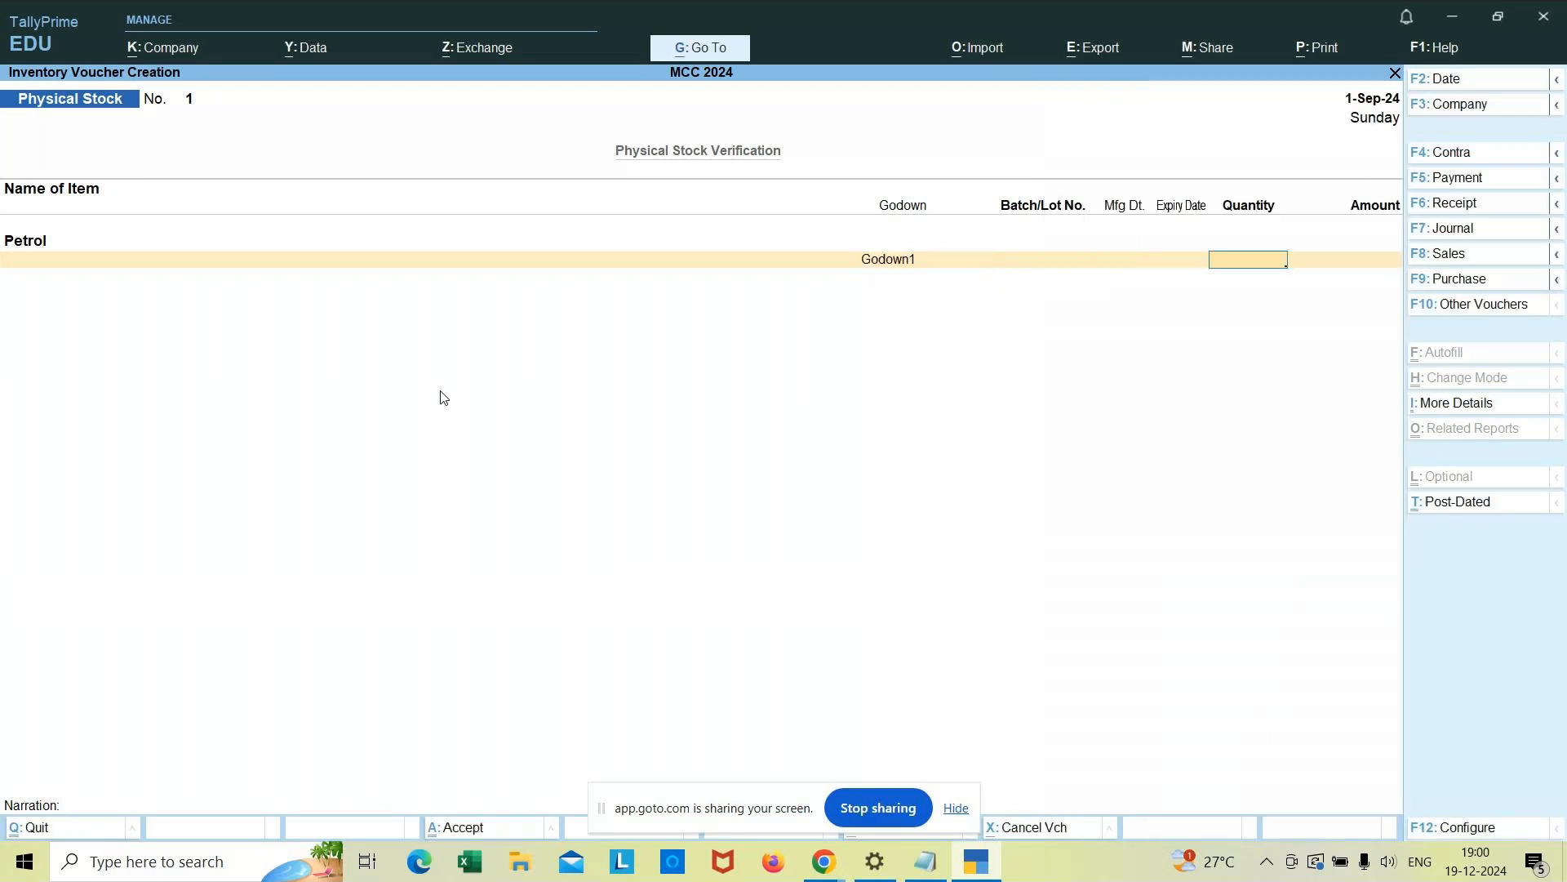
pyautogui.write('10')
pyautogui.press('Return')
pyautogui.press('Return')
pyautogui.press('Return')
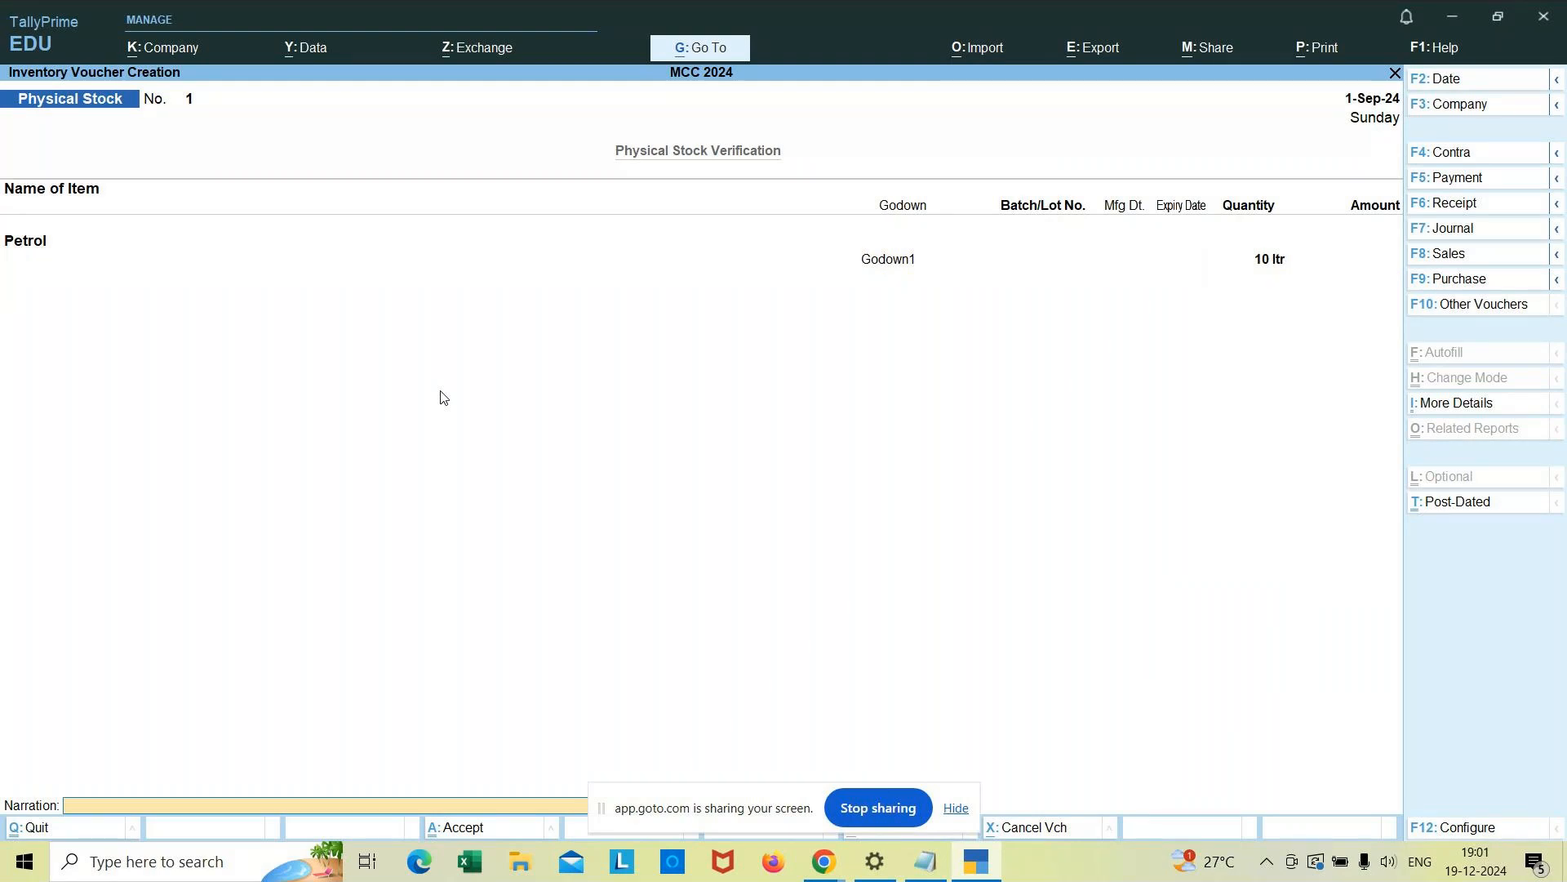
# Step: Enter the narration "being 5 ltrs of evaporated", save the physical stock voucher and return to the Gateway of Tally
pyautogui.write('being 5 ltrs of evaporated')
pyautogui.click(935, 373)
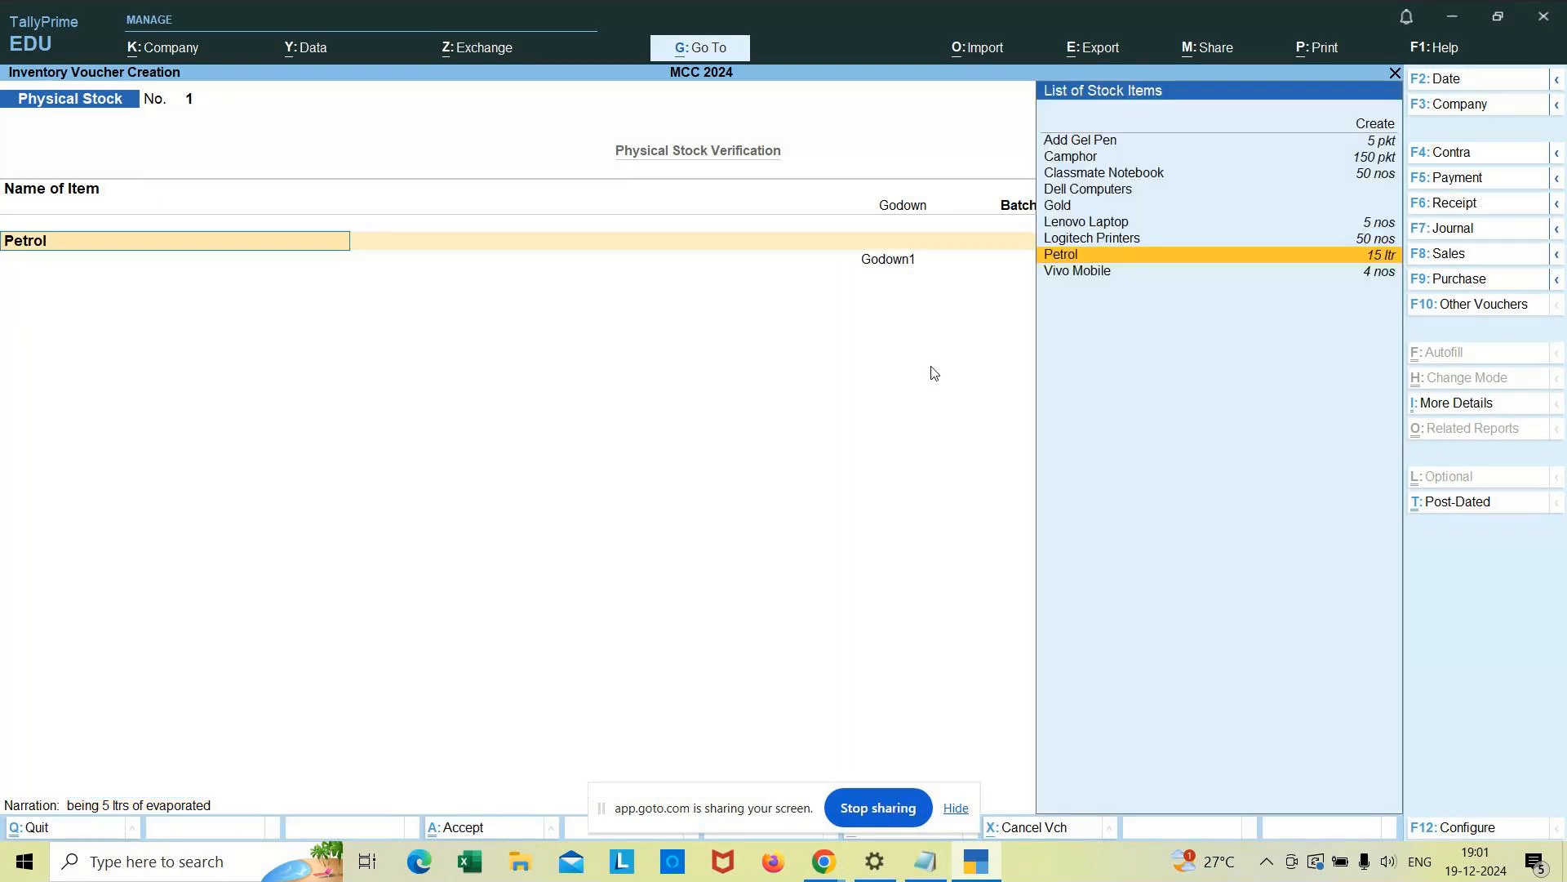
pyautogui.press('Return')
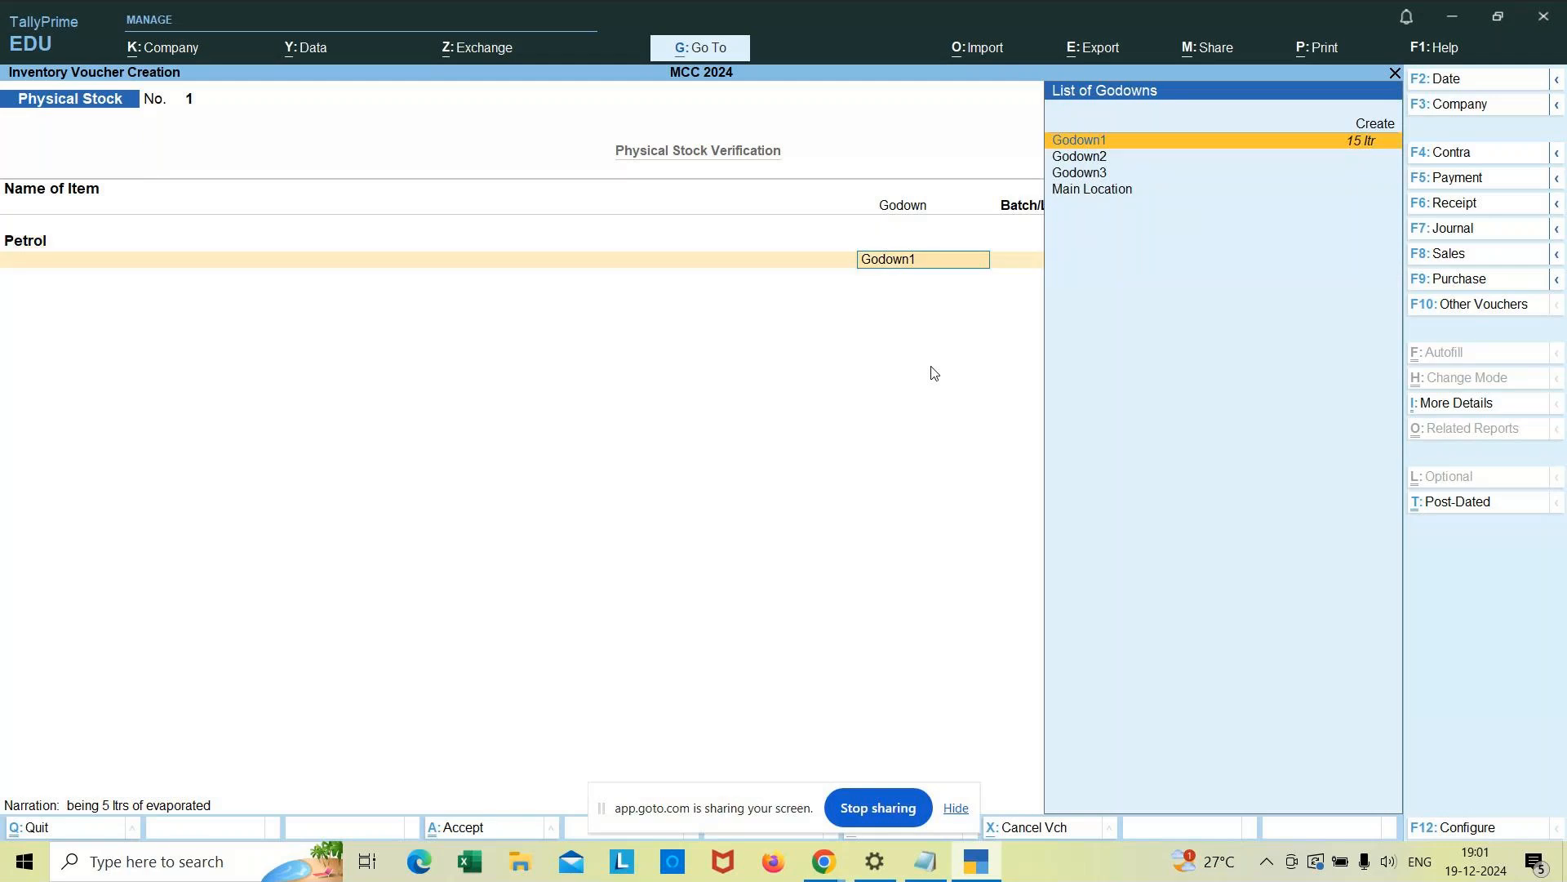
pyautogui.press('Return')
pyautogui.press('Return')
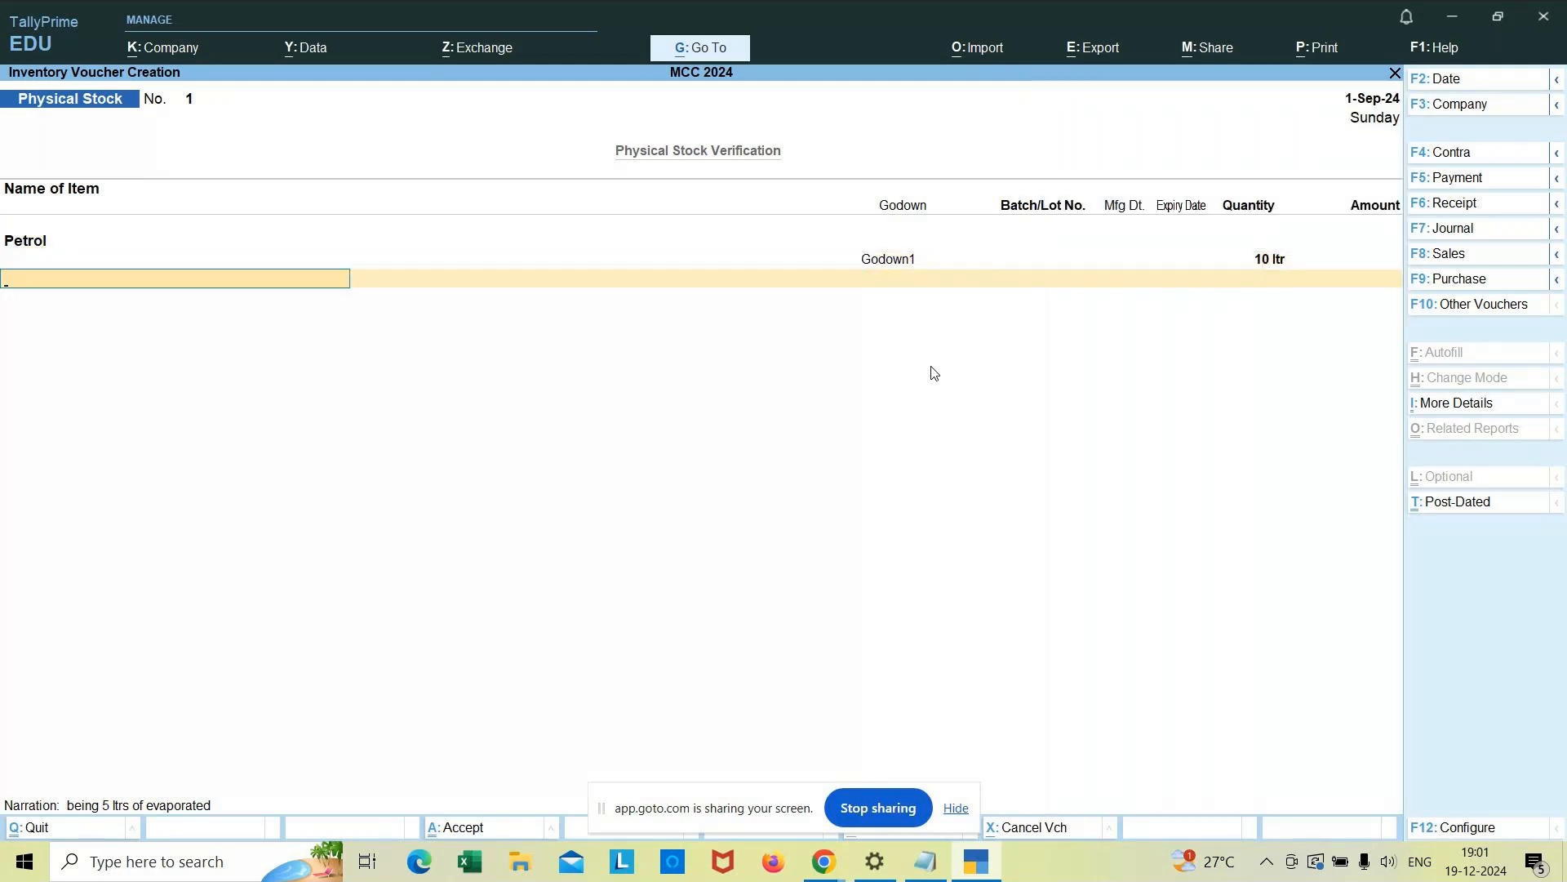
pyautogui.press('Return')
pyautogui.press('Return')
pyautogui.press('Return')
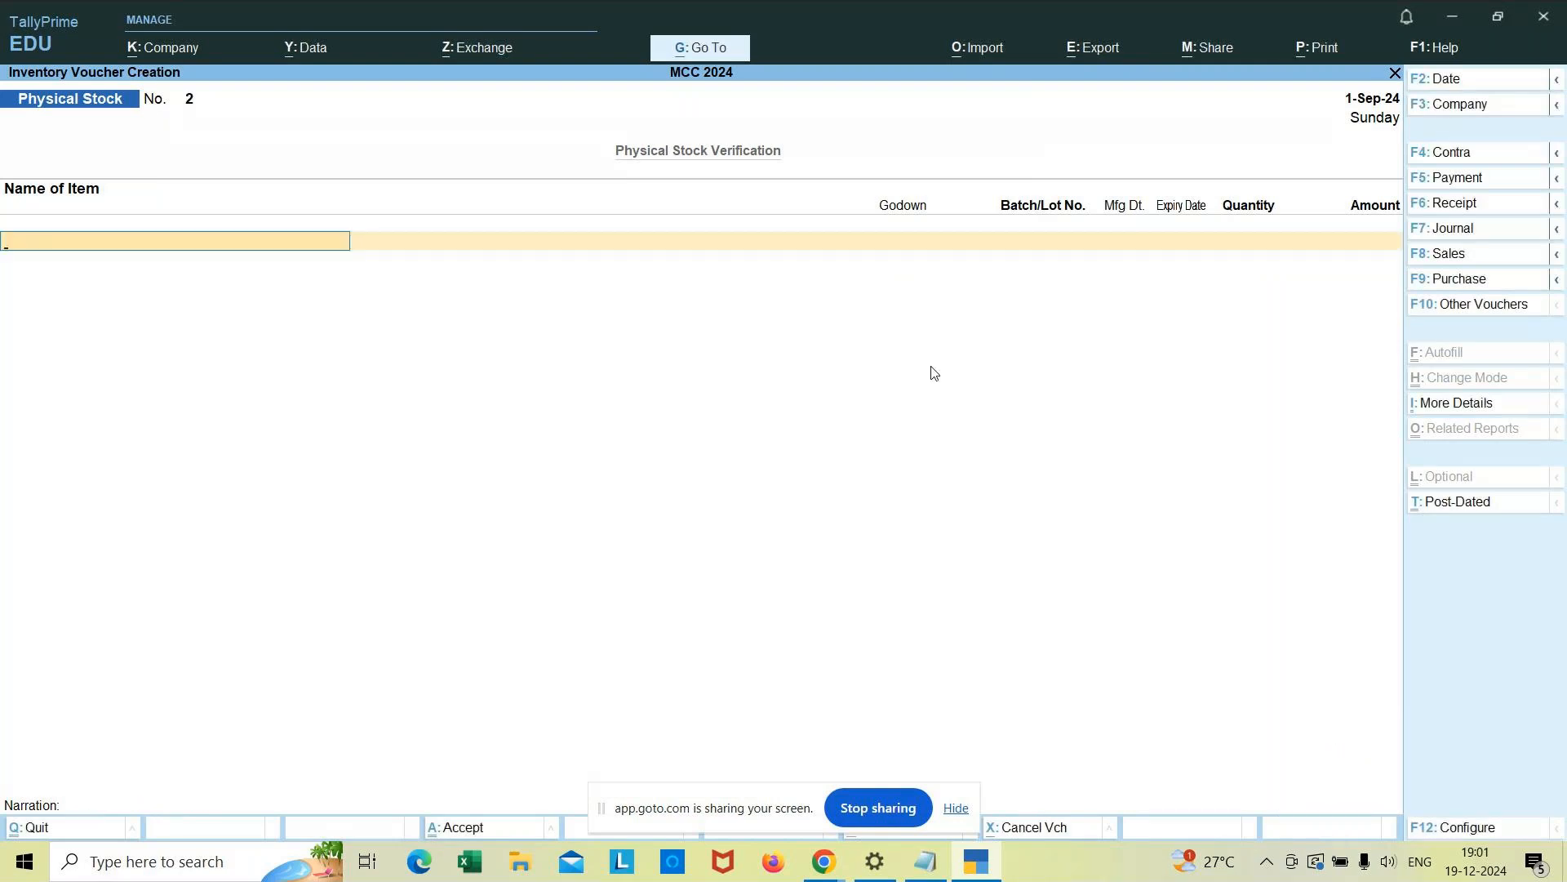
pyautogui.press('Escape')
pyautogui.press('Return')
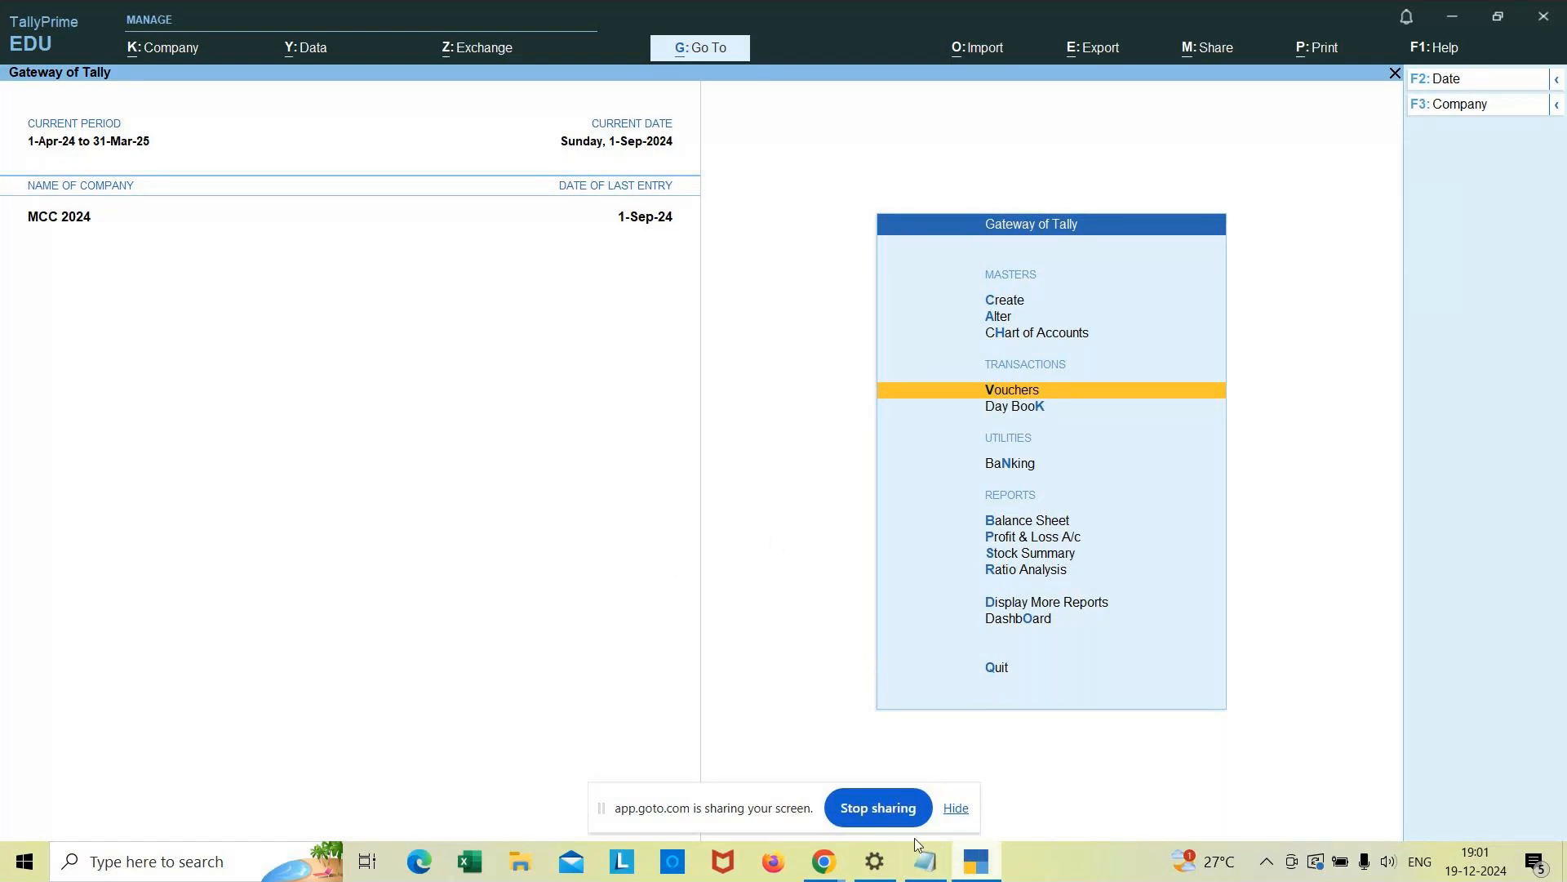
# Step: In the Notepad notes, write "it is used to check book quantity and godown quantity." under the Physical Stock Voucher heading and save the file
pyautogui.click(925, 864)
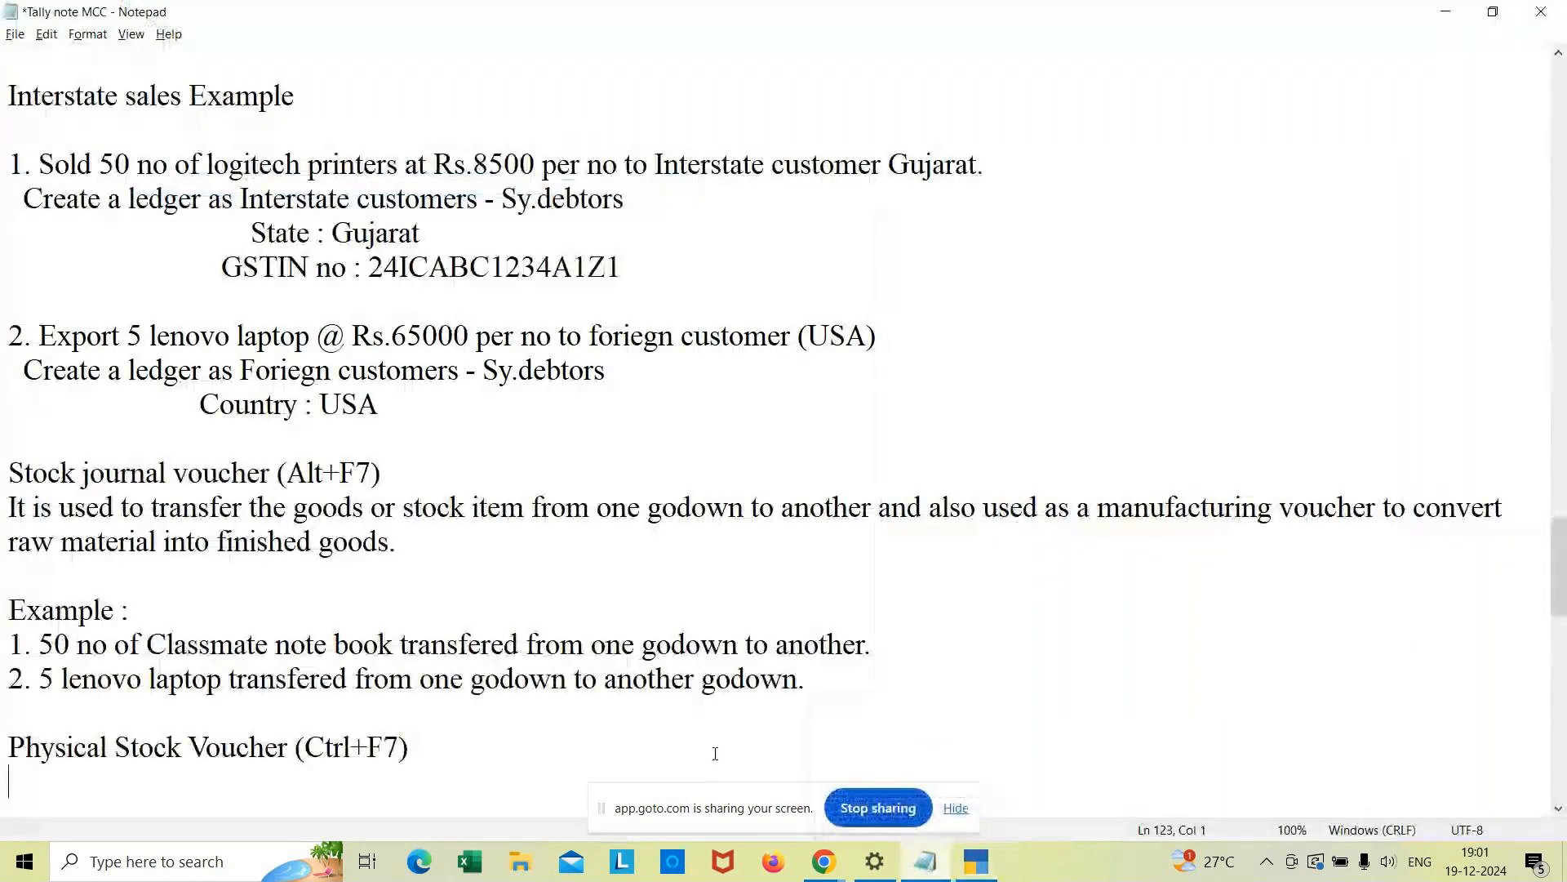
pyautogui.click(459, 745)
pyautogui.press('Return')
pyautogui.write('IT is')
pyautogui.press('BackSpace')
pyautogui.press('BackSpace')
pyautogui.press('BackSpace')
pyautogui.press('BackSpace')
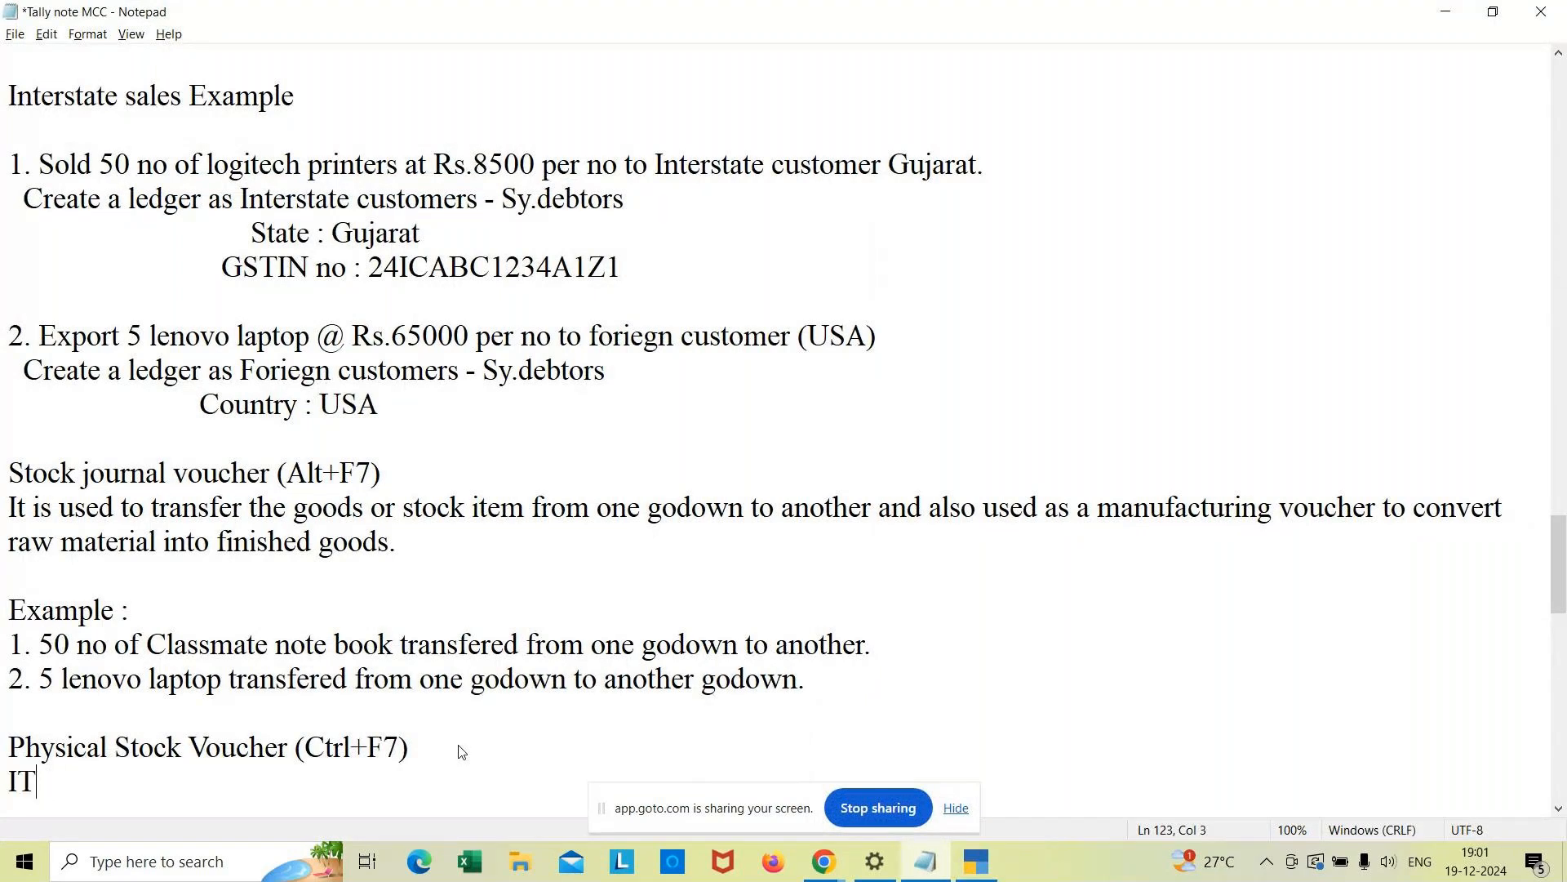
pyautogui.press('BackSpace')
pyautogui.press('BackSpace')
pyautogui.write('it isb')
pyautogui.press('BackSpace')
pyautogui.write('used to c')
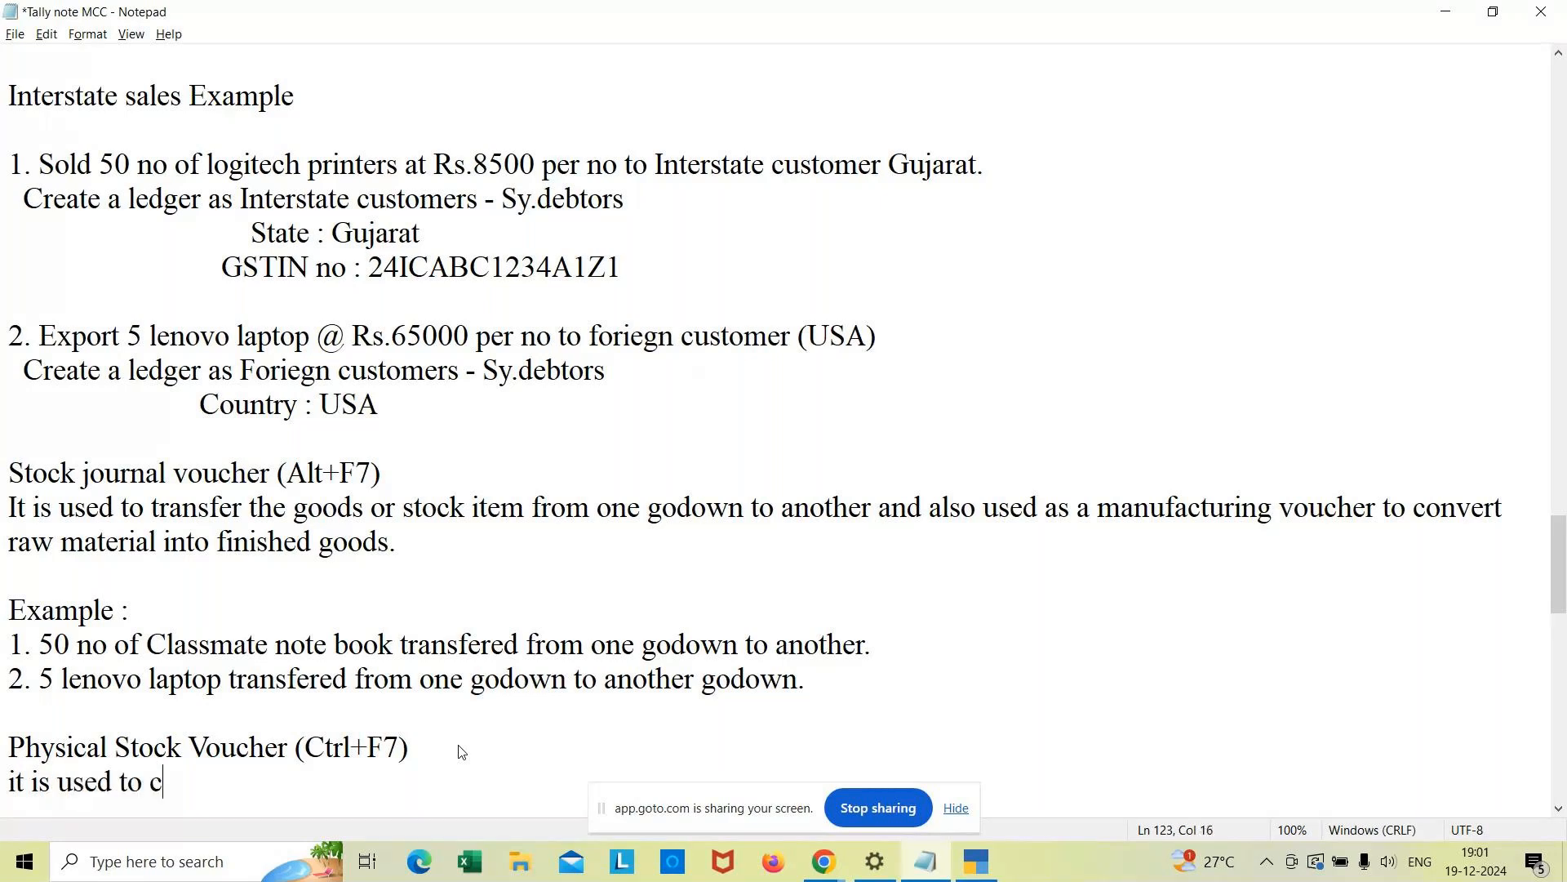
pyautogui.write('heck bo')
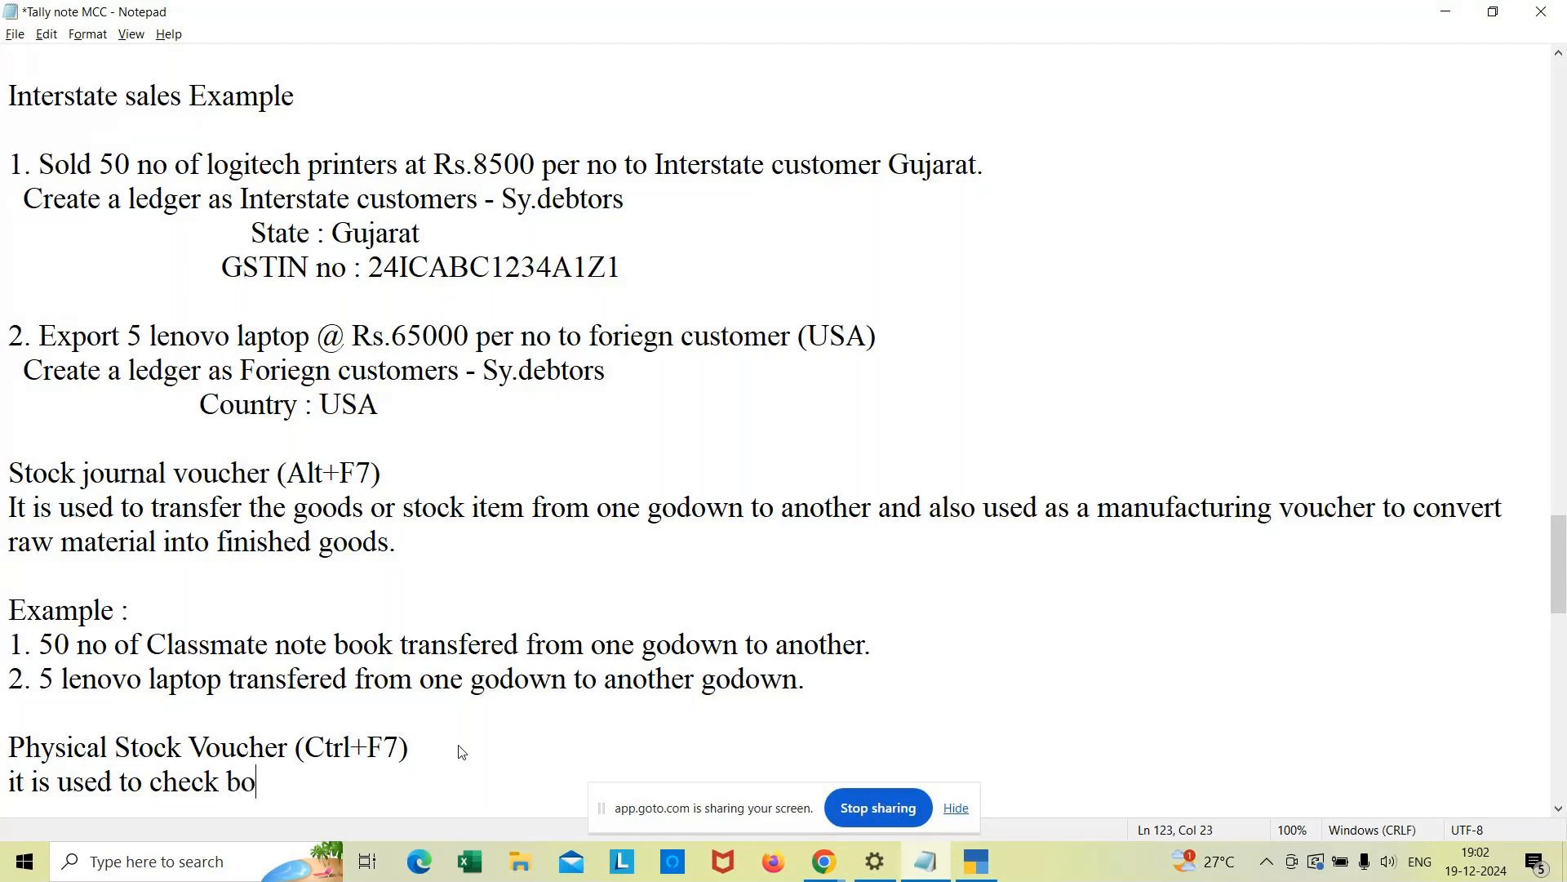
pyautogui.write('k quanti ty a')
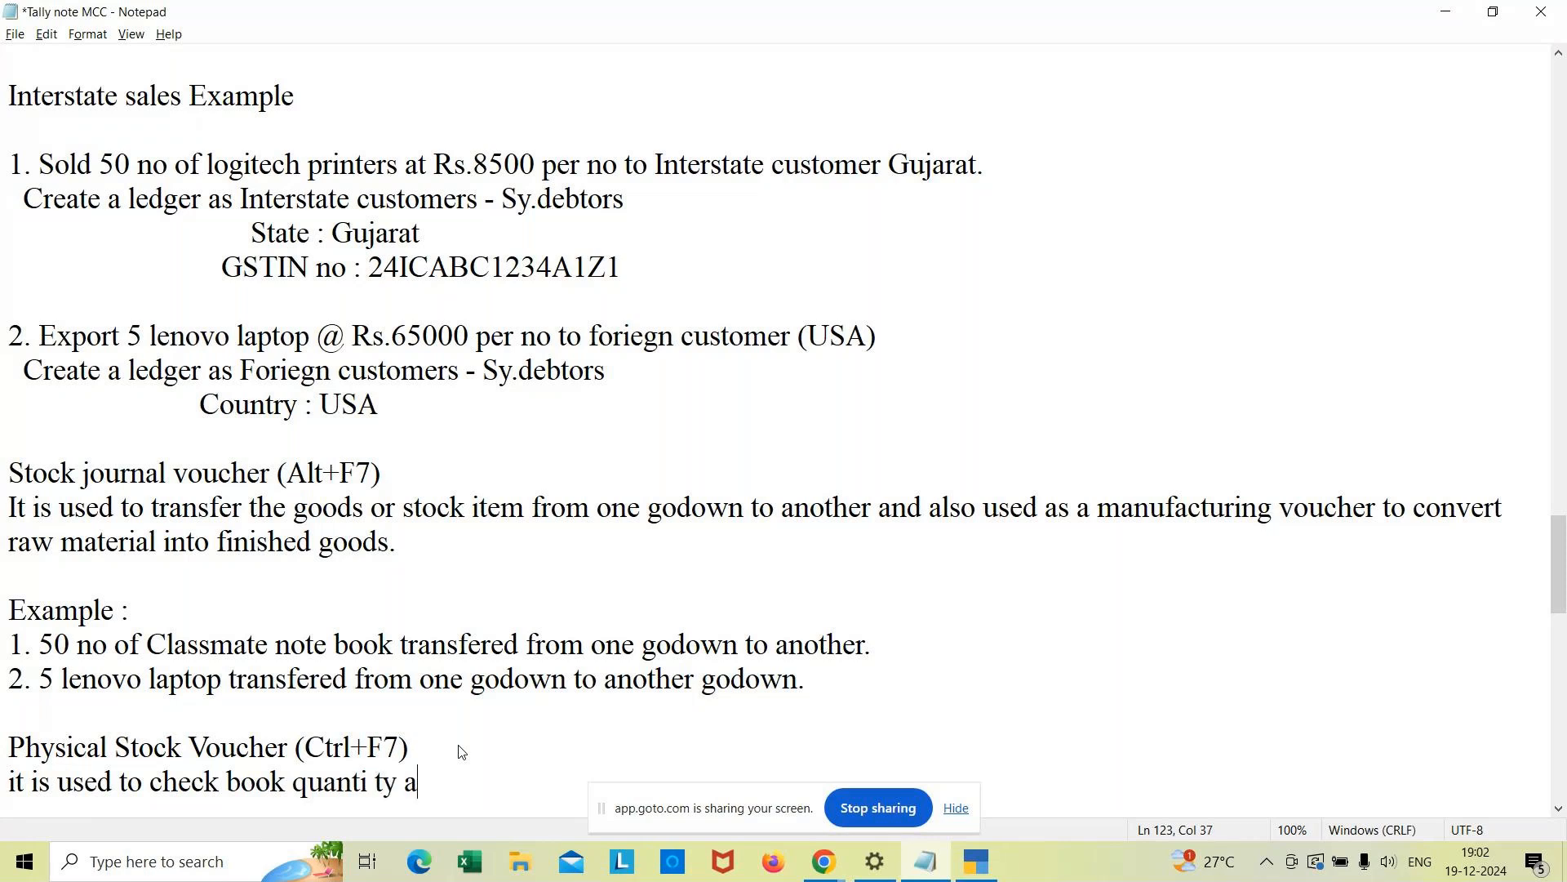
pyautogui.press('BackSpace')
pyautogui.press('BackSpace')
pyautogui.press('BackSpace')
pyautogui.press('BackSpace')
pyautogui.press('BackSpace')
pyautogui.write('ty and godown q')
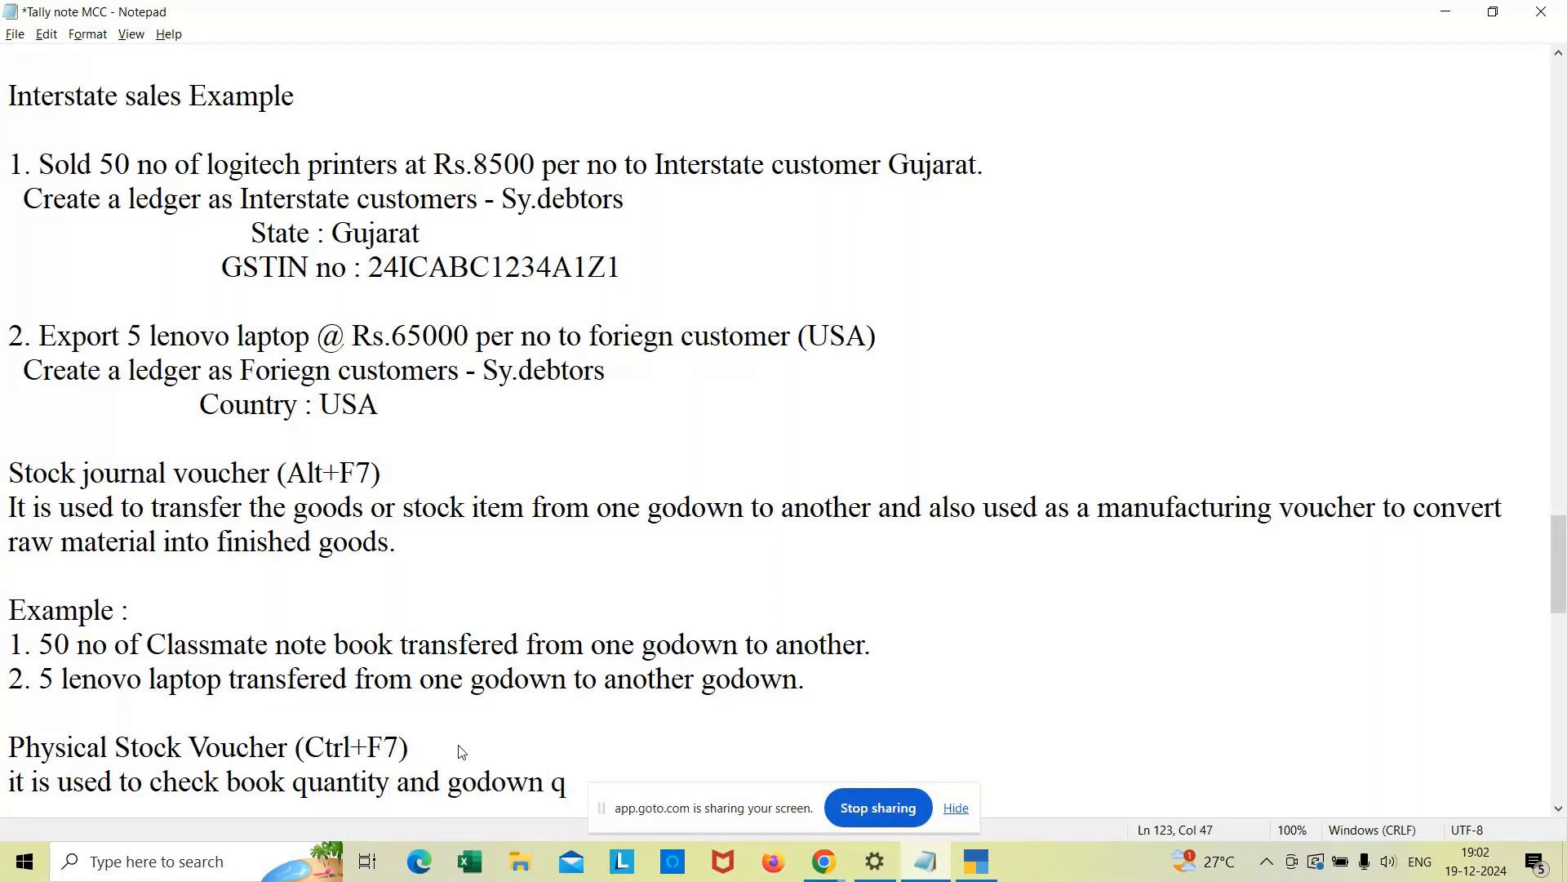
pyautogui.write('uantity.')
pyautogui.press('Return')
pyautogui.press('Return')
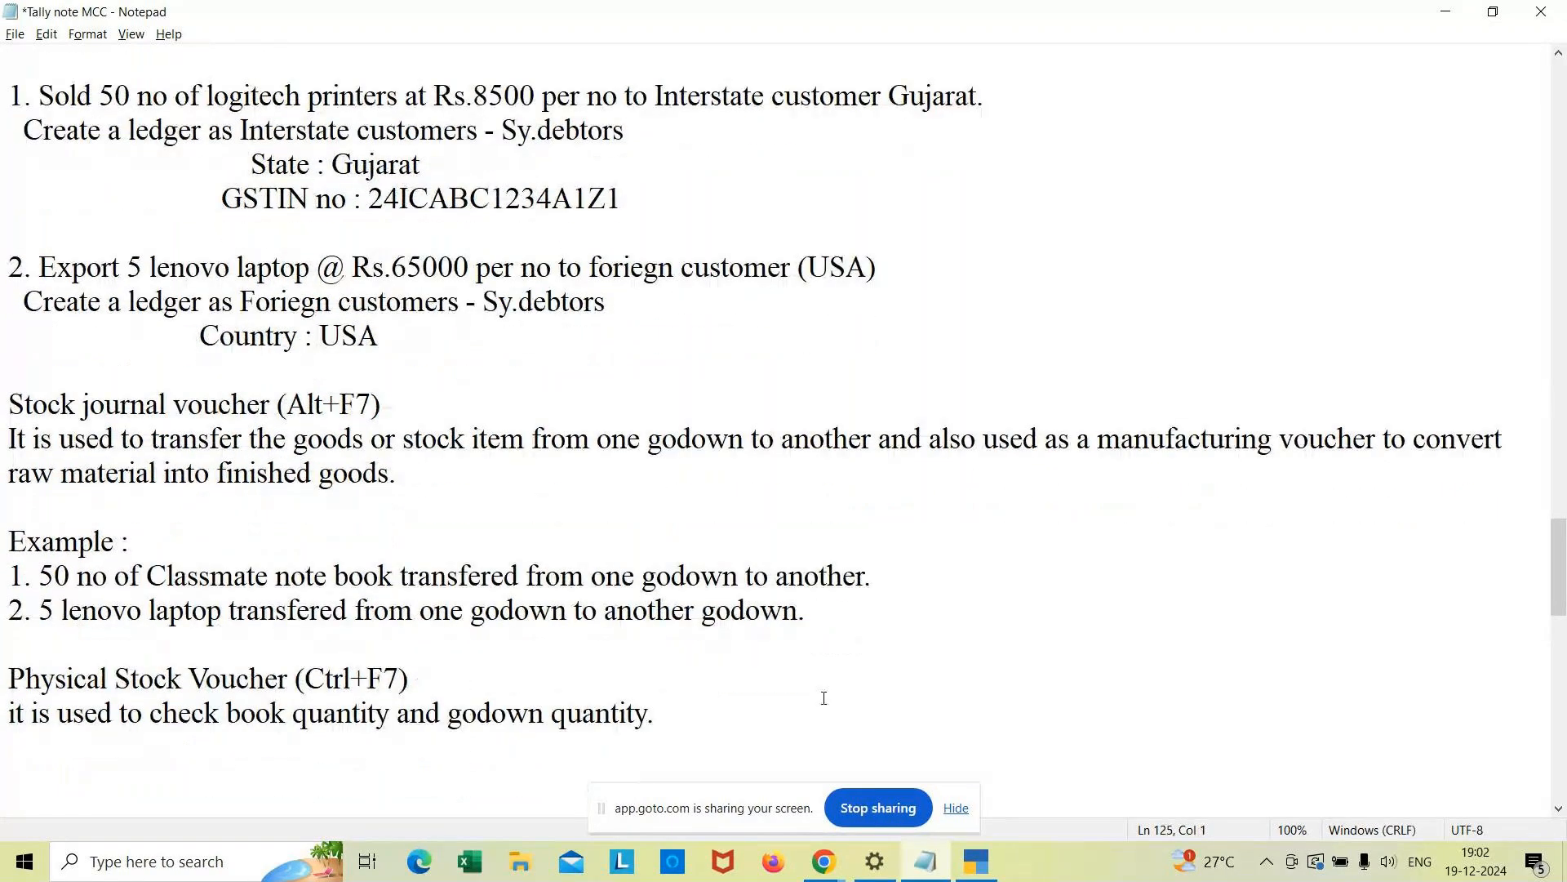
pyautogui.hotkey('ctrl', 's')
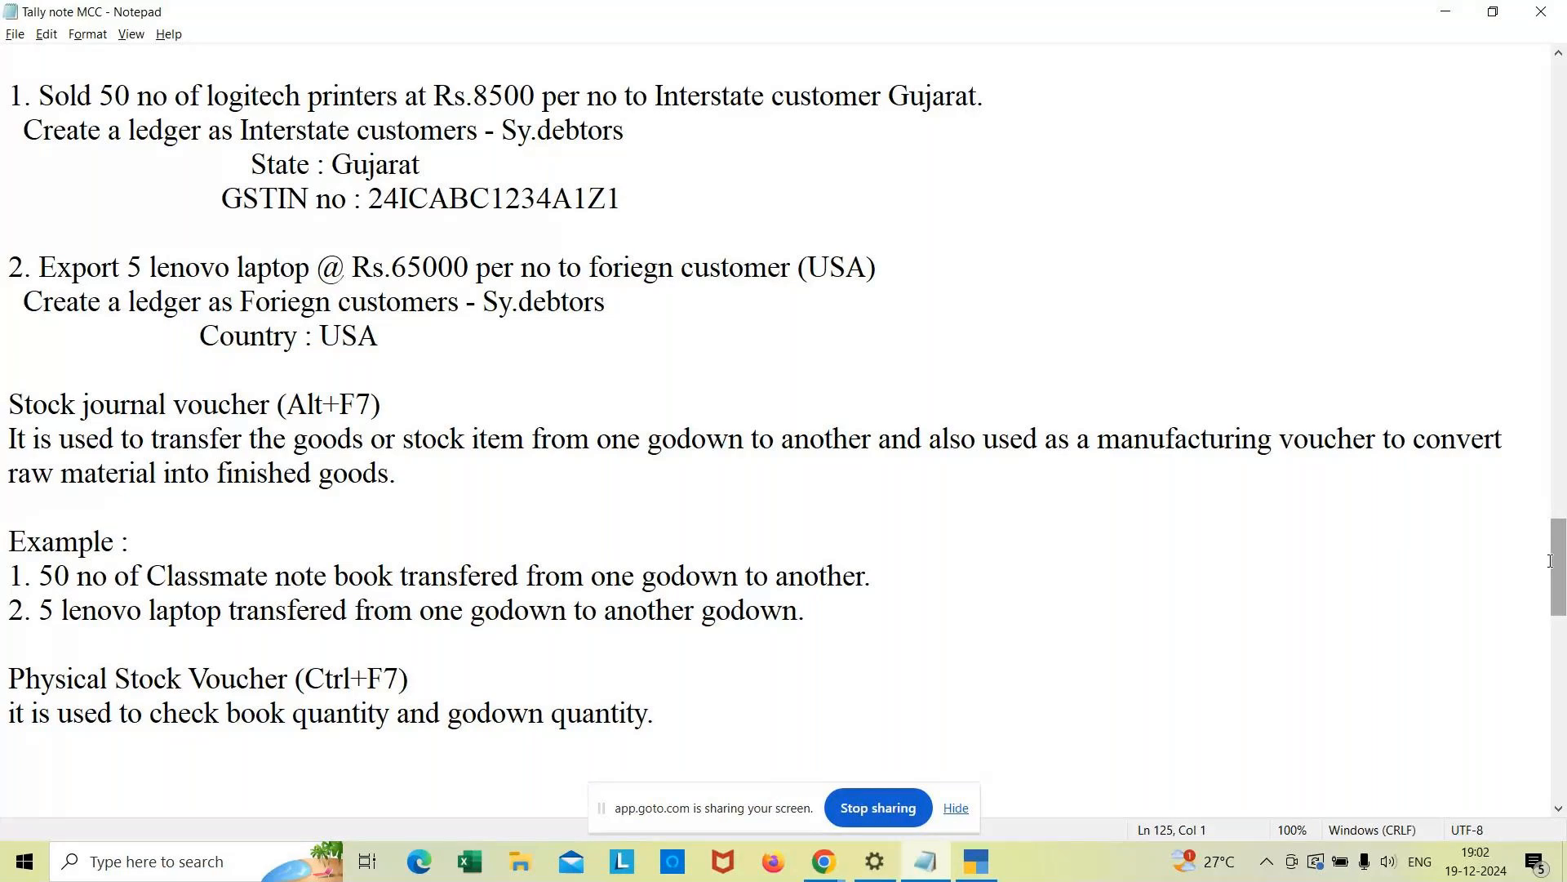
pyautogui.moveTo(1550, 560); pyautogui.dragTo(1550, 164)
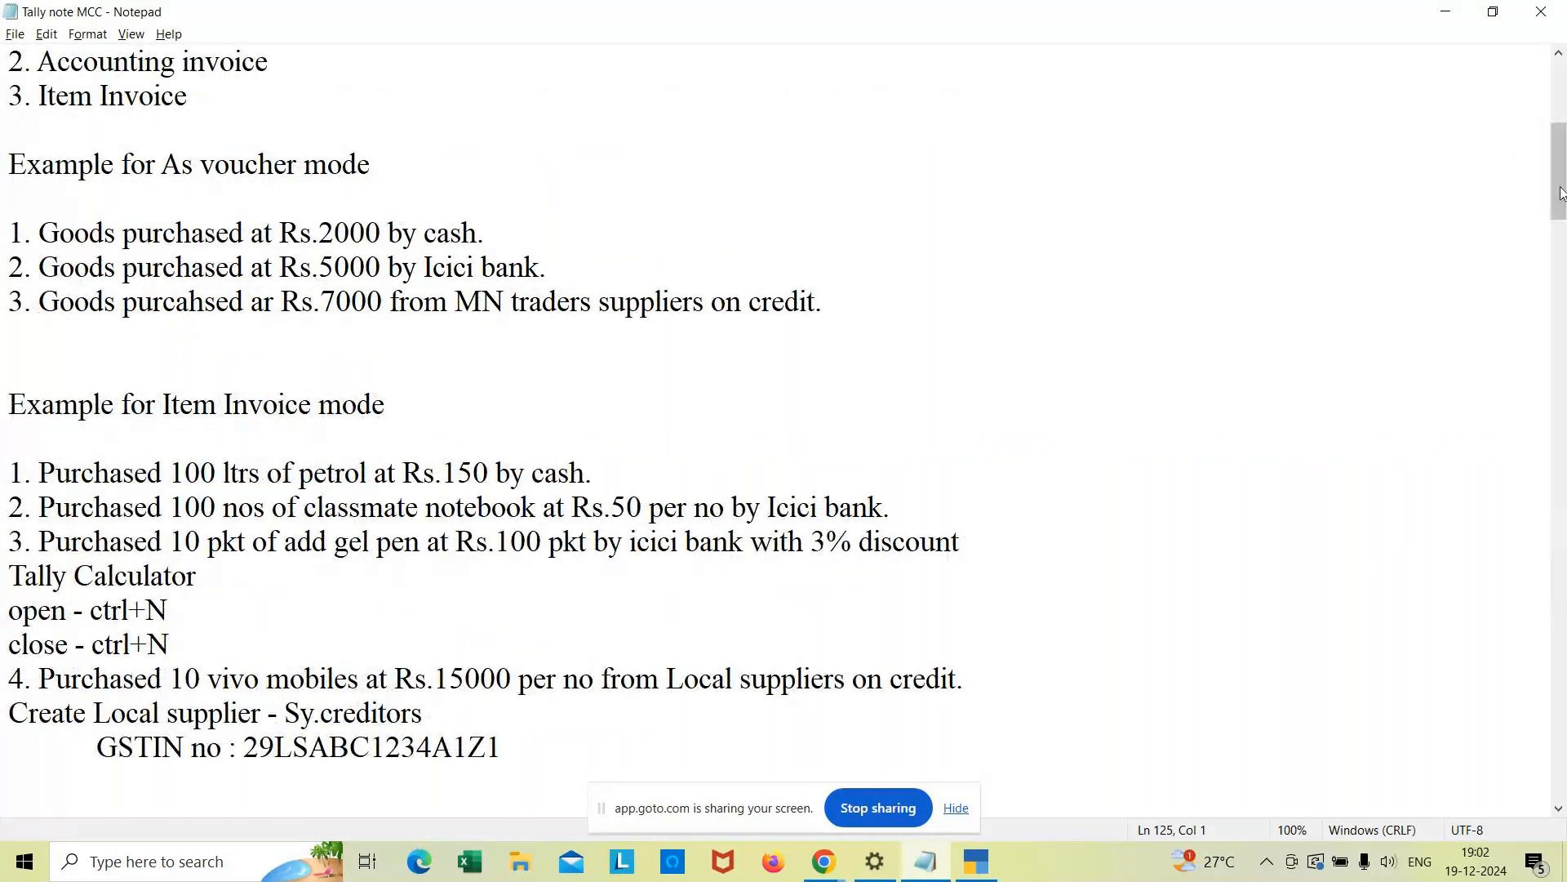
pyautogui.moveTo(1560, 193); pyautogui.dragTo(1560, 610)
pyautogui.scroll(-1, 1560, 611)
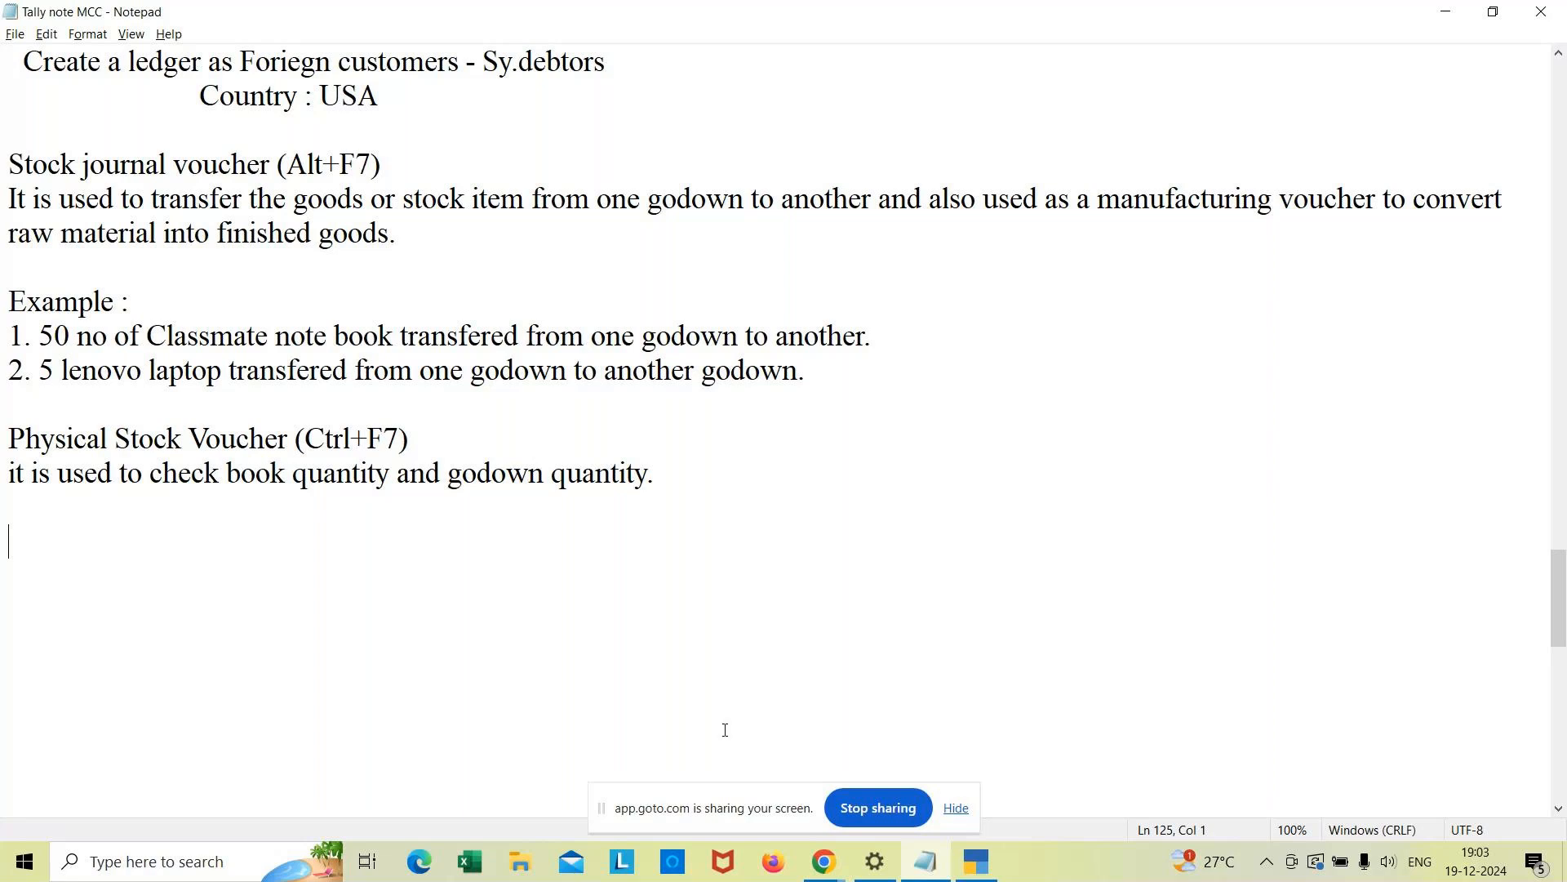
pyautogui.click(979, 871)
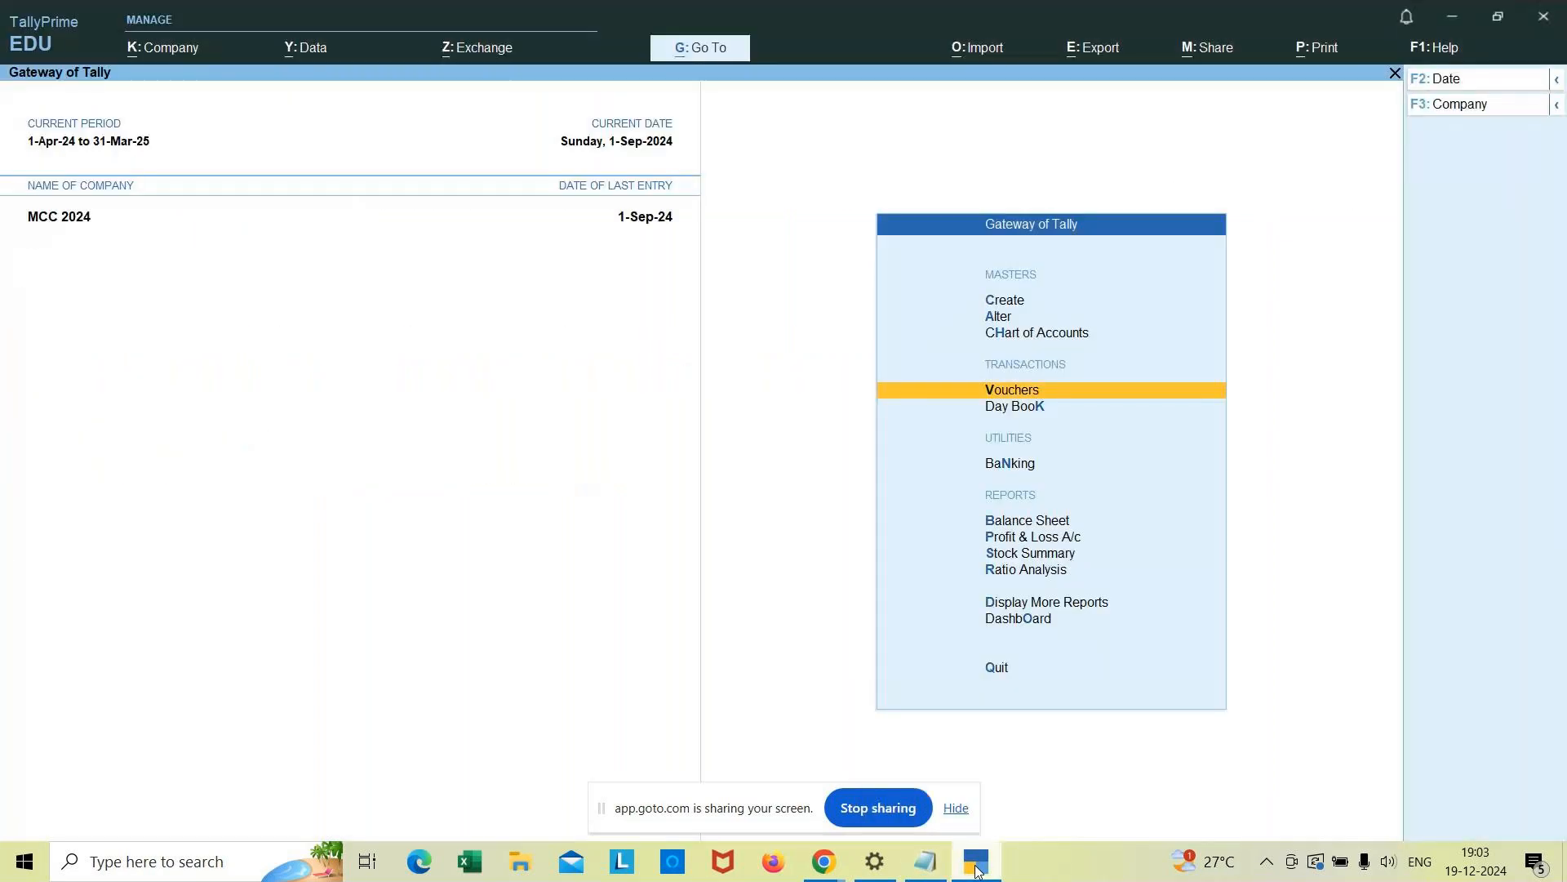
pyautogui.click(916, 870)
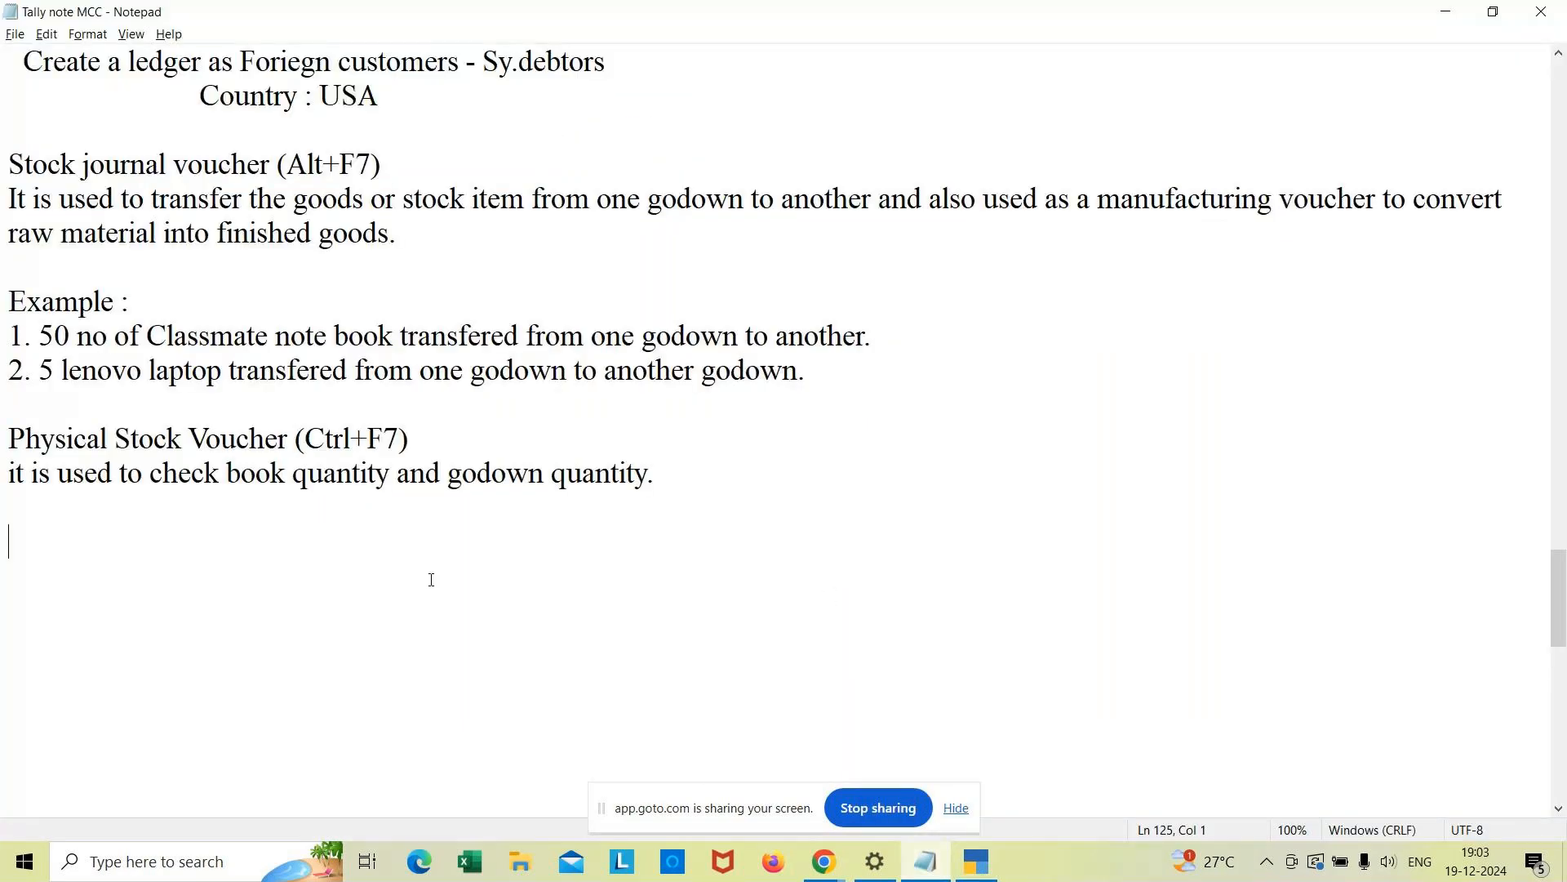
# Step: Add the heading "POS - Point of sale" at the end of the notes with "Invoice" on the line below
pyautogui.write('POS -')
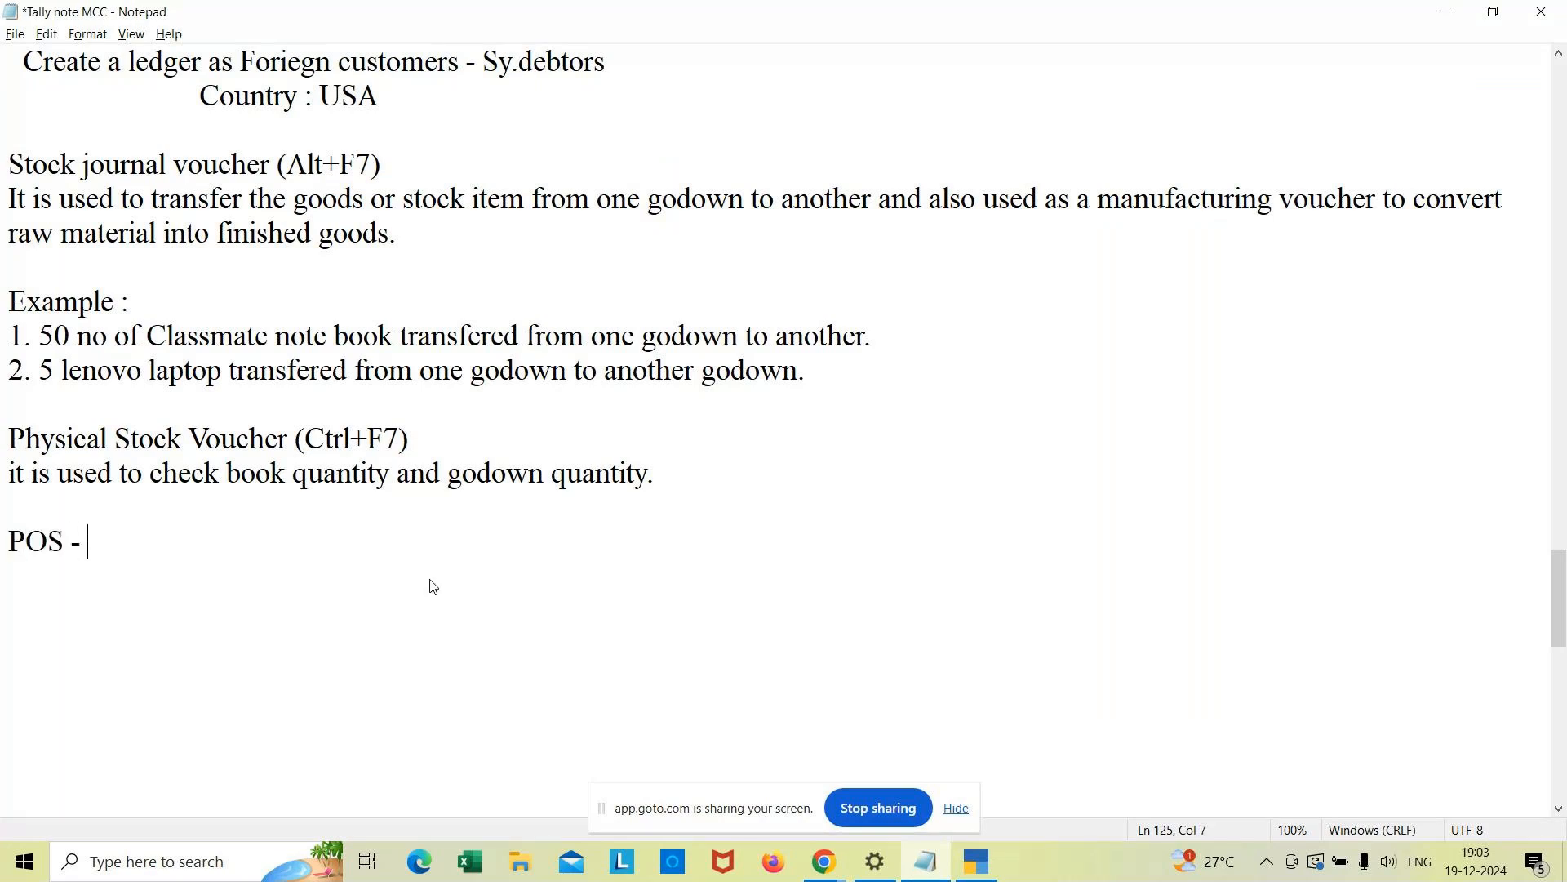
pyautogui.write(' Point of s')
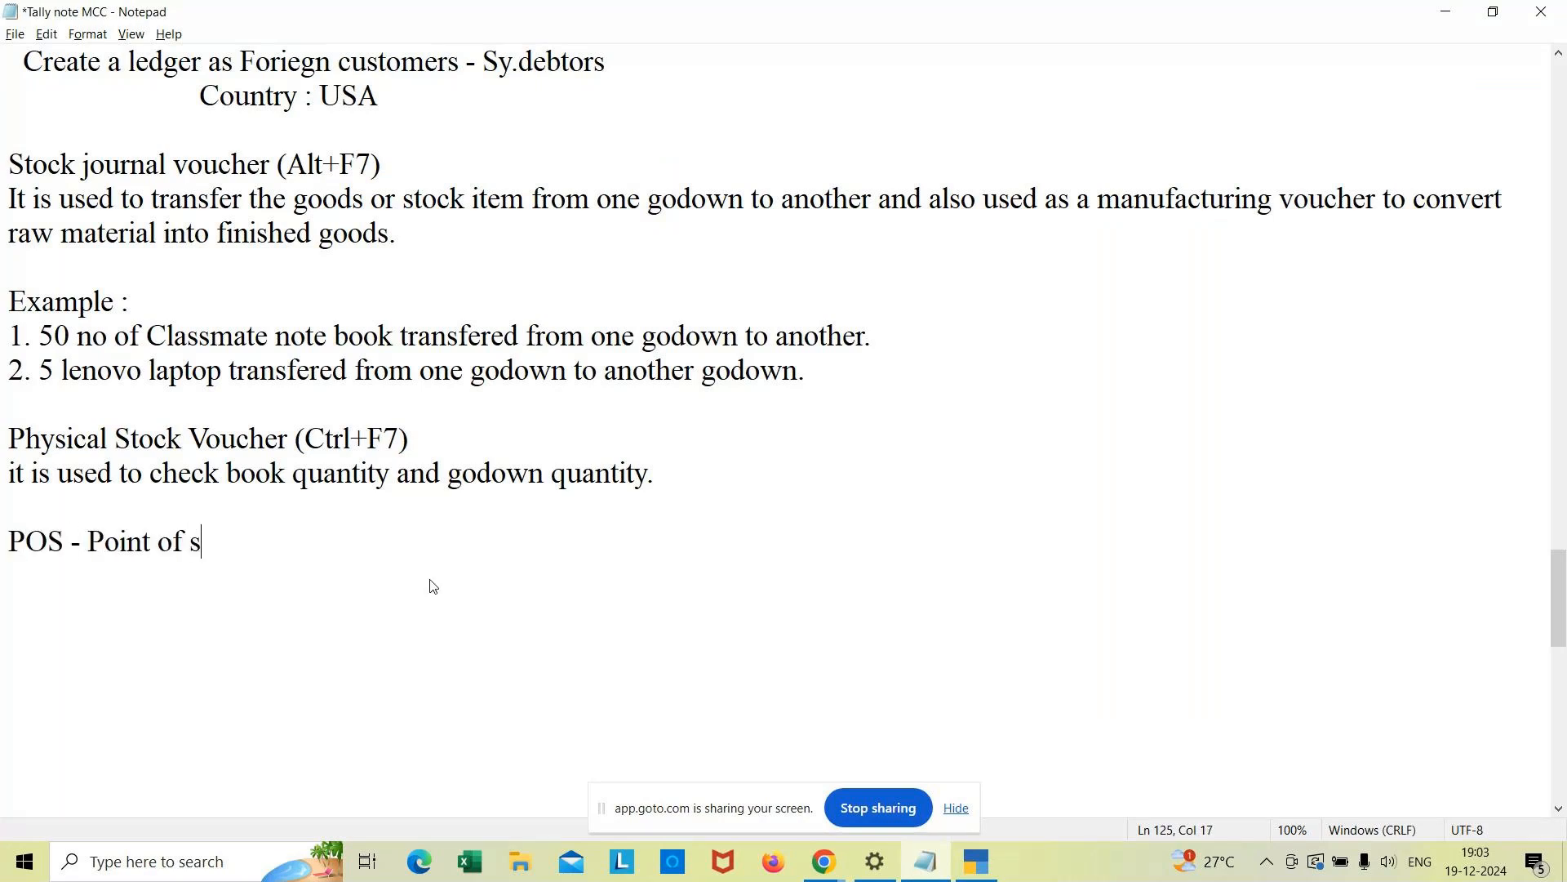
pyautogui.write('ale')
pyautogui.press('Return')
pyautogui.press('Return')
pyautogui.press('Return')
pyautogui.click(280, 549)
pyautogui.press('Return')
pyautogui.write('Invoice')
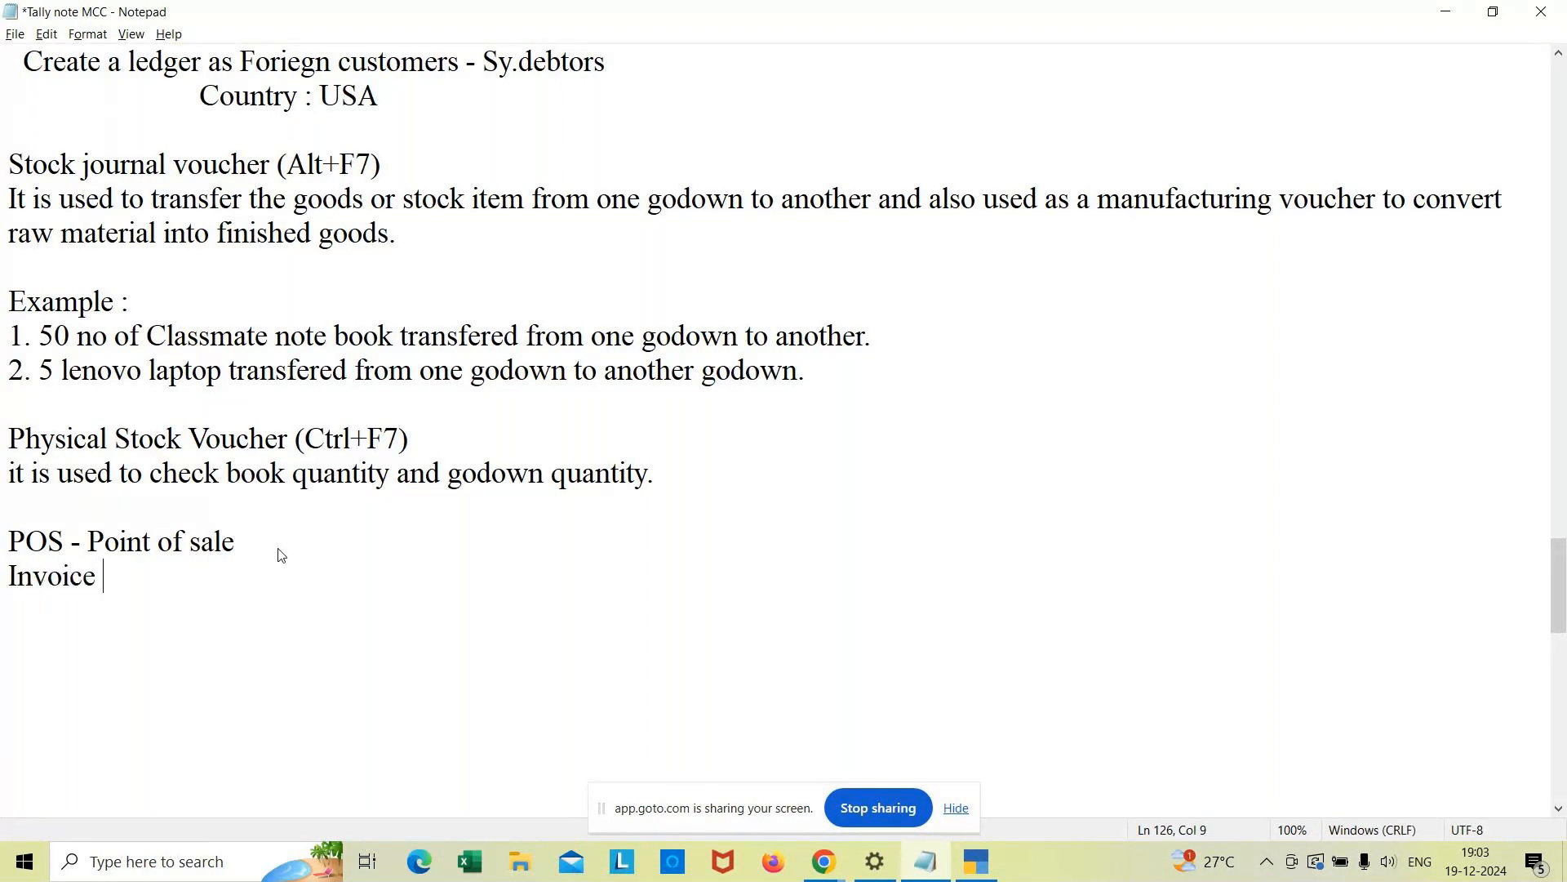
pyautogui.write(' -')
pyautogui.press('BackSpace')
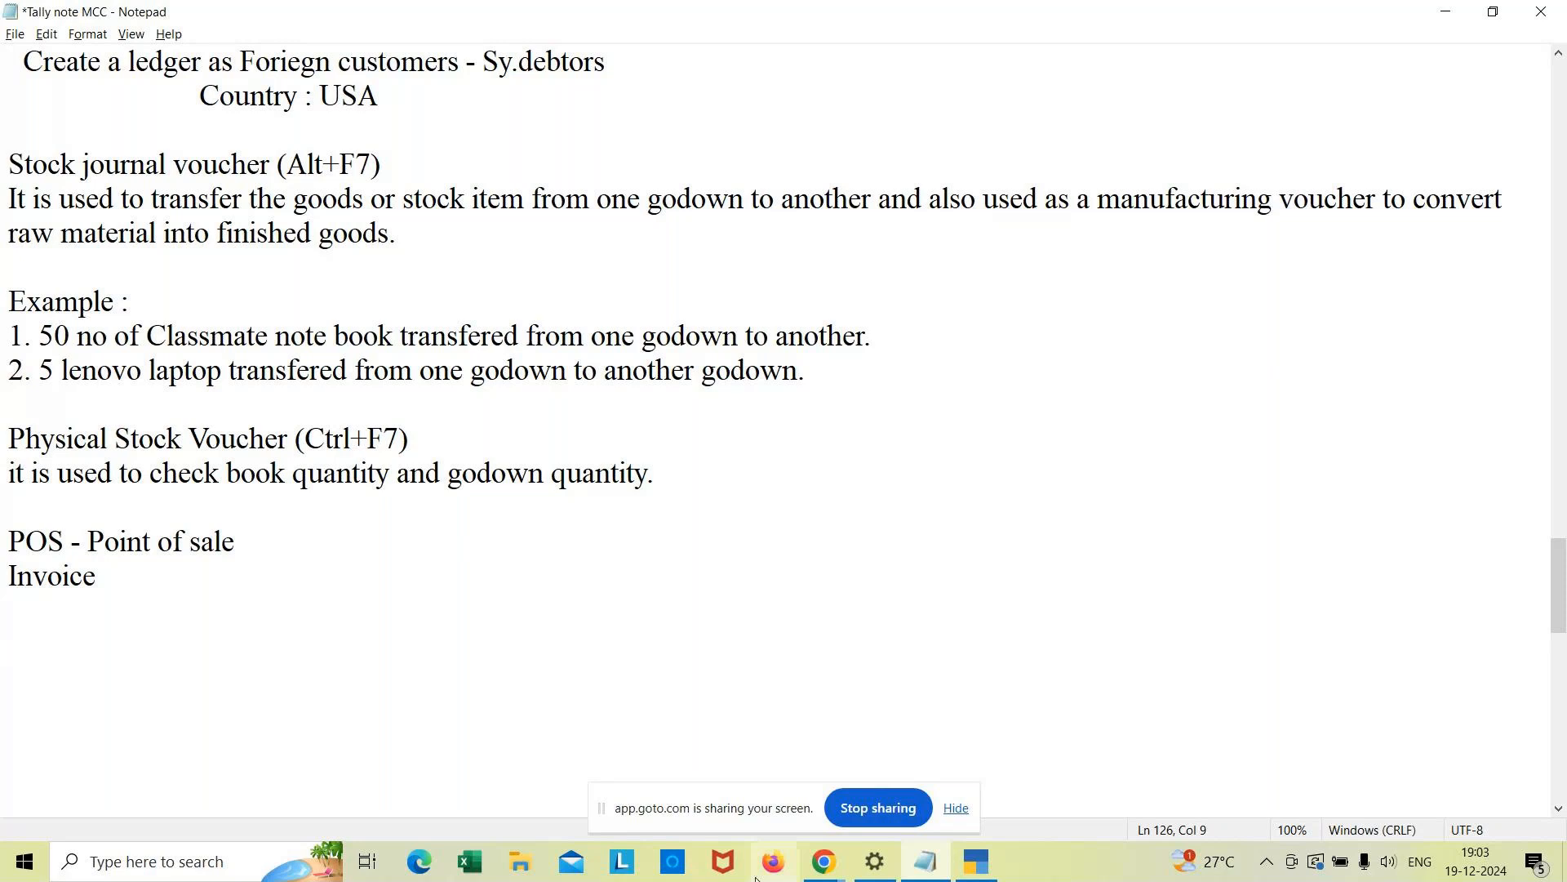
pyautogui.click(976, 861)
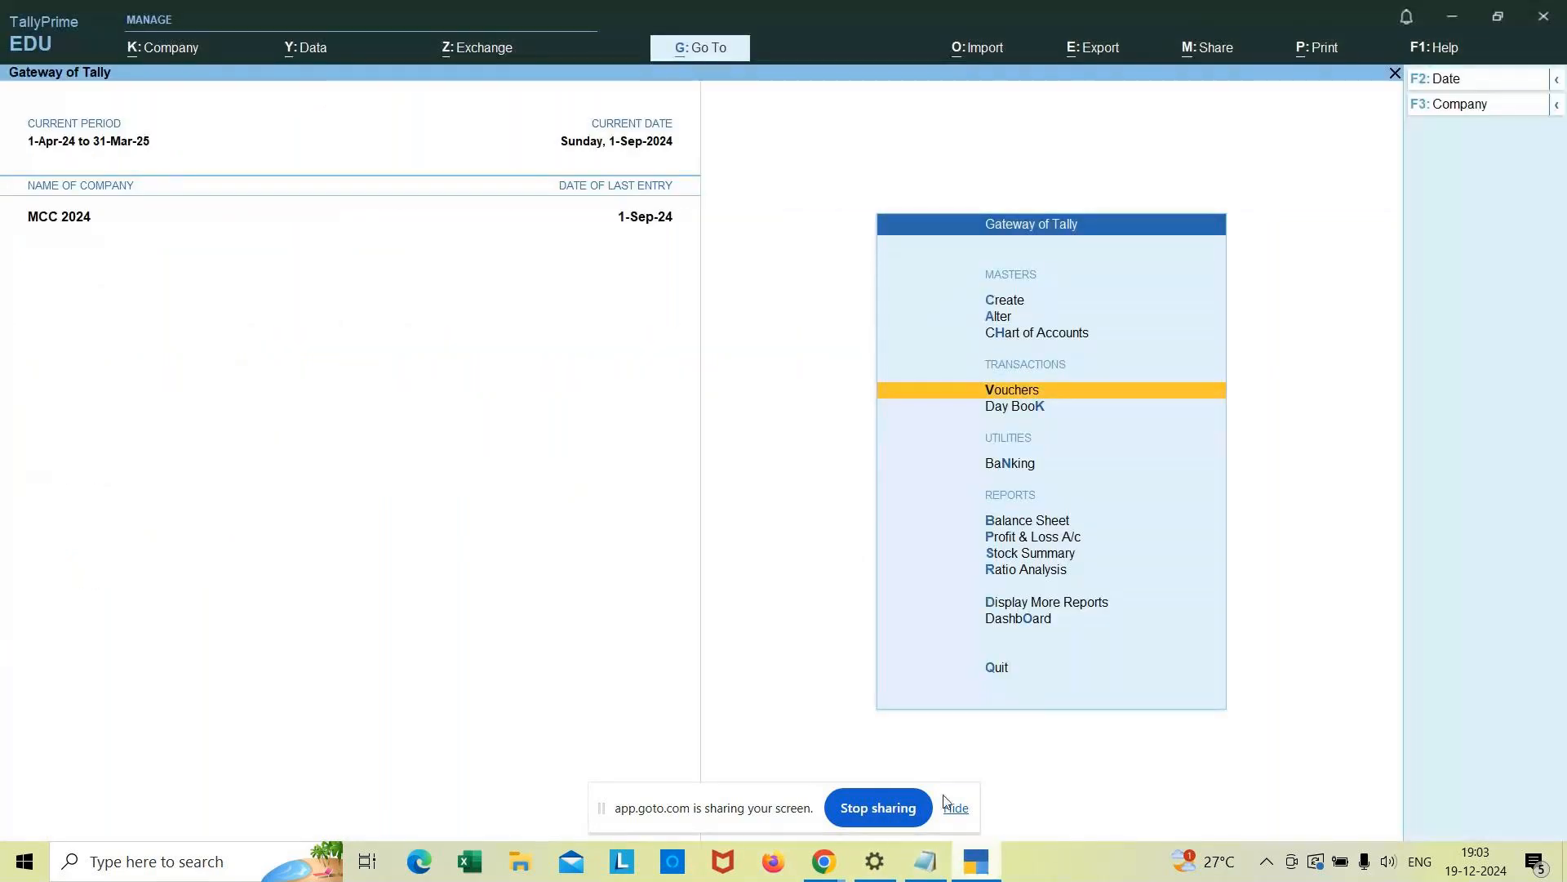
pyautogui.press('Return')
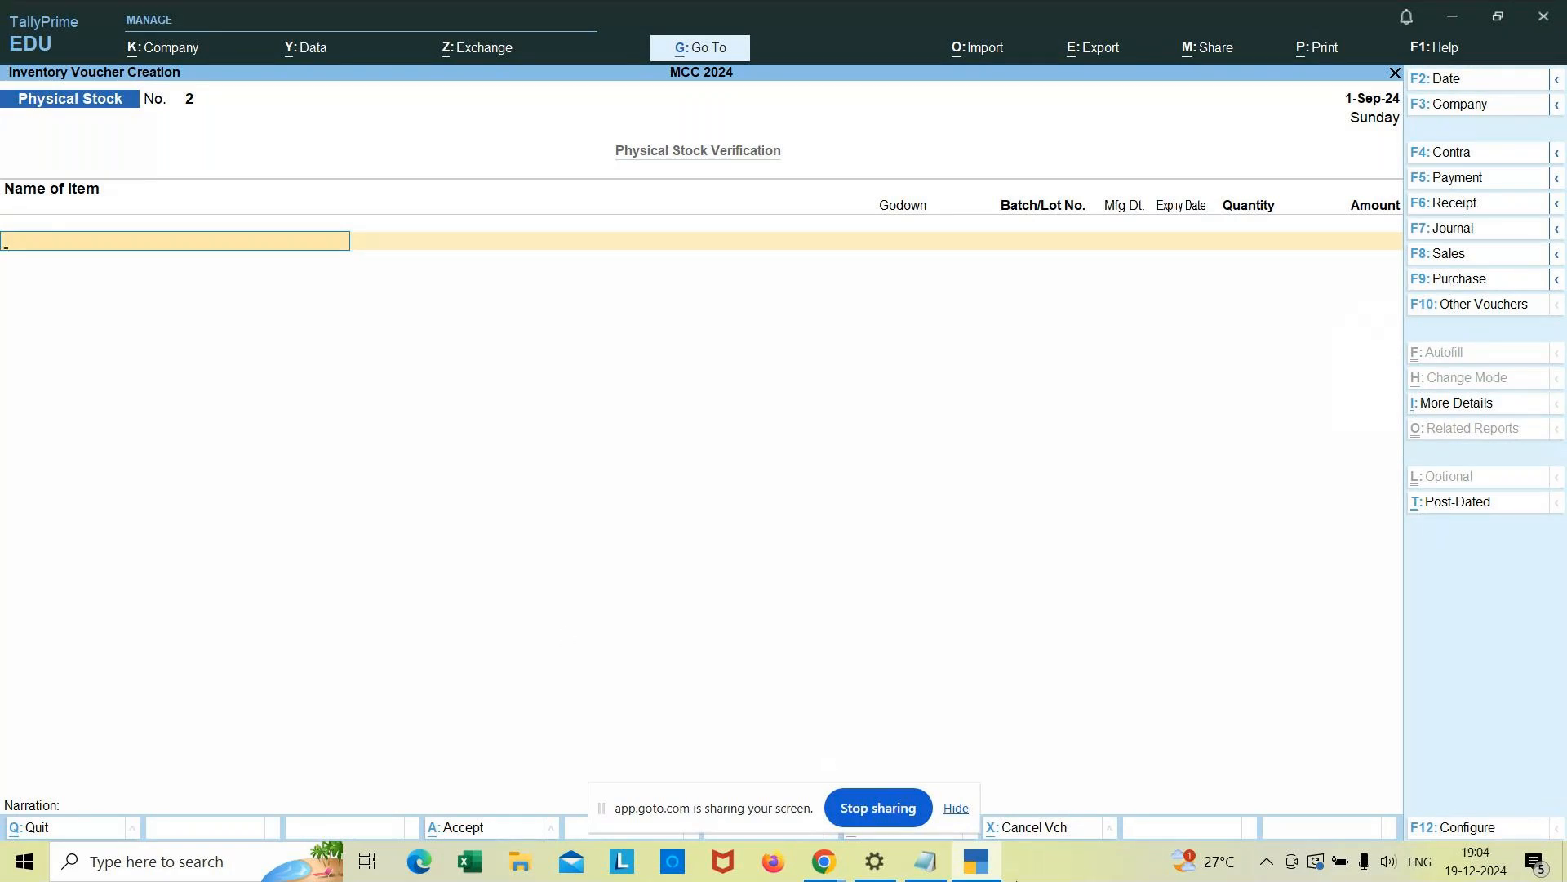
pyautogui.moveTo(924, 868)
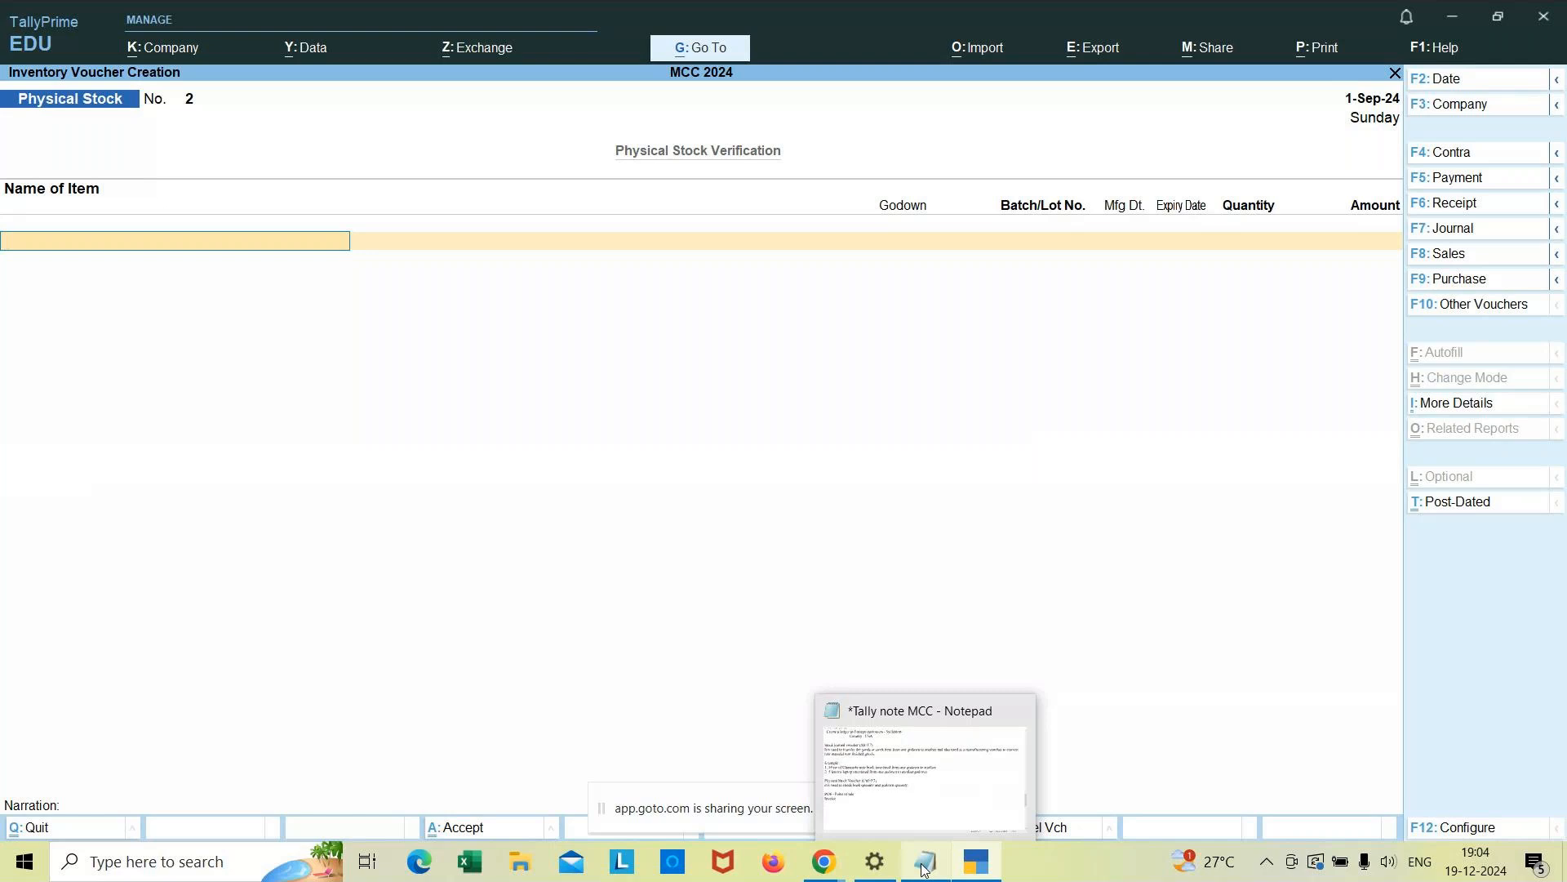
pyautogui.click(979, 867)
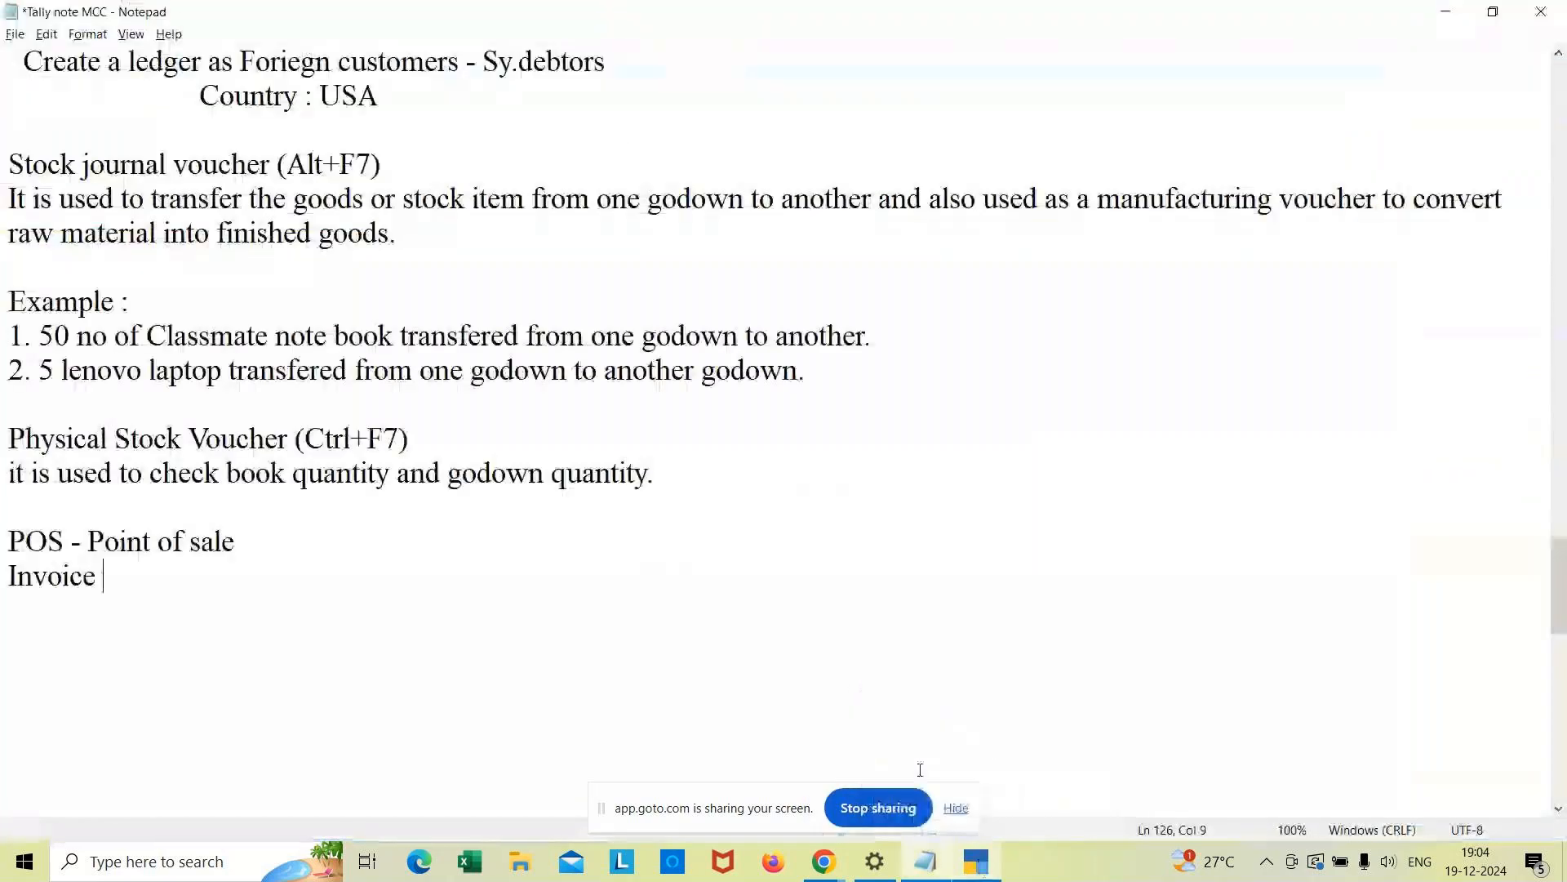
# Step: Add a "Create voucher type" line to the notes, one blank line below "Invoice"
pyautogui.press('Return')
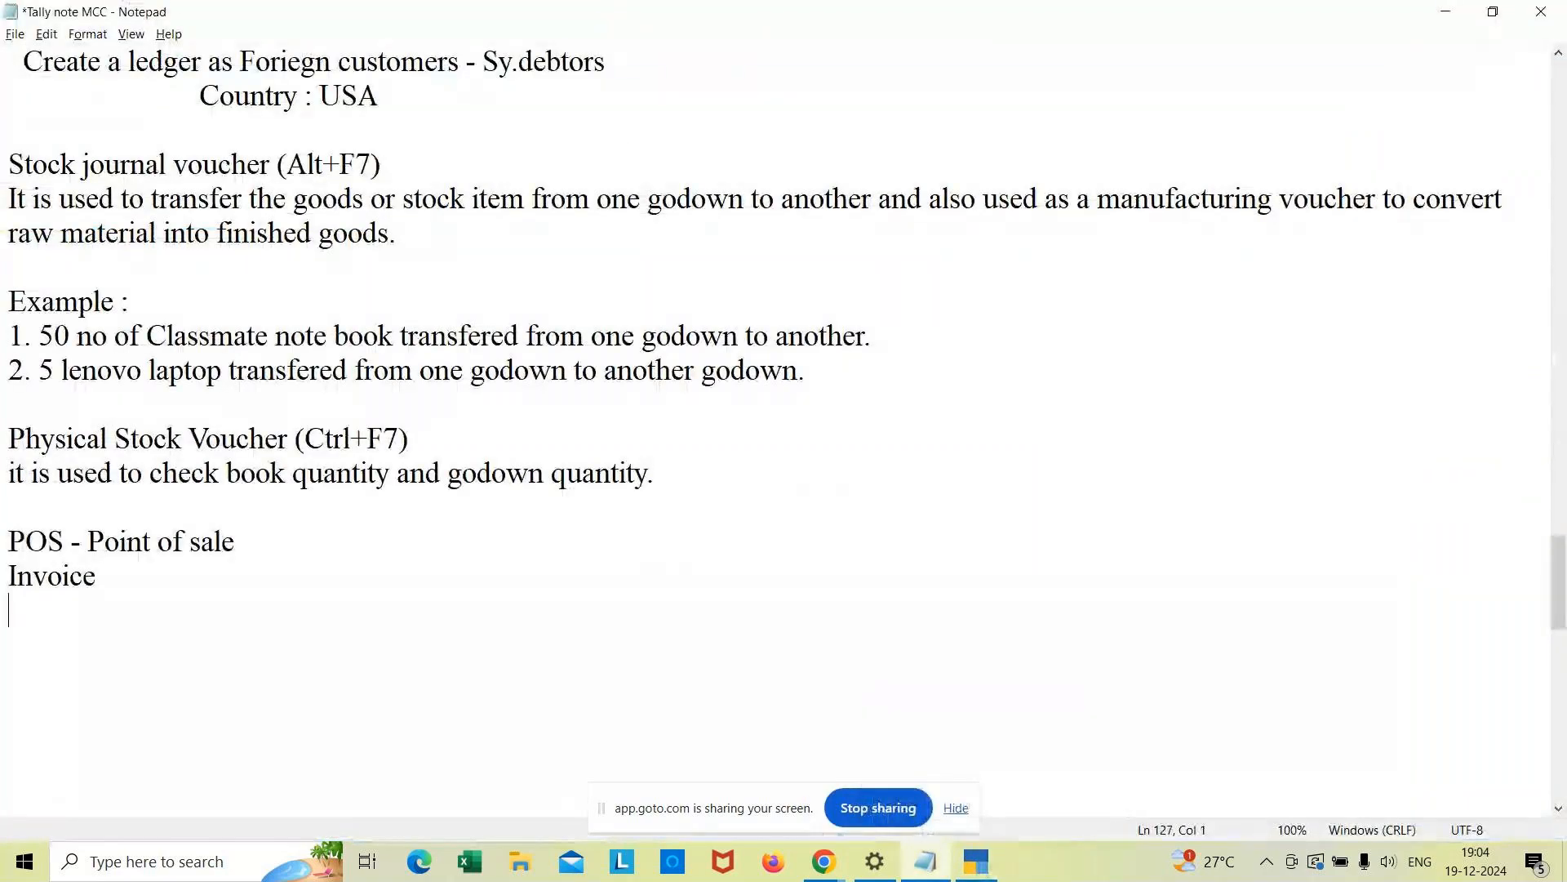
pyautogui.press('Return')
pyautogui.write('Create voucher type')
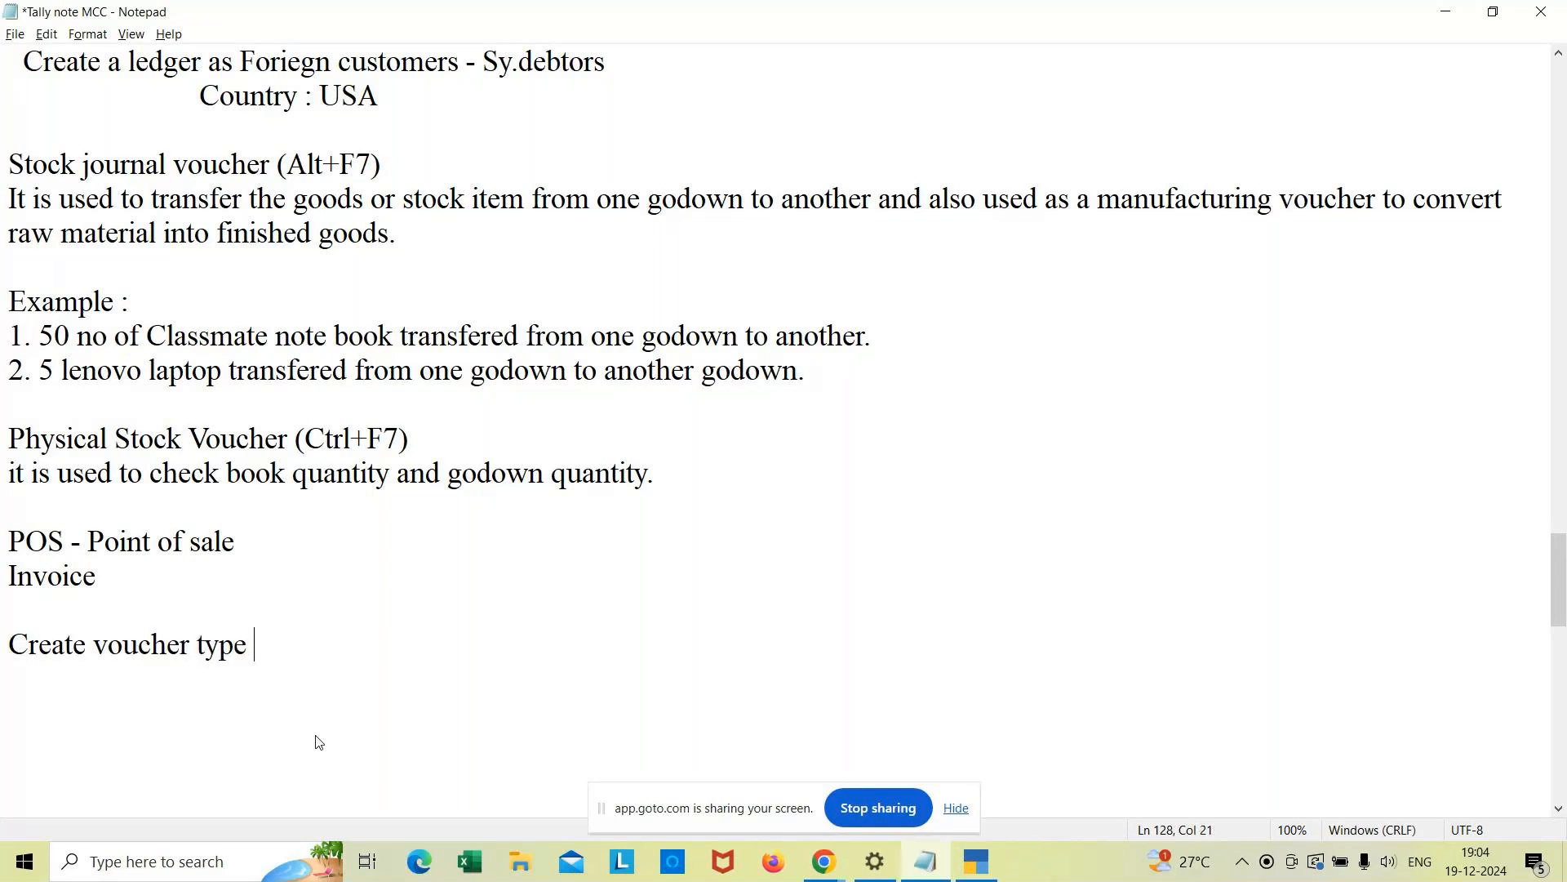
# Step: Write the path "Gwt -- Create -->Voucher type" below the "Create voucher type" line and start a new line
pyautogui.press('Return')
pyautogui.write('Gwt -- CRe')
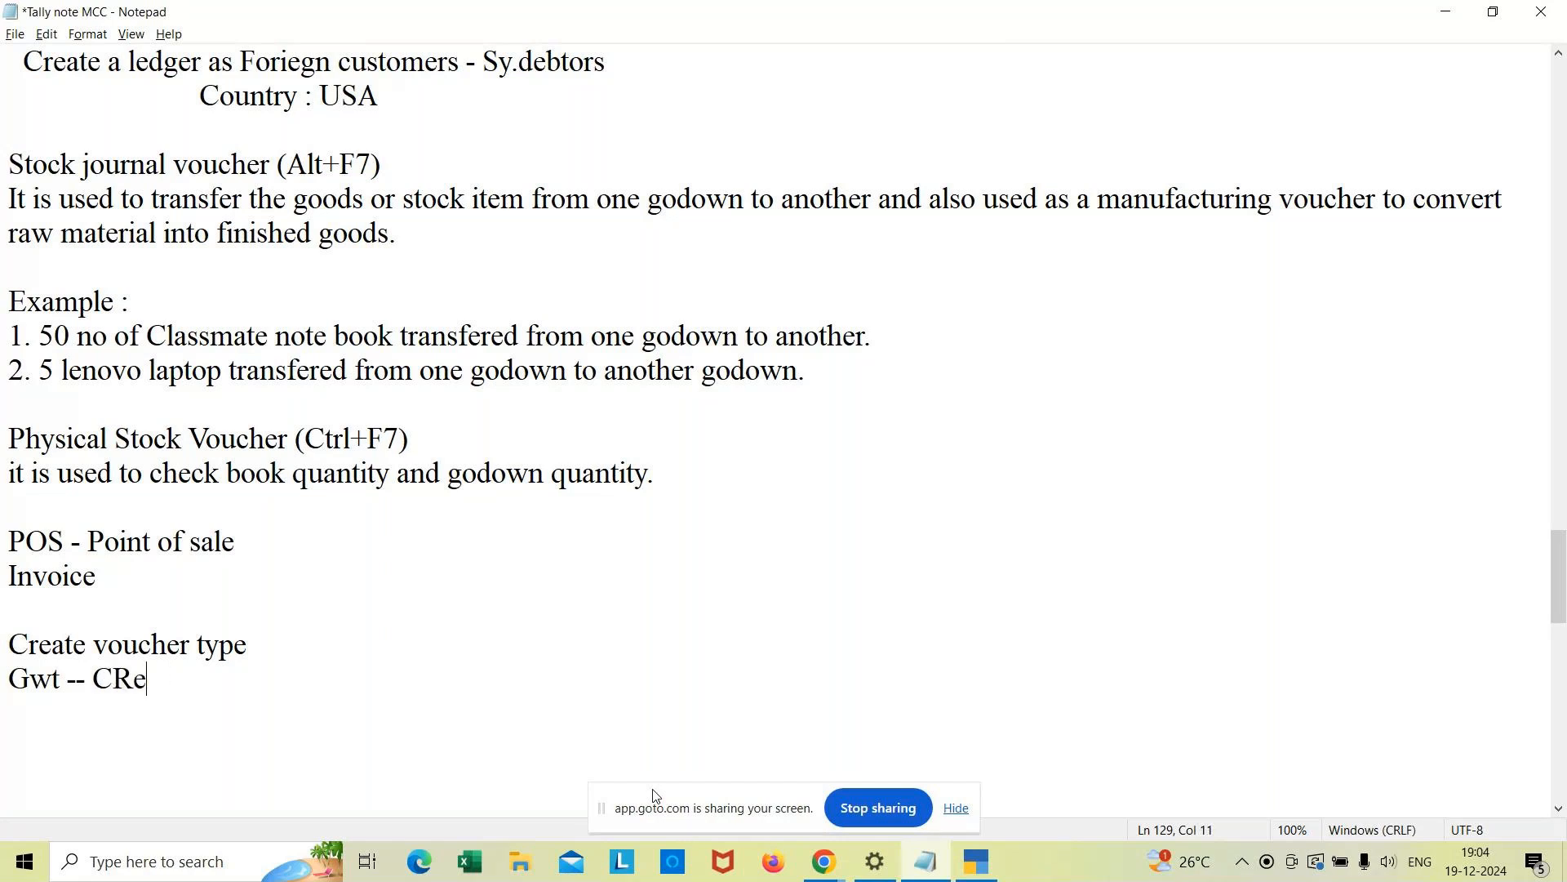
pyautogui.press('BackSpace')
pyautogui.press('BackSpace')
pyautogui.write('reate -->V')
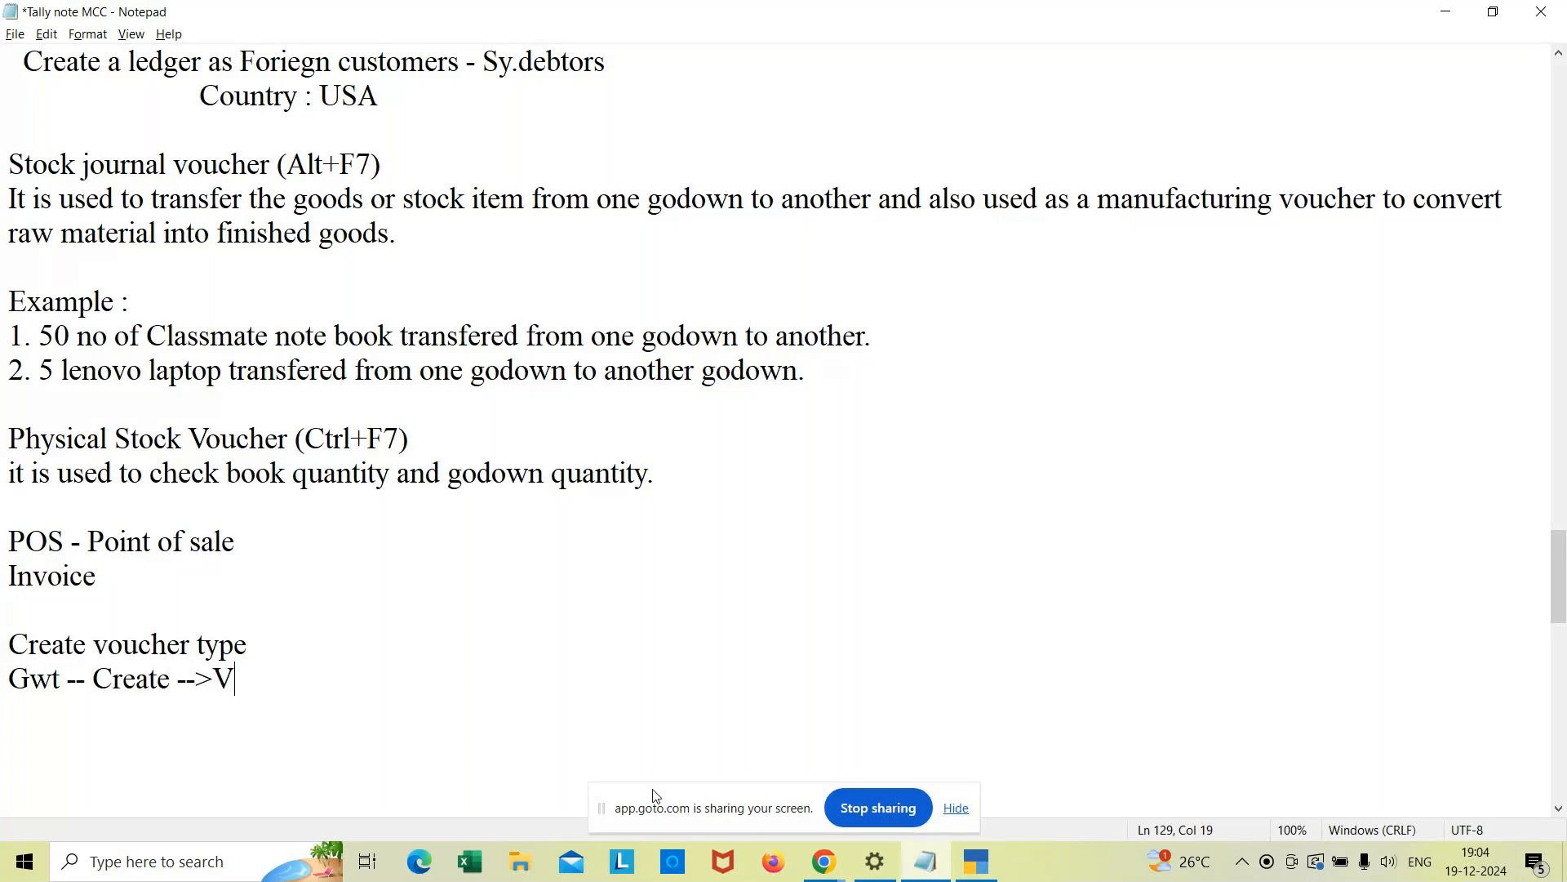
pyautogui.write('oucher type')
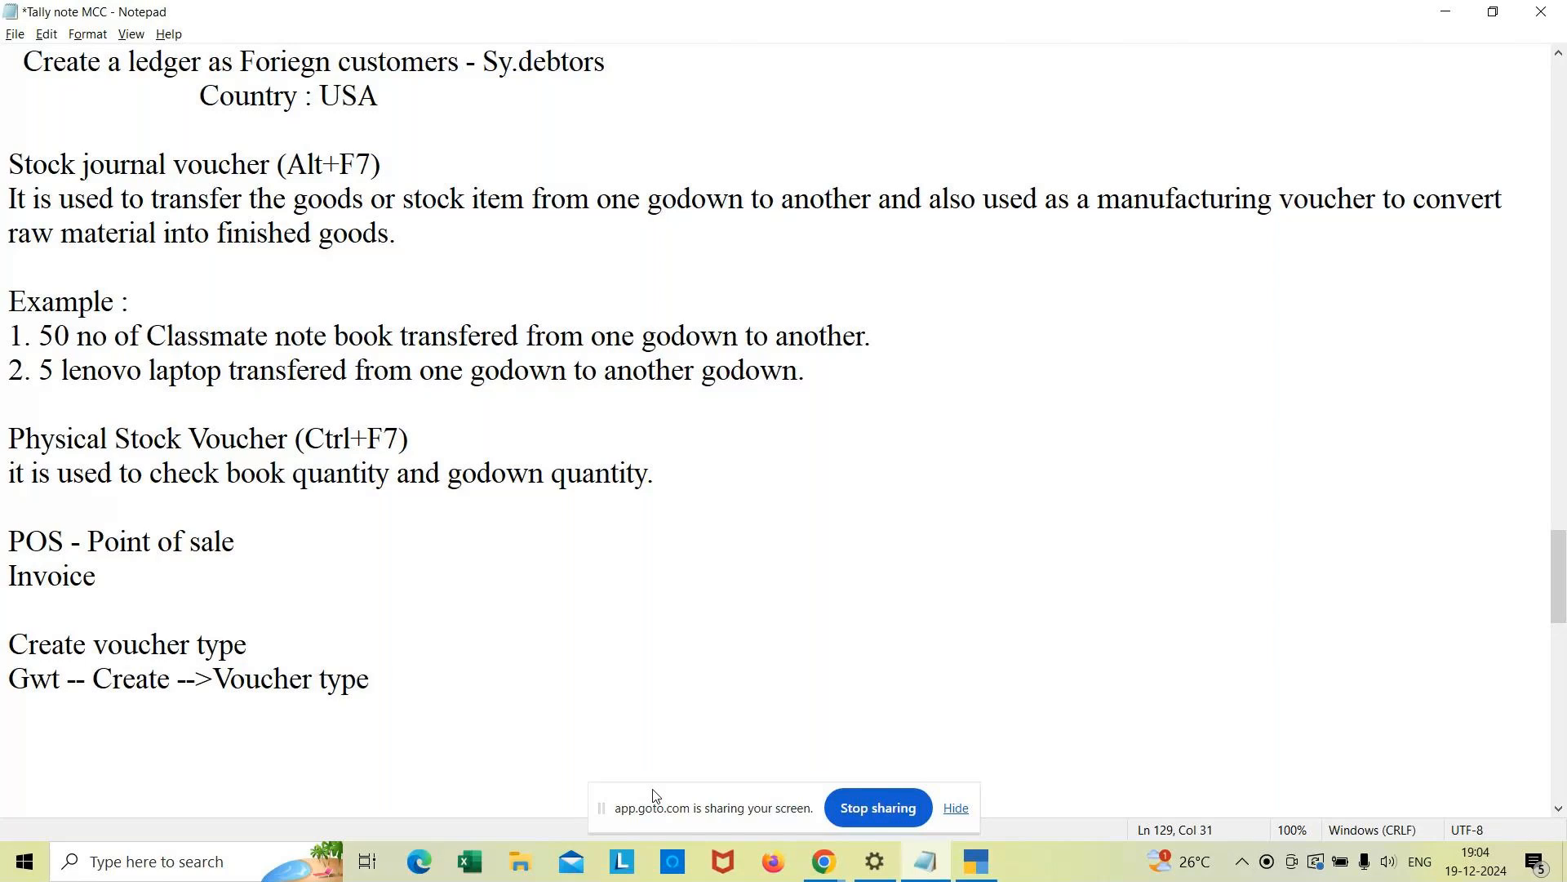
pyautogui.write(' -->')
pyautogui.press('BackSpace')
pyautogui.press('BackSpace')
pyautogui.press('BackSpace')
pyautogui.press('BackSpace')
pyautogui.press('Return')
# Step: Switch to TallyPrime and quit the blank physical stock voucher without saving
pyautogui.click(971, 867)
pyautogui.press('Escape')
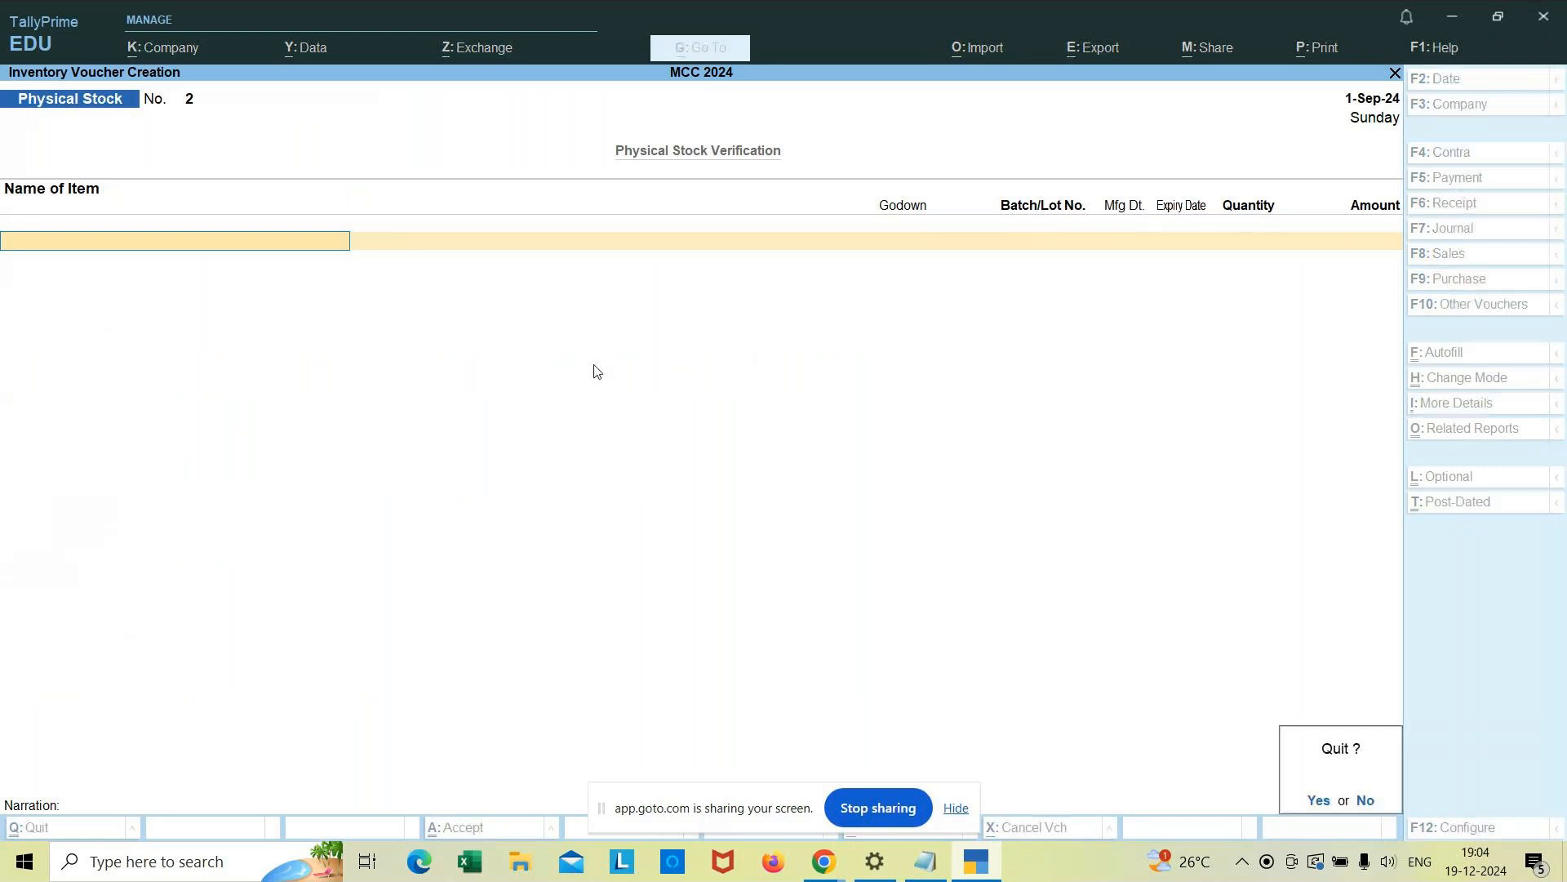
pyautogui.press('y')
# Step: Start creating a master and highlight Voucher Type among the accounting masters
pyautogui.press('Up')
pyautogui.press('Up')
pyautogui.press('Up')
pyautogui.press('Return')
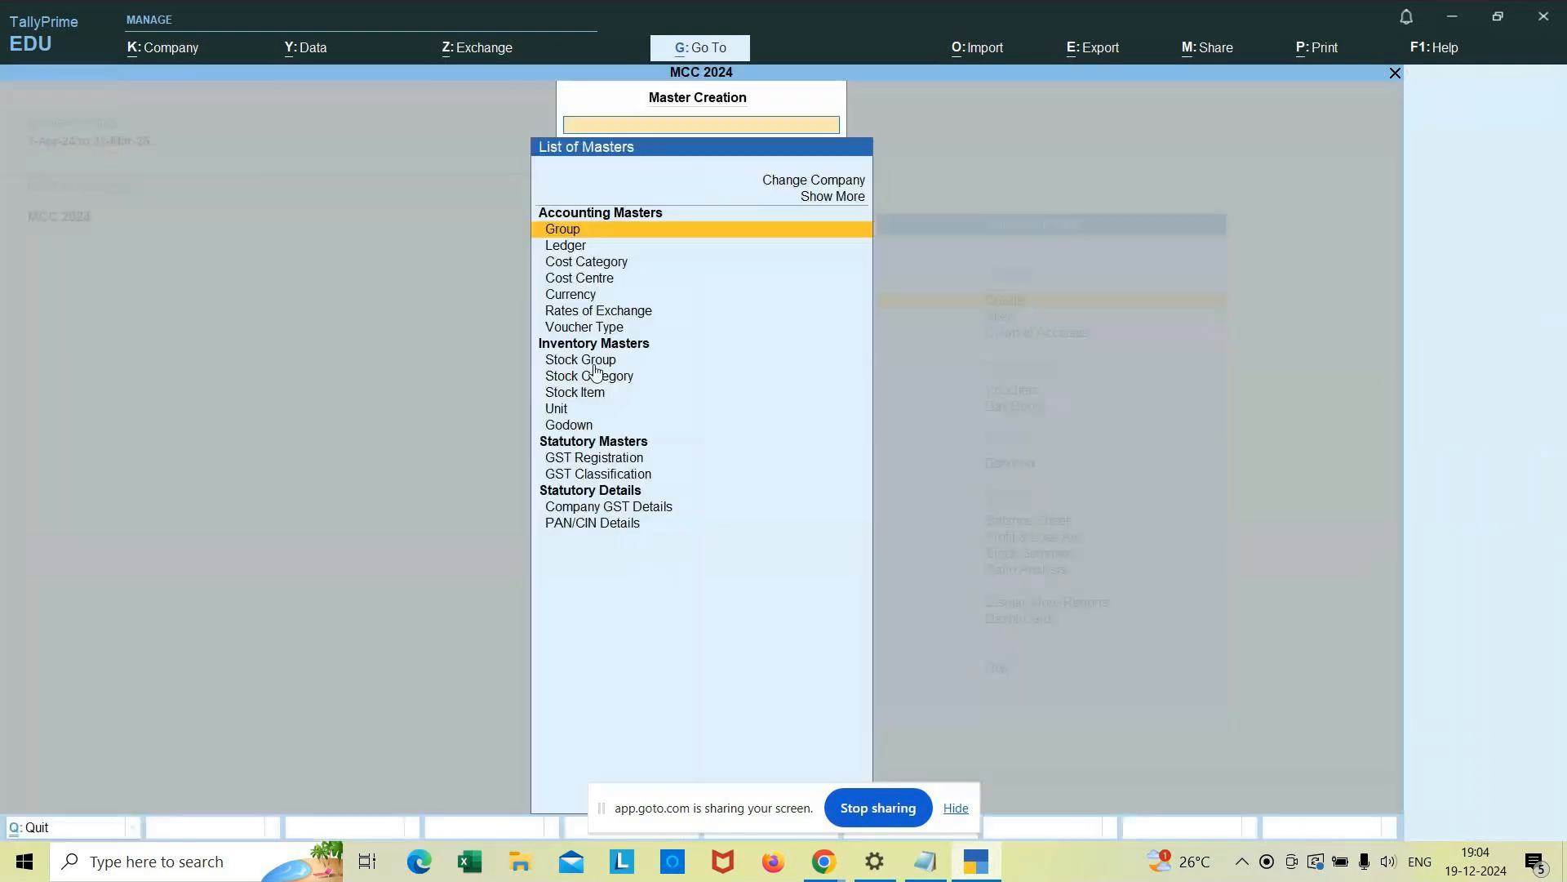
pyautogui.press('Down')
pyautogui.press('Down')
pyautogui.press('Down')
pyautogui.press('Down')
pyautogui.press('Down')
pyautogui.press('Down')
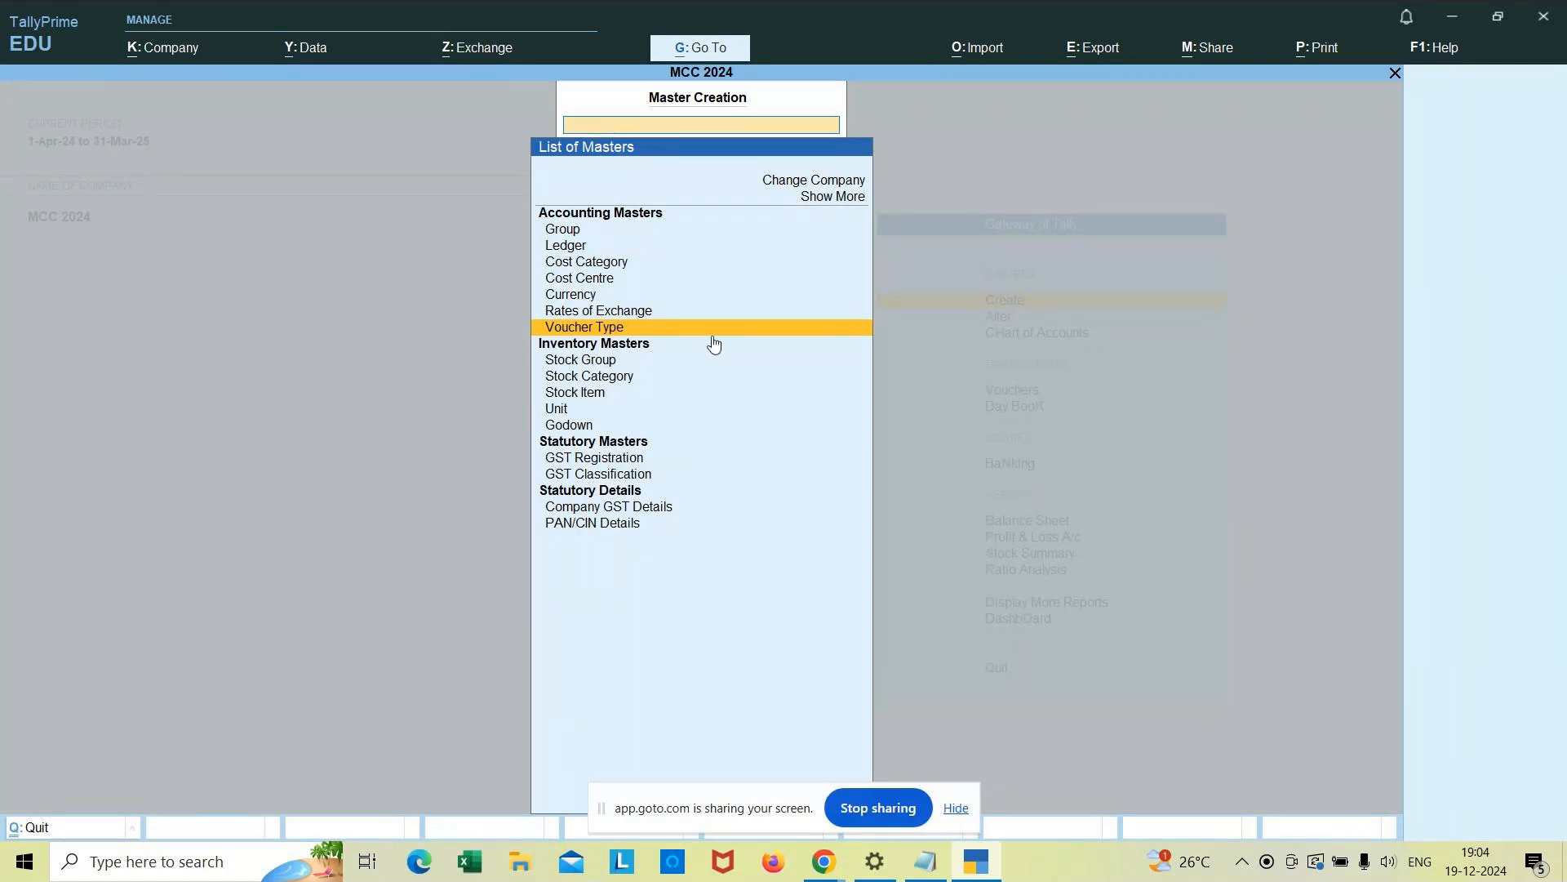
# Step: In the Notepad notes, insert "Accounting master -->" before "Voucher type" in the Gwt path line
pyautogui.click(925, 865)
pyautogui.click(217, 678)
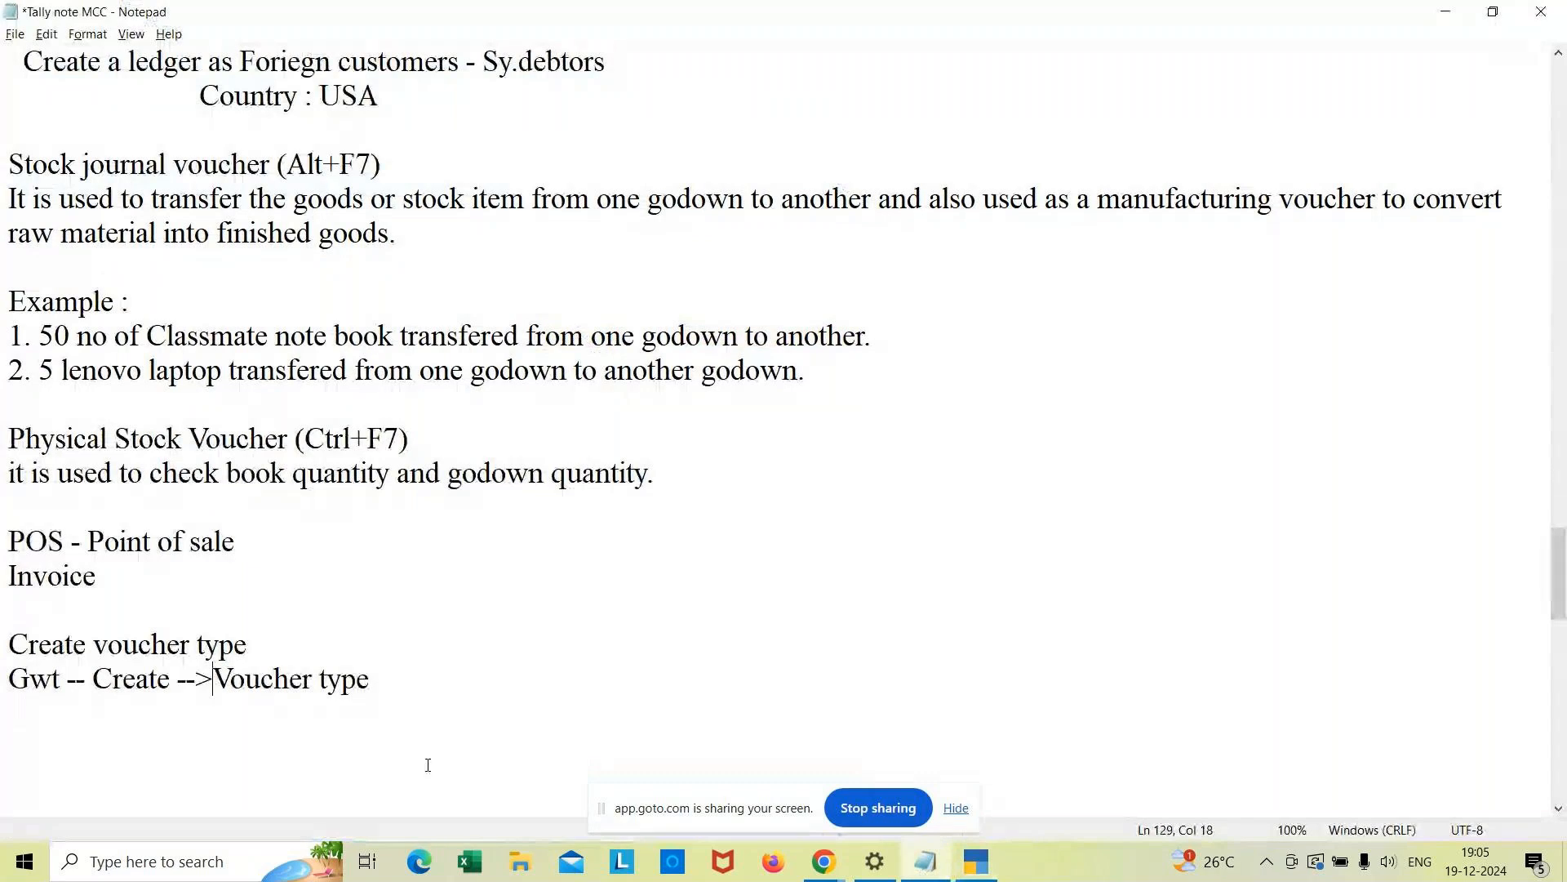
pyautogui.write('Ac')
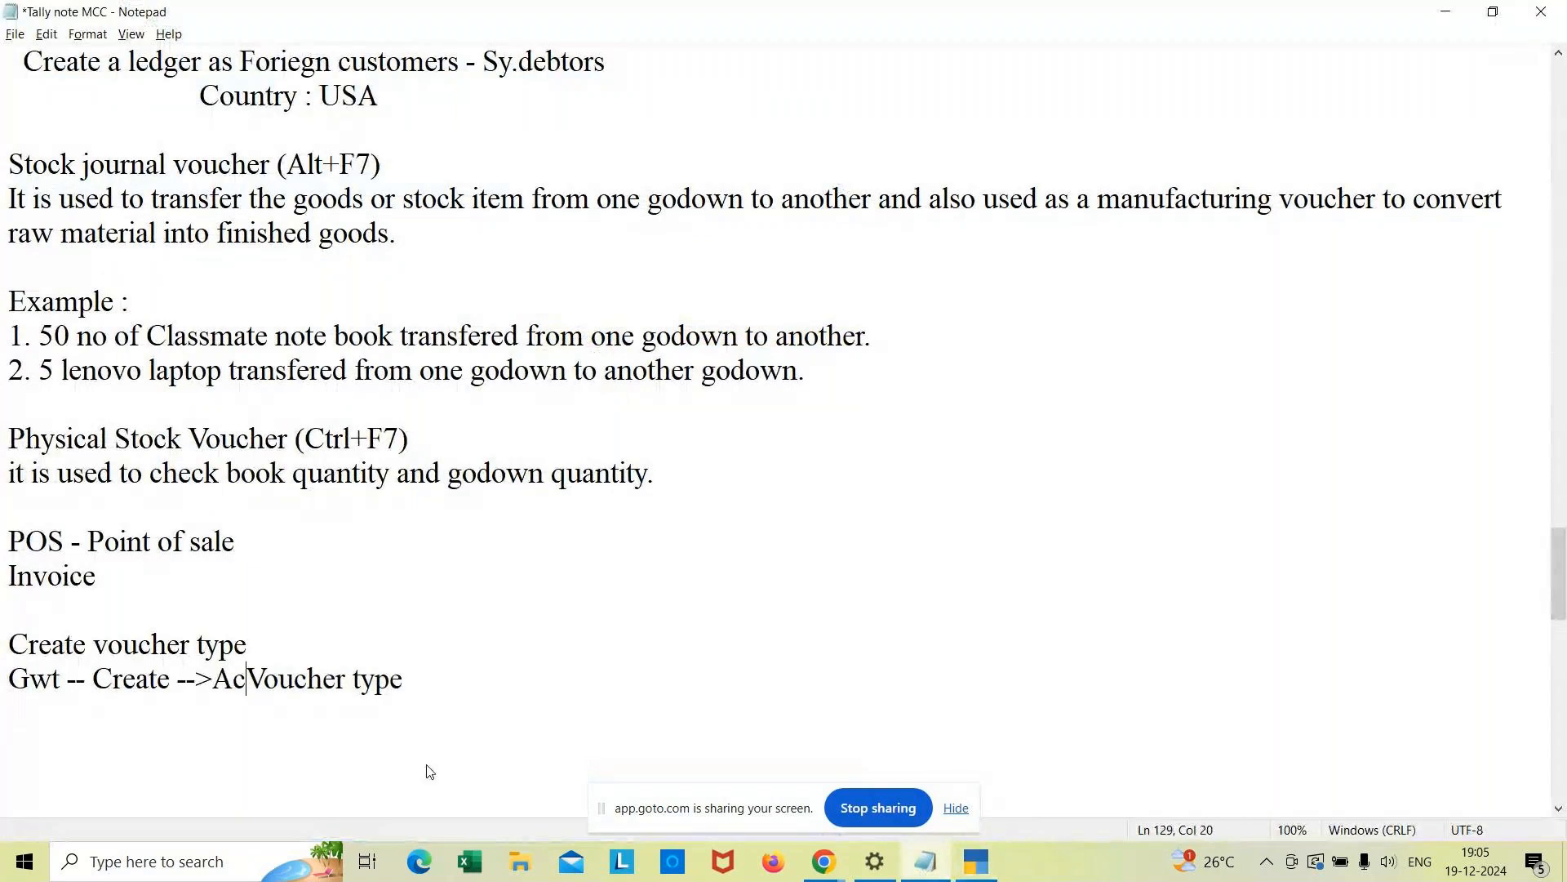
pyautogui.write('counting master ')
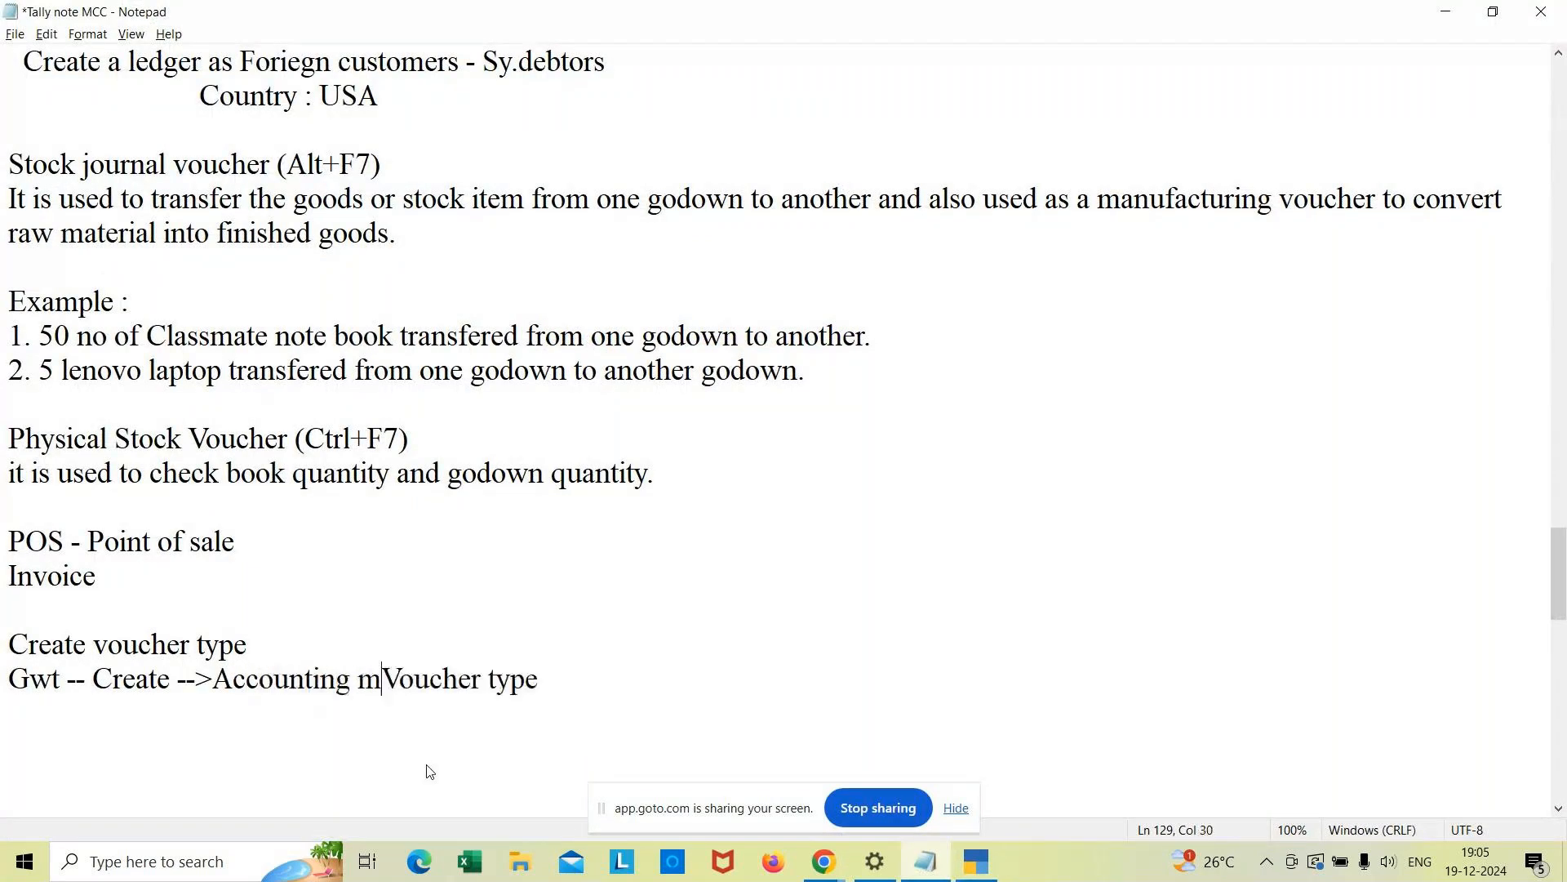
pyautogui.write('-->')
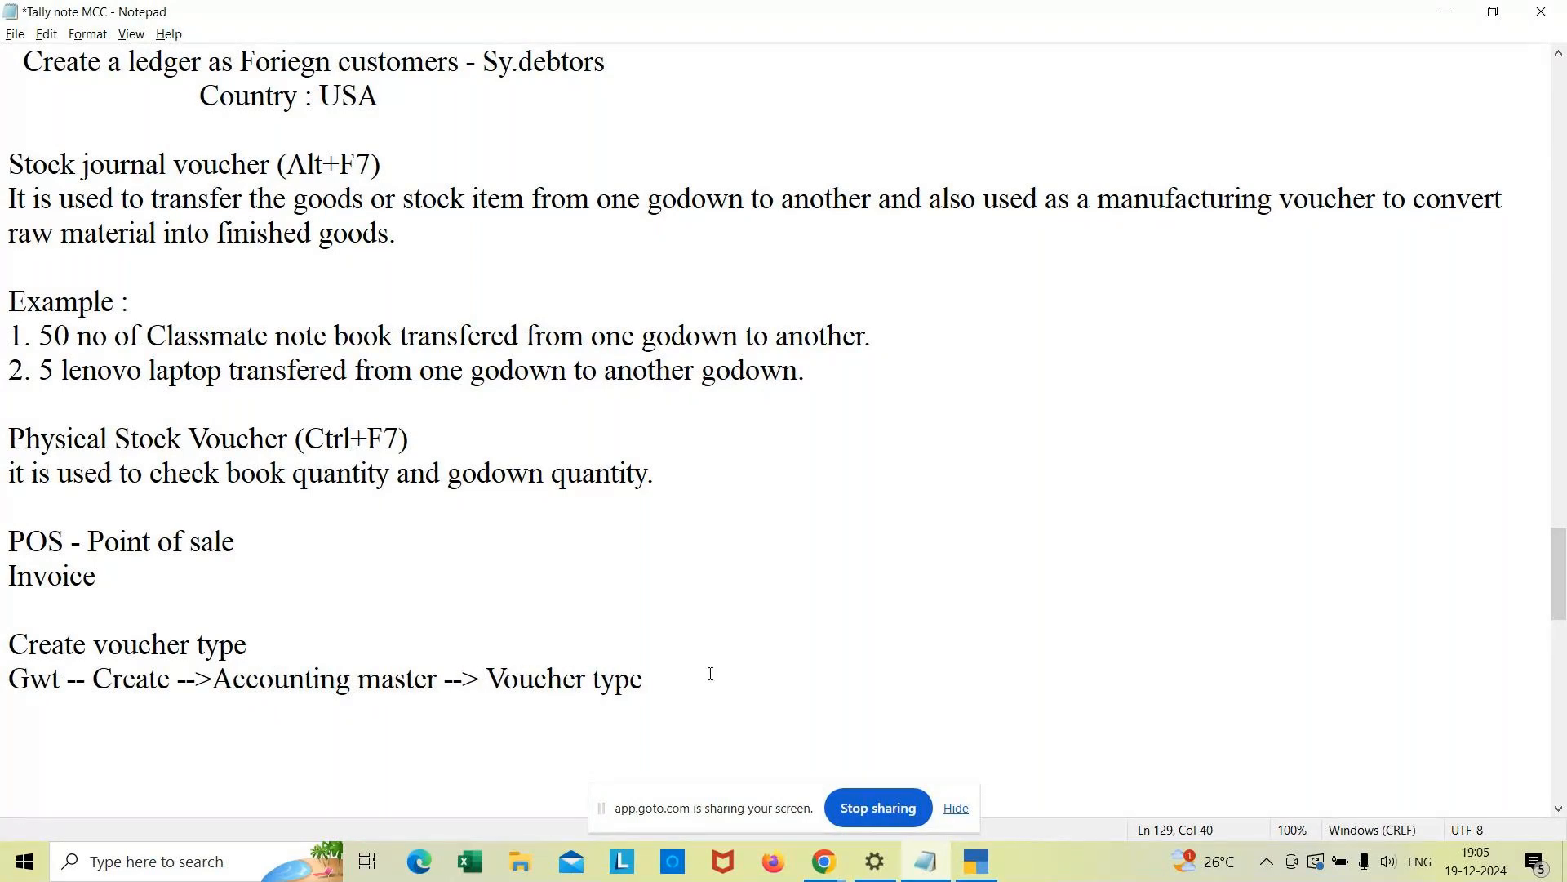
# Step: Return to TallyPrime, start a new voucher type and name it "Pos Invoice" without an alias
pyautogui.click(977, 862)
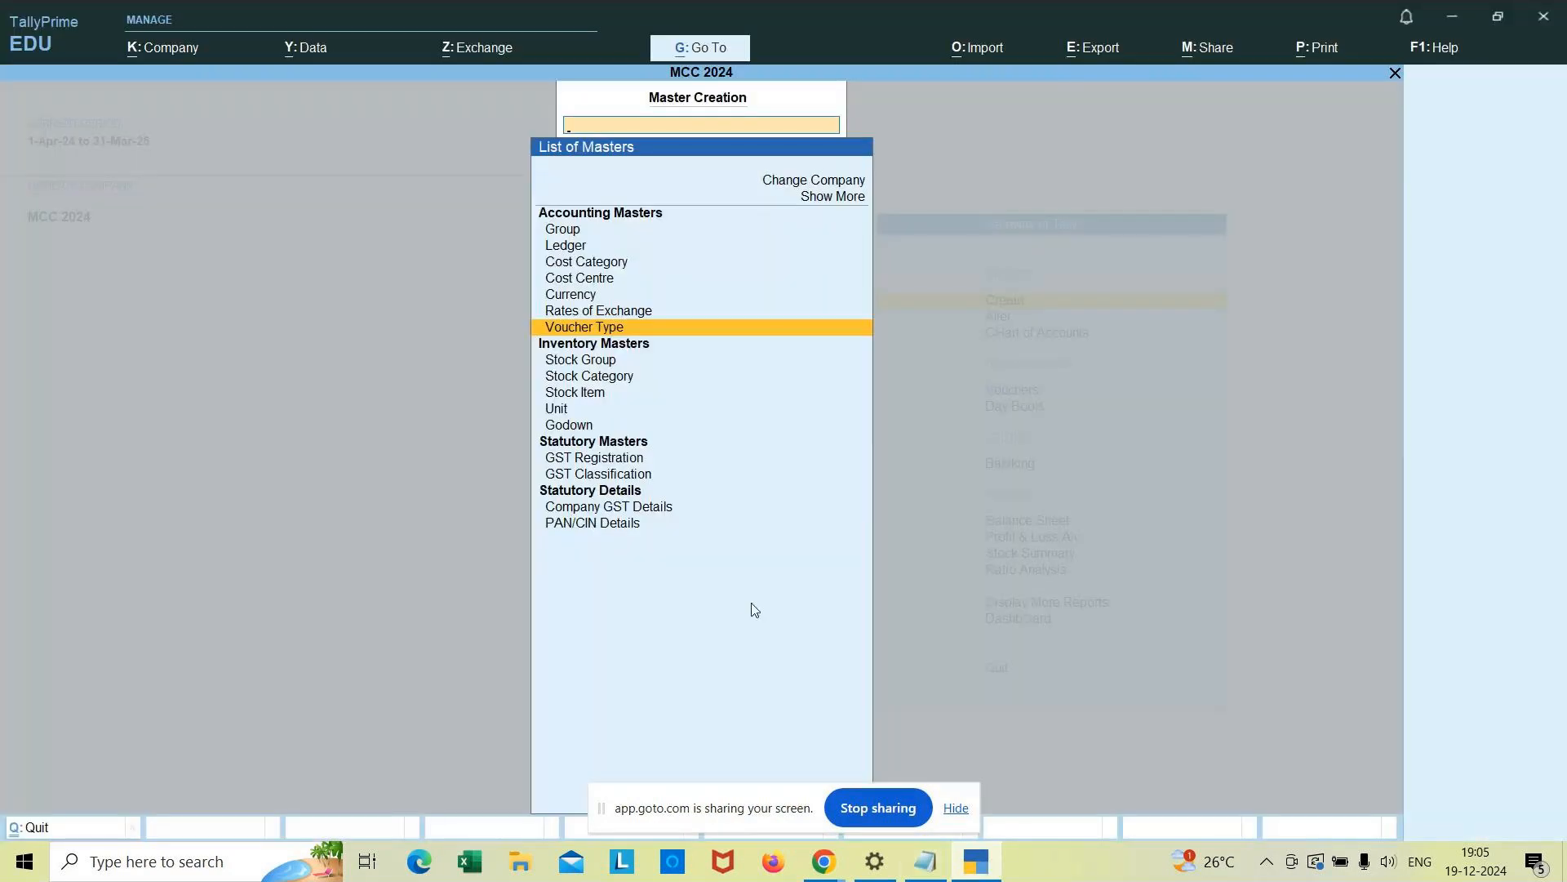
pyautogui.press('Return')
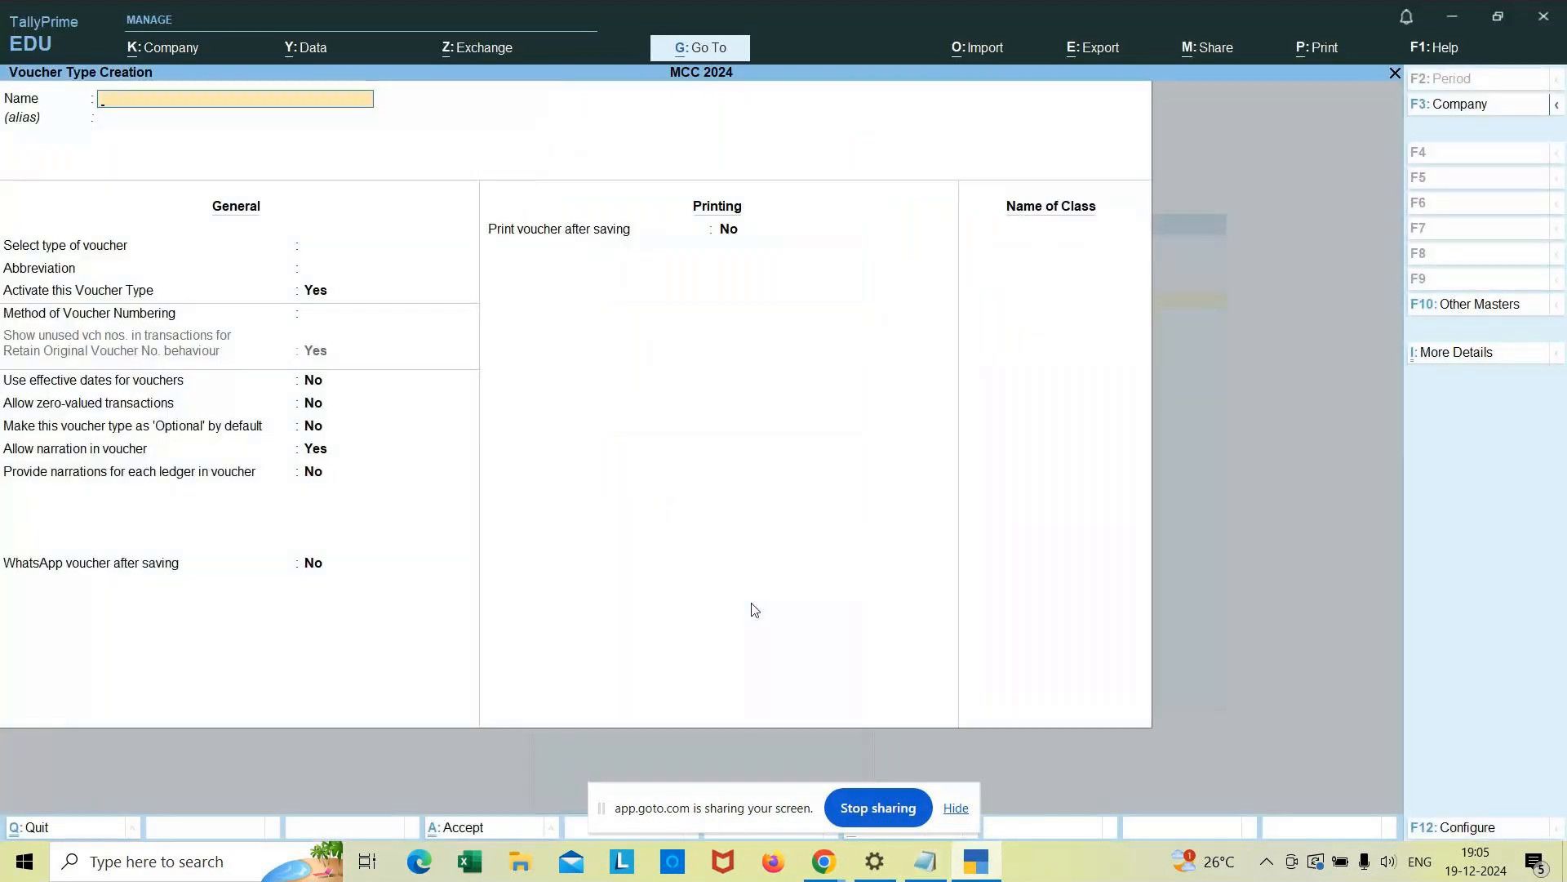
pyautogui.write('Pos Invoice')
pyautogui.press('Return')
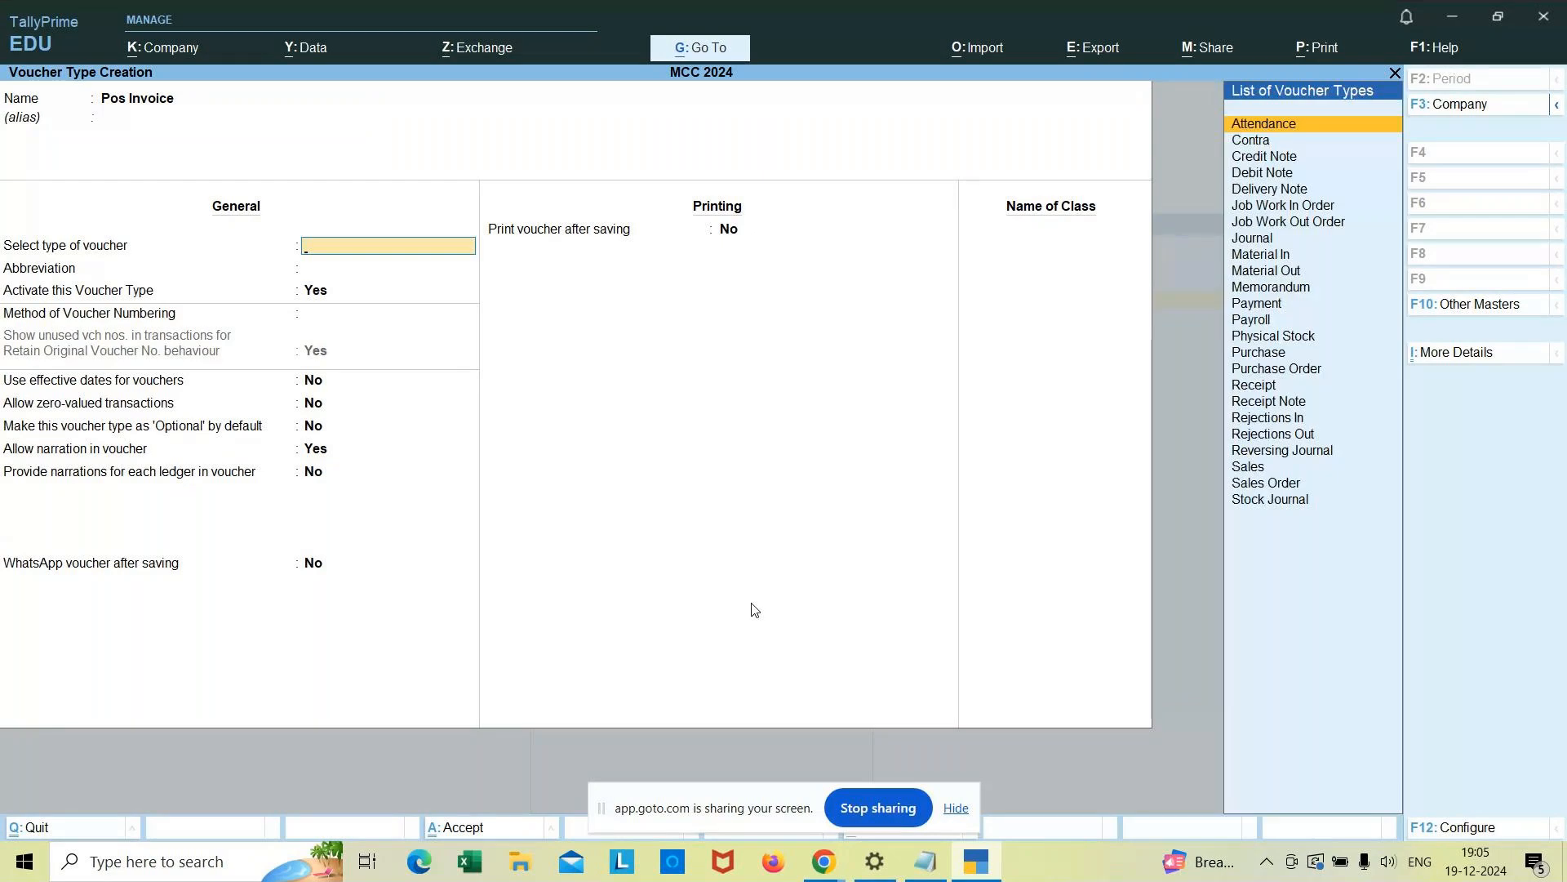
# Step: Base the Pos Invoice voucher type on Sales, accepting the abbreviation Sale and activation Yes
pyautogui.press('Down')
pyautogui.press('Down')
pyautogui.press('Down')
pyautogui.press('Down')
pyautogui.press('Down')
pyautogui.press('Down')
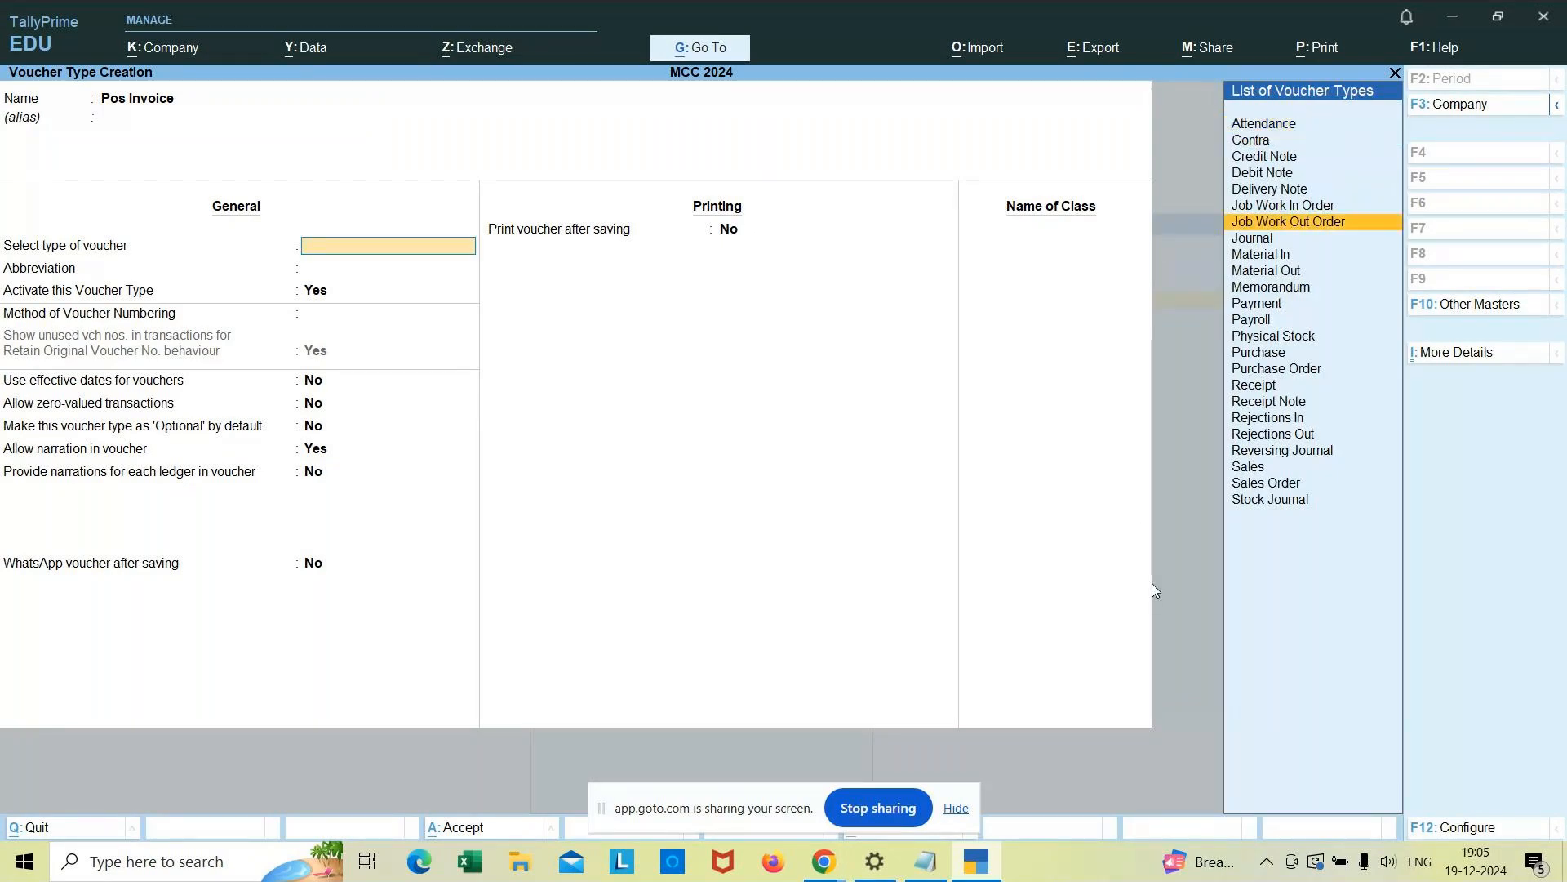
pyautogui.press('Down')
pyautogui.press('Down')
pyautogui.press('Down')
pyautogui.press('Down')
pyautogui.press('Down')
pyautogui.press('Down')
pyautogui.press('Down')
pyautogui.press('Down')
pyautogui.press('Down')
pyautogui.press('Down')
pyautogui.press('Down')
pyautogui.press('Down')
pyautogui.press('Down')
pyautogui.press('Down')
pyautogui.press('Down')
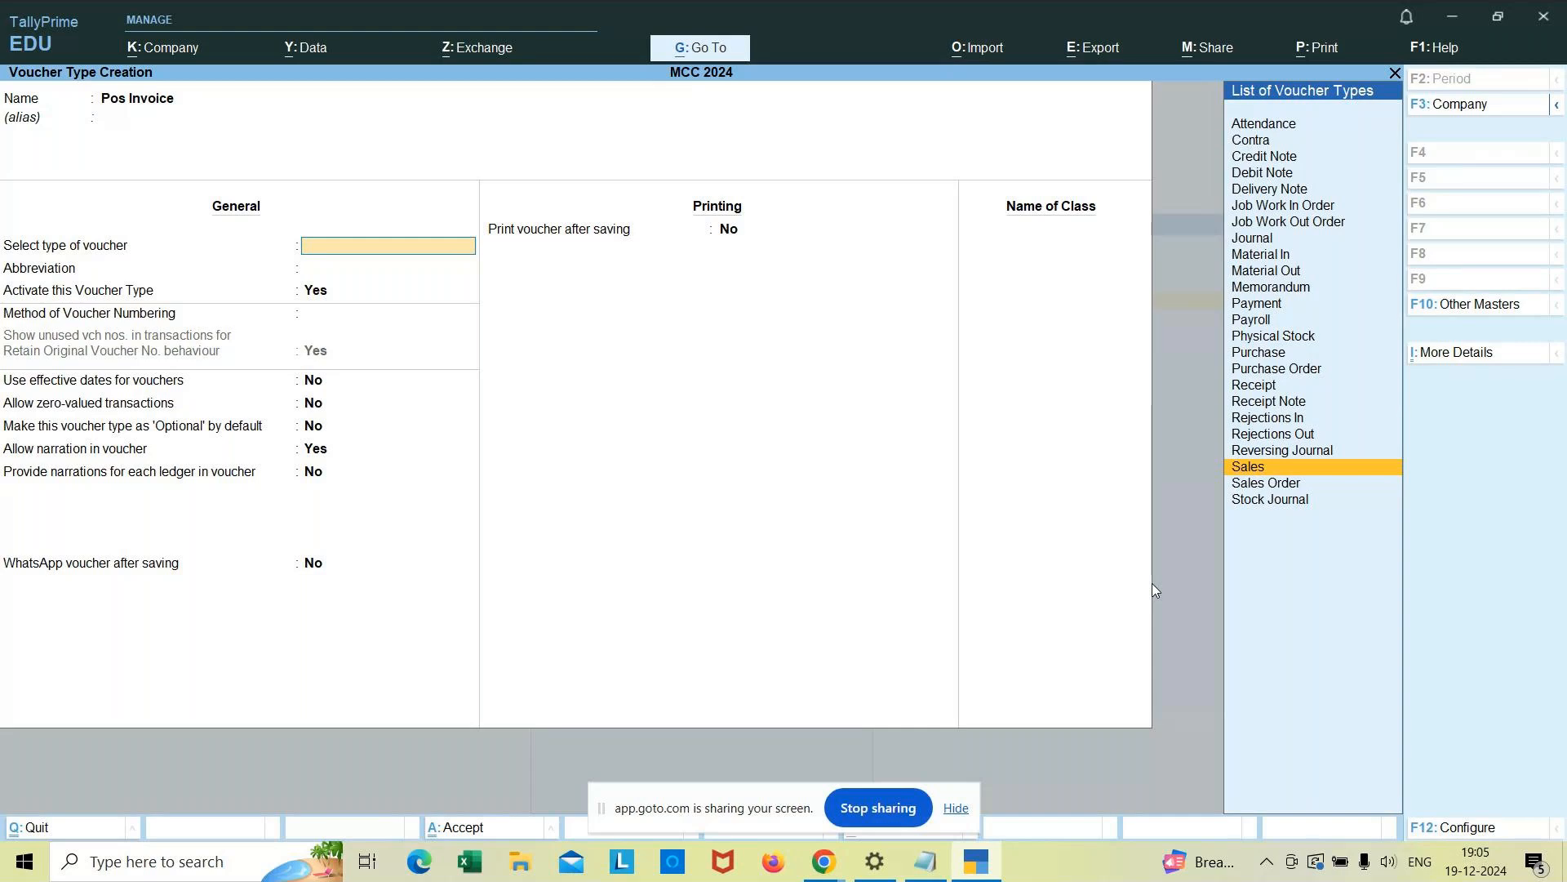
pyautogui.press('Return')
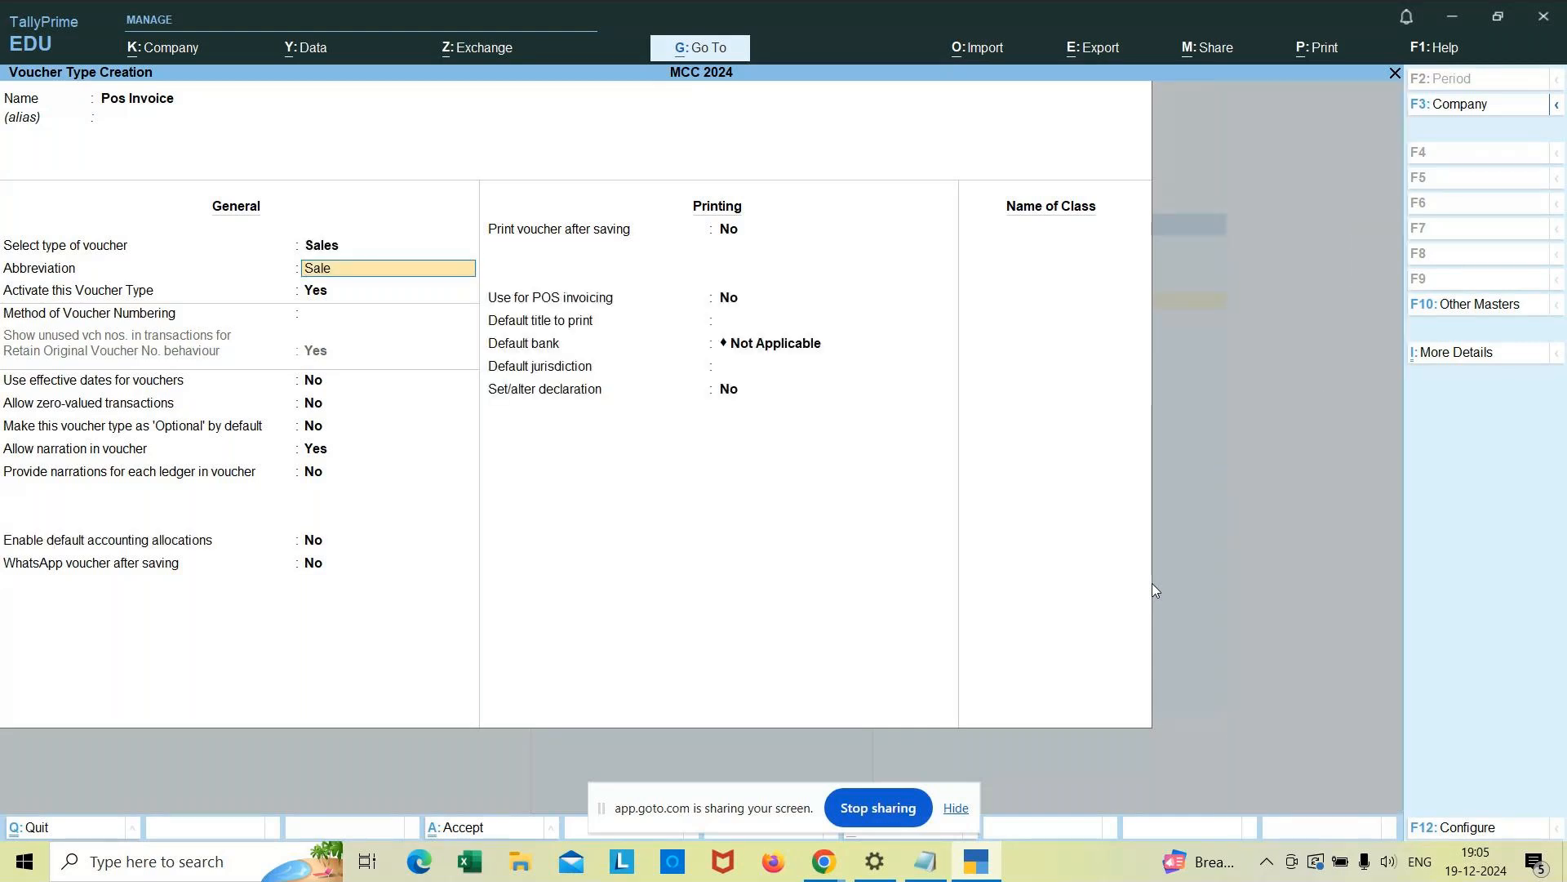
pyautogui.press('Return')
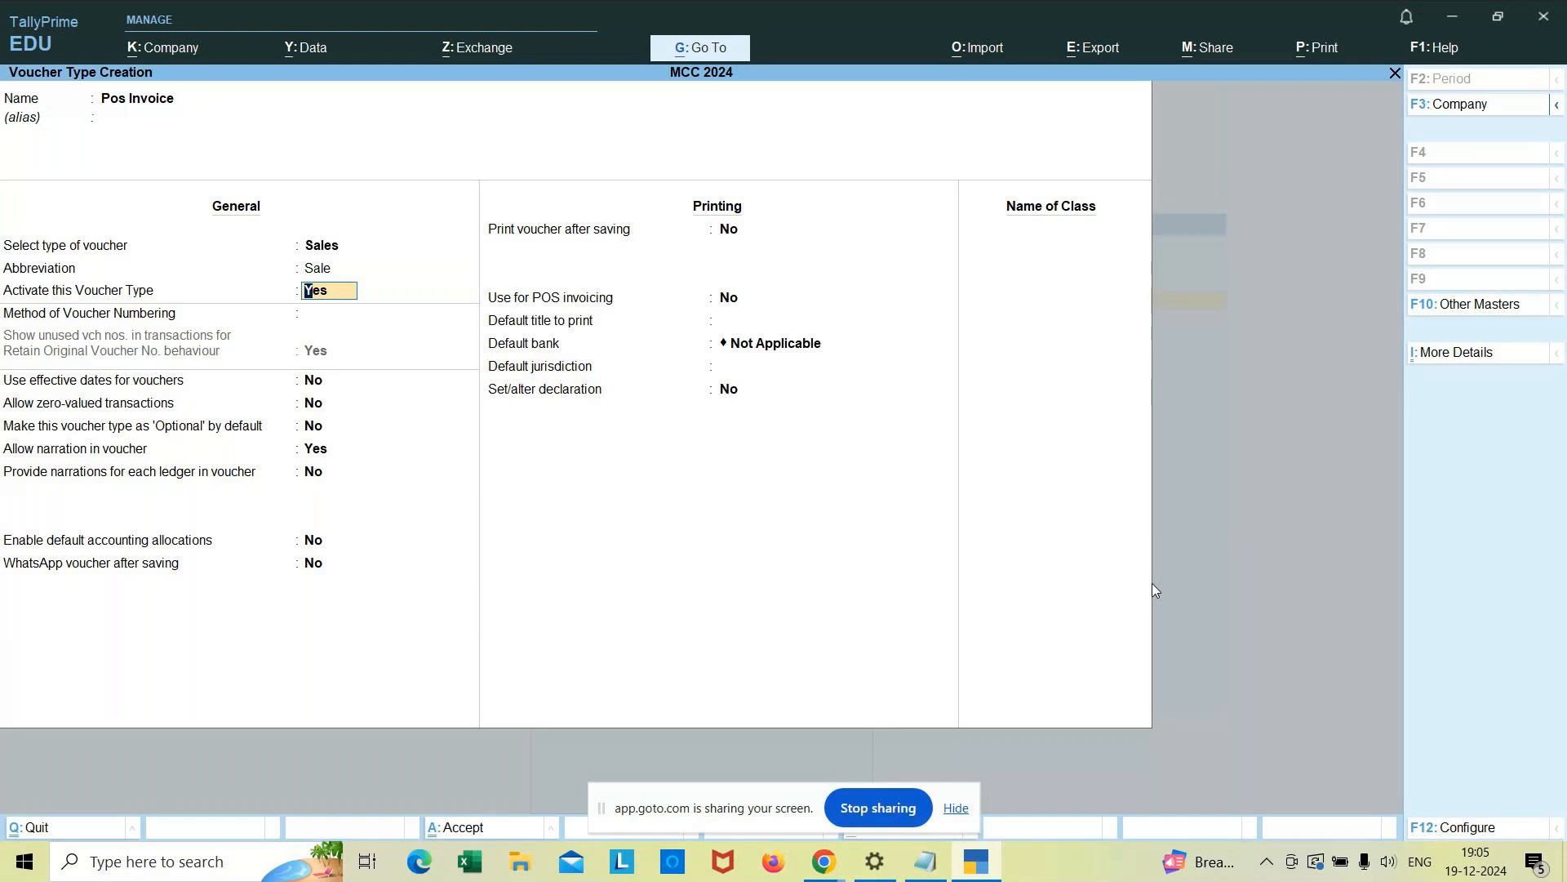
pyautogui.press('Return')
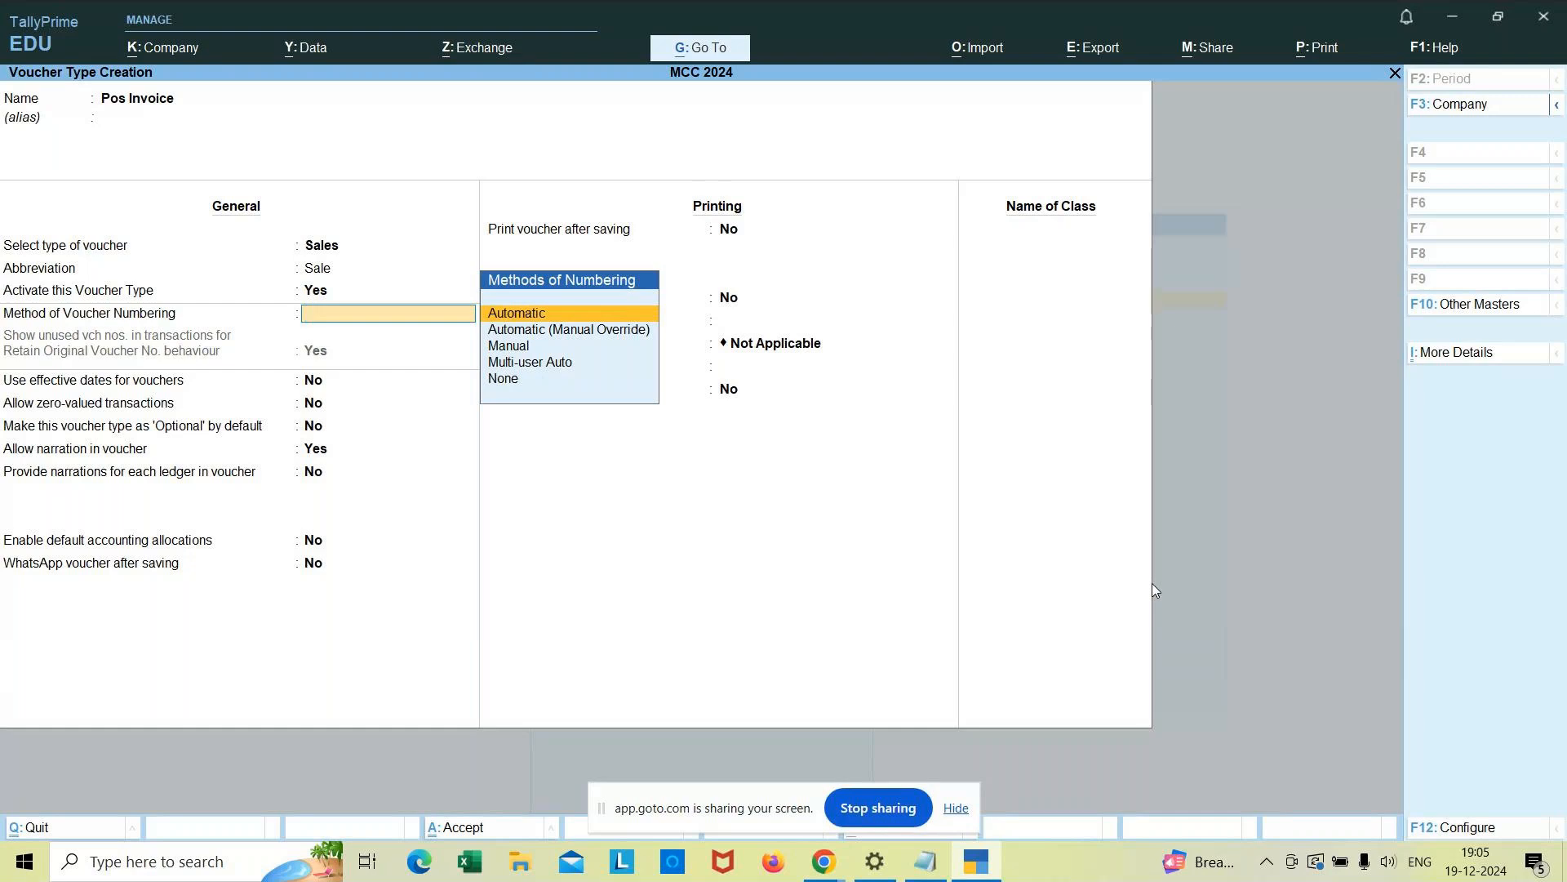
# Step: Set the method of voucher numbering to Manual and prevent duplicate voucher numbers with Yes
pyautogui.press('Return')
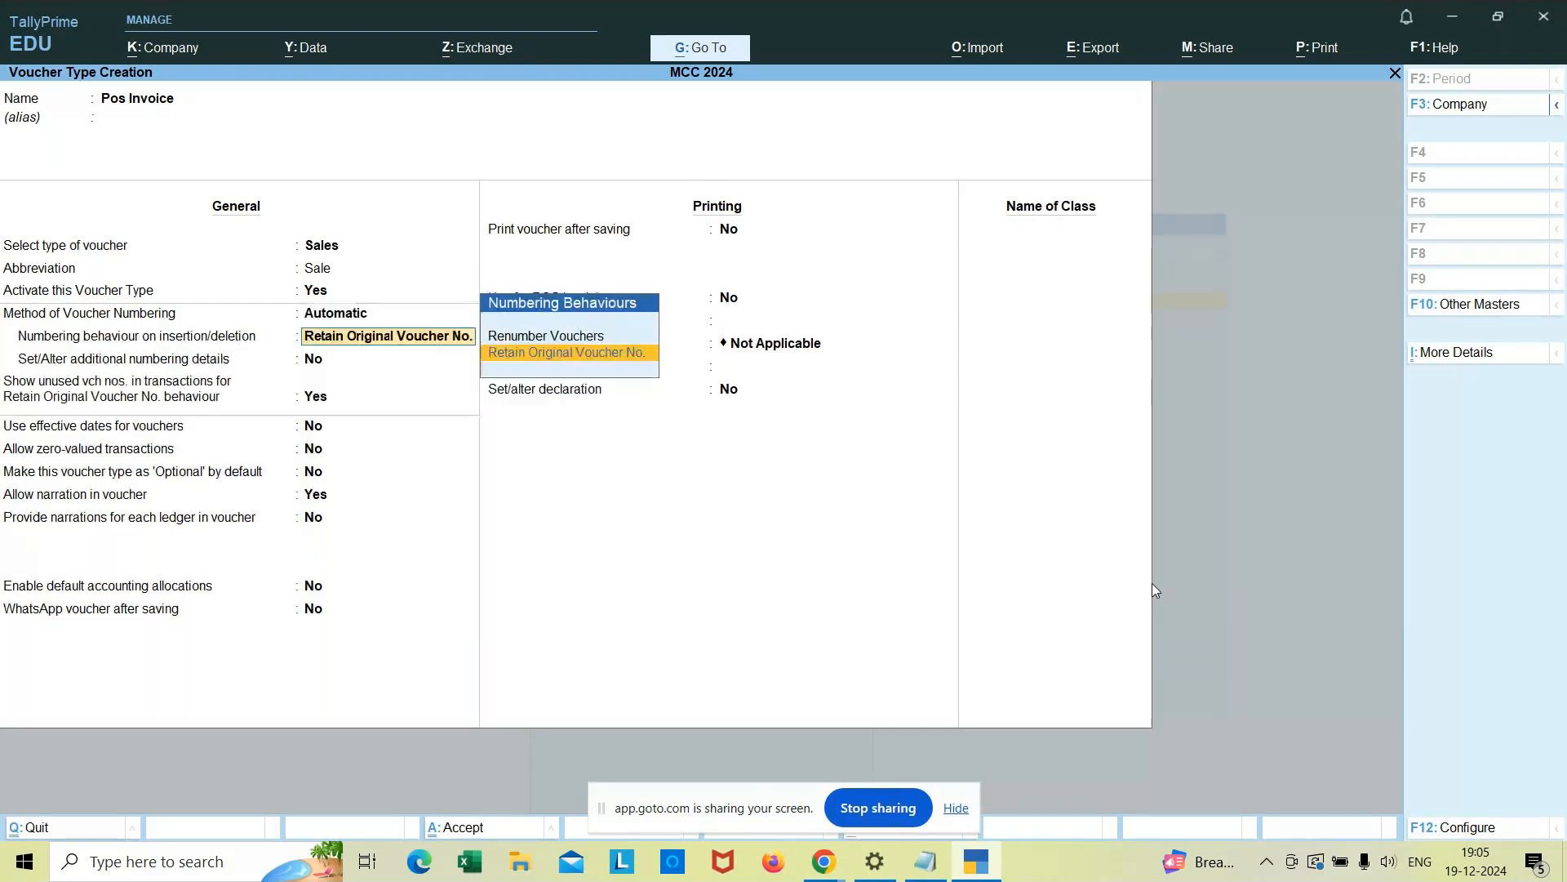
pyautogui.press('BackSpace')
pyautogui.press('Down')
pyautogui.press('Down')
pyautogui.press('Return')
pyautogui.write('yes')
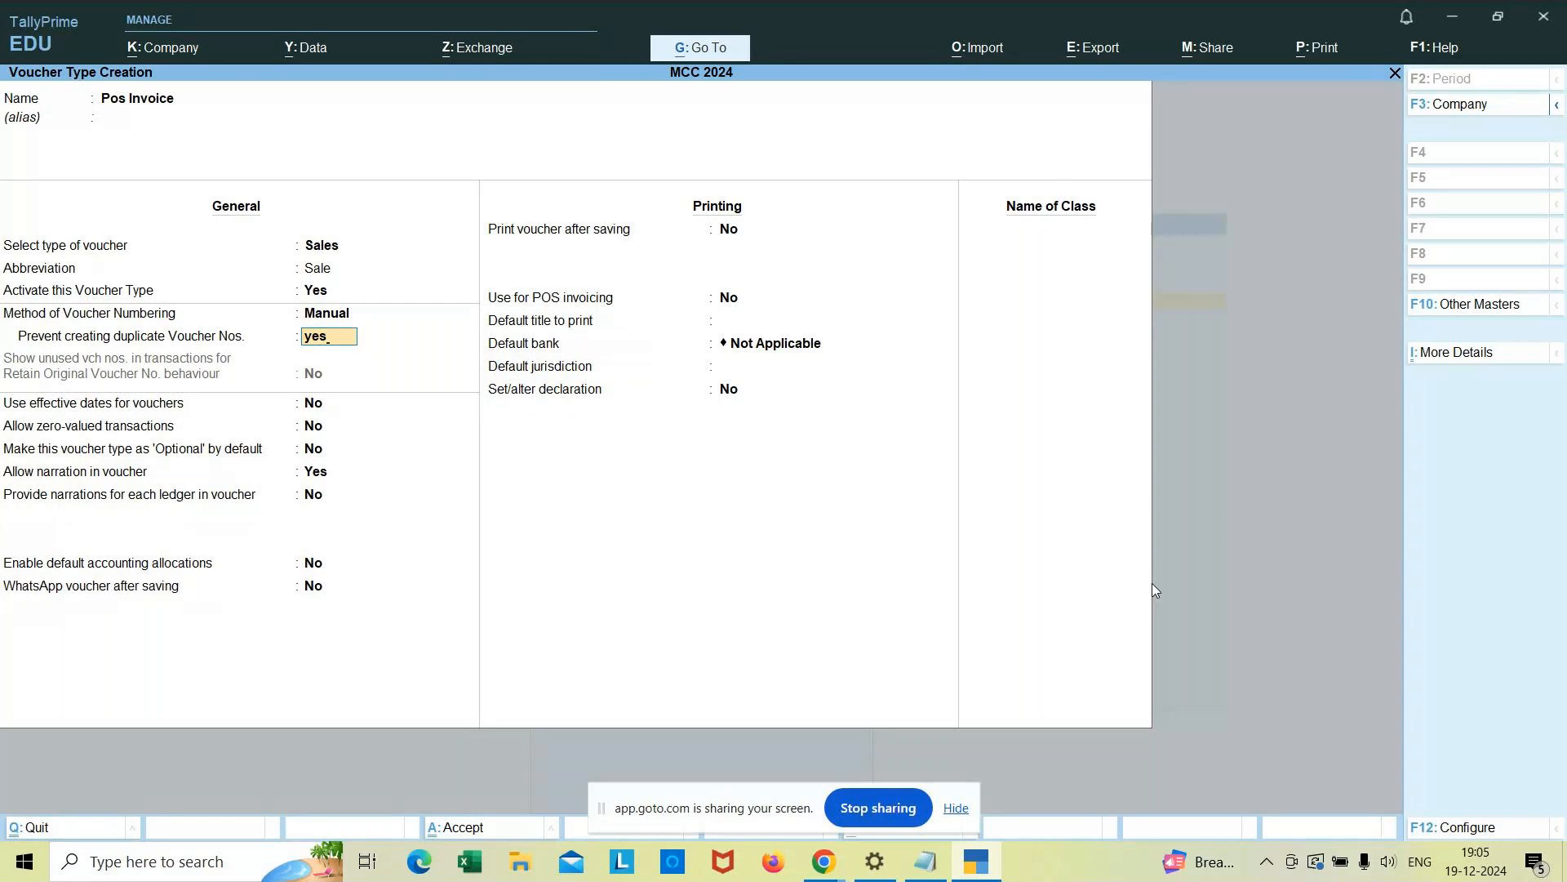
pyautogui.press('Return')
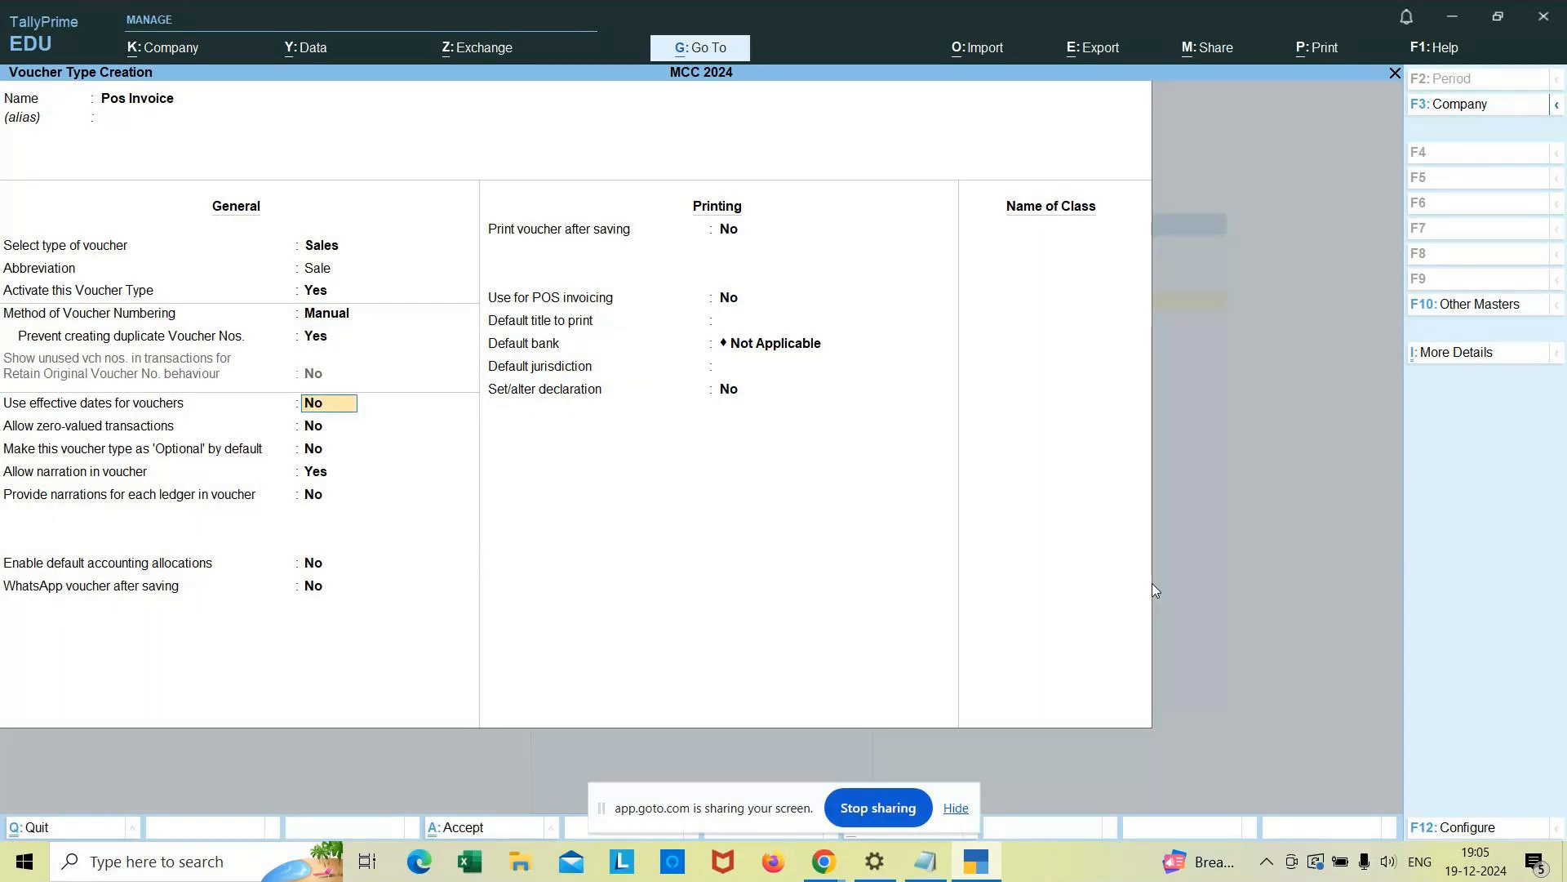
# Step: Accept the remaining general options, with narration in the voucher on Yes and all the others on No
pyautogui.press('Return')
pyautogui.press('Return')
pyautogui.write('n')
pyautogui.press('Return')
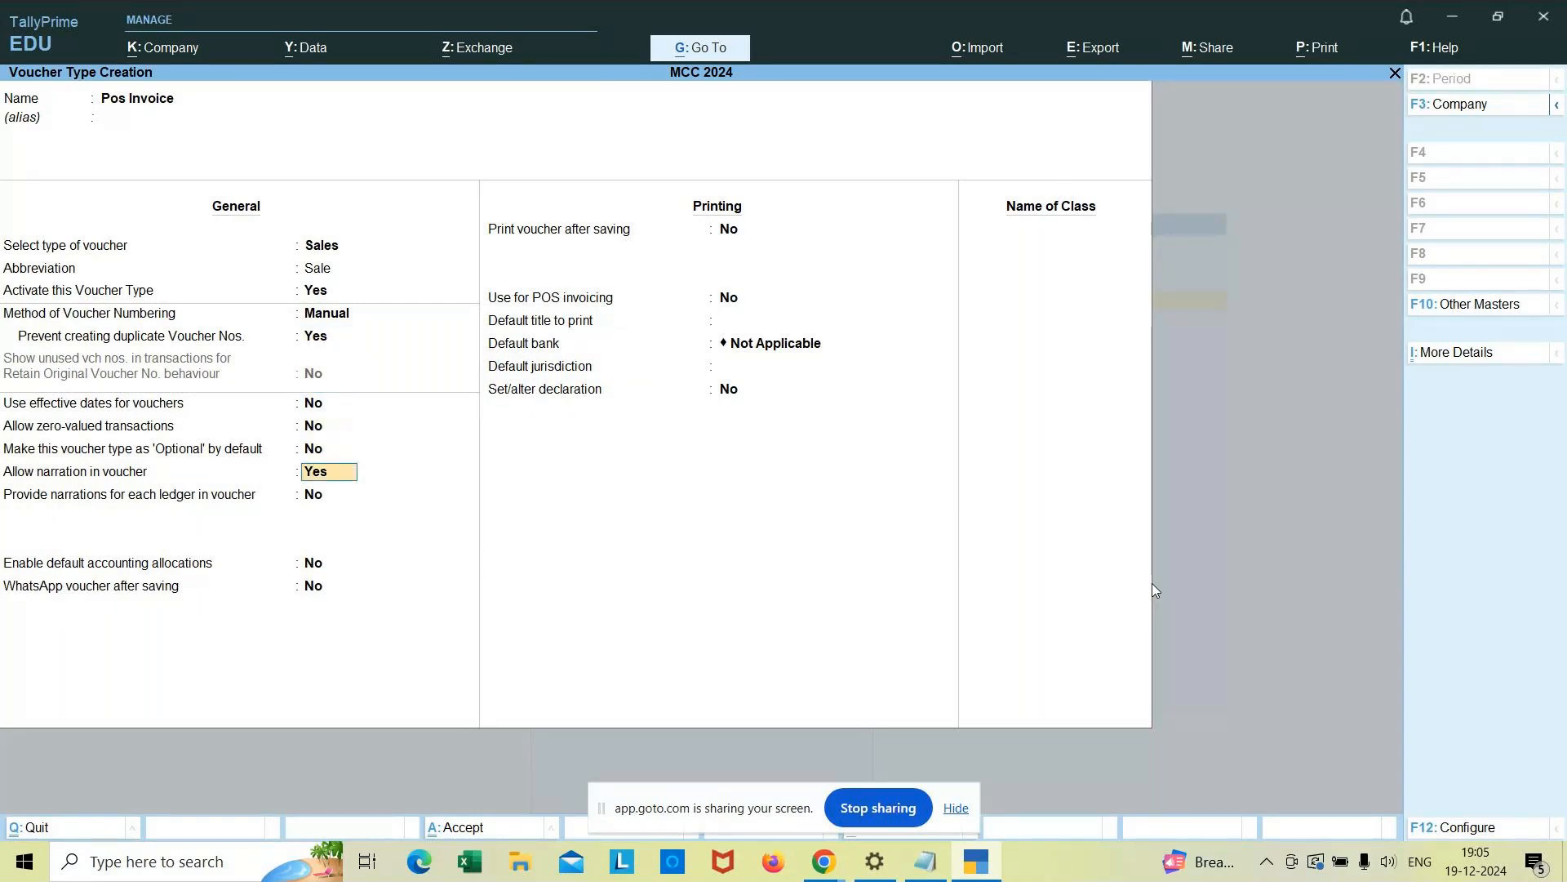
pyautogui.press('Return')
pyautogui.press('Return')
pyautogui.press('Return')
pyautogui.press('Return')
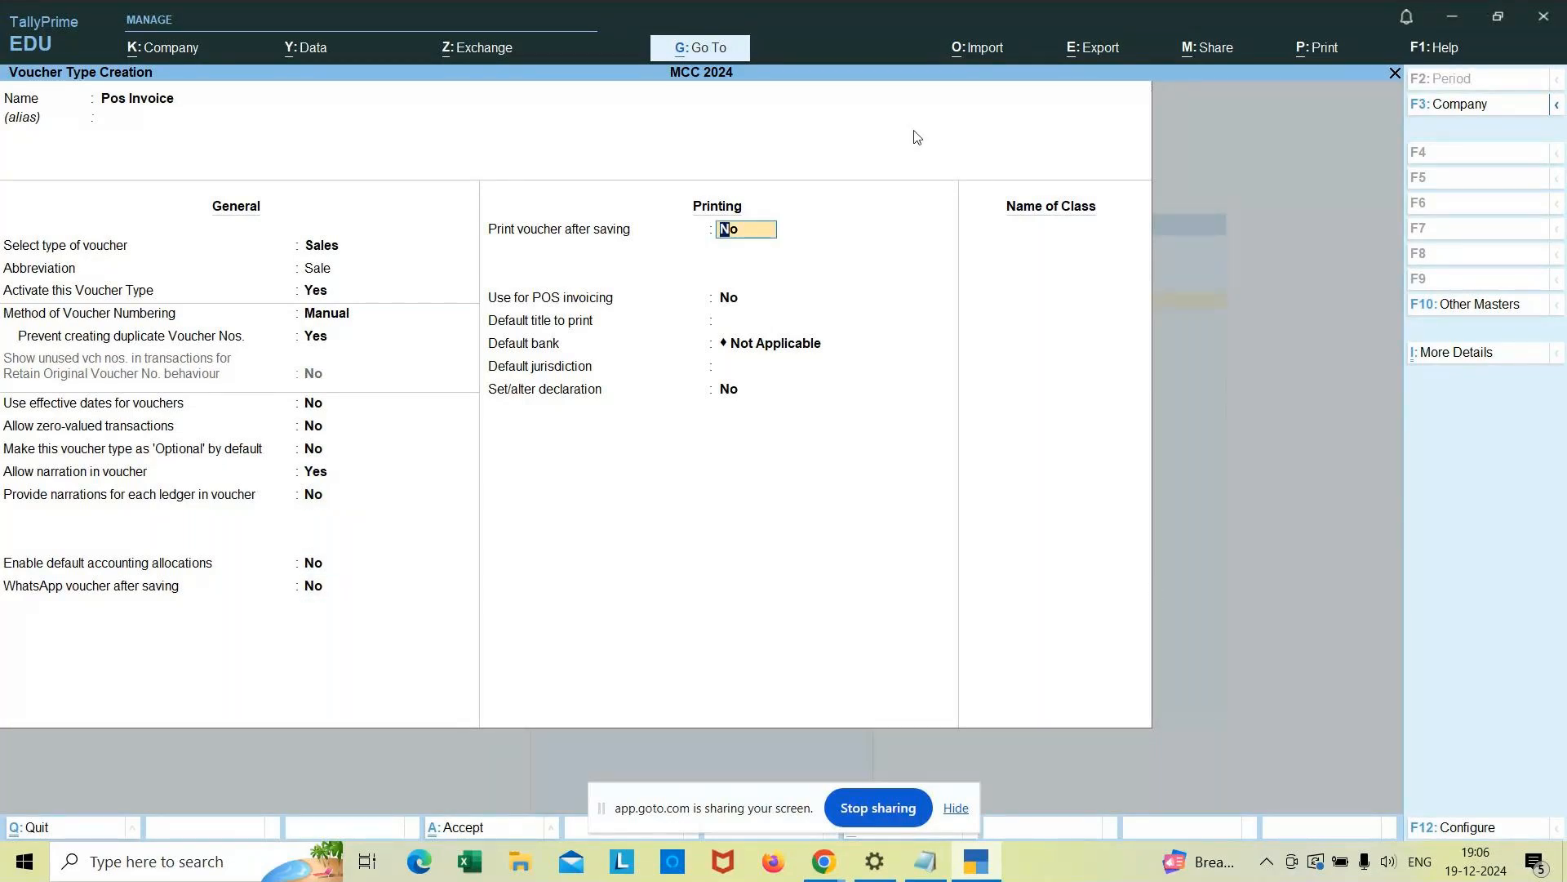
# Step: Set both printing the voucher after saving and use for POS invoicing to Yes
pyautogui.write('yes')
pyautogui.press('Return')
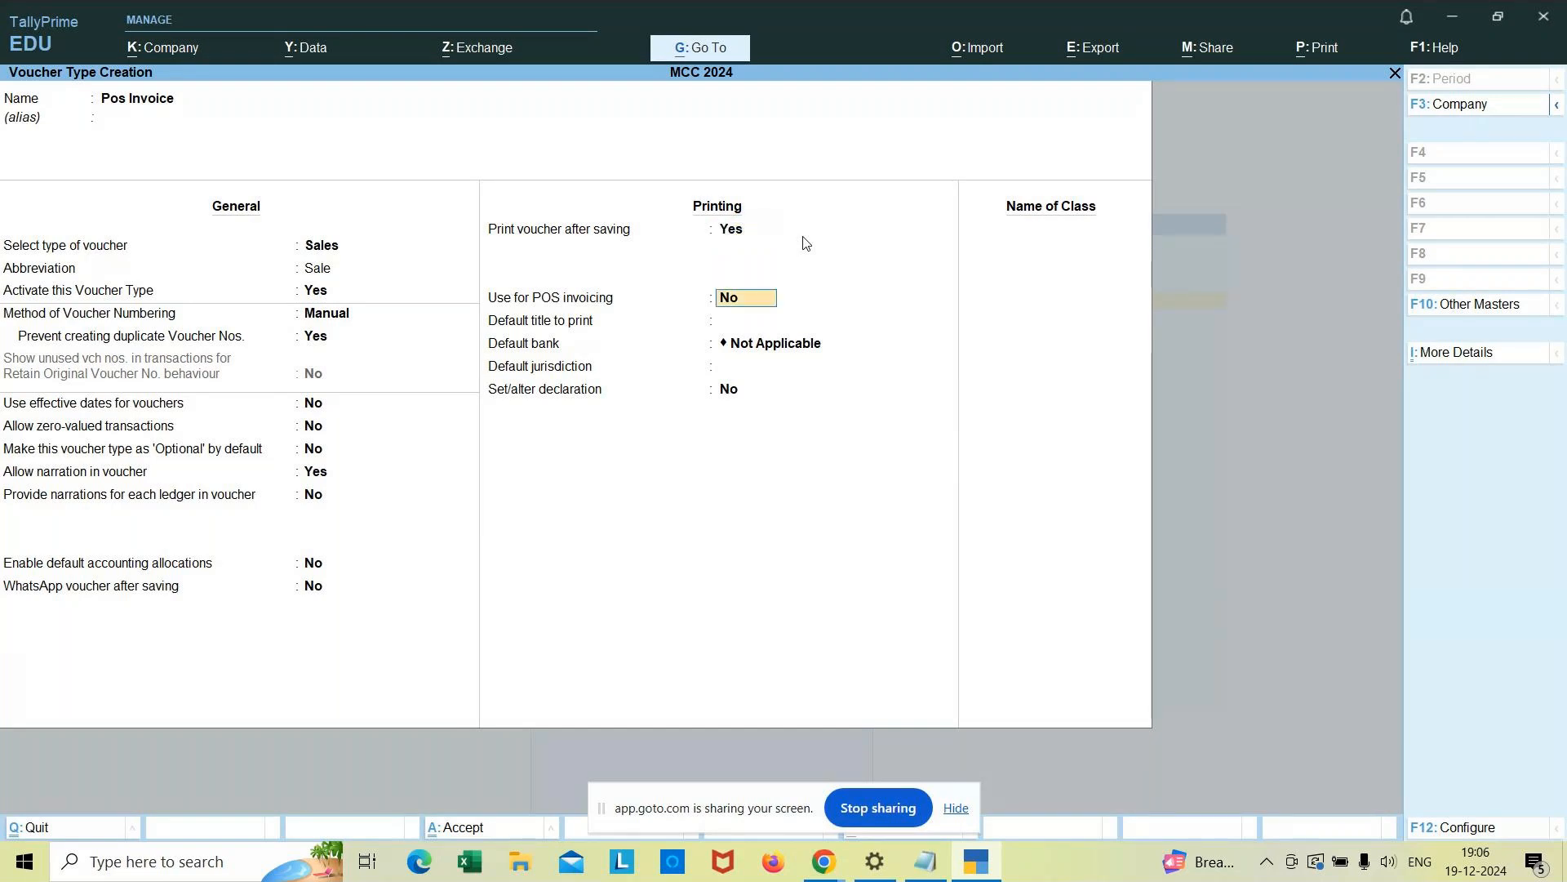
pyautogui.write('yes')
pyautogui.press('Return')
# Step: Enter the print messages "Thank you visit again" and "Goods sold cannot be exchange", and set the default print title to "Invoice"
pyautogui.write('Tha')
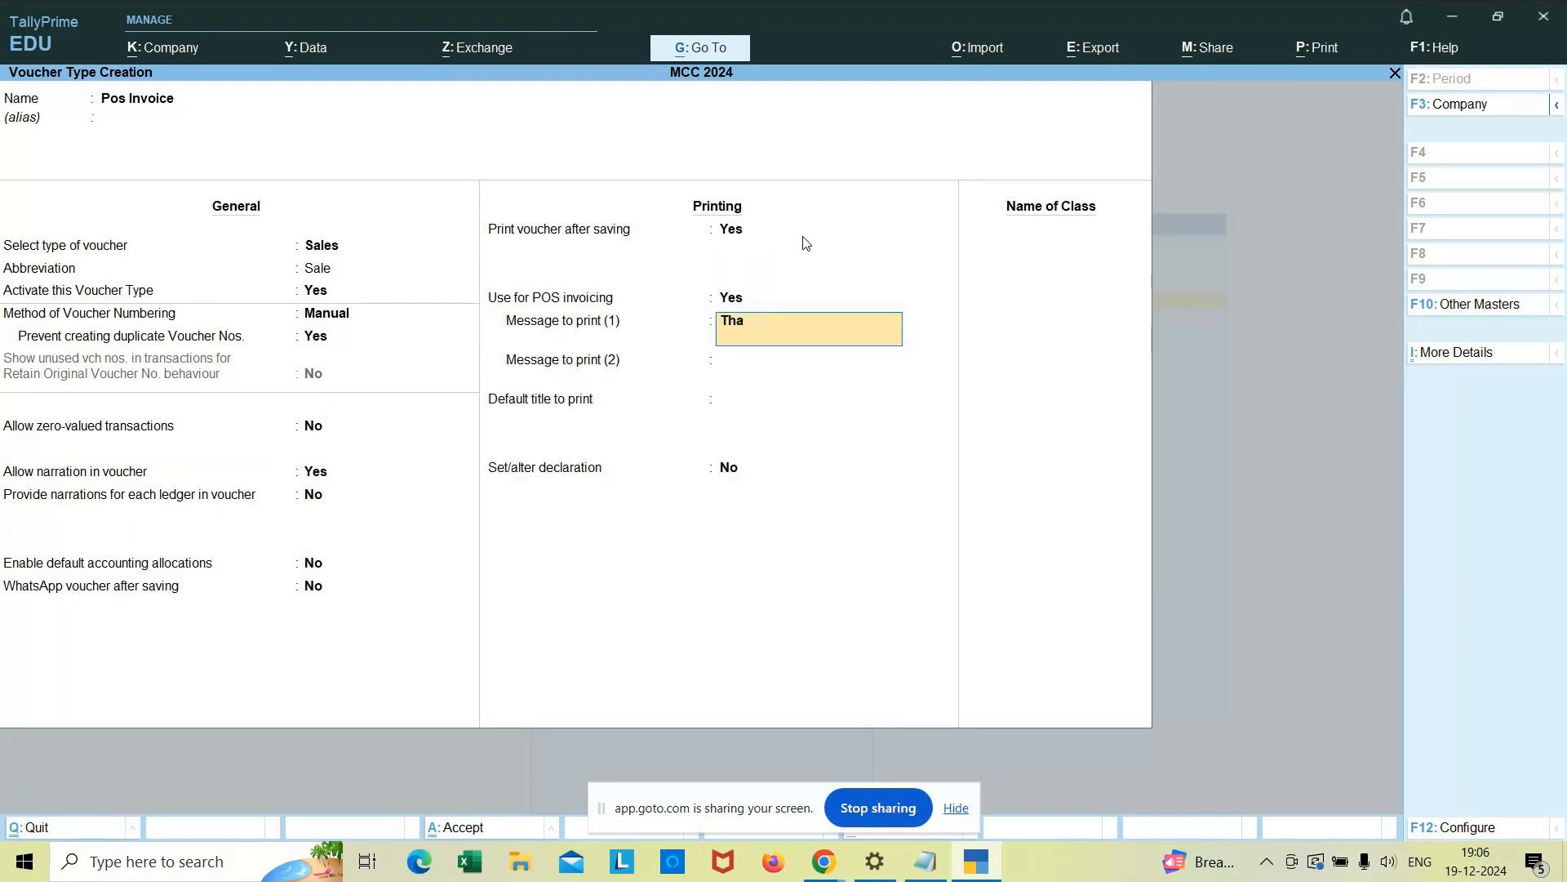
pyautogui.write('nk you visit again')
pyautogui.press('Return')
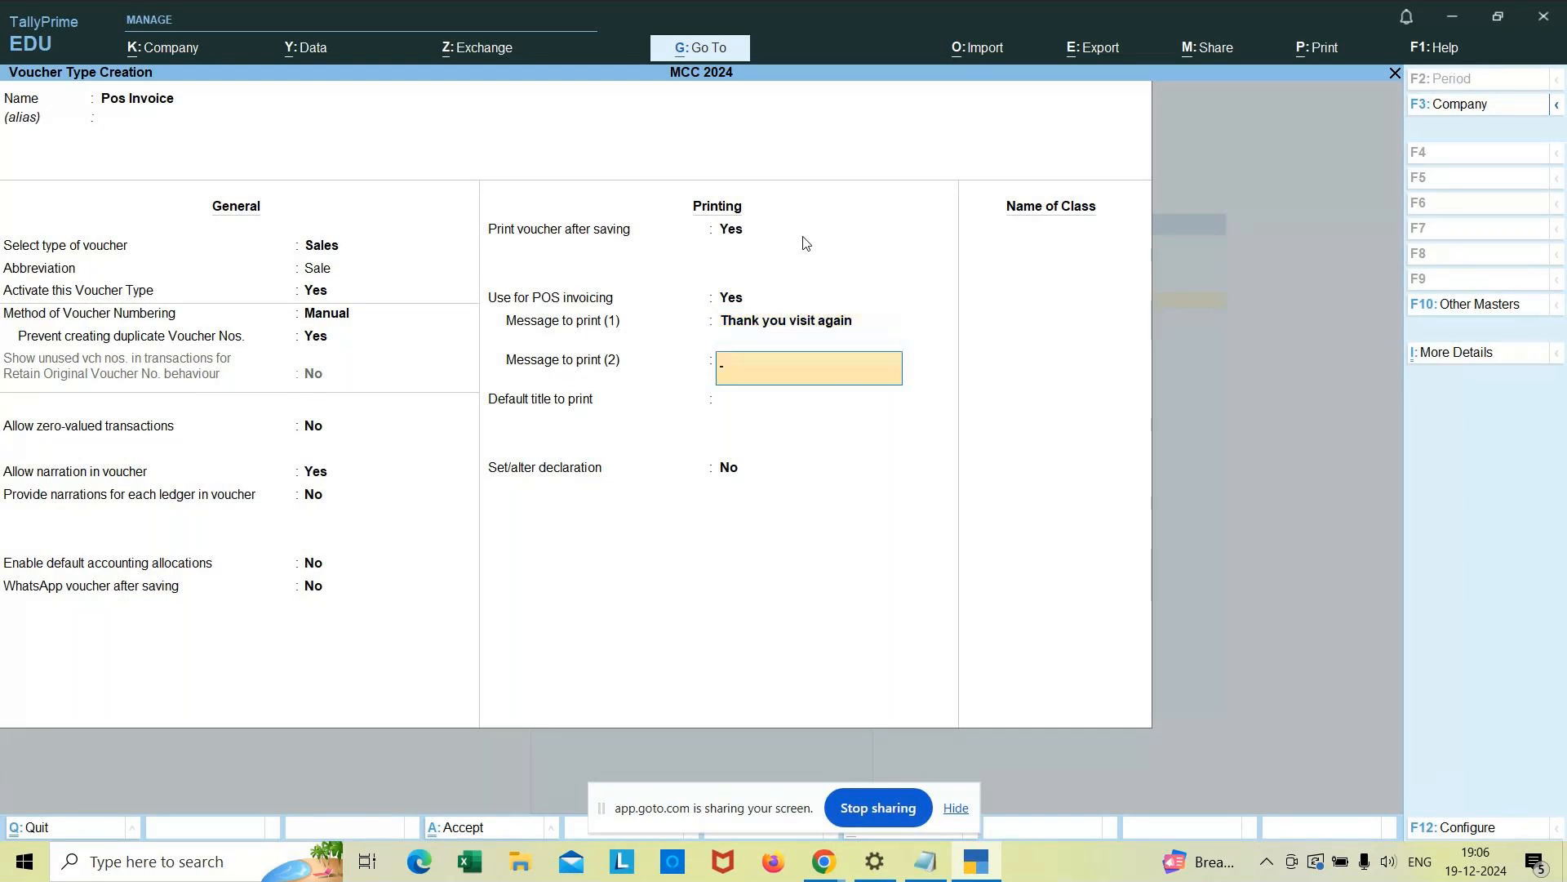
pyautogui.write('Goods sold cannot be exchanges')
pyautogui.press('Return')
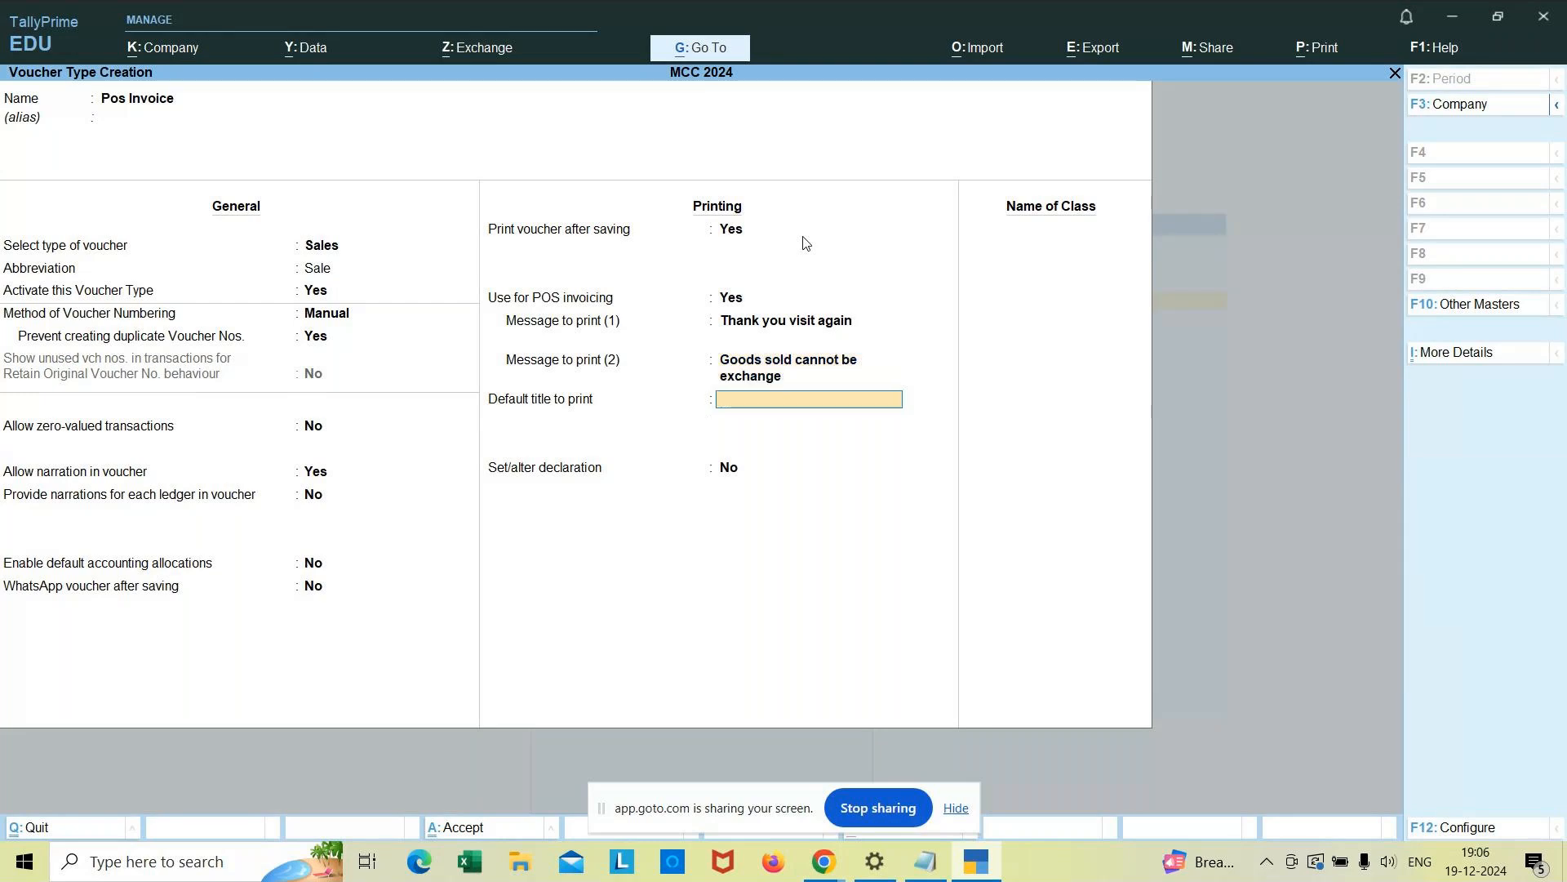
pyautogui.write('Invoice')
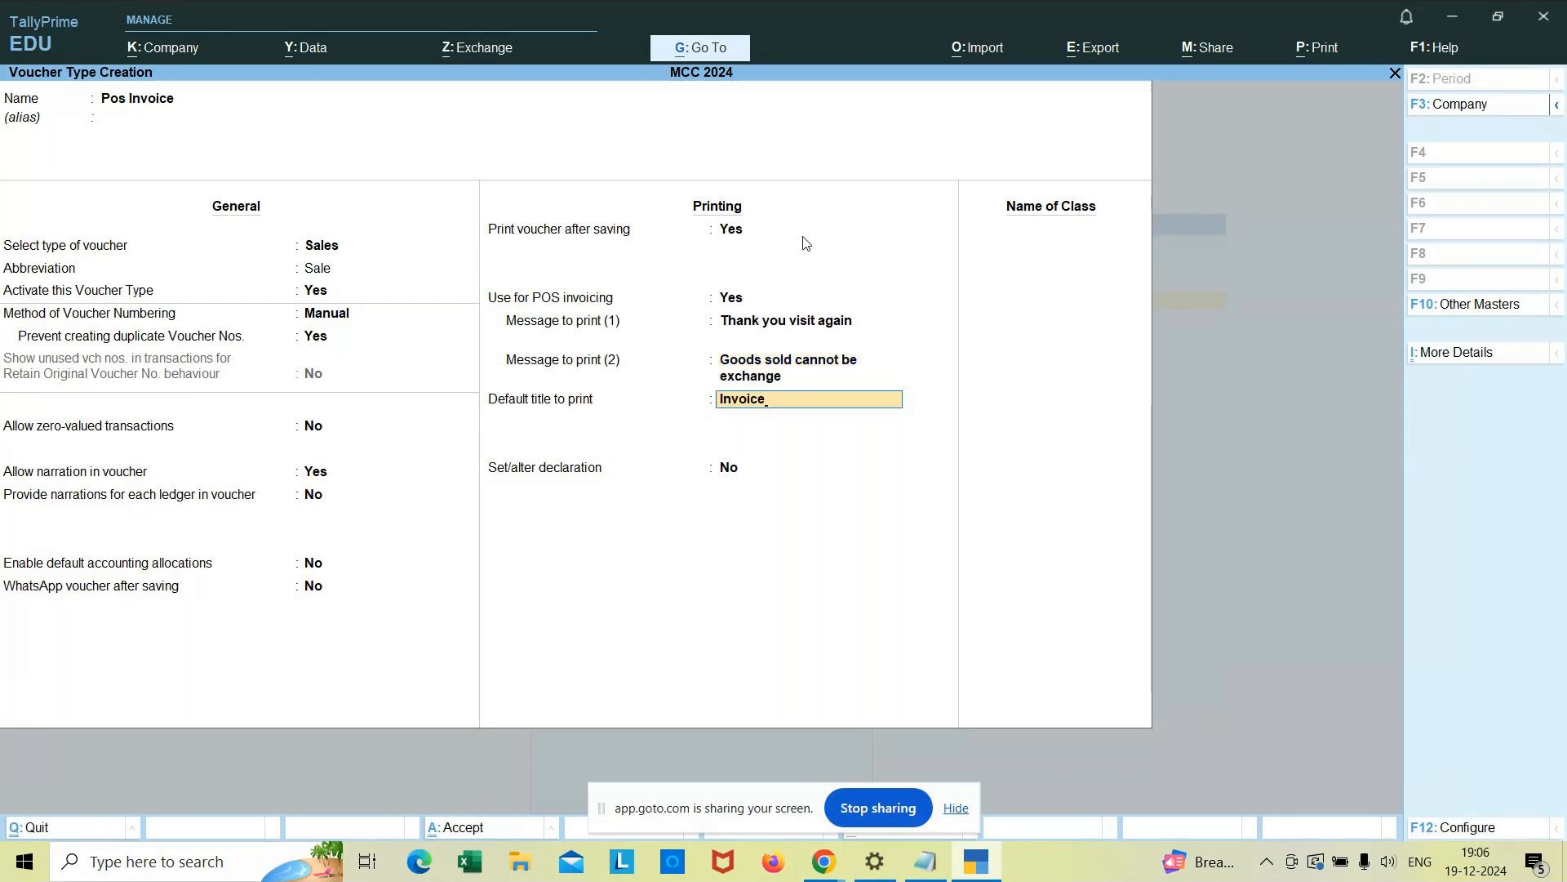
pyautogui.press('Return')
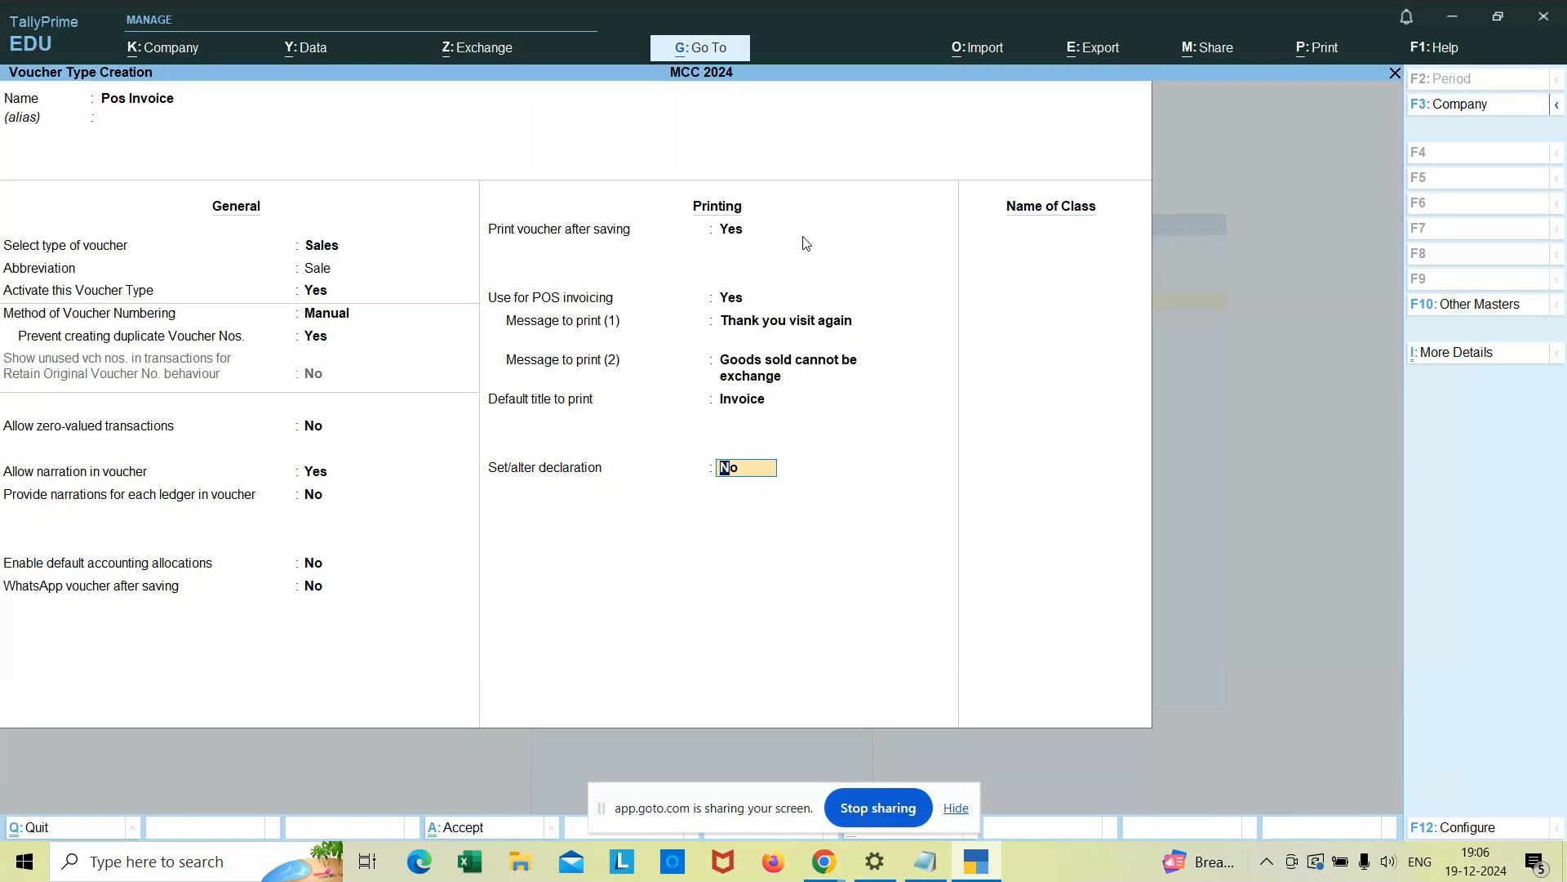
# Step: Enable Set/alter declaration for the Pos Invoice voucher type and accept the default declaration text
pyautogui.write('yes')
pyautogui.click(748, 471)
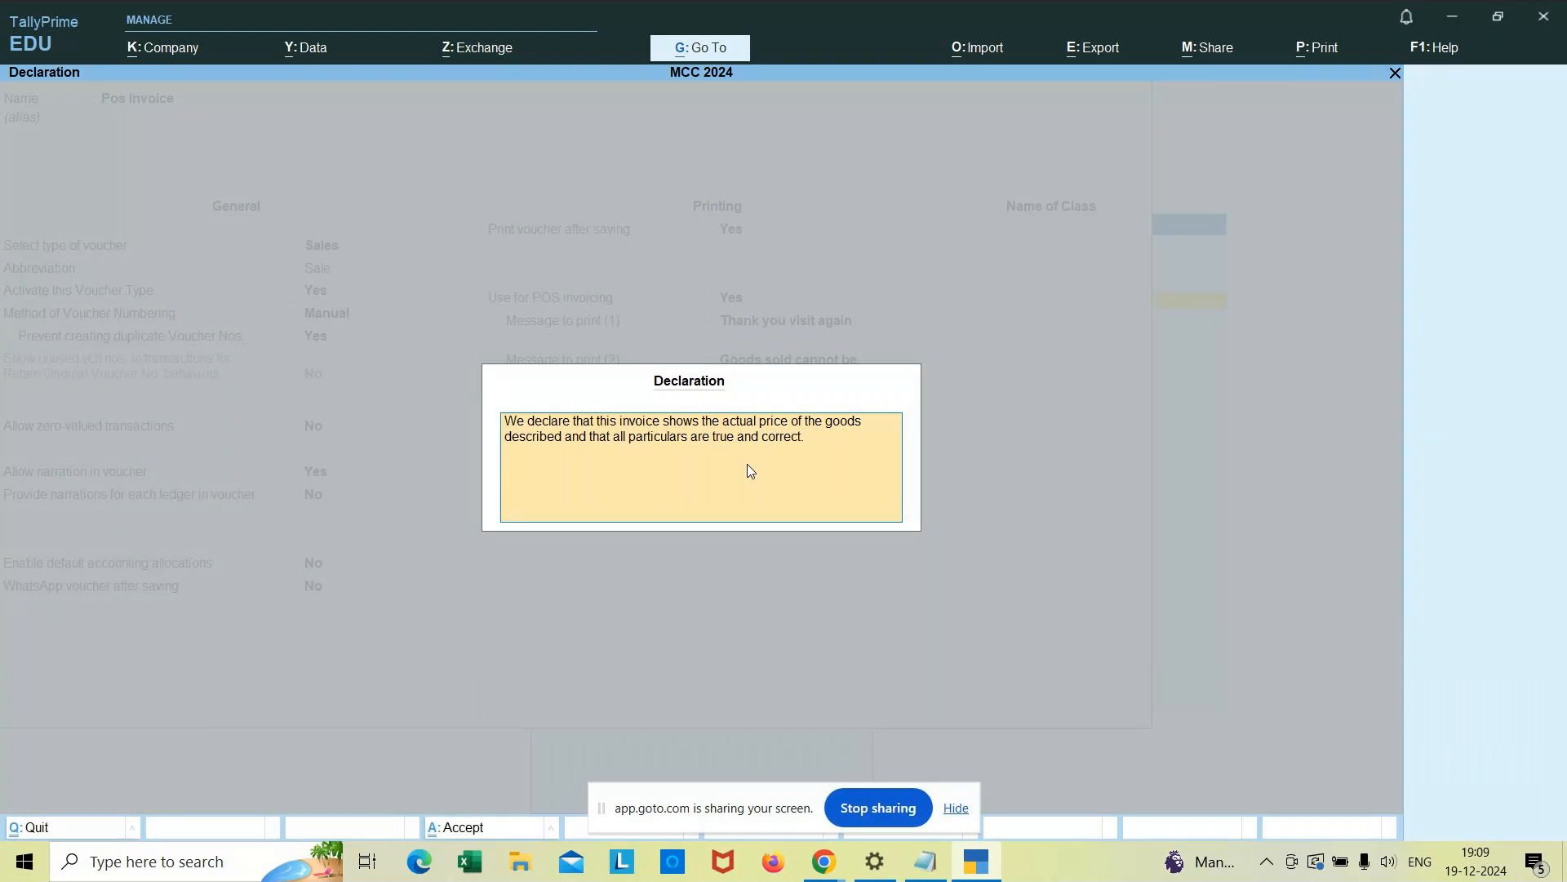
pyautogui.hotkey('ctrl', 'a')
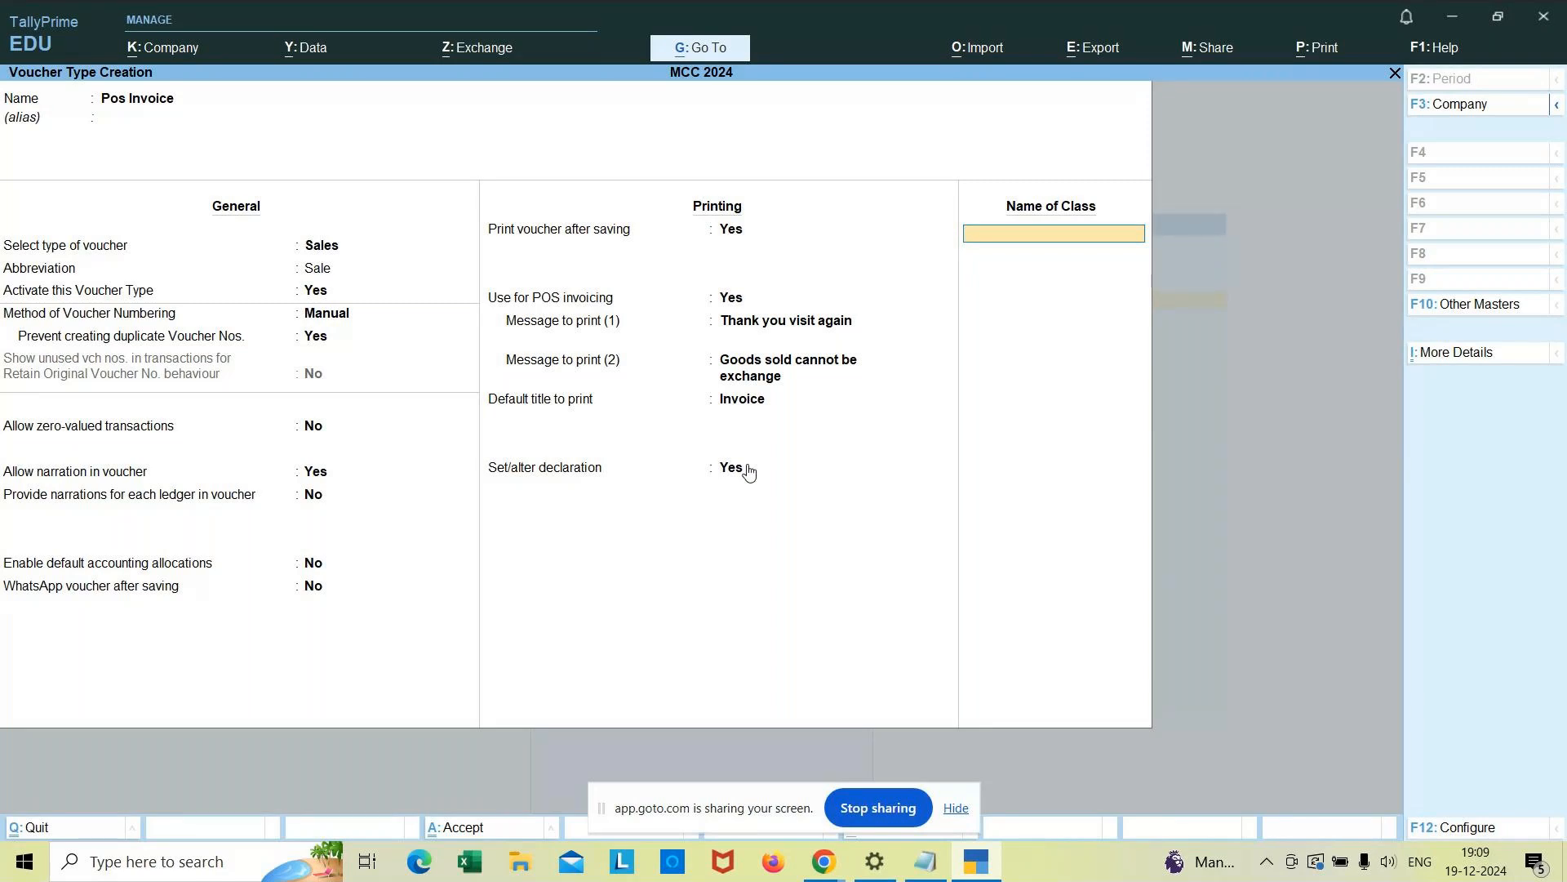
# Step: Add a voucher class named Pos1 and disable Gift Vouchers, Credit/Debit Card Payment and Cheque/DD for it
pyautogui.write('Pos1')
pyautogui.press('Return')
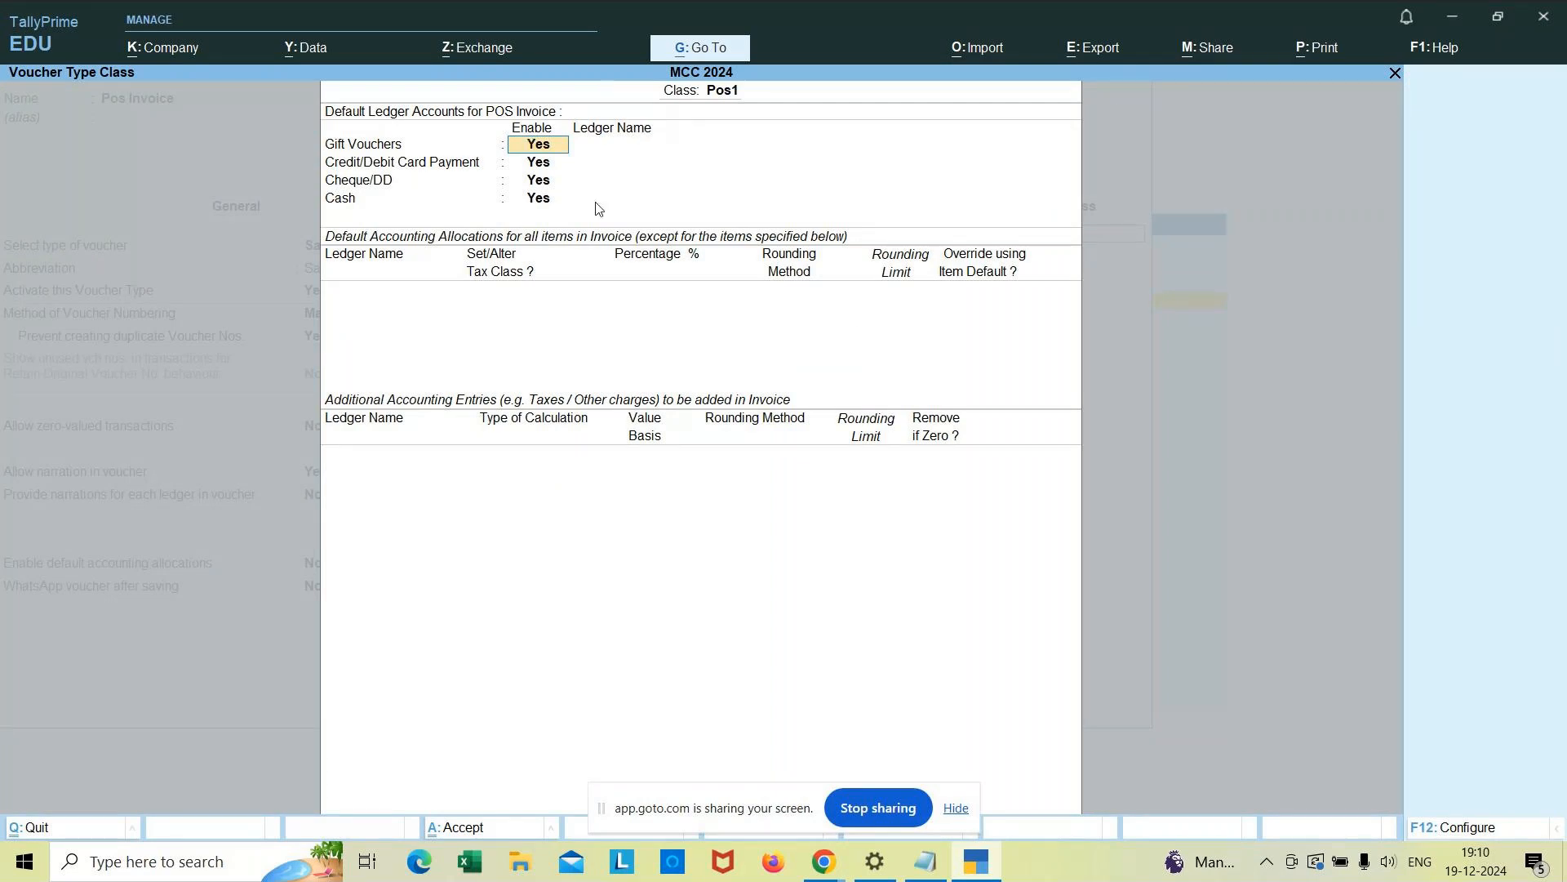
pyautogui.write('no')
pyautogui.press('Return')
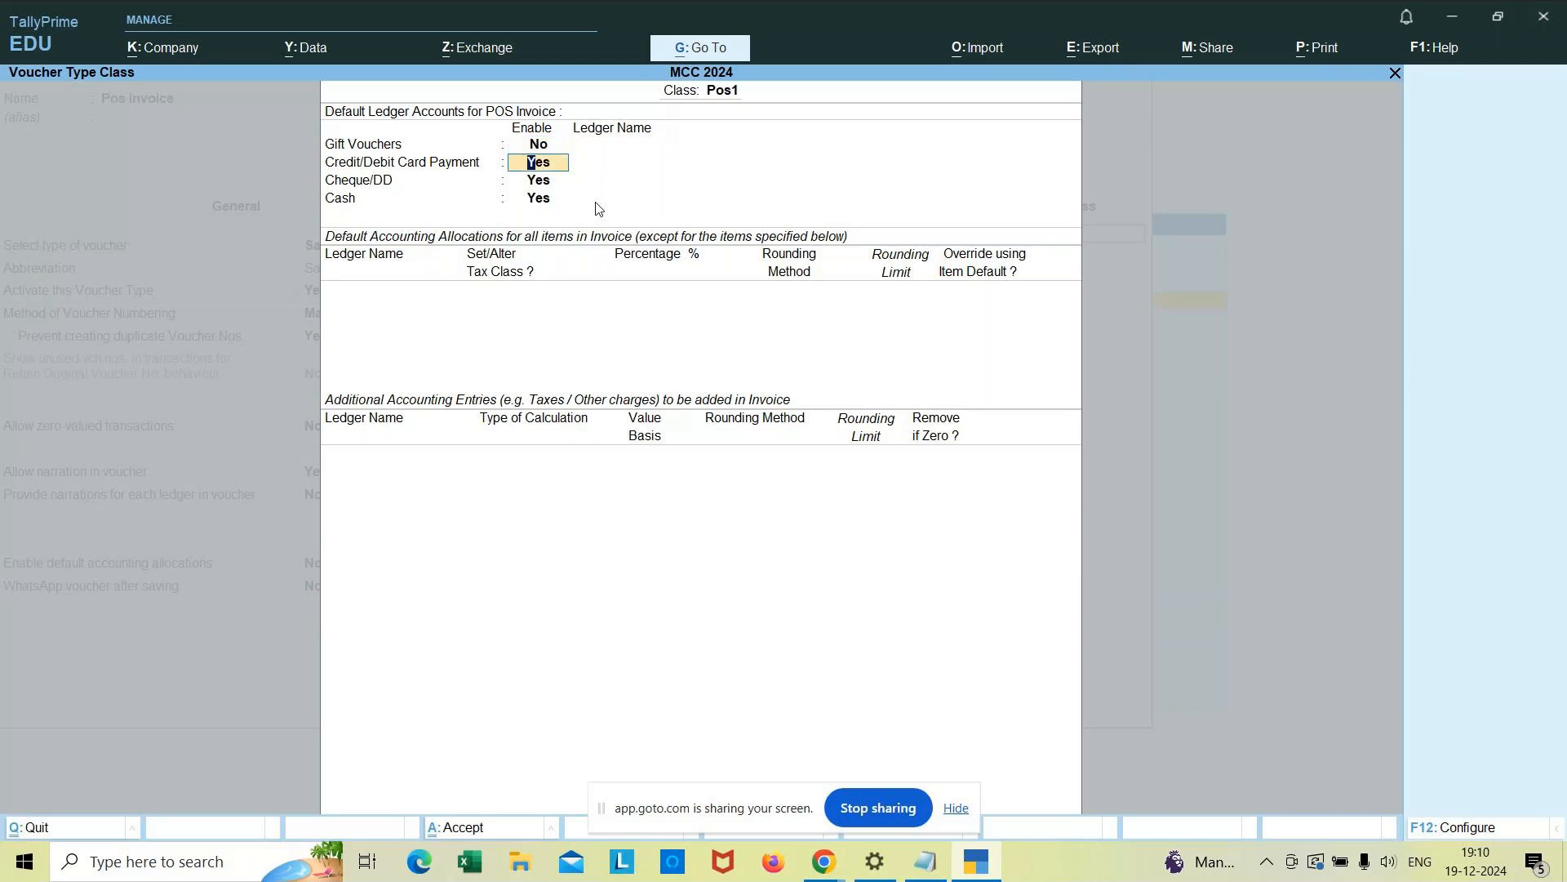
pyautogui.write('no')
pyautogui.press('Return')
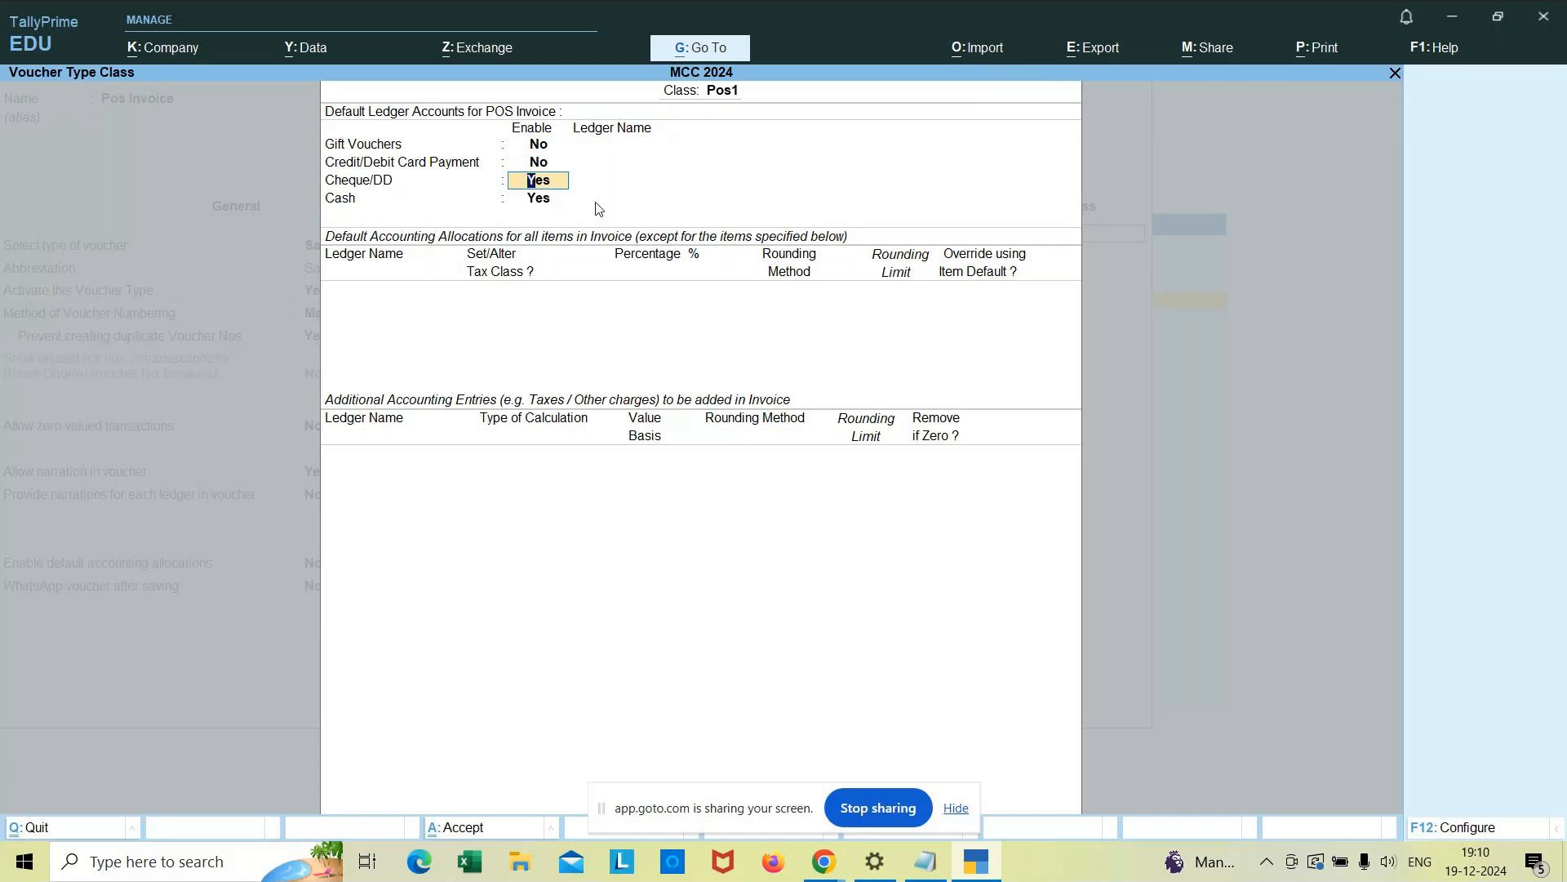
pyautogui.write('no')
pyautogui.press('Return')
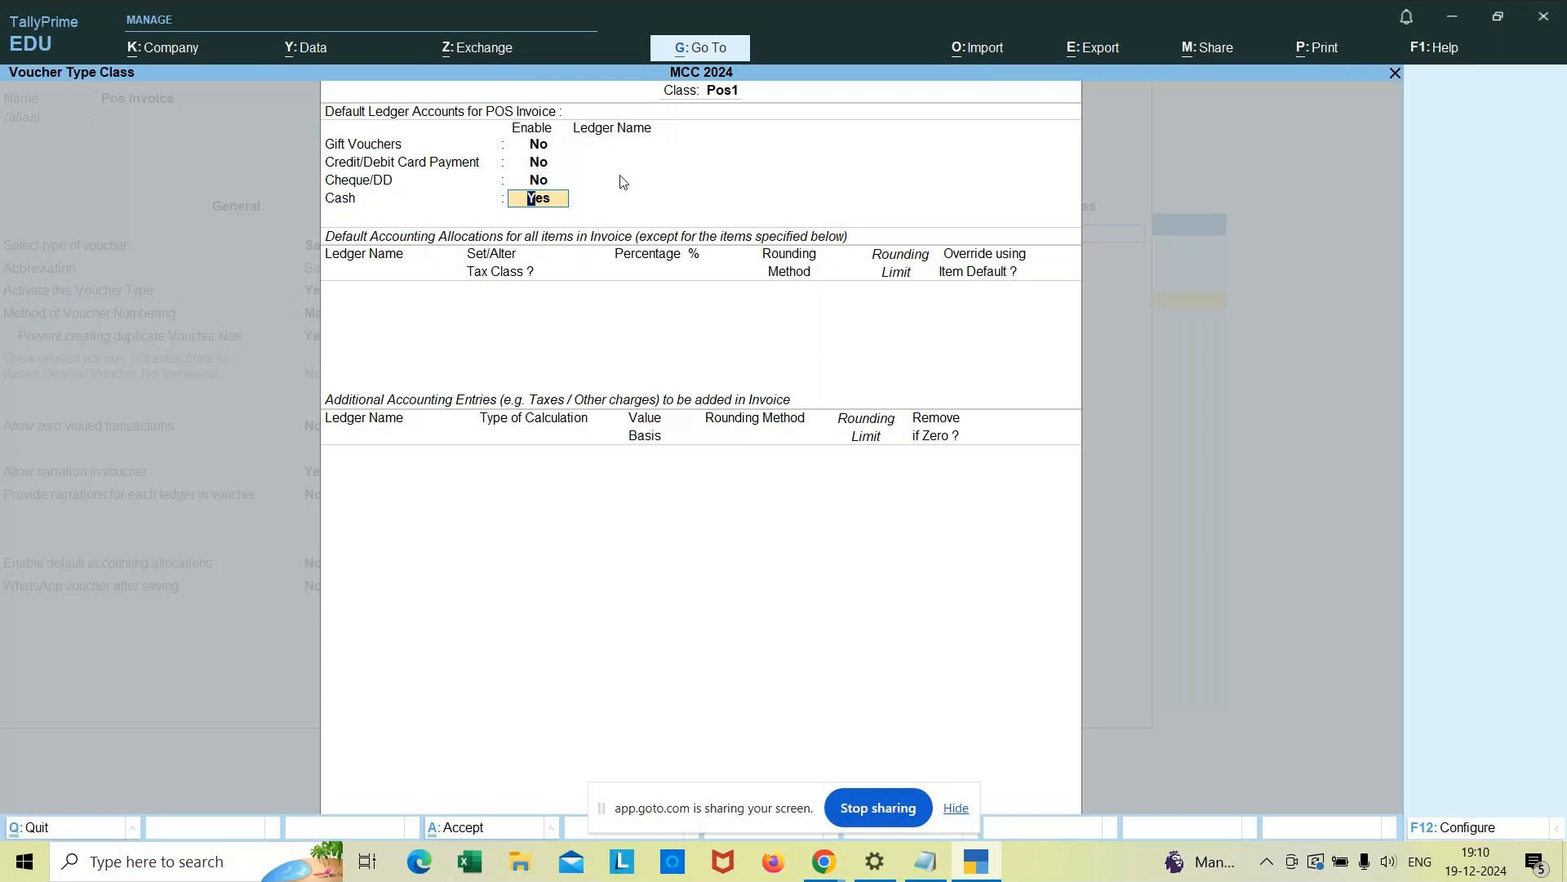
# Step: Keep Cash enabled with the Cash ledger, and allocate all invoice items to Sales A/c at 100% with Set/Alter Tax Class on No
pyautogui.press('Return')
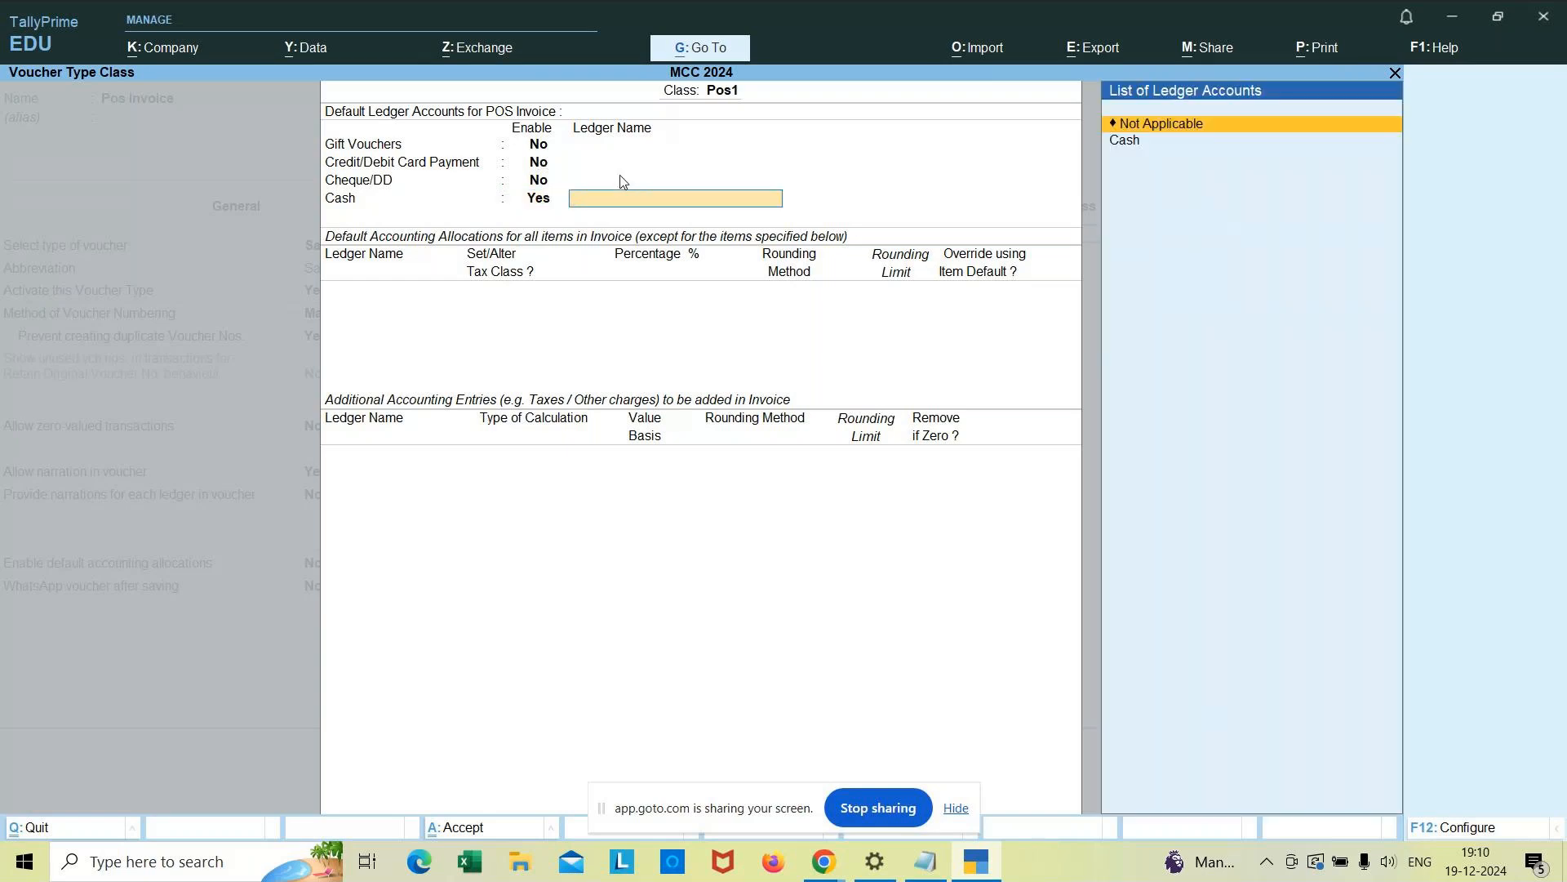
pyautogui.press('Down')
pyautogui.press('Return')
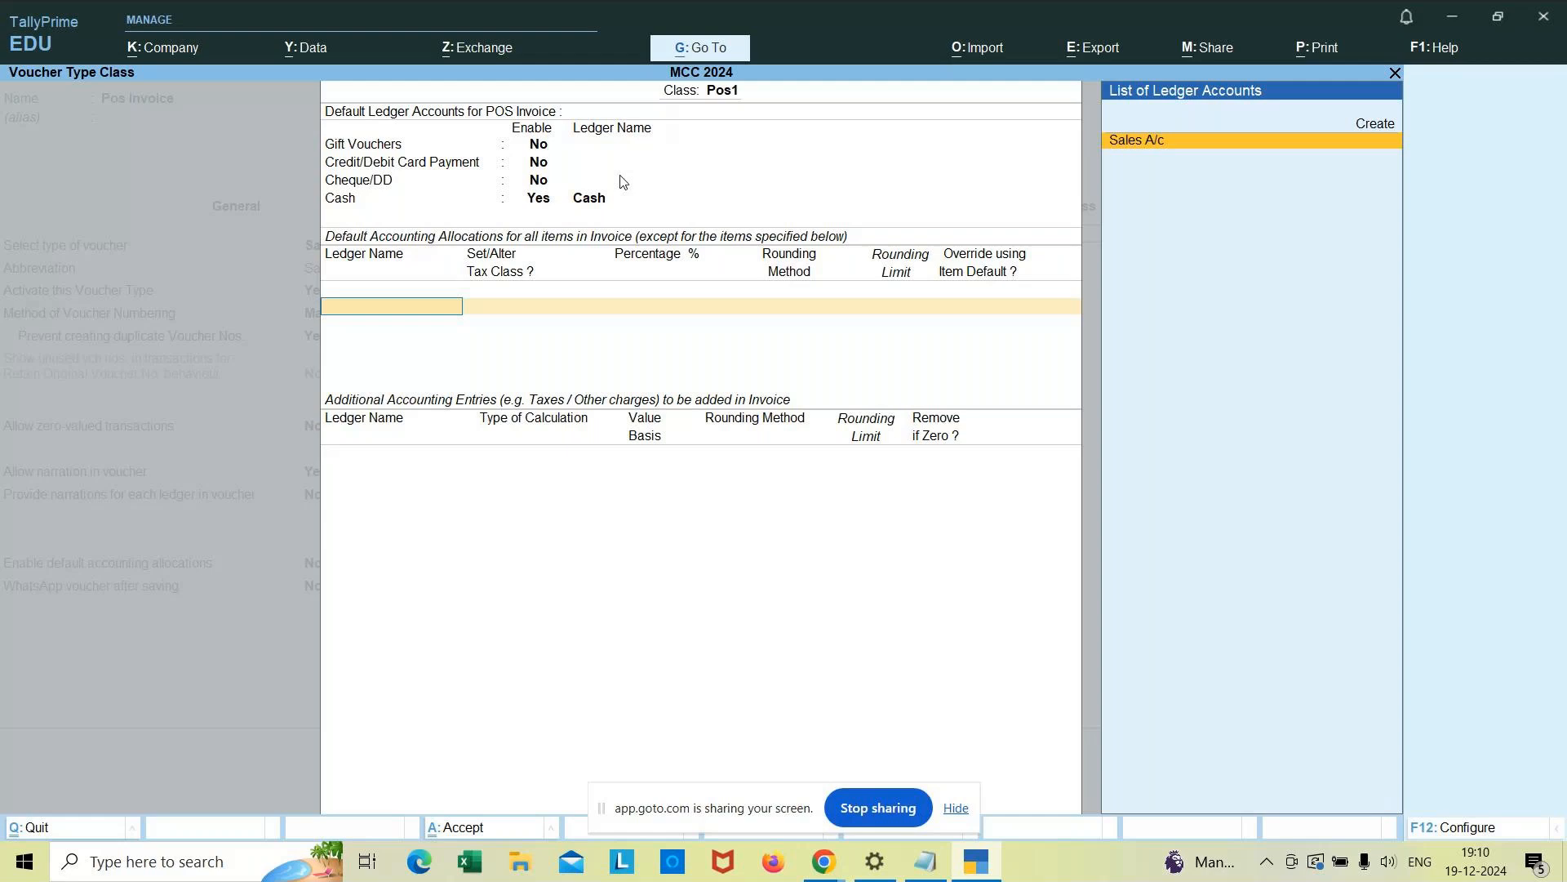
pyautogui.press('Return')
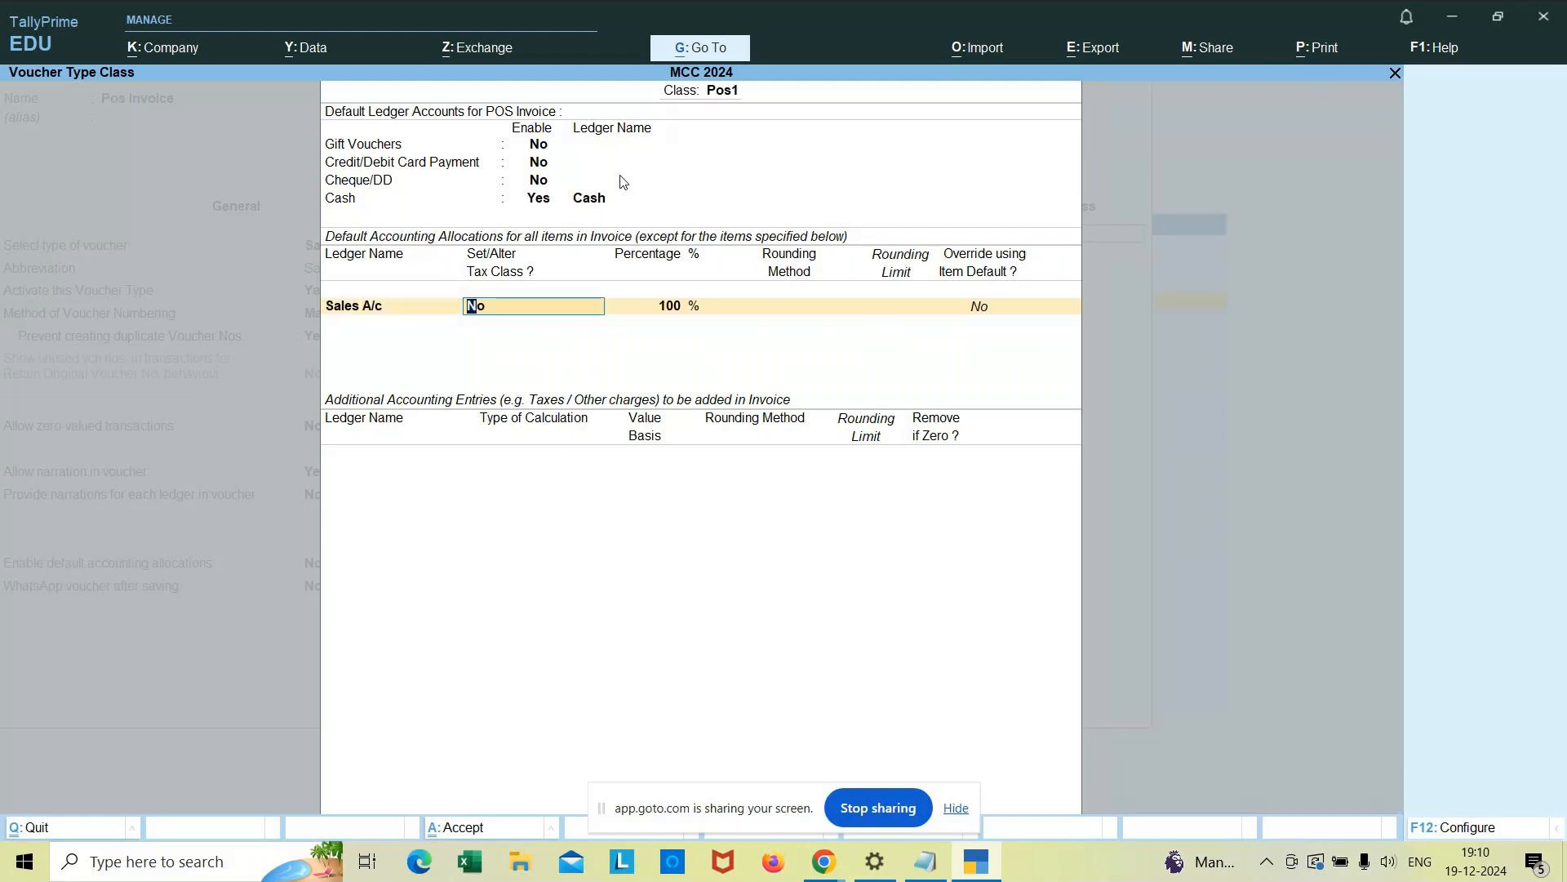
pyautogui.press('Return')
pyautogui.press('Return')
pyautogui.press('Return')
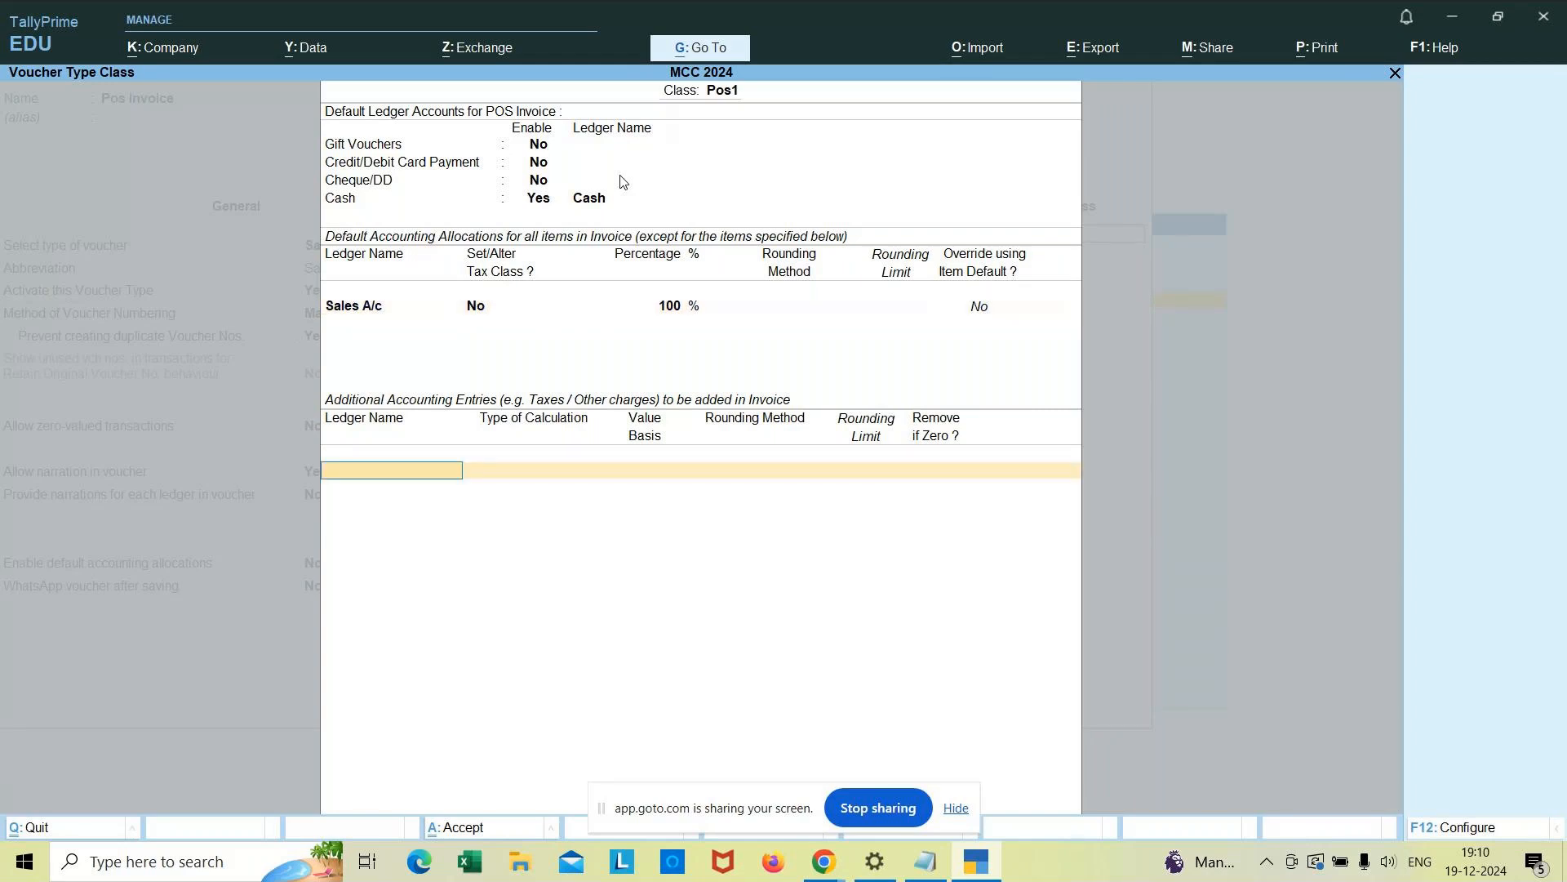
# Step: Add the CGST and SGST ledgers as additional accounting entries, each with Remove if Zero on Yes
pyautogui.write('CG')
pyautogui.press('Return')
pyautogui.press('Return')
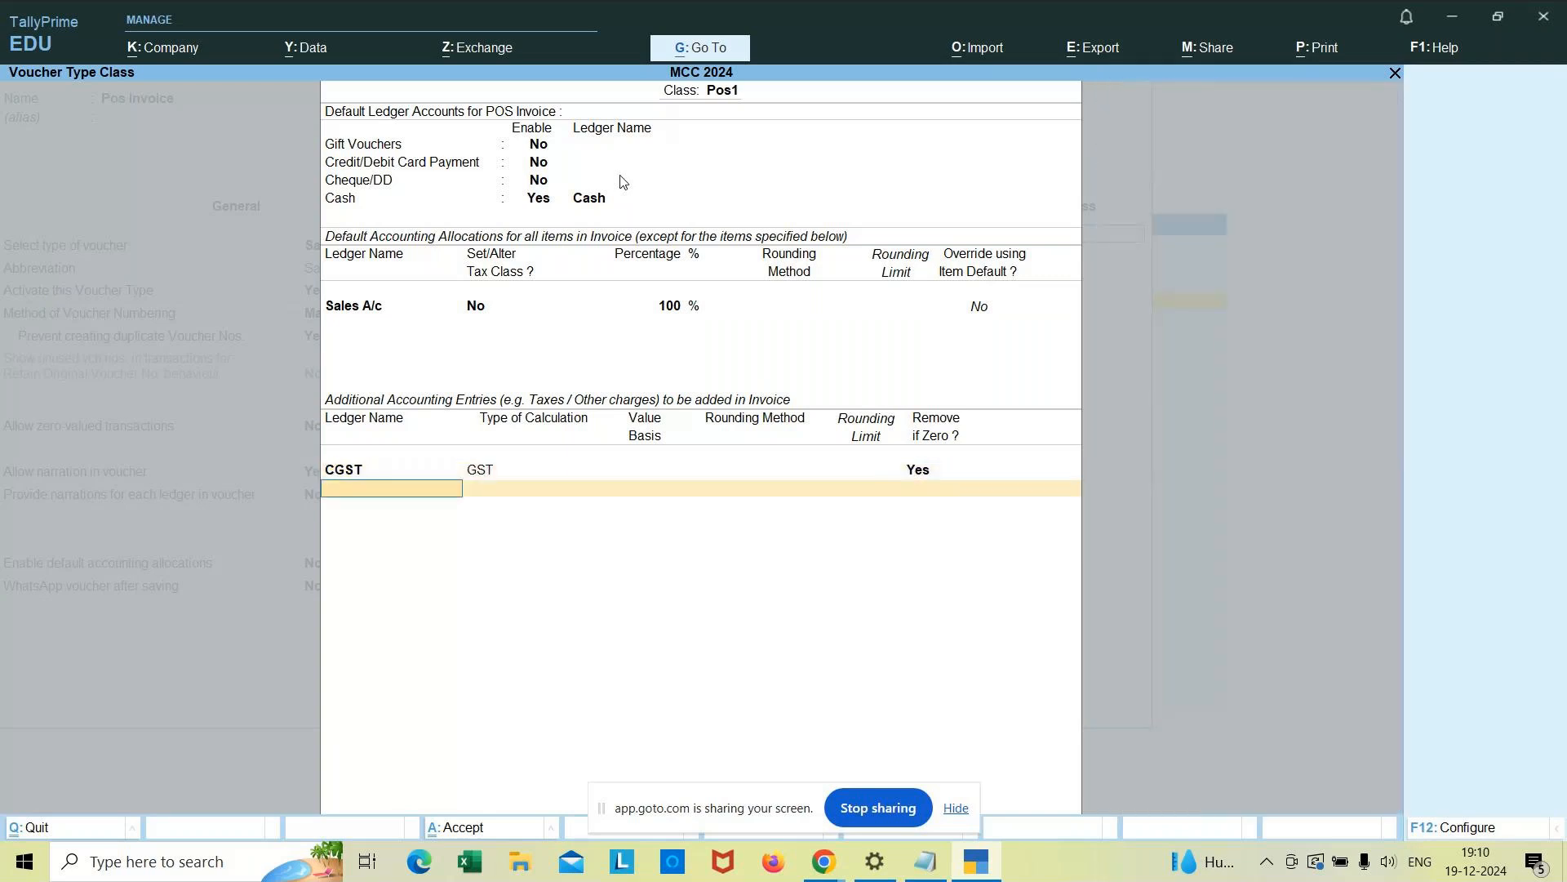
pyautogui.write('Sgst')
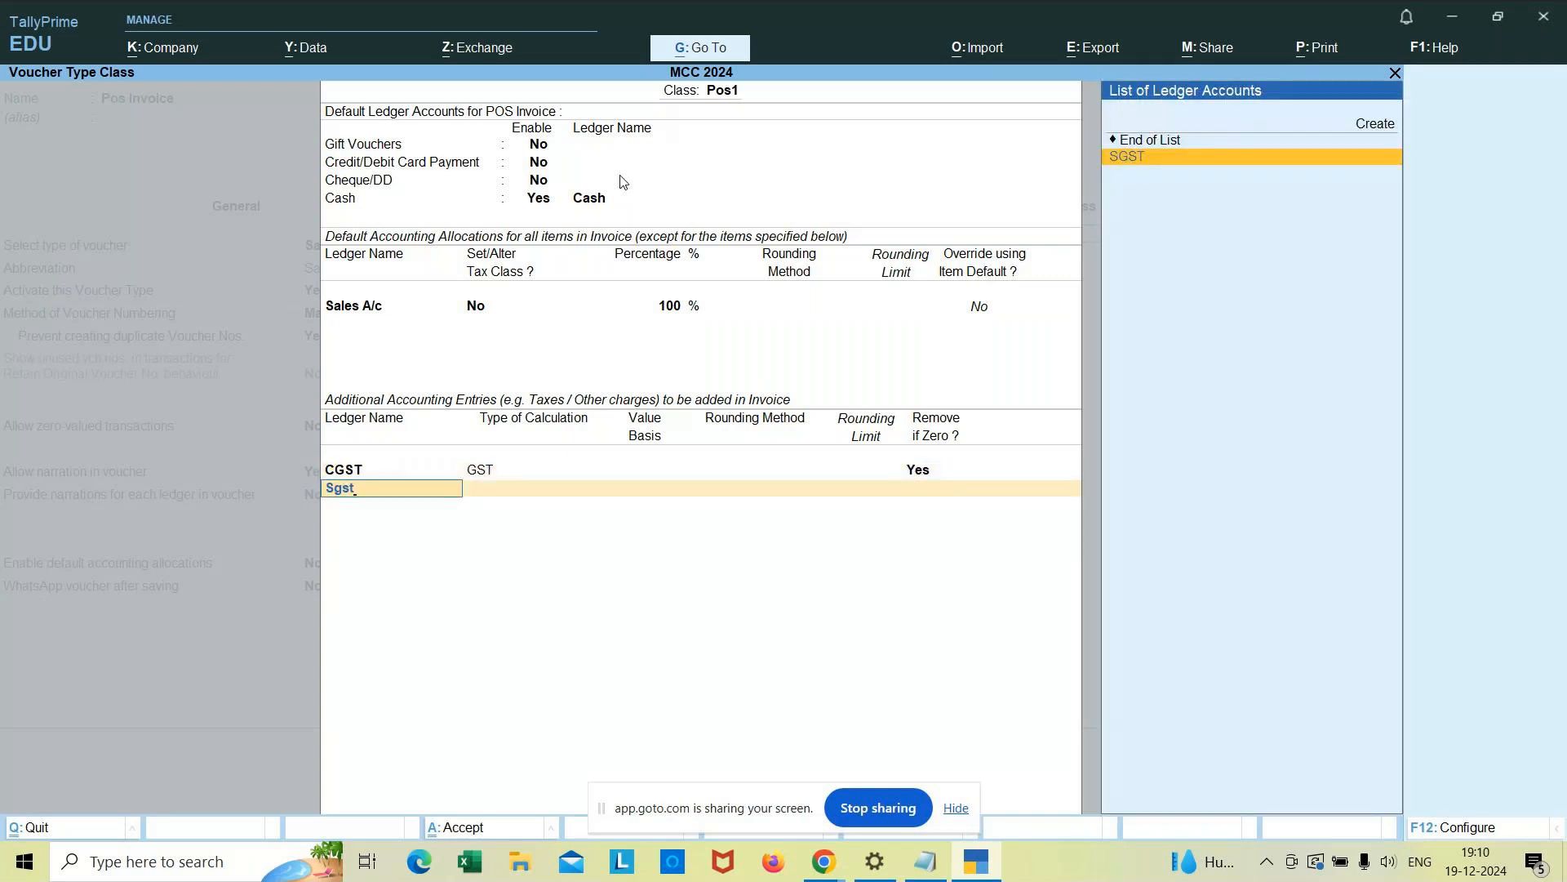
pyautogui.press('Return')
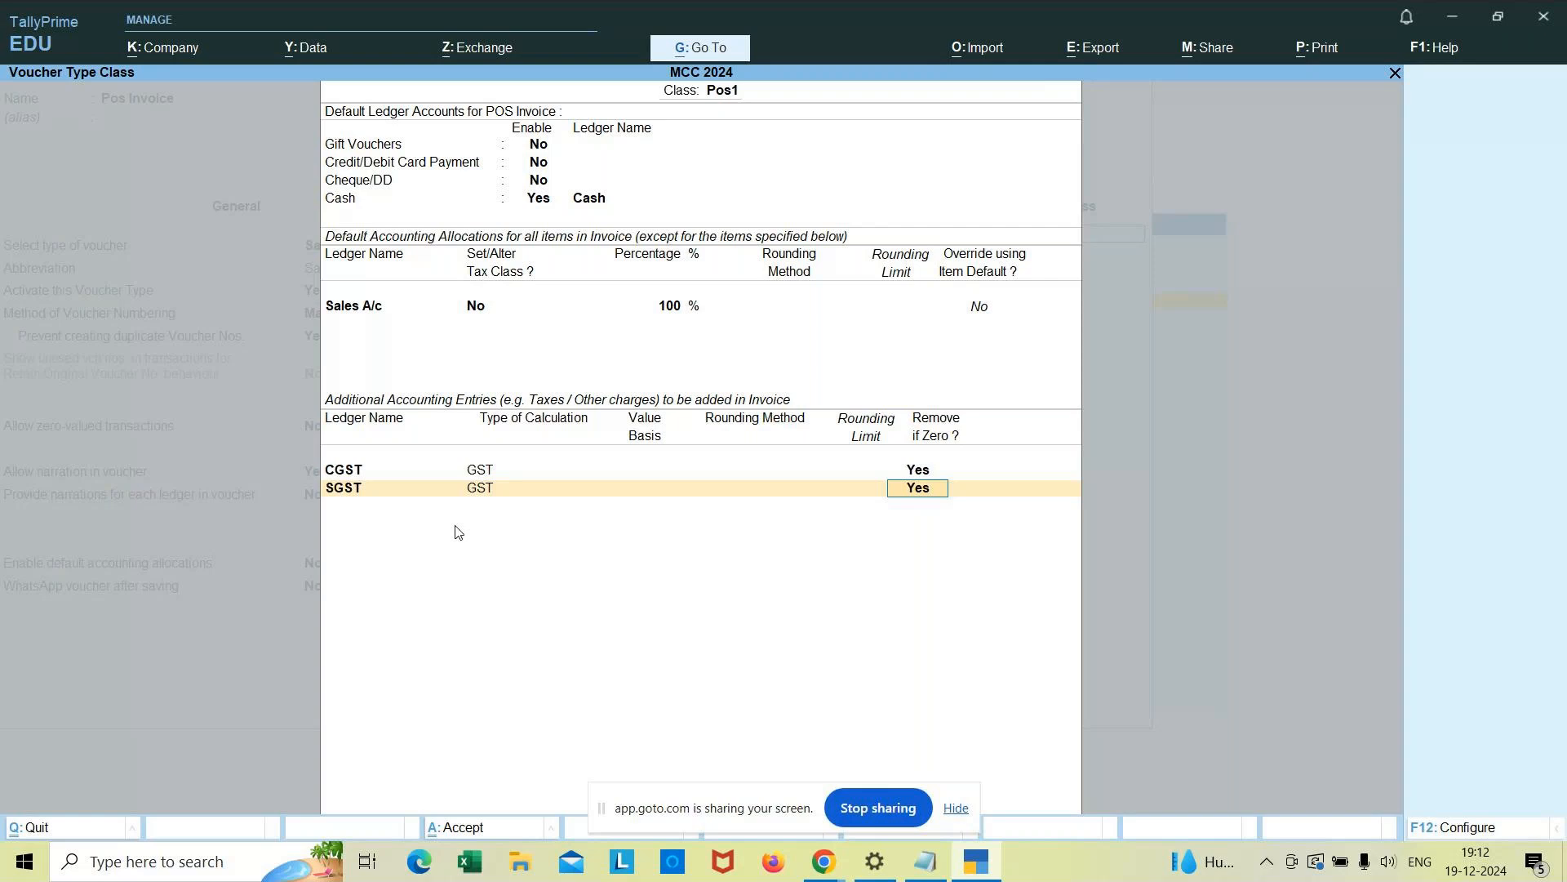
pyautogui.press('Return')
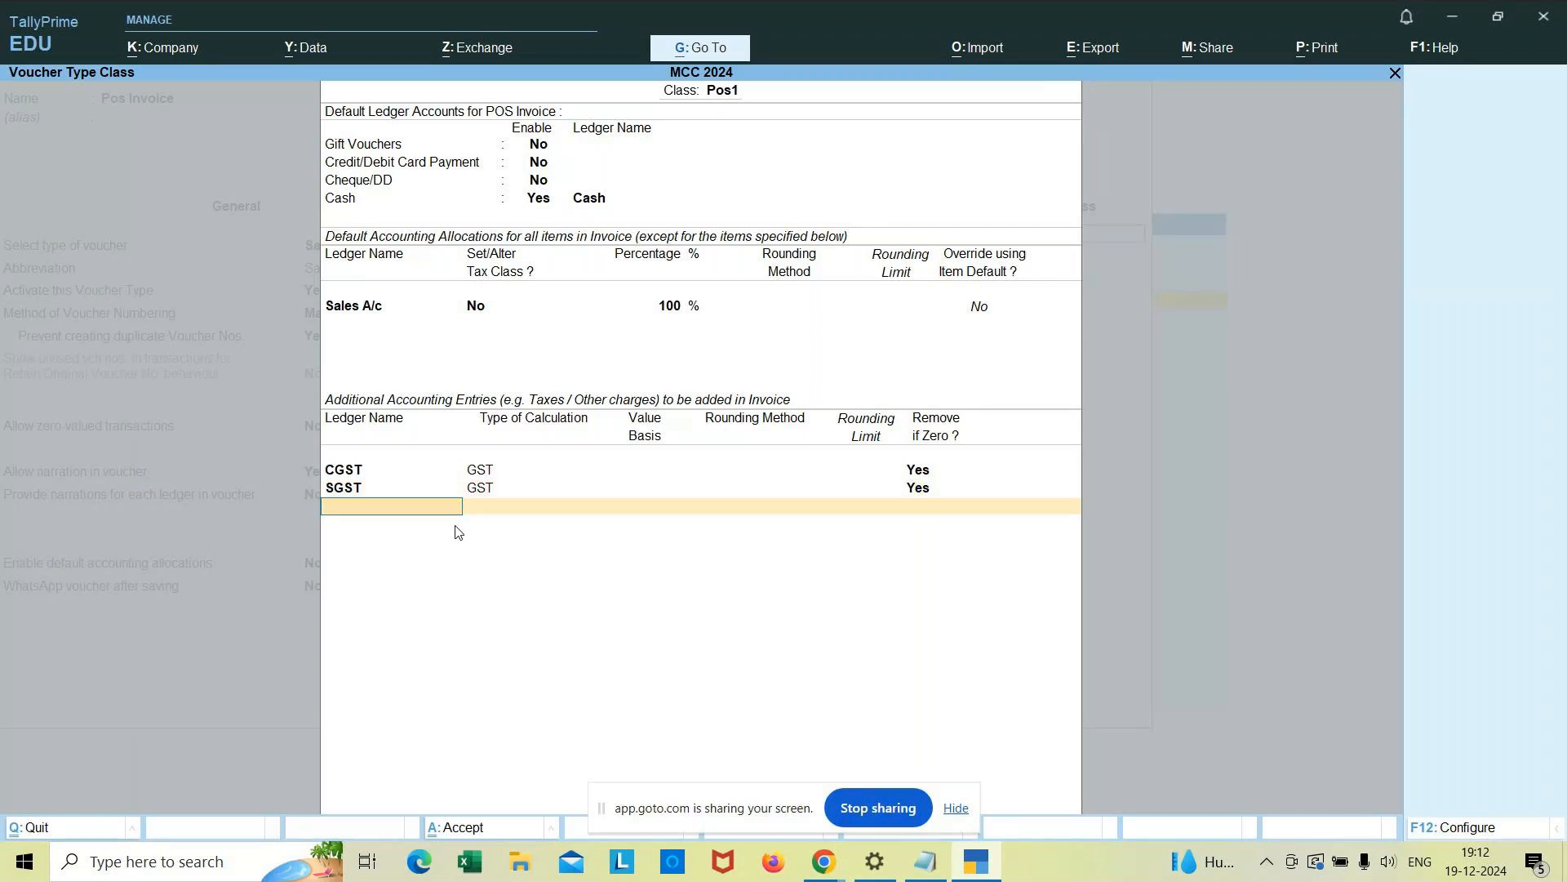
# Step: Finish the Pos1 class, save the Pos Invoice voucher type and return to the Gateway of Tally
pyautogui.press('Return')
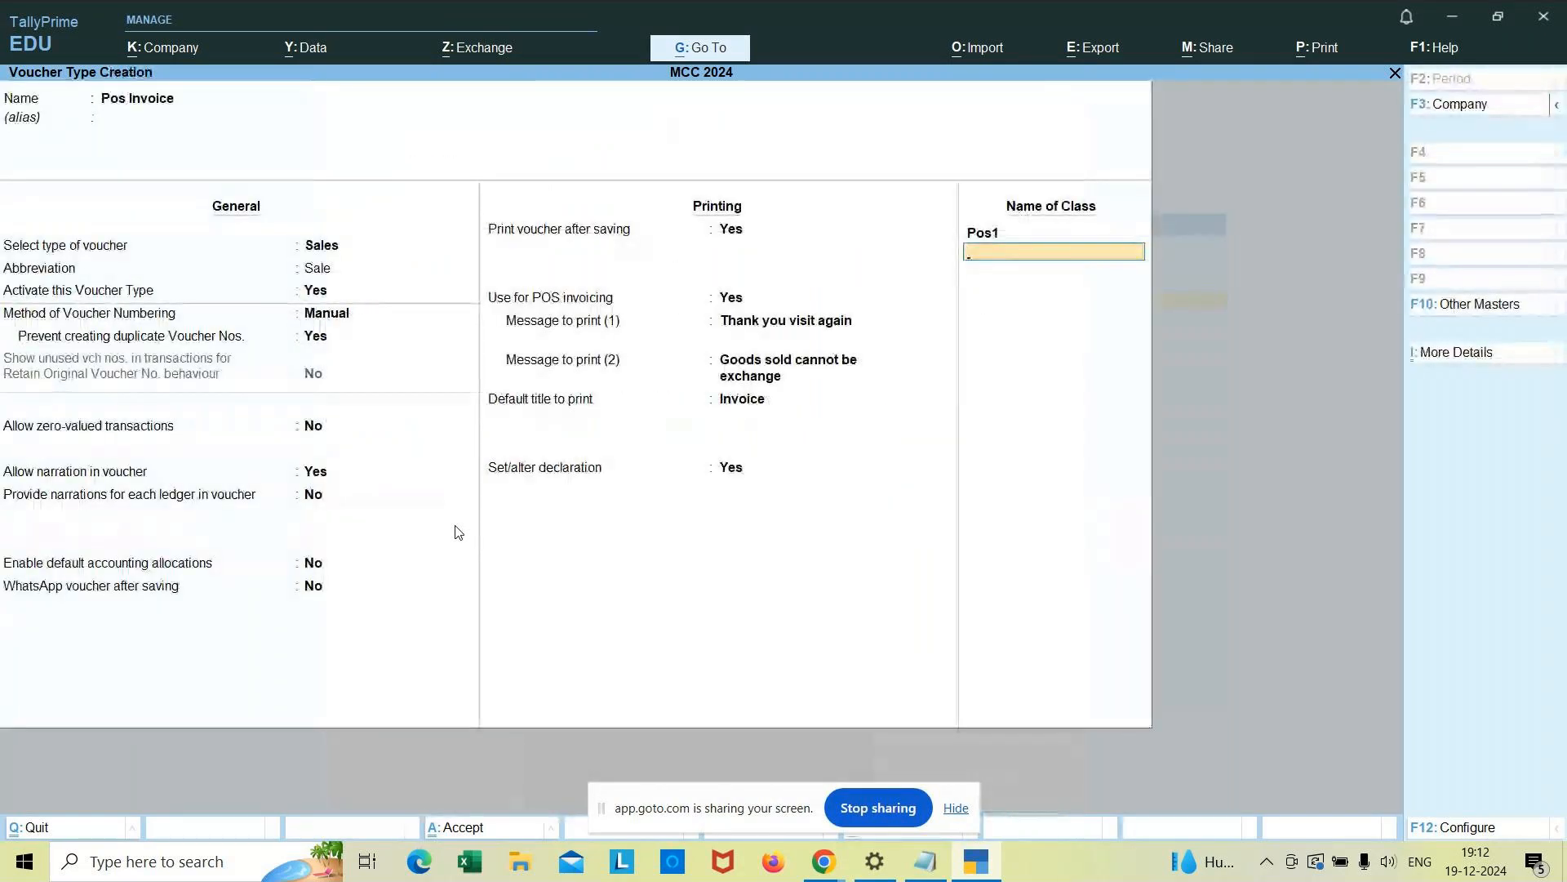
pyautogui.press('Return')
pyautogui.press('Return')
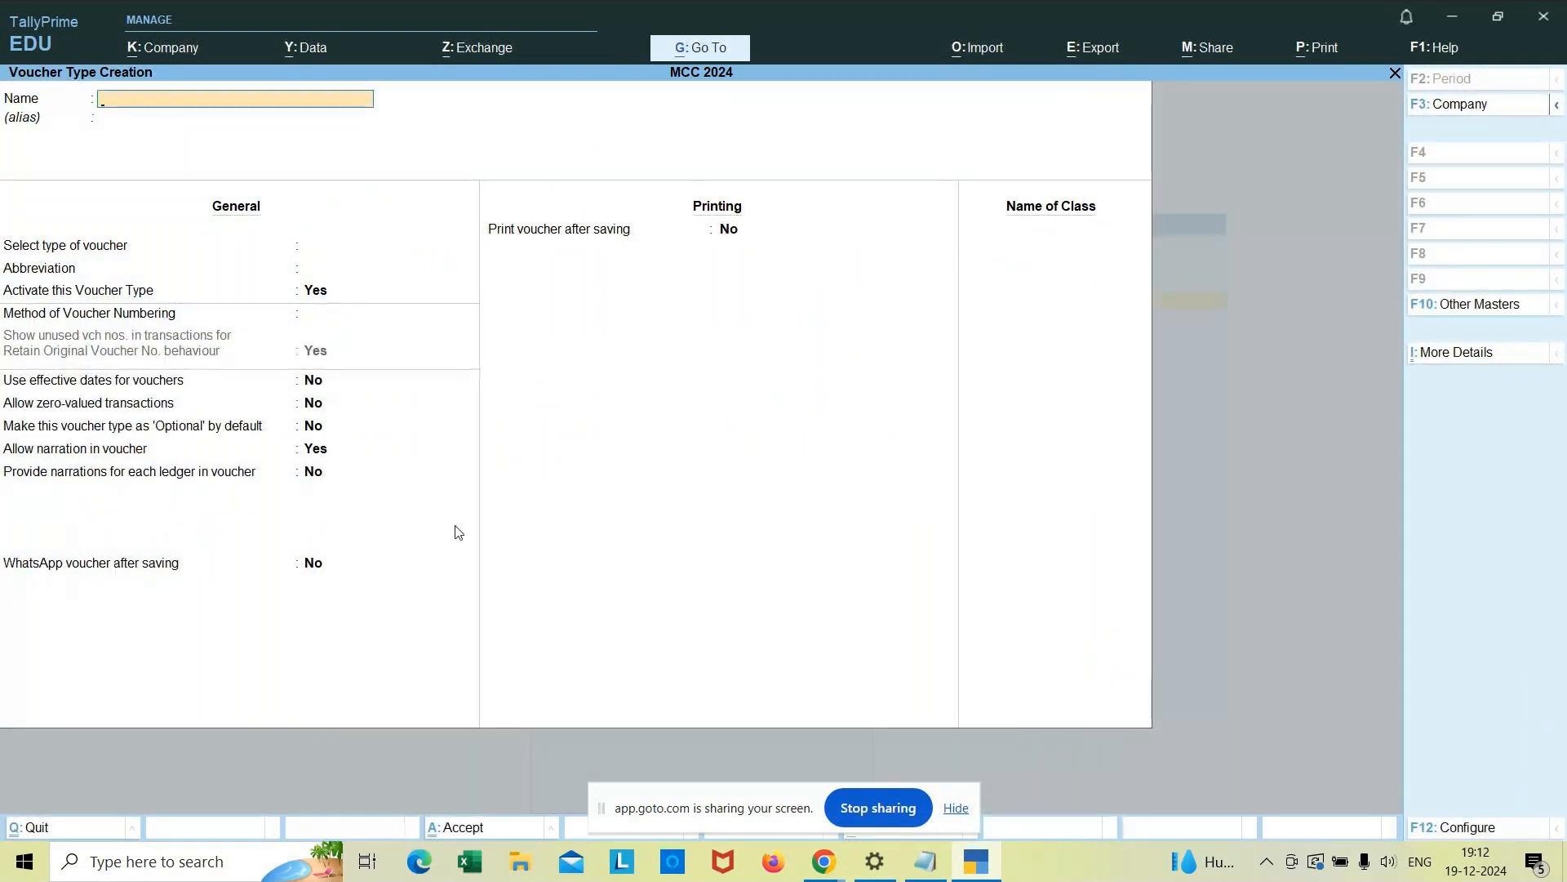
pyautogui.press('Escape')
pyautogui.press('y')
pyautogui.press('Escape')
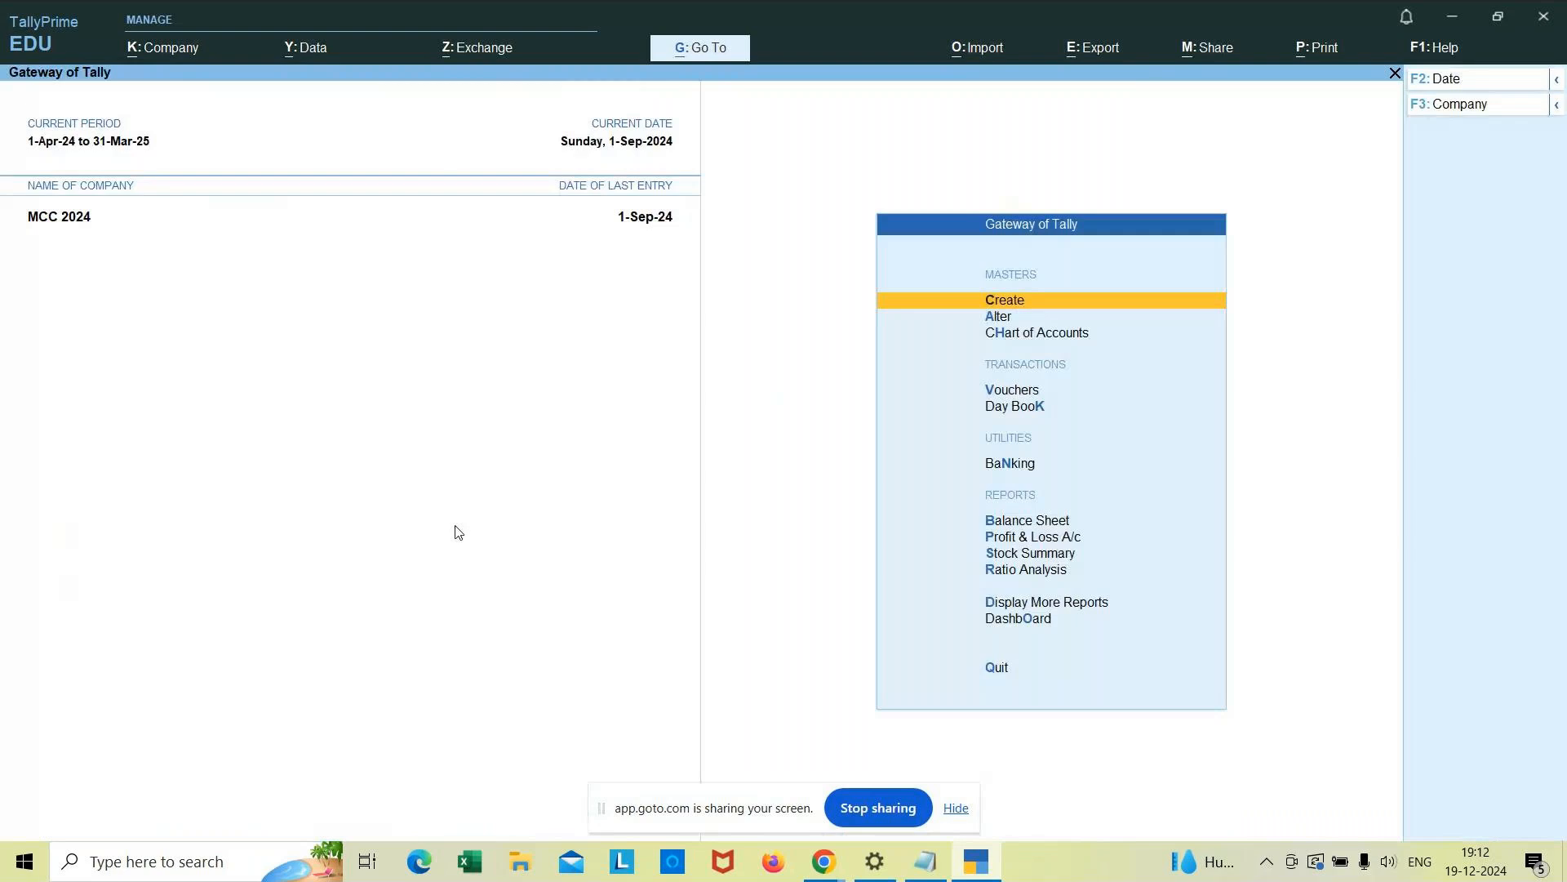
pyautogui.press('Down')
pyautogui.press('Down')
pyautogui.press('Down')
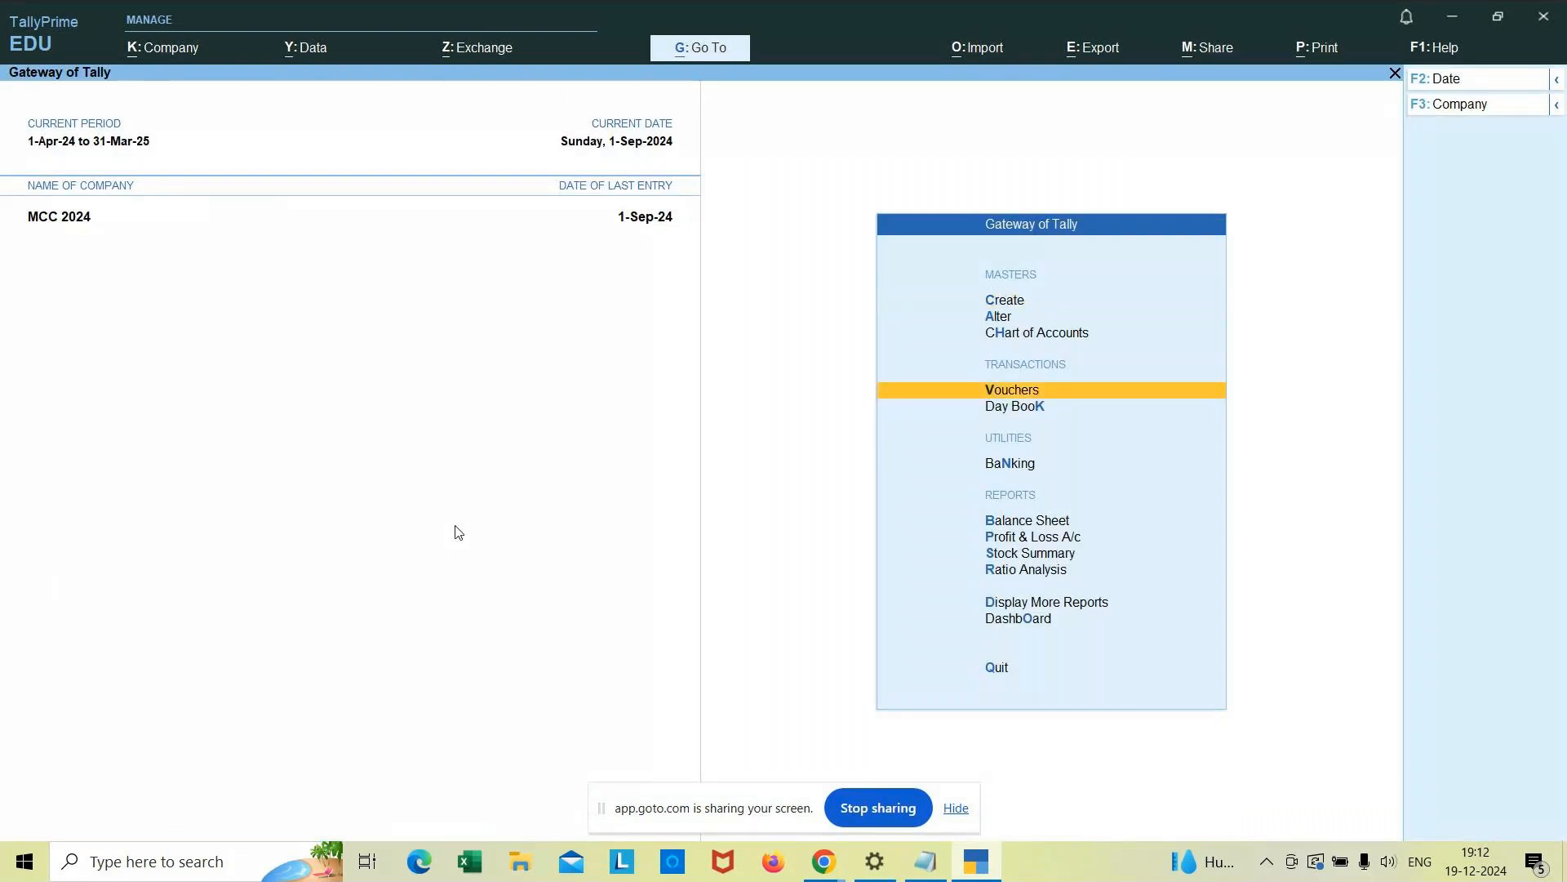
pyautogui.press('Return')
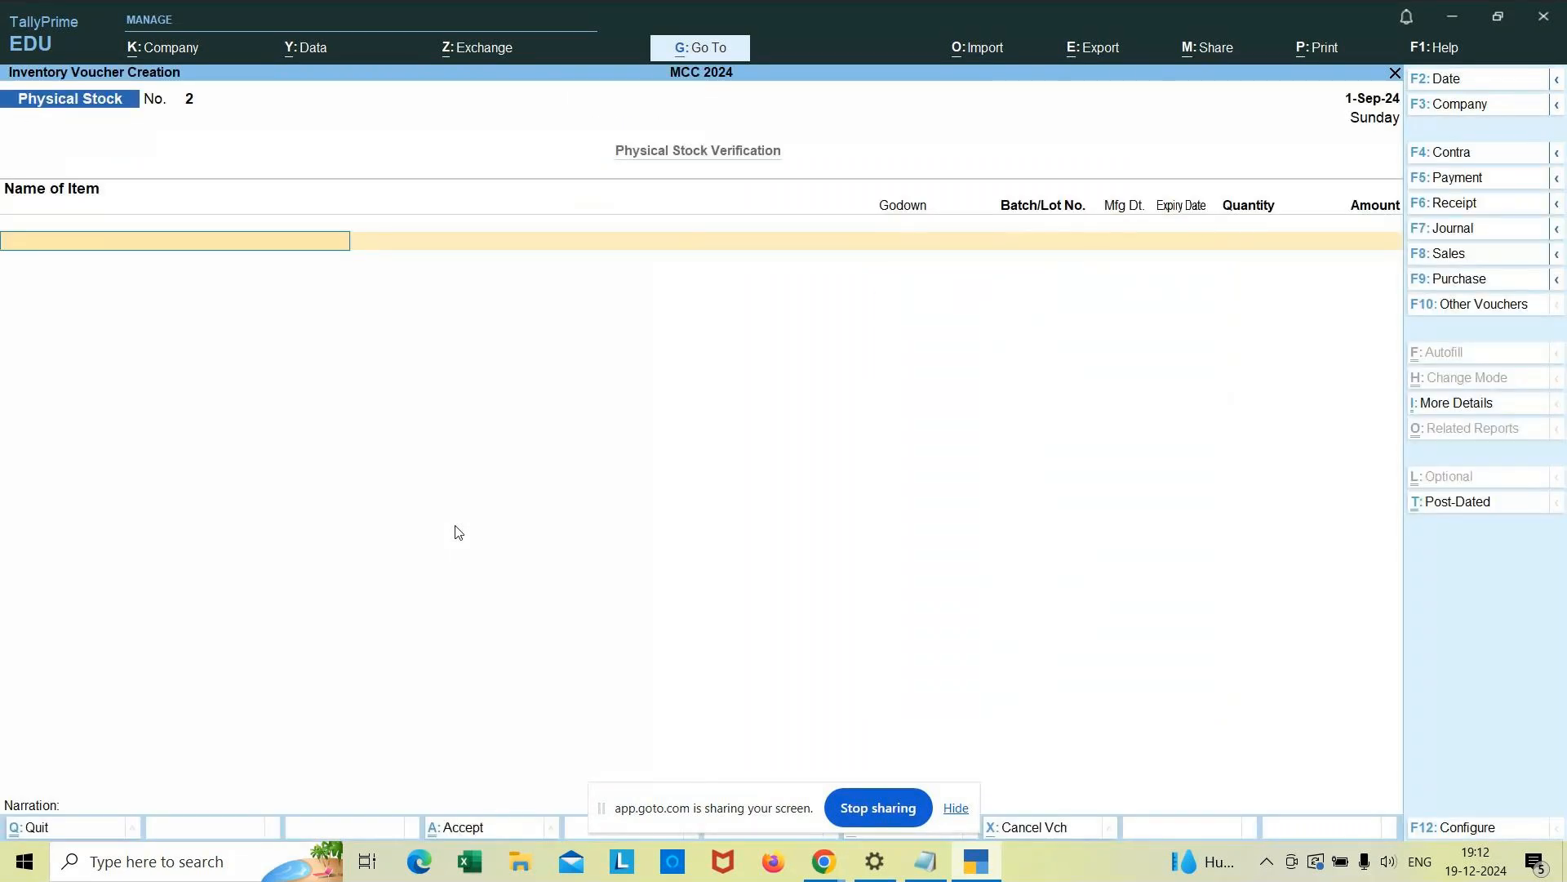
pyautogui.click(1480, 256)
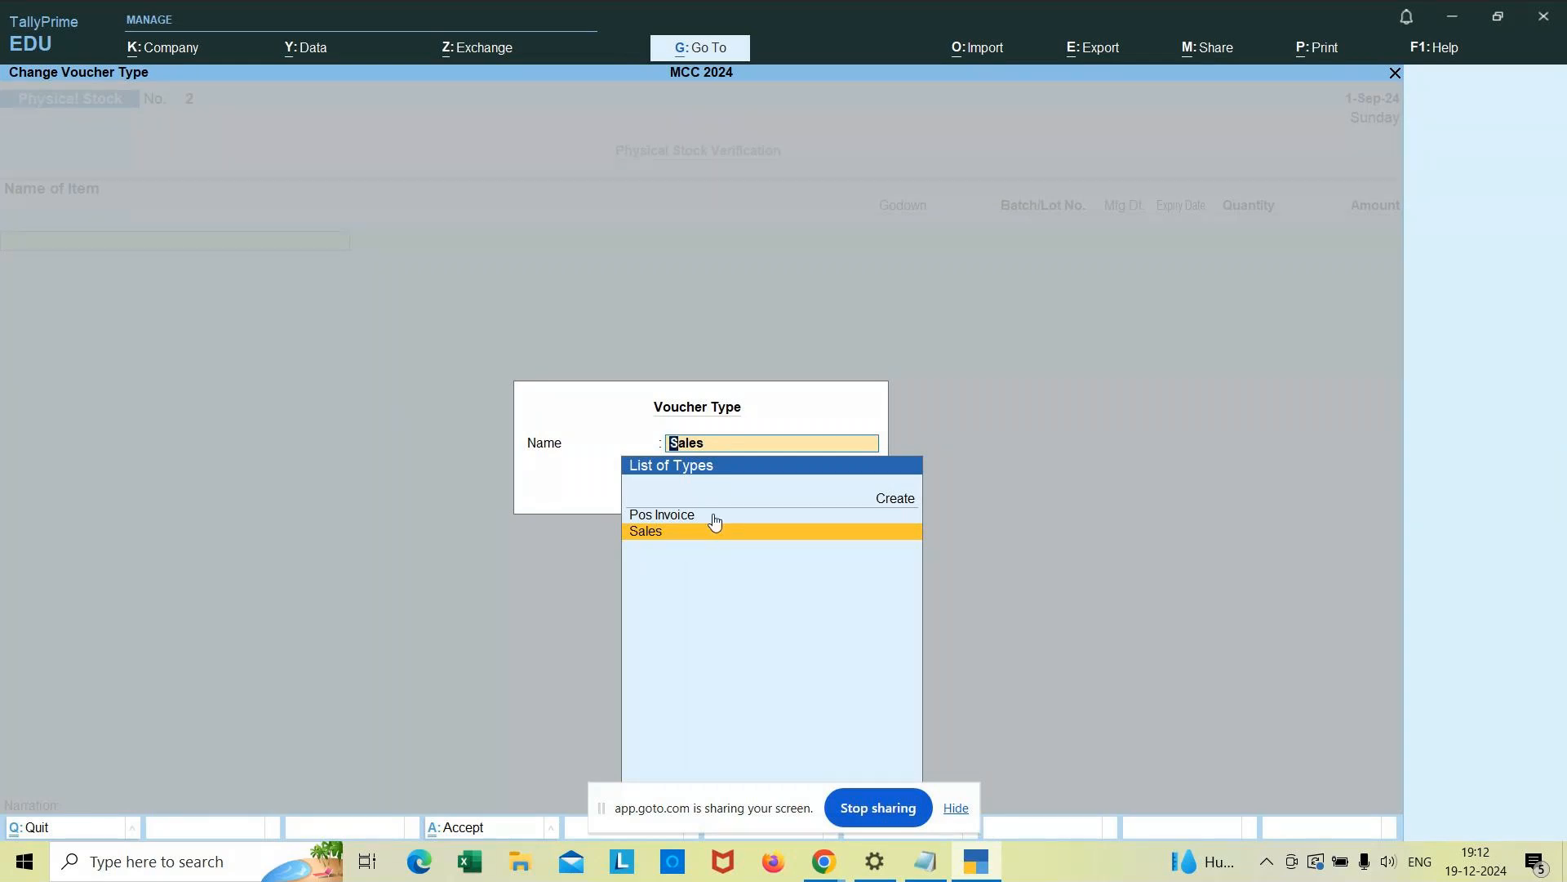
pyautogui.click(665, 518)
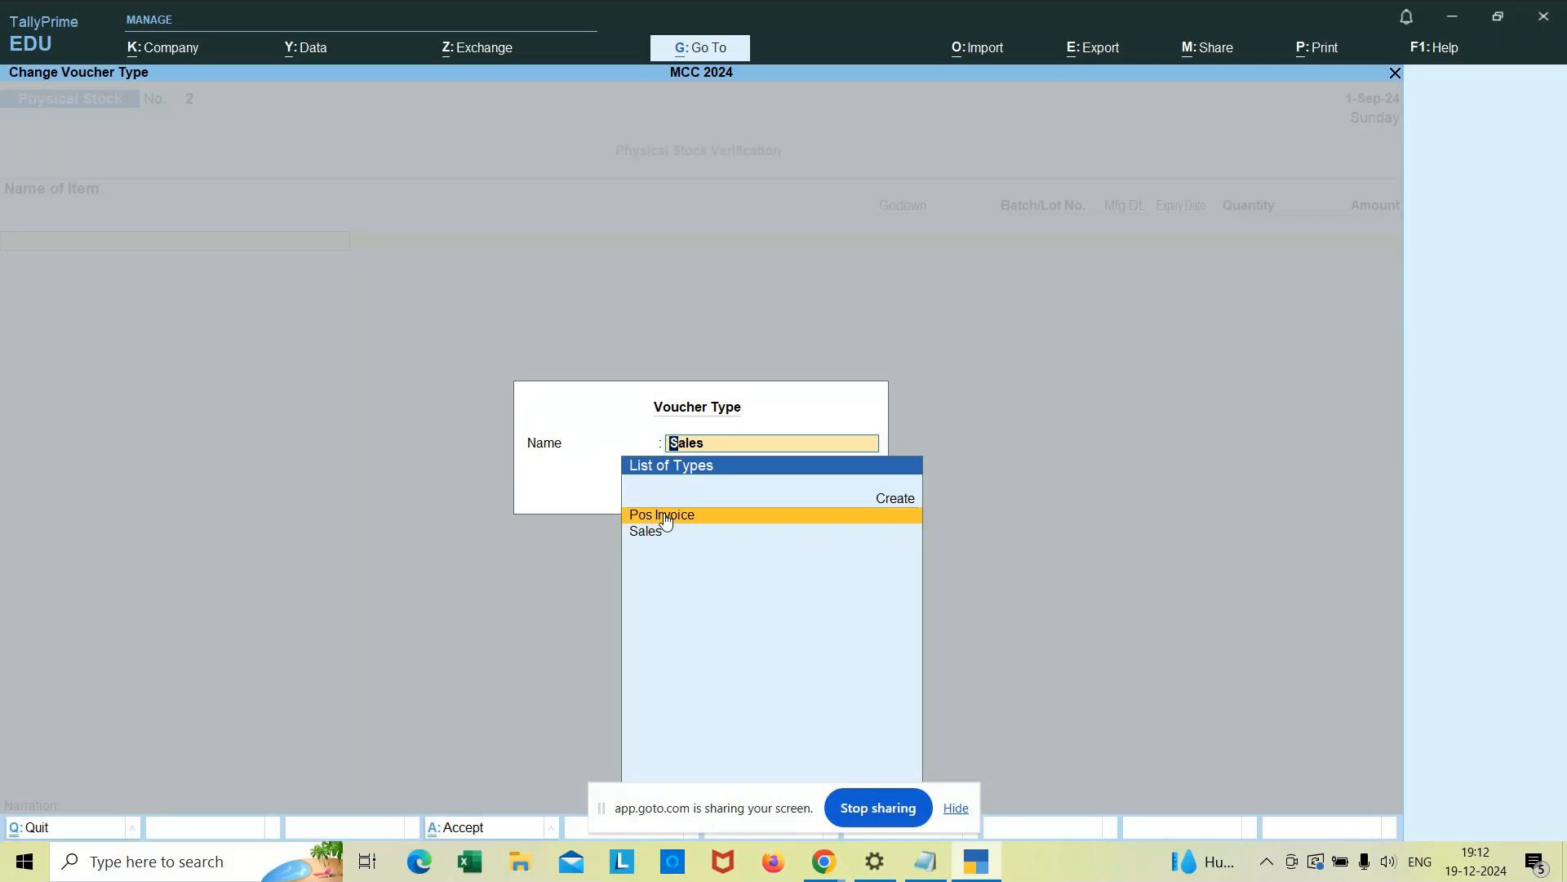
pyautogui.click(666, 517)
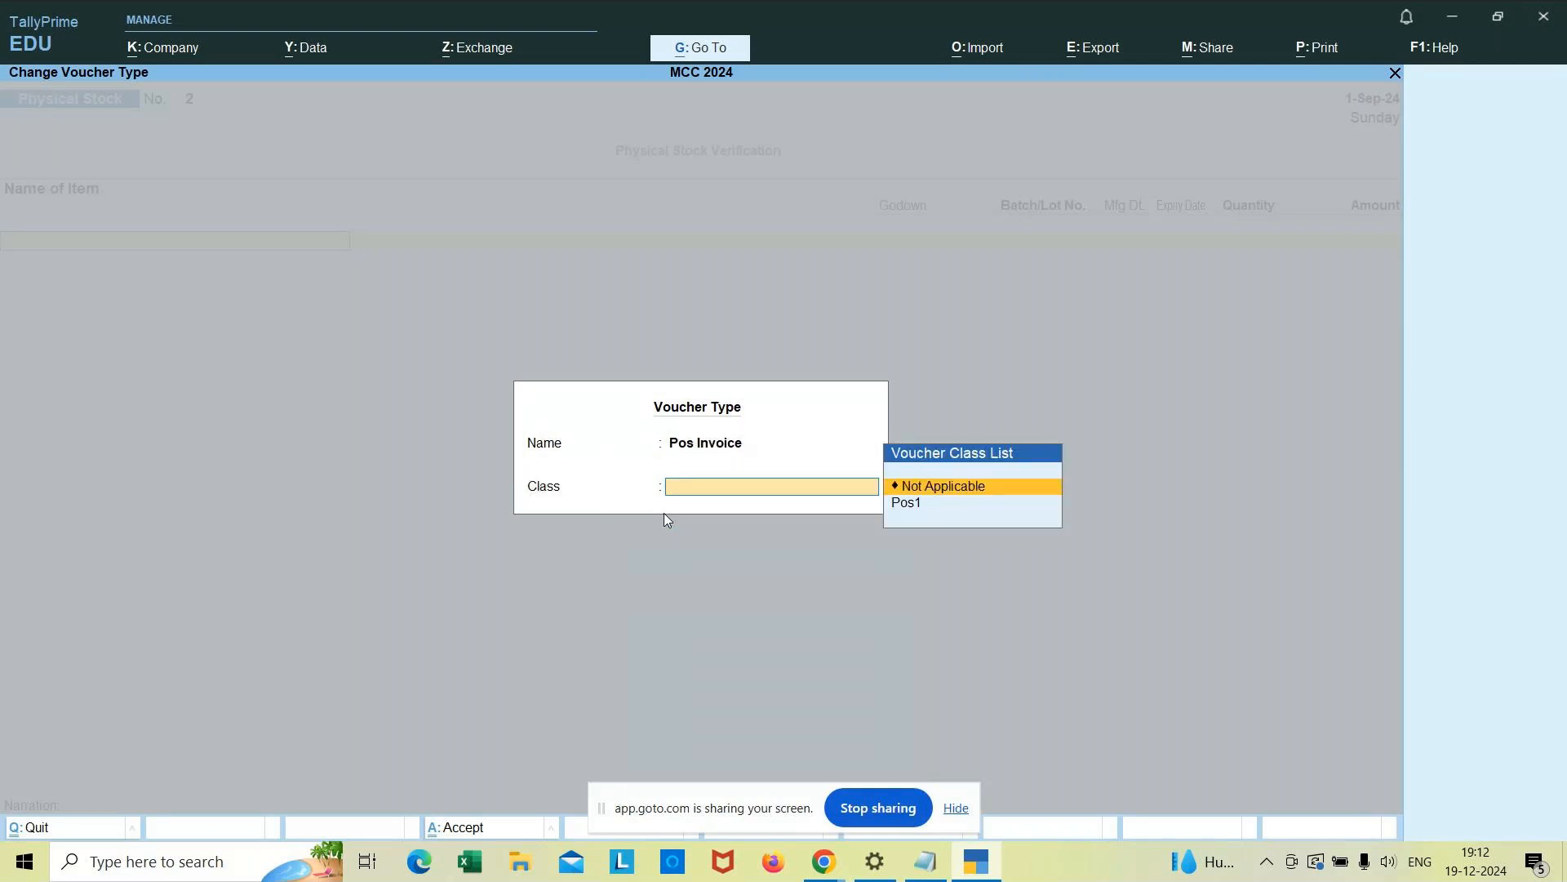
pyautogui.press('Down')
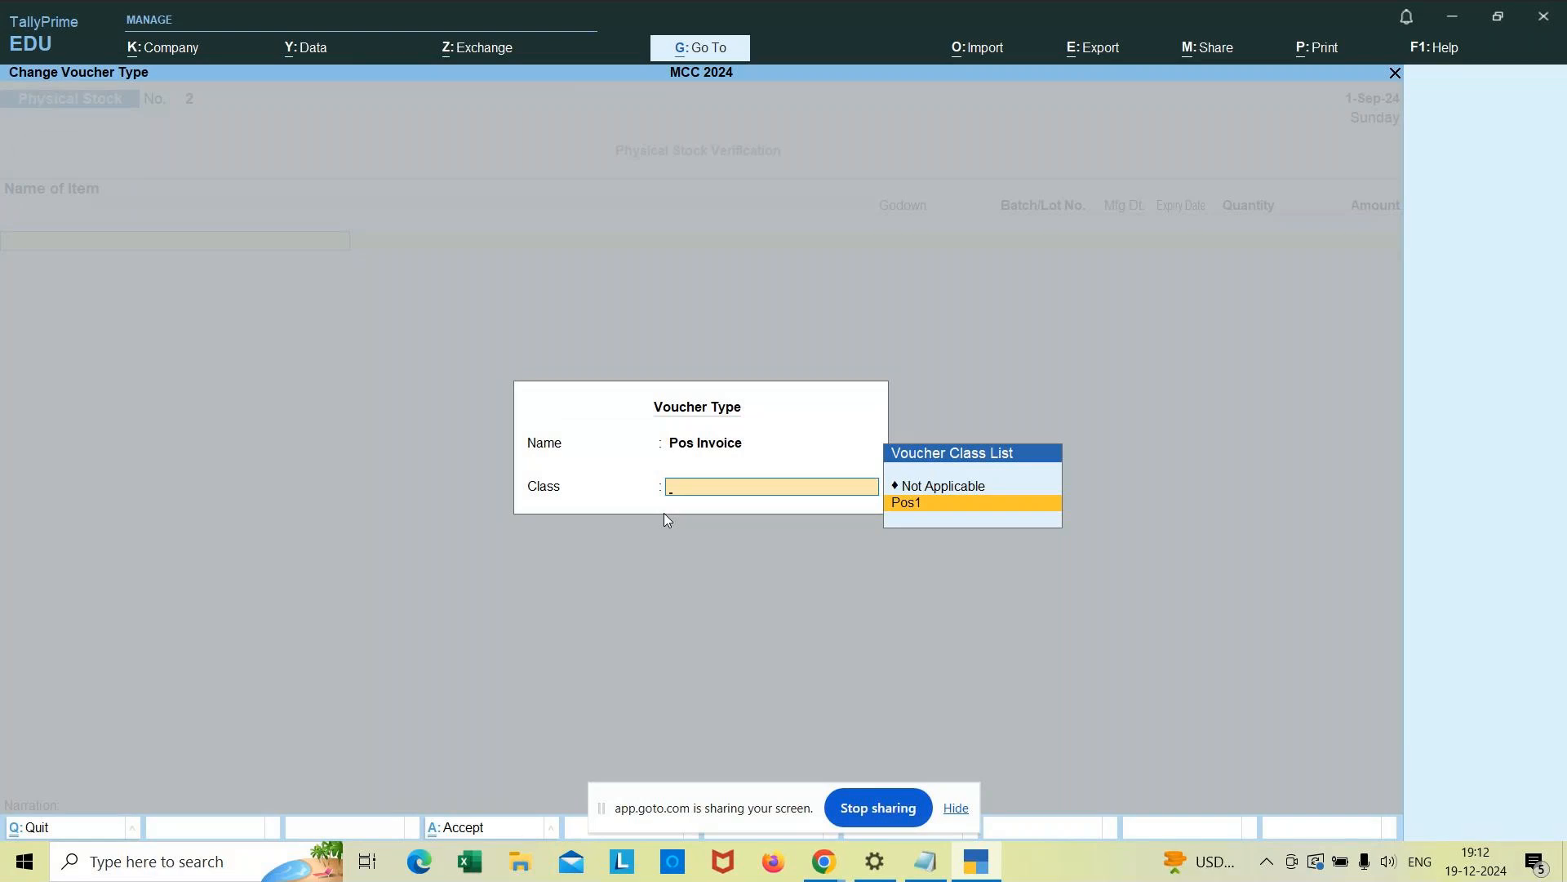
pyautogui.press('Escape')
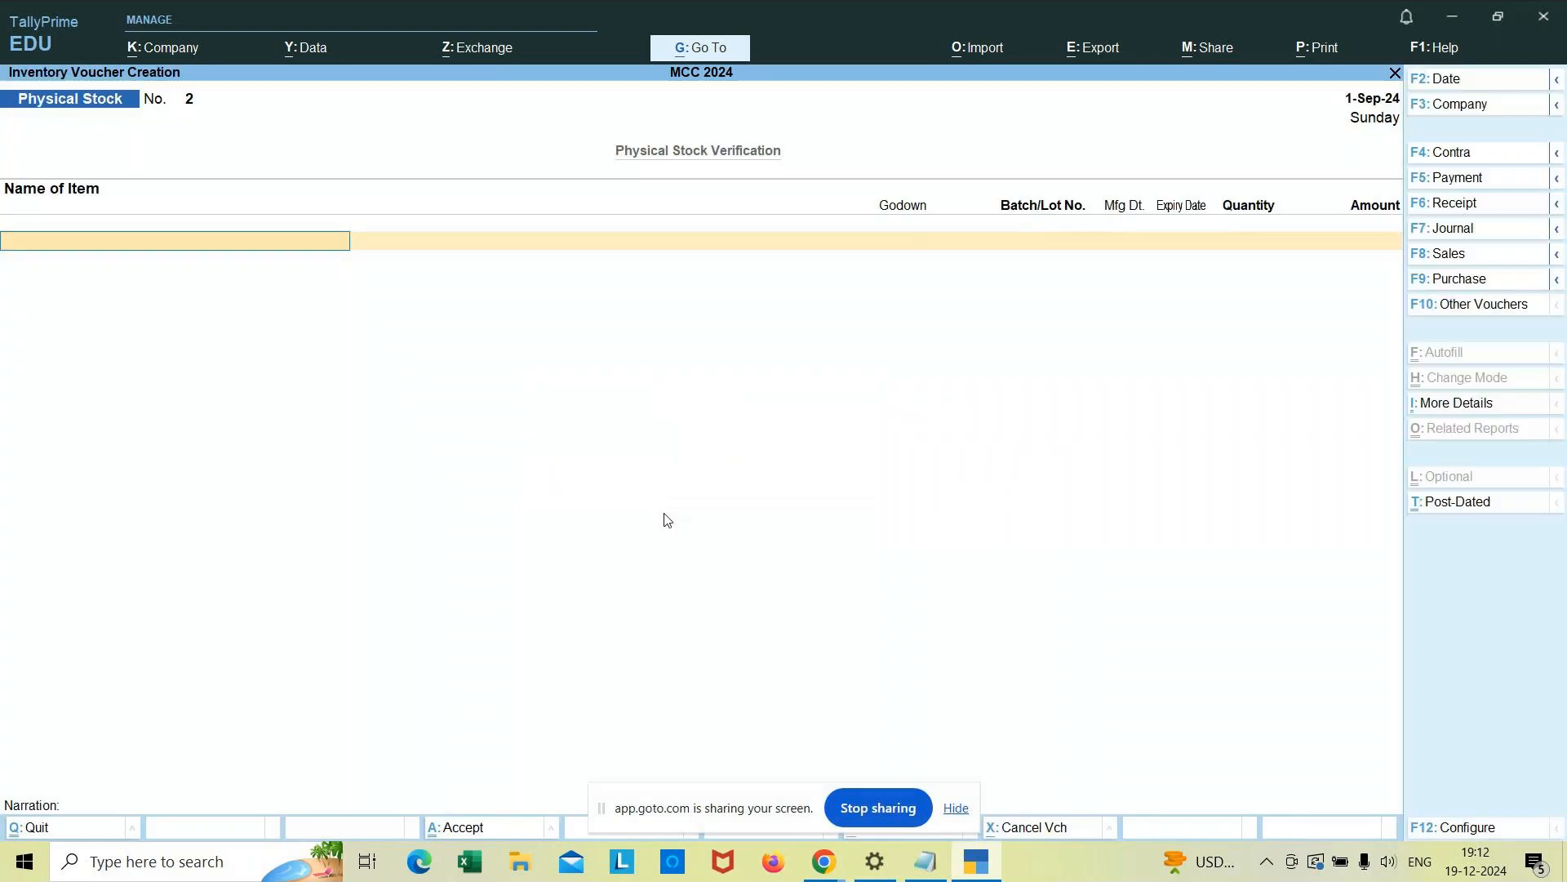
pyautogui.press('Escape')
pyautogui.press('Return')
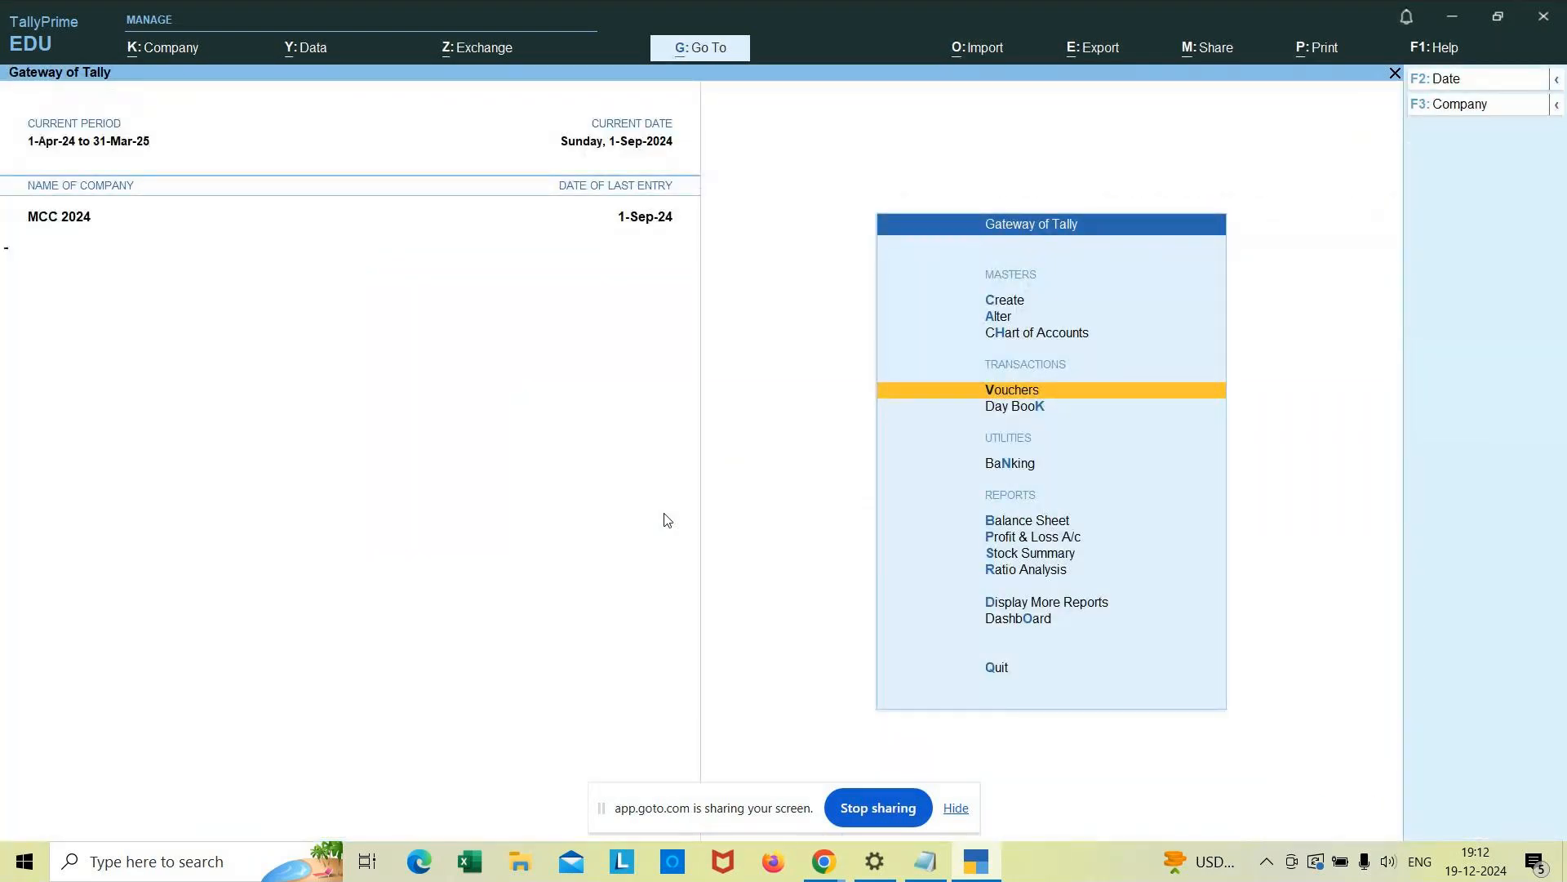
pyautogui.press('Return')
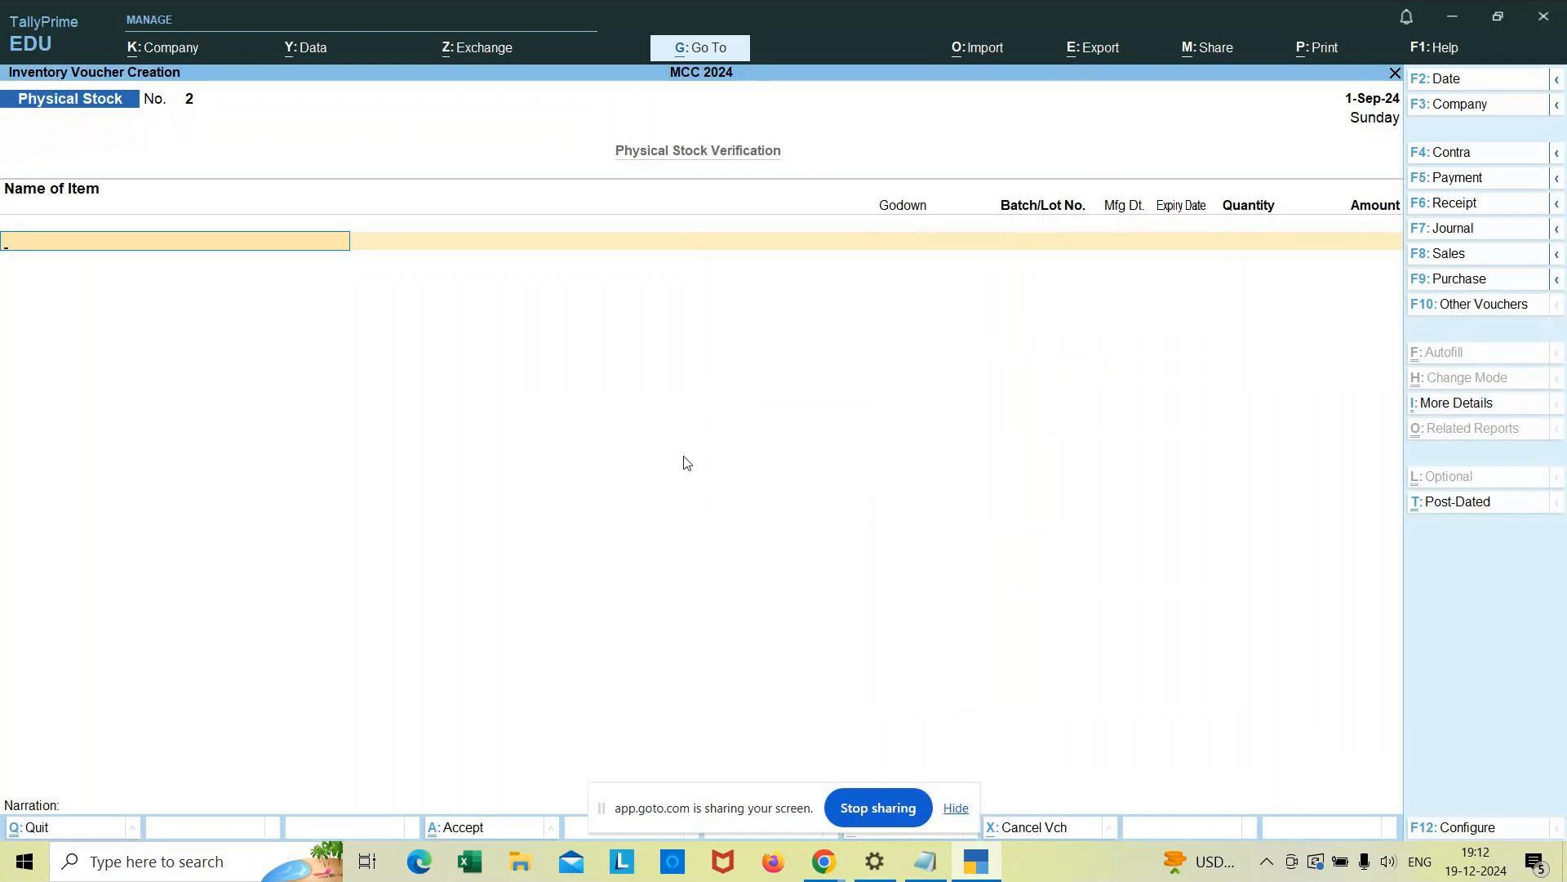
pyautogui.click(1482, 261)
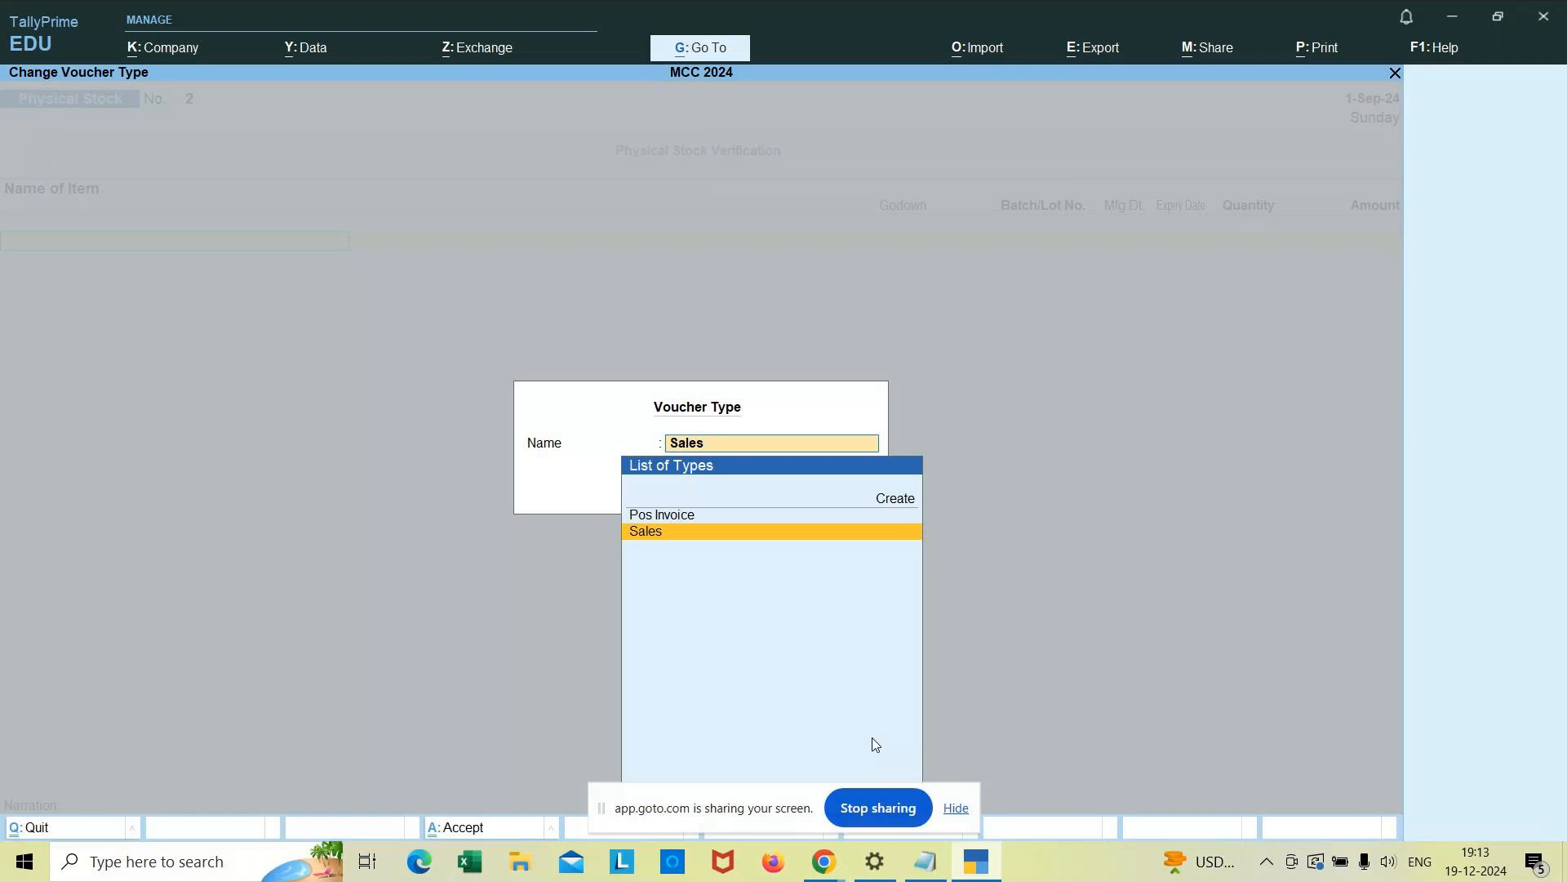
pyautogui.press('BackSpace')
pyautogui.press('Escape')
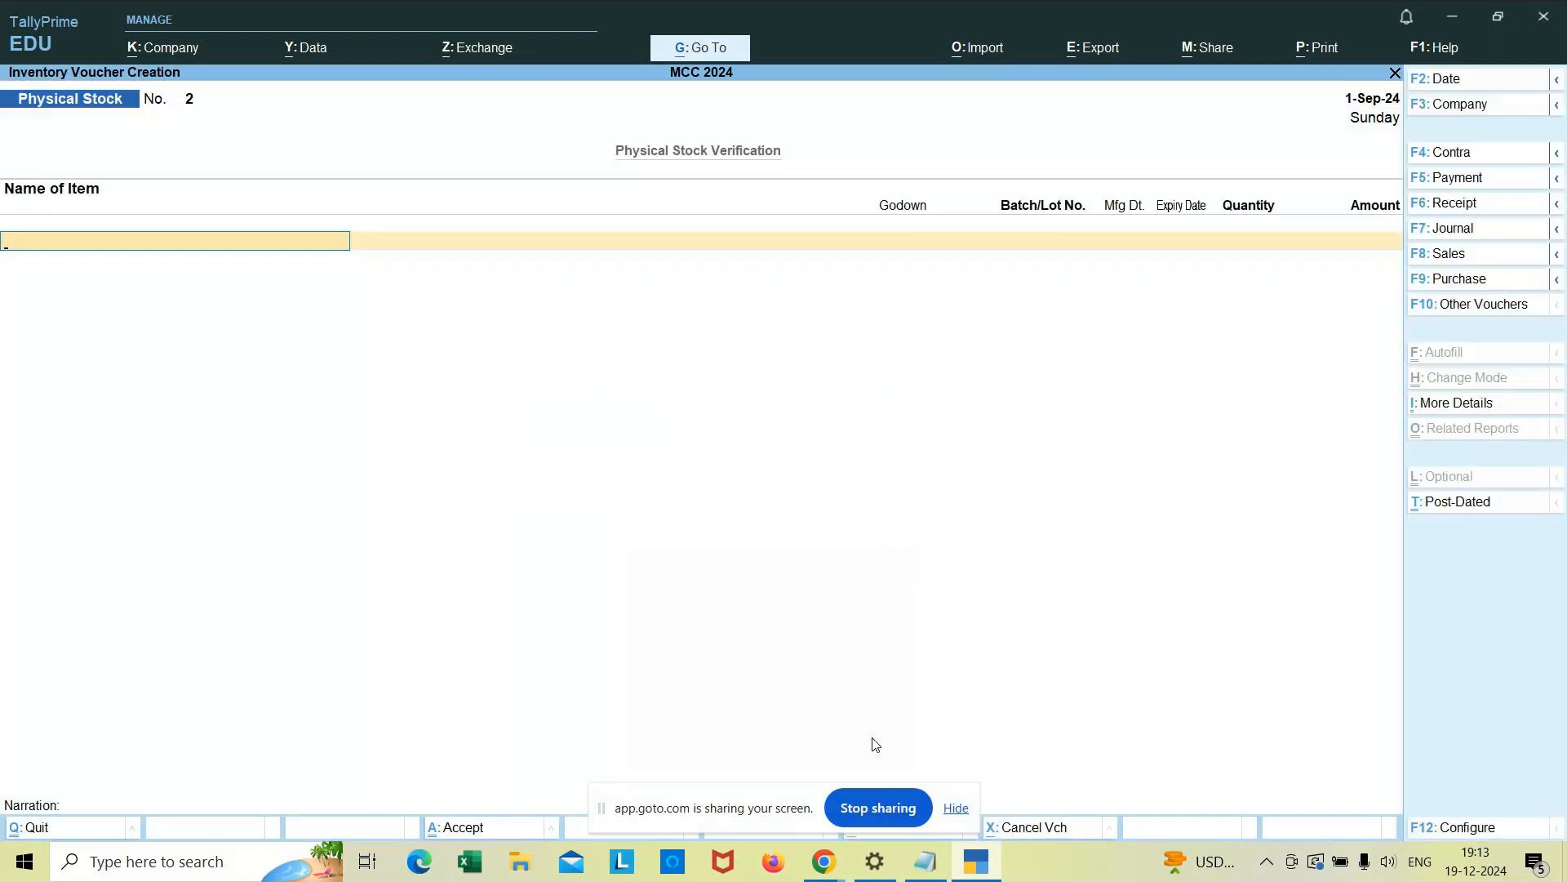
pyautogui.press('Escape')
pyautogui.press('Return')
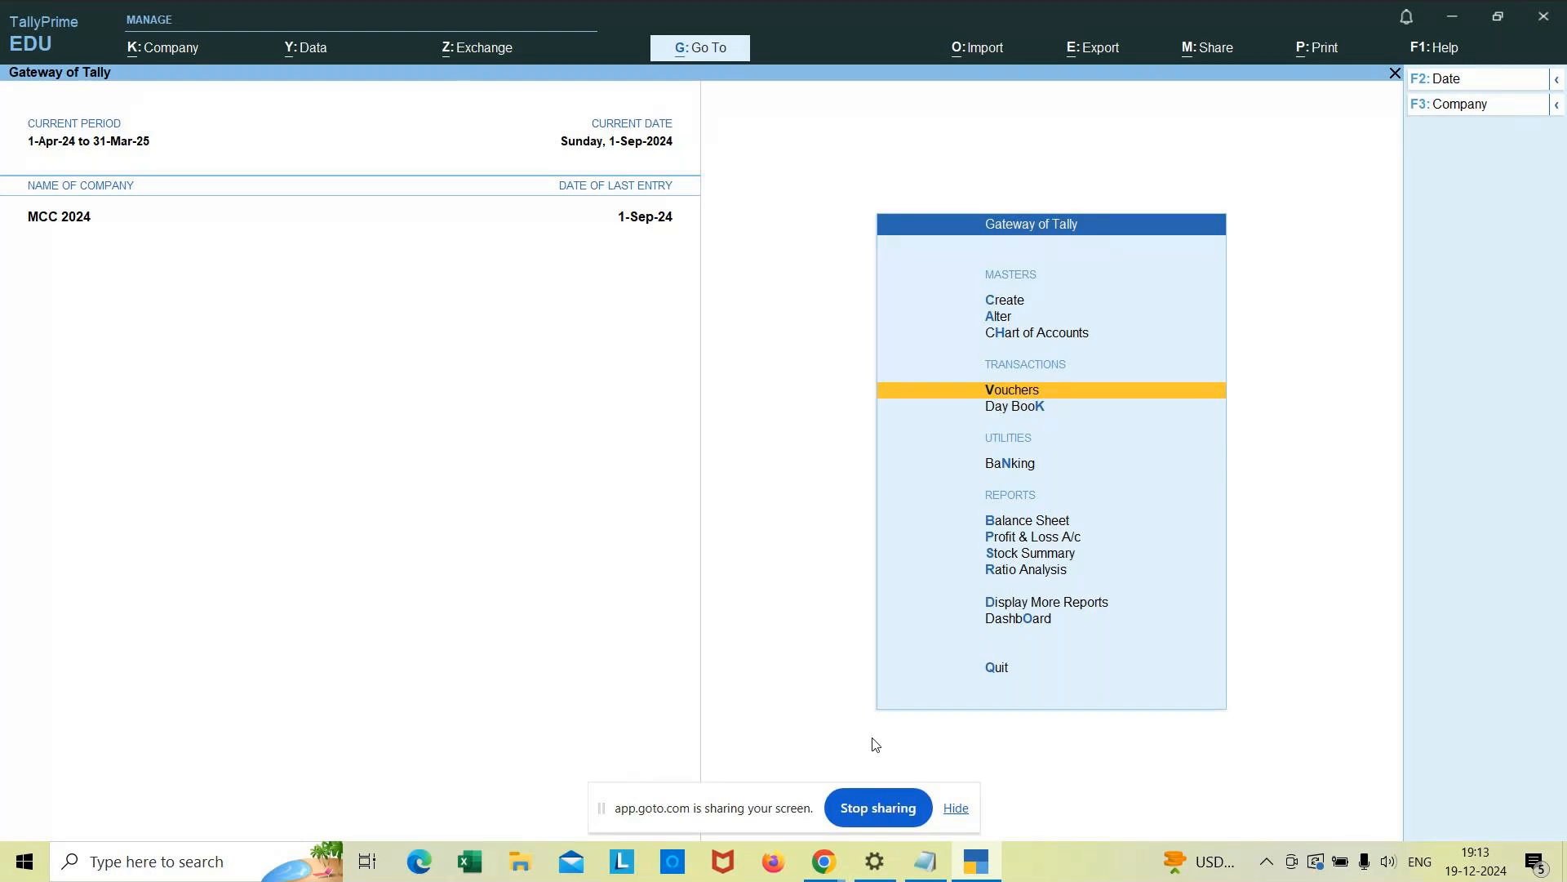
# Step: Open the Pos Invoice voucher type for alteration and examine the ledger settings of its Pos1 class
pyautogui.click(1000, 317)
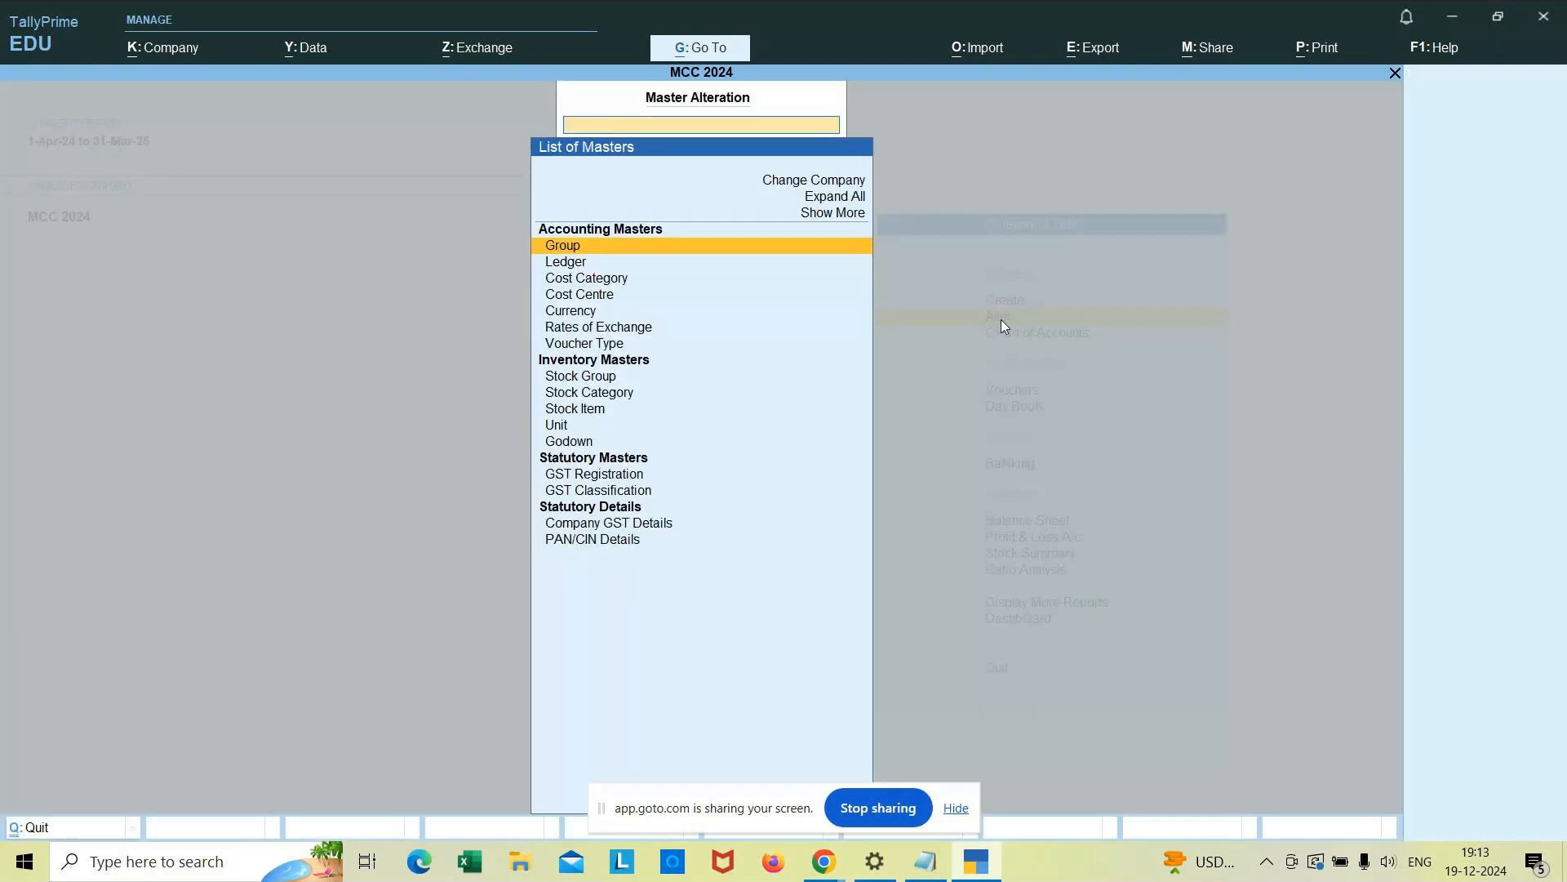
pyautogui.write('v')
pyautogui.press('Return')
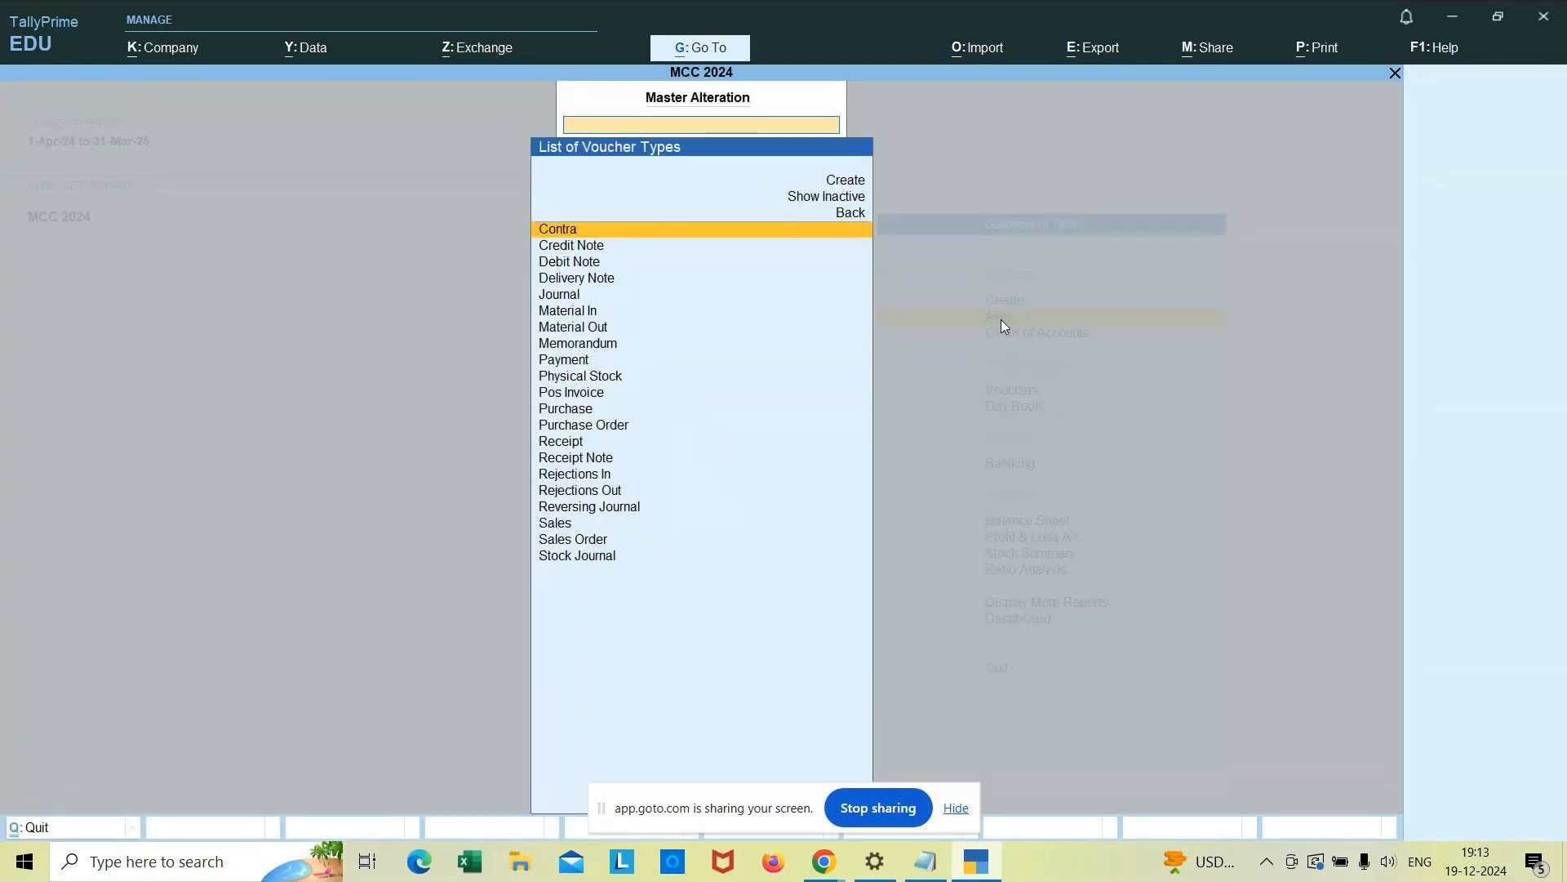
pyautogui.press('Down')
pyautogui.press('Down')
pyautogui.press('Down')
pyautogui.press('Down')
pyautogui.press('Down')
pyautogui.press('Down')
pyautogui.press('Down')
pyautogui.press('Down')
pyautogui.press('Down')
pyautogui.press('Down')
pyautogui.press('Down')
pyautogui.press('Down')
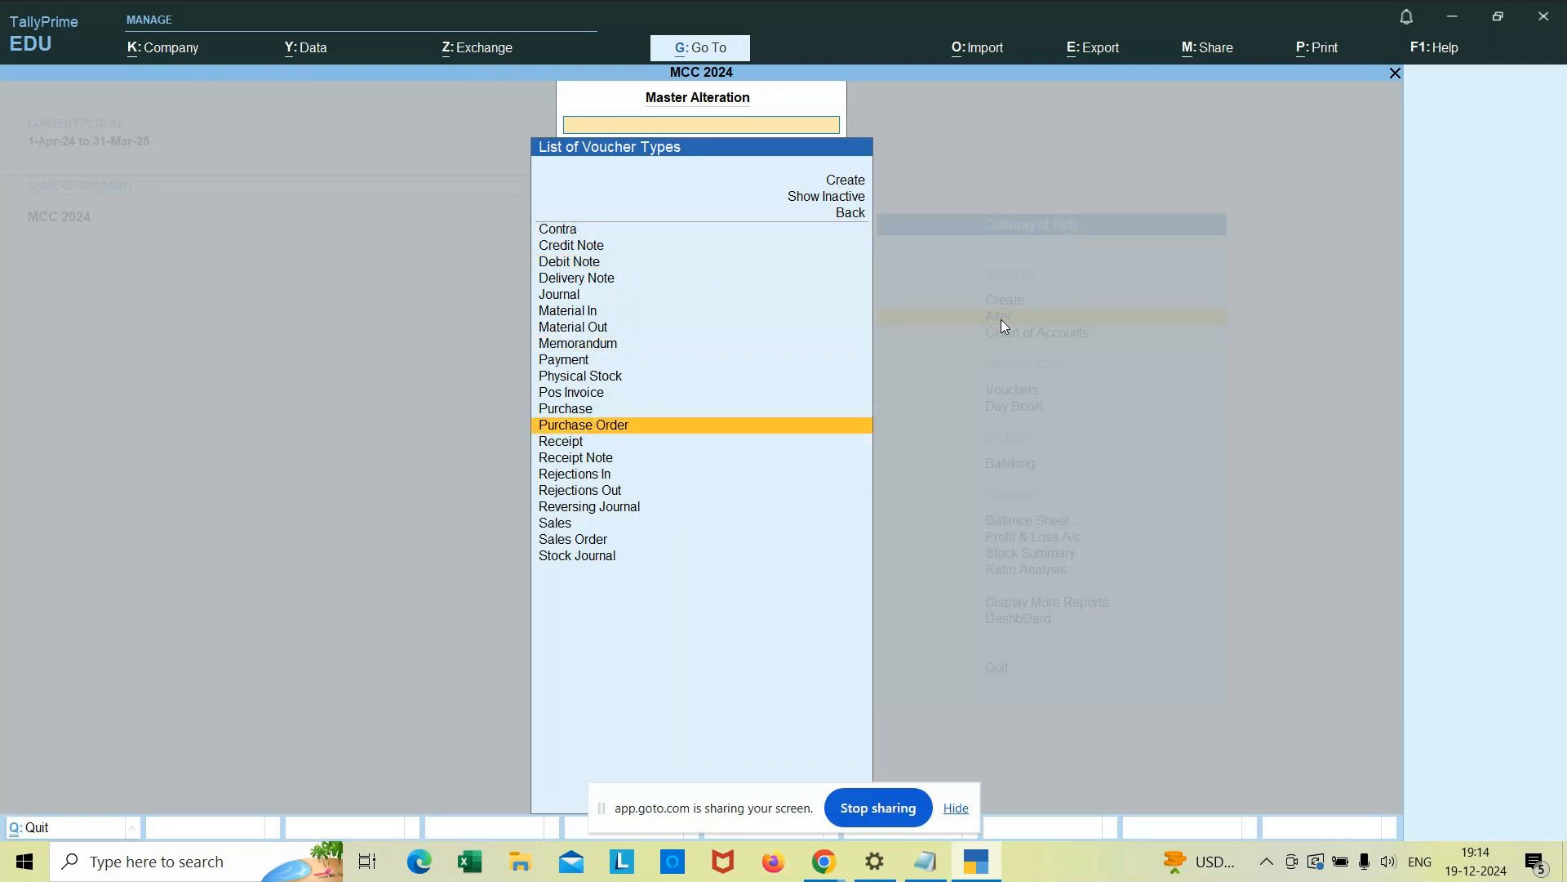
pyautogui.press('Up')
pyautogui.press('Up')
pyautogui.press('Up')
pyautogui.press('Down')
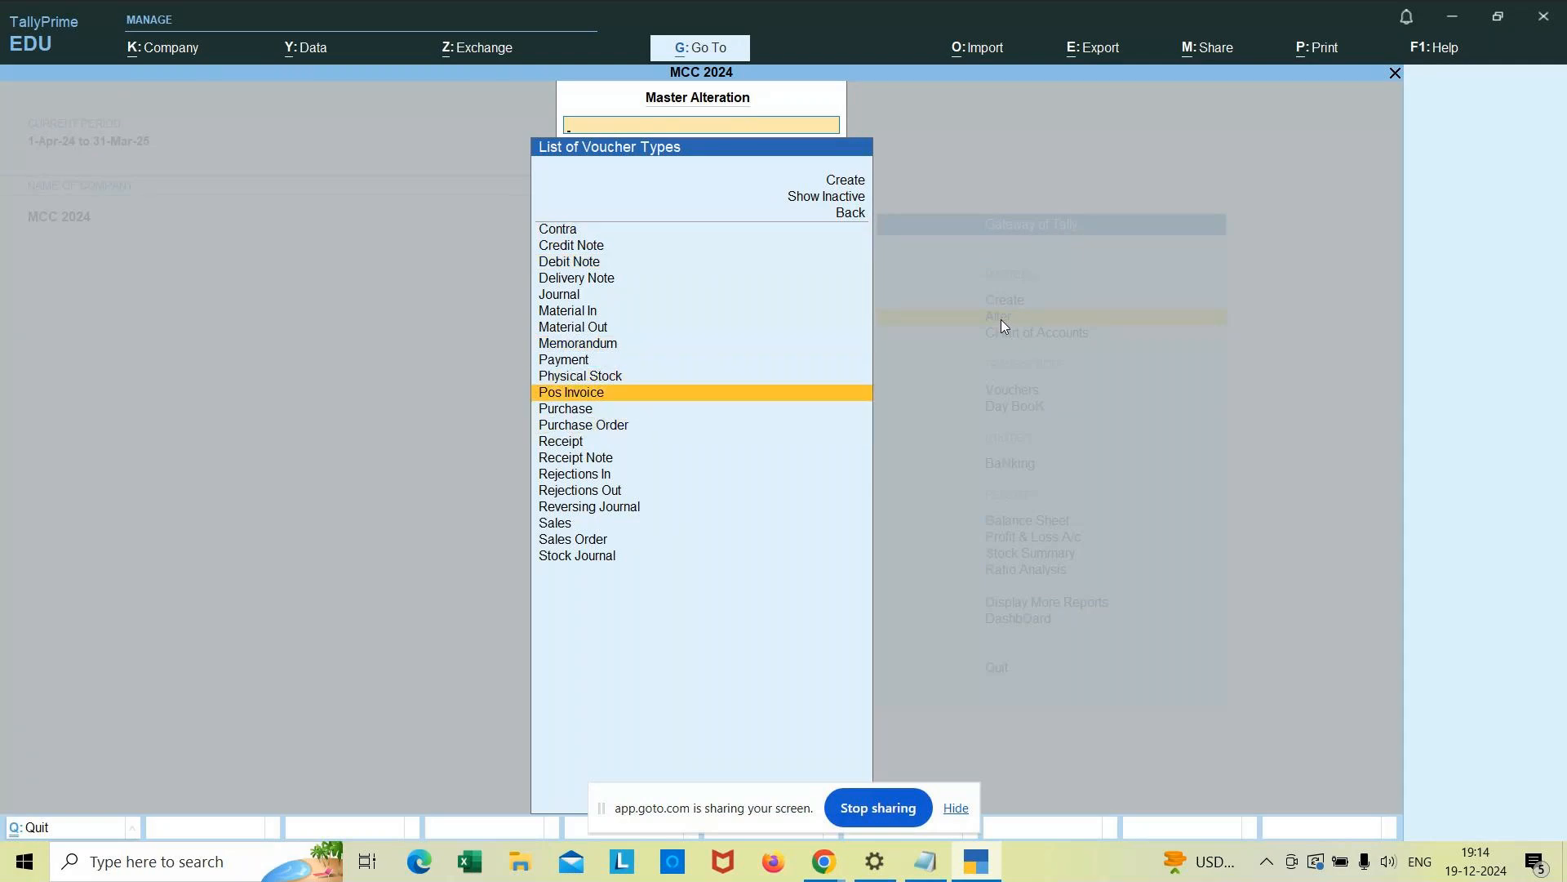
pyautogui.press('Return')
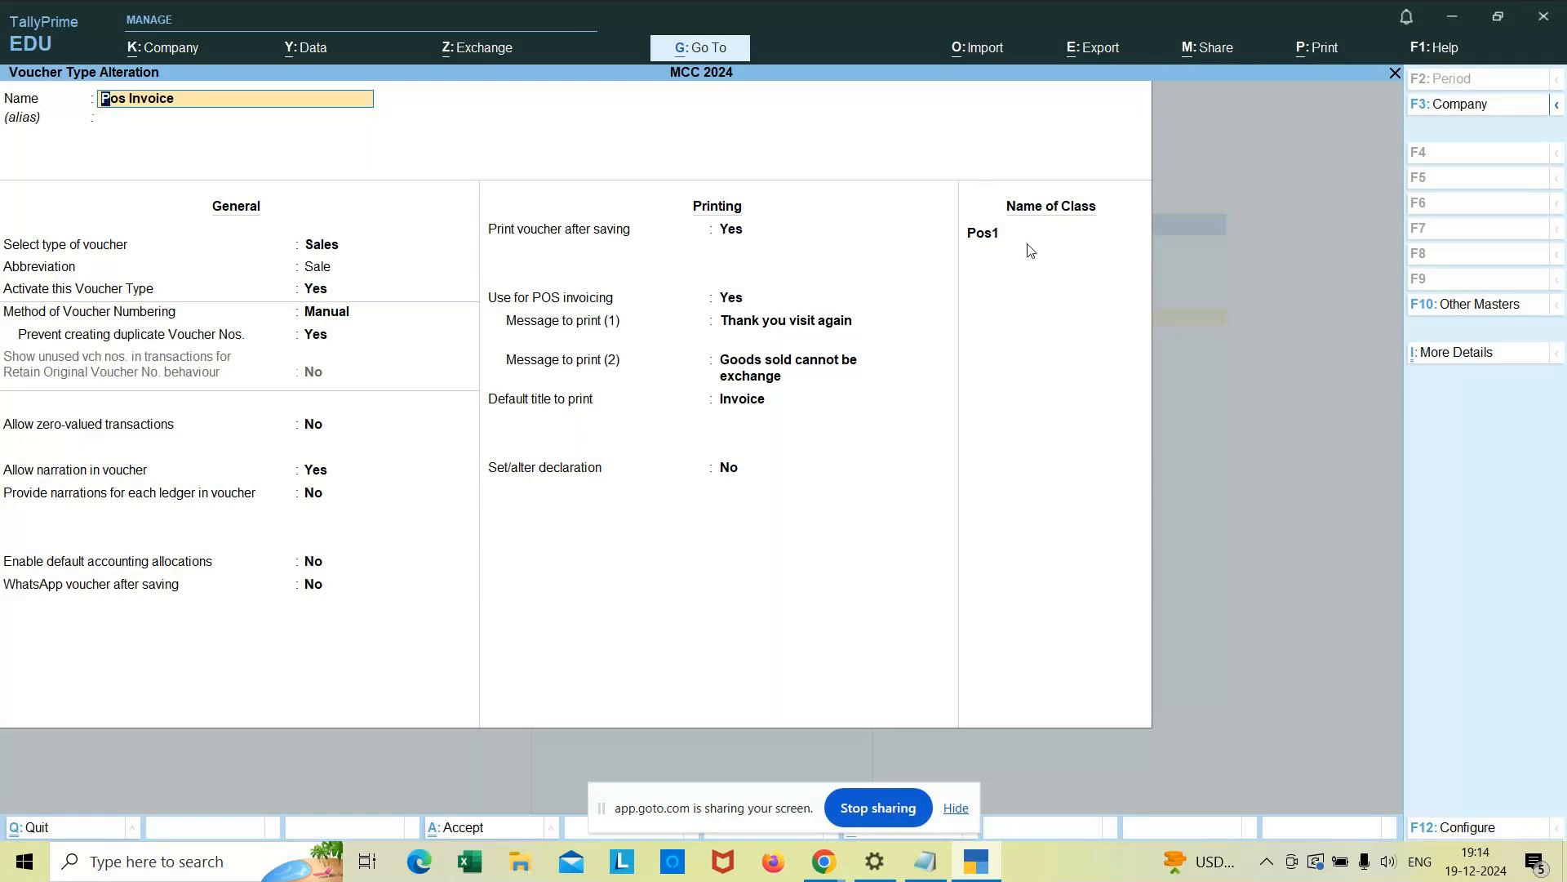
pyautogui.click(985, 237)
pyautogui.press('Return')
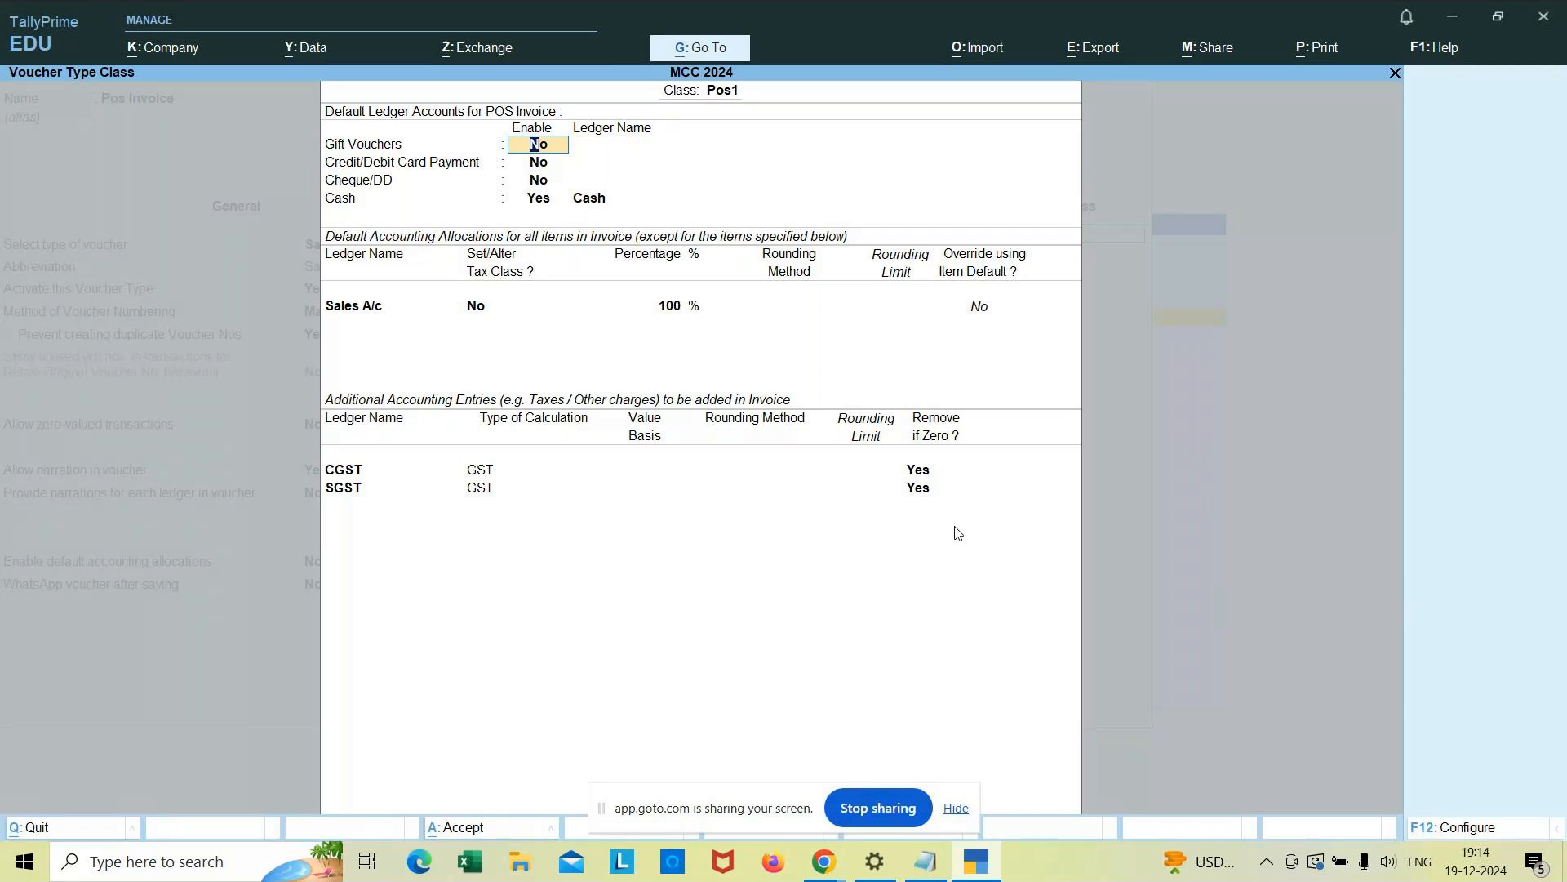
# Step: Accept the Pos1 class and the Pos Invoice voucher type alteration, and return to the Gateway of Tally
pyautogui.hotkey('ctrl', 'a')
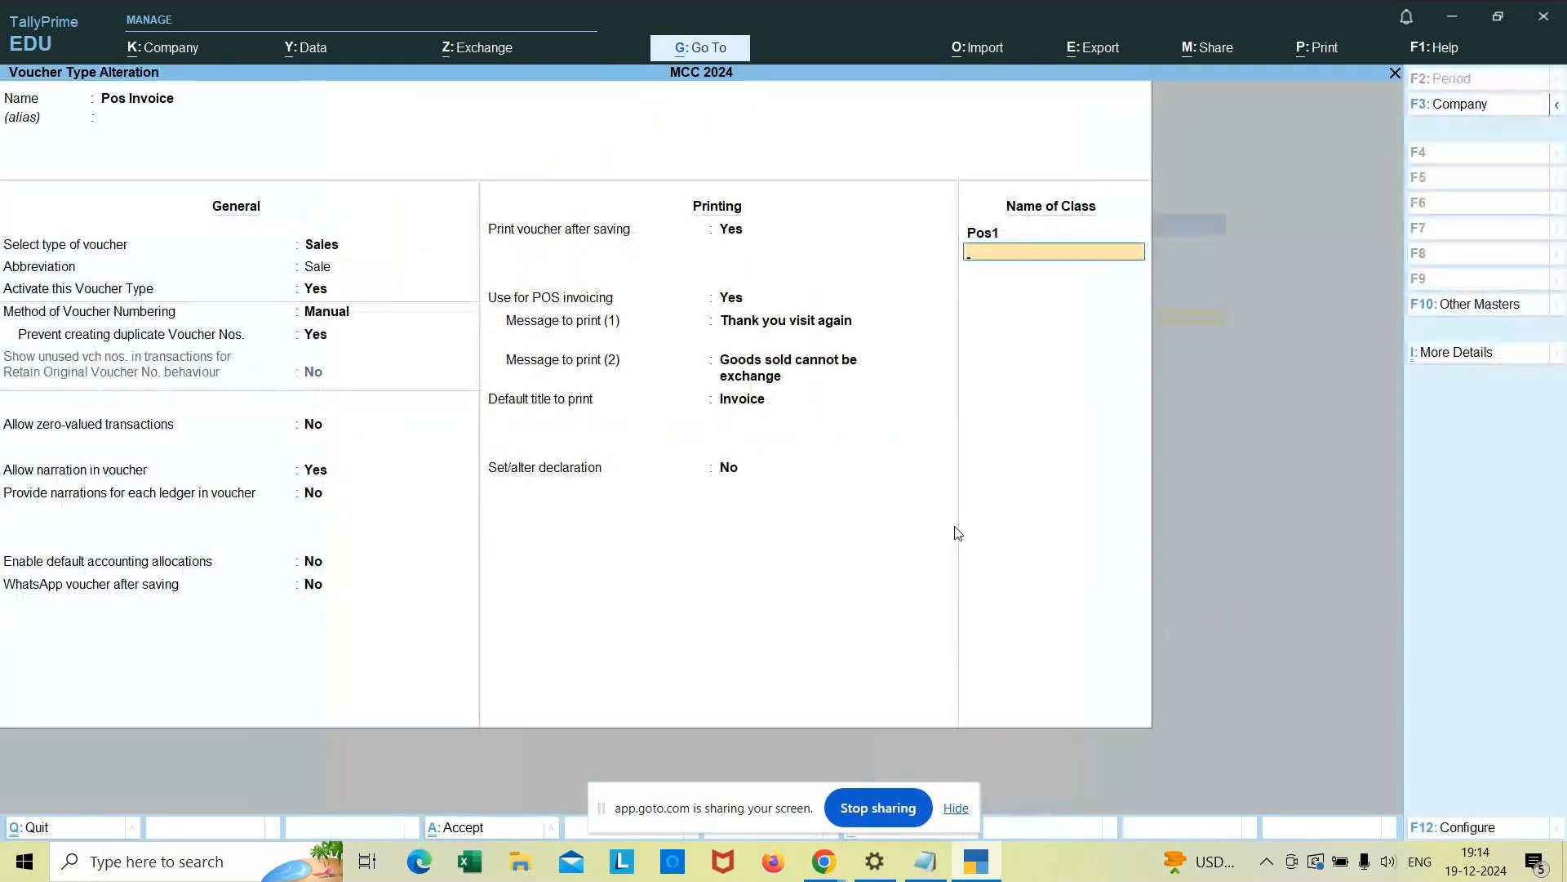
pyautogui.press('ctrl')
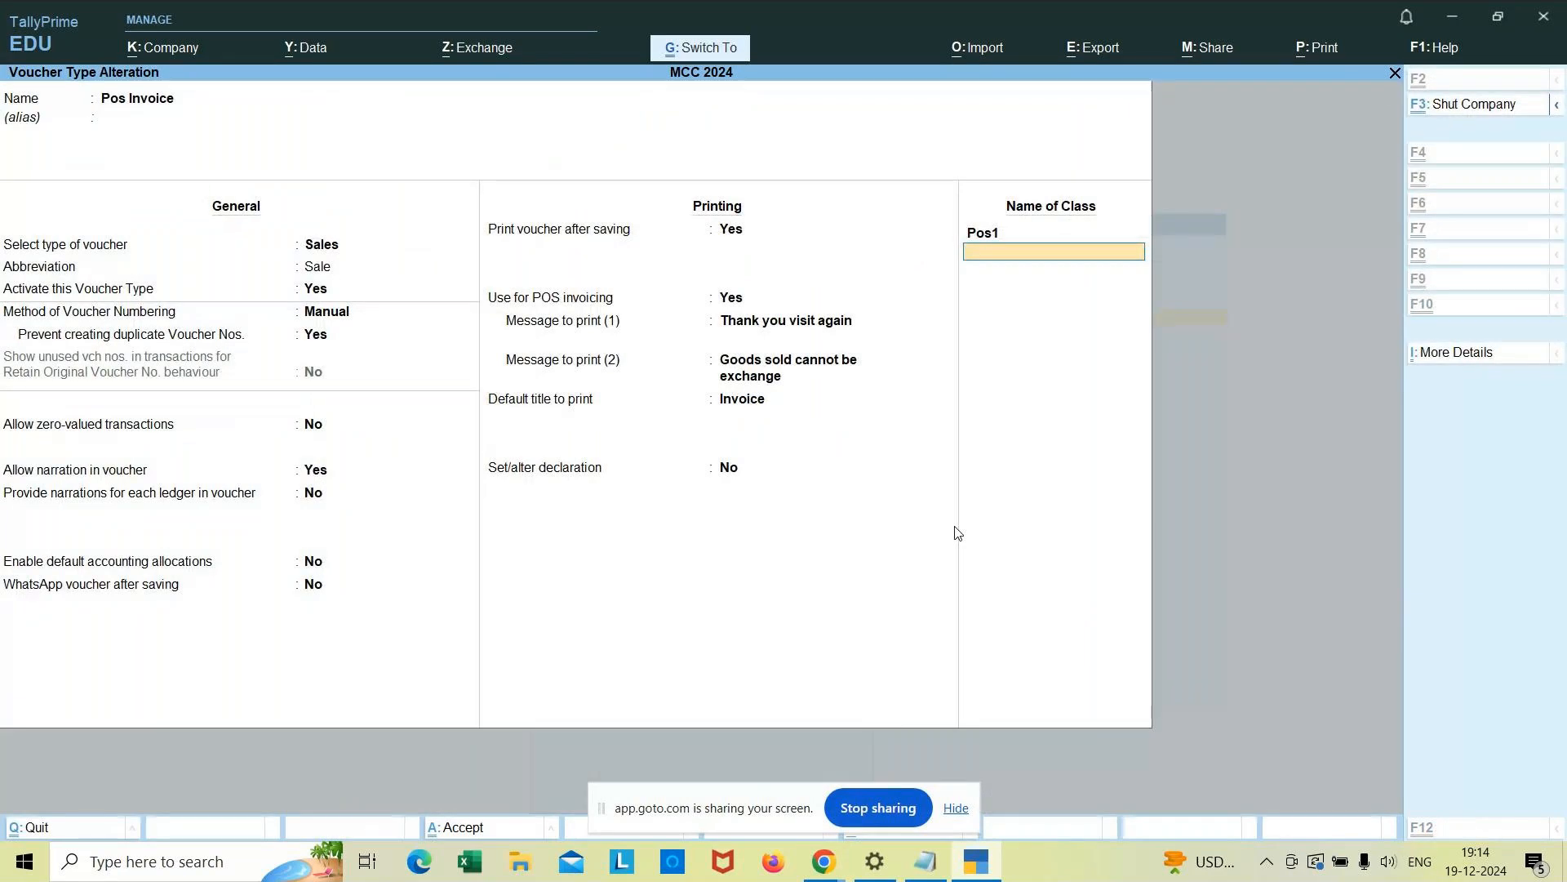
pyautogui.hotkey('ctrl', 'a')
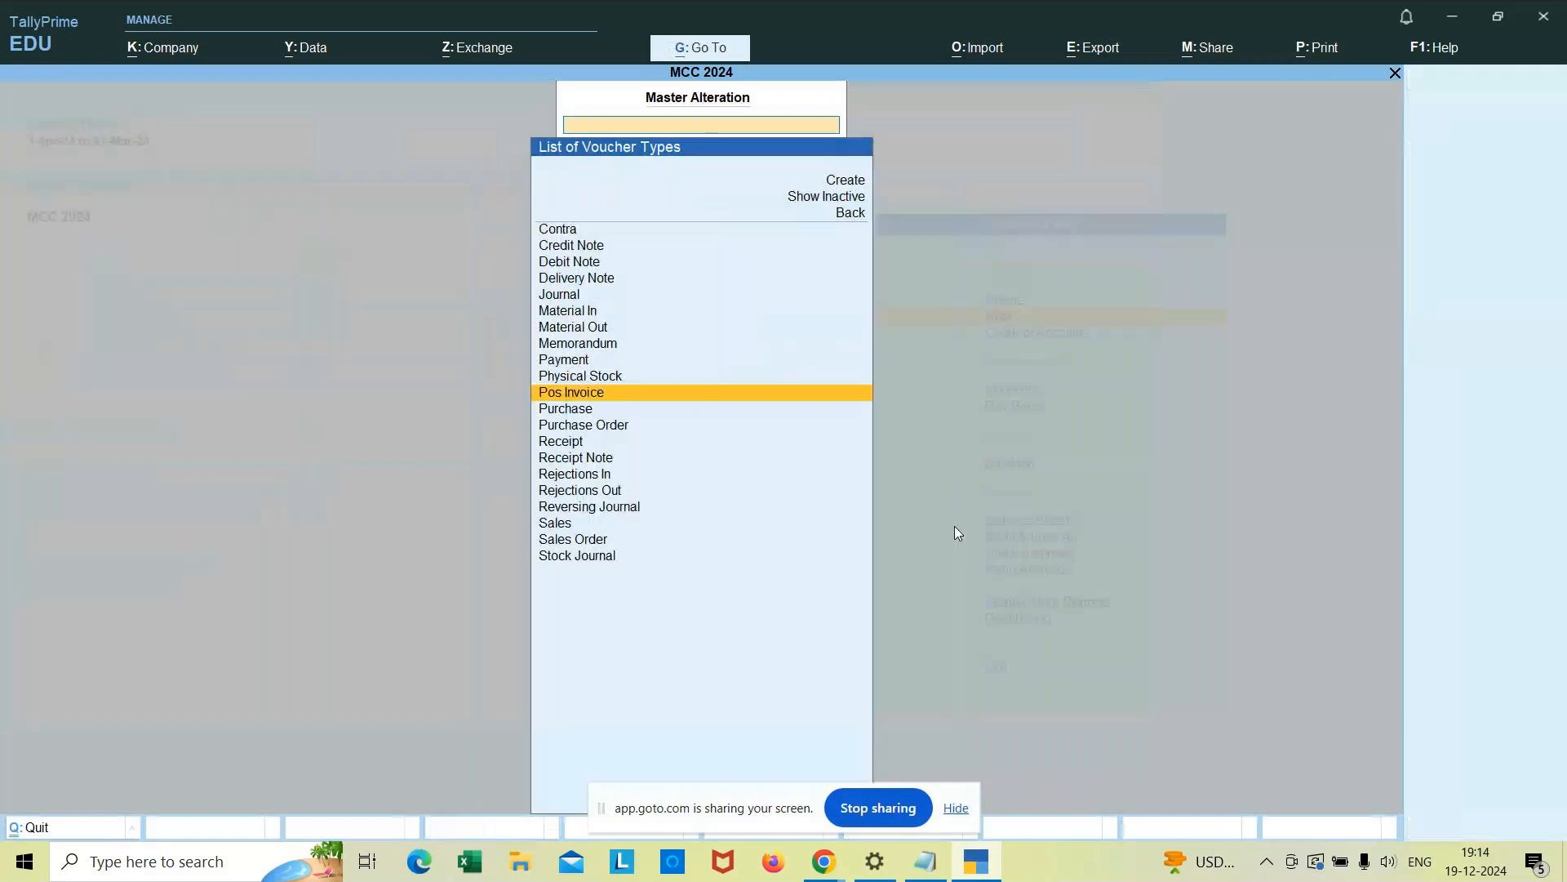
pyautogui.press('Escape')
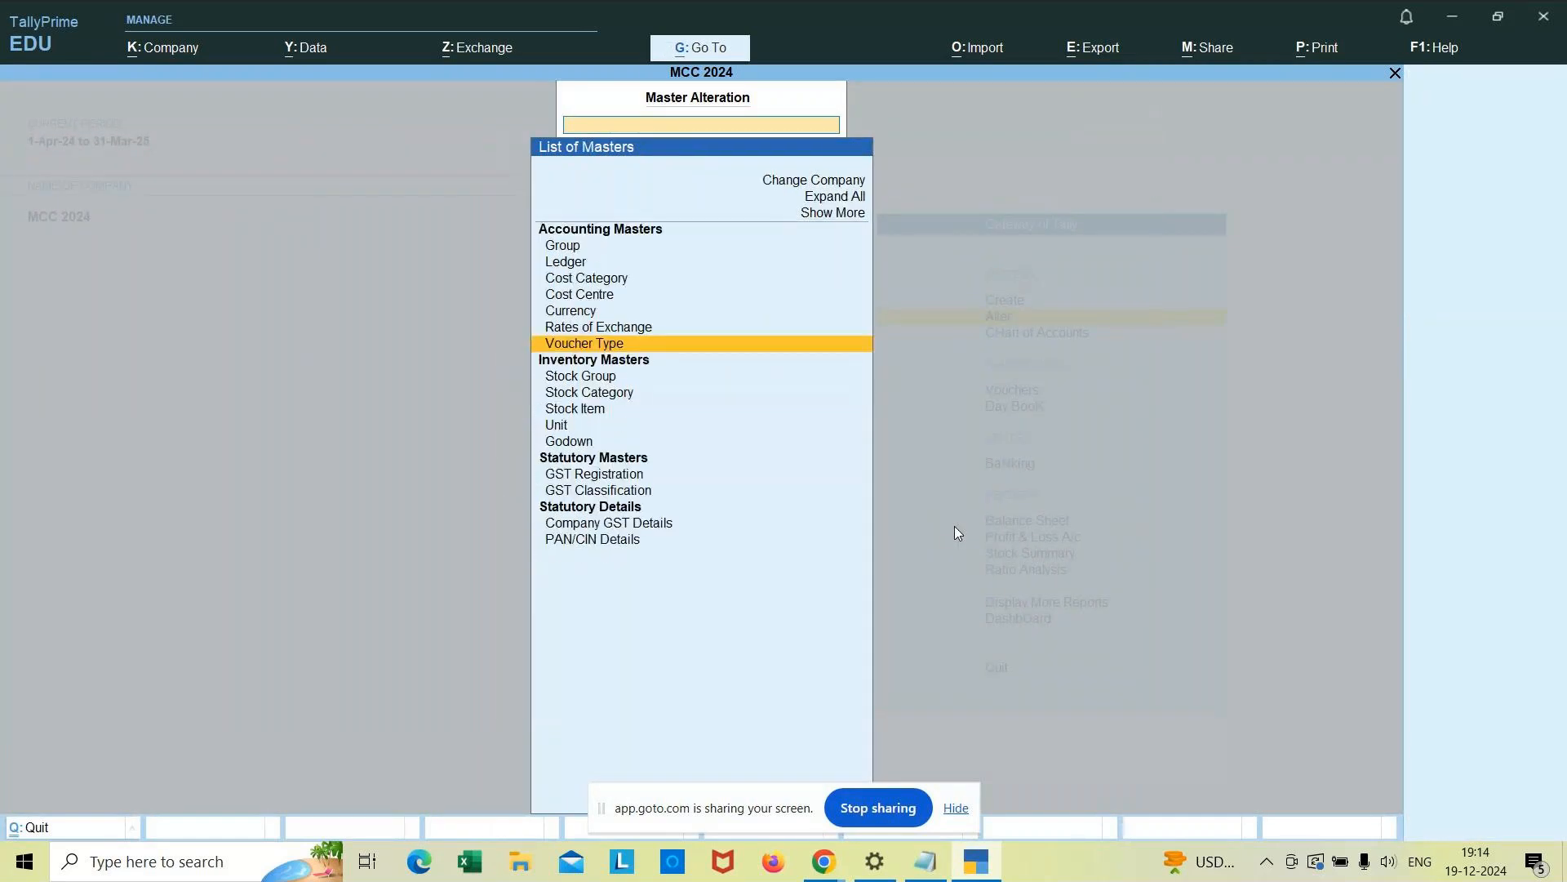
pyautogui.press('Escape')
# Step: Start a new Pos Invoice voucher using the voucher class Pos1
pyautogui.press('Down')
pyautogui.press('Down')
pyautogui.press('Down')
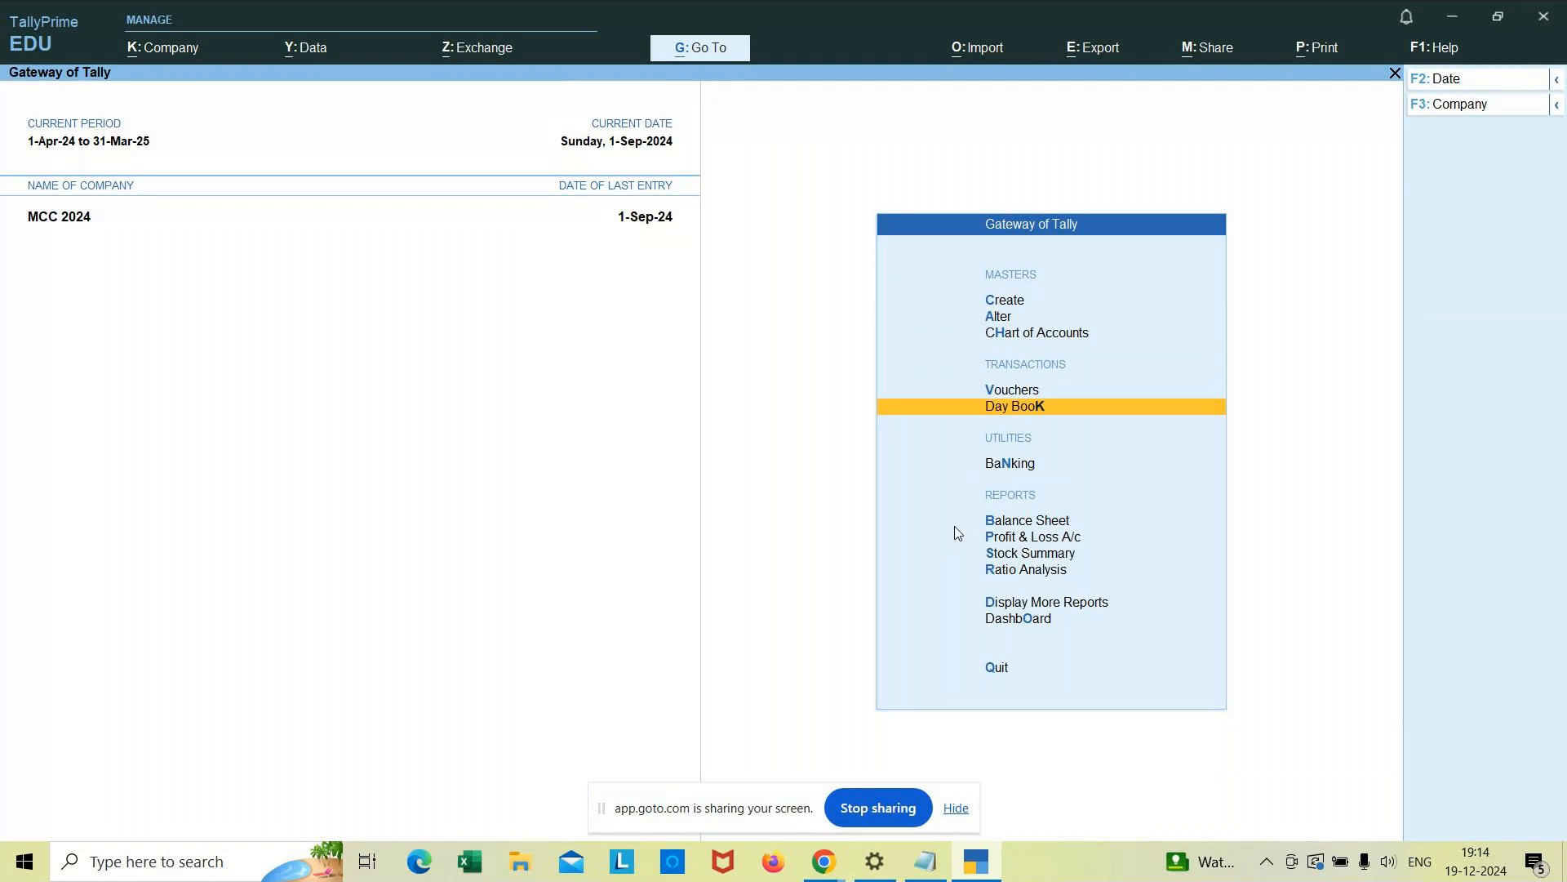
pyautogui.press('Up')
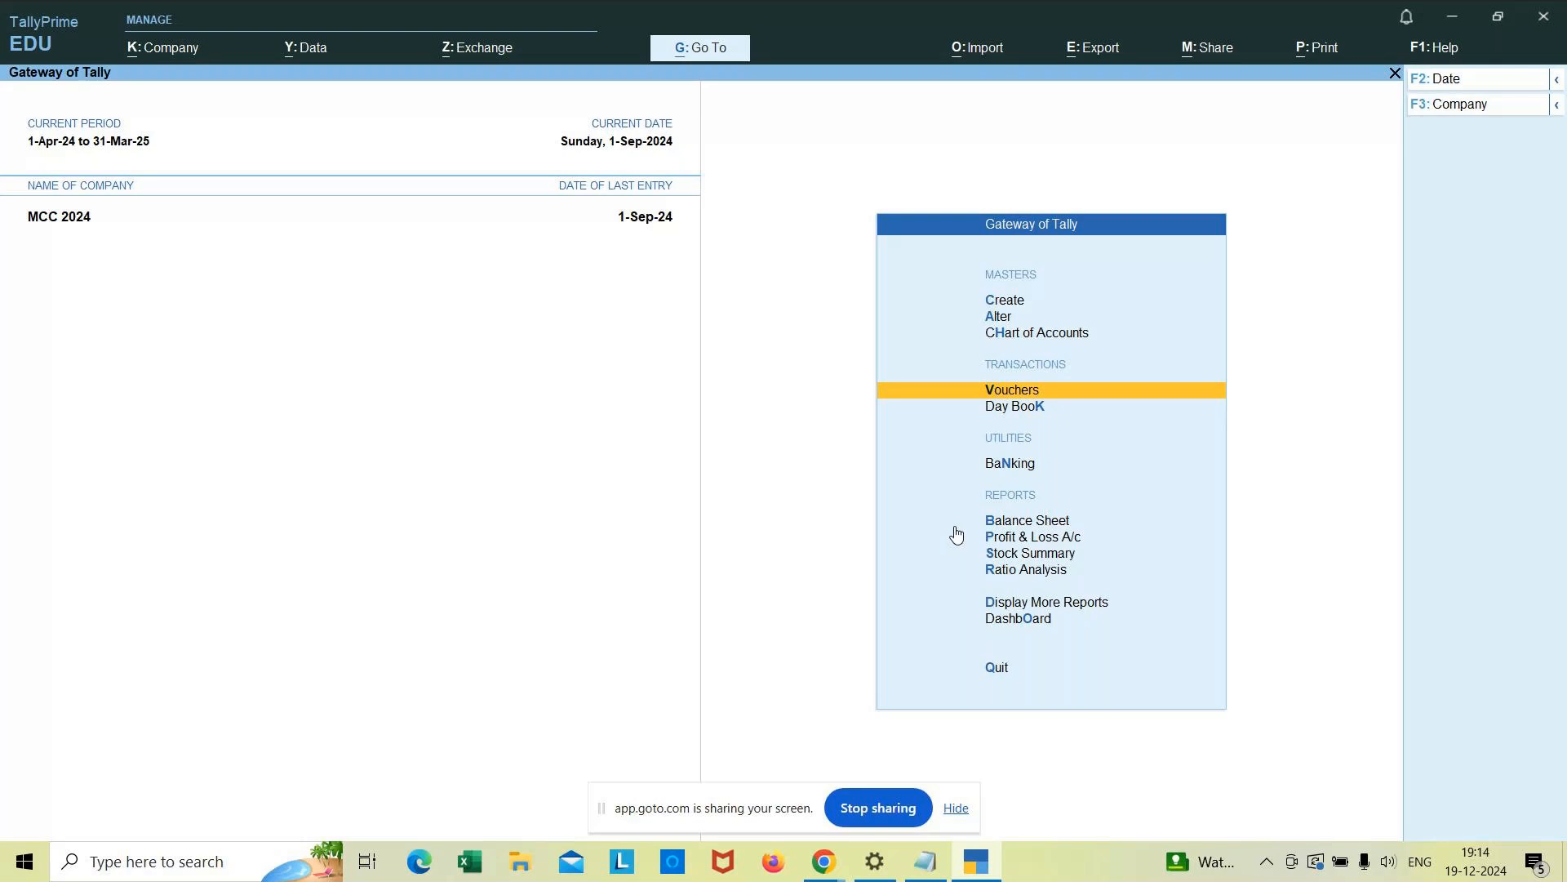
pyautogui.press('Return')
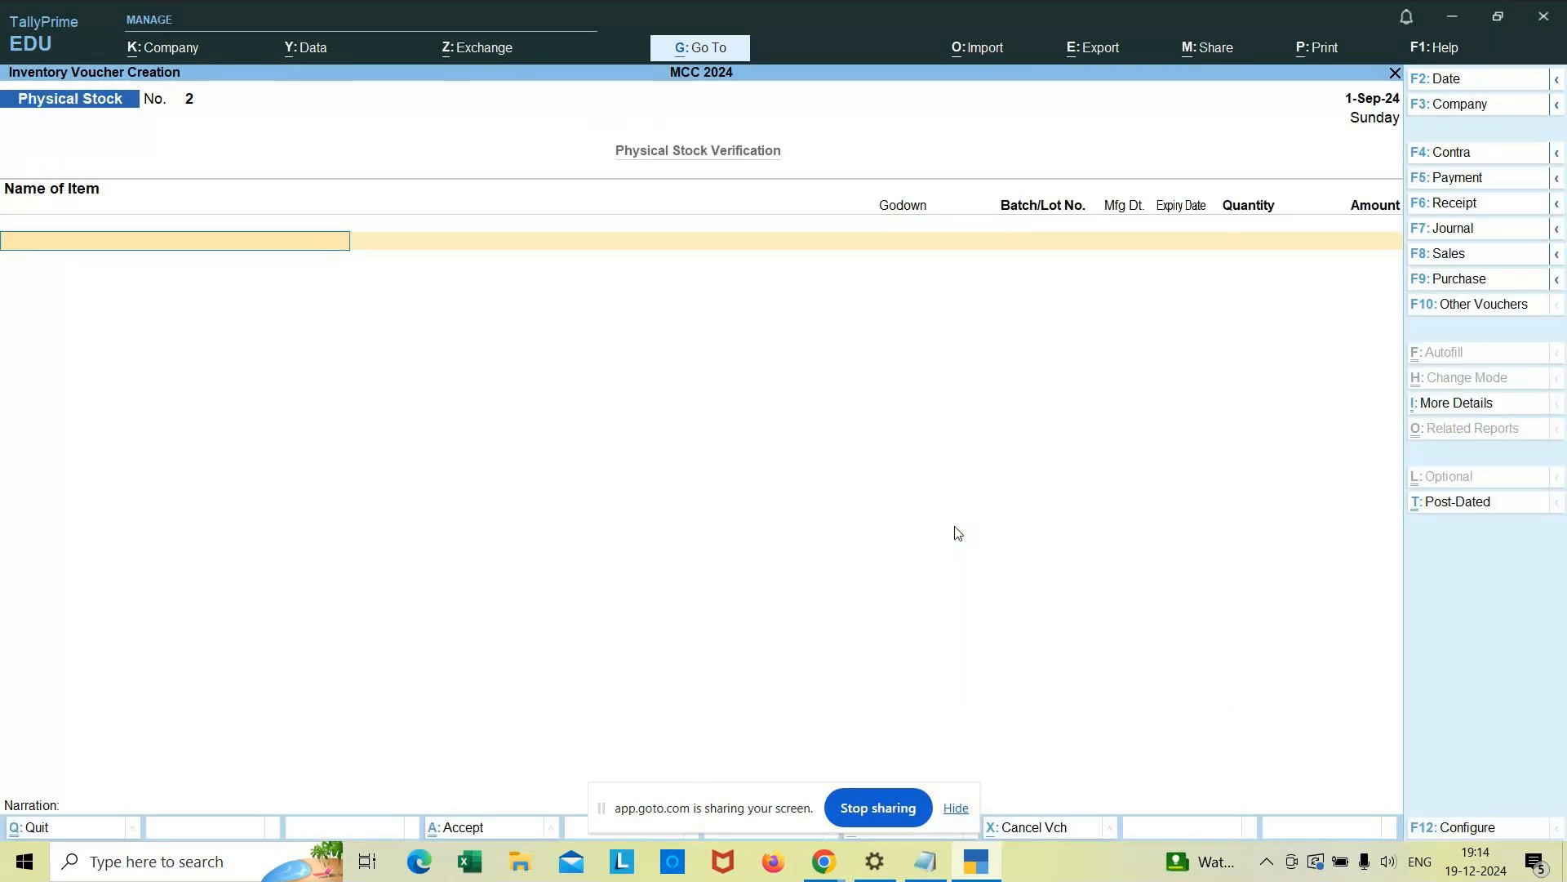
pyautogui.click(1487, 255)
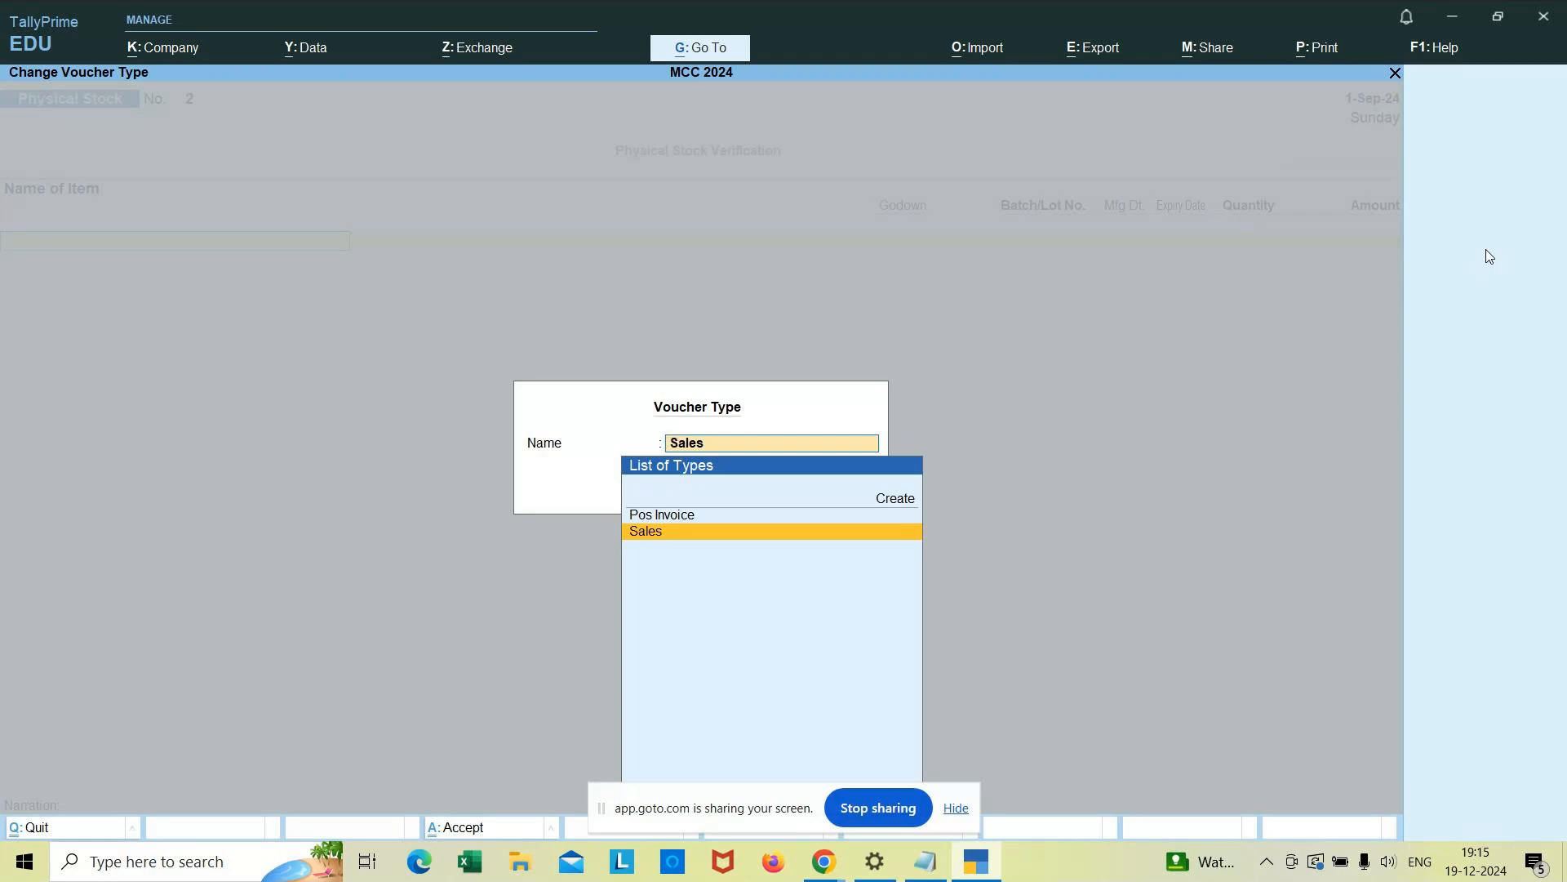
pyautogui.press('Up')
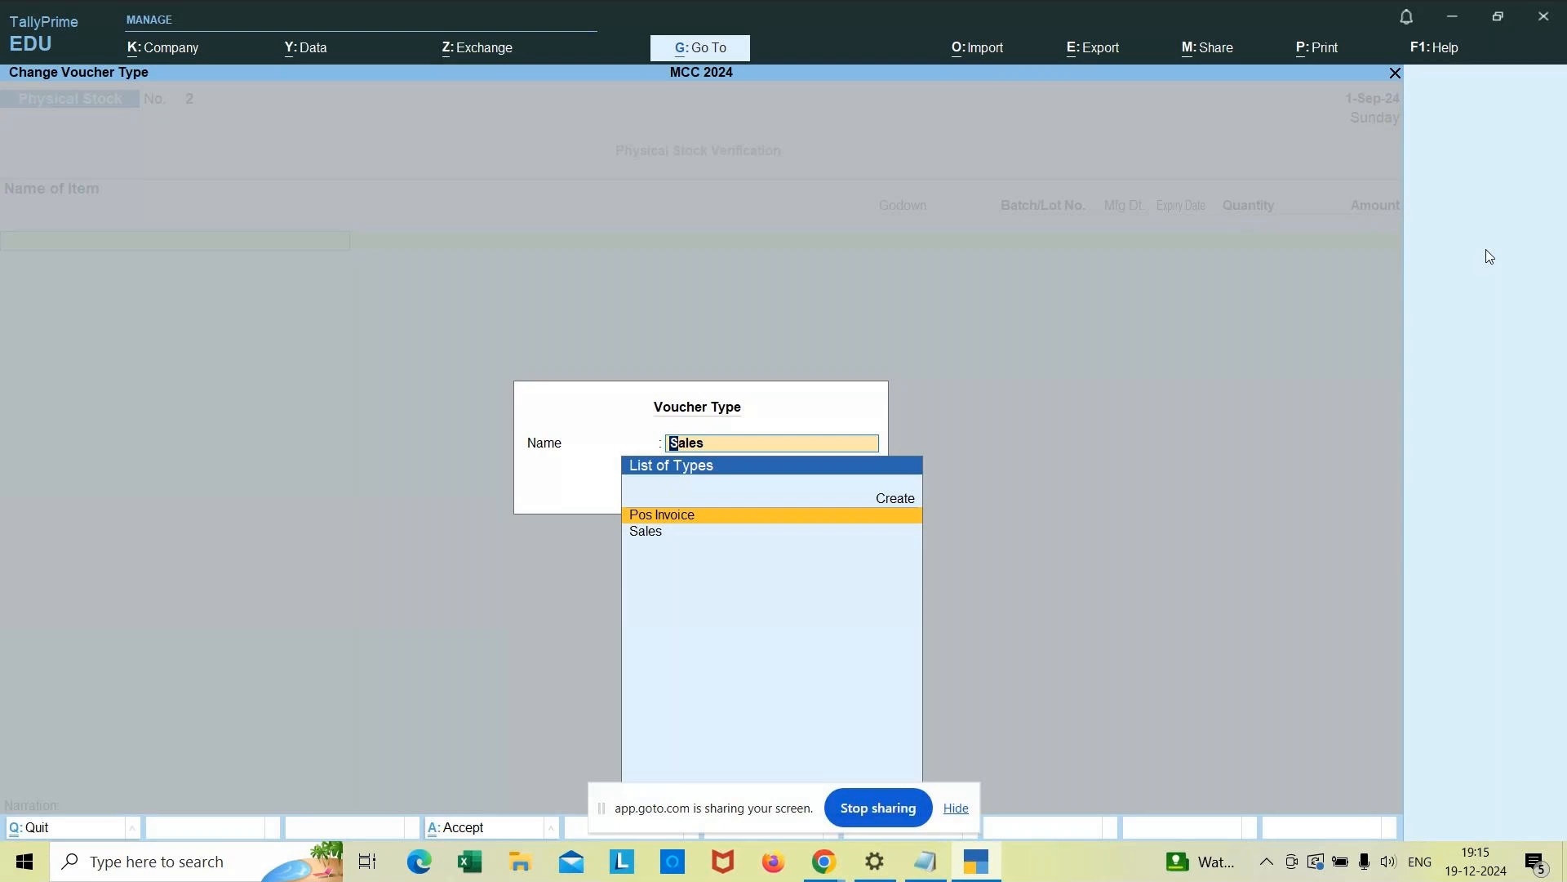
pyautogui.press('Return')
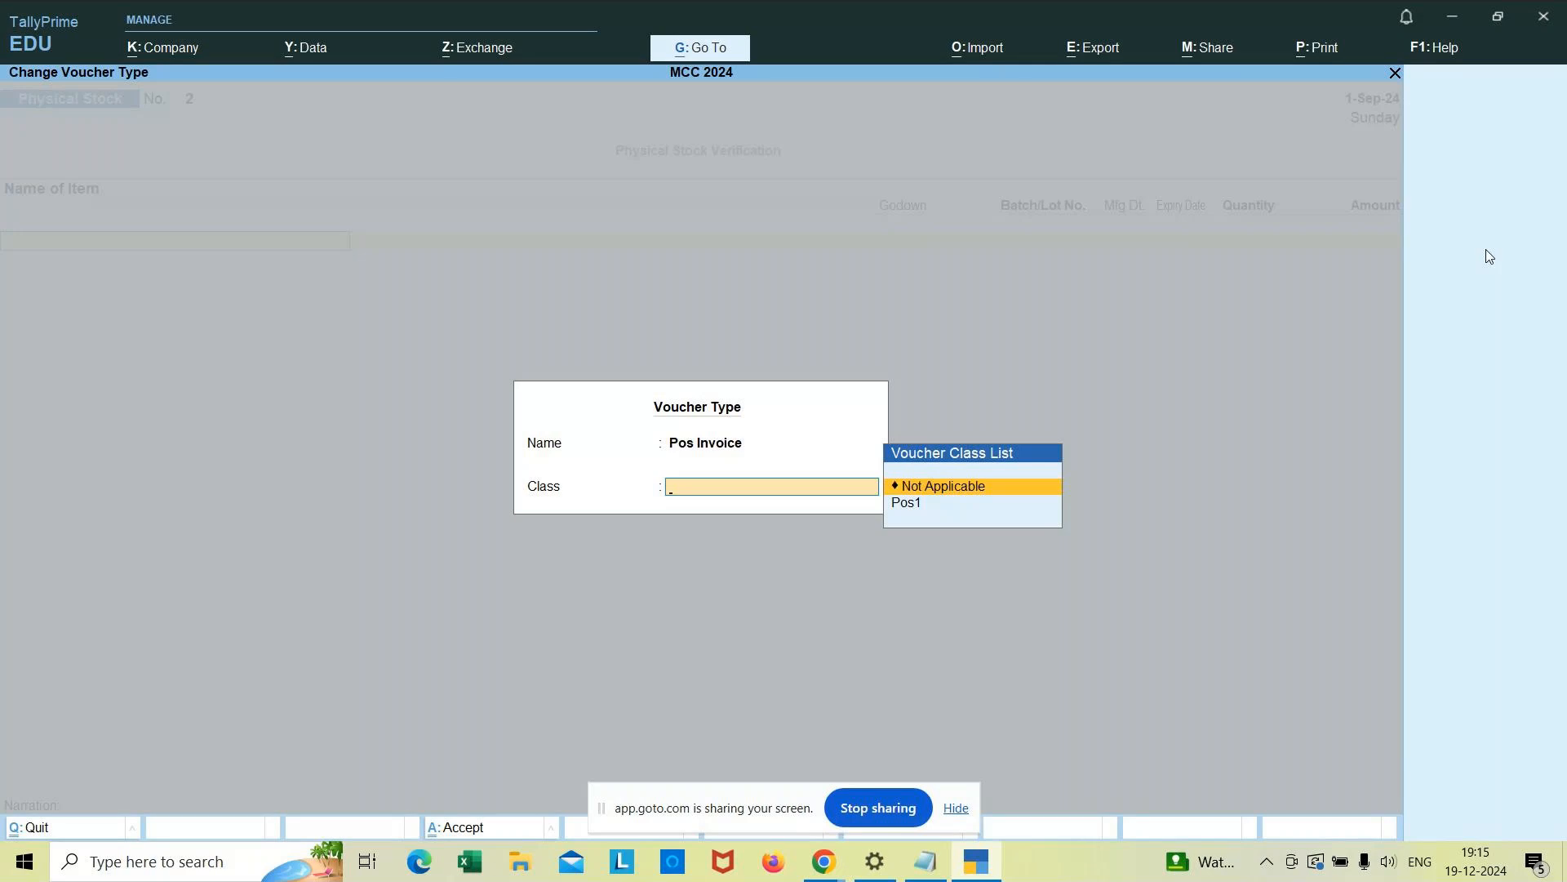
pyautogui.press('Down')
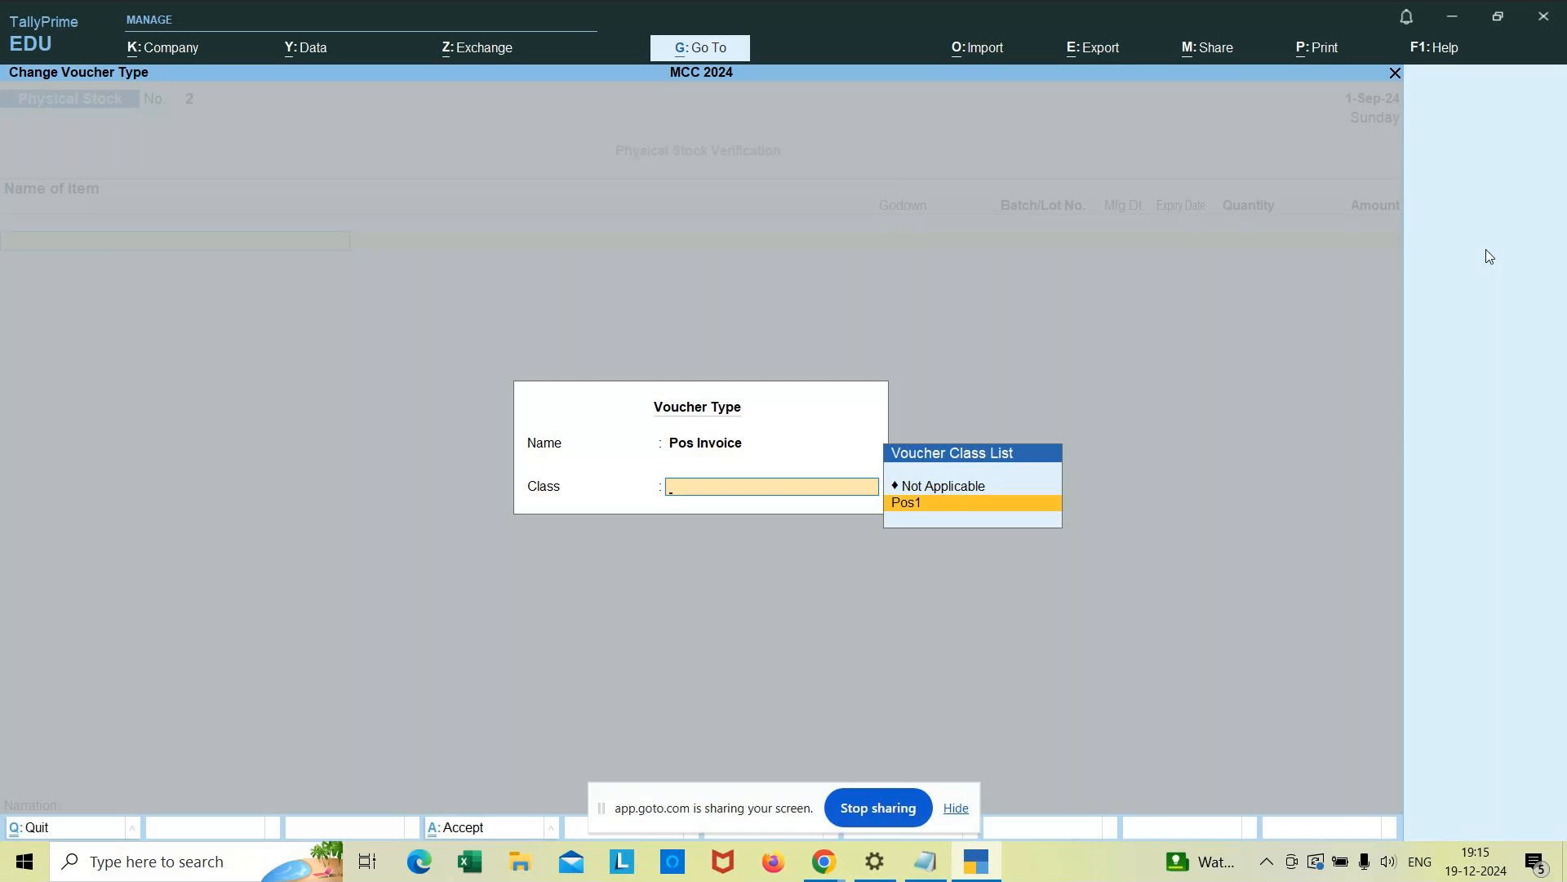
pyautogui.press('Return')
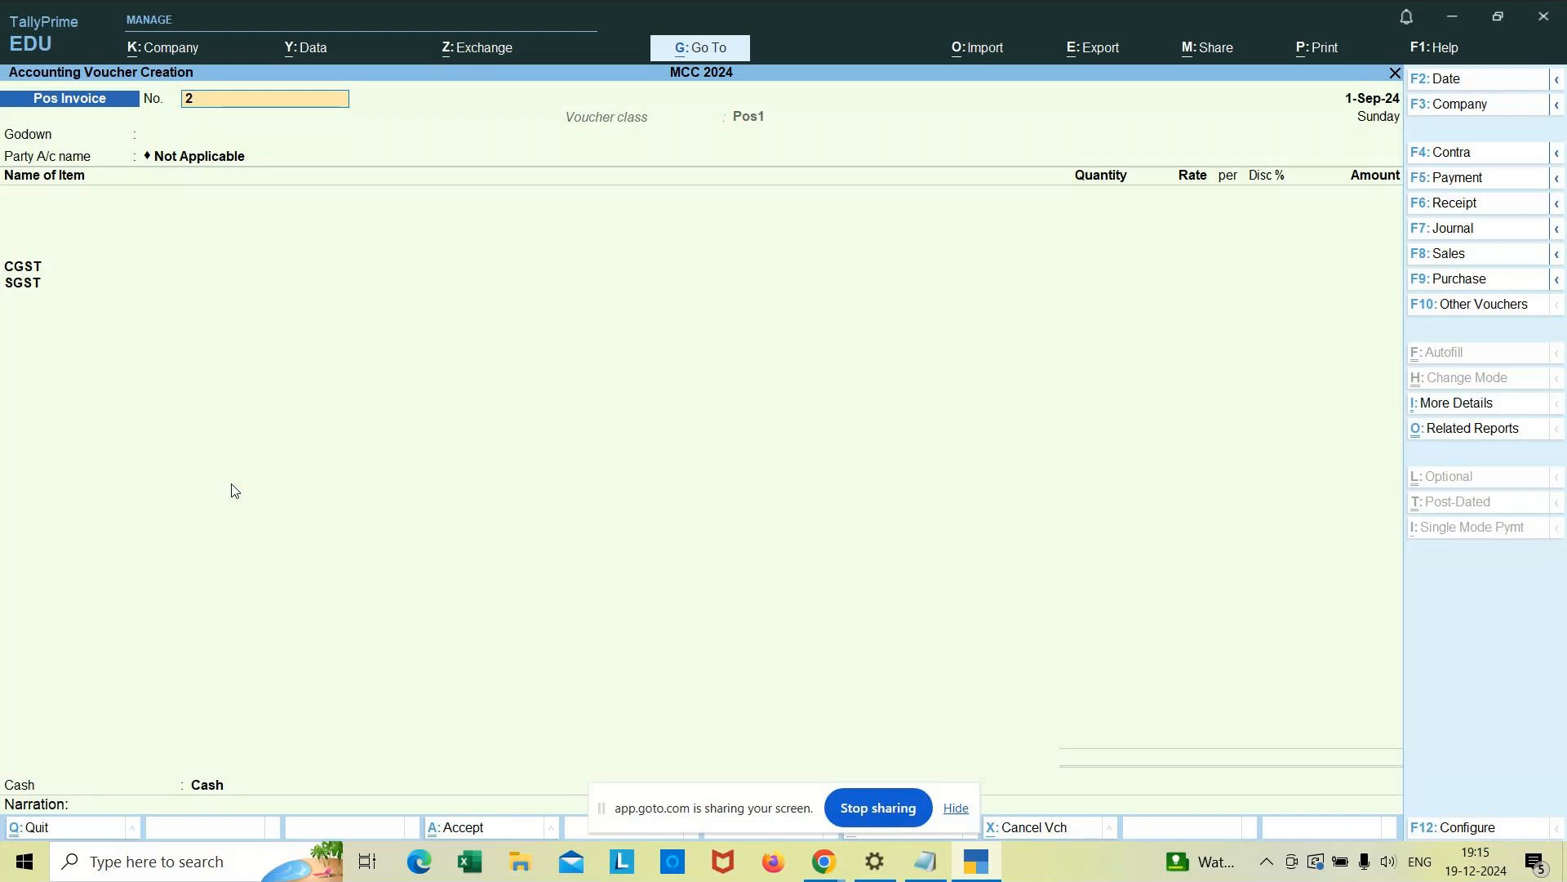
# Step: Keep voucher number 2, set the godown to Godown1 and the party to Not Applicable, and accept the default party details
pyautogui.press('Return')
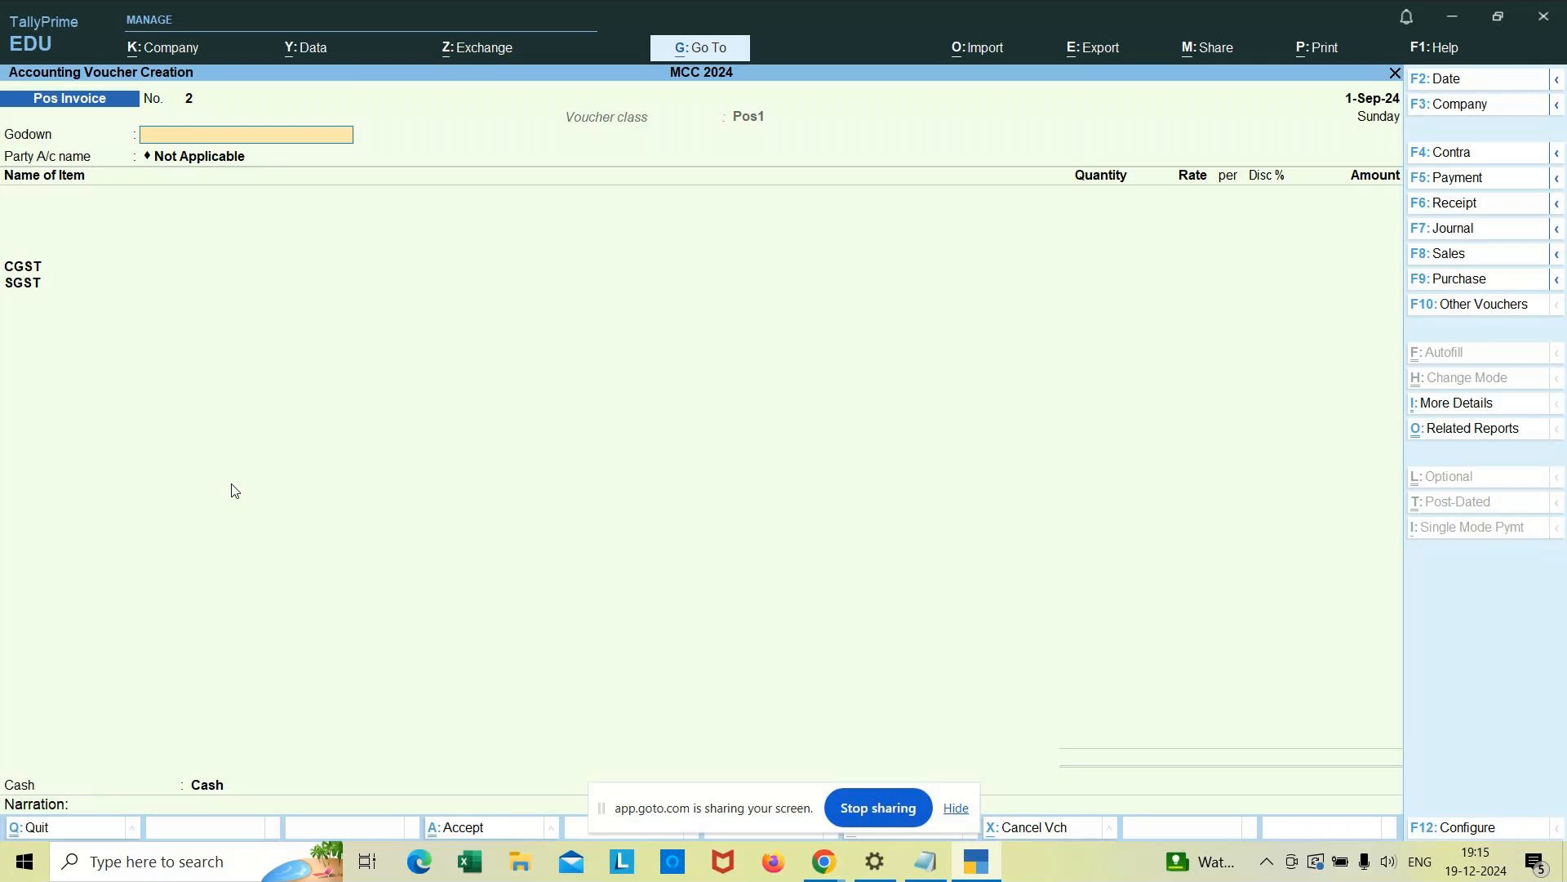
pyautogui.press('Return')
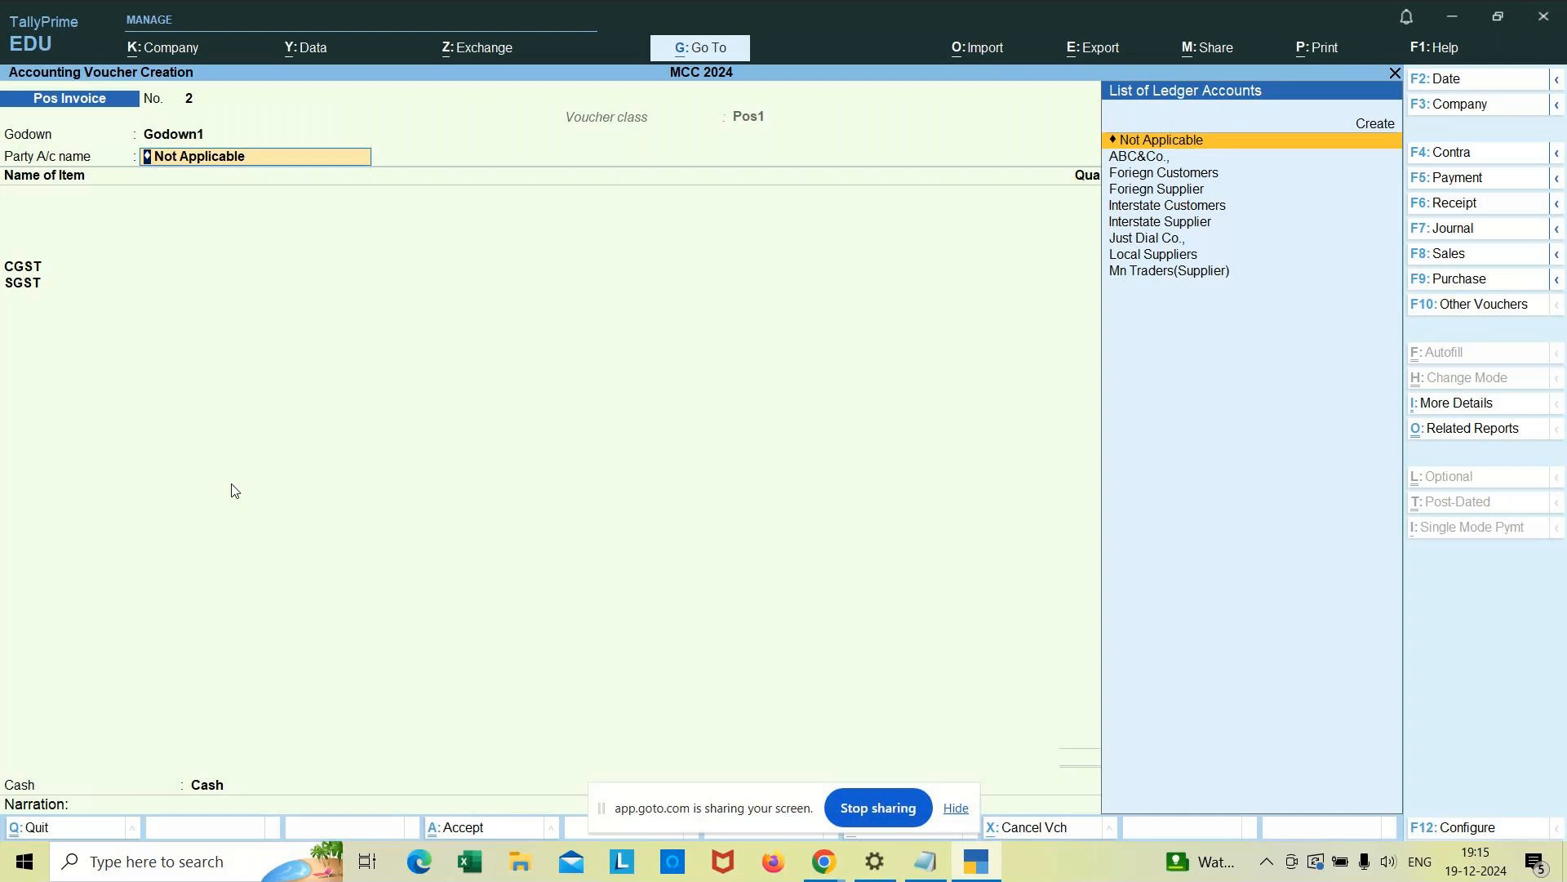
pyautogui.press('Return')
pyautogui.press('Return')
pyautogui.press('Return')
pyautogui.press('Return')
pyautogui.press('Return')
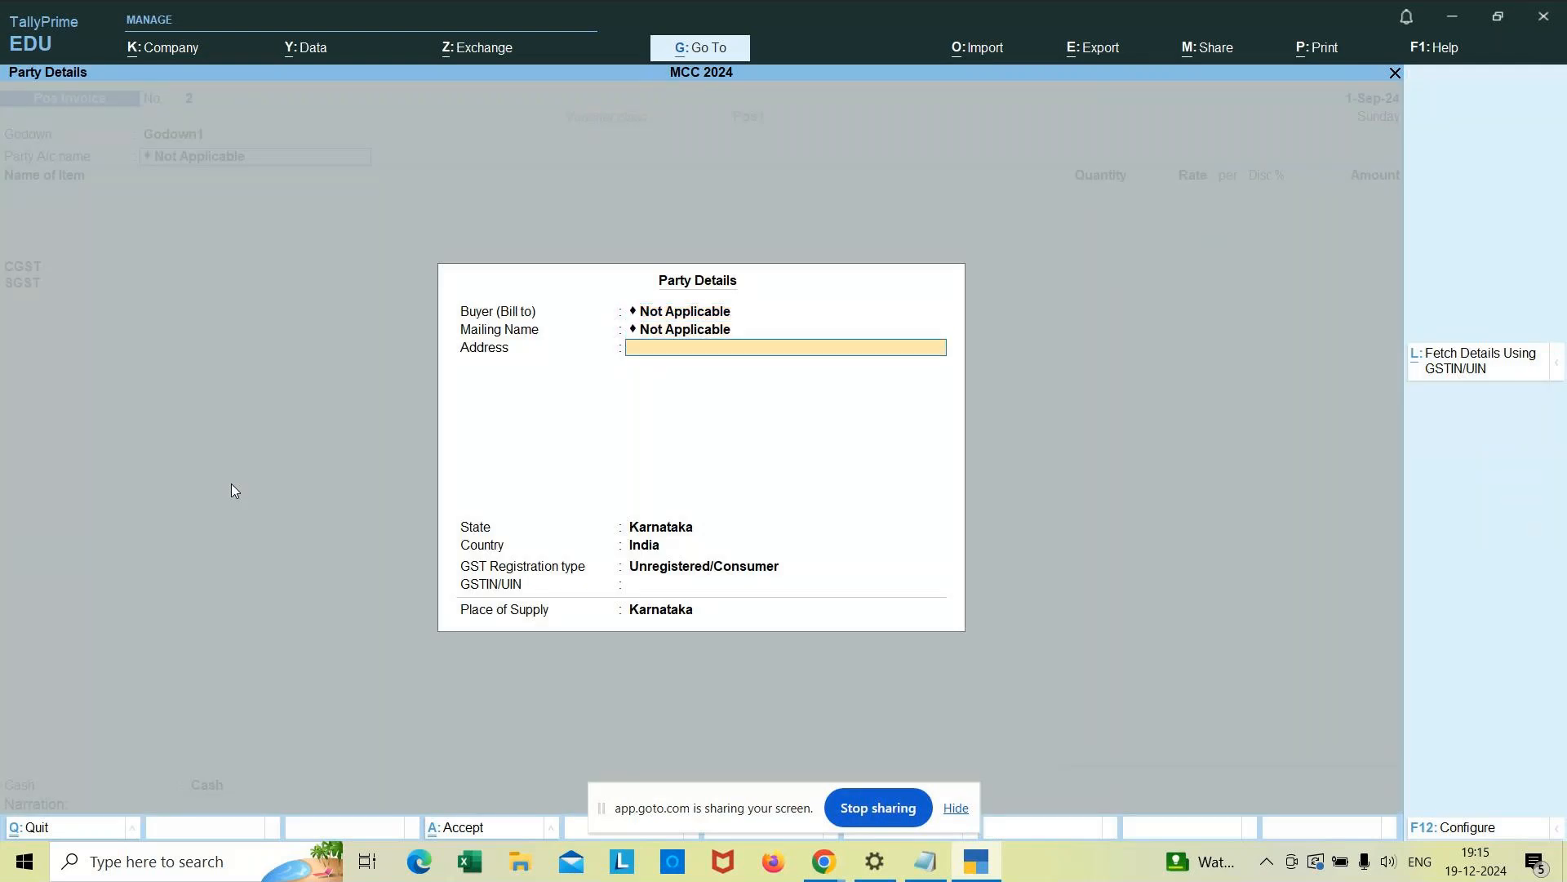
pyautogui.press('Return')
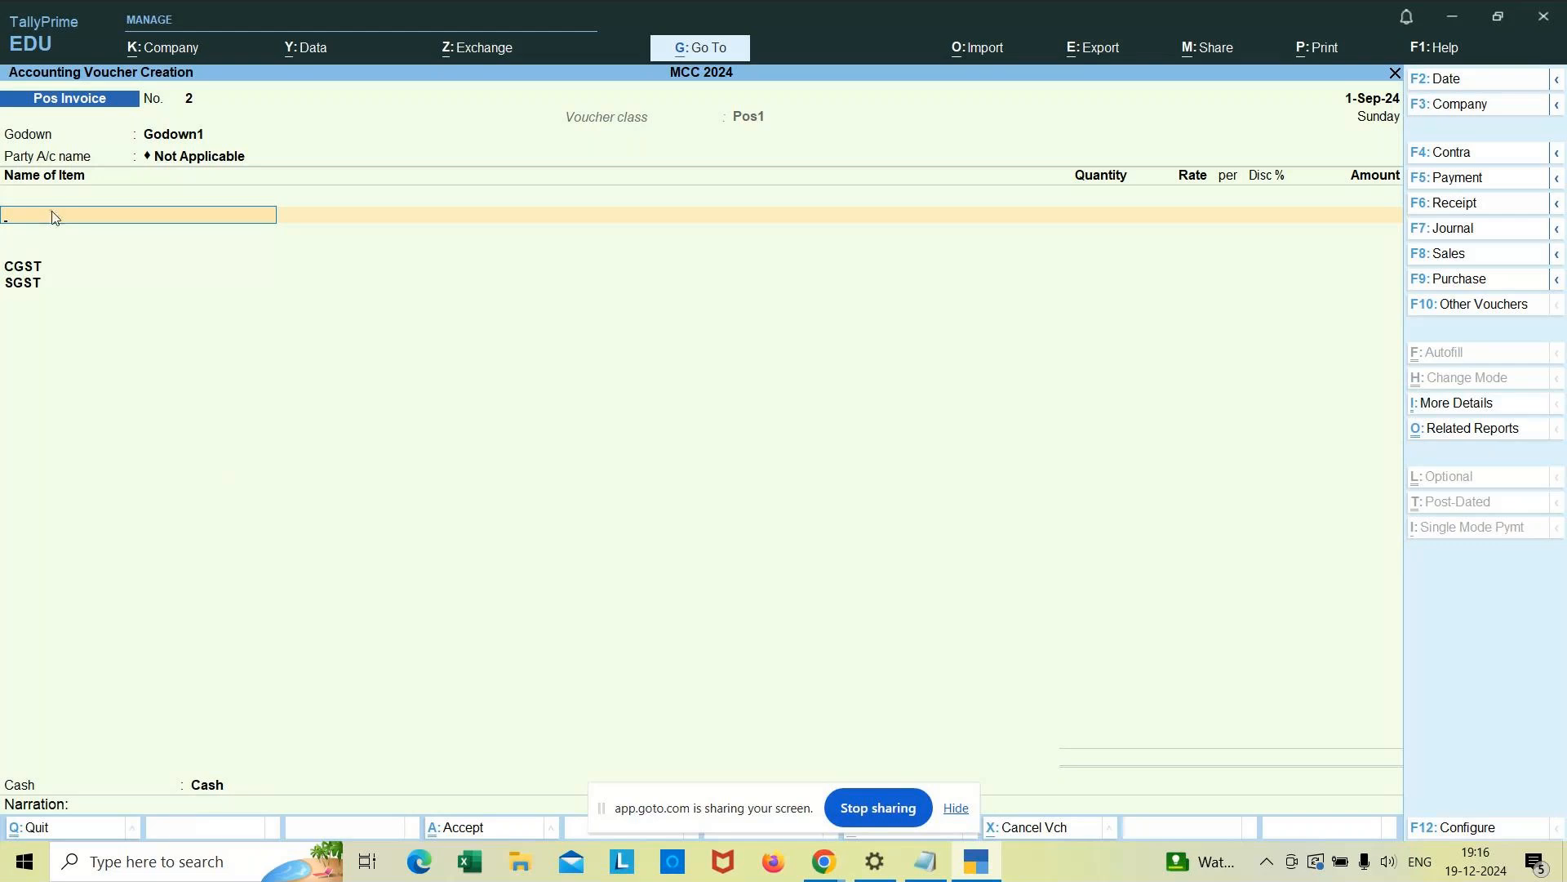
# Step: Add the stock item Classmate Notebook to the invoice with a quantity of 10 nos
pyautogui.write('Cl')
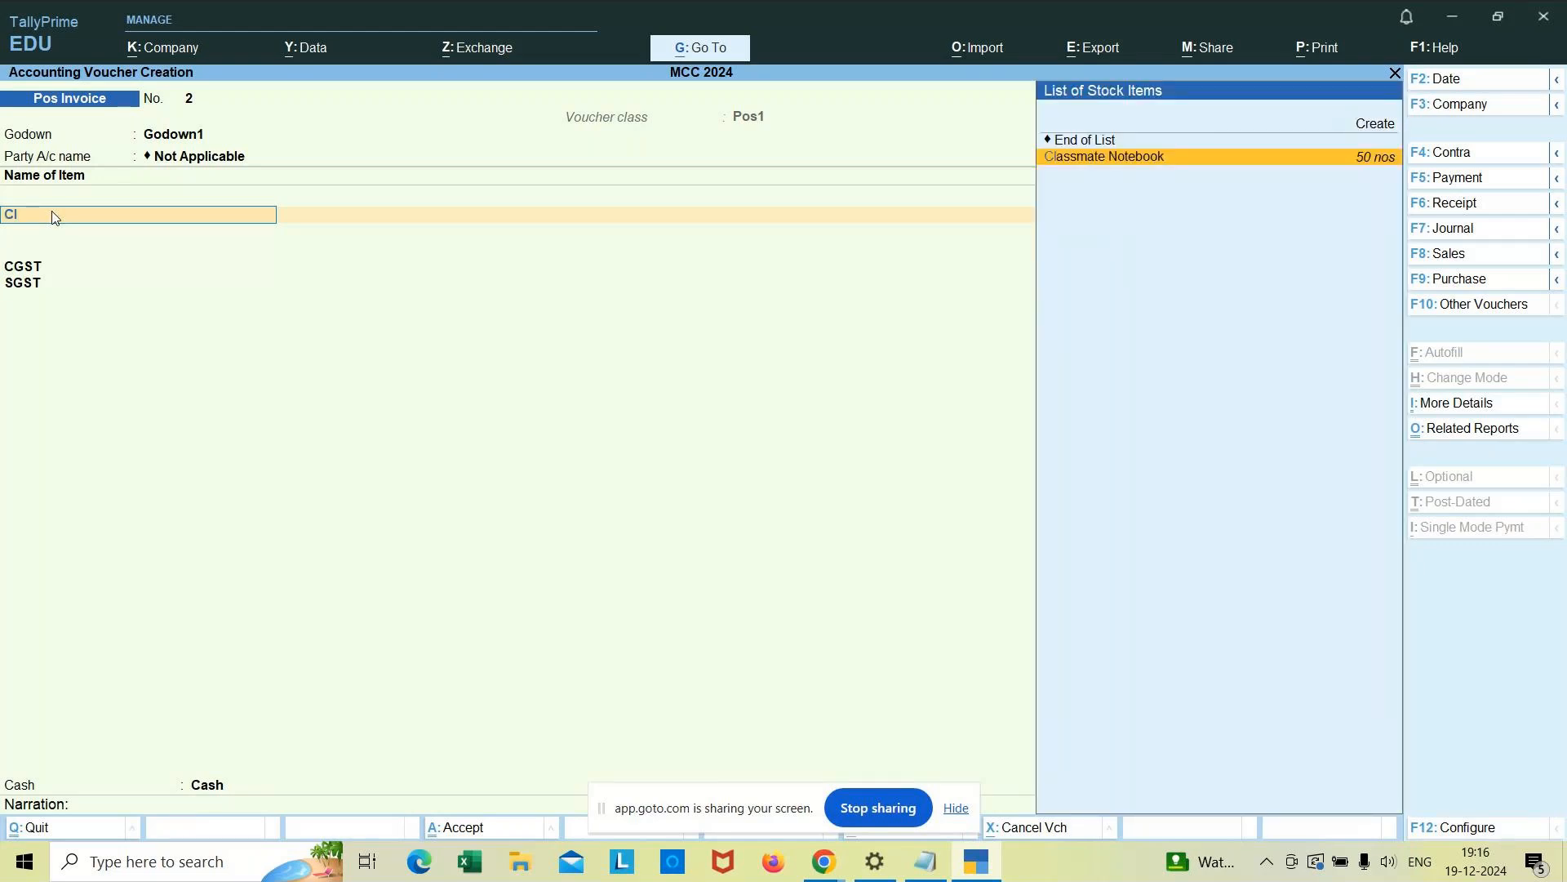
pyautogui.press('Return')
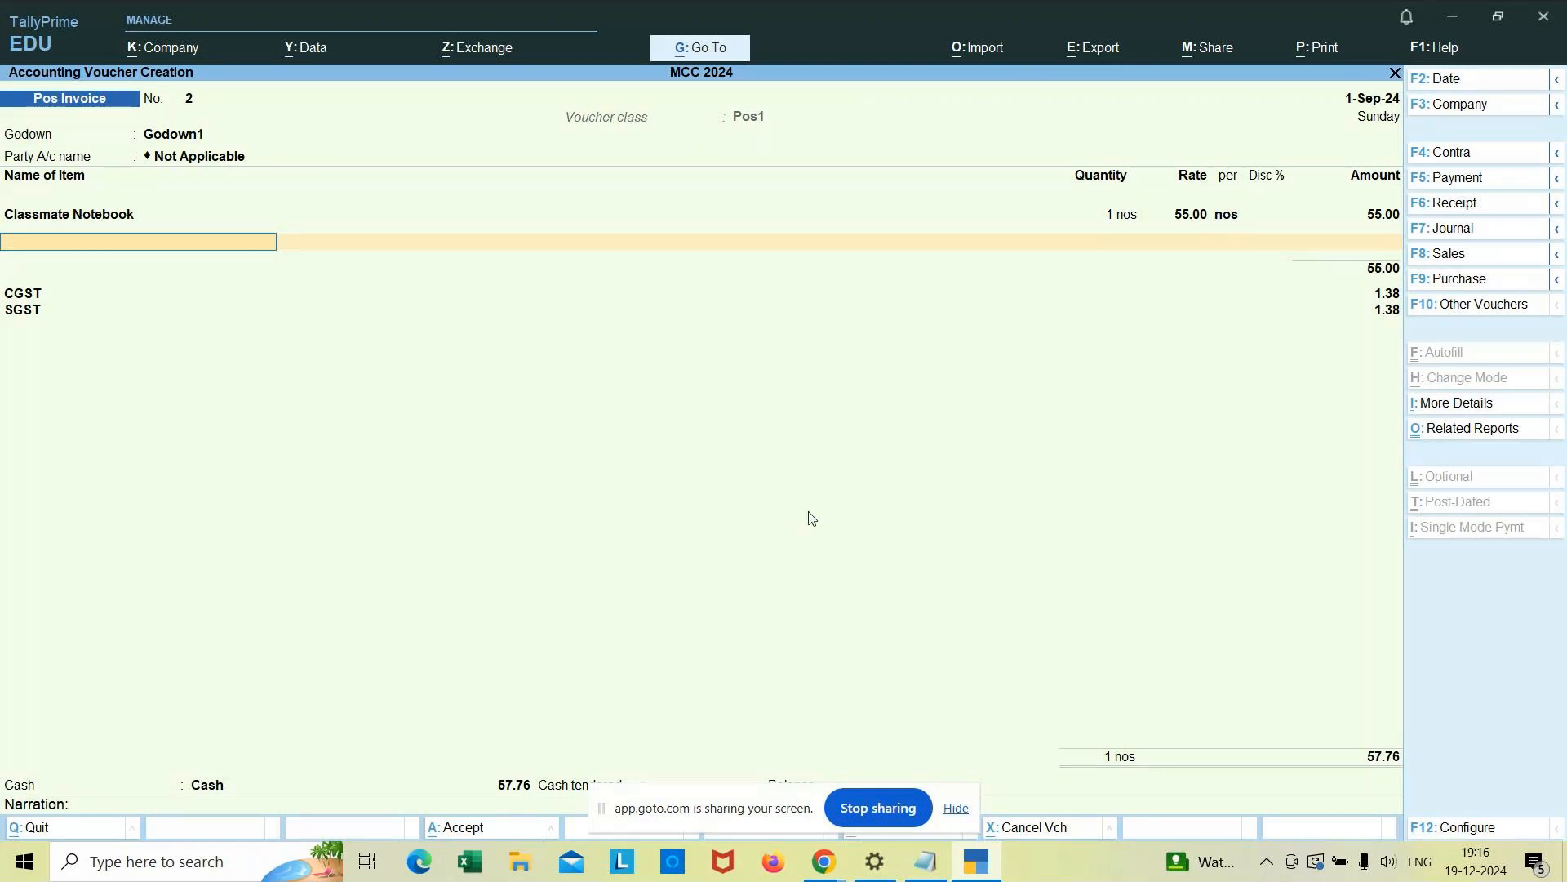
pyautogui.click(1122, 217)
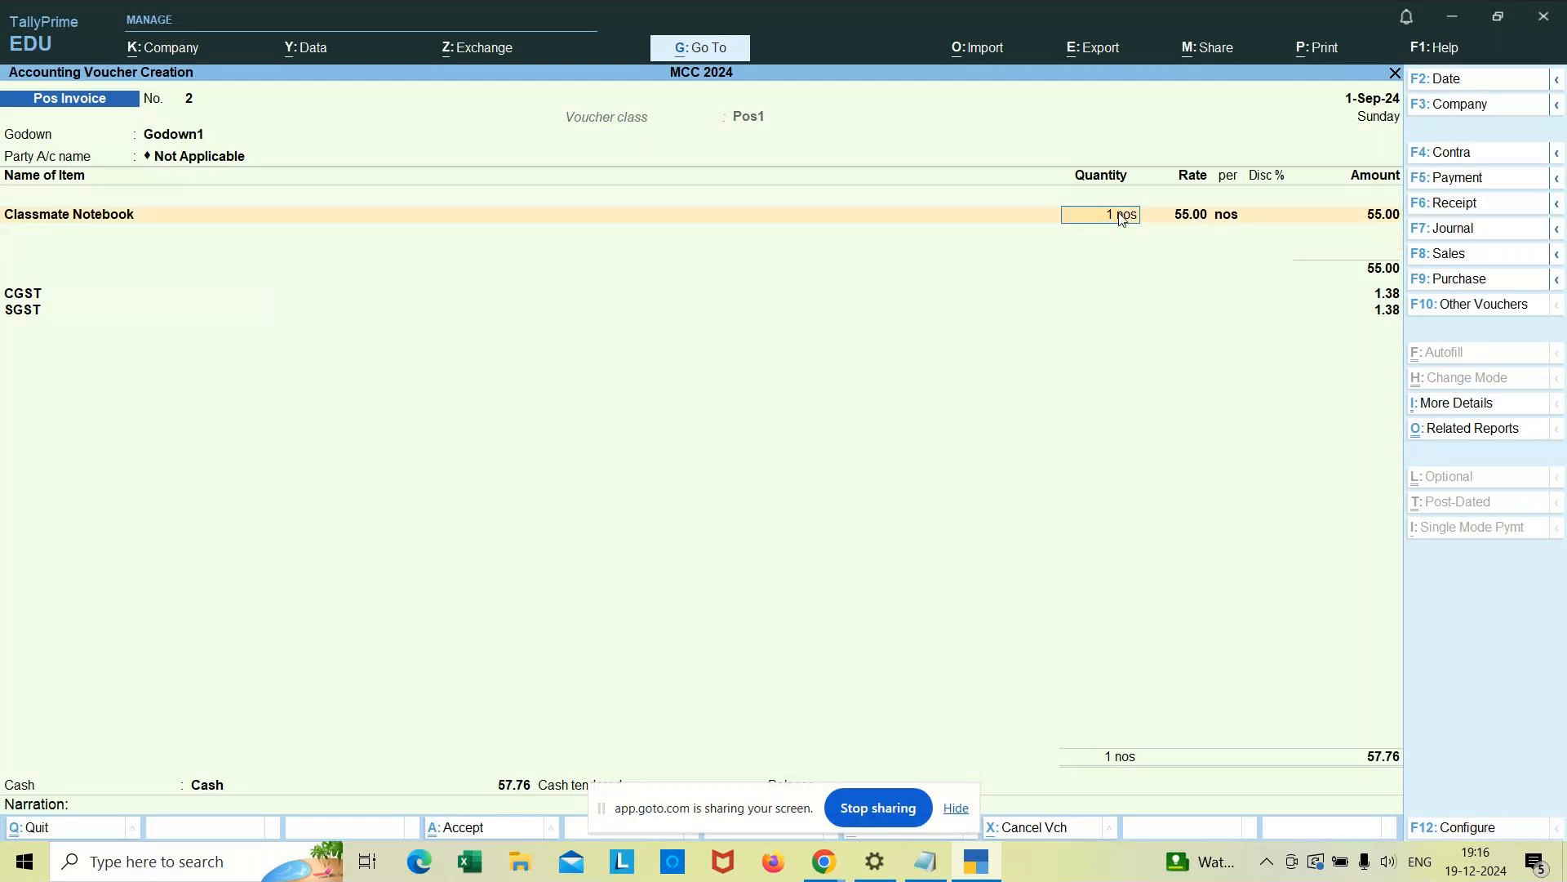
pyautogui.write('10')
pyautogui.press('Return')
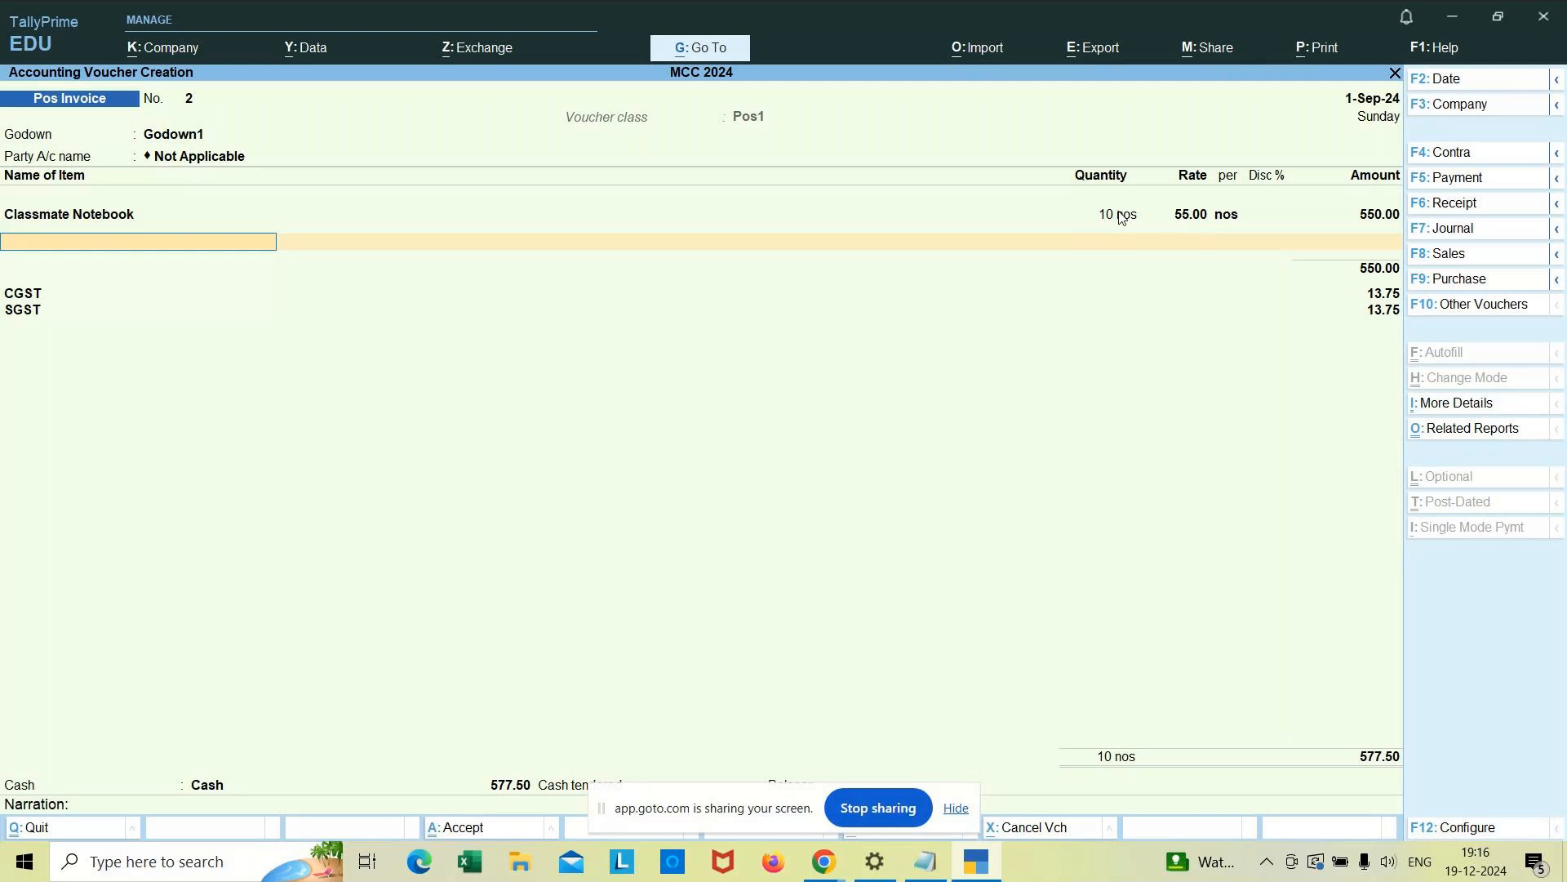
pyautogui.click(71, 215)
pyautogui.click(77, 240)
pyautogui.click(1126, 216)
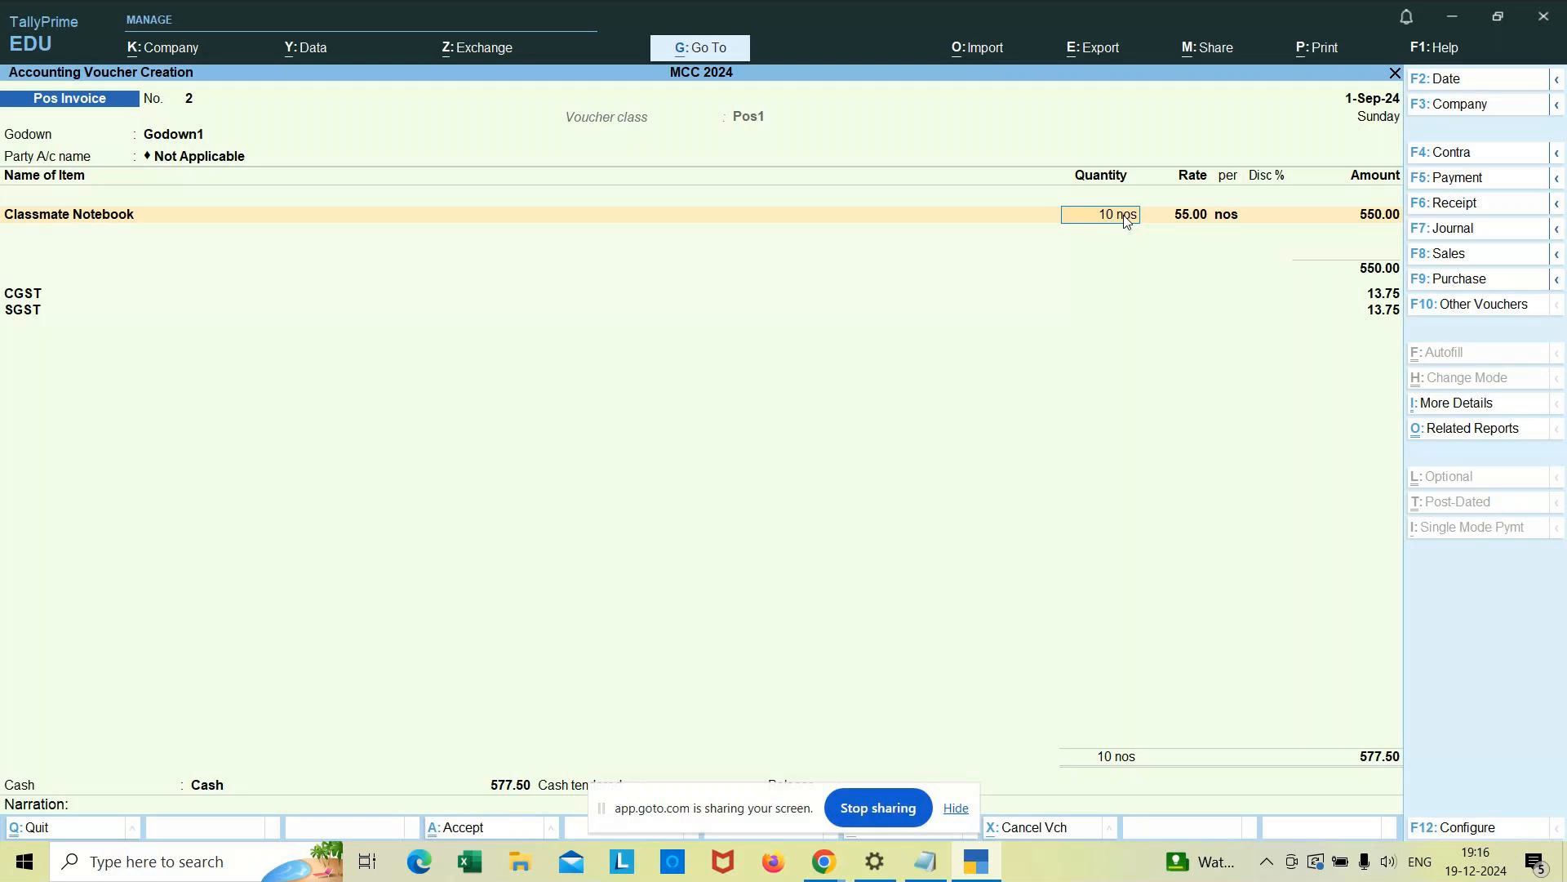
pyautogui.press('Return')
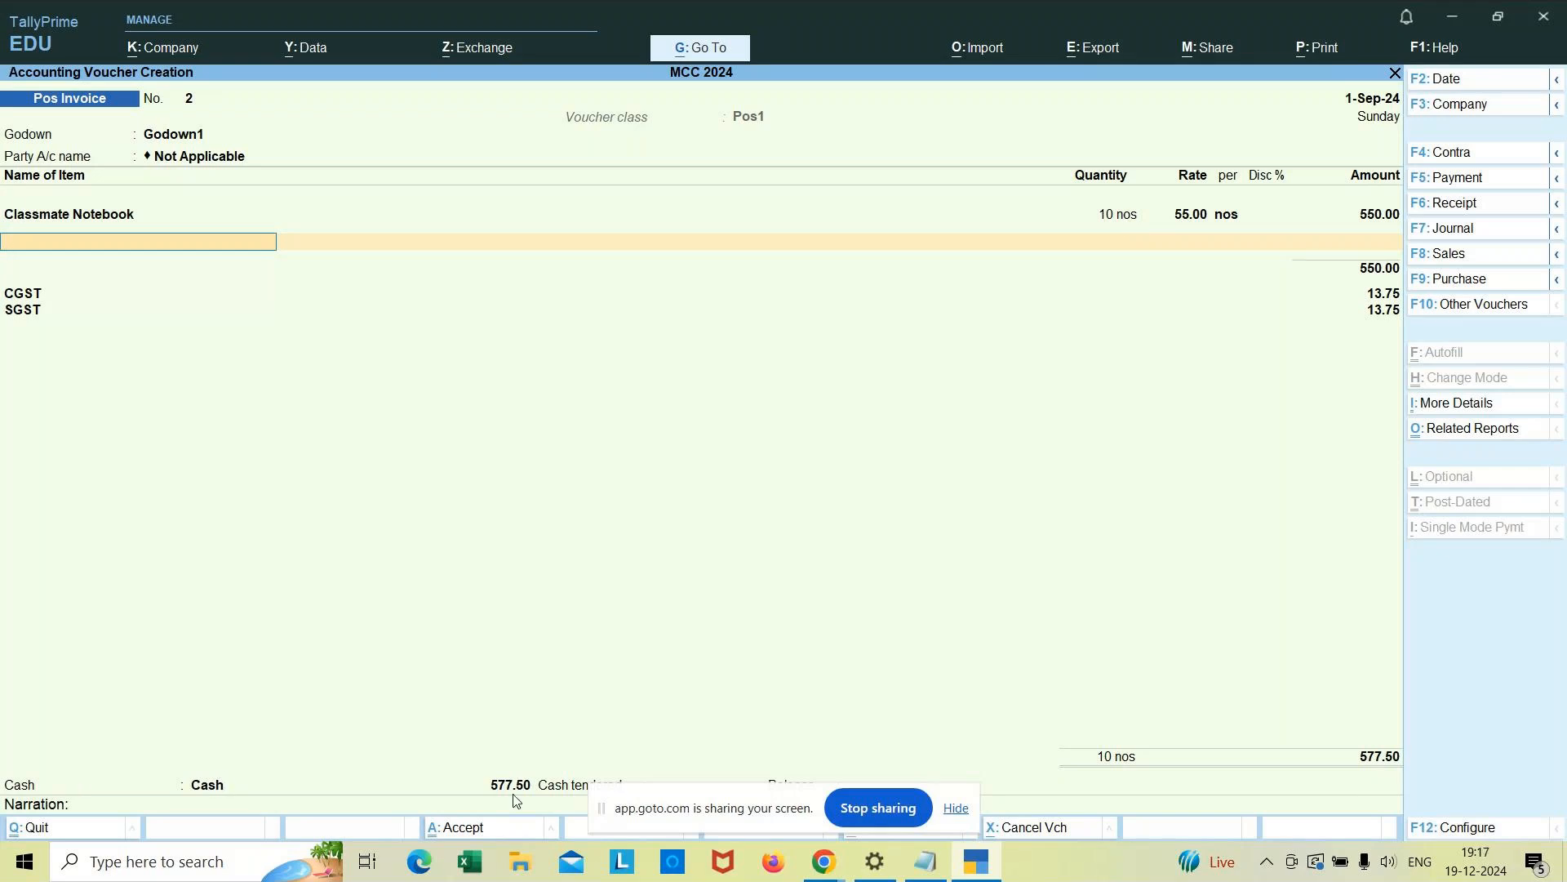
# Step: Enter 600 as cash tendered, add the narration "being classmate note book sold" and save the voucher
pyautogui.press('Return')
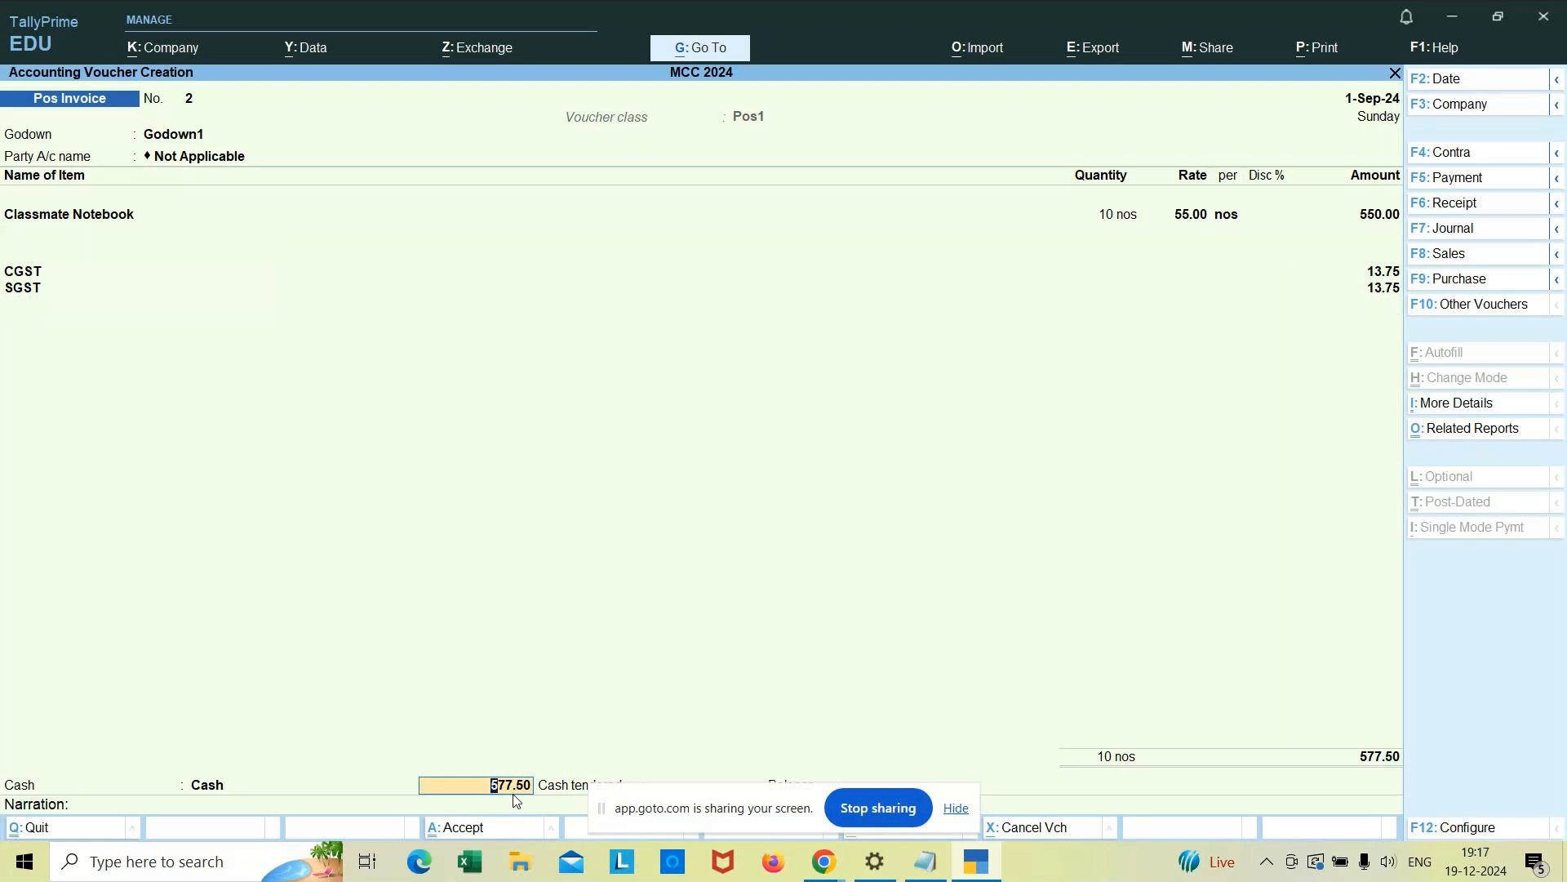
pyautogui.press('Return')
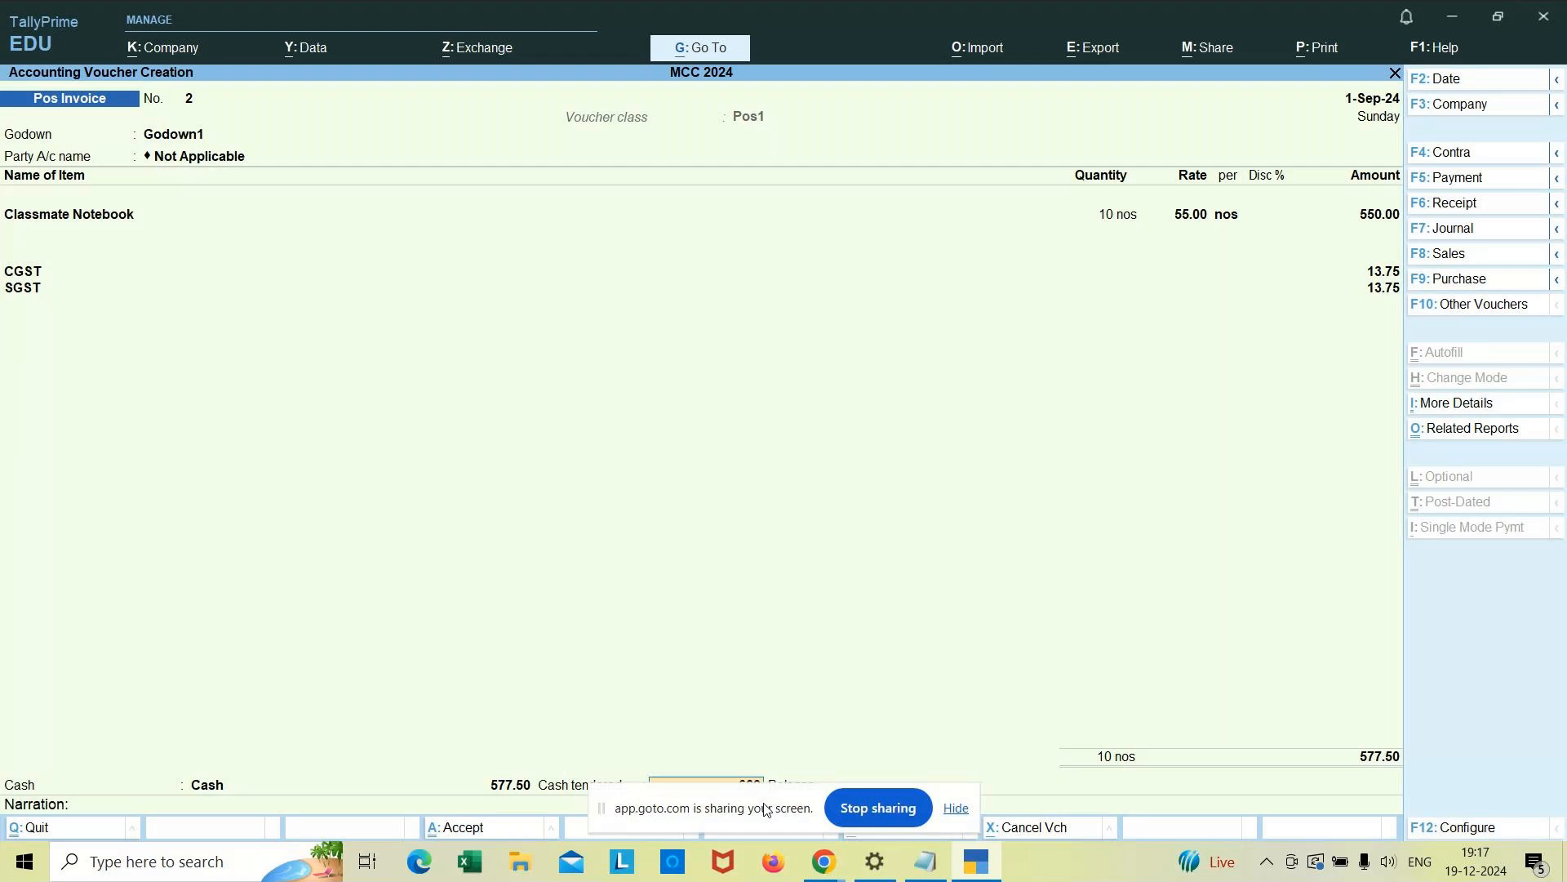
pyautogui.press('Return')
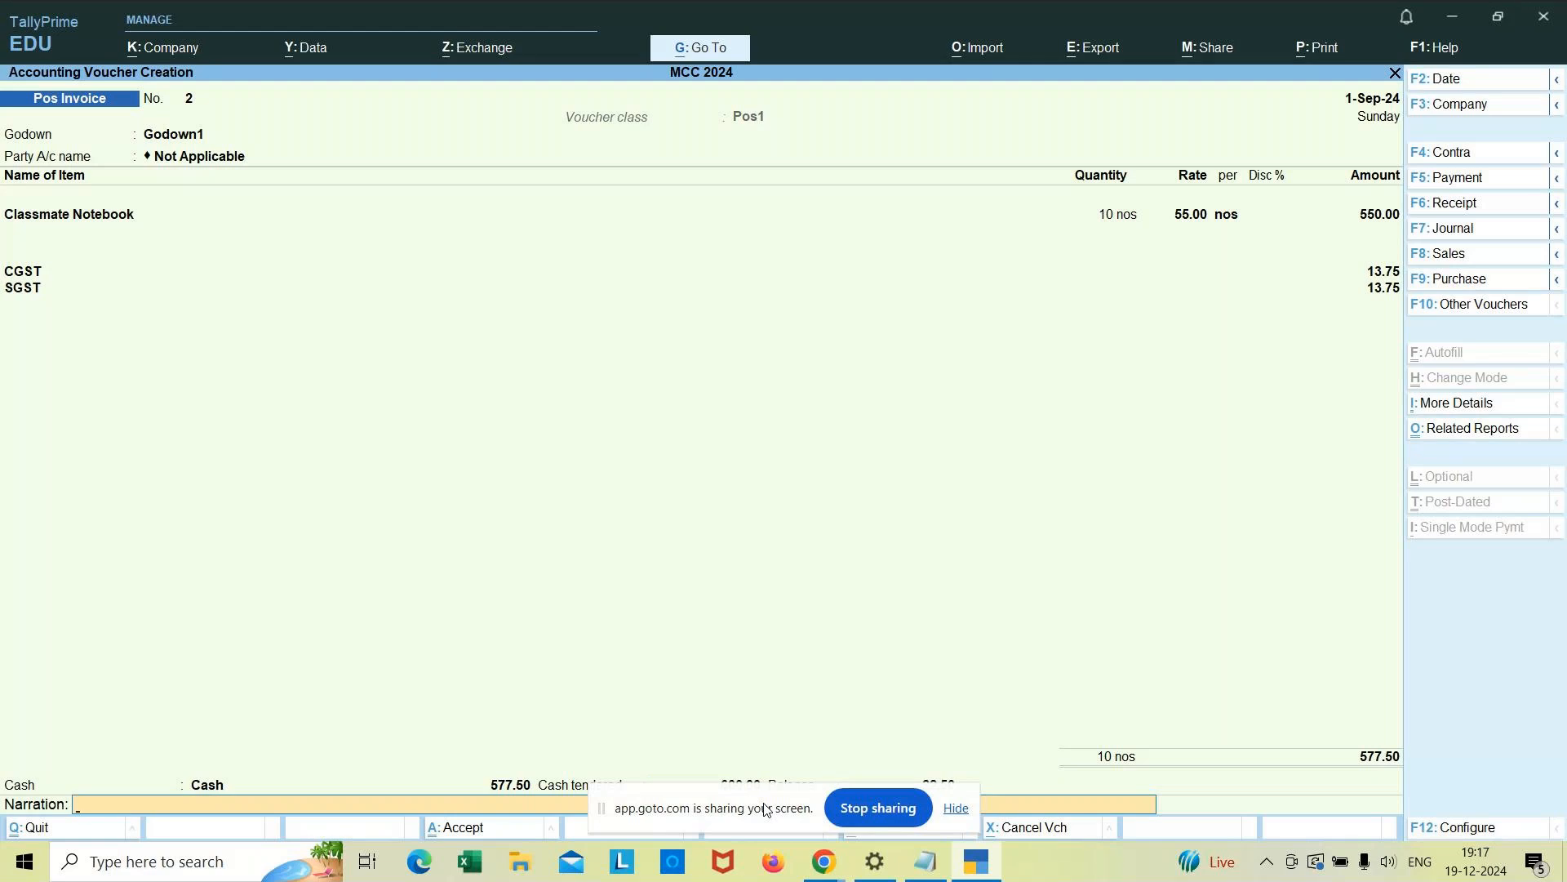
pyautogui.write('being classmate note book sold')
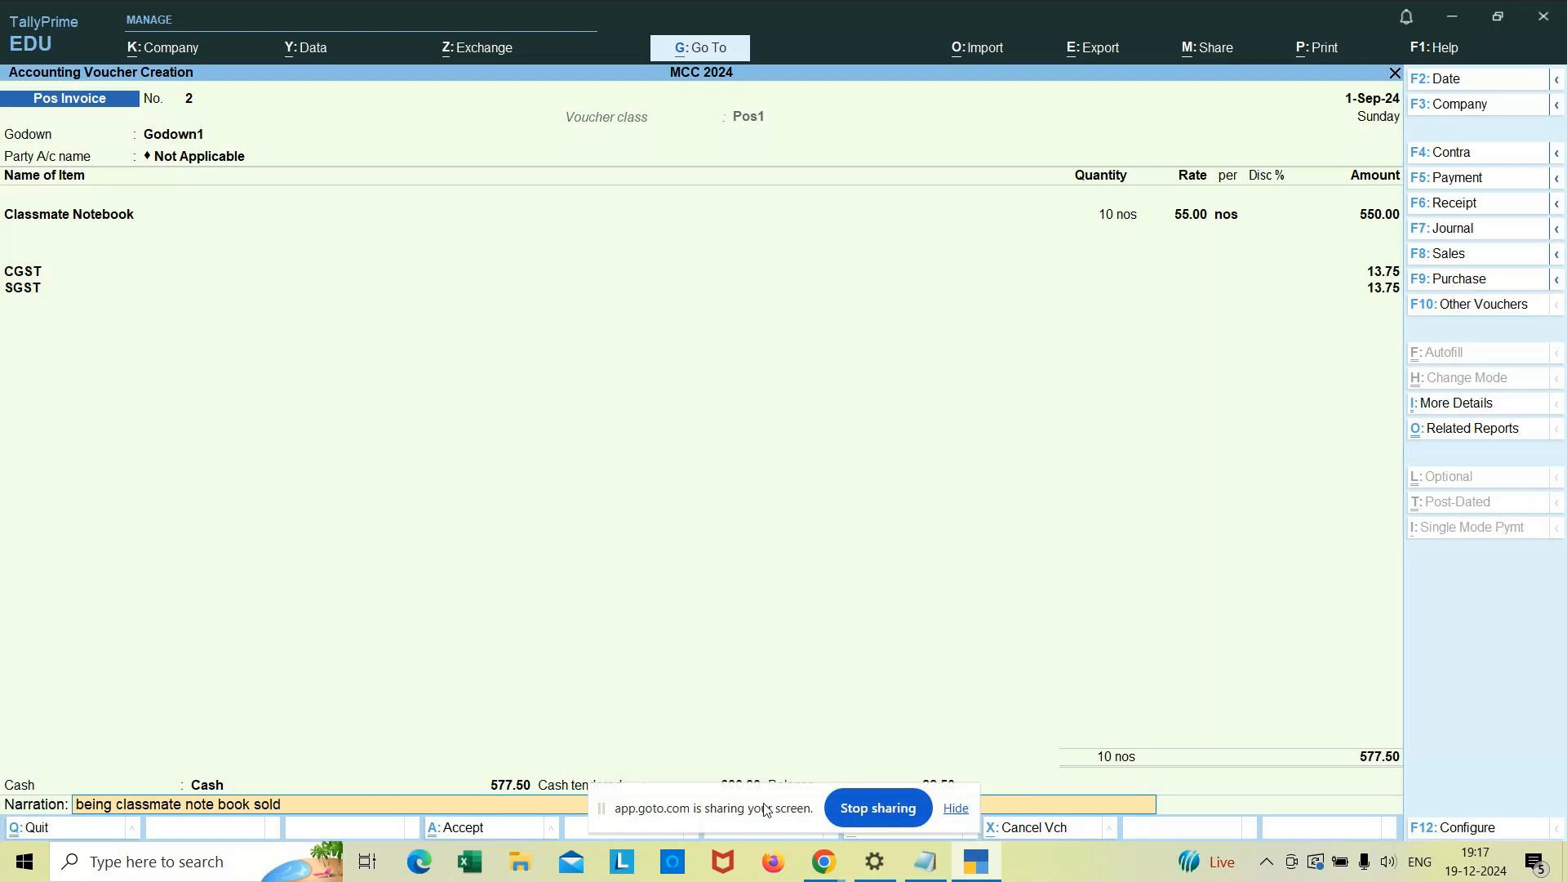
pyautogui.press('Return')
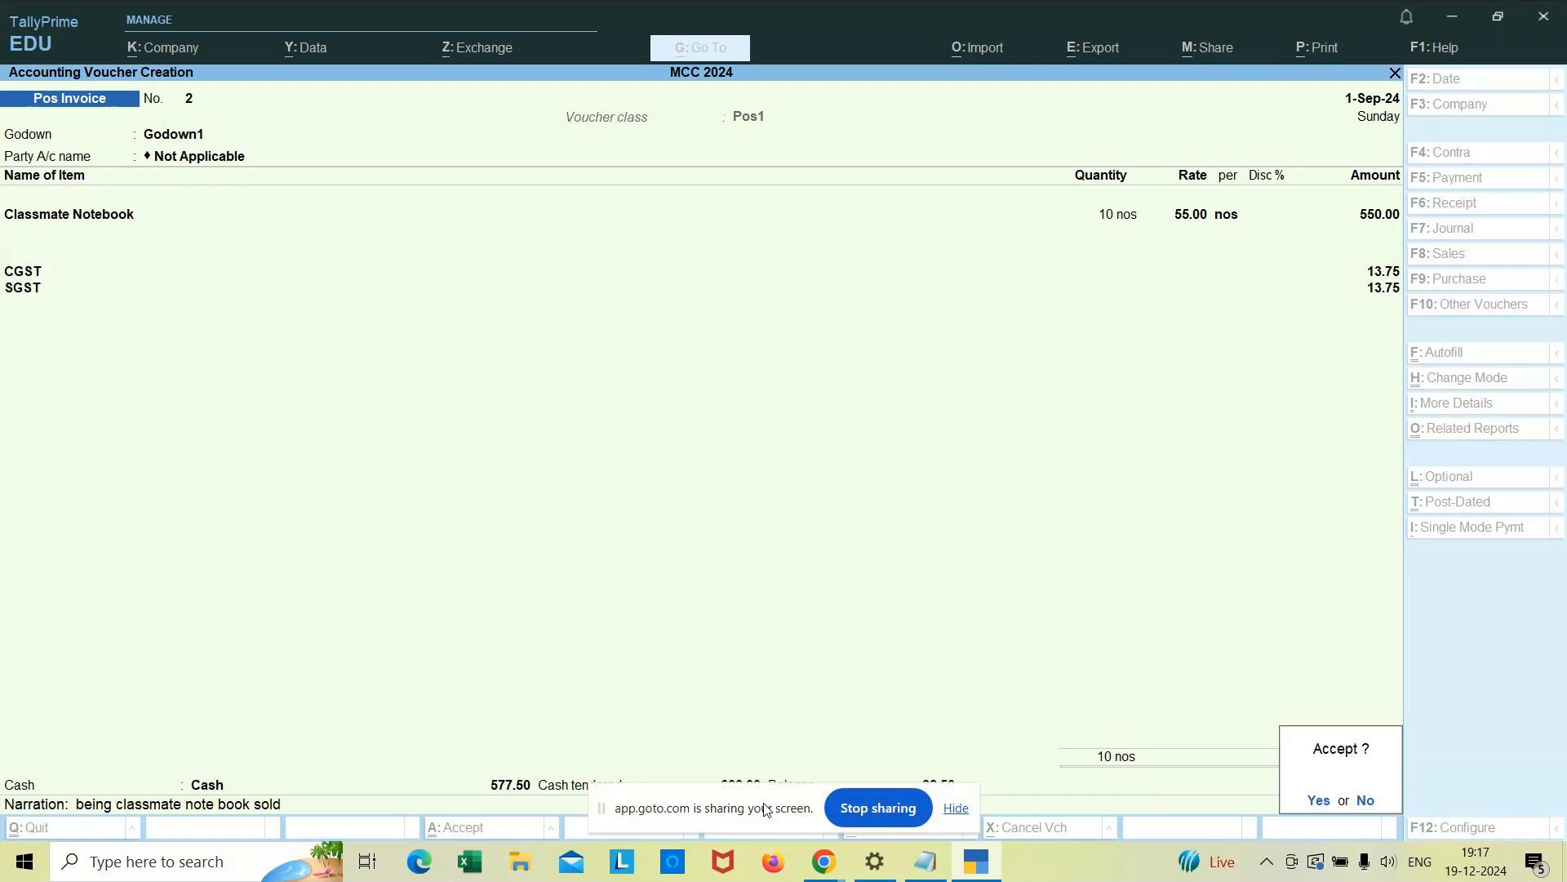
pyautogui.press('Return')
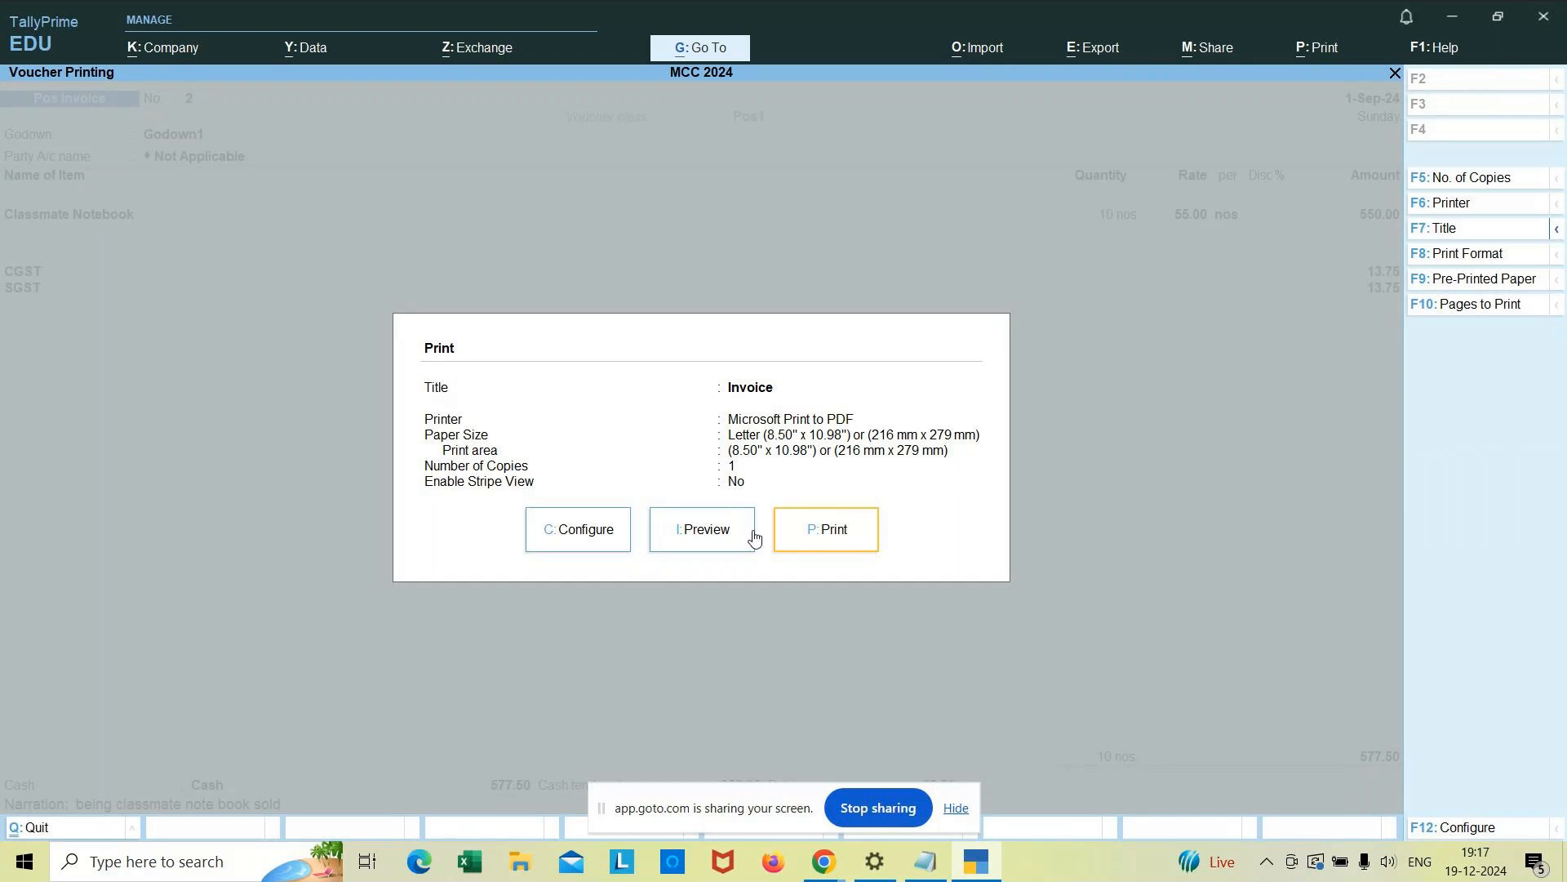
# Step: Preview the POS invoice printout at enlarged size, examine it, and close the print dialog without printing
pyautogui.click(697, 549)
pyautogui.click(697, 539)
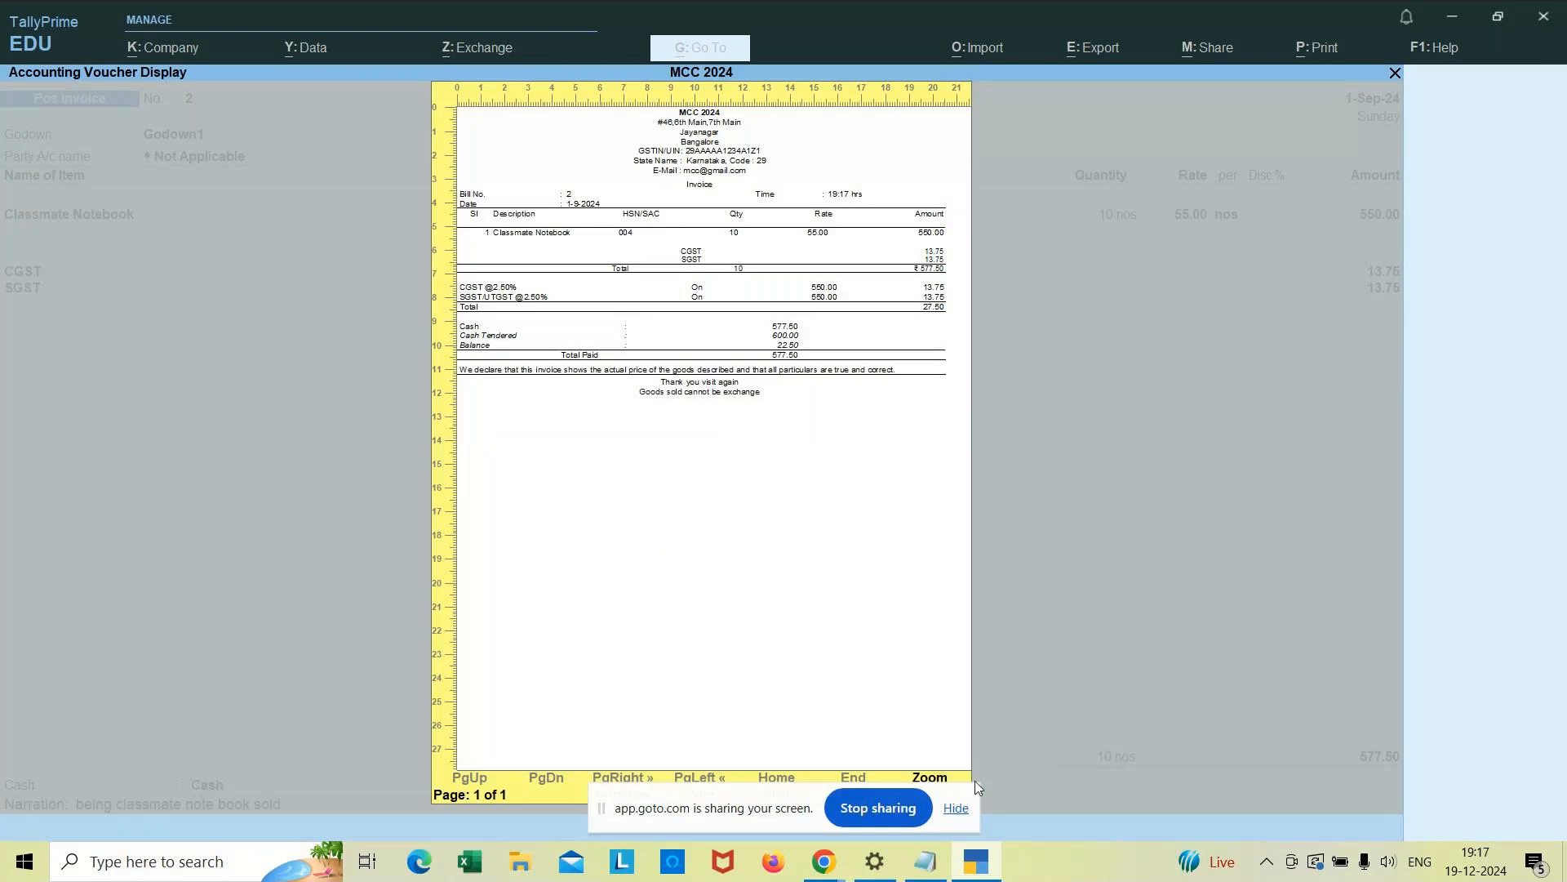
pyautogui.click(932, 780)
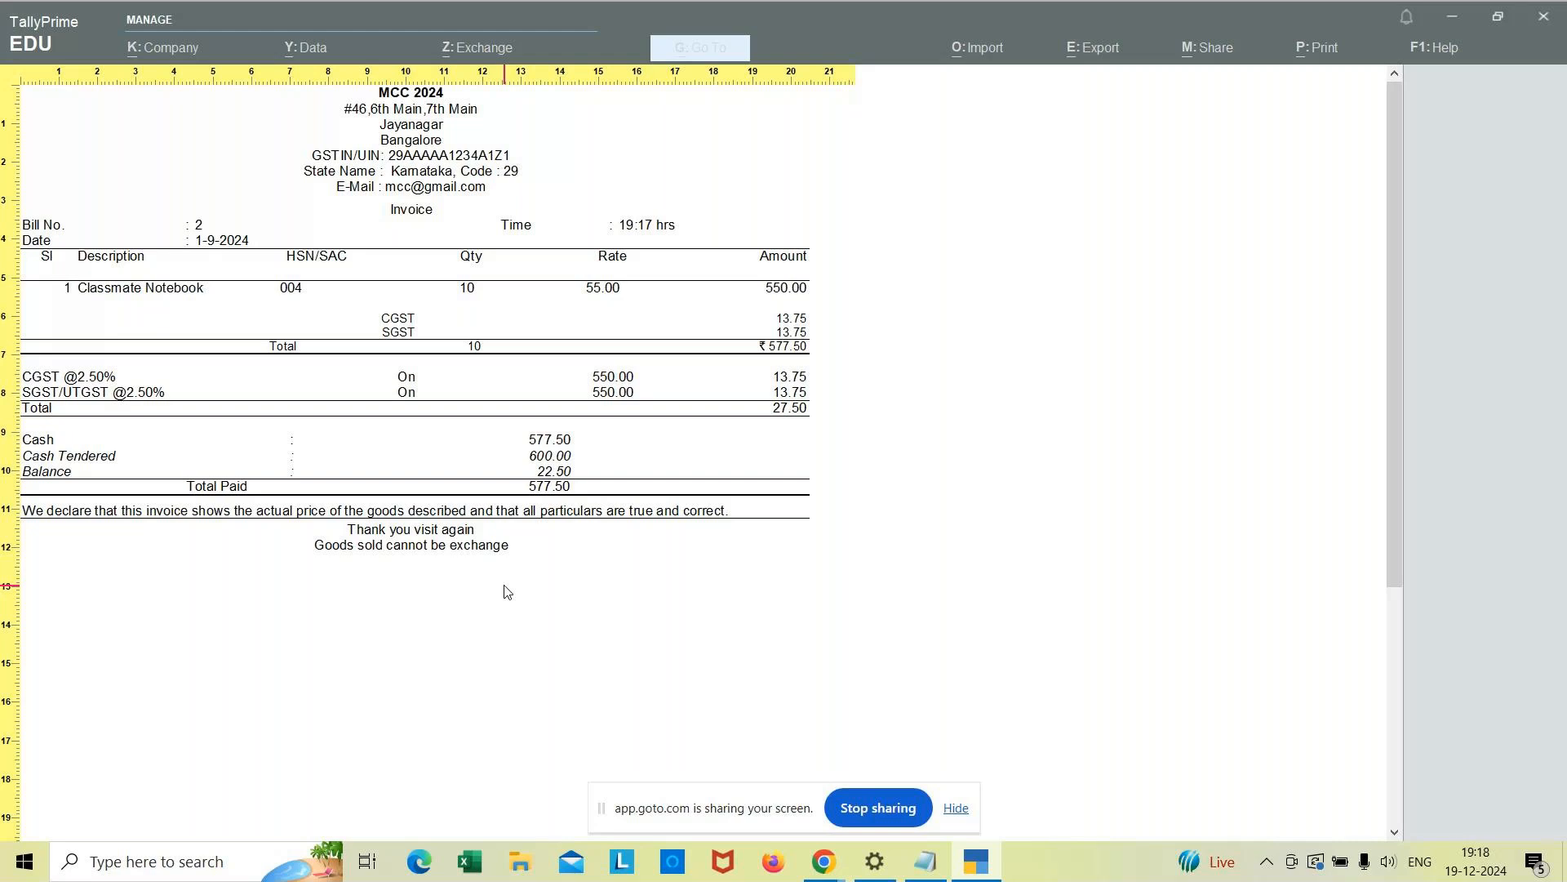
pyautogui.press('Escape')
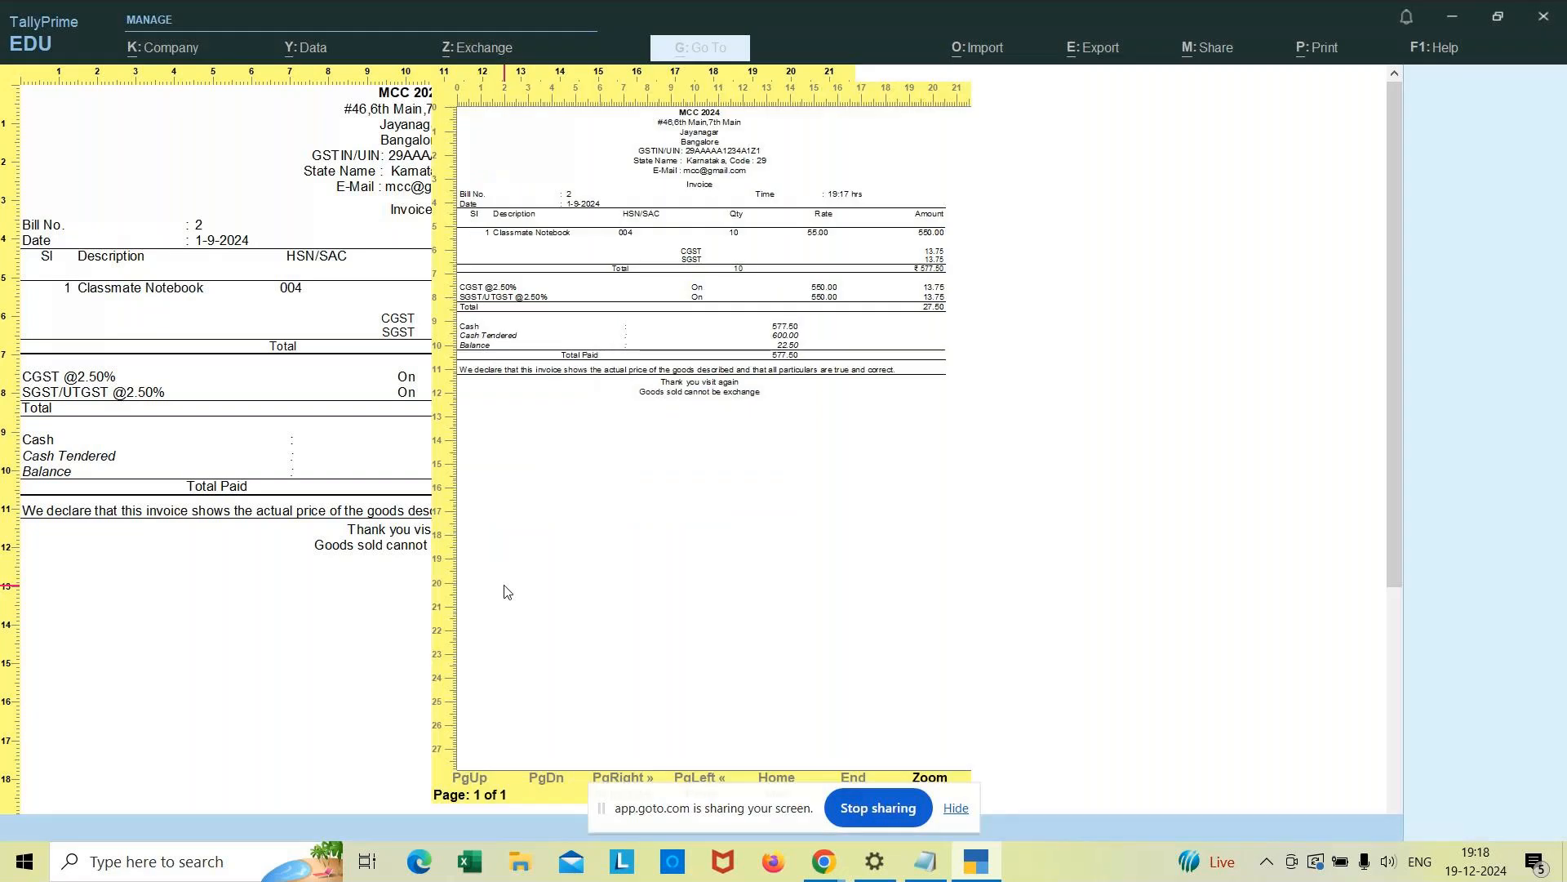
pyautogui.press('Escape')
pyautogui.press('Escape')
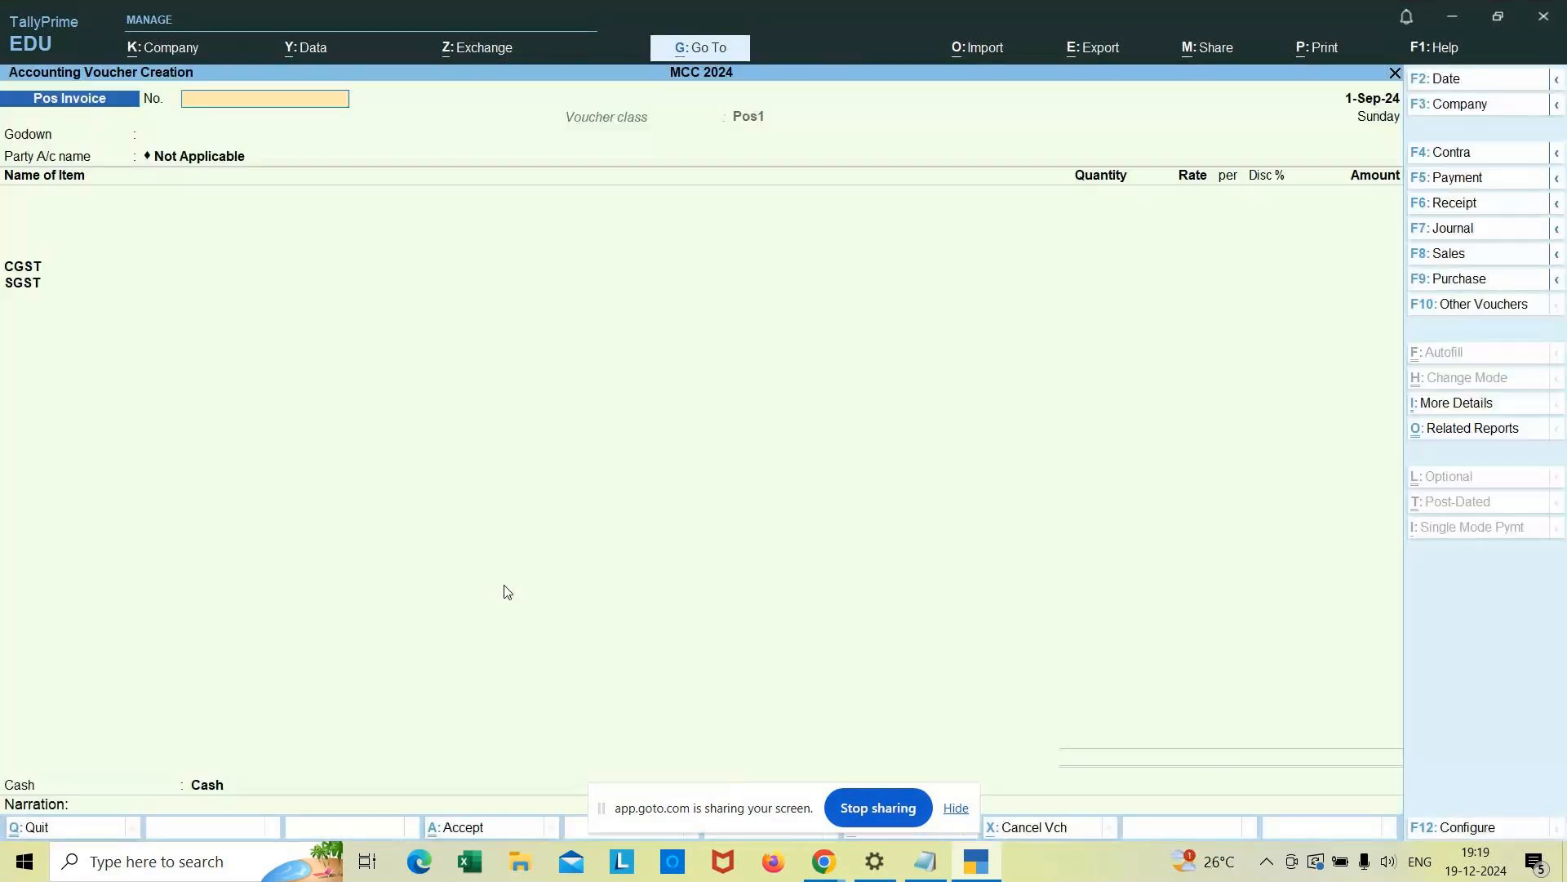
# Step: Leave voucher creation, open the Day Book and select the Pos Invoice entry
pyautogui.press('Escape')
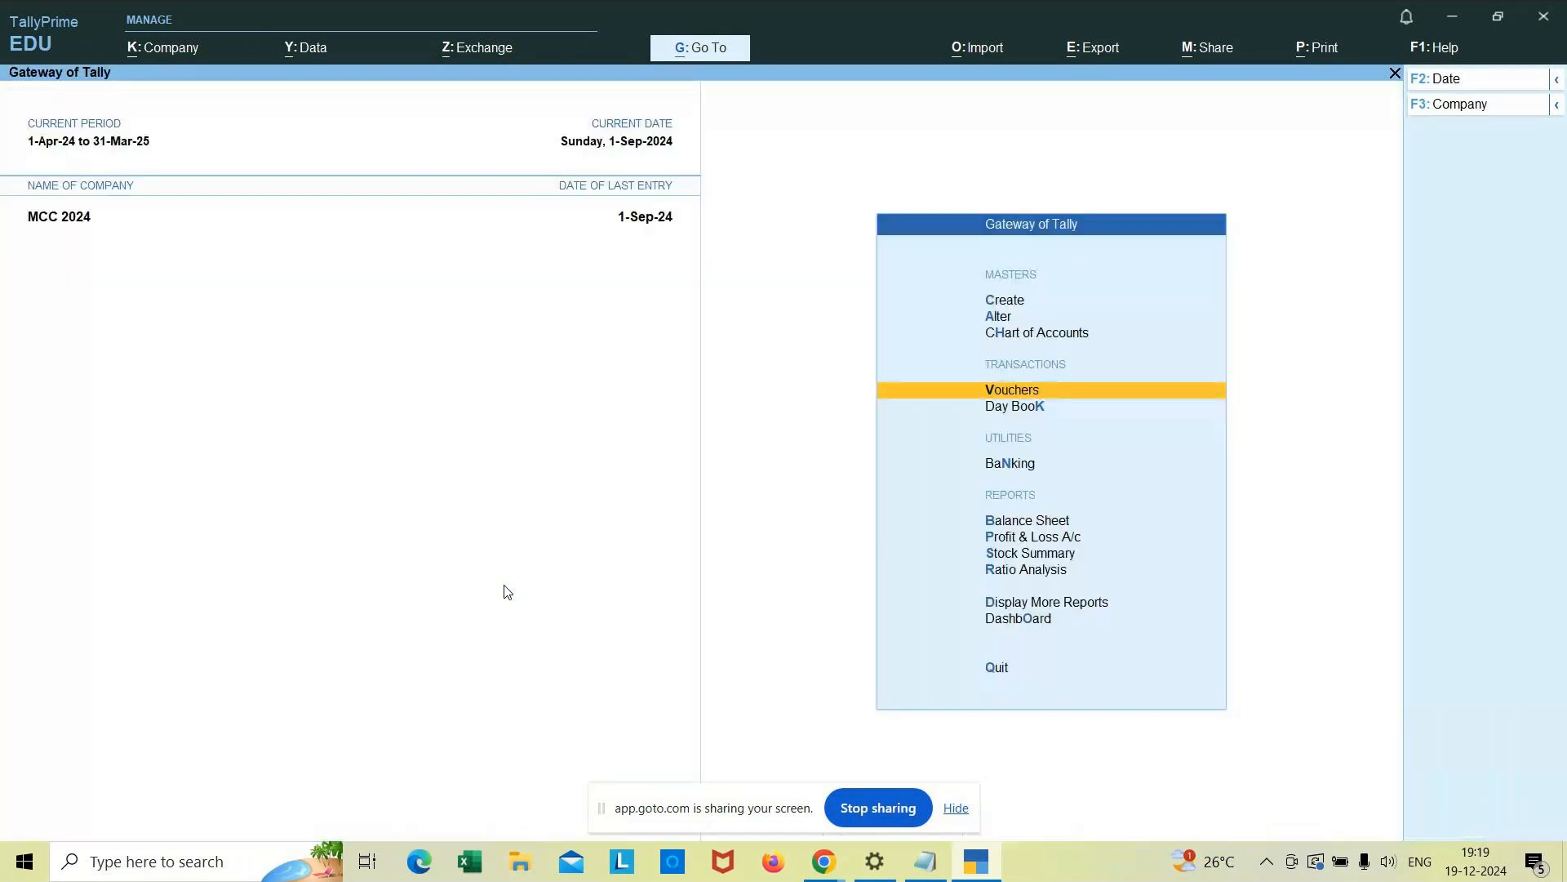
pyautogui.press('Down')
pyautogui.press('Return')
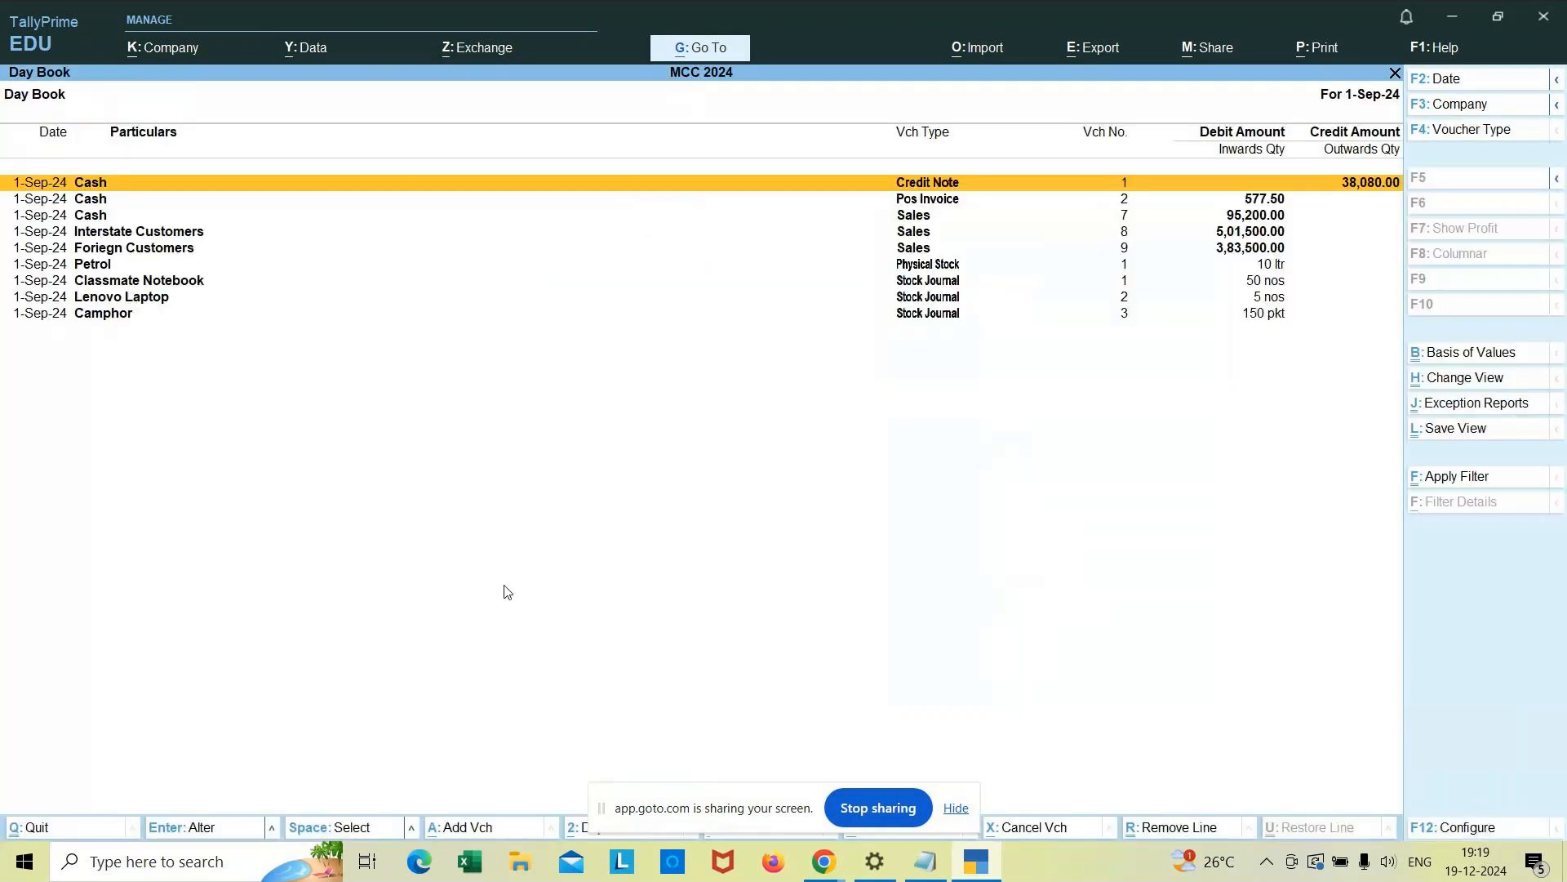
pyautogui.press('Down')
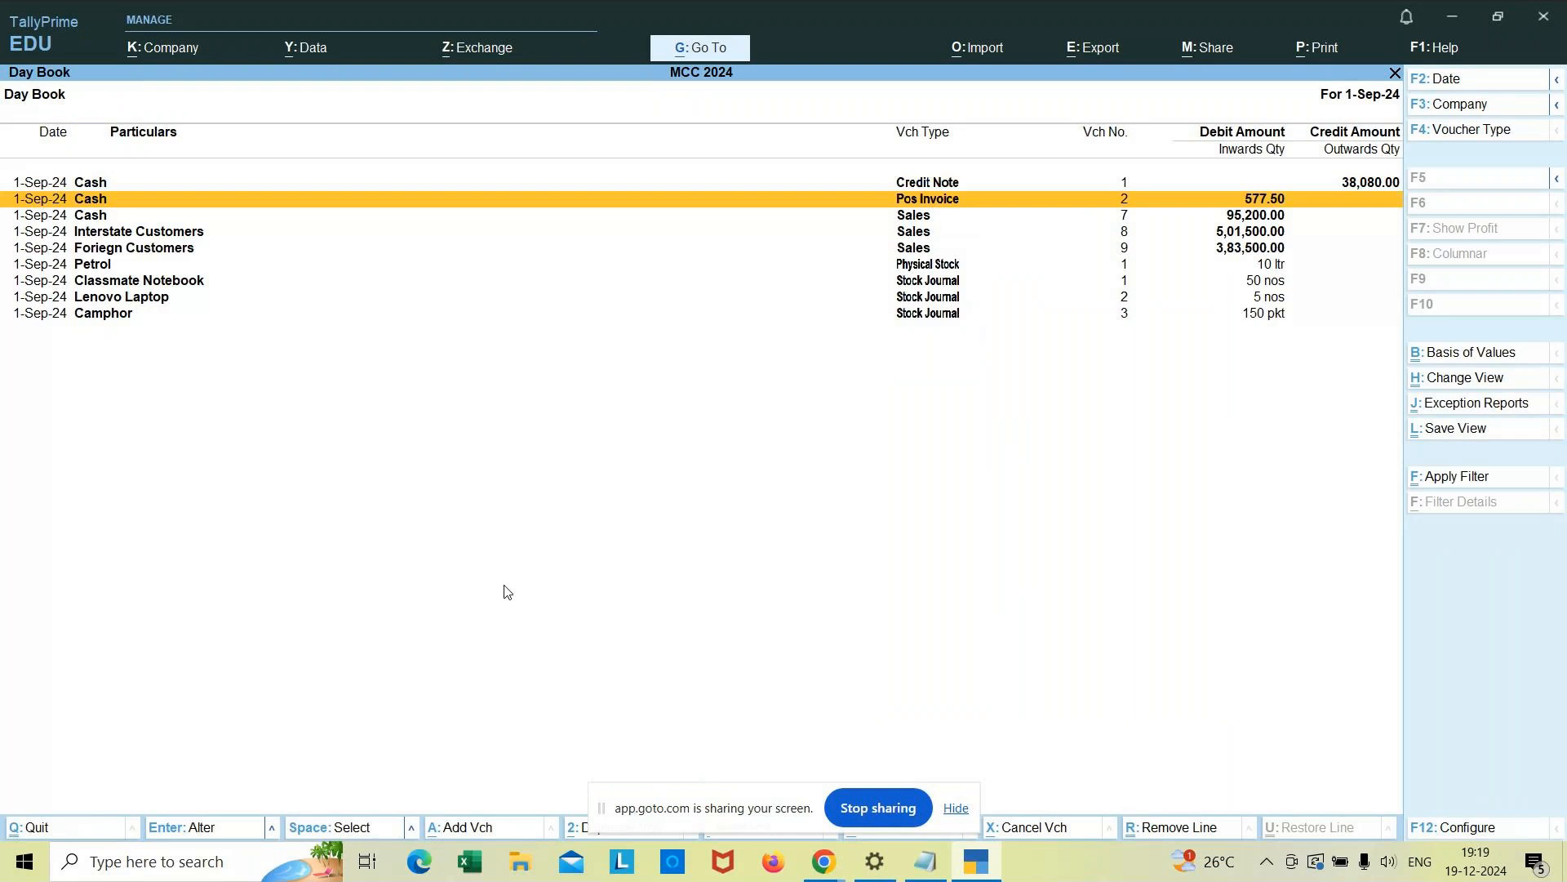
# Step: Open the Pos Invoice voucher from the Day Book and review its header fields and the Classmate Notebook line
pyautogui.press('Return')
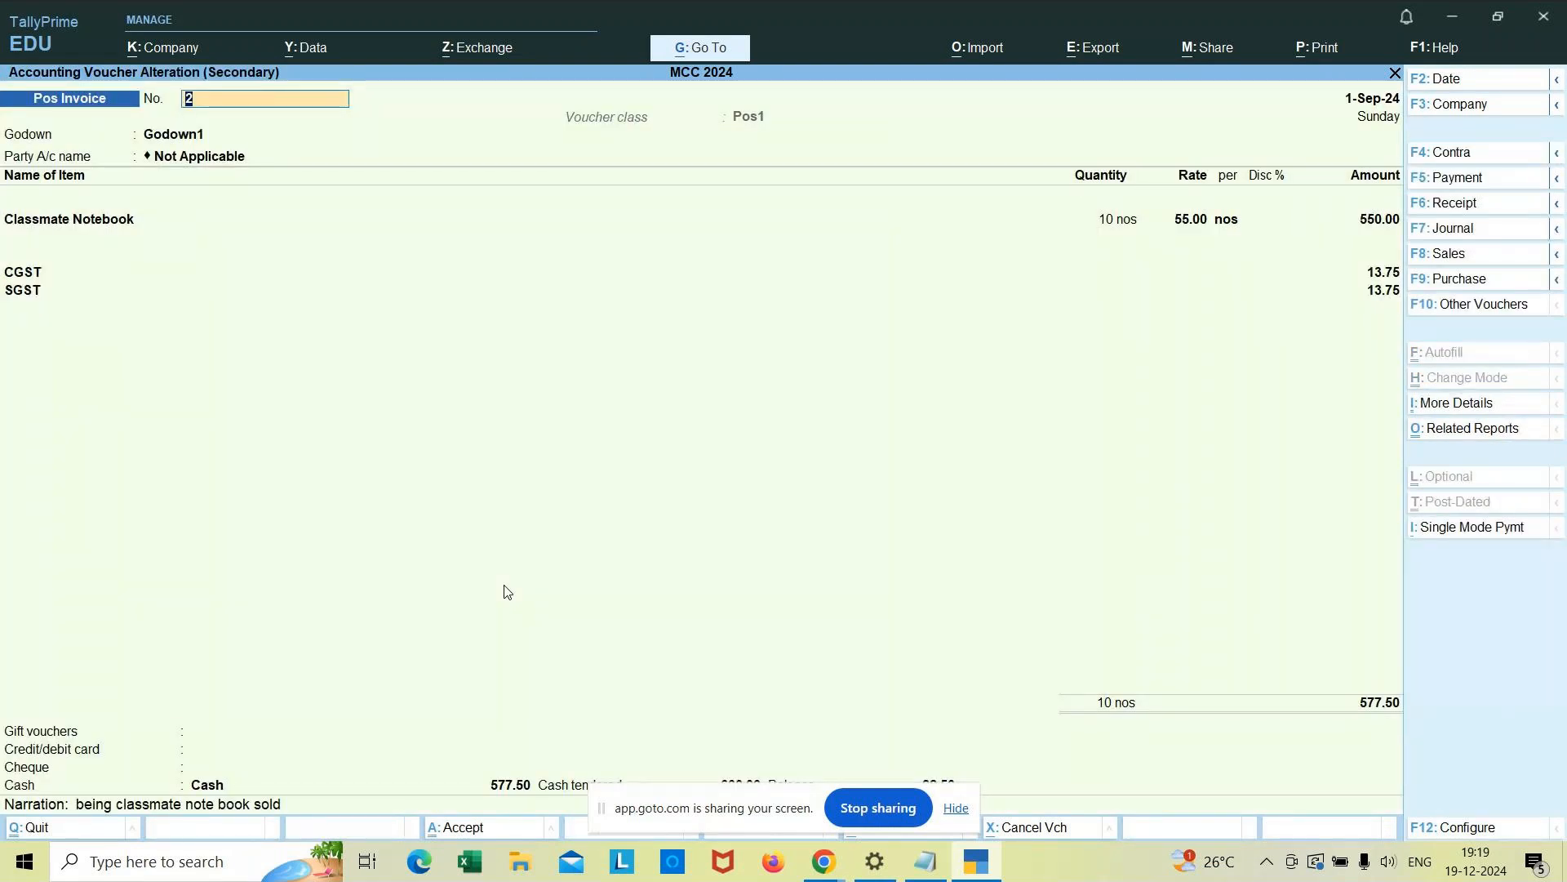
pyautogui.press('Return')
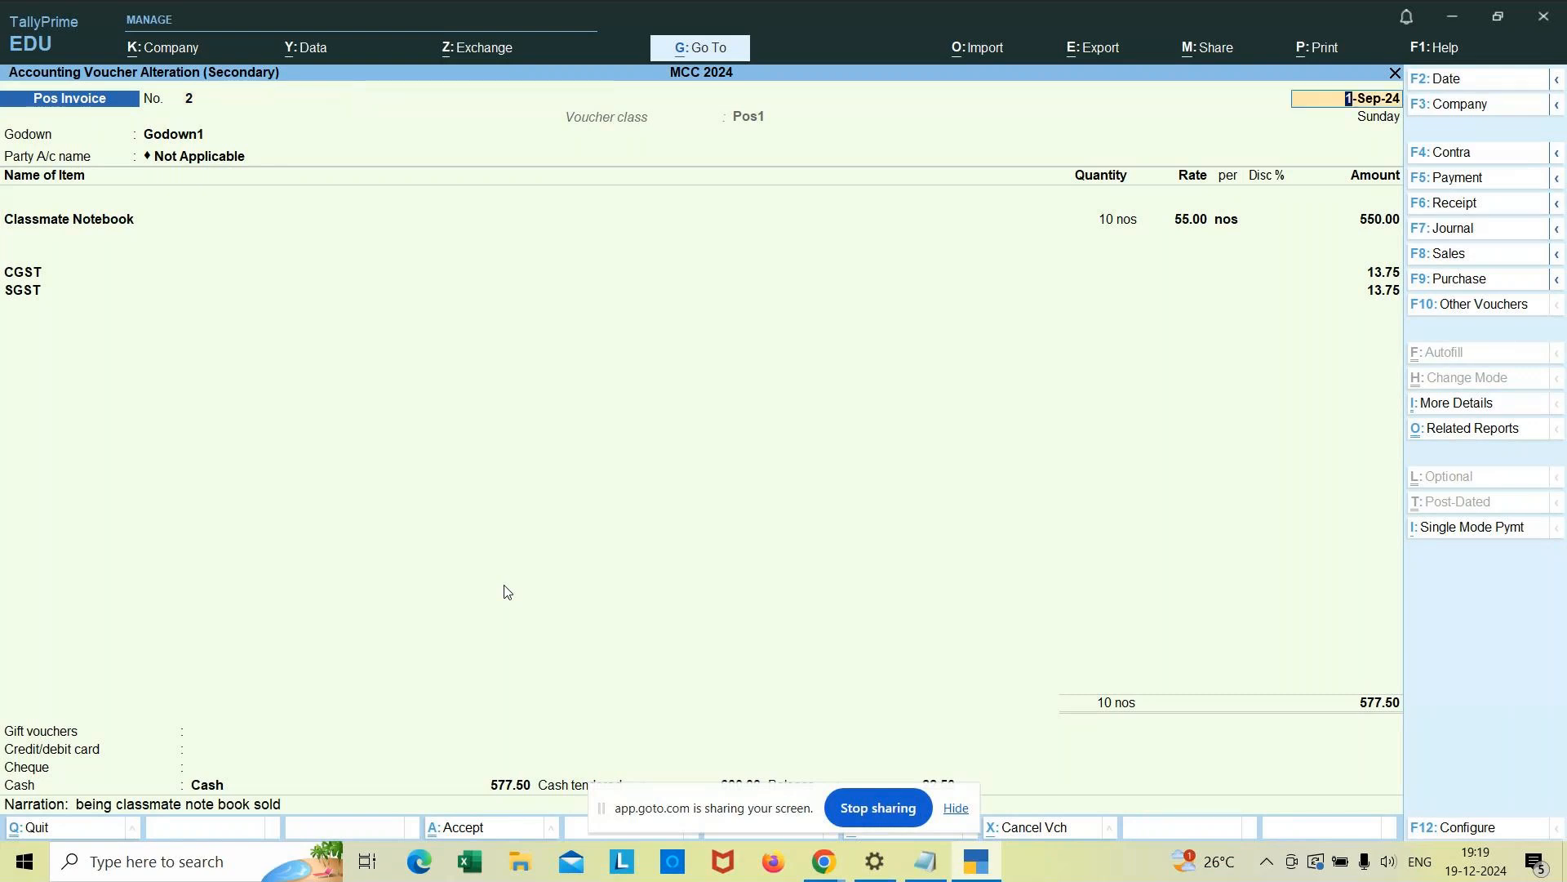
pyautogui.press('Return')
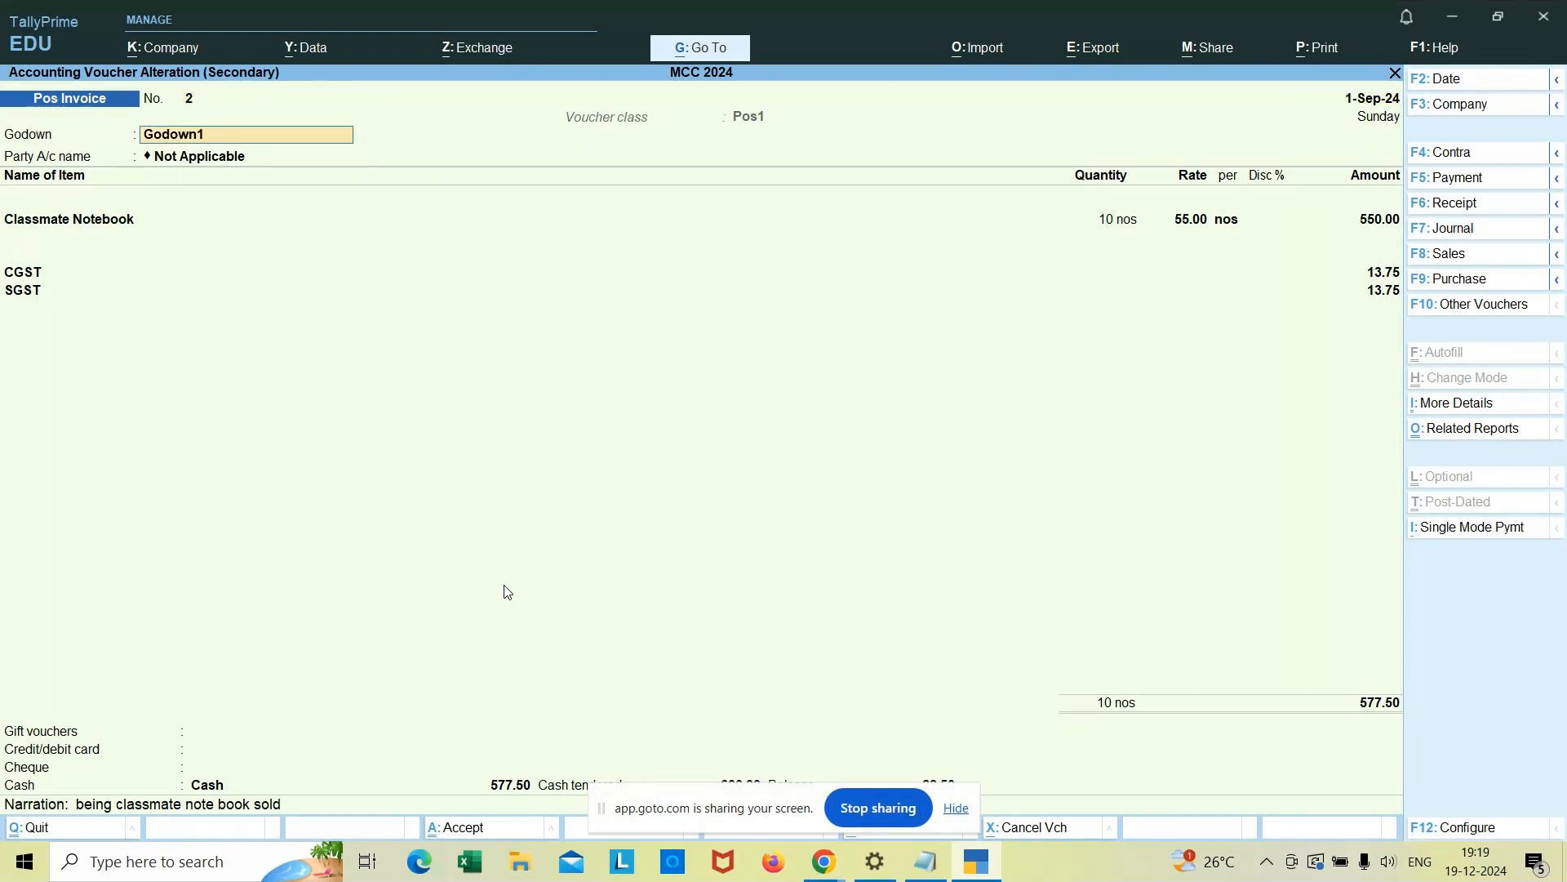
pyautogui.press('Return')
pyautogui.press('Return')
pyautogui.press('Return')
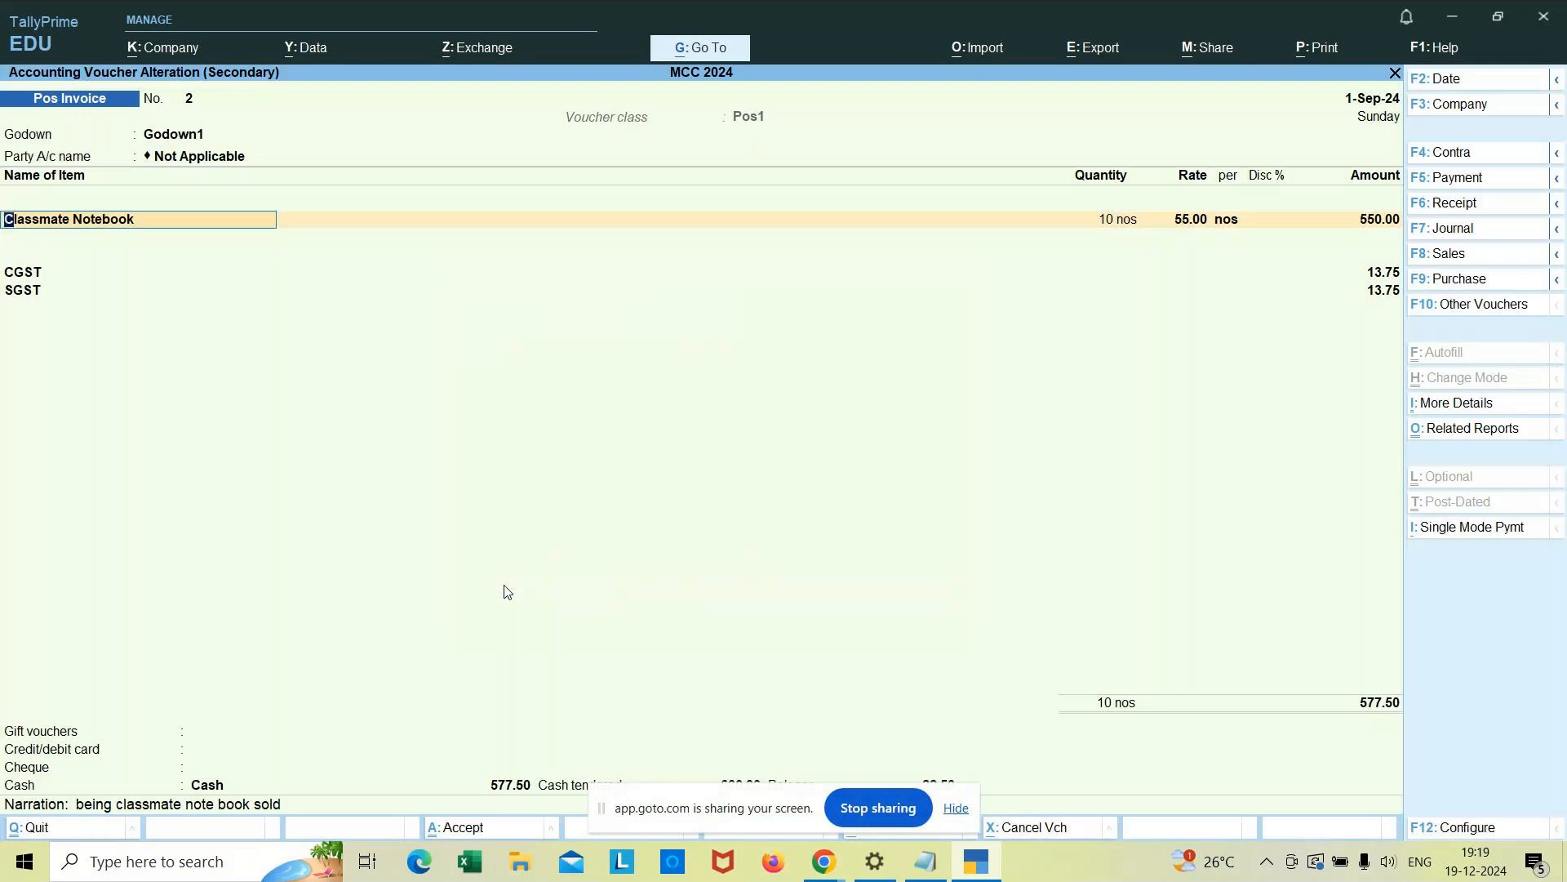
pyautogui.press('Return')
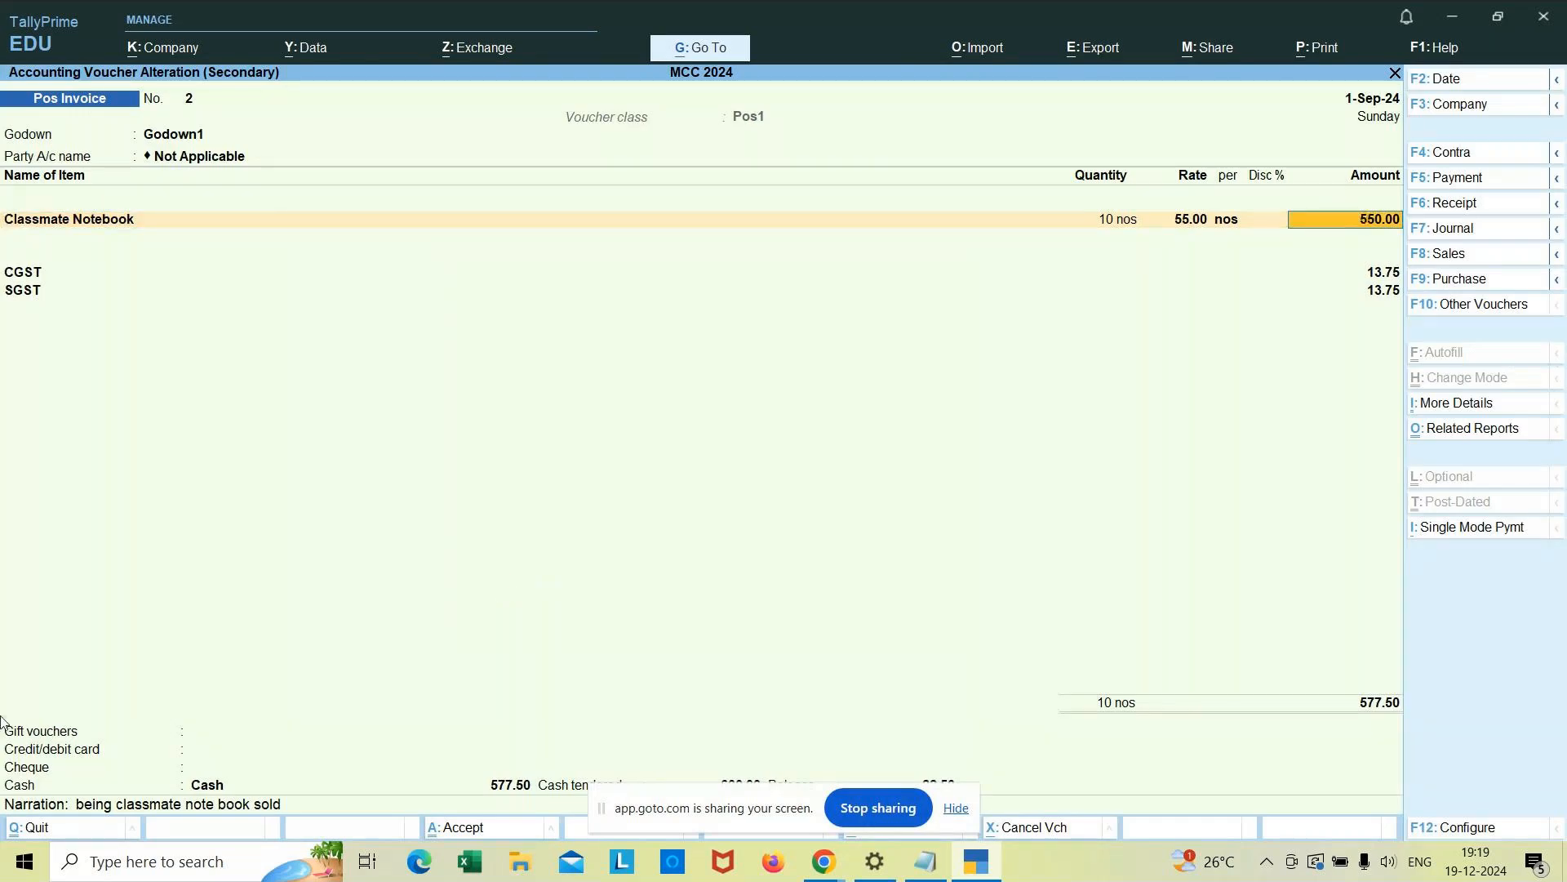
# Step: Examine the item quantity, rate, cash amount and cash tendered in the Pos Invoice, and leave the voucher and Day Book without saving
pyautogui.click(1111, 226)
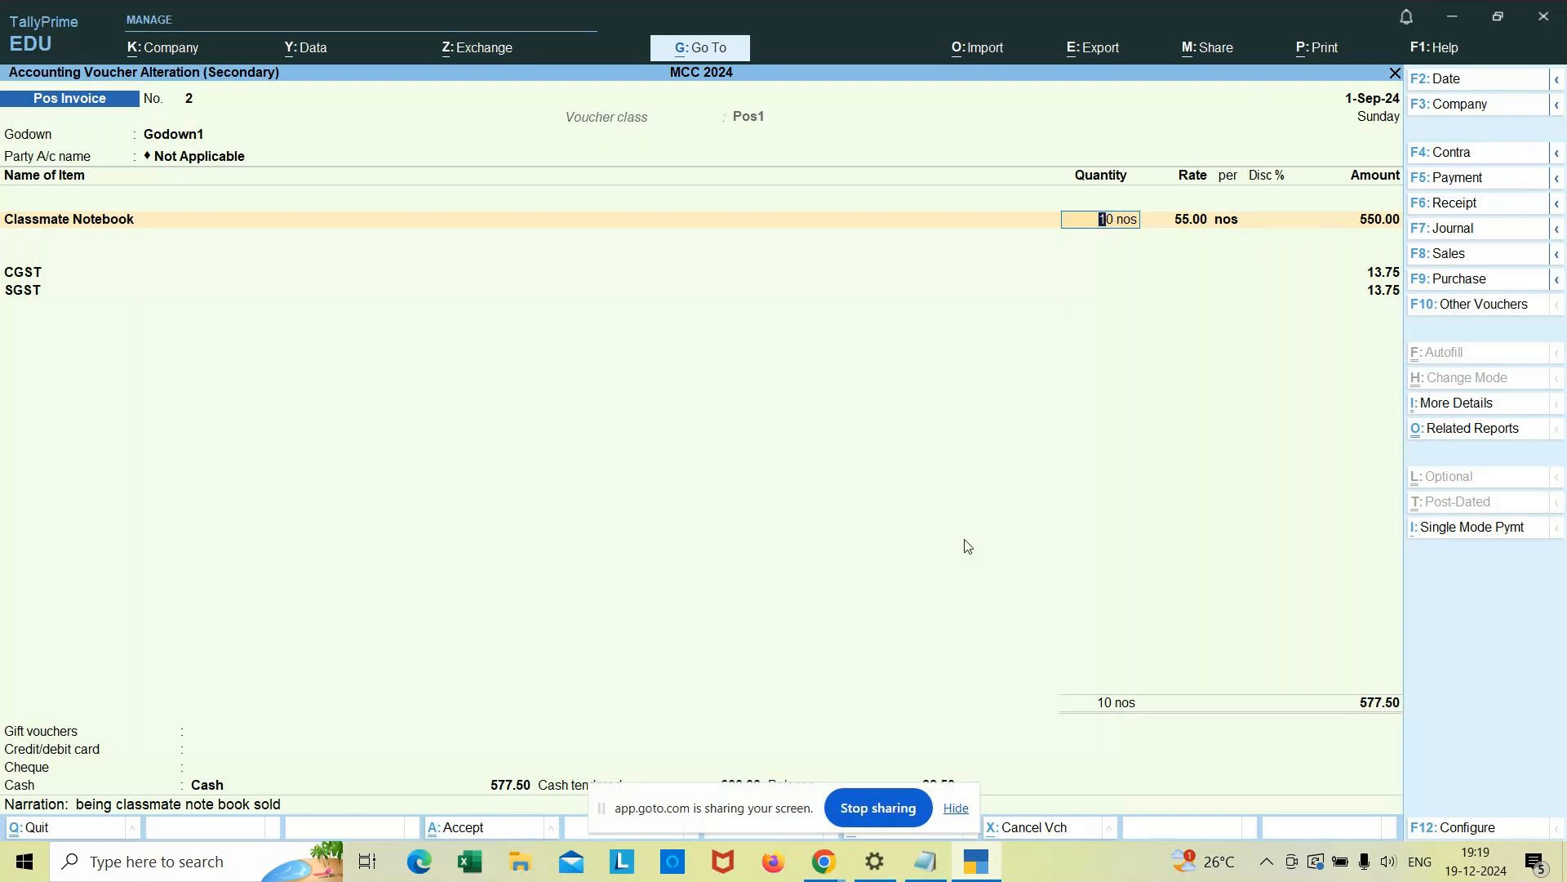
pyautogui.moveTo(820, 867)
pyautogui.click(709, 800)
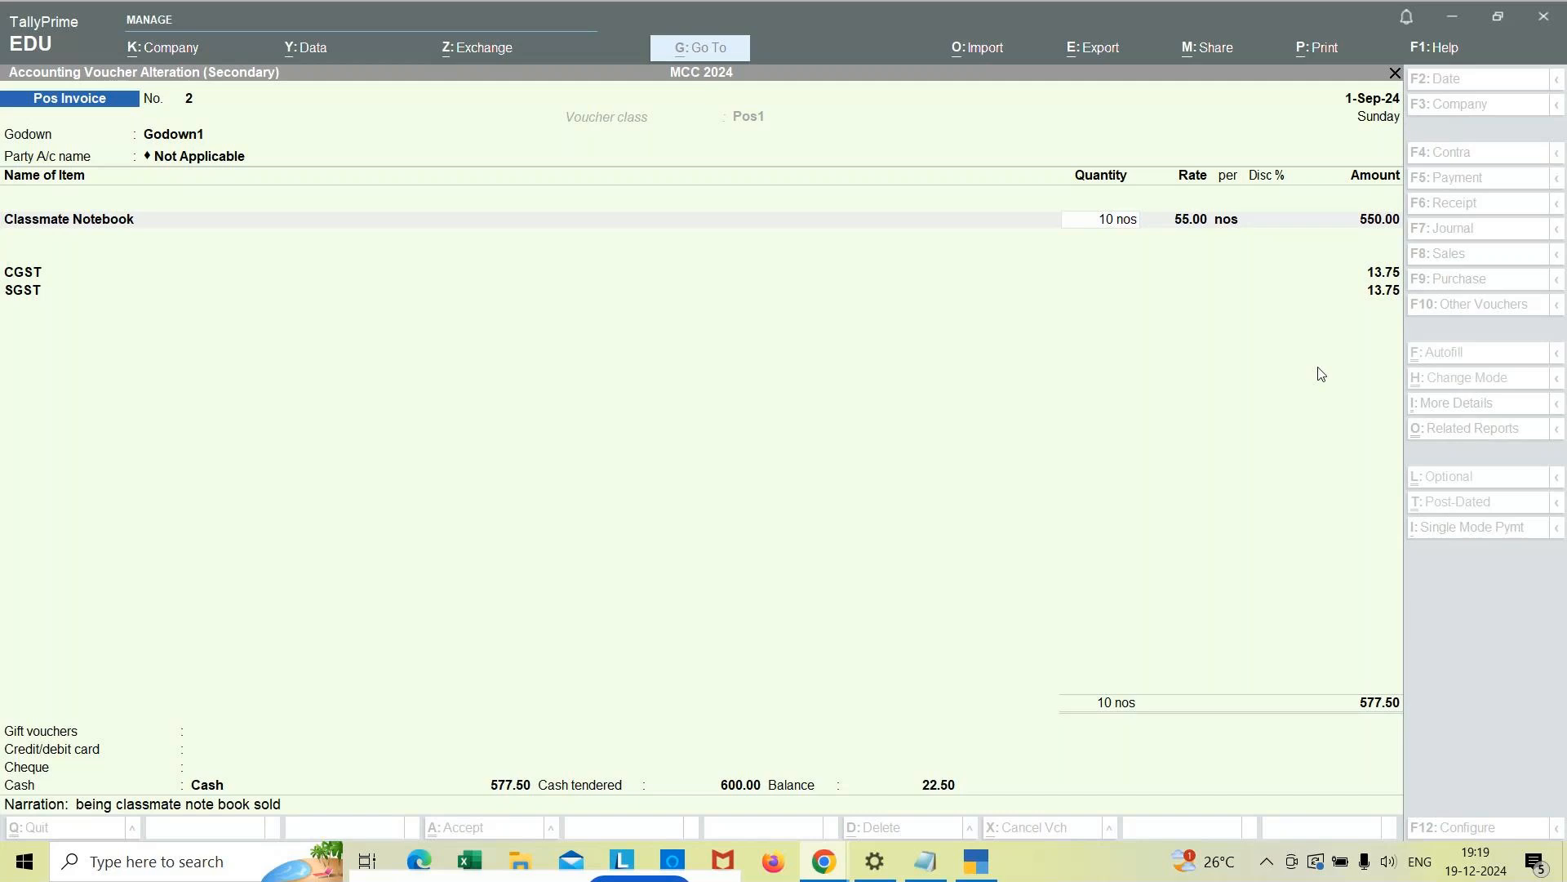
pyautogui.click(1201, 232)
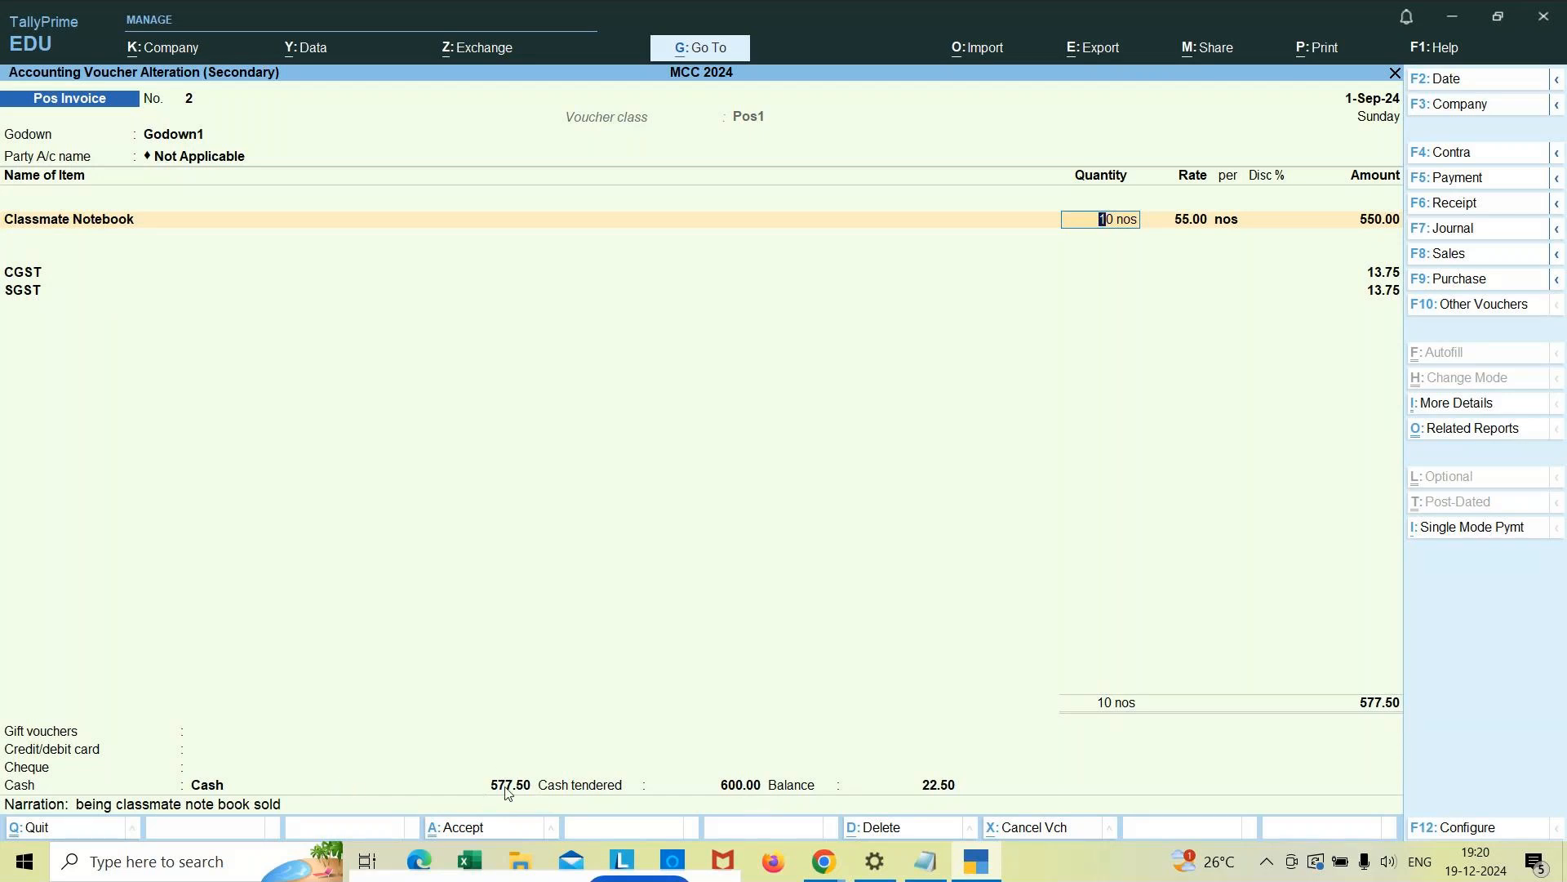
pyautogui.click(734, 786)
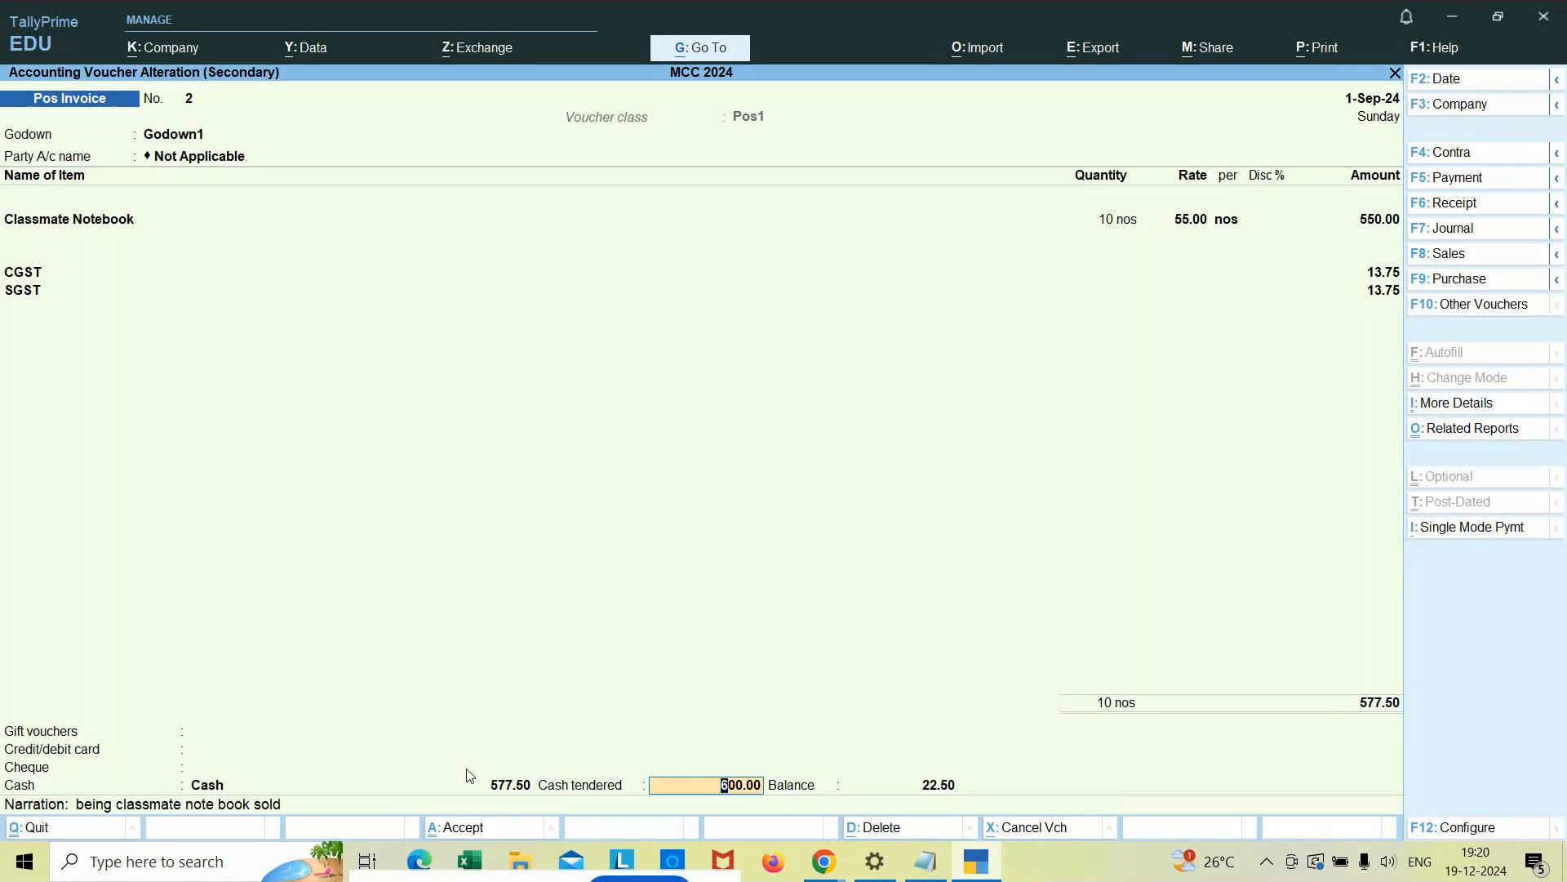
pyautogui.click(522, 788)
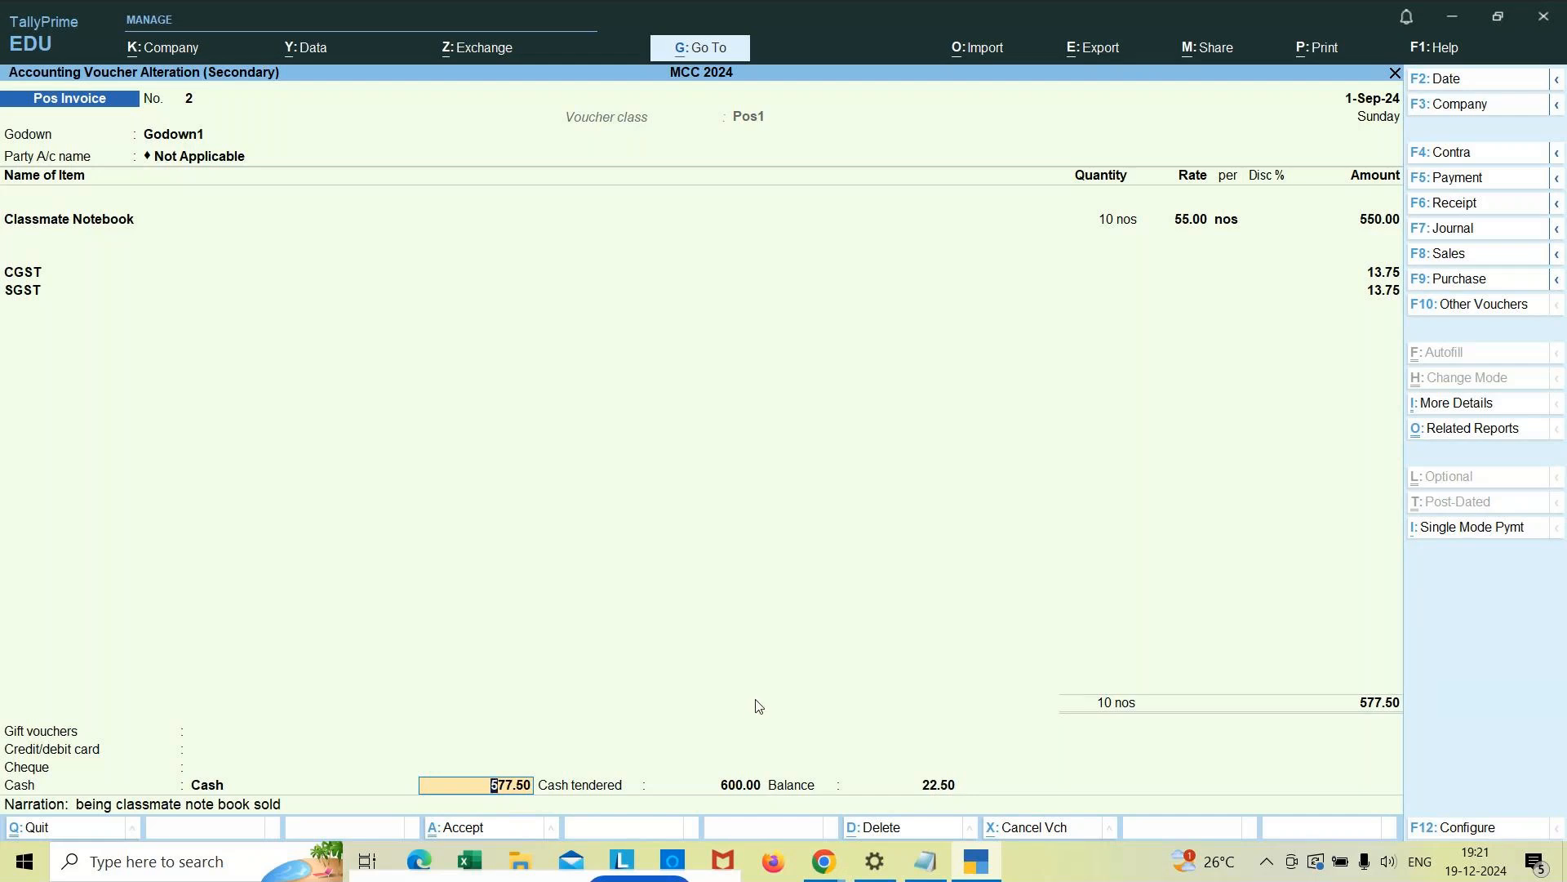
pyautogui.press('BackSpace')
pyautogui.press('Escape')
pyautogui.press('Return')
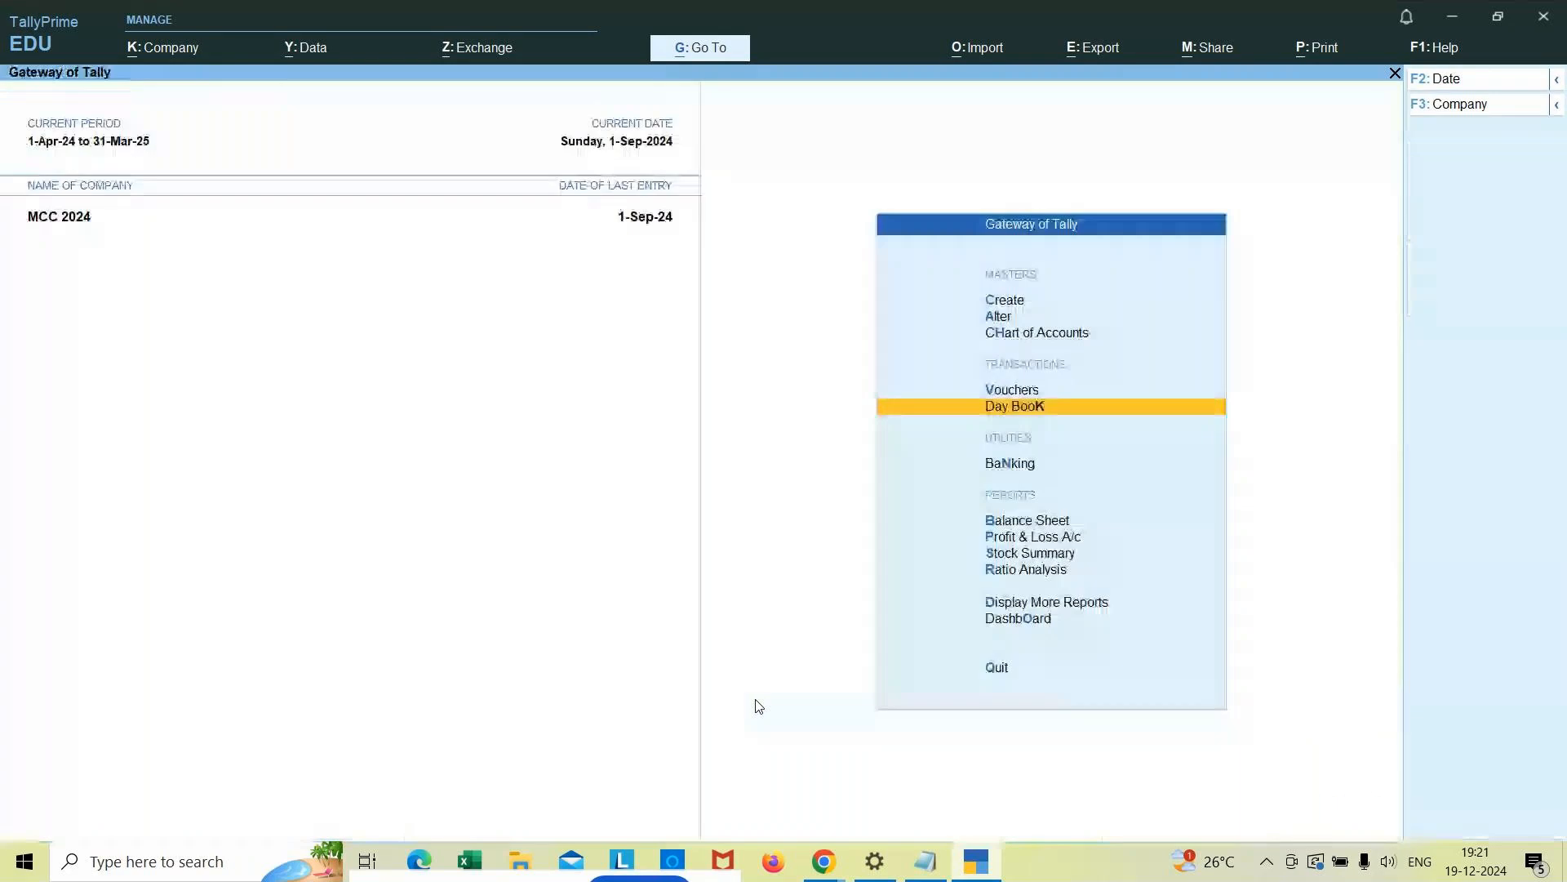
# Step: Open the list of voucher types for master alteration
pyautogui.press('Up')
pyautogui.press('Up')
pyautogui.press('Up')
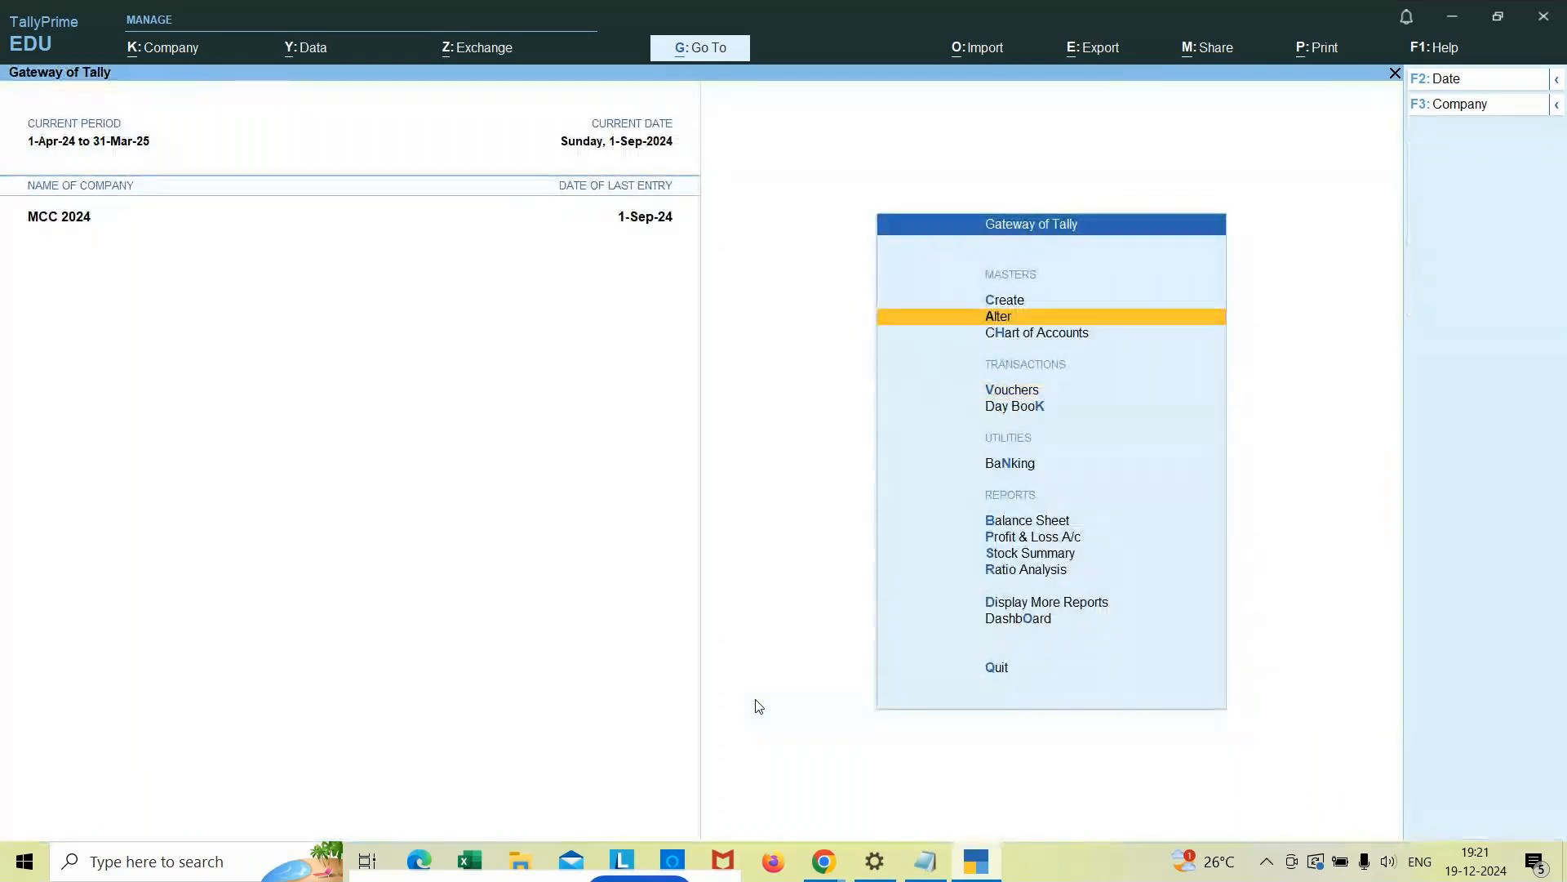
pyautogui.press('Return')
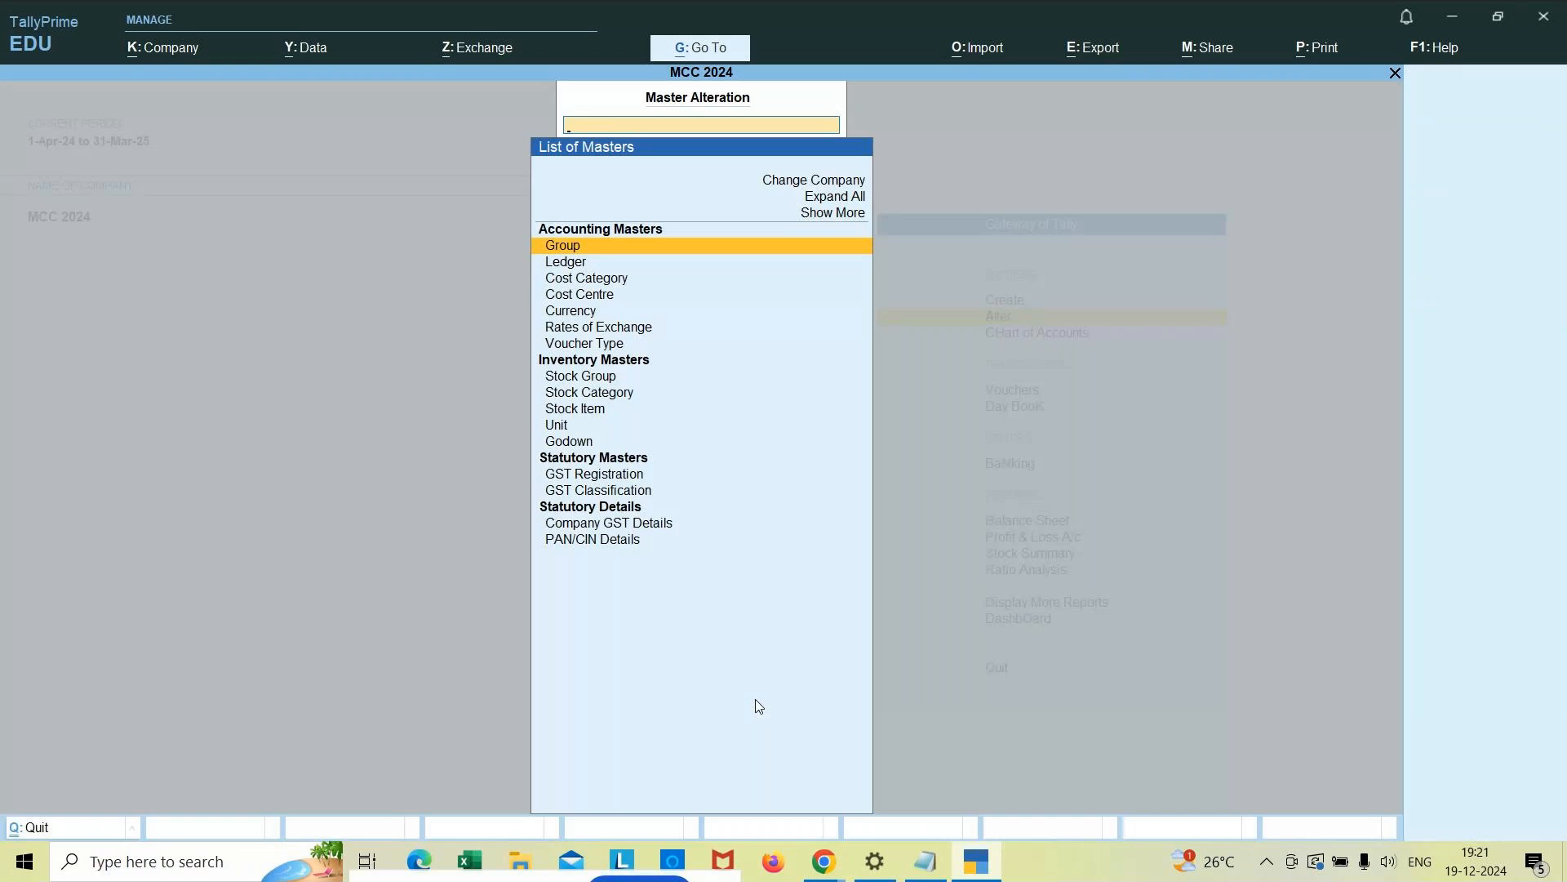
pyautogui.press('Down')
pyautogui.press('Down')
pyautogui.press('Down')
pyautogui.press('Down')
pyautogui.press('Down')
pyautogui.press('Down')
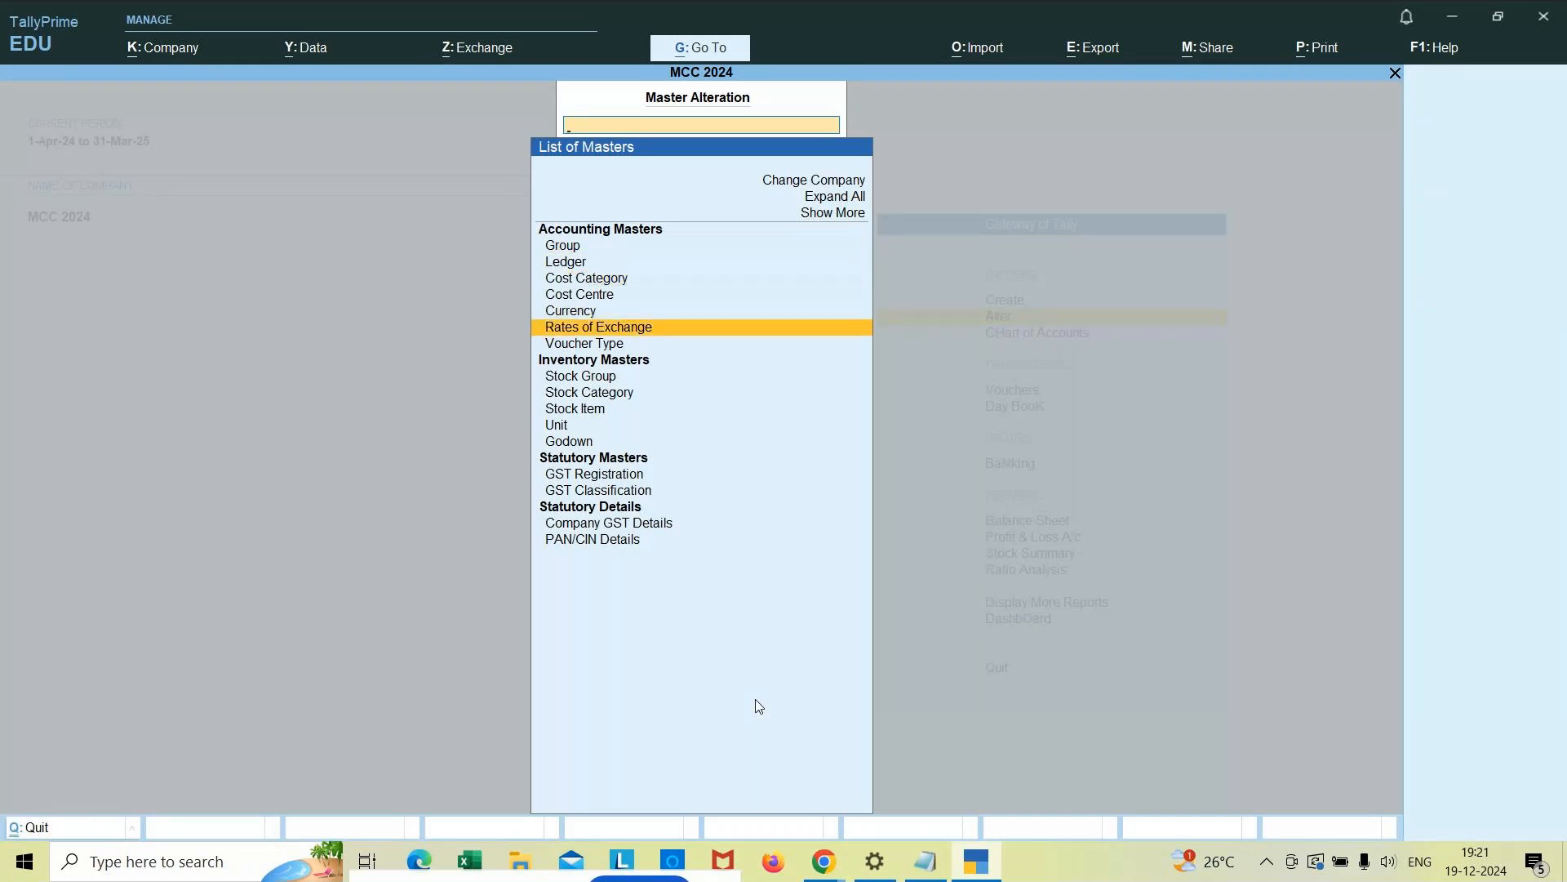
pyautogui.press('Return')
# Step: Open the Pos Invoice voucher type for alteration
pyautogui.press('Down')
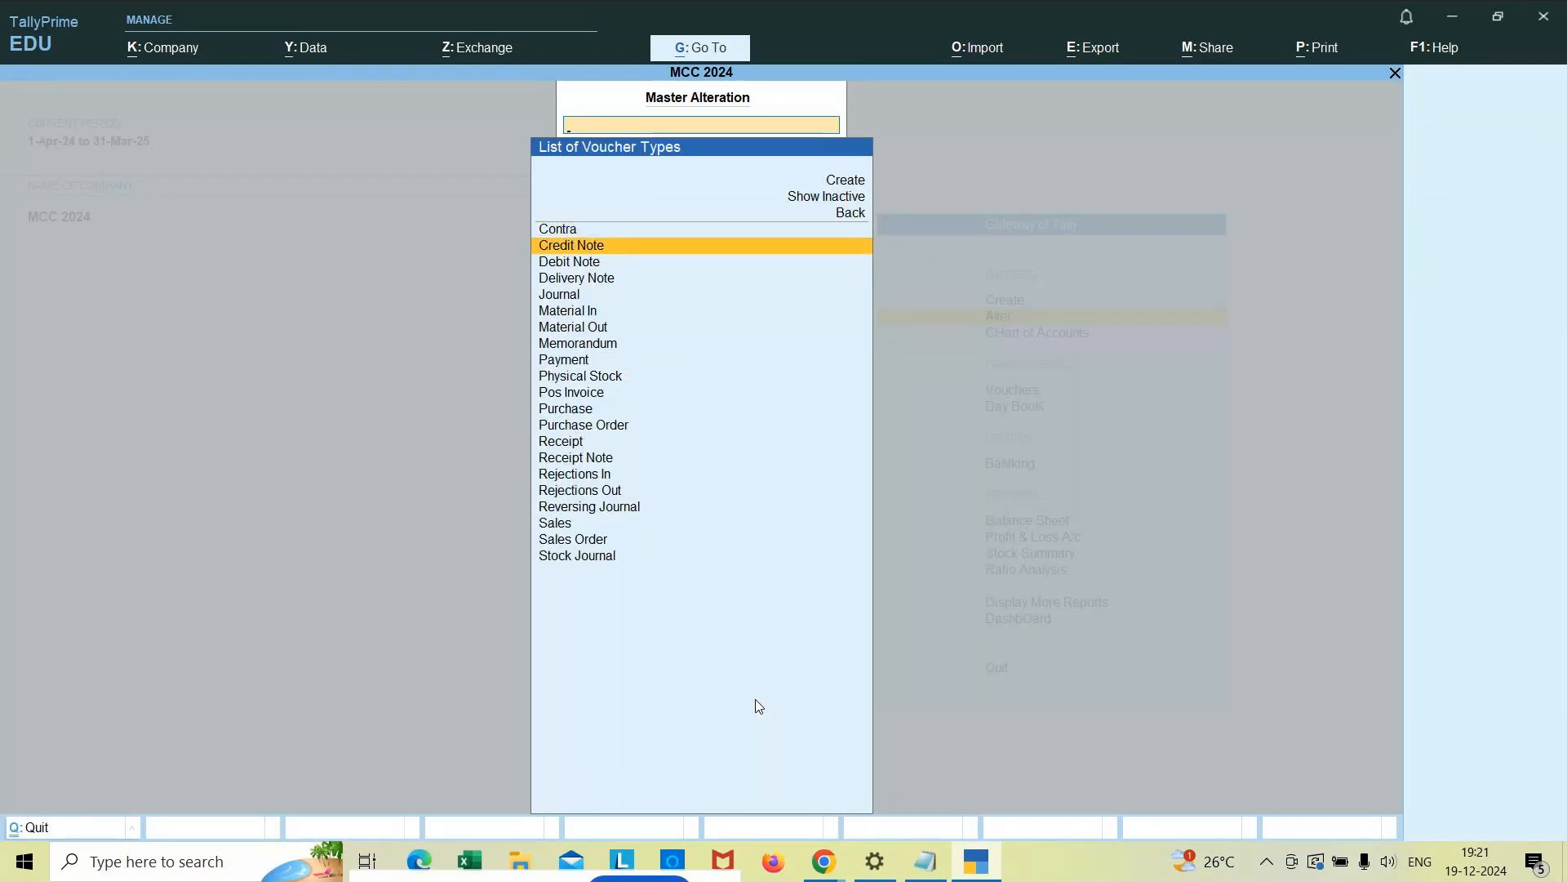
pyautogui.press('Down')
pyautogui.press('Down')
pyautogui.press('Down')
pyautogui.press('Down')
pyautogui.press('Down')
pyautogui.press('Down')
pyautogui.press('Down')
pyautogui.press('Down')
pyautogui.press('Down')
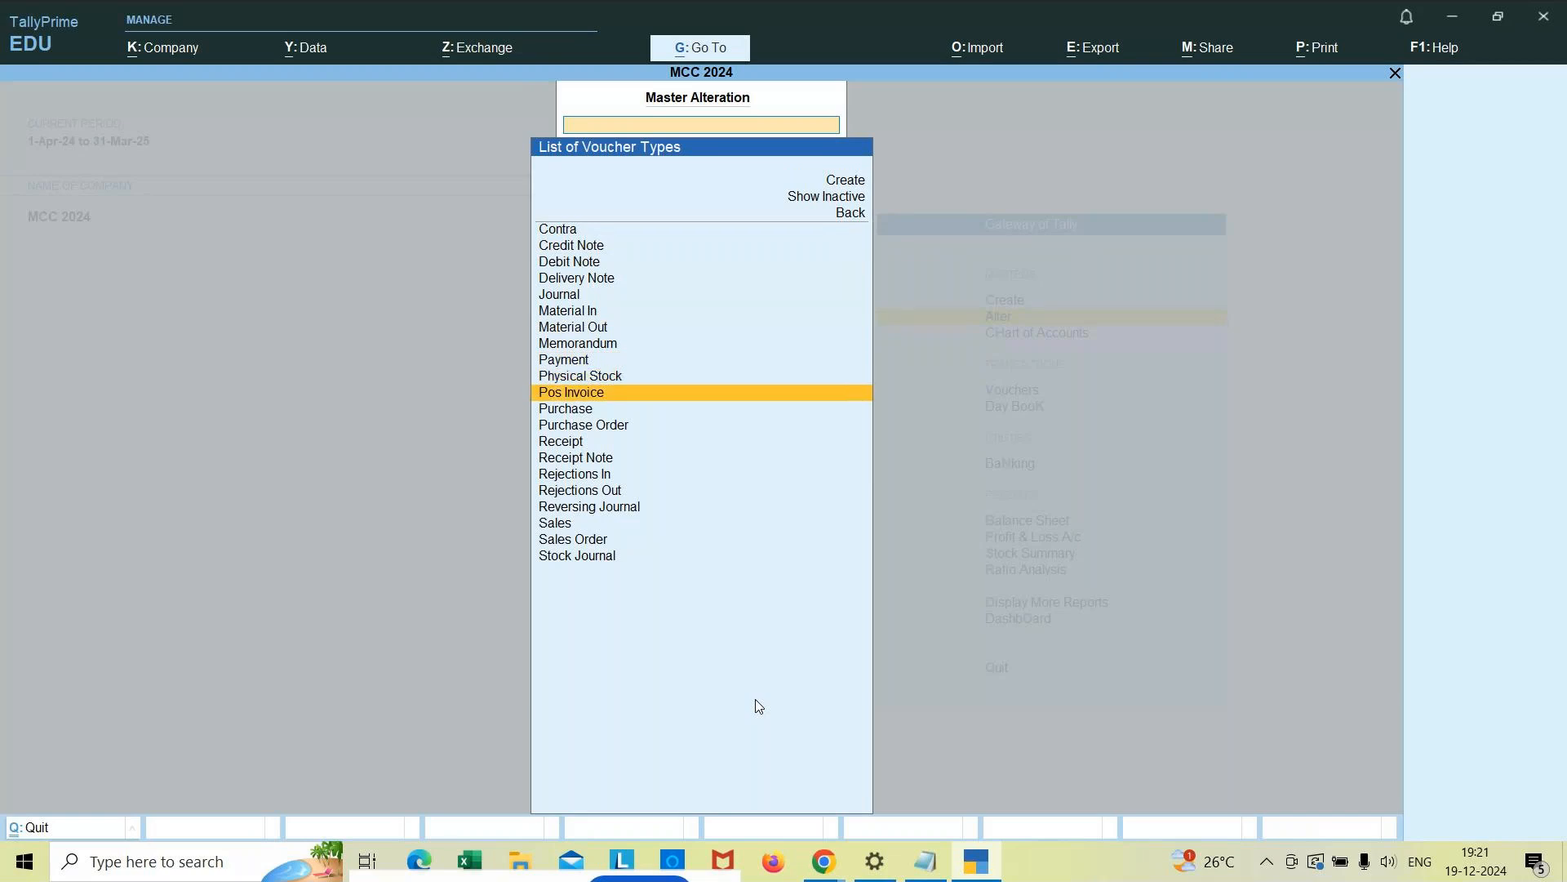
pyautogui.press('Return')
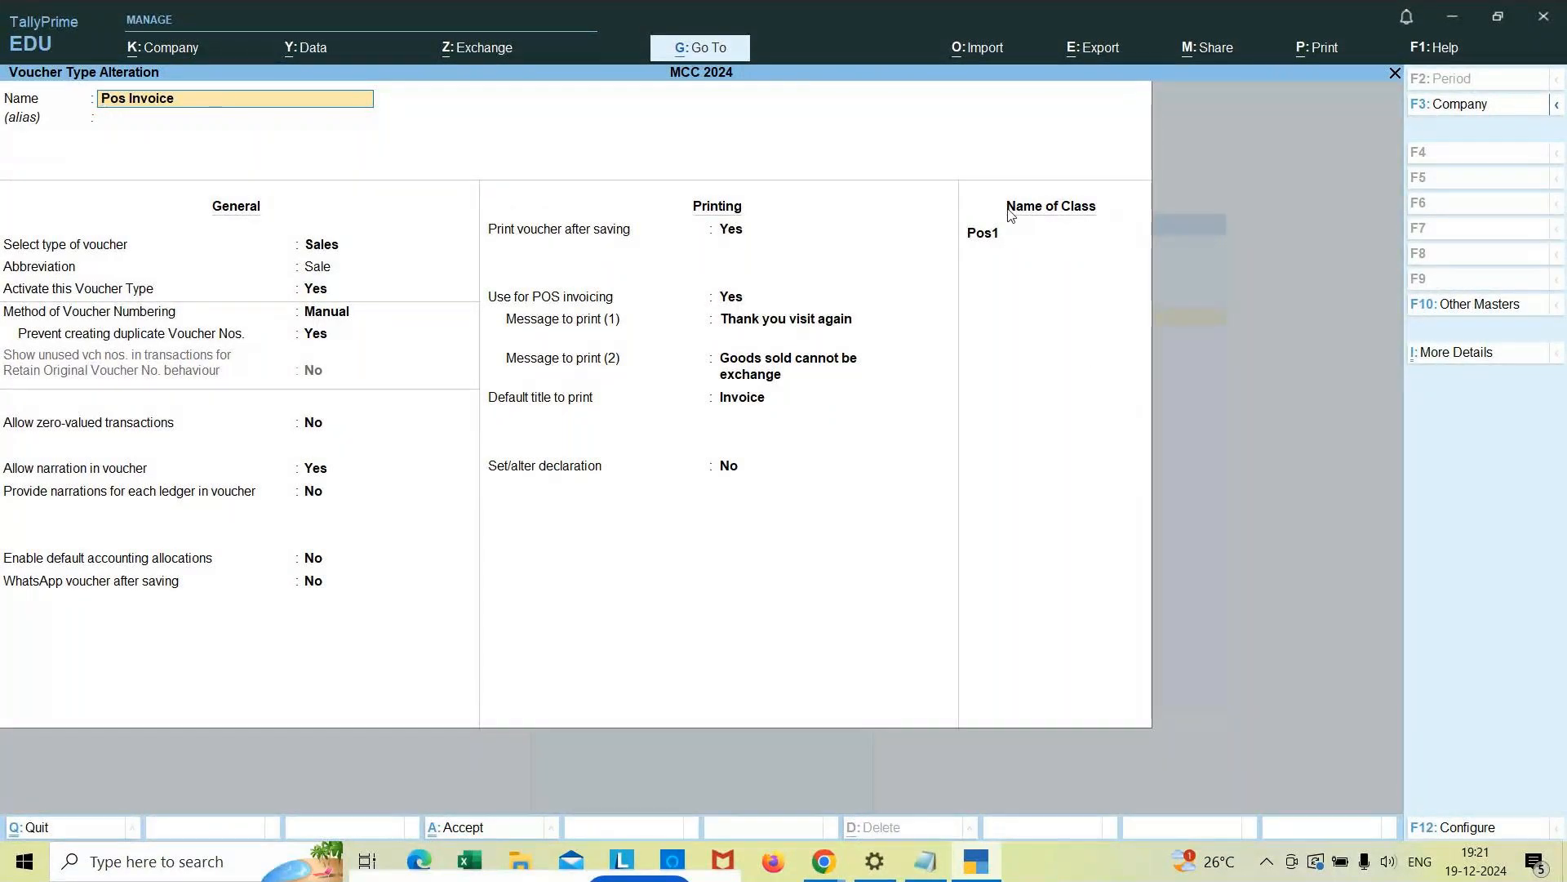
# Step: Open the voucher class Pos1 and review its default ledger settings for gift vouchers, card, cheque and cash payments
pyautogui.click(995, 237)
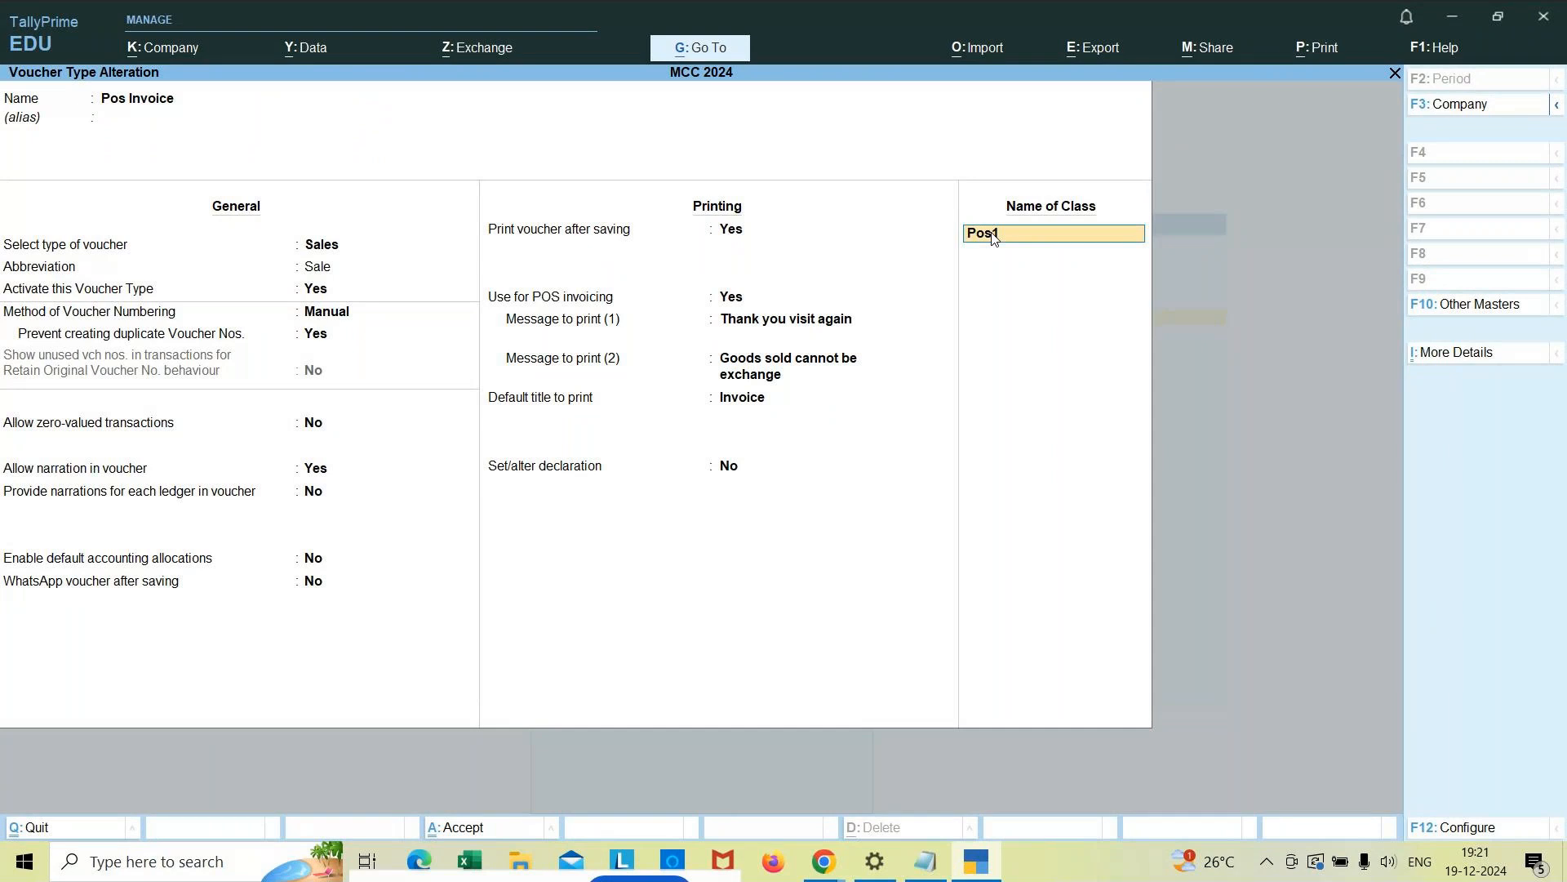
pyautogui.press('Return')
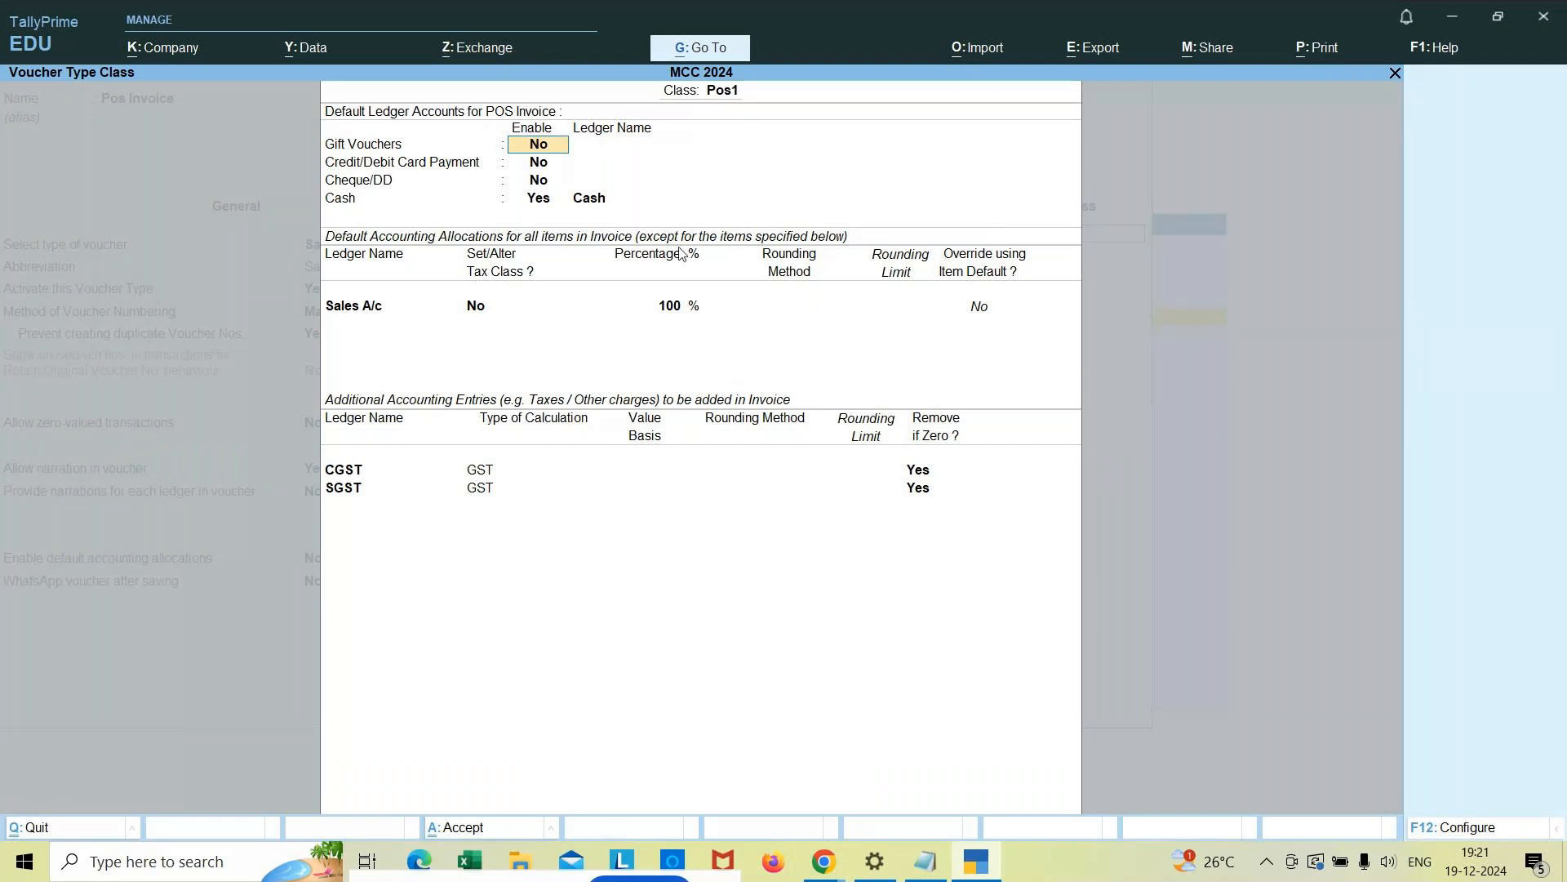
pyautogui.click(877, 254)
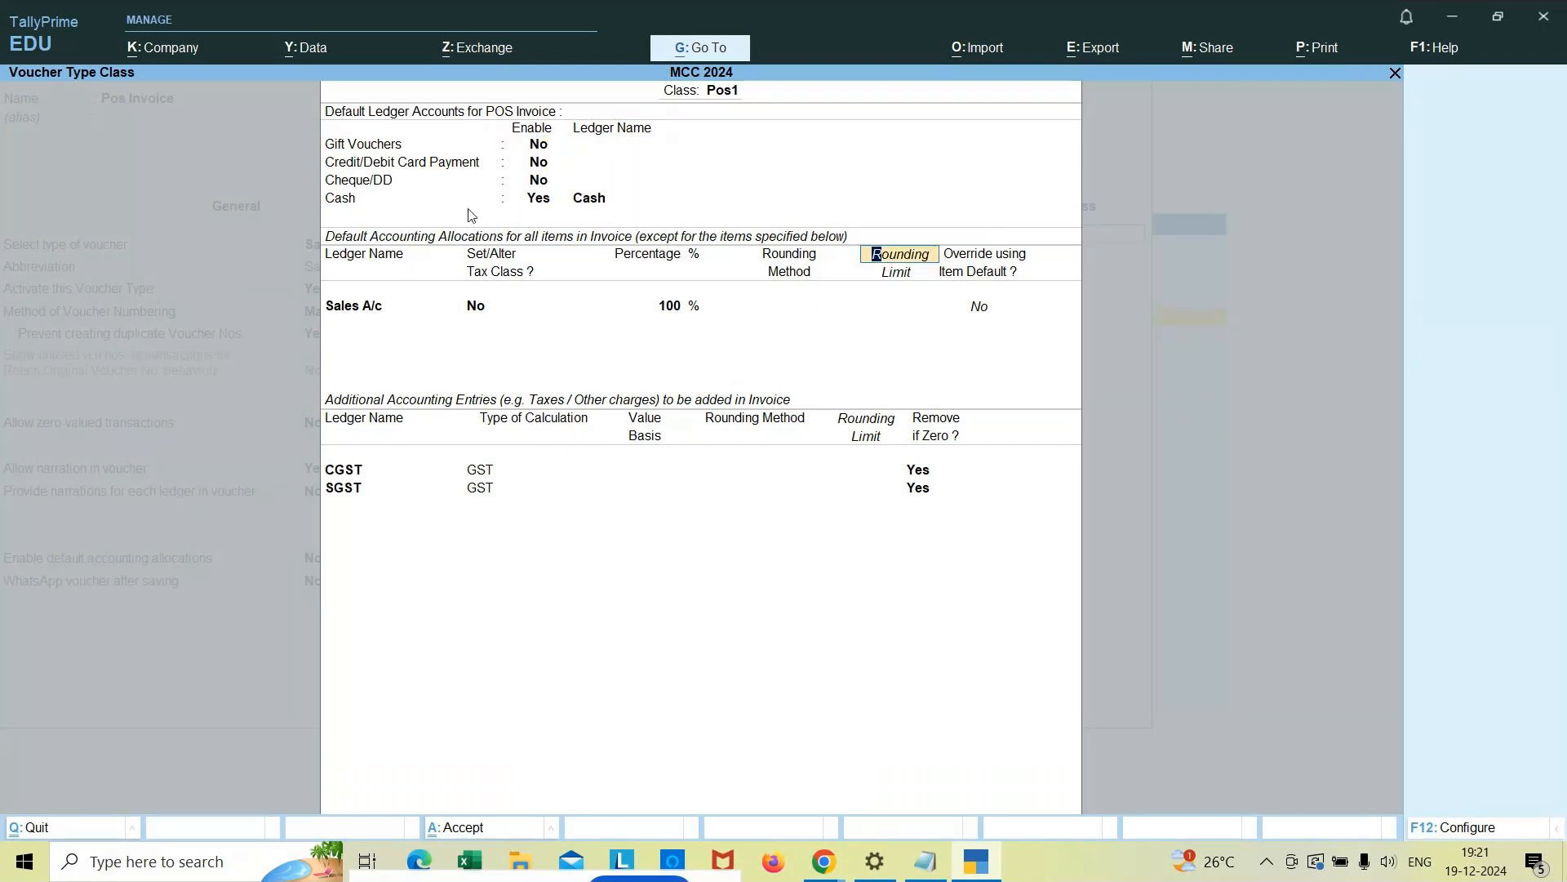
pyautogui.click(541, 145)
pyautogui.press('Return')
pyautogui.press('Return')
pyautogui.press('Return')
pyautogui.press('Return')
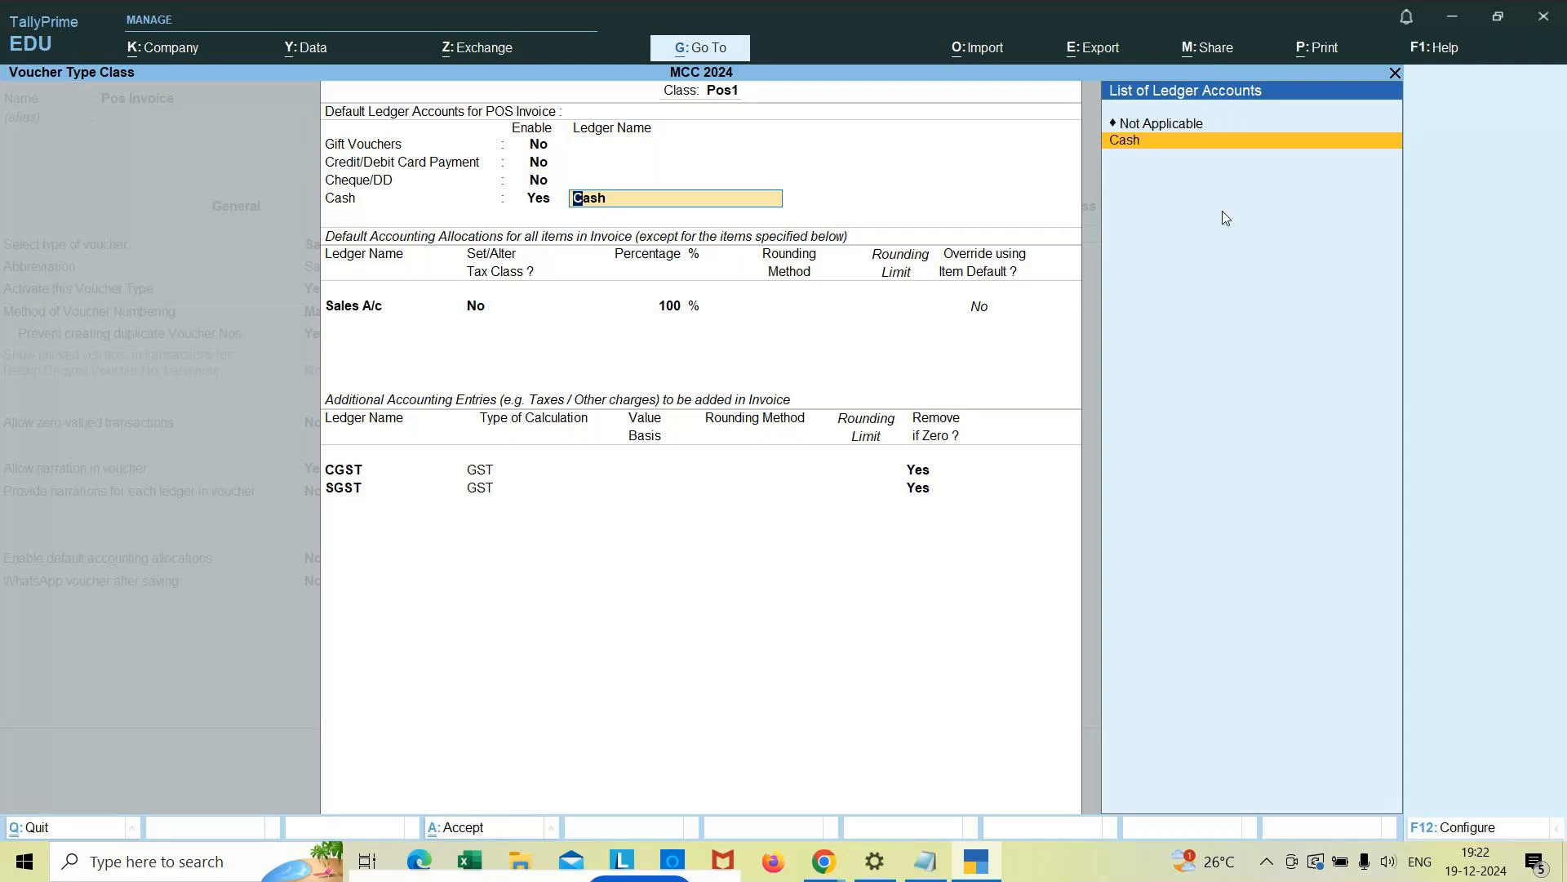
# Step: Accept the Pos1 class settings and save the Pos Invoice voucher type
pyautogui.press('ctrl')
pyautogui.press('Return')
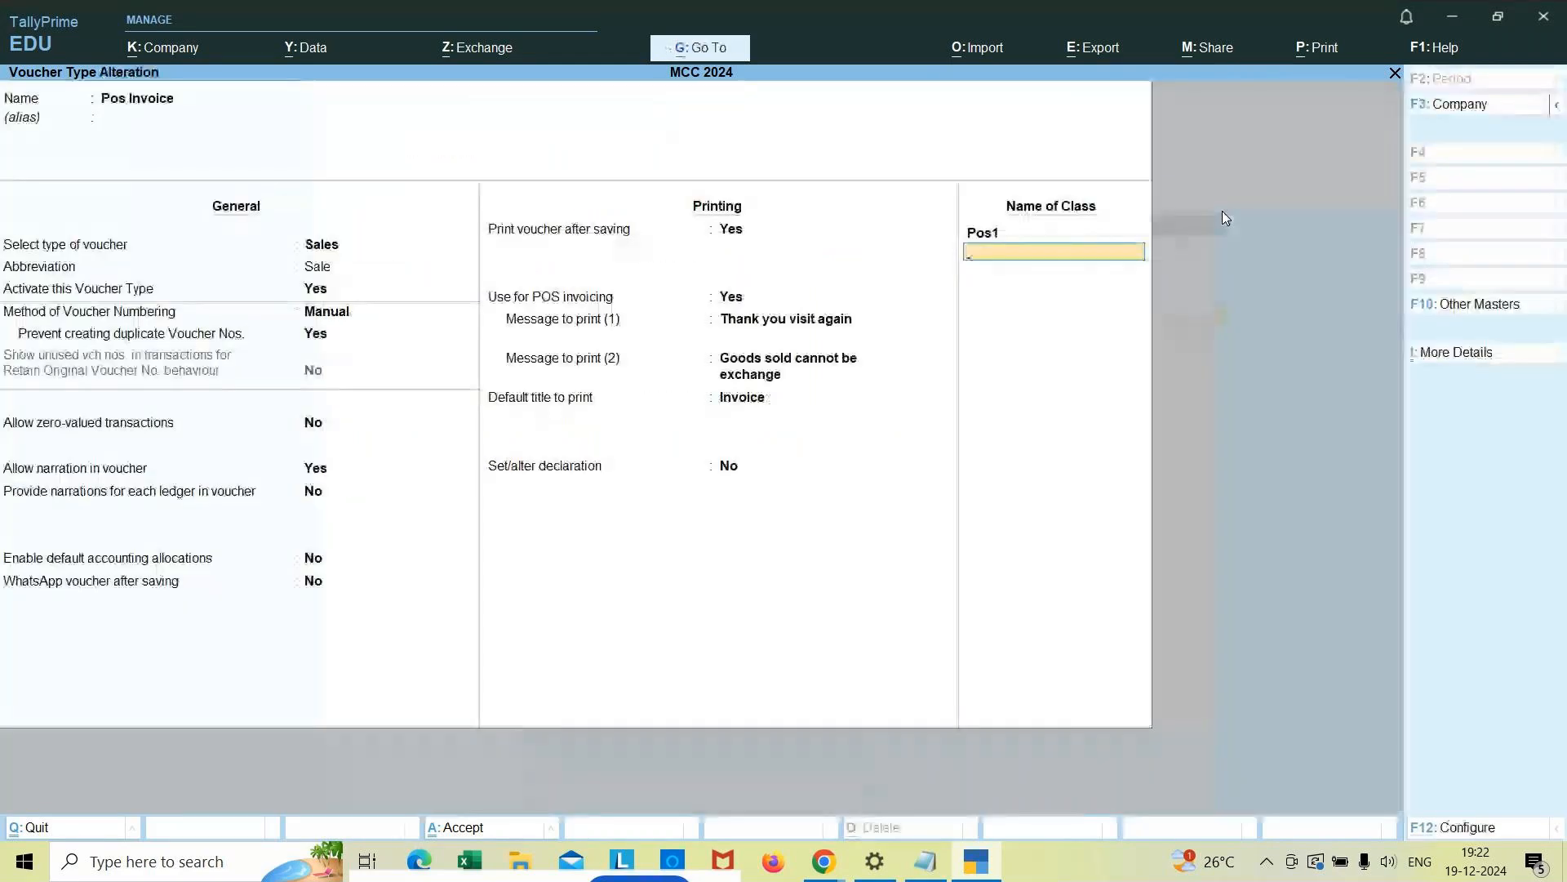
pyautogui.press('Return')
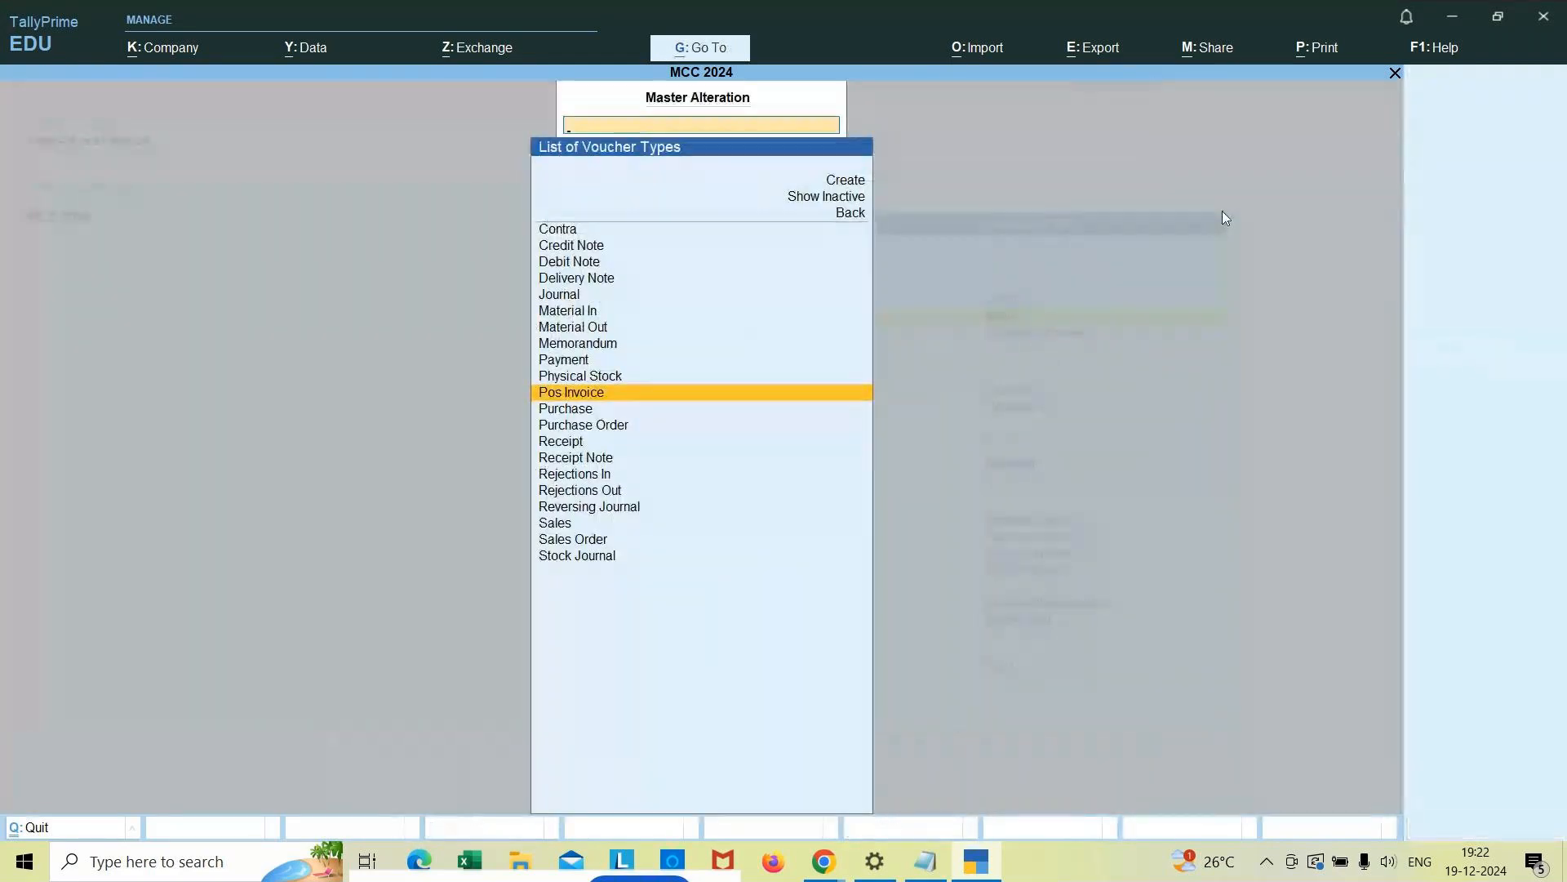
# Step: Leave master alteration and open the Day Book
pyautogui.press('Escape')
pyautogui.press('Escape')
pyautogui.press('Down')
pyautogui.press('Down')
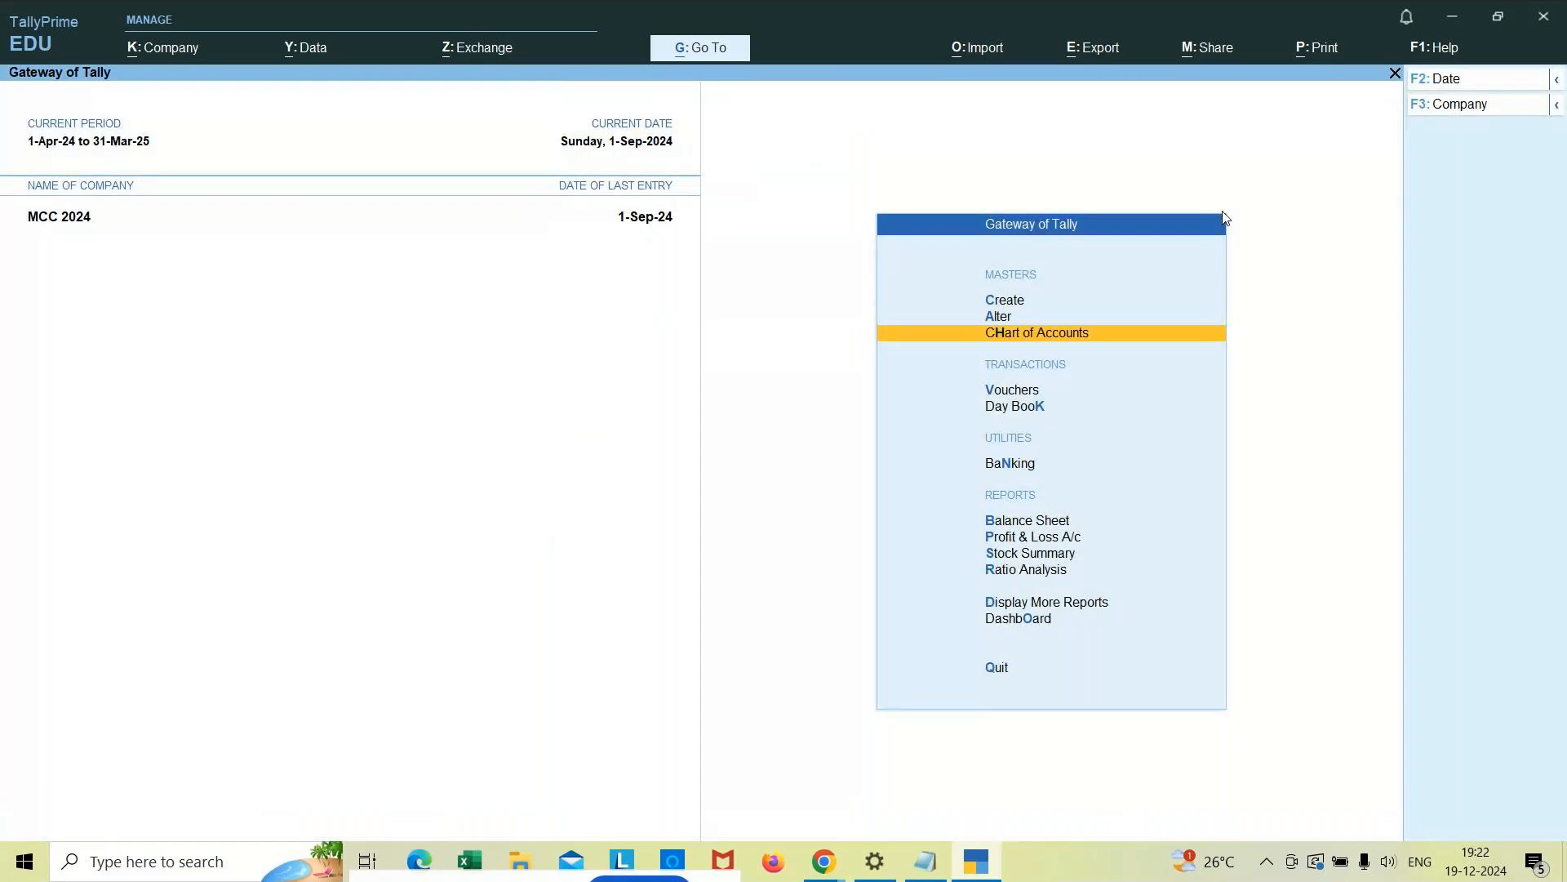
pyautogui.press('Down')
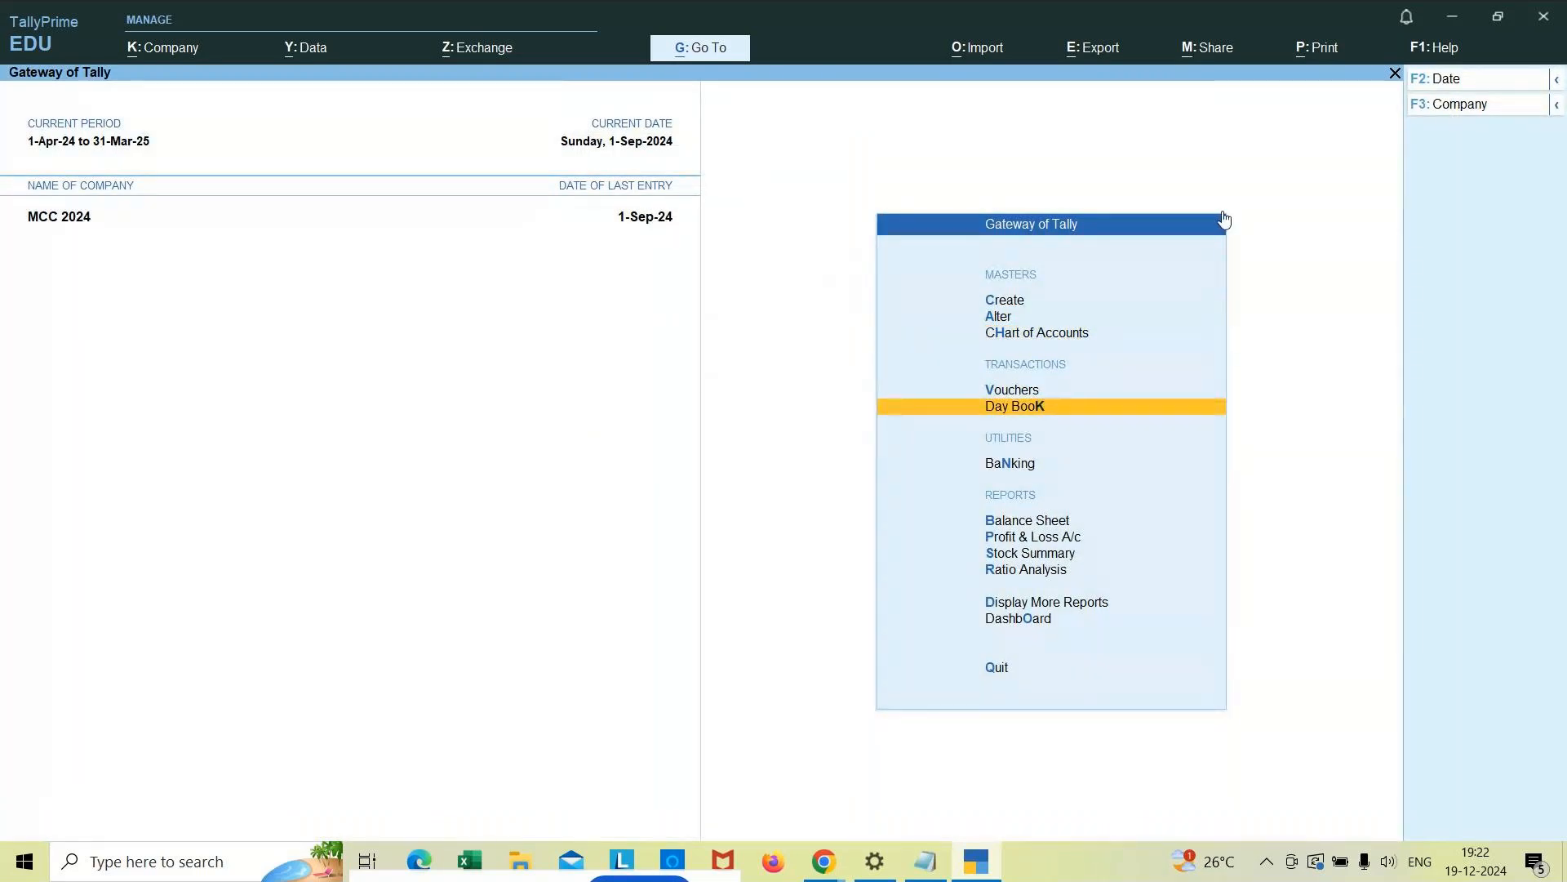
pyautogui.press('Return')
pyautogui.press('Down')
pyautogui.press('Down')
pyautogui.press('Down')
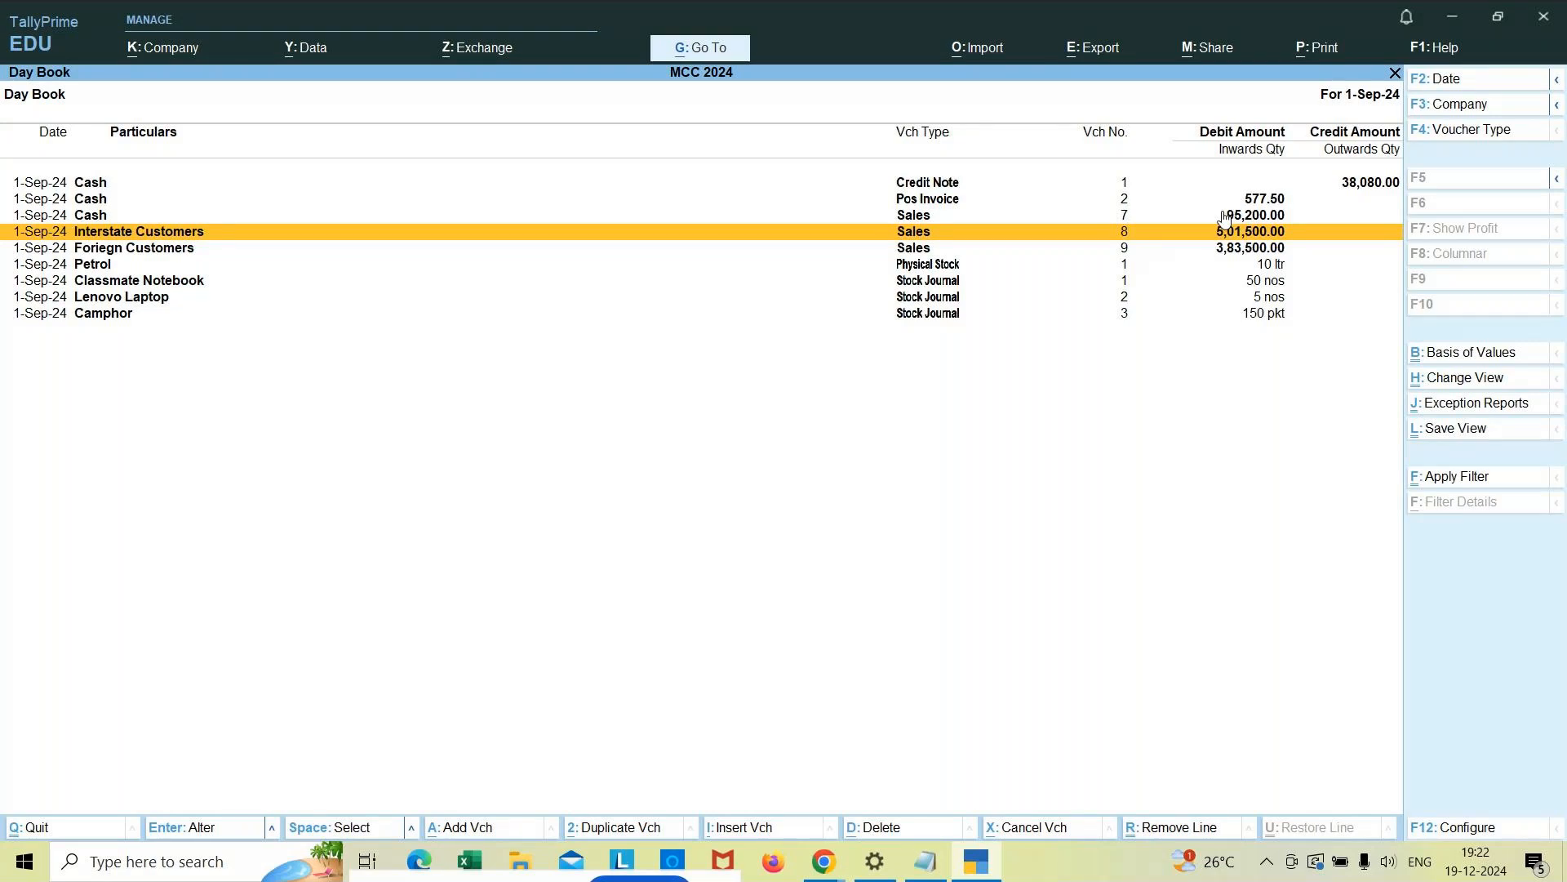
pyautogui.press('F2')
pyautogui.write('1')
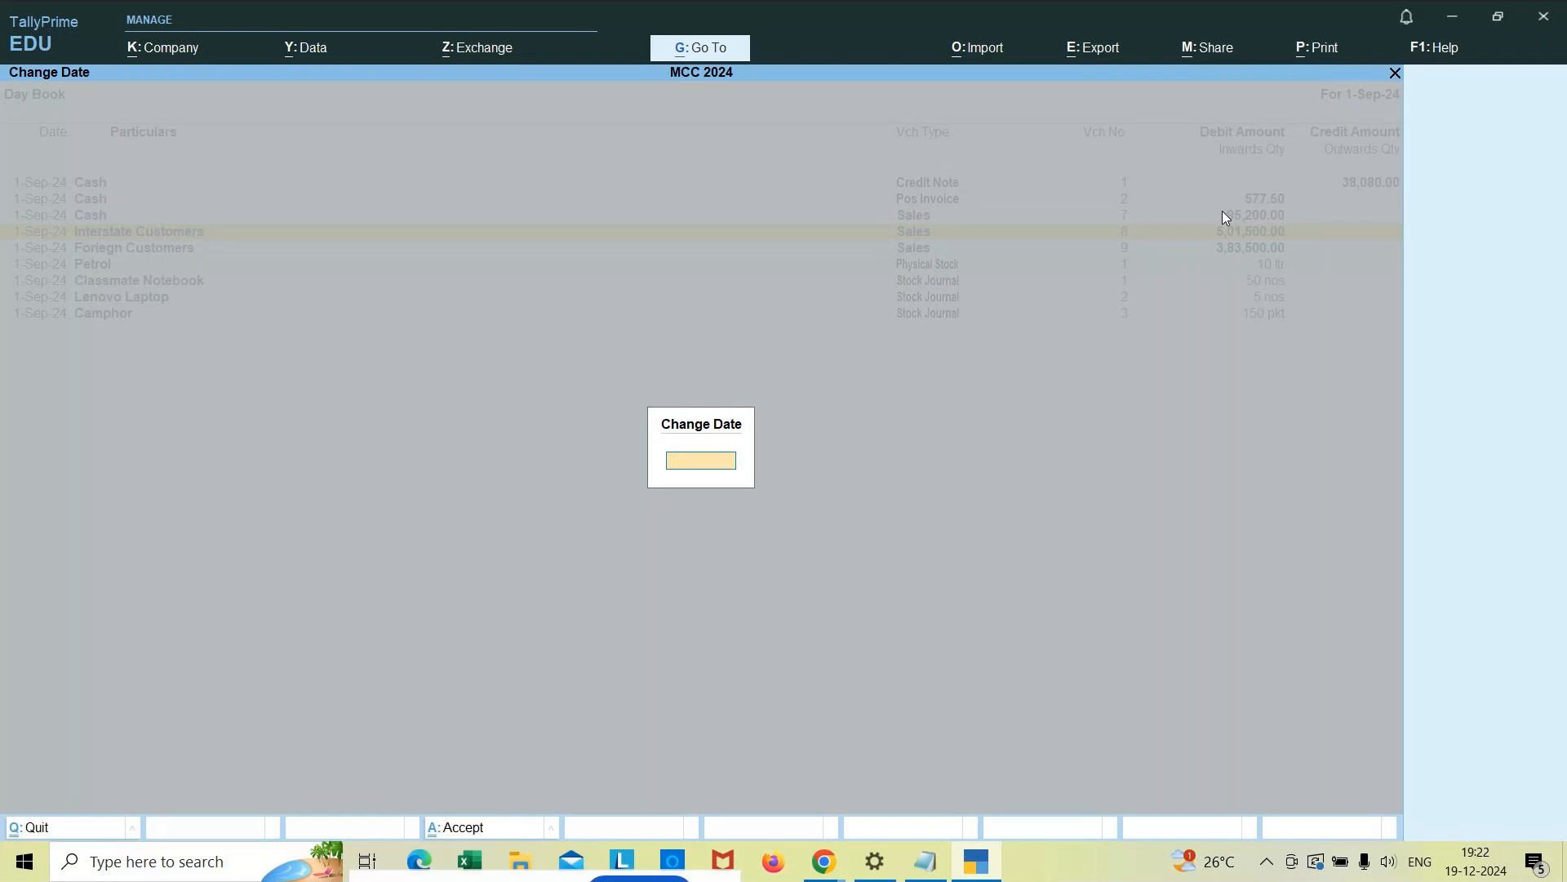
pyautogui.press('Escape')
pyautogui.press('Escape')
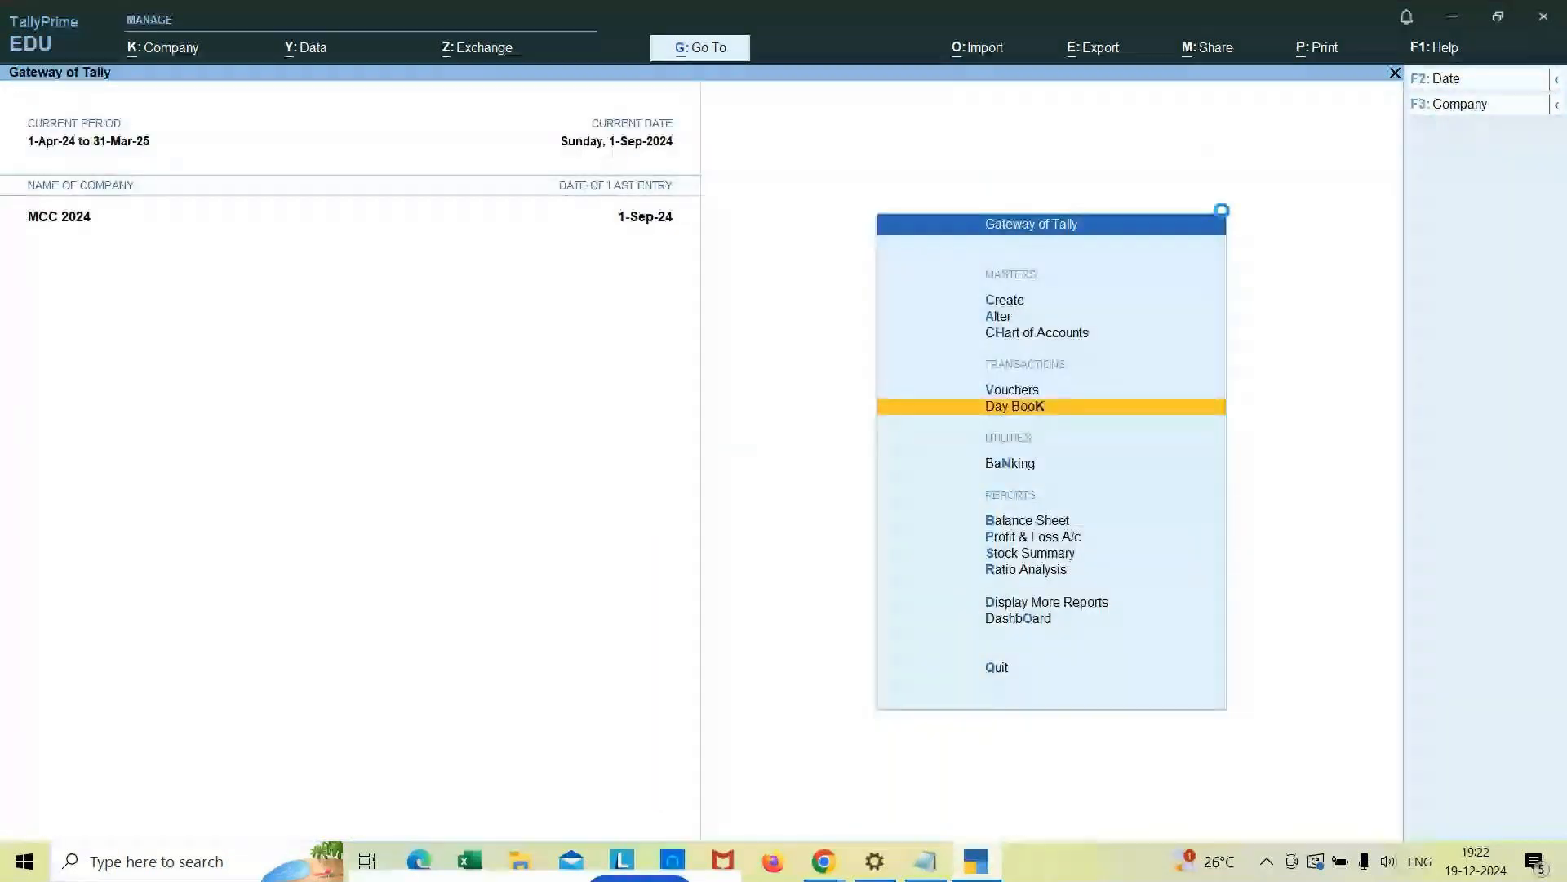
pyautogui.press('Return')
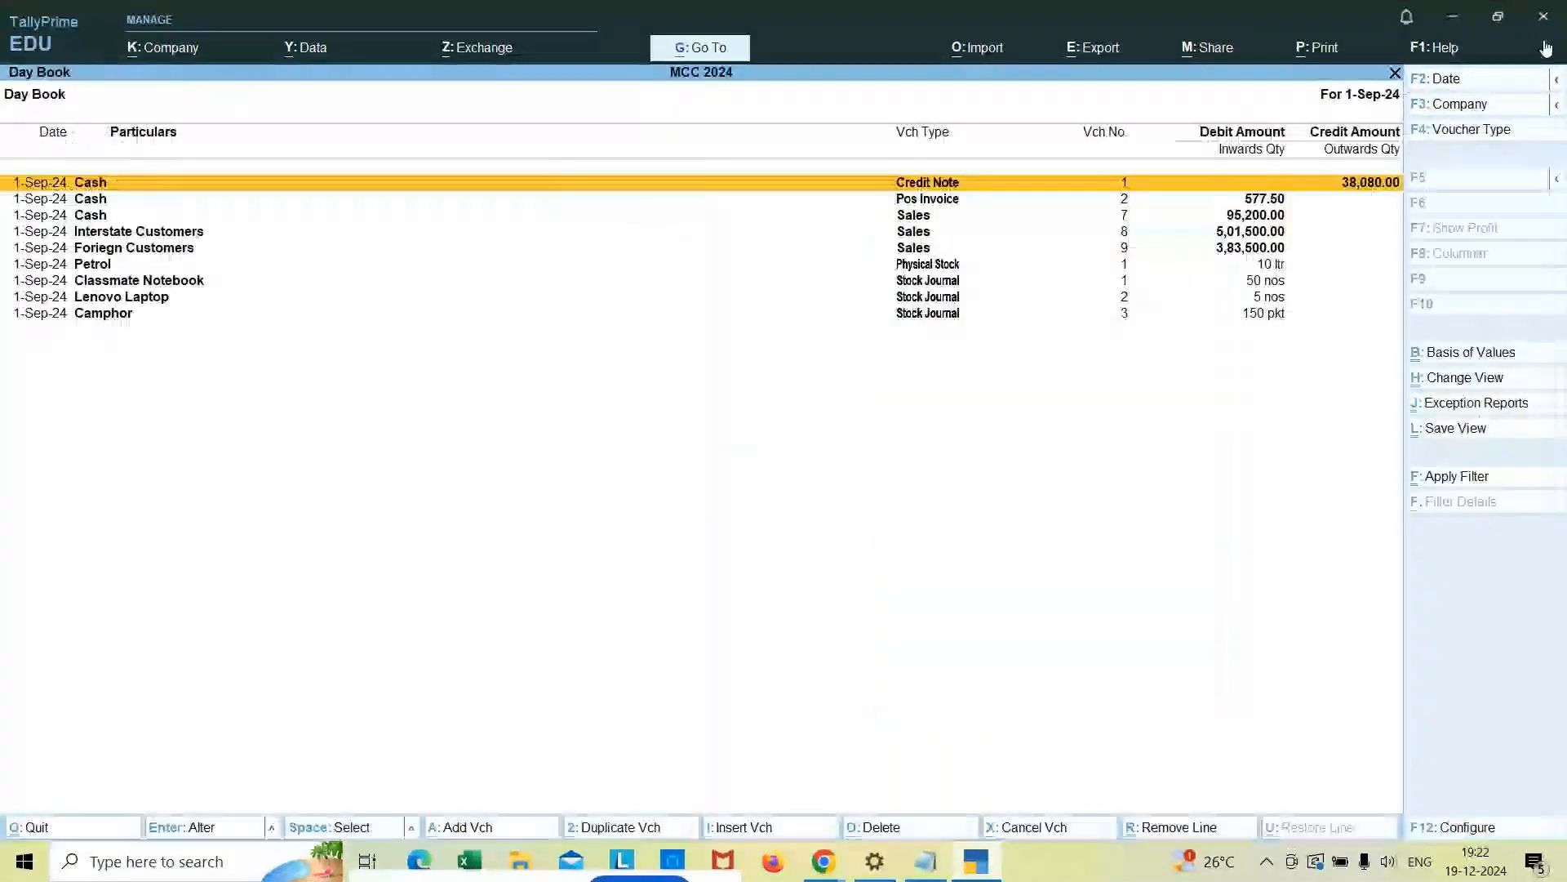
# Step: Set the Day Book period to run from 1-Apr-24 to 1-Sep-24
pyautogui.click(1558, 80)
pyautogui.click(1278, 107)
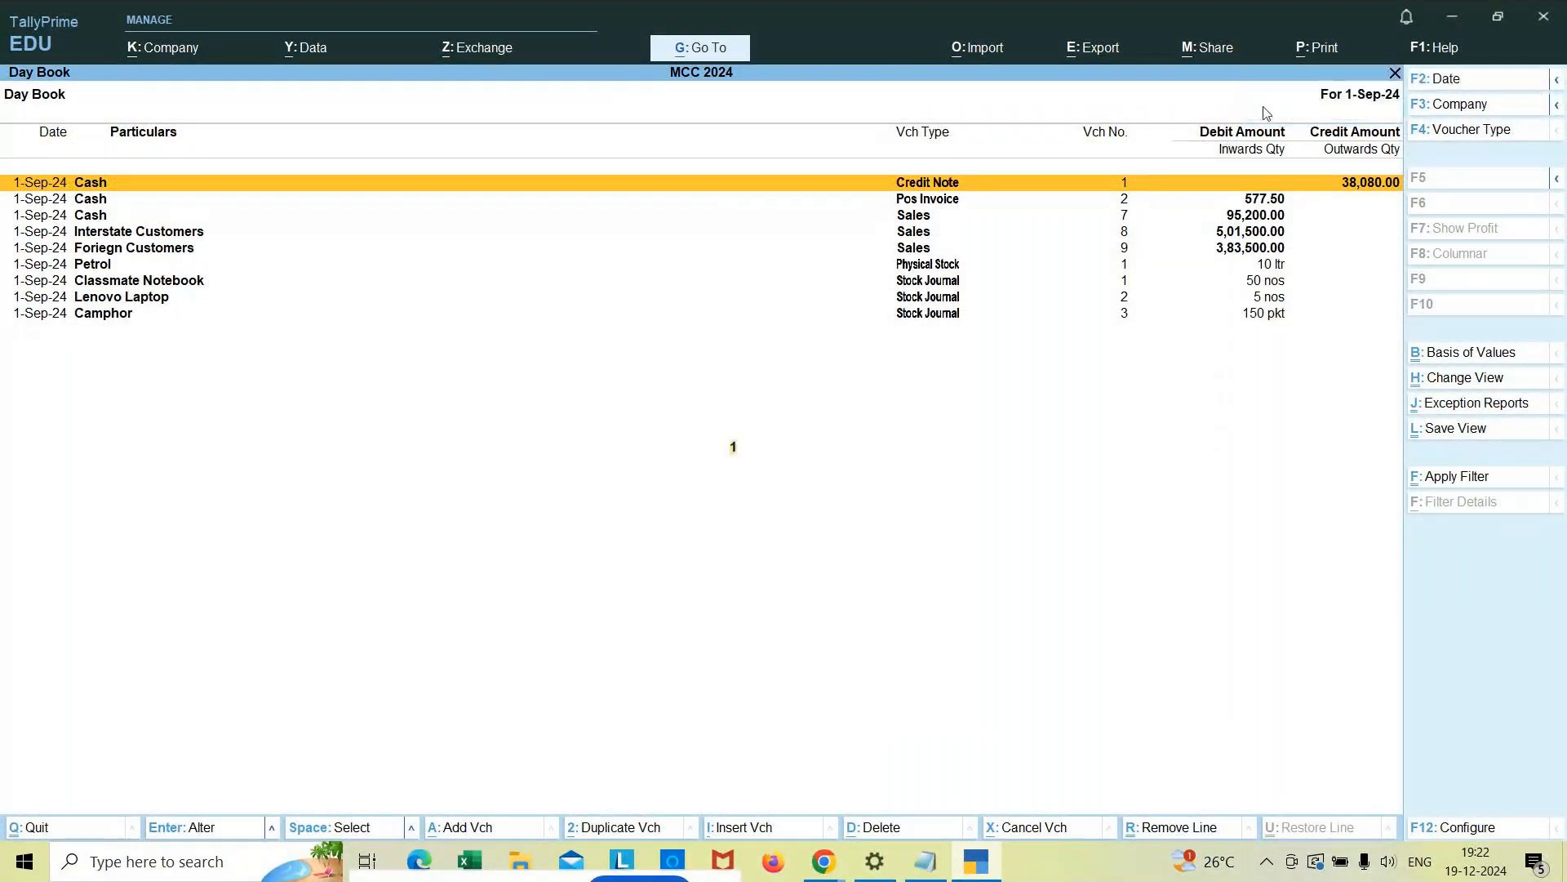
pyautogui.write('1/4')
pyautogui.press('Return')
pyautogui.press('Return')
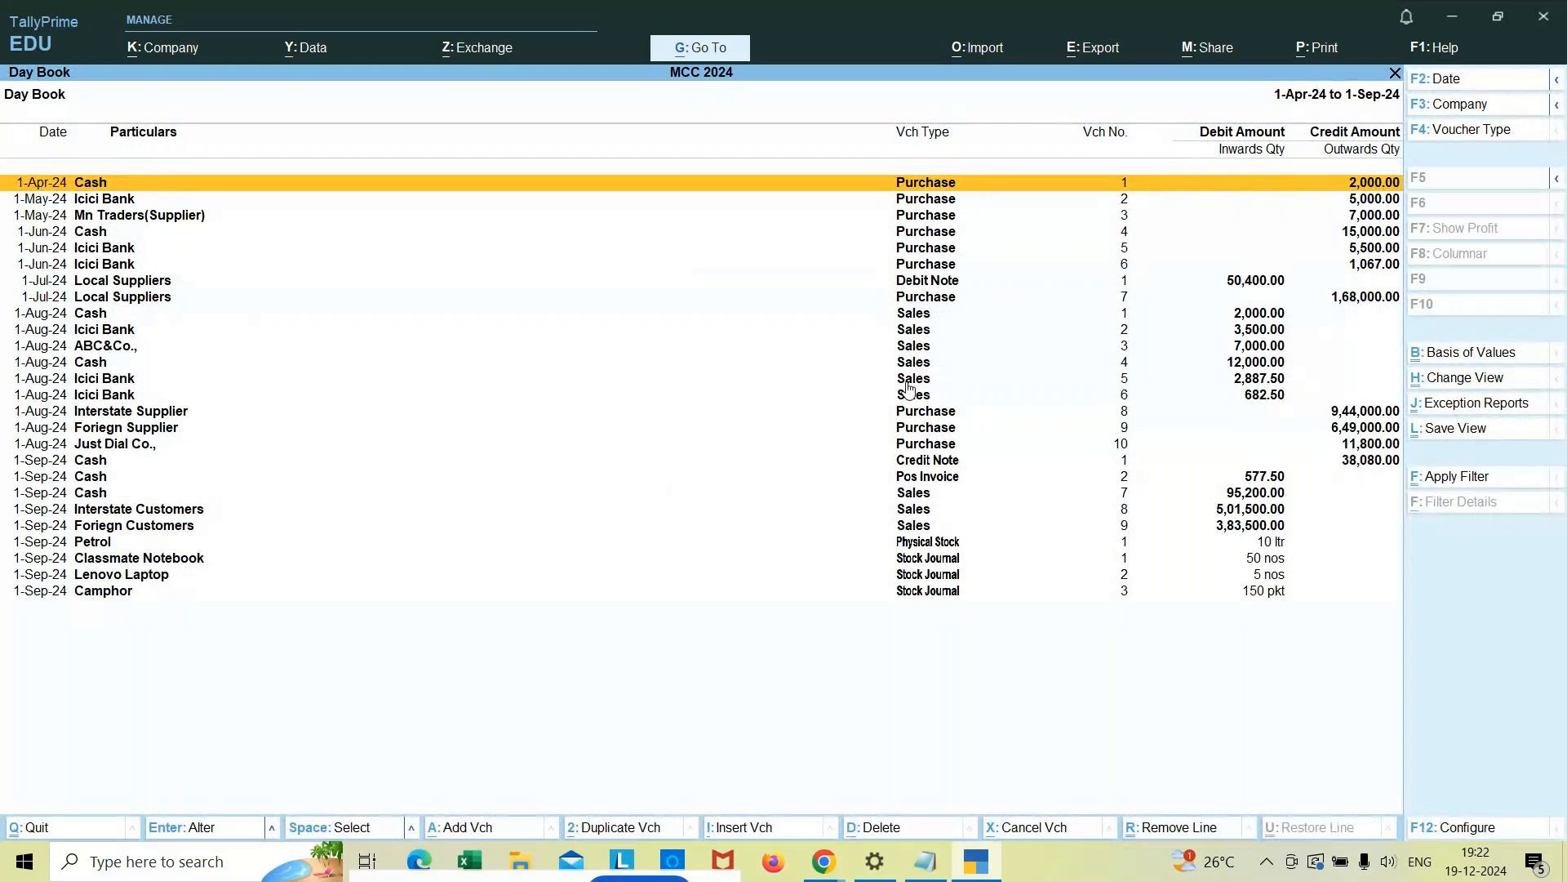
# Step: Open the Icici Bank sales voucher no. 5 dated 1-Aug-24, examine its item and tax lines, and close it without saving
pyautogui.doubleClick(963, 382)
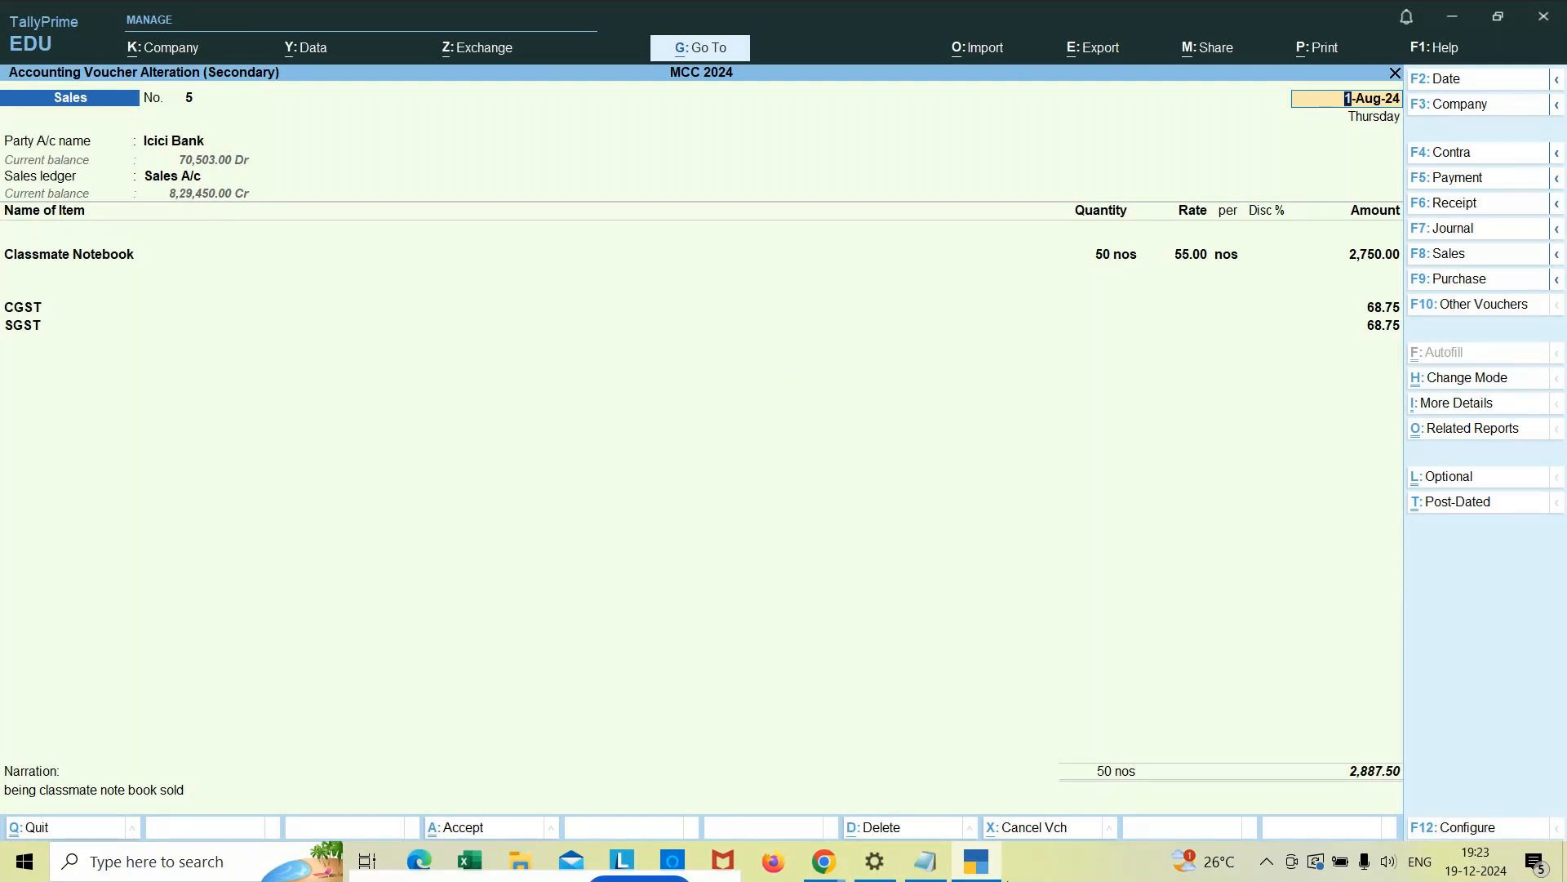
pyautogui.moveTo(991, 867)
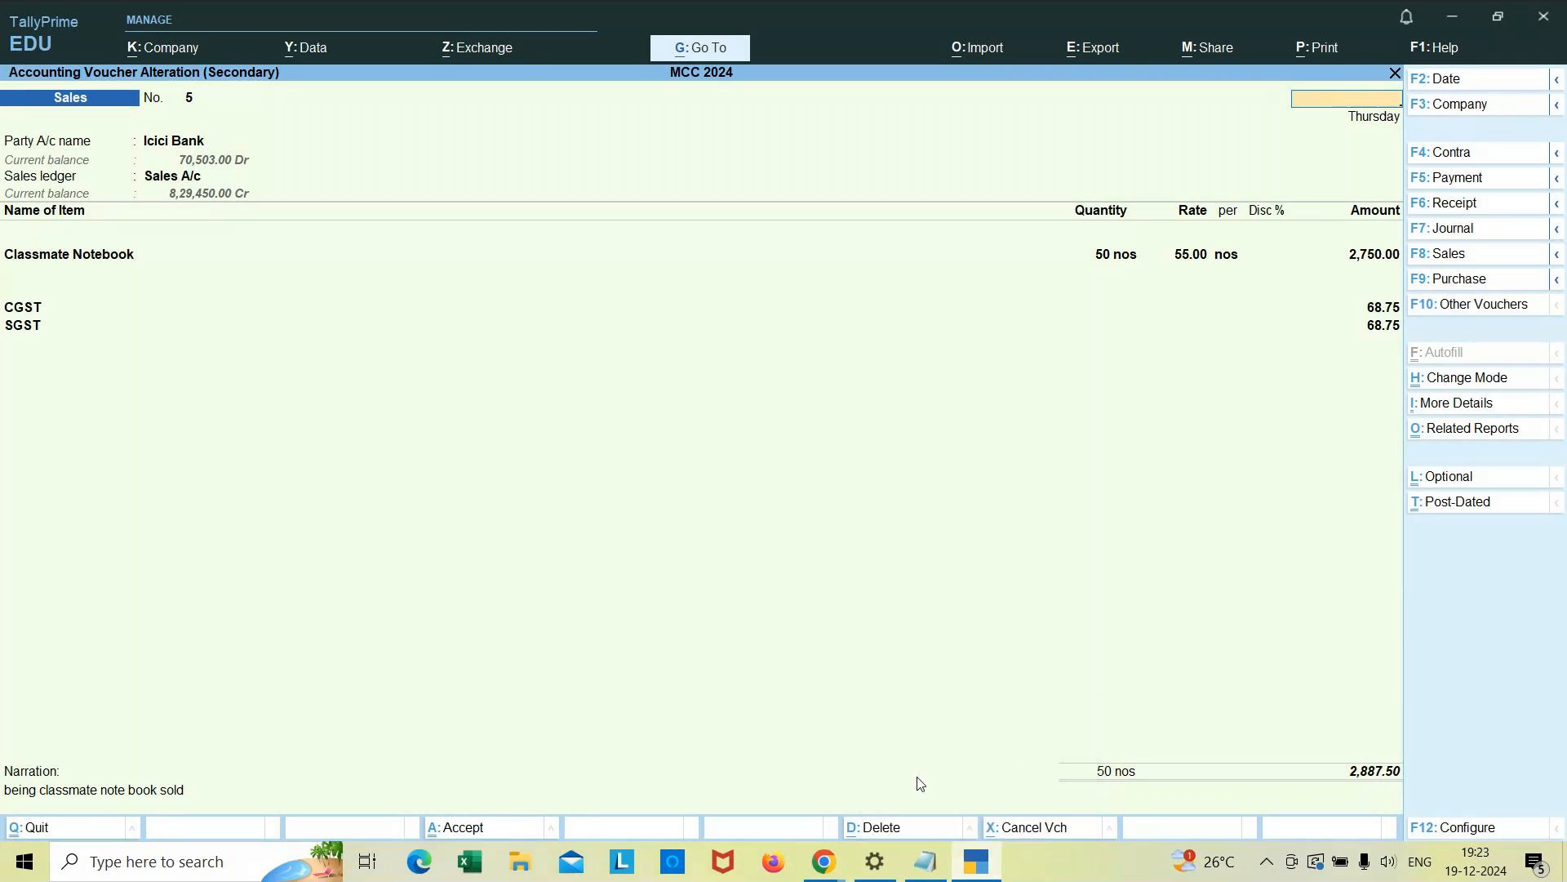
pyautogui.press('Escape')
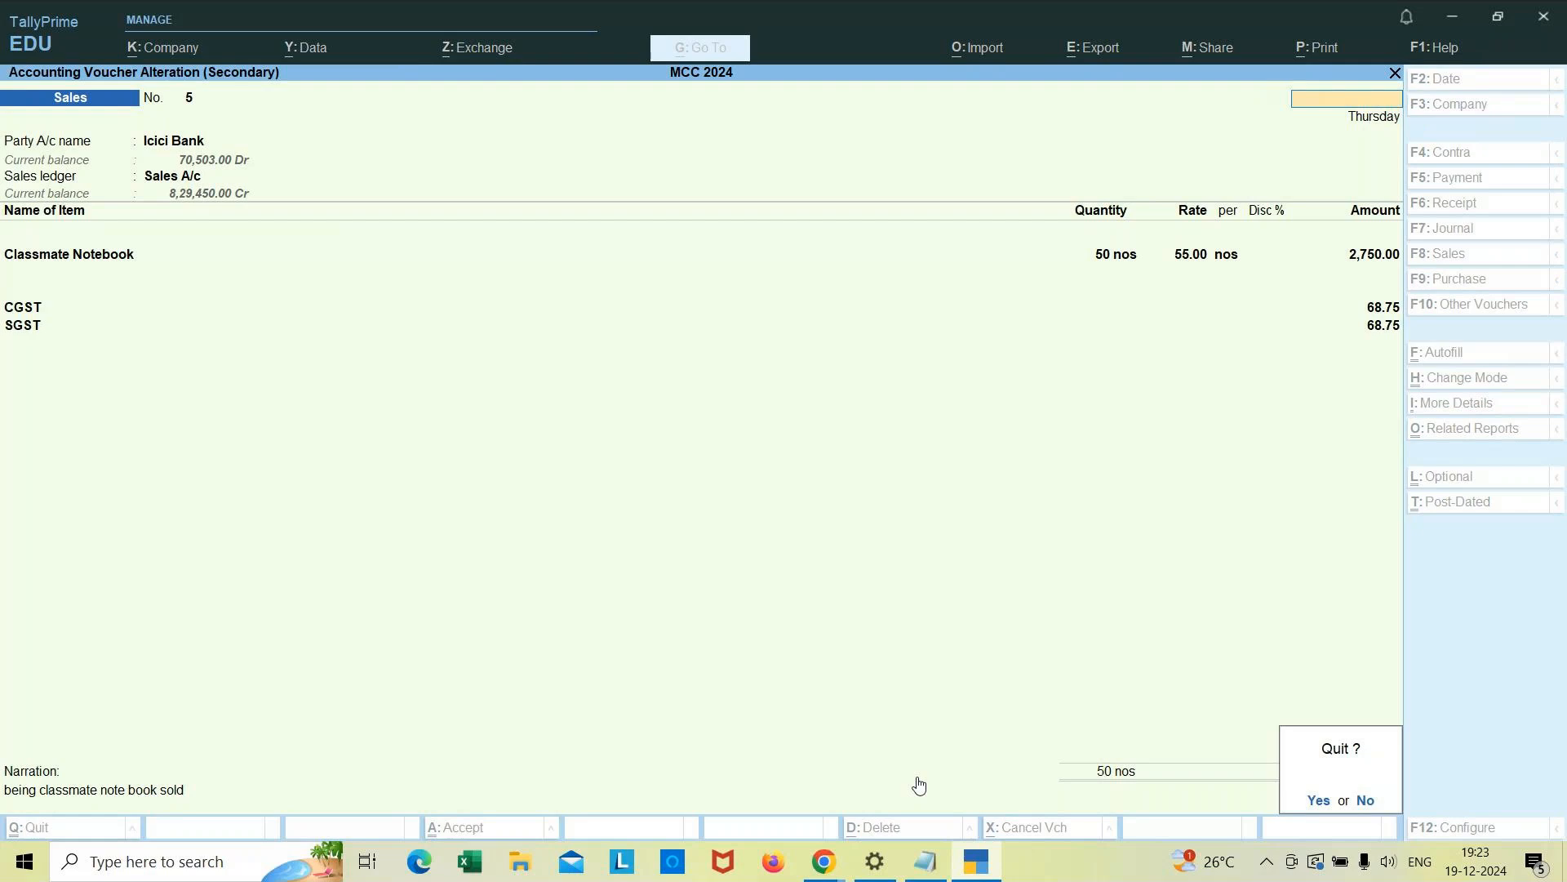
pyautogui.press('y')
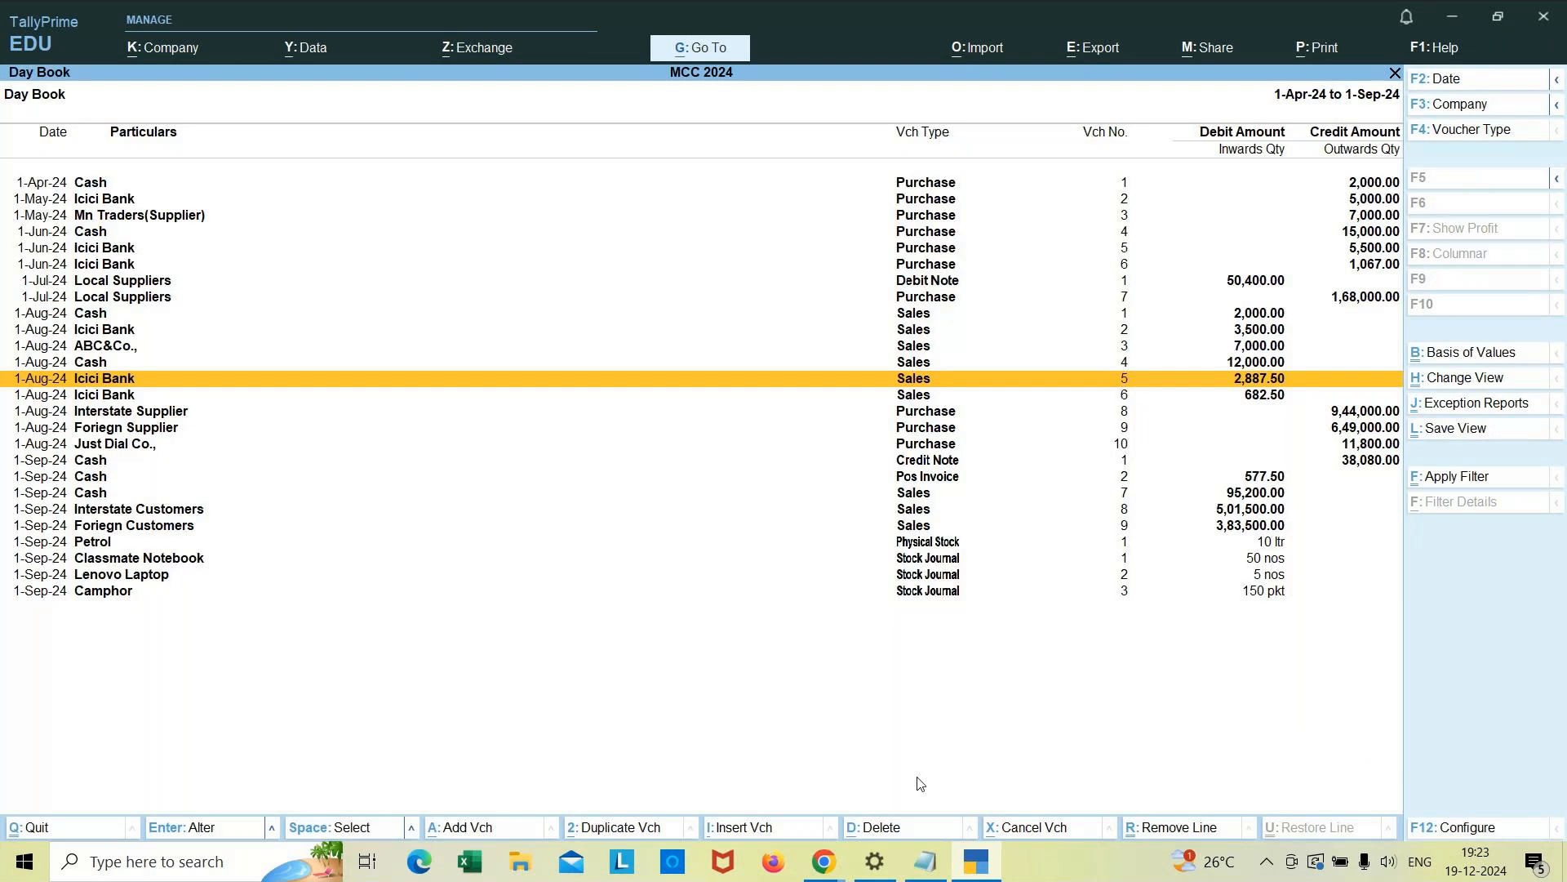
# Step: Find the Cash Pos Invoice no. 2 dated 1-Sep-24 in the Day Book and open it
pyautogui.press('Up')
pyautogui.press('Up')
pyautogui.press('Up')
pyautogui.press('Up')
pyautogui.press('Up')
pyautogui.press('Up')
pyautogui.press('Up')
pyautogui.press('Up')
pyautogui.press('Up')
pyautogui.press('Up')
pyautogui.press('Up')
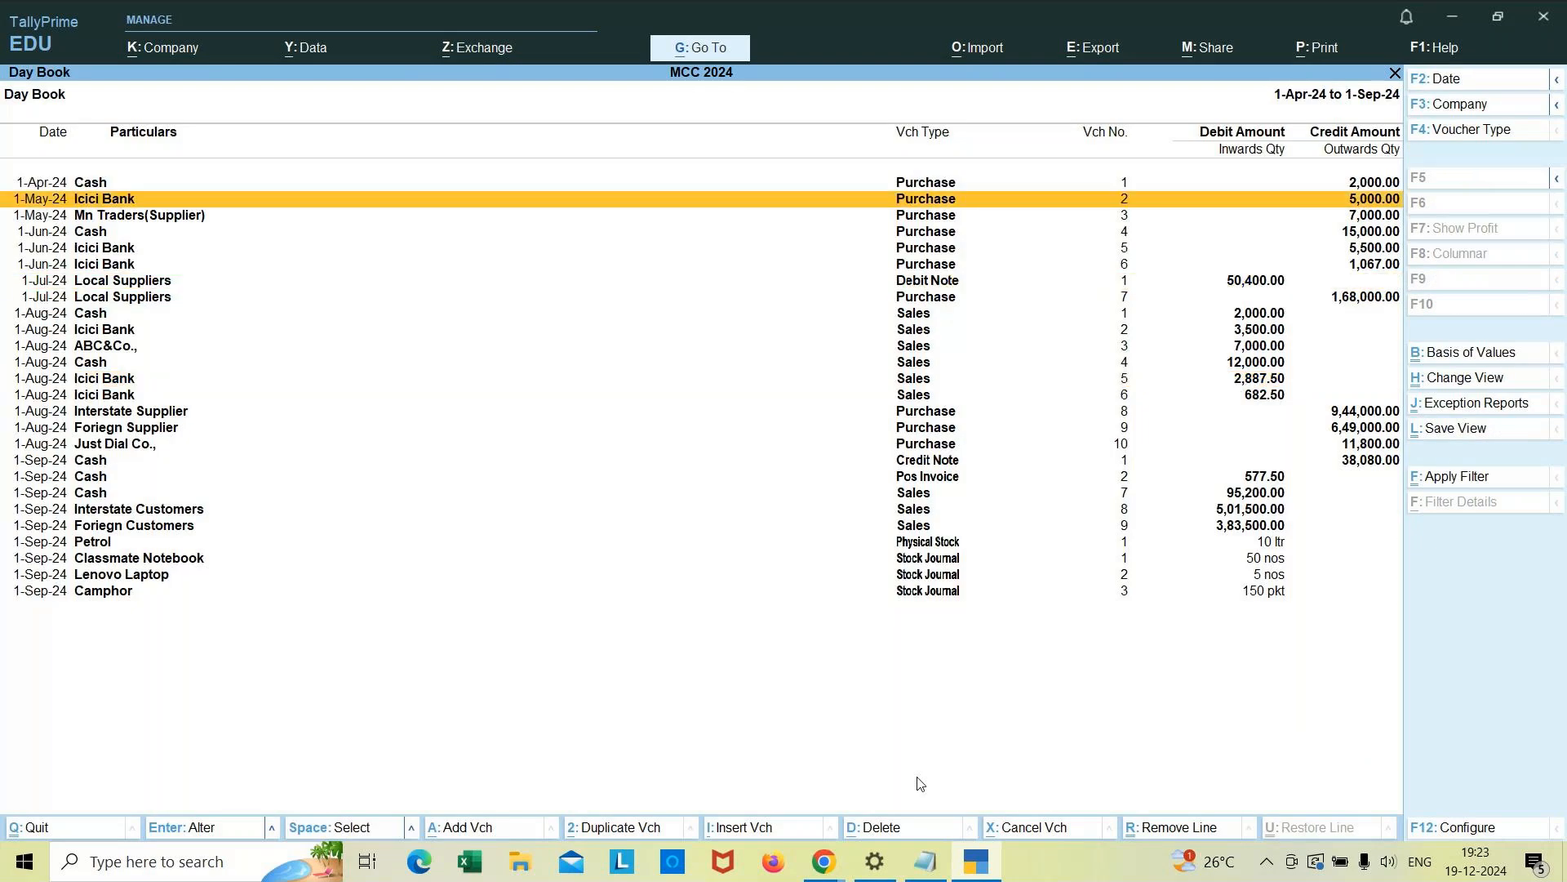
pyautogui.press('Up')
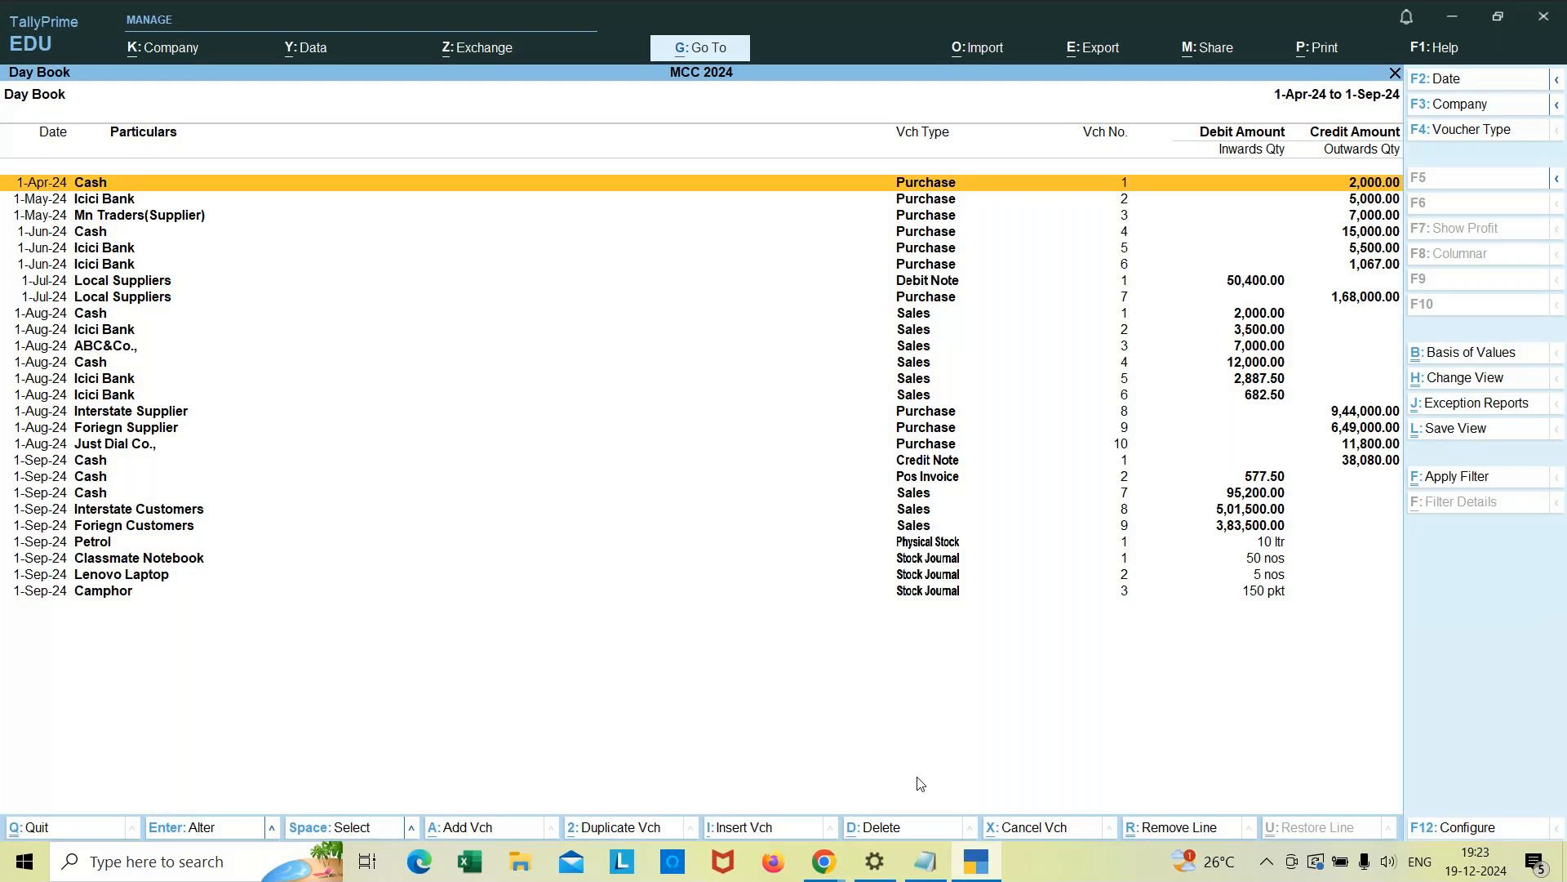
pyautogui.press('Down')
pyautogui.press('Down')
pyautogui.press('Down')
pyautogui.press('Down')
pyautogui.press('Down')
pyautogui.press('Down')
pyautogui.press('Down')
pyautogui.press('Down')
pyautogui.press('Down')
pyautogui.press('Down')
pyautogui.press('Down')
pyautogui.press('Down')
pyautogui.press('Down')
pyautogui.press('Down')
pyautogui.press('Down')
pyautogui.press('Down')
pyautogui.press('Down')
pyautogui.press('Down')
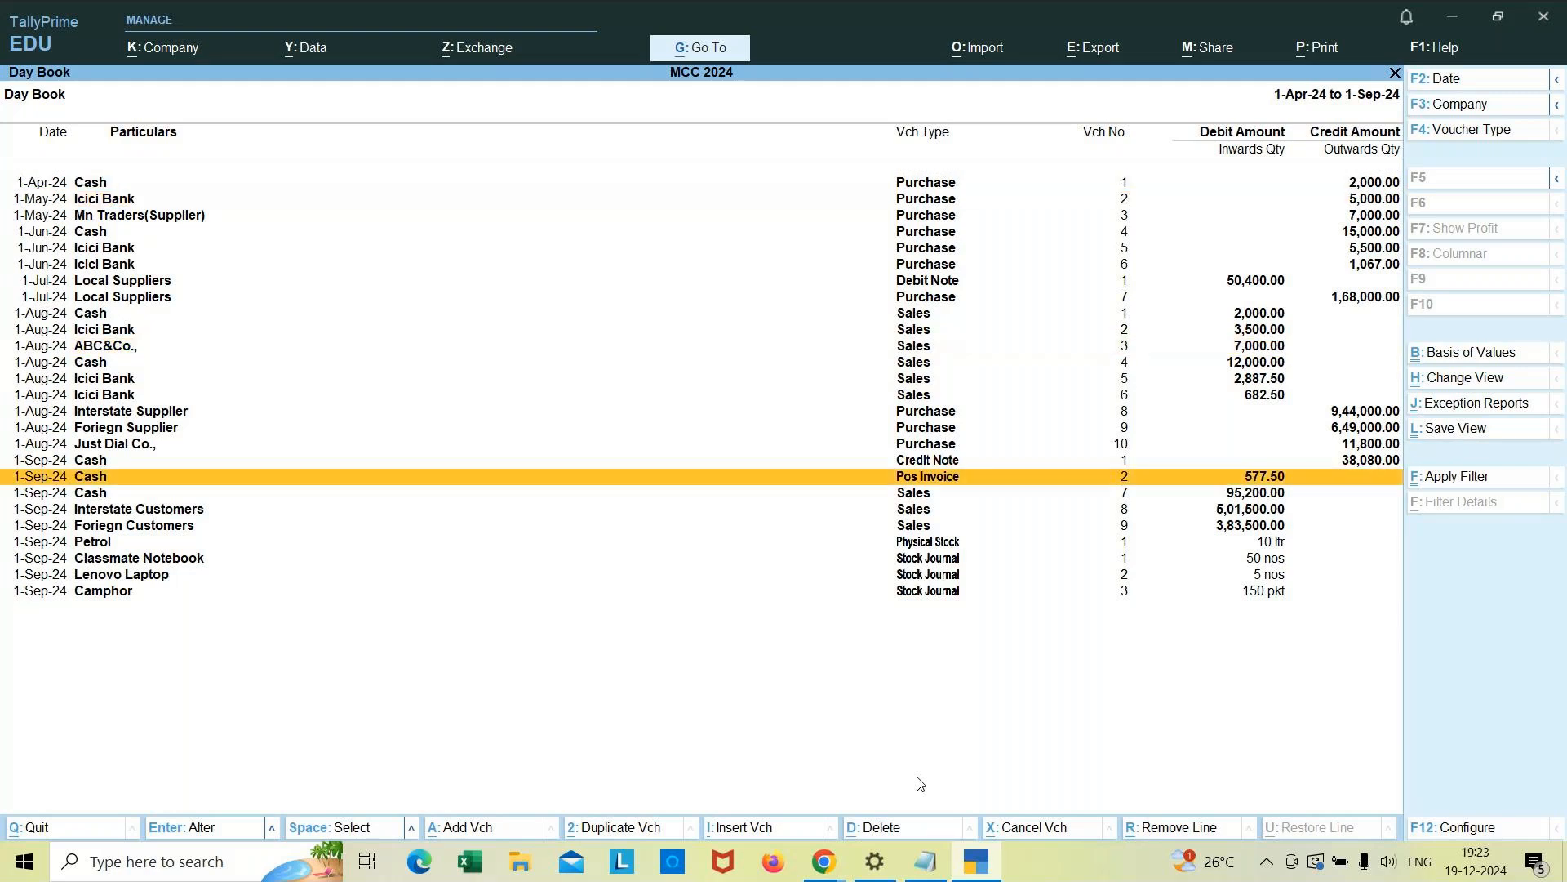
pyautogui.press('Return')
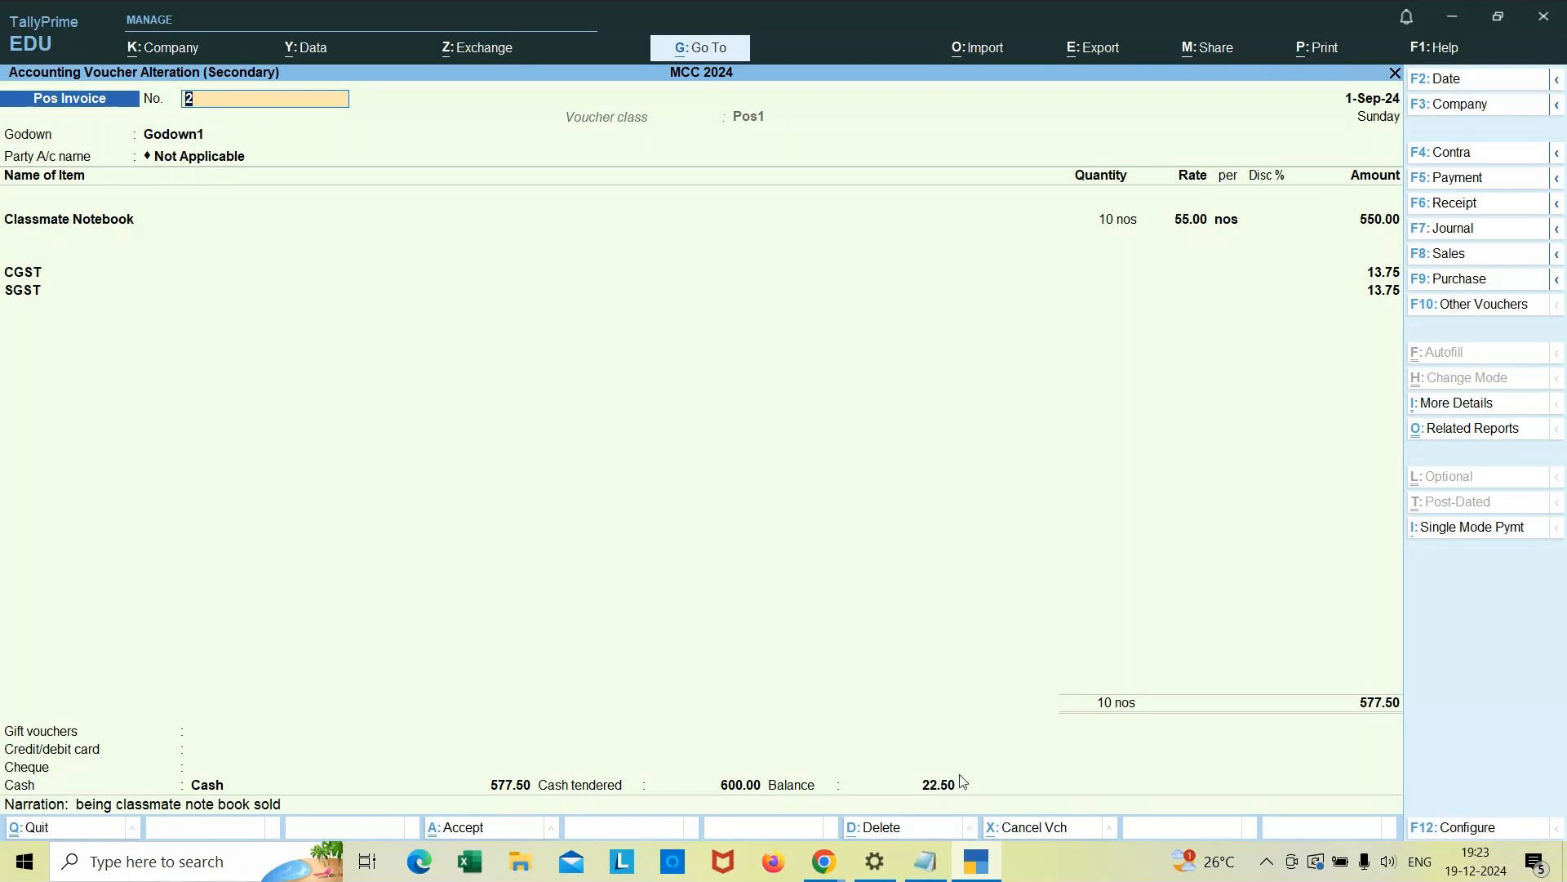
# Step: Accept the Pos Invoice voucher with its existing cash payment and narration
pyautogui.click(923, 784)
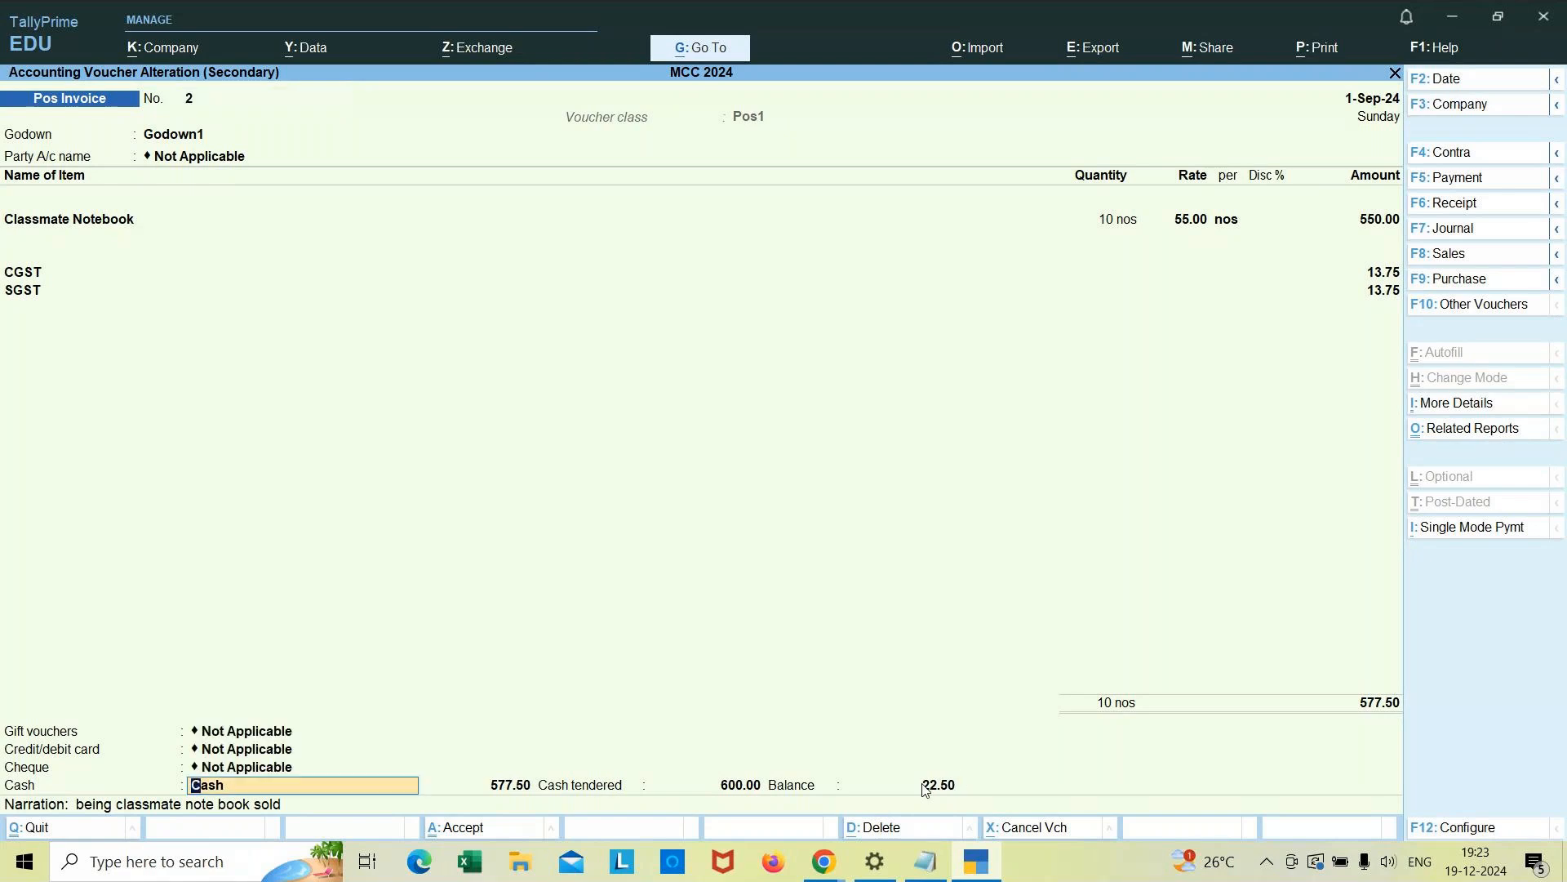
pyautogui.press('Return')
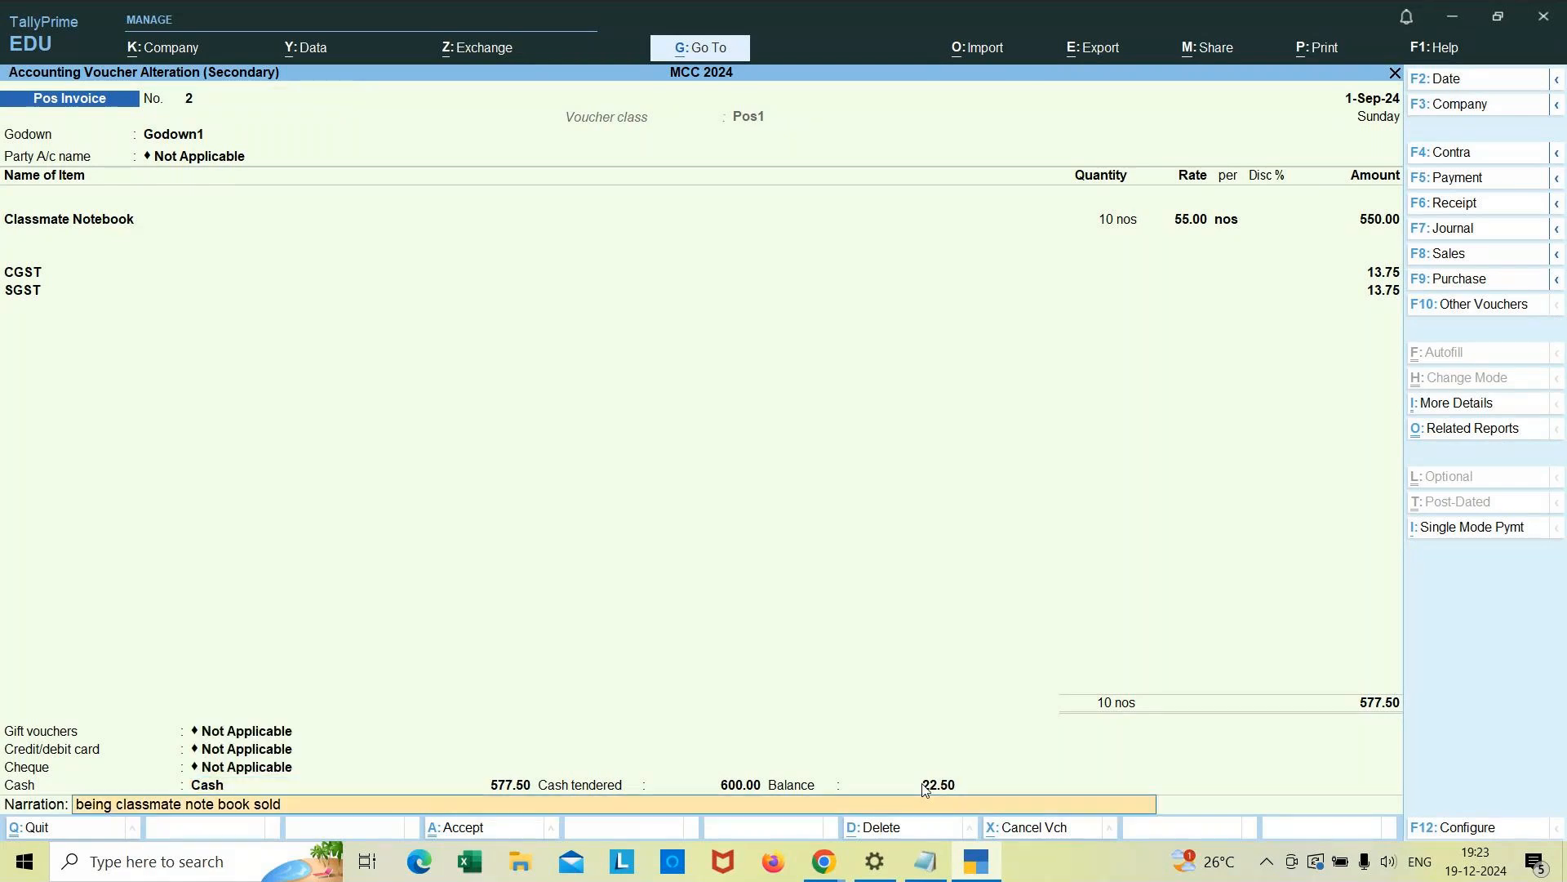
pyautogui.press('Return')
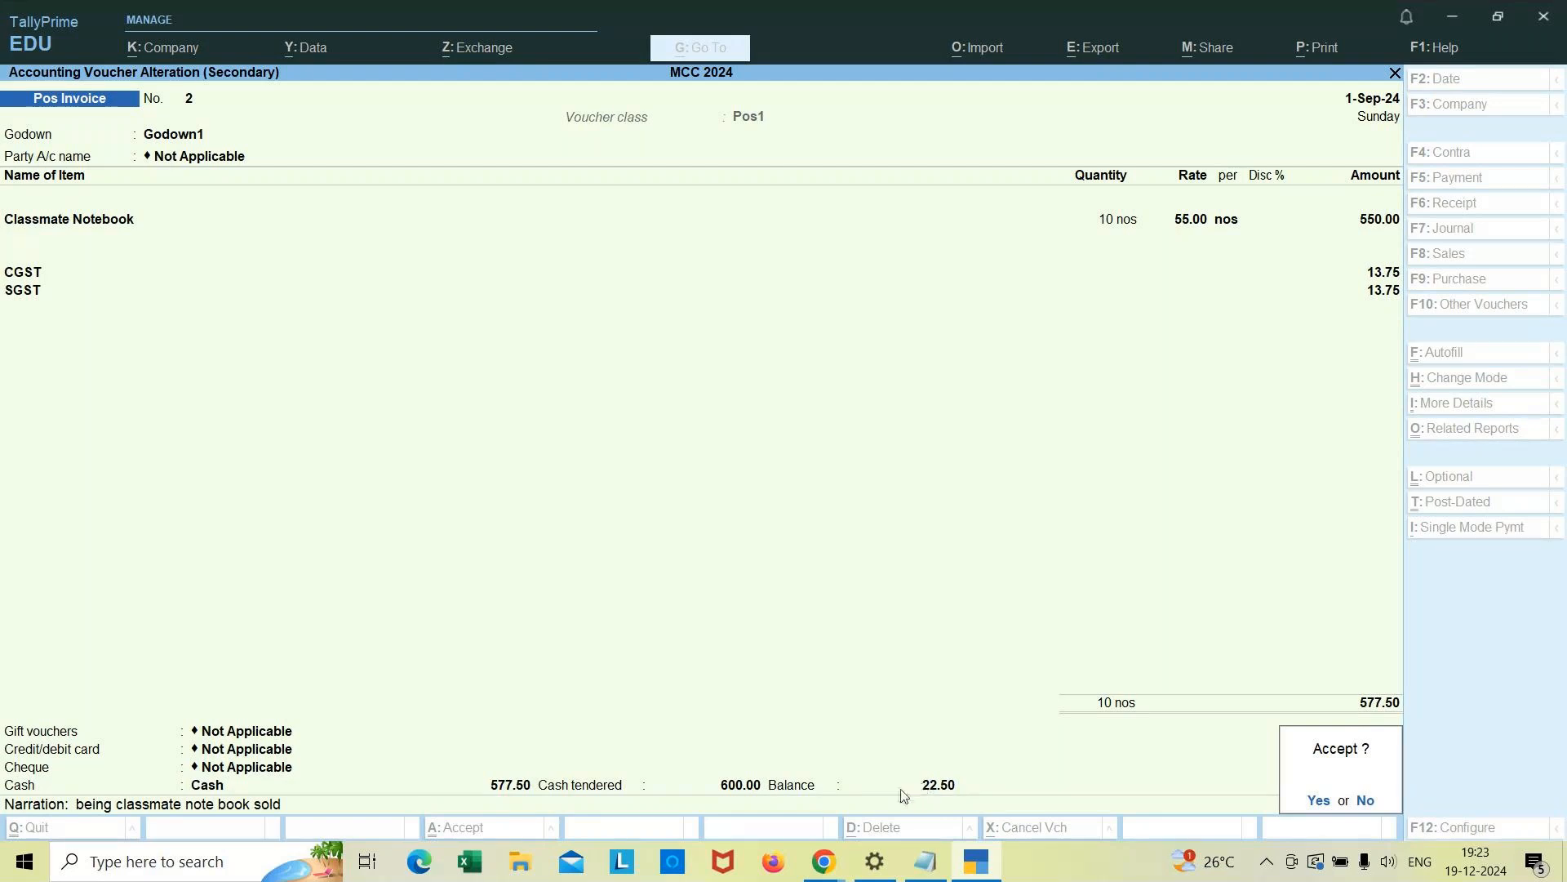
pyautogui.press('Return')
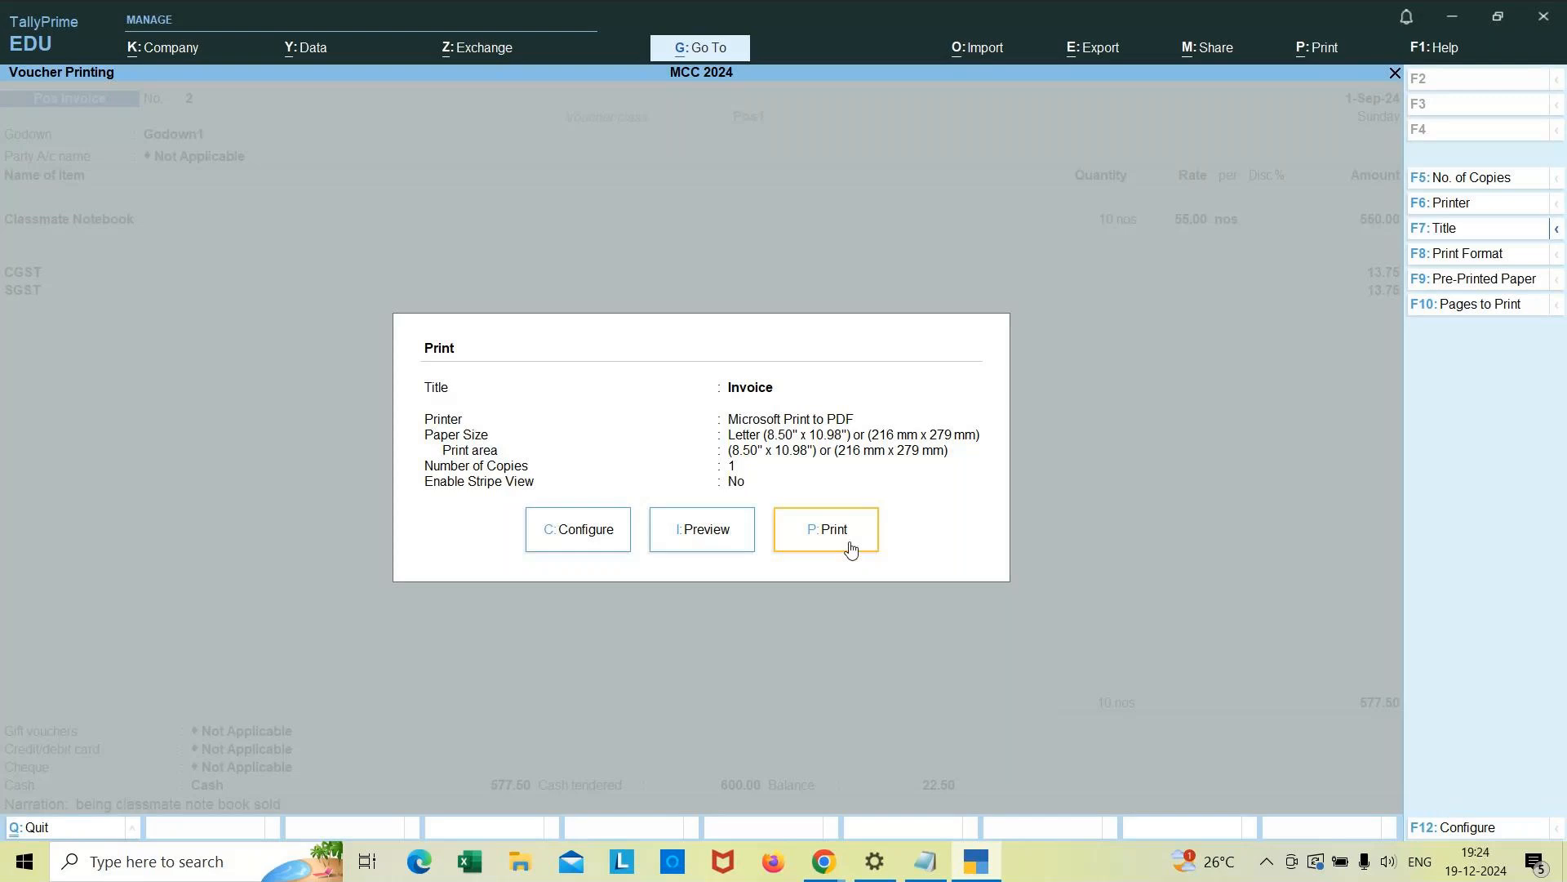
# Step: Preview the printed invoice, enlarge it to examine the tax and cash balance lines, and leave printing for the Day Book
pyautogui.click(703, 534)
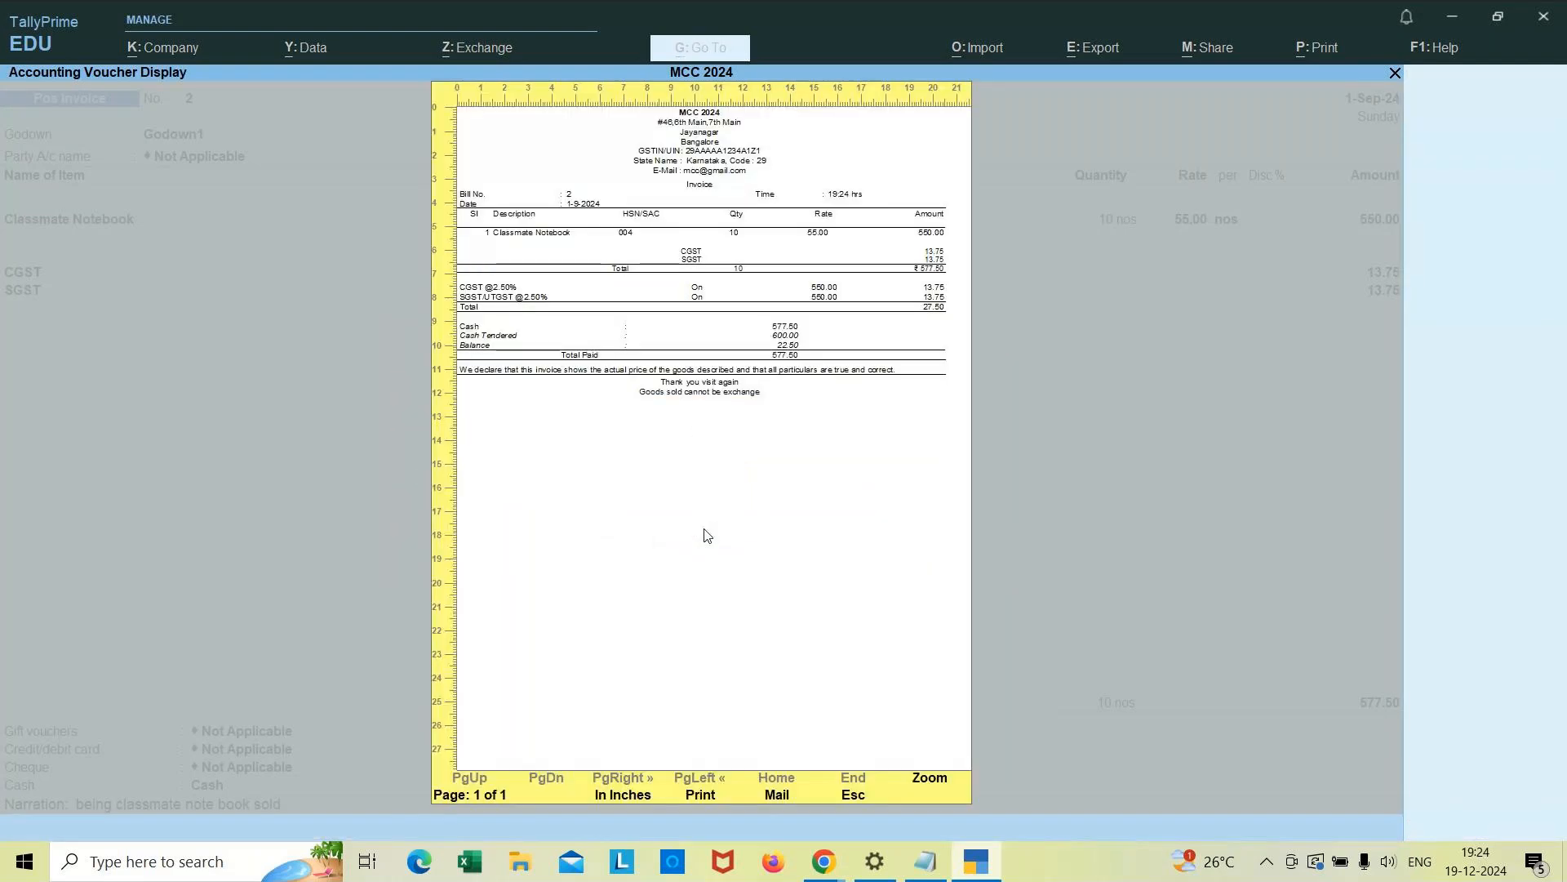
pyautogui.click(936, 784)
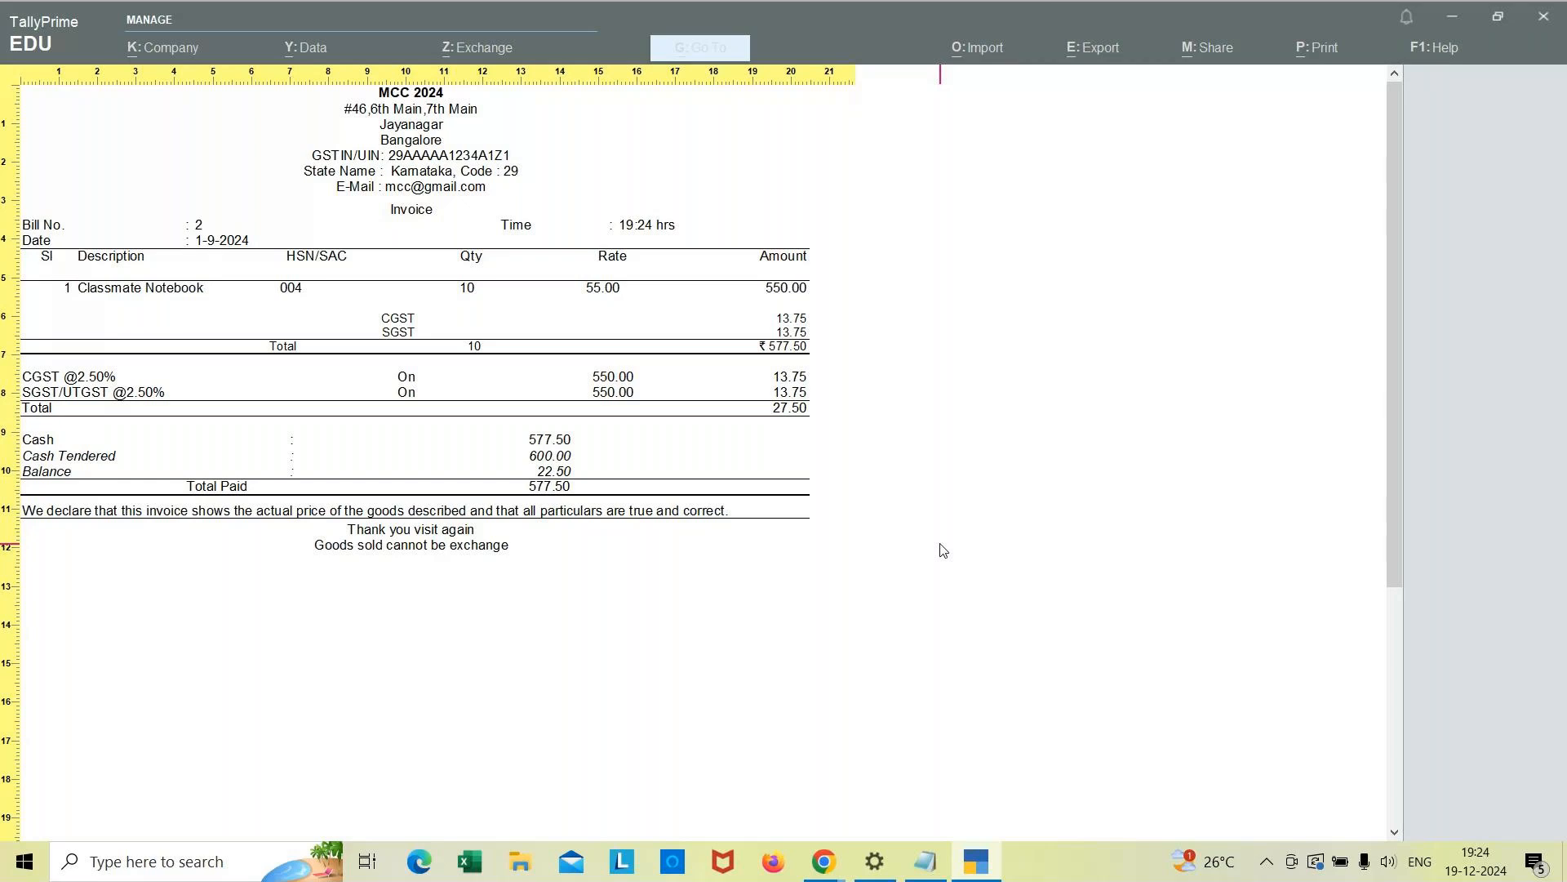
pyautogui.press('Escape')
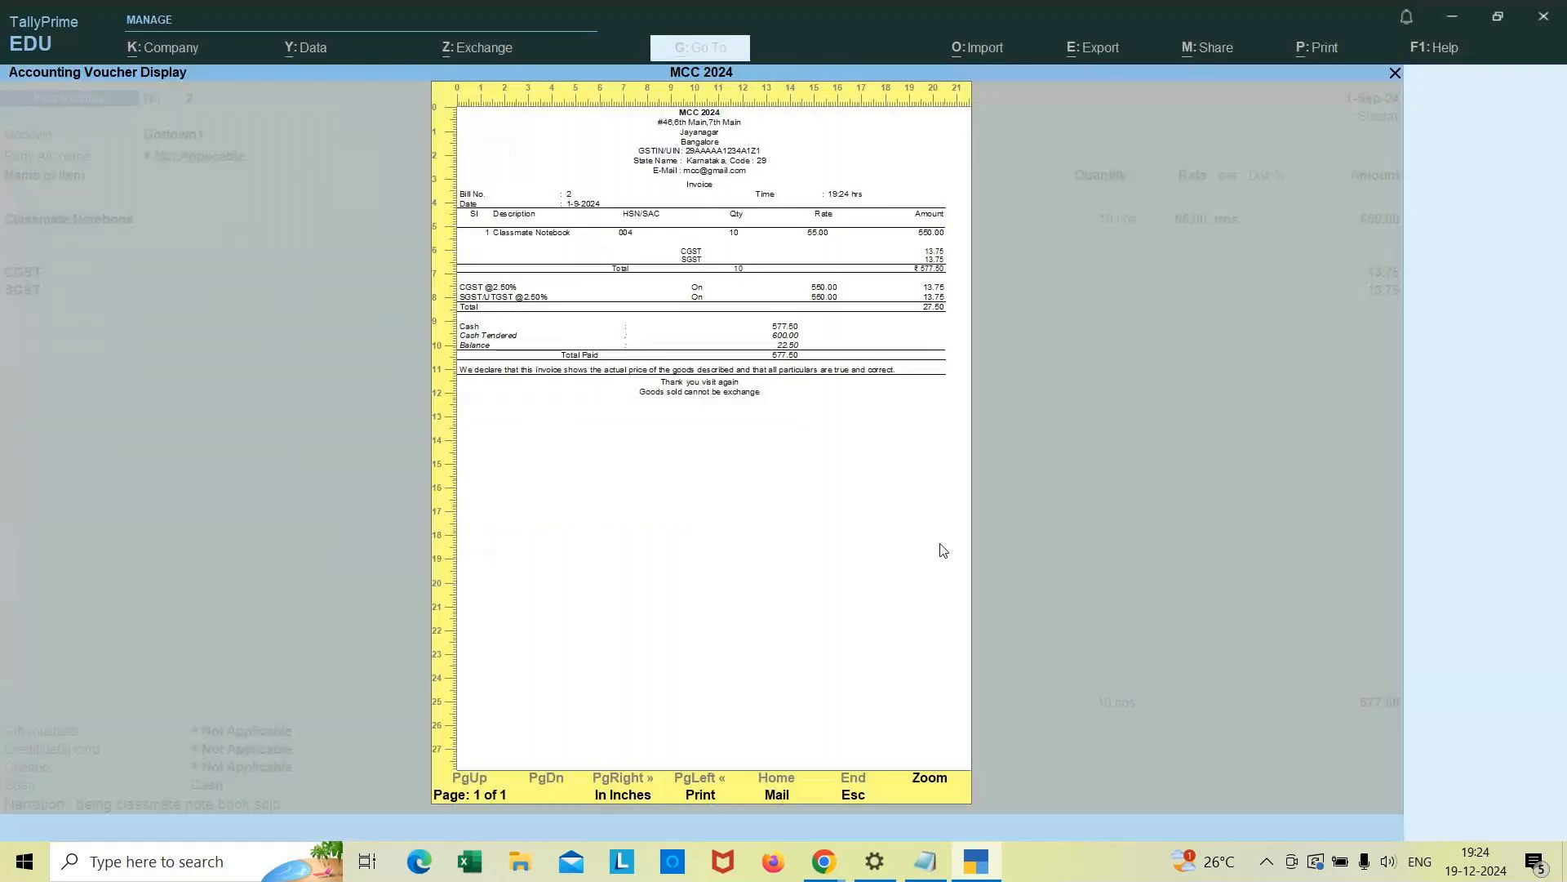
pyautogui.press('Escape')
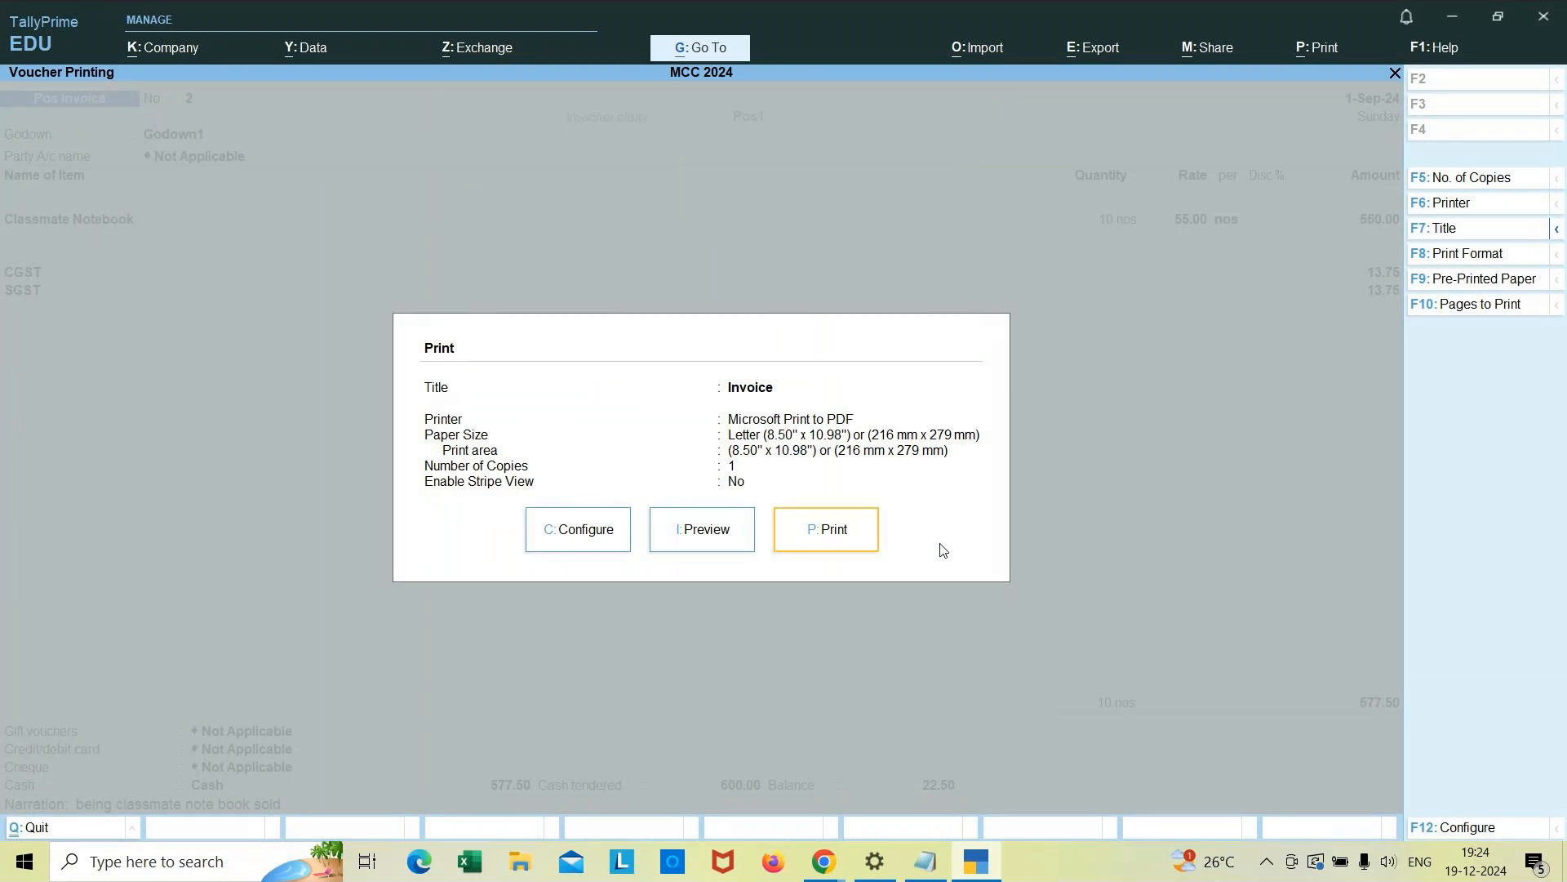
pyautogui.press('Return')
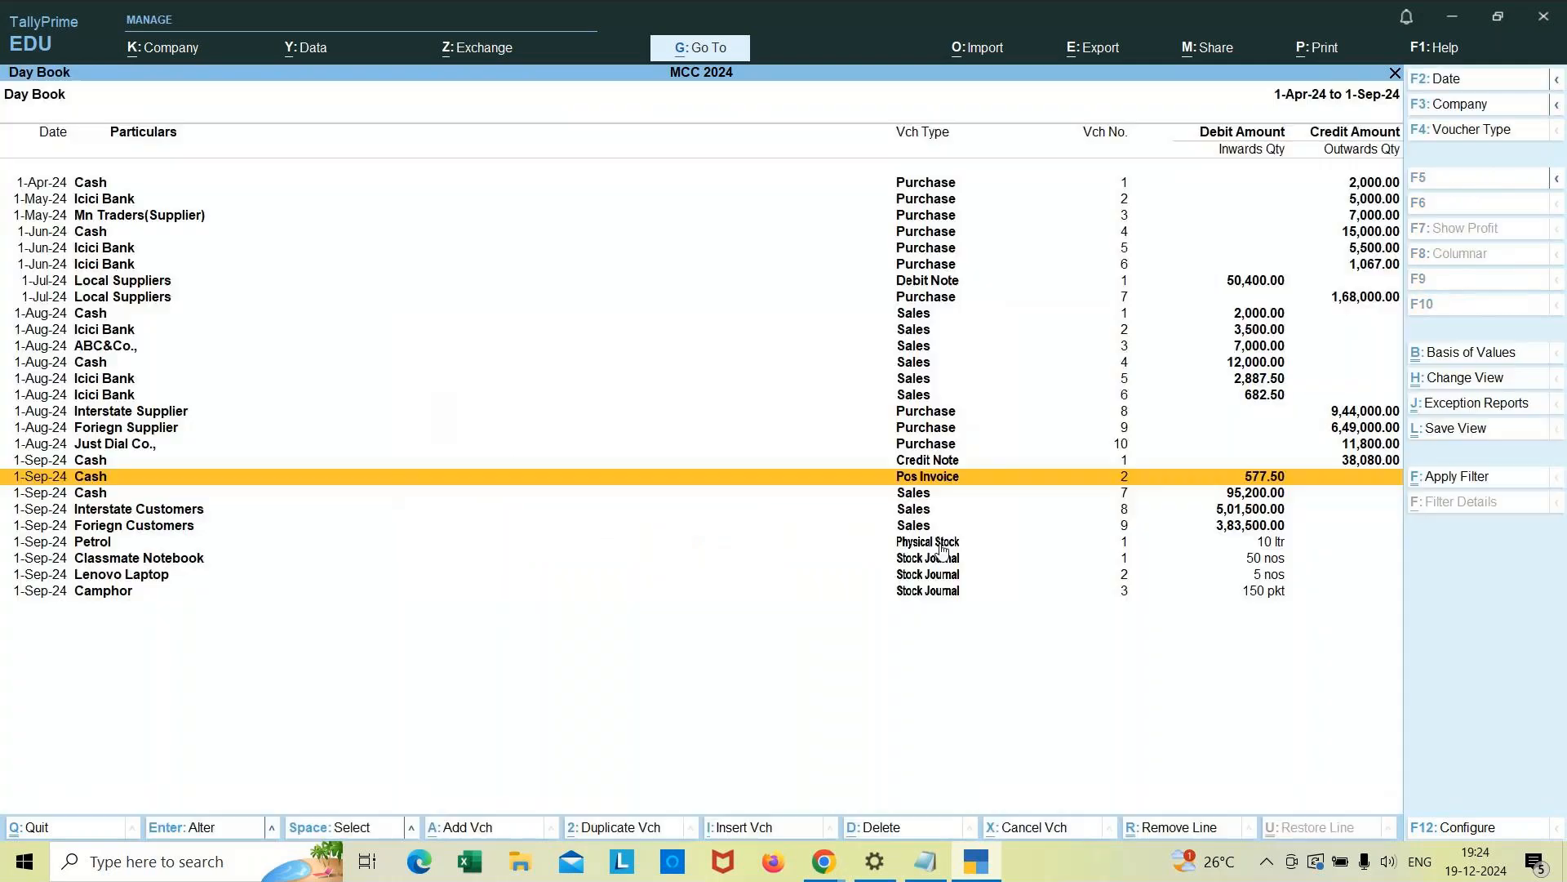
# Step: Reopen Pos Invoice no. 2, go through its cash payment details, and examine the voucher configuration without changing it
pyautogui.press('Return')
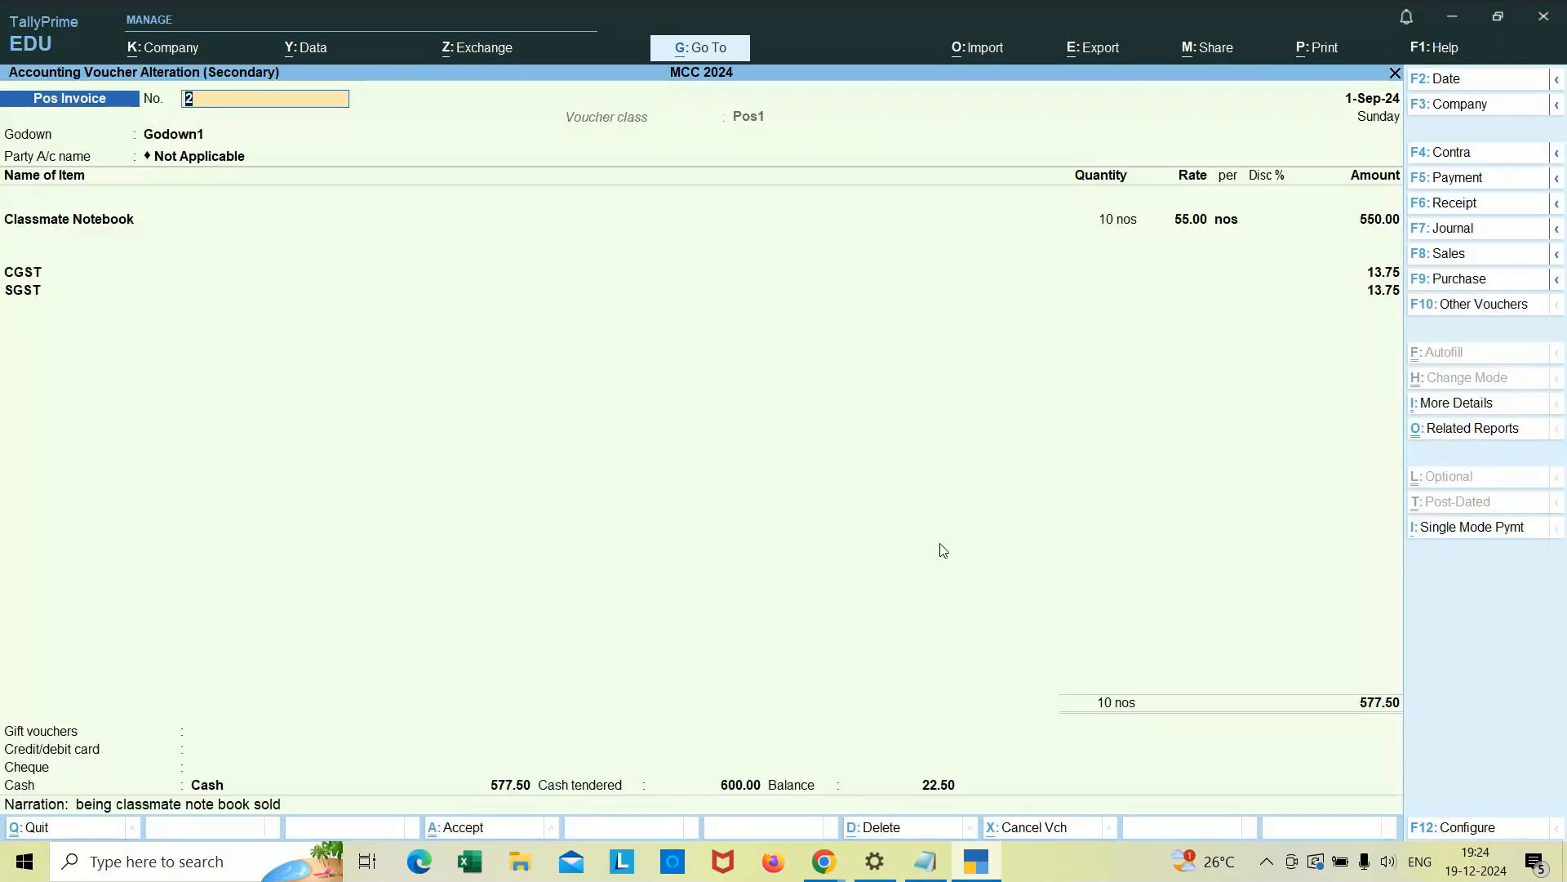
pyautogui.click(943, 788)
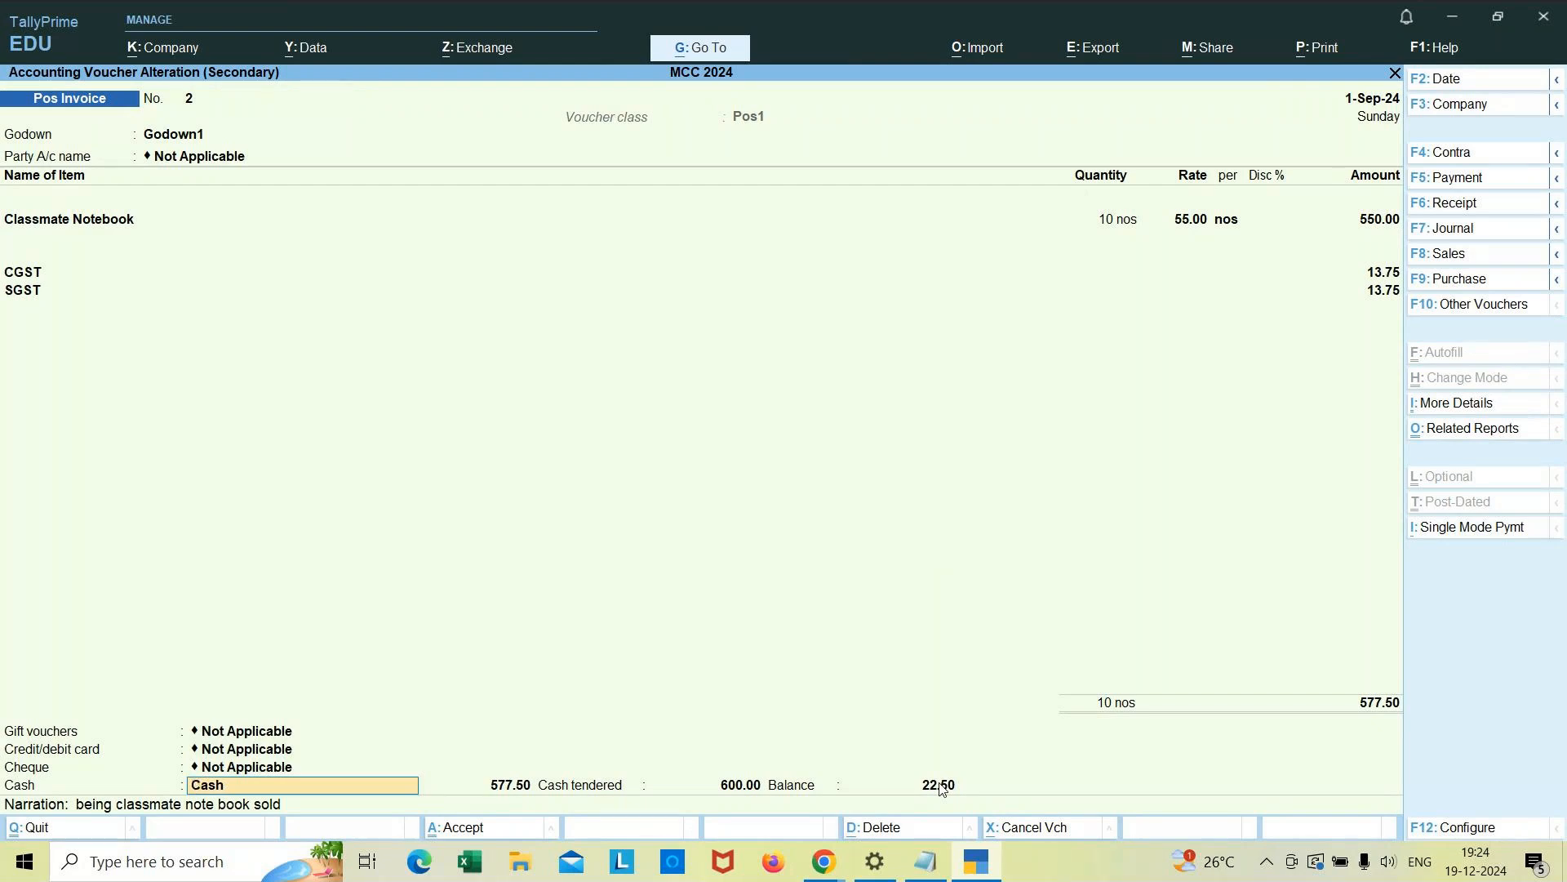
pyautogui.press('Return')
pyautogui.press('Return')
pyautogui.press('Return')
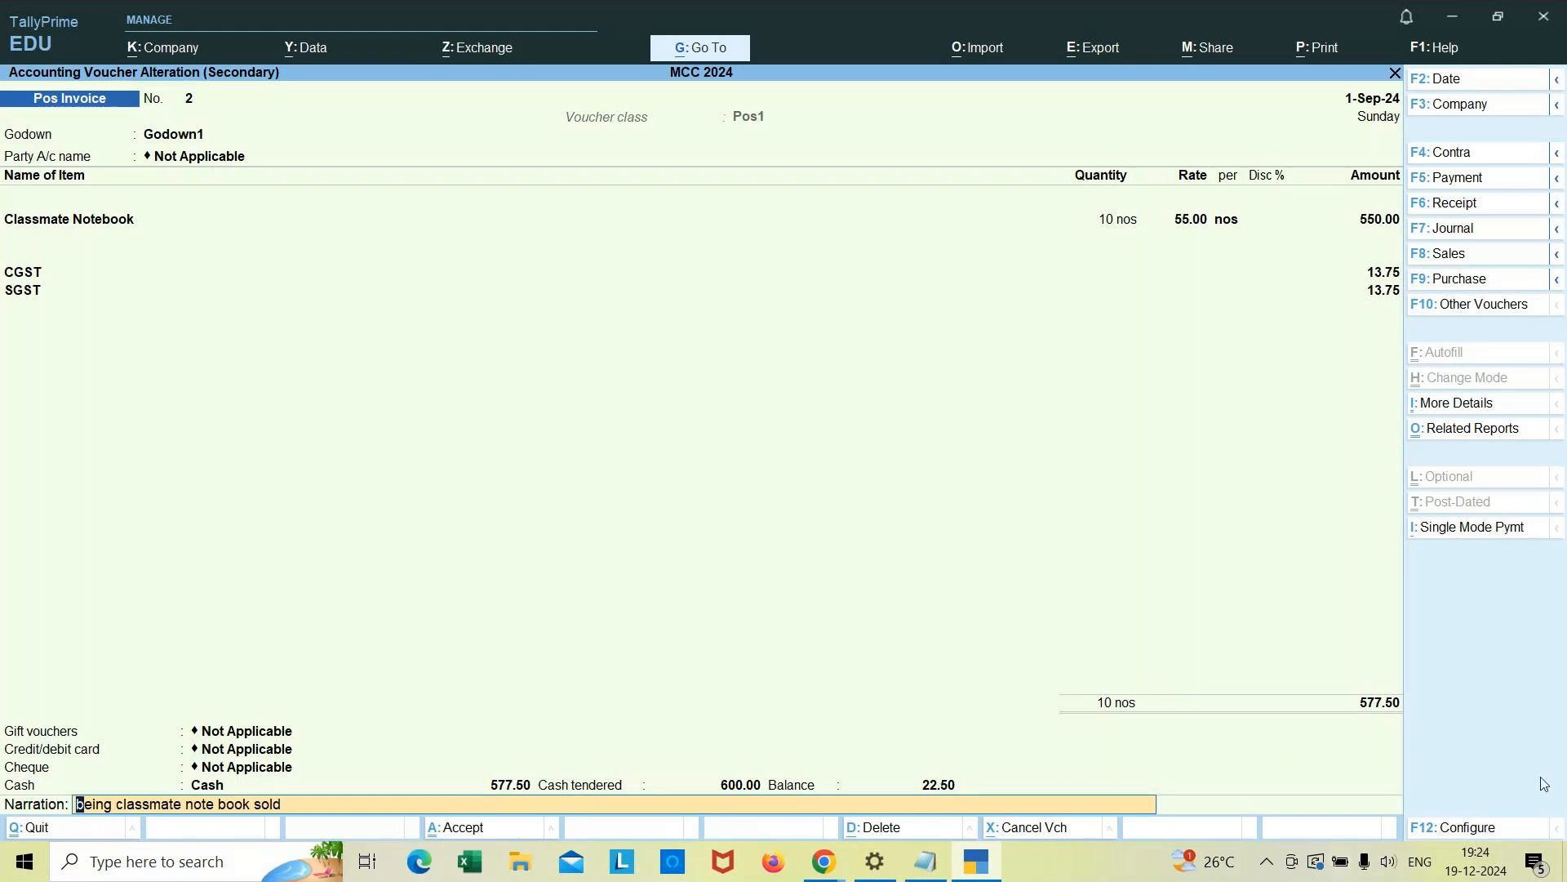
pyautogui.click(1467, 831)
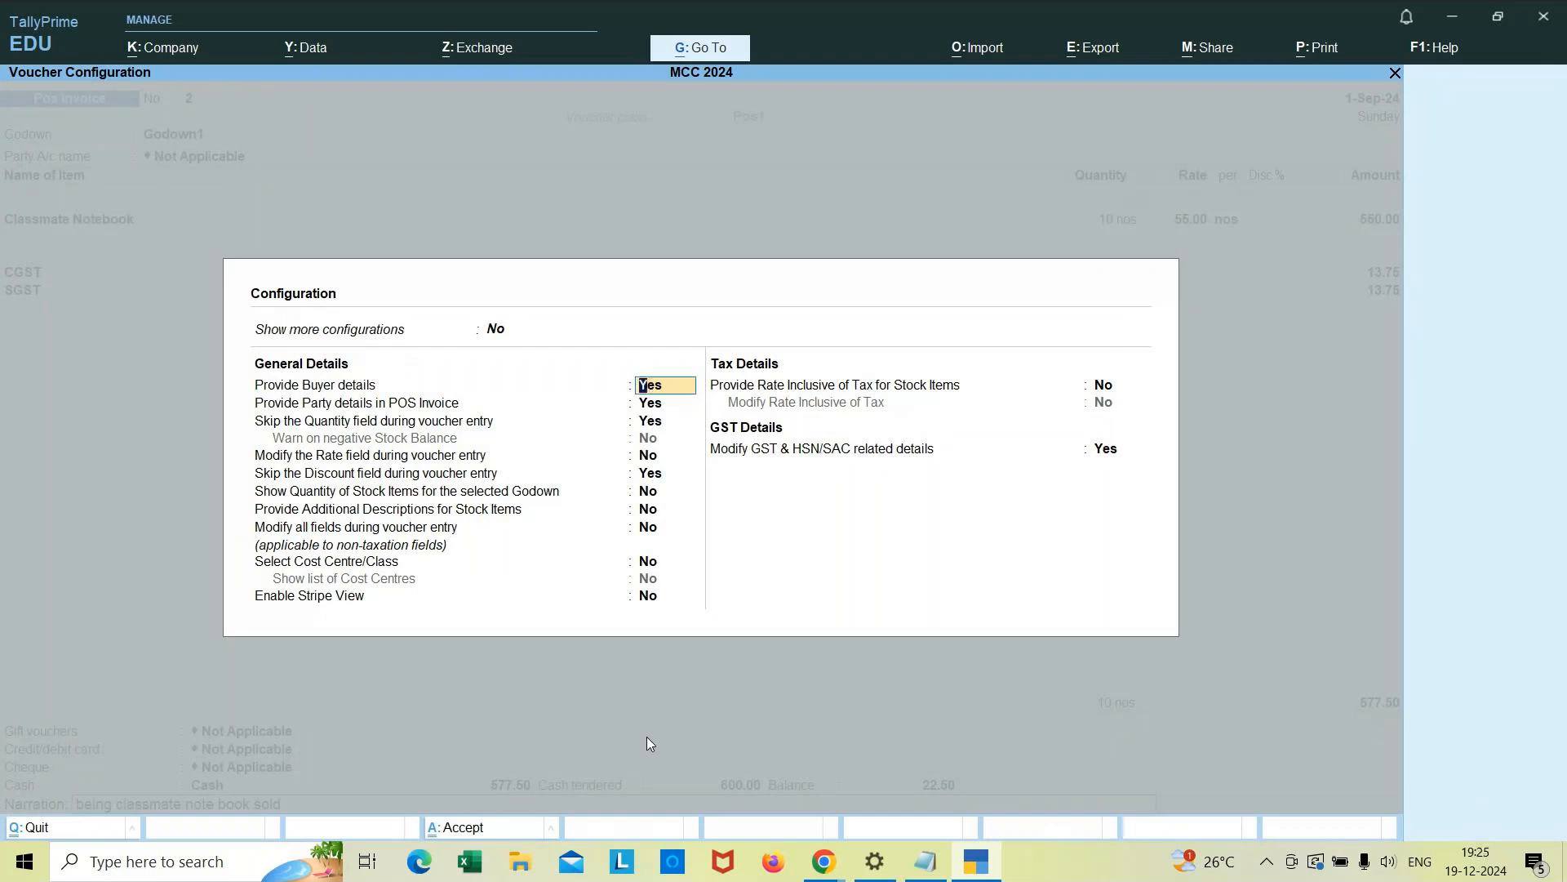
pyautogui.press('Escape')
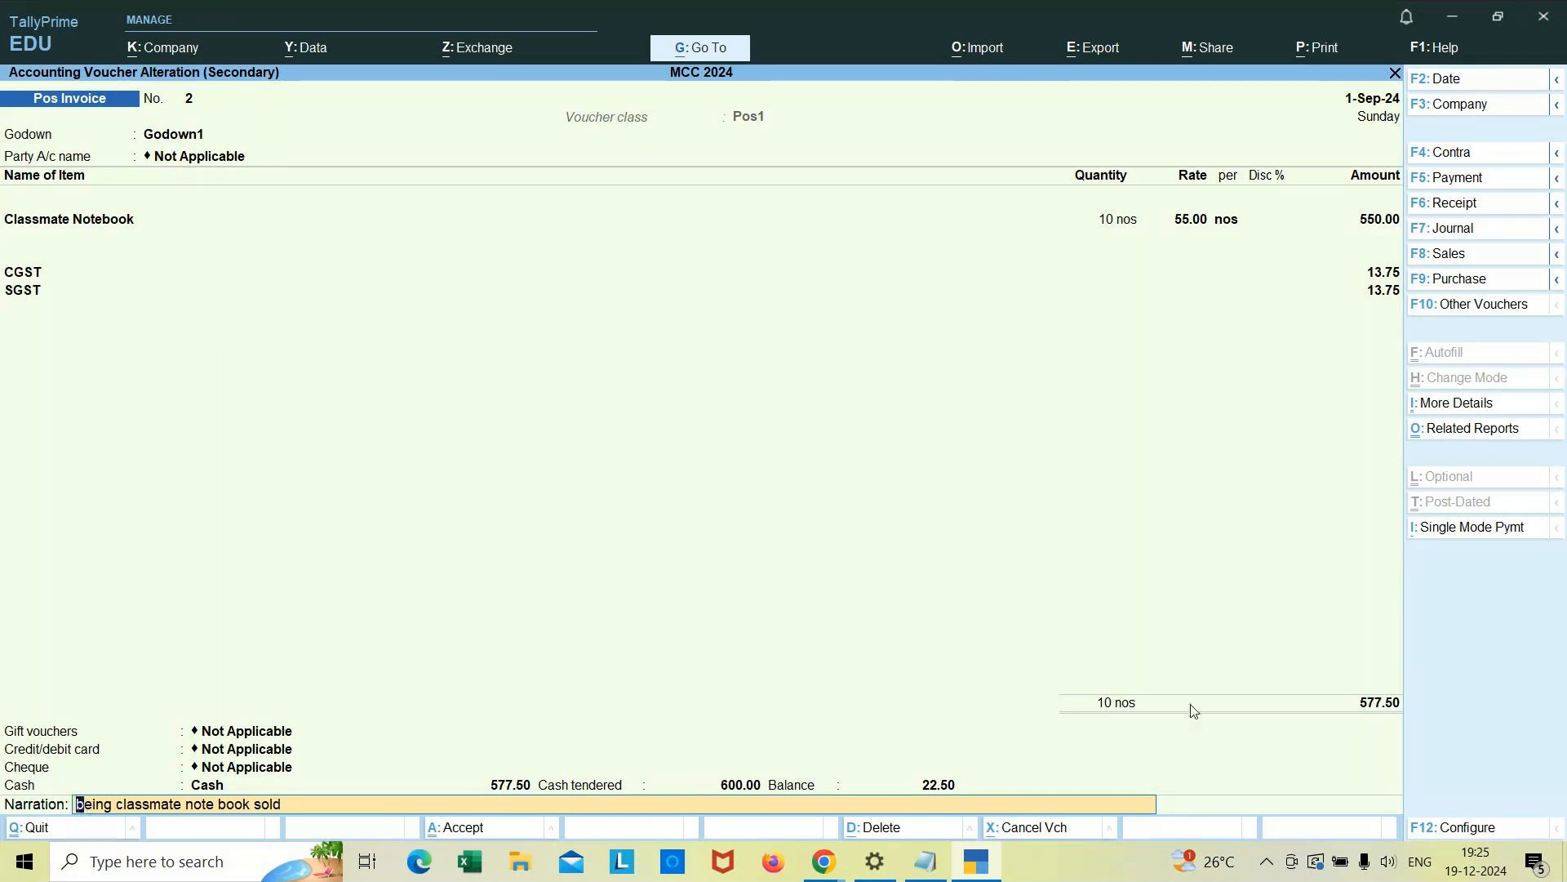
# Step: Review the Classmate Notebook quantity, the CGST and SGST amounts, and the cash payment fields of the voucher
pyautogui.click(1110, 222)
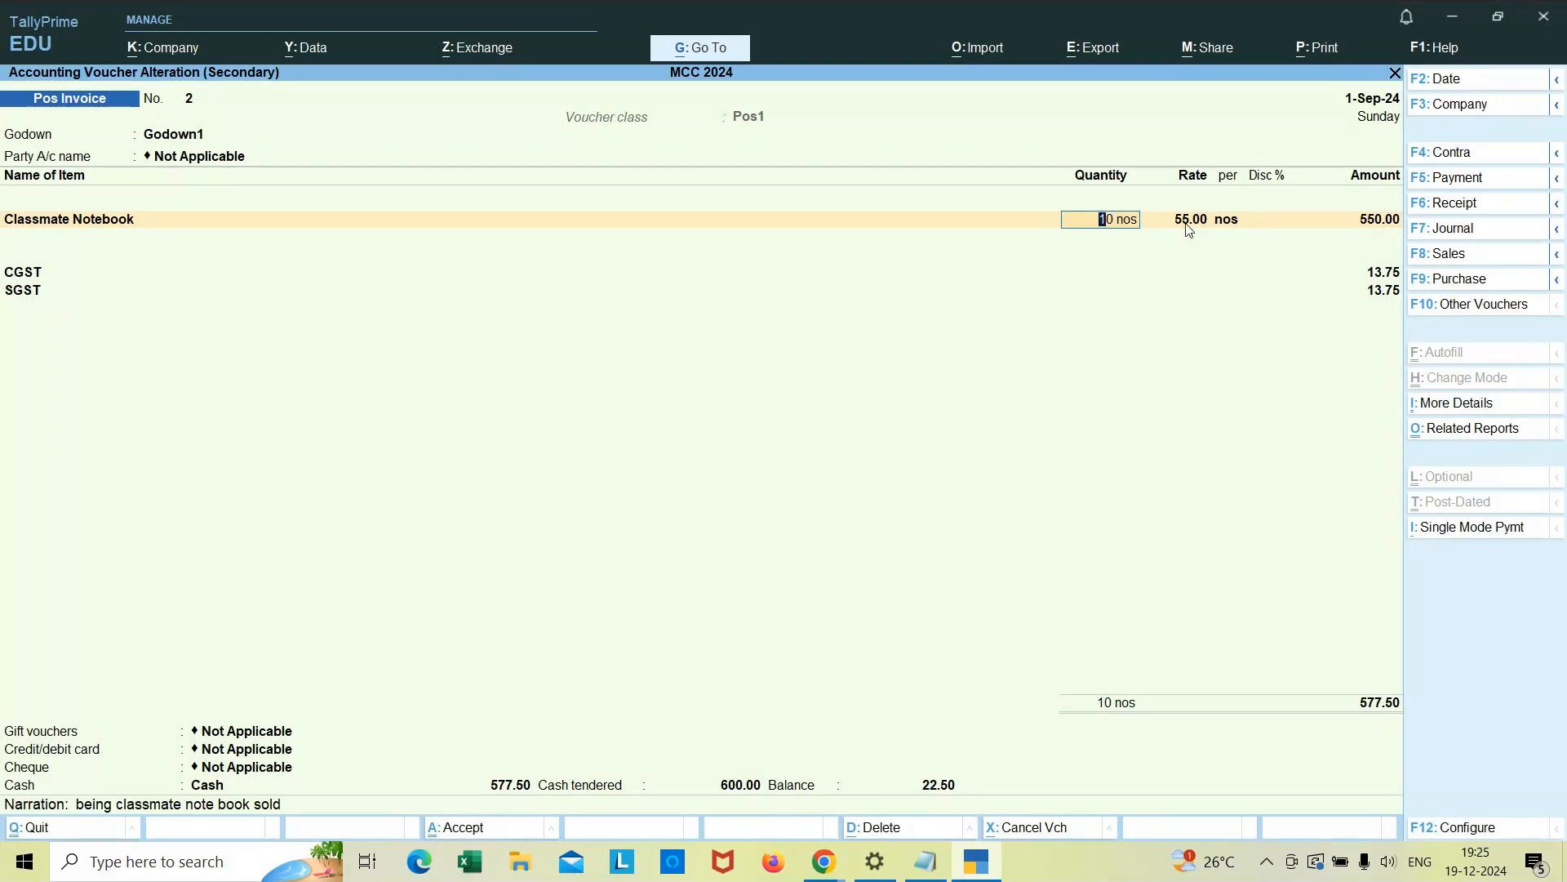
pyautogui.click(1387, 274)
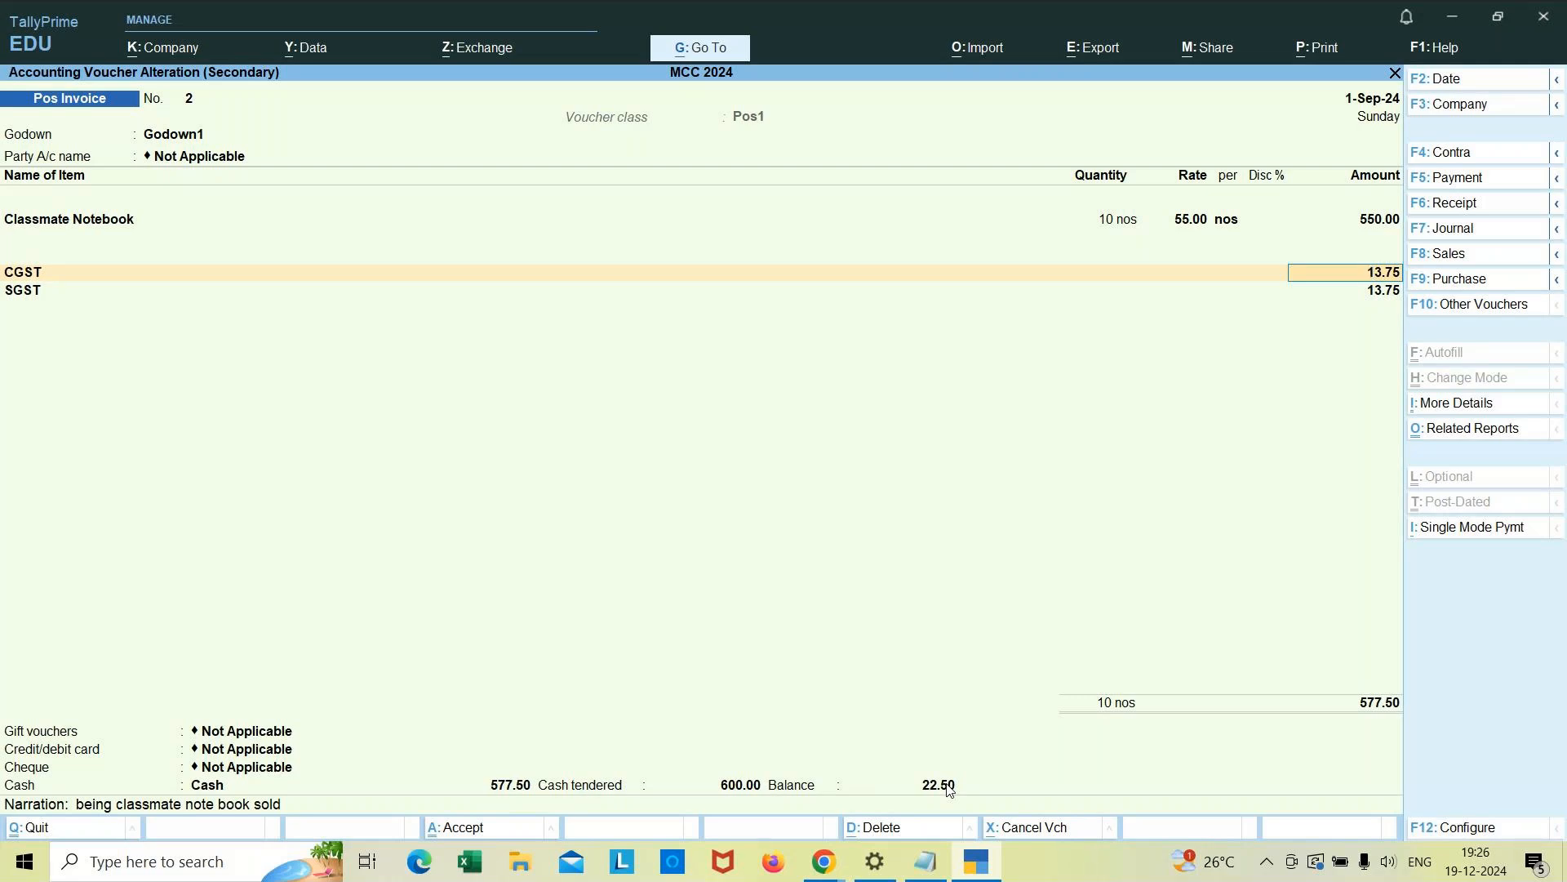
pyautogui.press('Return')
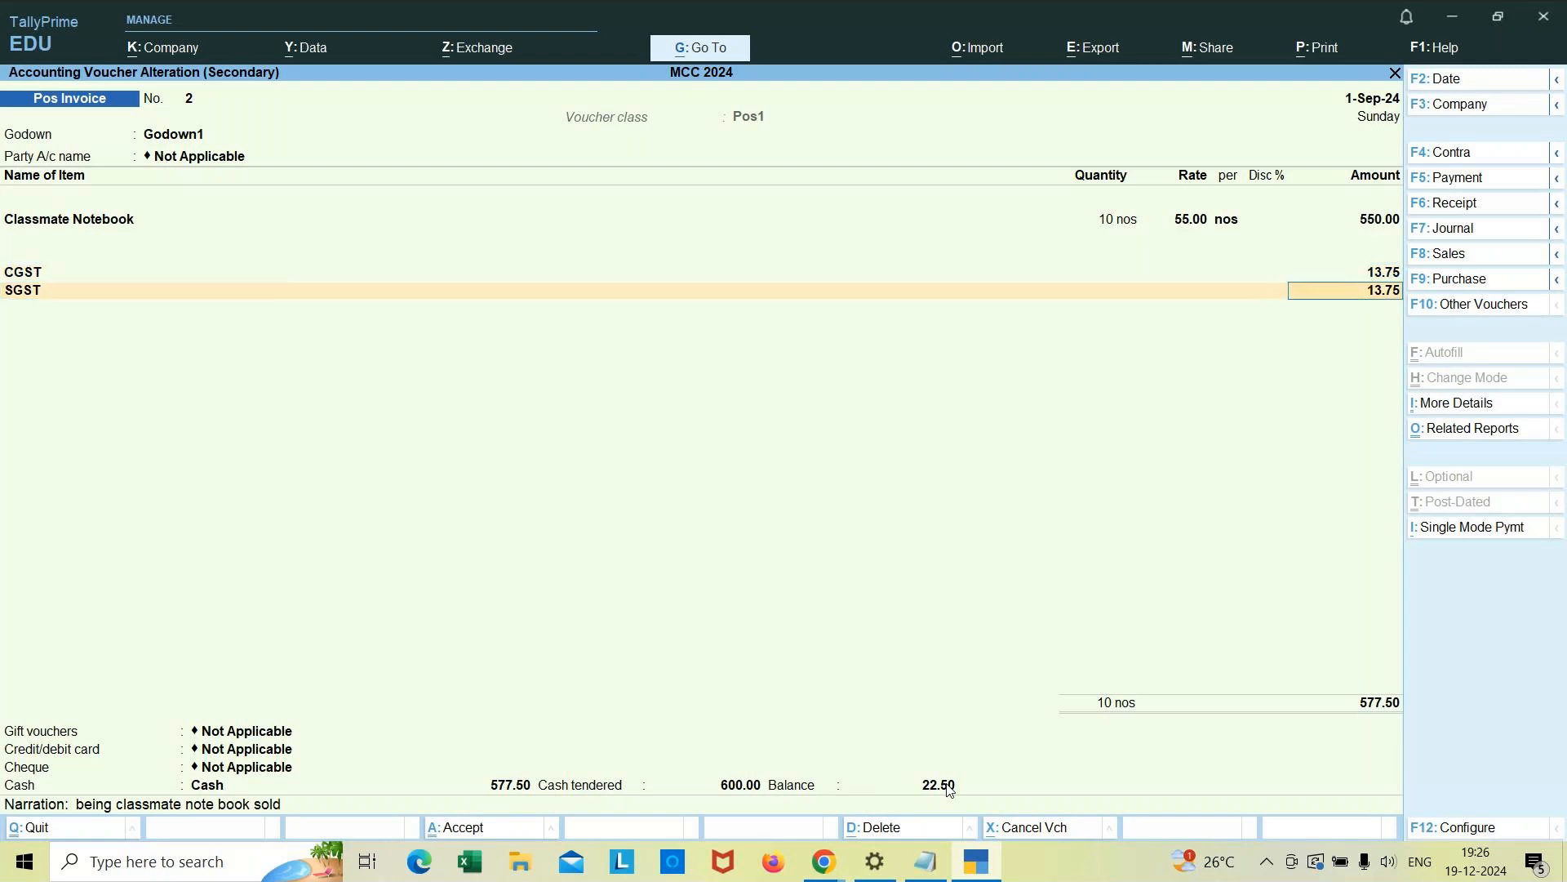
pyautogui.press('Return')
pyautogui.press('Return')
pyautogui.press('Return')
pyautogui.press('Return')
pyautogui.press('Return')
pyautogui.press('Return')
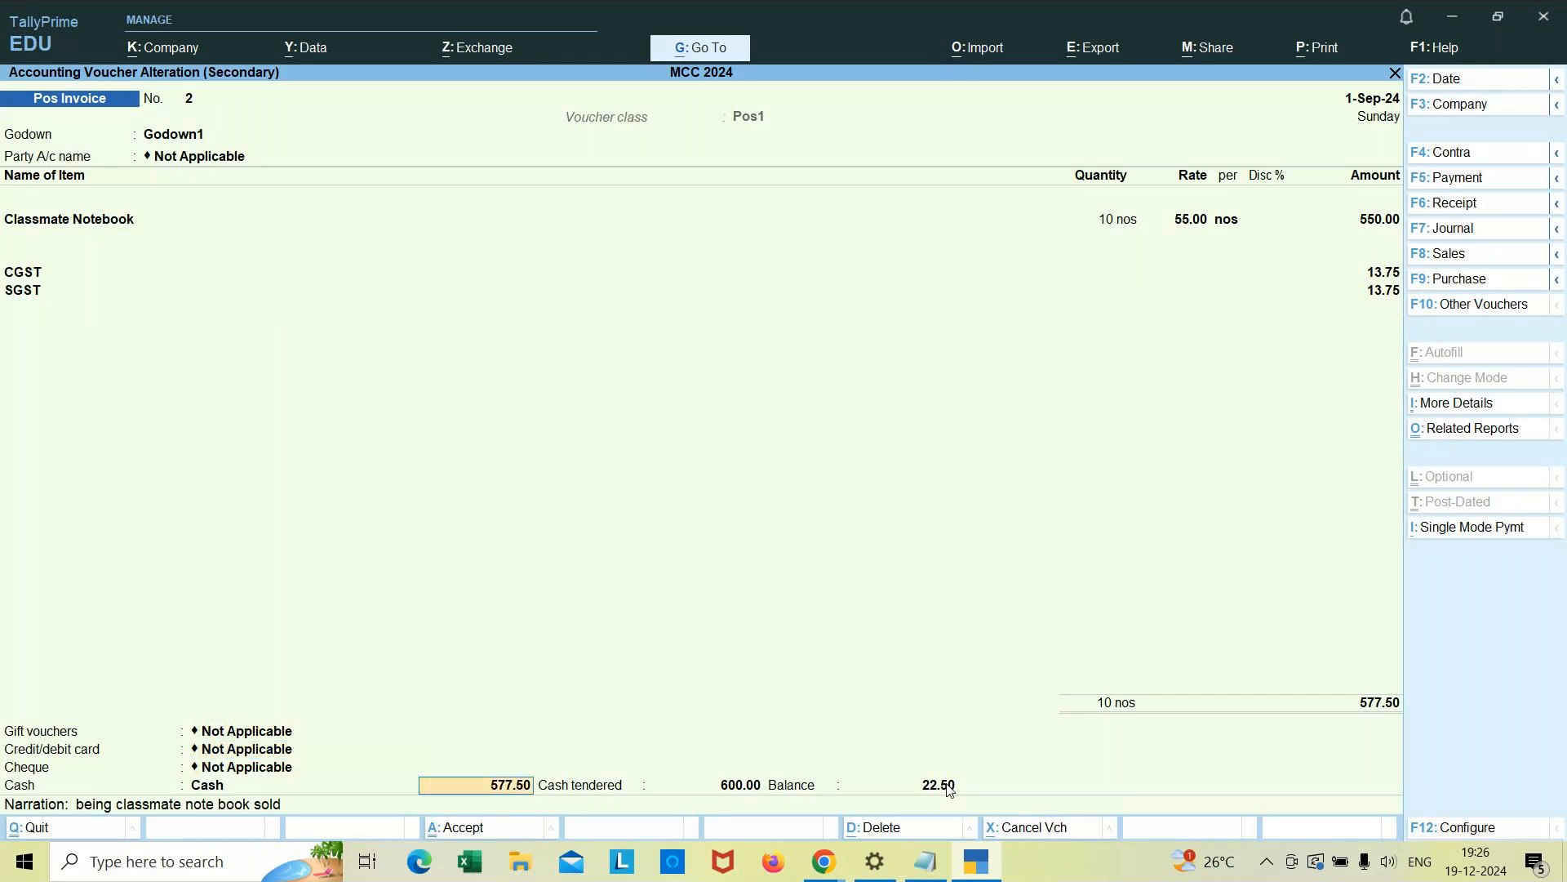
pyautogui.press('Return')
pyautogui.press('Return')
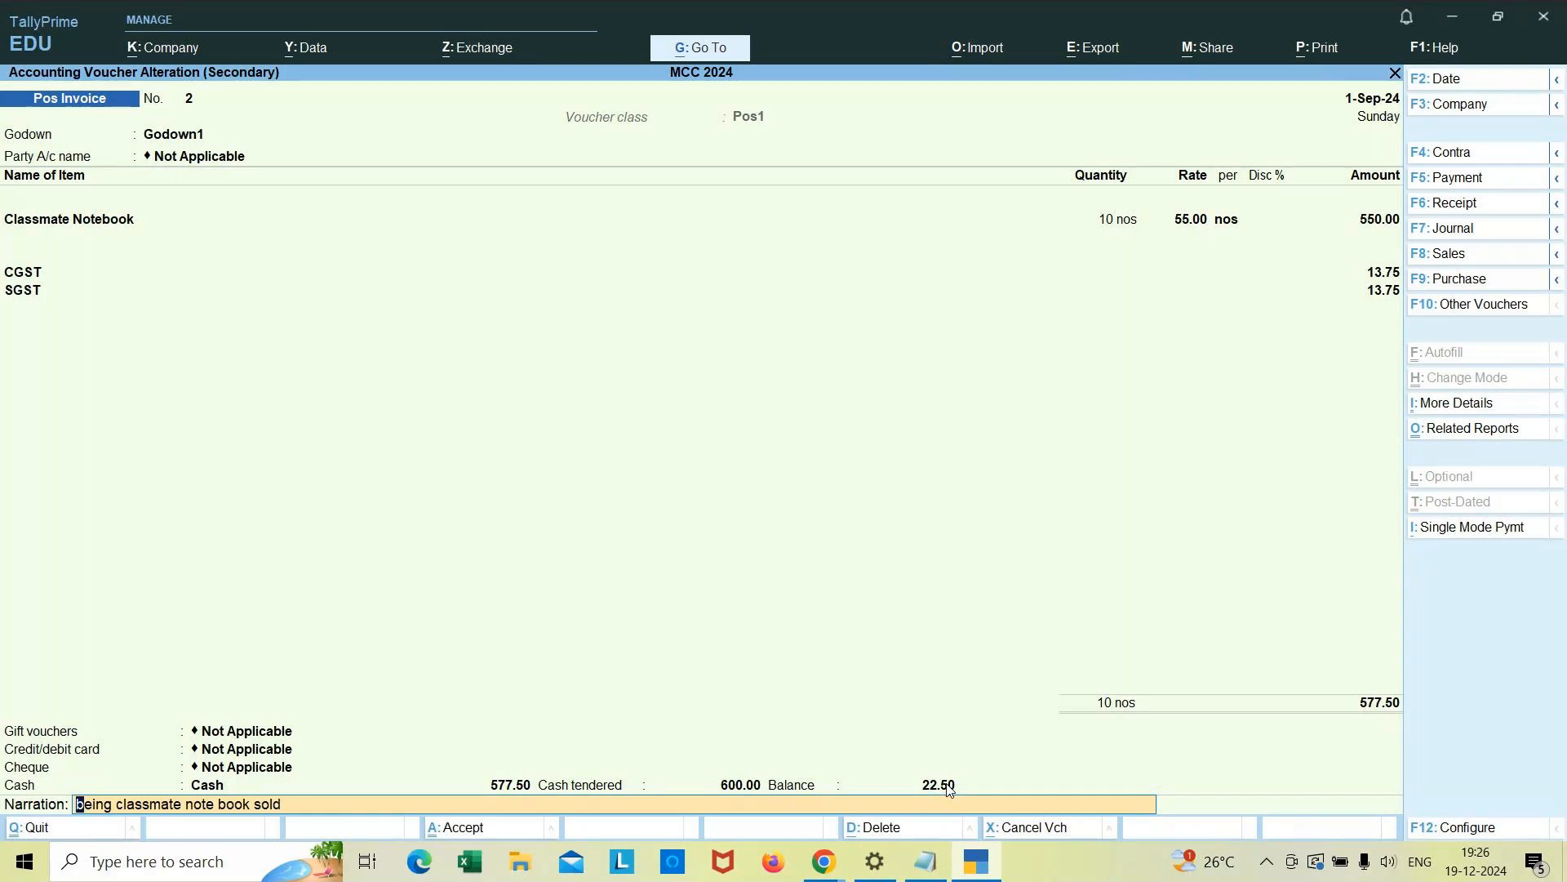
# Step: Accept the Pos Invoice voucher, dismiss its printing, and return to the Gateway of Tally
pyautogui.press('Return')
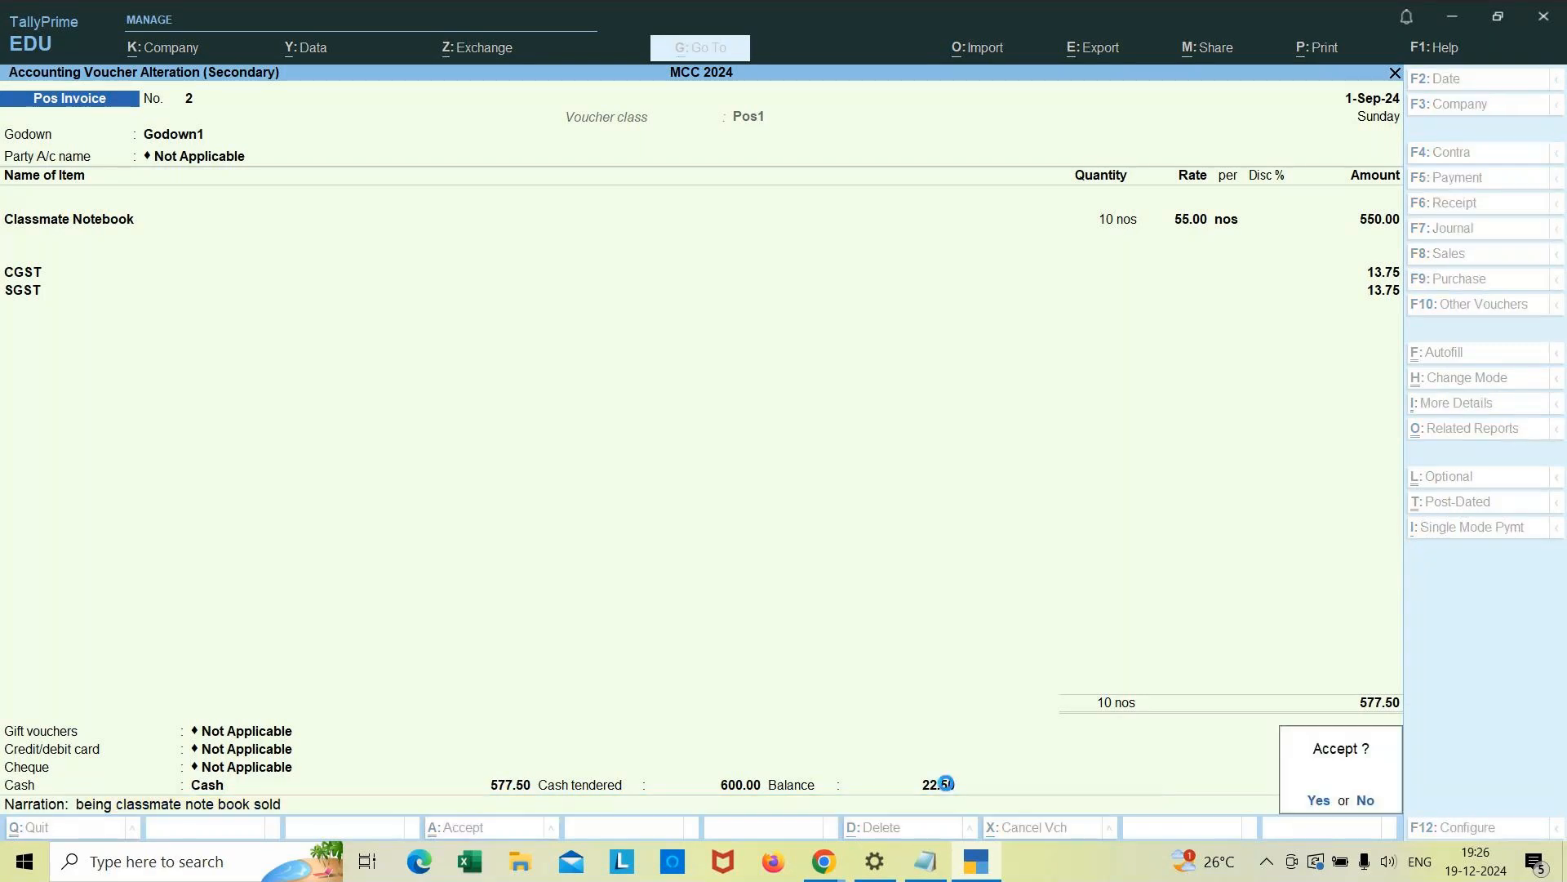
pyautogui.press('Return')
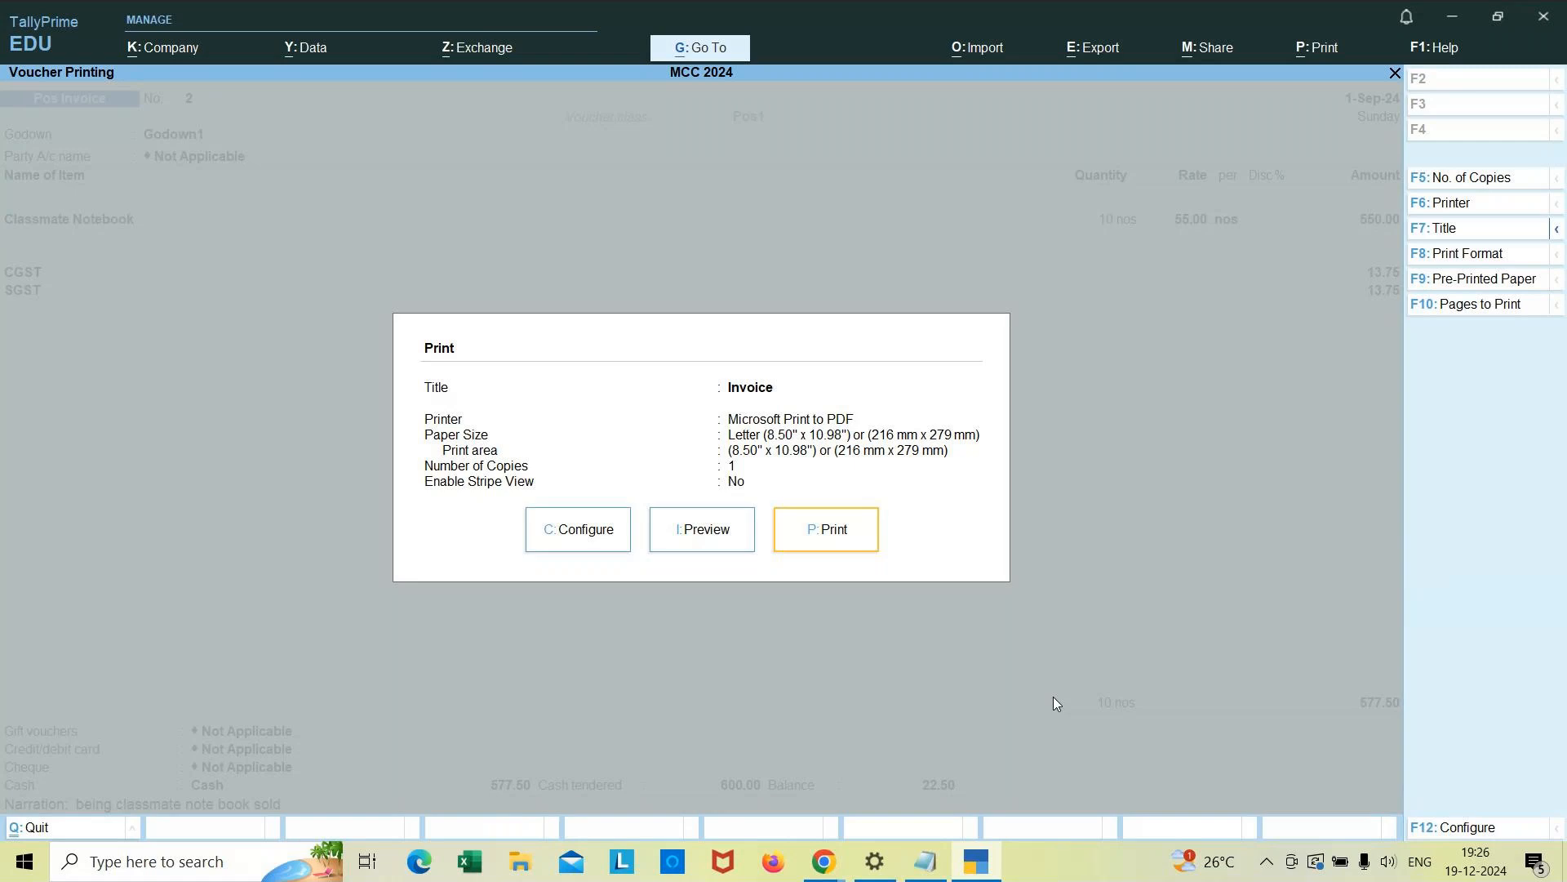
pyautogui.press('Escape')
pyautogui.press('Escape')
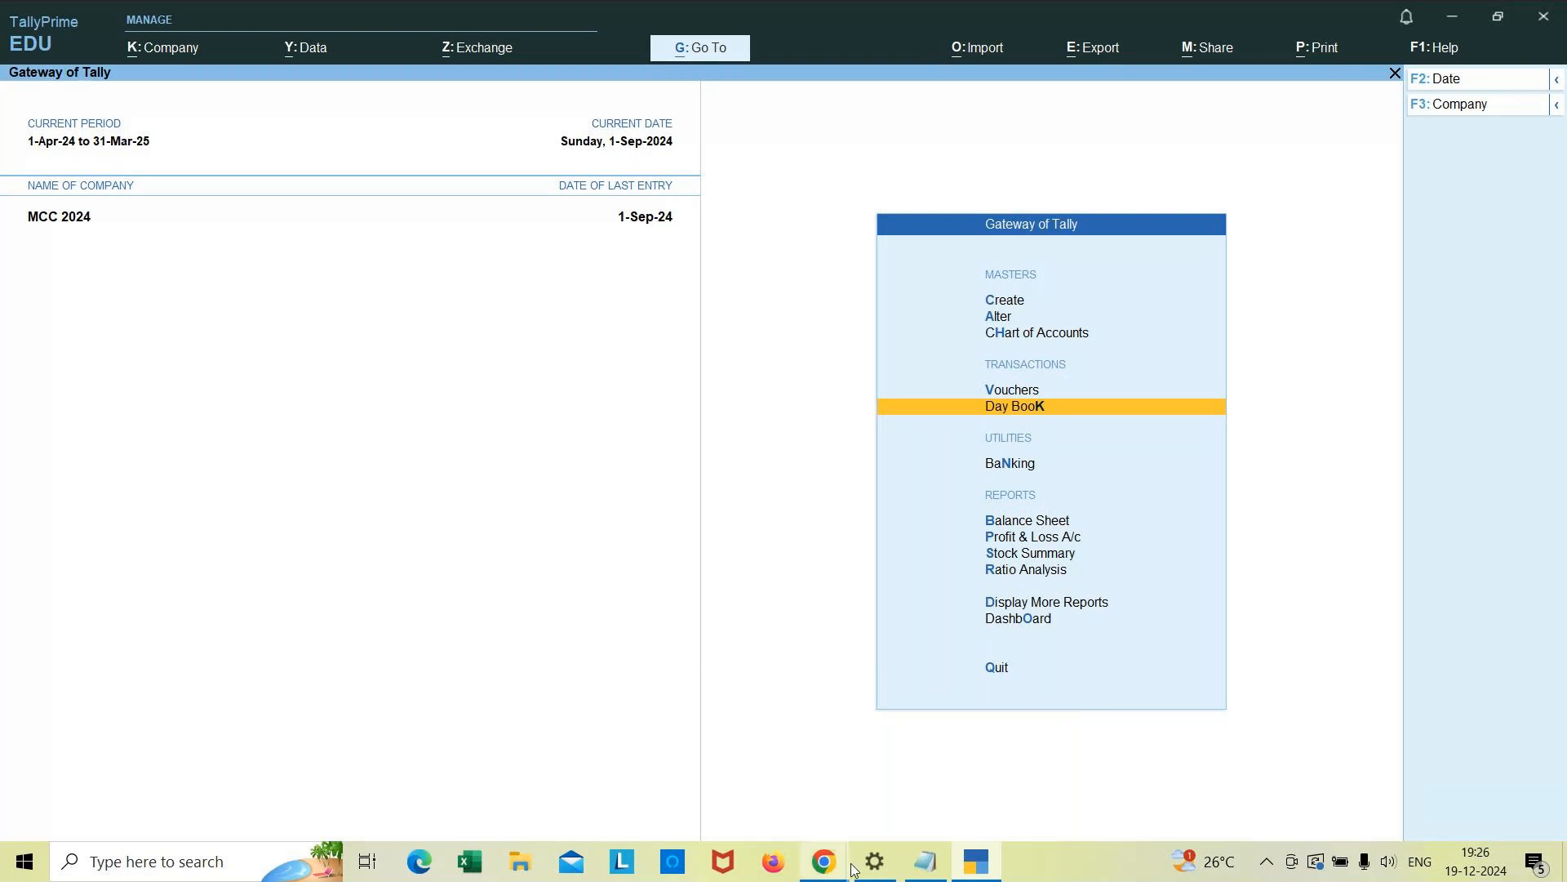
# Step: Switch to the Tally notes in Notepad and add the line "Name : Pos Invoice" below the voucher type creation path
pyautogui.click(922, 755)
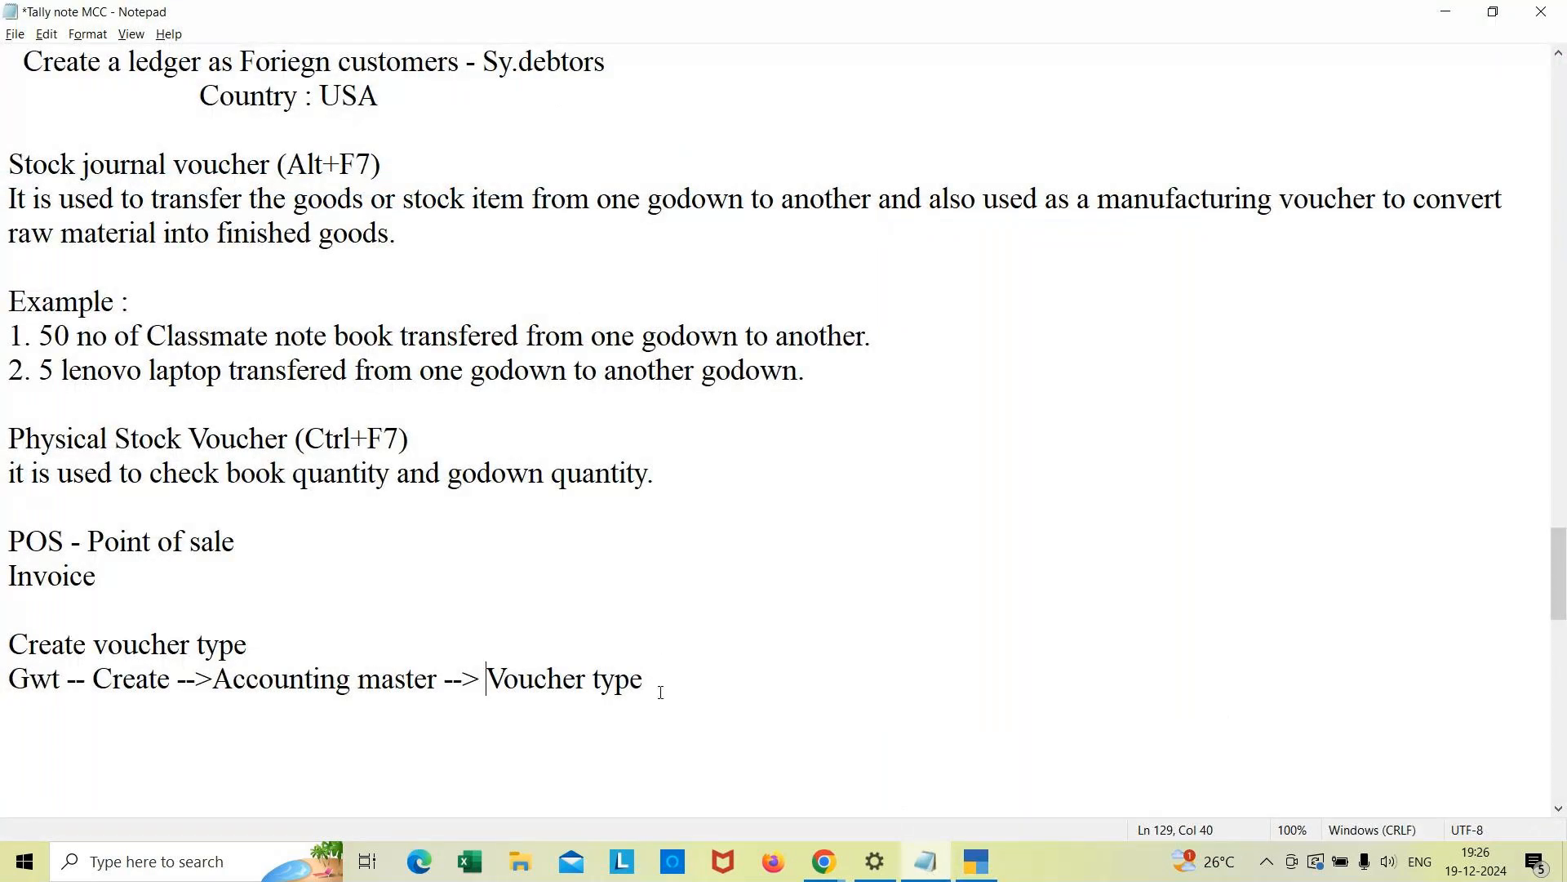
pyautogui.click(657, 665)
pyautogui.press('Return')
pyautogui.write('Name : P')
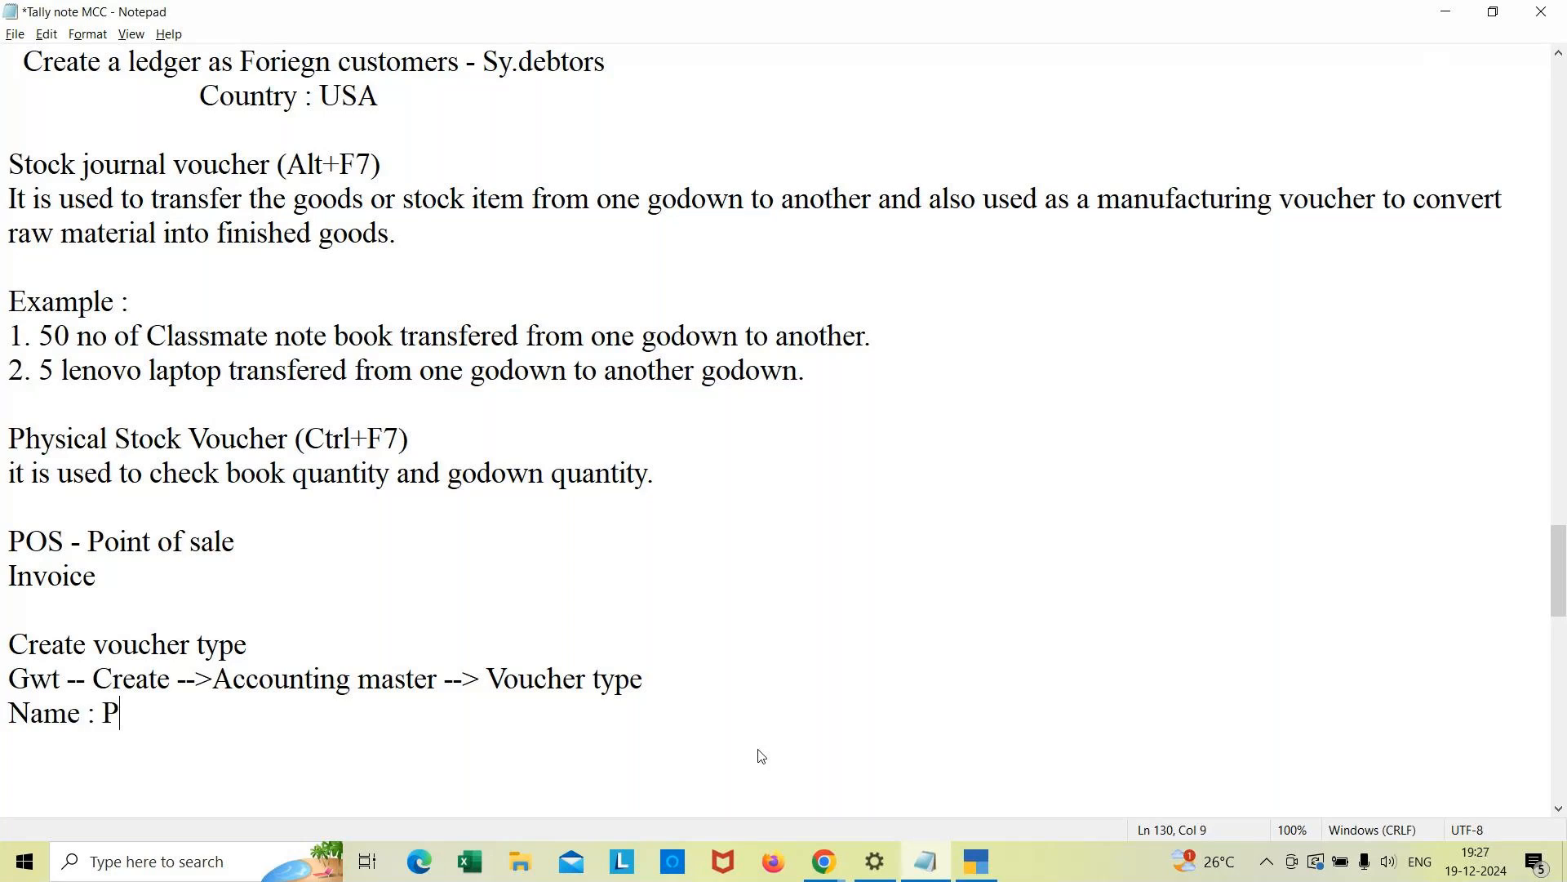
pyautogui.write('os Invoice')
pyautogui.press('Return')
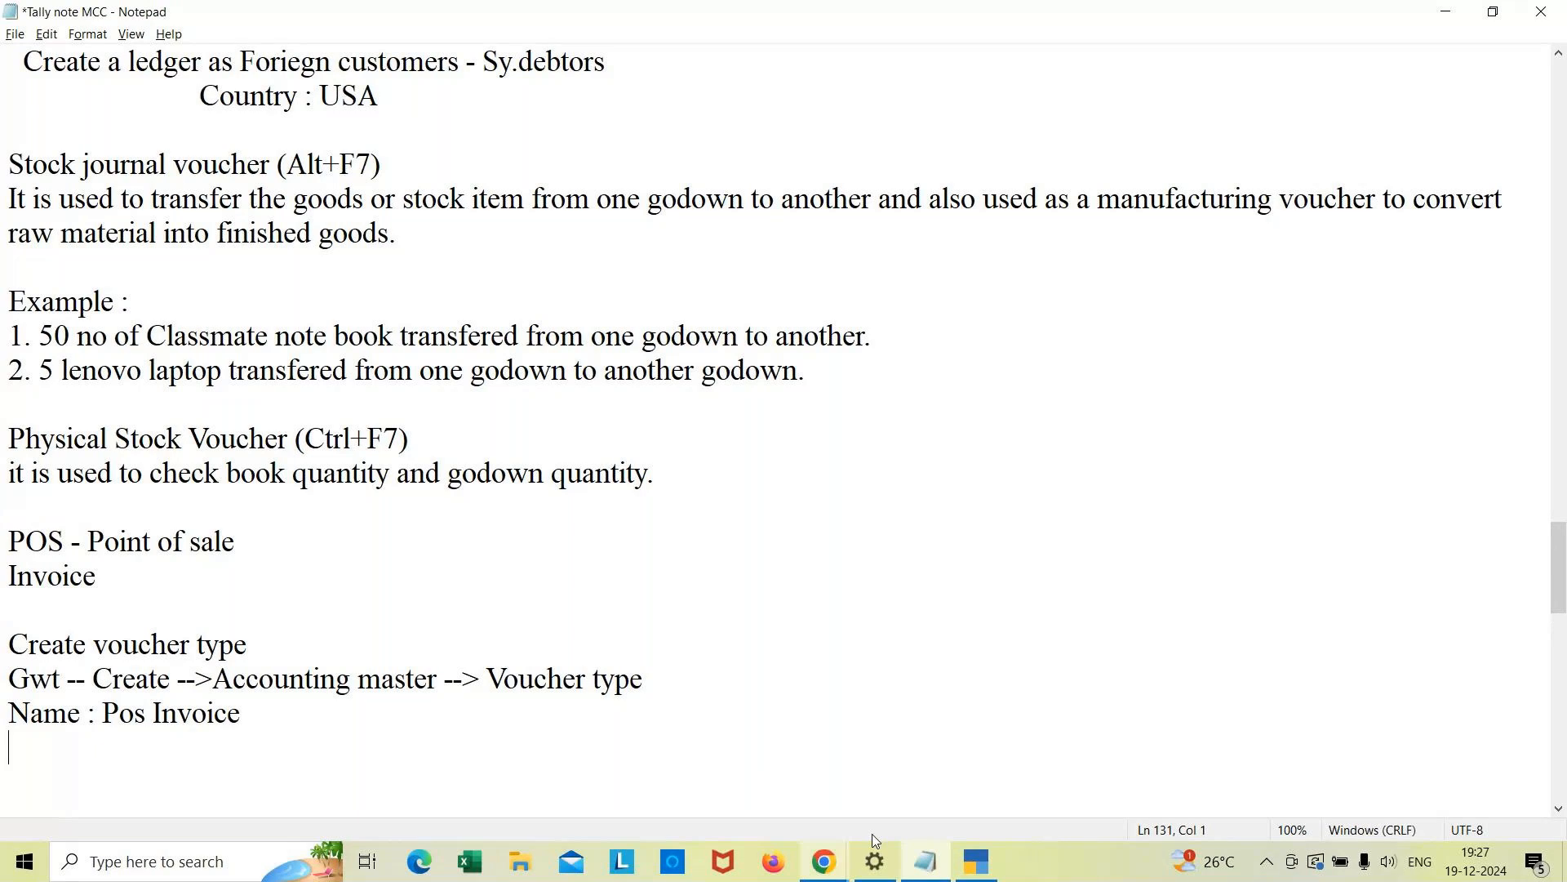
# Step: Switch to the GoTo Meeting session window in Chrome
pyautogui.hotkey('alt', 'Tab')
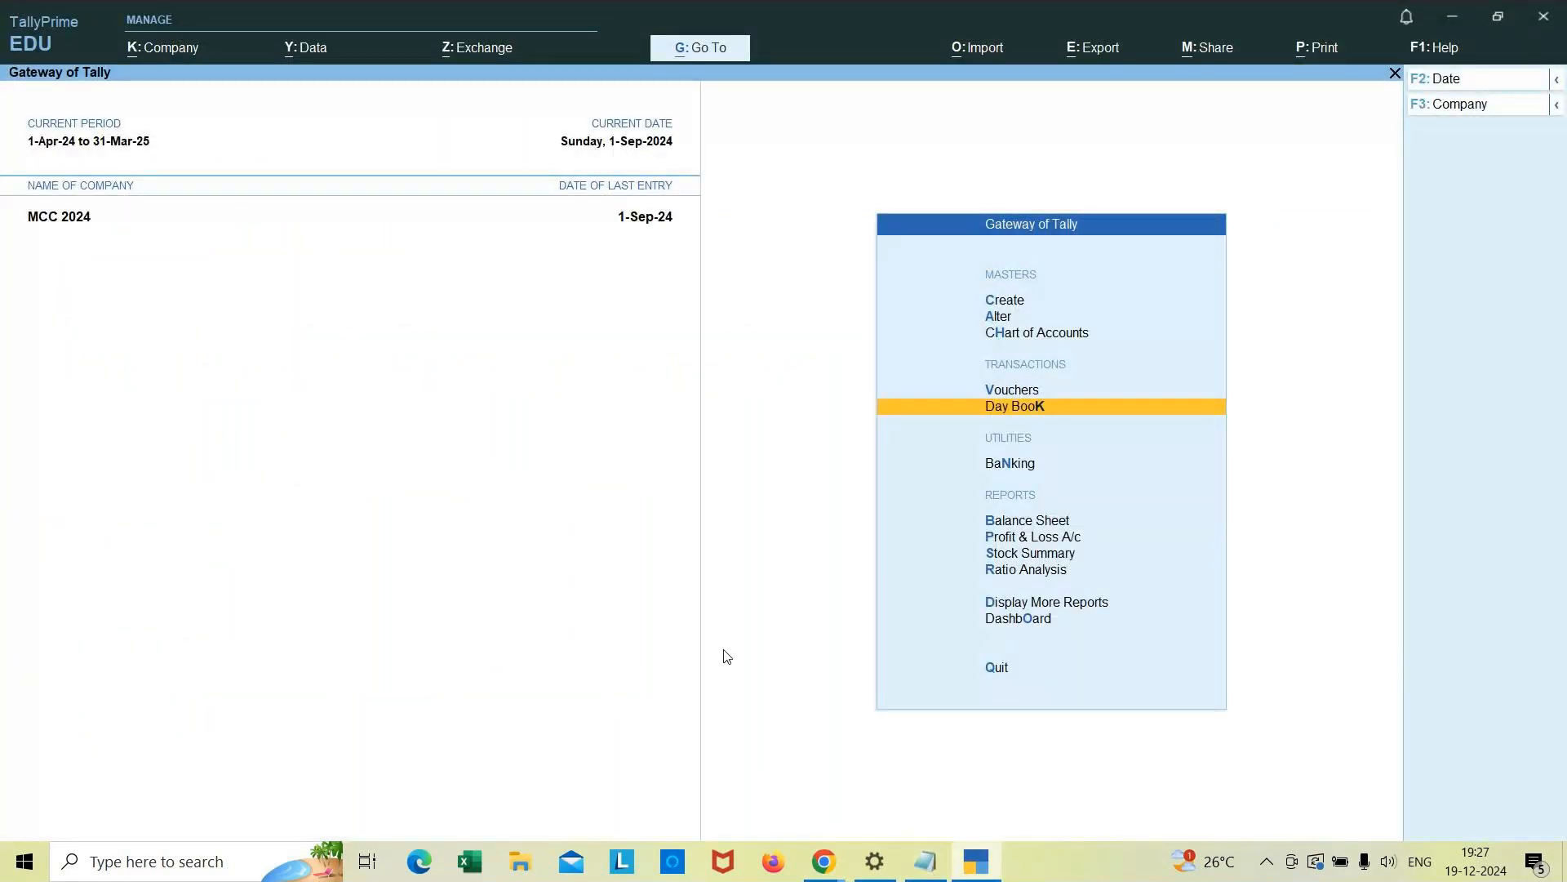
pyautogui.click(831, 866)
pyautogui.click(842, 772)
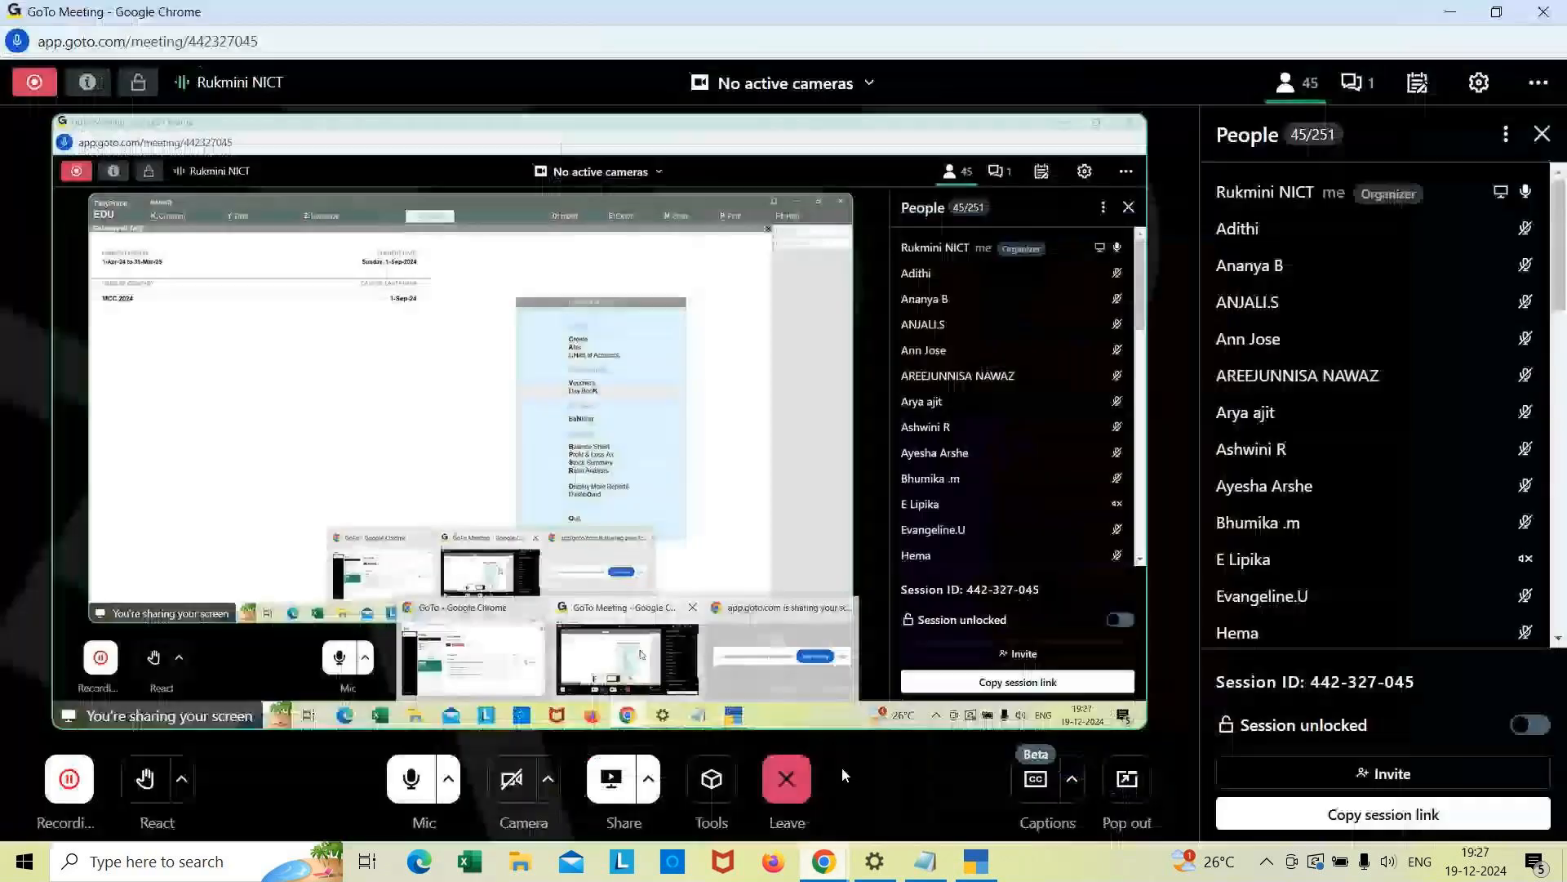